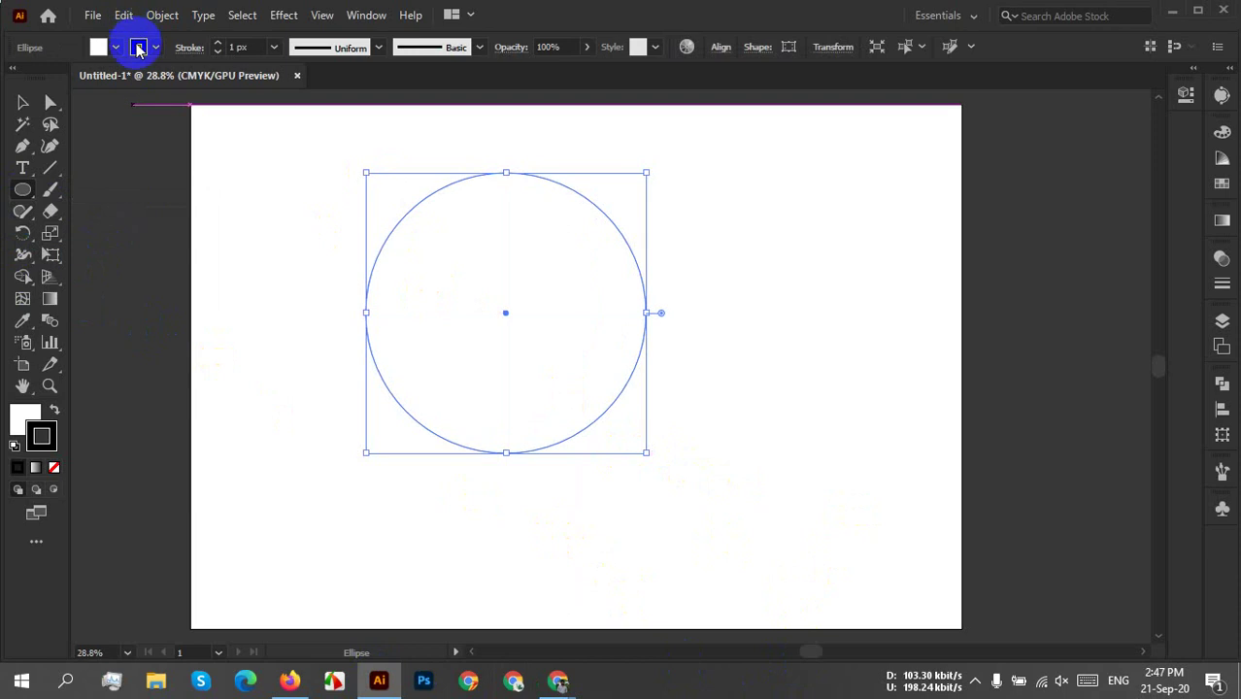
Remove the circle's stroke and fill the circle with the dark green swatch.
{"action": "left_click", "coordinate": [136, 47]}
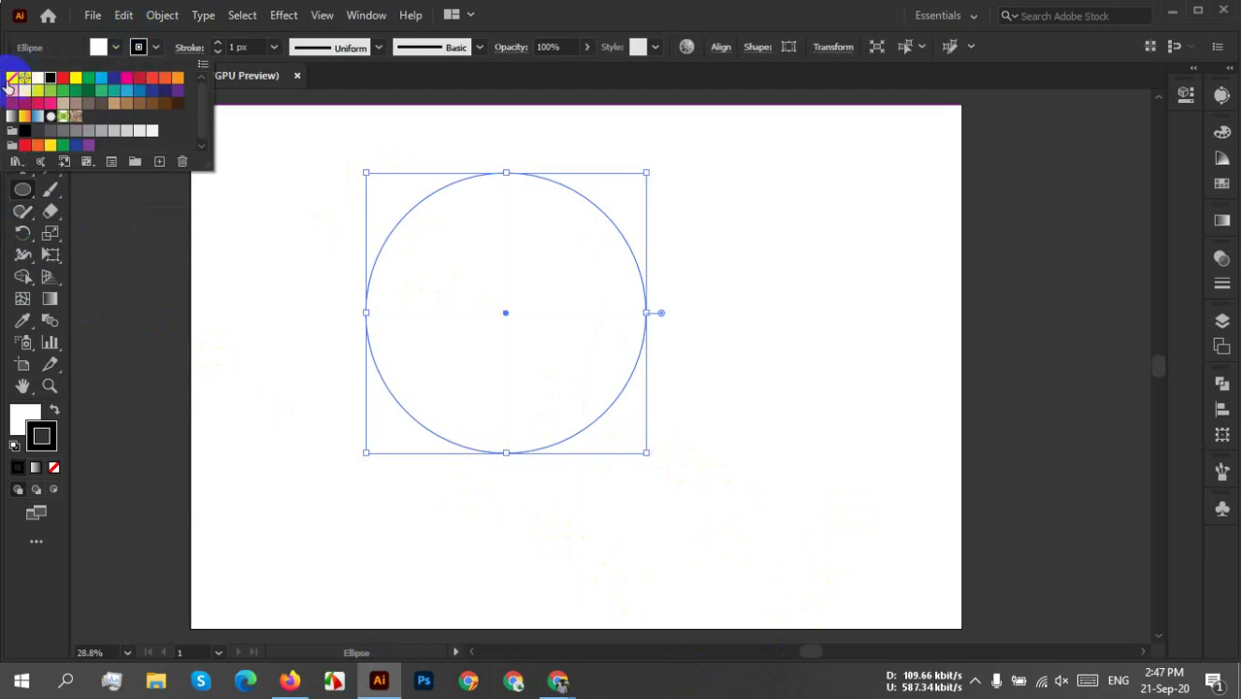
{"action": "left_click", "coordinate": [29, 79]}
{"action": "left_click", "coordinate": [98, 47]}
{"action": "left_click", "coordinate": [74, 77]}
{"action": "left_click", "coordinate": [105, 56]}
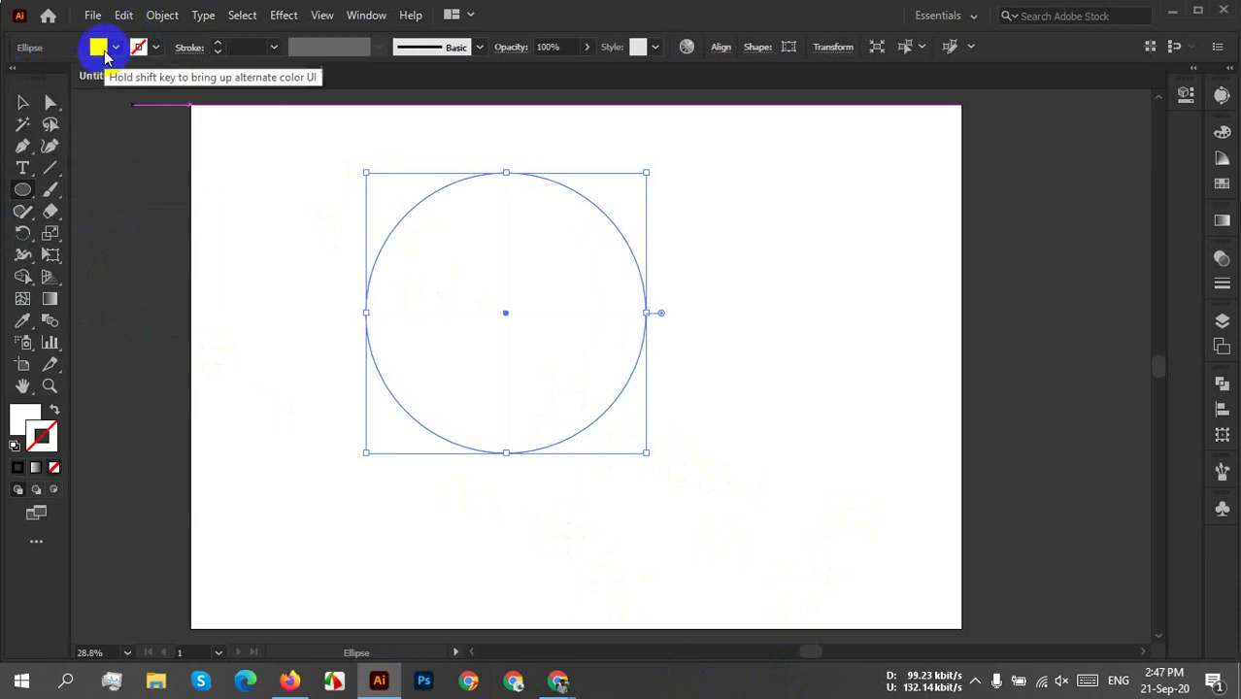
{"action": "left_click", "coordinate": [100, 49]}
{"action": "left_click", "coordinate": [105, 76]}
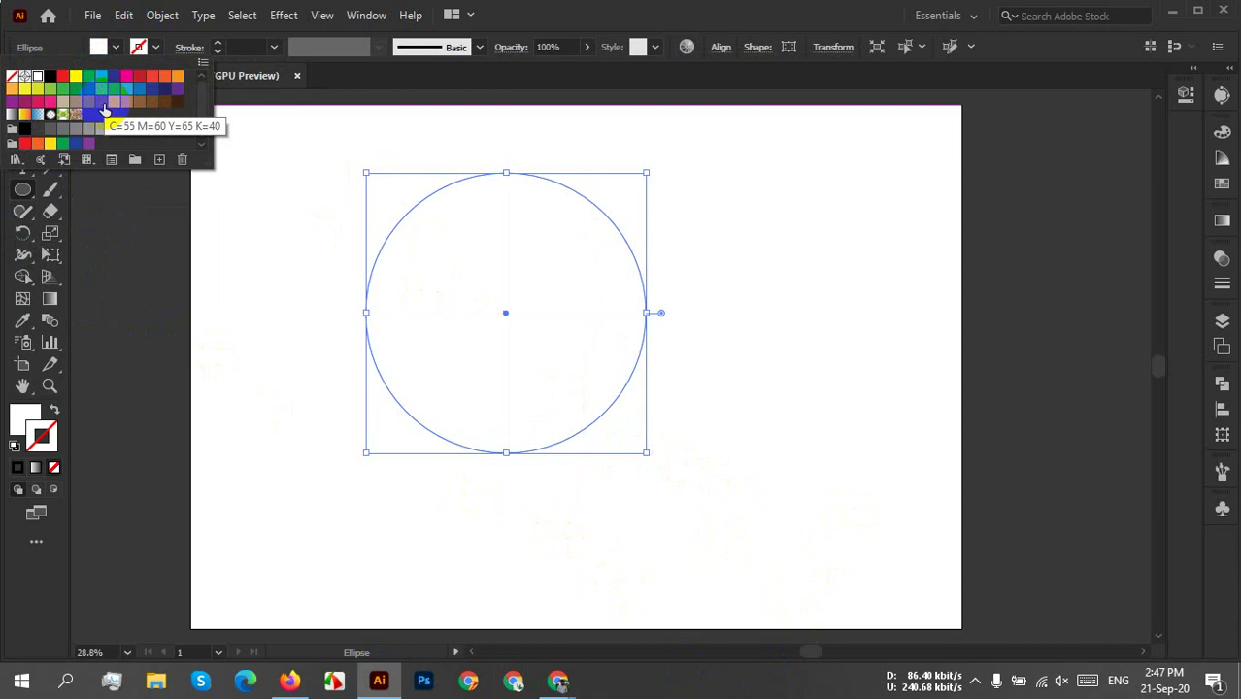
{"action": "left_click", "coordinate": [89, 89]}
{"action": "left_click", "coordinate": [803, 332]}
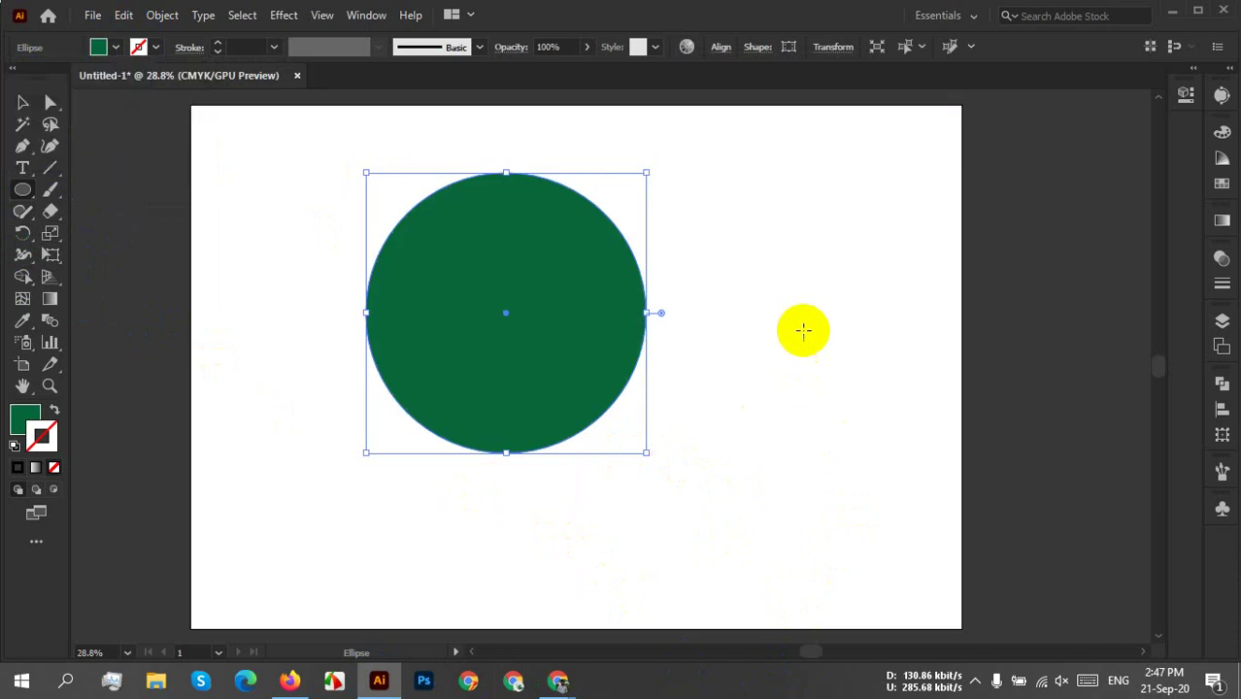
{"action": "left_click", "coordinate": [804, 335]}
{"action": "left_click", "coordinate": [659, 370]}
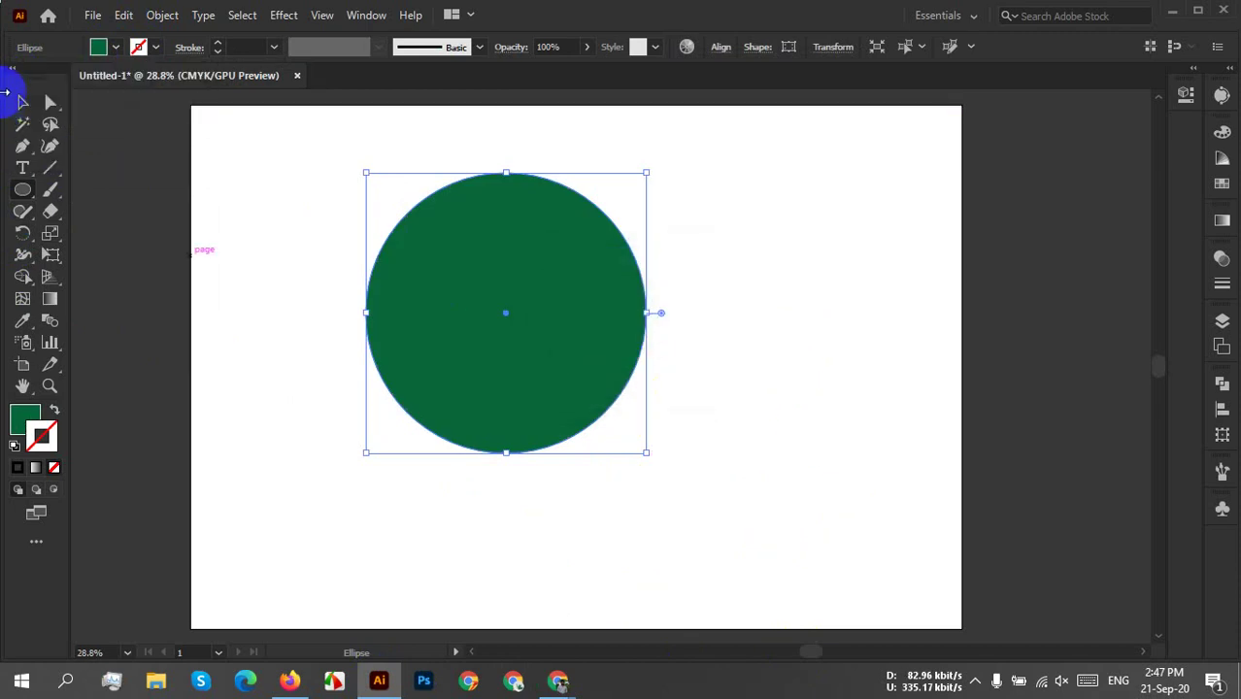
Move the green circle slightly down and to the right on the artboard.
{"action": "left_click", "coordinate": [23, 102]}
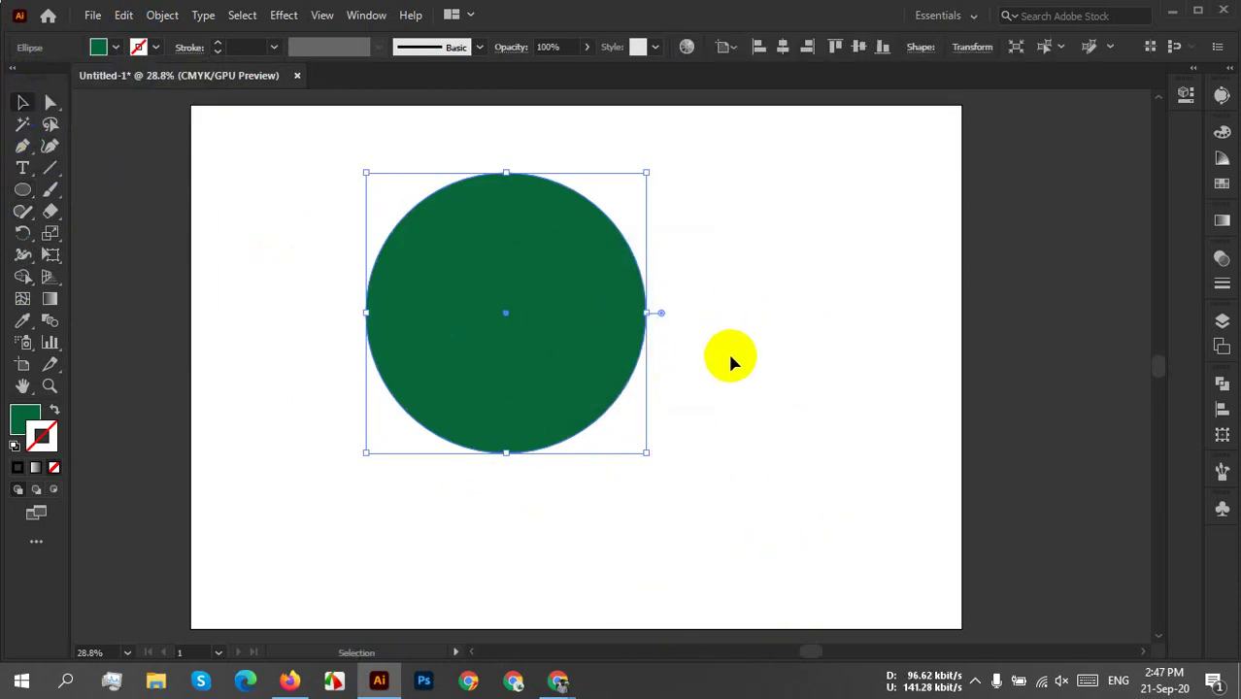
{"action": "scroll", "coordinate": [728, 360], "scroll_direction": "up", "scroll_amount": 1}
{"action": "scroll", "coordinate": [712, 362], "scroll_direction": "down", "scroll_amount": 1}
{"action": "left_click", "coordinate": [407, 319]}
{"action": "left_click_drag", "start_coordinate": [544, 335], "coordinate": [582, 369]}
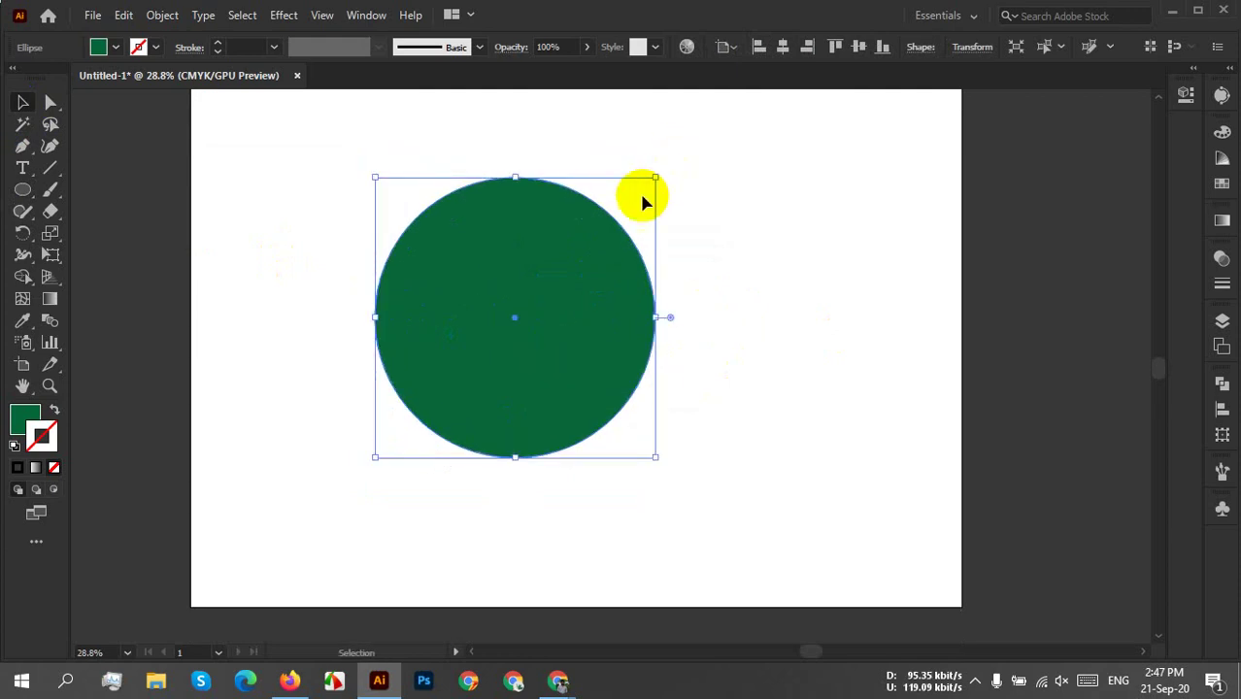
Duplicate the green circle over the artboard's right edge and raise the copy slightly.
{"action": "left_click", "coordinate": [599, 313]}
{"action": "left_click_drag", "start_coordinate": [600, 313], "coordinate": [1098, 344]}
{"action": "left_click", "coordinate": [1017, 411]}
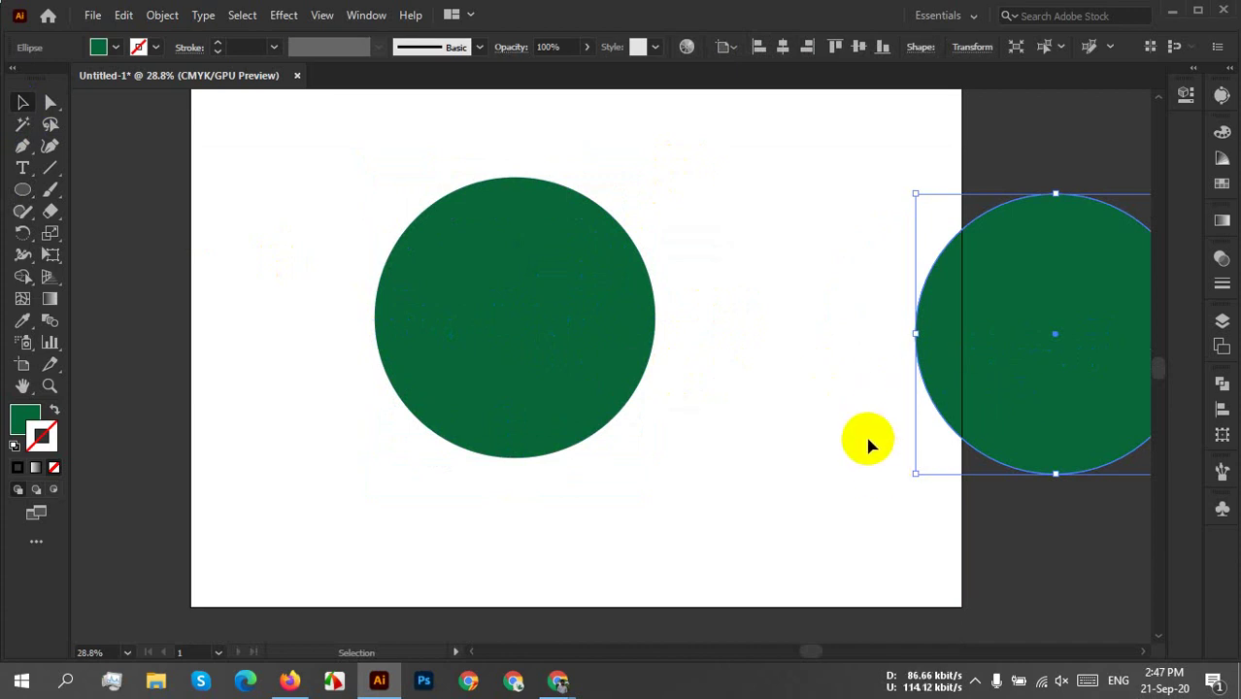
{"action": "left_click_drag", "start_coordinate": [1053, 361], "coordinate": [1053, 286]}
{"action": "left_click", "coordinate": [950, 365]}
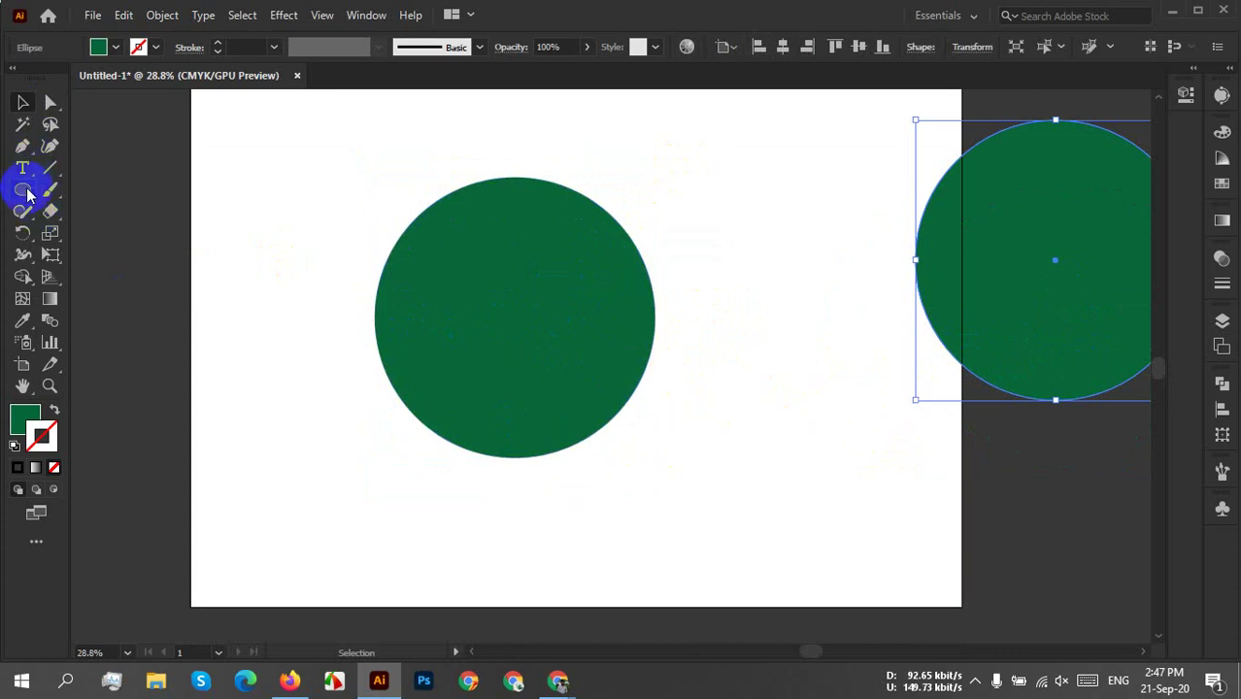
Turn the original circle into a path for text with Type on a Path, and set the placeholder text to 36 px.
{"action": "left_click_drag", "start_coordinate": [24, 181], "coordinate": [186, 209]}
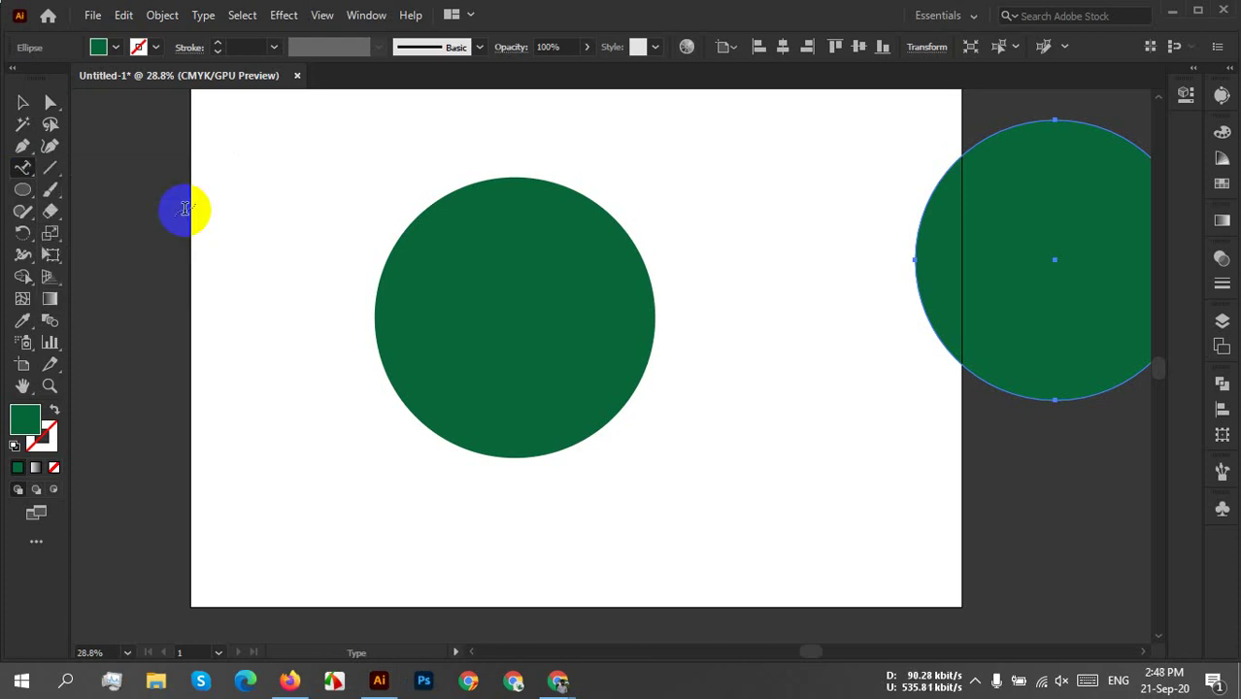
{"action": "left_click", "coordinate": [400, 252]}
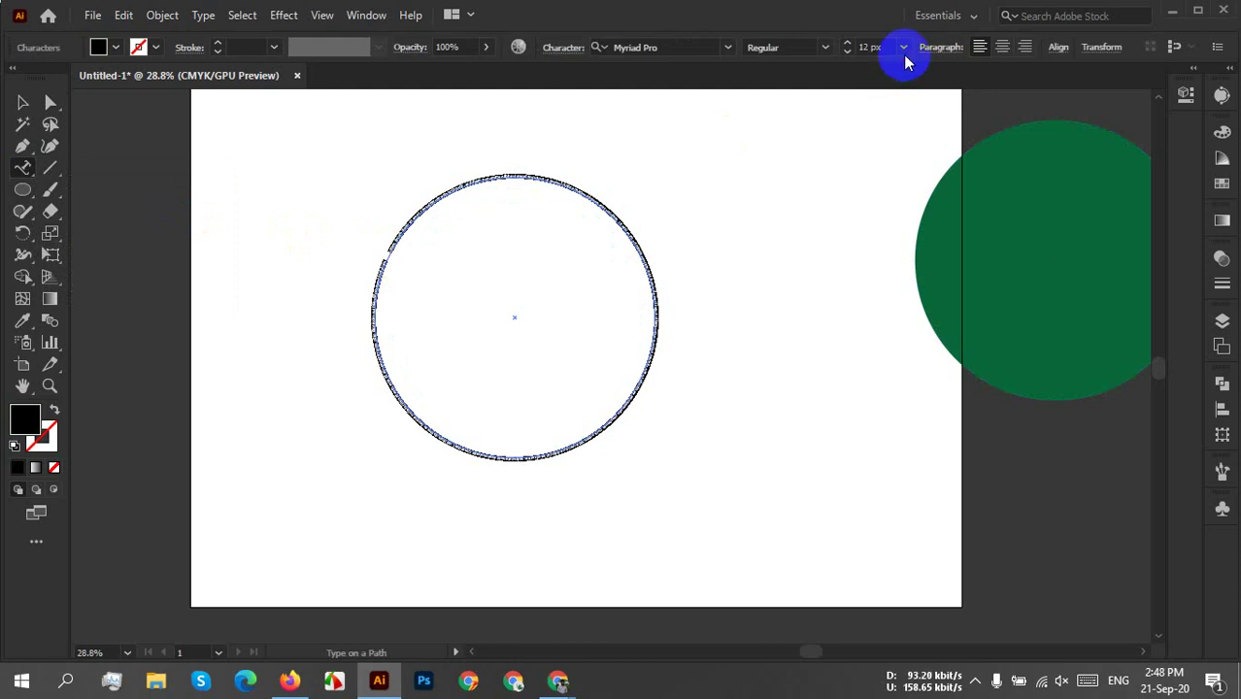
{"action": "left_click", "coordinate": [904, 56]}
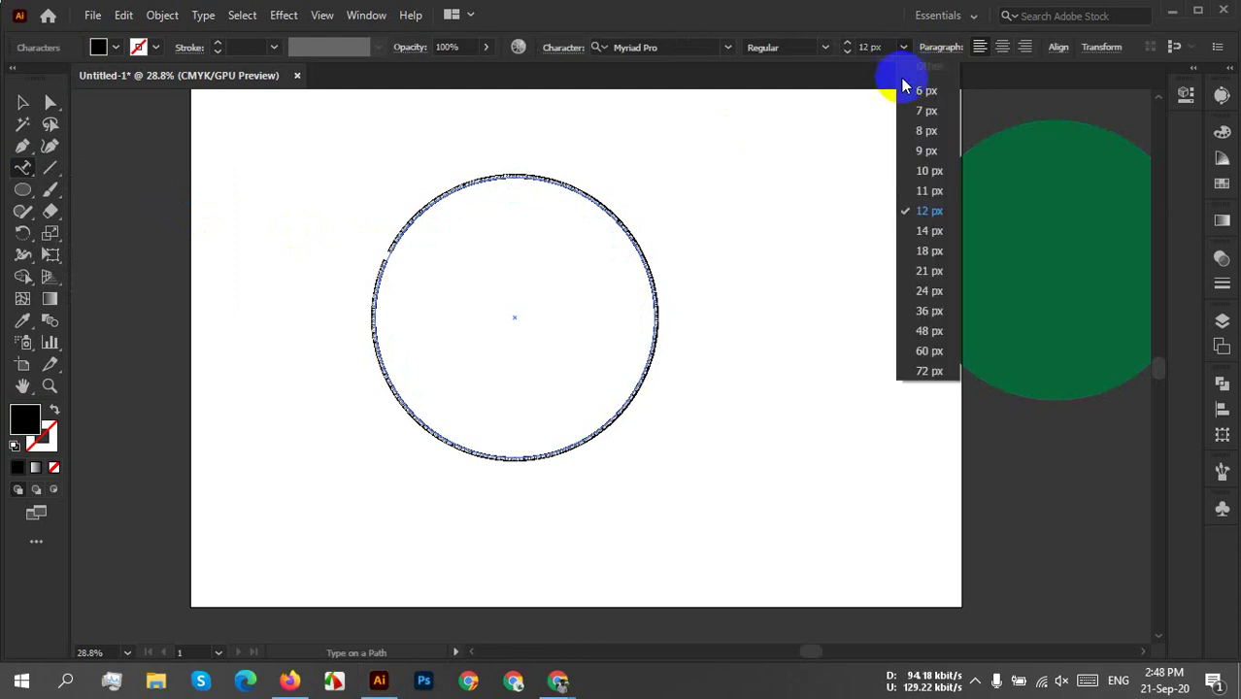
{"action": "left_click", "coordinate": [932, 311]}
Replace the placeholder text on the circle with "BEGUM ROKEYA UNIVERSITY, RANGPUR".
{"action": "left_click_drag", "start_coordinate": [378, 243], "coordinate": [385, 246]}
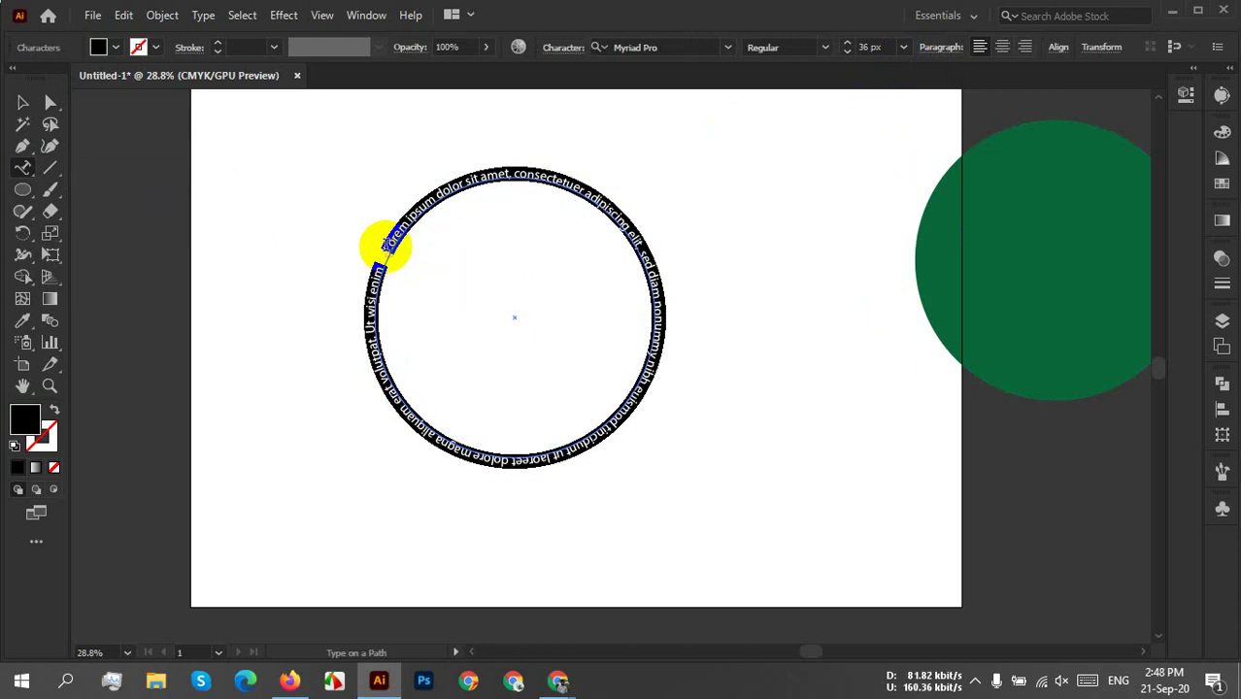
{"action": "key", "text": "BackSpace"}
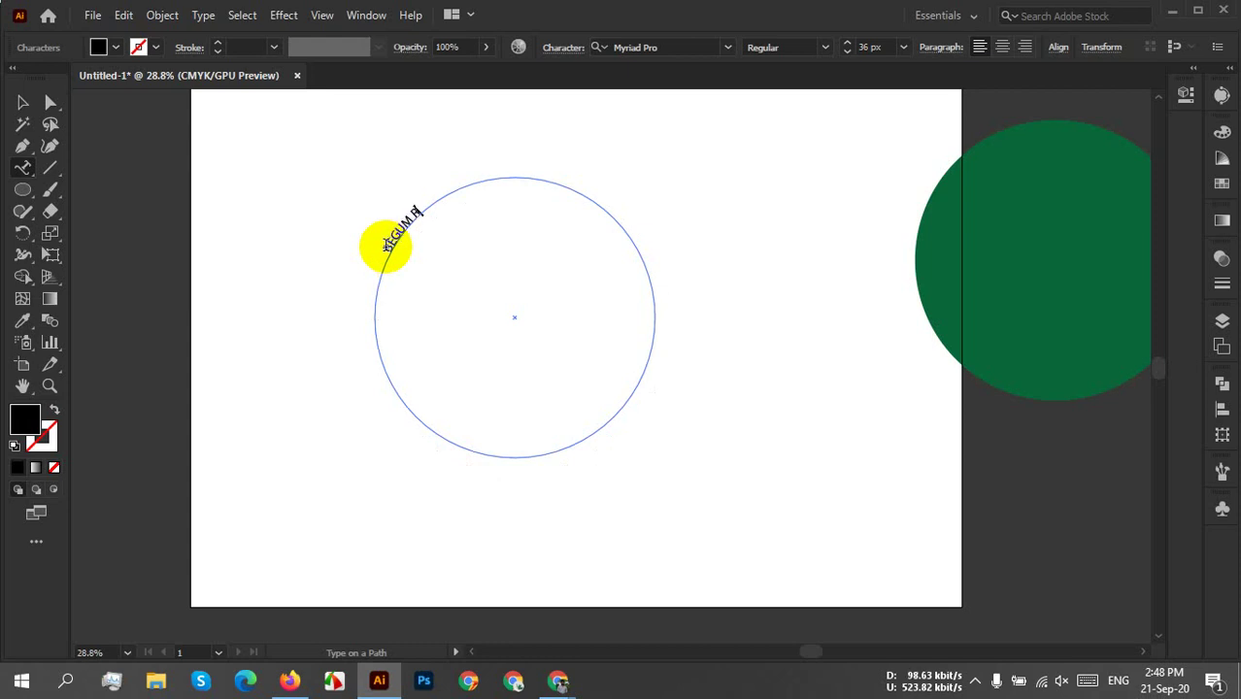
{"action": "type", "text": "OKEYA UNIV"}
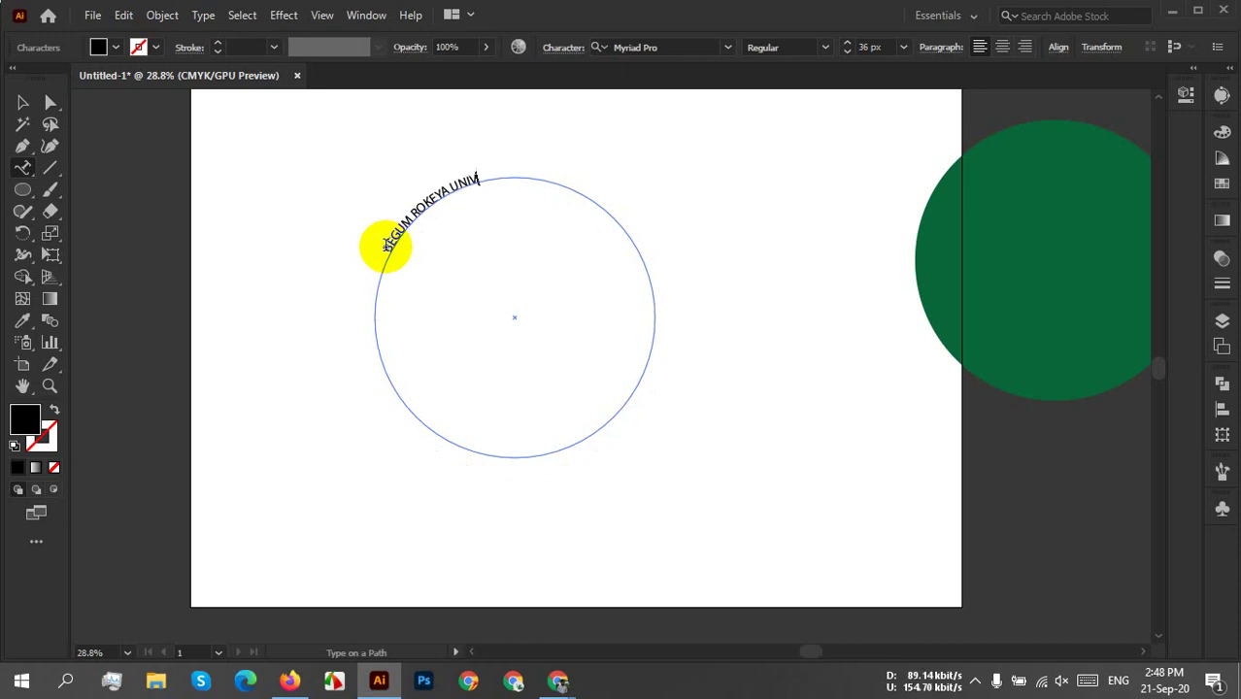
{"action": "type", "text": "ERSITY, RAN"}
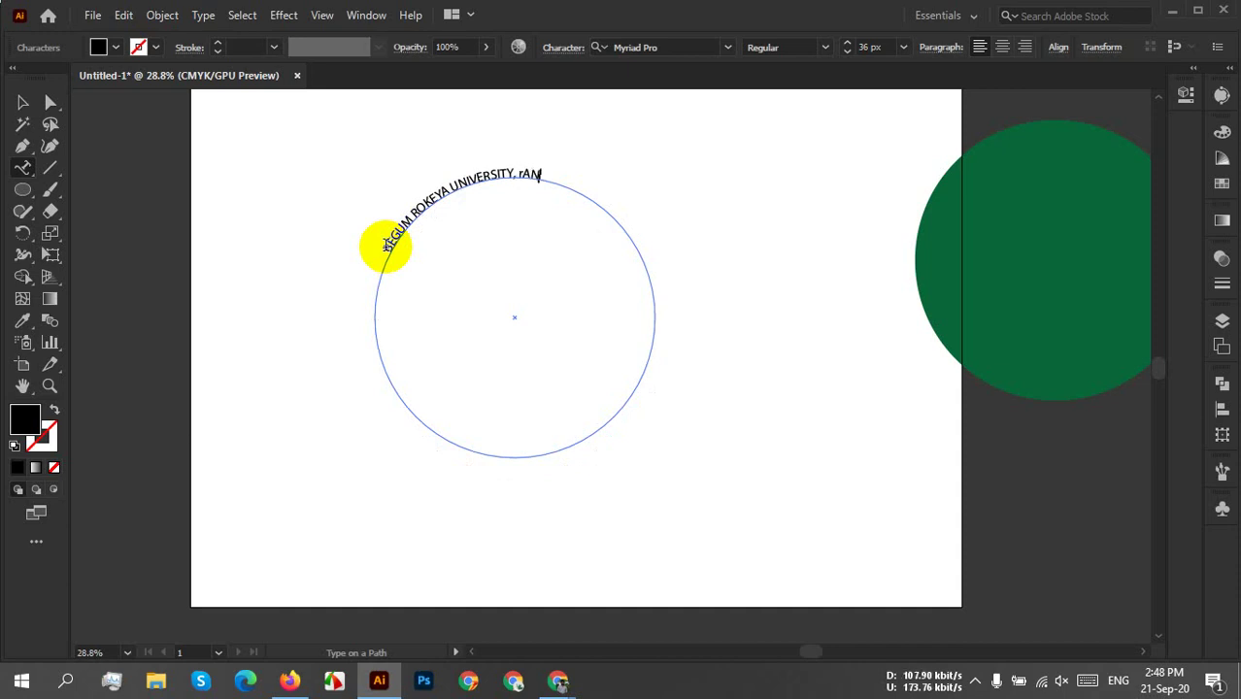
{"action": "type", "text": "GPUR"}
{"action": "key", "text": "Delete"}
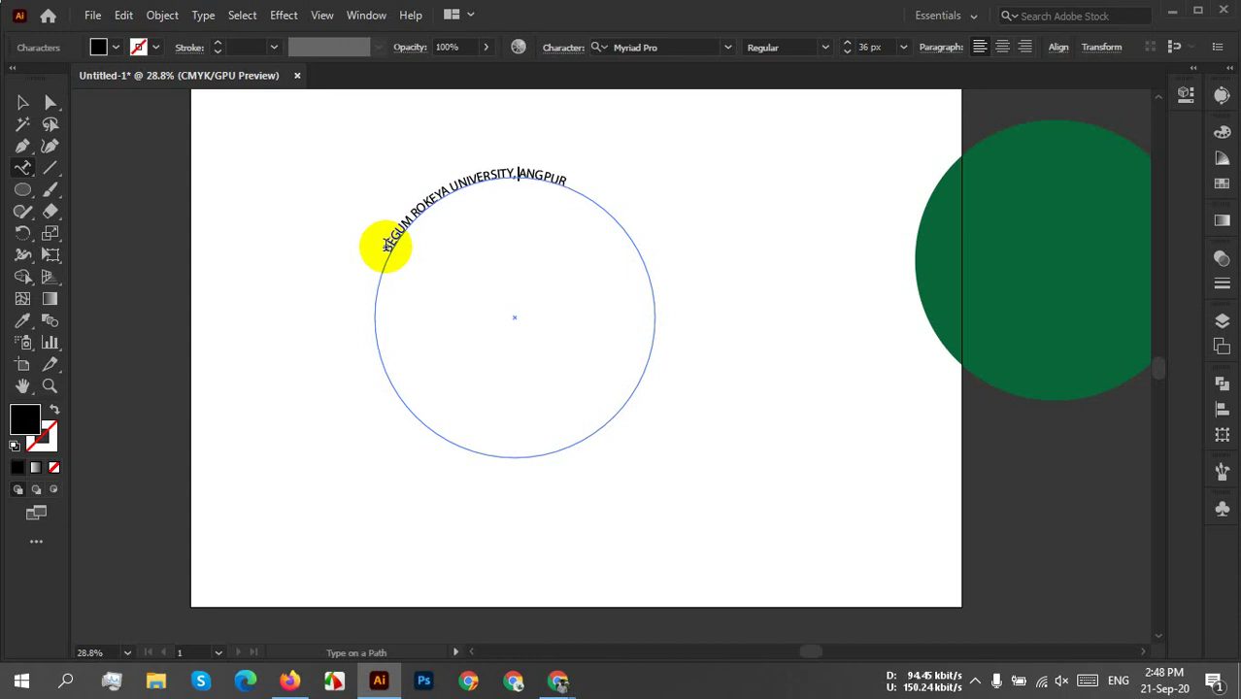
{"action": "type", "text": "R"}
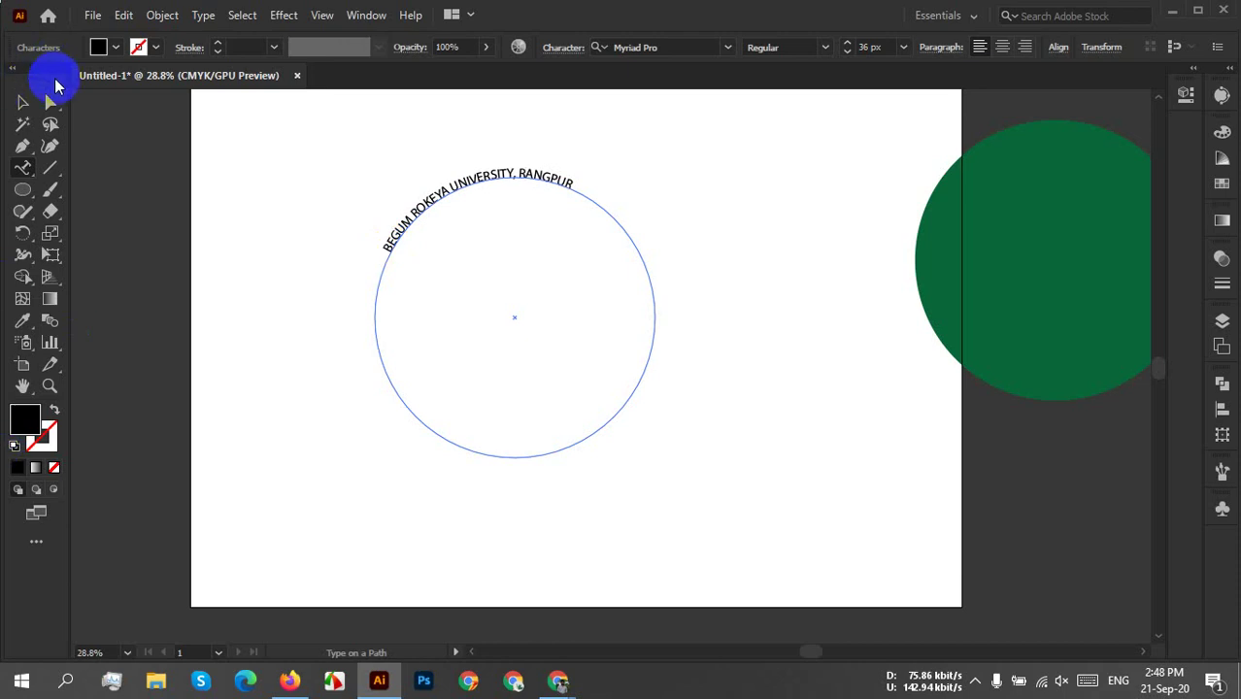
Set the size of the circular text to 72 px and deselect it.
{"action": "left_click", "coordinate": [21, 102]}
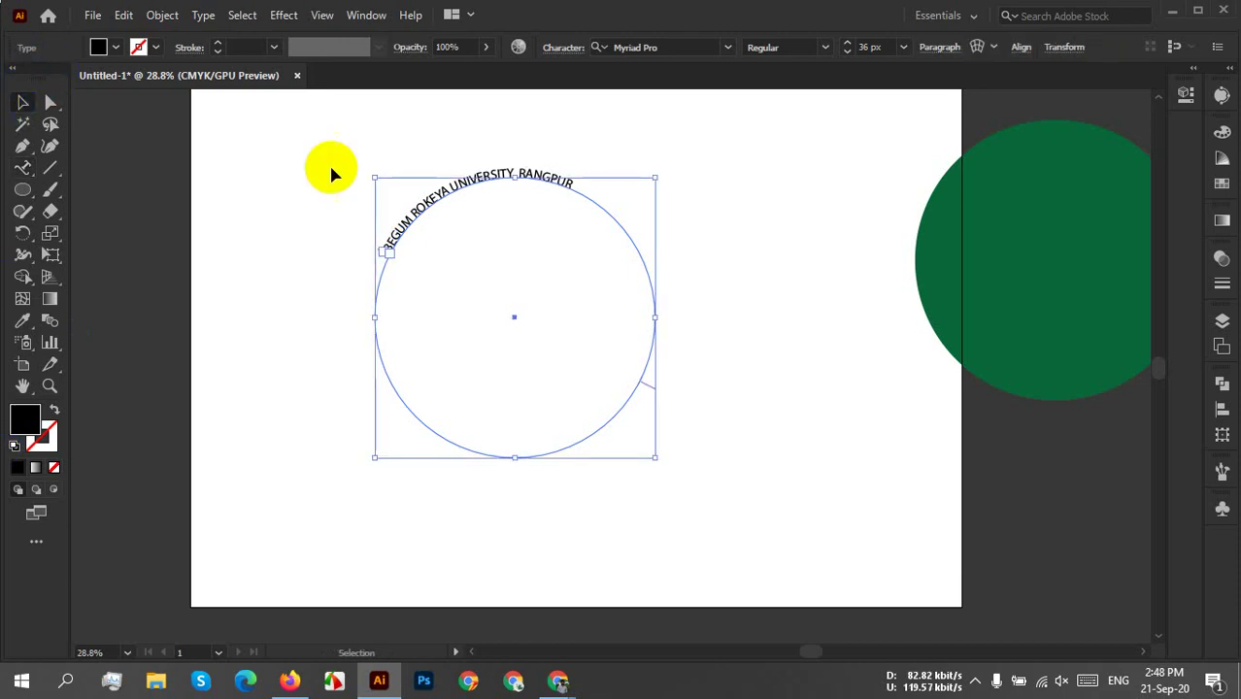
{"action": "left_click", "coordinate": [903, 49]}
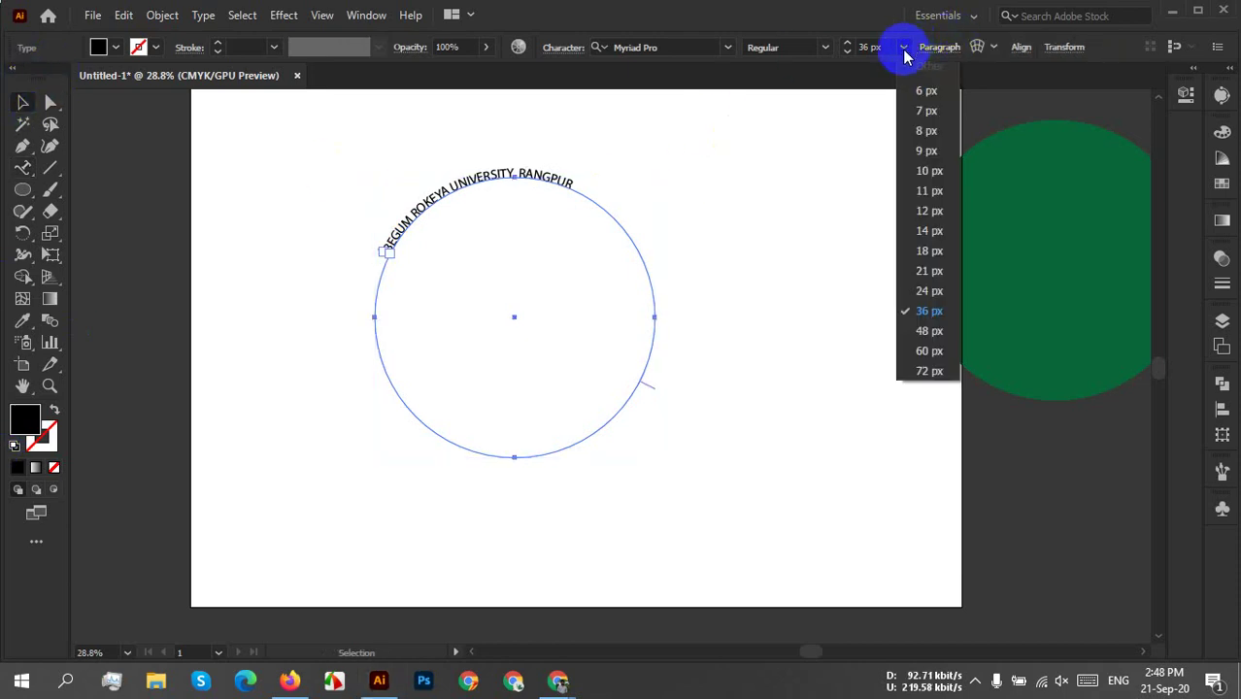
{"action": "left_click", "coordinate": [938, 372]}
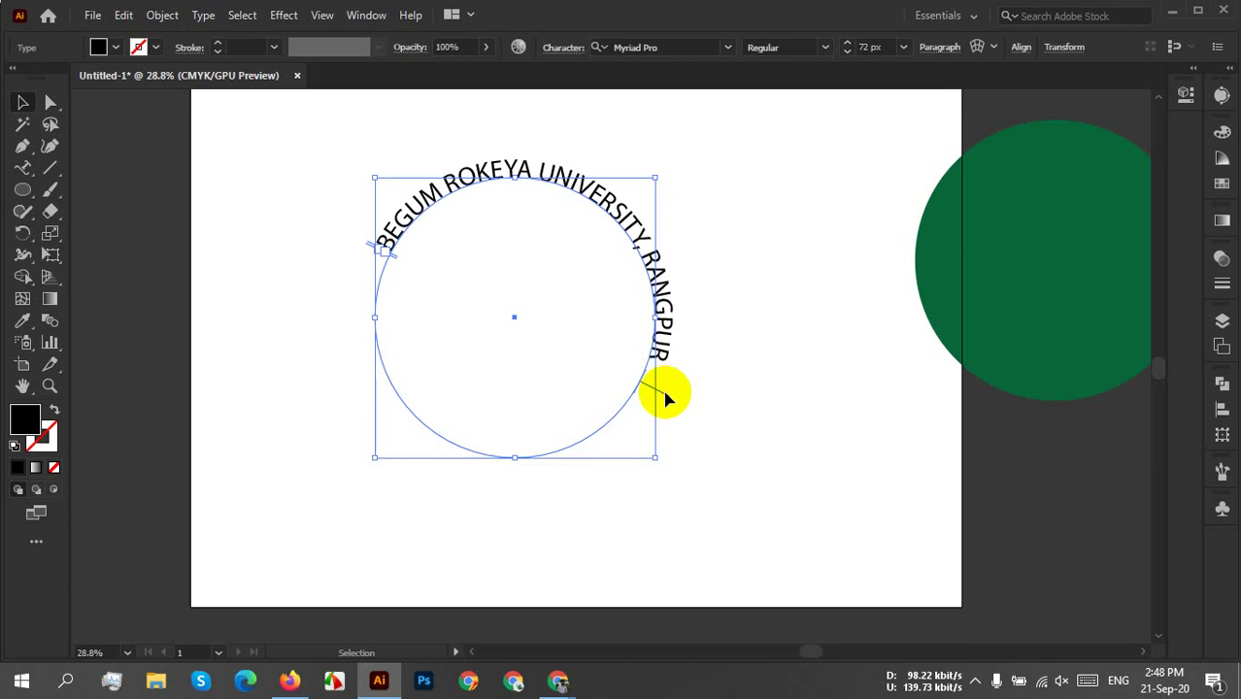
{"action": "left_click", "coordinate": [765, 394]}
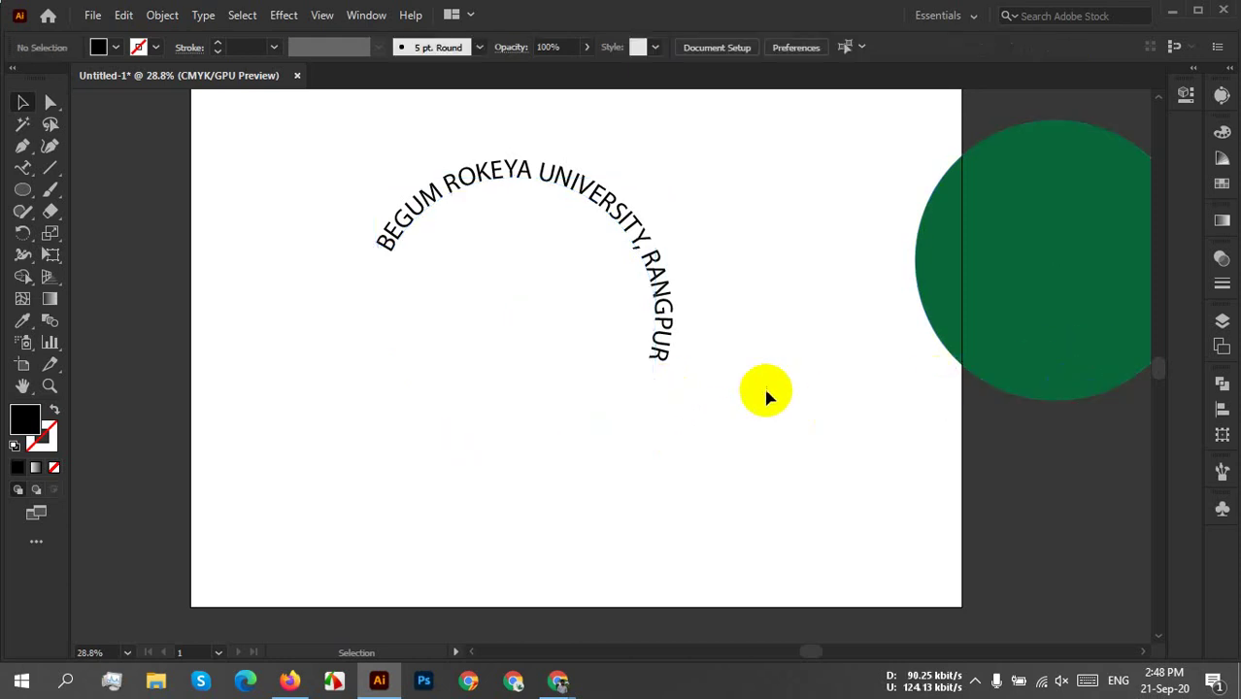
Slide the text slightly counterclockwise along the circle using its centre bracket, then deselect it.
{"action": "left_click", "coordinate": [651, 381]}
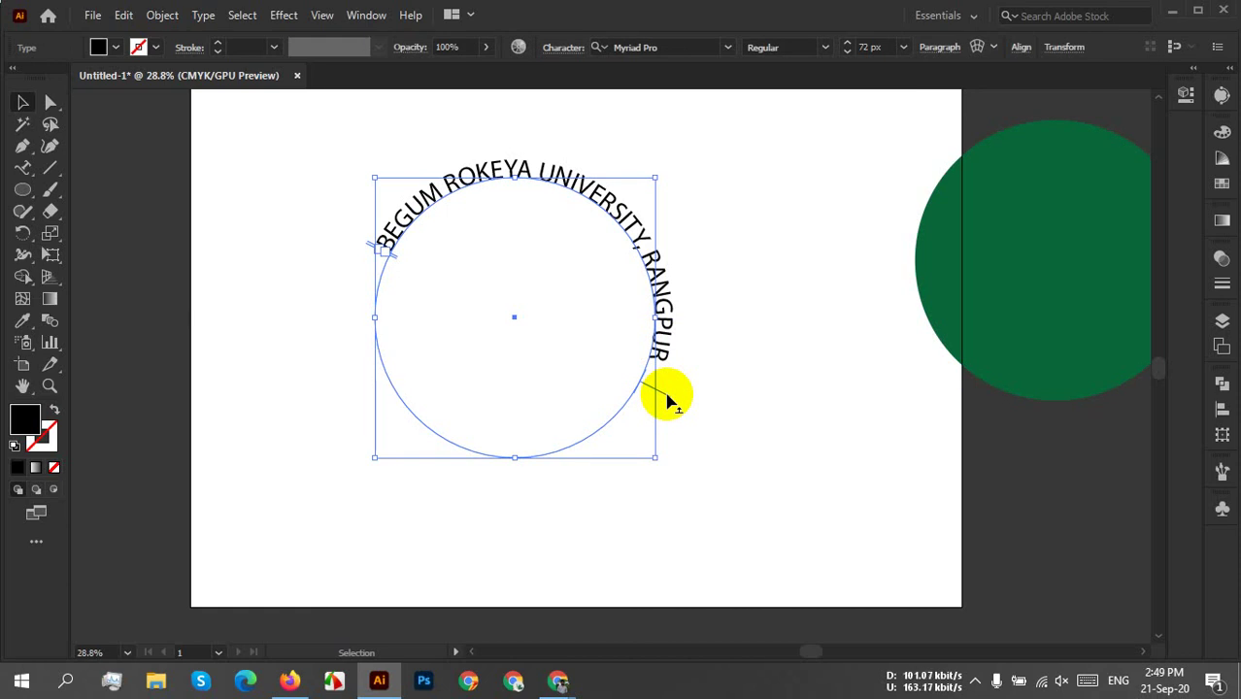
{"action": "left_click_drag", "start_coordinate": [668, 396], "coordinate": [715, 367]}
{"action": "left_click", "coordinate": [712, 354]}
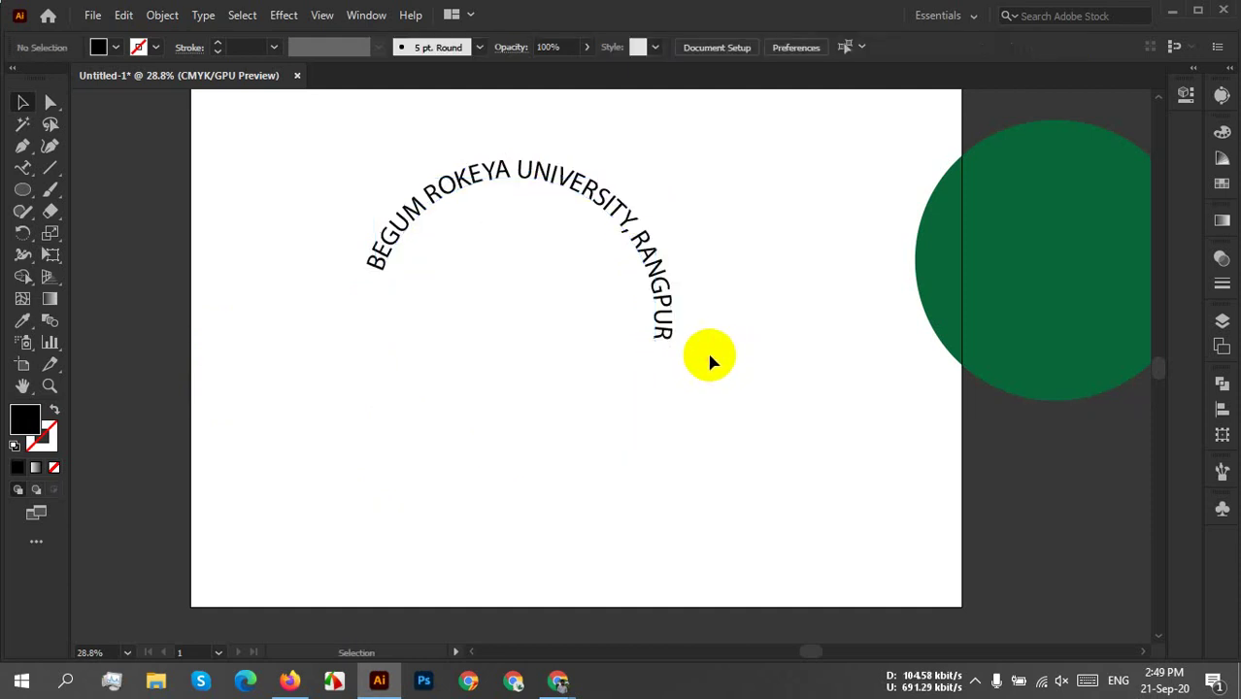
Separate the two overlapping brackets beside the first letter B by moving the lower one down along the circular path.
{"action": "scroll", "coordinate": [379, 326], "scroll_direction": "up", "scroll_amount": 3, "text": "alt"}
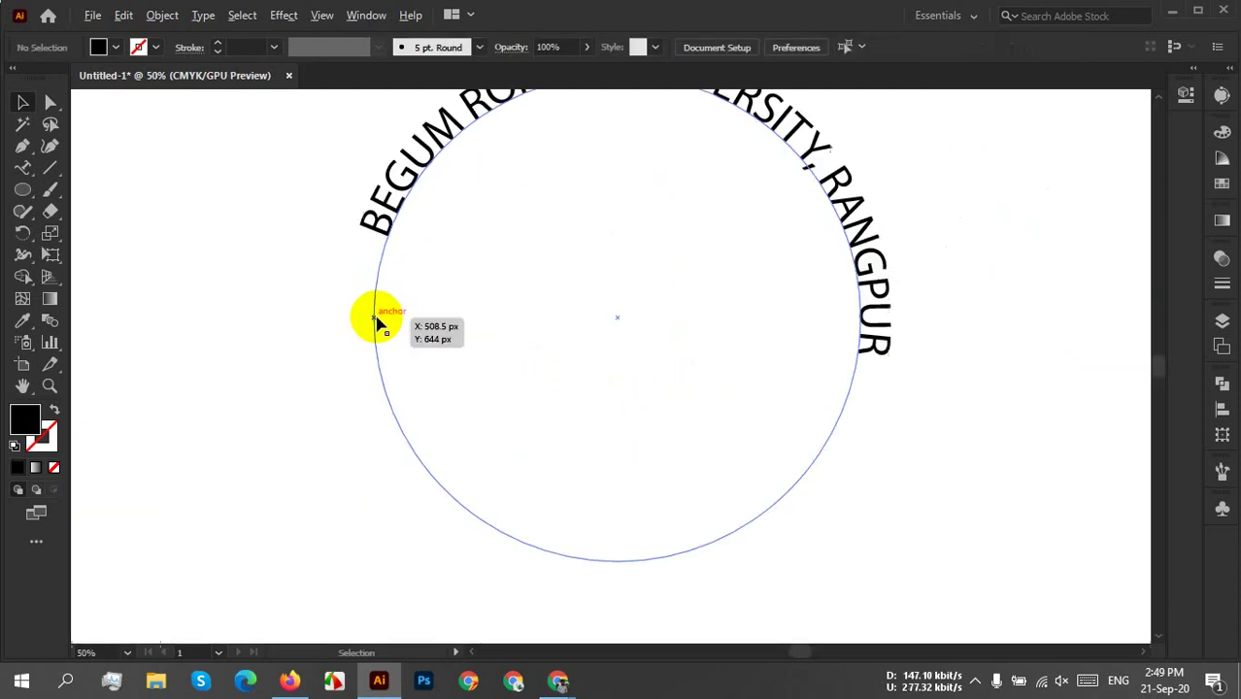
{"action": "left_click_drag", "start_coordinate": [501, 308], "coordinate": [467, 462]}
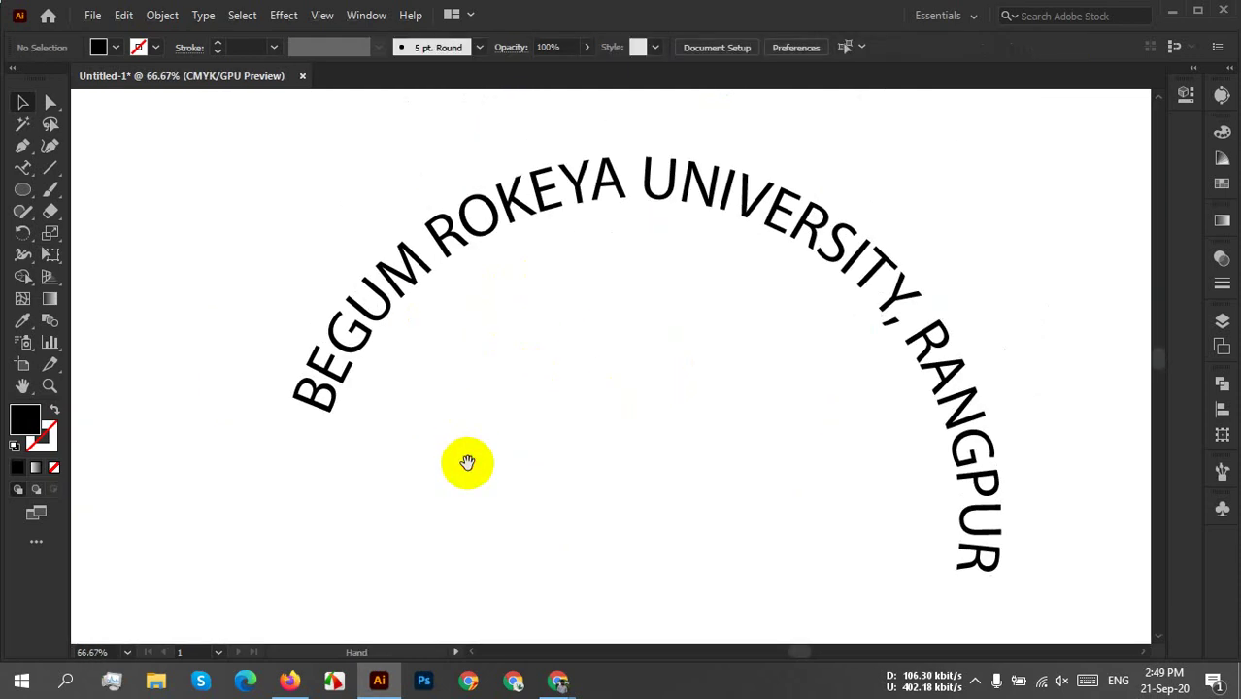
{"action": "left_click", "coordinate": [398, 254]}
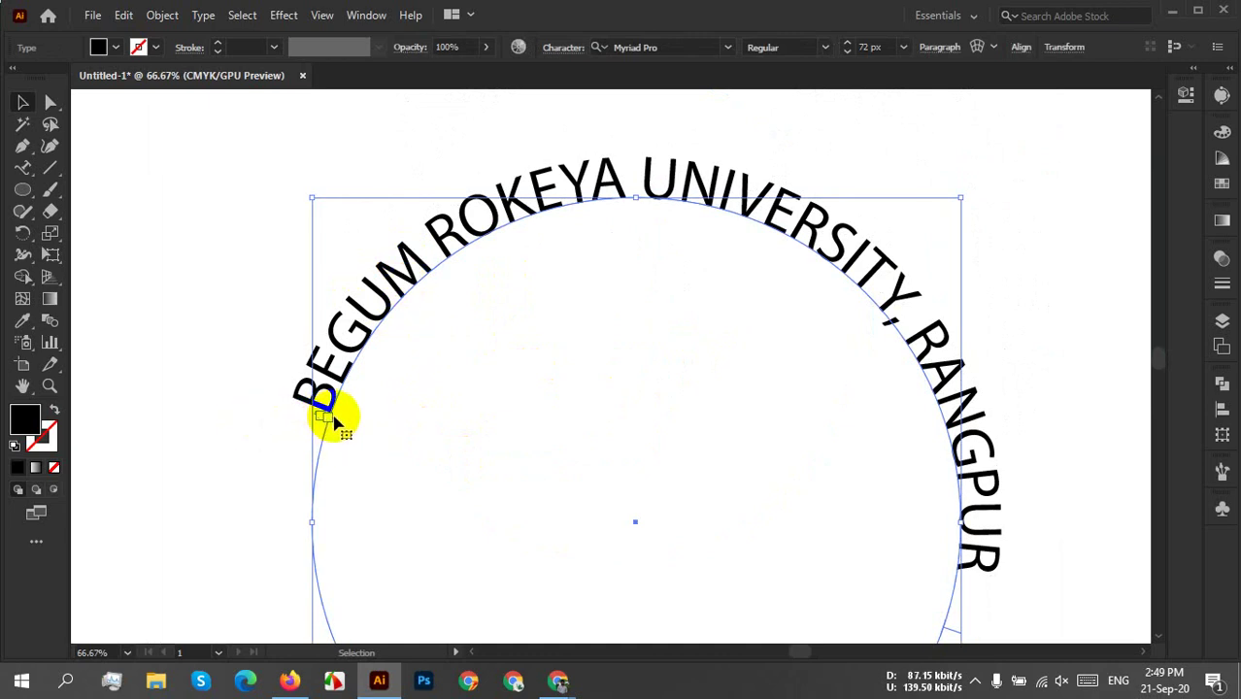
{"action": "scroll", "coordinate": [333, 420], "scroll_direction": "up", "scroll_amount": 4}
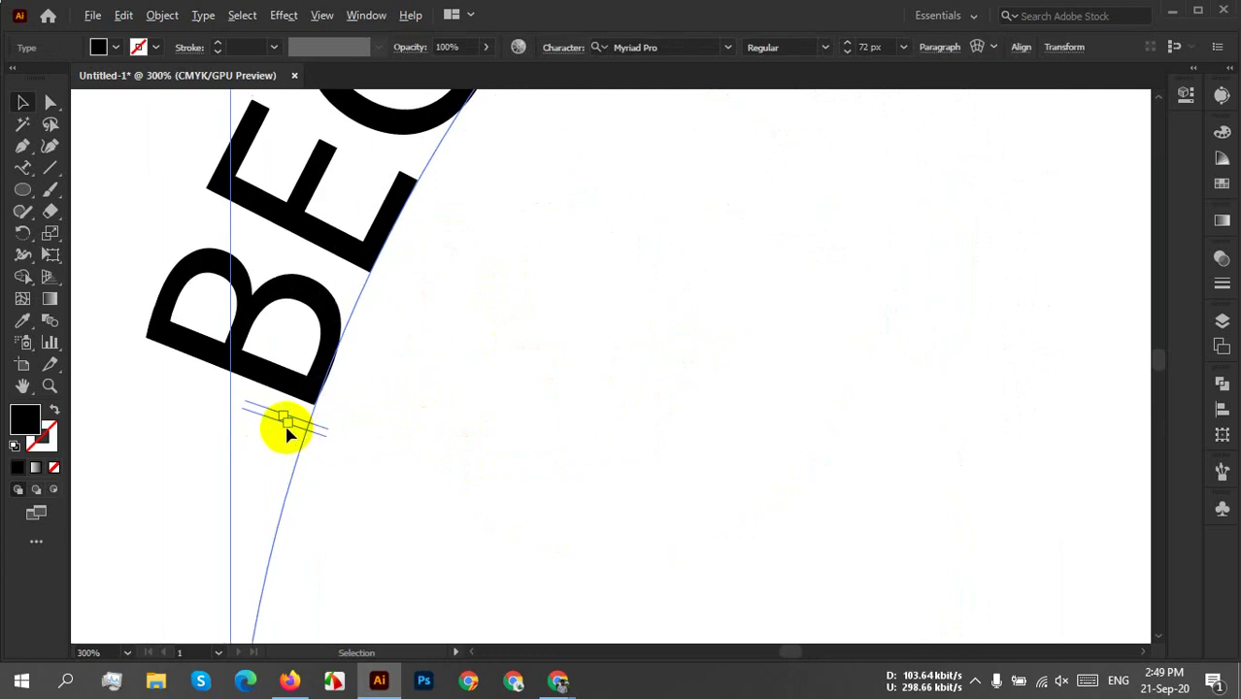
{"action": "scroll", "coordinate": [289, 430], "scroll_direction": "up", "scroll_amount": 1}
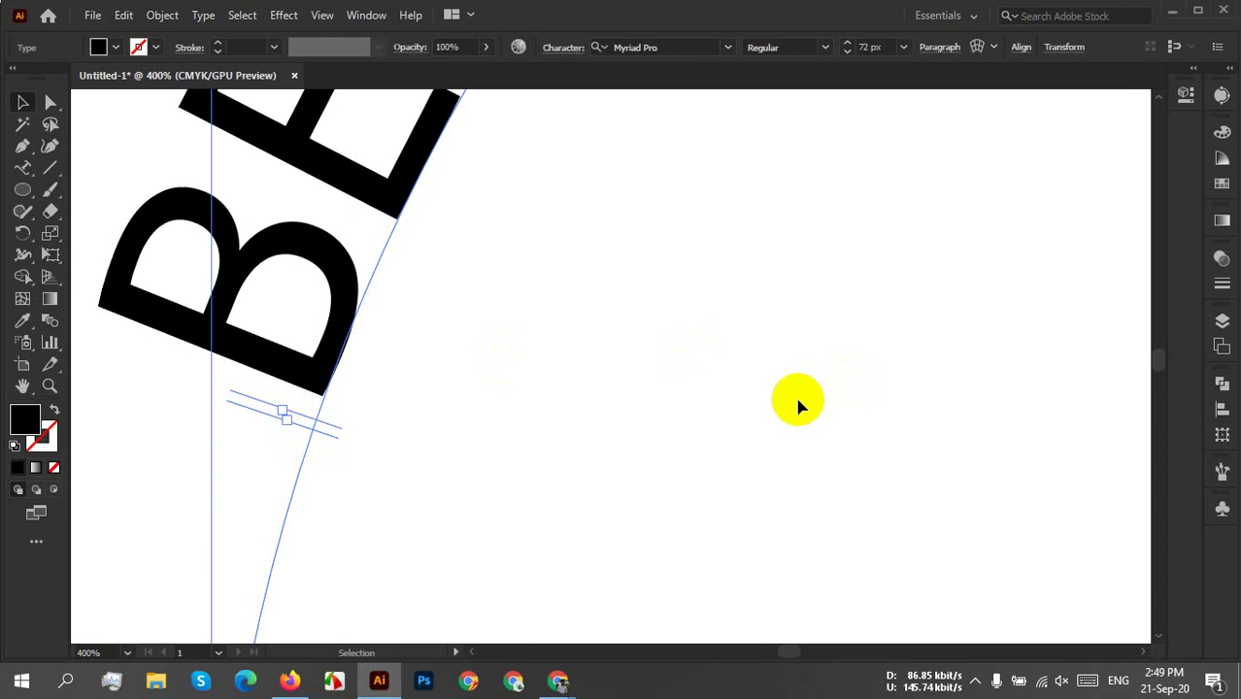
{"action": "scroll", "coordinate": [787, 403], "scroll_direction": "down", "scroll_amount": 2}
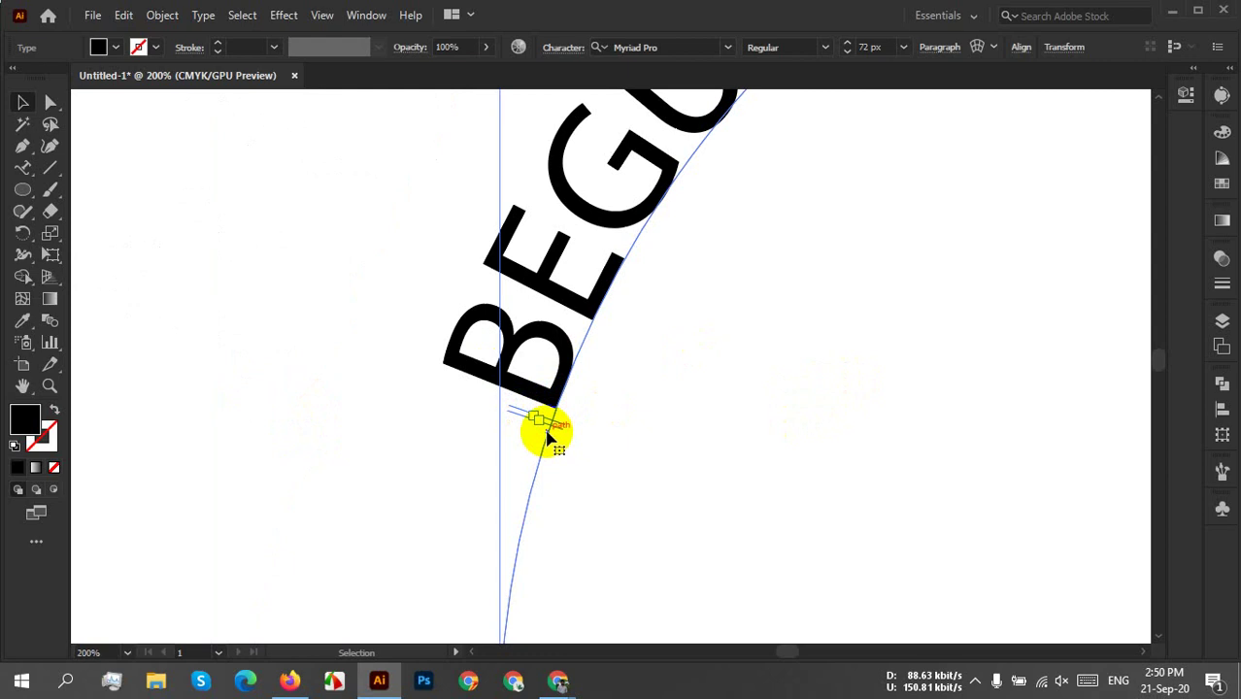
{"action": "scroll", "coordinate": [546, 427], "scroll_direction": "up", "scroll_amount": 4}
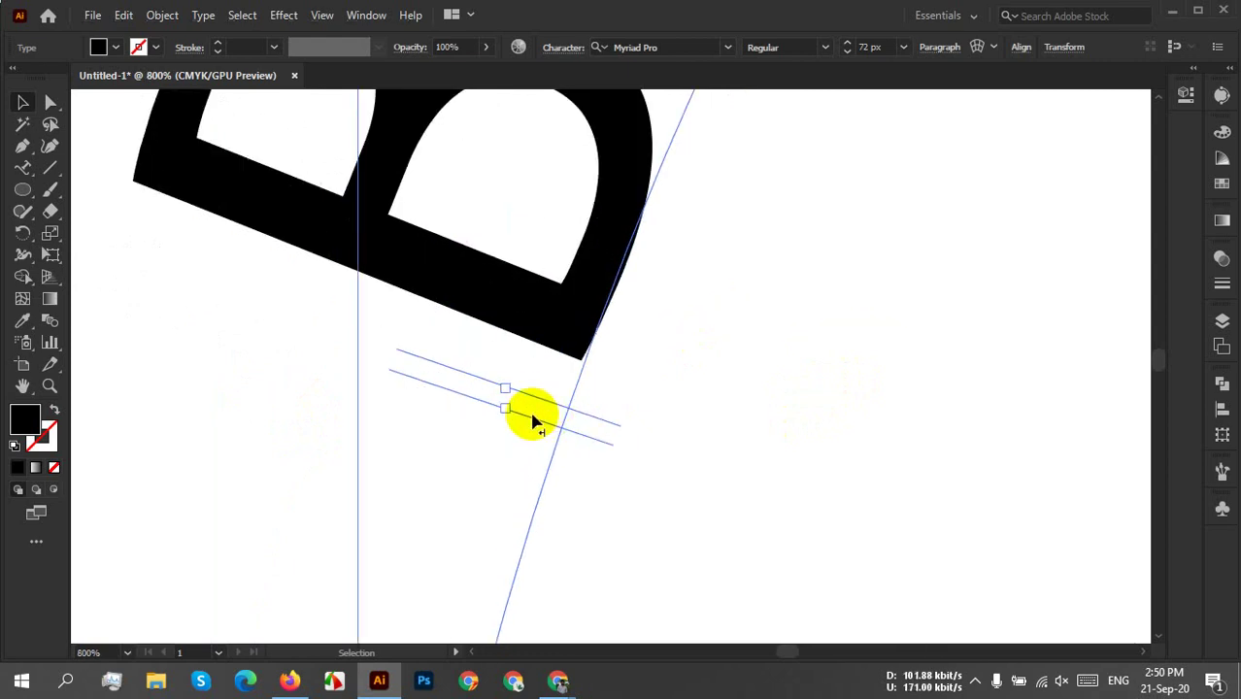
{"action": "left_click_drag", "start_coordinate": [532, 425], "coordinate": [501, 607]}
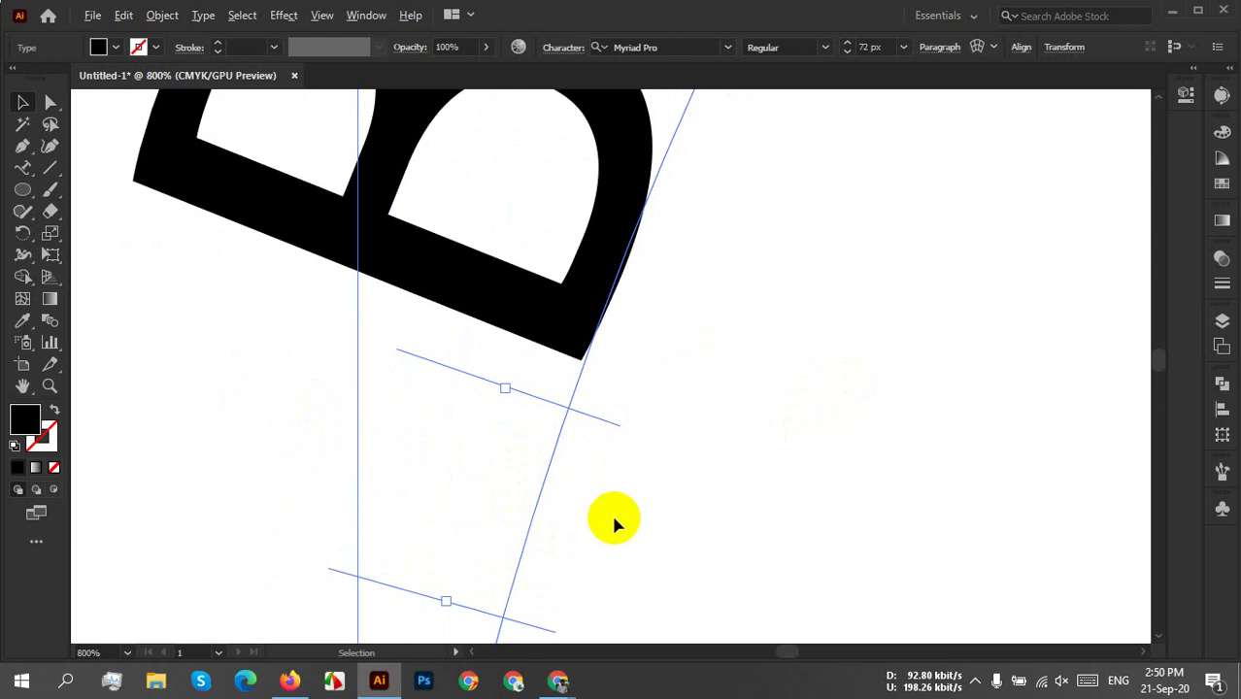
Move the lower bracket below the letter B farther down the circular path, widening the gap between the two brackets.
{"action": "scroll", "coordinate": [614, 517], "scroll_direction": "down", "scroll_amount": 6}
{"action": "left_click_drag", "start_coordinate": [724, 528], "coordinate": [667, 332]}
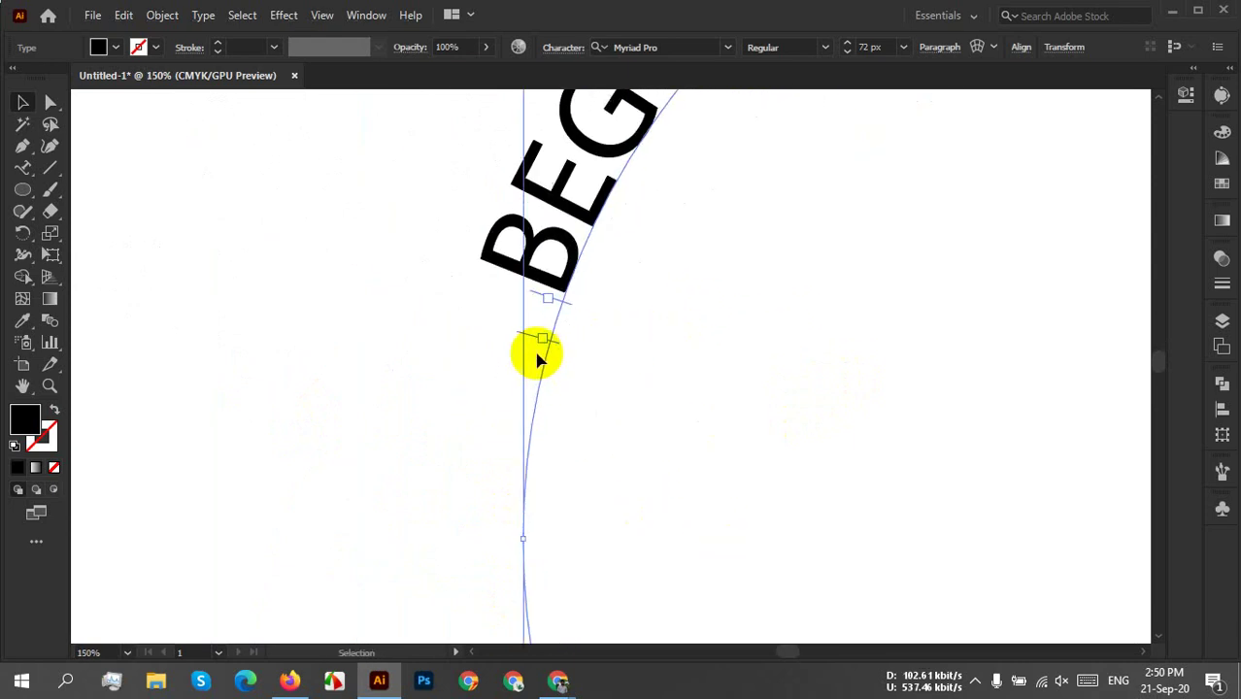
{"action": "left_click_drag", "start_coordinate": [530, 335], "coordinate": [522, 438]}
{"action": "scroll", "coordinate": [660, 315], "scroll_direction": "down", "scroll_amount": 4}
{"action": "scroll", "coordinate": [663, 315], "scroll_direction": "down", "scroll_amount": 1}
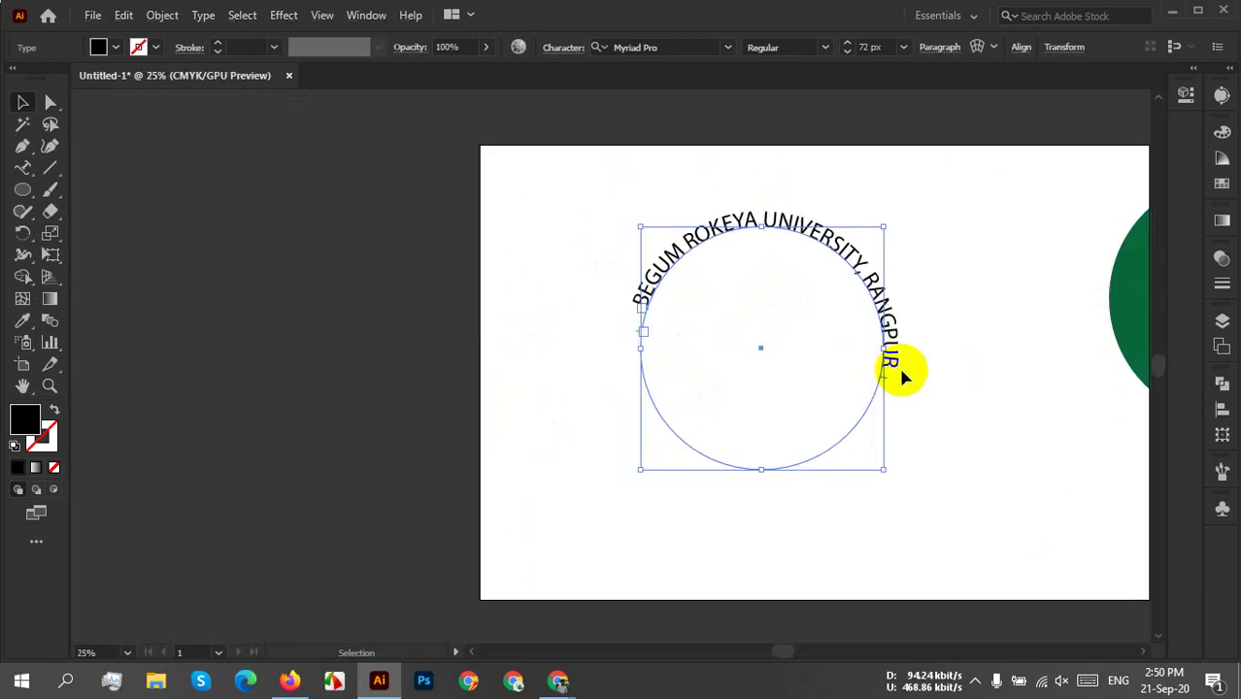
Slide the start bracket at the letter B down the path to just above the end bracket, shifting the text counterclockwise.
{"action": "scroll", "coordinate": [625, 357], "scroll_direction": "up", "scroll_amount": 3}
{"action": "scroll", "coordinate": [668, 309], "scroll_direction": "up", "scroll_amount": 2}
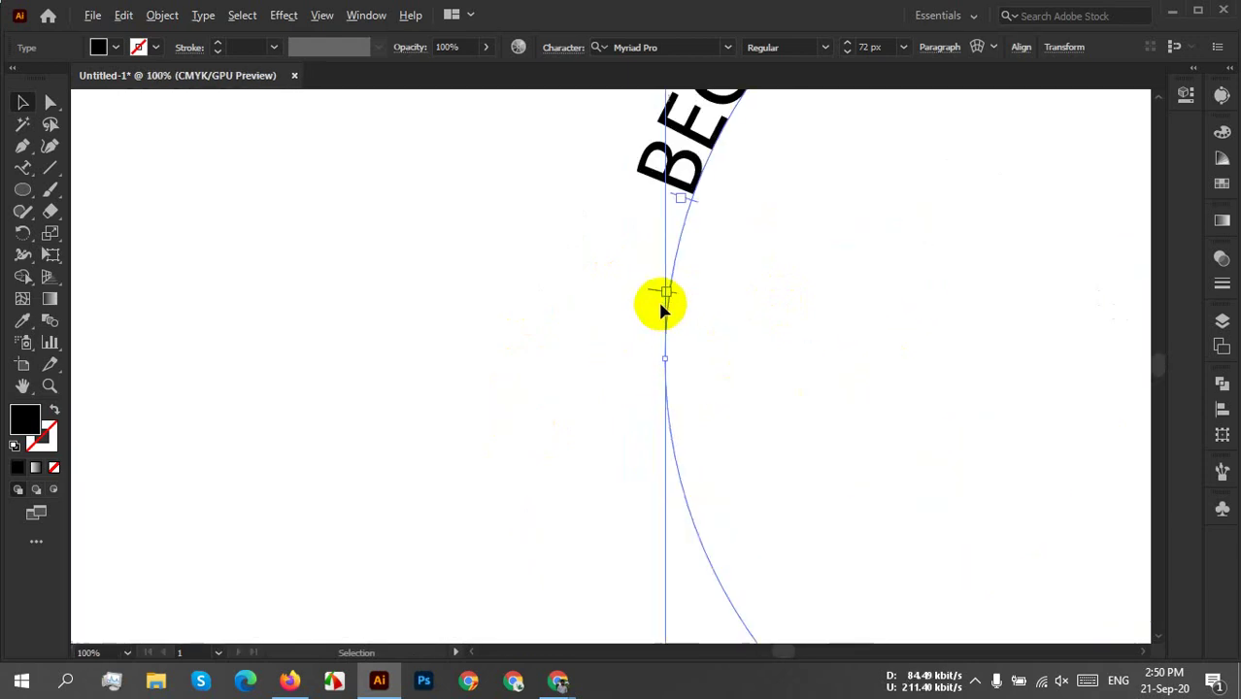
{"action": "left_click_drag", "start_coordinate": [799, 266], "coordinate": [567, 565]}
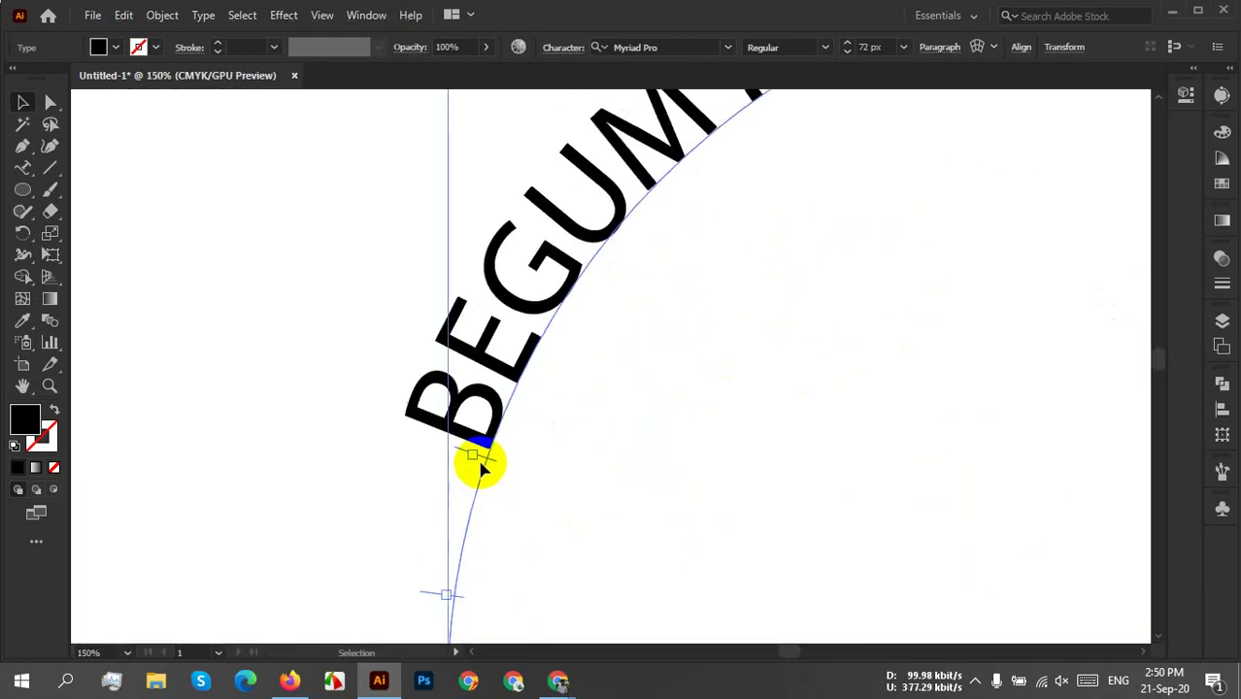
{"action": "left_click_drag", "start_coordinate": [488, 465], "coordinate": [448, 582]}
Move the end bracket down the circular path to the circle's lower-left side, well clear of the start bracket.
{"action": "scroll", "coordinate": [584, 512], "scroll_direction": "down", "scroll_amount": 3}
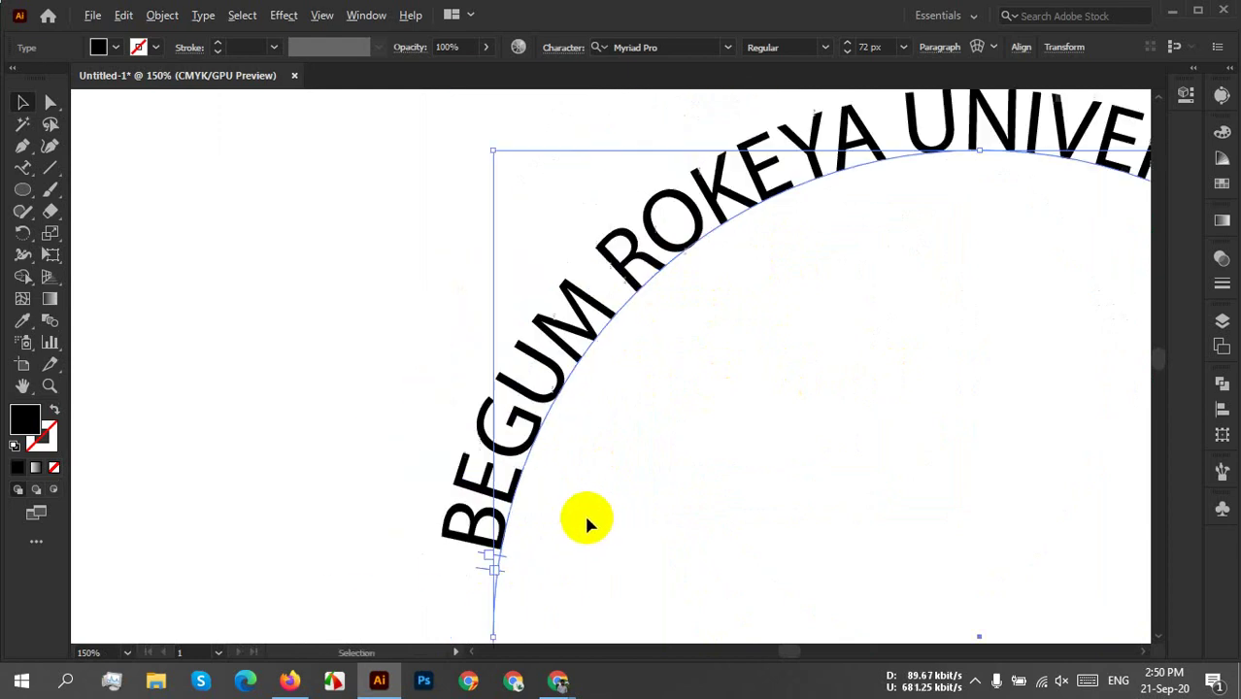
{"action": "left_click_drag", "start_coordinate": [658, 552], "coordinate": [606, 310]}
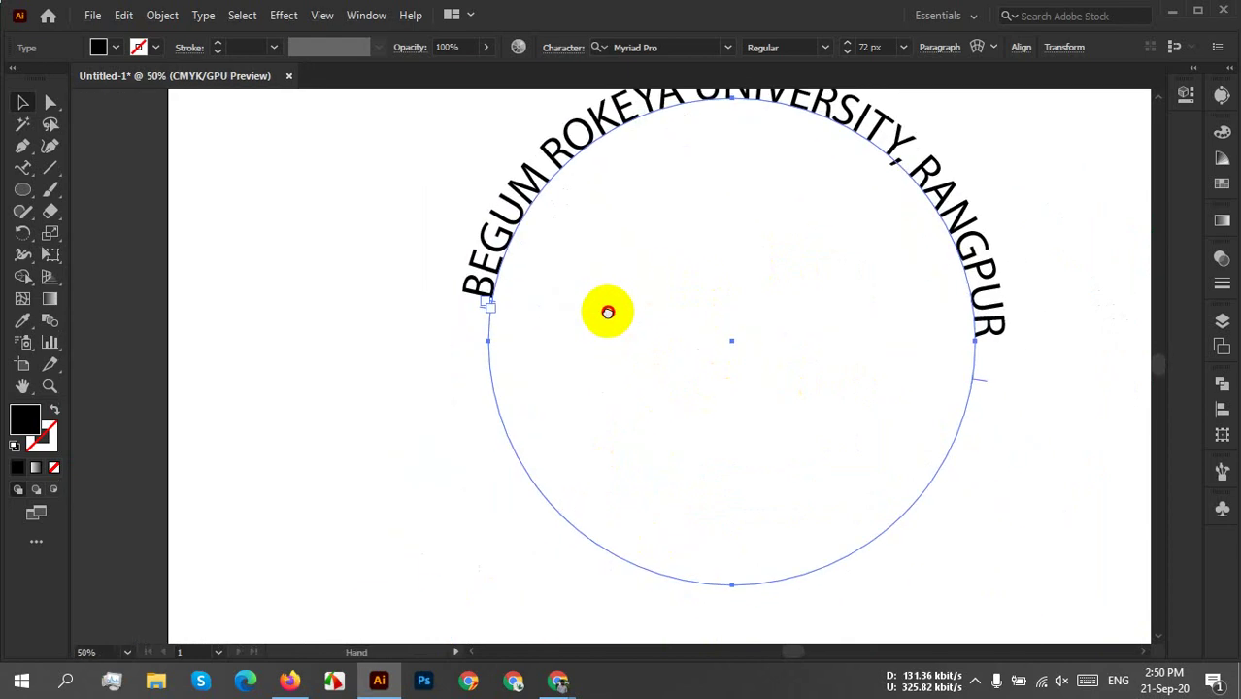
{"action": "scroll", "coordinate": [482, 330], "scroll_direction": "up", "scroll_amount": 9}
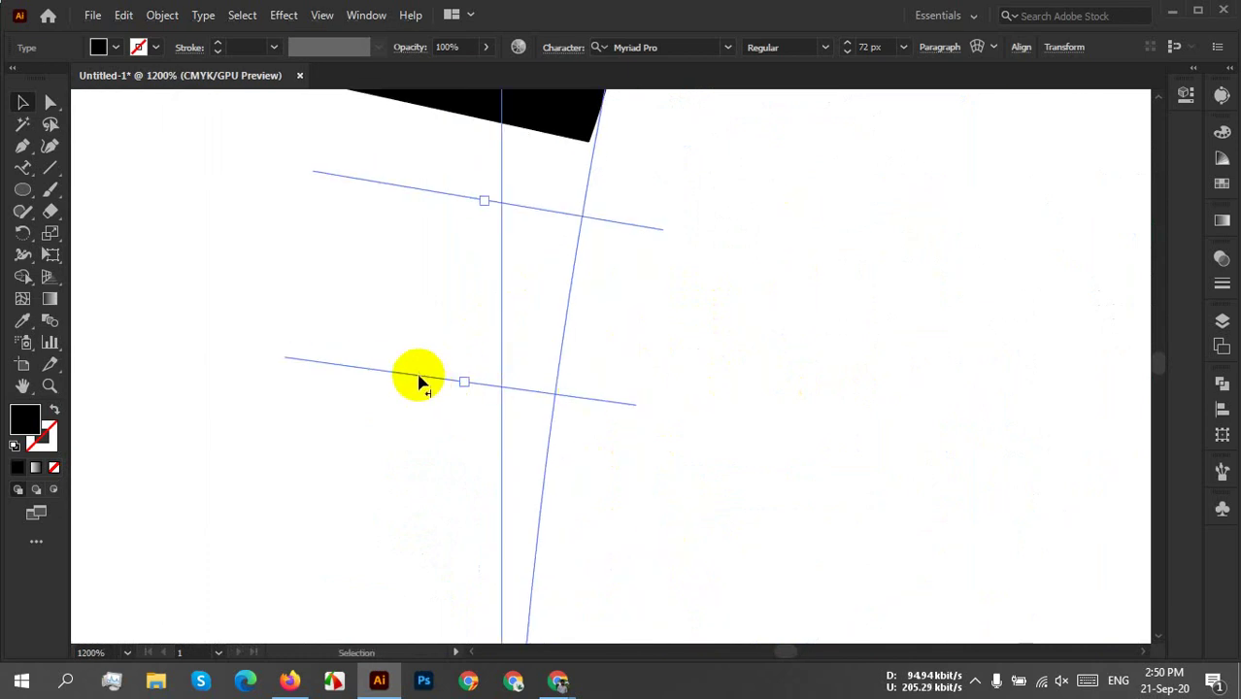
{"action": "left_click_drag", "start_coordinate": [419, 382], "coordinate": [407, 623]}
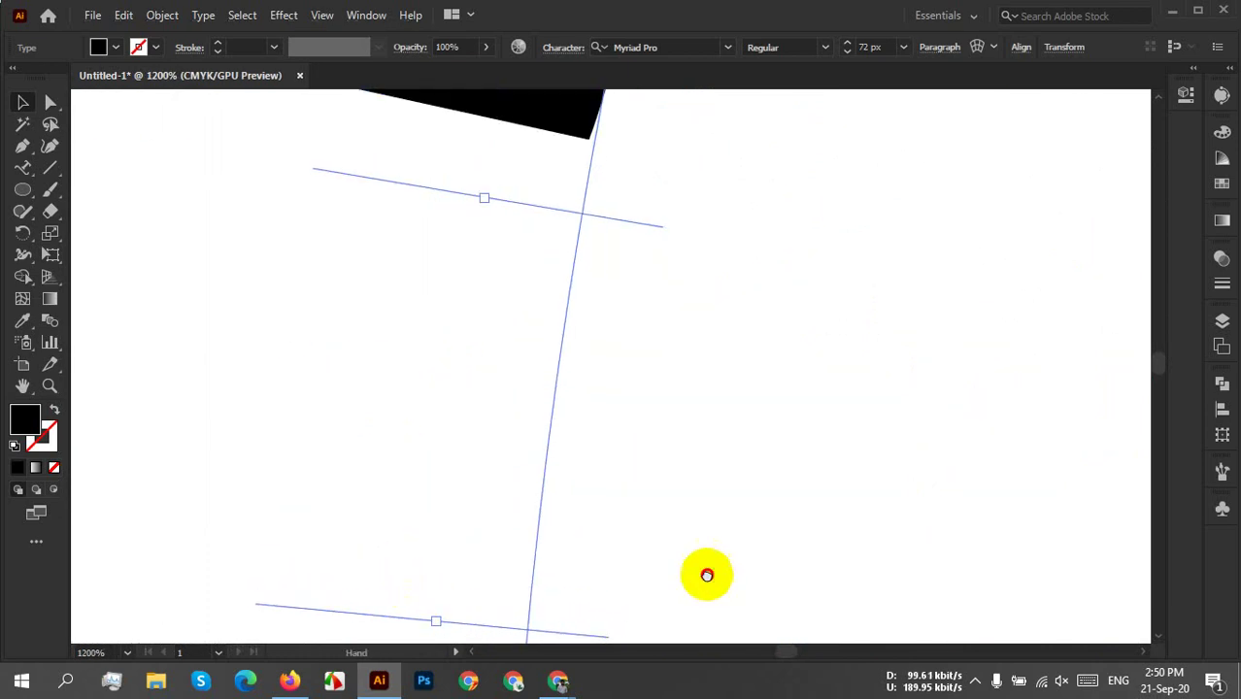
{"action": "left_click_drag", "start_coordinate": [707, 575], "coordinate": [531, 274]}
{"action": "left_click_drag", "start_coordinate": [337, 306], "coordinate": [322, 567]}
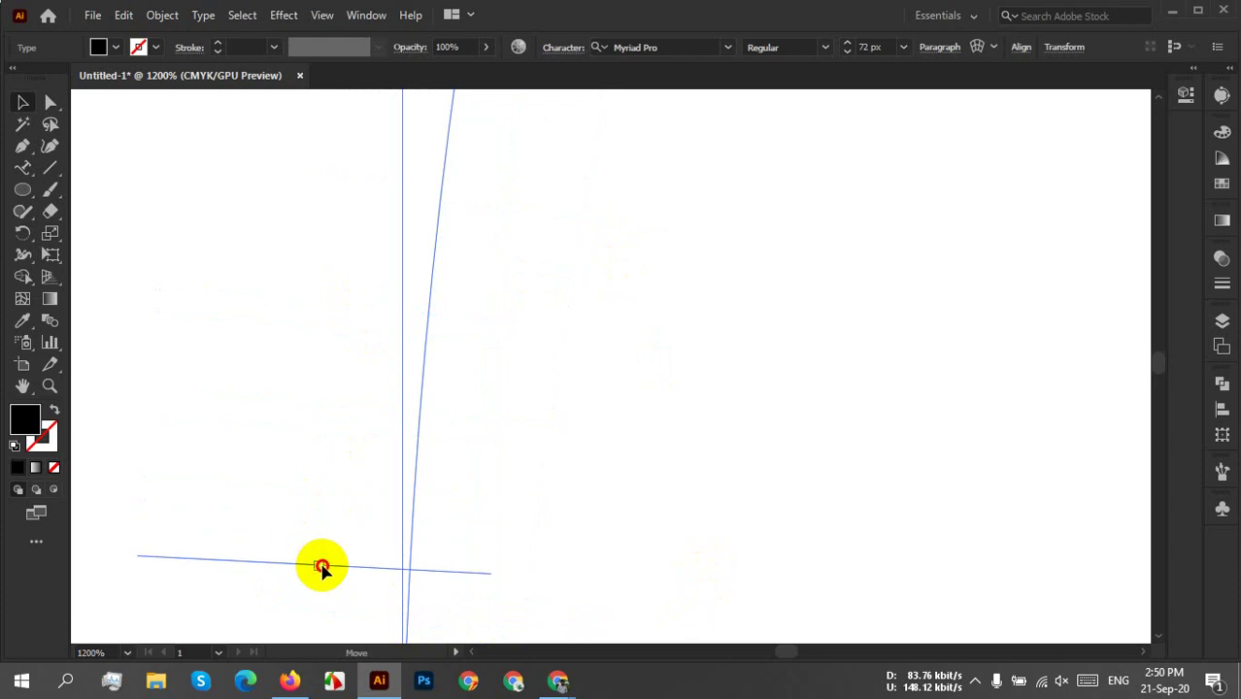
{"action": "scroll", "coordinate": [611, 456], "scroll_direction": "down", "scroll_amount": 6}
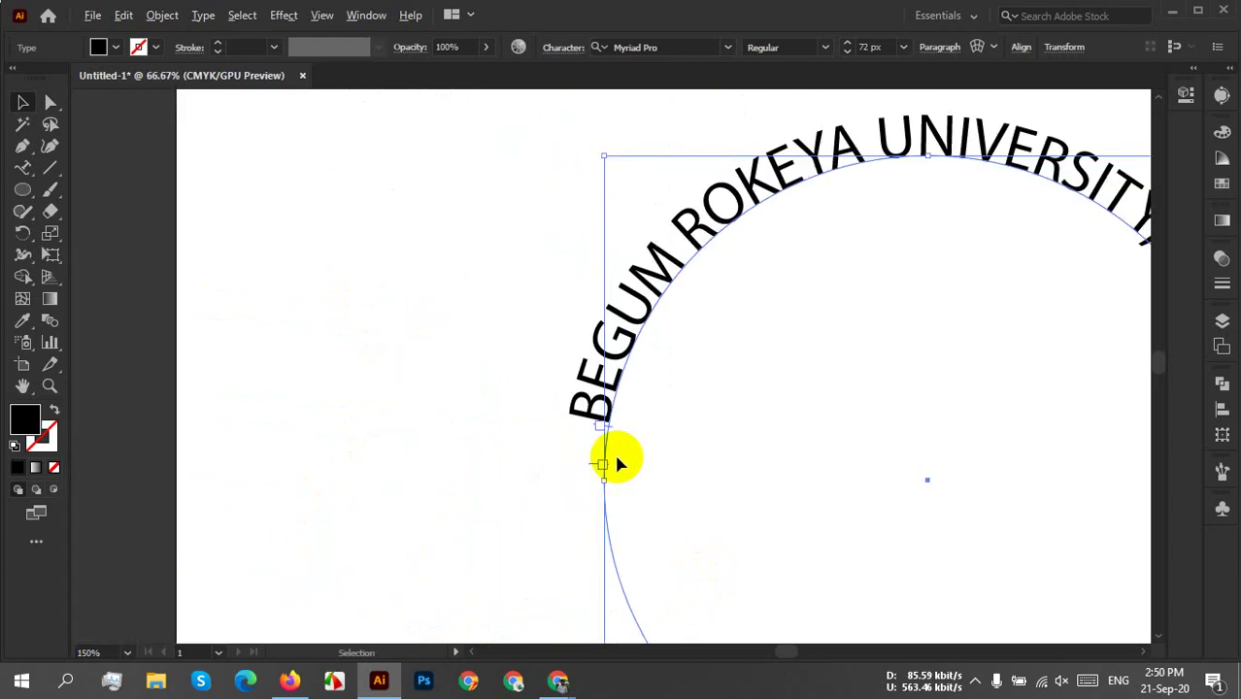
{"action": "scroll", "coordinate": [806, 480], "scroll_direction": "down", "scroll_amount": 3}
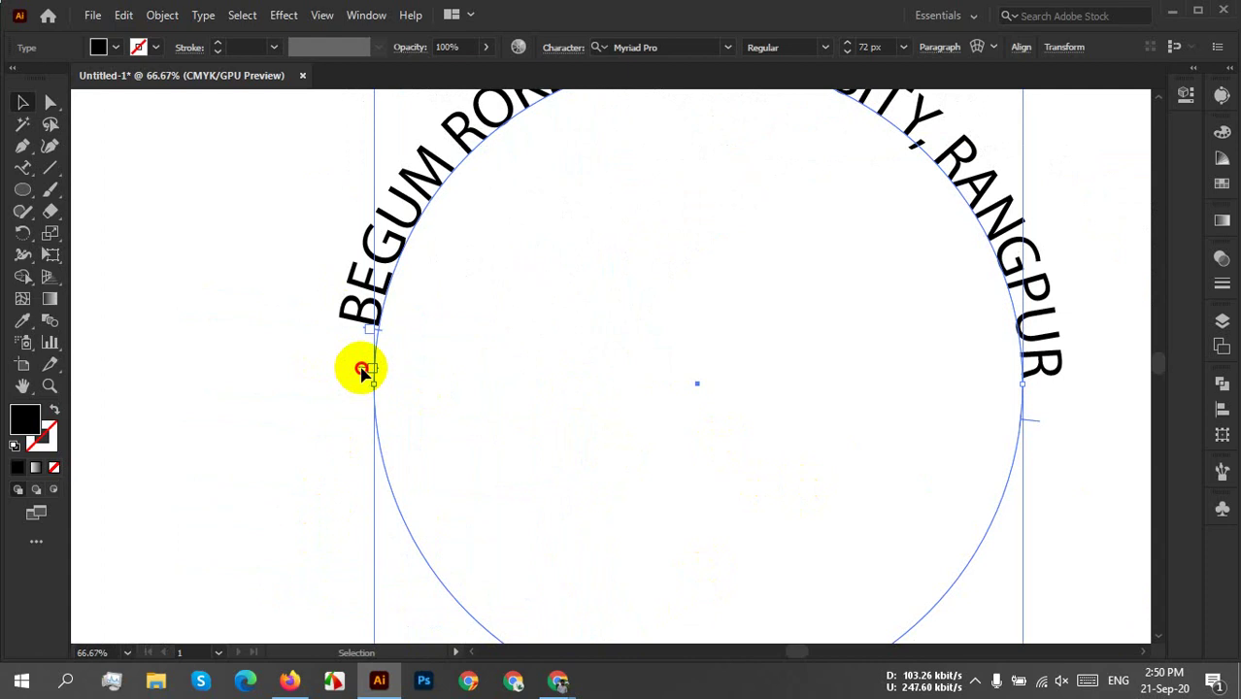
{"action": "left_click_drag", "start_coordinate": [361, 372], "coordinate": [355, 483]}
{"action": "left_click_drag", "start_coordinate": [362, 496], "coordinate": [380, 522]}
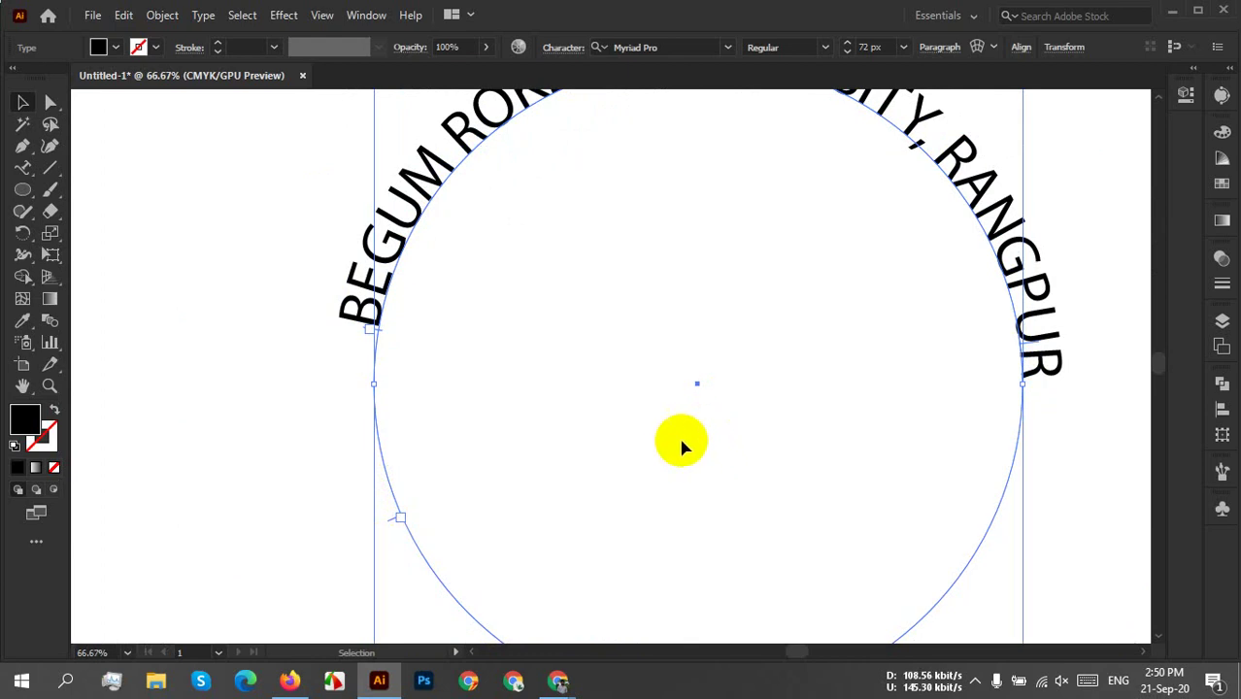
Try pulling the end bracket around to the circle's upper right side, and undo that move.
{"action": "left_click", "coordinate": [388, 522]}
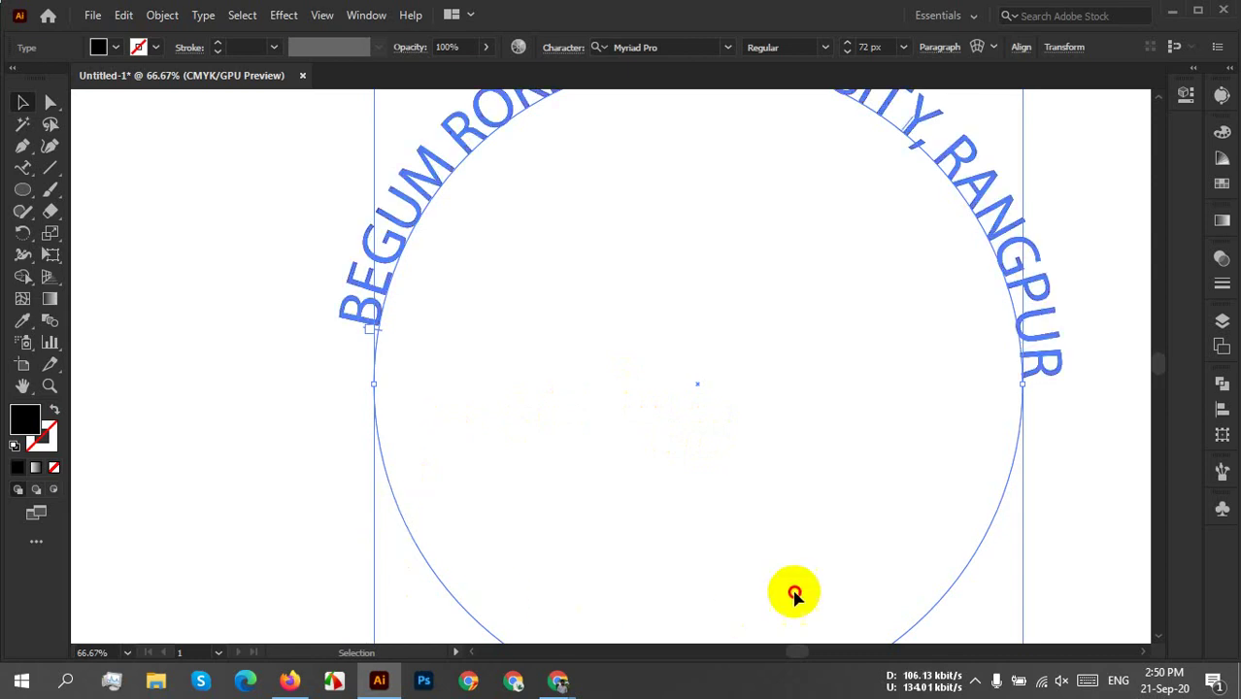
{"action": "left_click_drag", "start_coordinate": [1032, 381], "coordinate": [1069, 271]}
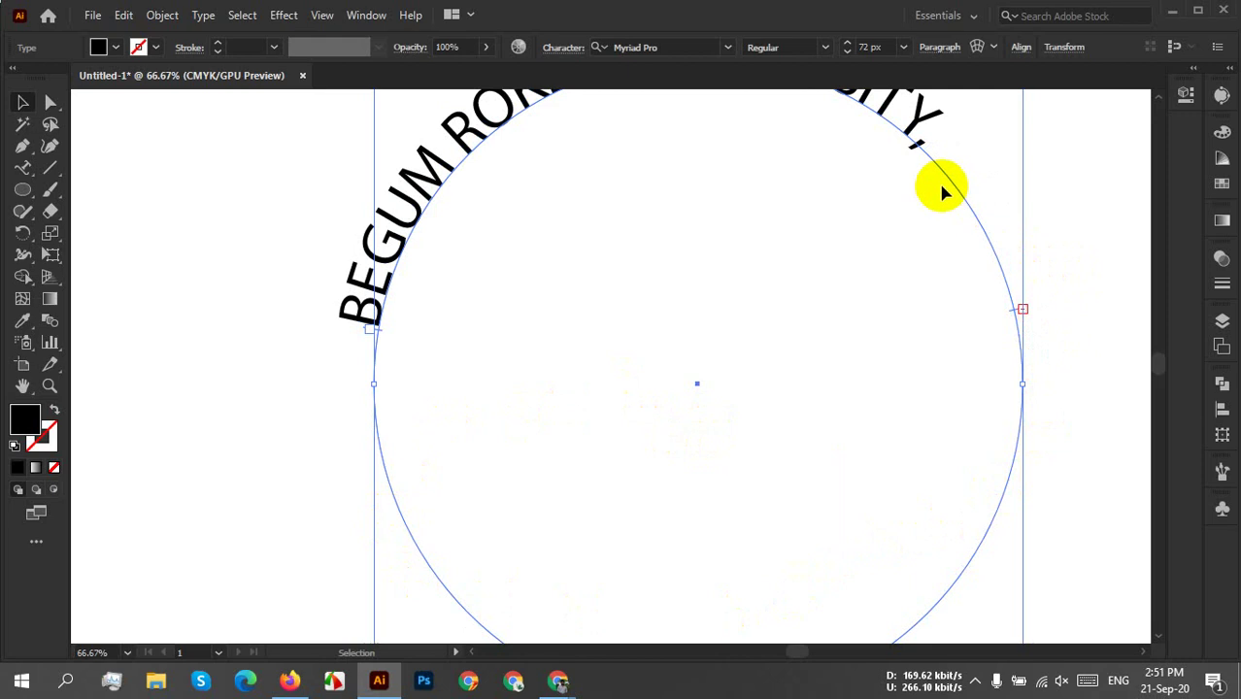
{"action": "key", "text": "ctrl+z"}
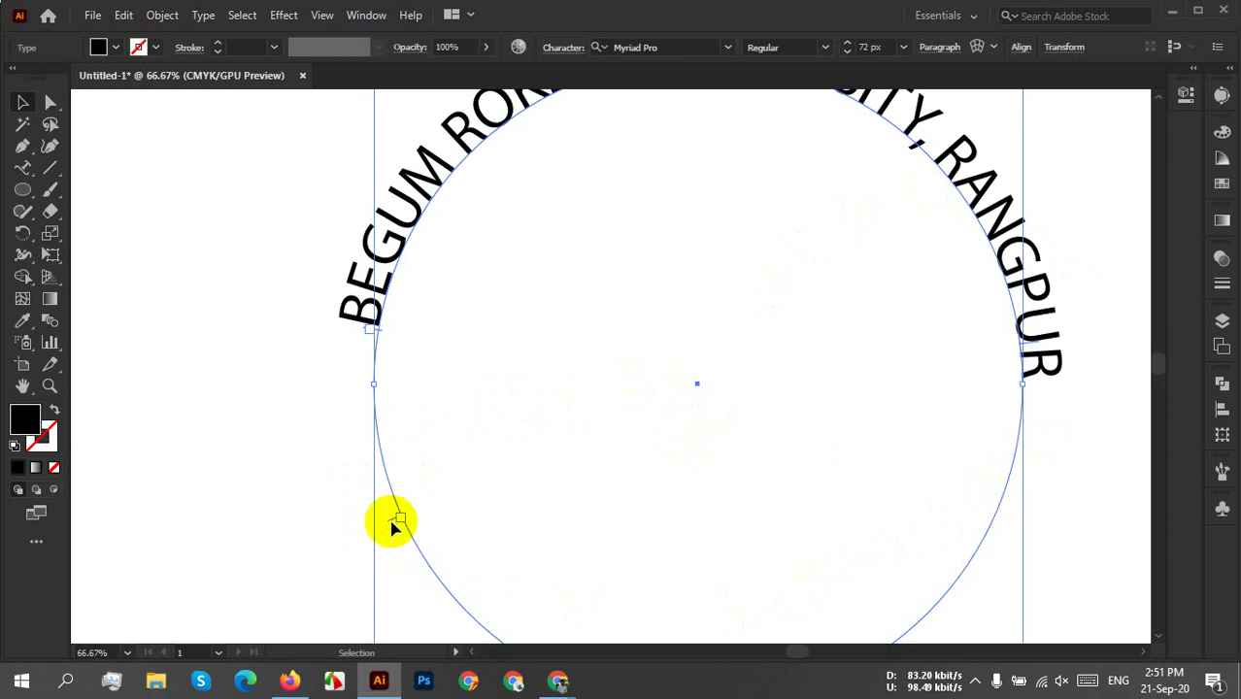
Move the end bracket farther along the circle's lower left, shift the text slightly counterclockwise with its other brackets, and deselect it.
{"action": "left_click_drag", "start_coordinate": [392, 524], "coordinate": [436, 605]}
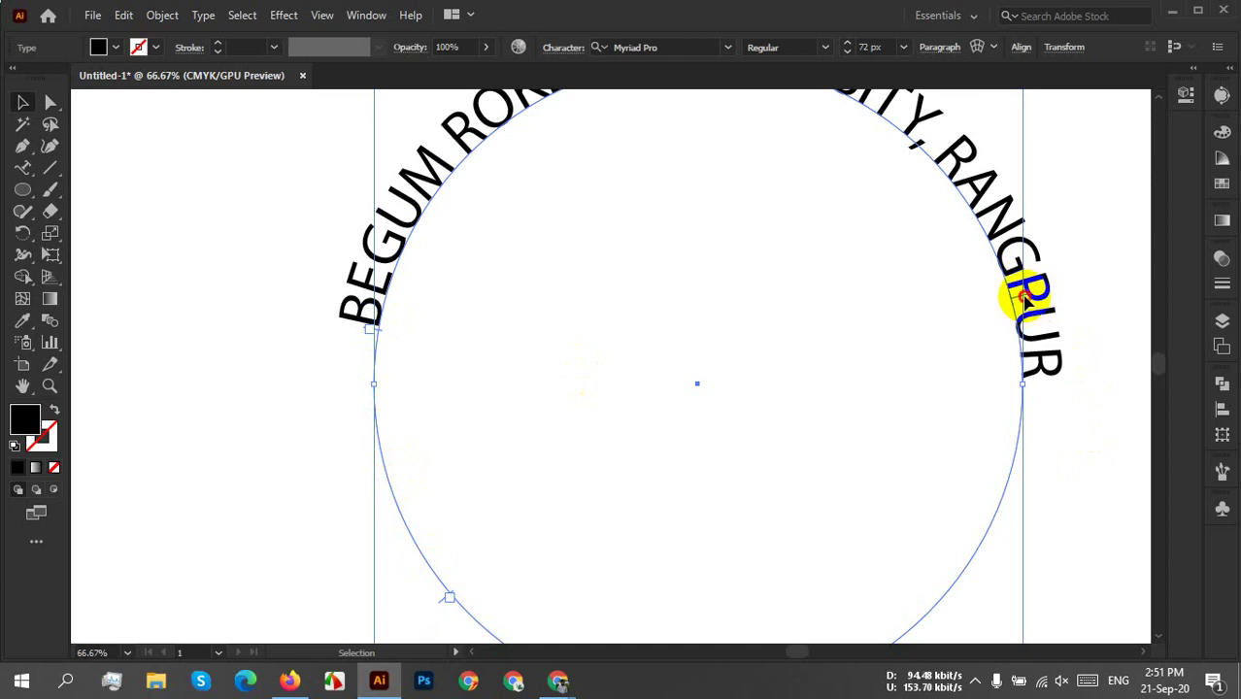
{"action": "mouse_move", "coordinate": [1027, 303]}
{"action": "left_mouse_down"}
{"action": "mouse_move", "coordinate": [1011, 263]}
{"action": "mouse_move", "coordinate": [969, 249]}
{"action": "mouse_move", "coordinate": [1032, 245]}
{"action": "mouse_move", "coordinate": [1025, 233]}
{"action": "mouse_move", "coordinate": [1021, 295]}
{"action": "left_mouse_up"}
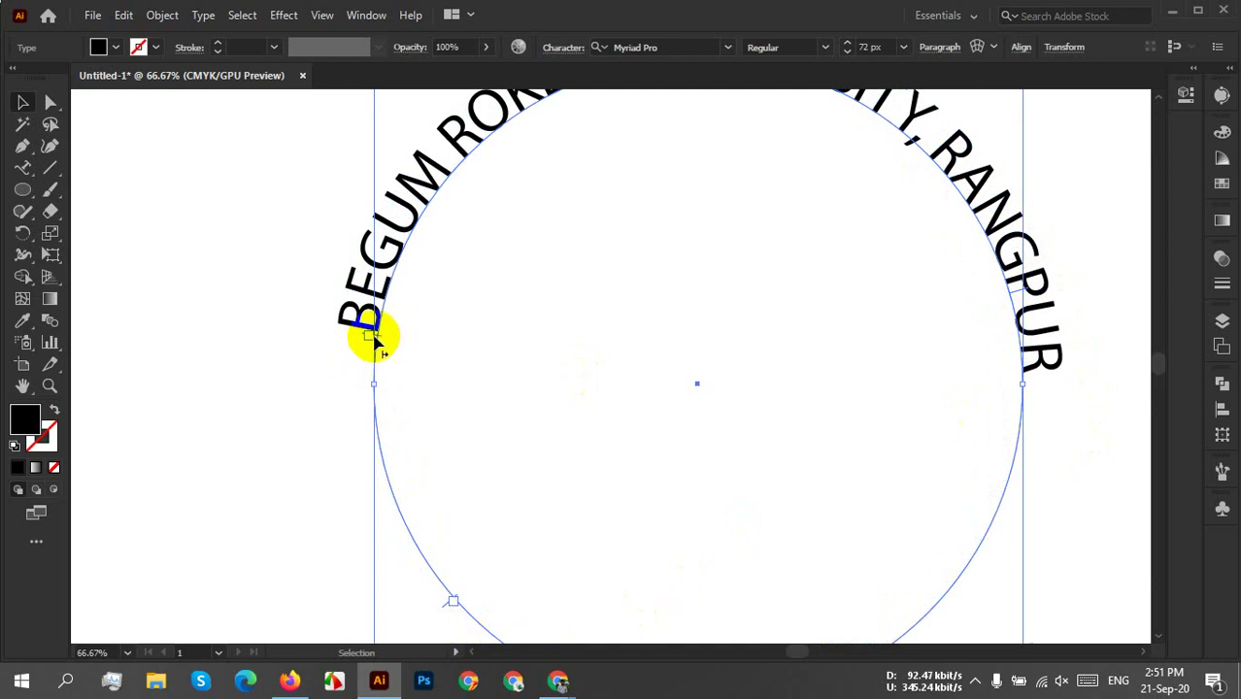
{"action": "left_click_drag", "start_coordinate": [374, 335], "coordinate": [301, 335]}
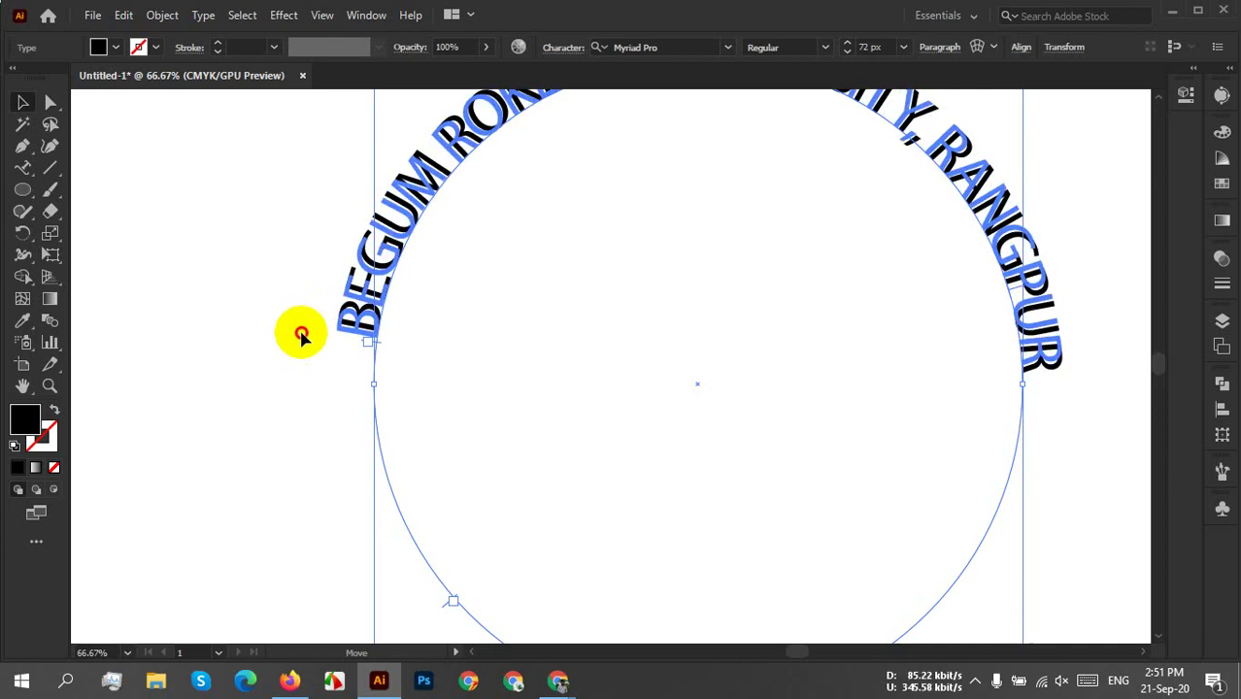
{"action": "left_click", "coordinate": [712, 338]}
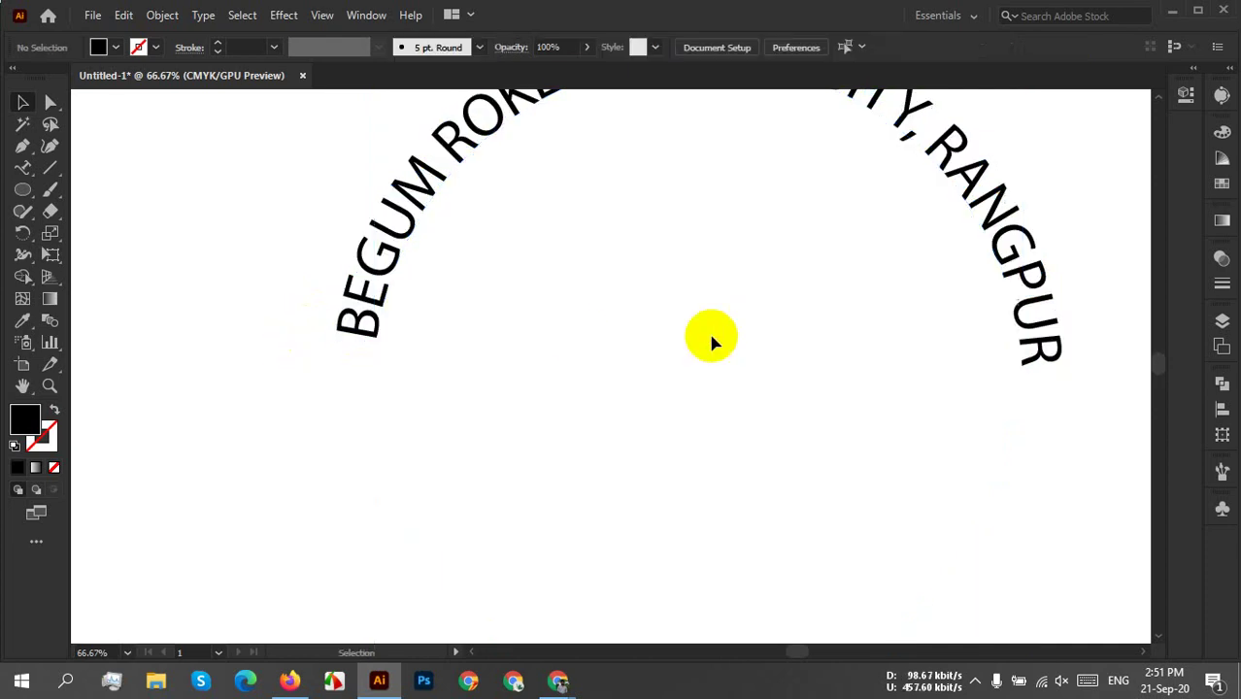
Select the circular text on the artboard.
{"action": "scroll", "coordinate": [692, 352], "scroll_direction": "down", "scroll_amount": 2, "text": "alt"}
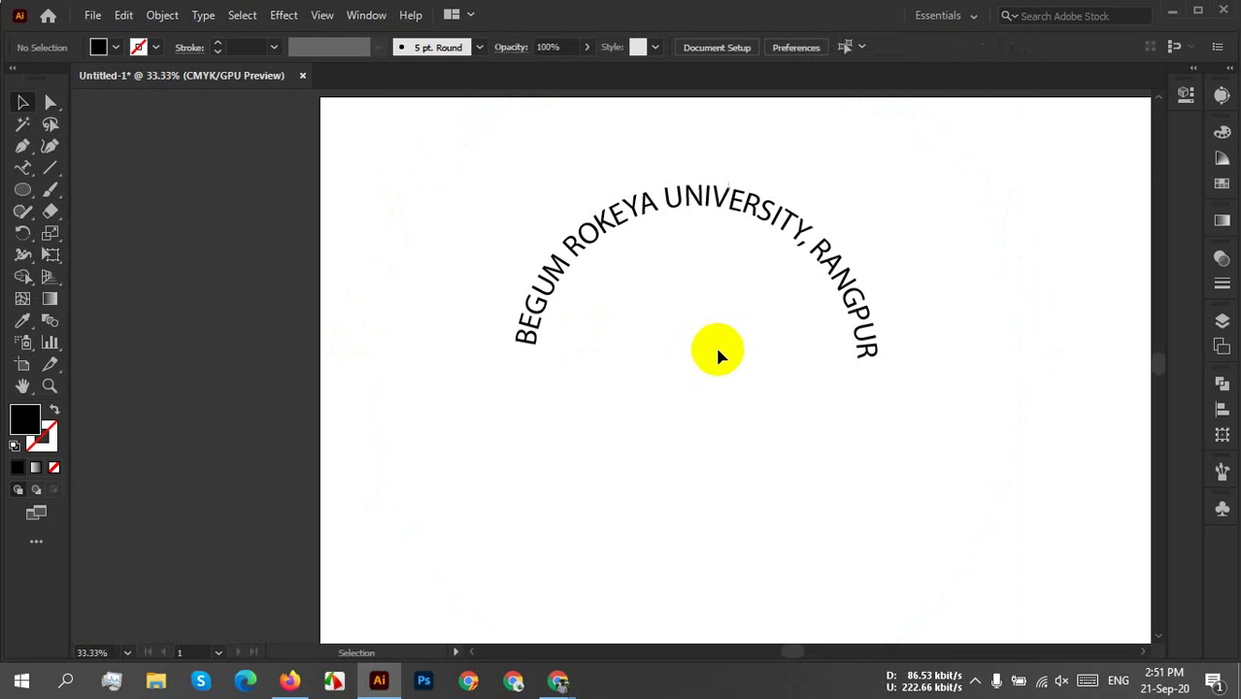
{"action": "scroll", "coordinate": [723, 389], "scroll_direction": "down", "scroll_amount": 1}
{"action": "left_click", "coordinate": [504, 427]}
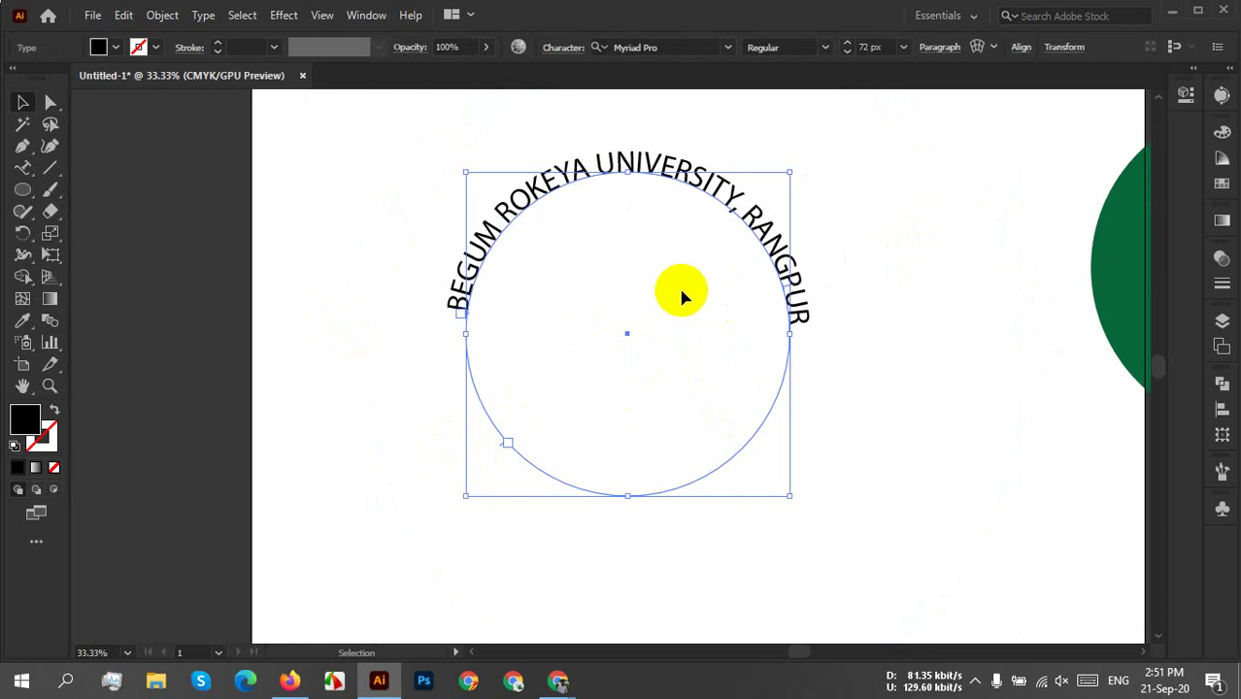
Try the Good Times and Strasua fonts on the circular text.
{"action": "left_click", "coordinate": [683, 48]}
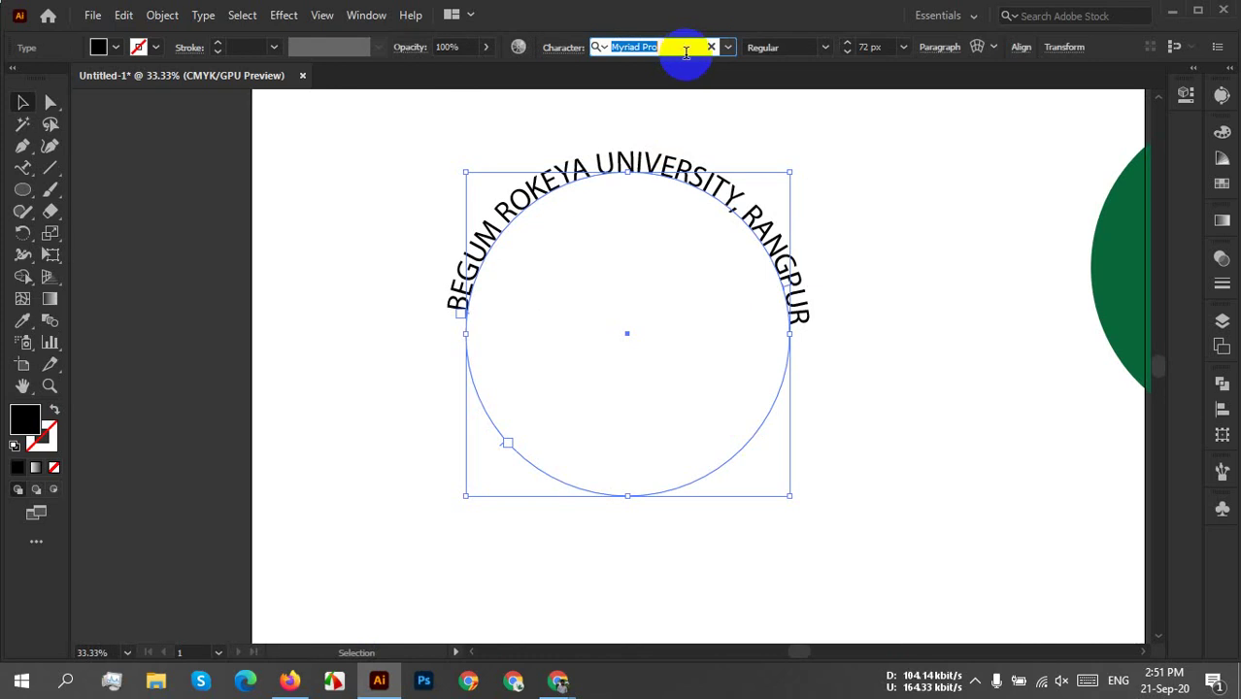
{"action": "type", "text": "goo"}
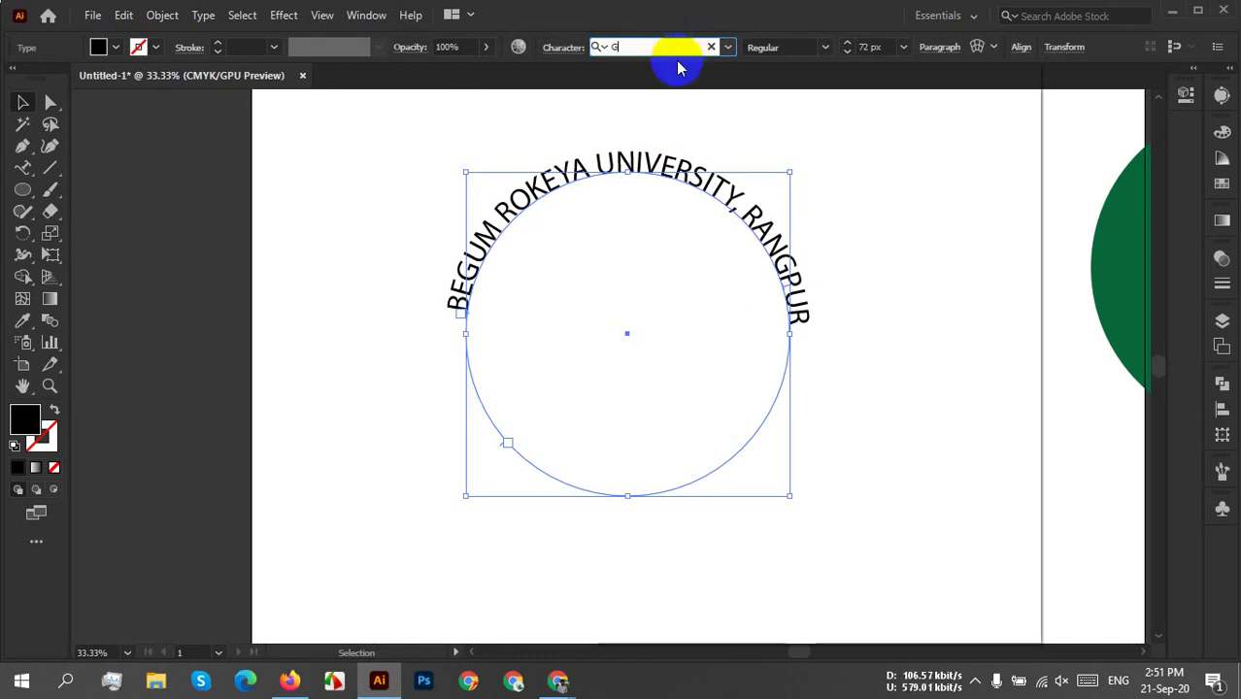
{"action": "type", "text": "d "}
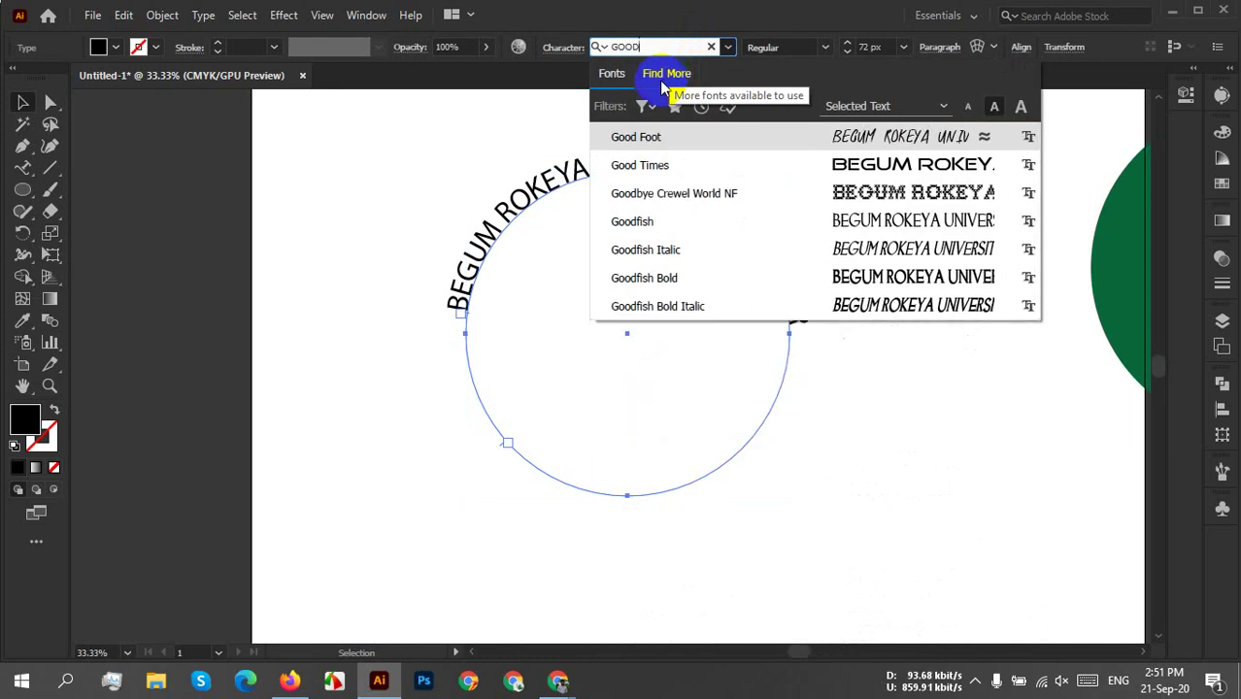
{"action": "type", "text": "T"}
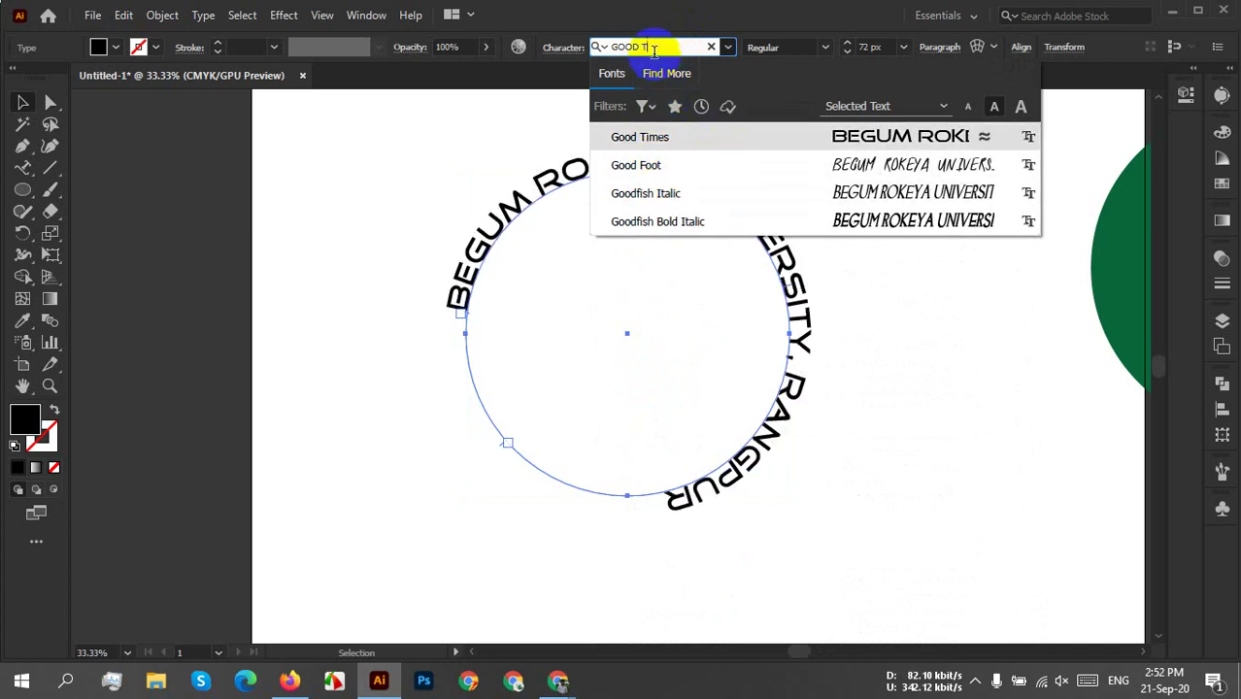
{"action": "mouse_move", "coordinate": [653, 51]}
{"action": "left_mouse_down"}
{"action": "mouse_move", "coordinate": [568, 46]}
{"action": "mouse_move", "coordinate": [670, 53]}
{"action": "left_mouse_up"}
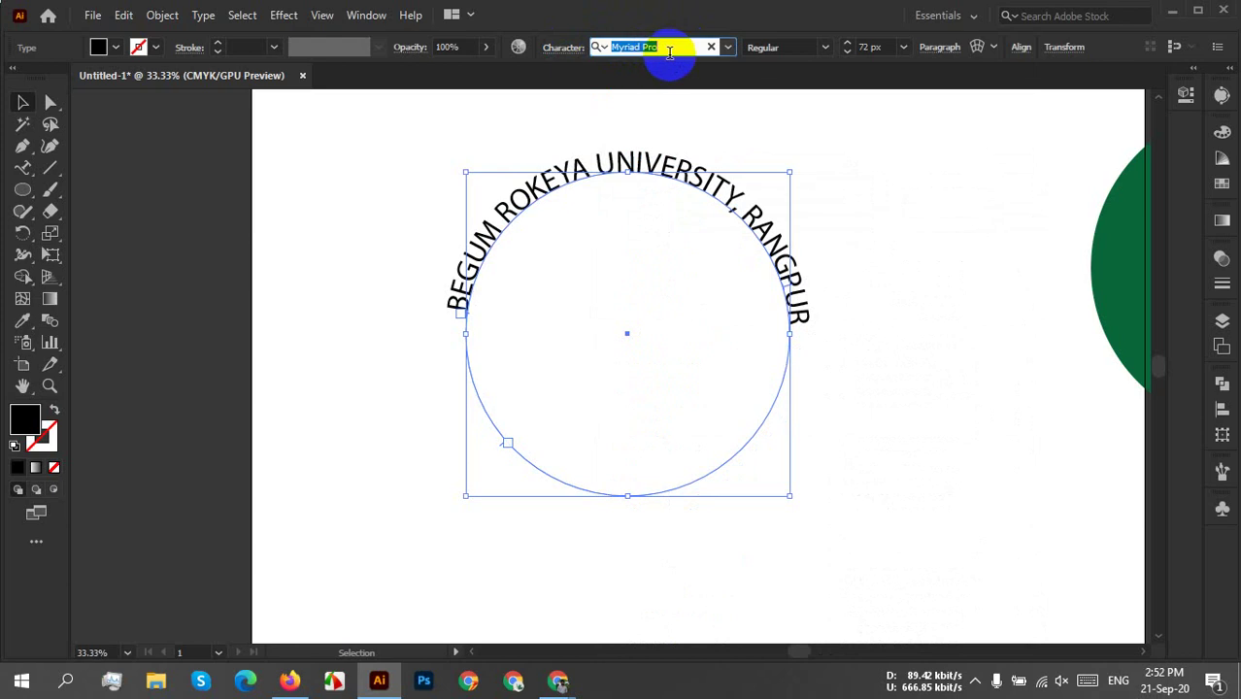
{"action": "type", "text": "ST"}
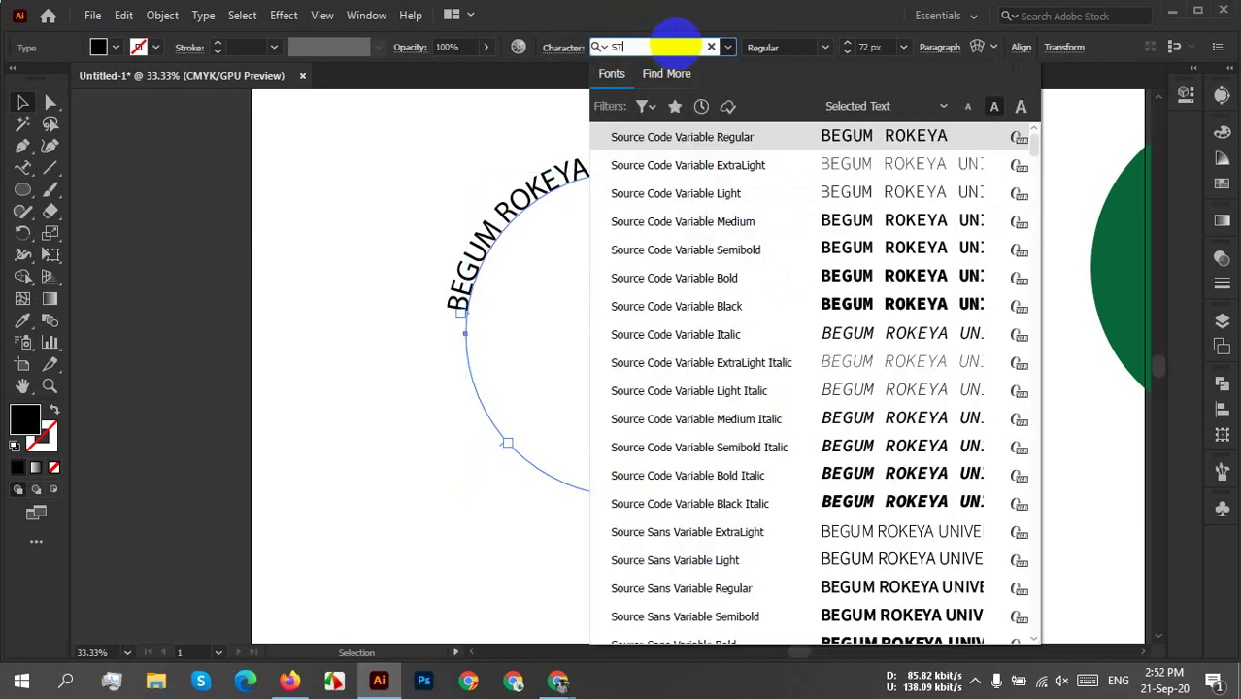
{"action": "type", "text": "RAS"}
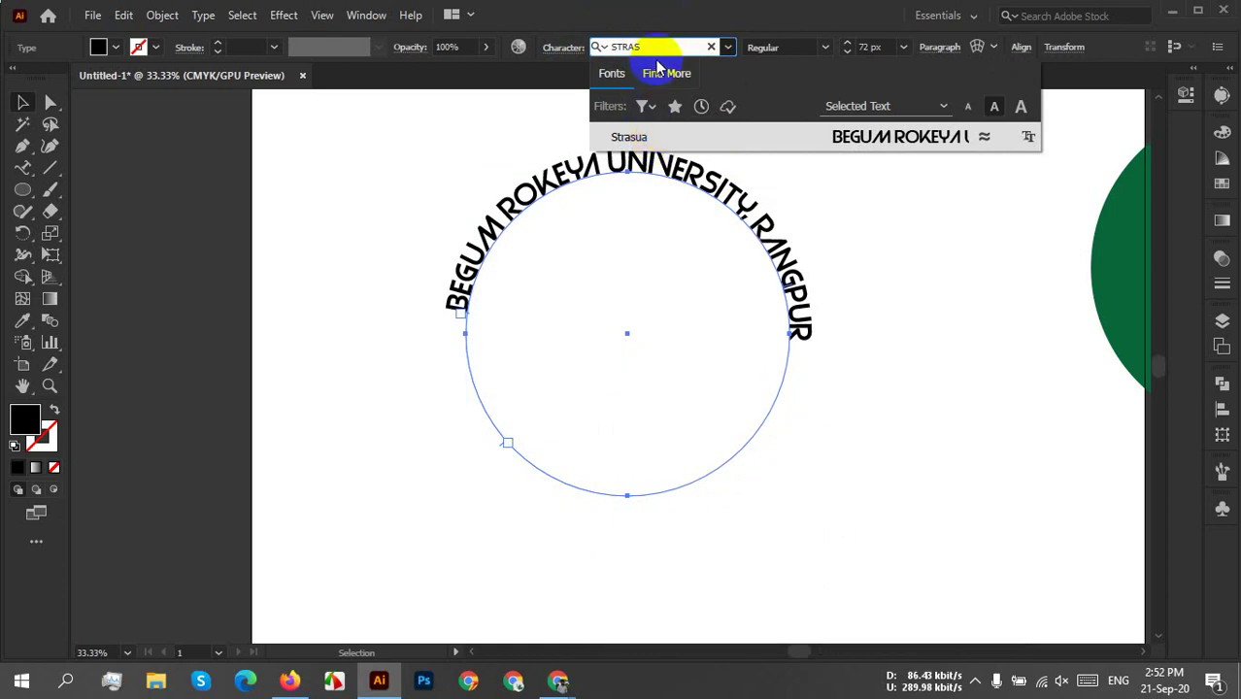
Set the font of the circular text to Helvetica.
{"action": "left_click_drag", "start_coordinate": [649, 47], "coordinate": [556, 41]}
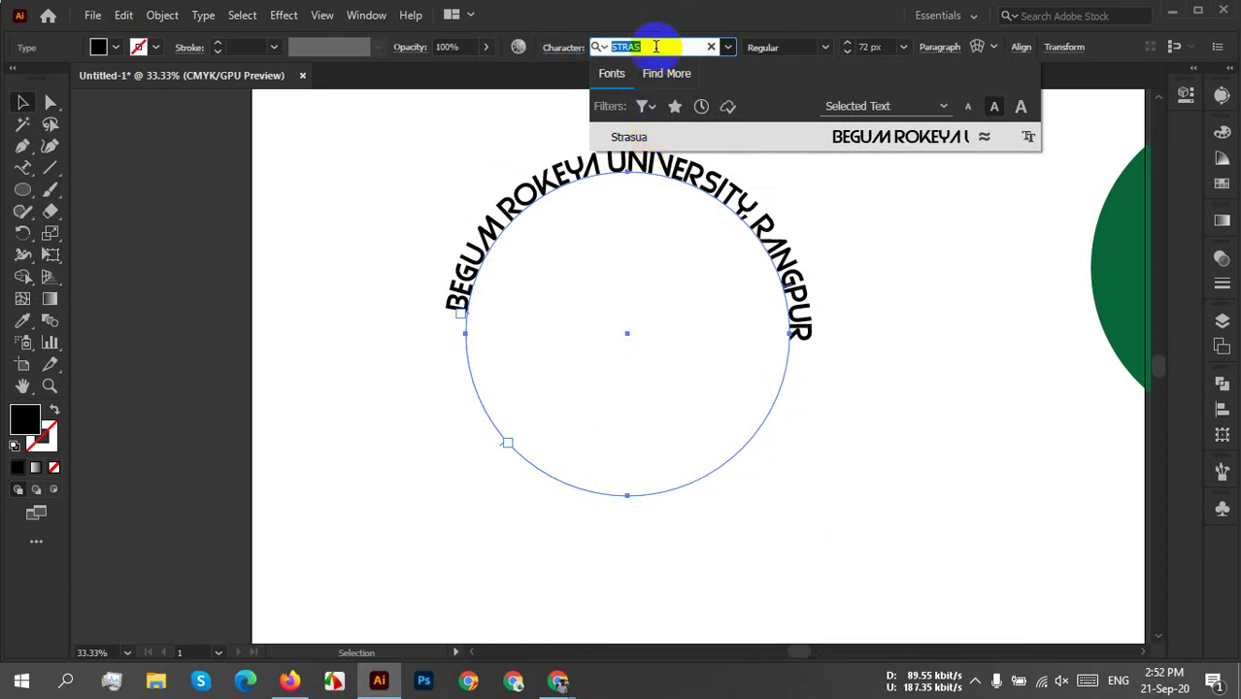
{"action": "type", "text": "HE"}
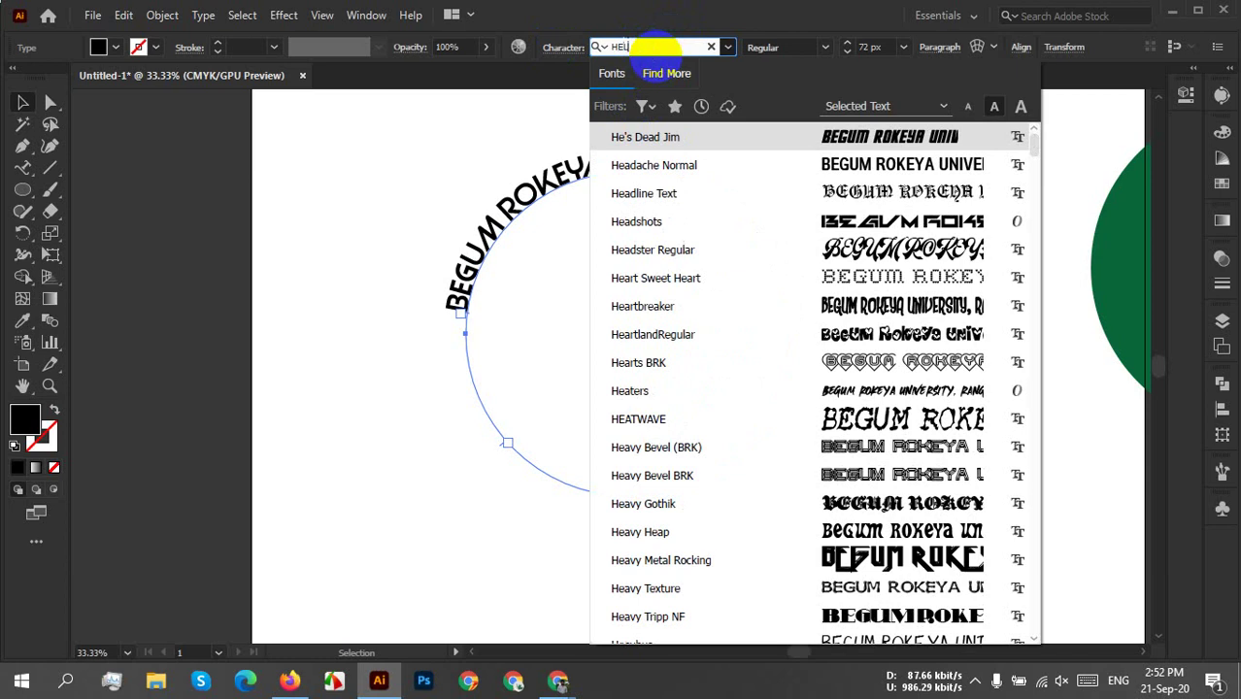
{"action": "type", "text": "LVET"}
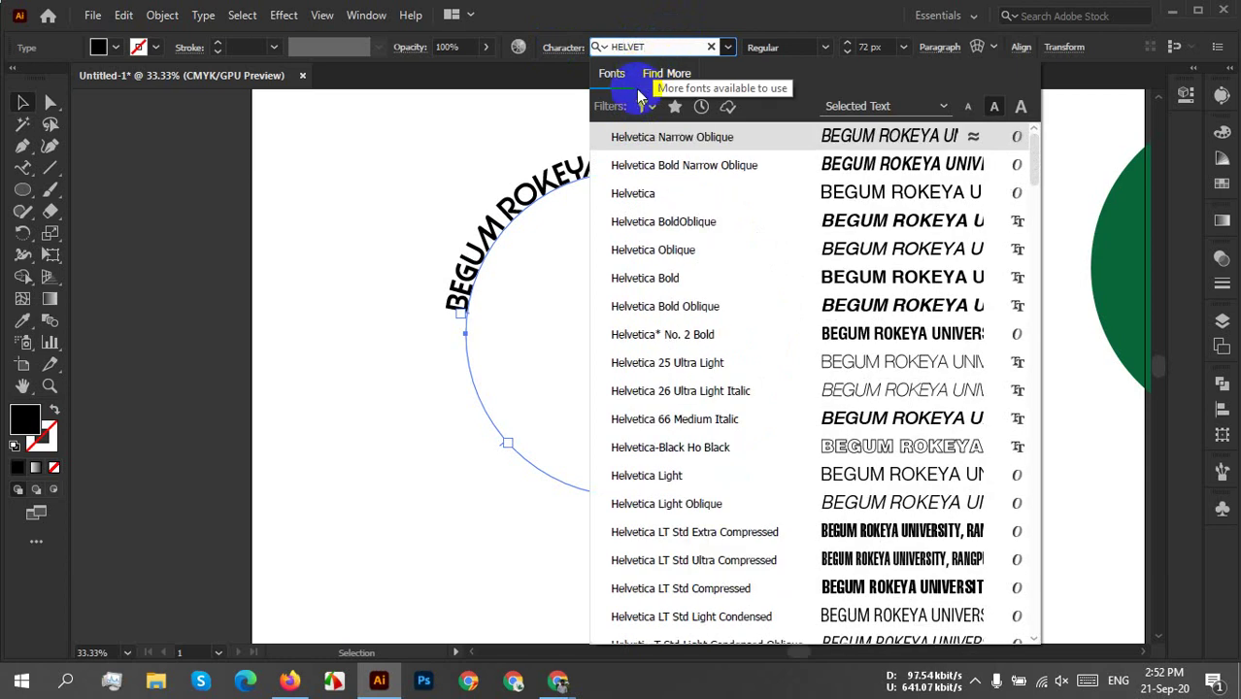
{"action": "left_click", "coordinate": [652, 198]}
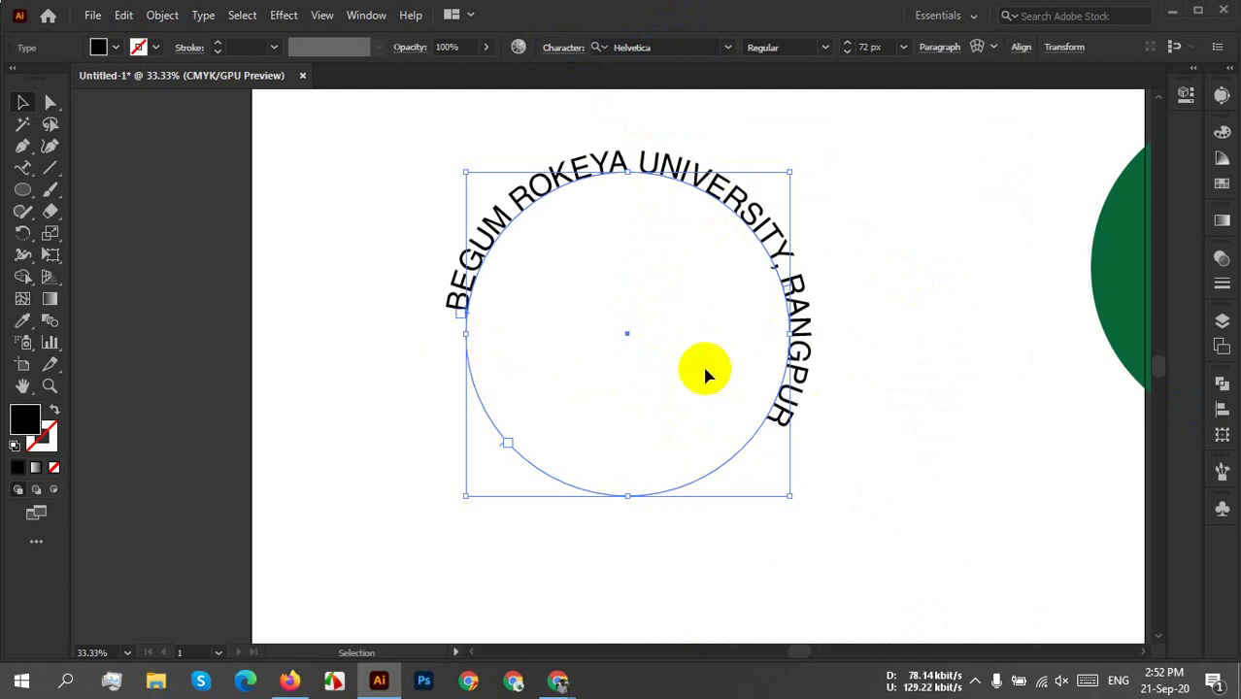
{"action": "scroll", "coordinate": [704, 374], "scroll_direction": "up", "scroll_amount": 1}
{"action": "scroll", "coordinate": [718, 344], "scroll_direction": "up", "scroll_amount": 1}
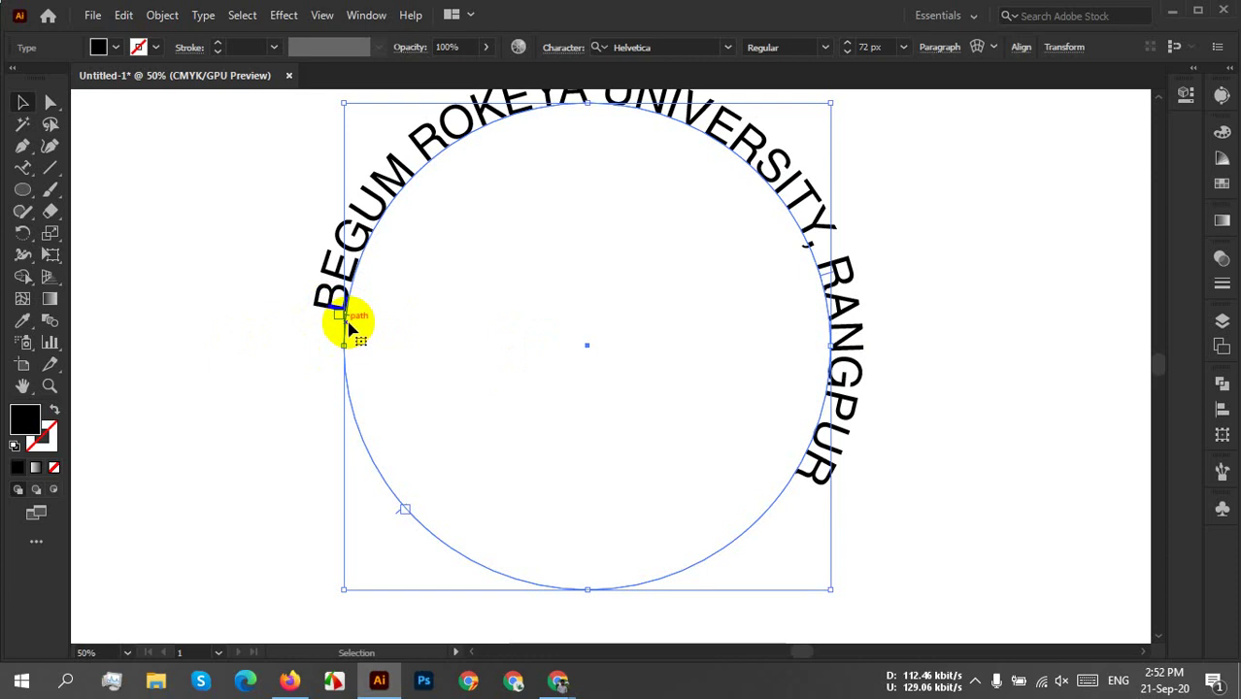
{"action": "left_click_drag", "start_coordinate": [348, 326], "coordinate": [422, 370]}
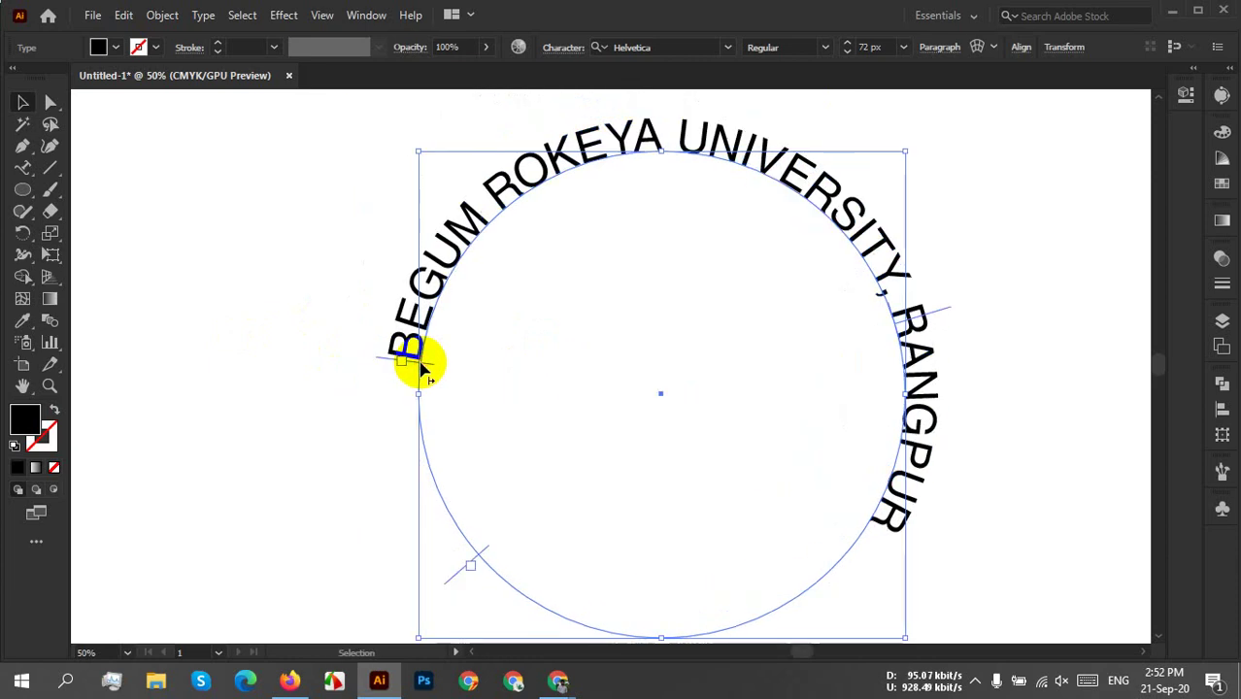
{"action": "scroll", "coordinate": [614, 374], "scroll_direction": "down", "scroll_amount": 2}
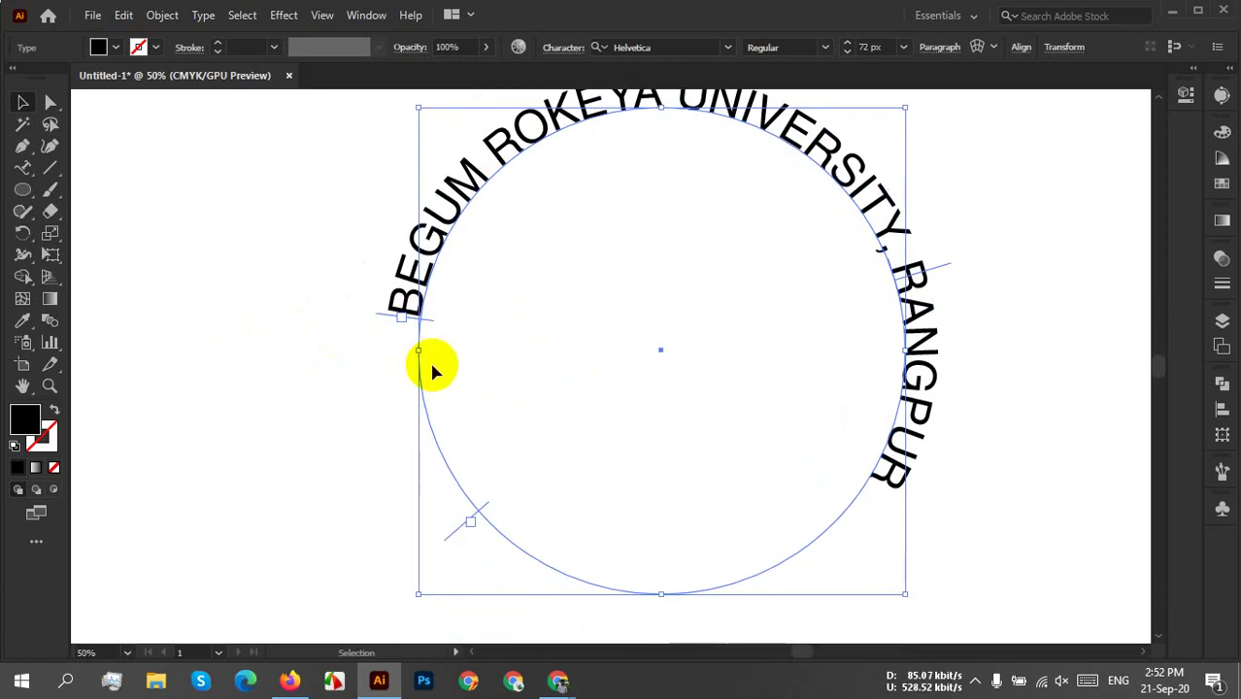
Shift the circular text counterclockwise until its ends are roughly level, and place a horizontal ruler guide just beneath the letter B.
{"action": "left_click_drag", "start_coordinate": [384, 317], "coordinate": [363, 417]}
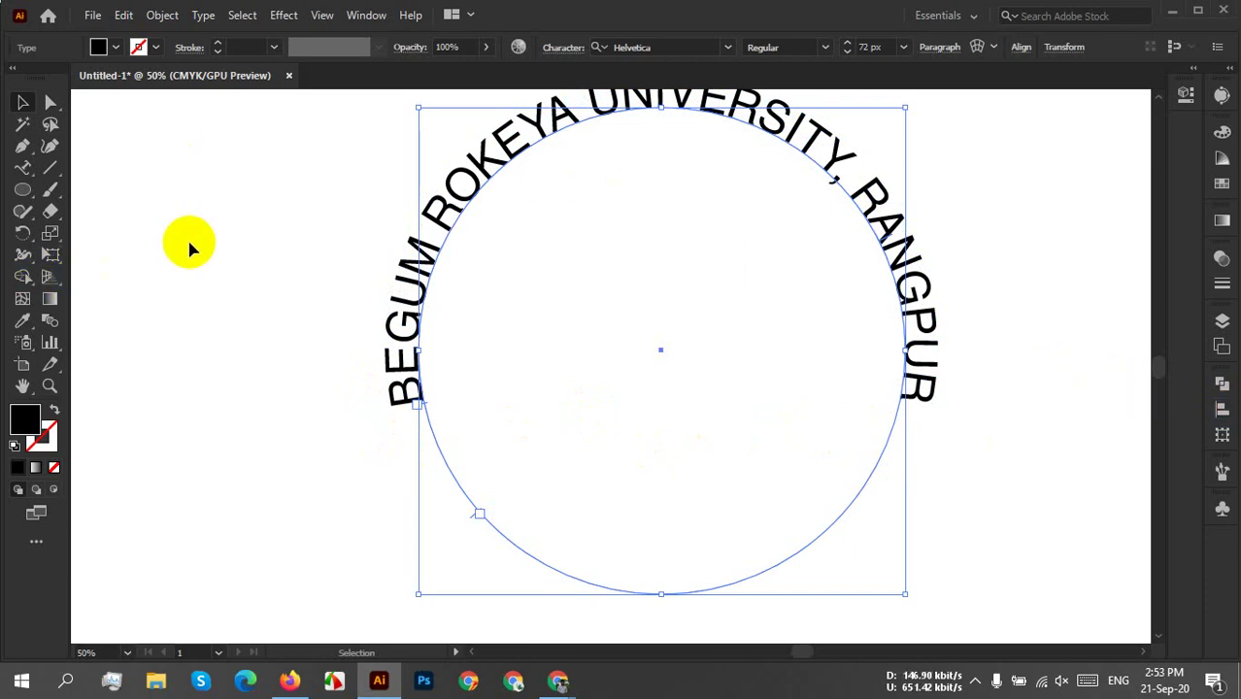
{"action": "key", "text": "a"}
{"action": "key", "text": "ctrl+r"}
{"action": "key", "text": "v"}
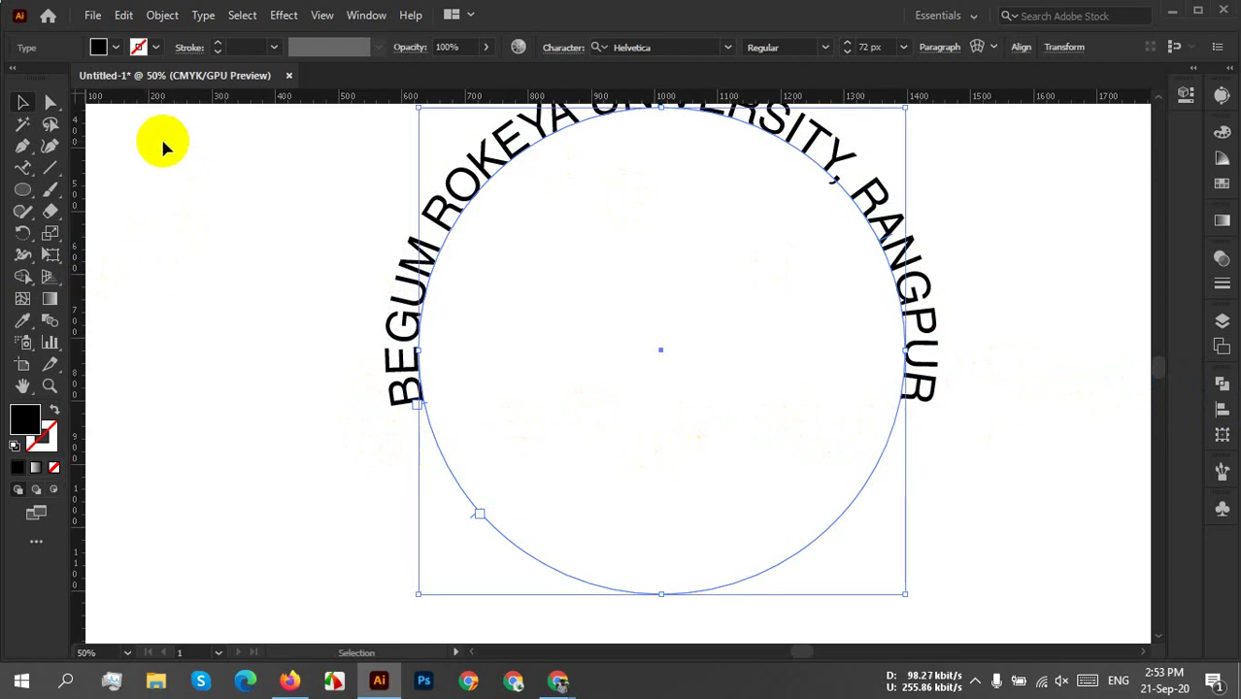
{"action": "left_click_drag", "start_coordinate": [465, 101], "coordinate": [496, 407]}
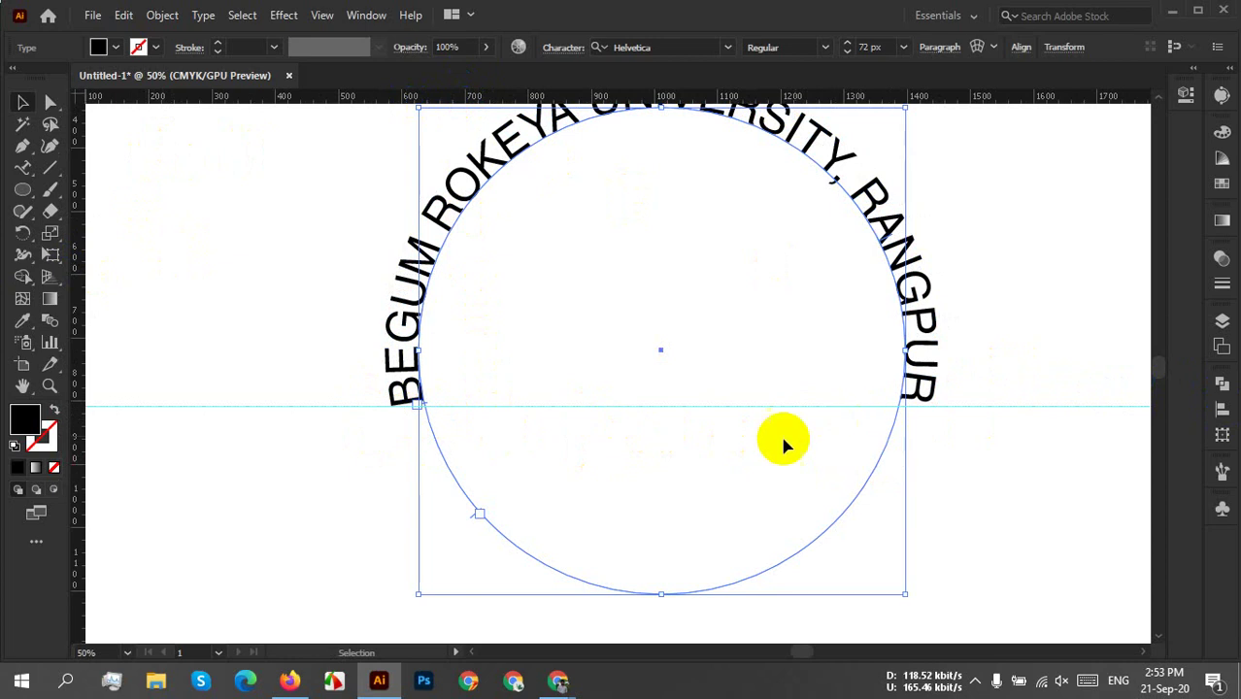
Nudge the start bracket of the circular text slightly up the circle, away from the horizontal guide.
{"action": "scroll", "coordinate": [427, 381], "scroll_direction": "up", "scroll_amount": 2, "text": "alt"}
{"action": "scroll", "coordinate": [440, 381], "scroll_direction": "up", "scroll_amount": 1, "text": "alt"}
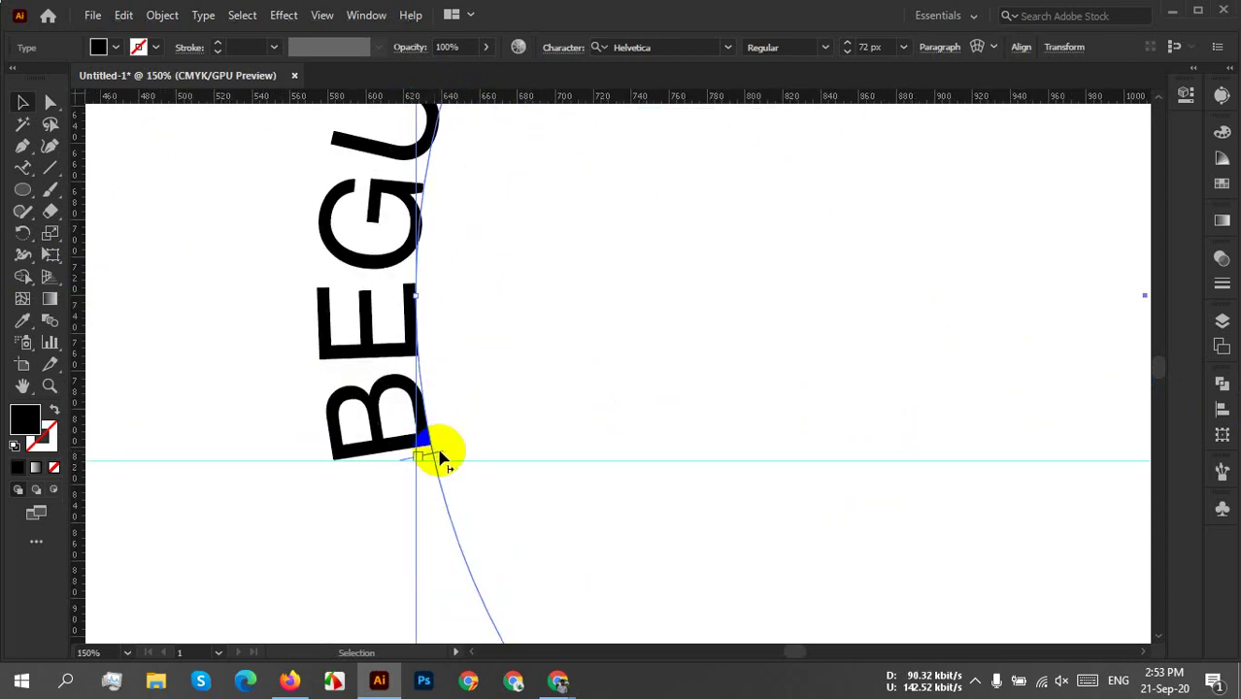
{"action": "left_click_drag", "start_coordinate": [439, 453], "coordinate": [424, 444]}
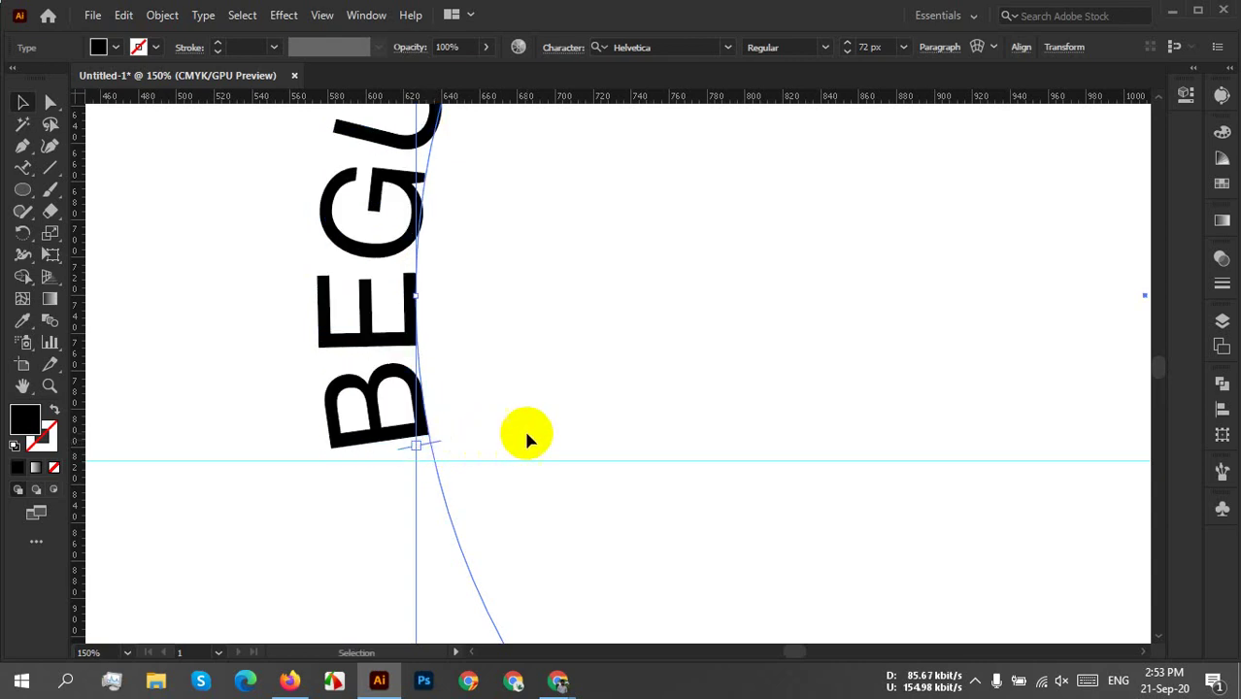
{"action": "scroll", "coordinate": [623, 432], "scroll_direction": "down", "scroll_amount": 3, "text": "alt"}
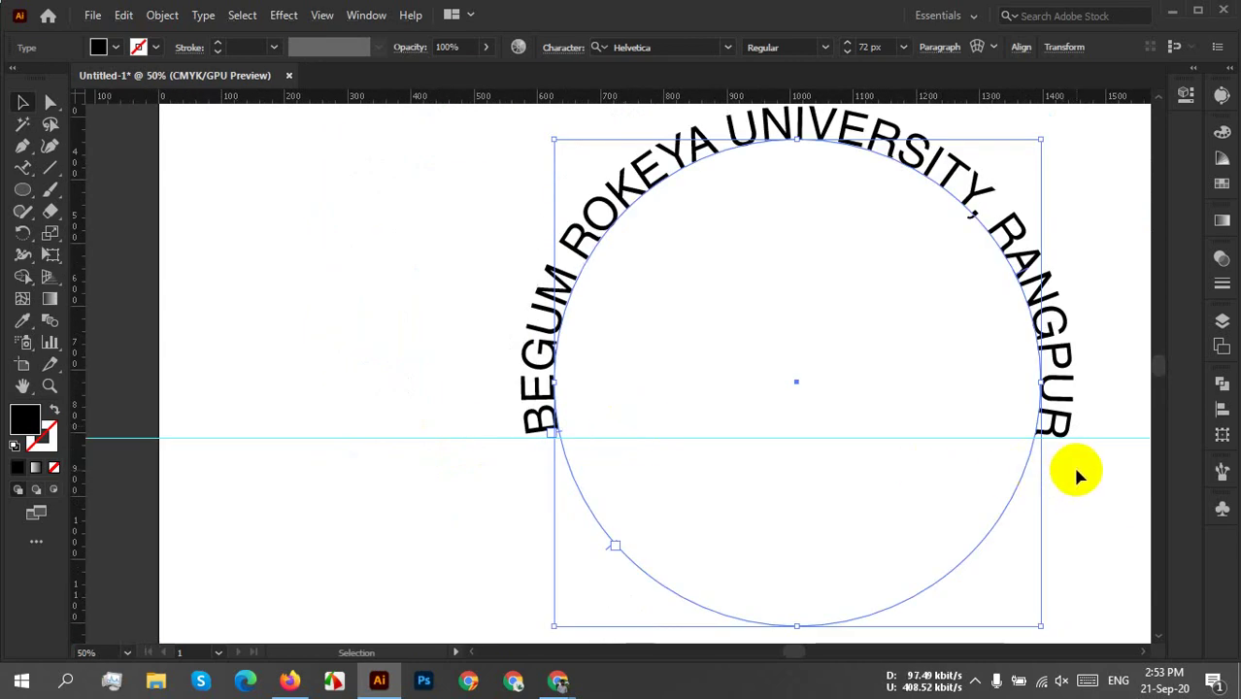
Fine-tune the start bracket slightly back down toward the guide so both text ends align with it, and deselect the text.
{"action": "scroll", "coordinate": [969, 462], "scroll_direction": "up", "scroll_amount": 3}
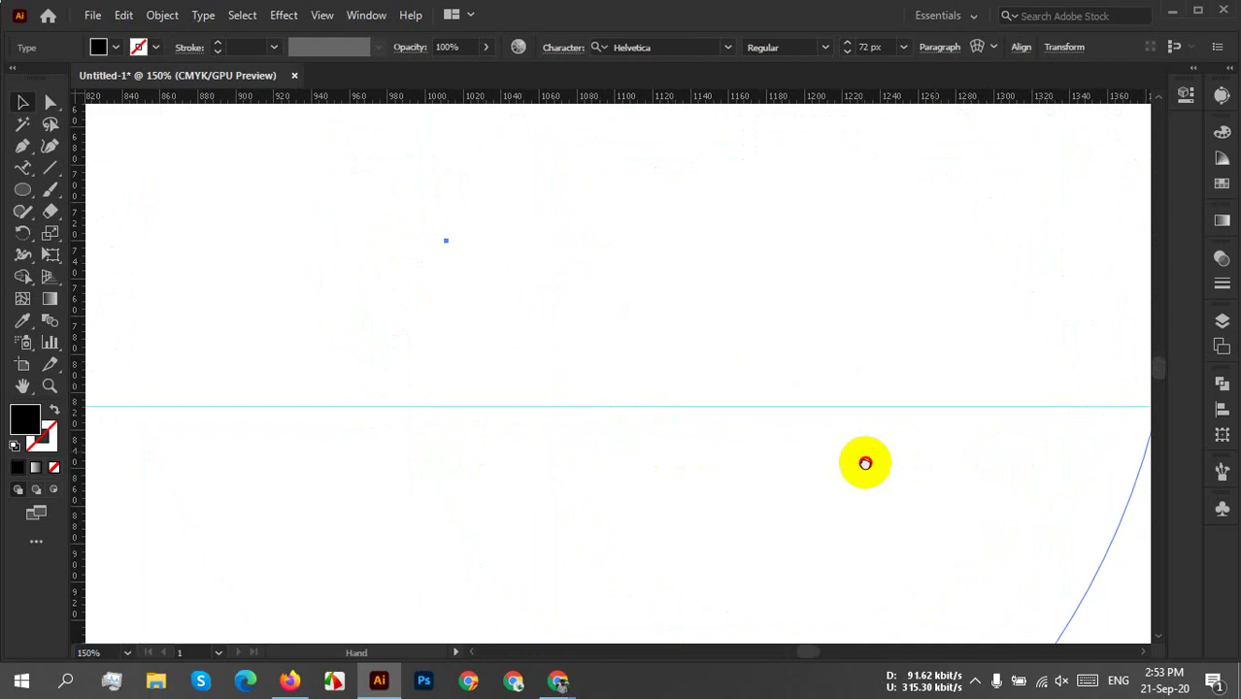
{"action": "left_click_drag", "start_coordinate": [864, 462], "coordinate": [822, 430]}
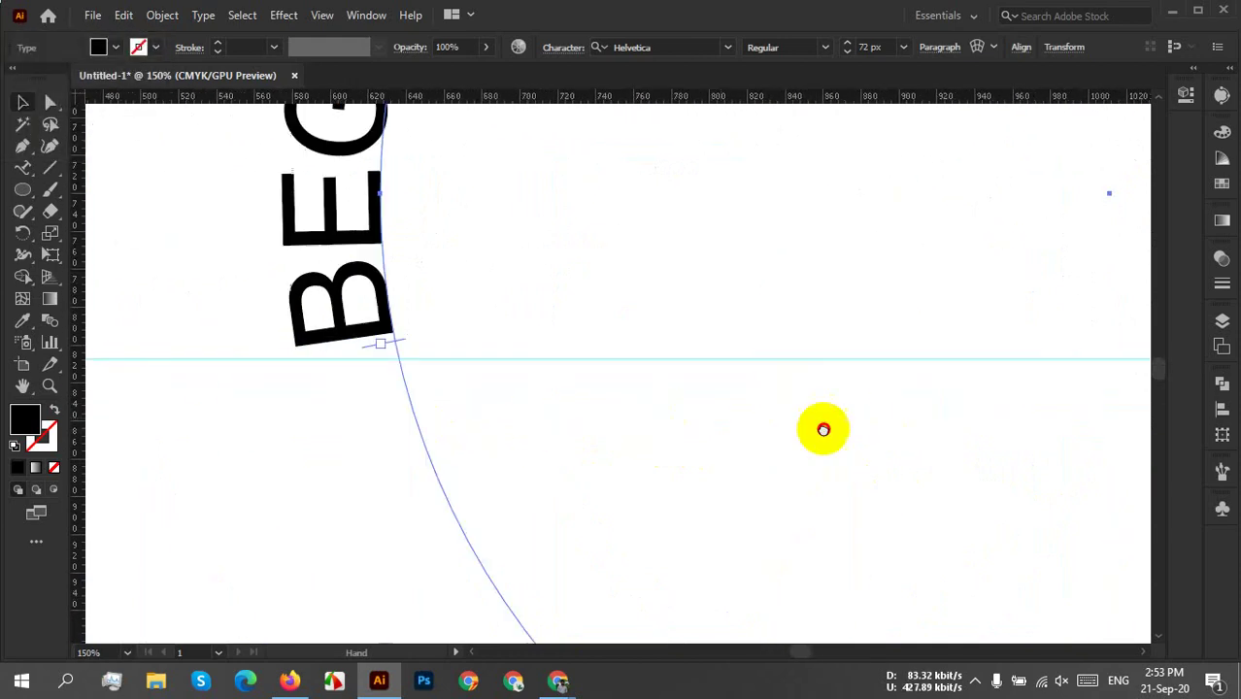
{"action": "key", "text": "alt+space"}
{"action": "key", "text": "Escape"}
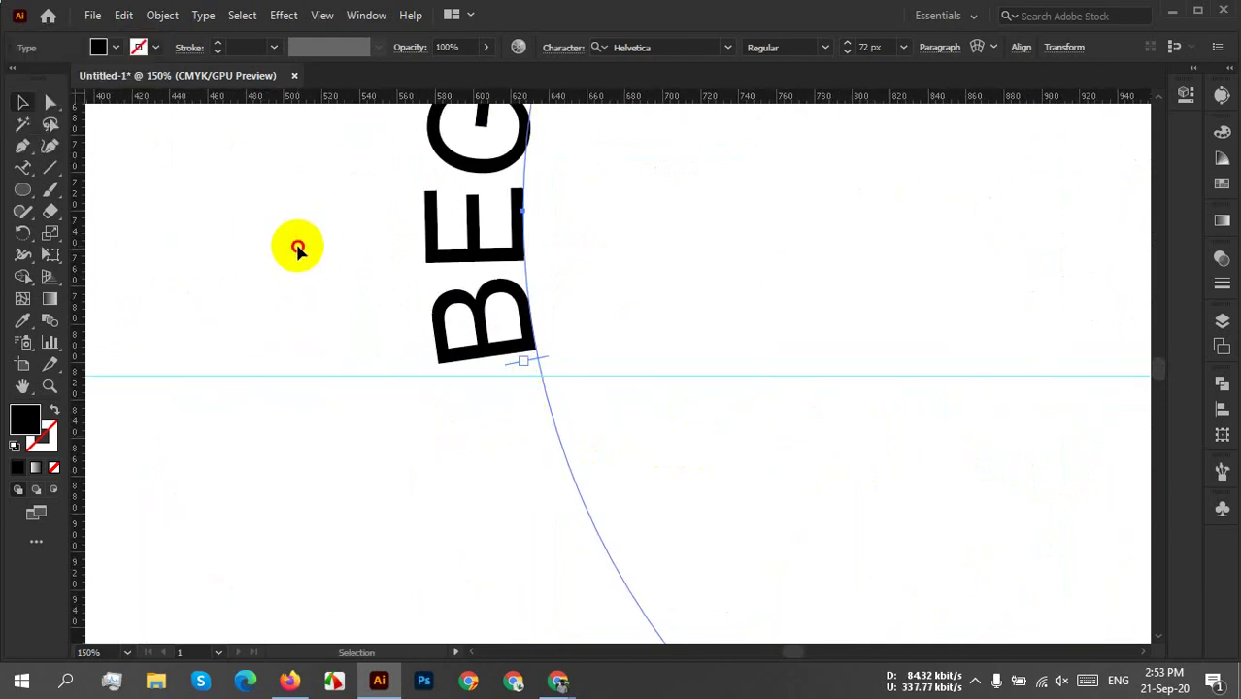
{"action": "left_click", "coordinate": [610, 377]}
{"action": "scroll", "coordinate": [540, 377], "scroll_direction": "up", "scroll_amount": 2}
{"action": "left_click", "coordinate": [471, 335]}
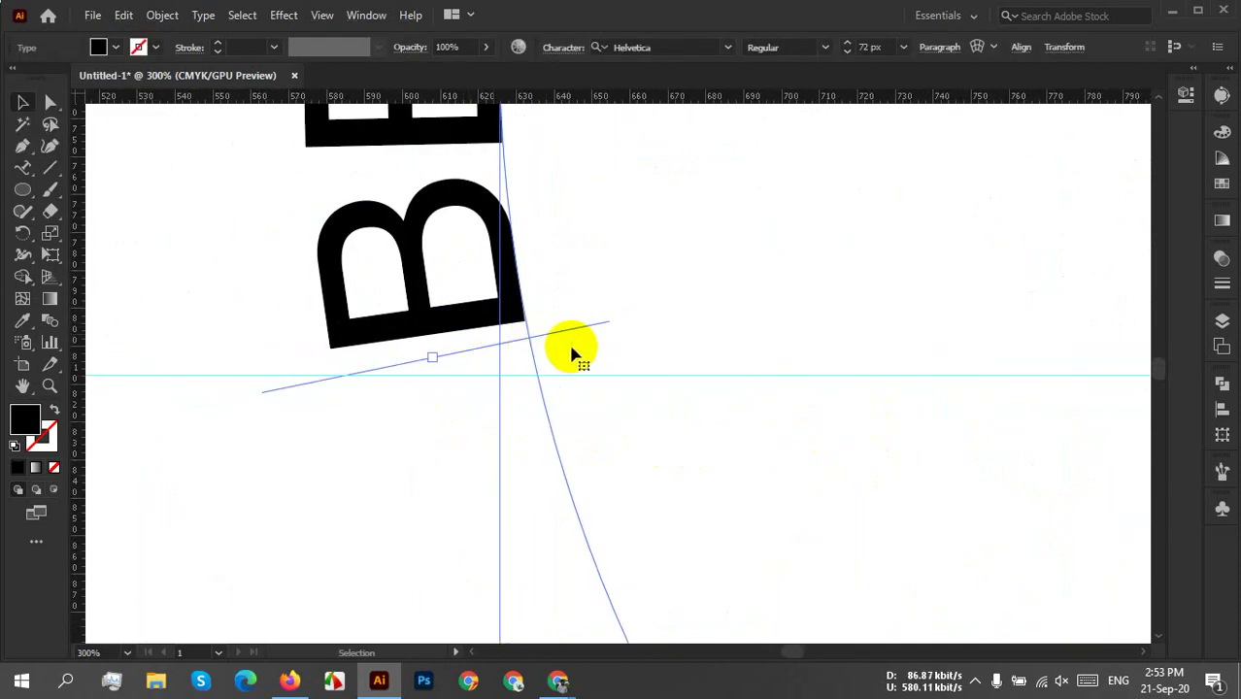
{"action": "left_click_drag", "start_coordinate": [573, 335], "coordinate": [577, 340]}
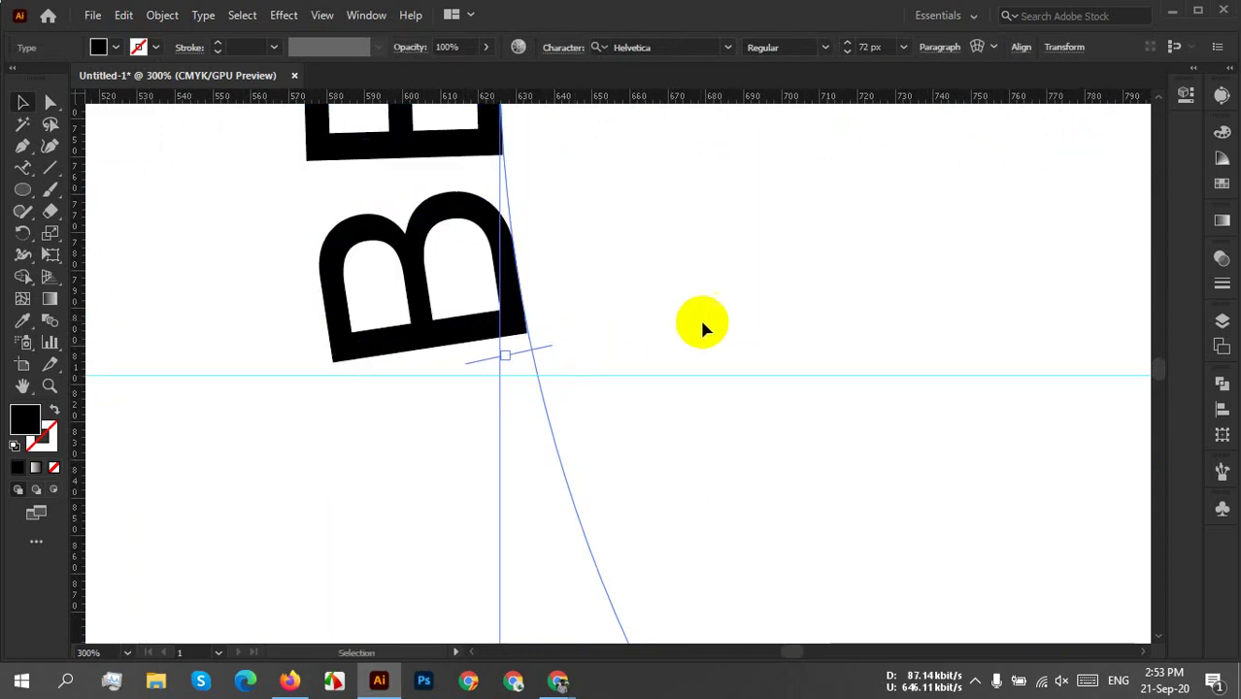
{"action": "scroll", "coordinate": [715, 333], "scroll_direction": "down", "scroll_amount": 6}
{"action": "left_click_drag", "start_coordinate": [1019, 321], "coordinate": [701, 374]}
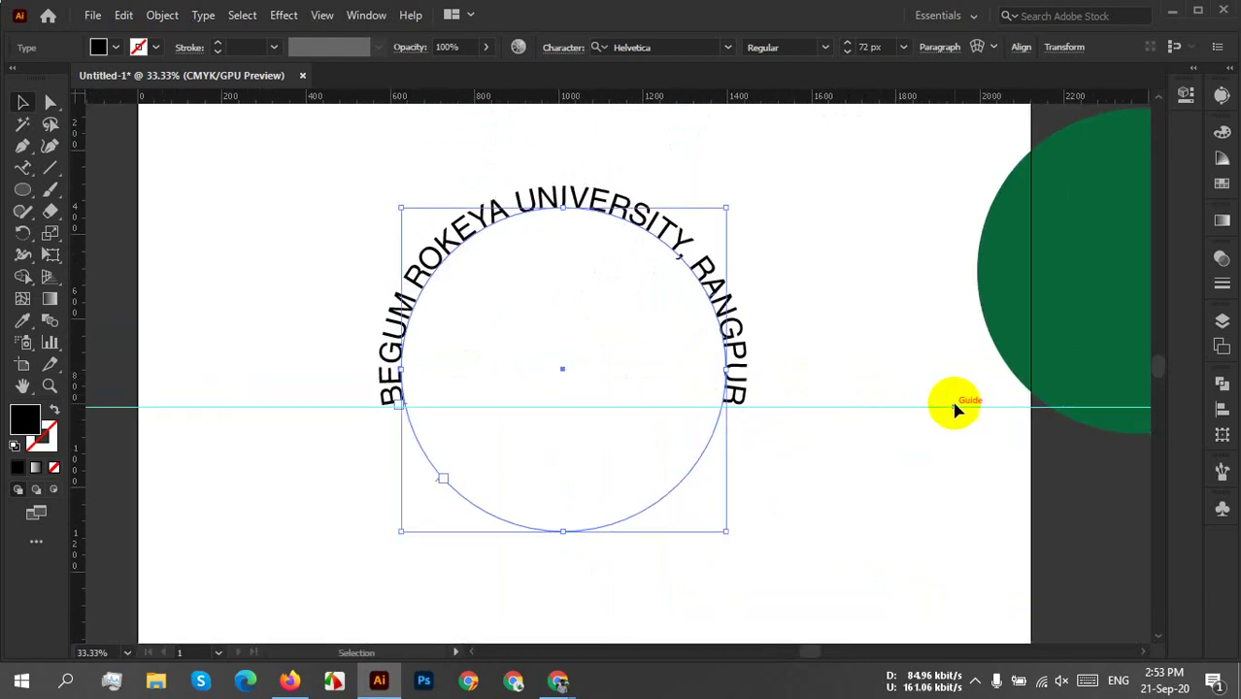
{"action": "left_click", "coordinate": [861, 440]}
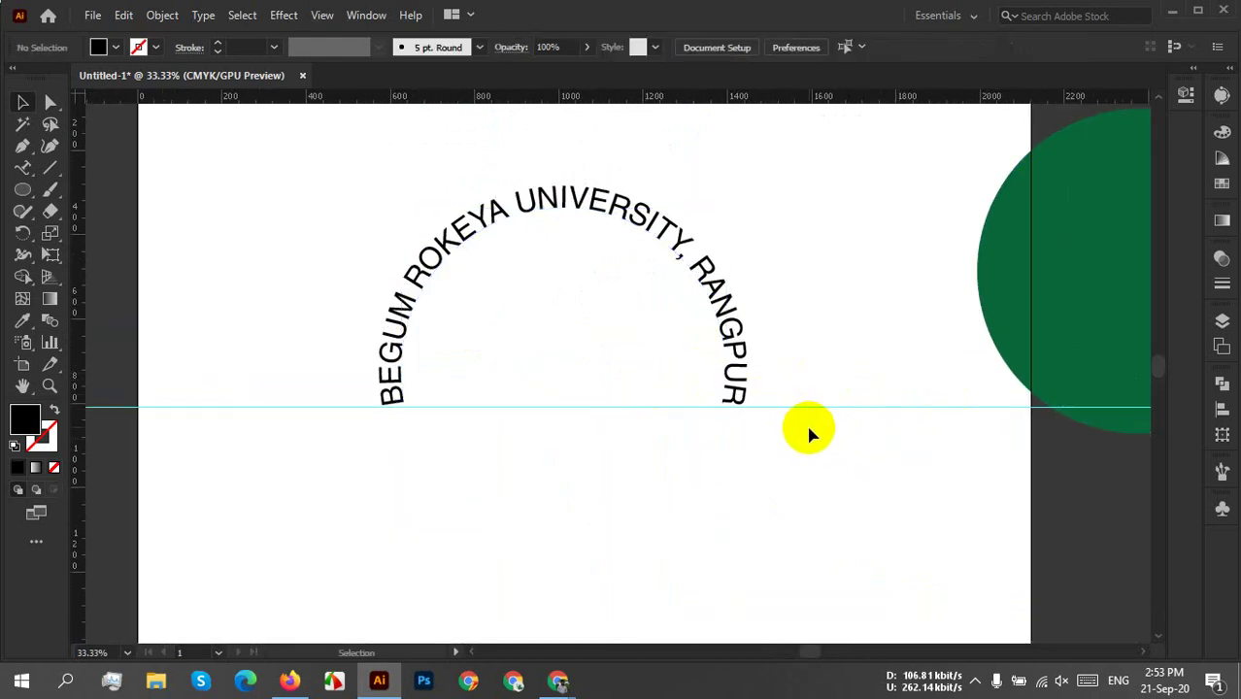
Unlock the guides and delete the horizontal guide below the circular text.
{"action": "left_click_drag", "start_coordinate": [823, 435], "coordinate": [860, 357]}
{"action": "right_click", "coordinate": [876, 356]}
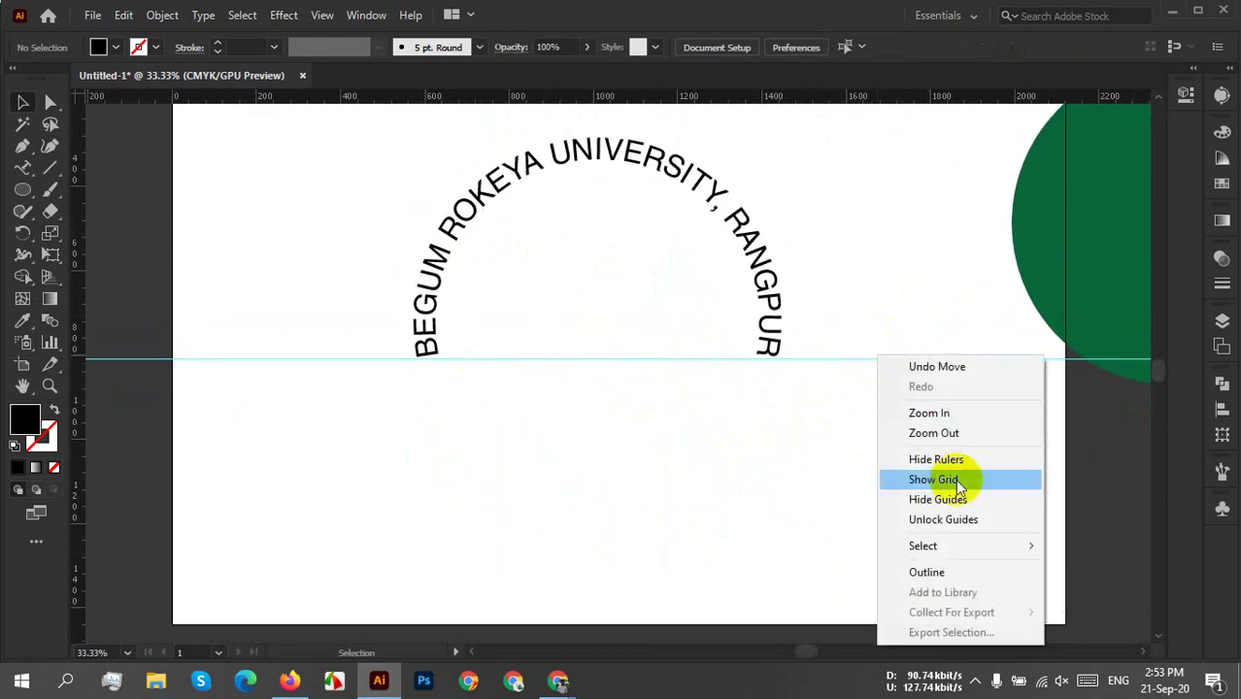
{"action": "left_click", "coordinate": [952, 524]}
{"action": "left_click_drag", "start_coordinate": [848, 241], "coordinate": [933, 500]}
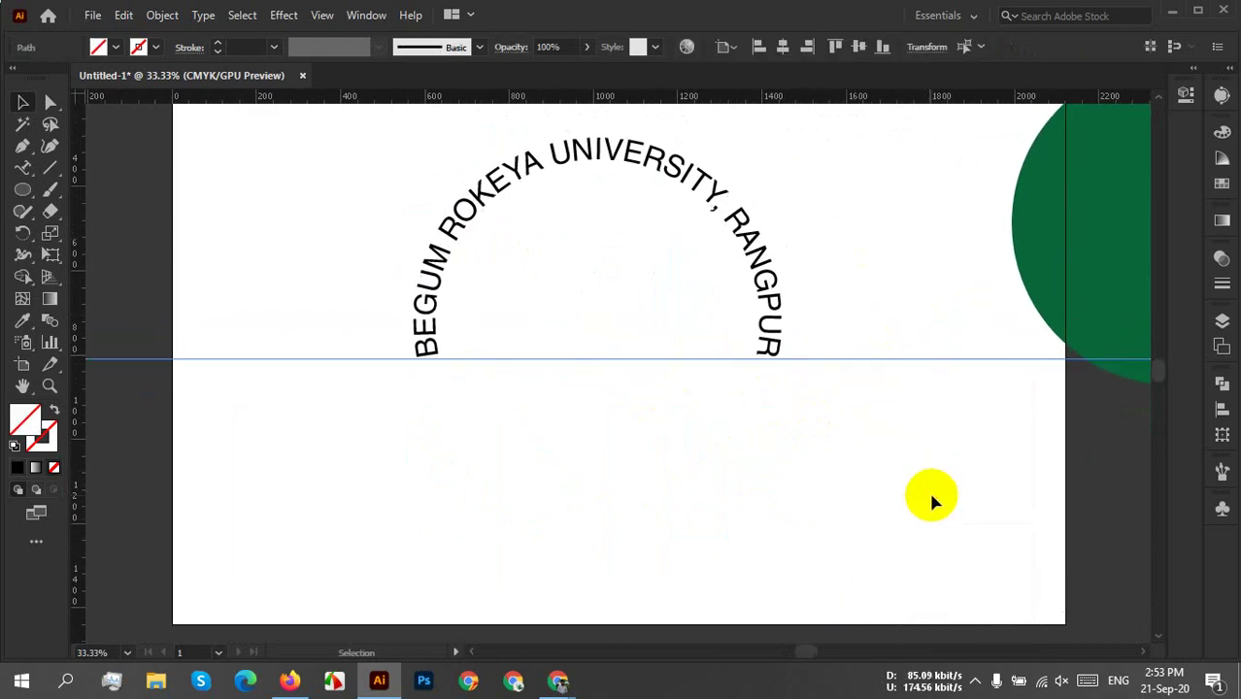
{"action": "key", "text": "Delete"}
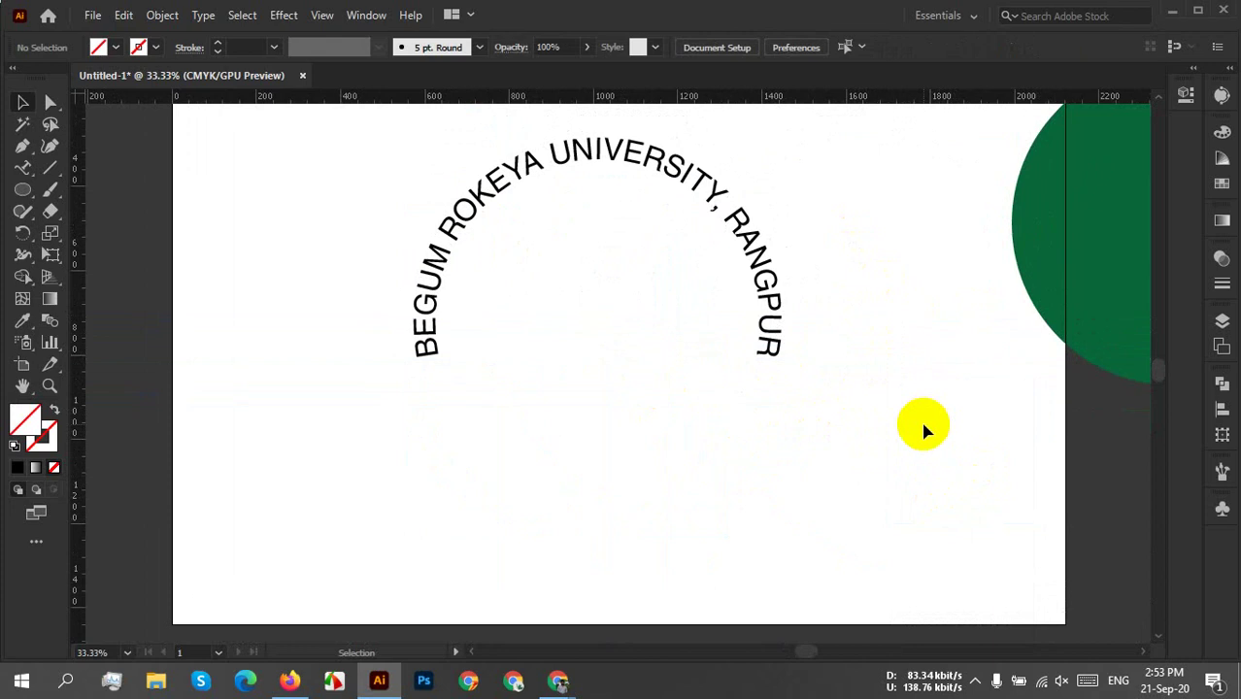
Move the circular text straight up to the upper edge of the artboard and deselect it.
{"action": "scroll", "coordinate": [921, 417], "scroll_direction": "down", "scroll_amount": 2}
{"action": "left_click_drag", "start_coordinate": [921, 418], "coordinate": [875, 300]}
{"action": "left_click", "coordinate": [729, 263]}
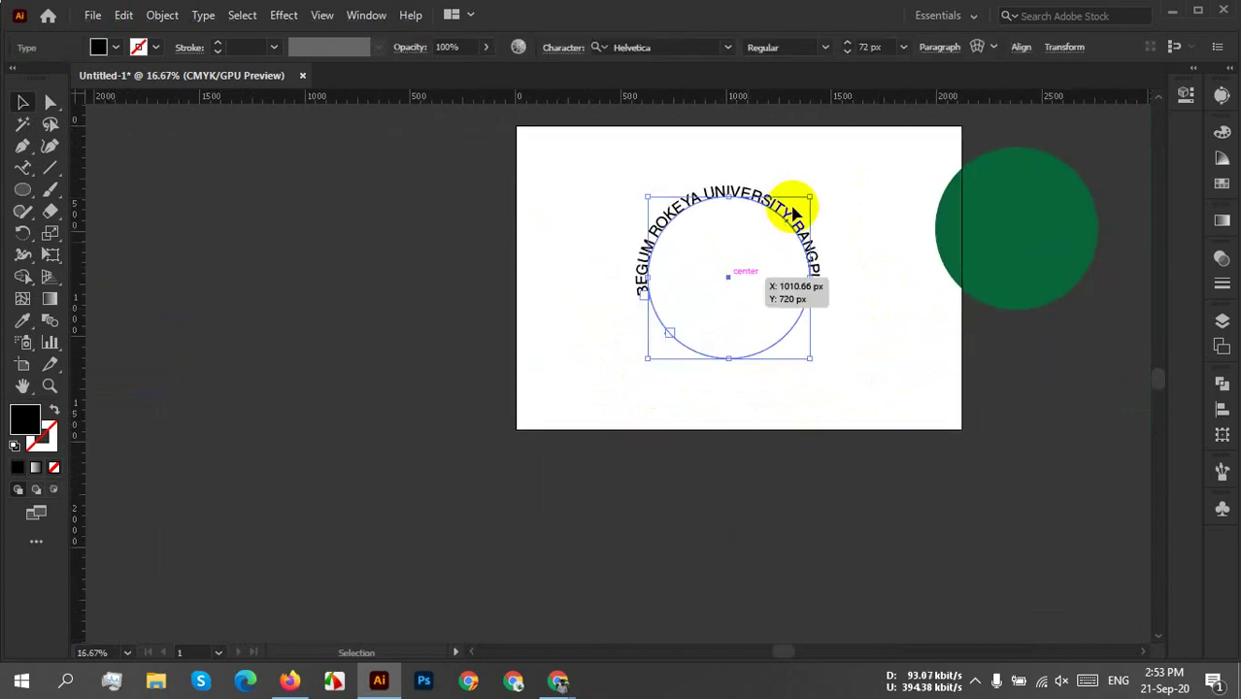
{"action": "left_click_drag", "start_coordinate": [782, 201], "coordinate": [779, 147]}
{"action": "left_click", "coordinate": [972, 269]}
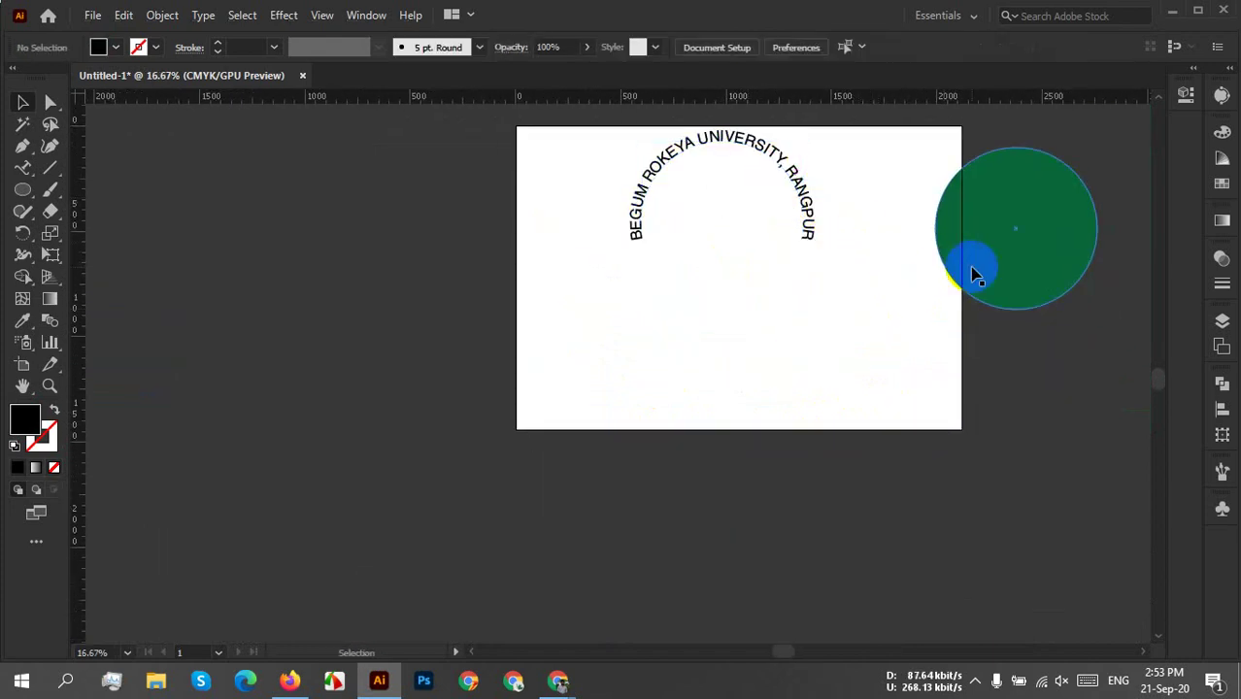
Duplicate the green circle onto the artboard, just below the circular text.
{"action": "left_click_drag", "start_coordinate": [991, 267], "coordinate": [634, 504]}
{"action": "scroll", "coordinate": [709, 360], "scroll_direction": "up", "scroll_amount": 1}
{"action": "scroll", "coordinate": [709, 359], "scroll_direction": "up", "scroll_amount": 1}
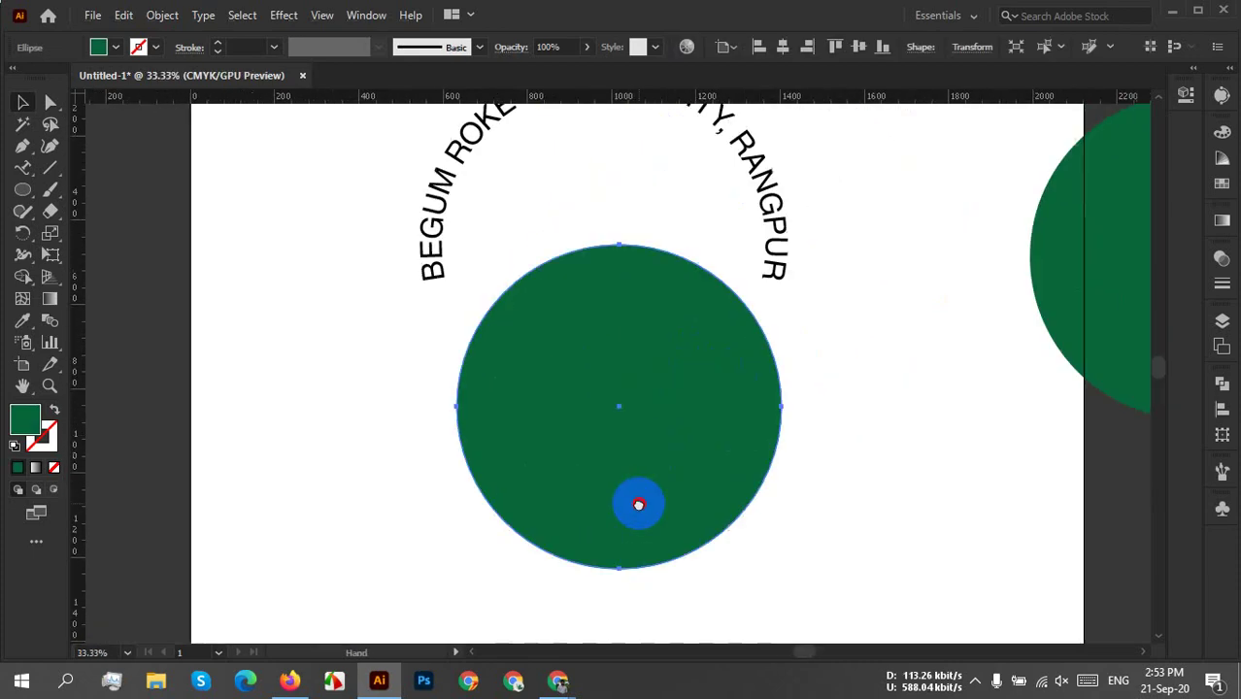
Turn the duplicated green circle into a text path starting at its lower left and enter "ESTD.: 2008".
{"action": "left_click", "coordinate": [22, 169]}
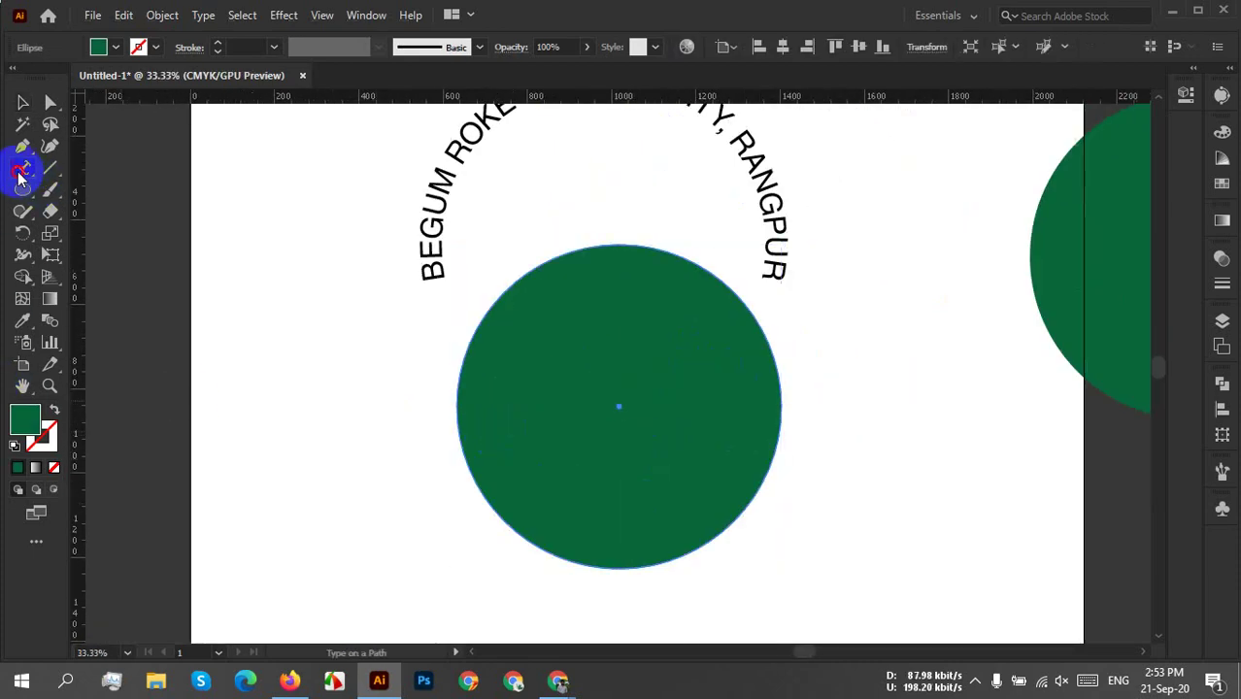
{"action": "left_click", "coordinate": [502, 530]}
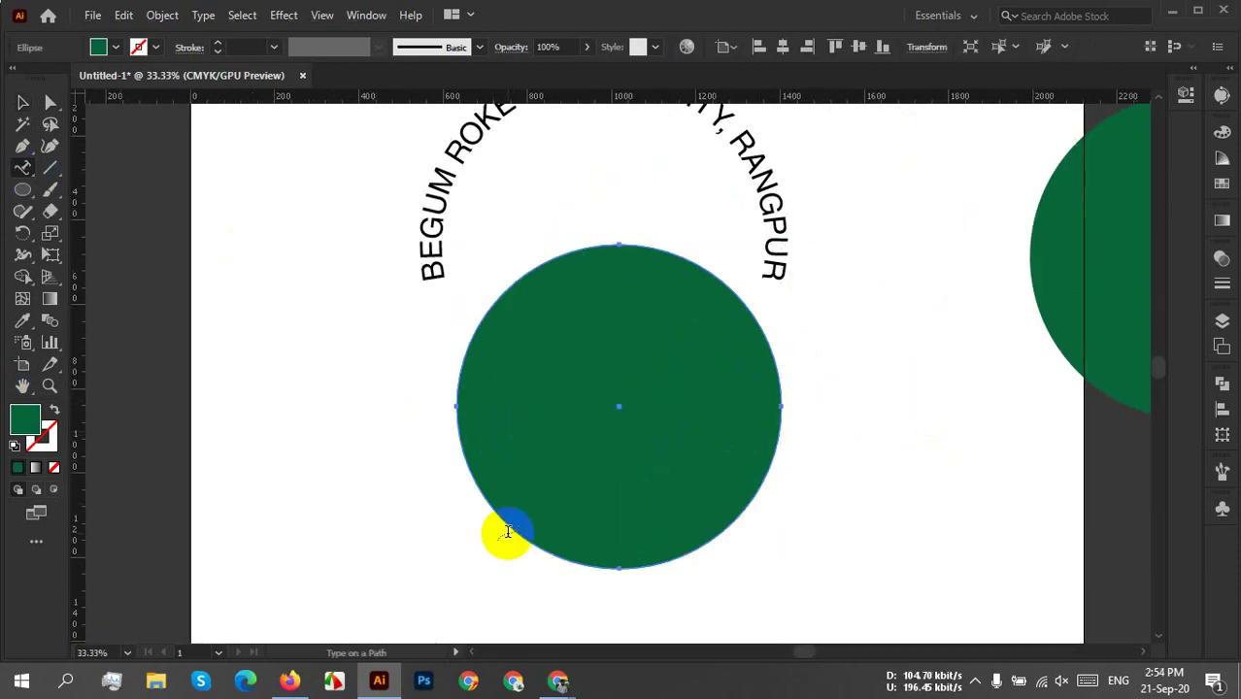
{"action": "left_click", "coordinate": [798, 366]}
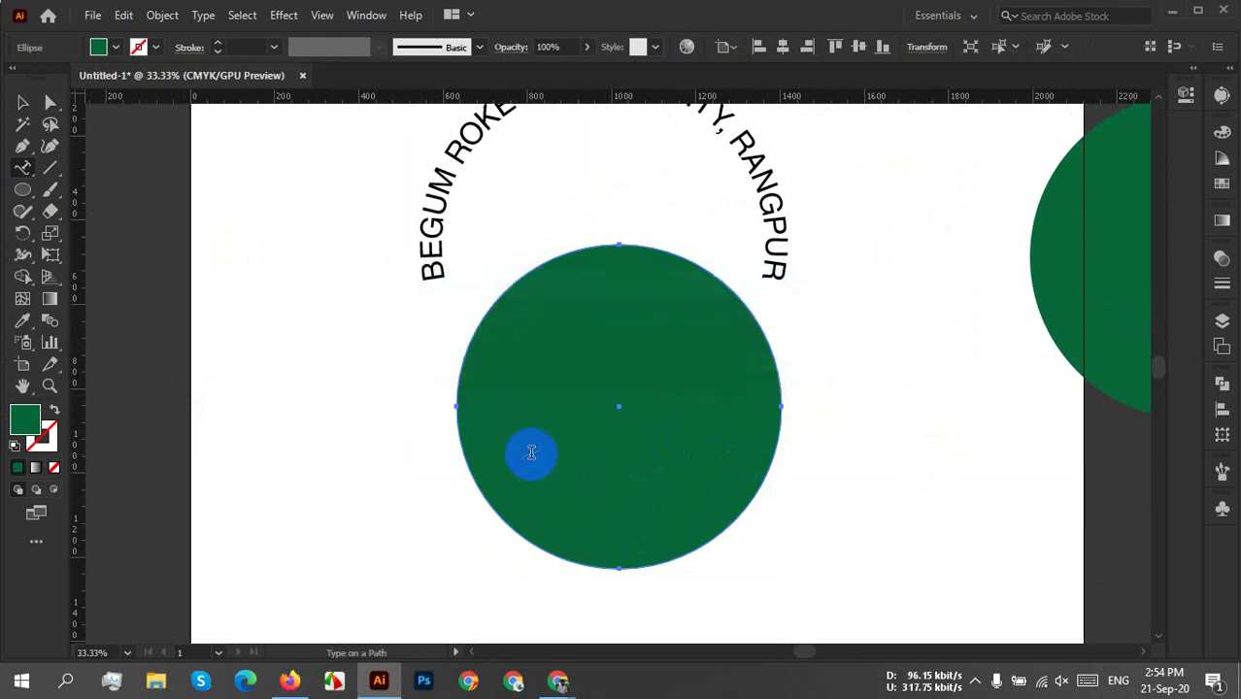
{"action": "left_click", "coordinate": [475, 469]}
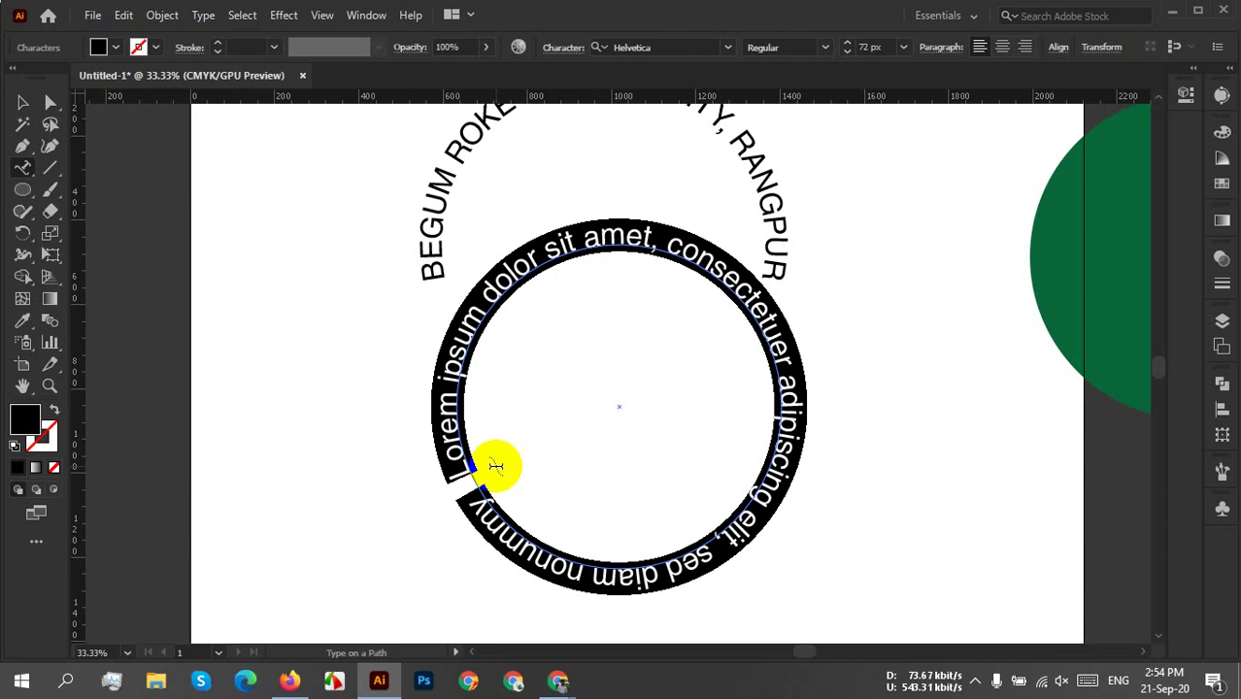
{"action": "type", "text": "E"}
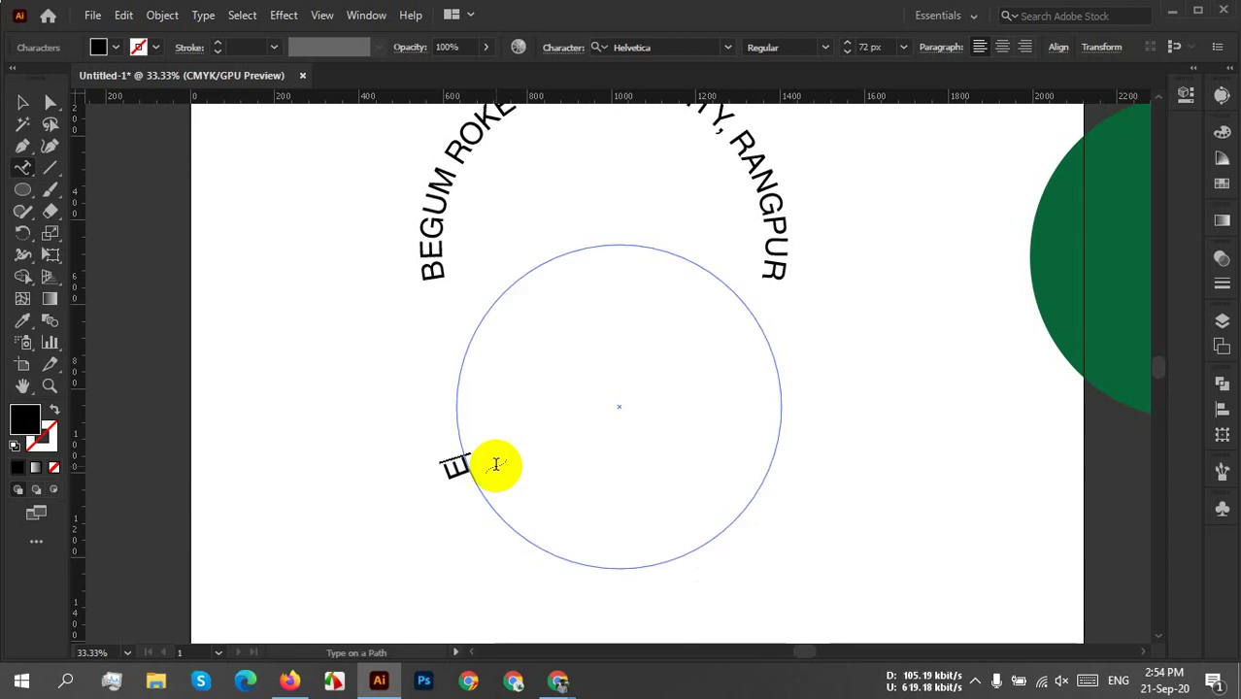
{"action": "type", "text": "STD"}
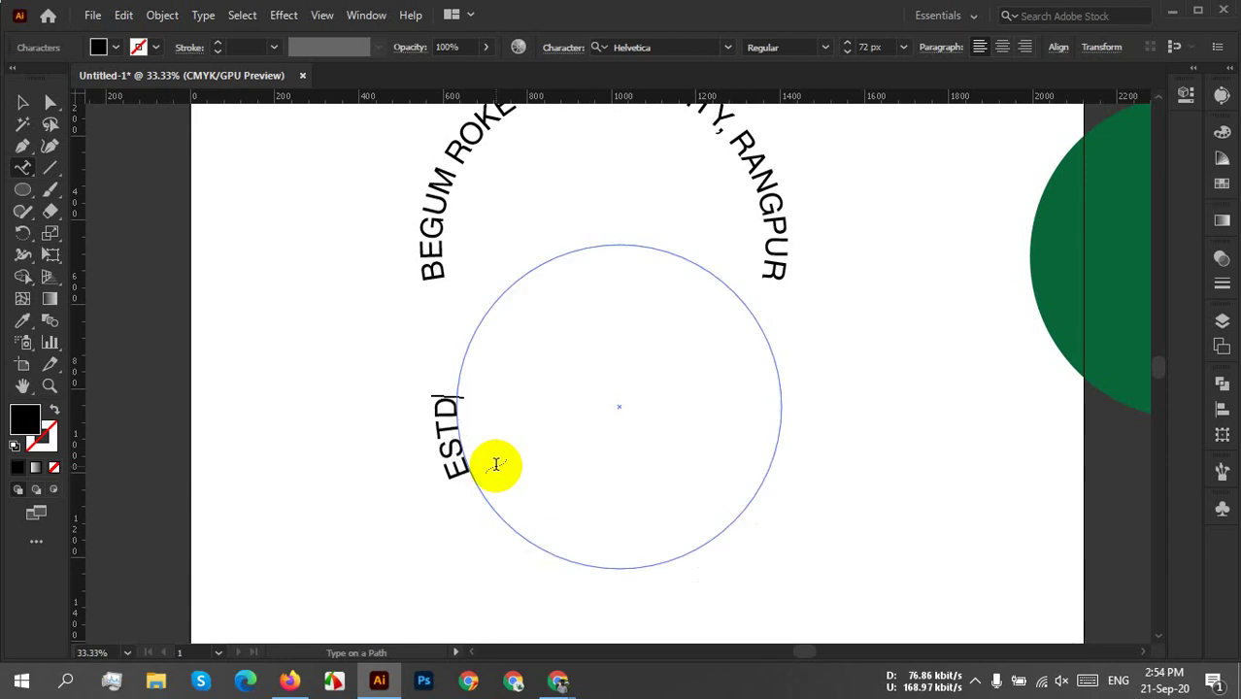
{"action": "type", "text": ".: 2"}
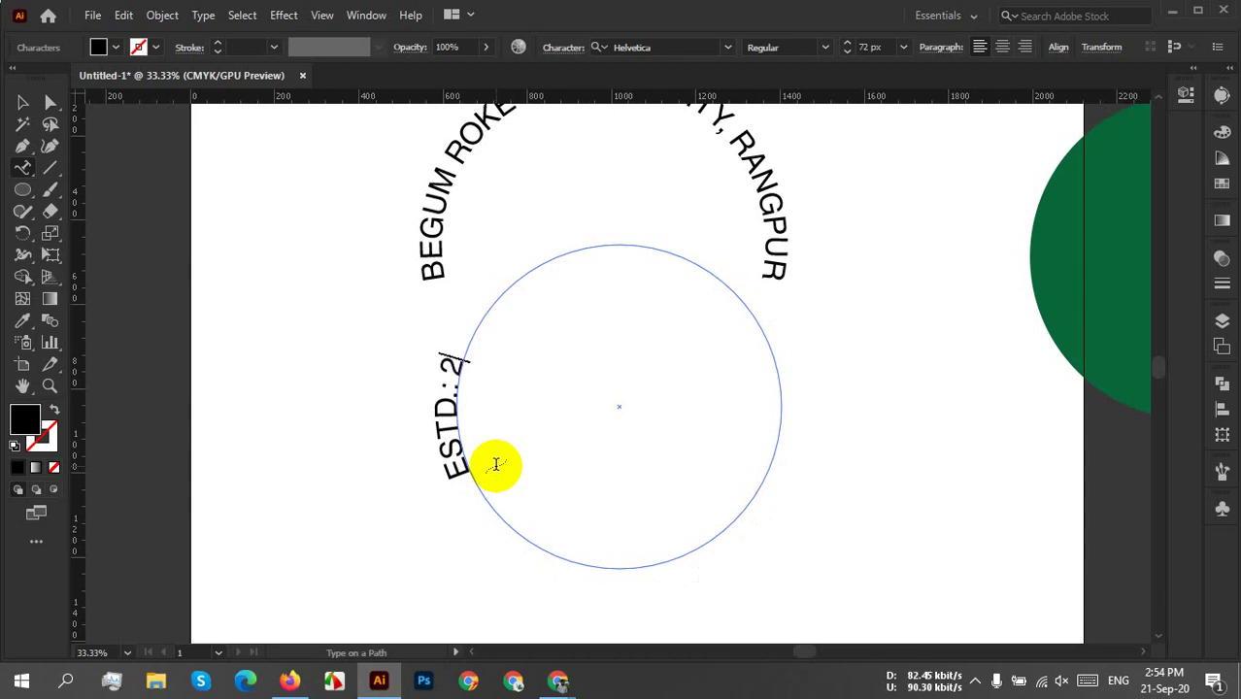
{"action": "type", "text": "008"}
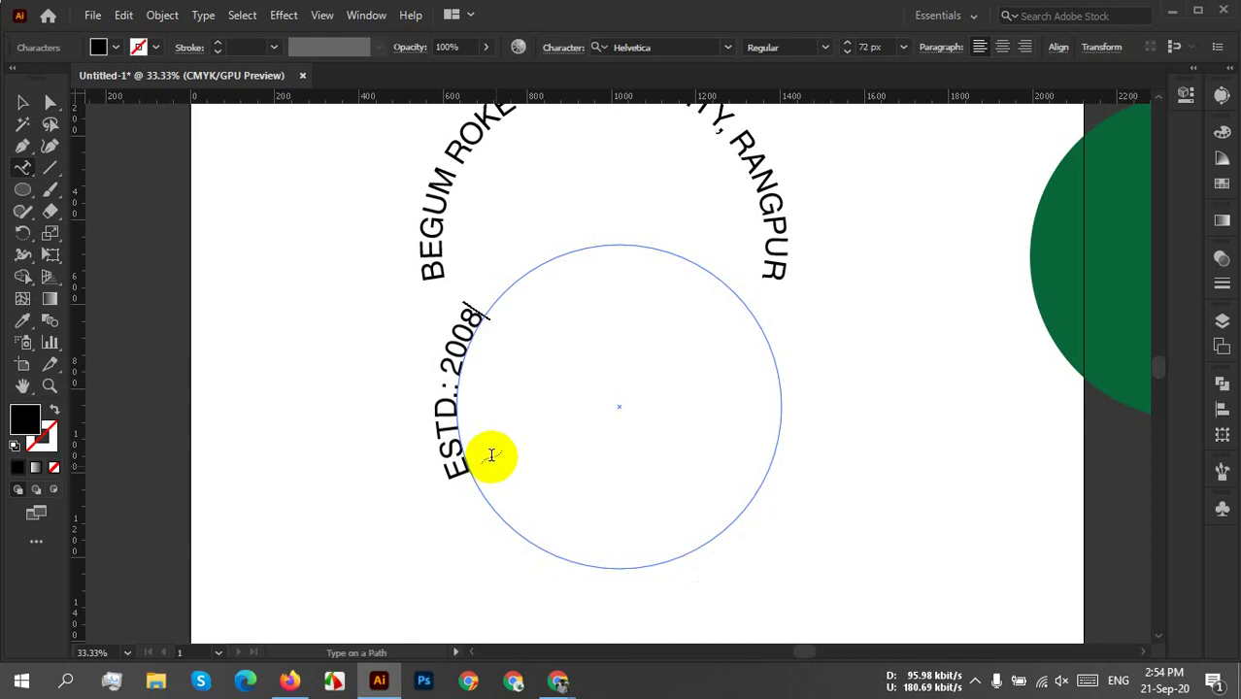
Move the end bracket of "ESTD.: 2008" along the circle's lower left and flip the text inside the circle, along its lower arc.
{"action": "left_click", "coordinate": [23, 104]}
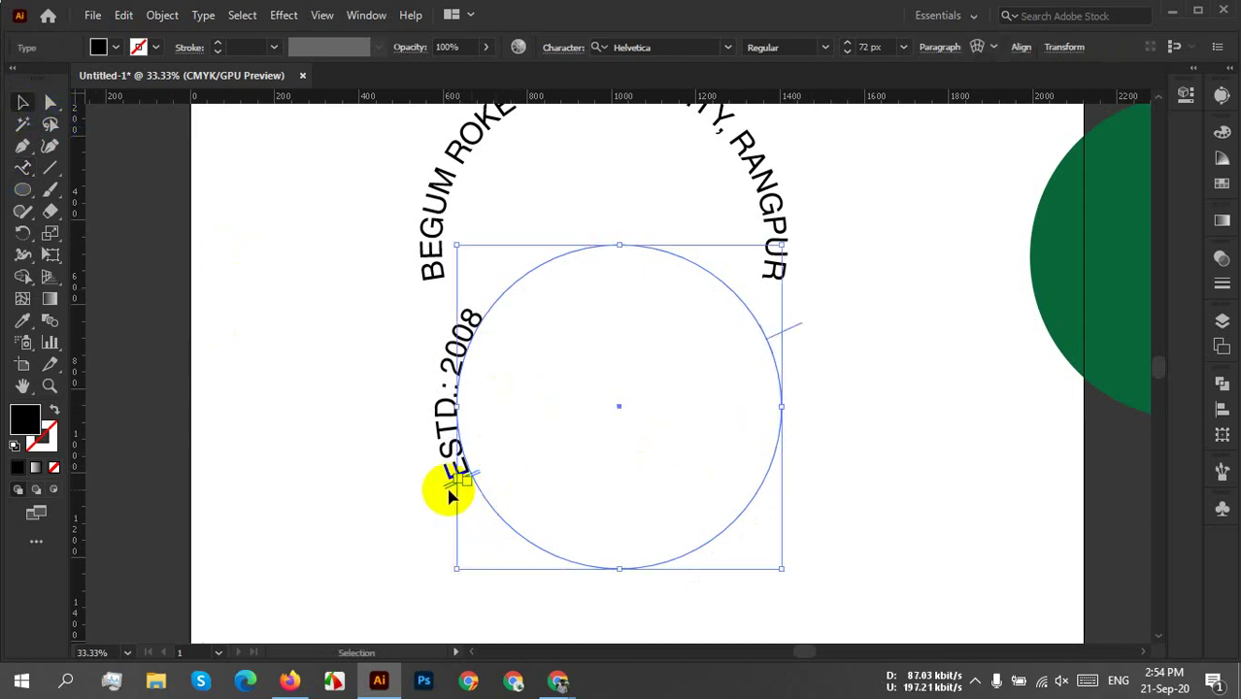
{"action": "left_click_drag", "start_coordinate": [450, 493], "coordinate": [561, 582]}
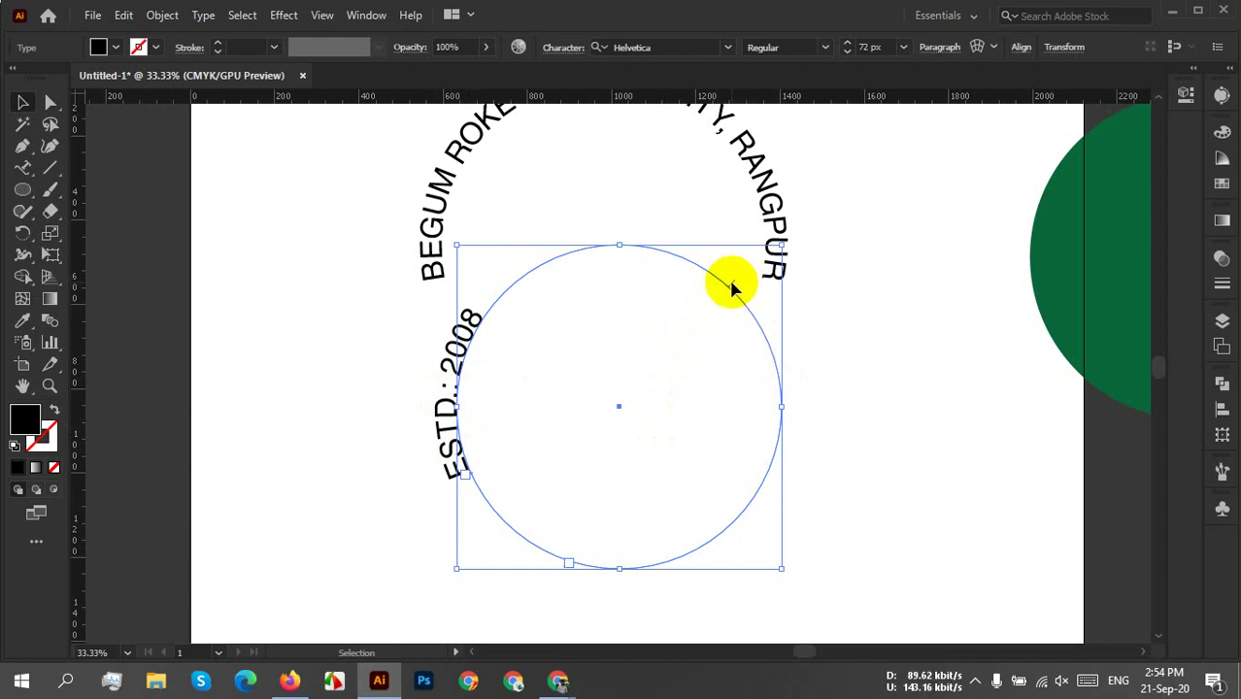
{"action": "left_click_drag", "start_coordinate": [733, 284], "coordinate": [707, 364]}
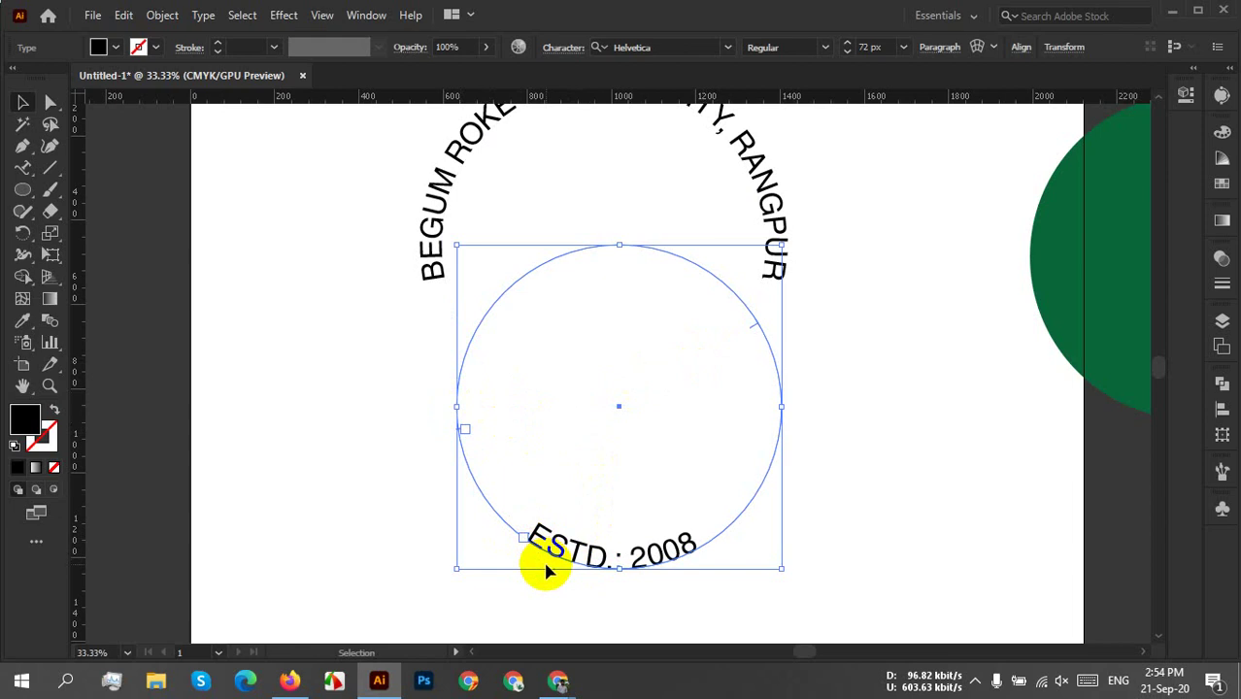
Nudge the start bracket of "ESTD.: 2008" slightly along the circle to center the text on the lower arc.
{"action": "scroll", "coordinate": [575, 558], "scroll_direction": "up", "scroll_amount": 2}
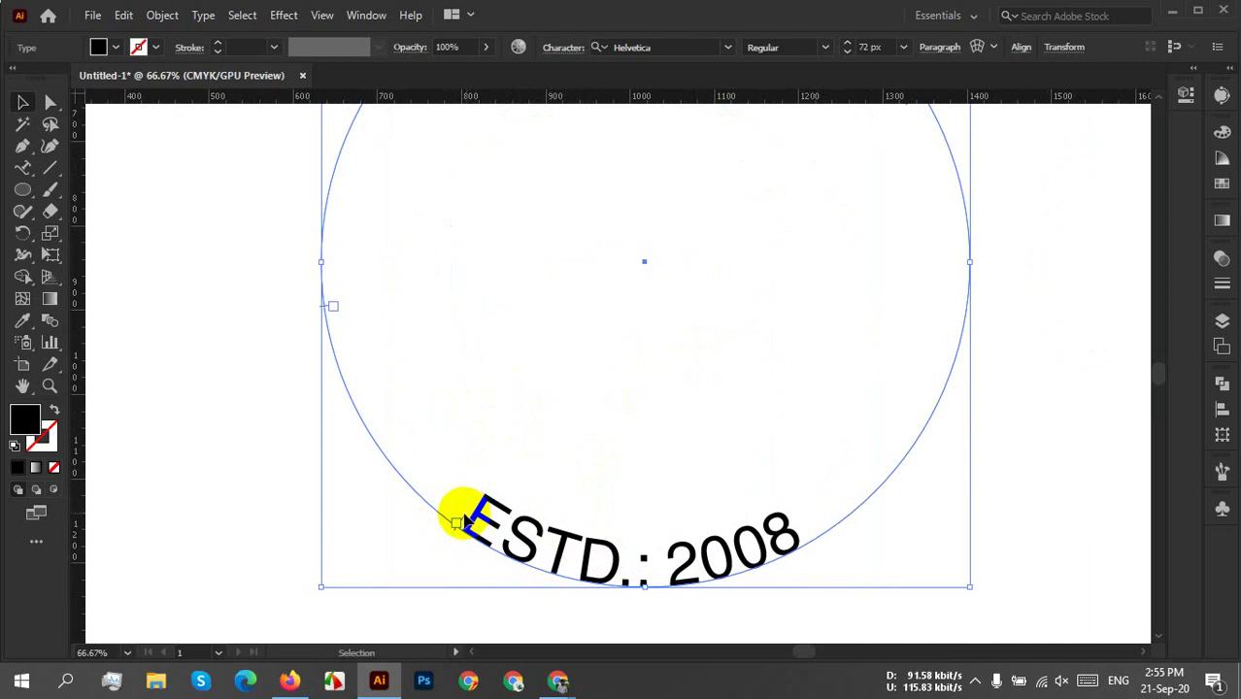
{"action": "left_click", "coordinate": [452, 513]}
{"action": "left_click_drag", "start_coordinate": [518, 397], "coordinate": [374, 600]}
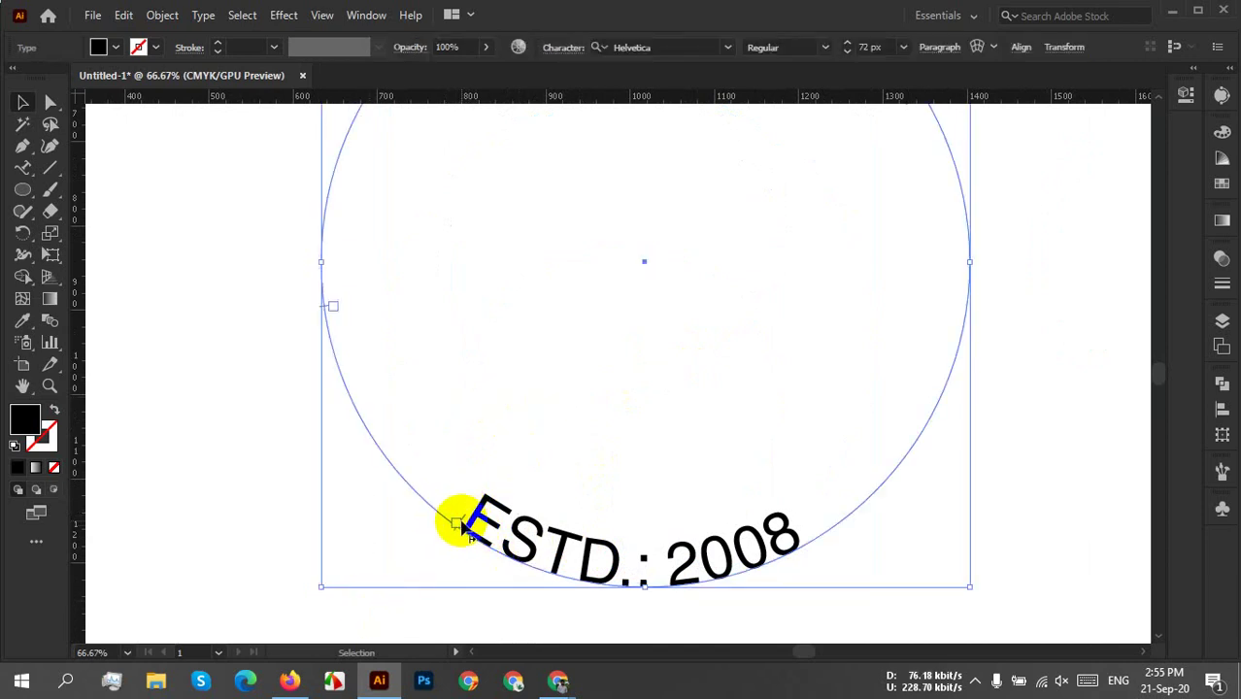
{"action": "left_click_drag", "start_coordinate": [462, 522], "coordinate": [463, 527]}
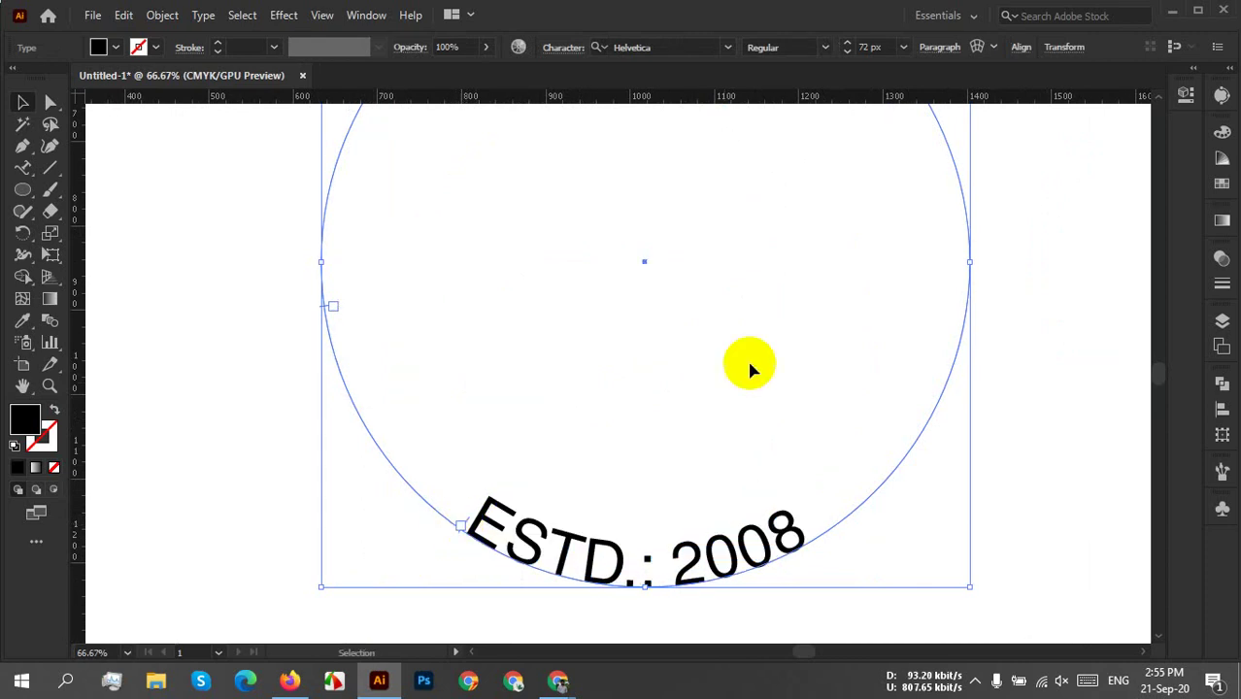
Select both circular texts and align them to each other by their horizontal centers.
{"action": "scroll", "coordinate": [748, 360], "scroll_direction": "down", "scroll_amount": 2}
{"action": "scroll", "coordinate": [708, 378], "scroll_direction": "down", "scroll_amount": 3}
{"action": "left_click_drag", "start_coordinate": [650, 373], "coordinate": [745, 207]}
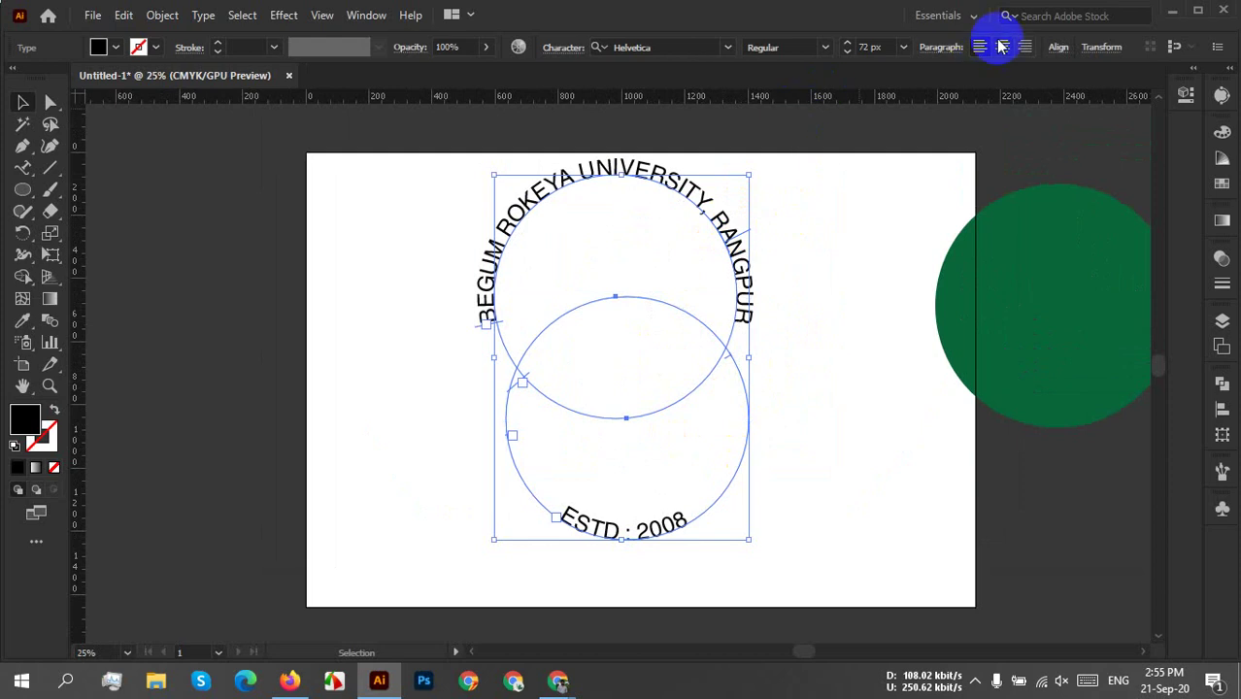
{"action": "left_click", "coordinate": [1058, 48]}
{"action": "left_click", "coordinate": [907, 98]}
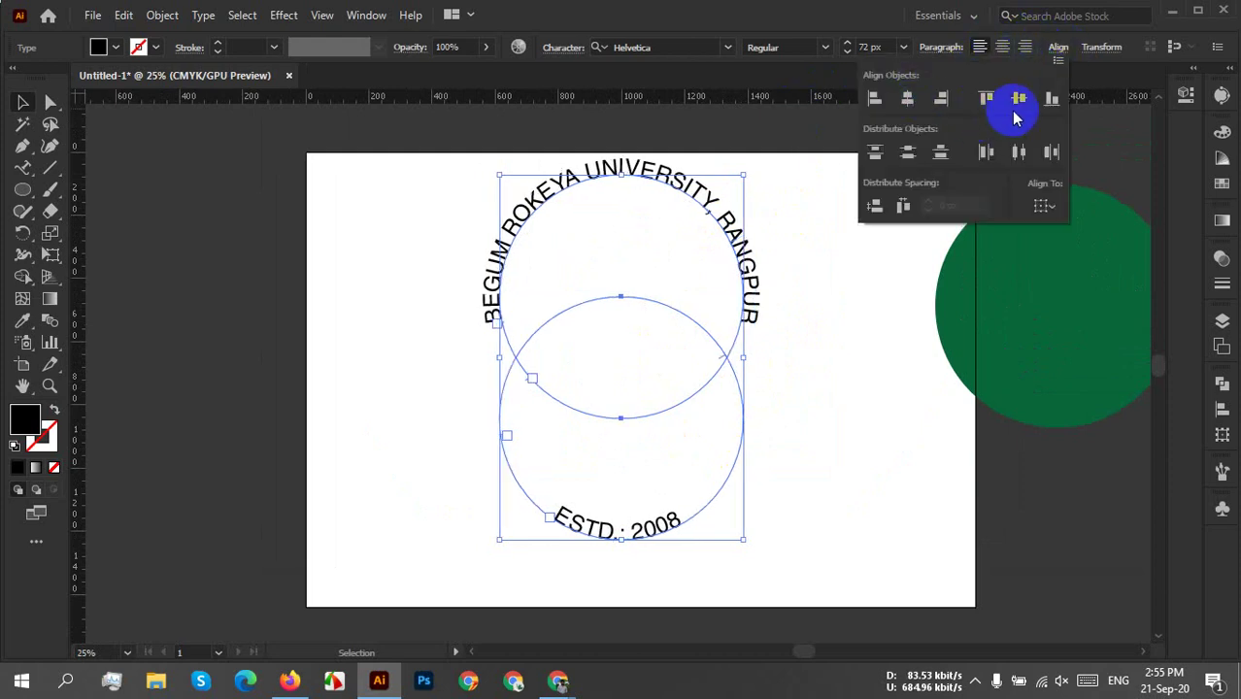
Align the two circular texts by their vertical centers so both circles share one center, and deselect them.
{"action": "left_click", "coordinate": [1019, 98]}
{"action": "left_click", "coordinate": [831, 332]}
{"action": "left_click", "coordinate": [723, 534]}
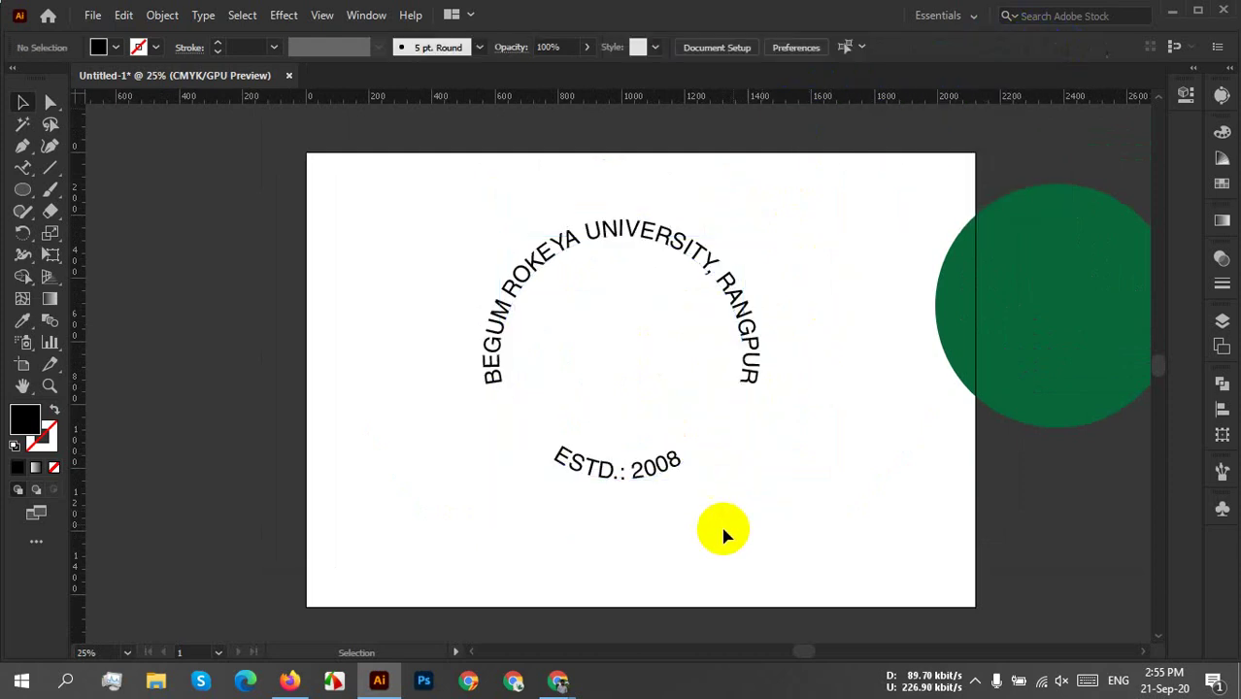
{"action": "scroll", "coordinate": [677, 532], "scroll_direction": "up", "scroll_amount": 2}
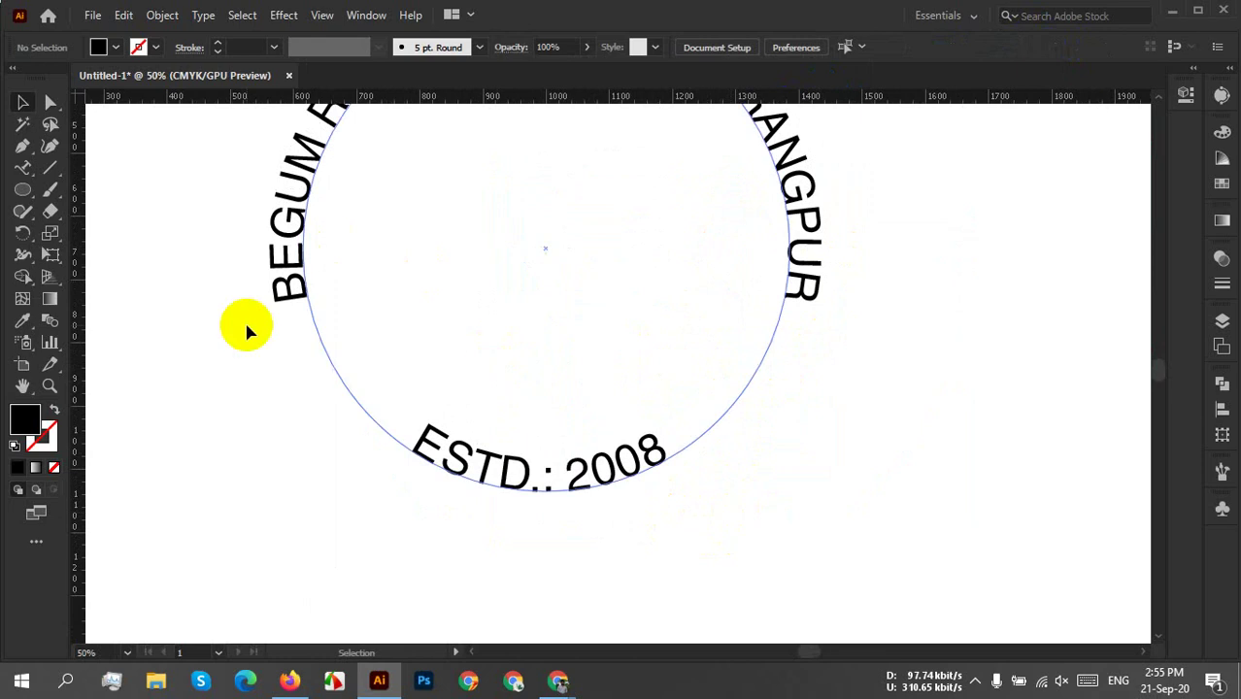
{"action": "scroll", "coordinate": [924, 443], "scroll_direction": "down", "scroll_amount": 2}
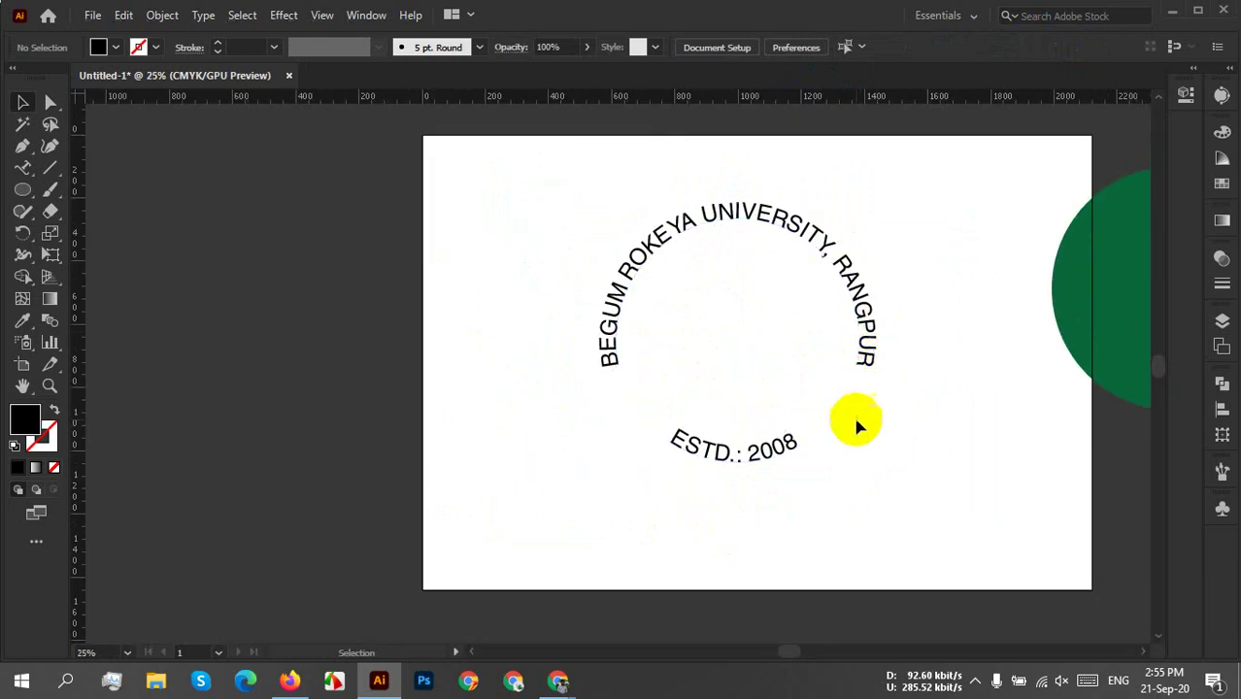
Try to enlarge both circular texts together about their shared center.
{"action": "left_click_drag", "start_coordinate": [904, 307], "coordinate": [600, 538]}
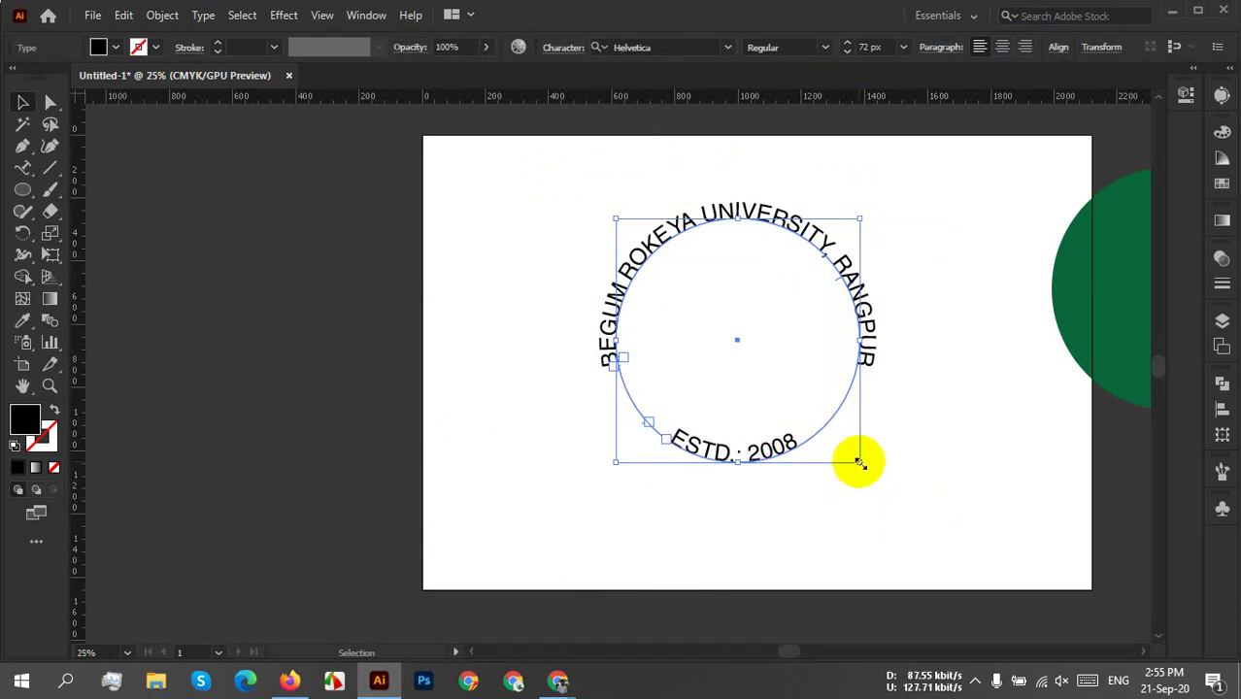
{"action": "left_click_drag", "start_coordinate": [859, 461], "coordinate": [875, 474]}
{"action": "key", "text": "ctrl+z"}
{"action": "left_click", "coordinate": [911, 471]}
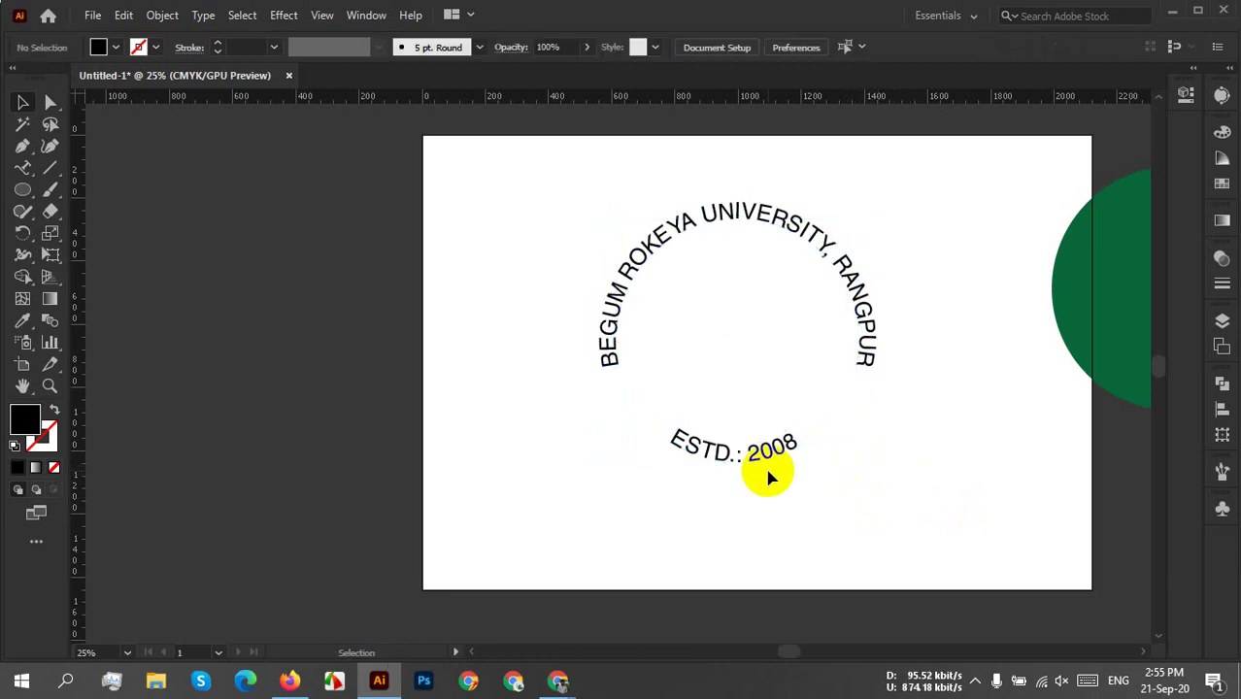
Enlarge the "ESTD.: 2008" circle about its center until its edge reaches the outer edge of the upper text.
{"action": "left_click", "coordinate": [765, 465]}
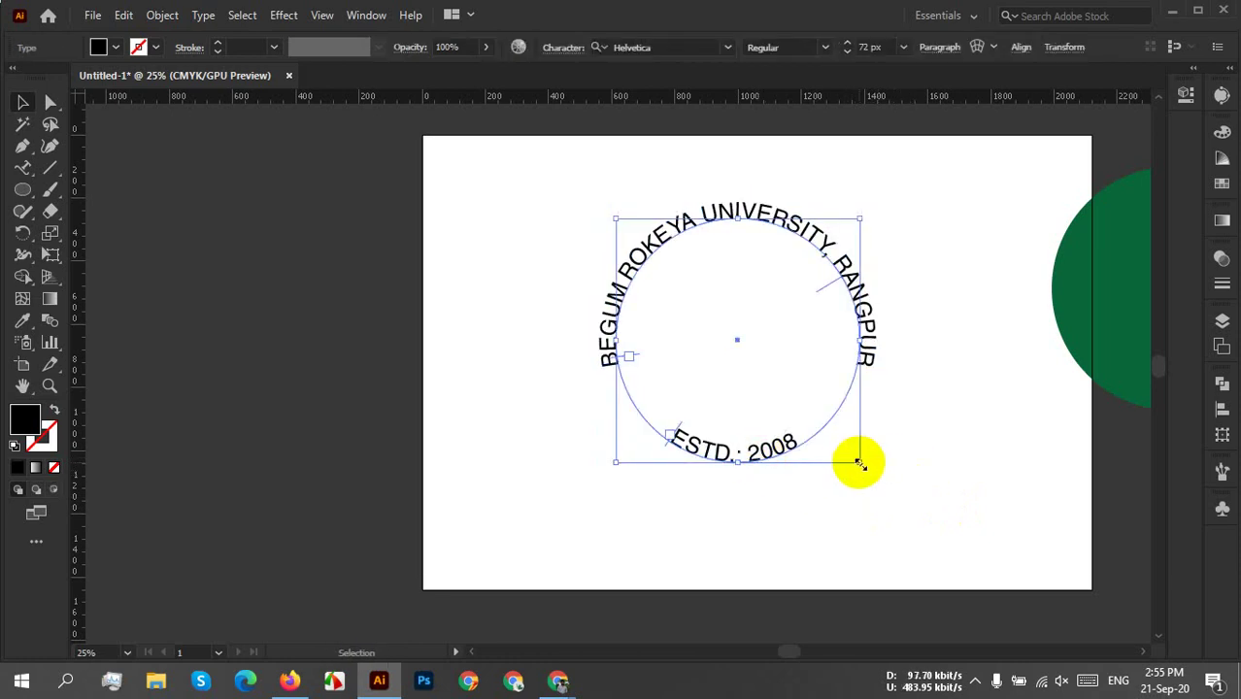
{"action": "left_click_drag", "start_coordinate": [859, 464], "coordinate": [882, 478]}
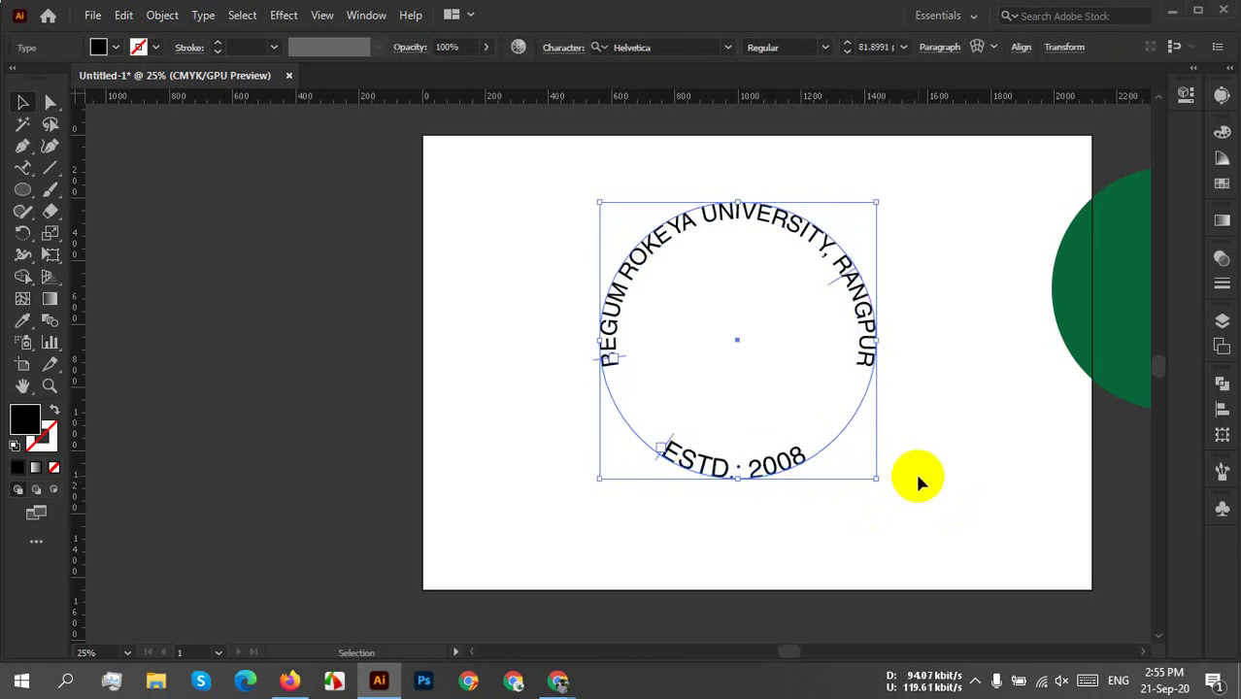
{"action": "left_click", "coordinate": [919, 481]}
Compare the font sizes of the upper text and the enlarged "ESTD.: 2008" text.
{"action": "left_click", "coordinate": [858, 289]}
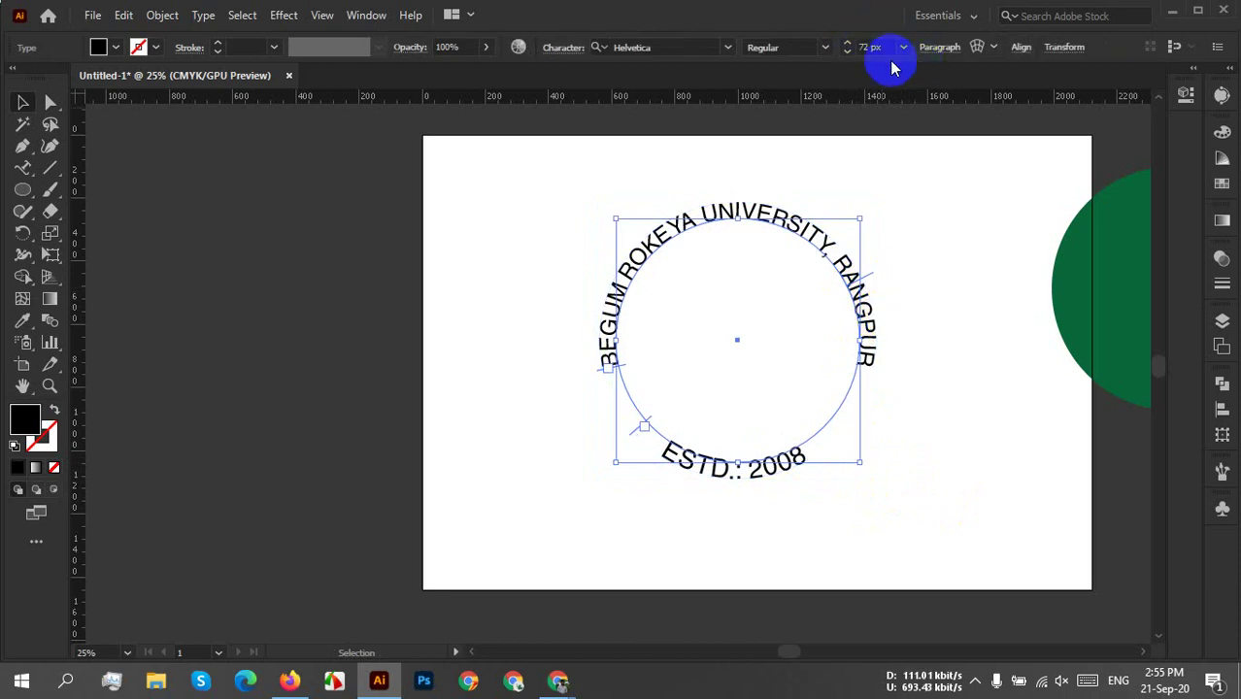
{"action": "left_click", "coordinate": [918, 400]}
{"action": "left_click", "coordinate": [733, 479]}
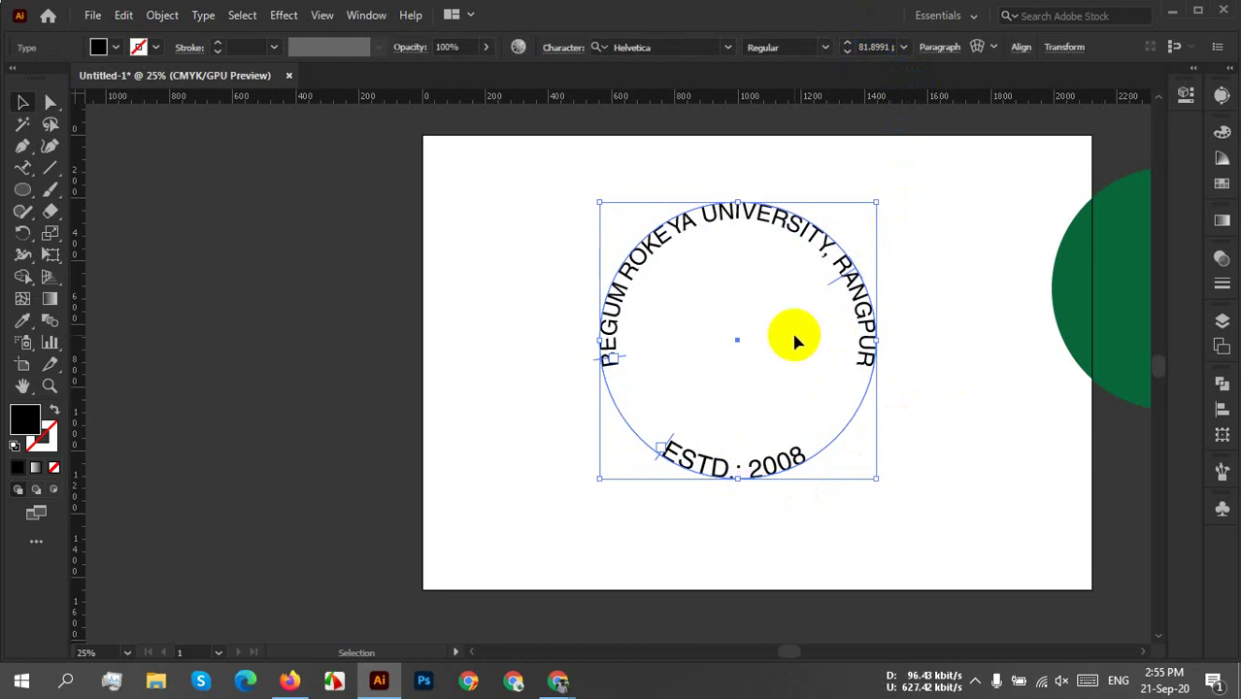
{"action": "left_click", "coordinate": [917, 457]}
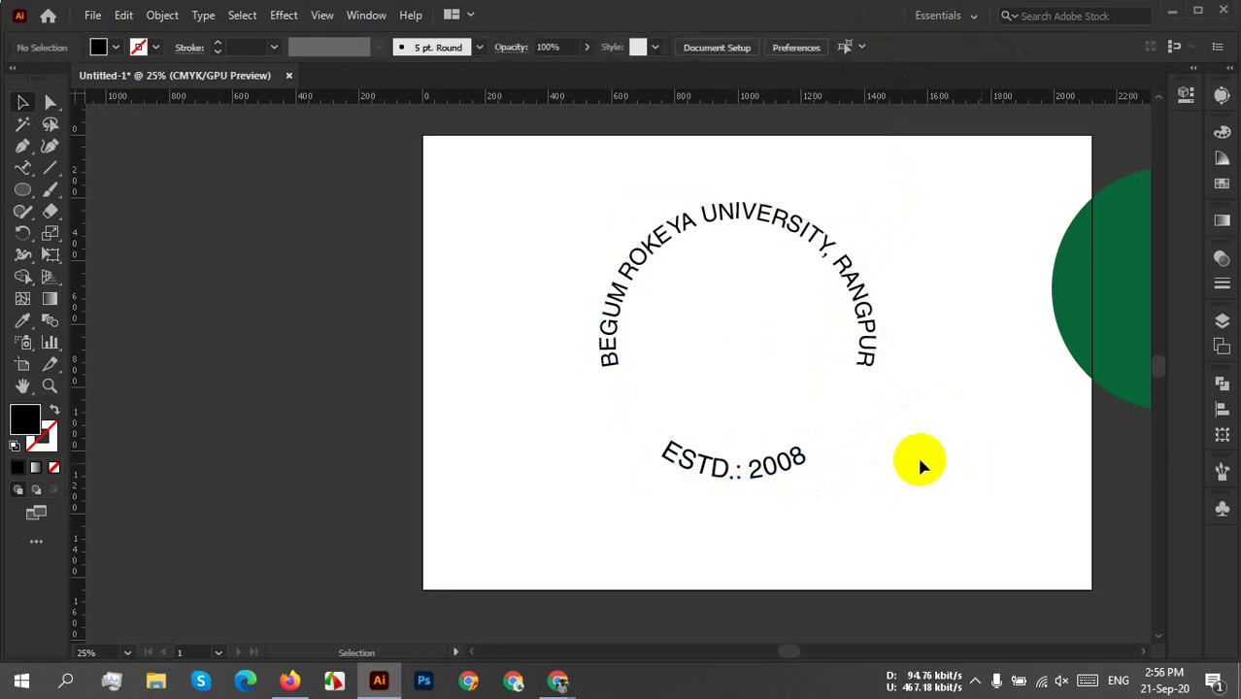
Delete the enlarged "ESTD.: 2008" text and move the remaining circular text higher on the artboard.
{"action": "left_click", "coordinate": [798, 460]}
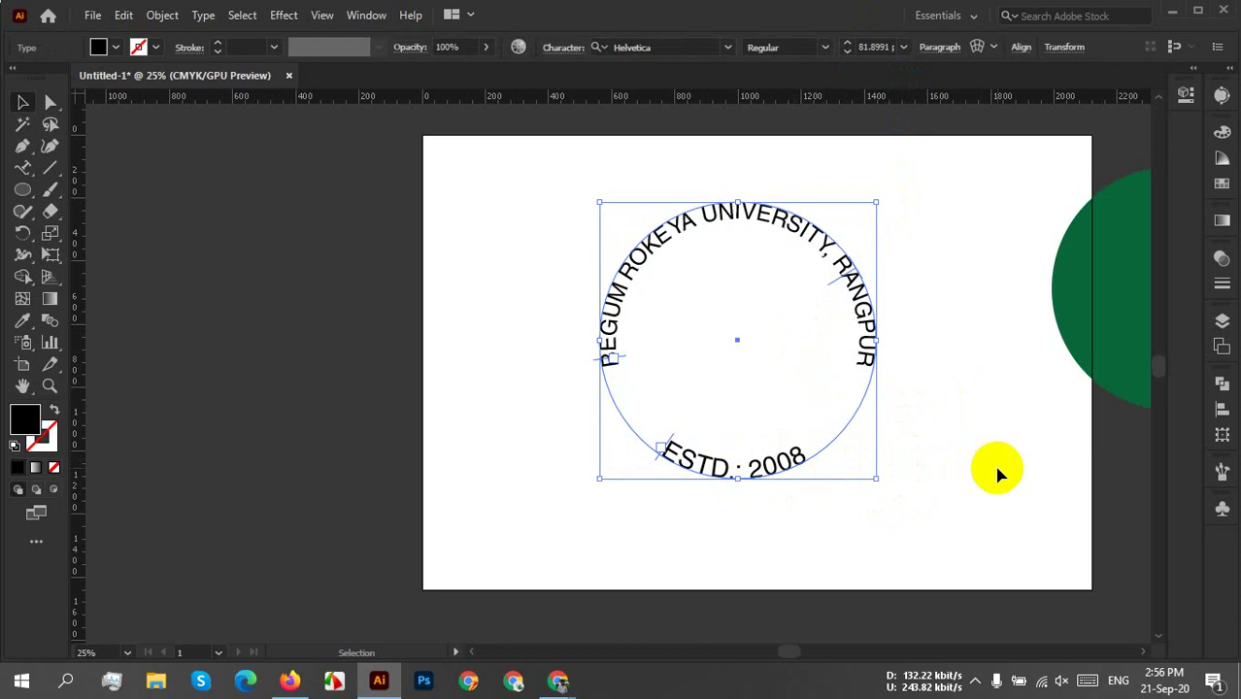
{"action": "key", "text": "Delete"}
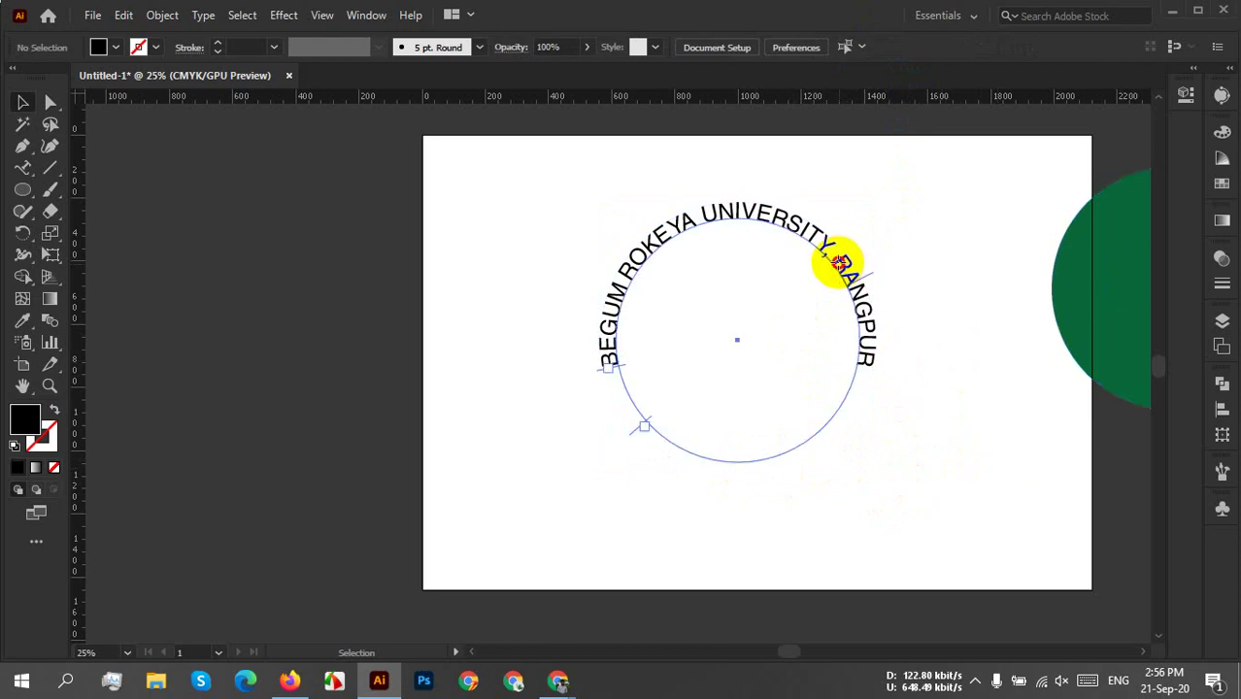
{"action": "left_click_drag", "start_coordinate": [838, 262], "coordinate": [833, 218]}
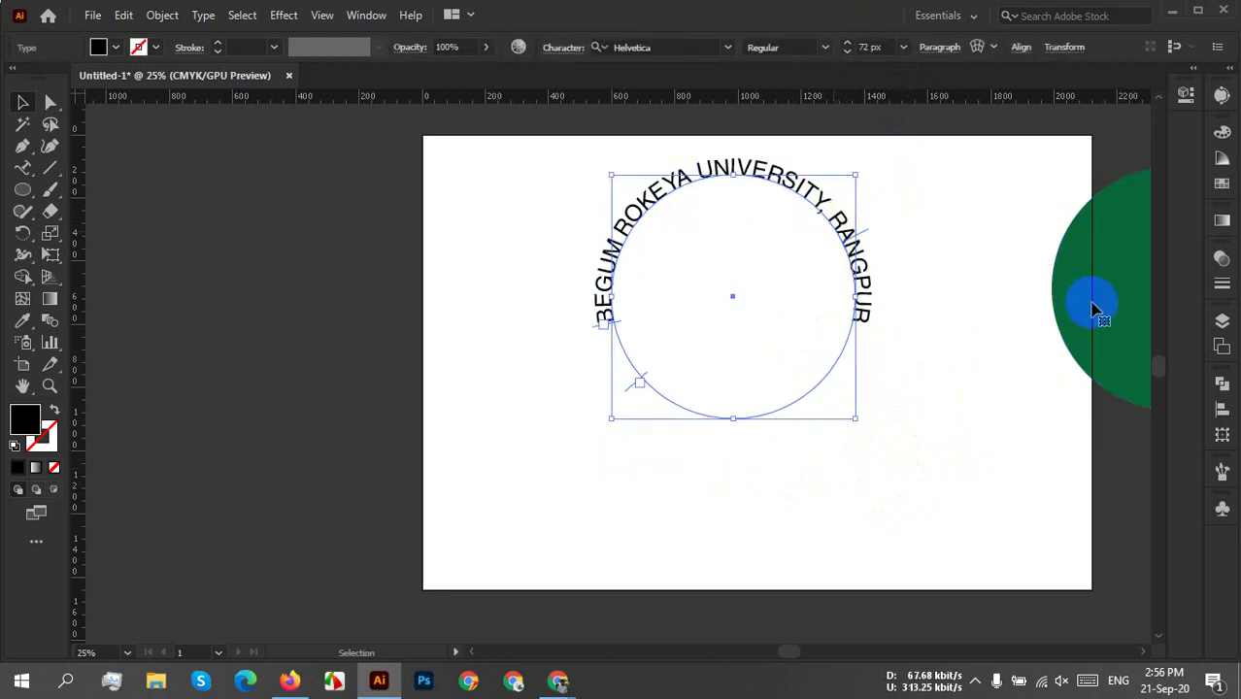
Duplicate the green circle below the circular text and align the two by their horizontal and vertical centers.
{"action": "left_click_drag", "start_coordinate": [1092, 307], "coordinate": [706, 448]}
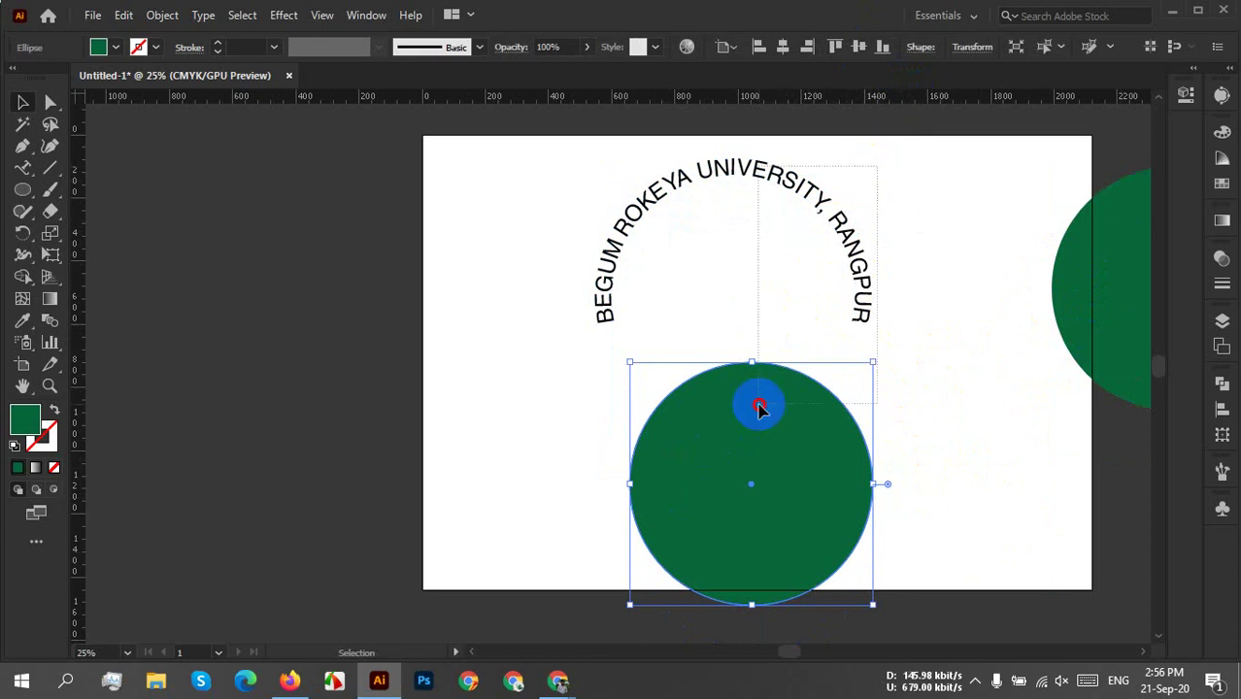
{"action": "left_click", "coordinate": [759, 405], "text": "shift"}
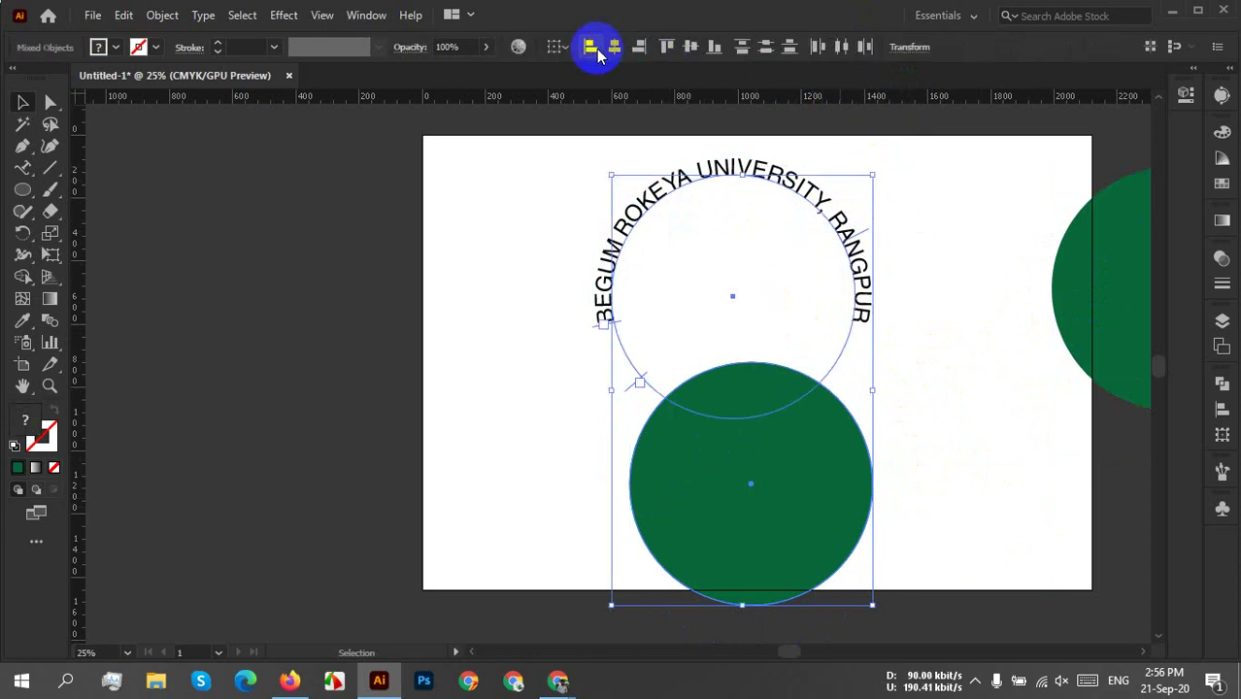
{"action": "left_click", "coordinate": [588, 47]}
{"action": "left_click", "coordinate": [620, 46]}
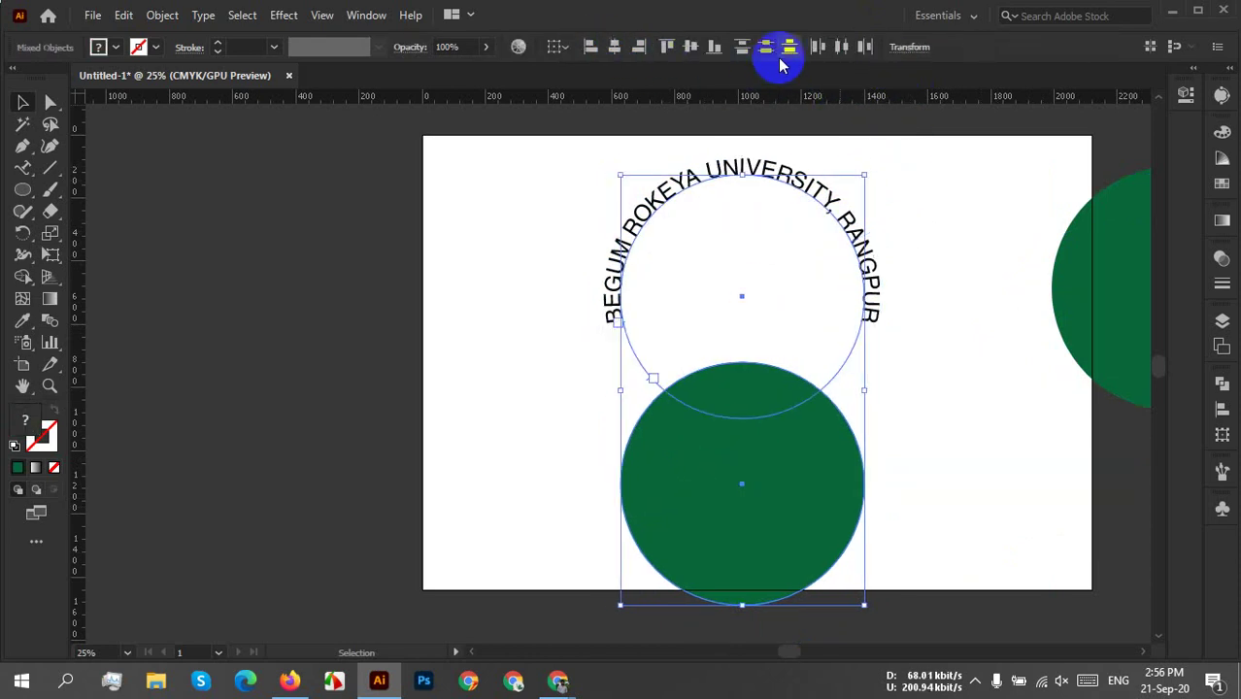
{"action": "left_click", "coordinate": [690, 47]}
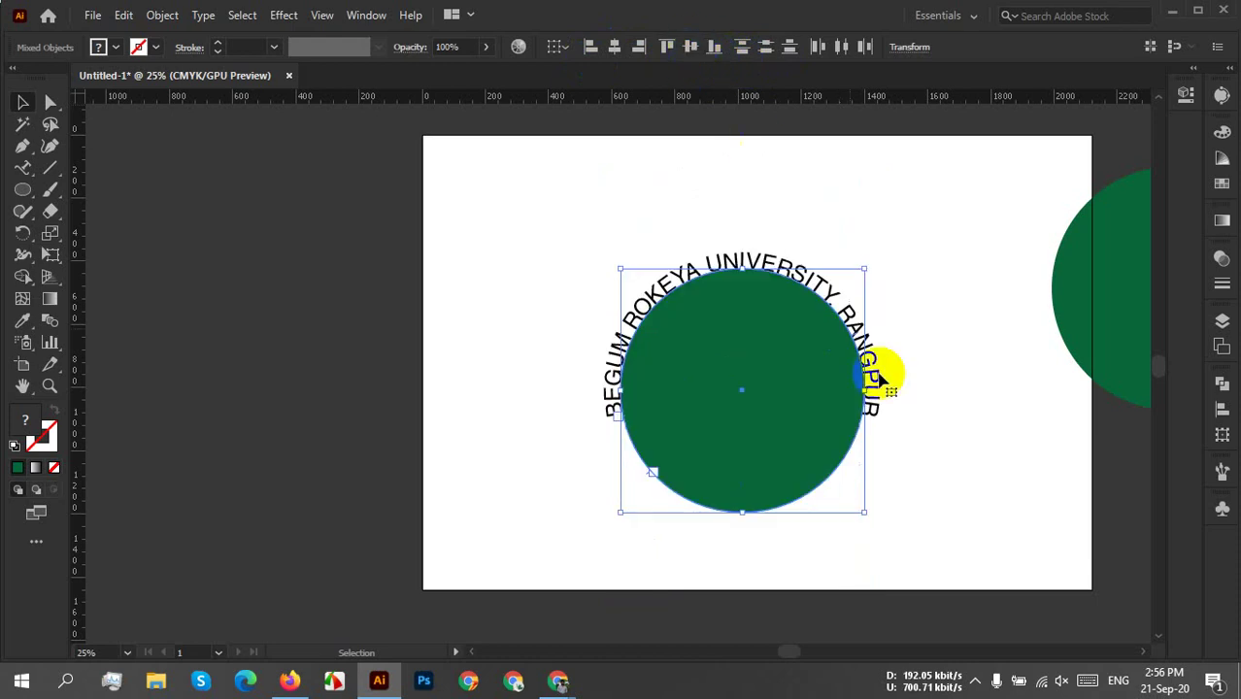
{"action": "left_click", "coordinate": [893, 422]}
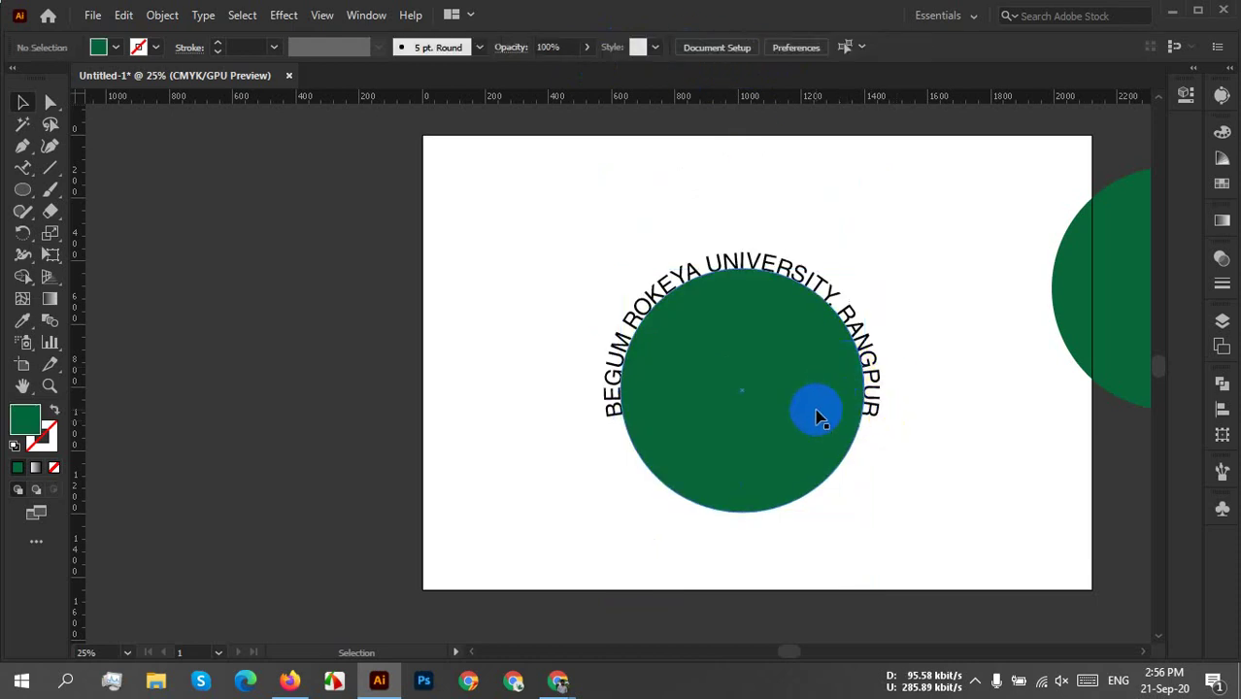
Examine how the green circle's edge meets the baseline of the circular text.
{"action": "scroll", "coordinate": [816, 416], "scroll_direction": "up", "scroll_amount": 3}
{"action": "left_click_drag", "start_coordinate": [814, 380], "coordinate": [808, 468]}
{"action": "key", "text": "ctrl+z"}
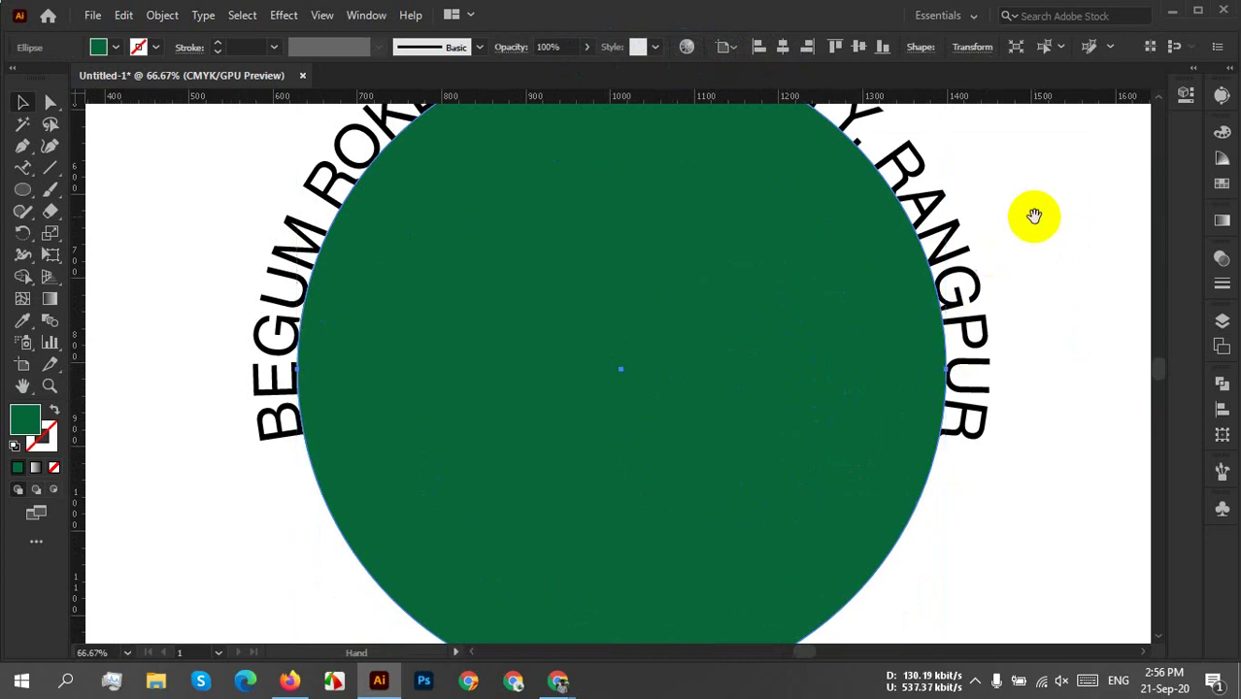
{"action": "left_click_drag", "start_coordinate": [1035, 215], "coordinate": [1026, 352]}
{"action": "left_click", "coordinate": [1063, 285]}
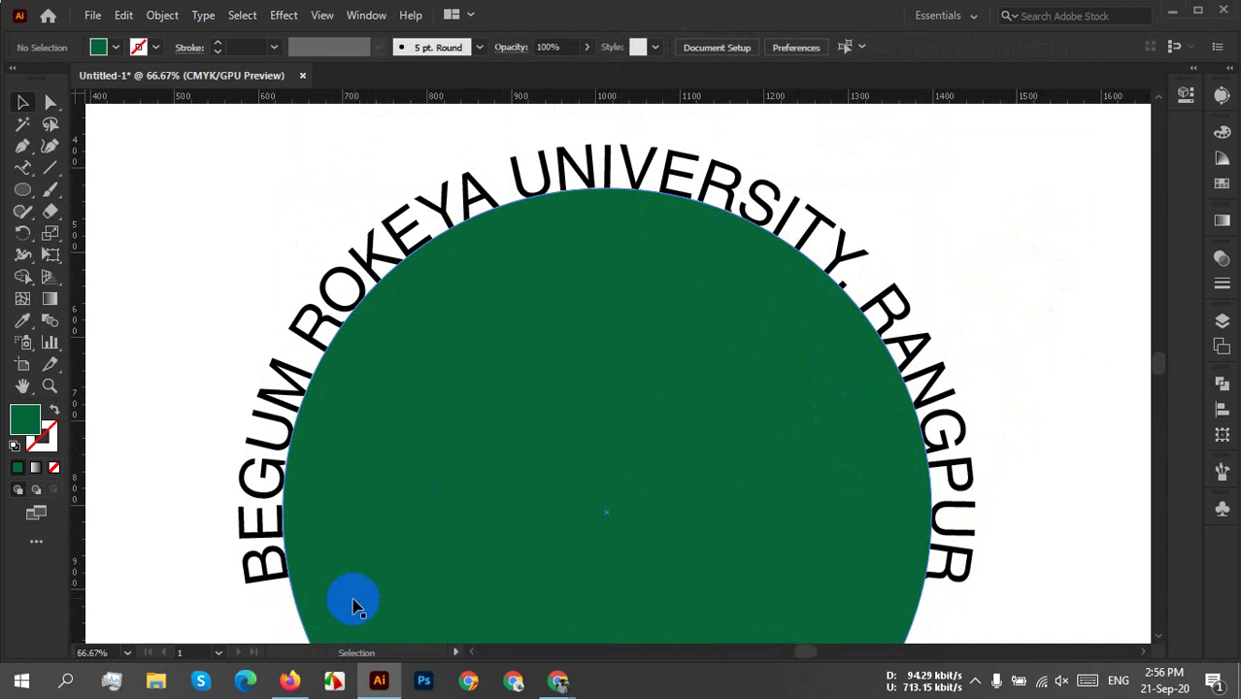
{"action": "scroll", "coordinate": [515, 309], "scroll_direction": "down", "scroll_amount": 2, "text": "alt"}
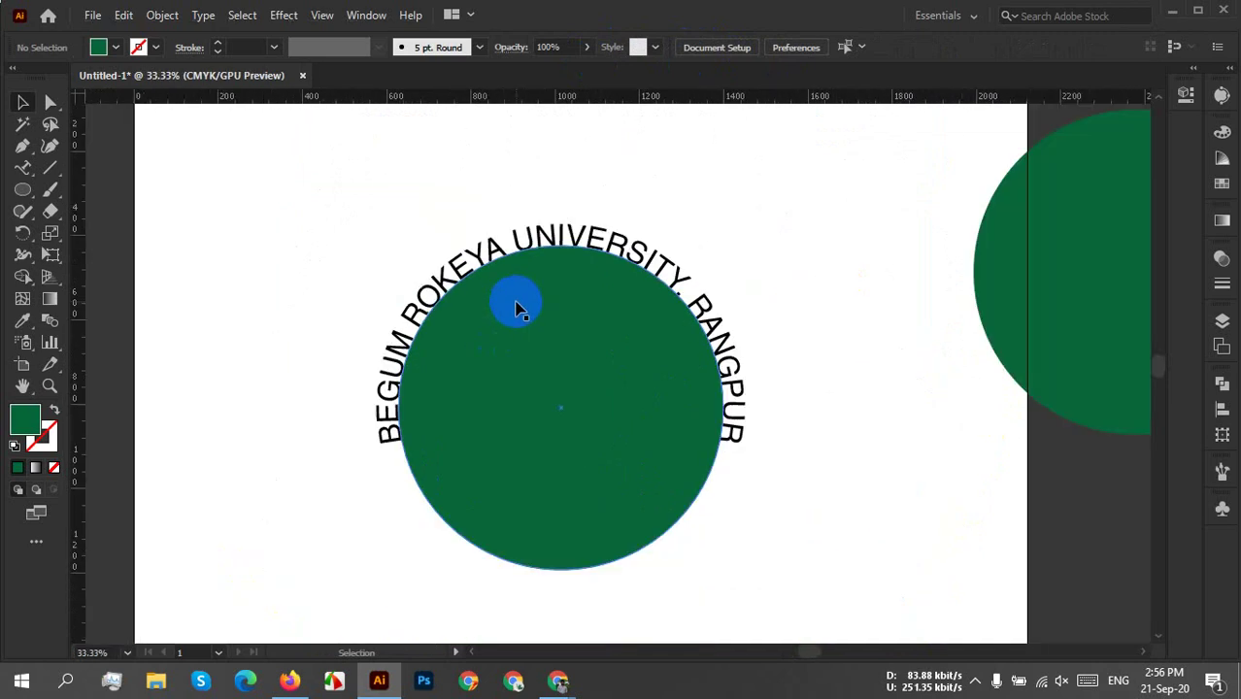
{"action": "scroll", "coordinate": [556, 327], "scroll_direction": "up", "scroll_amount": 1, "text": "alt"}
{"action": "left_click_drag", "start_coordinate": [620, 397], "coordinate": [651, 368]}
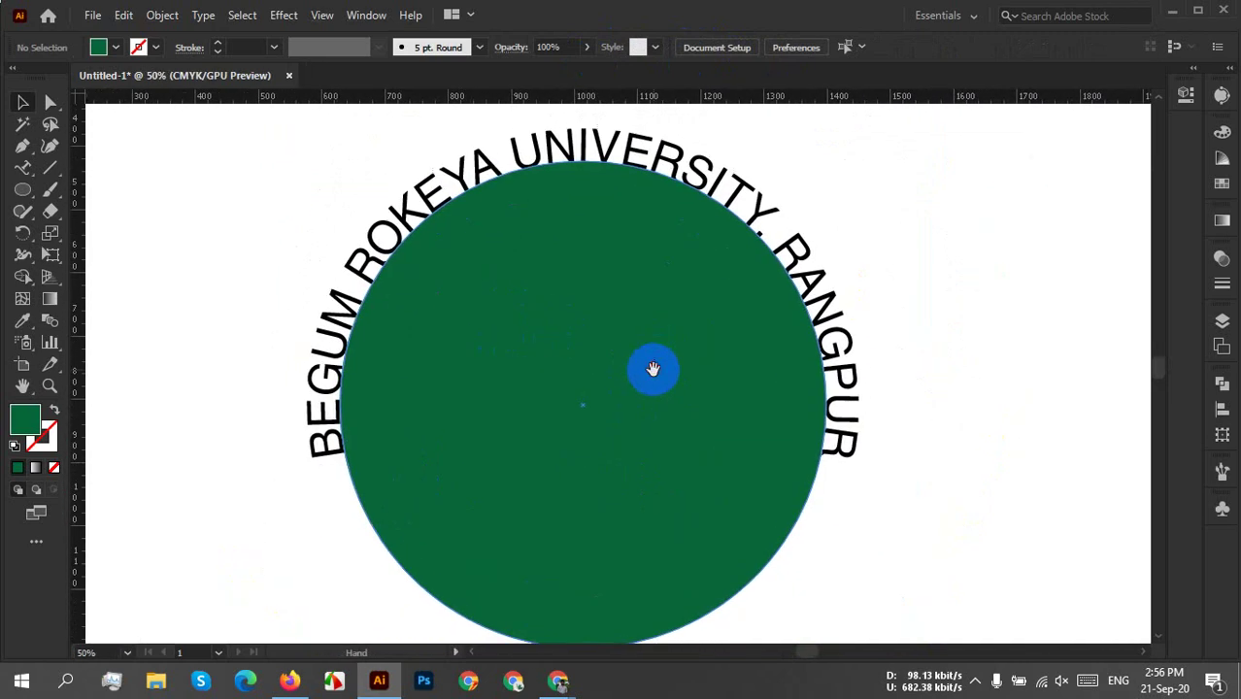
Lower the opacity of the green circle behind the university name to 31%.
{"action": "left_click", "coordinate": [650, 430]}
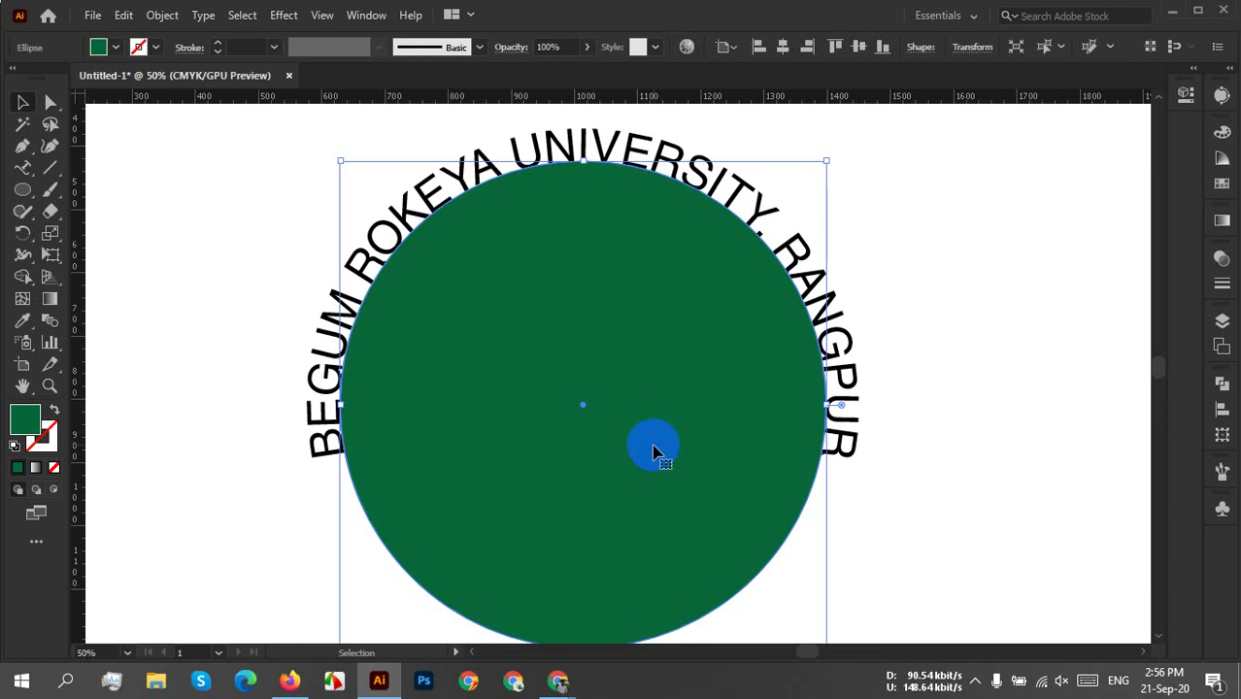
{"action": "left_click", "coordinate": [588, 45]}
{"action": "left_click_drag", "start_coordinate": [587, 69], "coordinate": [537, 70]}
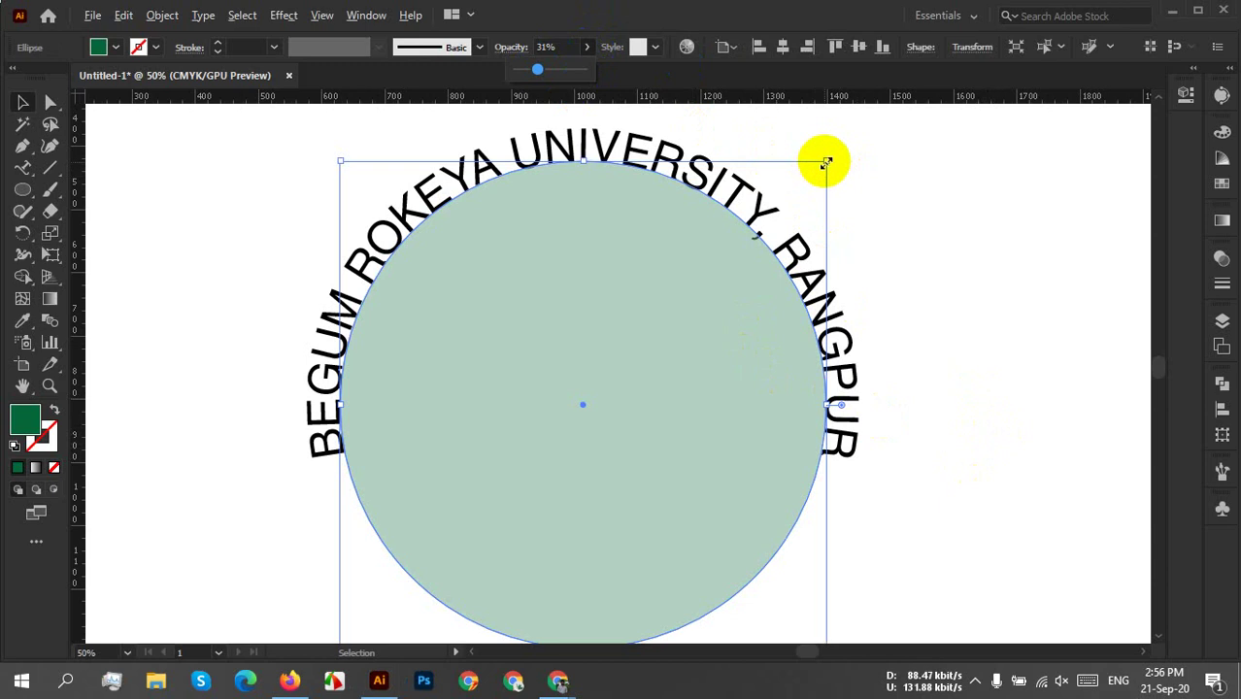
Enlarge the translucent circle about its center until its edge matches the outer edge of the upper text's letters.
{"action": "left_click_drag", "start_coordinate": [826, 163], "coordinate": [861, 118]}
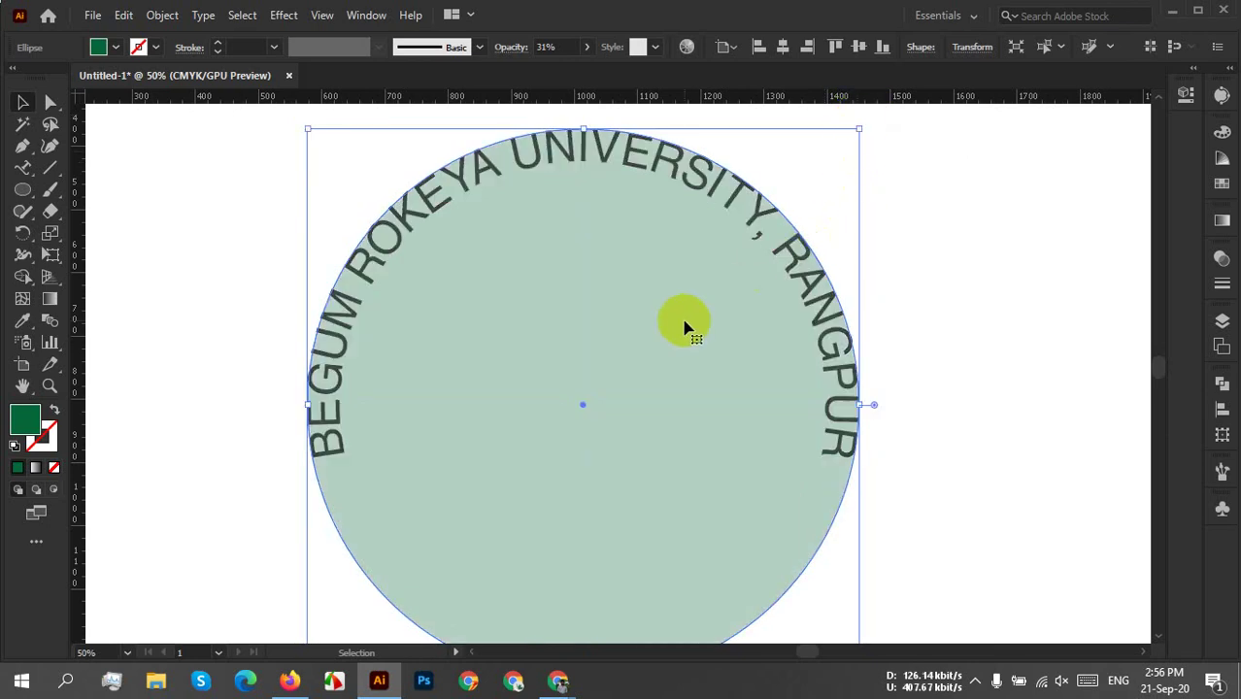
{"action": "scroll", "coordinate": [837, 253], "scroll_direction": "up", "scroll_amount": 4}
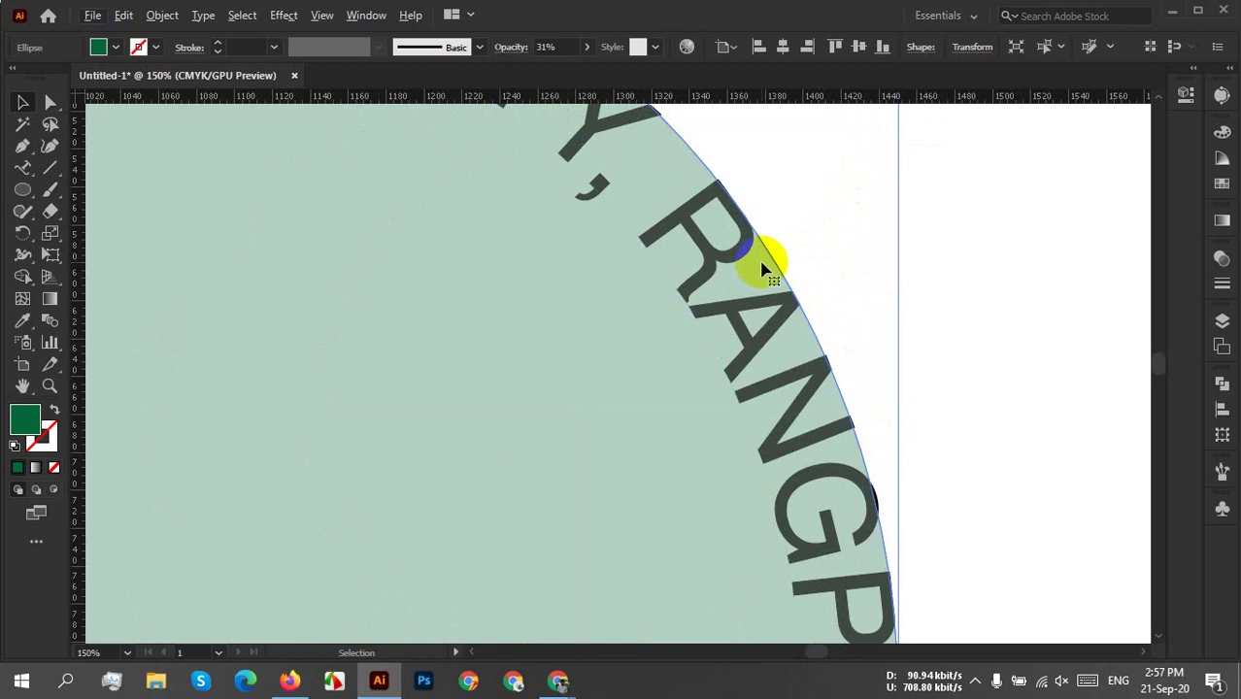
{"action": "scroll", "coordinate": [738, 206], "scroll_direction": "down", "scroll_amount": 4}
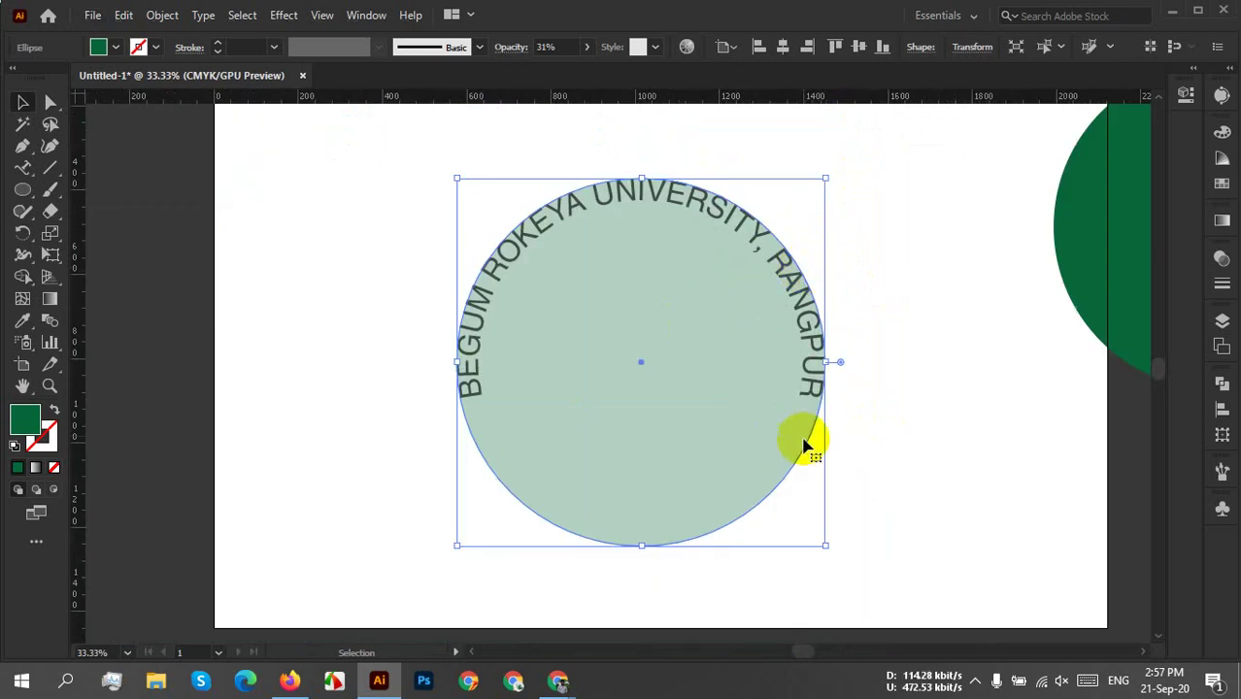
Turn the enlarged circle into a text path starting at its lower left and enter "ESTD.: 2008".
{"action": "left_click", "coordinate": [23, 167]}
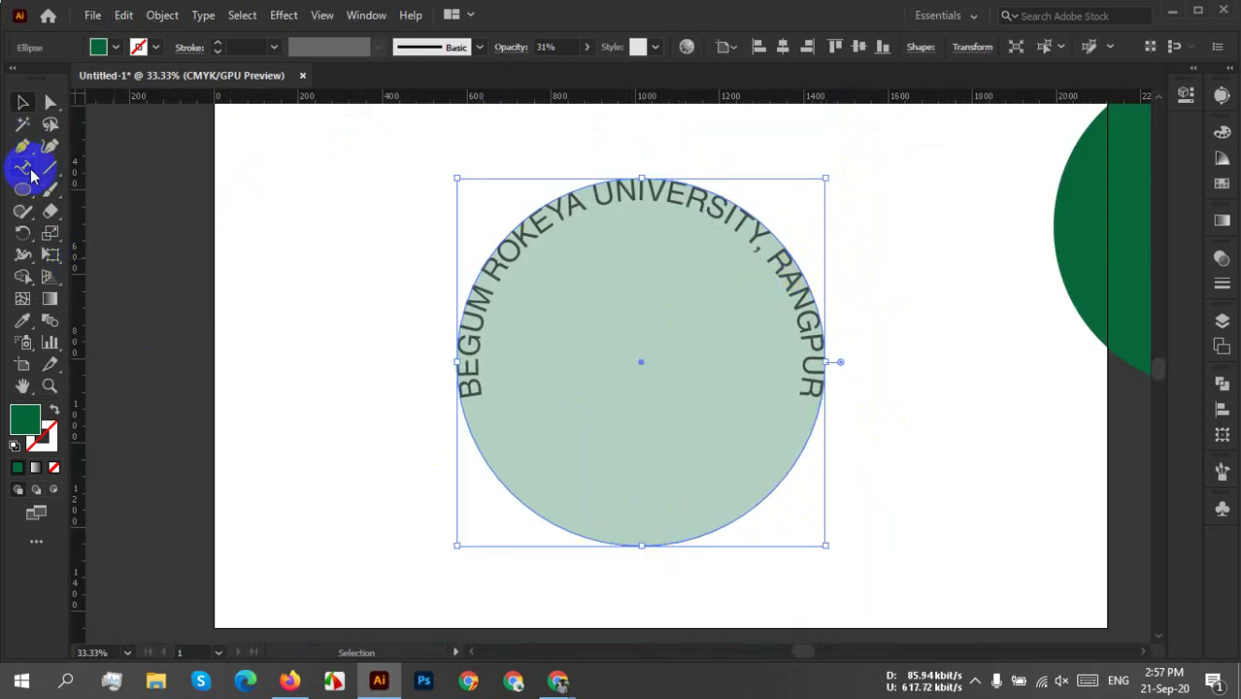
{"action": "left_click", "coordinate": [582, 544]}
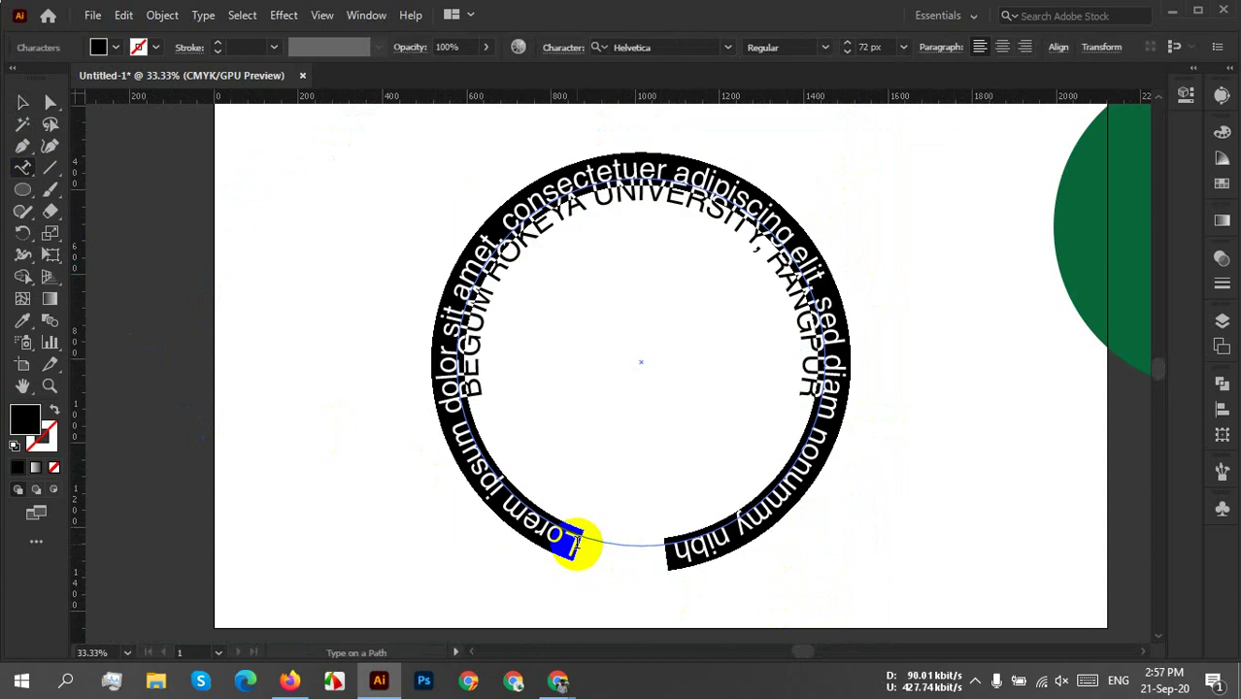
{"action": "type", "text": "ESTD"}
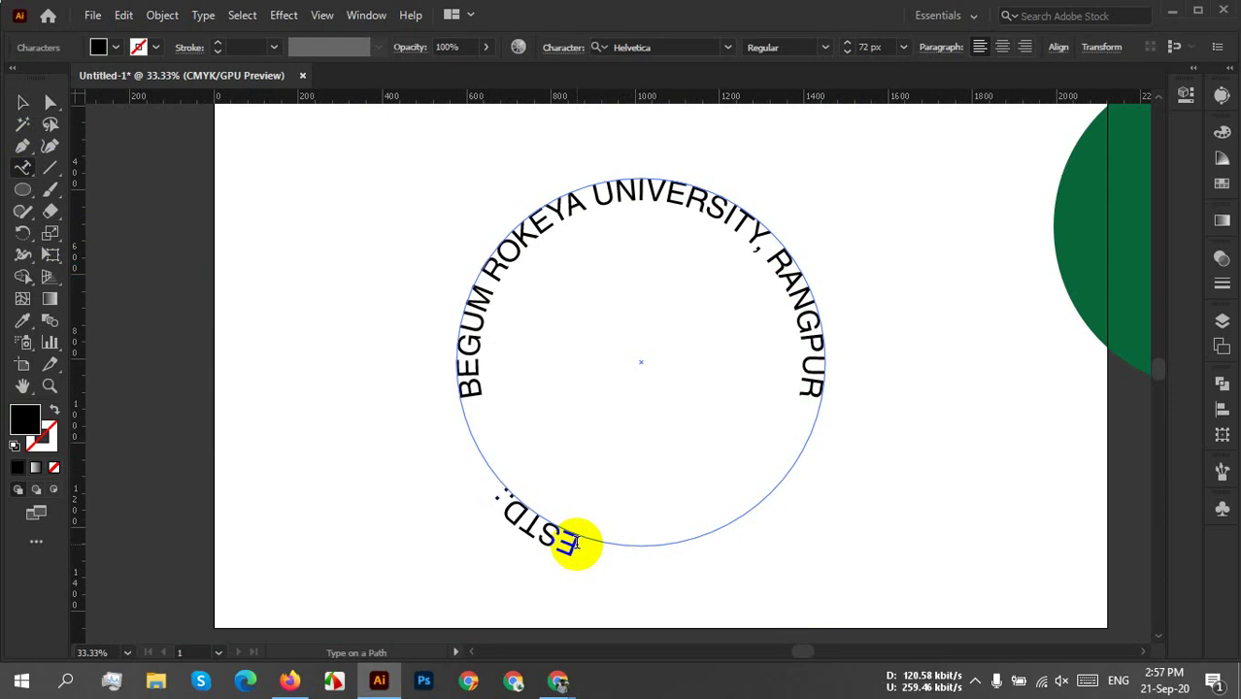
{"action": "type", "text": " : 208"}
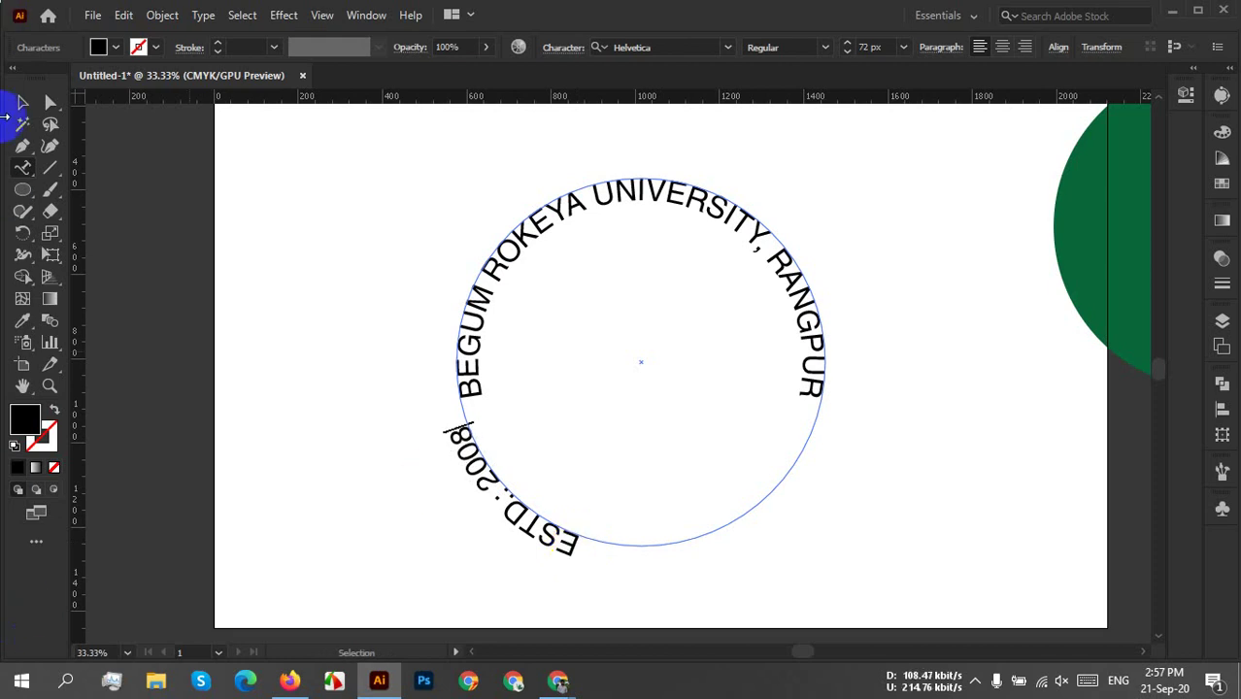
{"action": "left_click", "coordinate": [23, 105]}
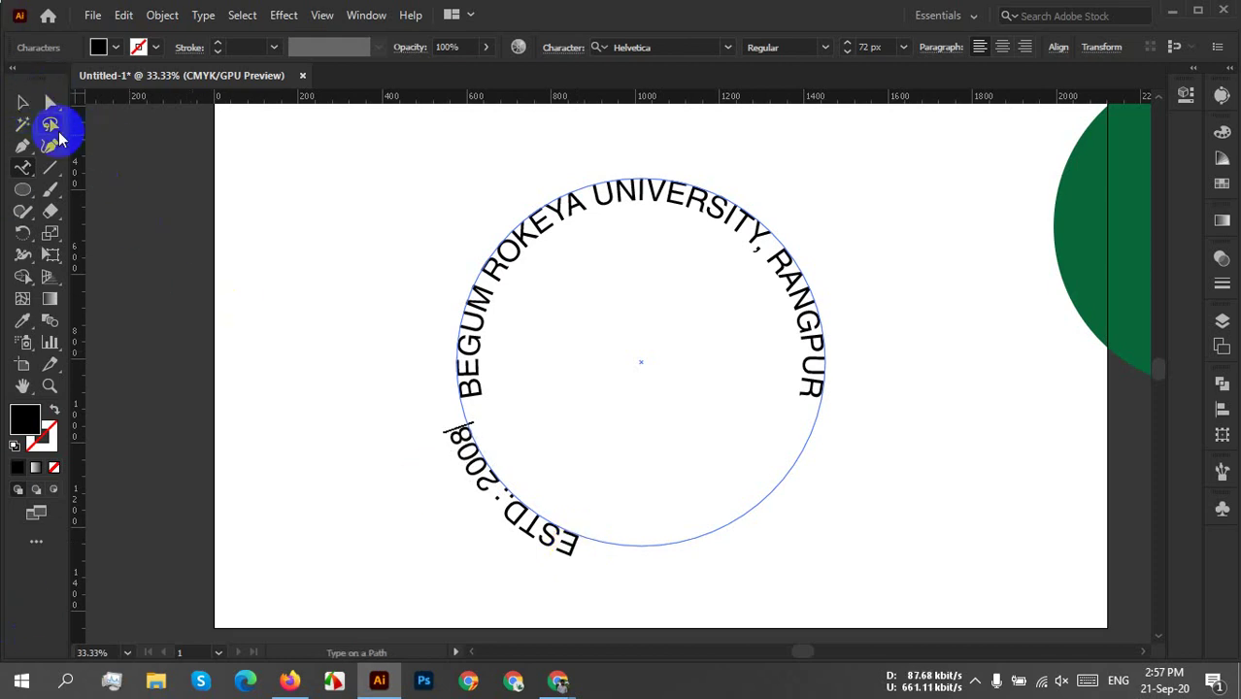
{"action": "left_click", "coordinate": [17, 103]}
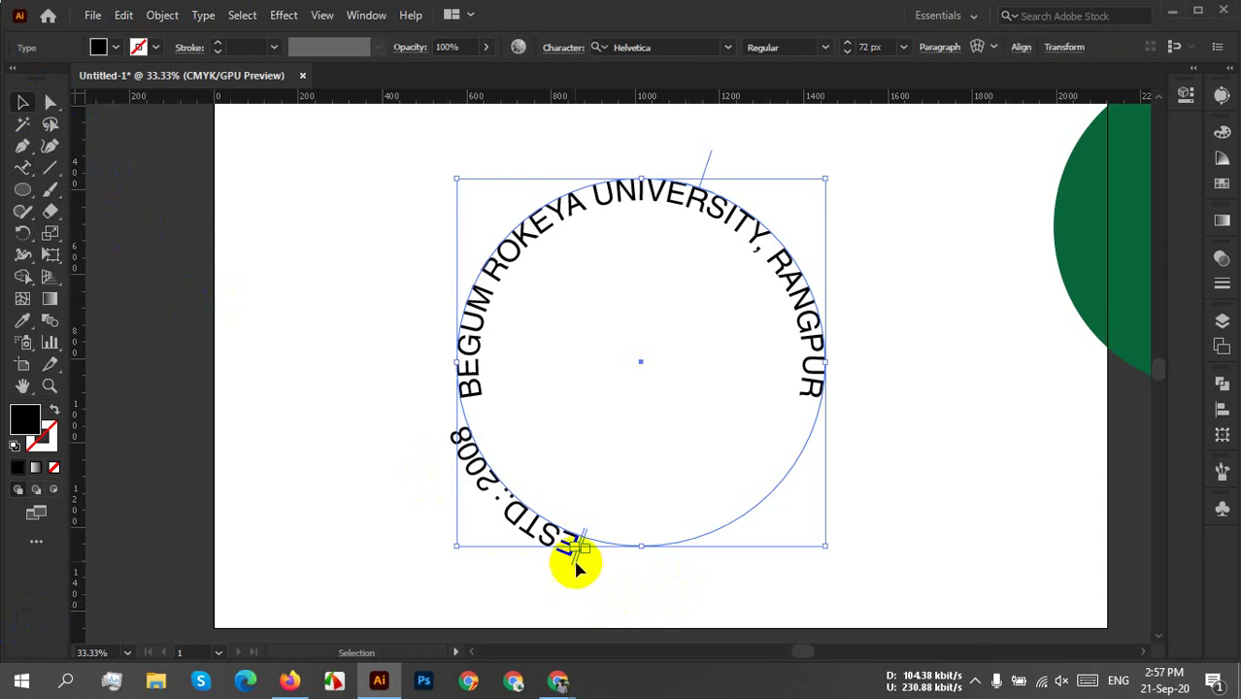
Flip the "ESTD.: 2008" text to the inside of its circle so it reads upright along the lower arc.
{"action": "left_click_drag", "start_coordinate": [578, 571], "coordinate": [662, 580]}
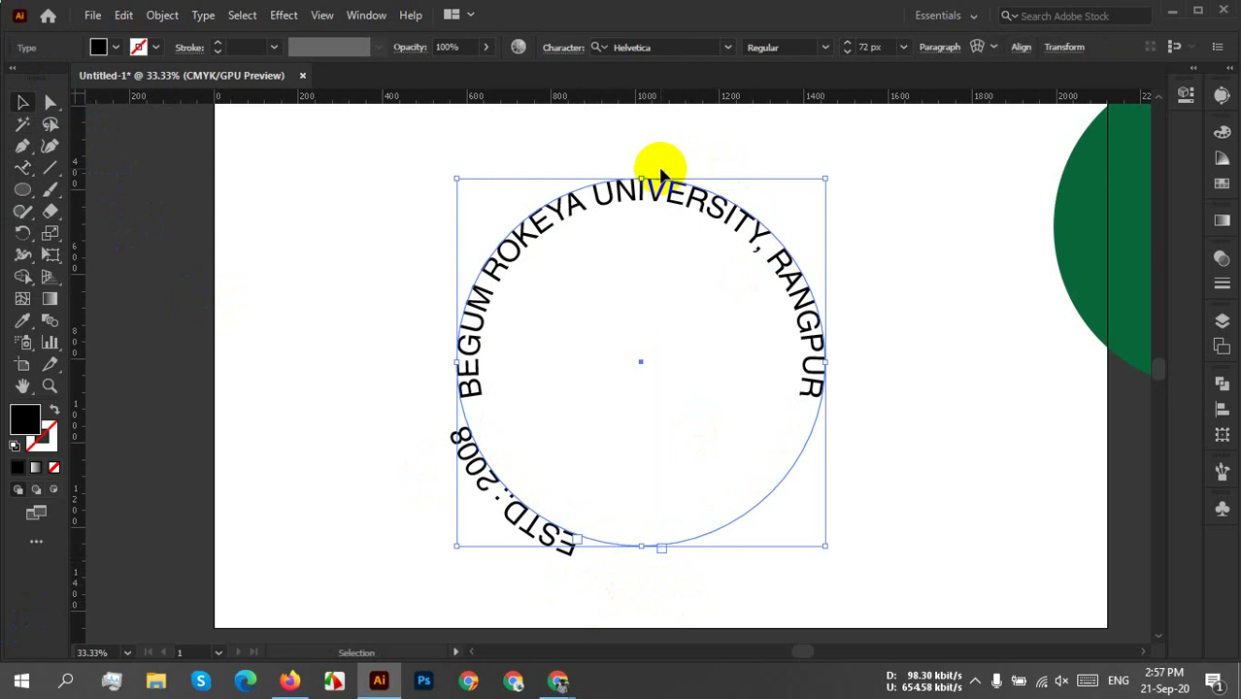
{"action": "mouse_move", "coordinate": [670, 180]}
{"action": "left_mouse_down"}
{"action": "mouse_move", "coordinate": [676, 236]}
{"action": "mouse_move", "coordinate": [671, 182]}
{"action": "left_mouse_up"}
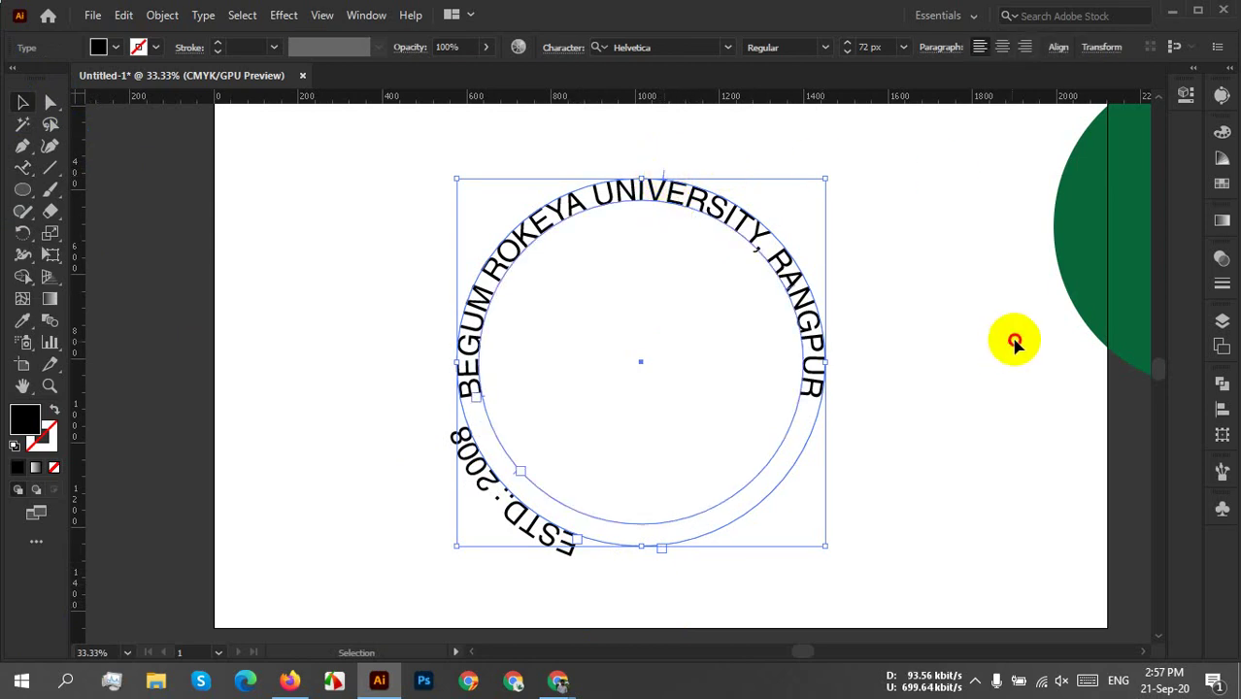
{"action": "left_click", "coordinate": [1014, 415]}
{"action": "left_click", "coordinate": [527, 527]}
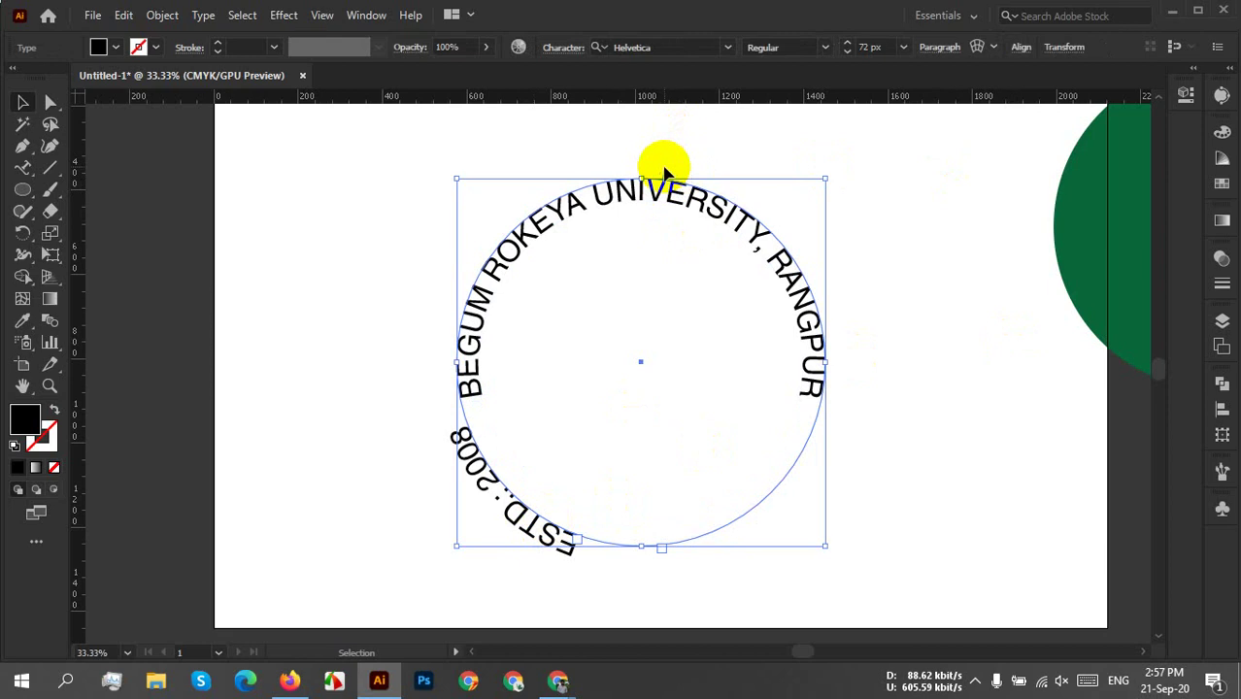
{"action": "left_click_drag", "start_coordinate": [663, 173], "coordinate": [640, 518]}
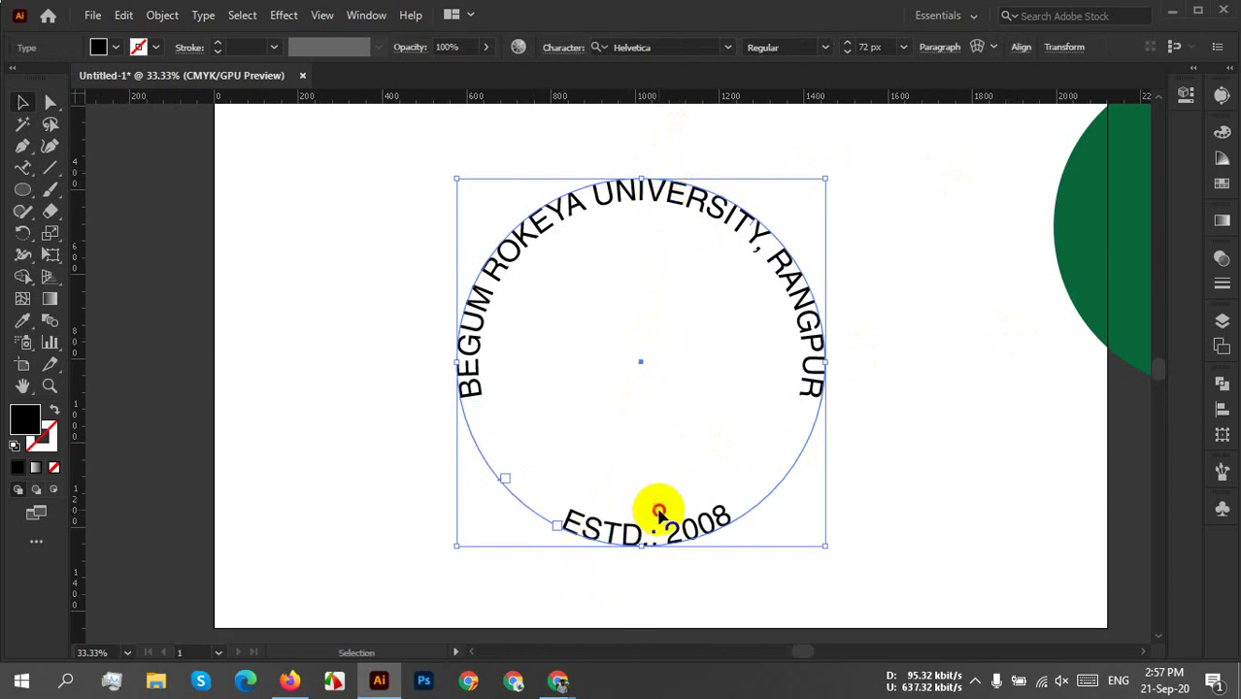
{"action": "left_click", "coordinate": [654, 509]}
{"action": "left_click", "coordinate": [602, 547]}
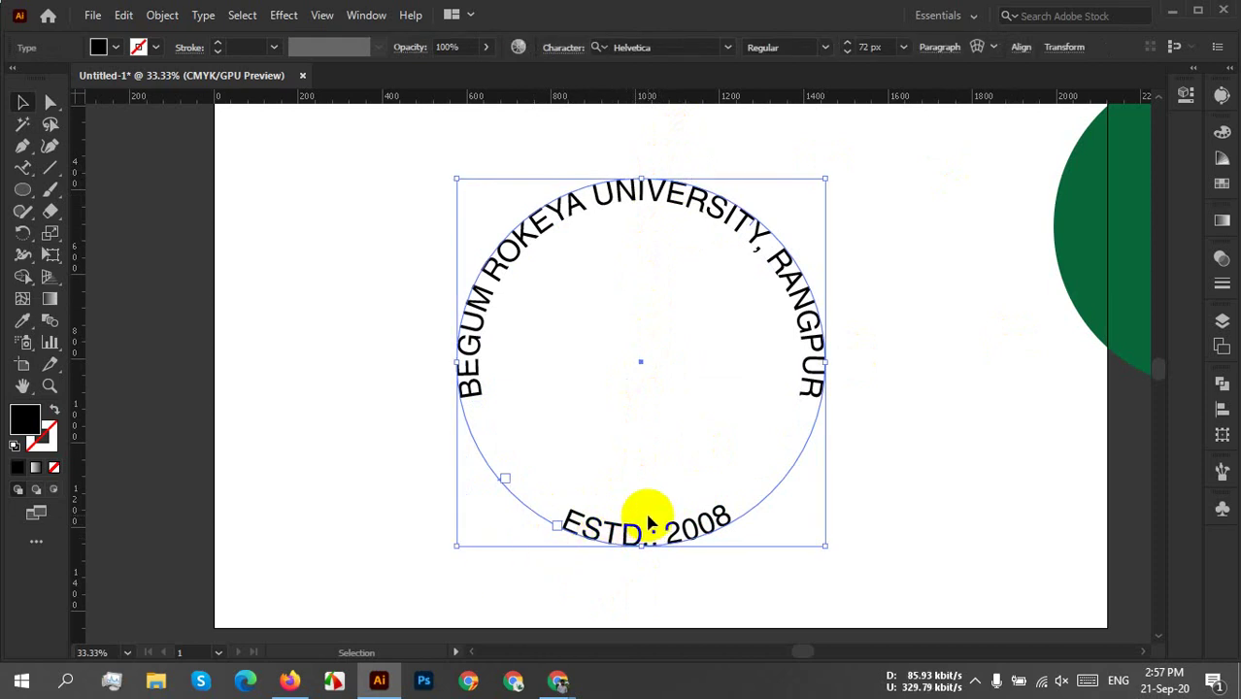
Slide the "ESTD.: 2008" text slightly along its circle path to center it at the lower arc beneath the university name.
{"action": "scroll", "coordinate": [703, 571], "scroll_direction": "up", "scroll_amount": 2}
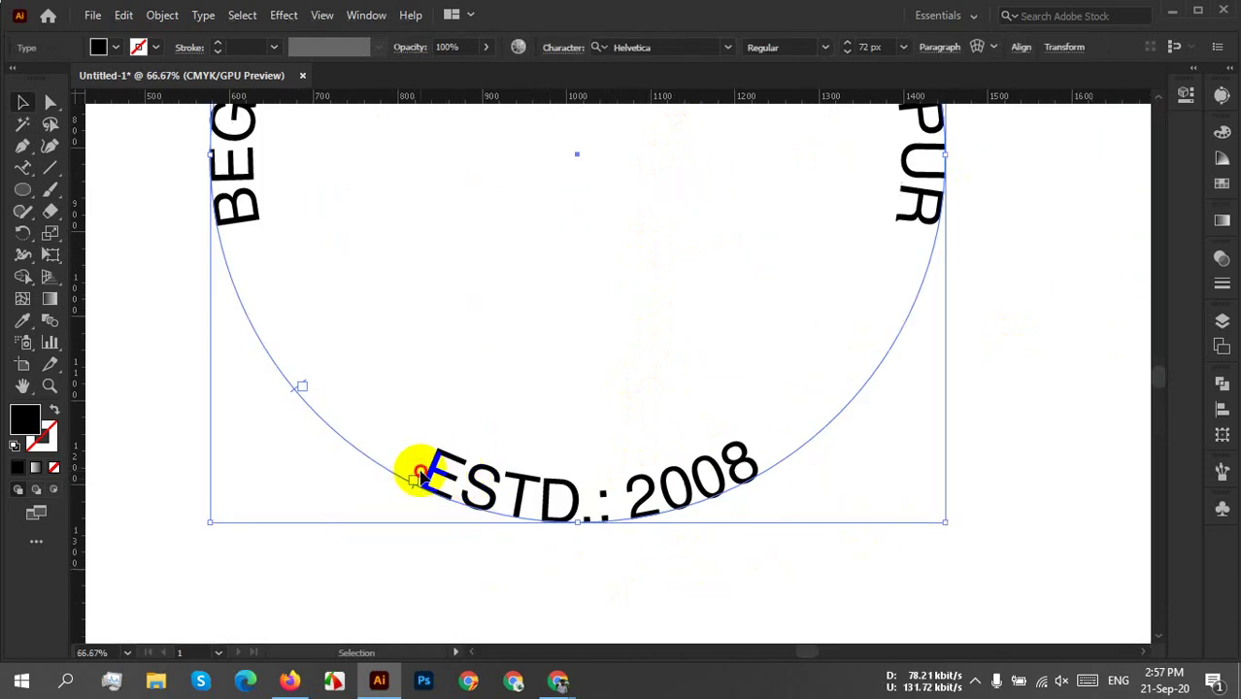
{"action": "left_click_drag", "start_coordinate": [416, 475], "coordinate": [410, 483]}
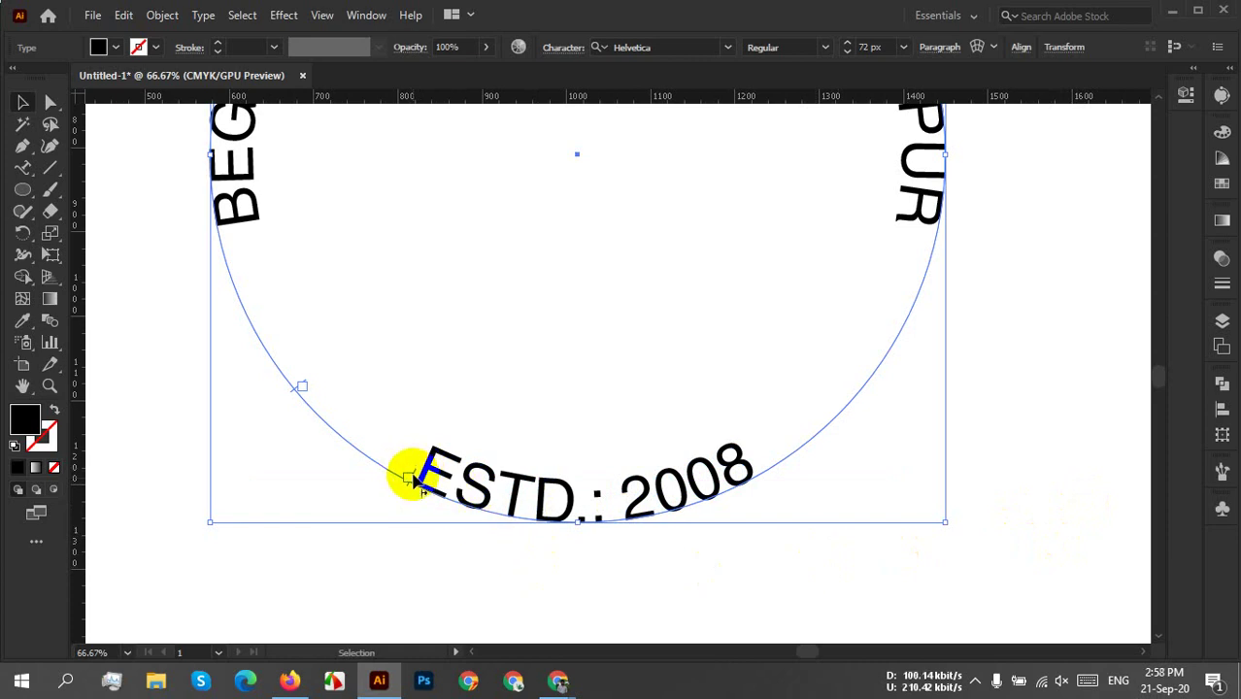
{"action": "left_click_drag", "start_coordinate": [411, 477], "coordinate": [424, 493]}
{"action": "left_click", "coordinate": [424, 492]}
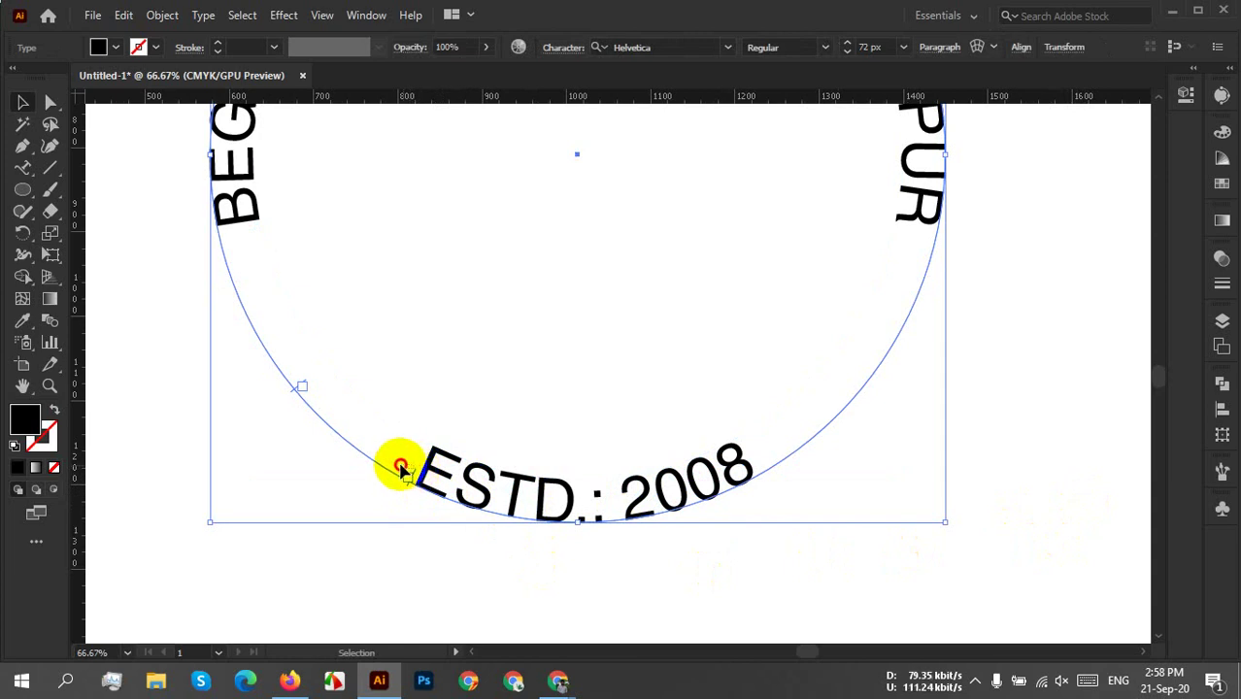
{"action": "left_click_drag", "start_coordinate": [402, 466], "coordinate": [490, 512]}
{"action": "scroll", "coordinate": [490, 512], "scroll_direction": "up", "scroll_amount": 2}
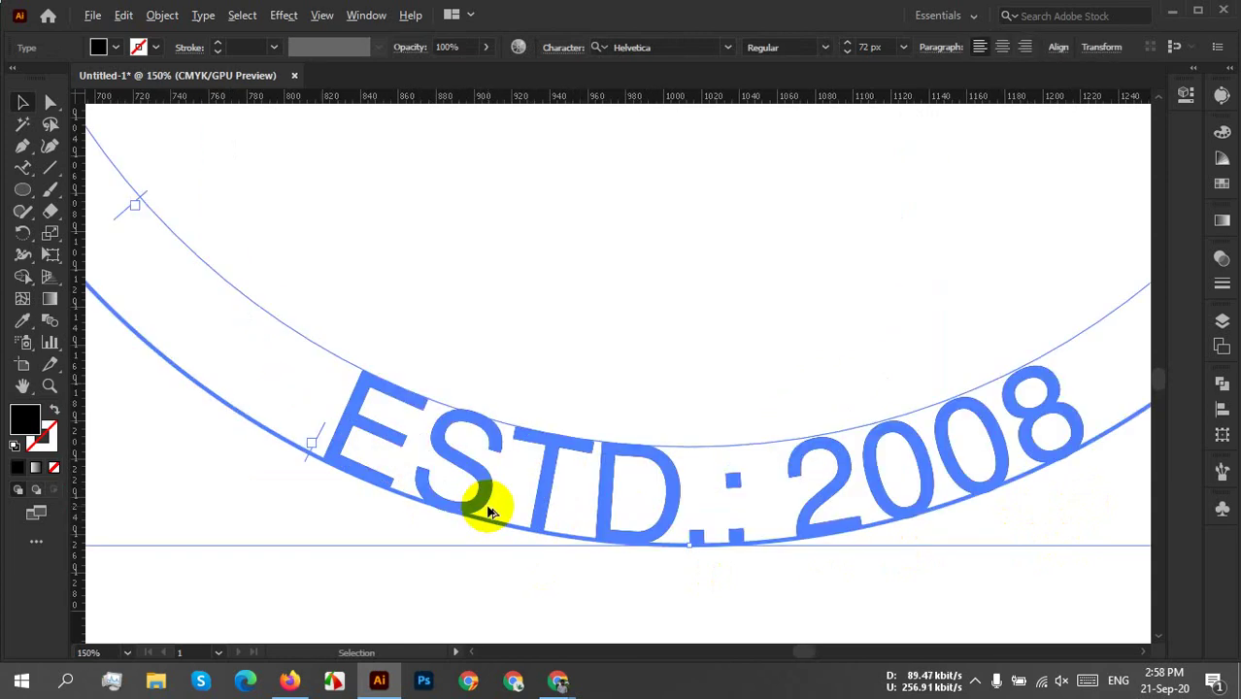
{"action": "left_click", "coordinate": [368, 560]}
{"action": "left_click", "coordinate": [388, 471]}
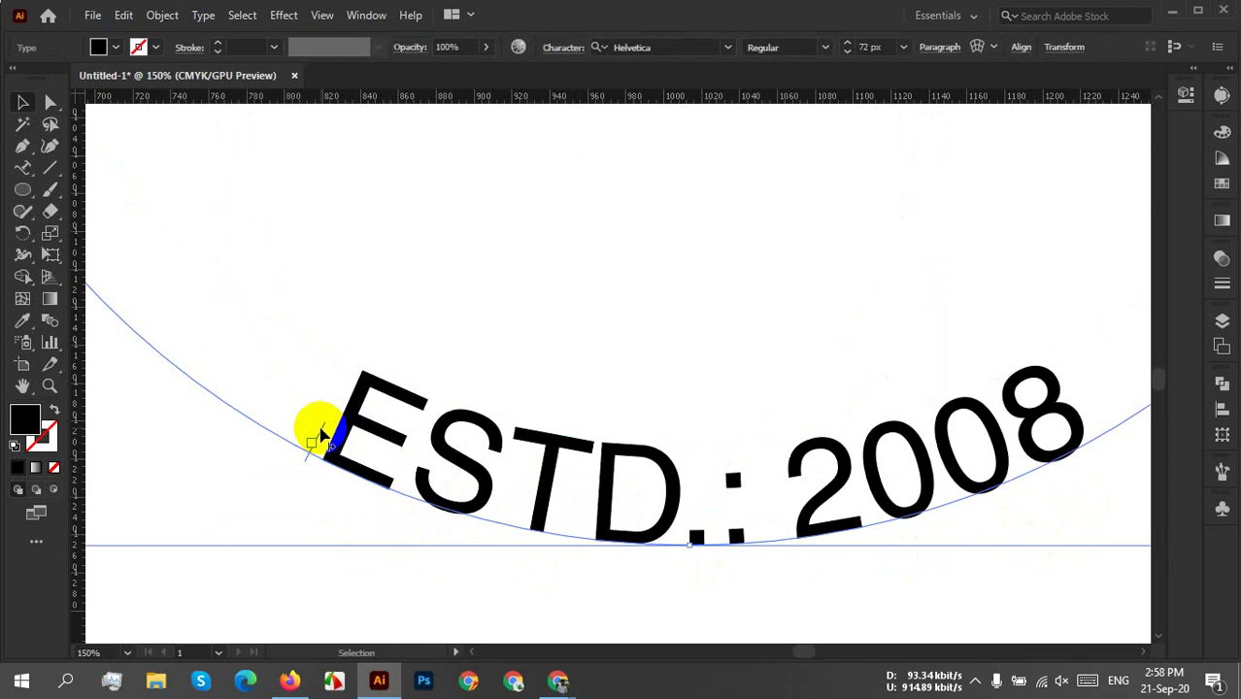
{"action": "left_click_drag", "start_coordinate": [313, 424], "coordinate": [287, 418]}
{"action": "scroll", "coordinate": [693, 430], "scroll_direction": "down", "scroll_amount": 3}
{"action": "left_click", "coordinate": [1003, 424]}
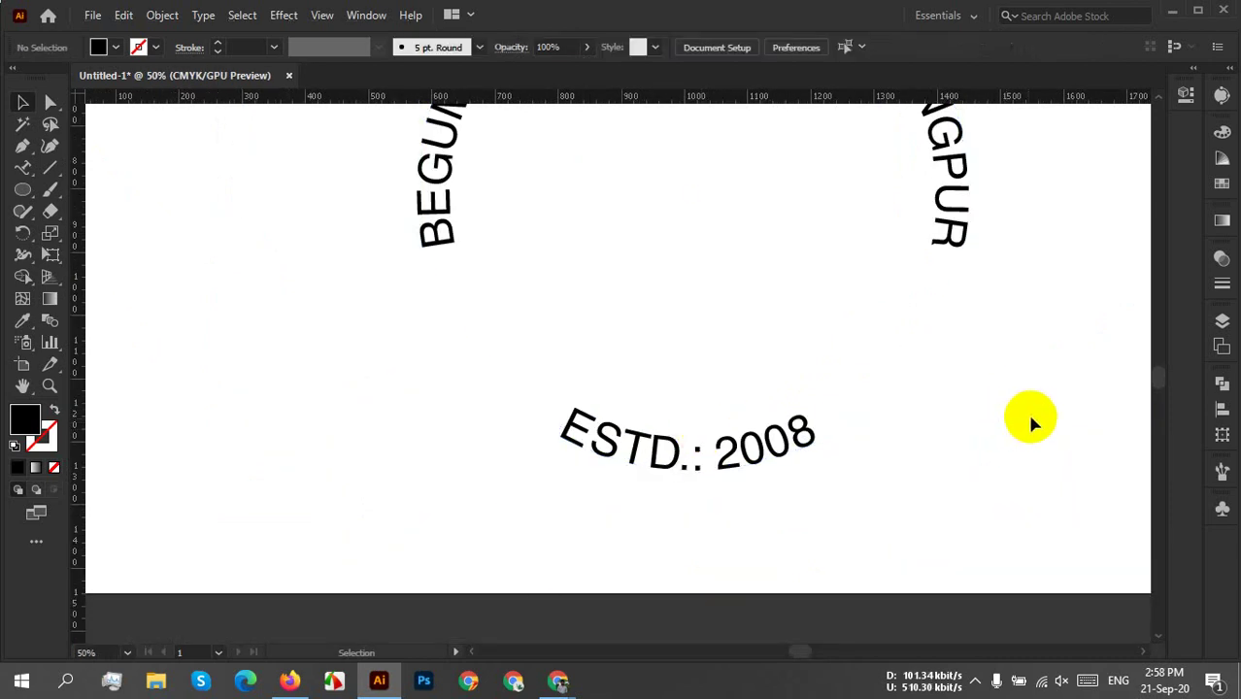
{"action": "scroll", "coordinate": [1026, 411], "scroll_direction": "down", "scroll_amount": 2}
{"action": "left_click_drag", "start_coordinate": [1053, 411], "coordinate": [981, 415]}
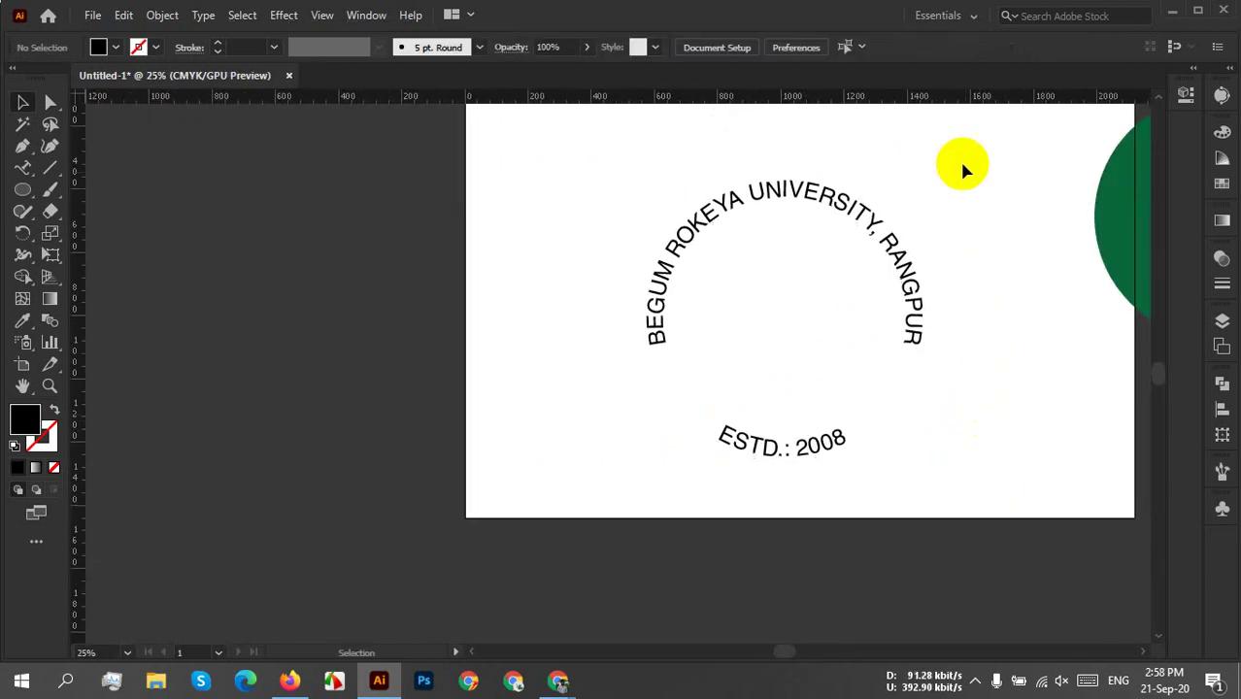
Examine how the upper and lower texts share the same font size and fit between the two concentric circles.
{"action": "left_click", "coordinate": [668, 369]}
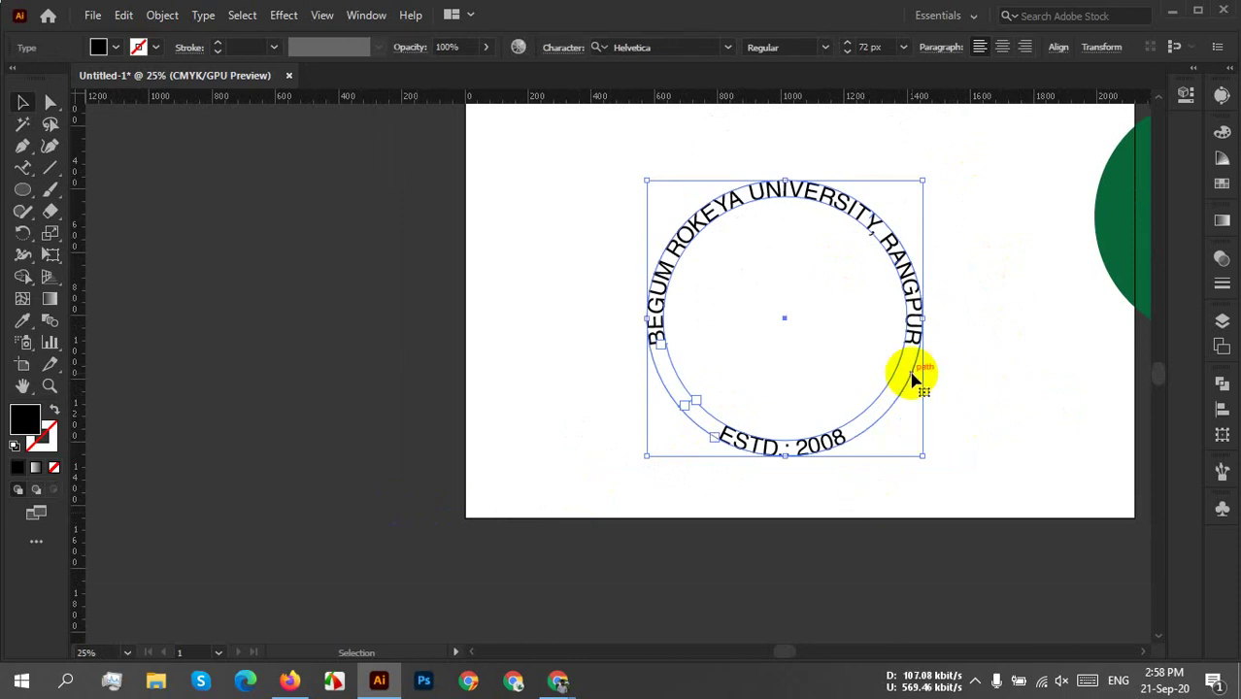
{"action": "left_click", "coordinate": [975, 406]}
{"action": "left_click", "coordinate": [818, 442]}
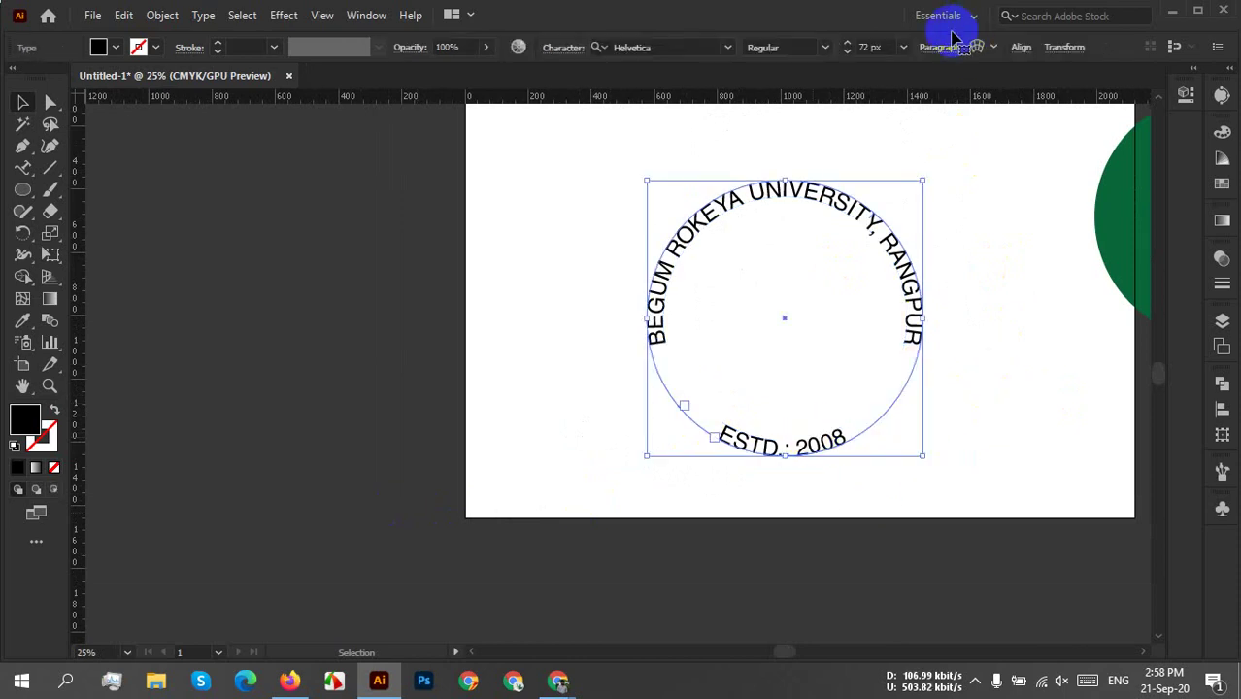
{"action": "left_click", "coordinate": [1022, 278]}
{"action": "left_click", "coordinate": [891, 255]}
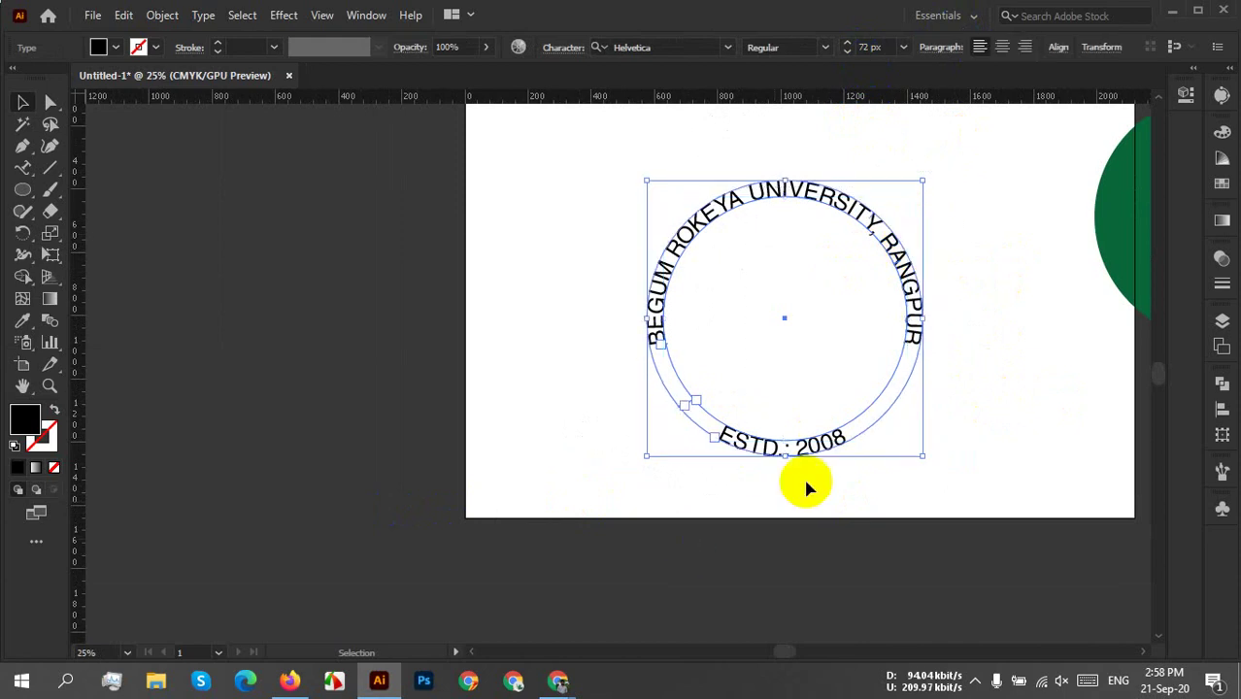
{"action": "scroll", "coordinate": [835, 447], "scroll_direction": "up", "scroll_amount": 7}
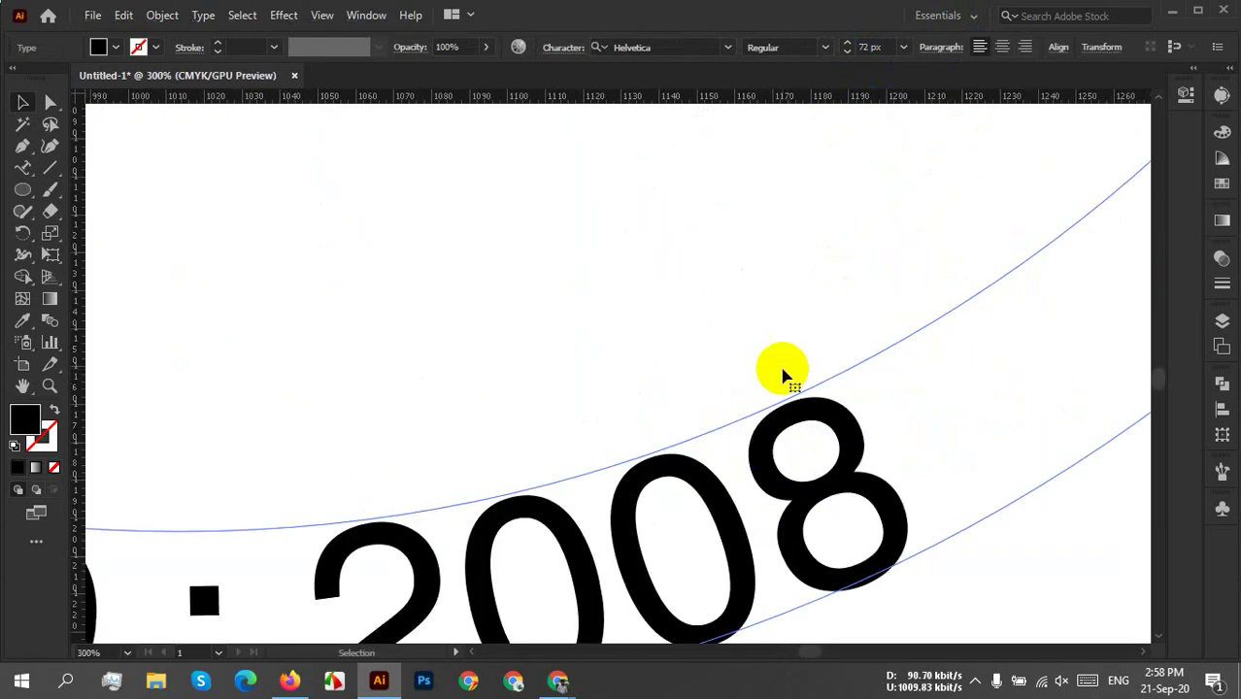
{"action": "scroll", "coordinate": [825, 436], "scroll_direction": "down", "scroll_amount": 4}
{"action": "scroll", "coordinate": [699, 379], "scroll_direction": "up", "scroll_amount": 1}
{"action": "scroll", "coordinate": [686, 358], "scroll_direction": "up", "scroll_amount": 5}
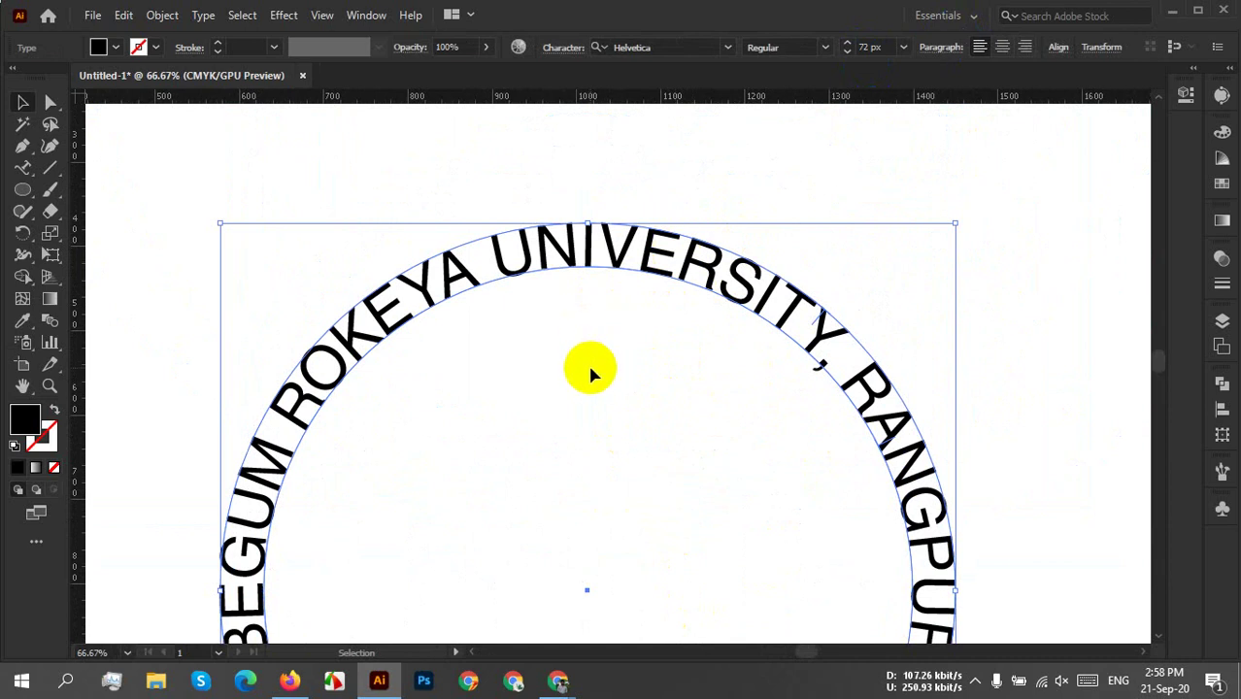
{"action": "scroll", "coordinate": [589, 365], "scroll_direction": "down", "scroll_amount": 3}
{"action": "scroll", "coordinate": [781, 560], "scroll_direction": "down", "scroll_amount": 2}
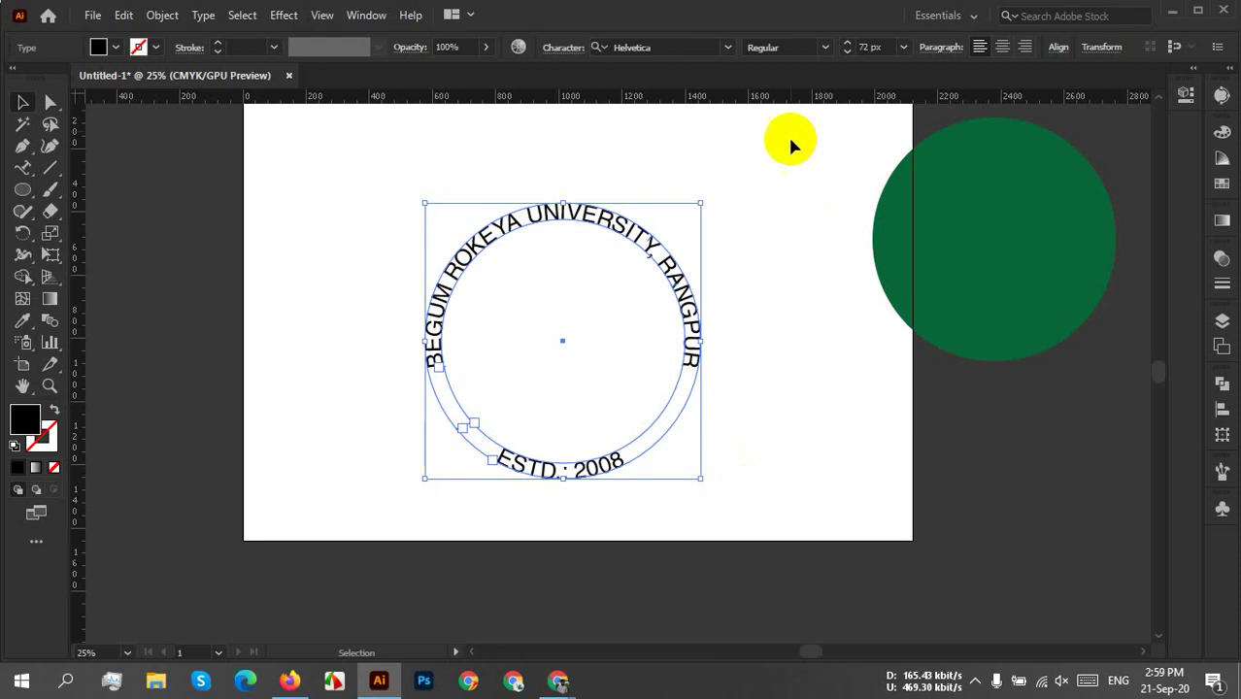
Move the university name text and the "ESTD.: 2008" text apart so that their circles are no longer concentric.
{"action": "left_click", "coordinate": [799, 360]}
{"action": "left_click", "coordinate": [595, 485]}
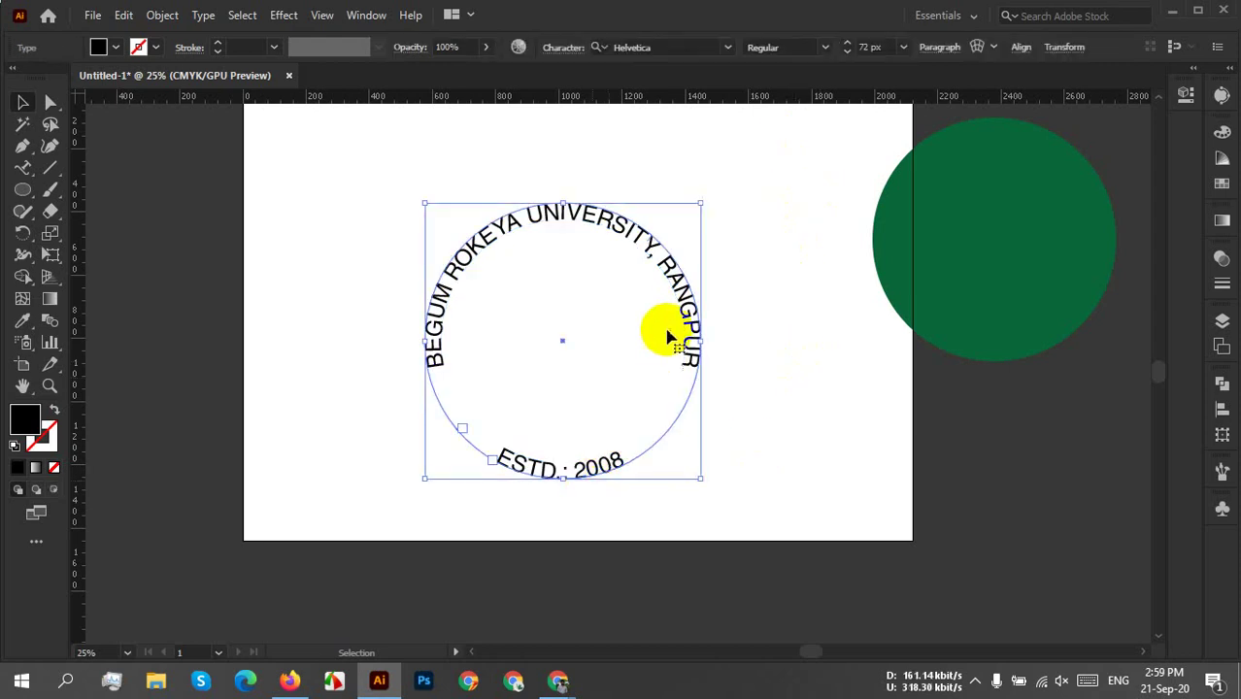
{"action": "scroll", "coordinate": [684, 272], "scroll_direction": "up", "scroll_amount": 2}
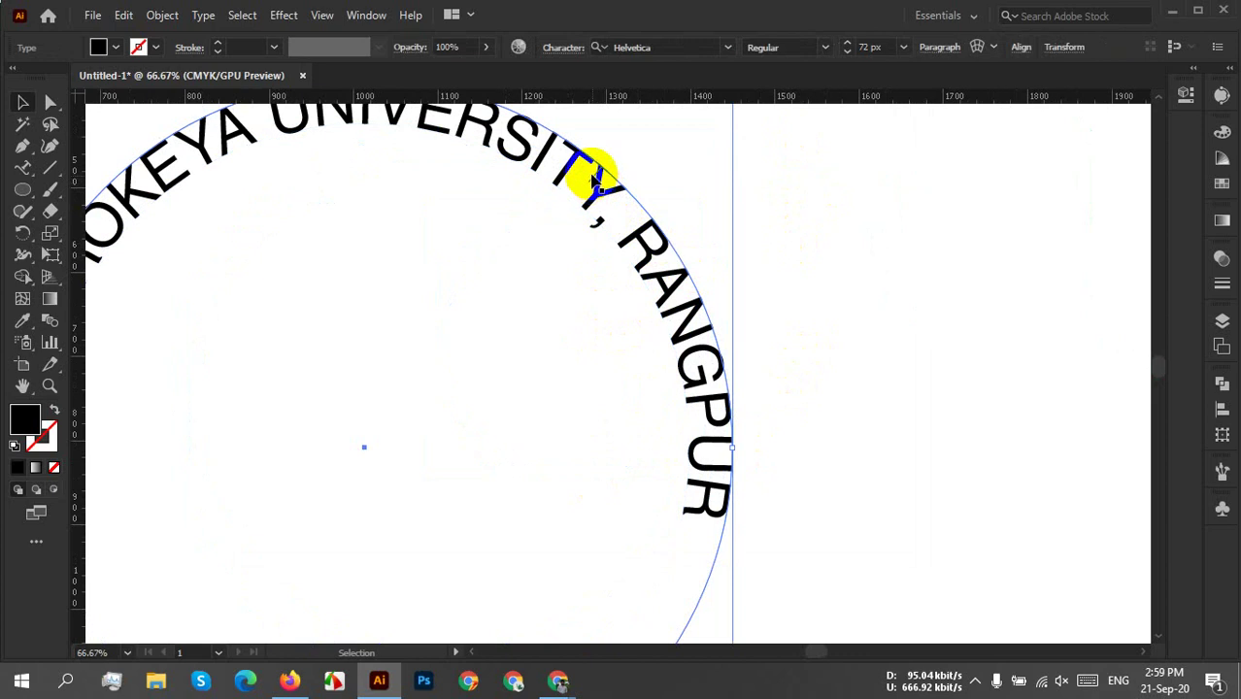
{"action": "left_click_drag", "start_coordinate": [583, 185], "coordinate": [563, 223]}
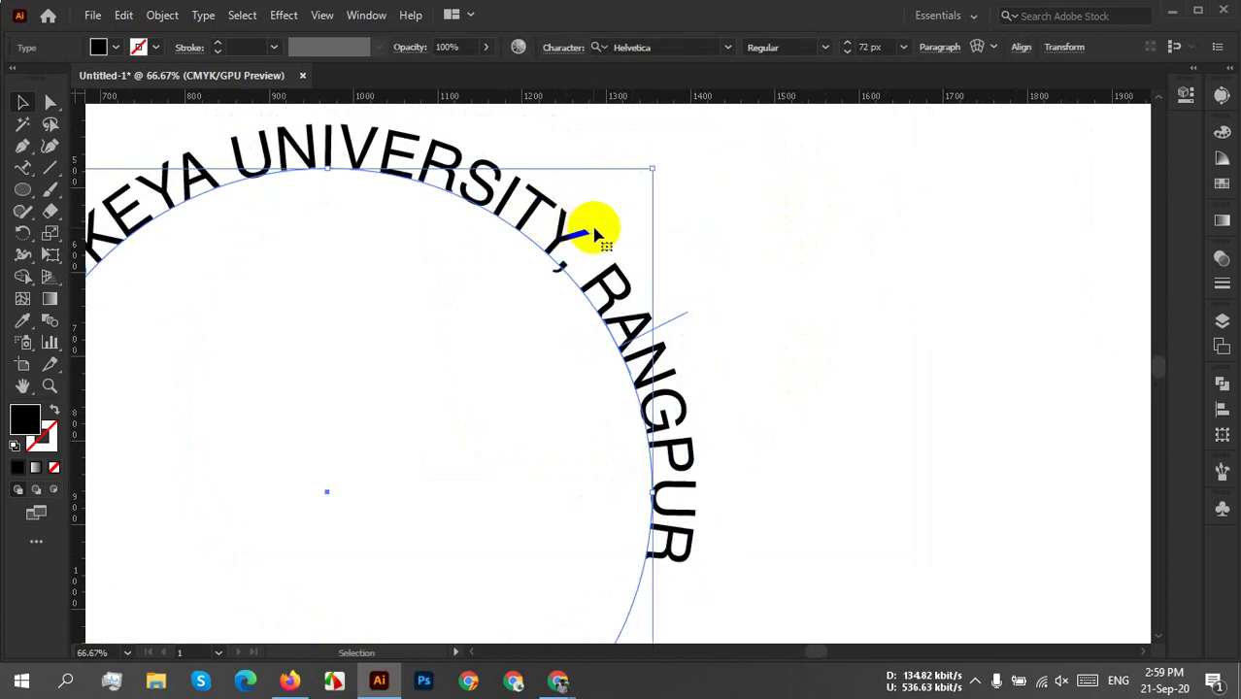
{"action": "scroll", "coordinate": [820, 367], "scroll_direction": "down", "scroll_amount": 2}
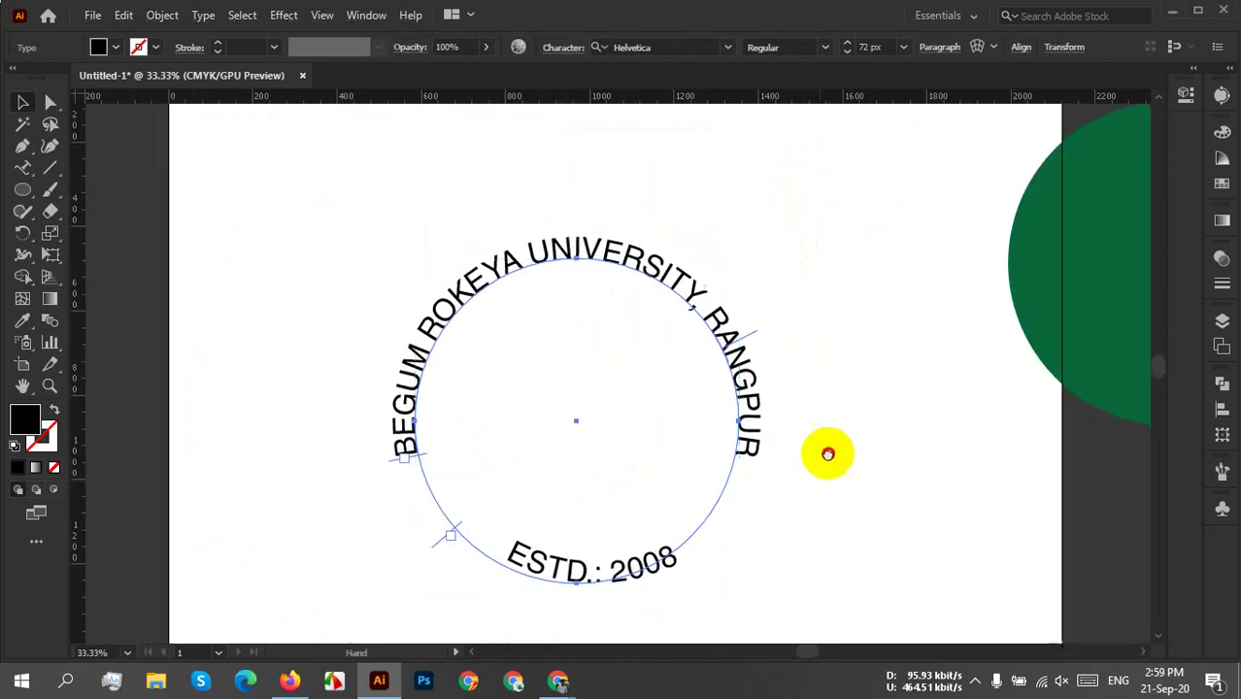
{"action": "scroll", "coordinate": [825, 452], "scroll_direction": "down", "scroll_amount": 3}
{"action": "left_click_drag", "start_coordinate": [659, 435], "coordinate": [694, 498]}
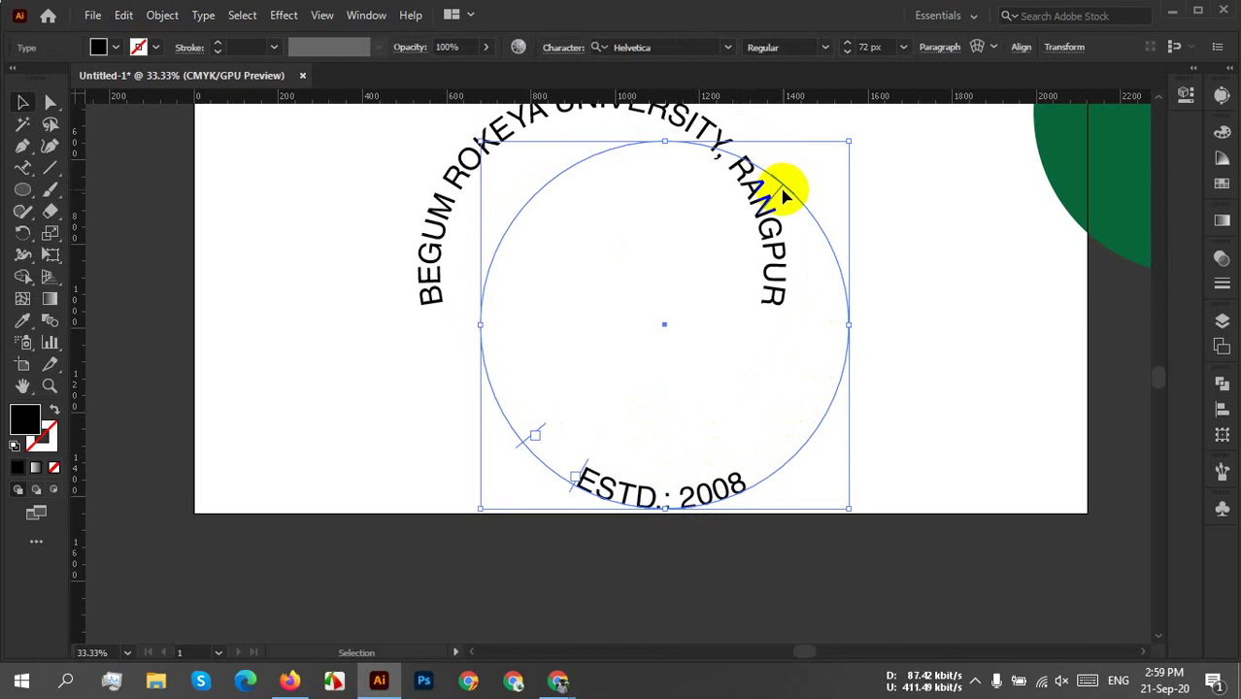
Flip the "ESTD.: 2008" text to the outside of its circle and back to the inside.
{"action": "left_click_drag", "start_coordinate": [781, 190], "coordinate": [814, 192]}
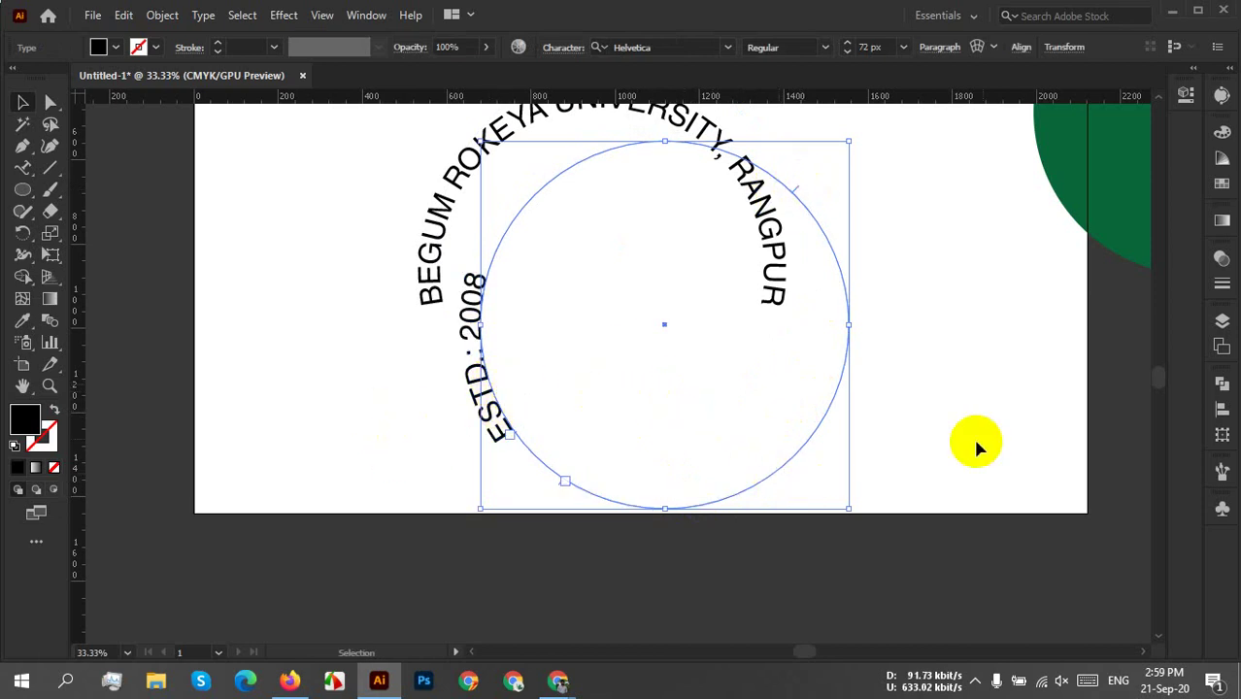
{"action": "scroll", "coordinate": [972, 435], "scroll_direction": "down", "scroll_amount": 1}
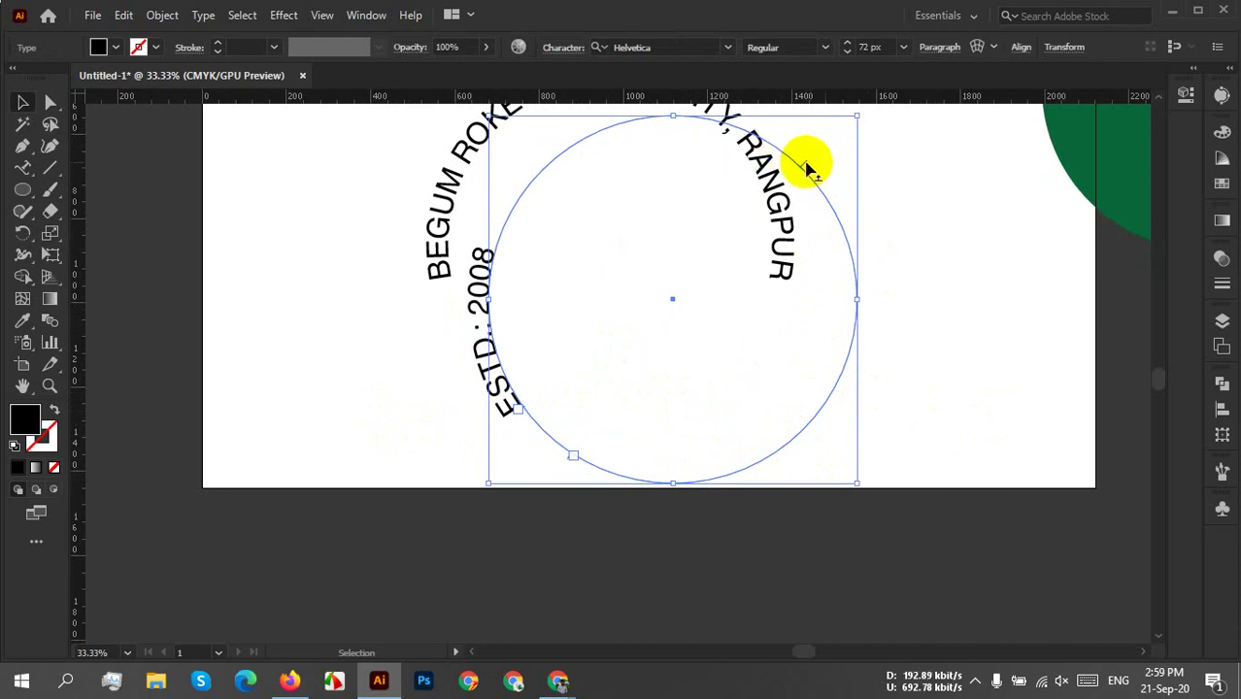
{"action": "left_click_drag", "start_coordinate": [806, 167], "coordinate": [792, 186]}
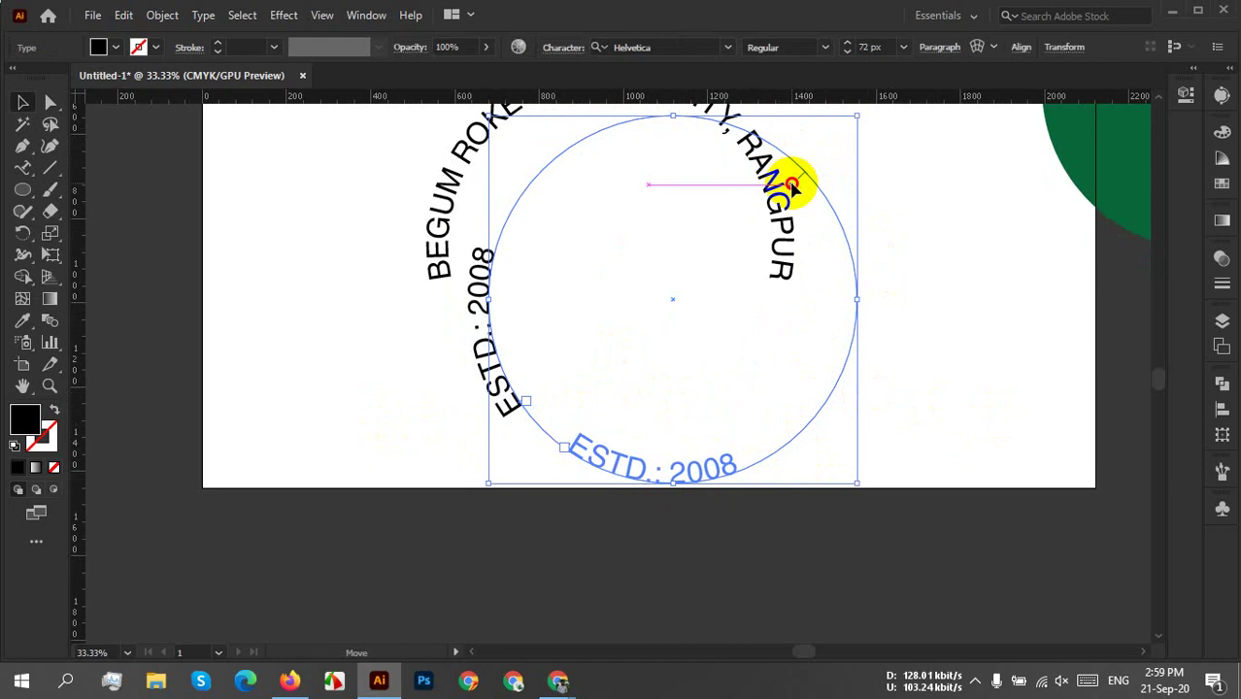
{"action": "left_click_drag", "start_coordinate": [792, 186], "coordinate": [576, 410]}
Align the centers of both text circles horizontally and vertically so that they are concentric.
{"action": "left_click_drag", "start_coordinate": [893, 411], "coordinate": [710, 215]}
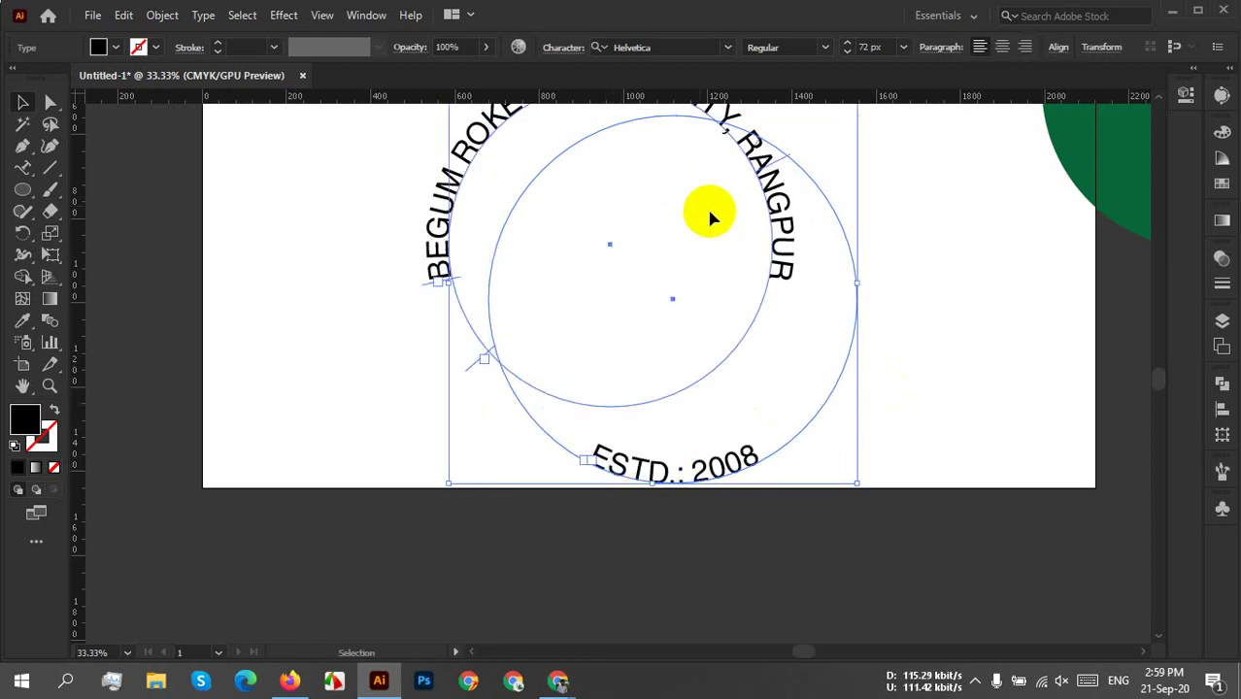
{"action": "left_click", "coordinate": [1056, 46]}
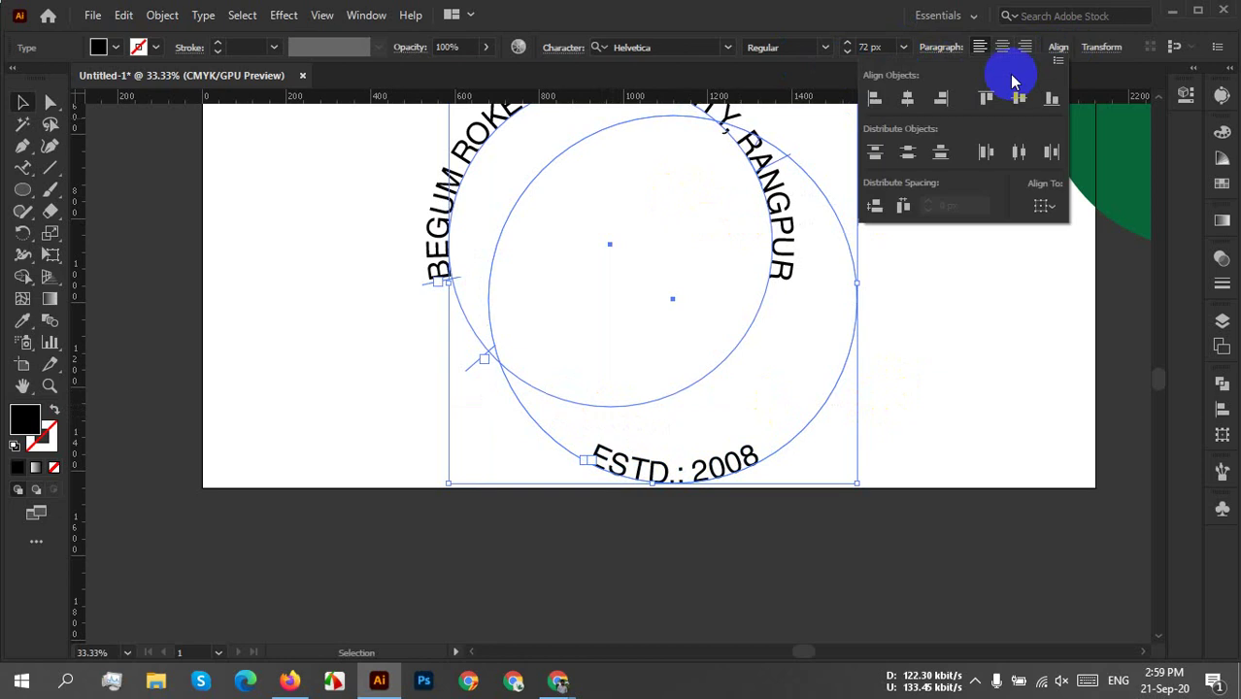
{"action": "left_click", "coordinate": [907, 97]}
{"action": "left_click", "coordinate": [1019, 97]}
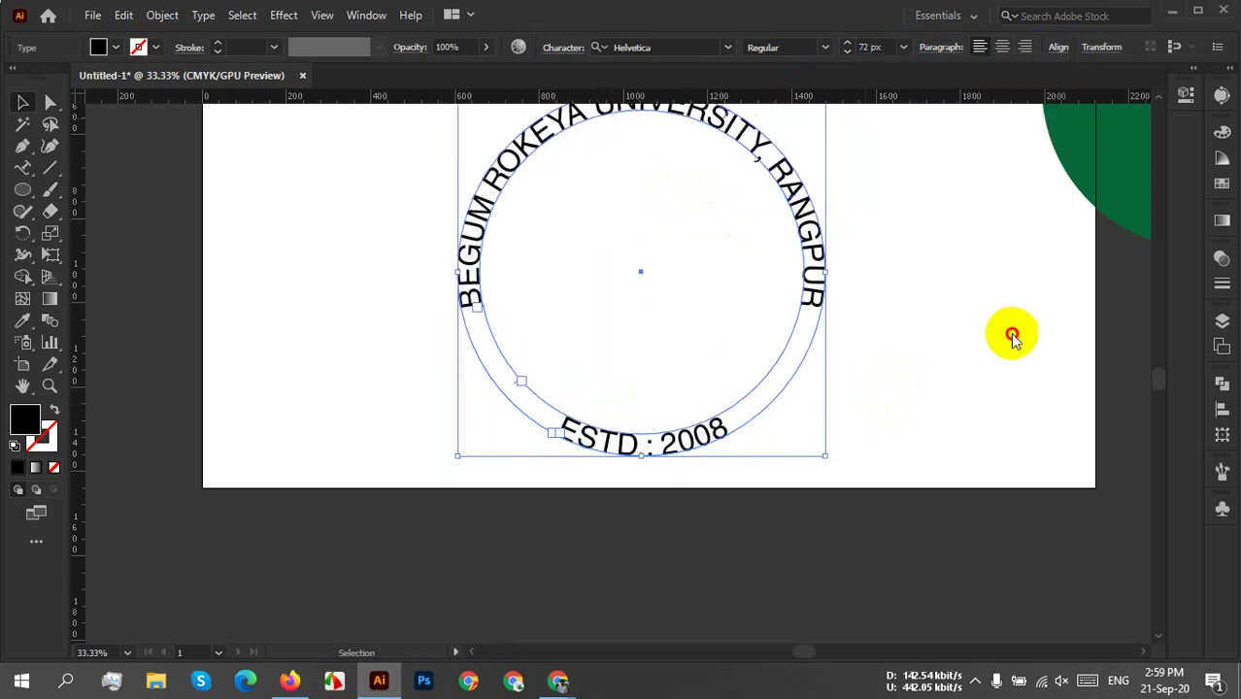
{"action": "left_click", "coordinate": [914, 407]}
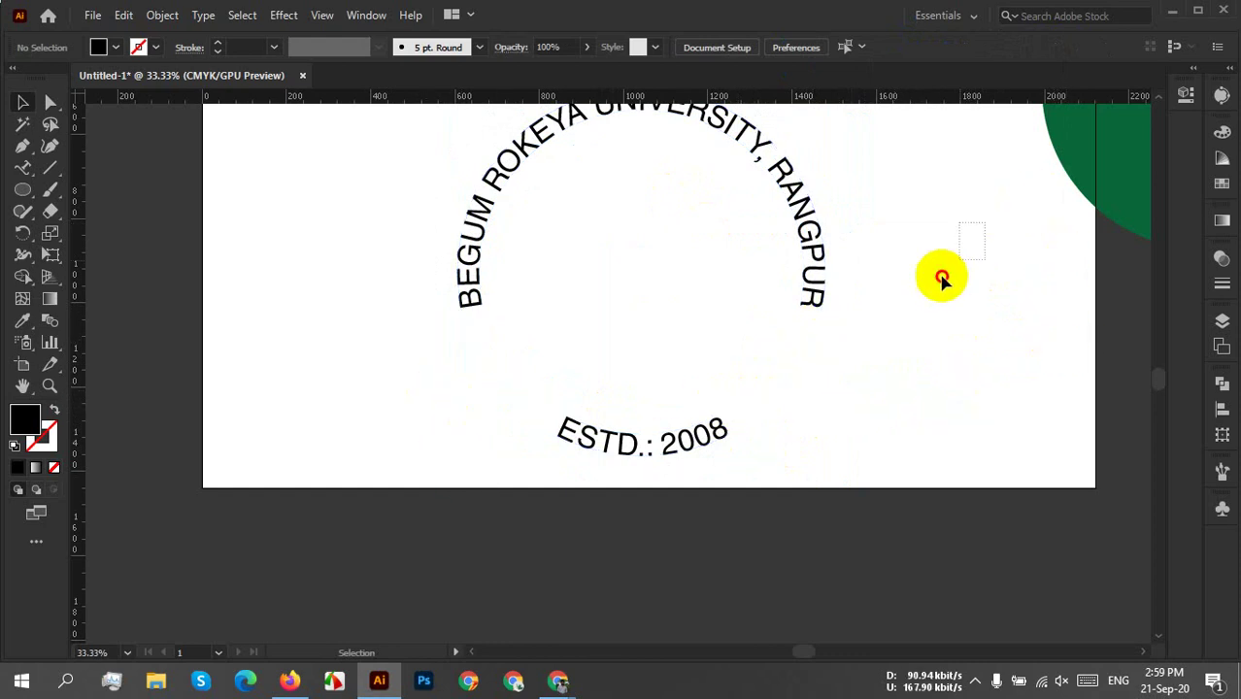
{"action": "left_click", "coordinate": [632, 474]}
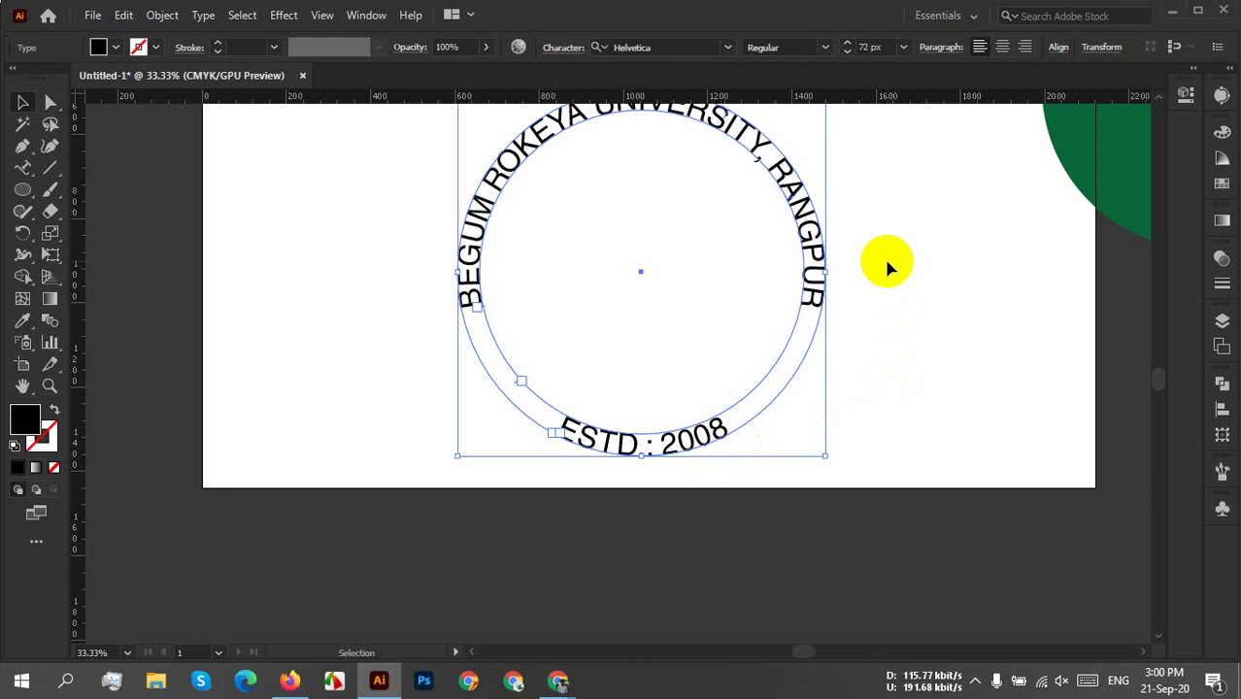
{"action": "scroll", "coordinate": [967, 144], "scroll_direction": "up", "scroll_amount": 1}
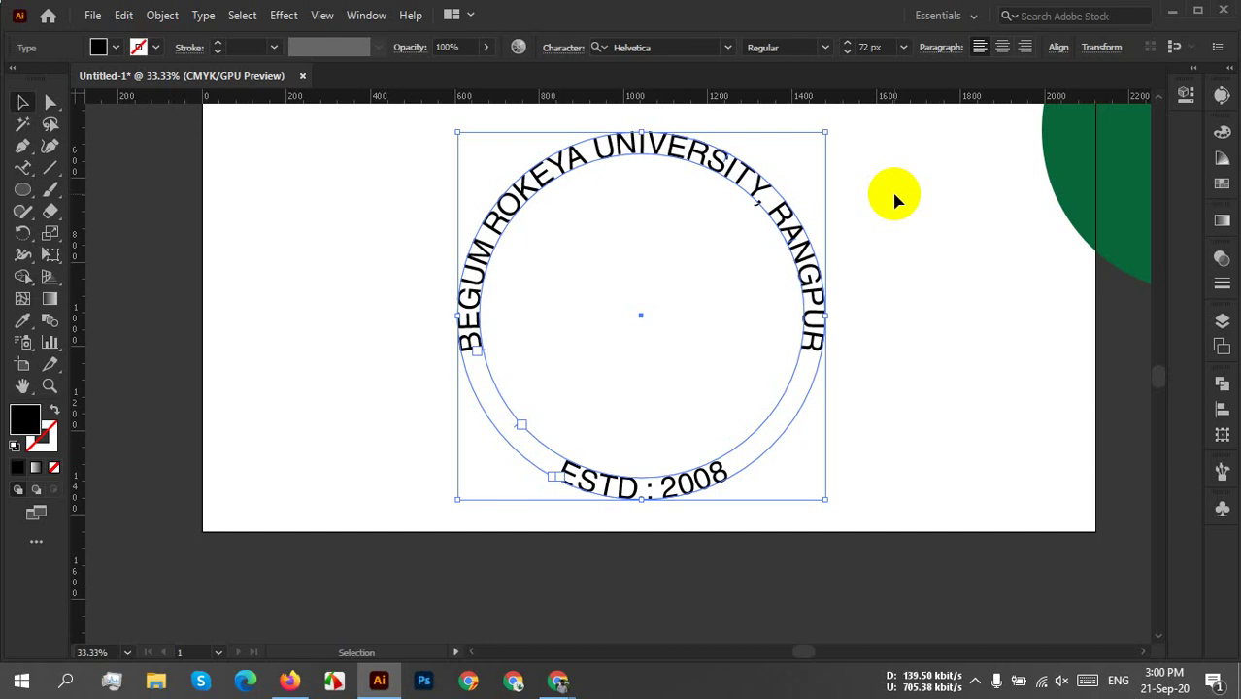
{"action": "left_click", "coordinate": [976, 686]}
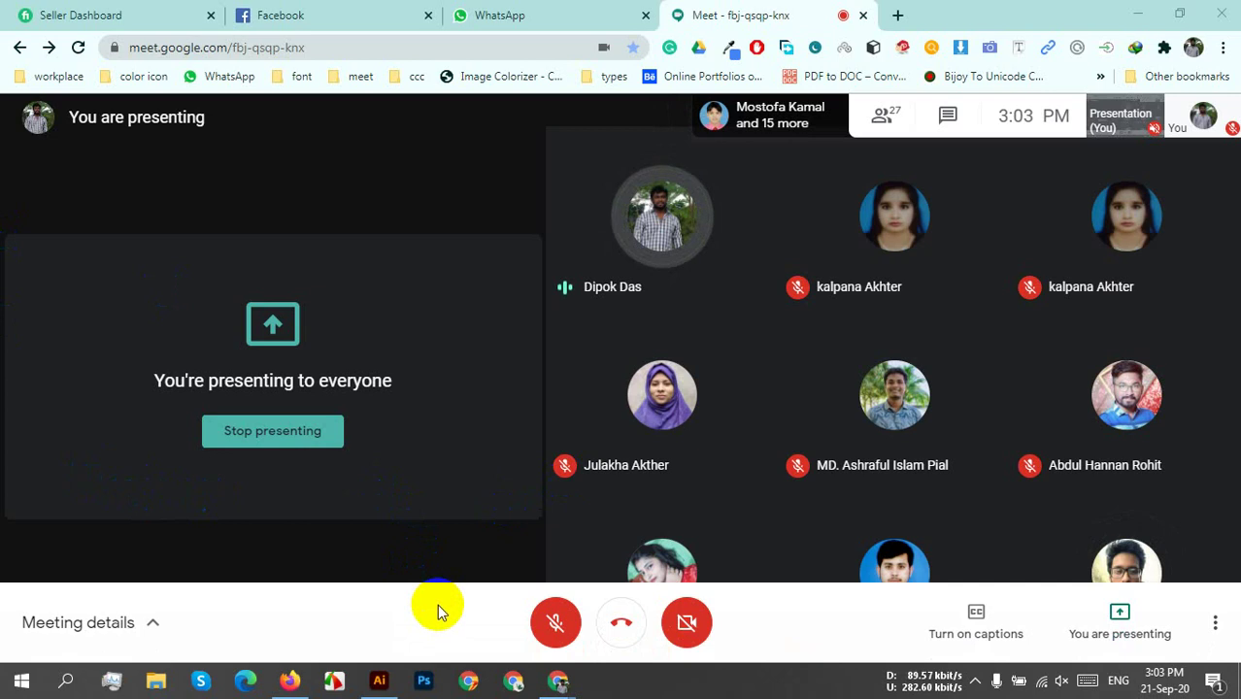
{"action": "left_click", "coordinate": [371, 684]}
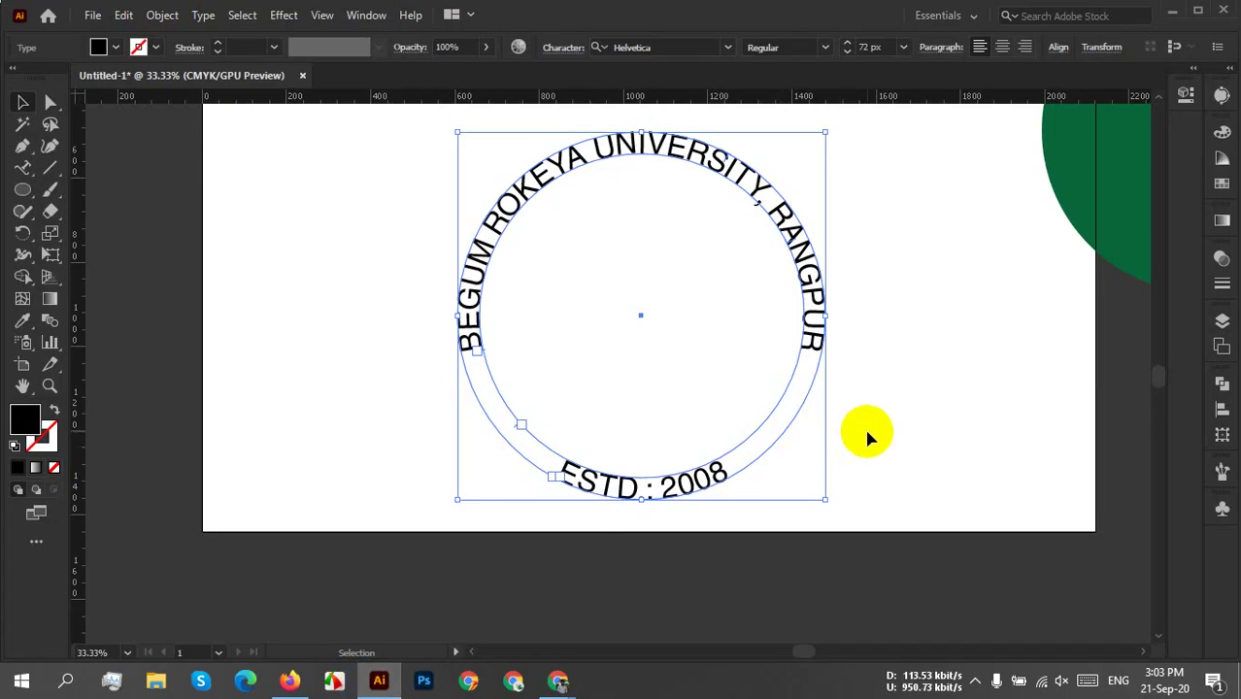
{"action": "scroll", "coordinate": [867, 424], "scroll_direction": "down", "scroll_amount": 1}
{"action": "scroll", "coordinate": [871, 416], "scroll_direction": "up", "scroll_amount": 3}
{"action": "left_click_drag", "start_coordinate": [487, 355], "coordinate": [1042, 576]}
{"action": "left_click", "coordinate": [868, 242]}
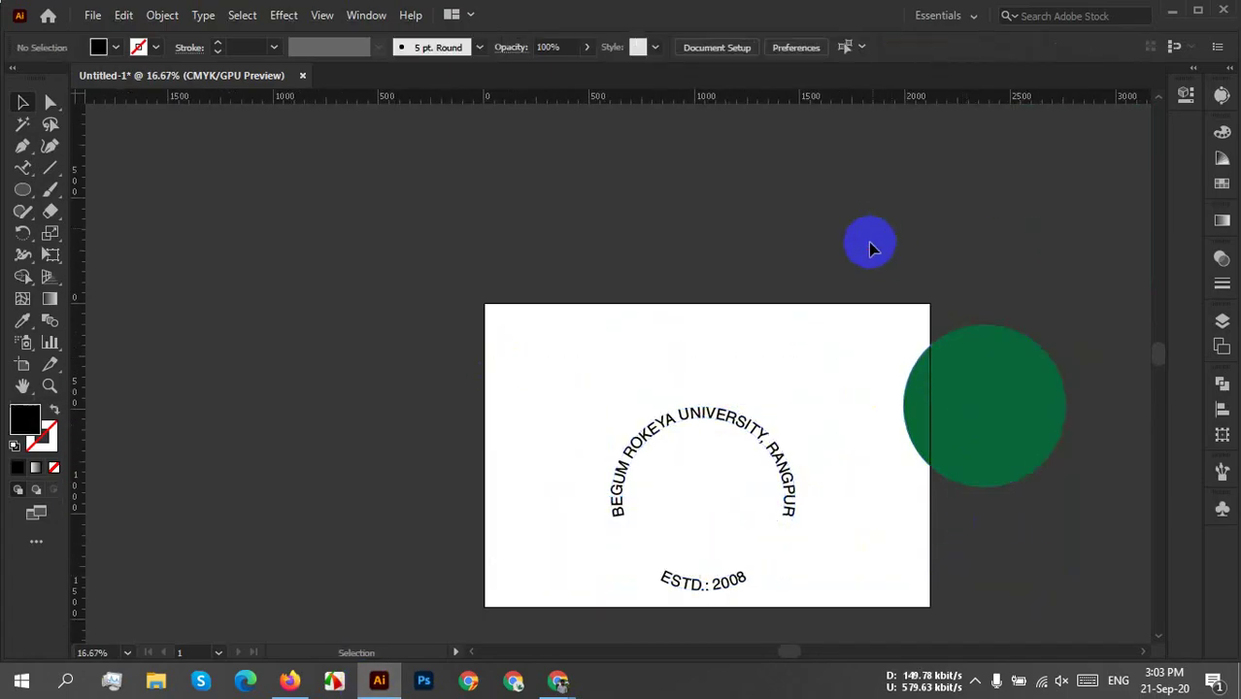
Align the green circle and both text circles by their horizontal and vertical centers so that they are concentric.
{"action": "left_click", "coordinate": [616, 466]}
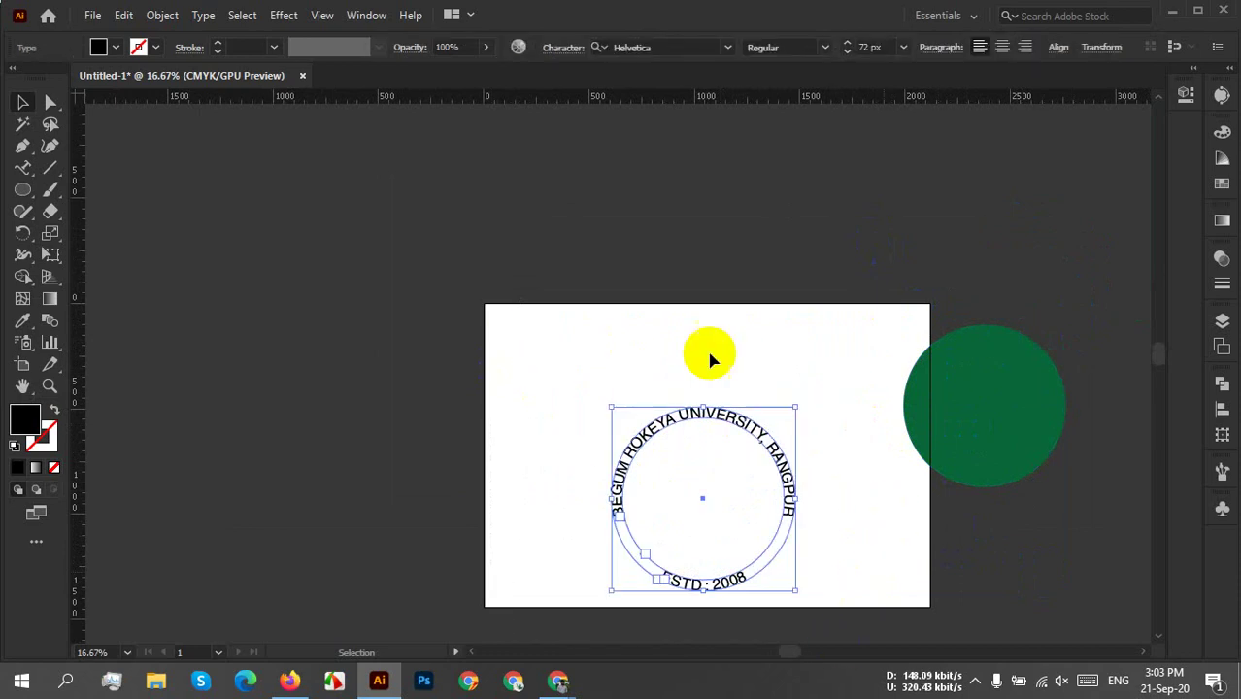
{"action": "left_click_drag", "start_coordinate": [674, 334], "coordinate": [1032, 615]}
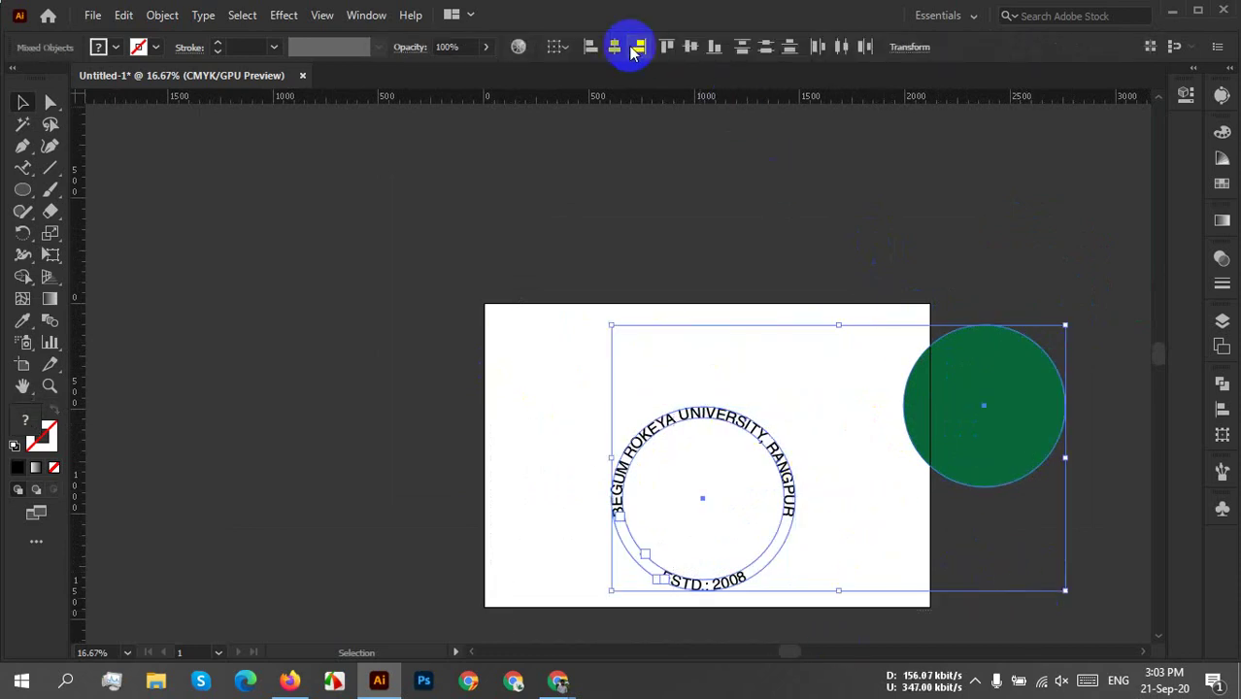
{"action": "left_click", "coordinate": [614, 45]}
{"action": "left_click", "coordinate": [690, 47]}
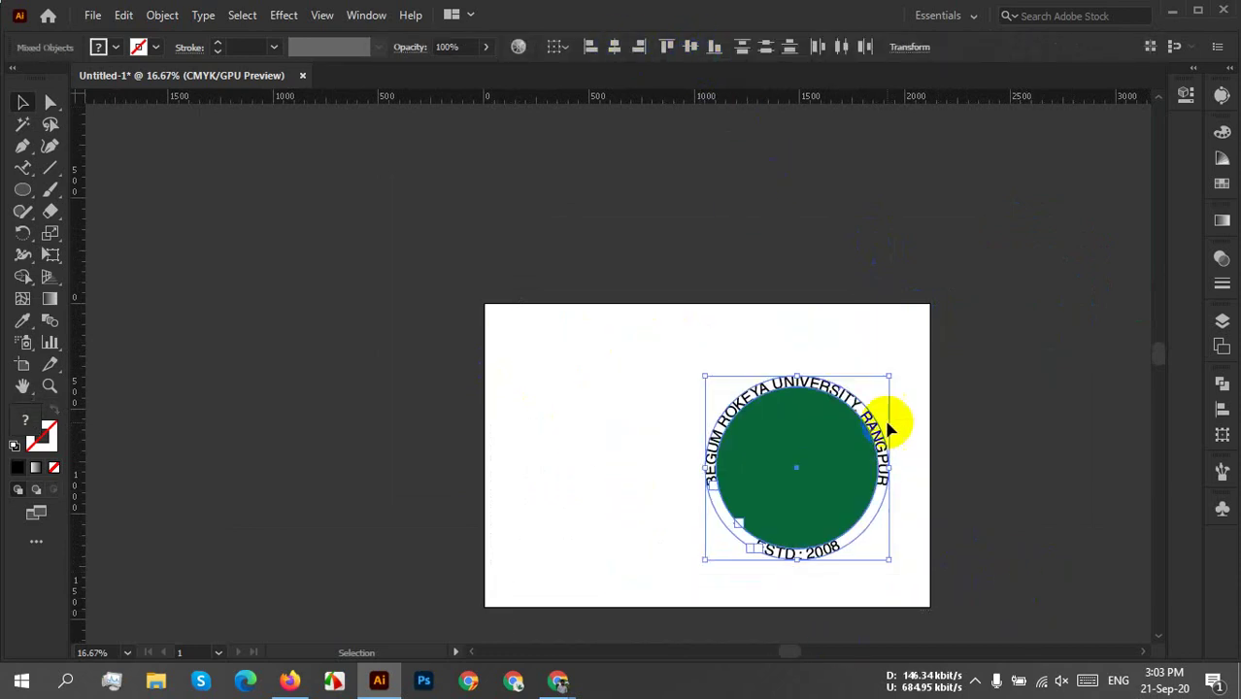
{"action": "left_click", "coordinate": [935, 425]}
Move the green circle together with both circular texts off the artboard, leaving the artboard empty.
{"action": "left_click_drag", "start_coordinate": [679, 360], "coordinate": [914, 595]}
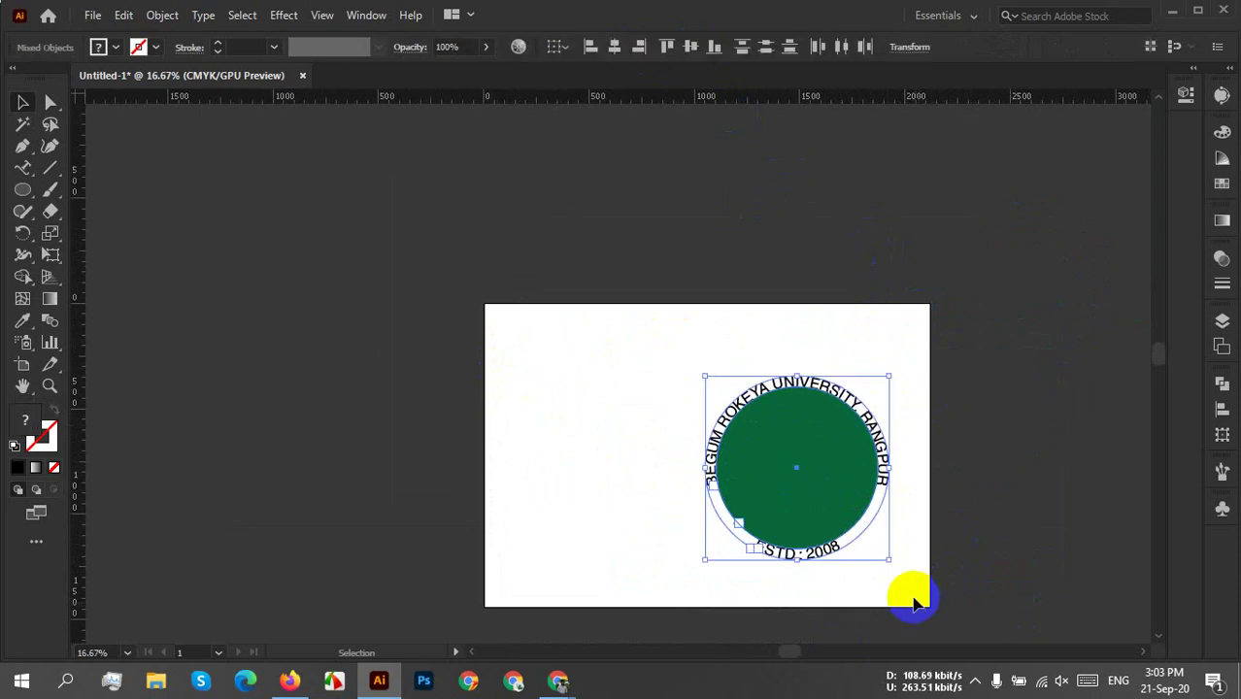
{"action": "left_click_drag", "start_coordinate": [832, 512], "coordinate": [194, 355]}
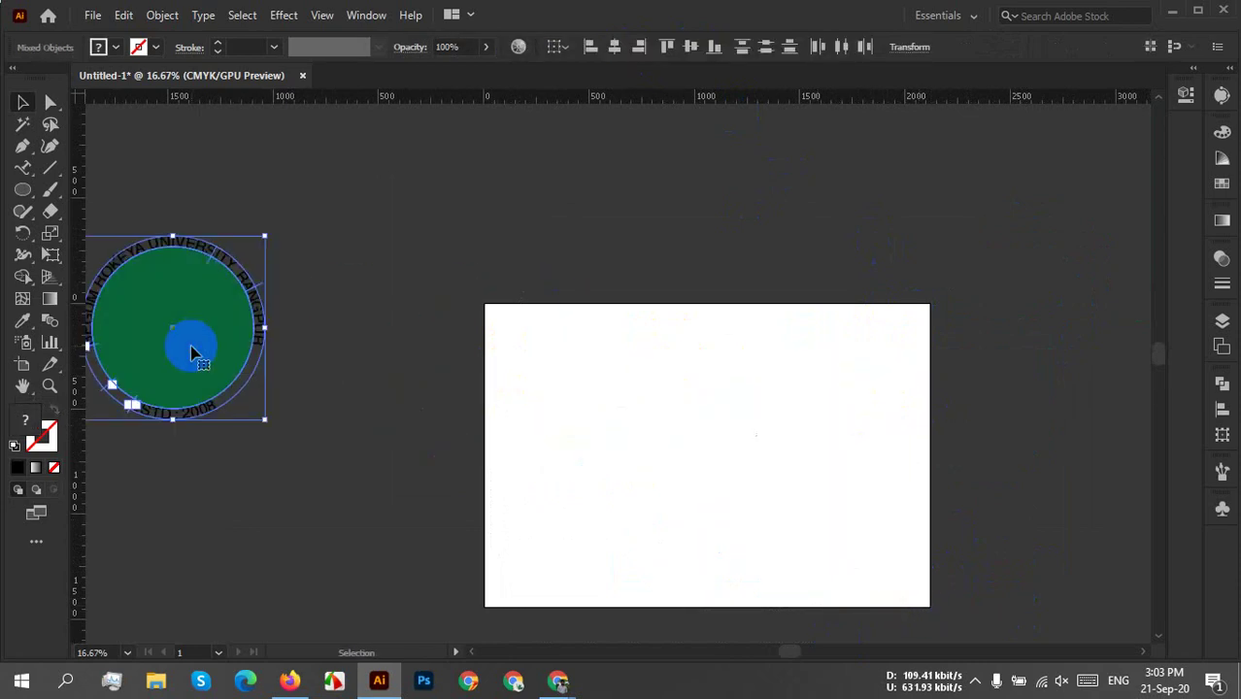
{"action": "left_click", "coordinate": [337, 384]}
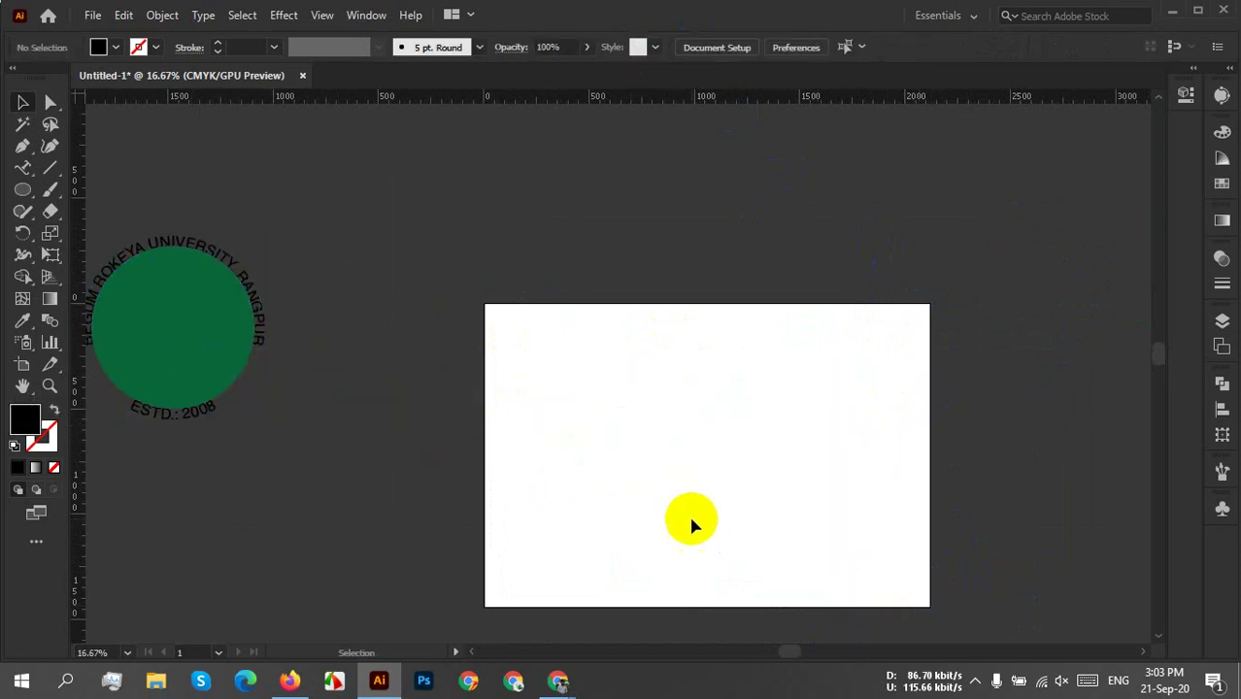
Draw an upright black rectangle without a stroke near the middle of the empty artboard.
{"action": "scroll", "coordinate": [785, 544], "scroll_direction": "up", "scroll_amount": 2}
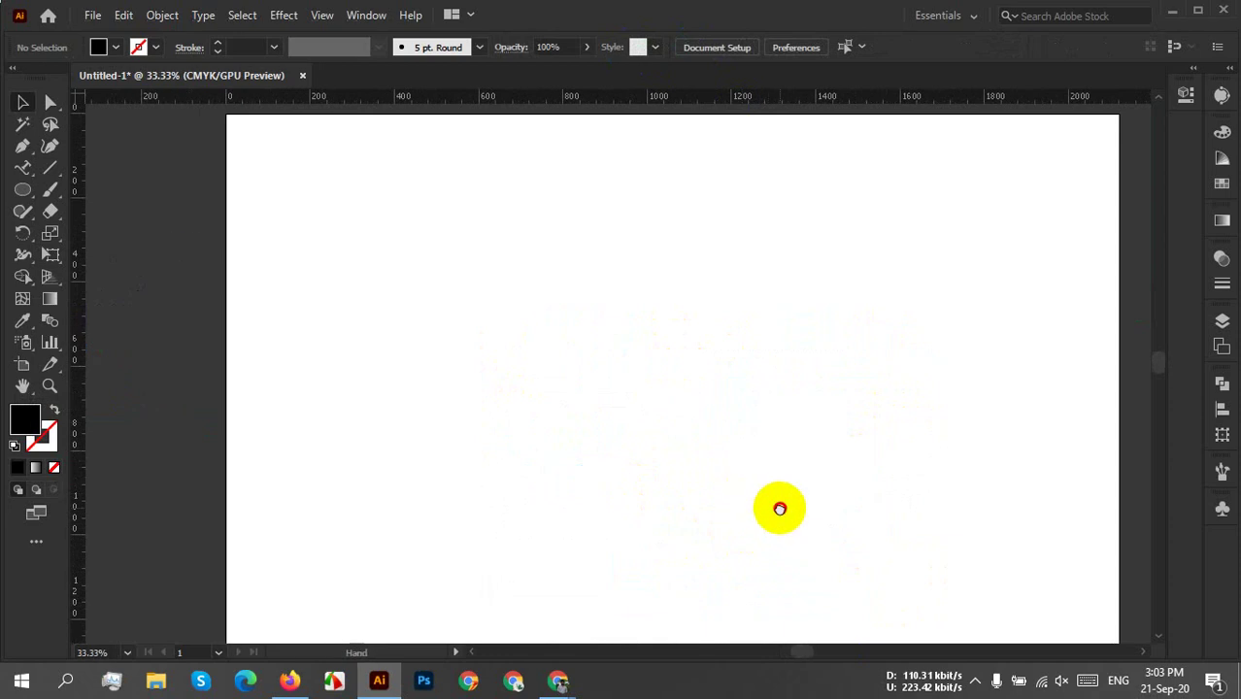
{"action": "left_click_drag", "start_coordinate": [778, 507], "coordinate": [720, 493]}
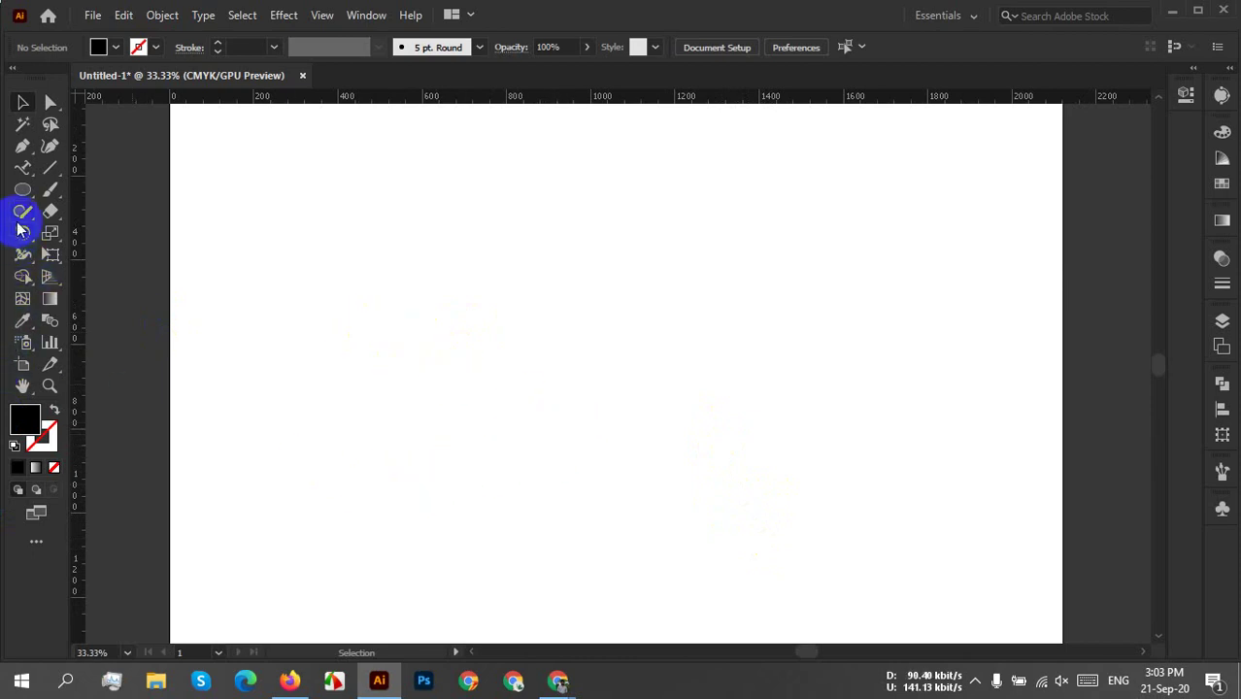
{"action": "left_click", "coordinate": [29, 190]}
{"action": "left_click_drag", "start_coordinate": [32, 194], "coordinate": [124, 206]}
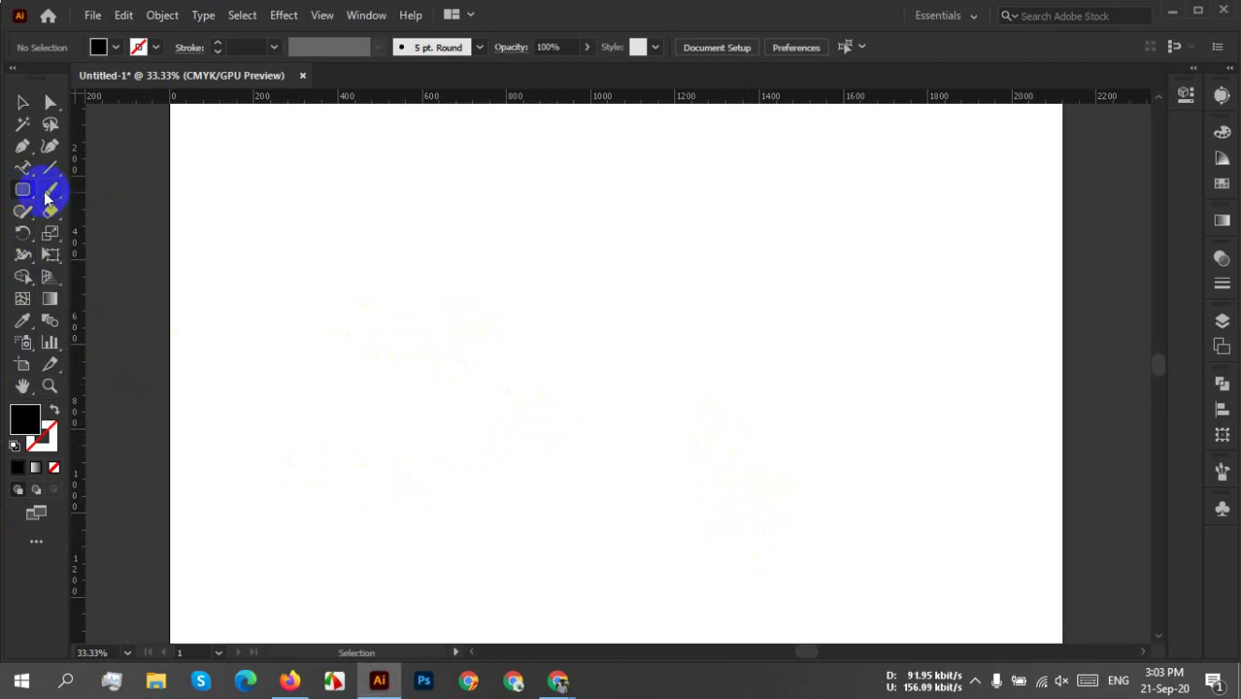
{"action": "mouse_move", "coordinate": [27, 194]}
{"action": "left_mouse_down"}
{"action": "mouse_move", "coordinate": [100, 208]}
{"action": "mouse_move", "coordinate": [100, 194]}
{"action": "left_mouse_up"}
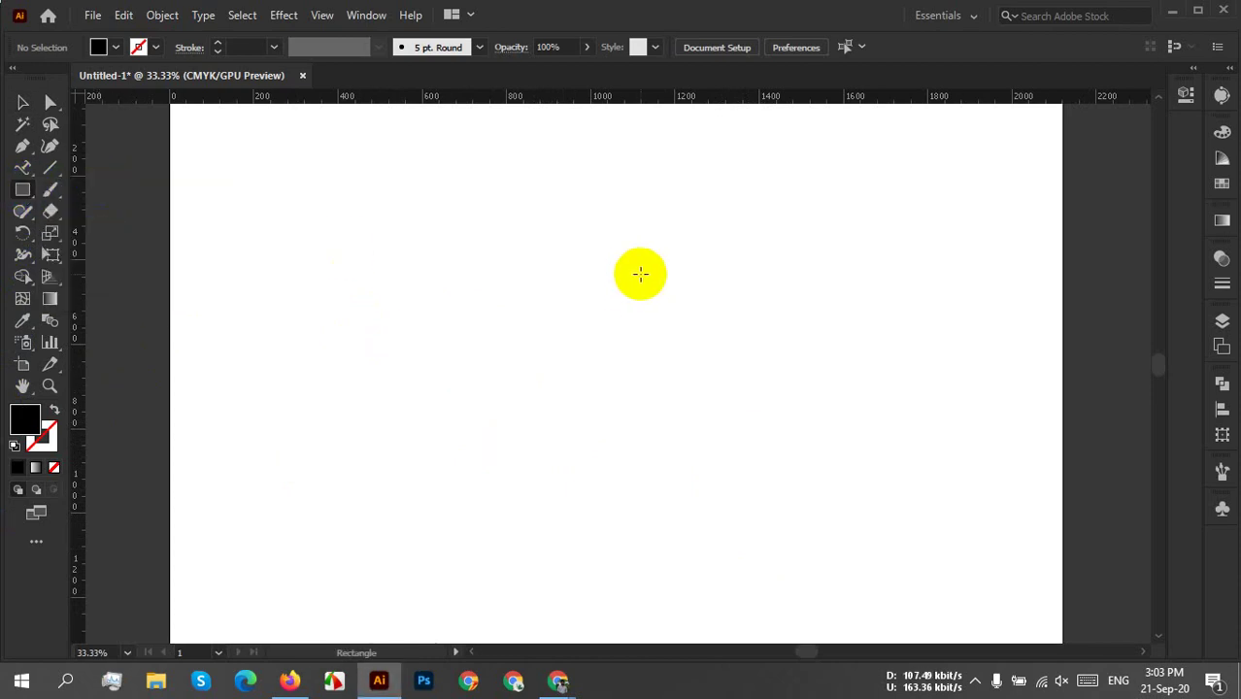
{"action": "mouse_move", "coordinate": [626, 225]}
{"action": "left_mouse_down"}
{"action": "mouse_move", "coordinate": [818, 504]}
{"action": "mouse_move", "coordinate": [765, 559]}
{"action": "mouse_move", "coordinate": [758, 459]}
{"action": "mouse_move", "coordinate": [729, 462]}
{"action": "mouse_move", "coordinate": [736, 425]}
{"action": "left_mouse_up"}
{"action": "left_click", "coordinate": [24, 103]}
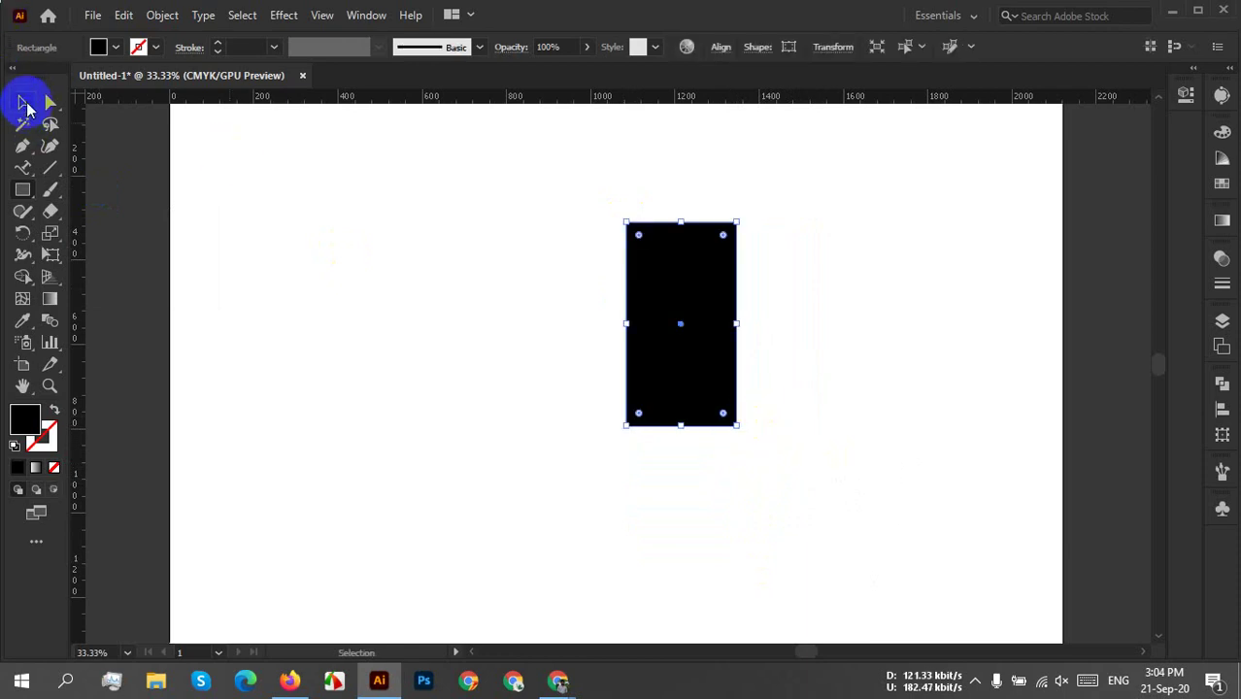
{"action": "left_click", "coordinate": [709, 324]}
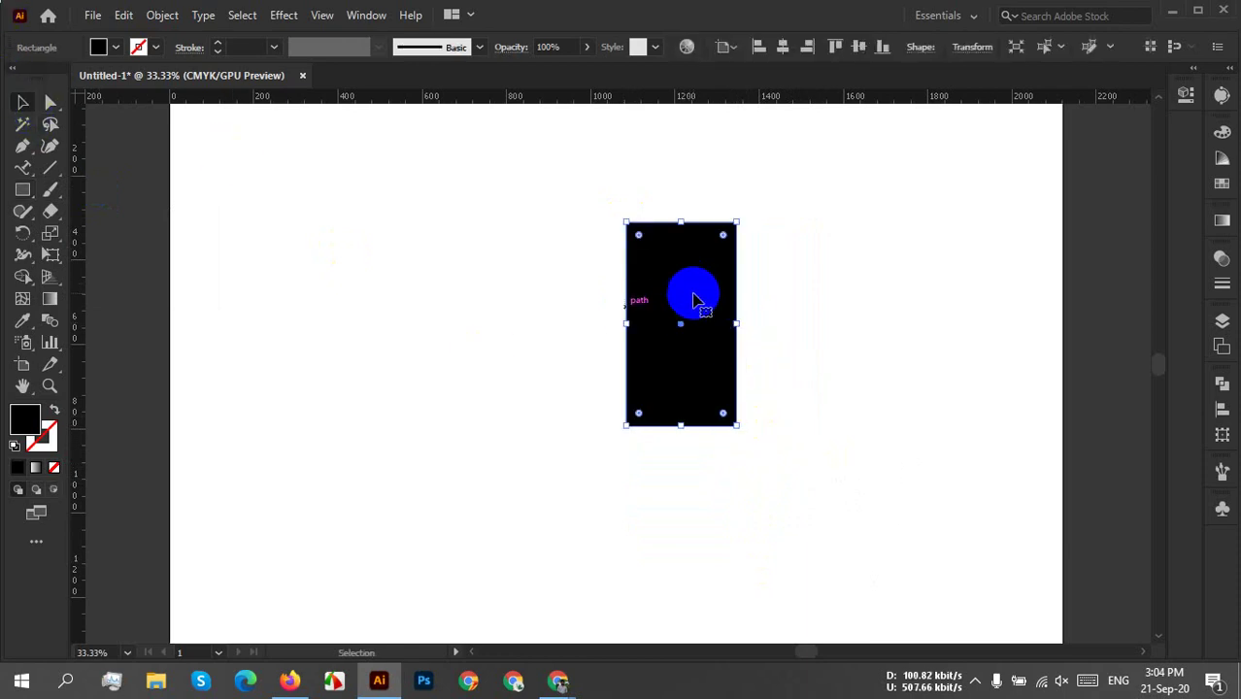
{"action": "right_click", "coordinate": [693, 299]}
{"action": "mouse_move", "coordinate": [863, 552]}
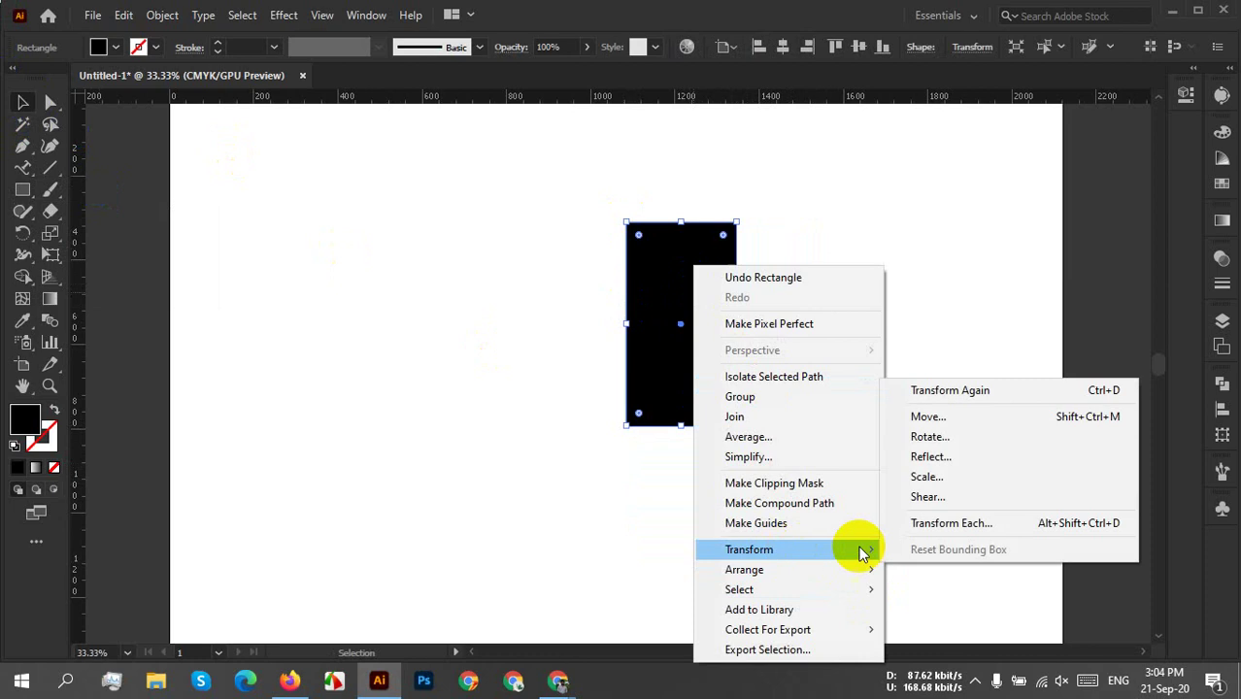
{"action": "left_click", "coordinate": [930, 457]}
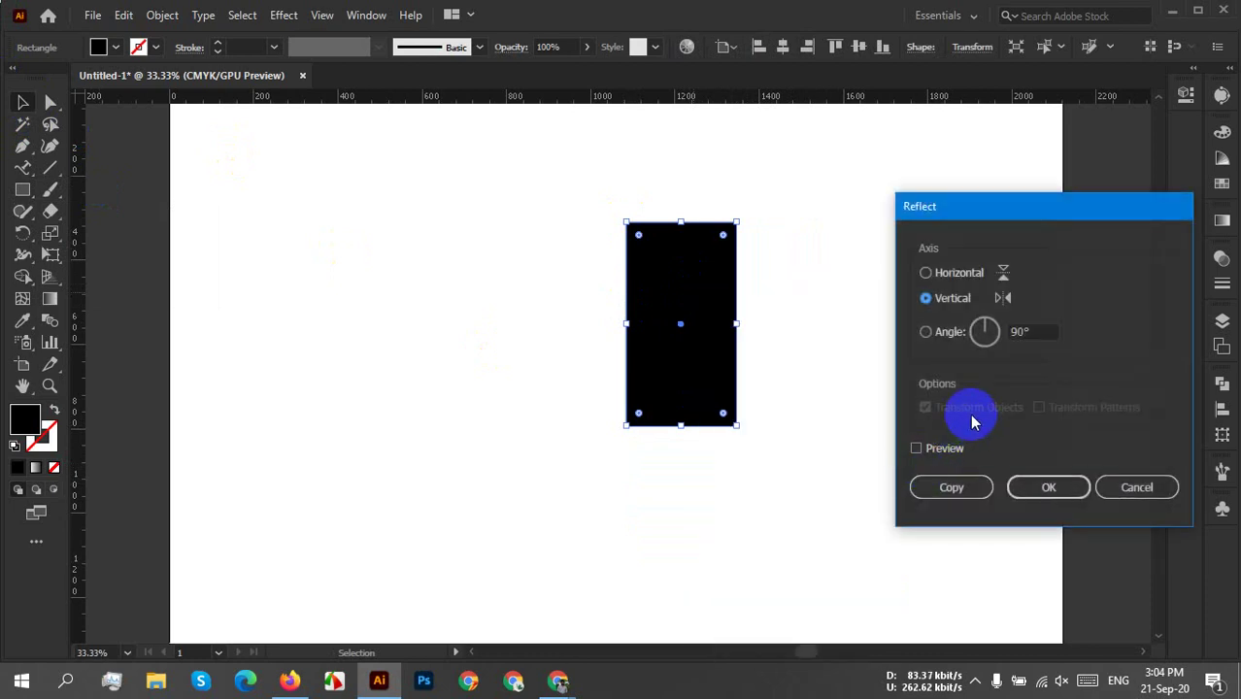
{"action": "left_click", "coordinate": [1044, 331]}
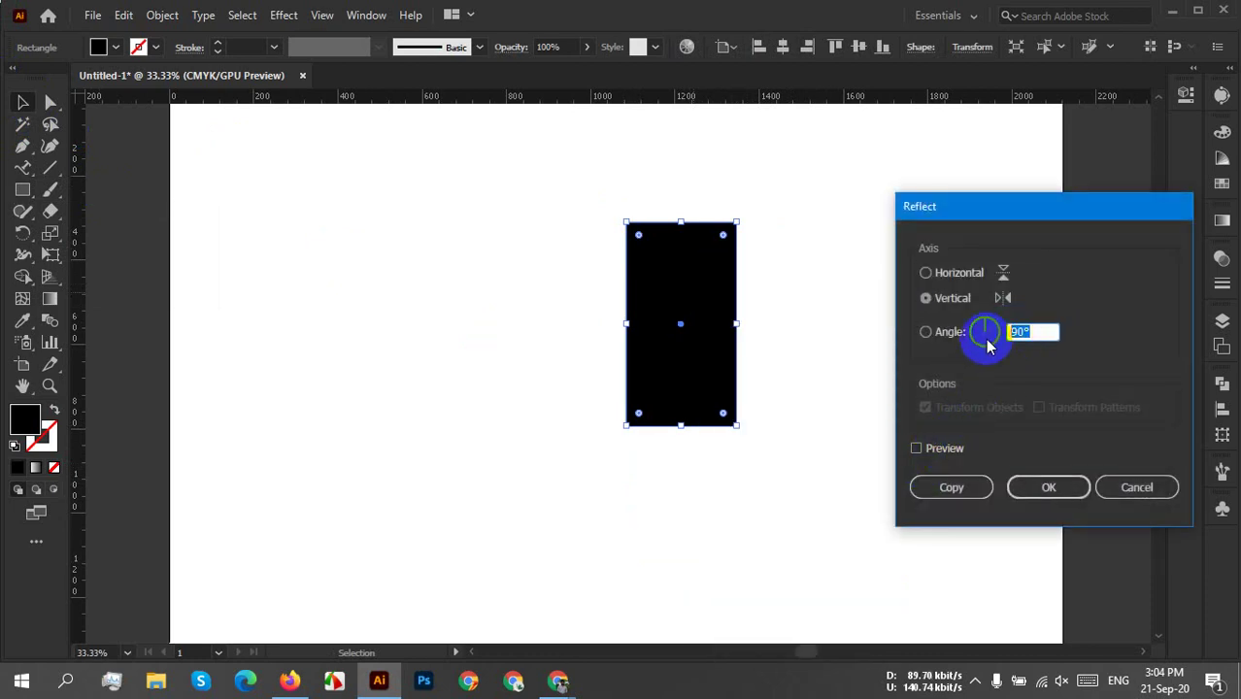
{"action": "type", "text": "45"}
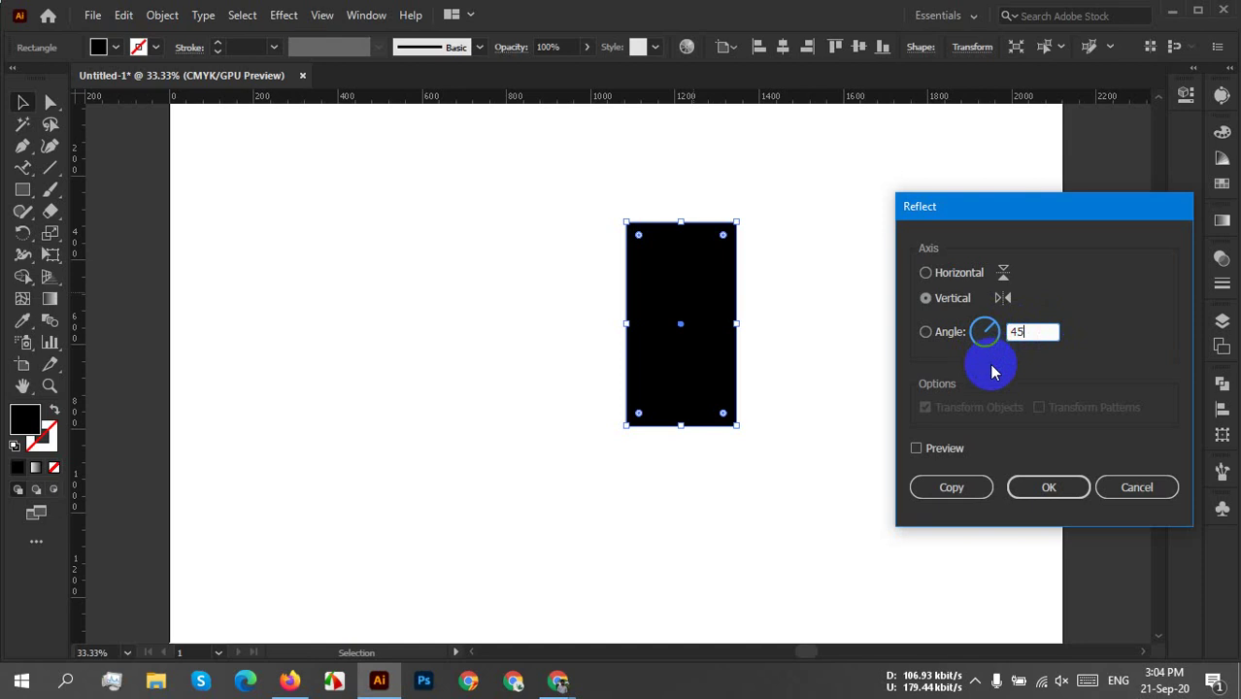
{"action": "left_click", "coordinate": [926, 331]}
{"action": "left_click", "coordinate": [917, 449]}
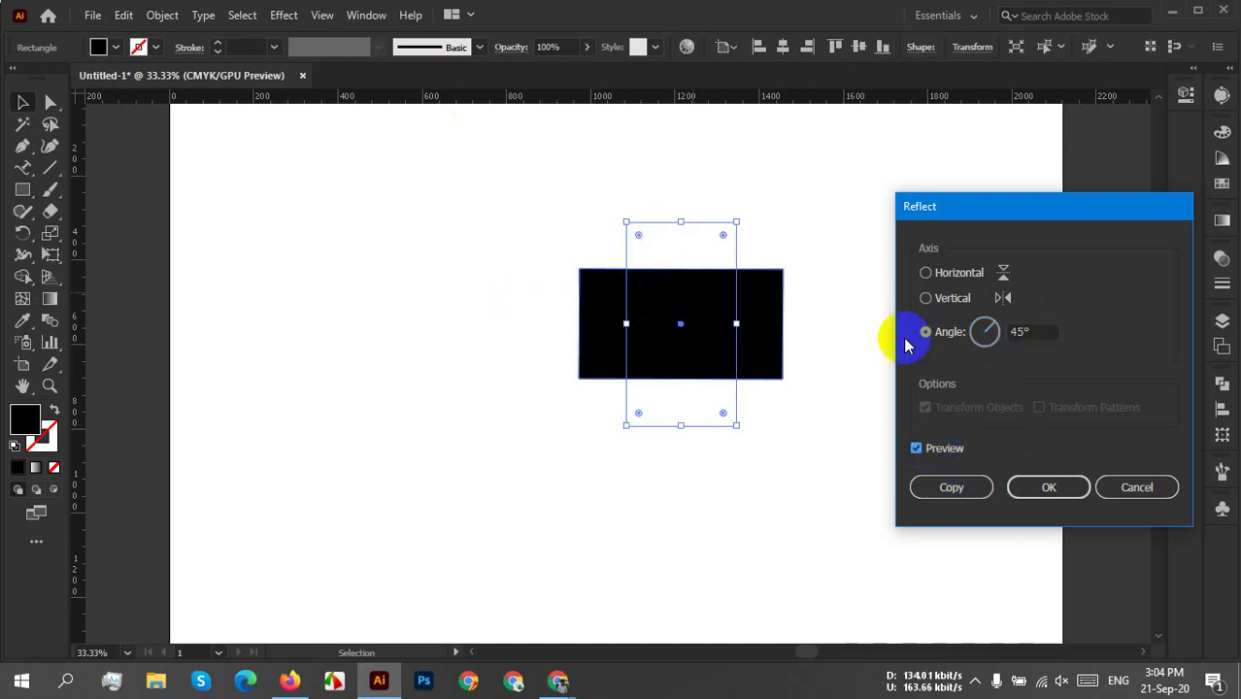
{"action": "left_click", "coordinate": [1146, 487]}
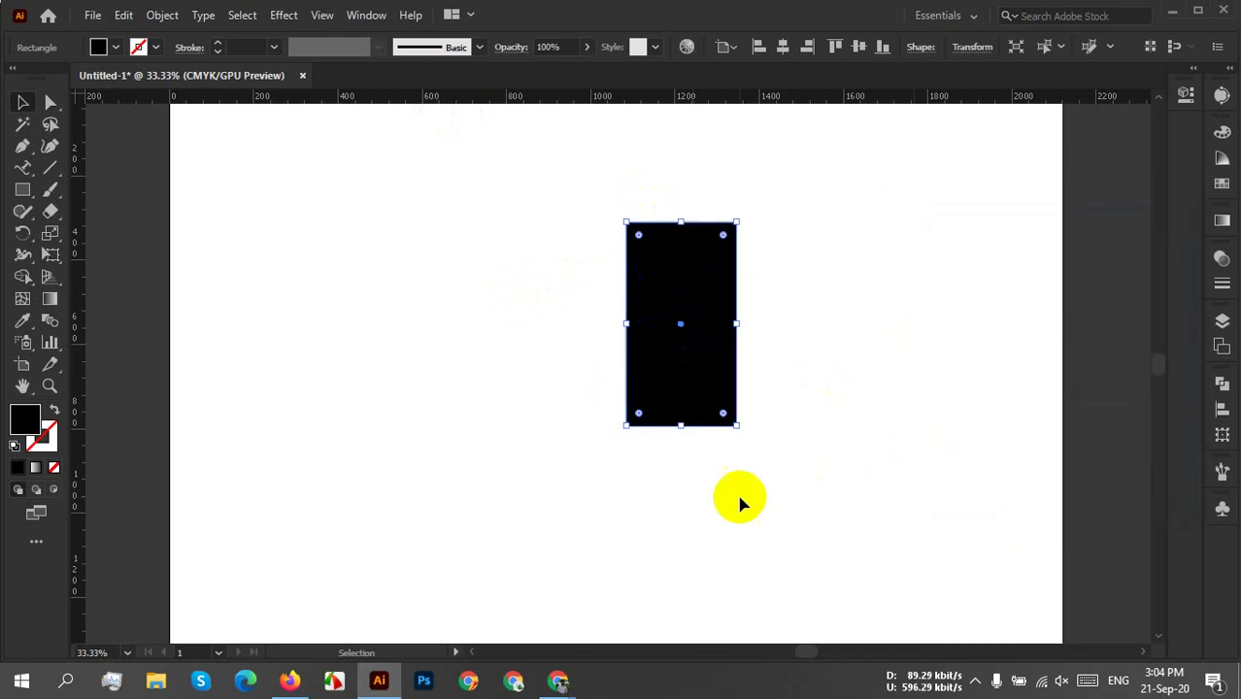
Resize the black rectangle to make it narrower and taller, extending it equally at both ends.
{"action": "left_click", "coordinate": [712, 347]}
{"action": "left_click_drag", "start_coordinate": [740, 325], "coordinate": [720, 325]}
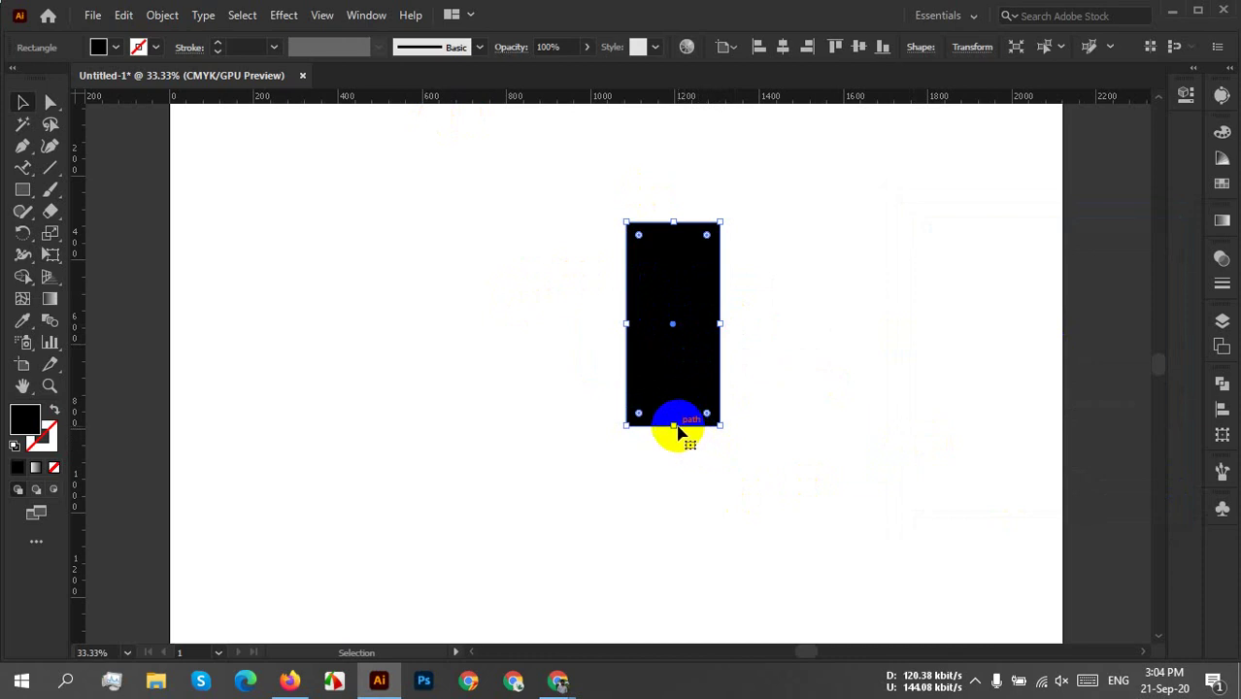
{"action": "left_click", "coordinate": [658, 333]}
{"action": "left_click_drag", "start_coordinate": [678, 428], "coordinate": [673, 435]}
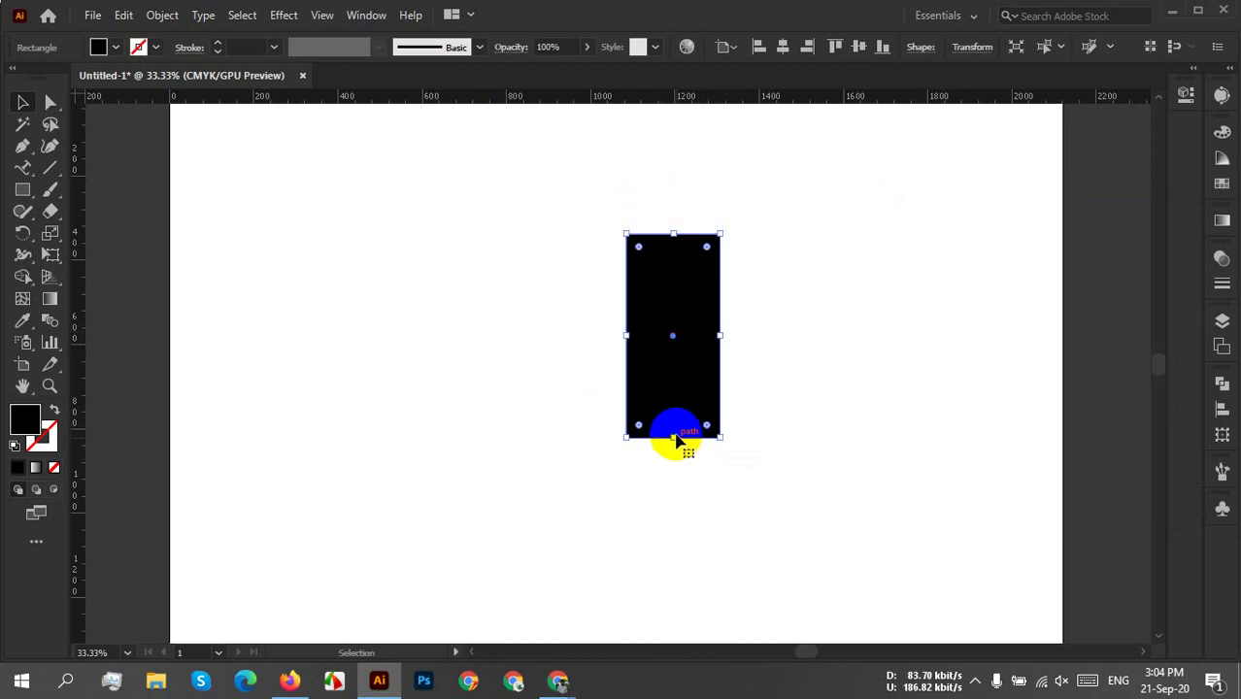
{"action": "left_click_drag", "start_coordinate": [678, 234], "coordinate": [678, 221]}
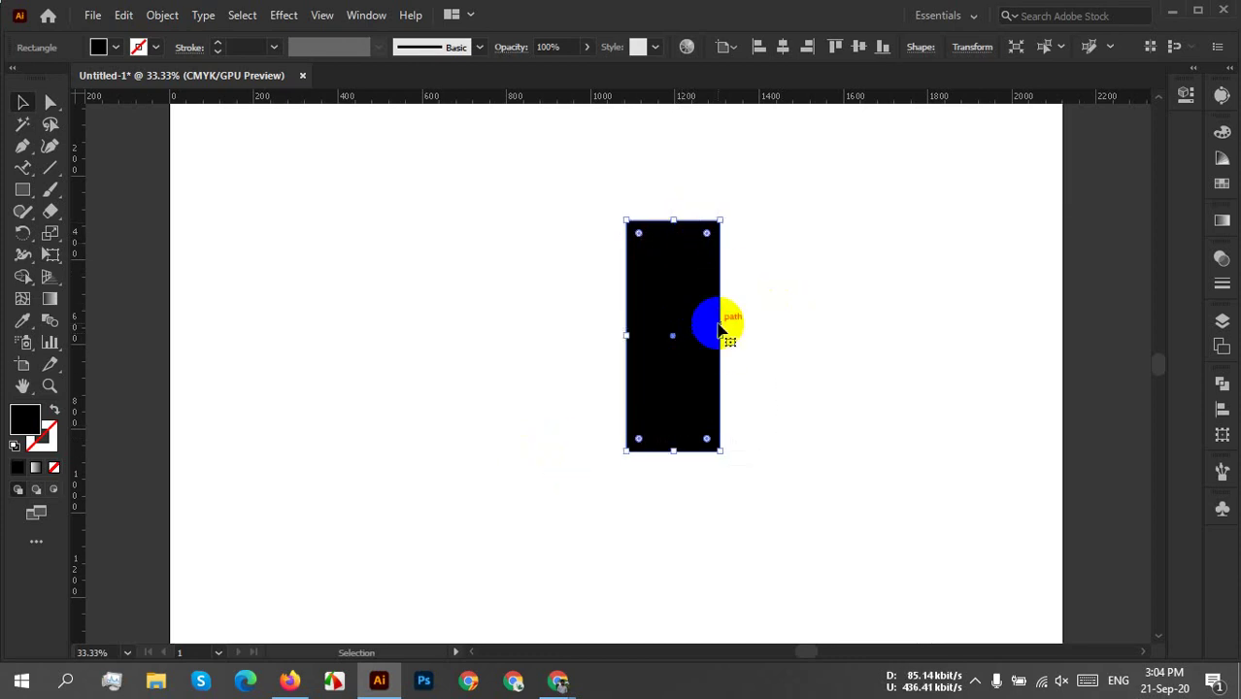
{"action": "left_click_drag", "start_coordinate": [724, 335], "coordinate": [726, 330]}
Reflect a copy of the rectangle about a 45° axis so that the two rectangles form a cross.
{"action": "right_click", "coordinate": [695, 313]}
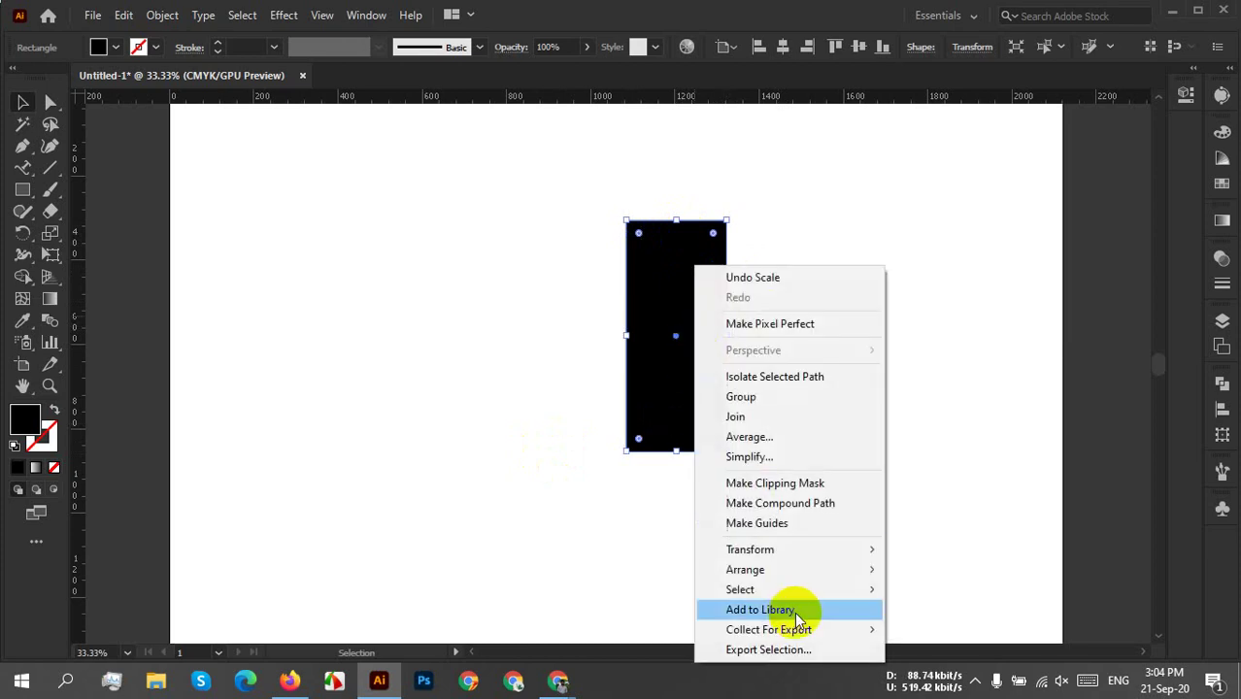
{"action": "mouse_move", "coordinate": [776, 549]}
{"action": "left_click", "coordinate": [950, 471]}
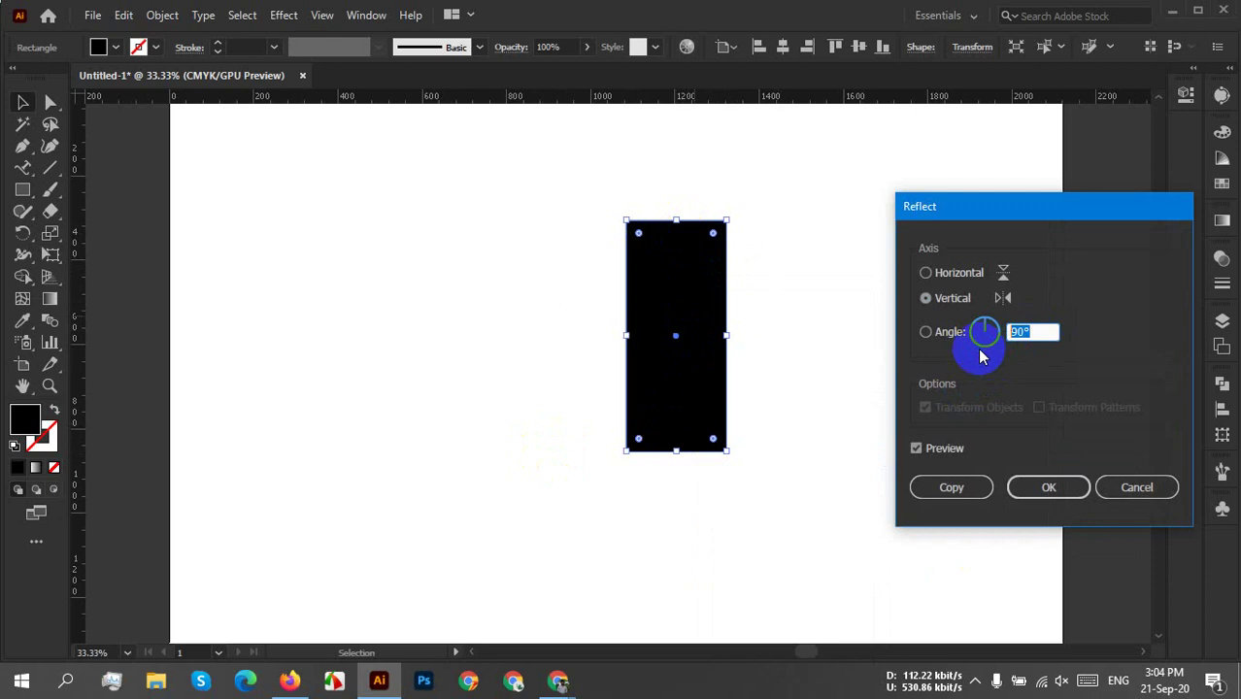
{"action": "type", "text": "45"}
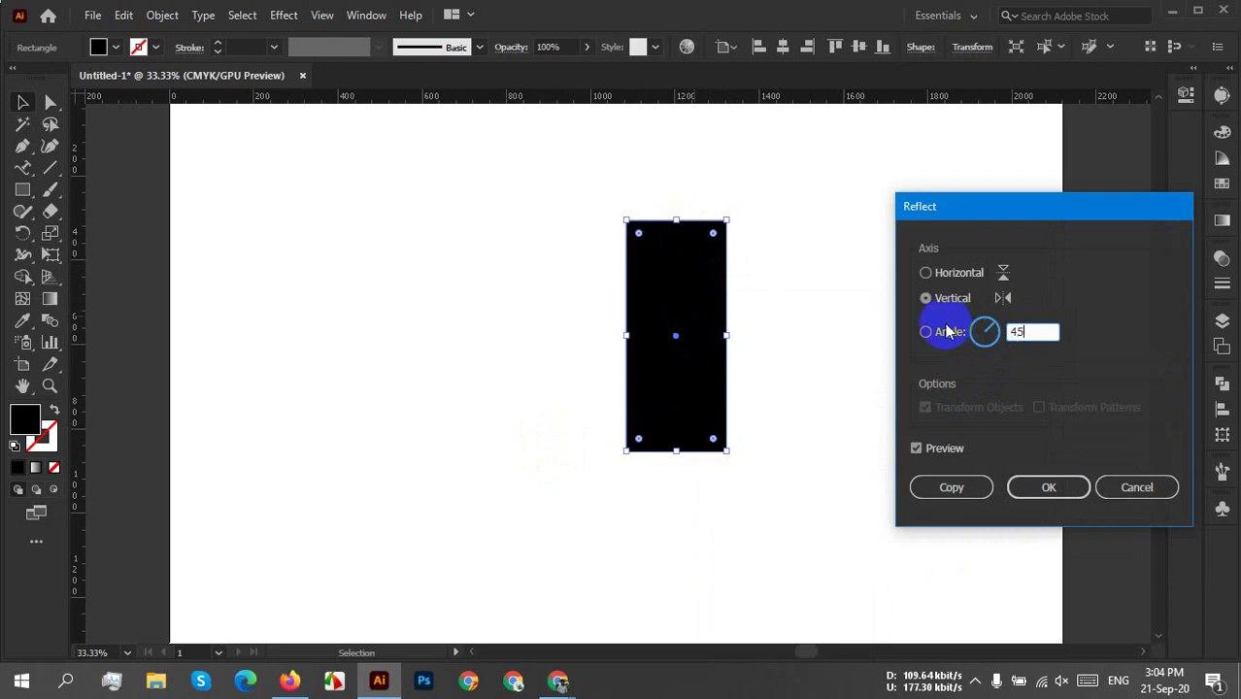
{"action": "left_click", "coordinate": [934, 448]}
{"action": "left_click", "coordinate": [934, 448]}
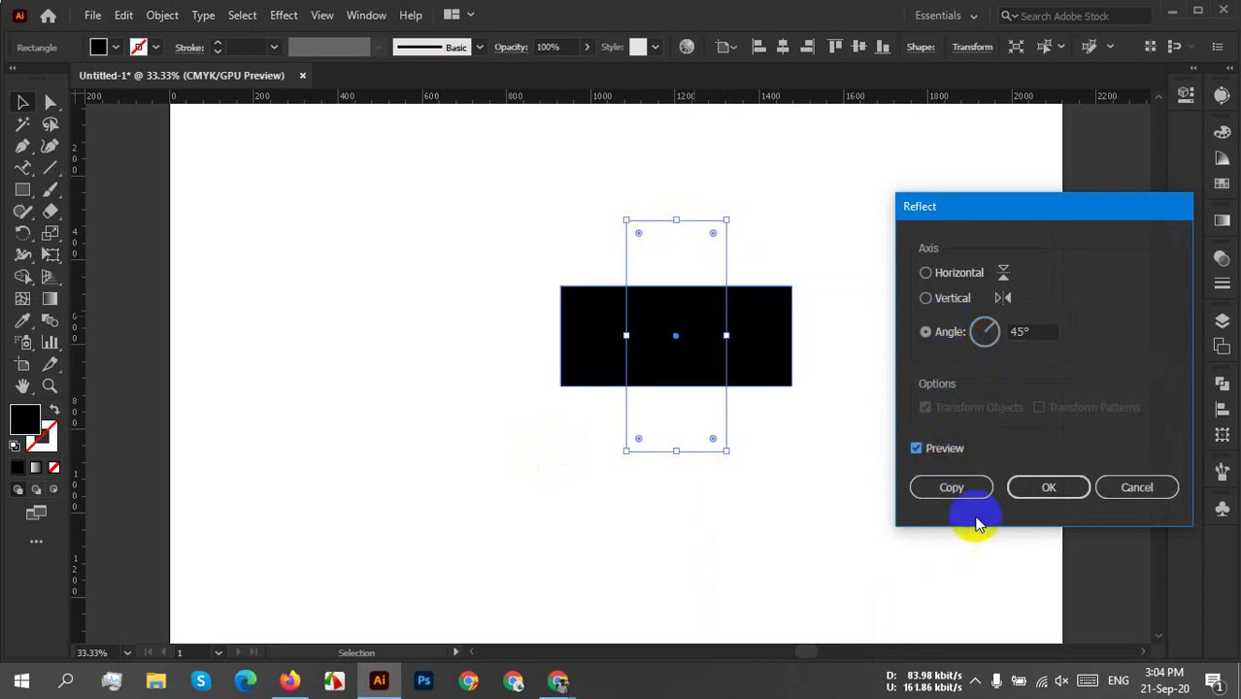
{"action": "left_click", "coordinate": [947, 486]}
{"action": "left_click", "coordinate": [865, 461]}
Select both rectangles and examine how they overlap to form the cross.
{"action": "left_click_drag", "start_coordinate": [832, 160], "coordinate": [592, 505]}
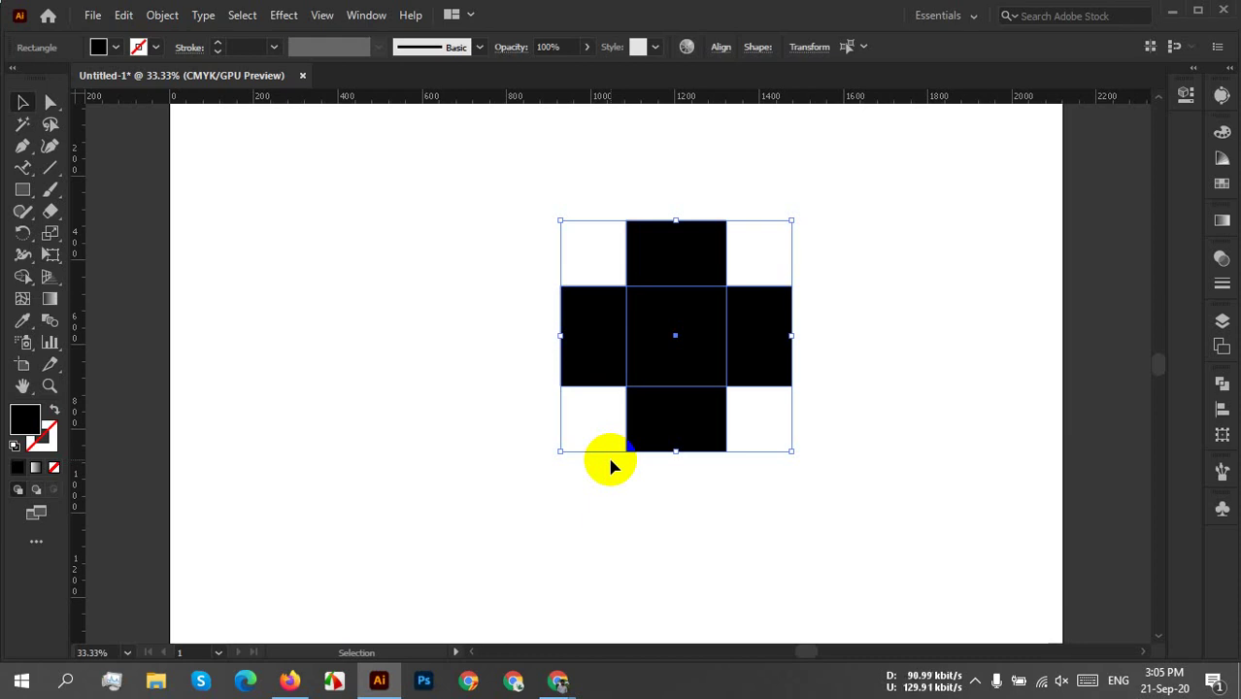
{"action": "scroll", "coordinate": [606, 453], "scroll_direction": "up", "scroll_amount": 1}
{"action": "left_click", "coordinate": [947, 241]}
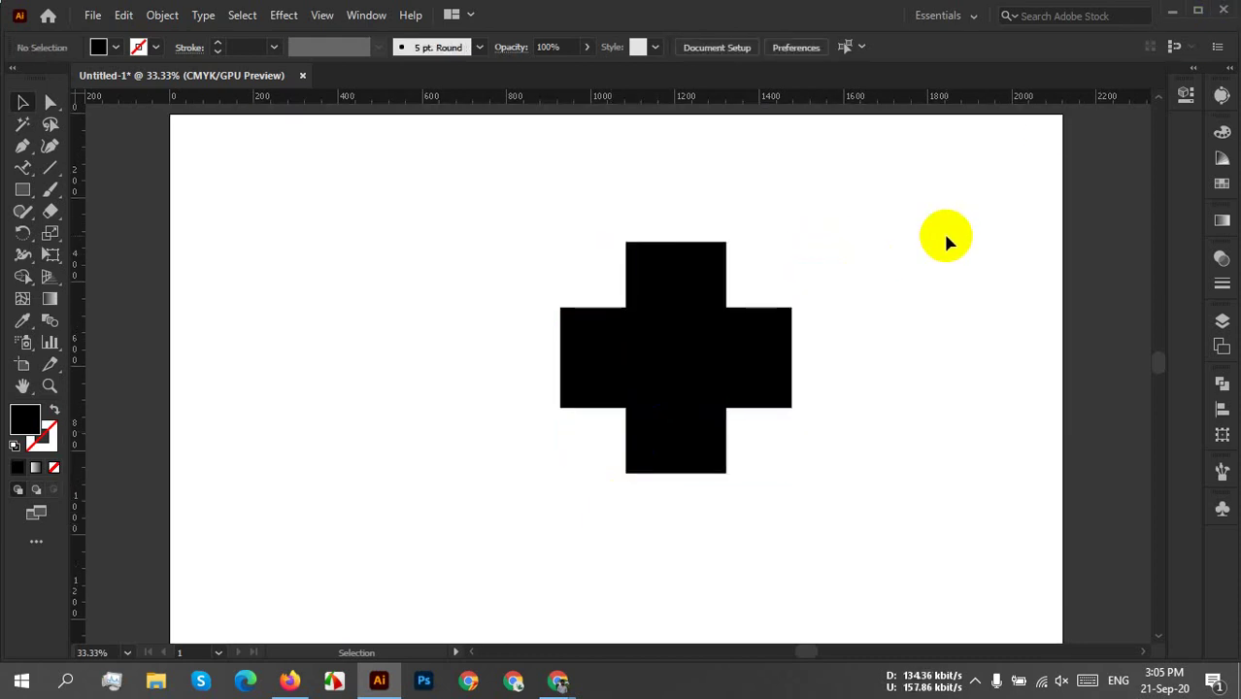
{"action": "left_click_drag", "start_coordinate": [936, 223], "coordinate": [643, 471]}
{"action": "left_click", "coordinate": [724, 347]}
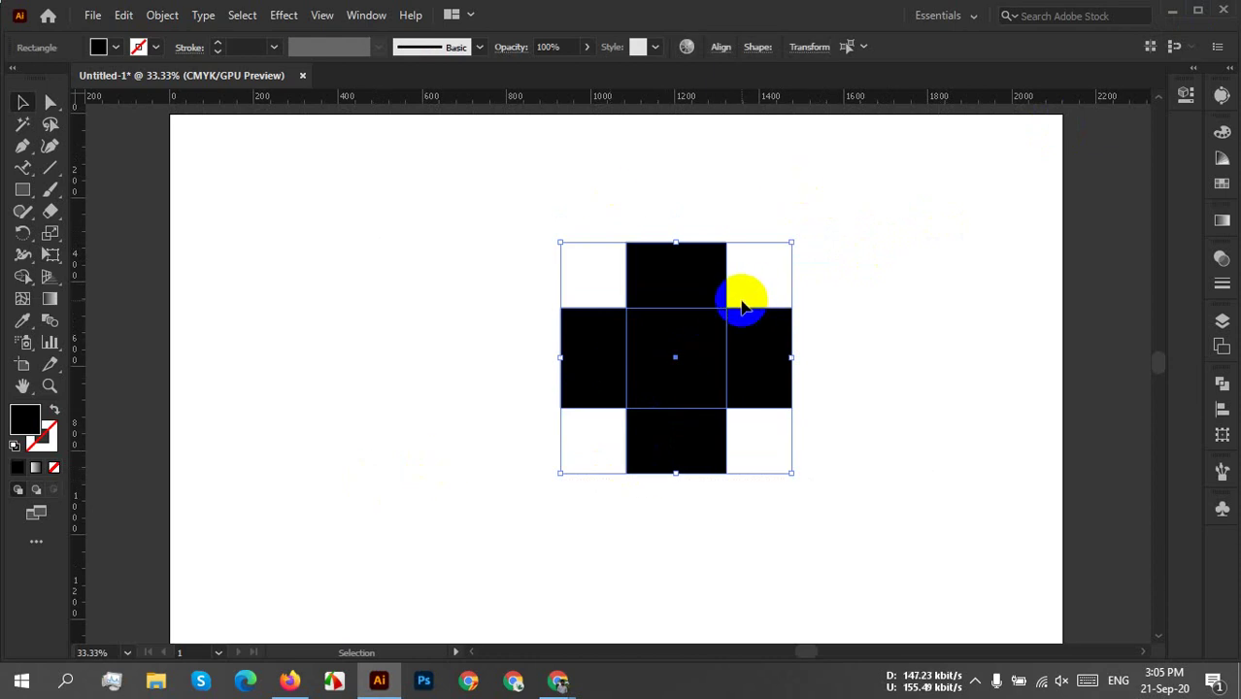
{"action": "left_click", "coordinate": [686, 445]}
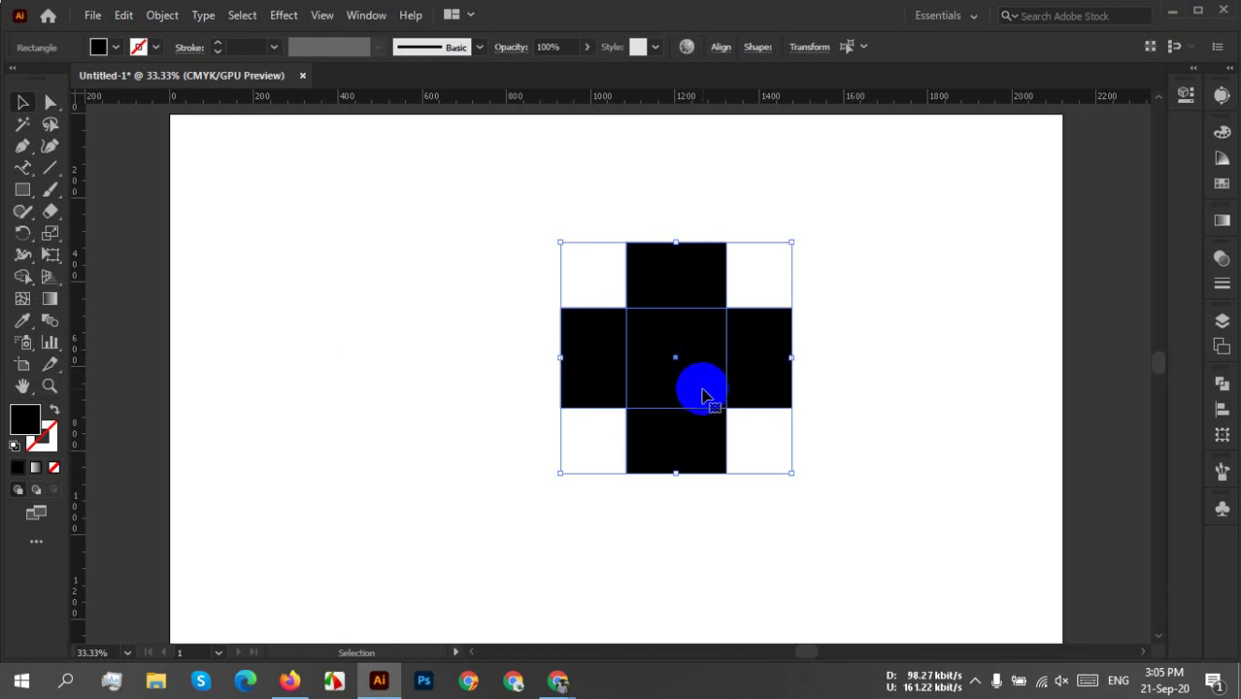
{"action": "left_click", "coordinate": [882, 320]}
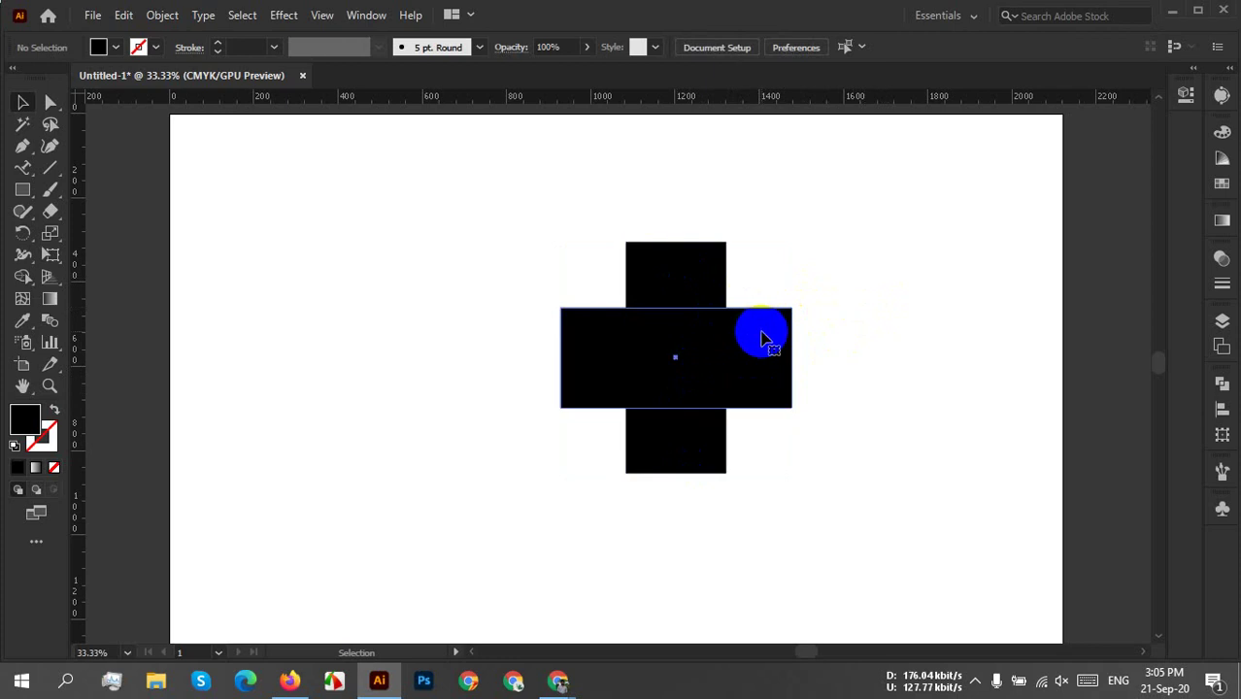
Delete the horizontal rectangle of the cross and select the remaining vertical one.
{"action": "left_click", "coordinate": [762, 335]}
{"action": "key", "text": "Delete"}
{"action": "left_click_drag", "start_coordinate": [783, 279], "coordinate": [561, 410]}
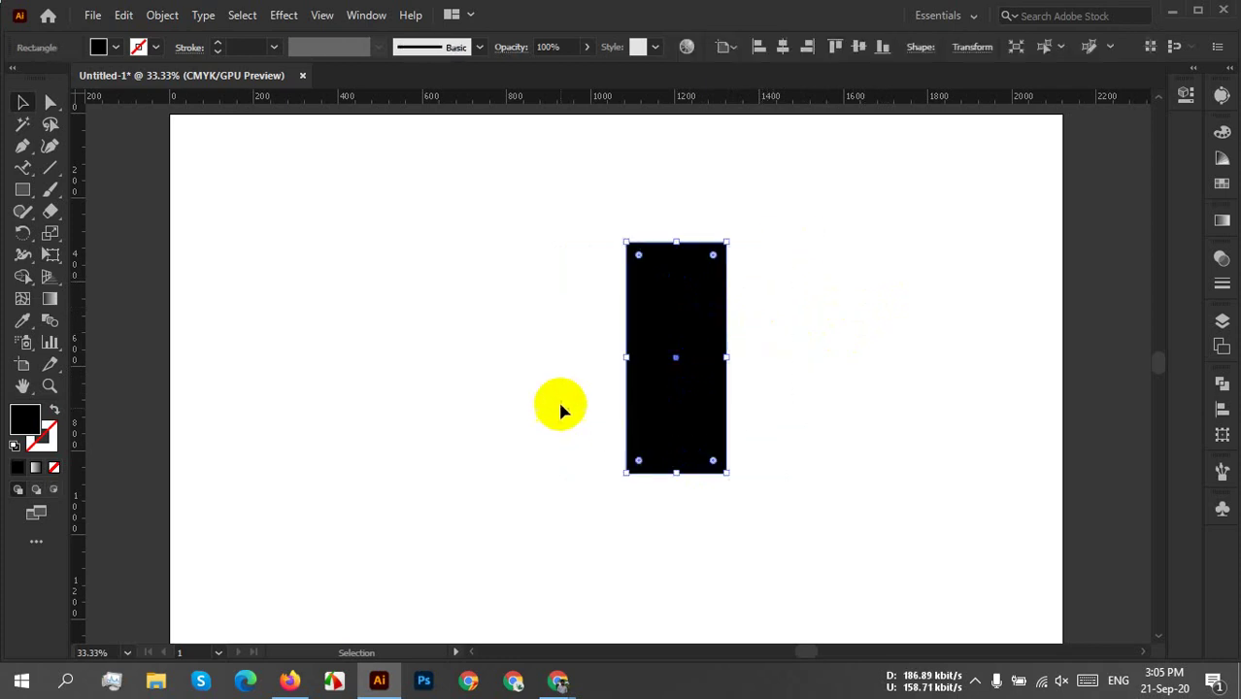
Draw a rounded rectangle of similar size beside the black rectangle and increase its corner radius.
{"action": "scroll", "coordinate": [812, 245], "scroll_direction": "up", "scroll_amount": 1}
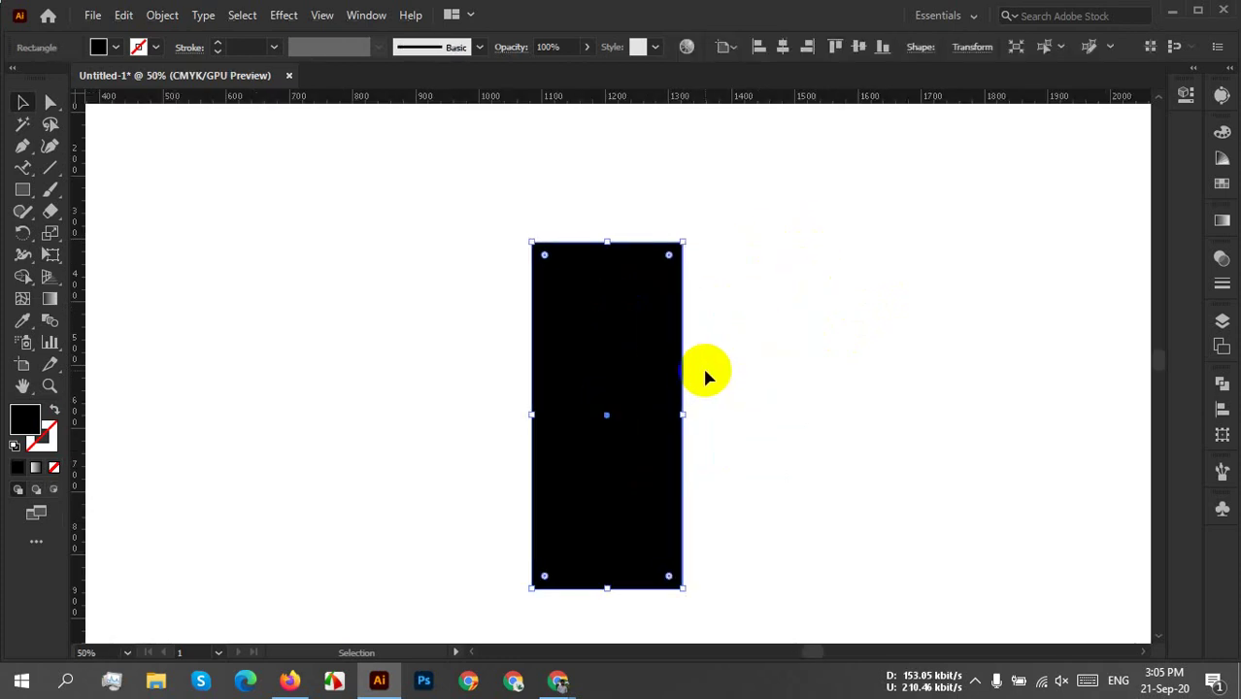
{"action": "scroll", "coordinate": [706, 373], "scroll_direction": "up", "scroll_amount": 1}
{"action": "left_click_drag", "start_coordinate": [727, 357], "coordinate": [740, 269]}
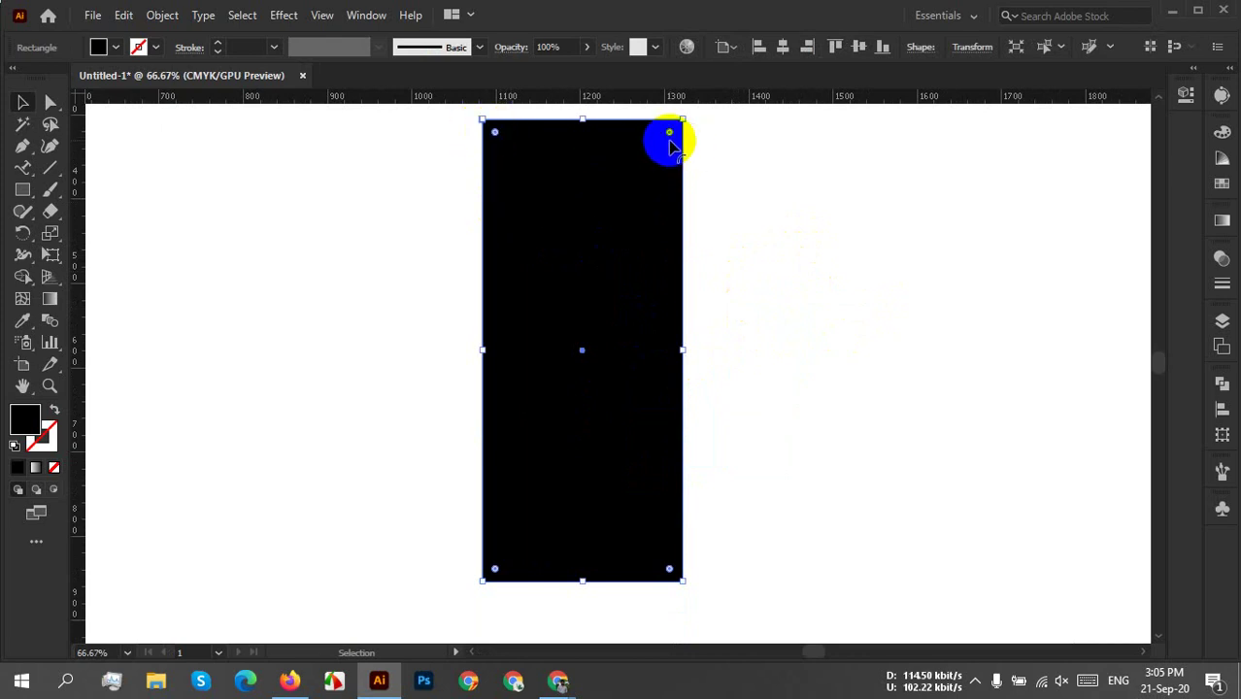
{"action": "left_click", "coordinate": [22, 191]}
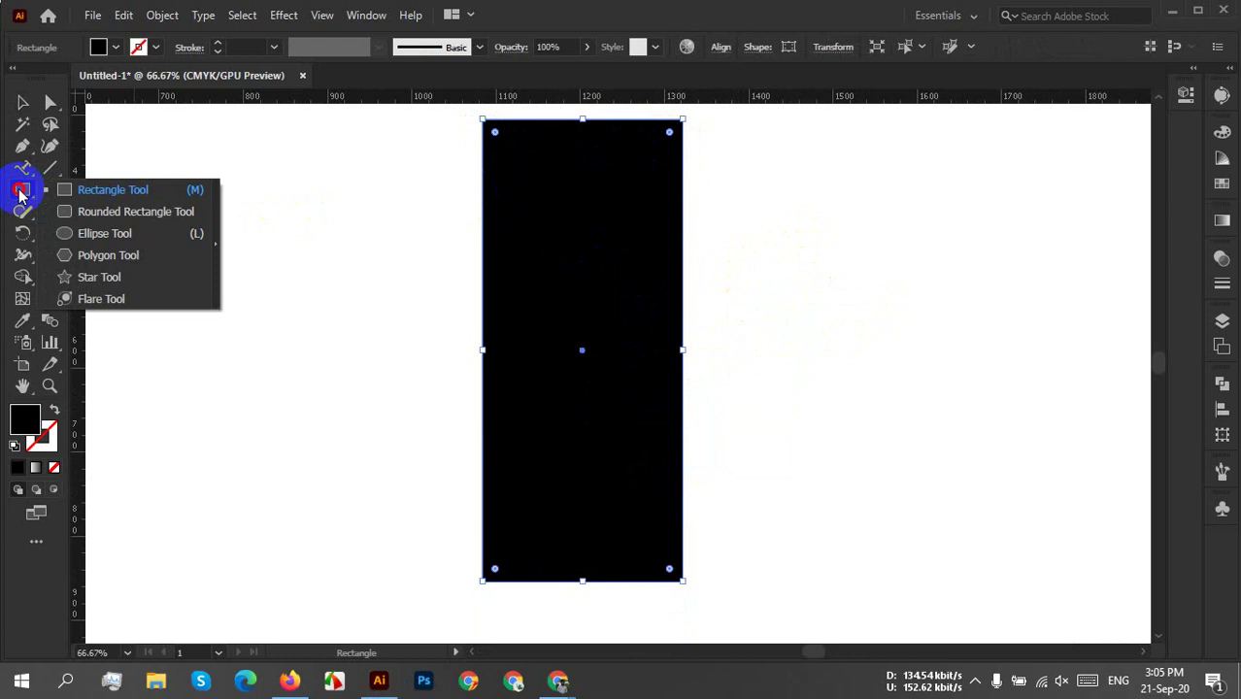
{"action": "left_click", "coordinate": [122, 211]}
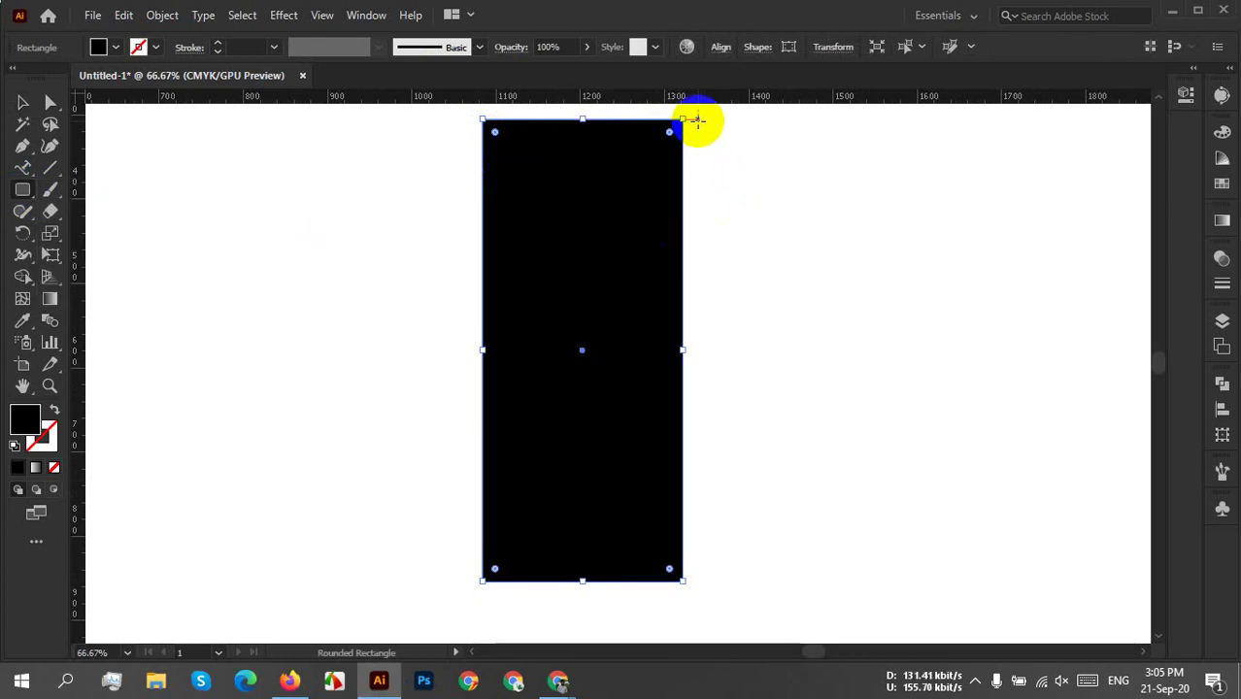
{"action": "left_click_drag", "start_coordinate": [708, 124], "coordinate": [896, 580]}
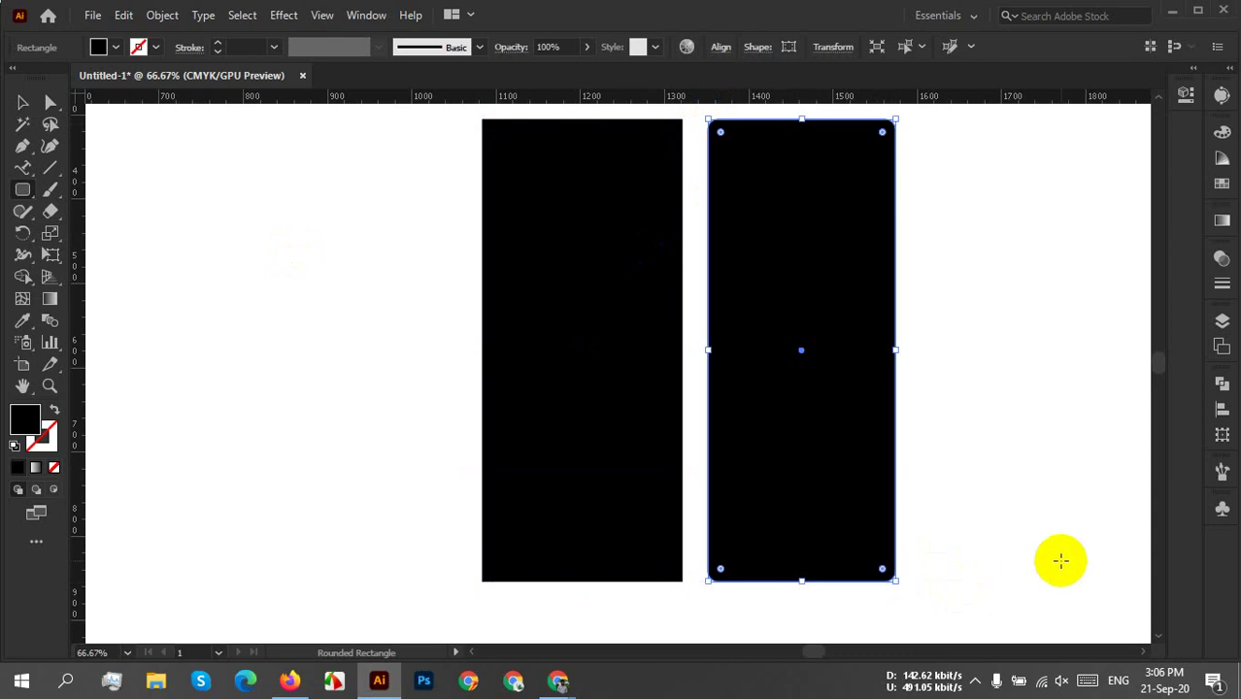
{"action": "left_click_drag", "start_coordinate": [721, 134], "coordinate": [727, 154]}
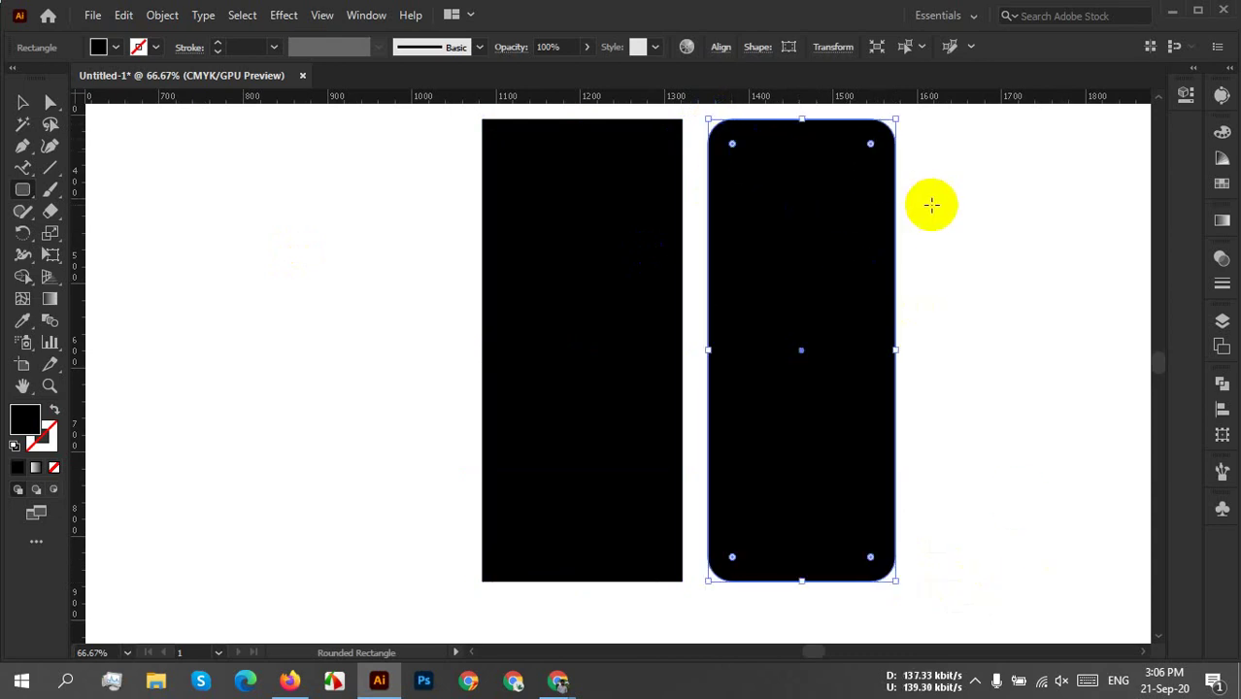
Round all corners of the original sharp-cornered rectangle with its corner widgets.
{"action": "left_click", "coordinate": [19, 107]}
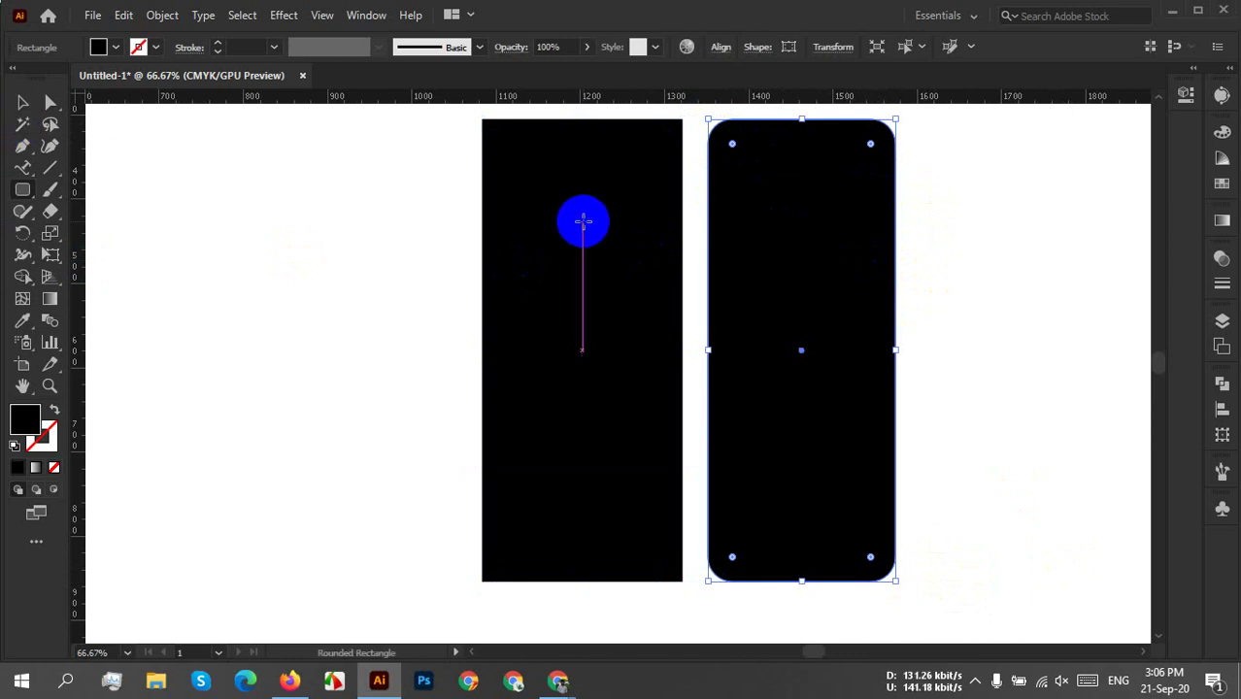
{"action": "left_click", "coordinate": [582, 221]}
{"action": "left_click", "coordinate": [639, 387]}
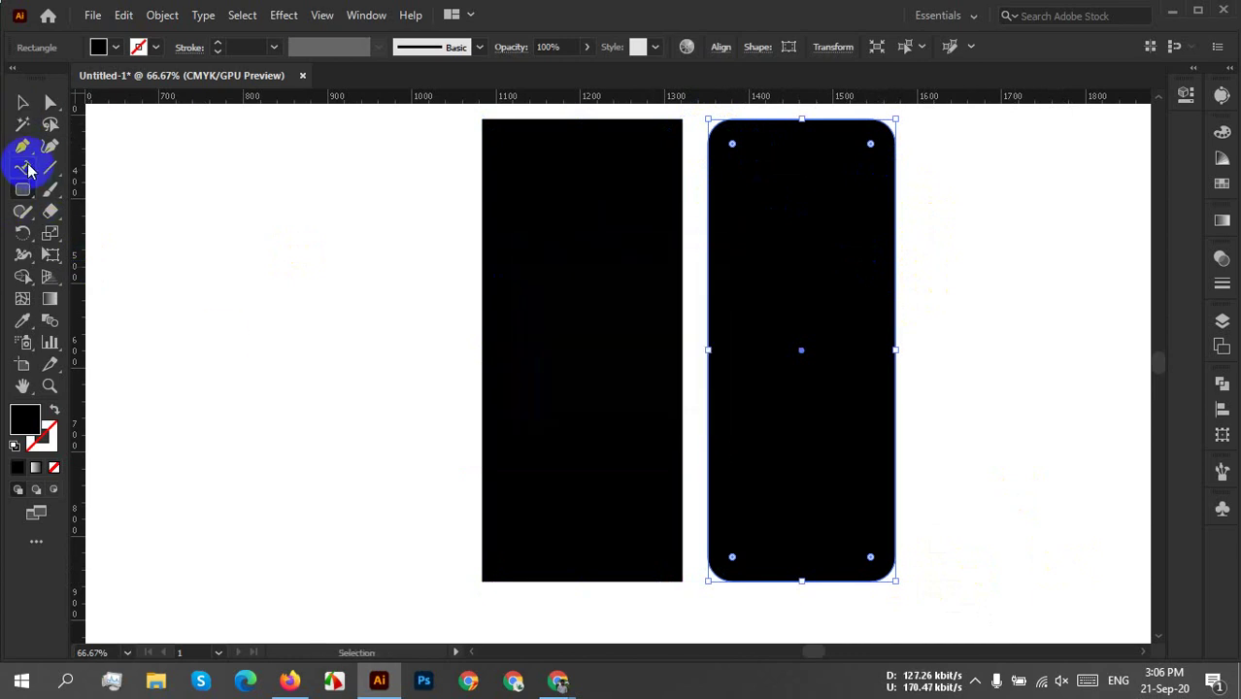
{"action": "left_click", "coordinate": [23, 103]}
{"action": "left_click", "coordinate": [641, 296]}
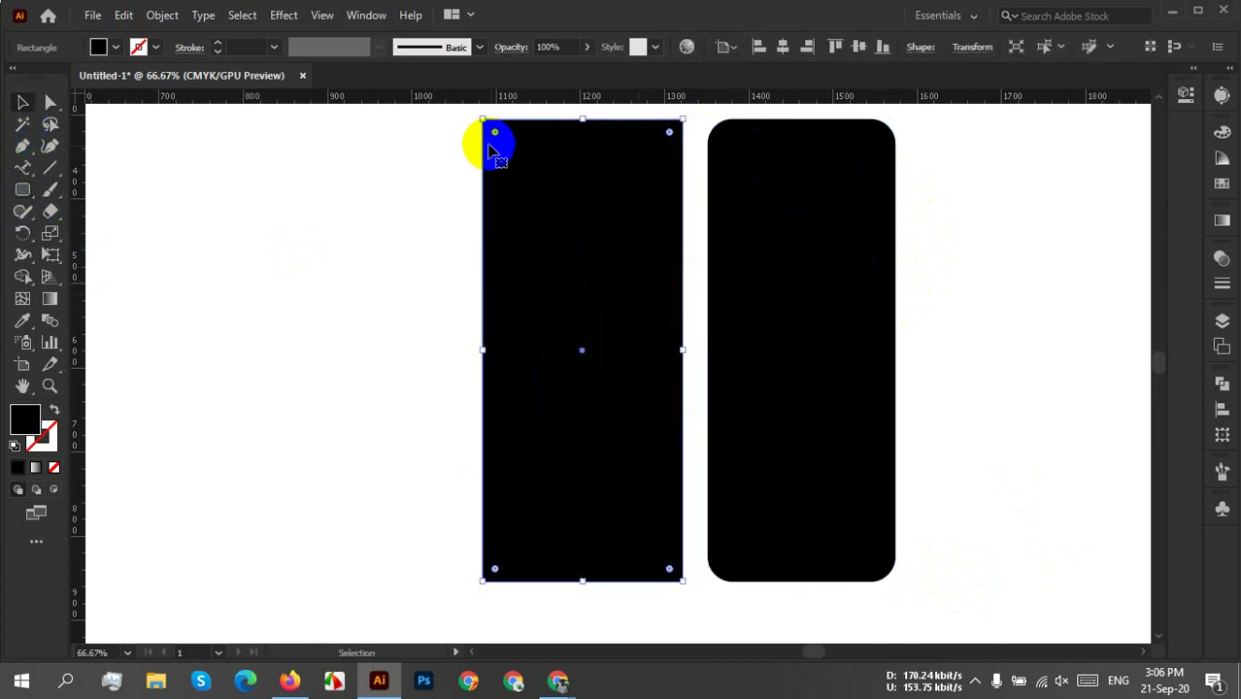
{"action": "left_click_drag", "start_coordinate": [495, 131], "coordinate": [506, 166]}
{"action": "left_click", "coordinate": [396, 166]}
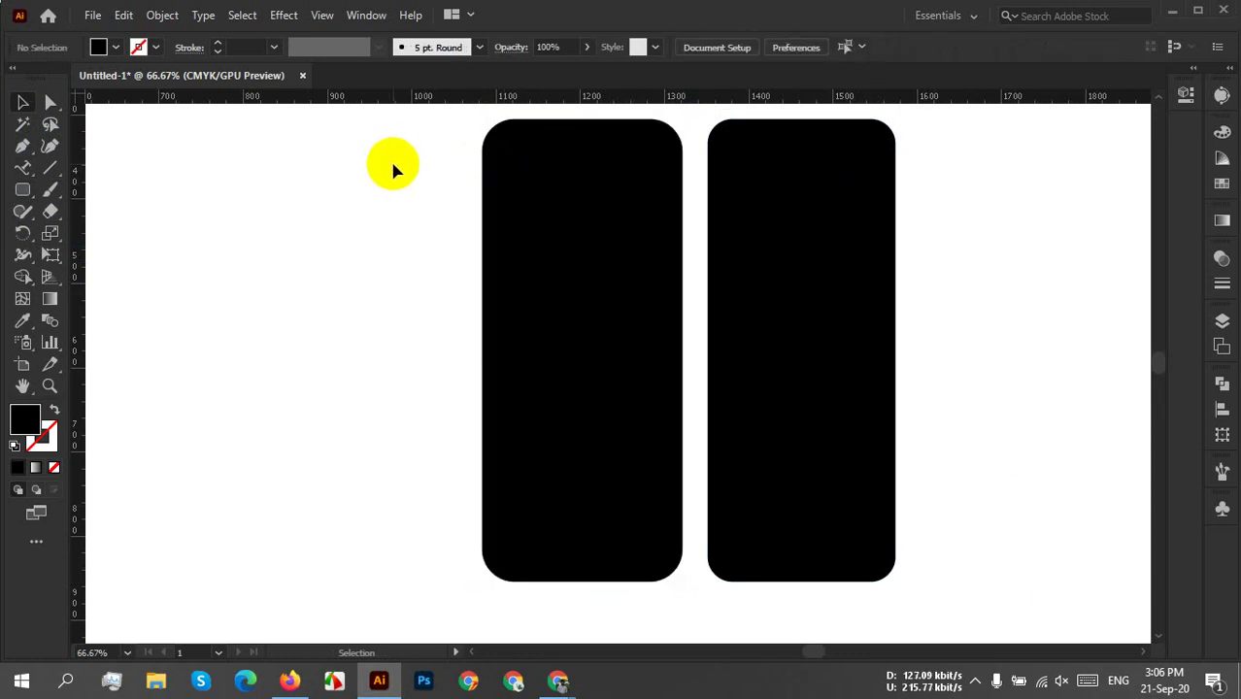
Delete the original wider rectangle and reposition the narrower rounded rectangle in the cleared area.
{"action": "left_click_drag", "start_coordinate": [814, 332], "coordinate": [920, 351]}
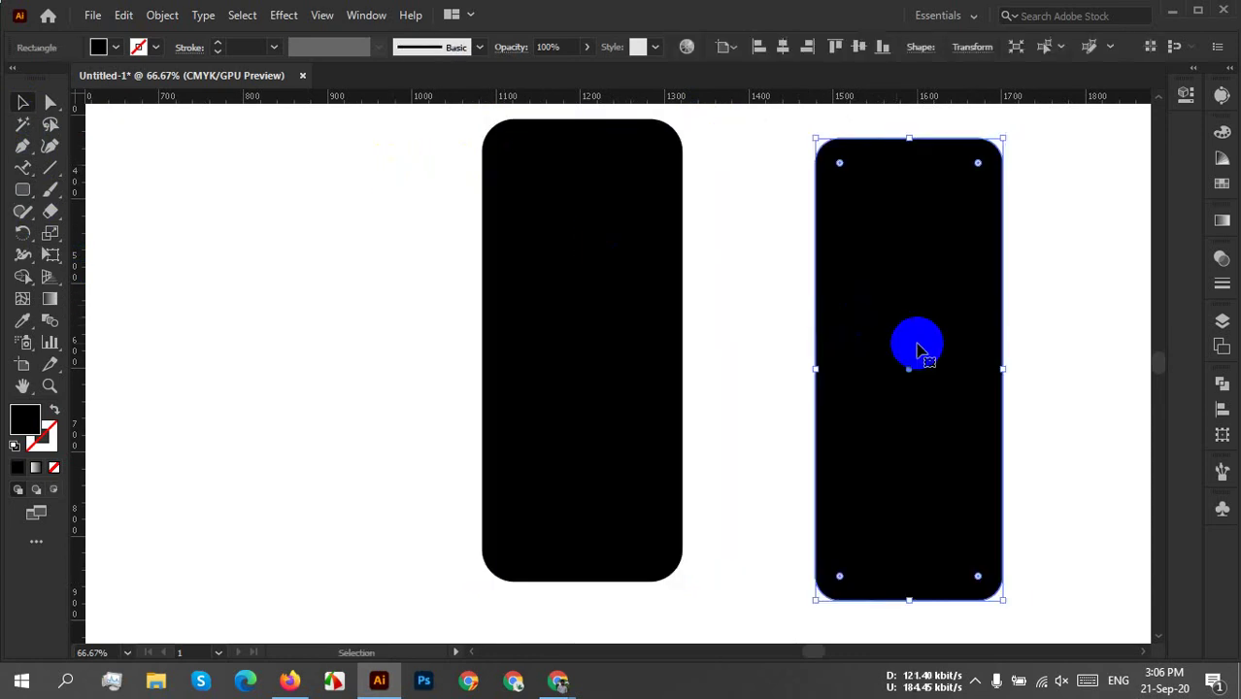
{"action": "left_click", "coordinate": [579, 435]}
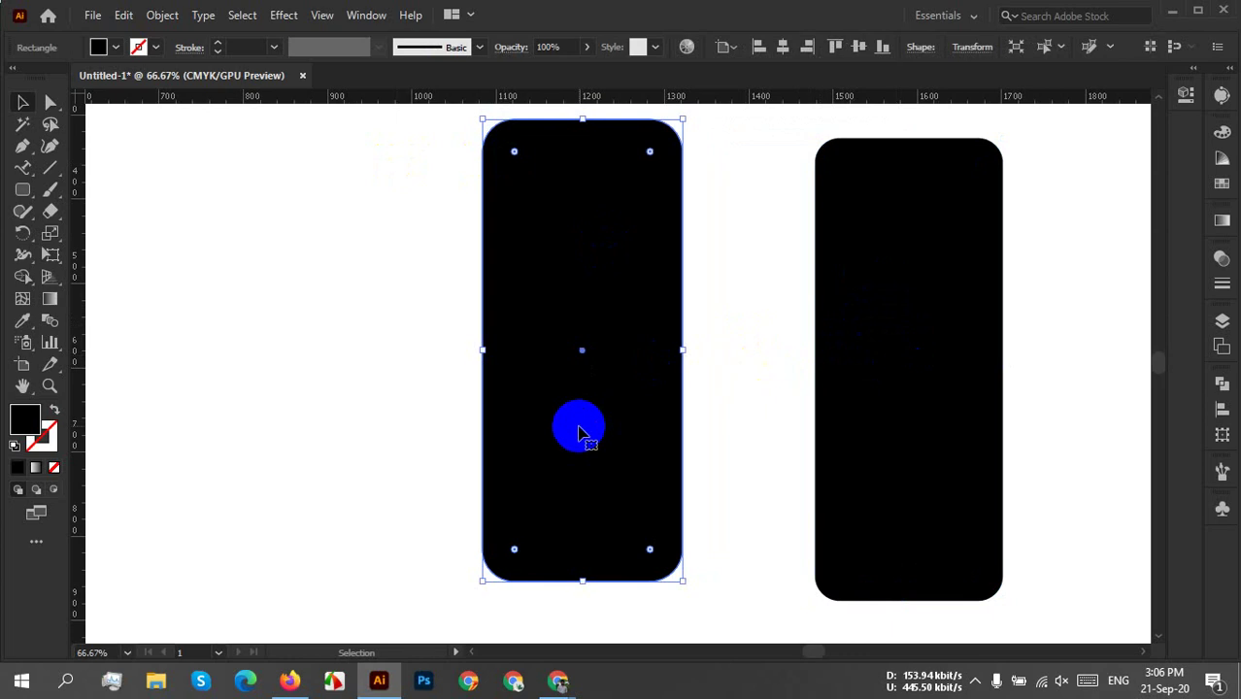
{"action": "key", "text": "Delete"}
{"action": "left_click_drag", "start_coordinate": [978, 374], "coordinate": [852, 367]}
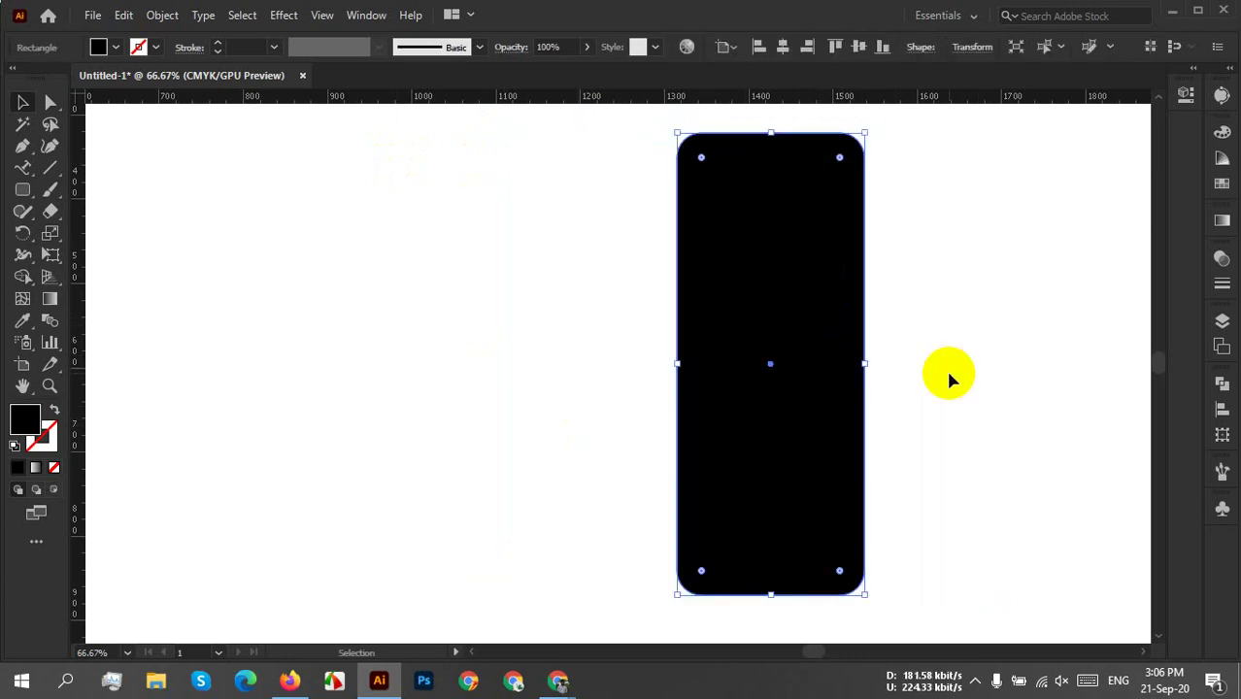
Reflect a copy of the rounded rectangle about a 45° axis to form a cross.
{"action": "right_click", "coordinate": [844, 367]}
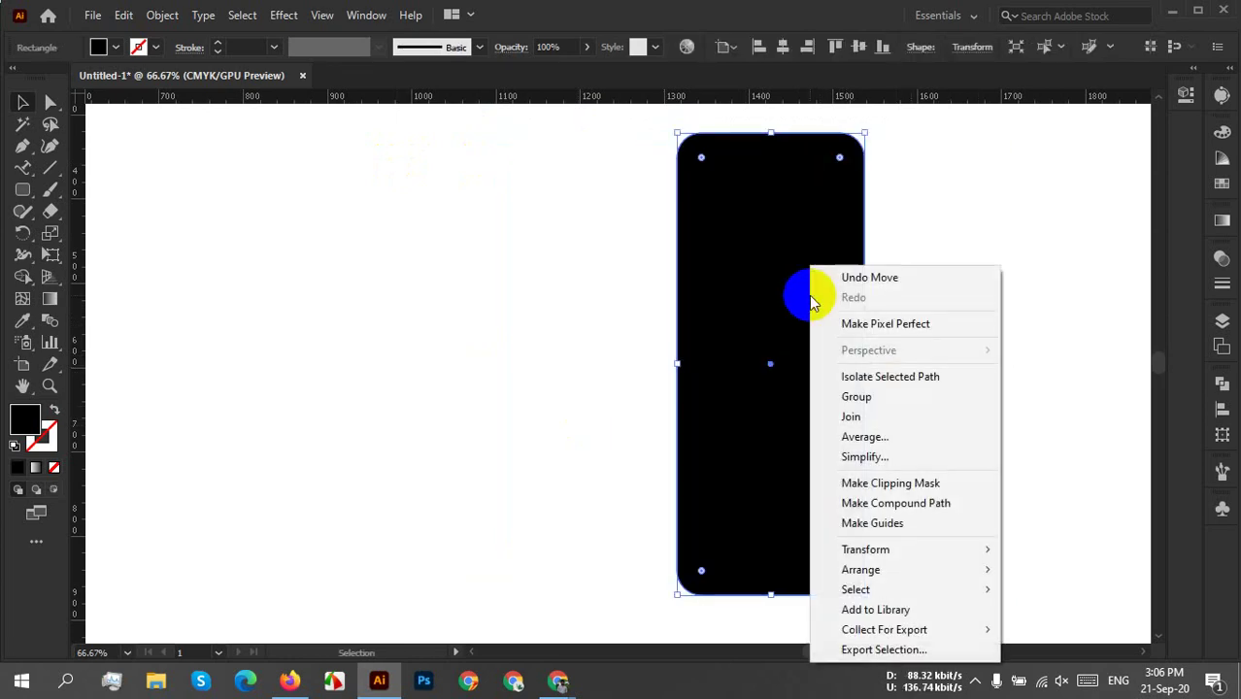
{"action": "mouse_move", "coordinate": [851, 546]}
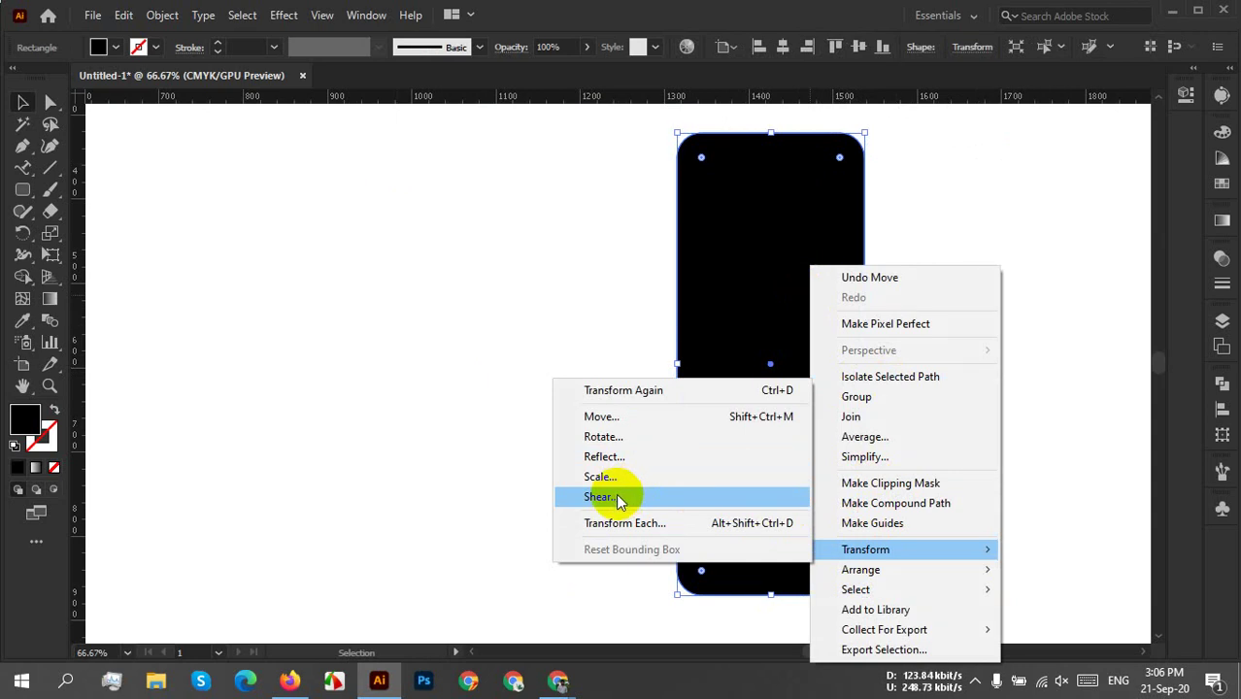
{"action": "left_click", "coordinate": [621, 457]}
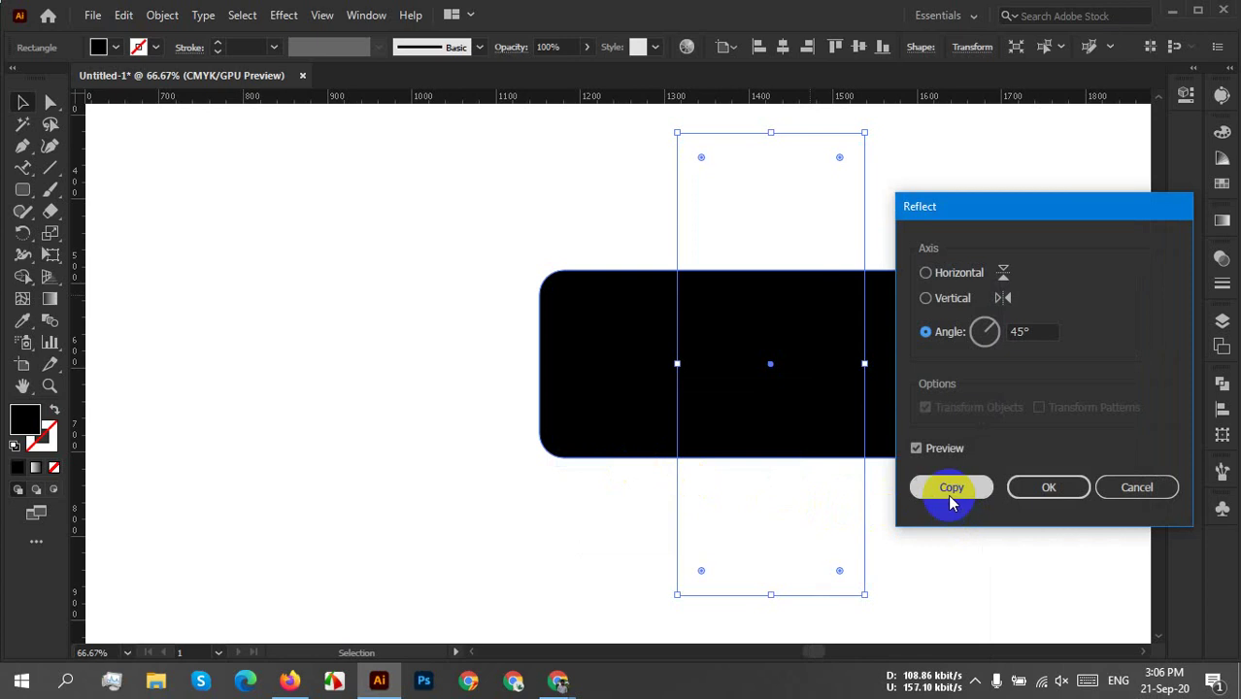
{"action": "left_click", "coordinate": [952, 491]}
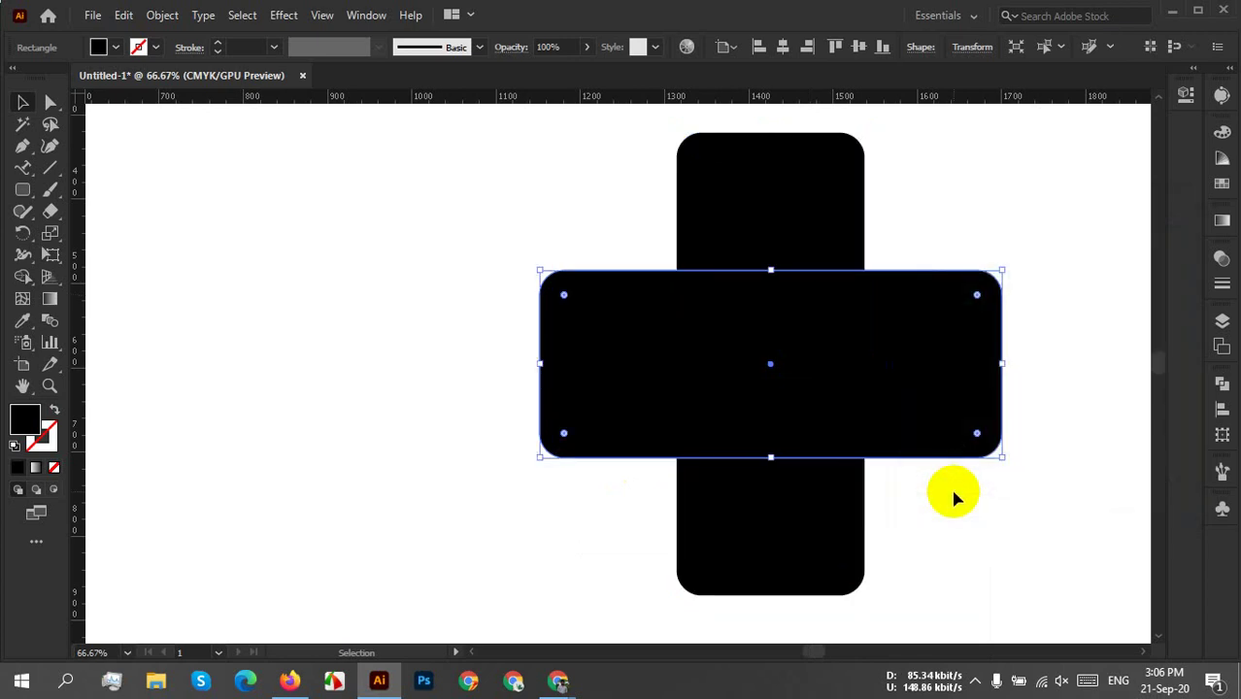
Select both rounded rectangles and merge them into one cross shape with Shape Builder.
{"action": "left_click", "coordinate": [994, 216]}
{"action": "left_click_drag", "start_coordinate": [969, 177], "coordinate": [507, 573]}
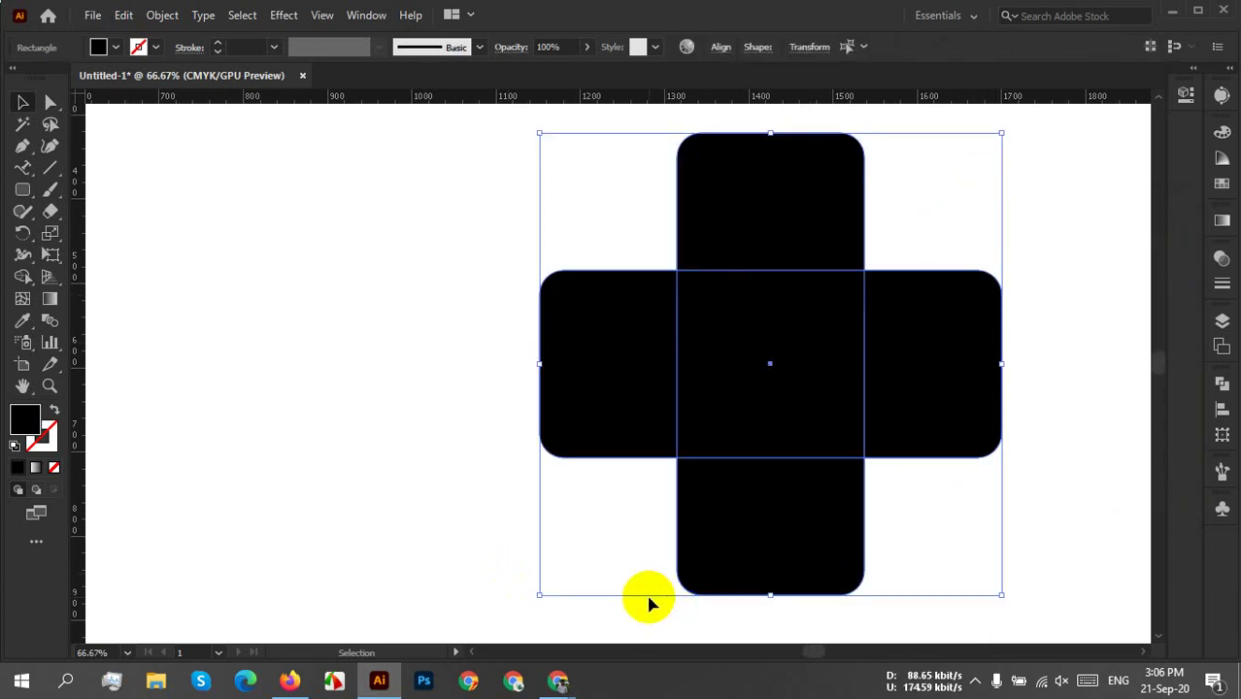
{"action": "left_click", "coordinate": [23, 276]}
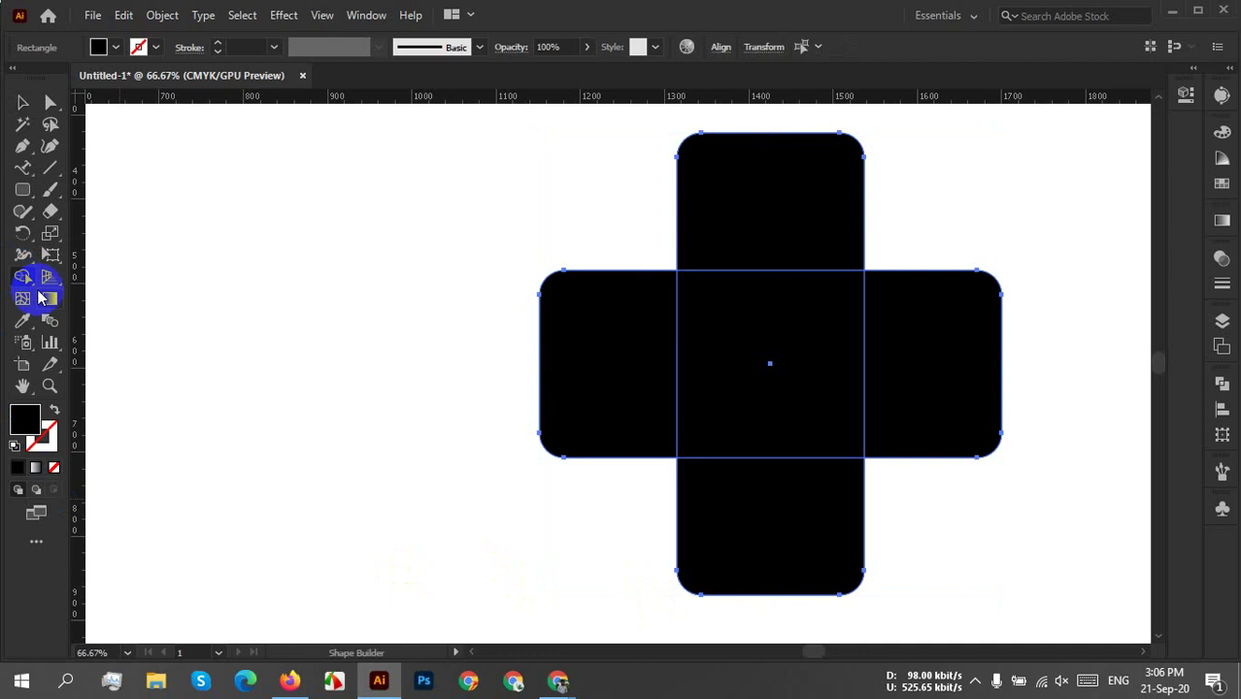
{"action": "mouse_move", "coordinate": [823, 235]}
{"action": "left_mouse_down"}
{"action": "mouse_move", "coordinate": [760, 339]}
{"action": "mouse_move", "coordinate": [661, 350]}
{"action": "mouse_move", "coordinate": [961, 369]}
{"action": "mouse_move", "coordinate": [901, 389]}
{"action": "mouse_move", "coordinate": [782, 474]}
{"action": "left_mouse_up"}
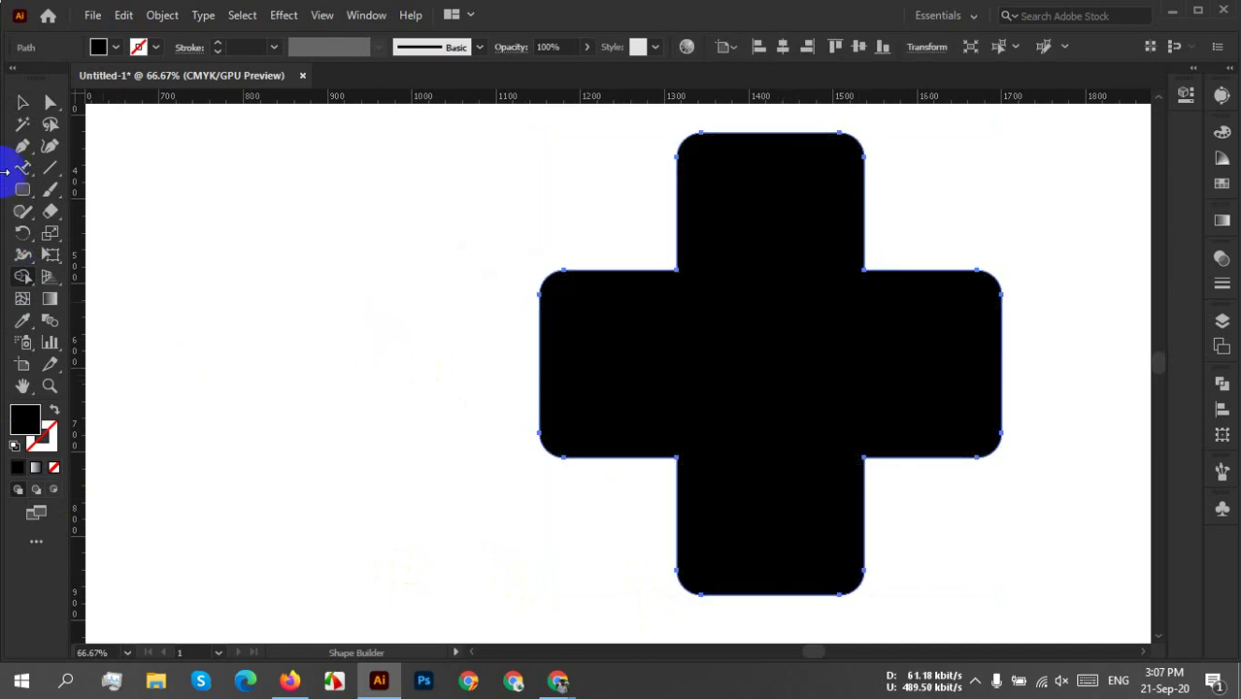
{"action": "left_click", "coordinate": [24, 105]}
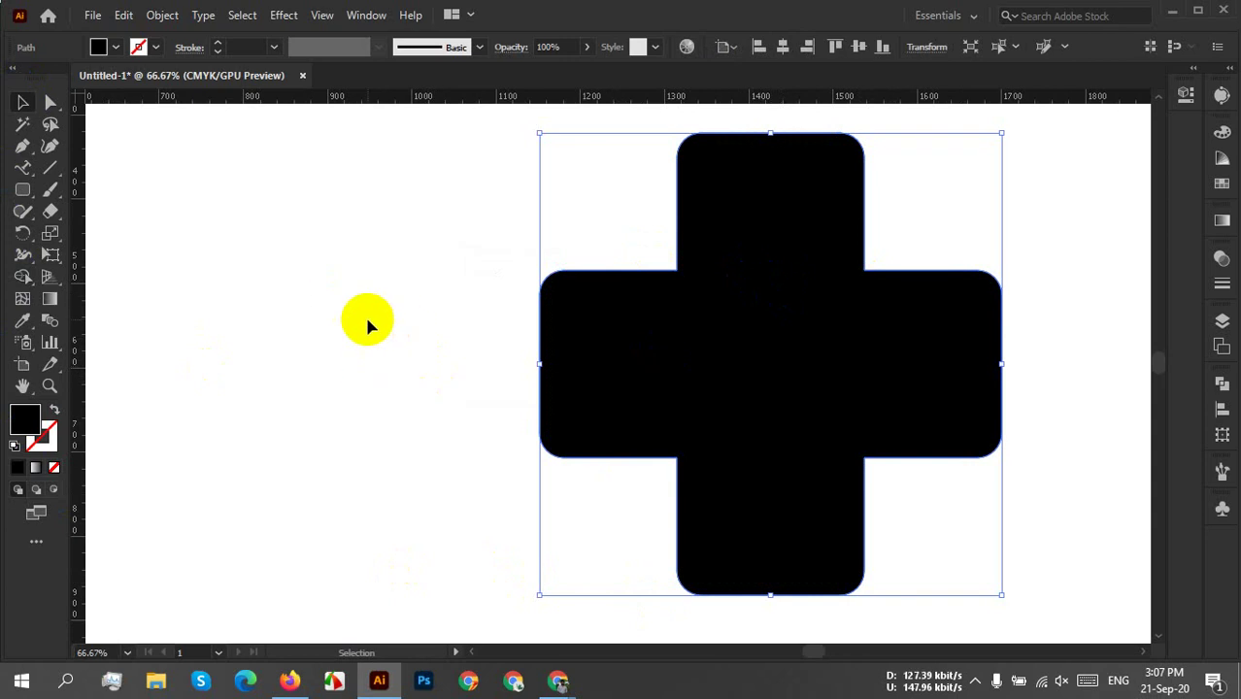
{"action": "left_click", "coordinate": [740, 328]}
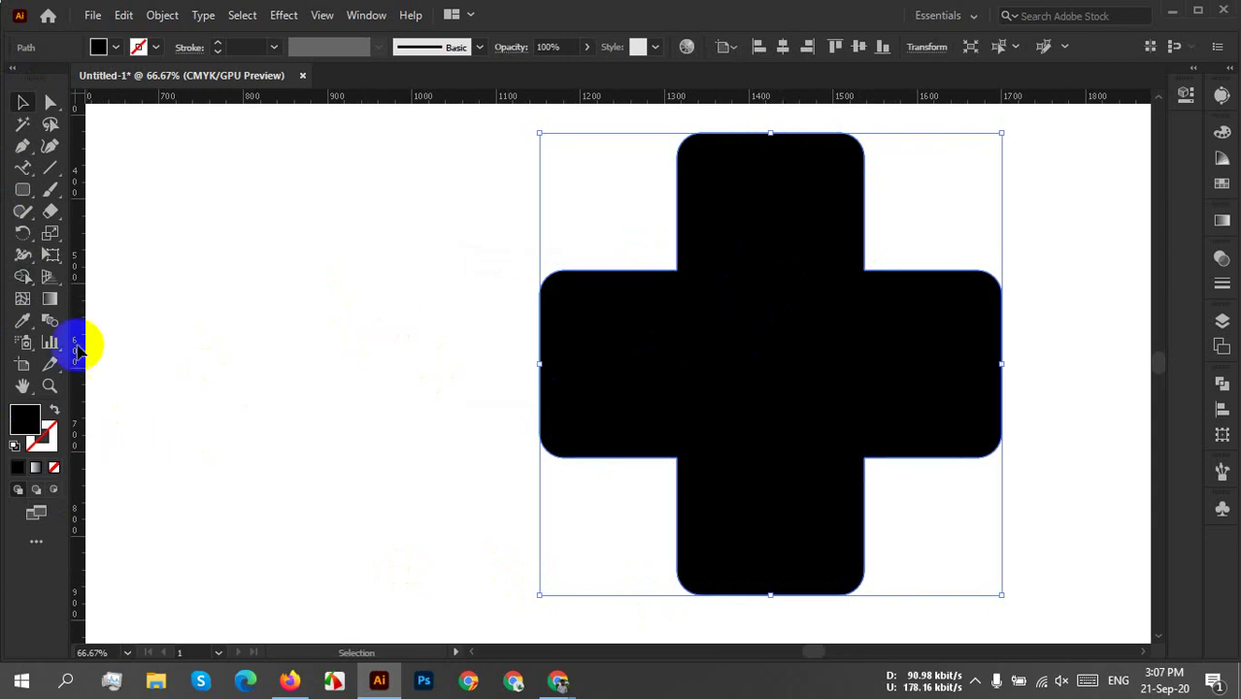
{"action": "left_click", "coordinate": [34, 416]}
{"action": "left_click", "coordinate": [50, 443]}
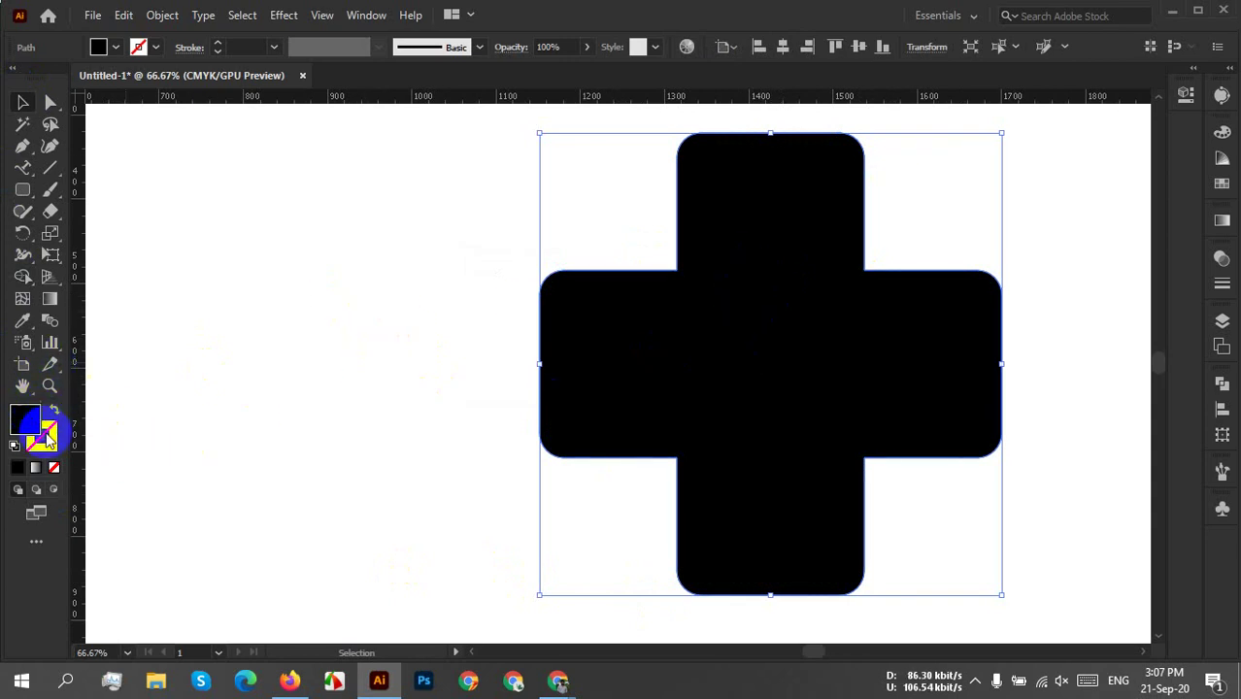
{"action": "left_click", "coordinate": [37, 413]}
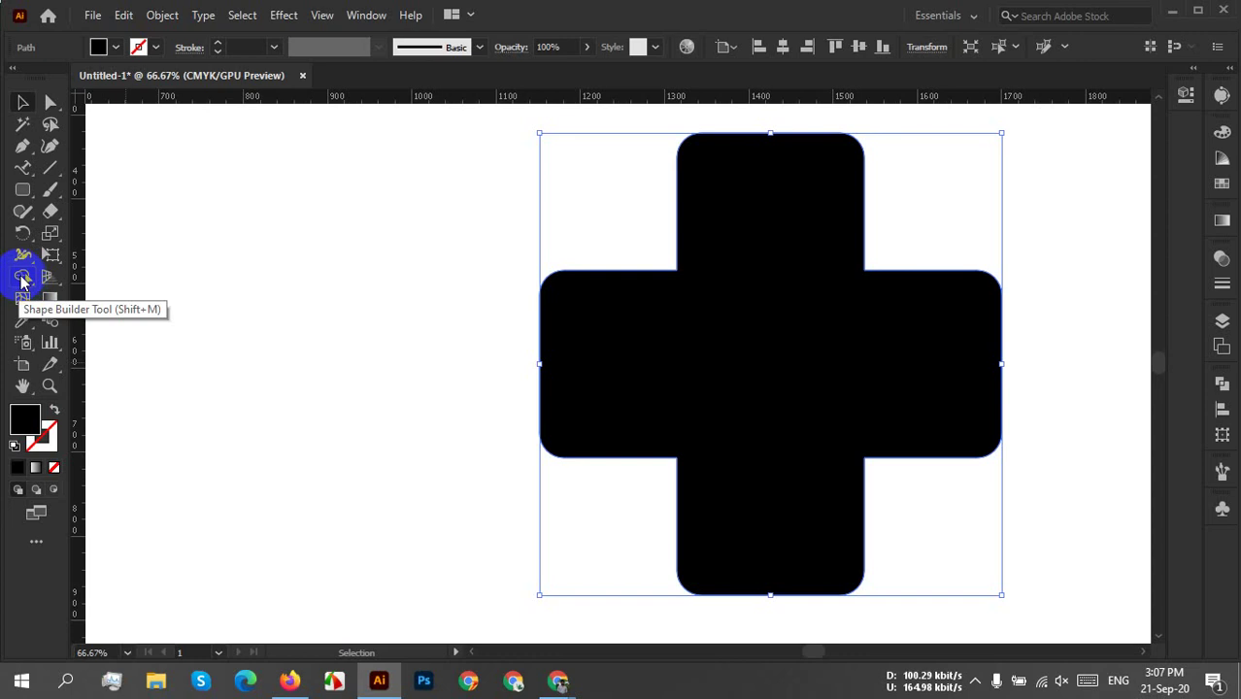
{"action": "key", "text": "a"}
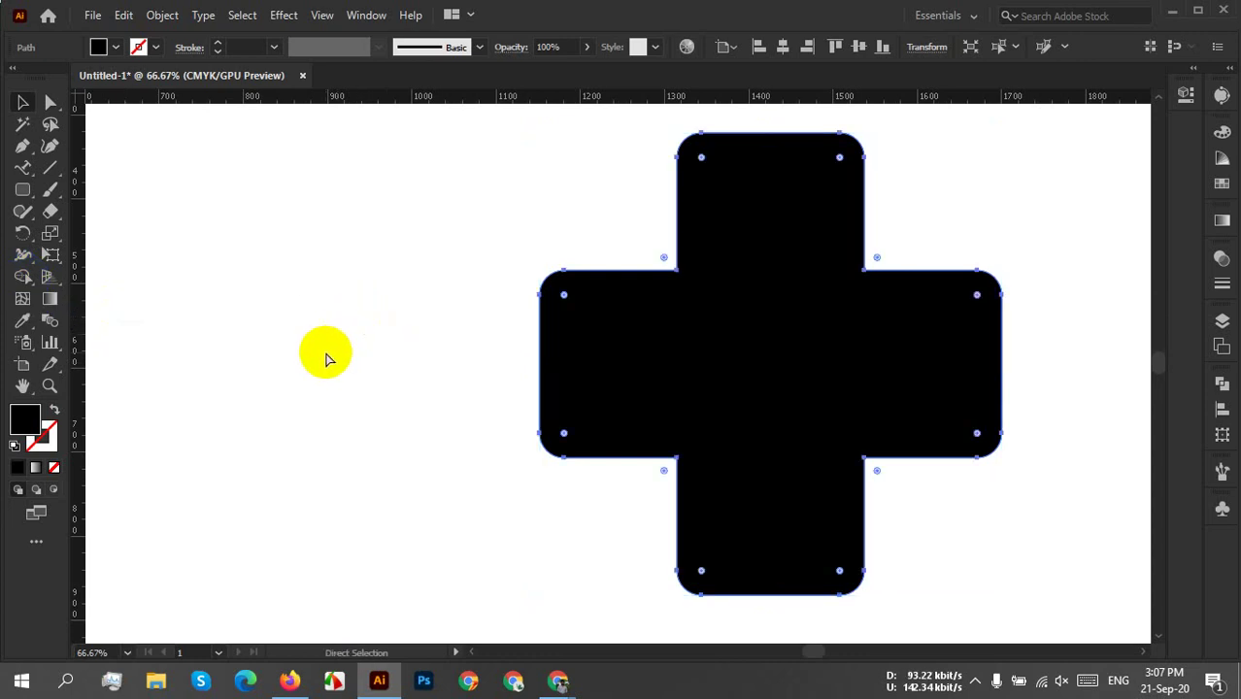
Undo the merge so the cross is again two separate rounded rectangles.
{"action": "key", "text": "ctrl+z"}
{"action": "key", "text": "ctrl+z"}
{"action": "key", "text": "ctrl+shift+z"}
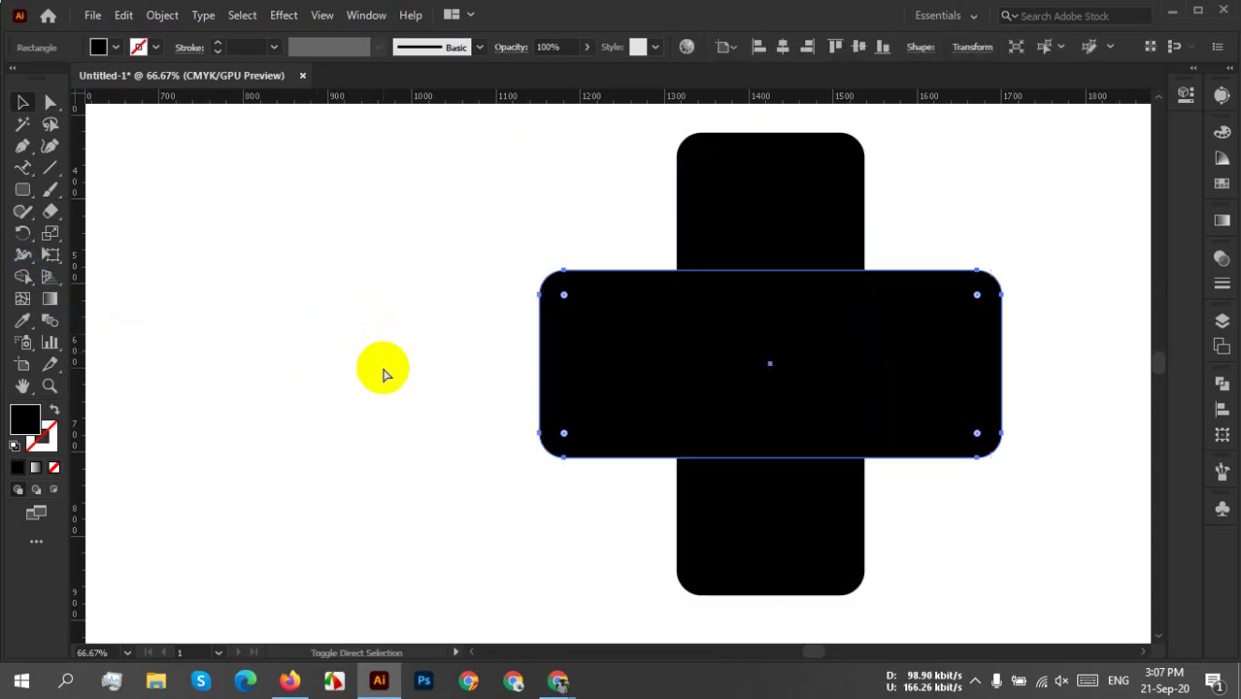
{"action": "key", "text": "v"}
Select both overlapping rounded rectangles and combine all their regions into a single cross with Shape Builder.
{"action": "left_click", "coordinate": [928, 435]}
{"action": "left_click", "coordinate": [789, 362]}
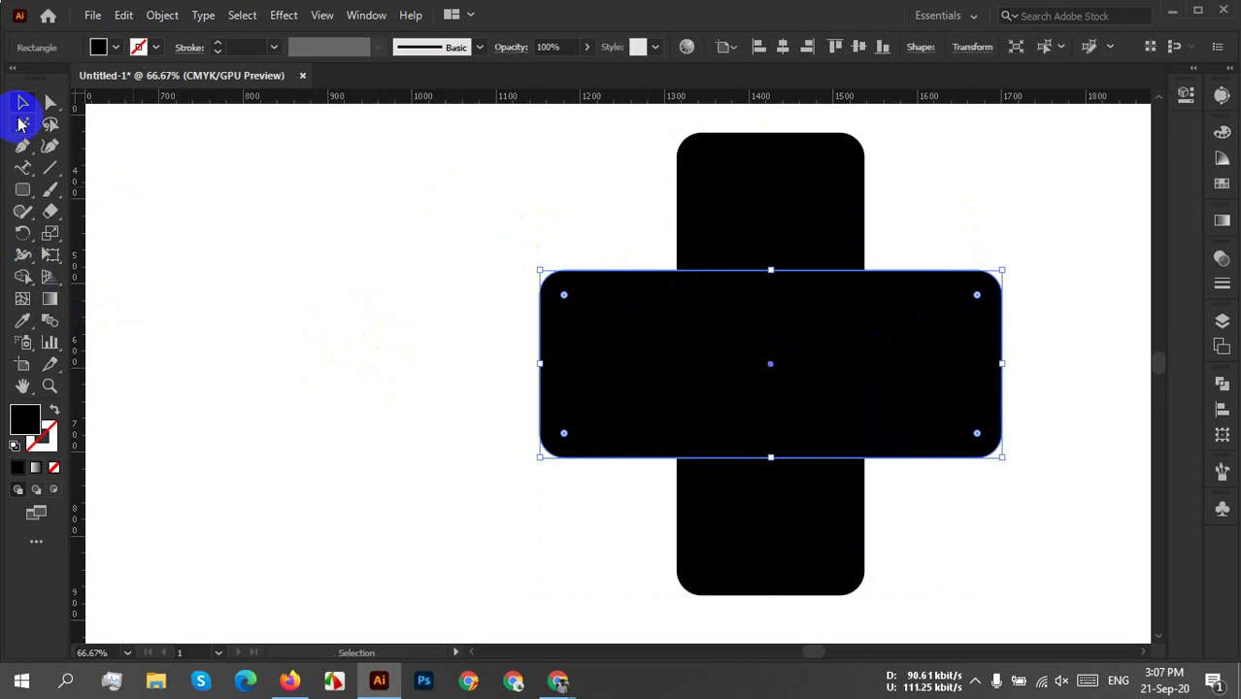
{"action": "left_click", "coordinate": [724, 321], "text": "shift"}
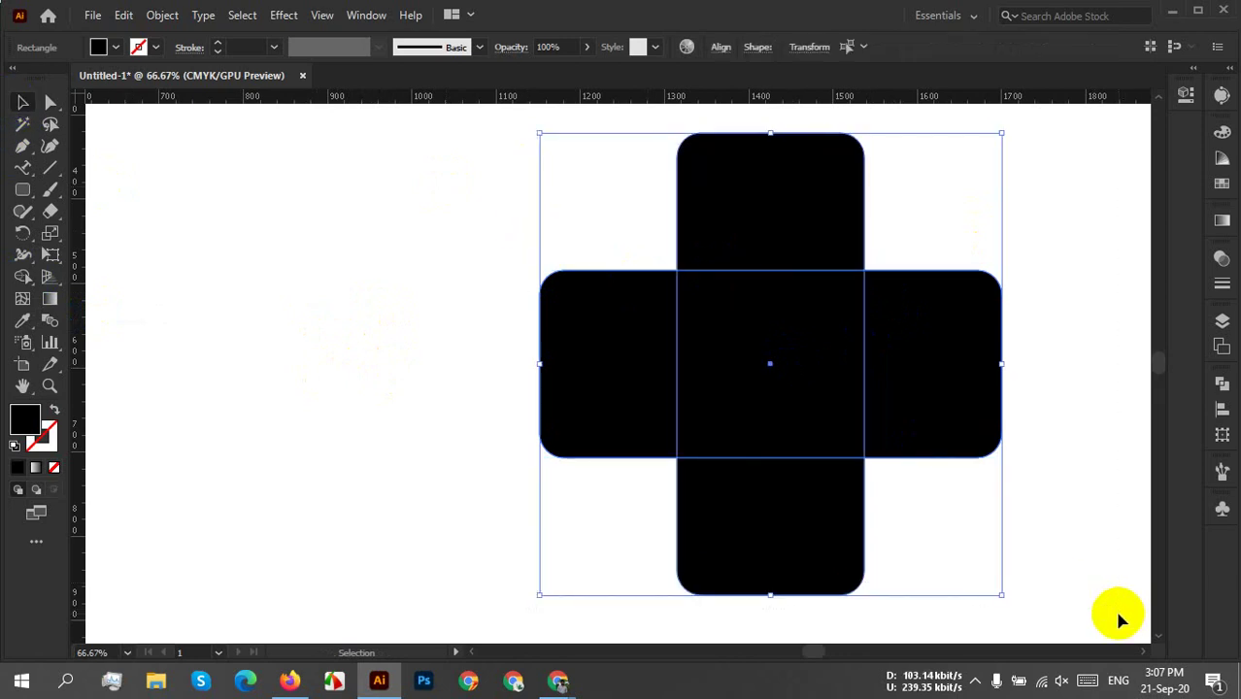
{"action": "left_click", "coordinate": [23, 278]}
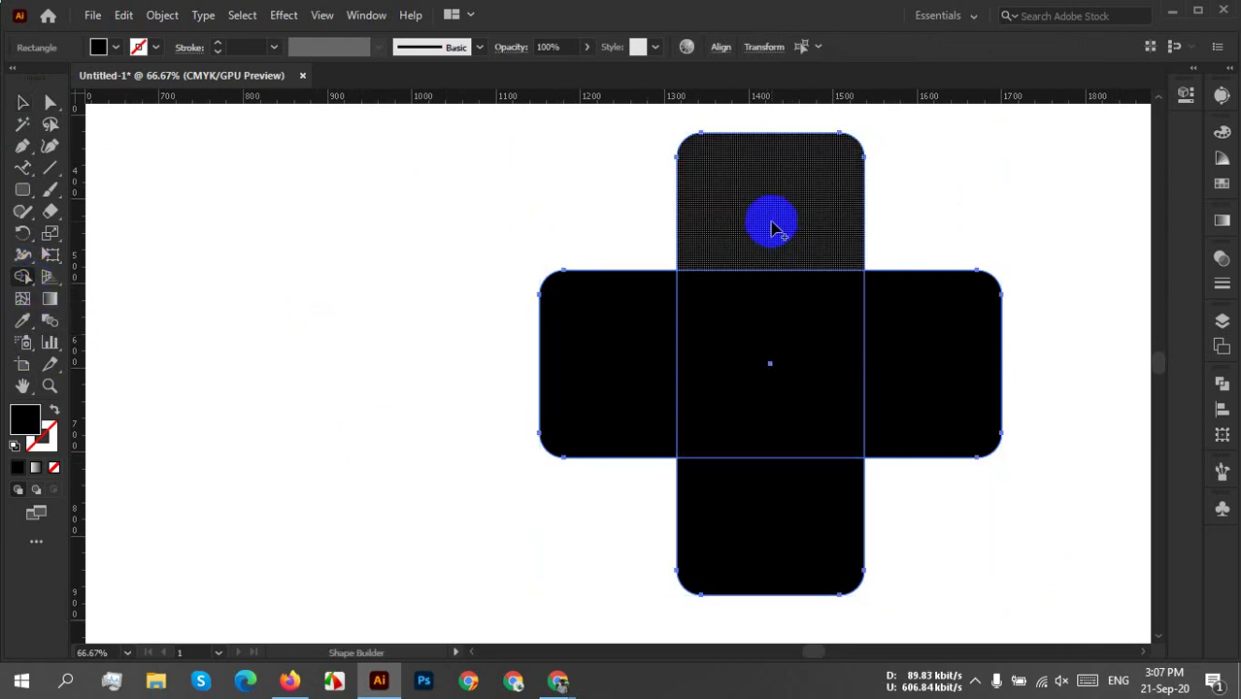
{"action": "left_click_drag", "start_coordinate": [773, 227], "coordinate": [723, 339]}
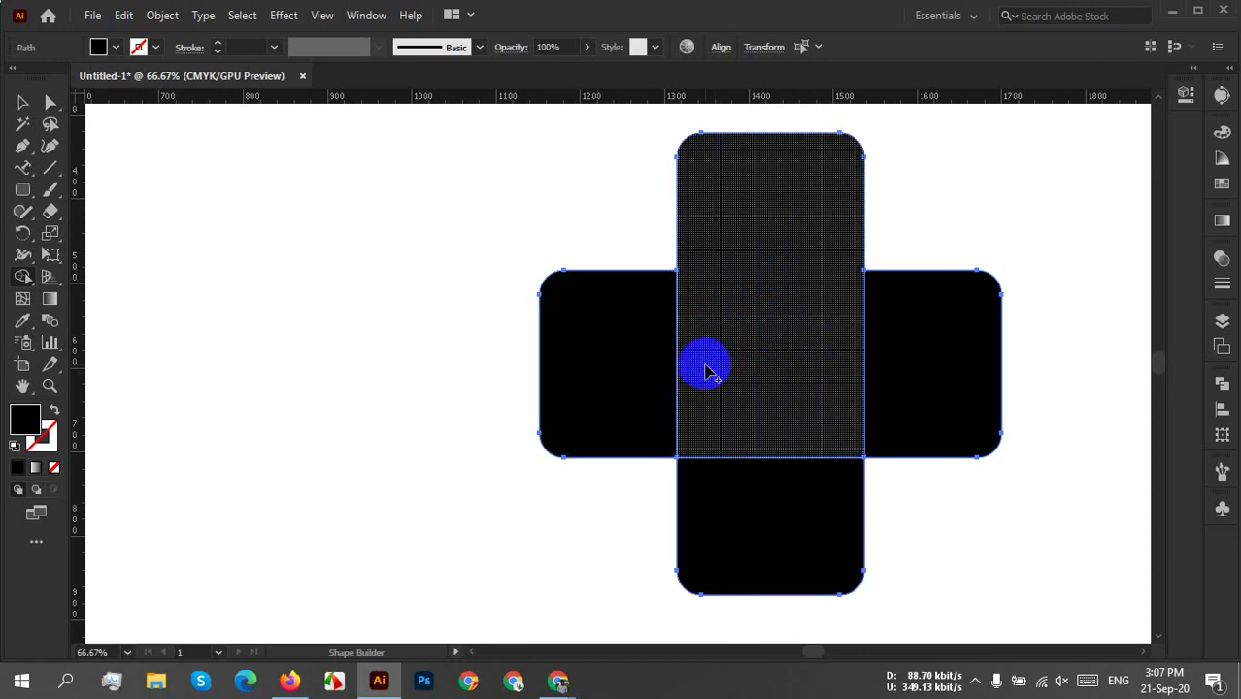
{"action": "mouse_move", "coordinate": [646, 372]}
{"action": "left_mouse_down"}
{"action": "mouse_move", "coordinate": [690, 369]}
{"action": "mouse_move", "coordinate": [761, 498]}
{"action": "left_mouse_up"}
{"action": "mouse_move", "coordinate": [767, 456]}
{"action": "left_mouse_down"}
{"action": "mouse_move", "coordinate": [782, 415]}
{"action": "mouse_move", "coordinate": [941, 403]}
{"action": "mouse_move", "coordinate": [828, 244]}
{"action": "mouse_move", "coordinate": [847, 222]}
{"action": "left_mouse_up"}
{"action": "left_click", "coordinate": [22, 102]}
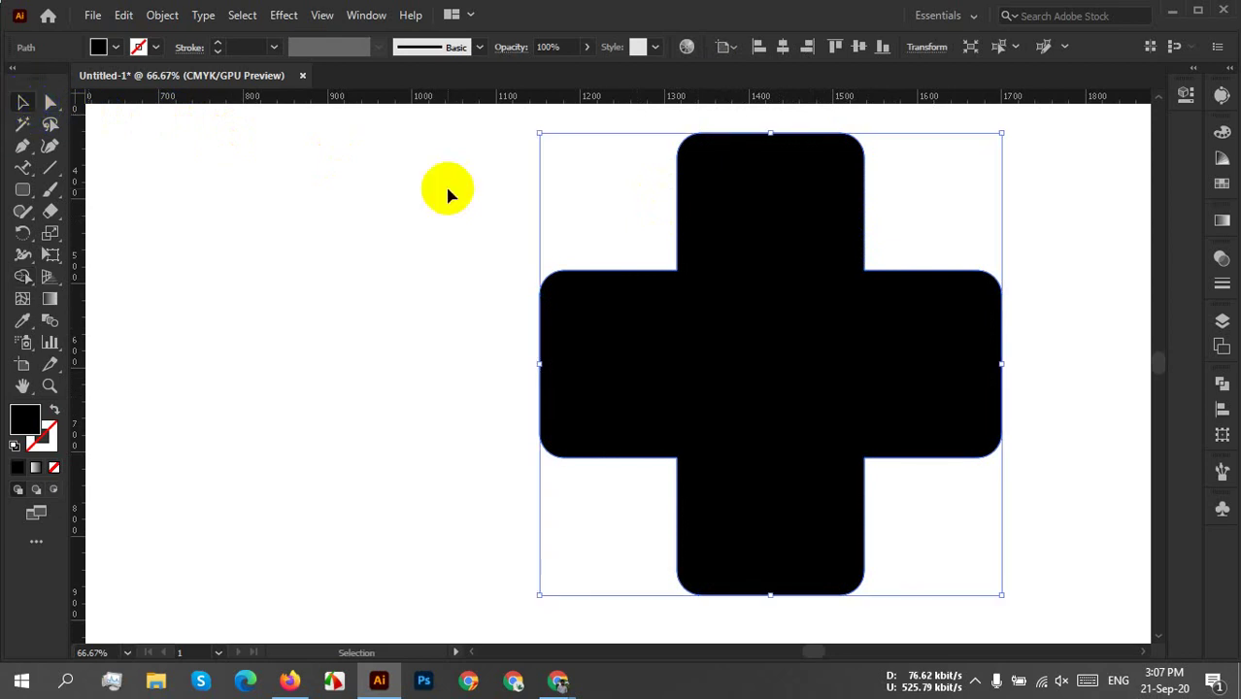
Move the merged cross slightly up and to the left, and swap its fill and stroke for a black outline without fill.
{"action": "left_click", "coordinate": [735, 279]}
{"action": "left_click_drag", "start_coordinate": [735, 279], "coordinate": [683, 269]}
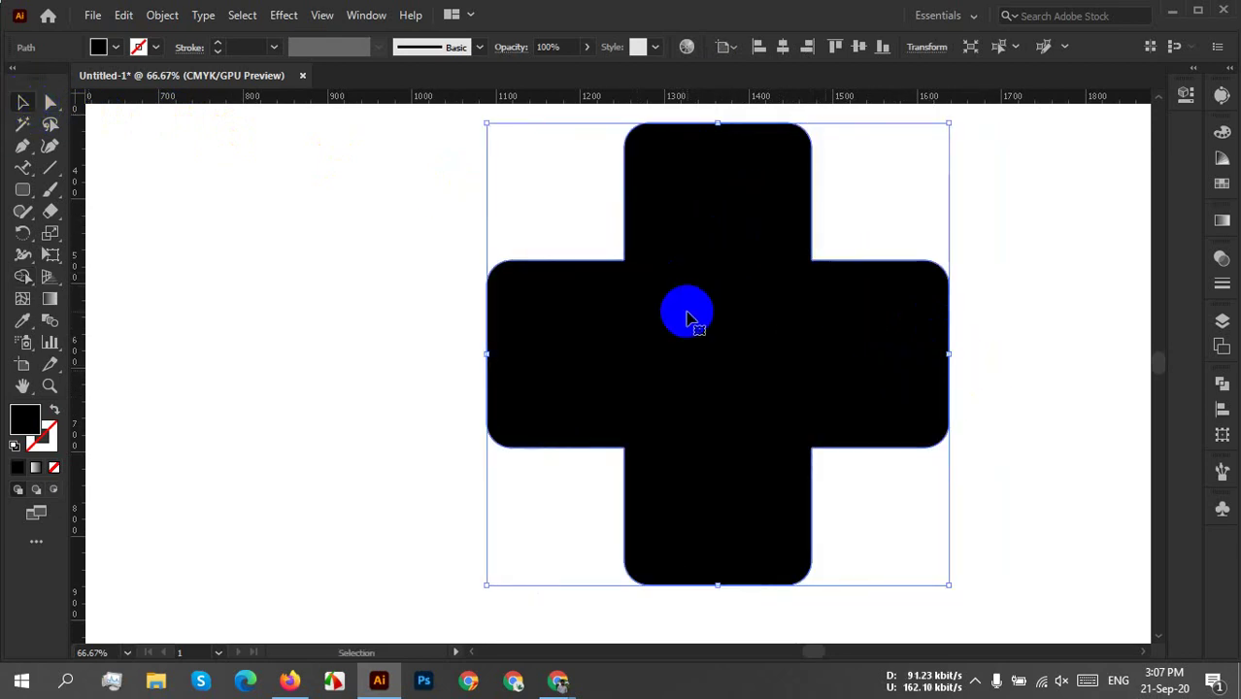
{"action": "left_click", "coordinate": [25, 418]}
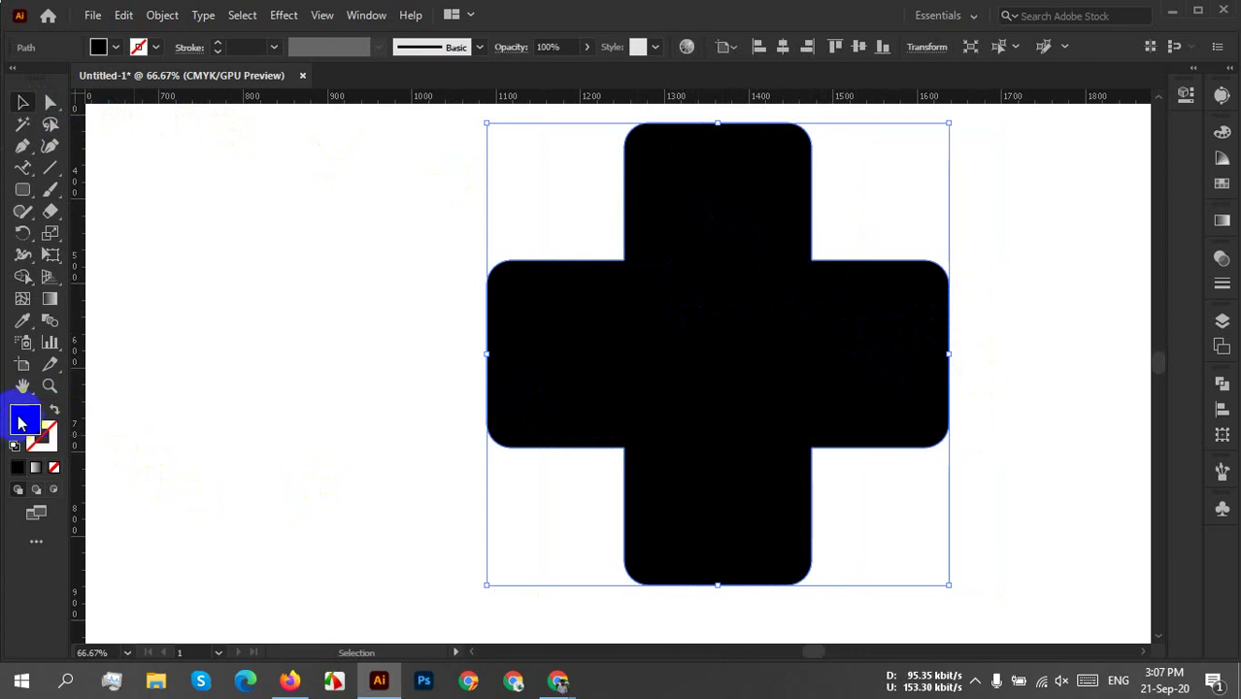
{"action": "left_click", "coordinate": [53, 412]}
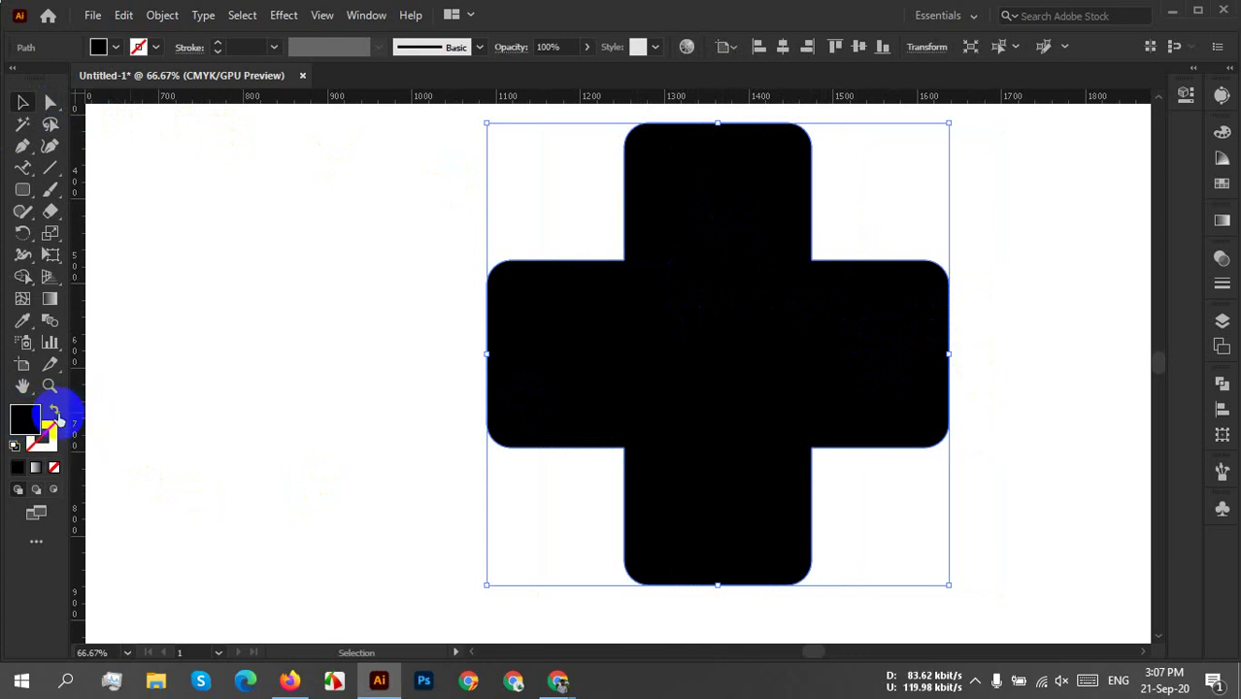
{"action": "left_click", "coordinate": [54, 411]}
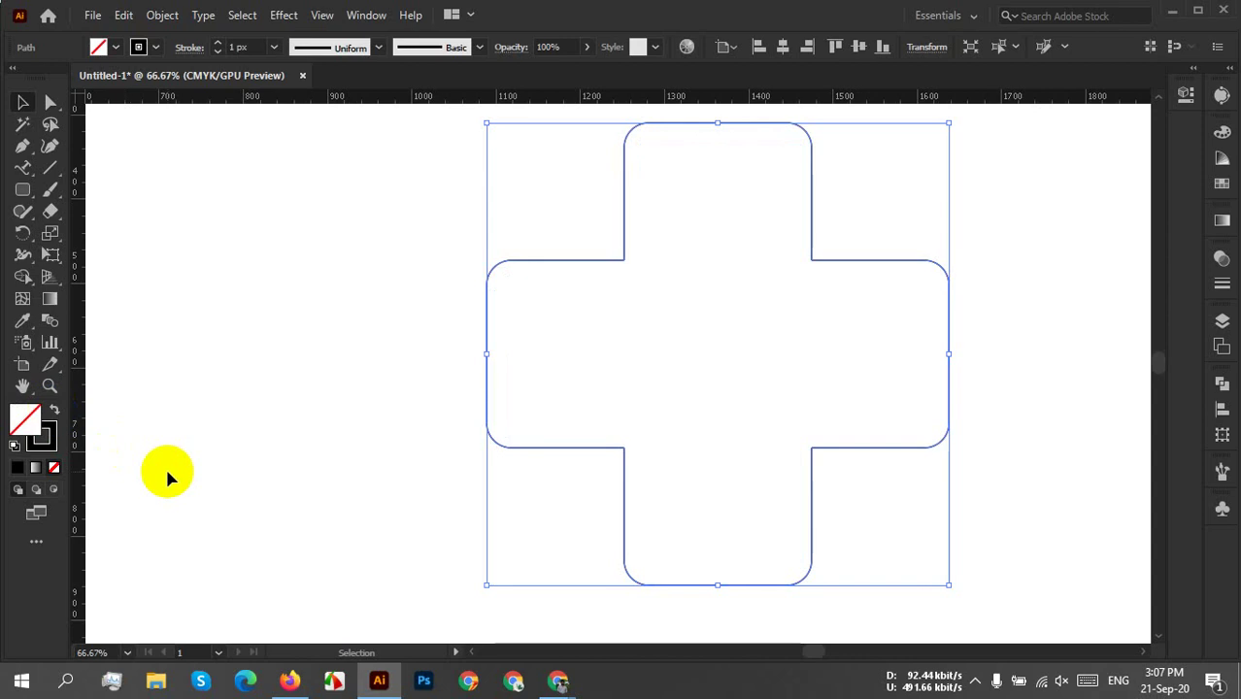
Thicken the cross outline to a 16 px stroke and move the cross slightly down.
{"action": "left_click", "coordinate": [37, 424]}
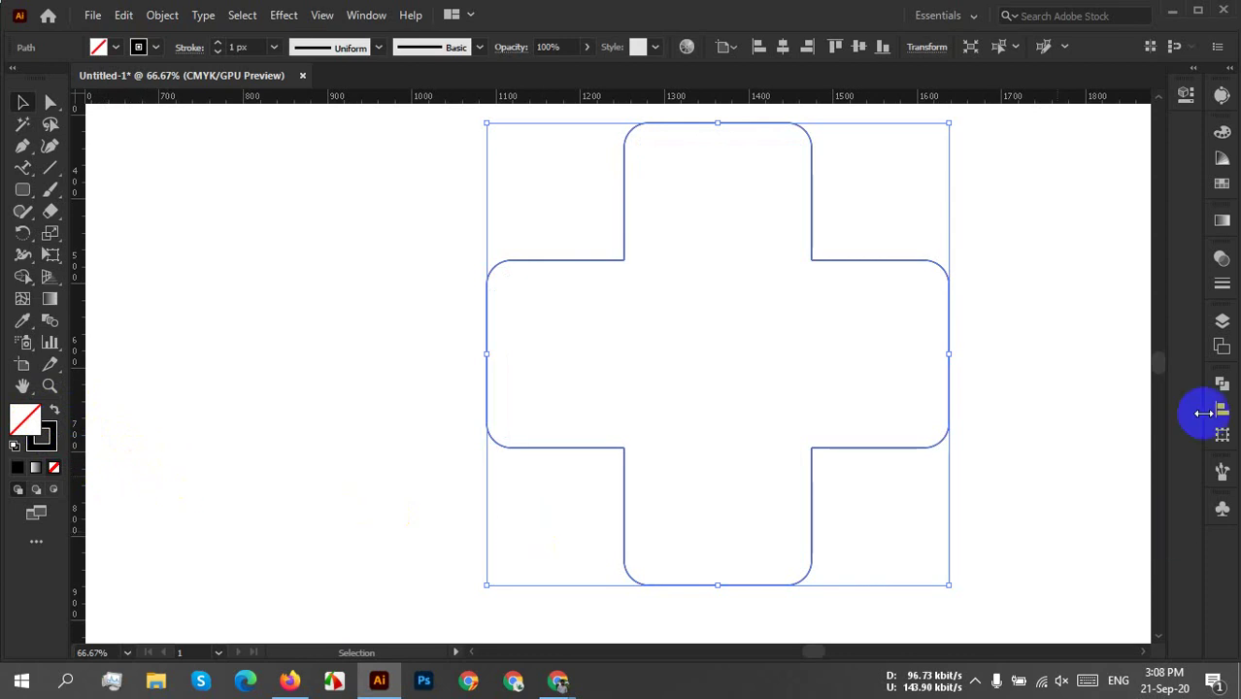
{"action": "left_click", "coordinate": [250, 47]}
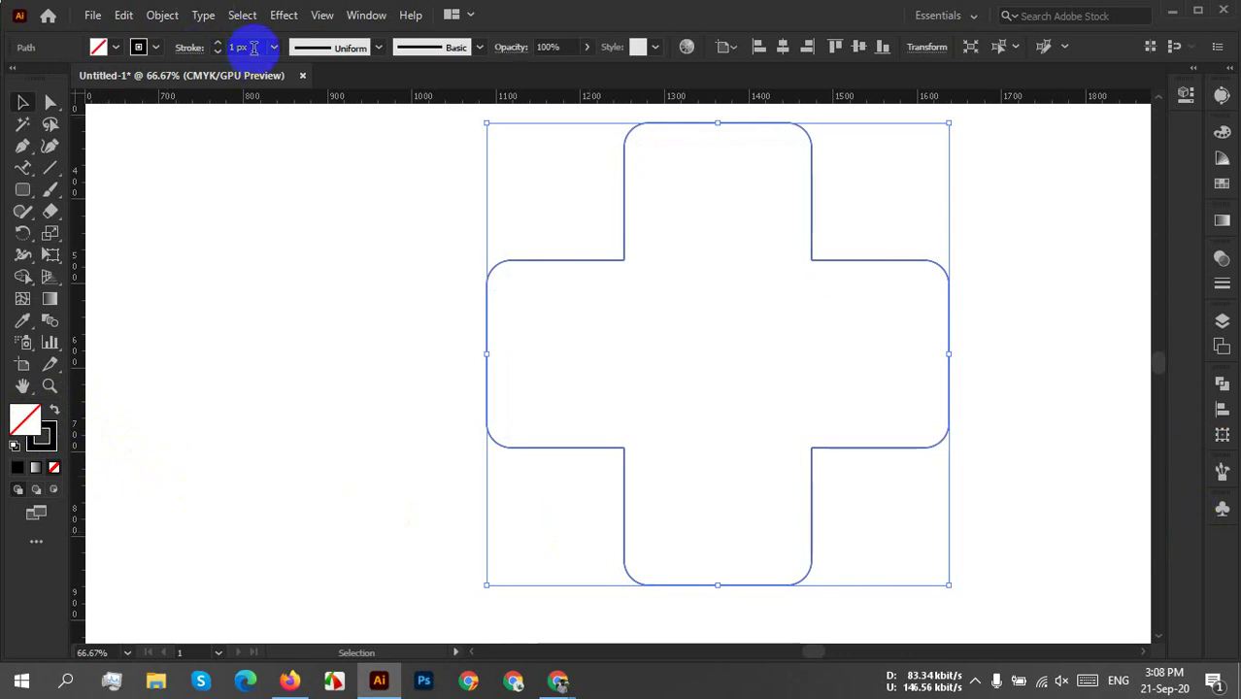
{"action": "key", "text": "Up"}
{"action": "key", "text": "Up"}
{"action": "key", "text": "Up"}
{"action": "key", "text": "Up"}
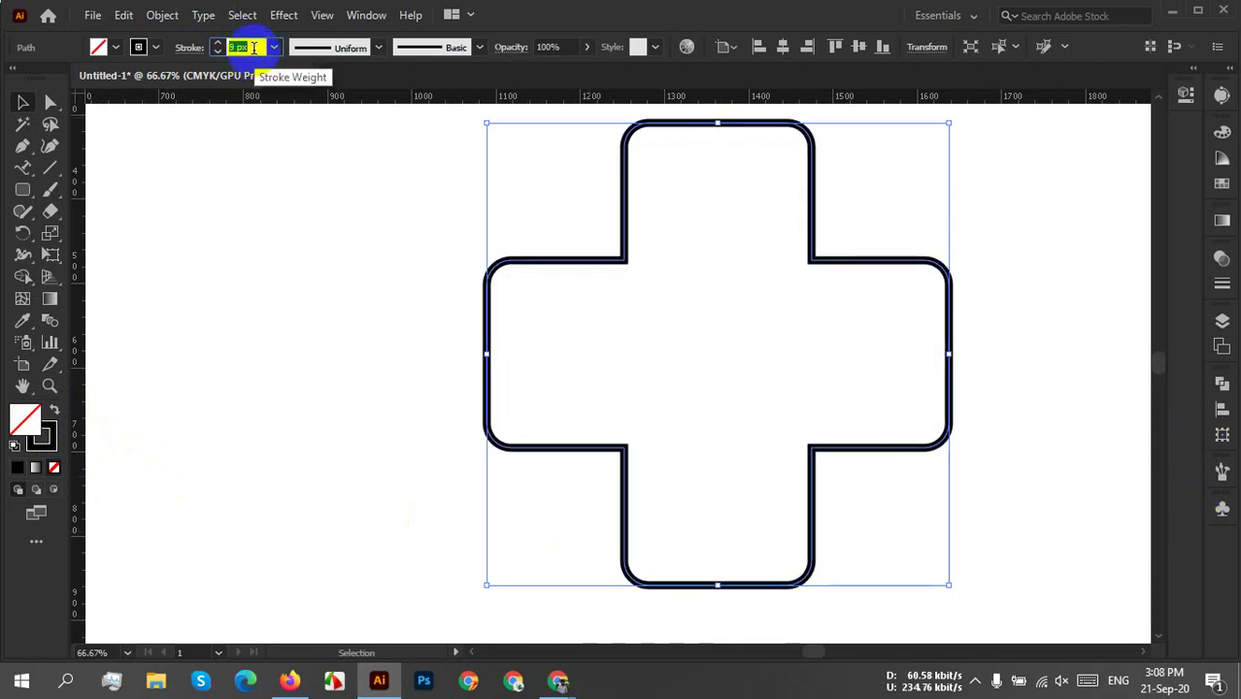
{"action": "key", "text": "Up"}
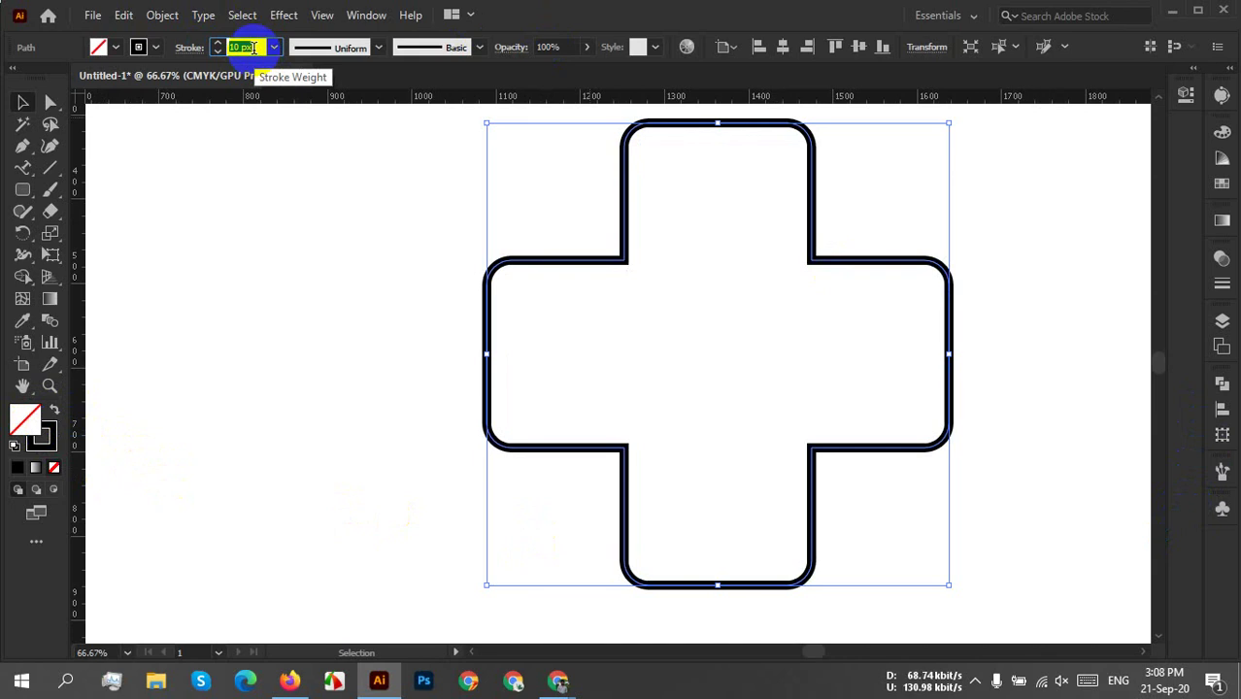
{"action": "key", "text": "Up"}
{"action": "key", "text": "Up"}
{"action": "key", "text": "Up"}
{"action": "key", "text": "Up"}
{"action": "key", "text": "Up"}
{"action": "key", "text": "Up"}
{"action": "key", "text": "Up"}
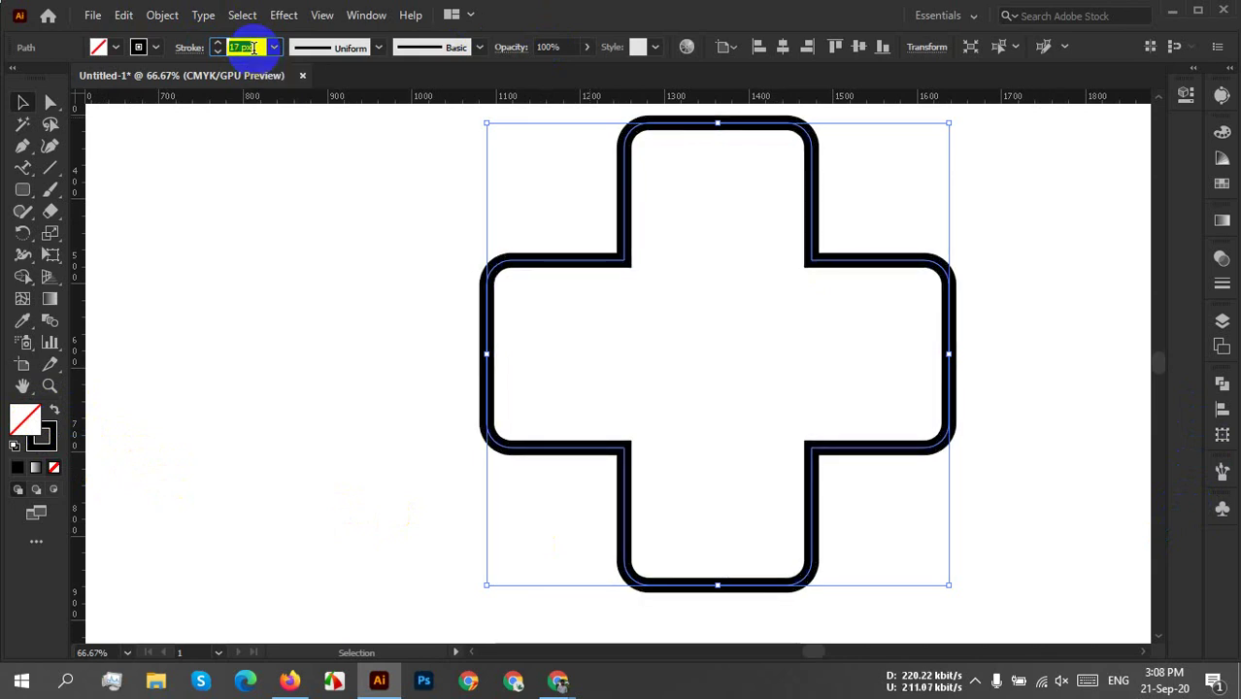
{"action": "key", "text": "Down"}
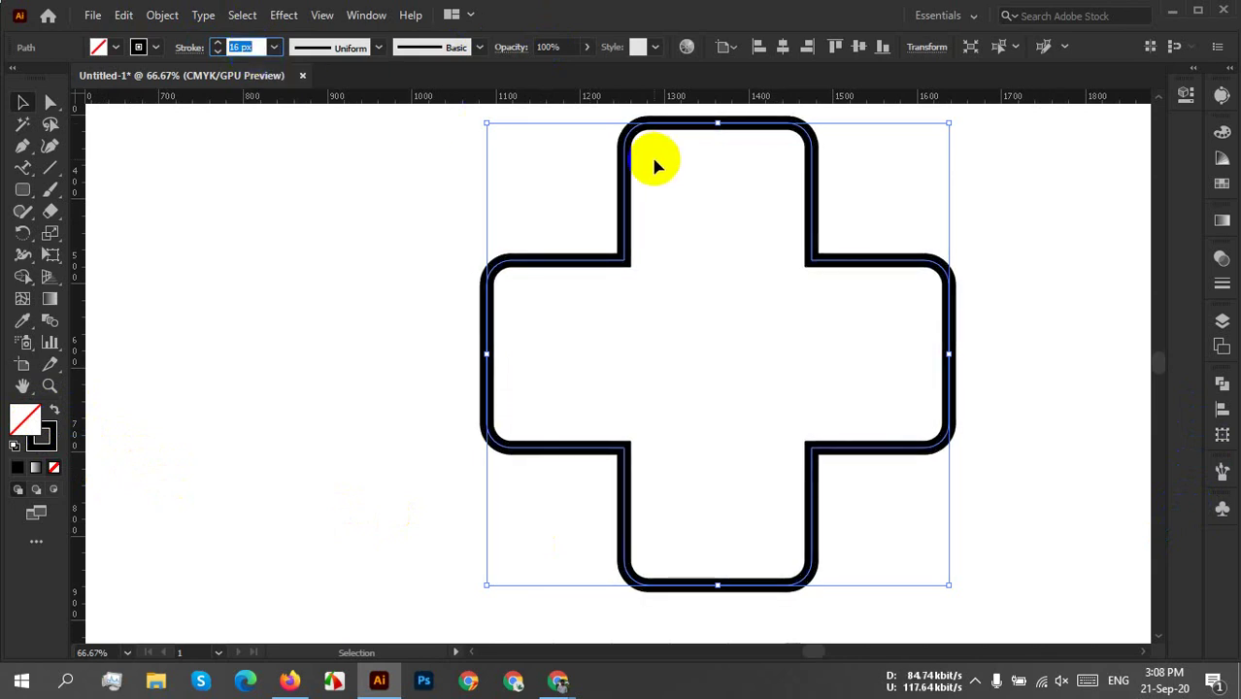
{"action": "left_click_drag", "start_coordinate": [837, 267], "coordinate": [835, 282]}
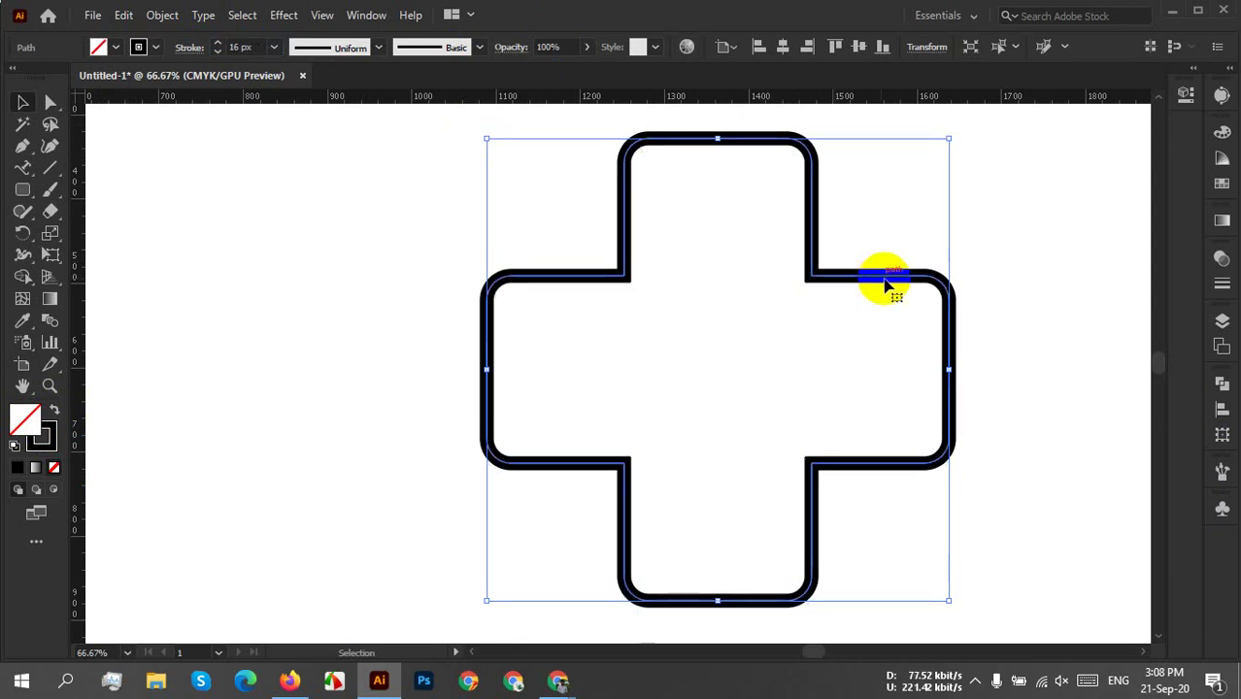
Expand the outline of the selected cross into a filled shape, deselect it and switch to the plain Rectangle tool.
{"action": "left_click", "coordinate": [490, 209]}
{"action": "left_click_drag", "start_coordinate": [466, 179], "coordinate": [1042, 491]}
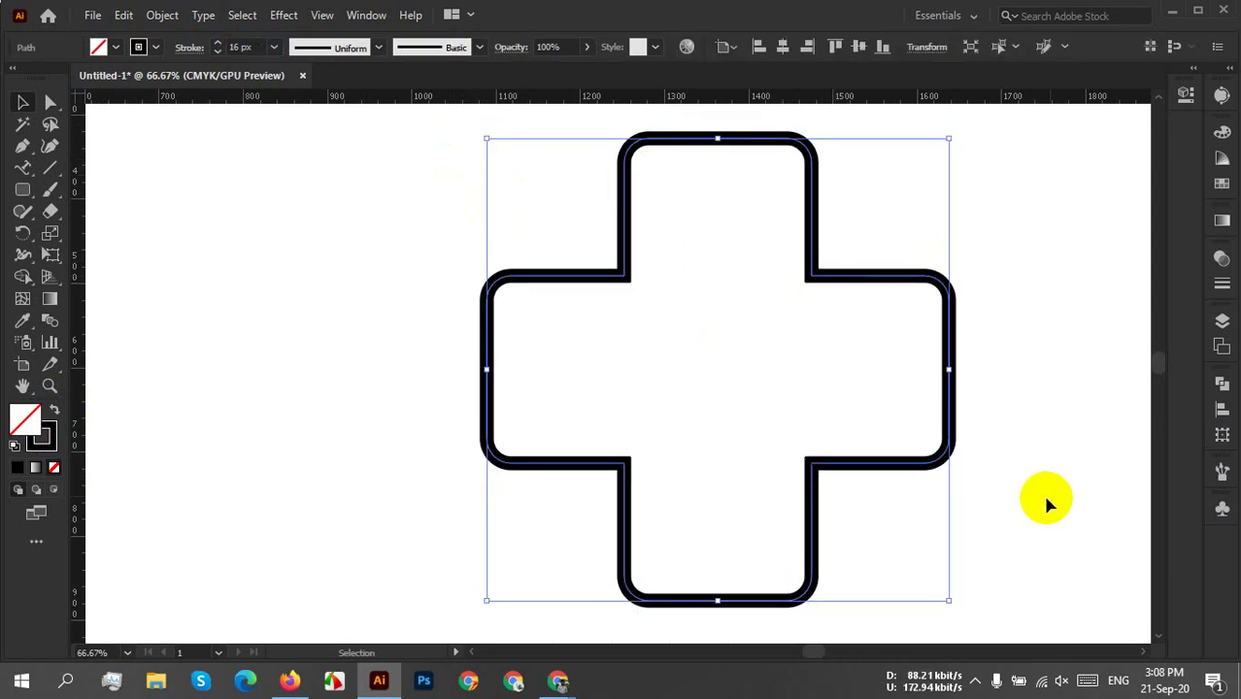
{"action": "left_click", "coordinate": [157, 16]}
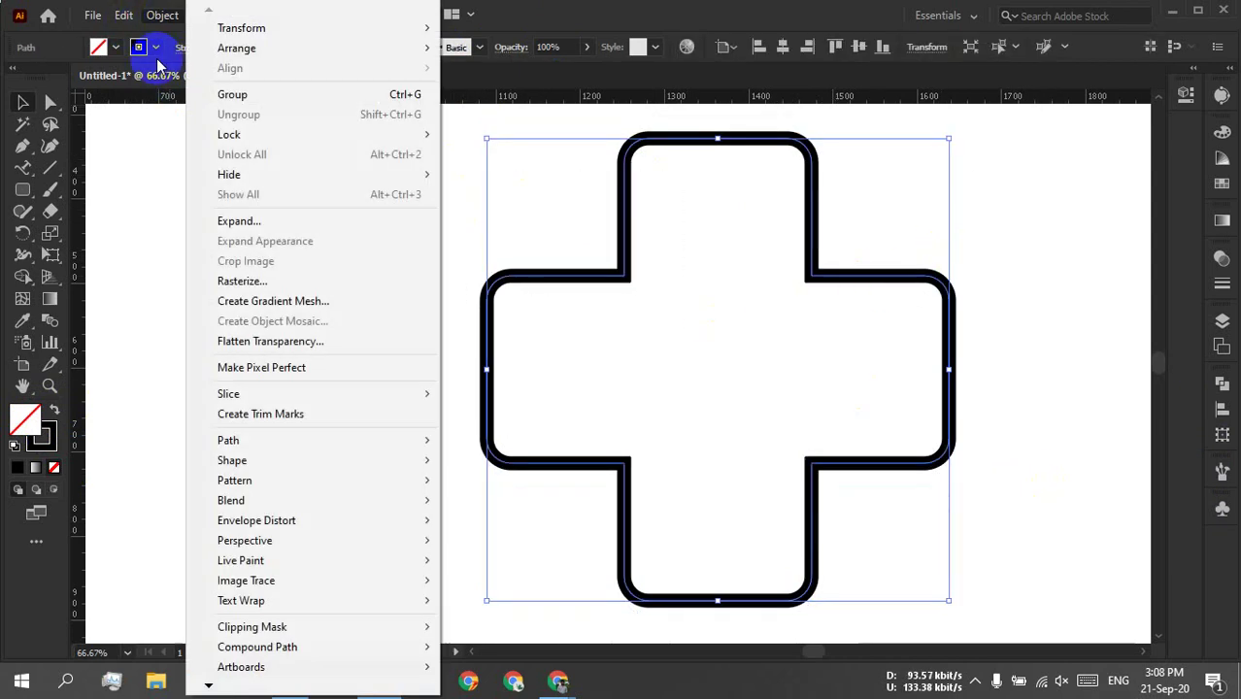
{"action": "left_click", "coordinate": [273, 221]}
{"action": "left_click", "coordinate": [577, 444]}
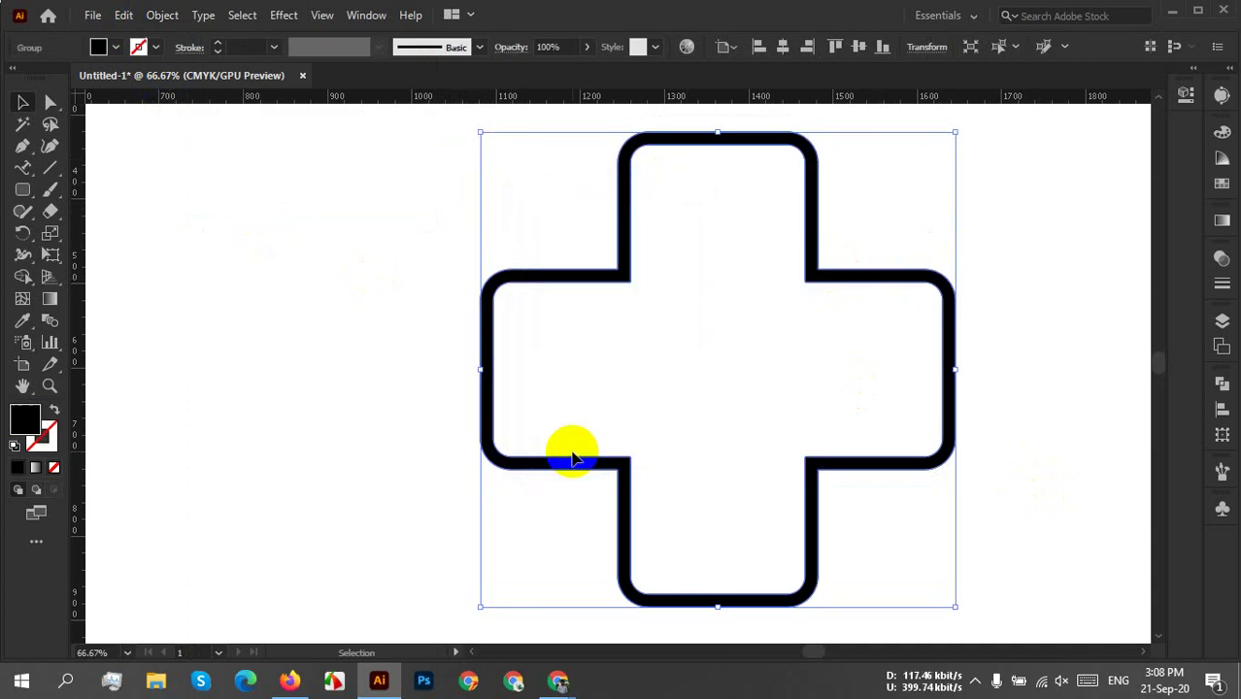
{"action": "left_click", "coordinate": [758, 342]}
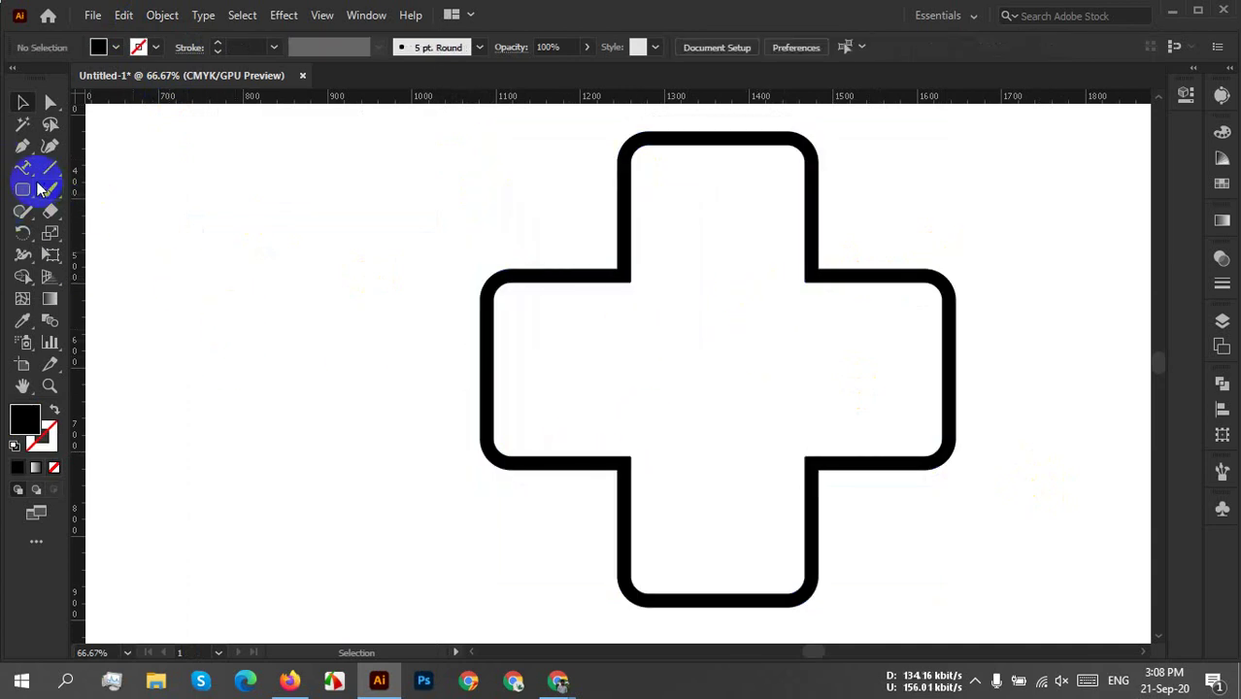
{"action": "left_click_drag", "start_coordinate": [19, 196], "coordinate": [78, 192]}
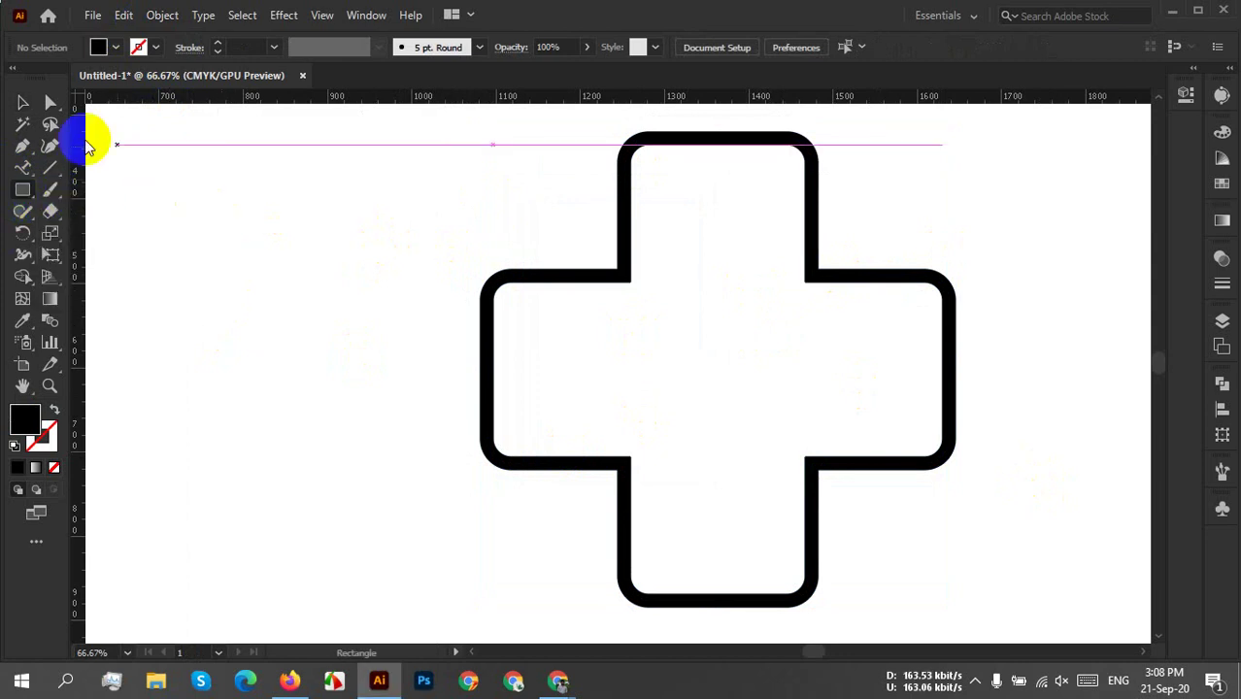
{"action": "left_click", "coordinate": [21, 103]}
{"action": "left_click", "coordinate": [619, 279]}
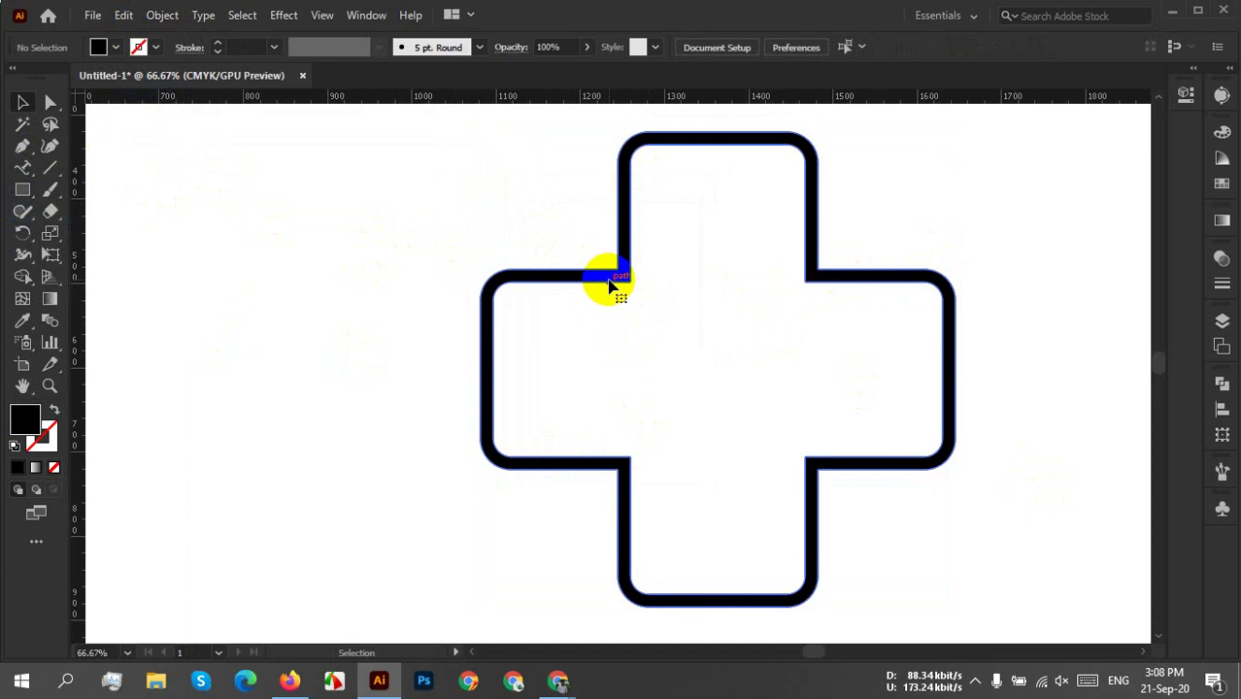
{"action": "left_click", "coordinate": [25, 420]}
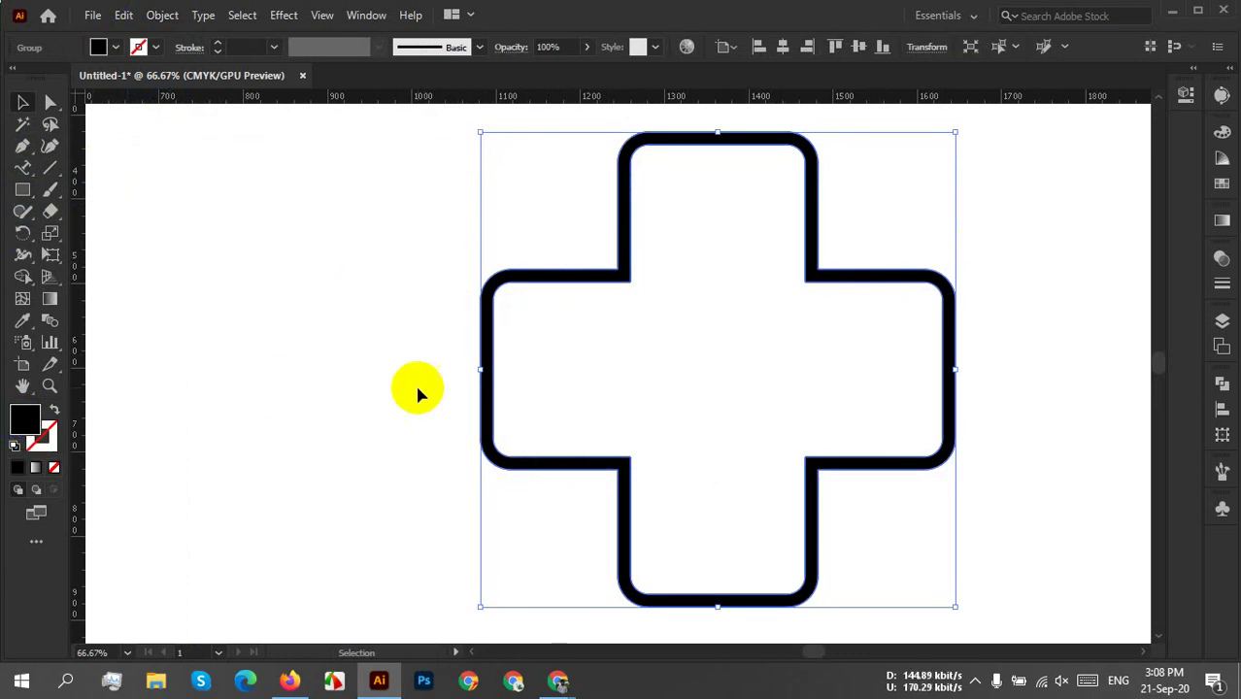
{"action": "left_click", "coordinate": [493, 366]}
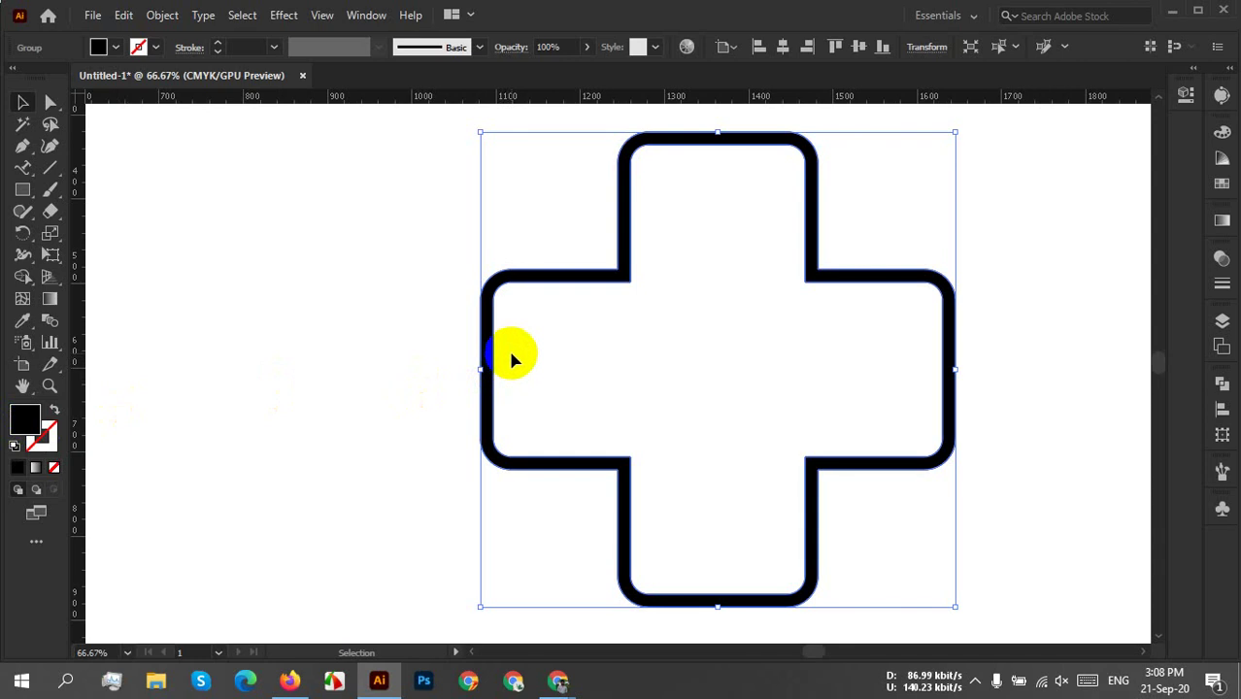
{"action": "left_click", "coordinate": [518, 287]}
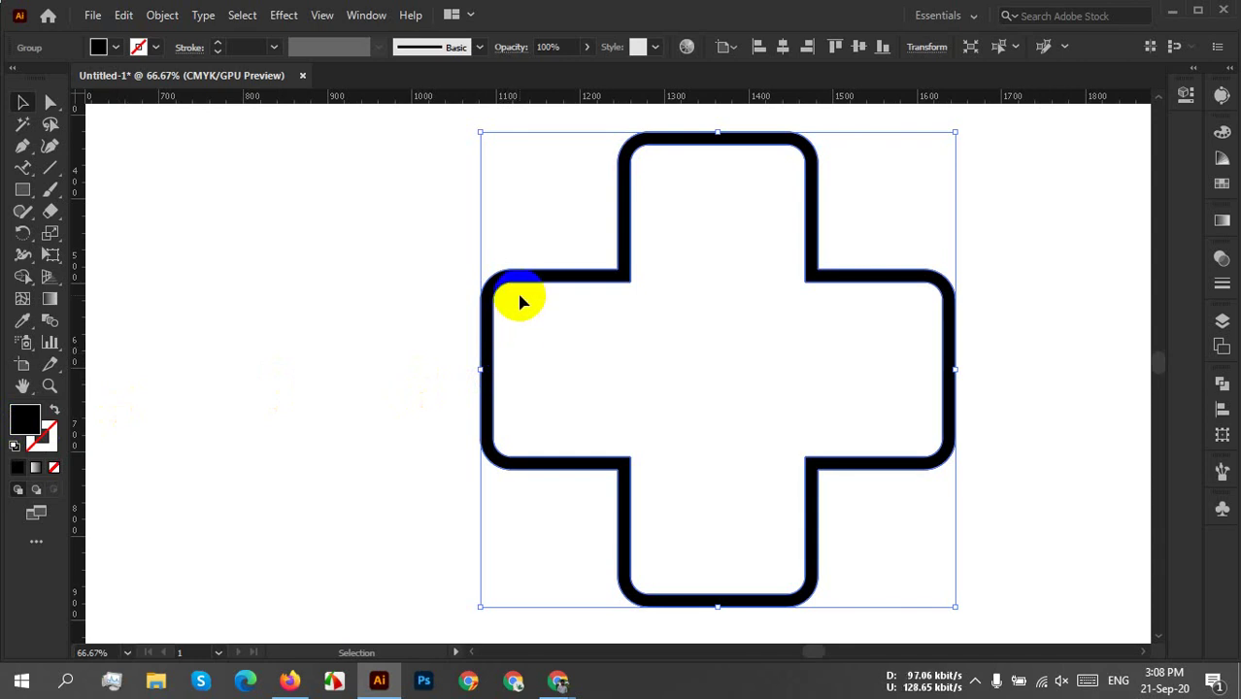
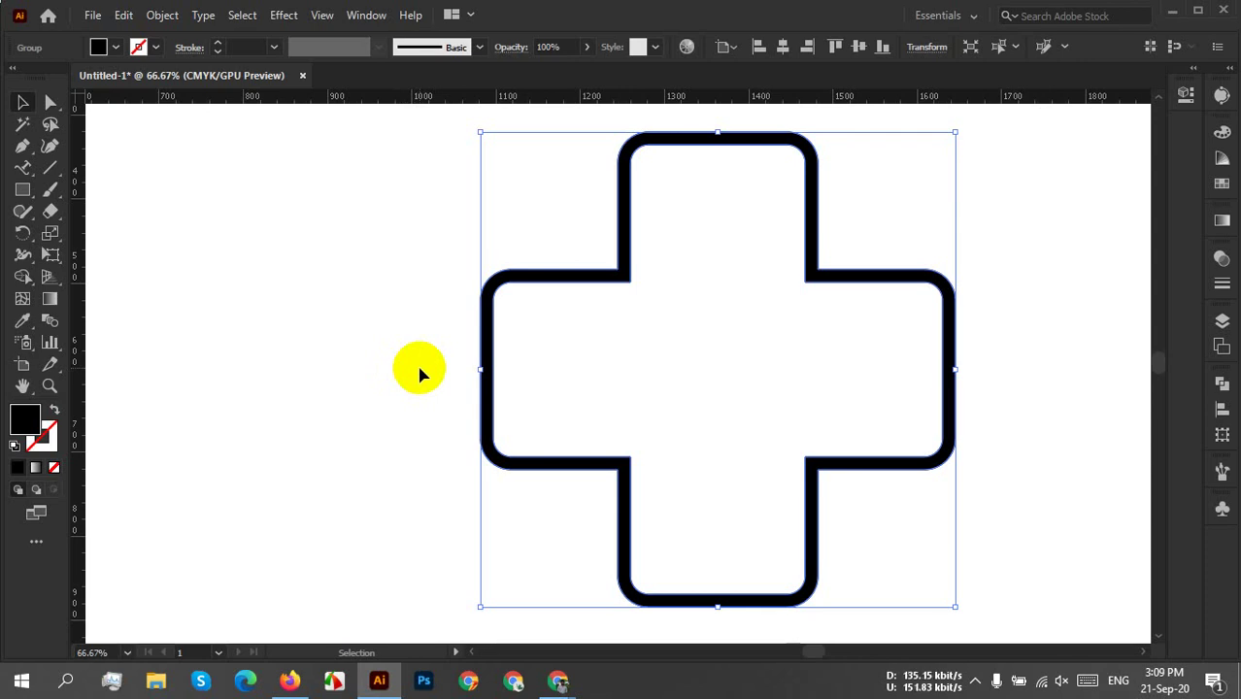
{"action": "left_click", "coordinate": [194, 354]}
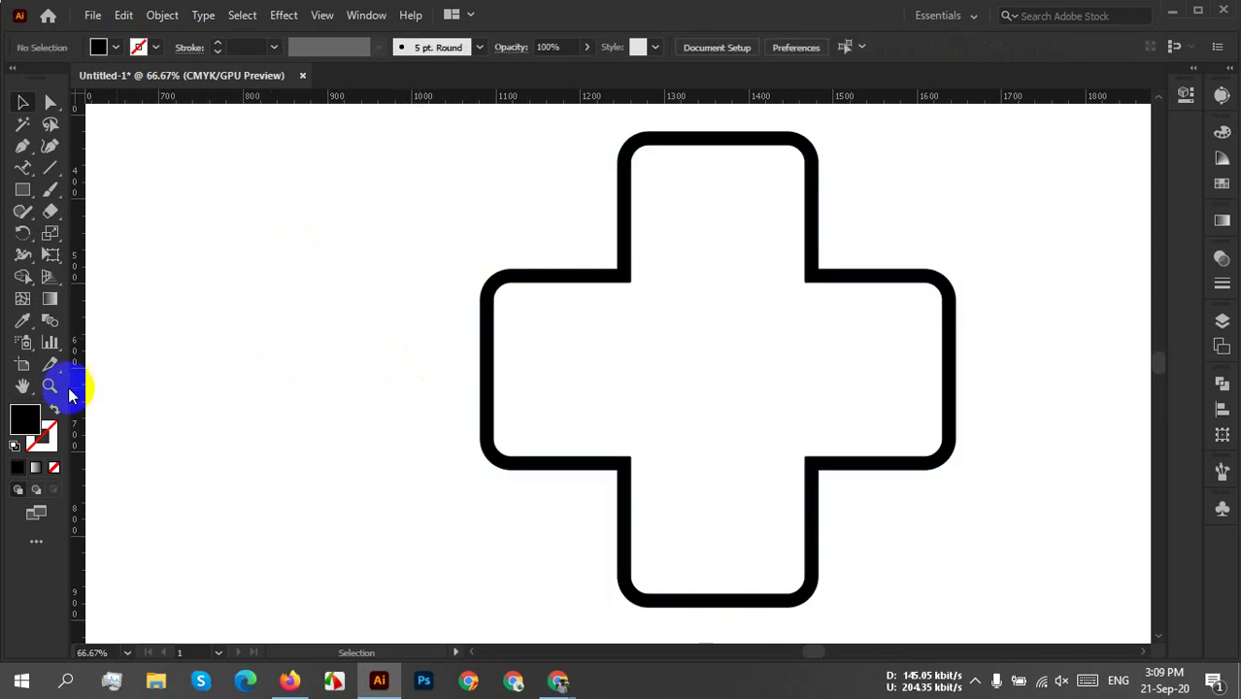
Draw a black rectangle about 180 by 160 px in the empty area left of the cross and move it down.
{"action": "left_click", "coordinate": [21, 191]}
{"action": "left_click_drag", "start_coordinate": [244, 298], "coordinate": [397, 435]}
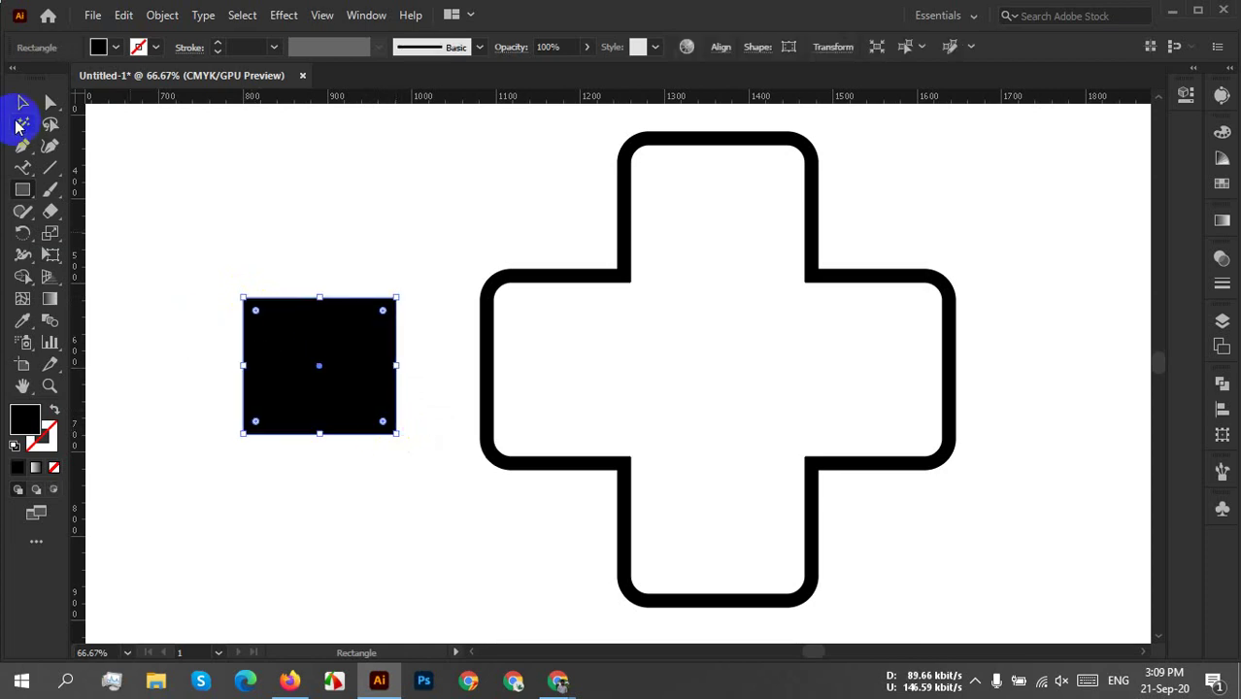
{"action": "left_click", "coordinate": [18, 107]}
{"action": "left_click_drag", "start_coordinate": [295, 356], "coordinate": [257, 476]}
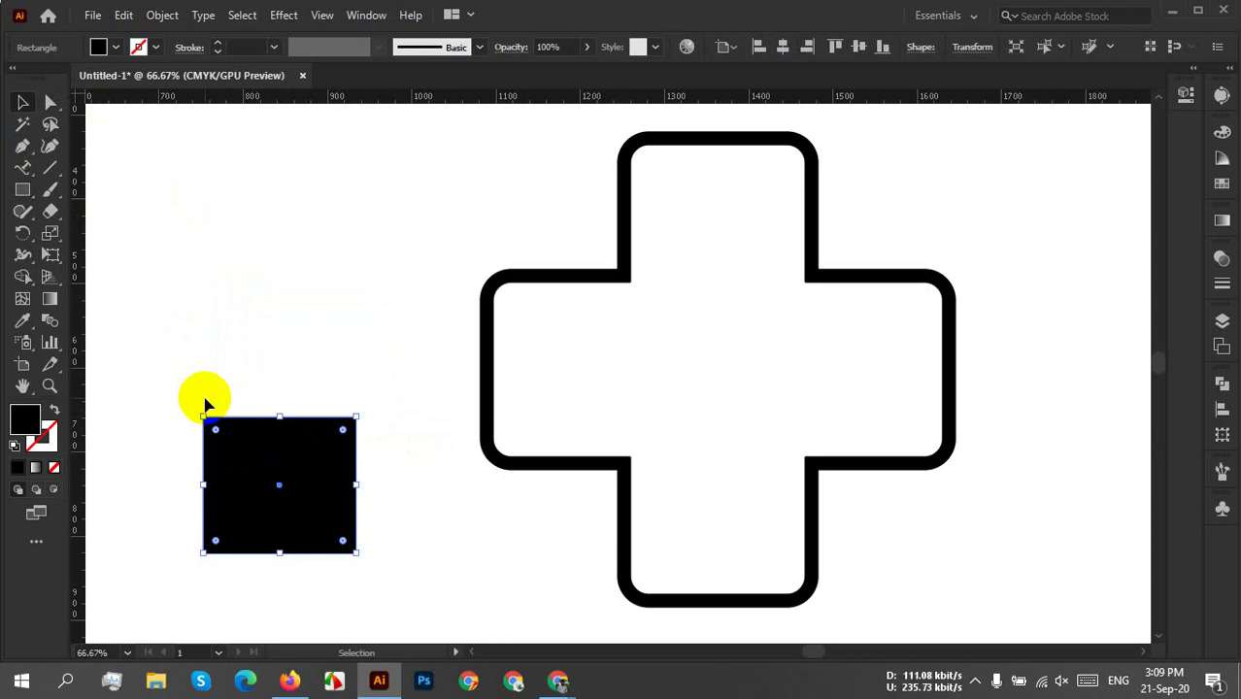
{"action": "left_click", "coordinate": [22, 146]}
{"action": "left_click", "coordinate": [241, 145]}
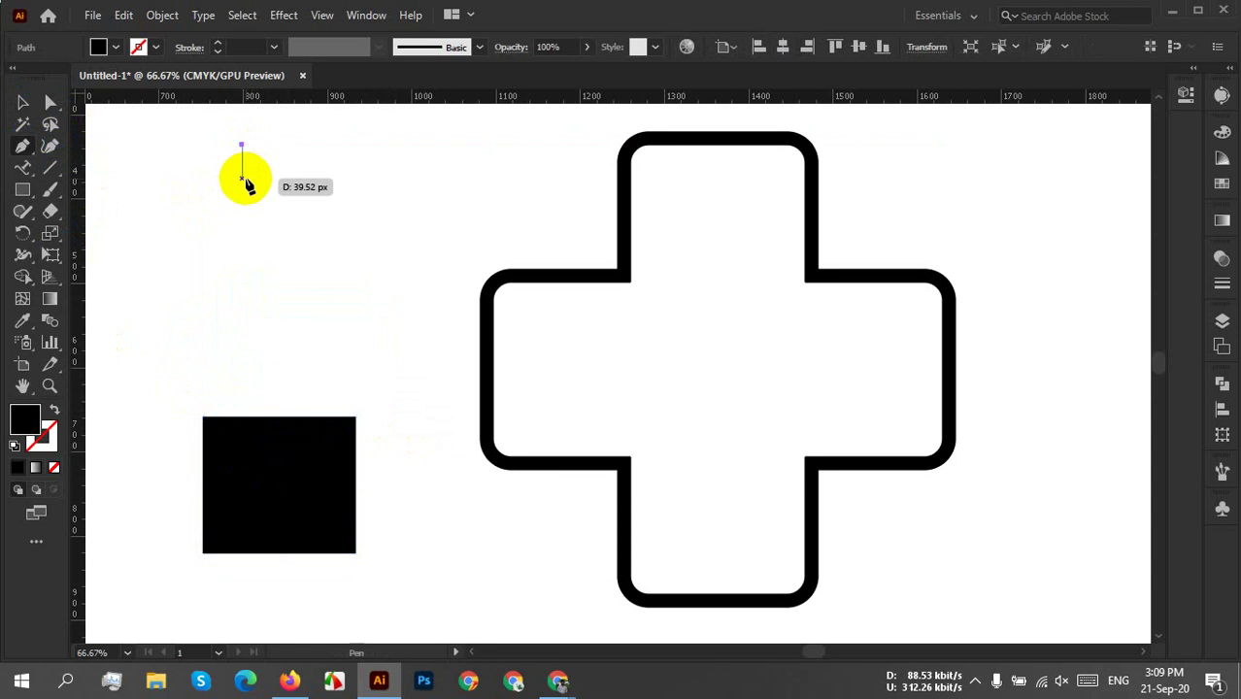
{"action": "left_click_drag", "start_coordinate": [266, 188], "coordinate": [264, 225]}
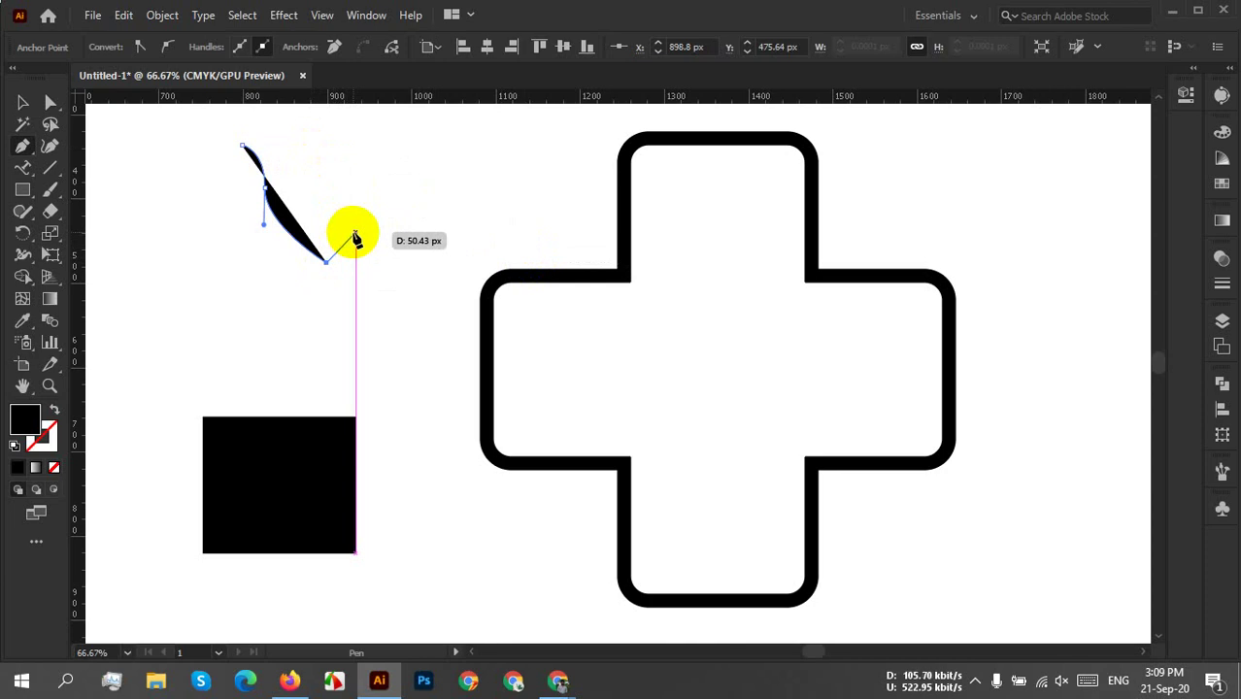
{"action": "left_click_drag", "start_coordinate": [355, 236], "coordinate": [347, 195]}
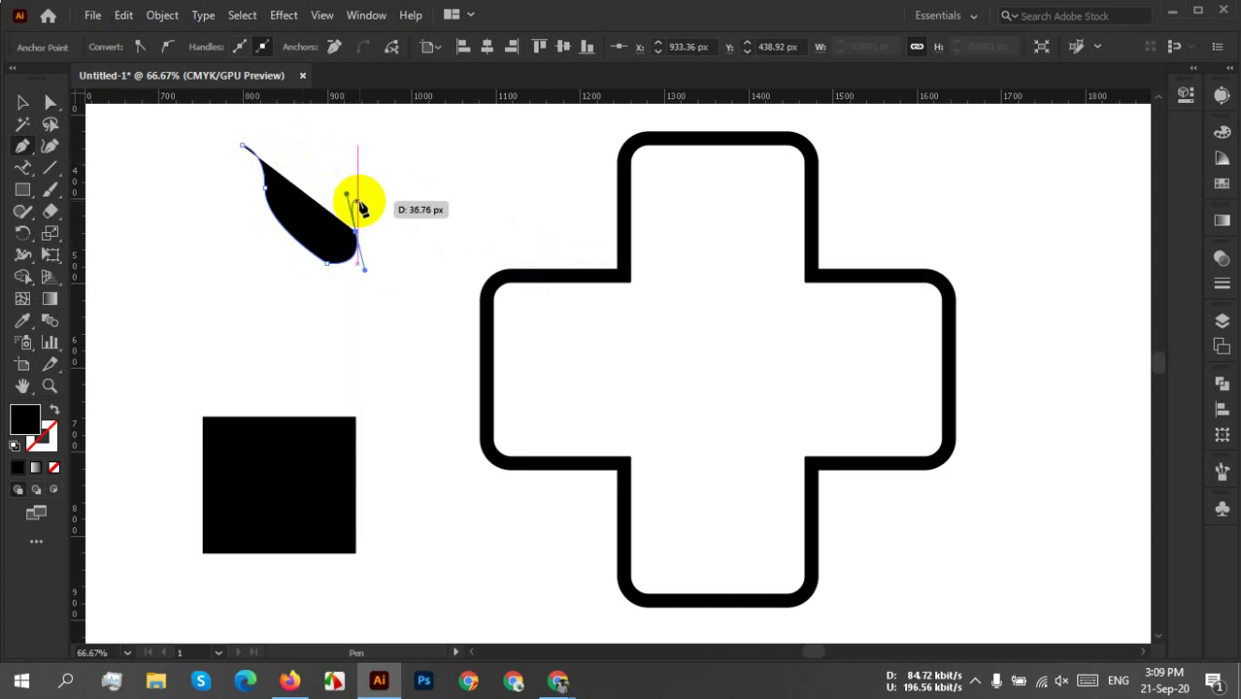
{"action": "key", "text": "ctrl+z"}
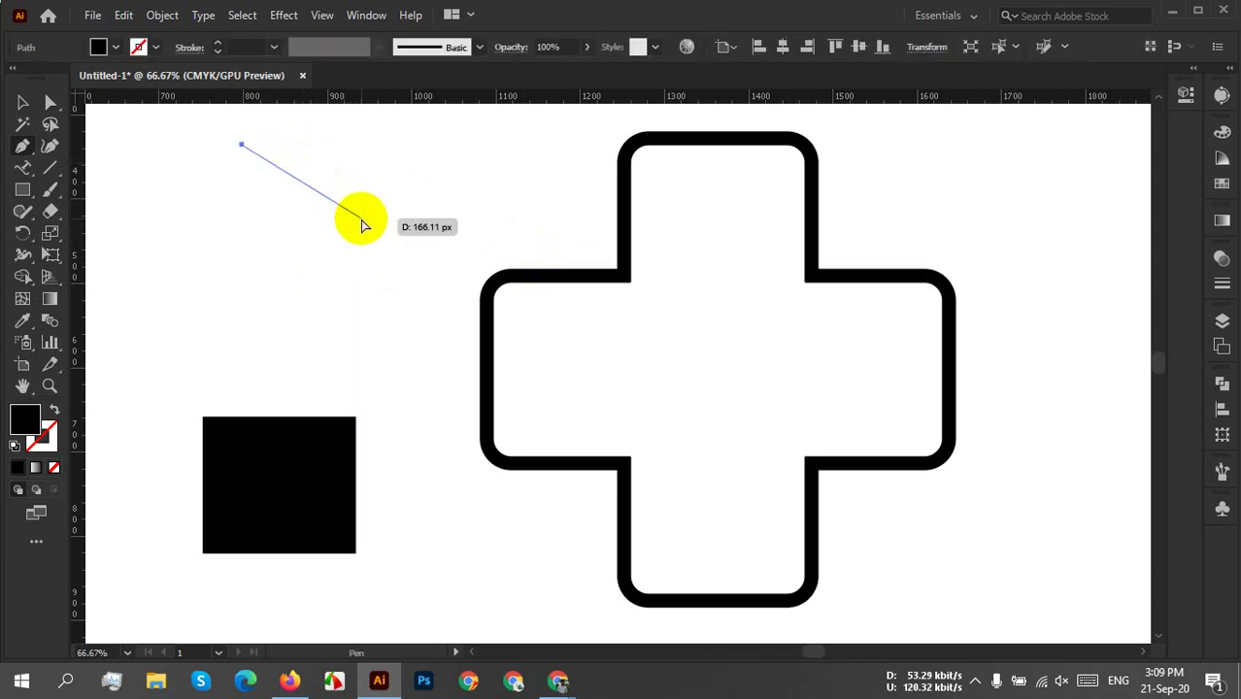
{"action": "key", "text": "ctrl+z"}
Move the black rectangle up beside the cross's horizontal arm and resize it to about 230 by 140 px.
{"action": "left_click", "coordinate": [246, 511]}
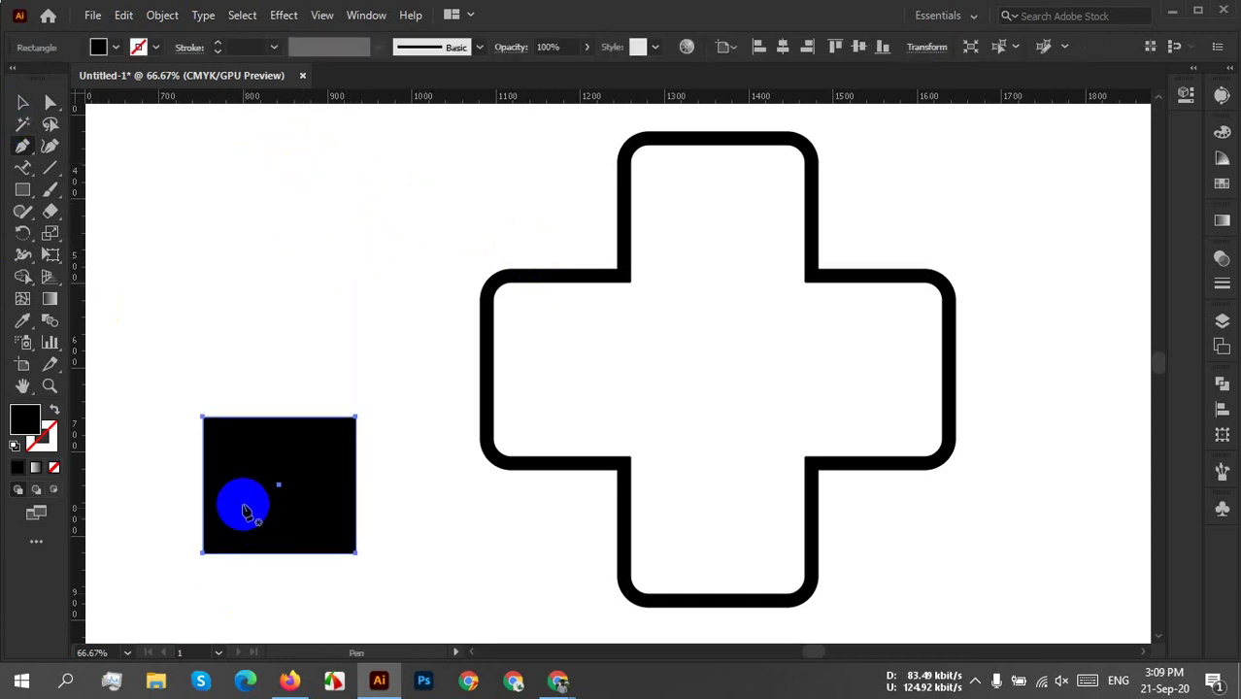
{"action": "key", "text": "v"}
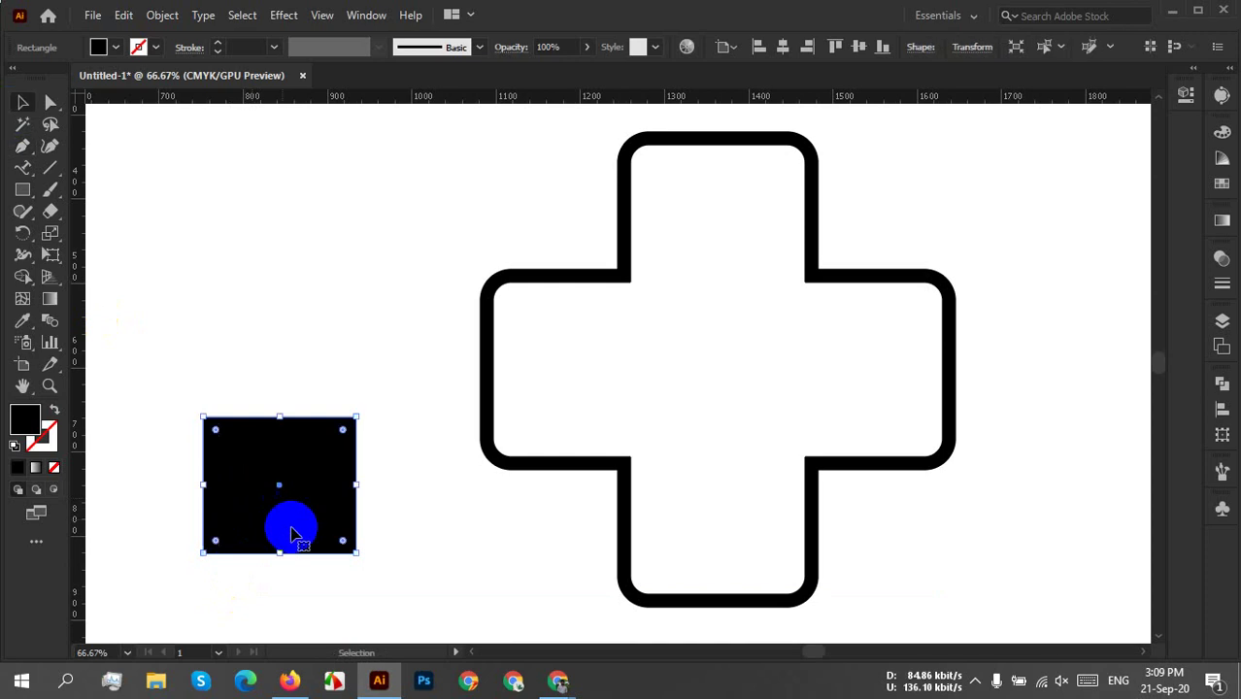
{"action": "left_click_drag", "start_coordinate": [291, 521], "coordinate": [291, 360]}
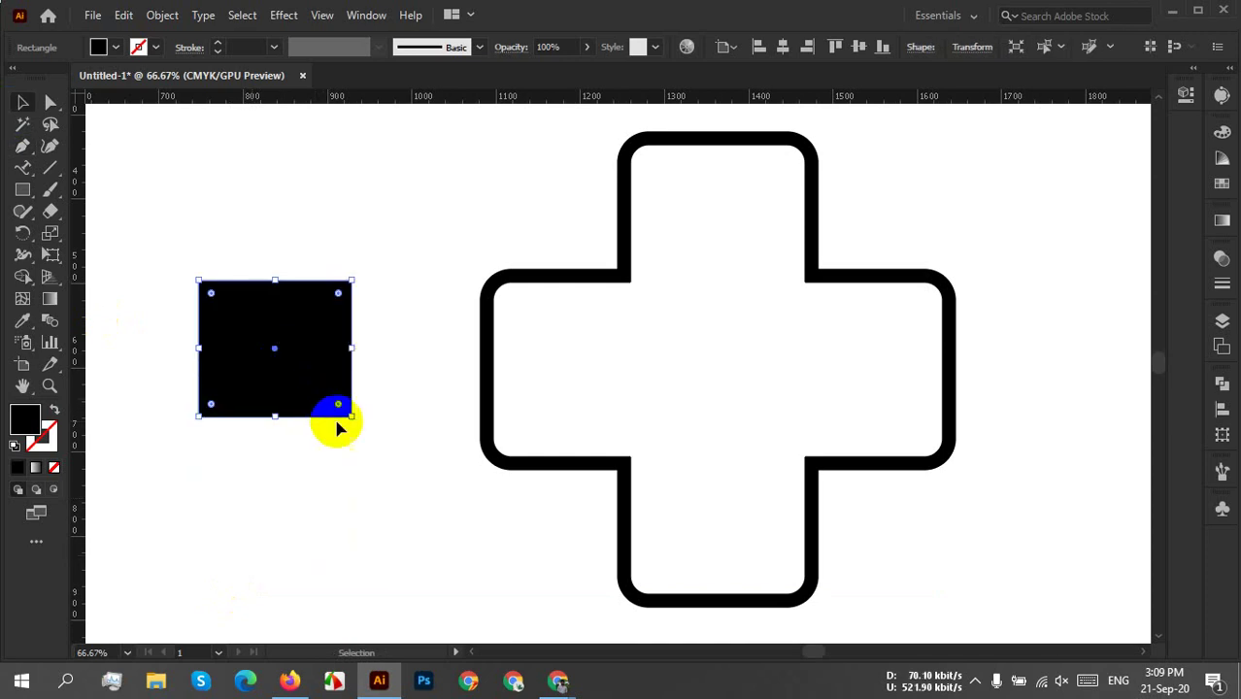
{"action": "left_click_drag", "start_coordinate": [353, 347], "coordinate": [393, 348]}
{"action": "left_click_drag", "start_coordinate": [301, 418], "coordinate": [295, 398]}
{"action": "left_click", "coordinate": [258, 404]}
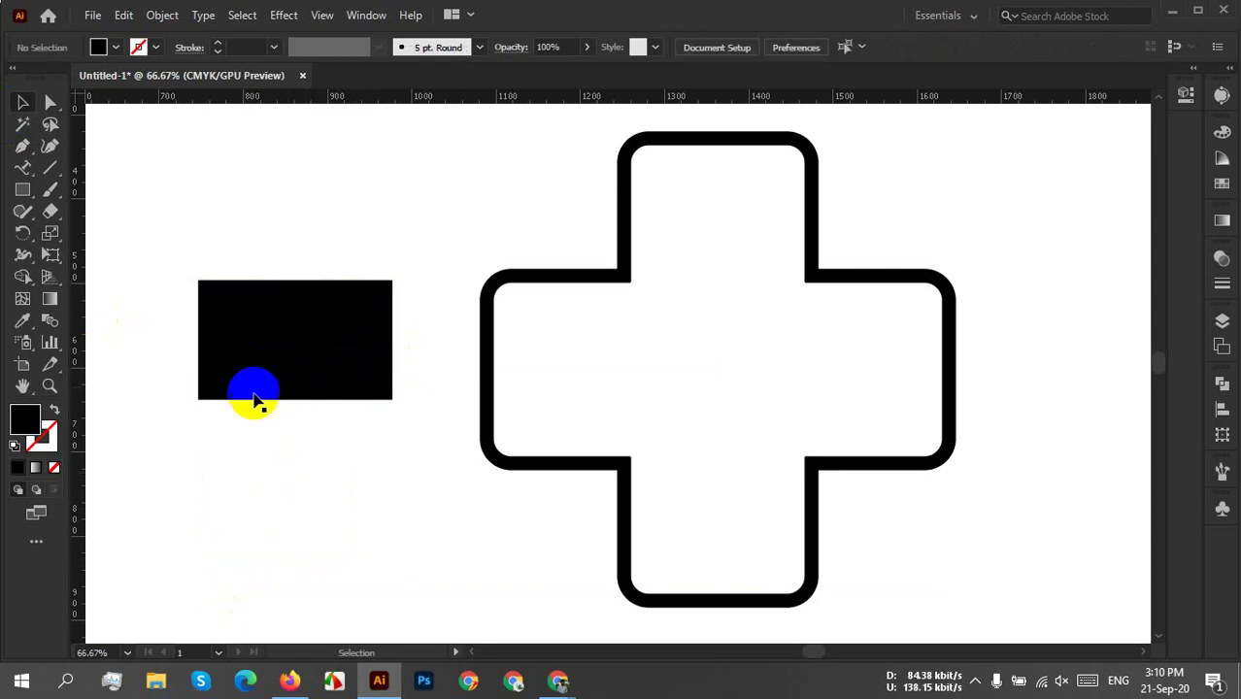
Fully round the rectangle's upper-left and lower-right corners with Direct Selection to form a leaf shape.
{"action": "left_click", "coordinate": [50, 103]}
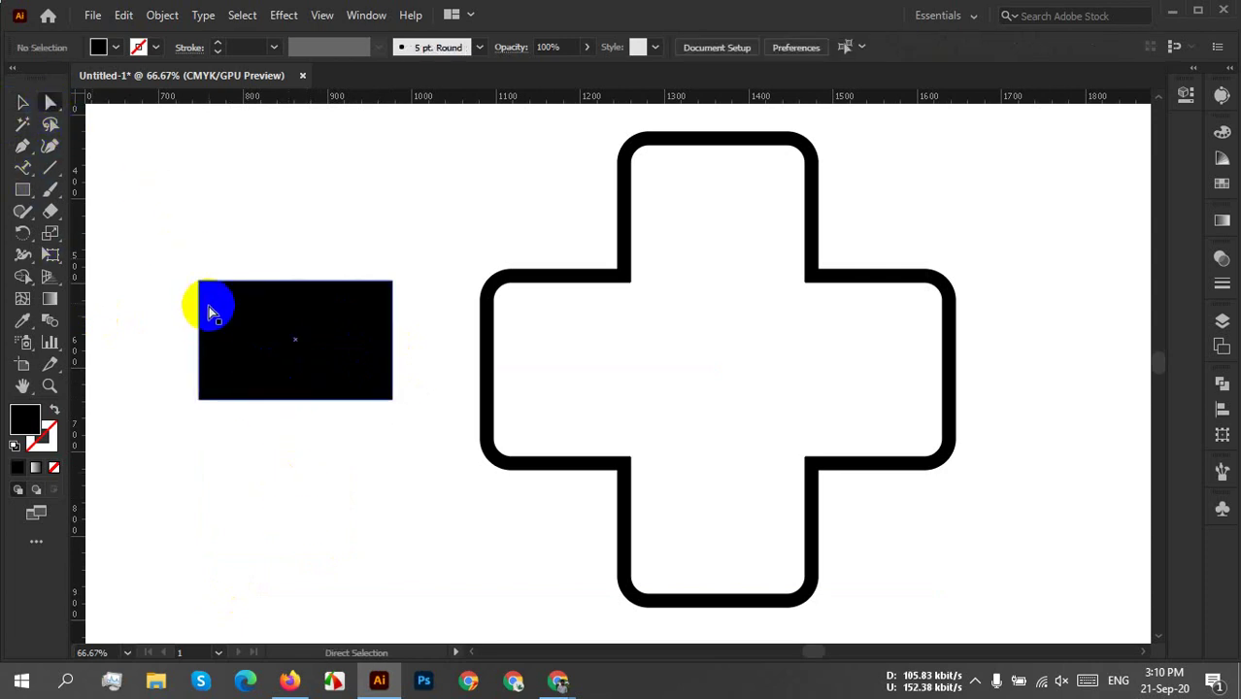
{"action": "left_click", "coordinate": [299, 337]}
{"action": "left_click", "coordinate": [230, 306]}
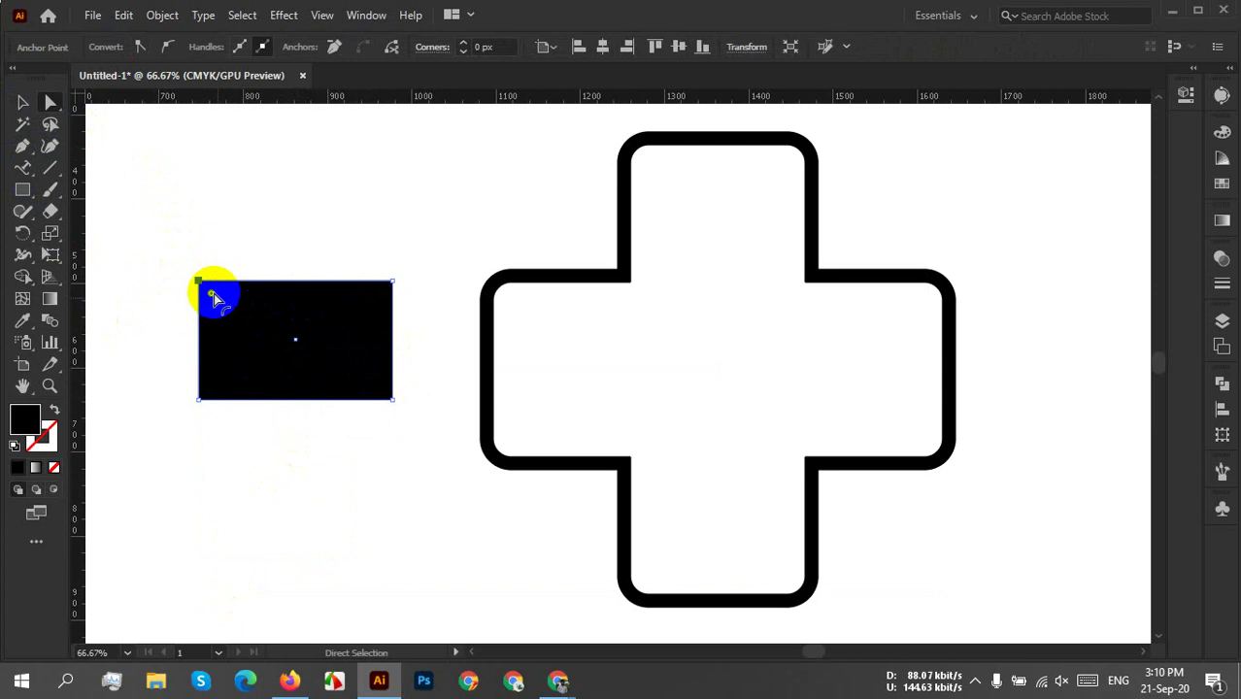
{"action": "left_click_drag", "start_coordinate": [214, 295], "coordinate": [490, 581]}
{"action": "left_click_drag", "start_coordinate": [359, 441], "coordinate": [139, 213]}
Rotate the leaf about 45° clockwise and move it above the cross's left arm.
{"action": "left_click", "coordinate": [20, 103]}
{"action": "left_click", "coordinate": [354, 301]}
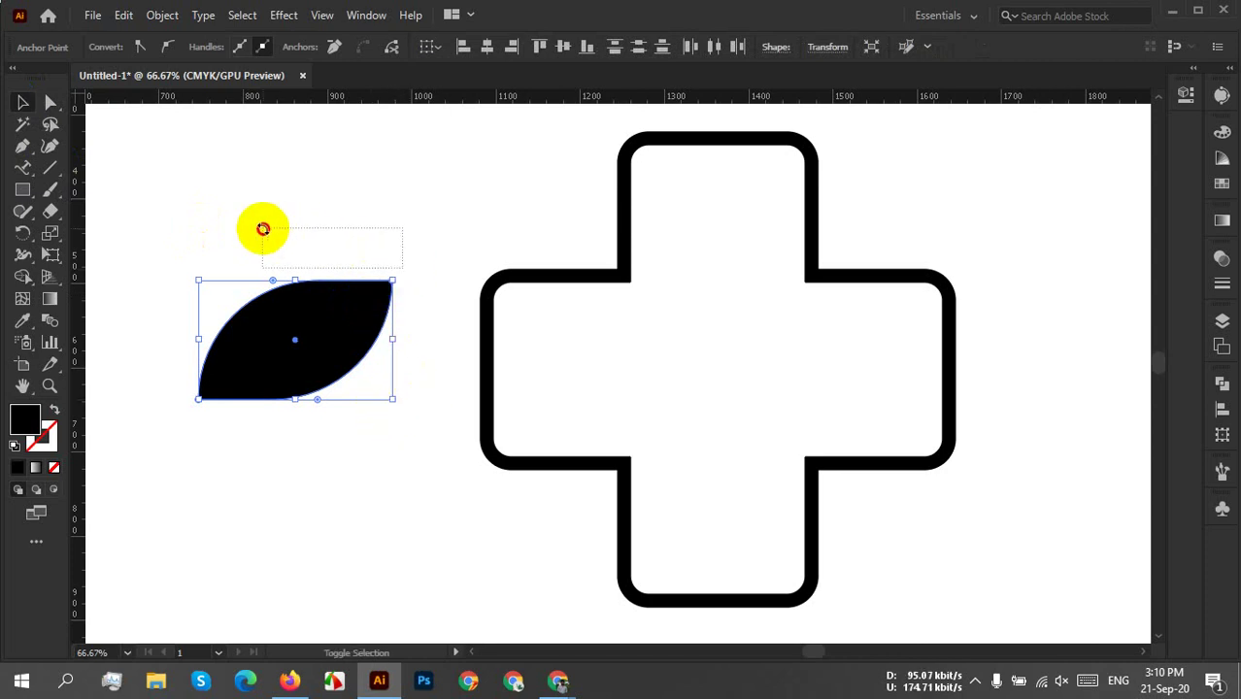
{"action": "left_click_drag", "start_coordinate": [398, 273], "coordinate": [175, 273]}
{"action": "left_click_drag", "start_coordinate": [299, 331], "coordinate": [464, 184]}
{"action": "left_click_drag", "start_coordinate": [724, 301], "coordinate": [693, 360]}
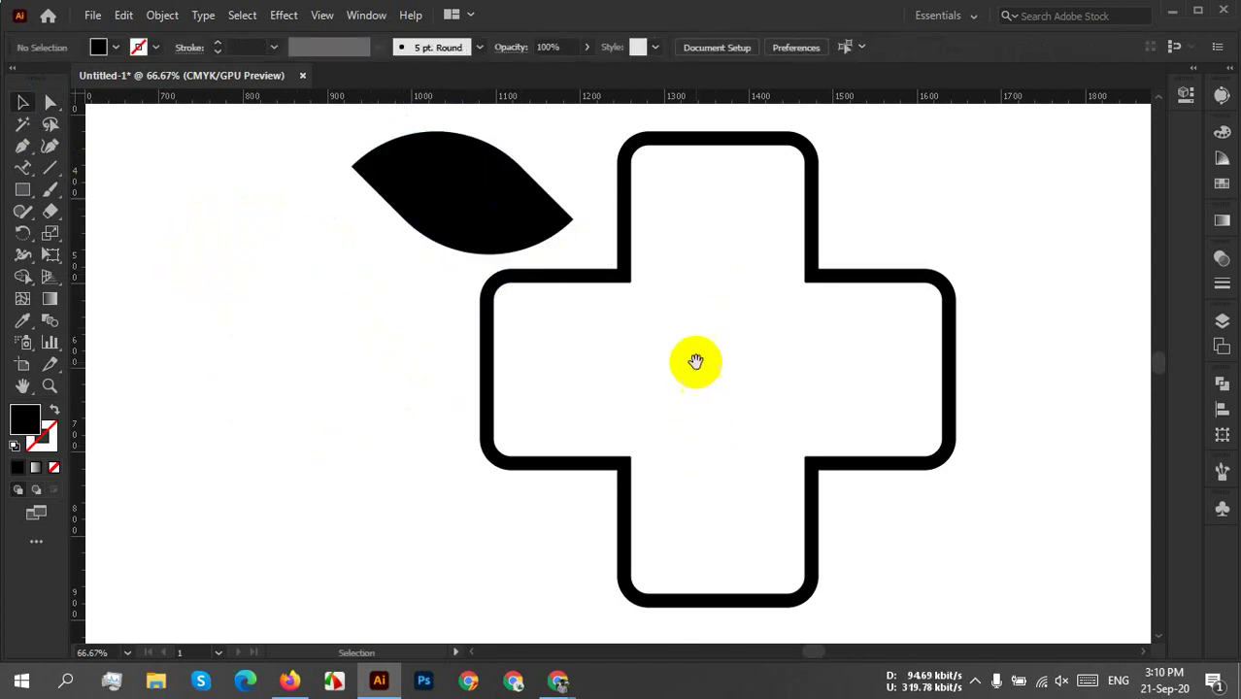
Rotate the leaf slightly further clockwise so it stands steeper, move it a little up, and deselect it.
{"action": "scroll", "coordinate": [685, 398], "scroll_direction": "up", "scroll_amount": 3}
{"action": "left_click_drag", "start_coordinate": [412, 335], "coordinate": [431, 341]}
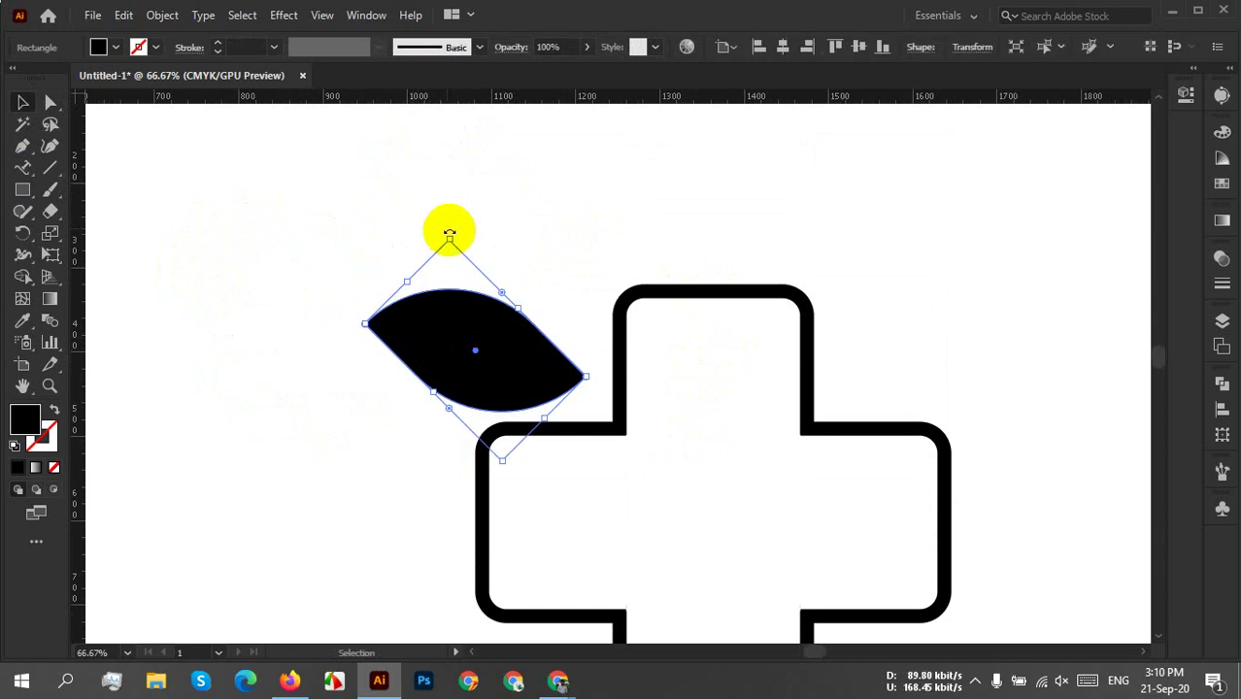
{"action": "left_click_drag", "start_coordinate": [449, 233], "coordinate": [485, 244]}
{"action": "left_click_drag", "start_coordinate": [510, 360], "coordinate": [512, 329]}
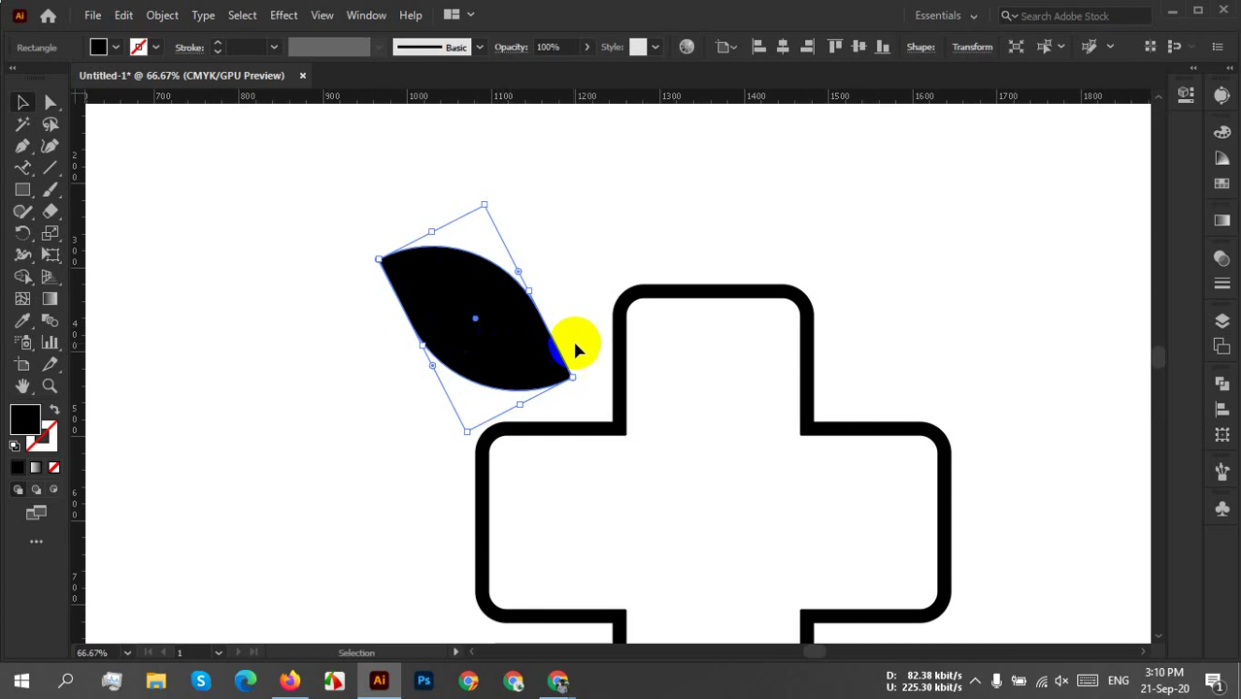
{"action": "left_click", "coordinate": [550, 311]}
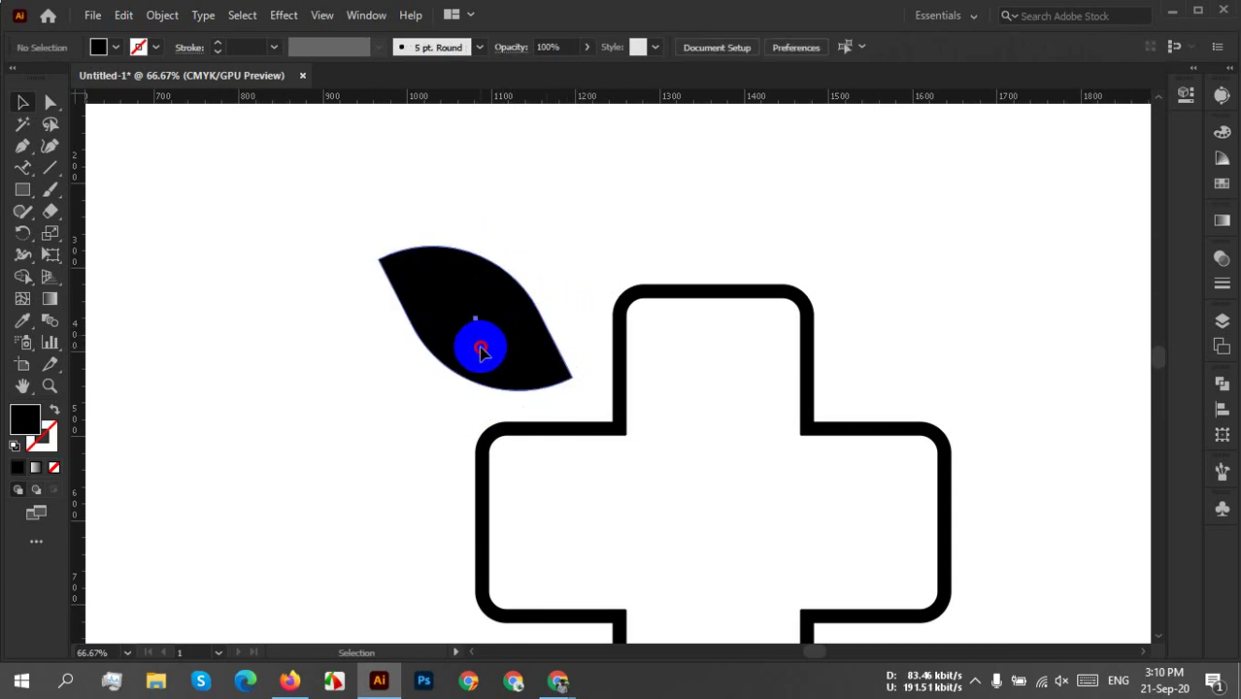
Draw a curved vein with the Pen tool from the leaf's lower-right tip to its centre, bowing toward the leaf's lower edge.
{"action": "left_click", "coordinate": [481, 349]}
{"action": "left_click", "coordinate": [573, 410]}
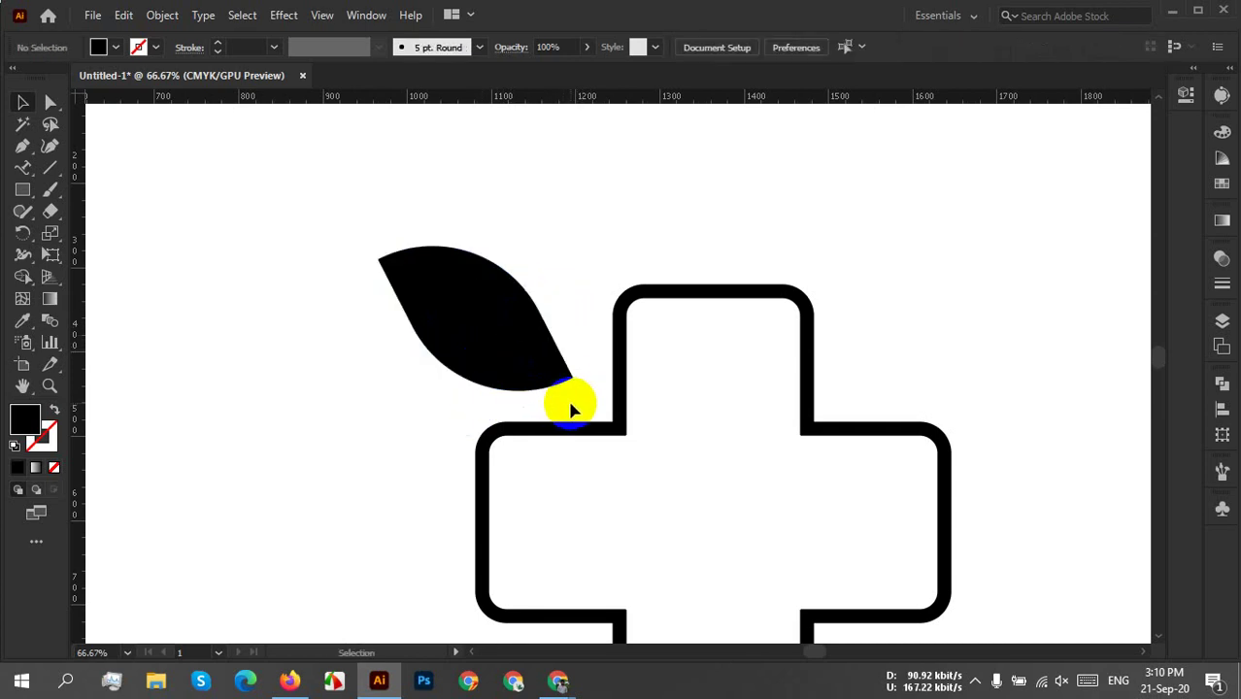
{"action": "scroll", "coordinate": [574, 391], "scroll_direction": "up", "scroll_amount": 1}
{"action": "scroll", "coordinate": [585, 405], "scroll_direction": "up", "scroll_amount": 1}
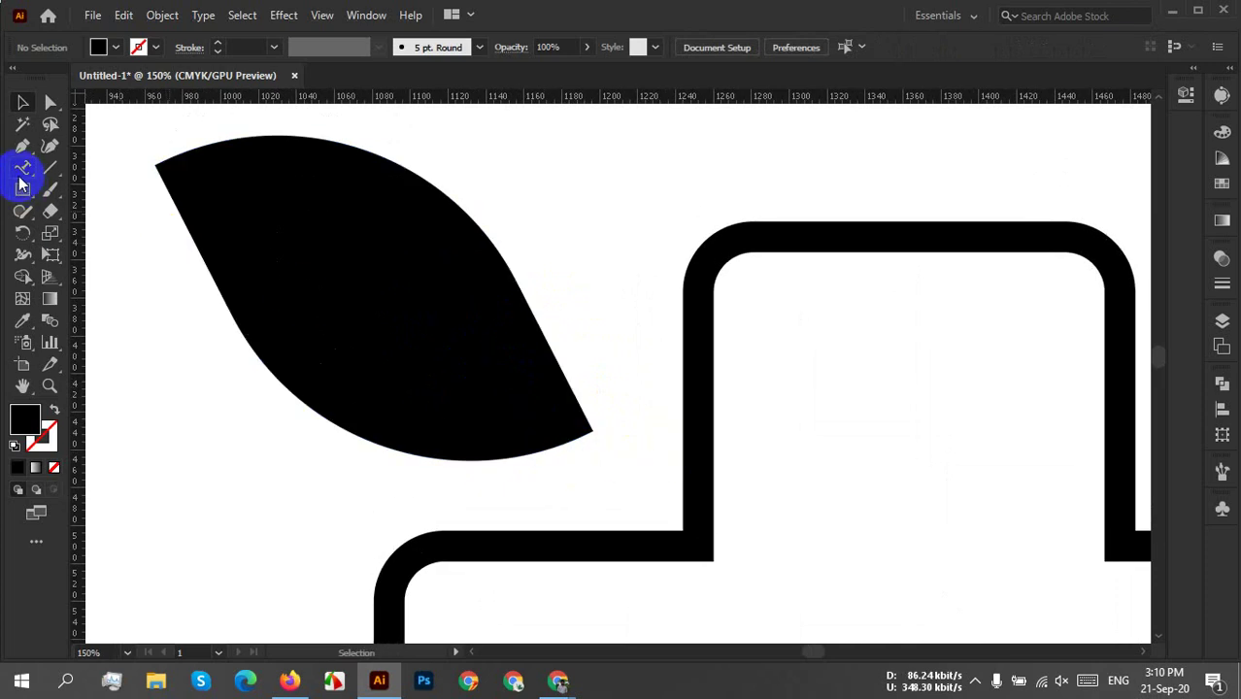
{"action": "left_click", "coordinate": [22, 146]}
{"action": "left_click", "coordinate": [575, 434], "text": "ctrl"}
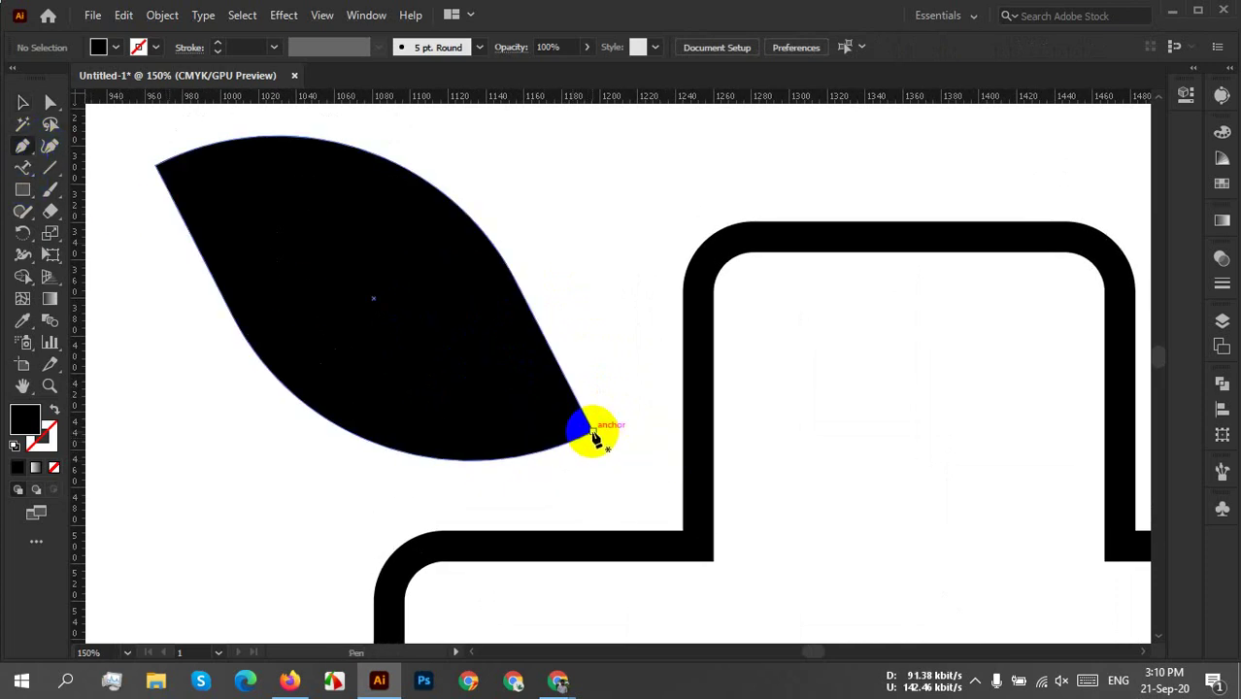
{"action": "left_click_drag", "start_coordinate": [594, 434], "coordinate": [291, 311]}
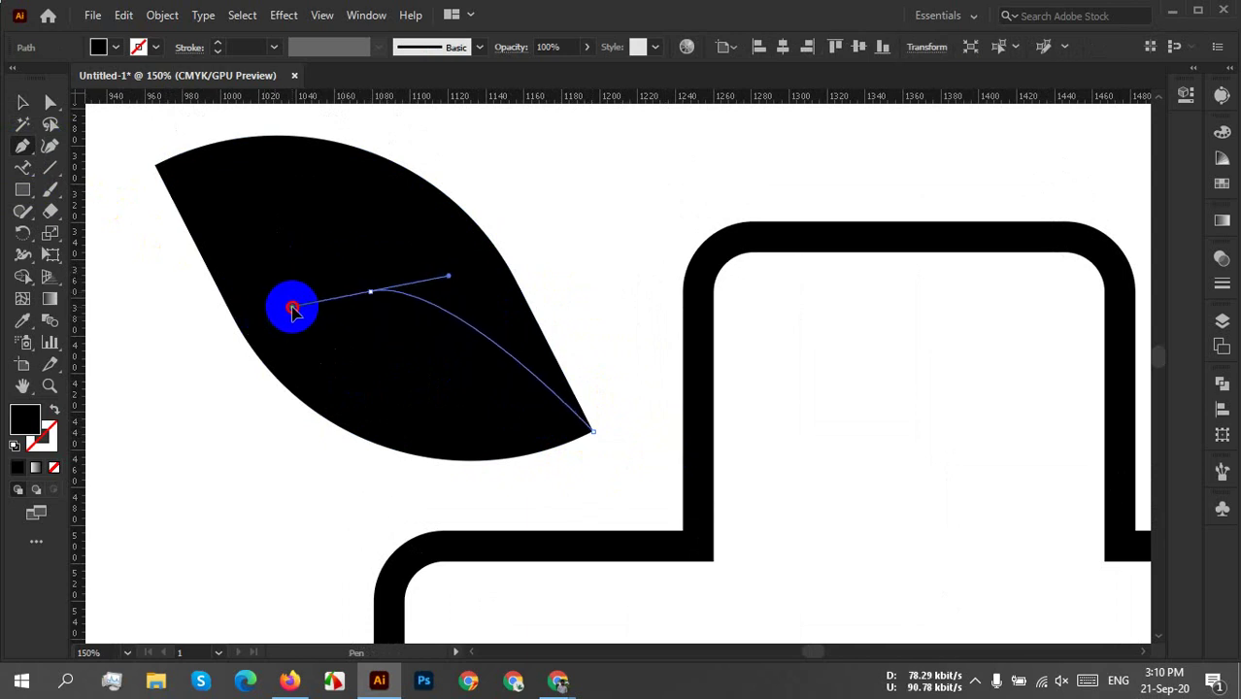
{"action": "left_click_drag", "start_coordinate": [291, 310], "coordinate": [339, 178]}
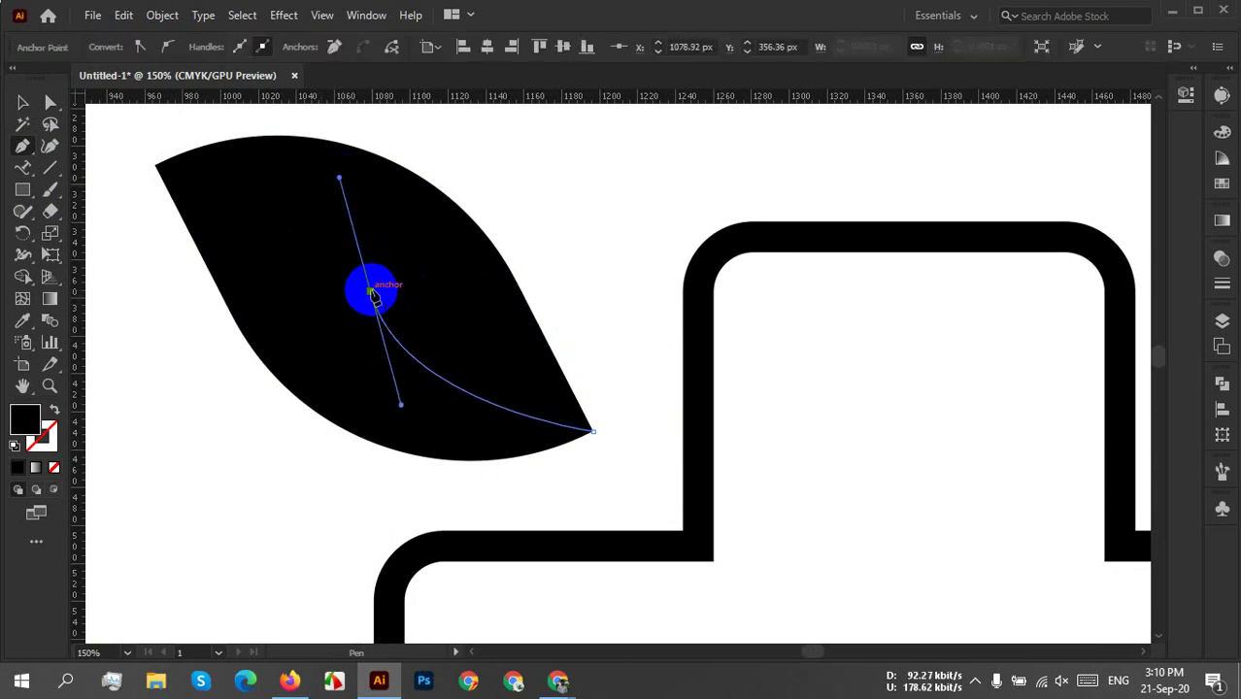
{"action": "left_click_drag", "start_coordinate": [372, 291], "coordinate": [480, 117]}
{"action": "left_click", "coordinate": [49, 101]}
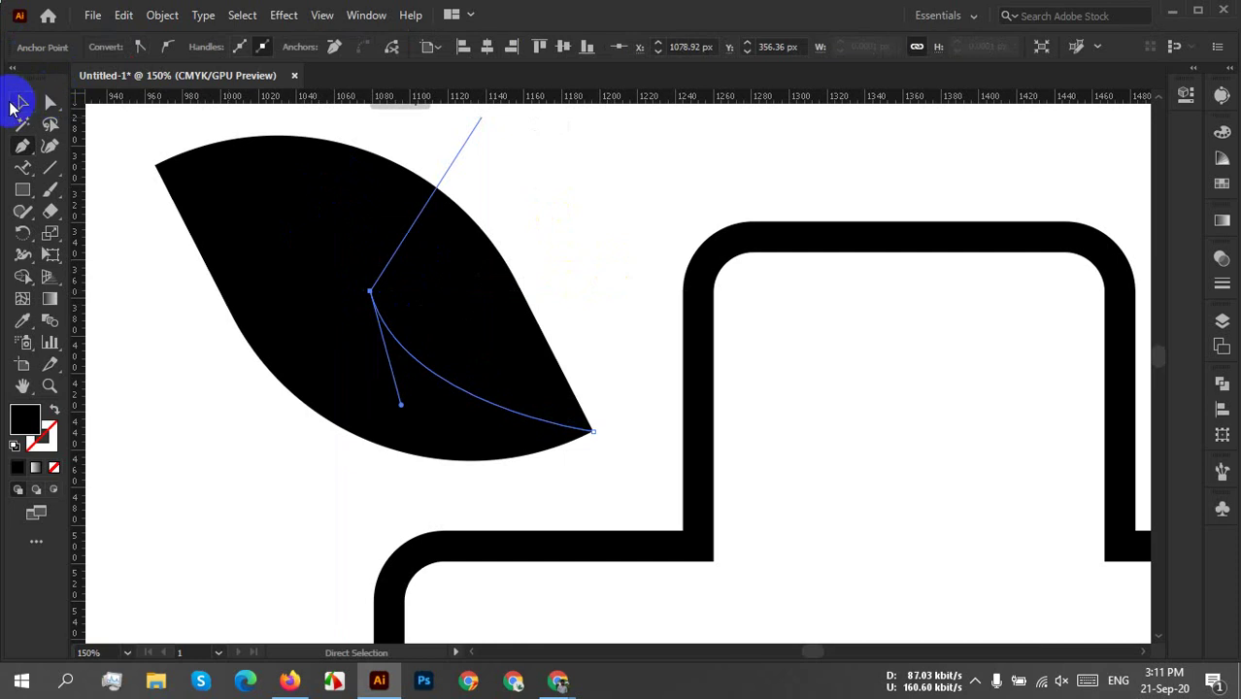
{"action": "left_click", "coordinate": [16, 103]}
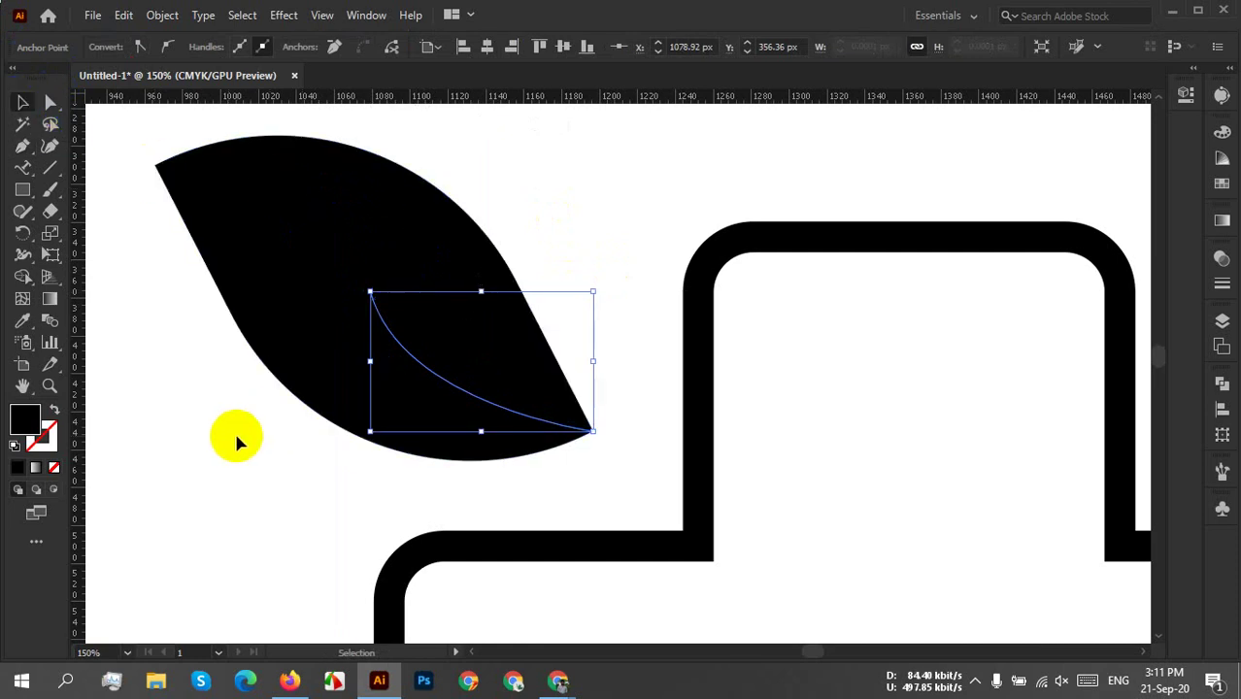
Give the vein path no fill and a yellow 3 px stroke.
{"action": "left_click", "coordinate": [457, 402]}
{"action": "scroll", "coordinate": [155, 352], "scroll_direction": "up", "scroll_amount": 2}
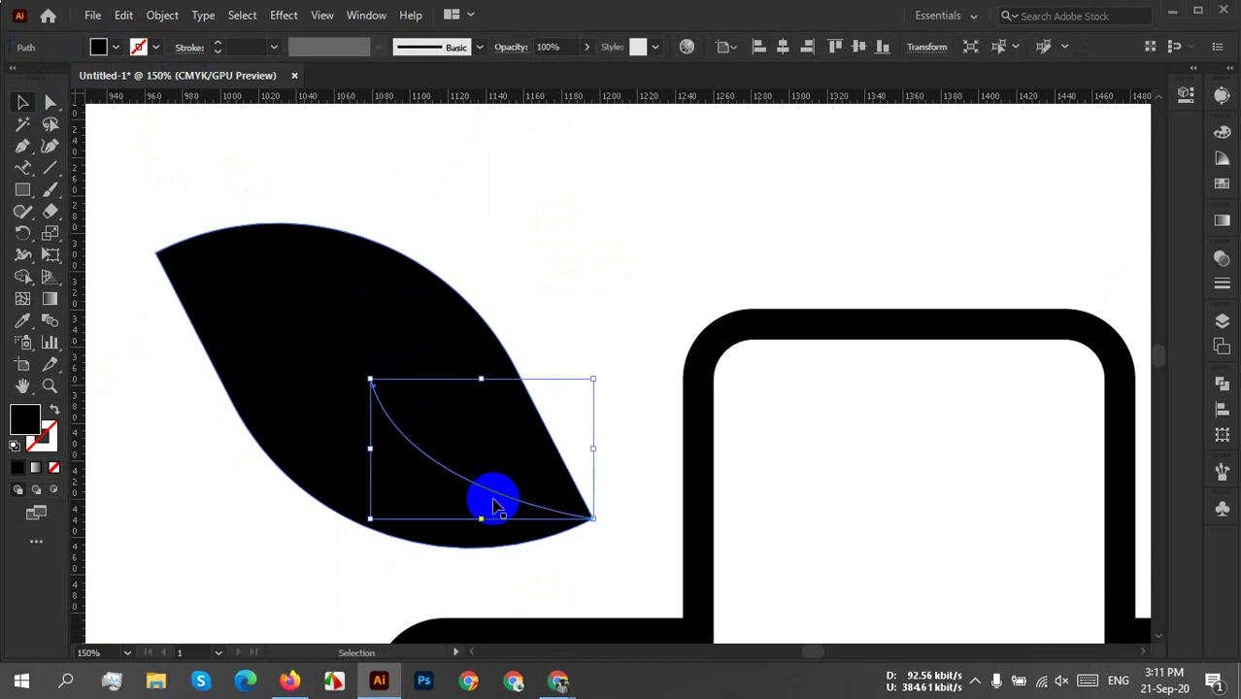
{"action": "left_click", "coordinate": [53, 409]}
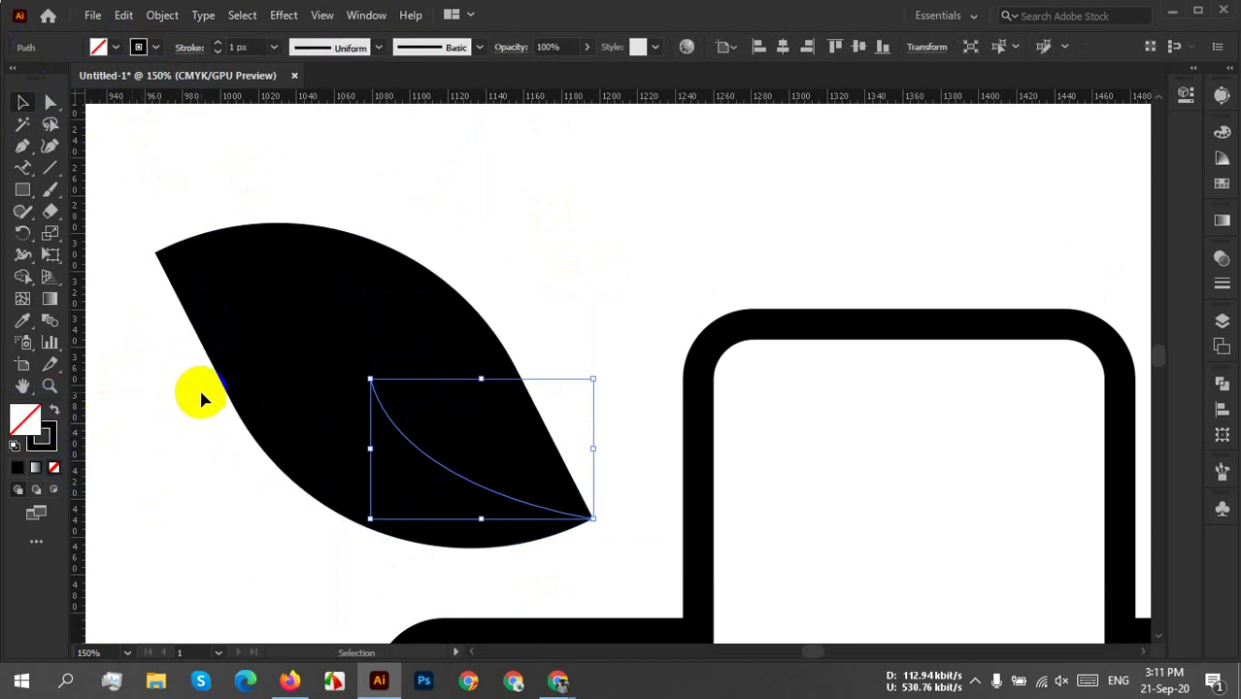
{"action": "left_click", "coordinate": [155, 47]}
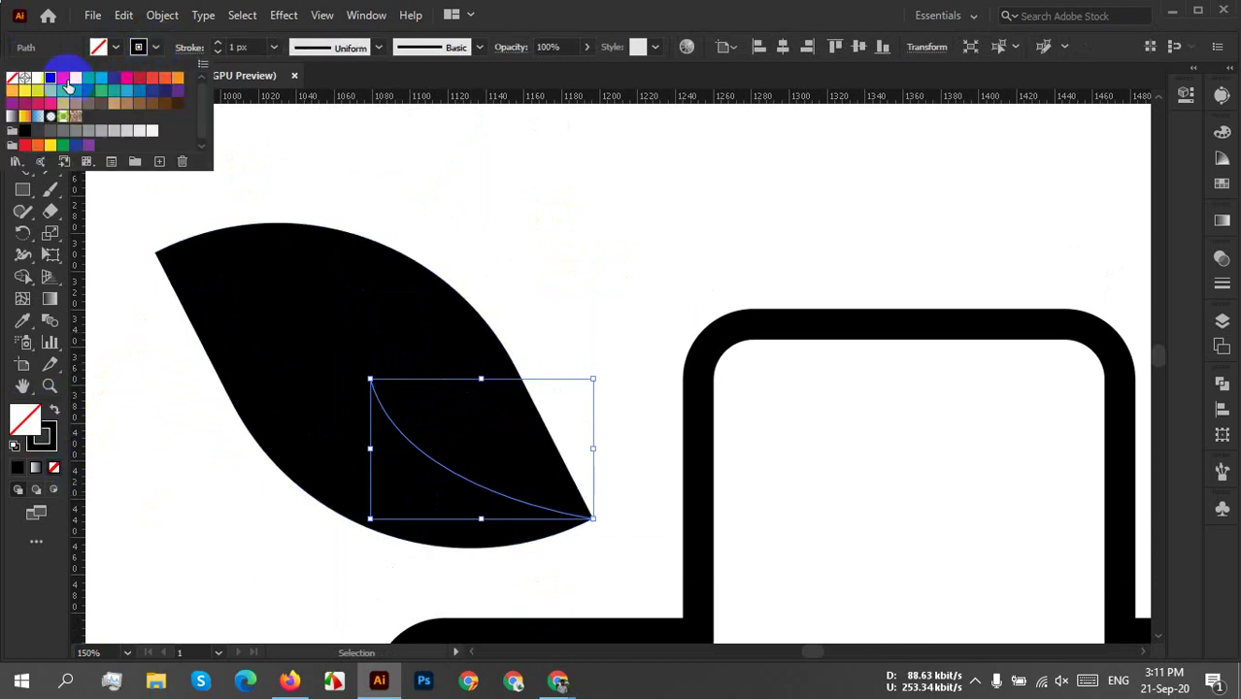
{"action": "left_click", "coordinate": [77, 79]}
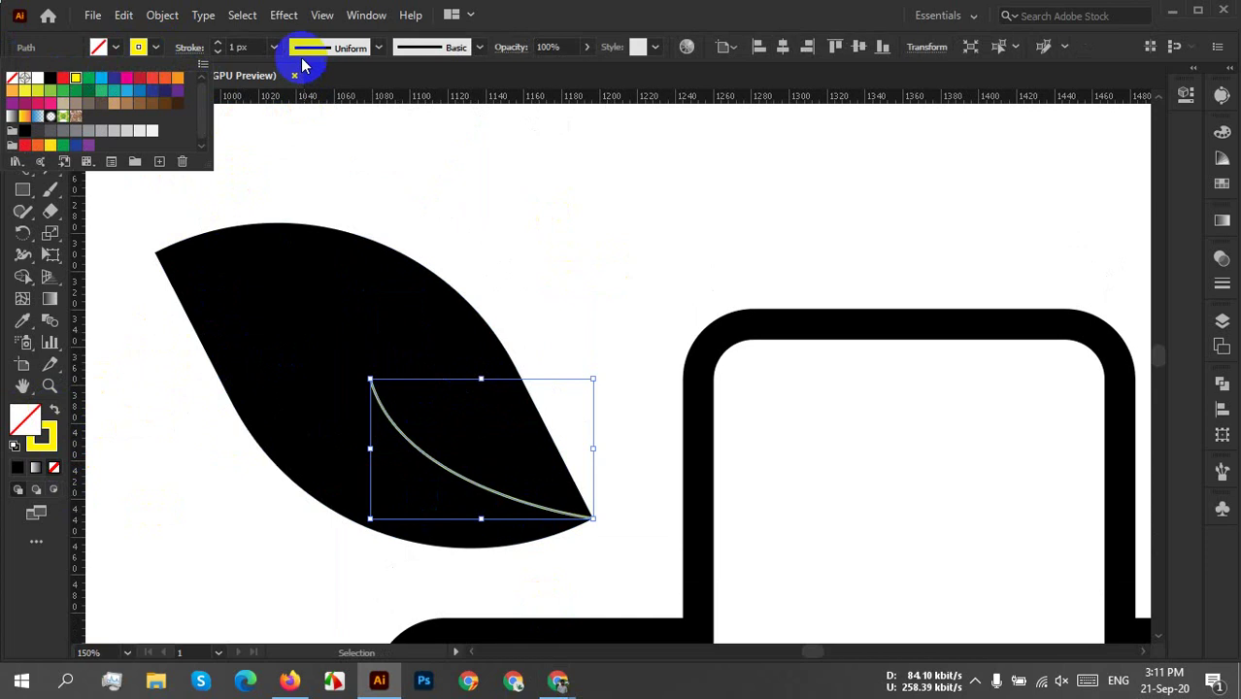
{"action": "left_click", "coordinate": [240, 47]}
{"action": "type", "text": "3"}
{"action": "key", "text": "Return"}
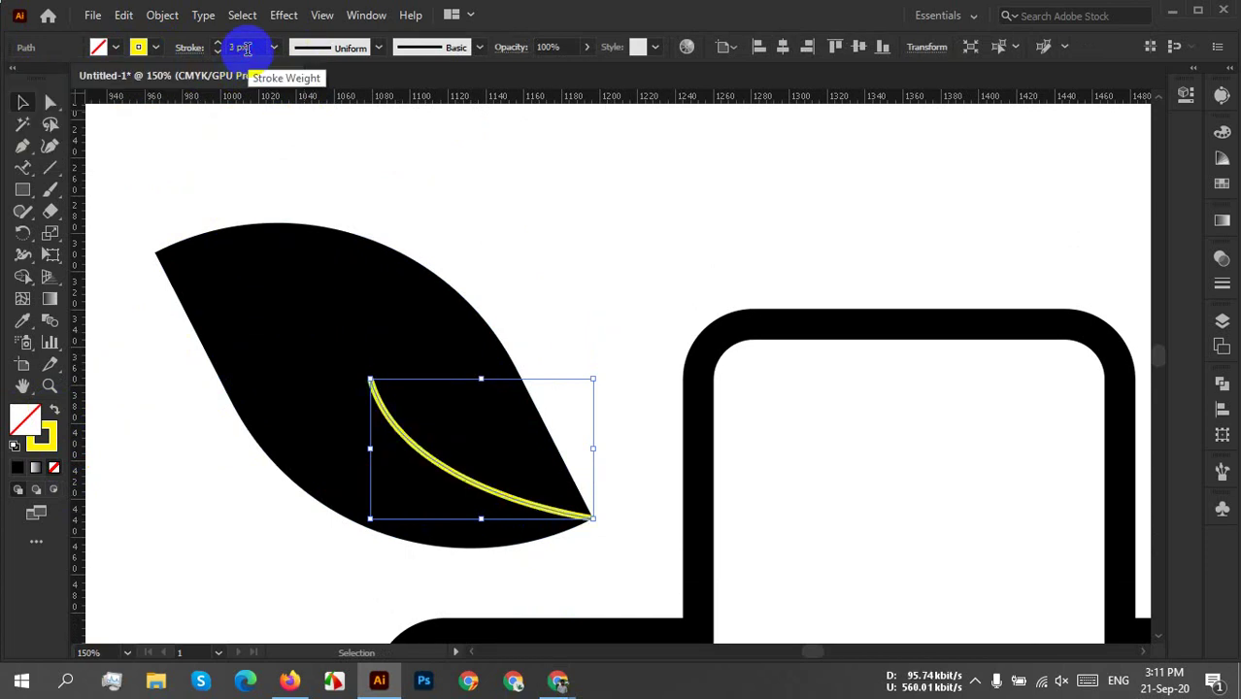
{"action": "left_click", "coordinate": [635, 505]}
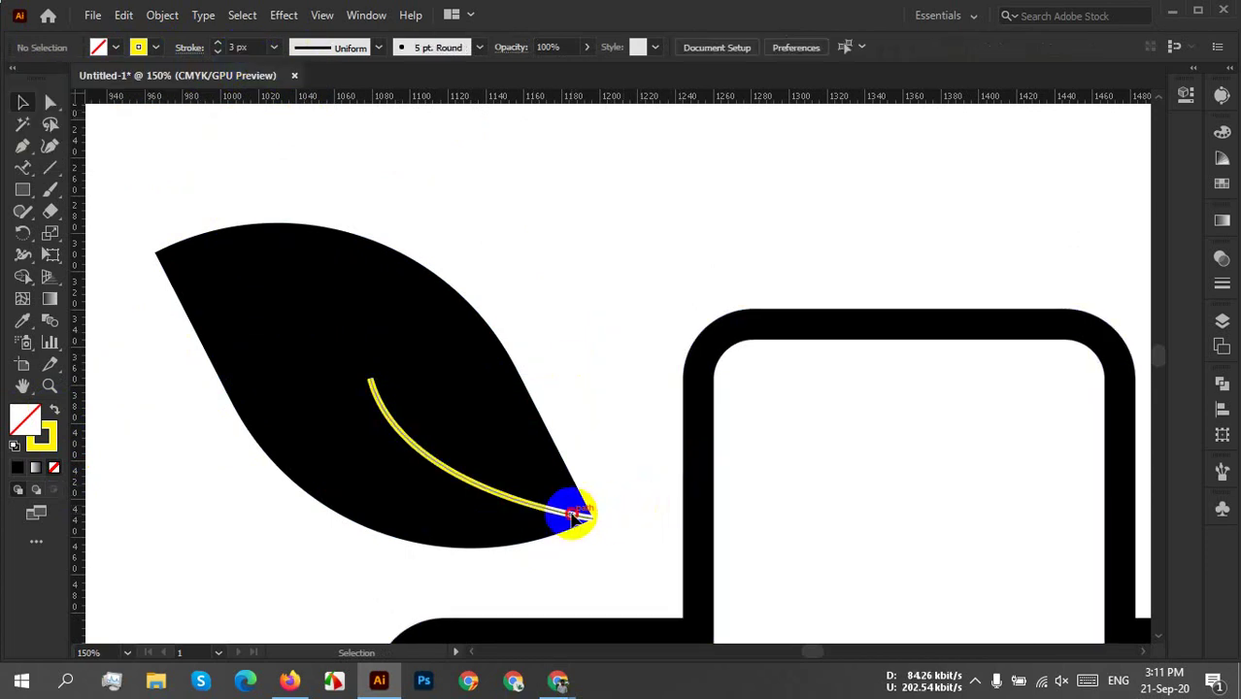
Apply the triangular tapered width profile to the vein so it narrows toward the leaf's centre.
{"action": "left_click", "coordinate": [573, 512]}
{"action": "left_click", "coordinate": [321, 57]}
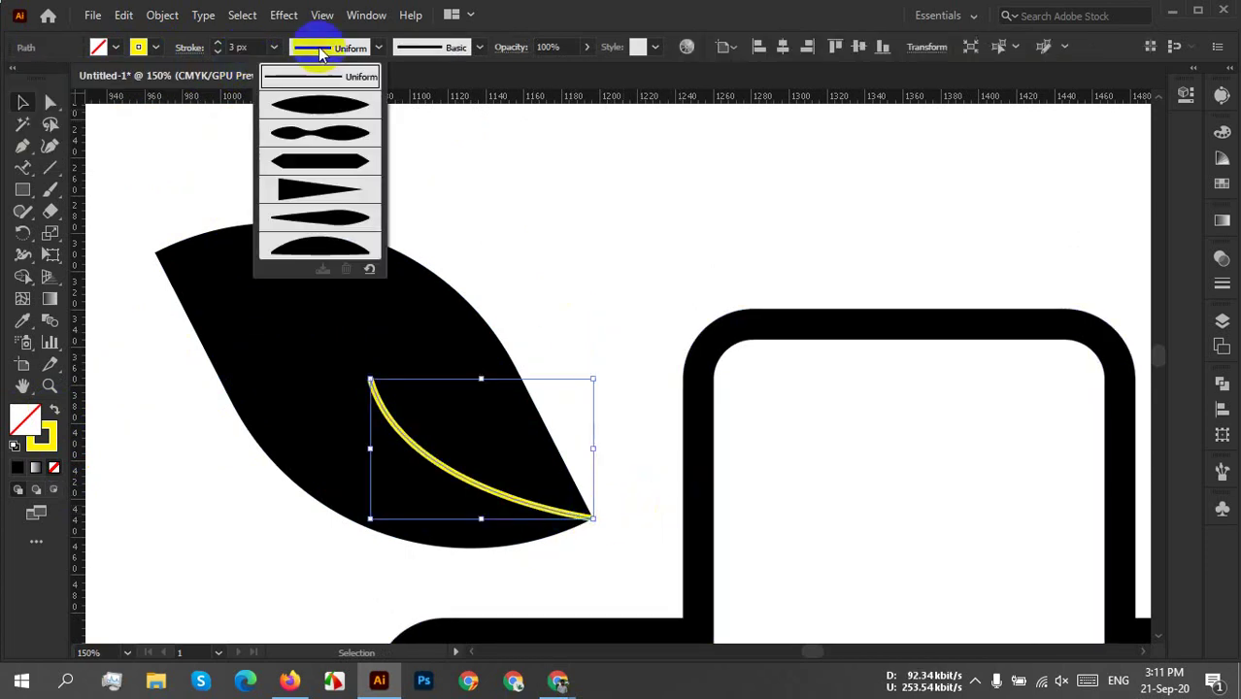
{"action": "left_click", "coordinate": [304, 190]}
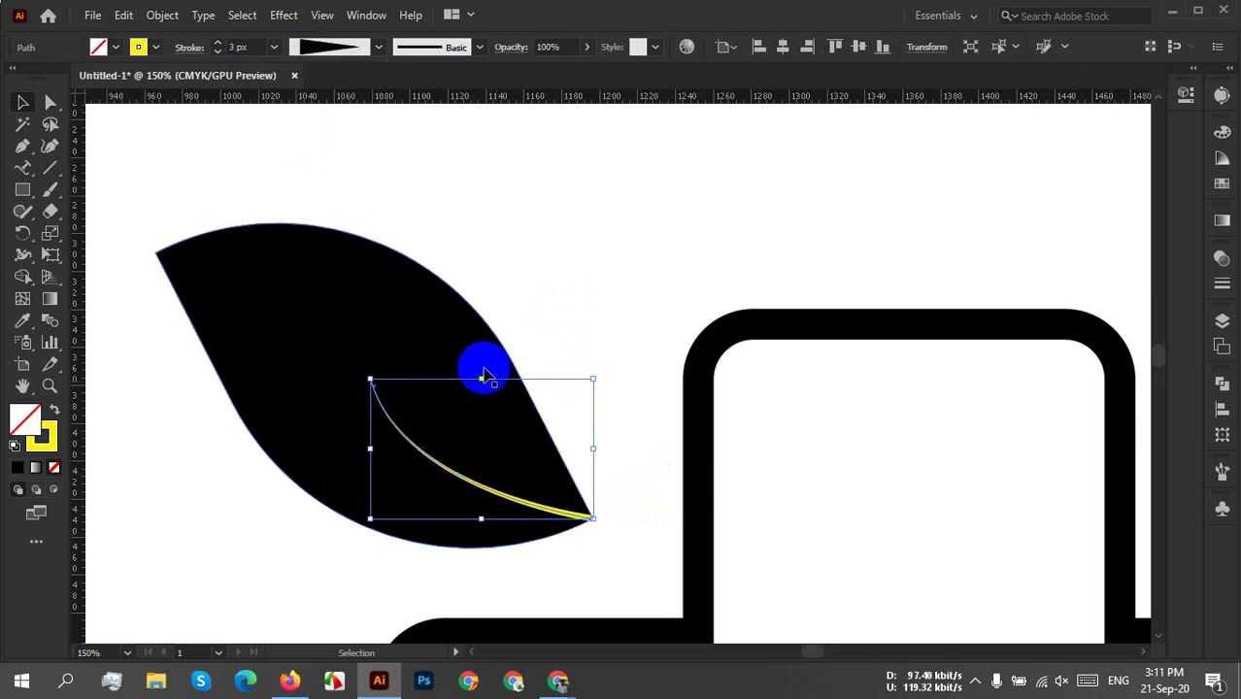
{"action": "left_click", "coordinate": [596, 534]}
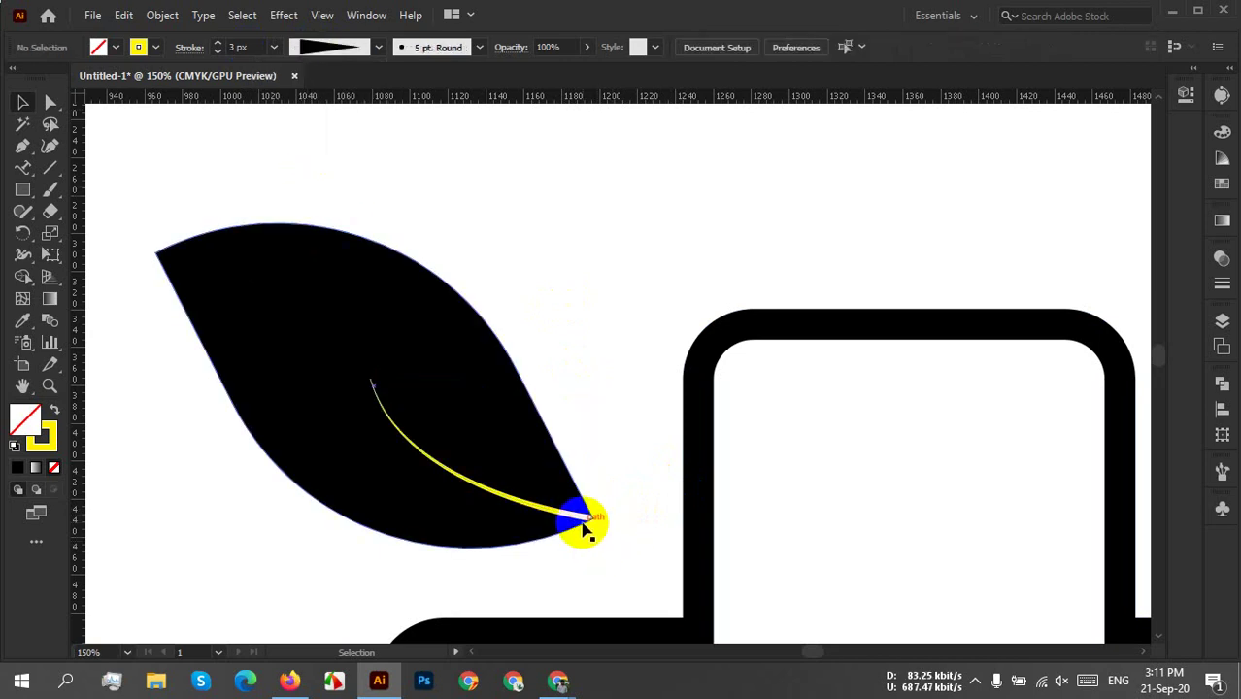
Change the vein's stroke colour to white and deselect it.
{"action": "left_click", "coordinate": [586, 518]}
{"action": "left_click", "coordinate": [148, 56]}
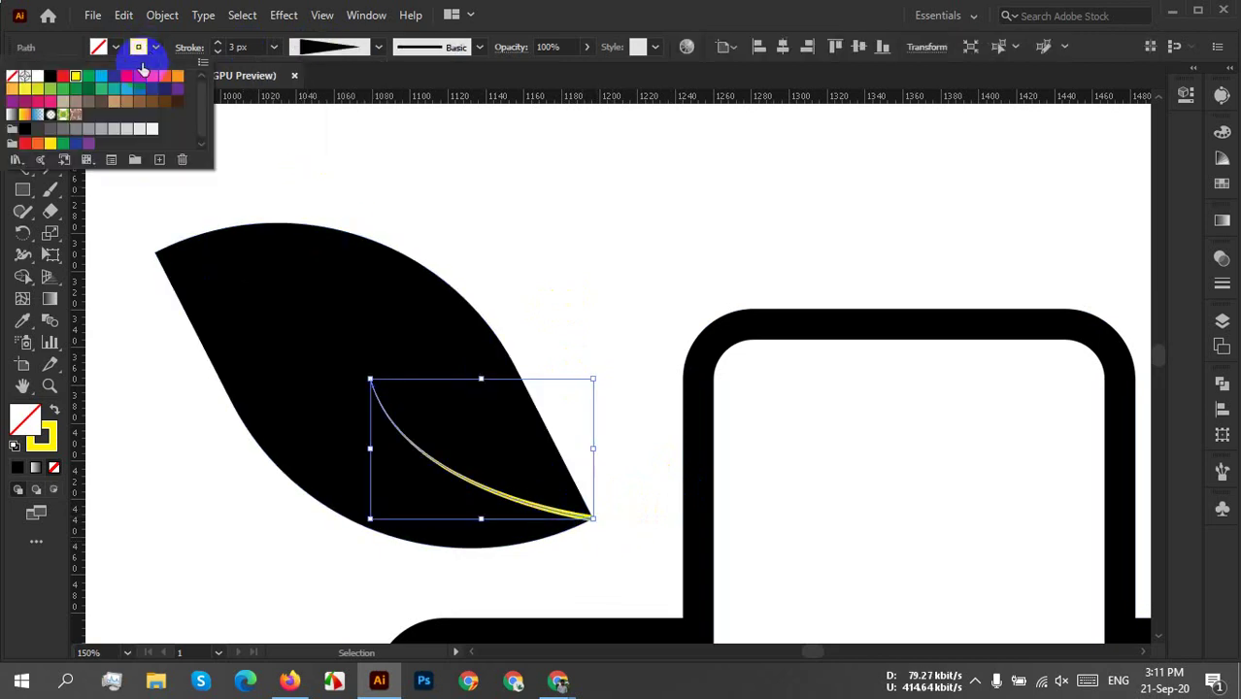
{"action": "left_click", "coordinate": [38, 77]}
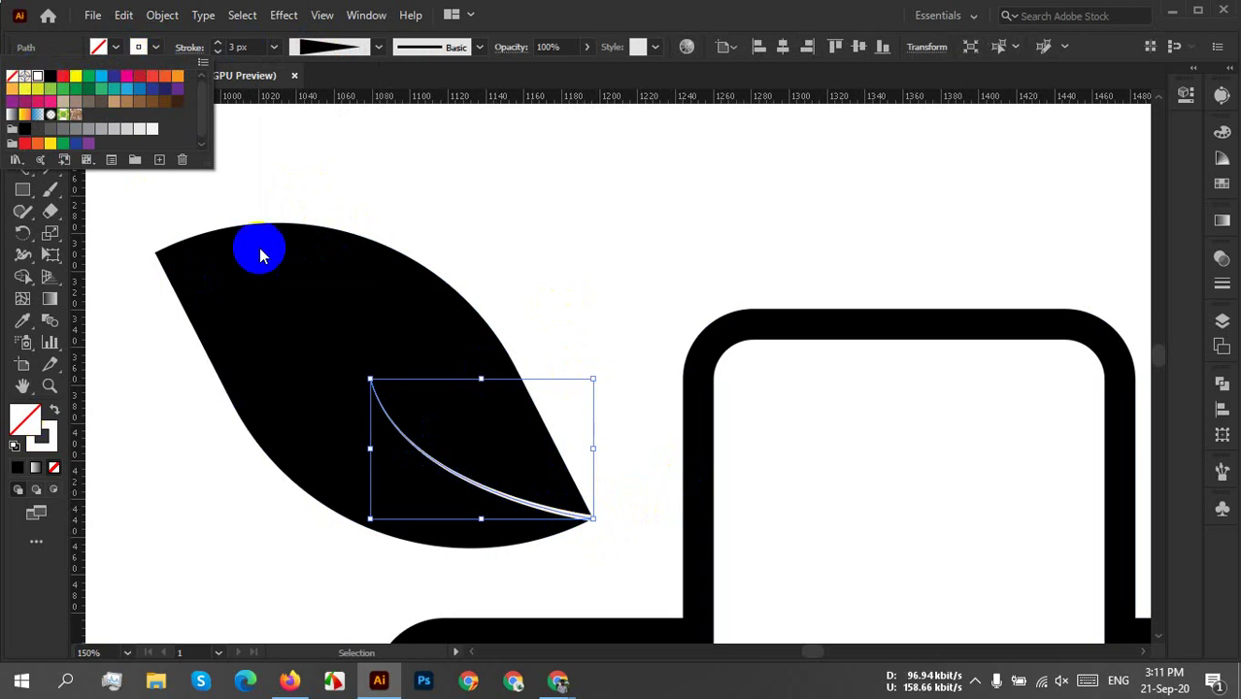
{"action": "left_click", "coordinate": [639, 534]}
{"action": "left_click", "coordinate": [639, 534]}
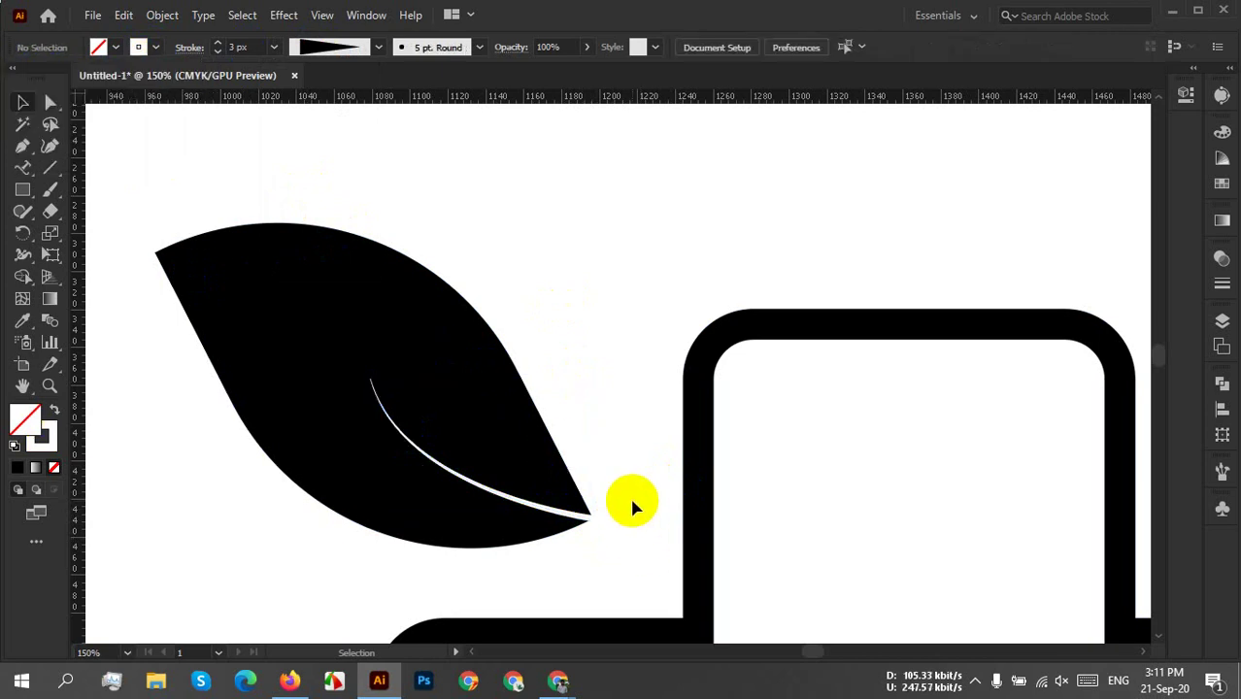
{"action": "key", "text": "space"}
{"action": "left_click_drag", "start_coordinate": [624, 504], "coordinate": [762, 445]}
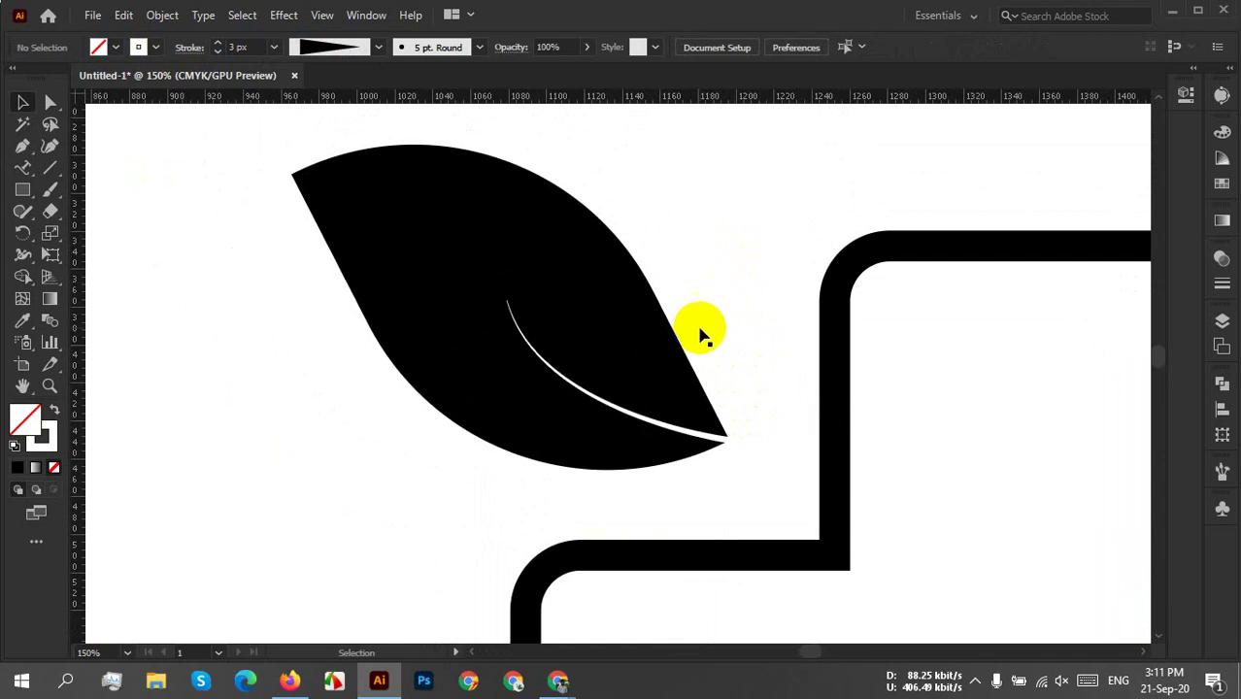
{"action": "left_click", "coordinate": [662, 428]}
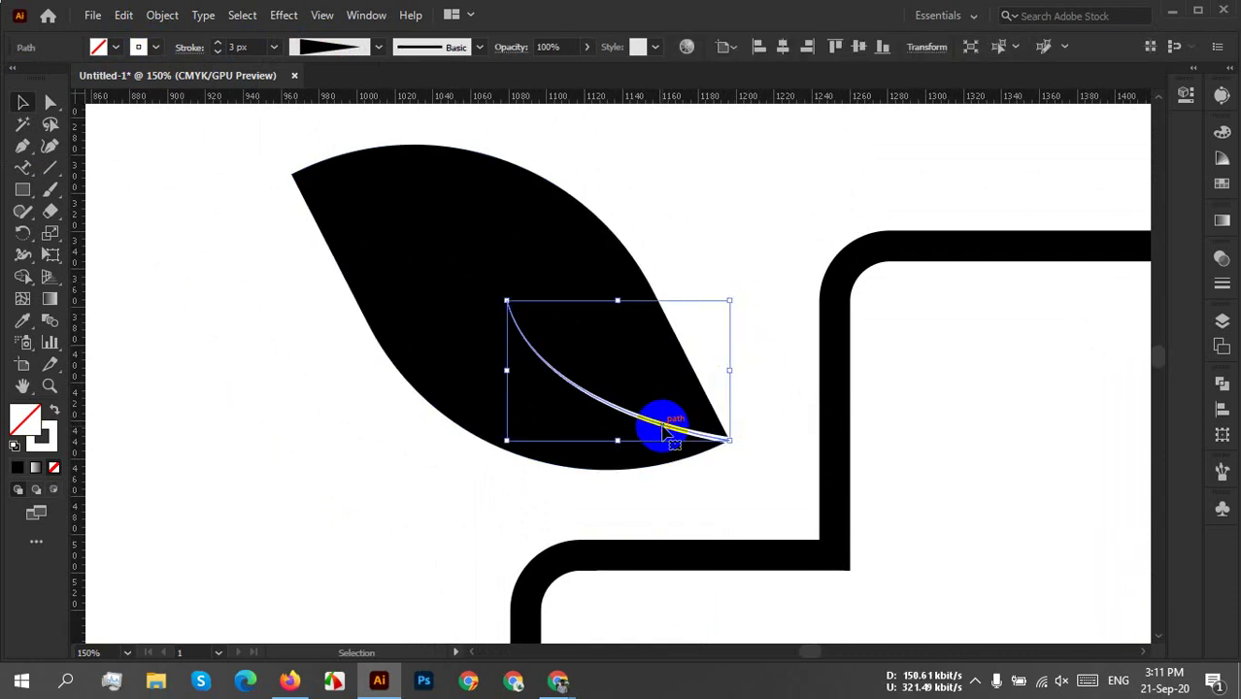
{"action": "key", "text": "ctrl+minus"}
{"action": "key", "text": "ctrl+minus"}
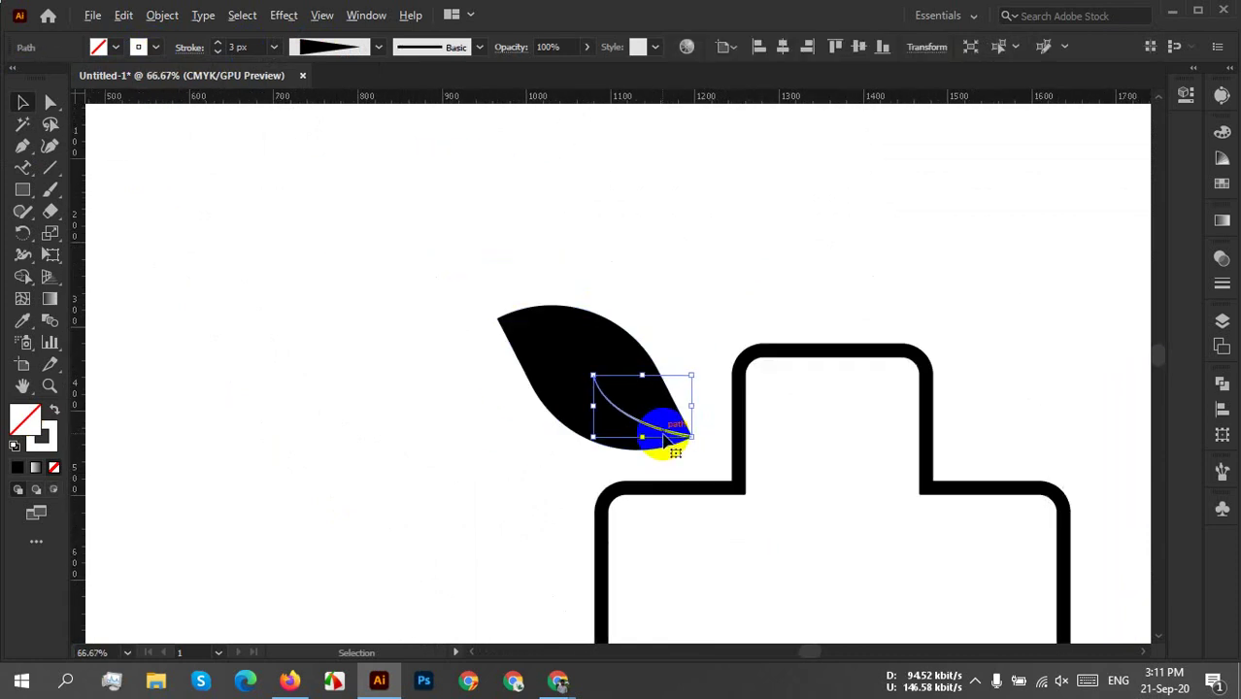
{"action": "key", "text": "space"}
{"action": "left_click_drag", "start_coordinate": [671, 450], "coordinate": [859, 387]}
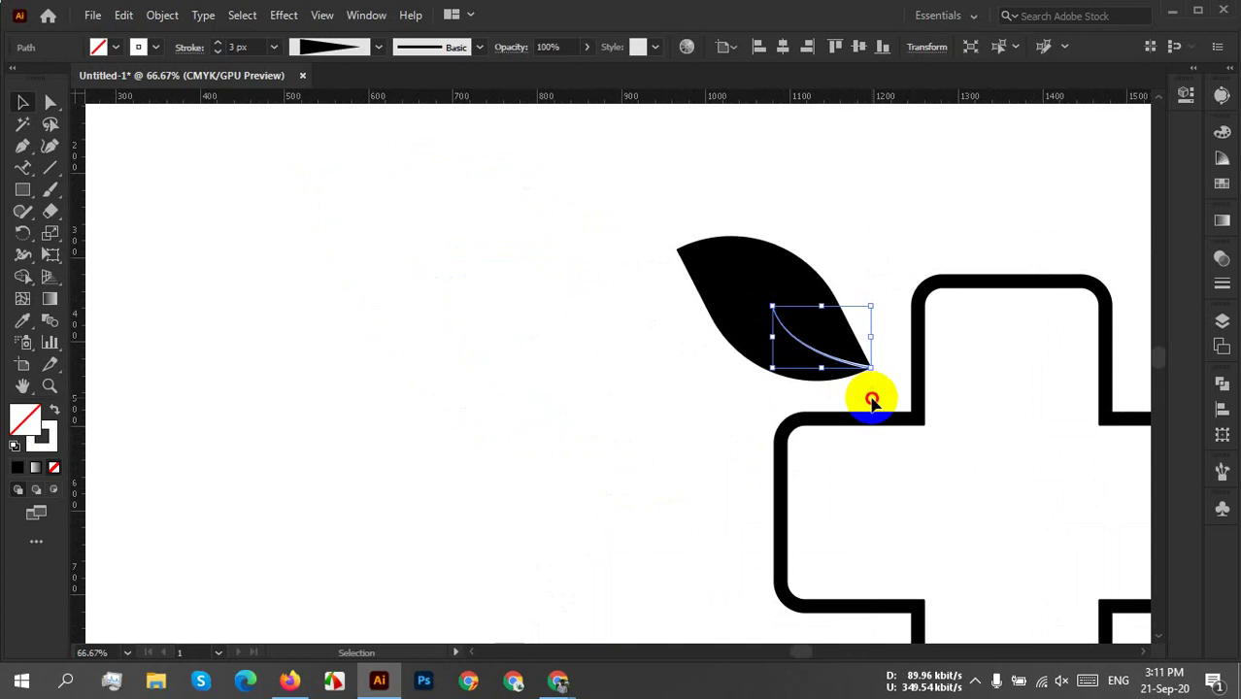
{"action": "left_click", "coordinate": [867, 396]}
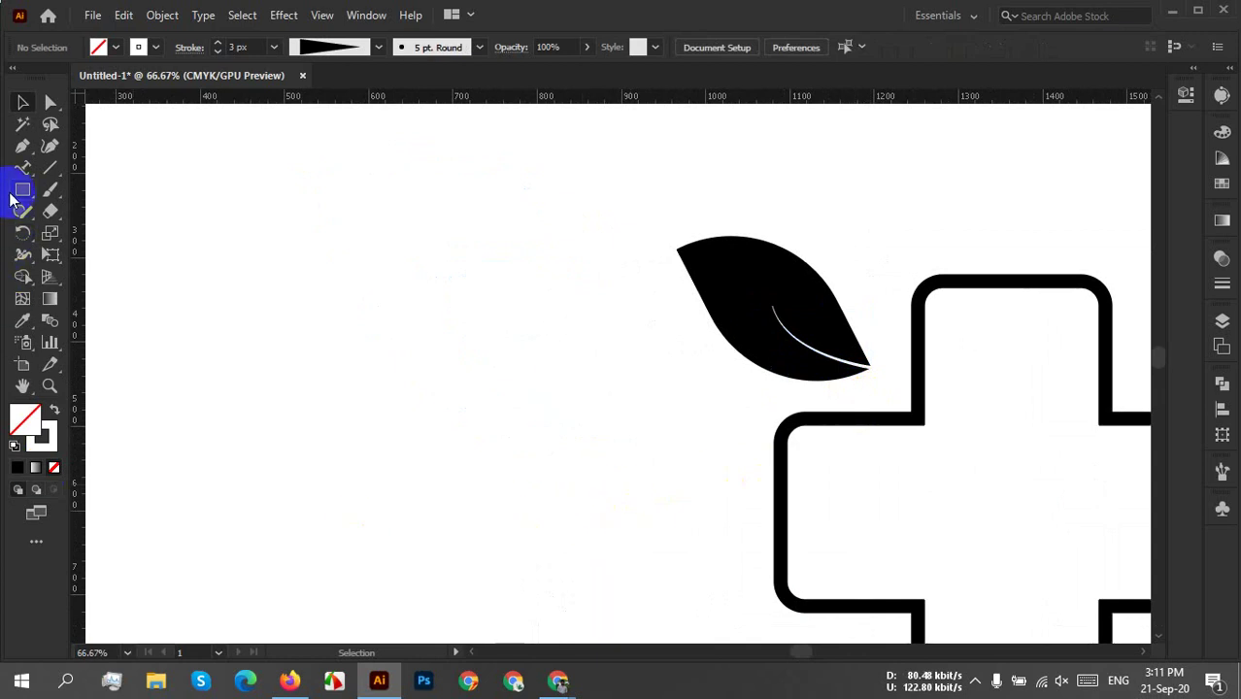
Draw an unfilled rectangle about 240 by 150 px in the empty area beside the leaf, and delete it.
{"action": "left_click_drag", "start_coordinate": [238, 357], "coordinate": [439, 482]}
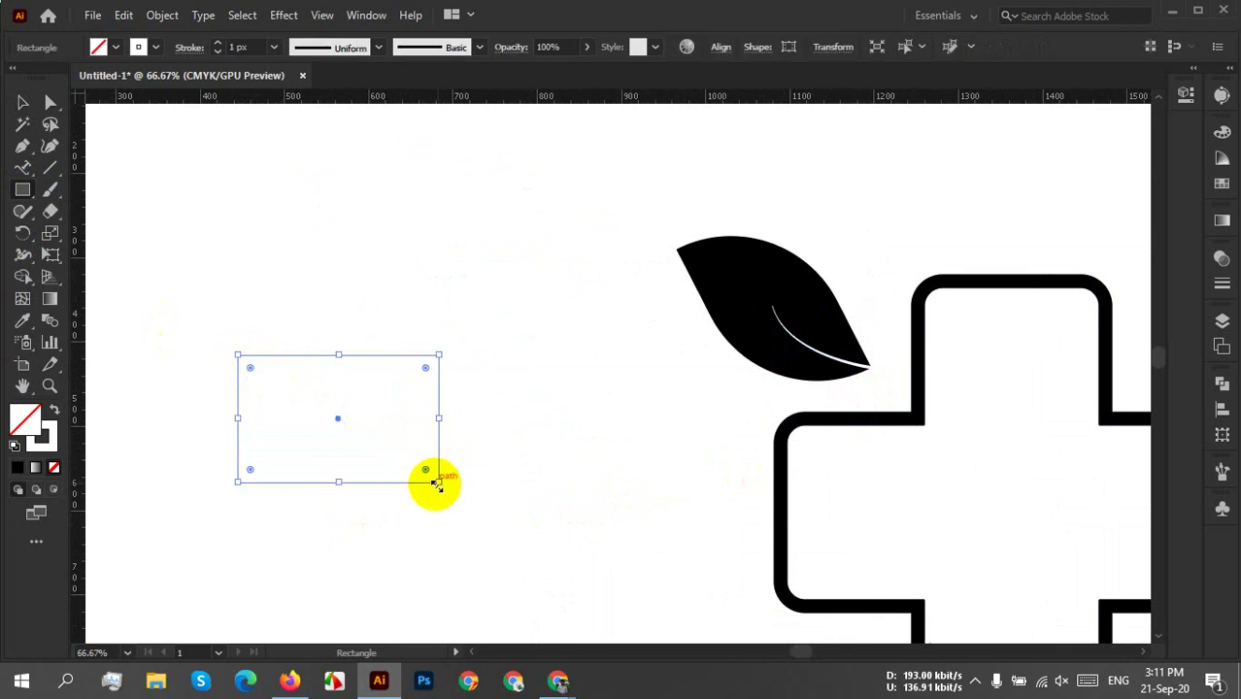
{"action": "left_click", "coordinate": [23, 104]}
{"action": "key", "text": "Delete"}
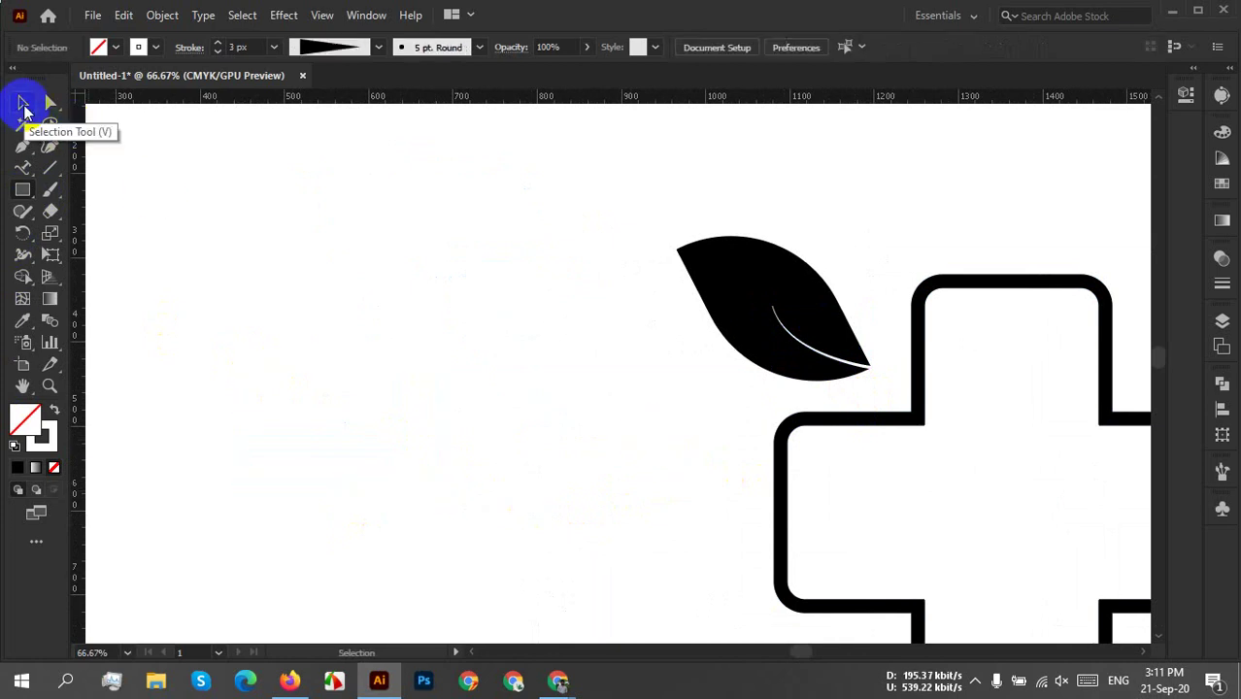
Undo the vein's stroke styling and its curve back to the starting anchor at the leaf's lower-right tip.
{"action": "key", "text": "m"}
{"action": "key", "text": "ctrl+z"}
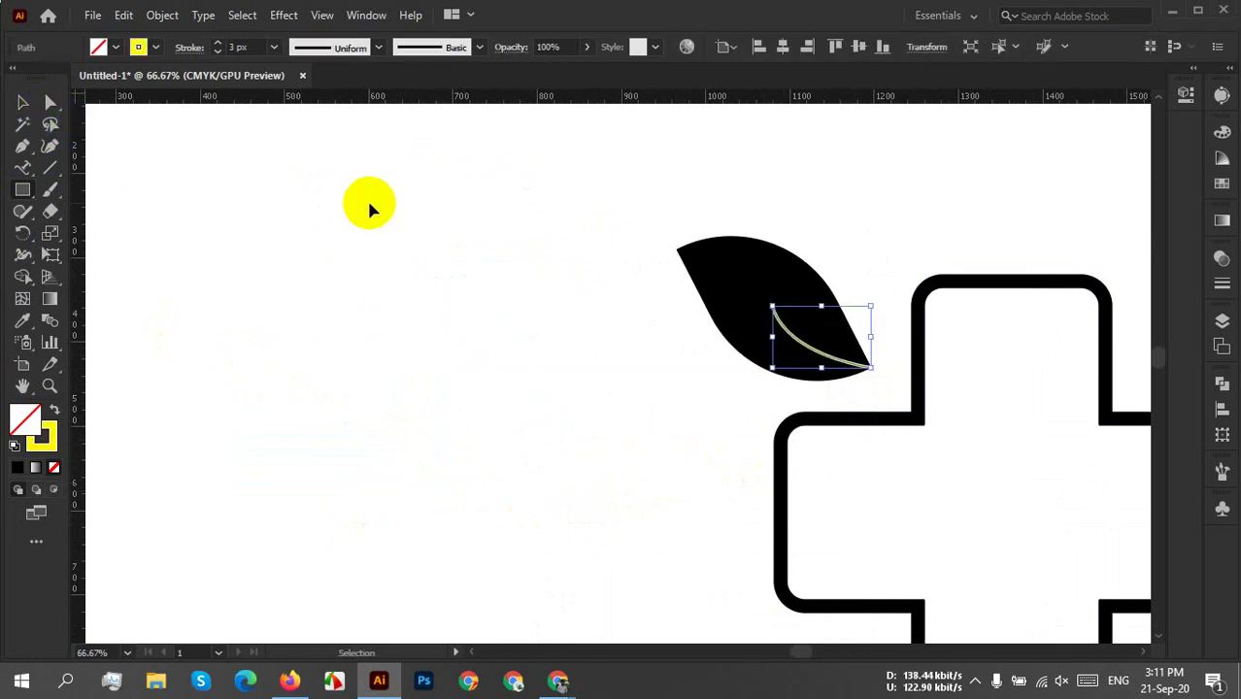
{"action": "left_click", "coordinate": [457, 263]}
{"action": "left_click", "coordinate": [859, 367]}
{"action": "key", "text": "ctrl+z"}
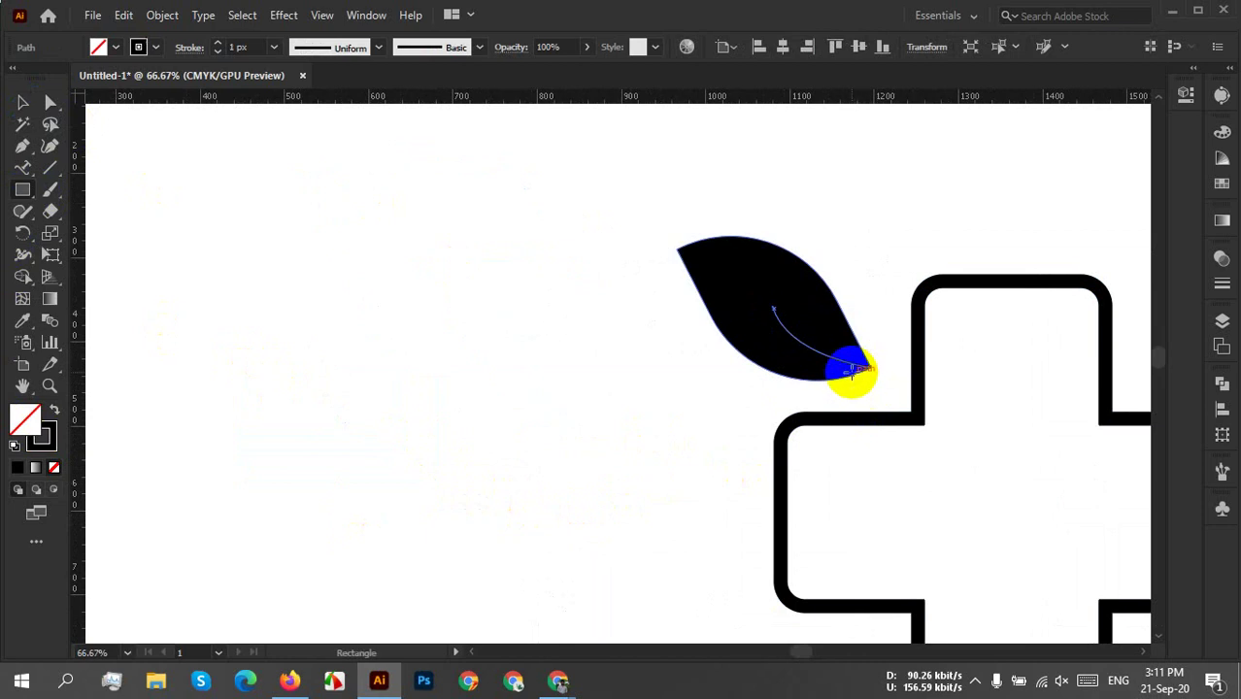
{"action": "left_click", "coordinate": [855, 379]}
{"action": "left_click", "coordinate": [853, 373]}
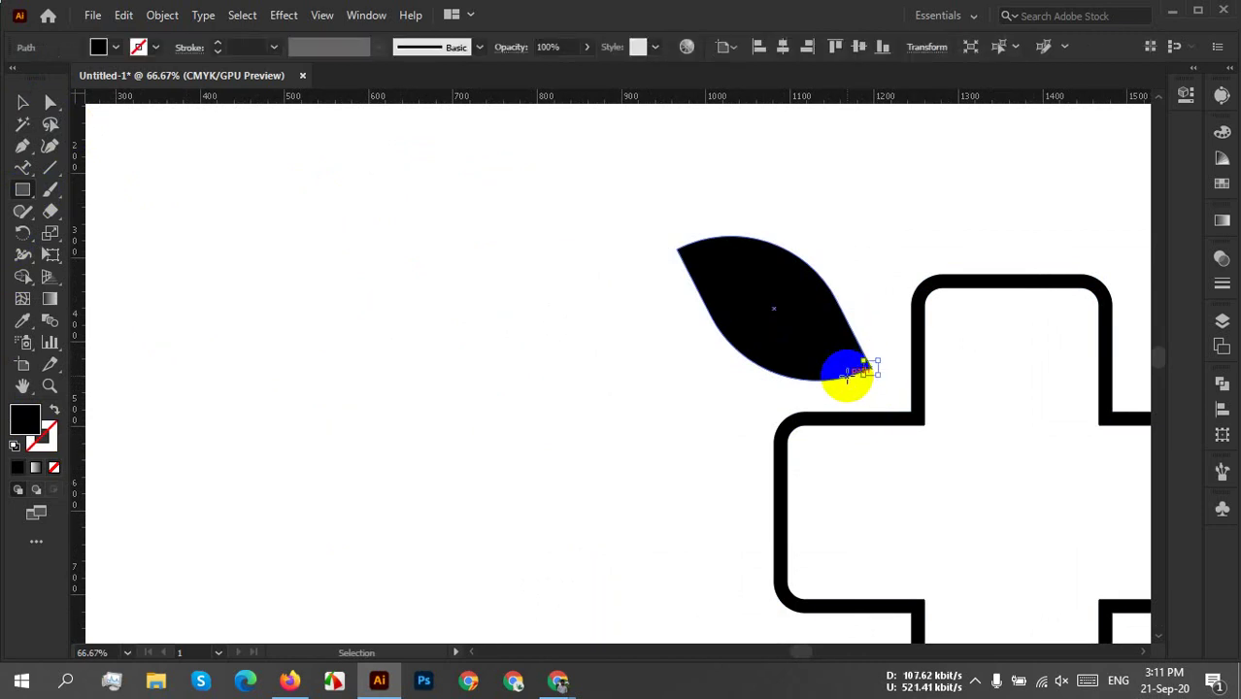
Delete the leftover anchor point at the leaf's lower-right tip with the Pen tool.
{"action": "left_click", "coordinate": [40, 163]}
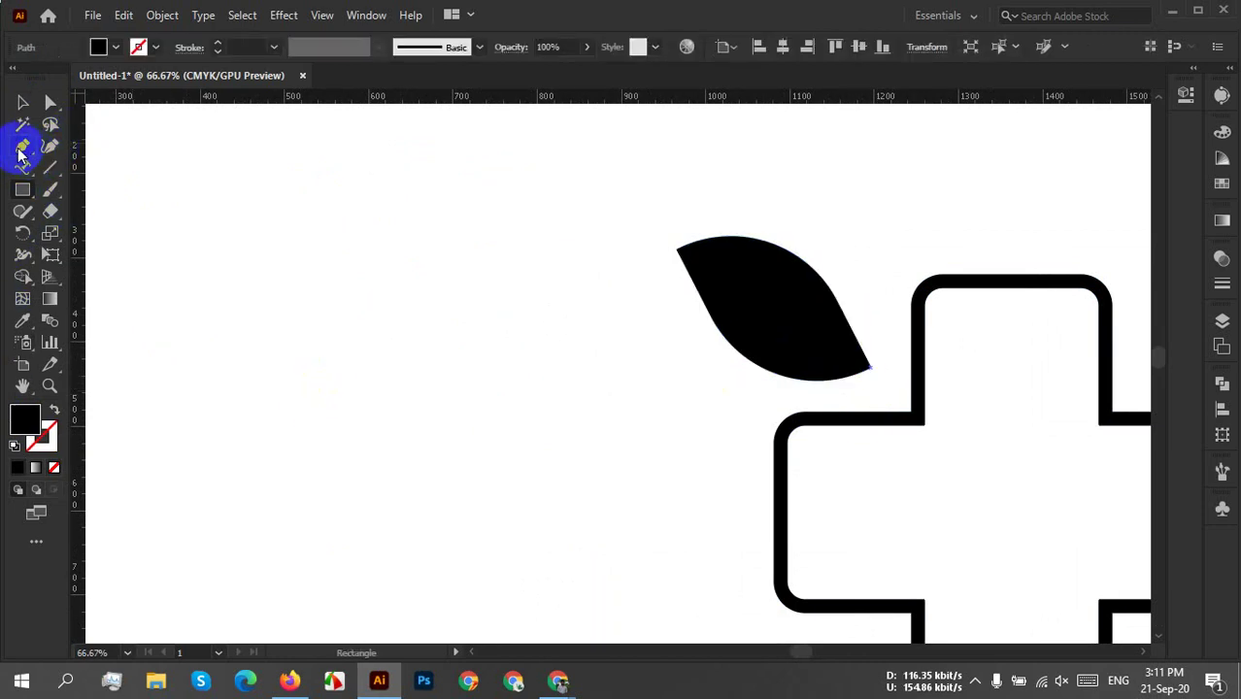
{"action": "scroll", "coordinate": [870, 379], "scroll_direction": "up", "scroll_amount": 3}
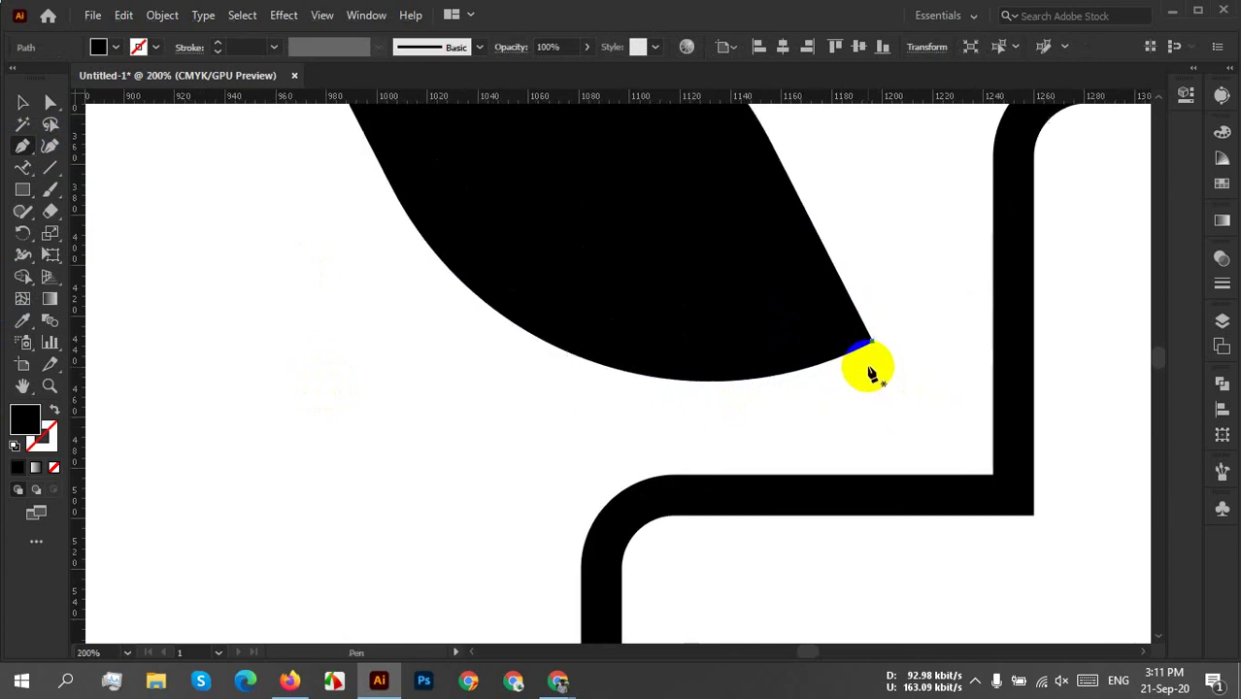
{"action": "left_click_drag", "start_coordinate": [870, 374], "coordinate": [798, 486]}
{"action": "left_click", "coordinate": [804, 457]}
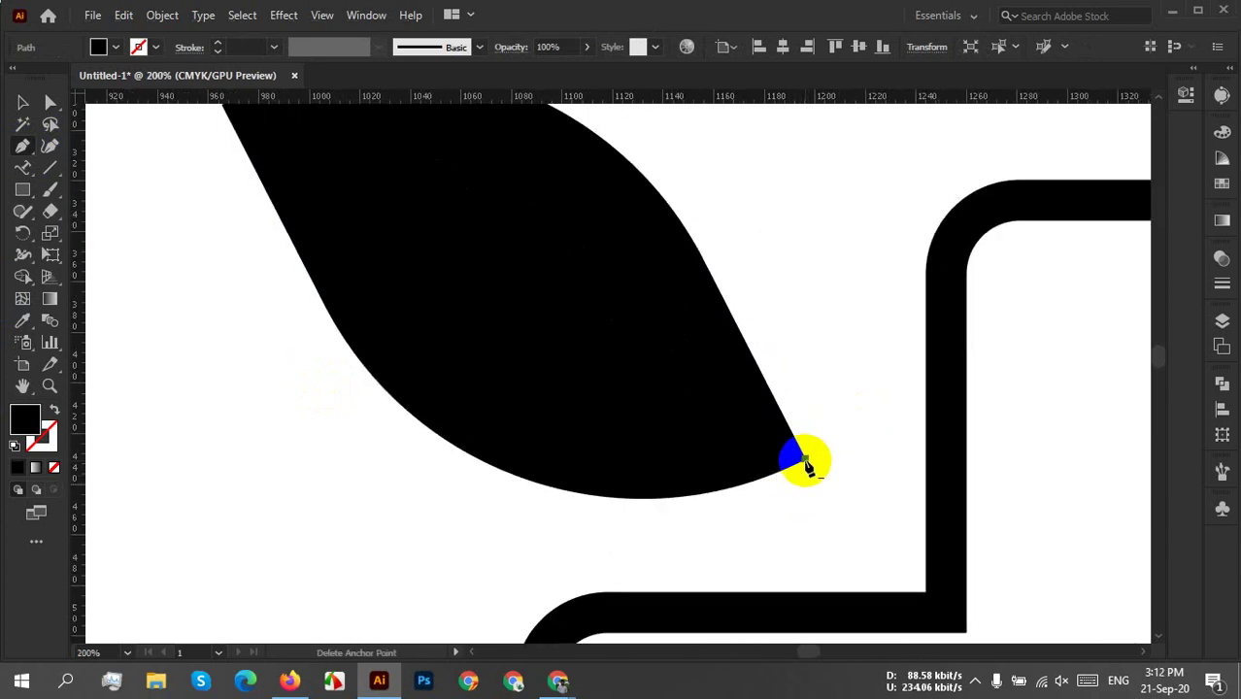
{"action": "left_click", "coordinate": [25, 105]}
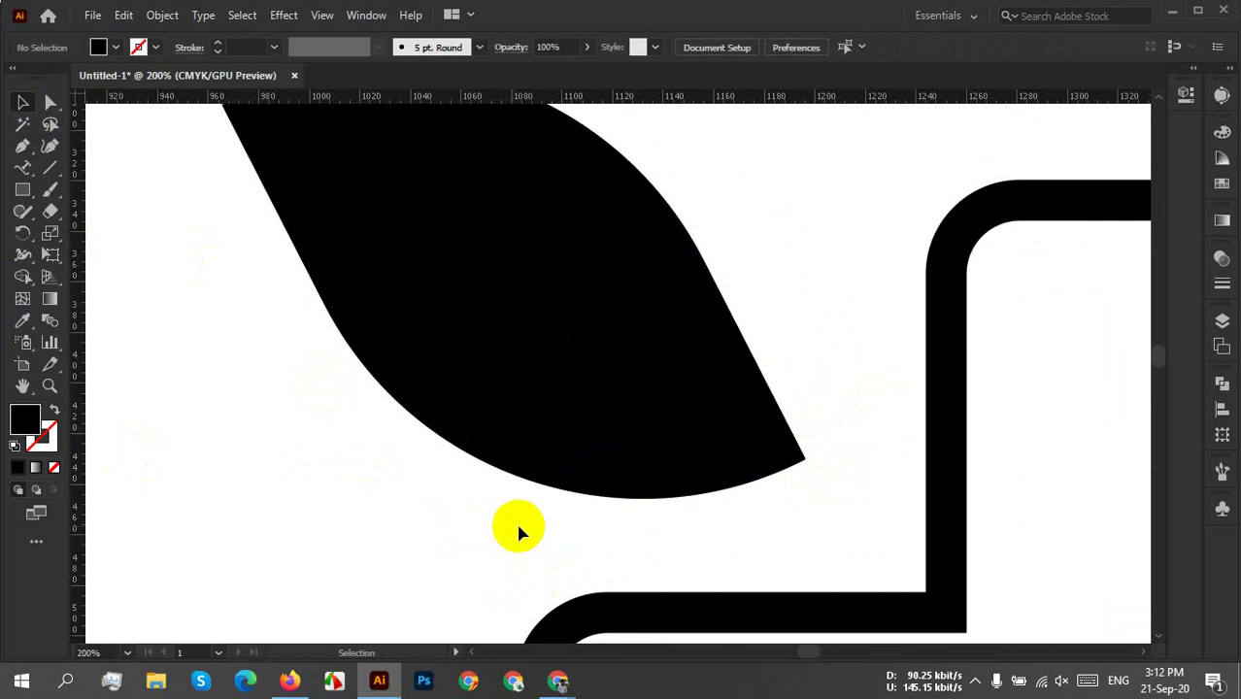
Draw a curved vein with the Pen tool from the leaf's lower-right tip to its centre, and deselect it.
{"action": "key", "text": "ctrl+minus"}
{"action": "left_click", "coordinate": [353, 231]}
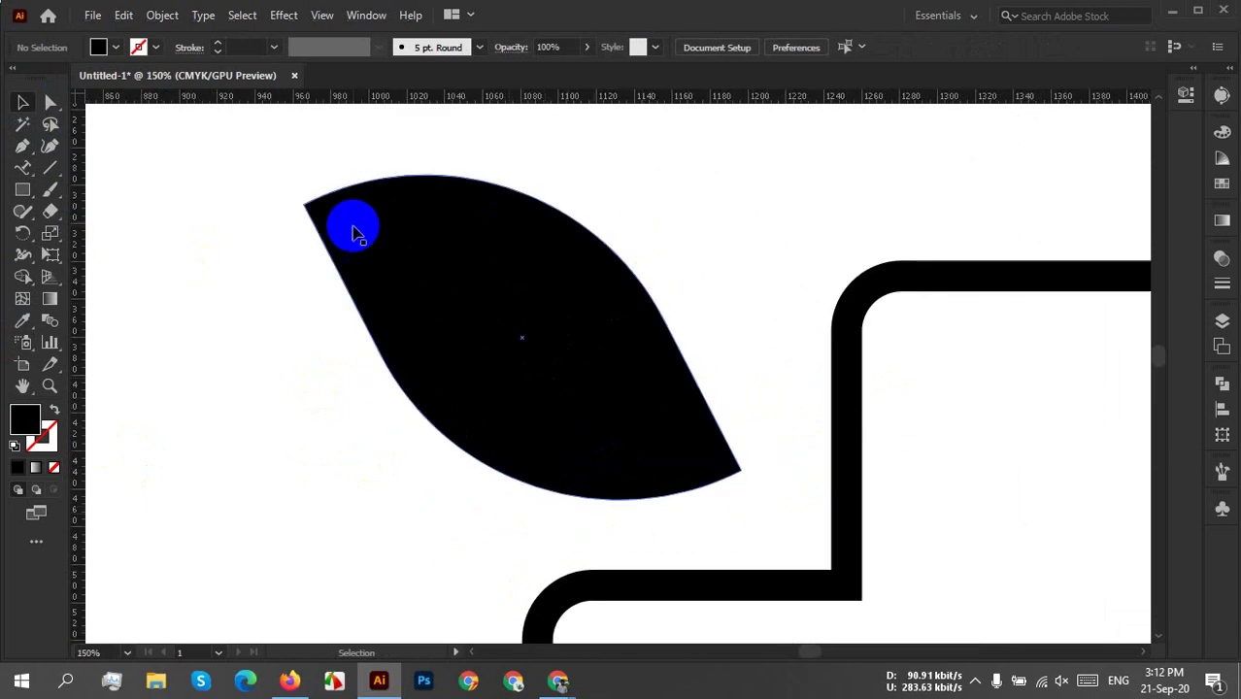
{"action": "left_click", "coordinate": [22, 150]}
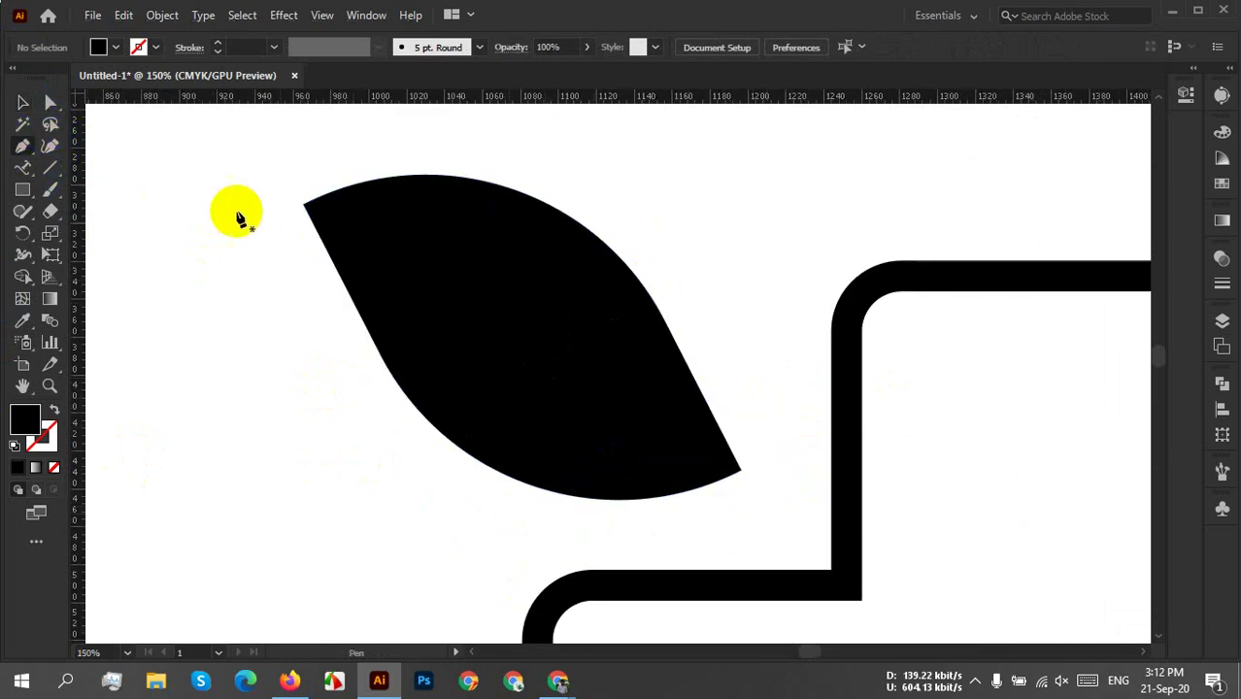
{"action": "left_click", "coordinate": [741, 472]}
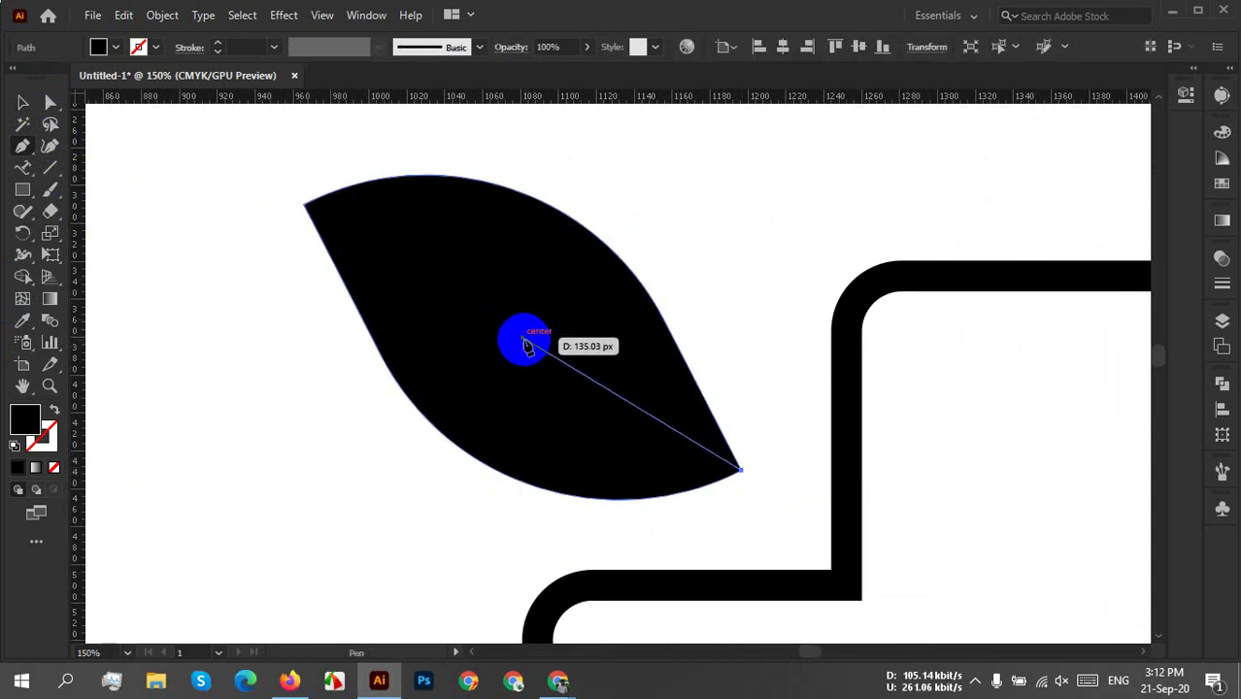
{"action": "left_click_drag", "start_coordinate": [524, 342], "coordinate": [473, 239]}
{"action": "left_click_drag", "start_coordinate": [522, 338], "coordinate": [525, 345]}
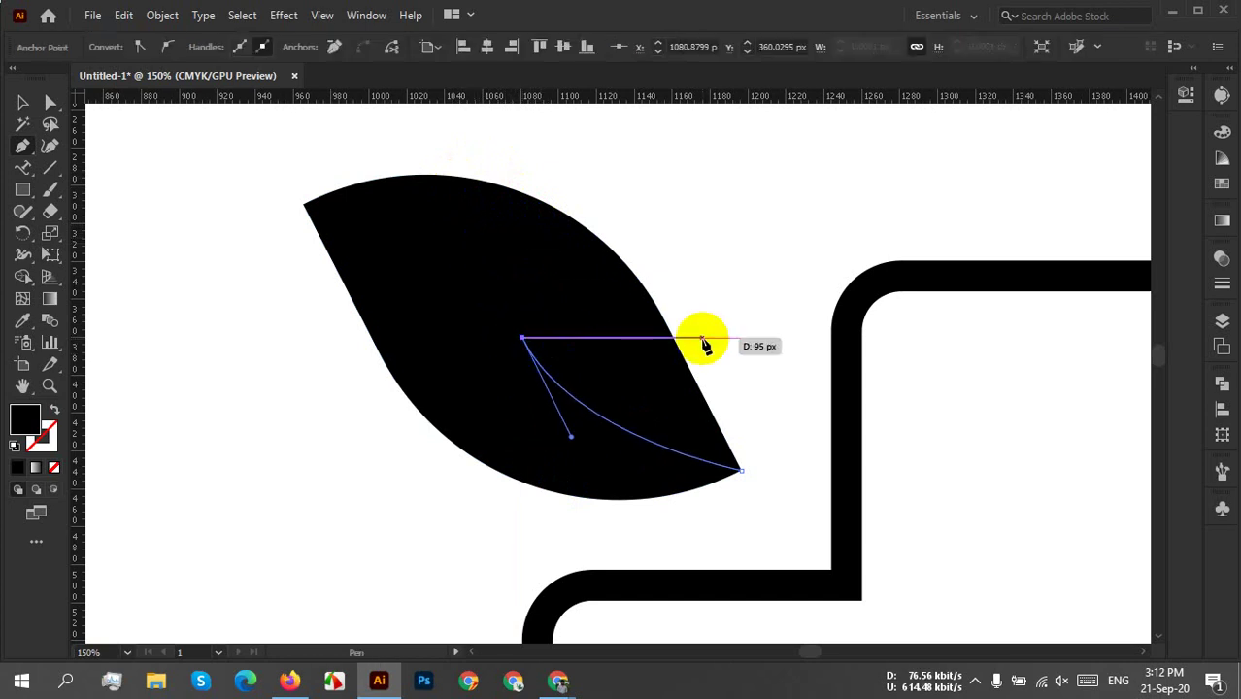
{"action": "left_click", "coordinate": [24, 103]}
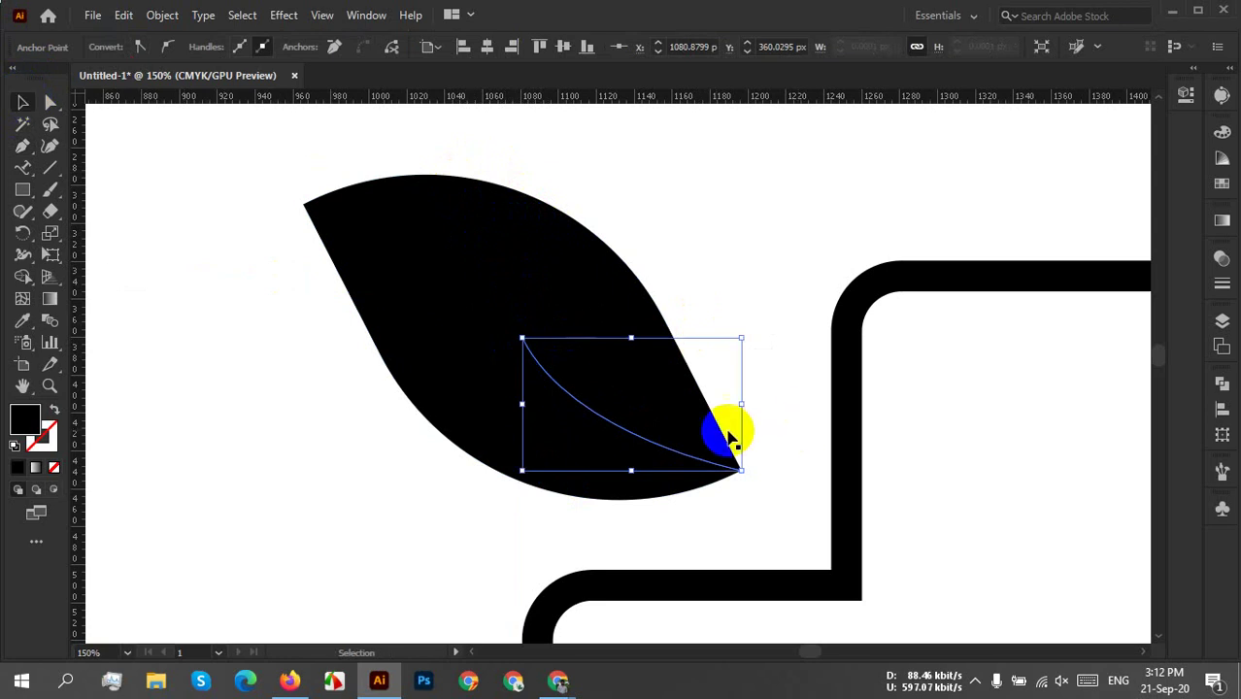
{"action": "left_click", "coordinate": [632, 369]}
{"action": "left_click", "coordinate": [347, 334]}
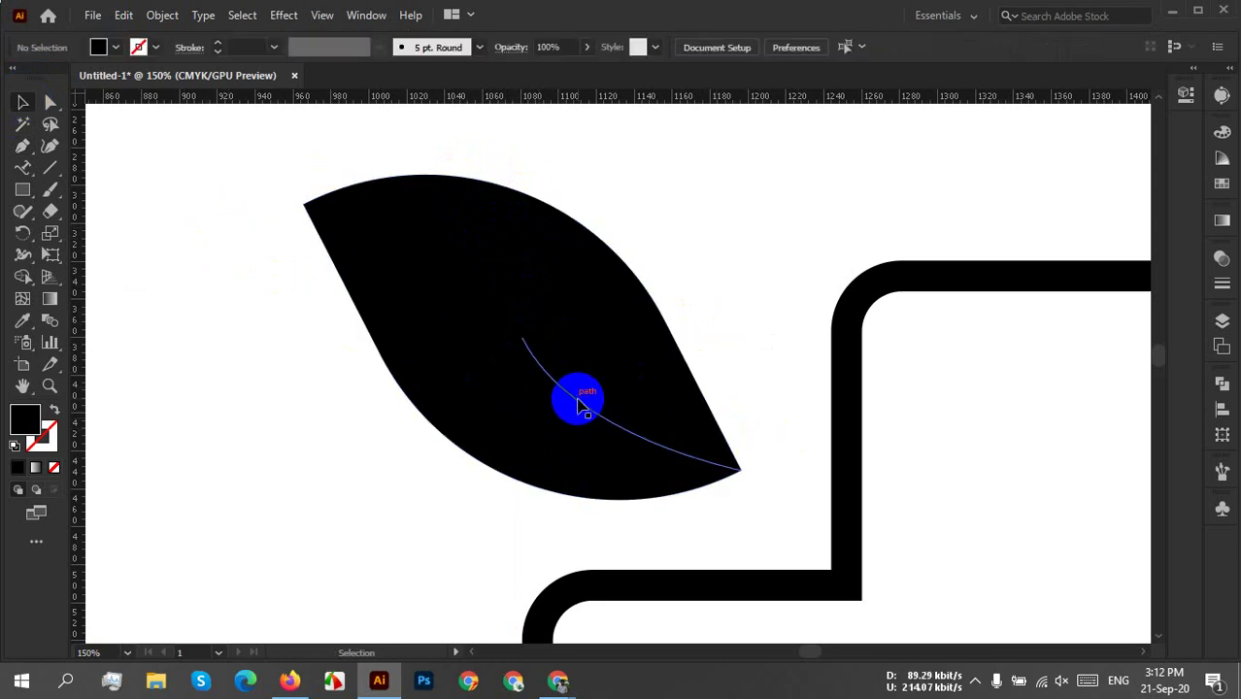
Give the vein no fill and a 3 px white stroke, and deselect it.
{"action": "left_click", "coordinate": [575, 396]}
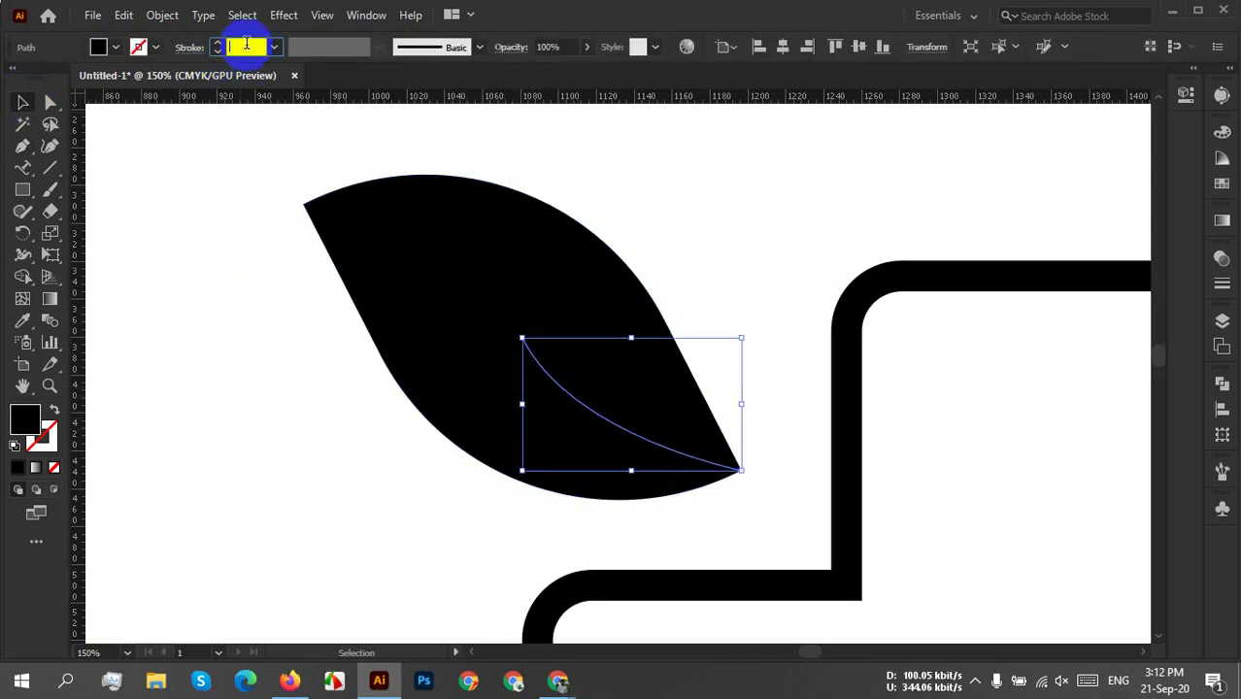
{"action": "type", "text": "0.5"}
{"action": "key", "text": "Return"}
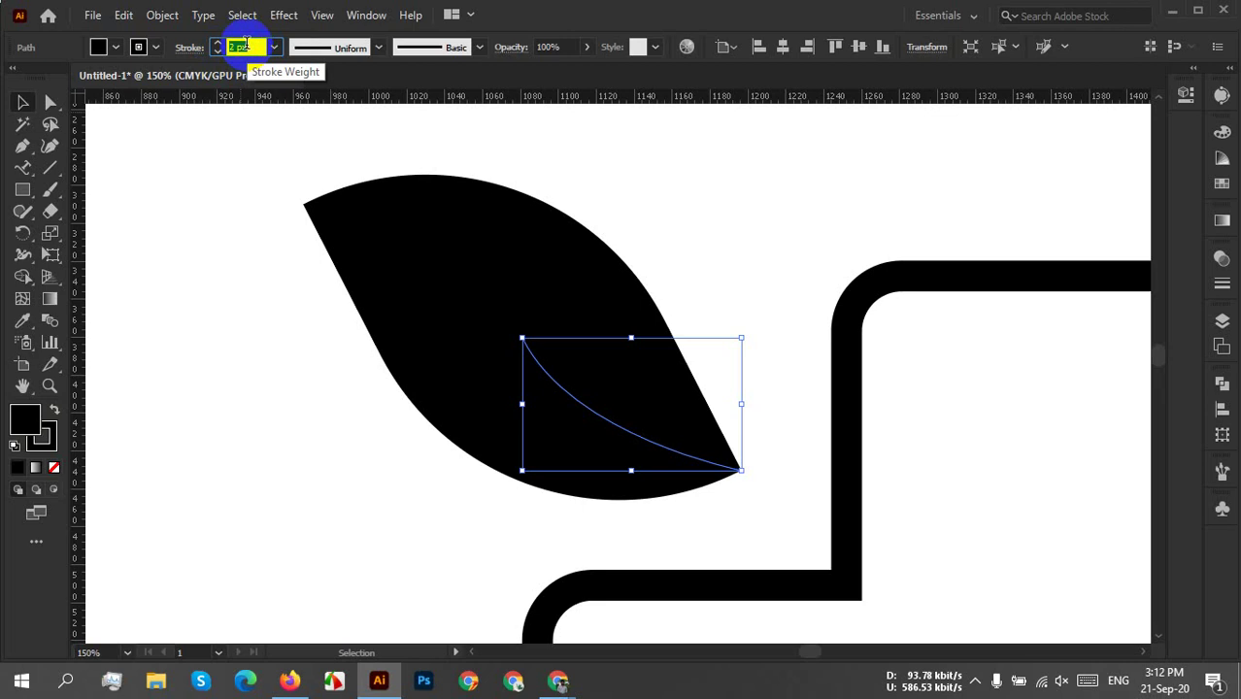
{"action": "left_click", "coordinate": [98, 45]}
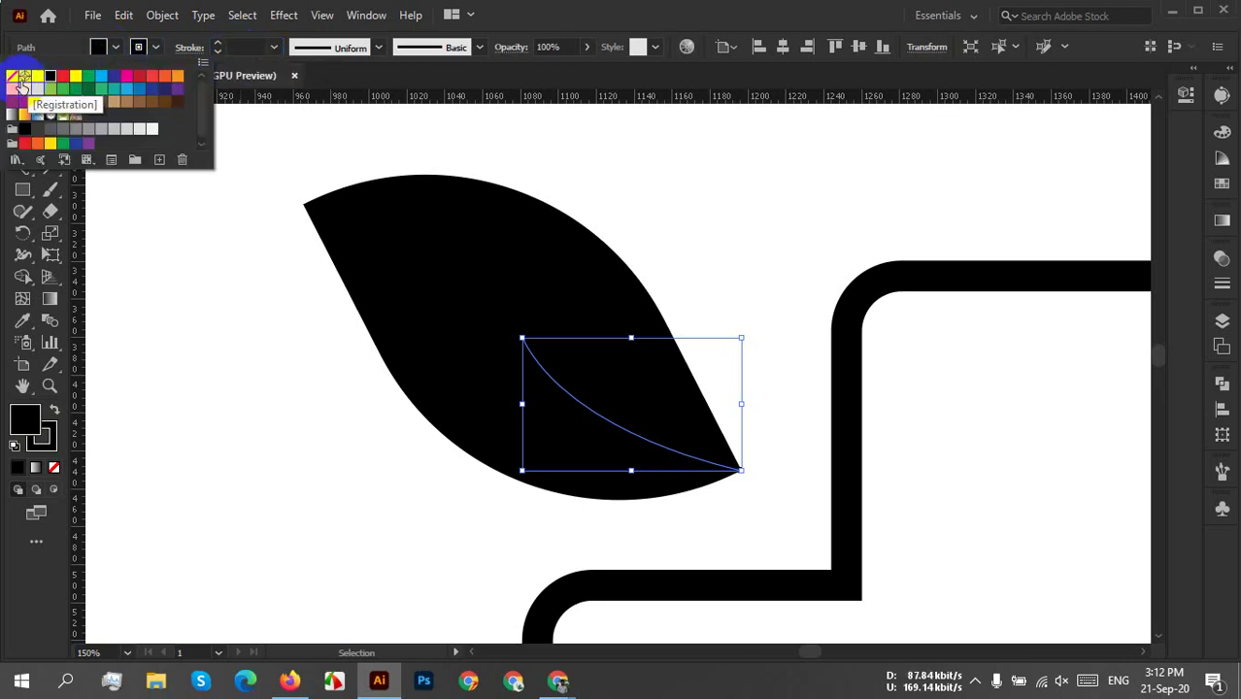
{"action": "left_click", "coordinate": [12, 78]}
{"action": "left_click", "coordinate": [136, 56]}
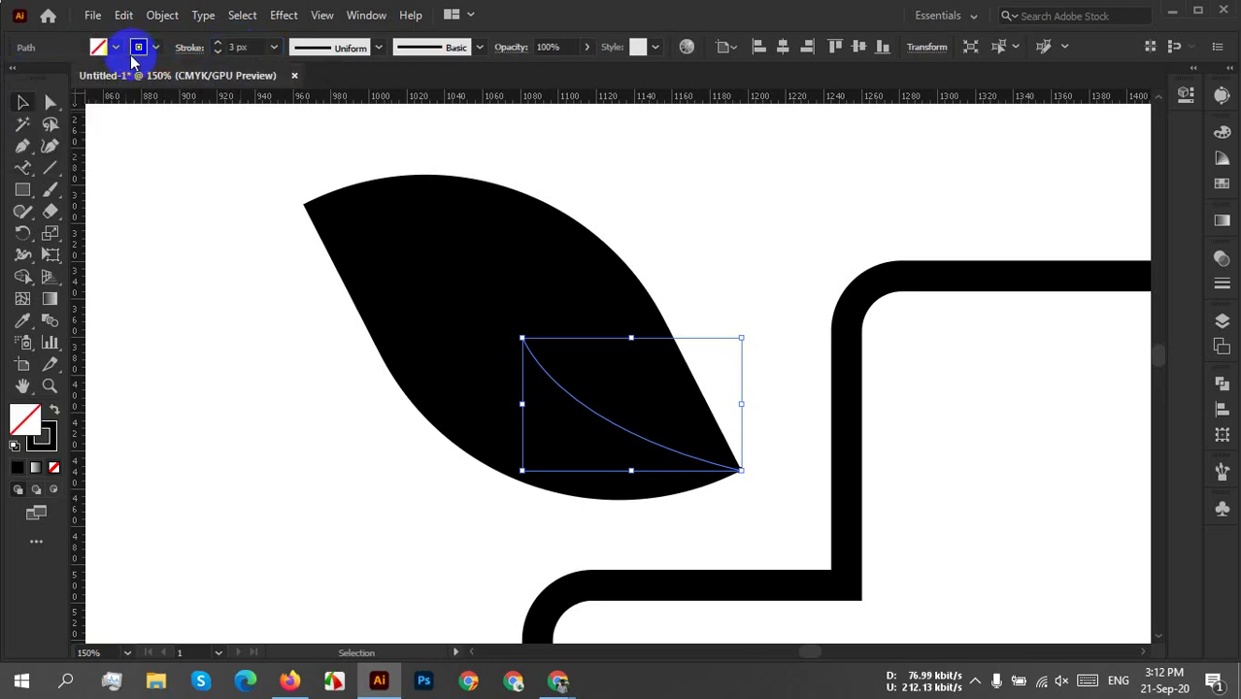
{"action": "left_click", "coordinate": [141, 52]}
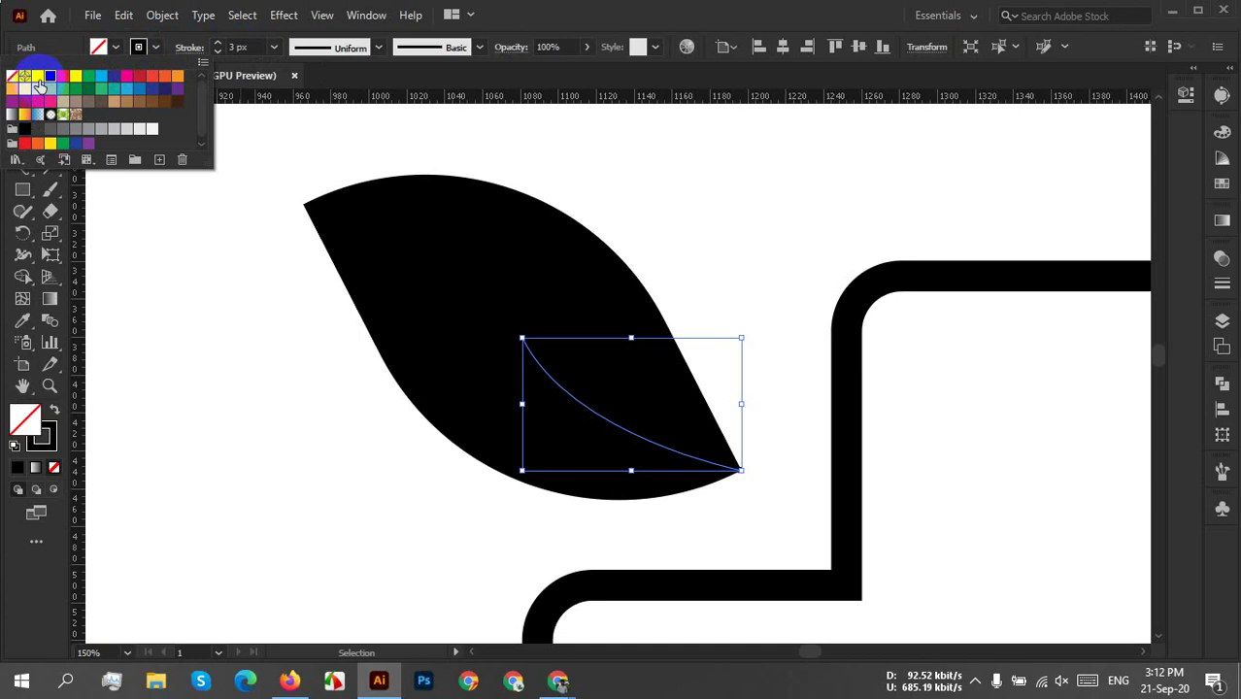
{"action": "left_click", "coordinate": [38, 77]}
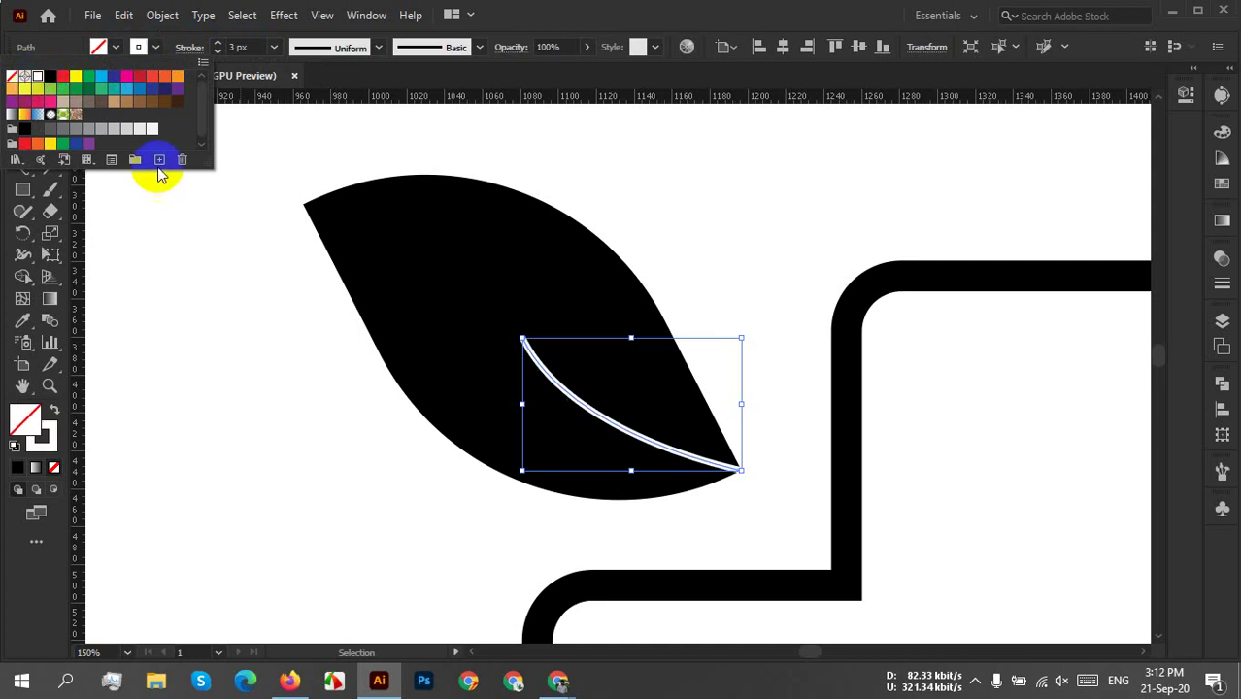
{"action": "left_click", "coordinate": [752, 433]}
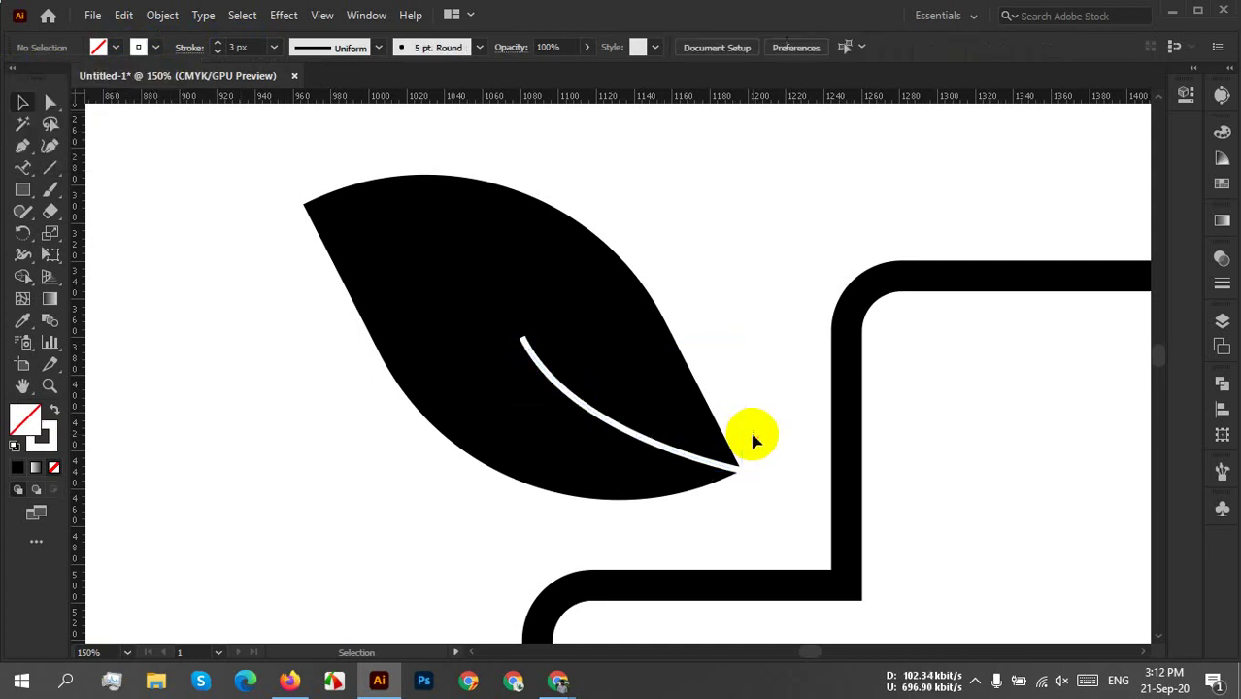
Apply Width Profile 4 to the white vein so it tapers towards the leaf's centre.
{"action": "left_click", "coordinate": [636, 435]}
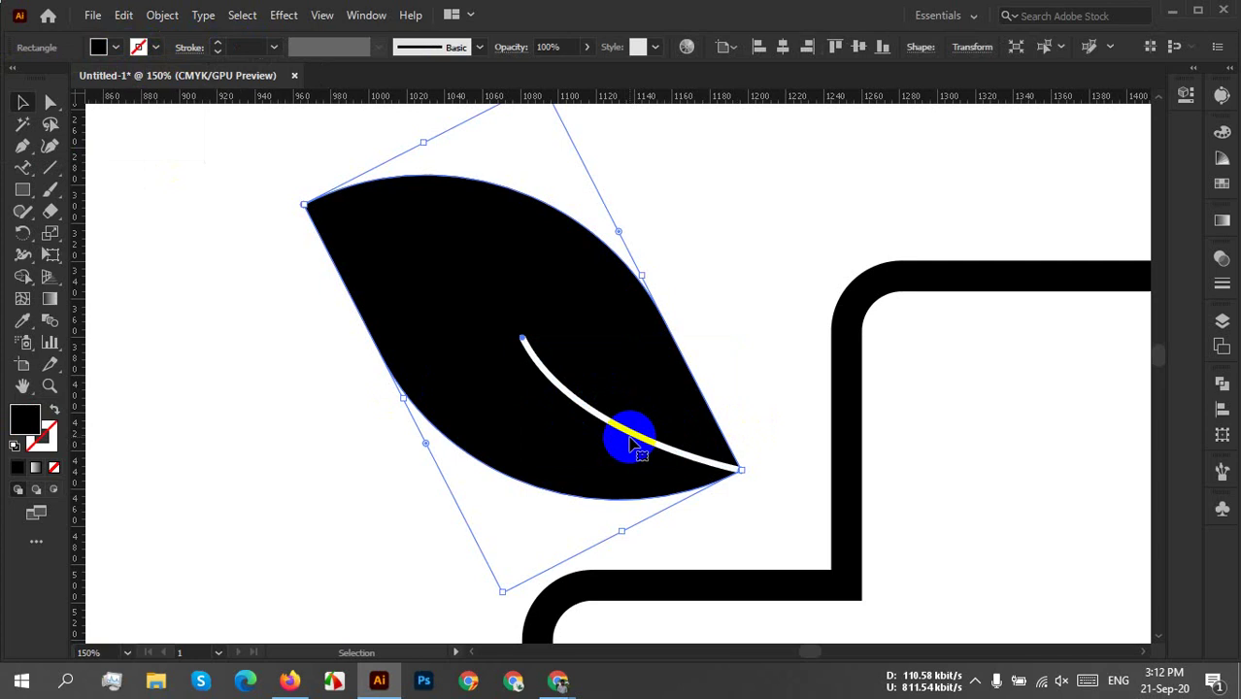
{"action": "left_click", "coordinate": [631, 440]}
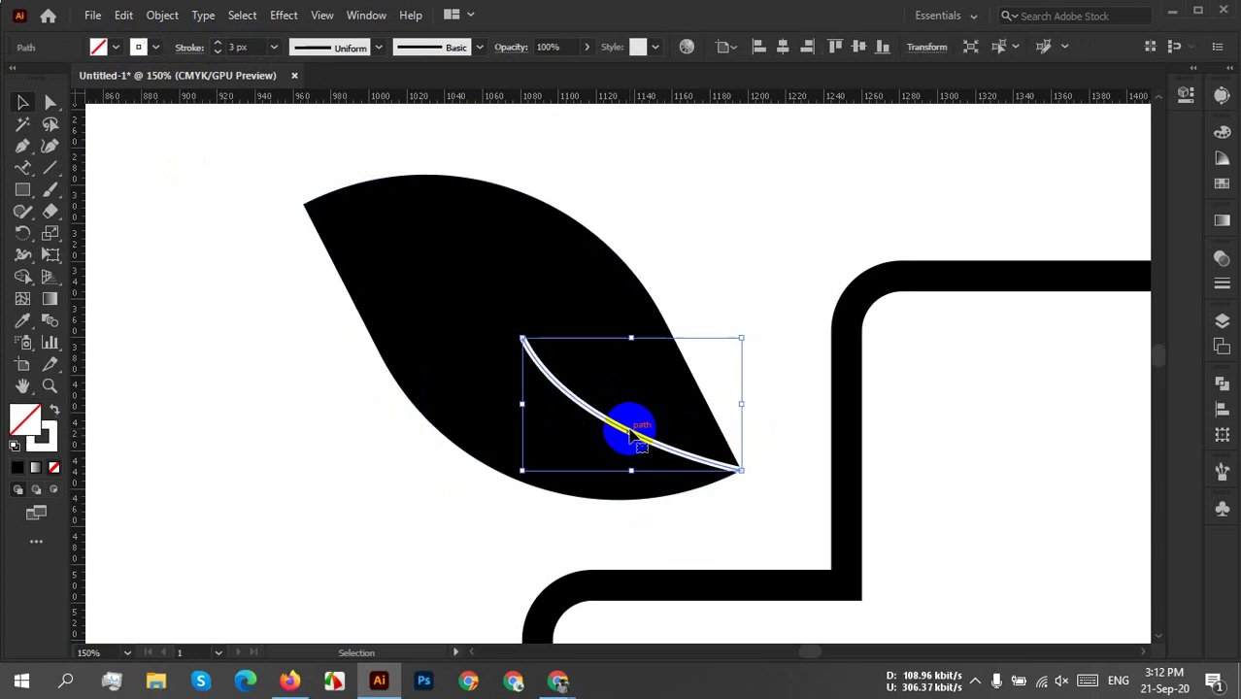
{"action": "left_click", "coordinate": [342, 57]}
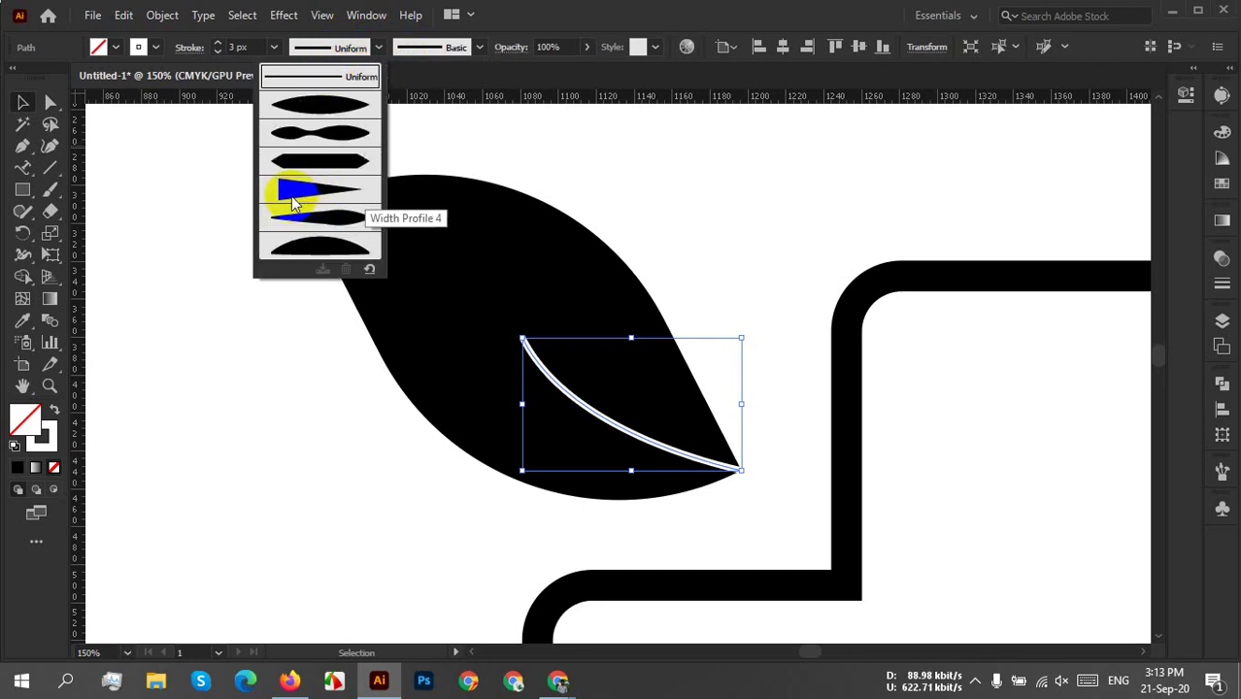
{"action": "left_click", "coordinate": [325, 192]}
{"action": "left_click", "coordinate": [701, 457]}
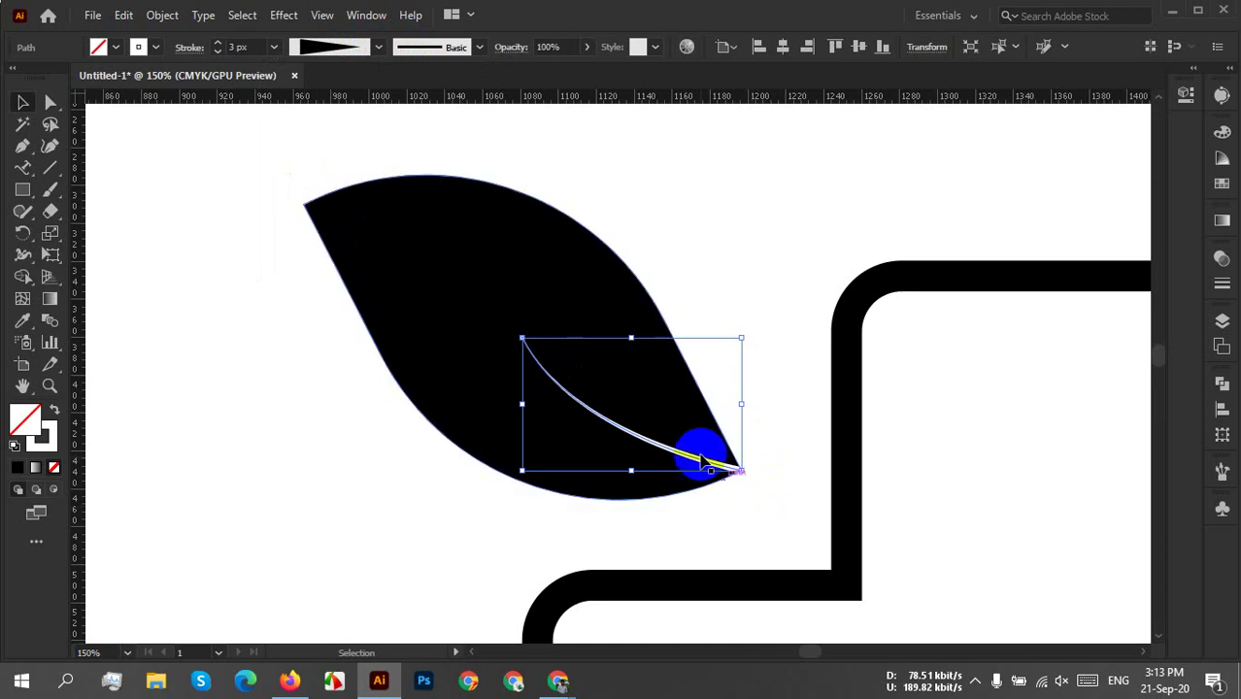
{"action": "left_click", "coordinate": [526, 350]}
{"action": "left_click", "coordinate": [712, 486]}
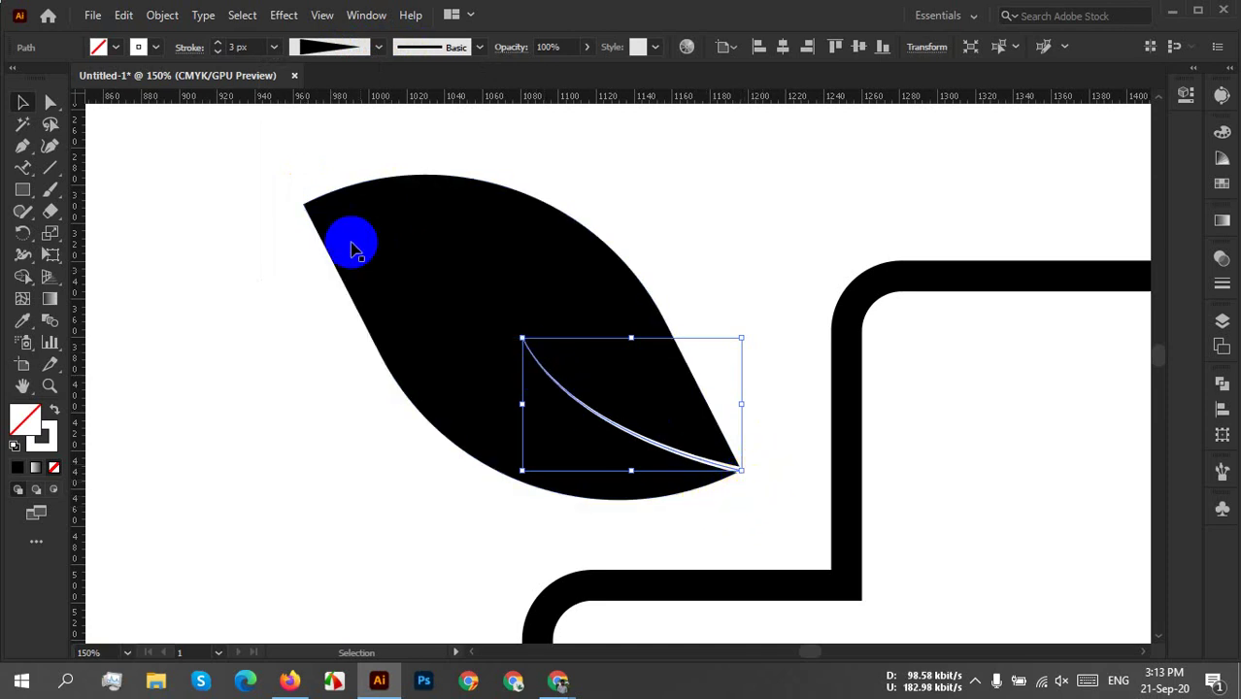
Set the tapered vein's stroke weight to 6 px.
{"action": "left_click", "coordinate": [248, 47]}
{"action": "type", "text": "6"}
{"action": "key", "text": "Return"}
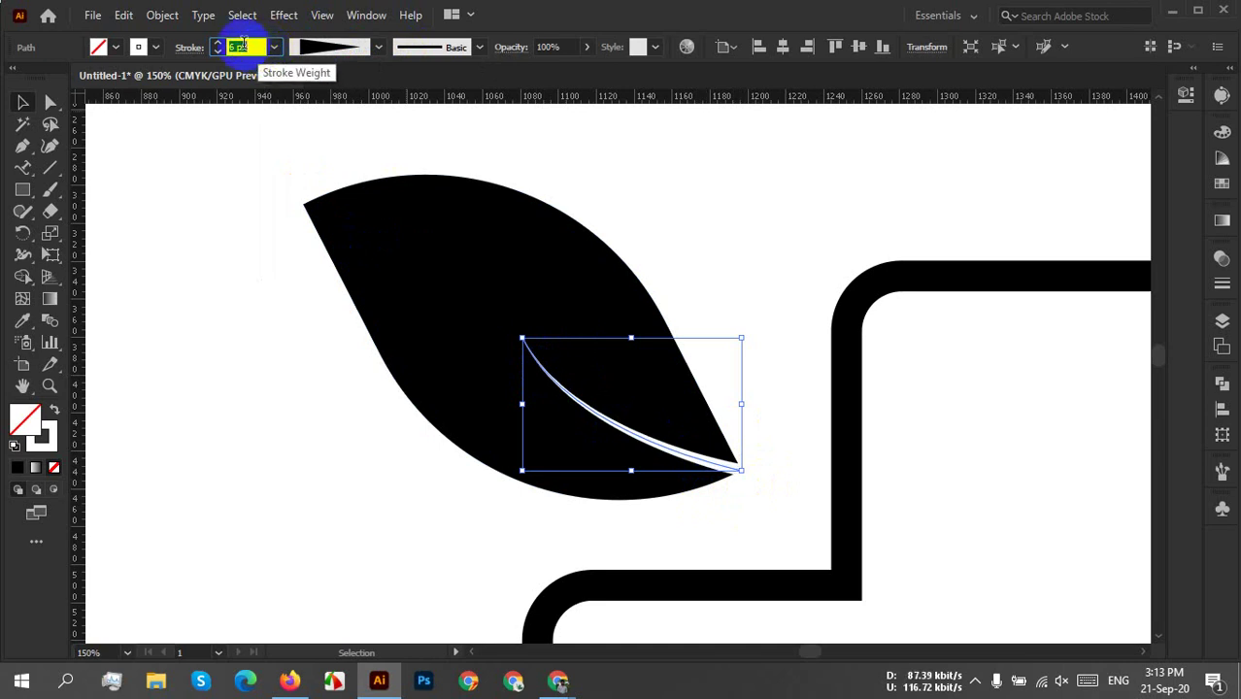
{"action": "scroll", "coordinate": [242, 42], "scroll_direction": "up", "scroll_amount": 5}
{"action": "scroll", "coordinate": [243, 43], "scroll_direction": "down", "scroll_amount": 4}
Expand the vein's stroke into a filled shape and deselect it.
{"action": "left_click", "coordinate": [162, 24]}
{"action": "left_click", "coordinate": [238, 238]}
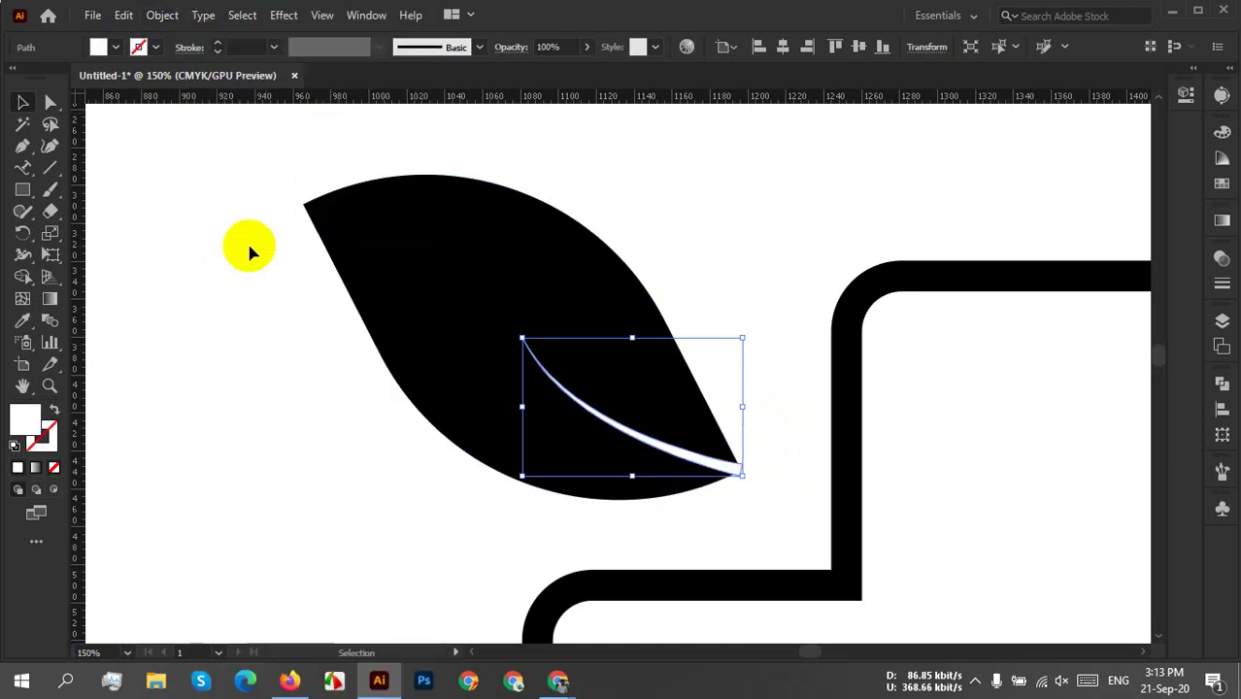
{"action": "left_click", "coordinate": [171, 17]}
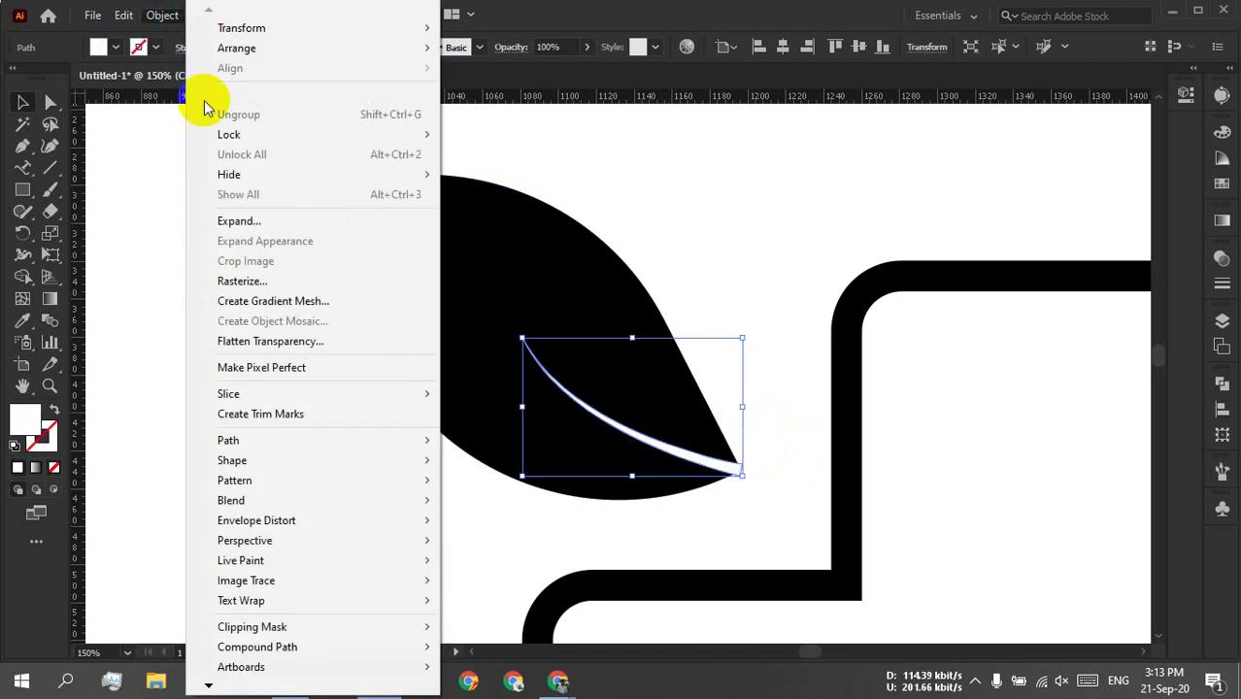
{"action": "left_click", "coordinate": [277, 225]}
{"action": "left_click", "coordinate": [765, 331]}
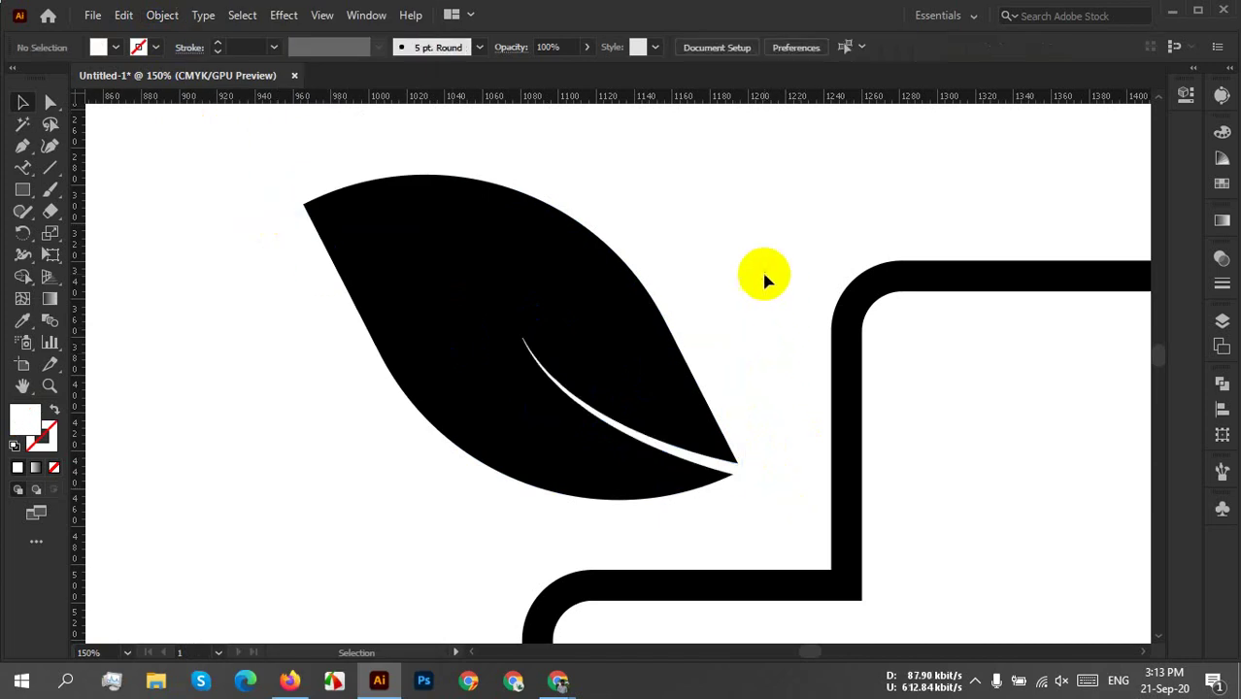
Try to cut the white vein shape out of the leaf with Minus Front, and undo it.
{"action": "left_click_drag", "start_coordinate": [765, 277], "coordinate": [382, 458]}
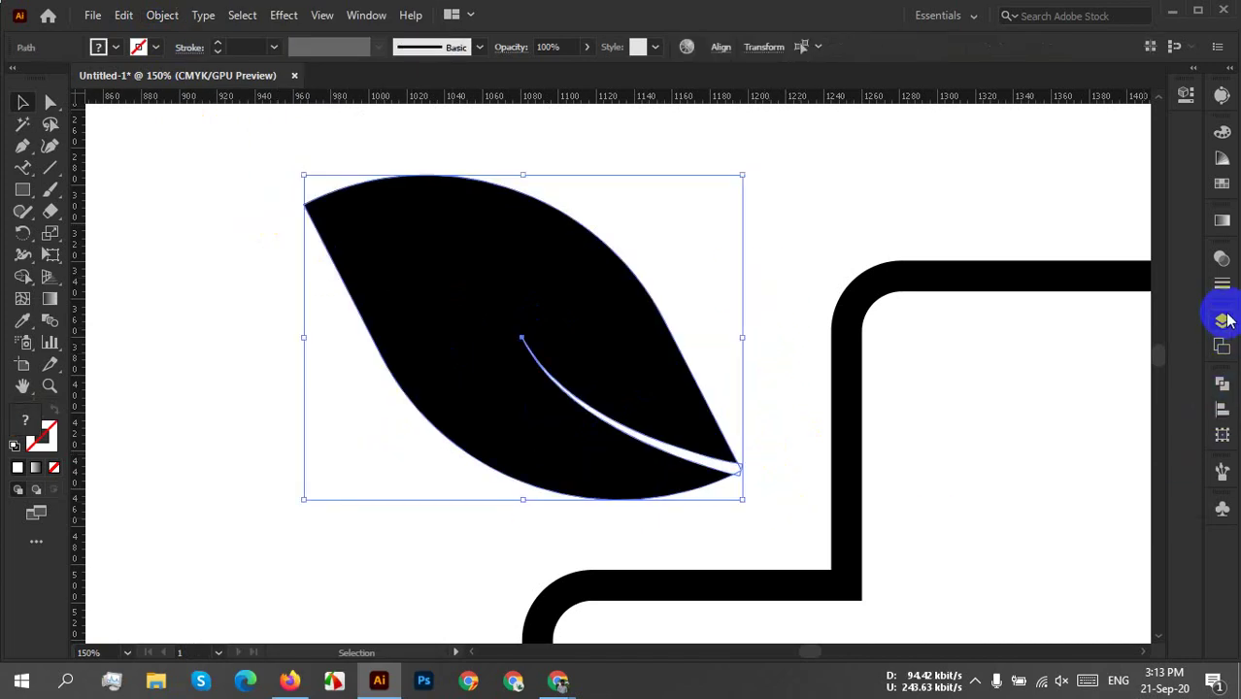
{"action": "left_click", "coordinate": [1223, 380]}
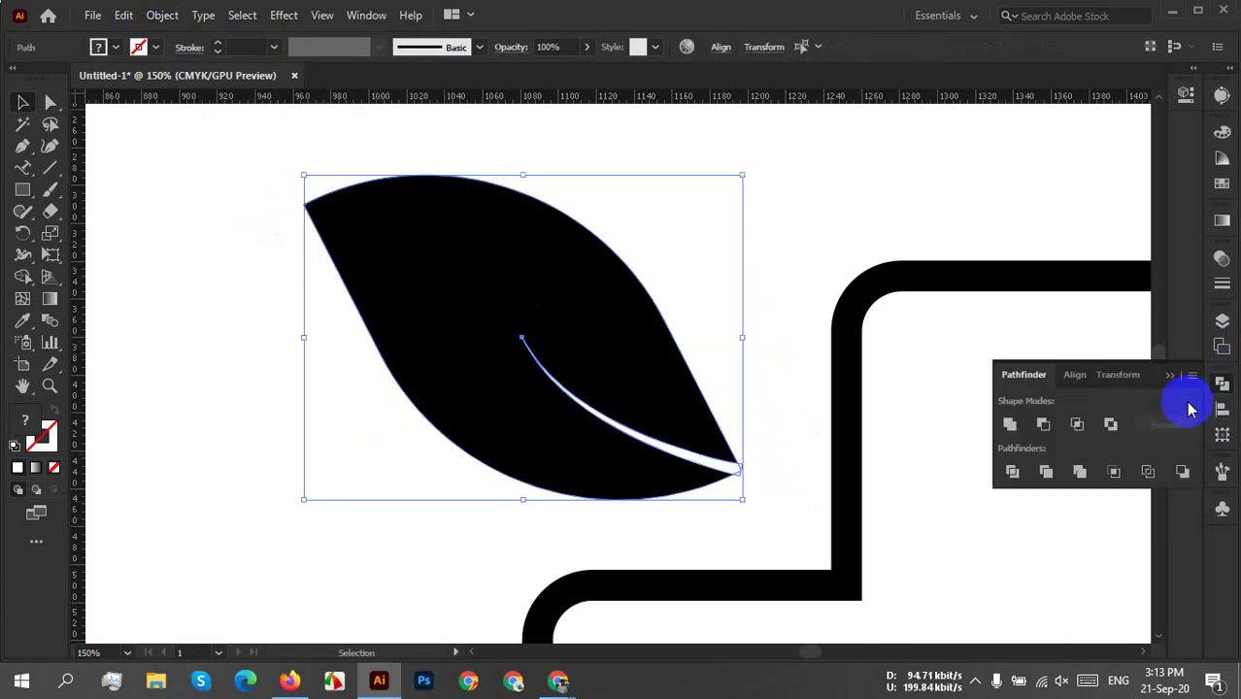
{"action": "left_click", "coordinate": [1043, 424]}
{"action": "left_click", "coordinate": [788, 437]}
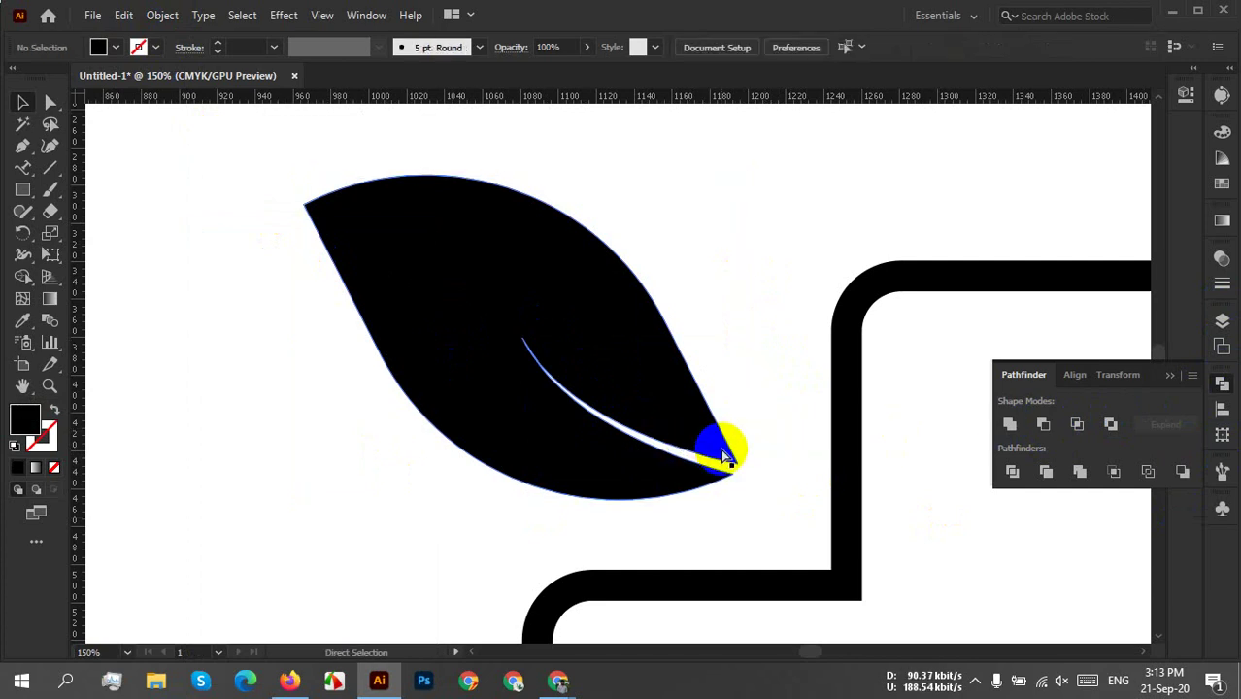
{"action": "left_click", "coordinate": [723, 452]}
{"action": "left_click", "coordinate": [725, 479]}
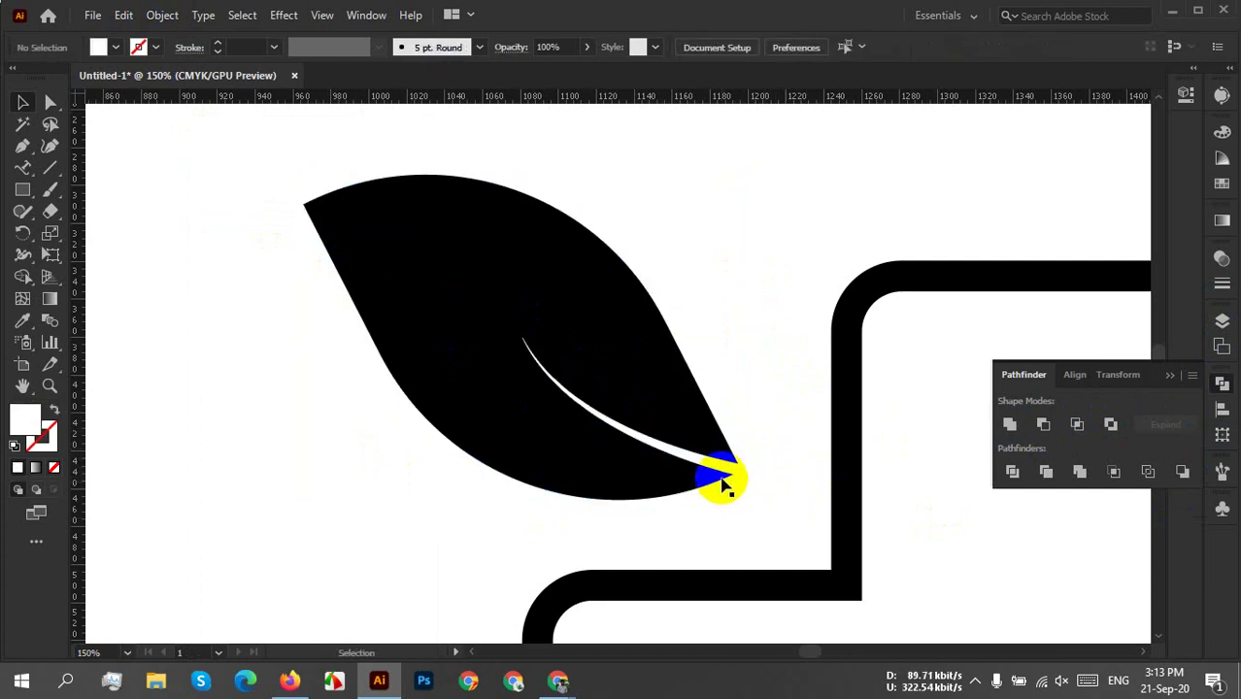
Fill the expanded vein shape with yellow and deselect it.
{"action": "left_click", "coordinate": [733, 470]}
{"action": "left_click", "coordinate": [139, 46]}
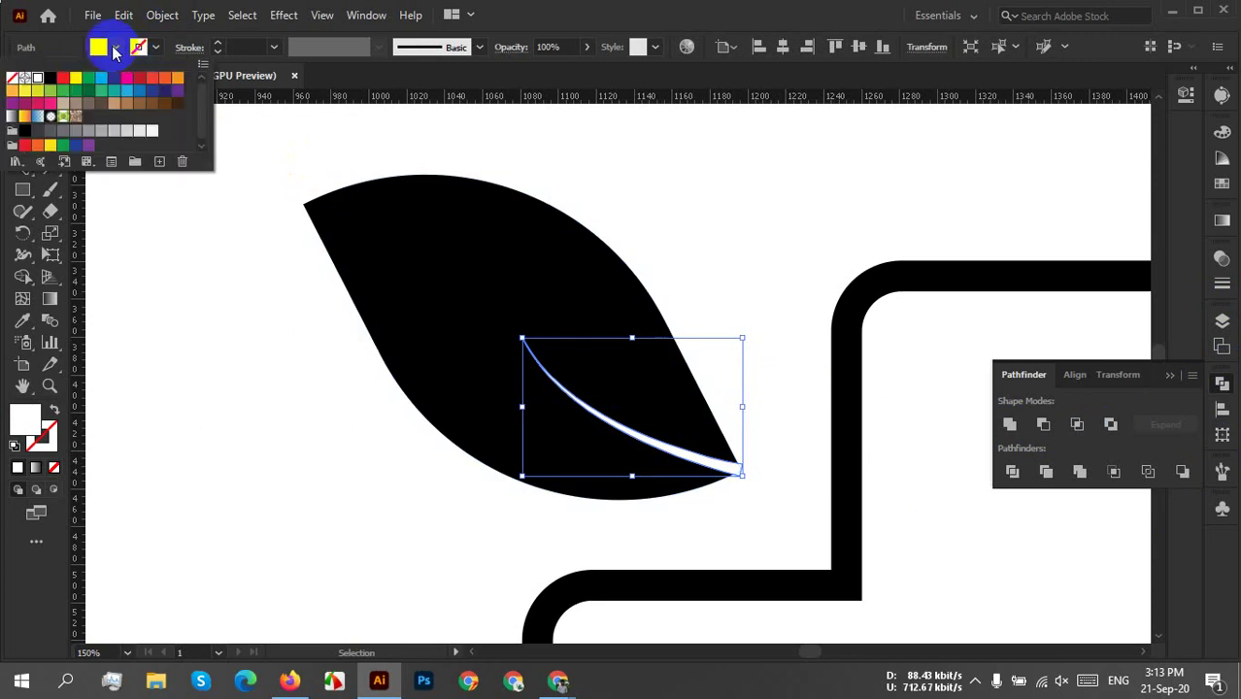
{"action": "left_click", "coordinate": [77, 78]}
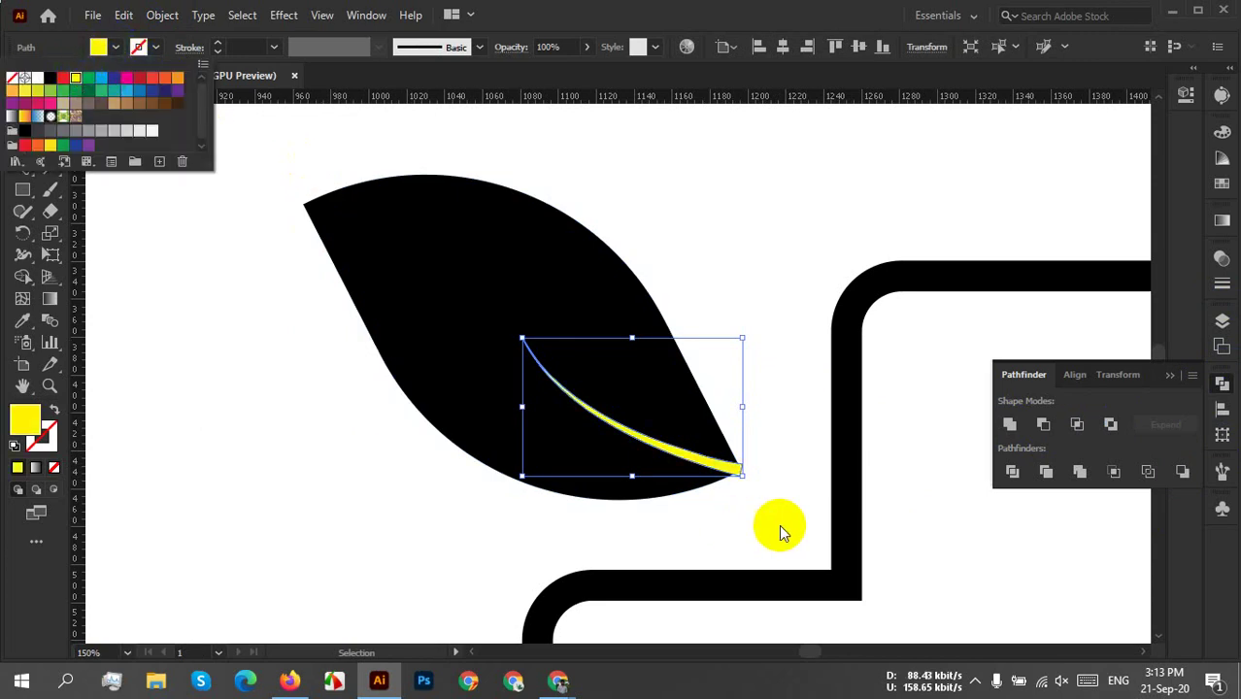
{"action": "left_click", "coordinate": [723, 520]}
Subtract the yellow vein from the black leaf with the Minus Front shape mode, and deselect the result.
{"action": "left_click_drag", "start_coordinate": [691, 379], "coordinate": [549, 503]}
{"action": "left_click", "coordinate": [1044, 424]}
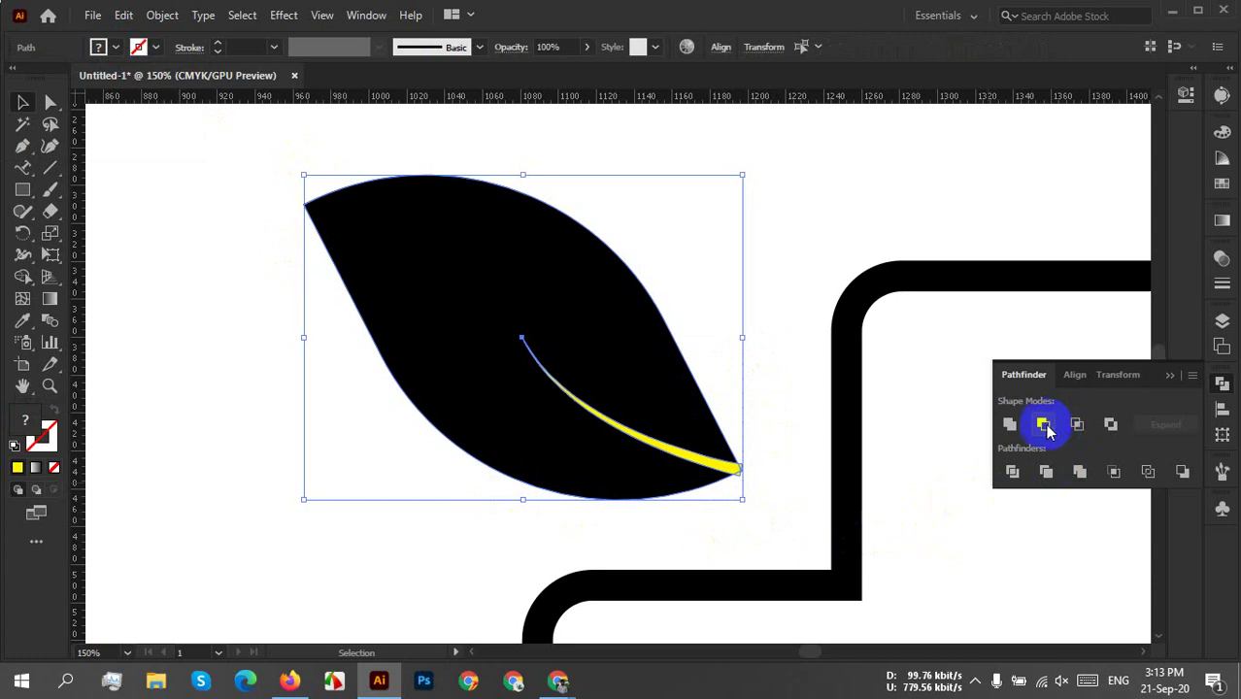
{"action": "left_click", "coordinate": [718, 466]}
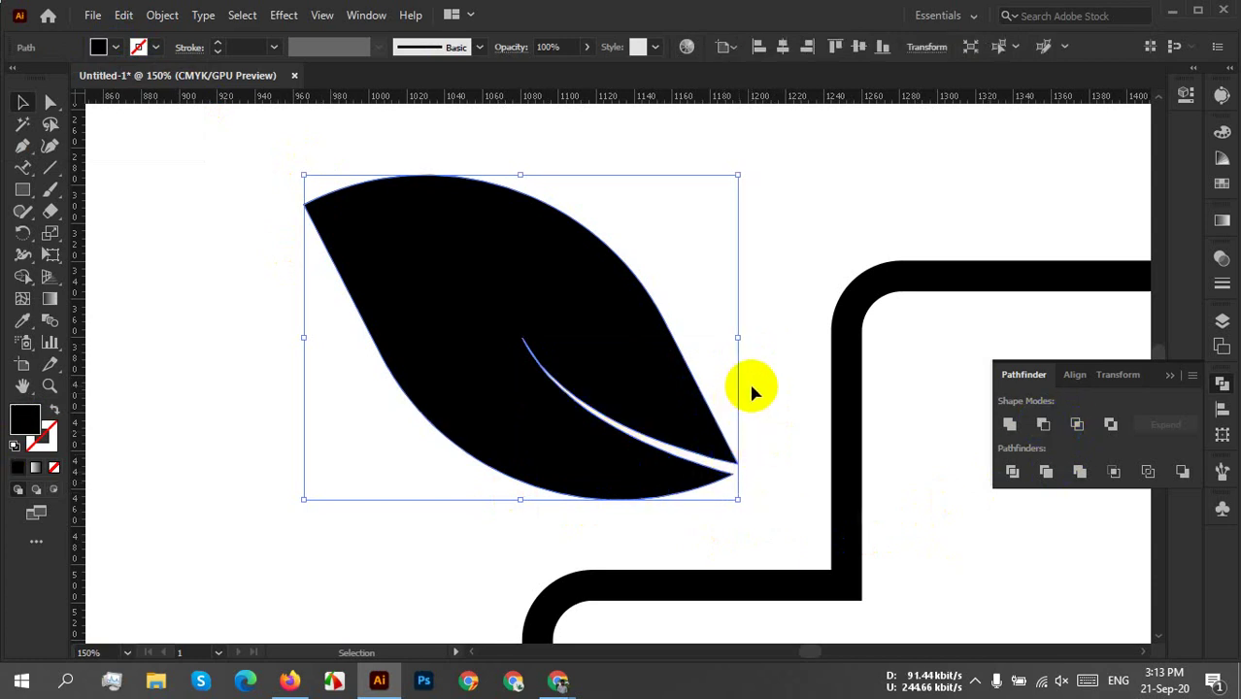
{"action": "left_click", "coordinate": [646, 477]}
{"action": "left_click", "coordinate": [770, 476]}
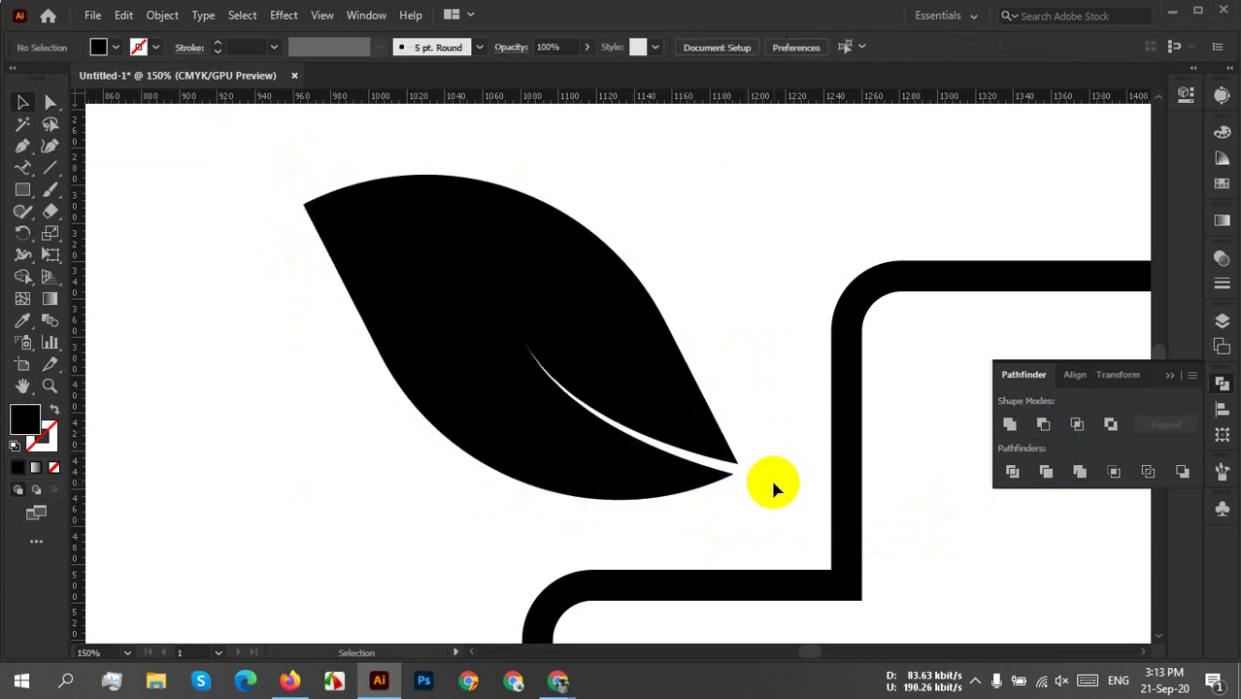
Fill the leaf shape with the green swatch C=75 M=0 Y=100 K=0.
{"action": "scroll", "coordinate": [772, 473], "scroll_direction": "down", "scroll_amount": 2}
{"action": "left_click_drag", "start_coordinate": [772, 466], "coordinate": [444, 276]}
{"action": "left_click", "coordinate": [107, 51]}
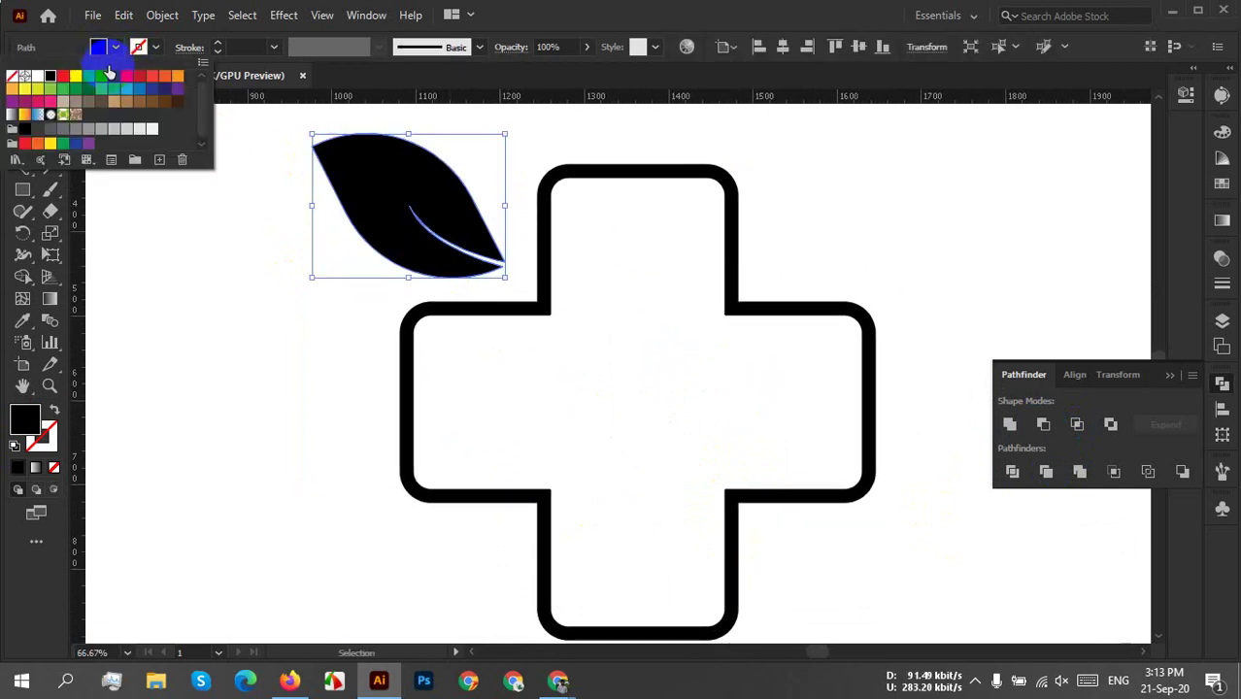
{"action": "left_click", "coordinate": [50, 89]}
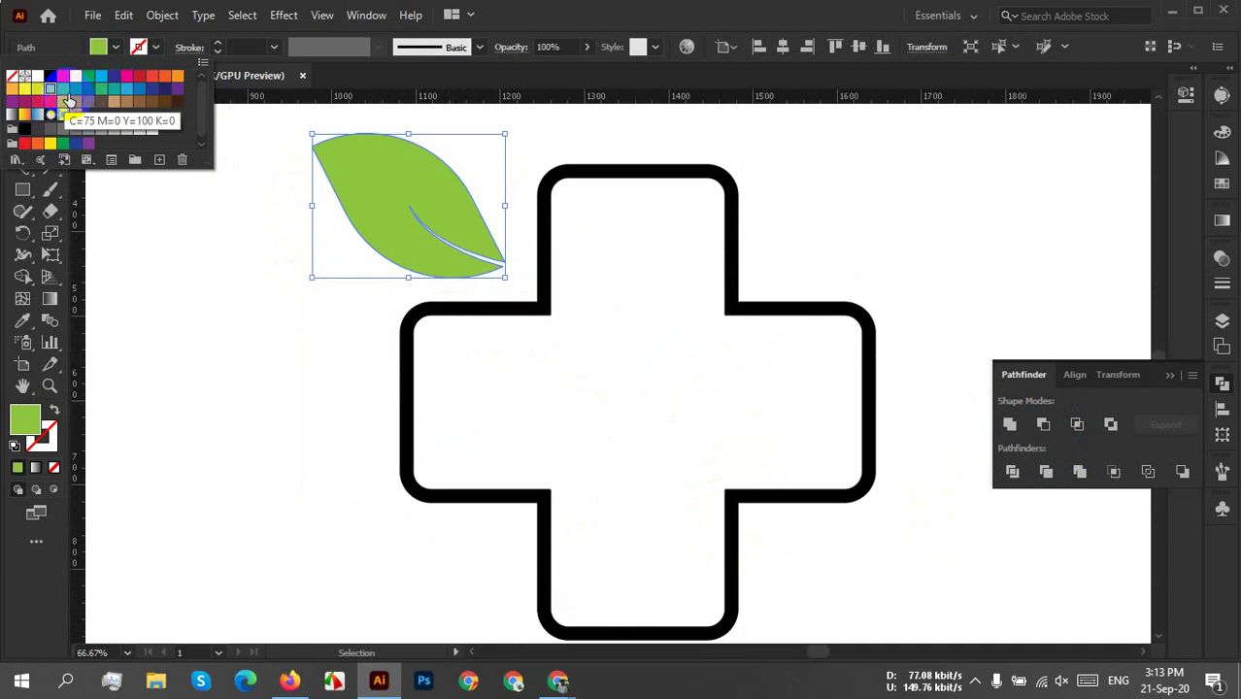
{"action": "left_click", "coordinate": [63, 90]}
{"action": "left_click", "coordinate": [356, 324]}
{"action": "left_click", "coordinate": [383, 338]}
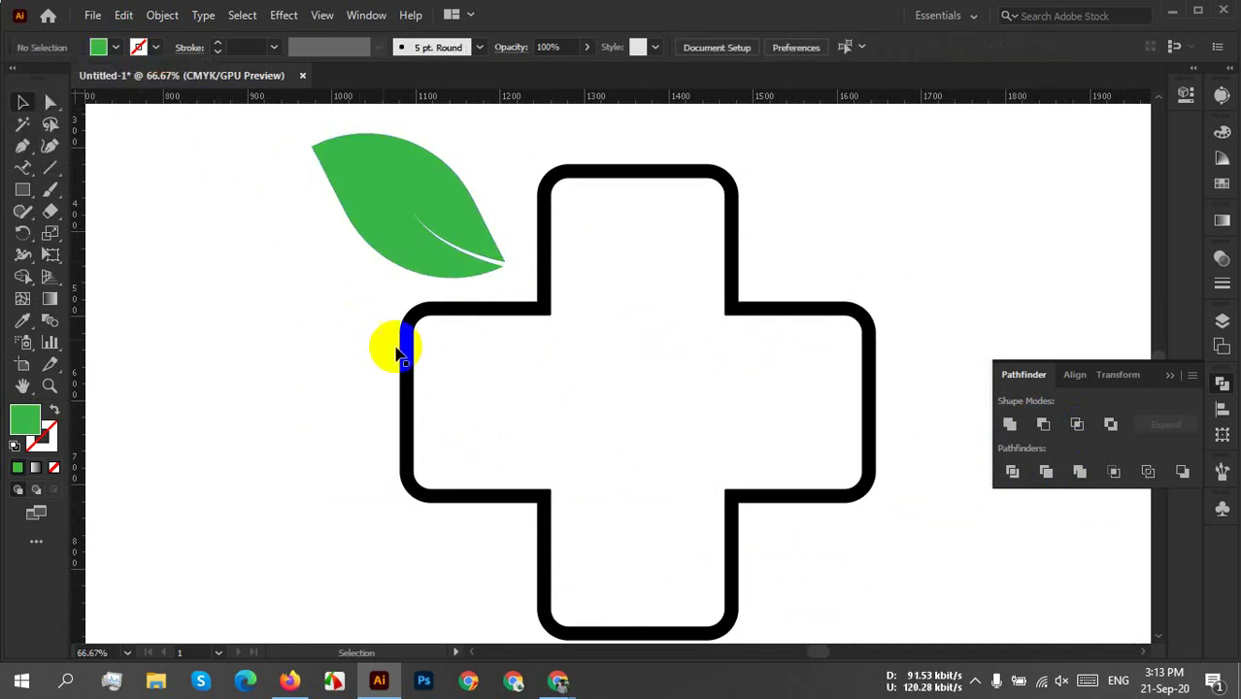
Fill the medical cross outline with a darker green swatch than the leaf's.
{"action": "left_click", "coordinate": [643, 442]}
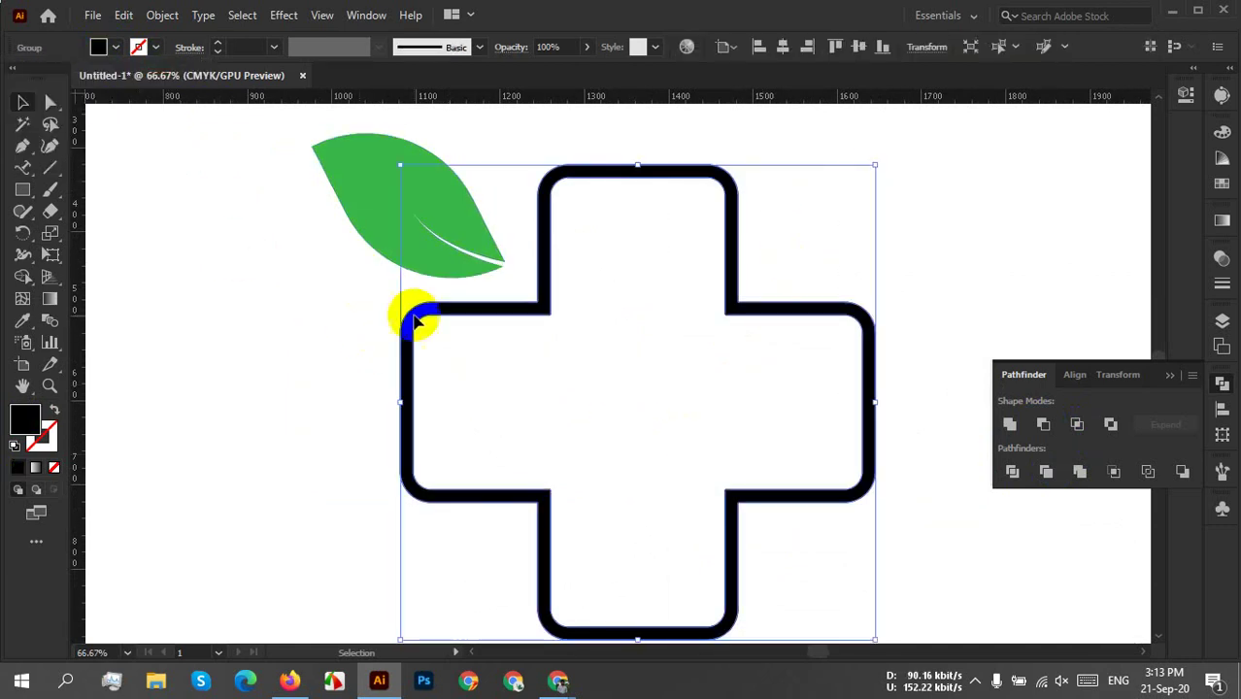
{"action": "left_click", "coordinate": [119, 48]}
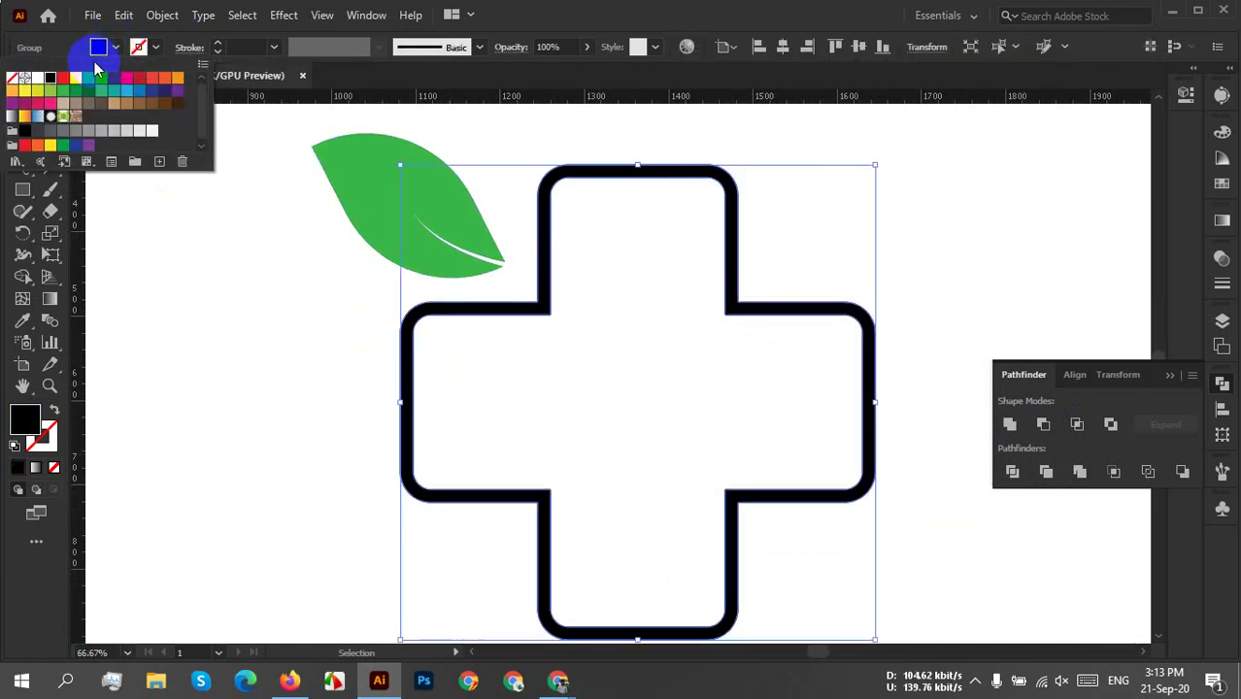
{"action": "left_click", "coordinate": [71, 92]}
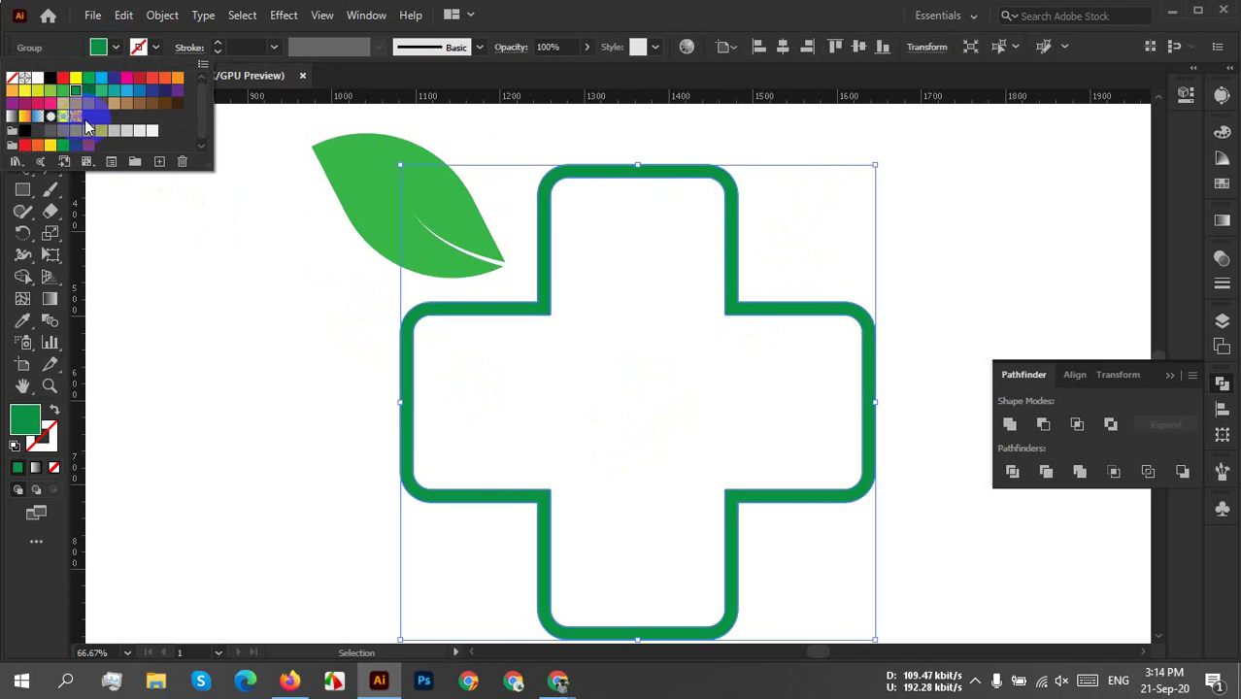
{"action": "left_click", "coordinate": [567, 351]}
Scale the leaf and the cross outline down together to a smaller size.
{"action": "scroll", "coordinate": [563, 396], "scroll_direction": "down", "scroll_amount": 4}
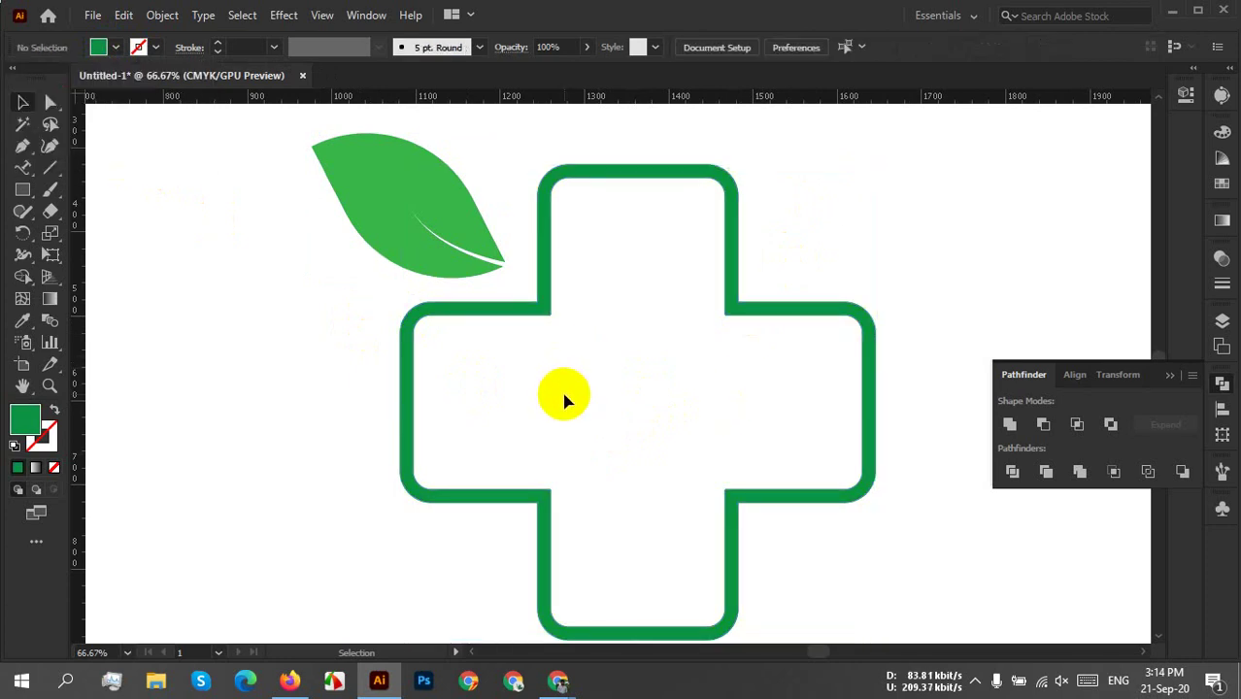
{"action": "left_click_drag", "start_coordinate": [488, 249], "coordinate": [881, 563]}
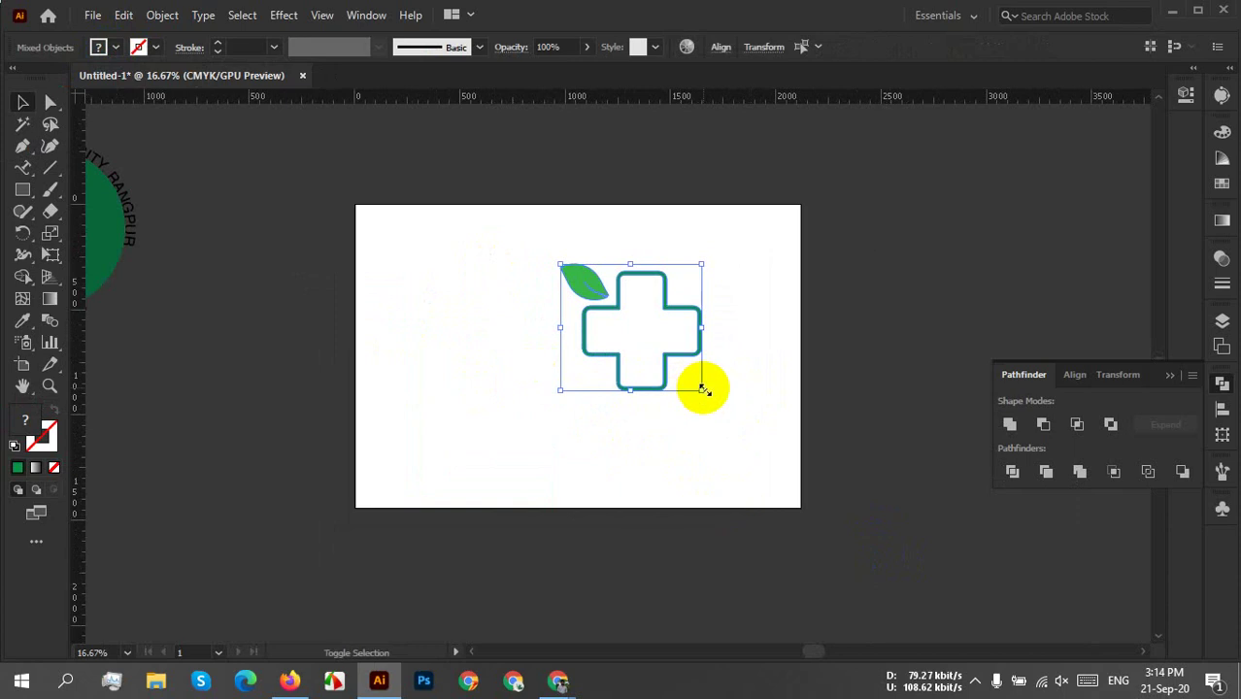
{"action": "left_click_drag", "start_coordinate": [704, 388], "coordinate": [670, 347]}
Move the leaf and cross together to the upper-right corner of the artboard.
{"action": "scroll", "coordinate": [670, 347], "scroll_direction": "up", "scroll_amount": 3}
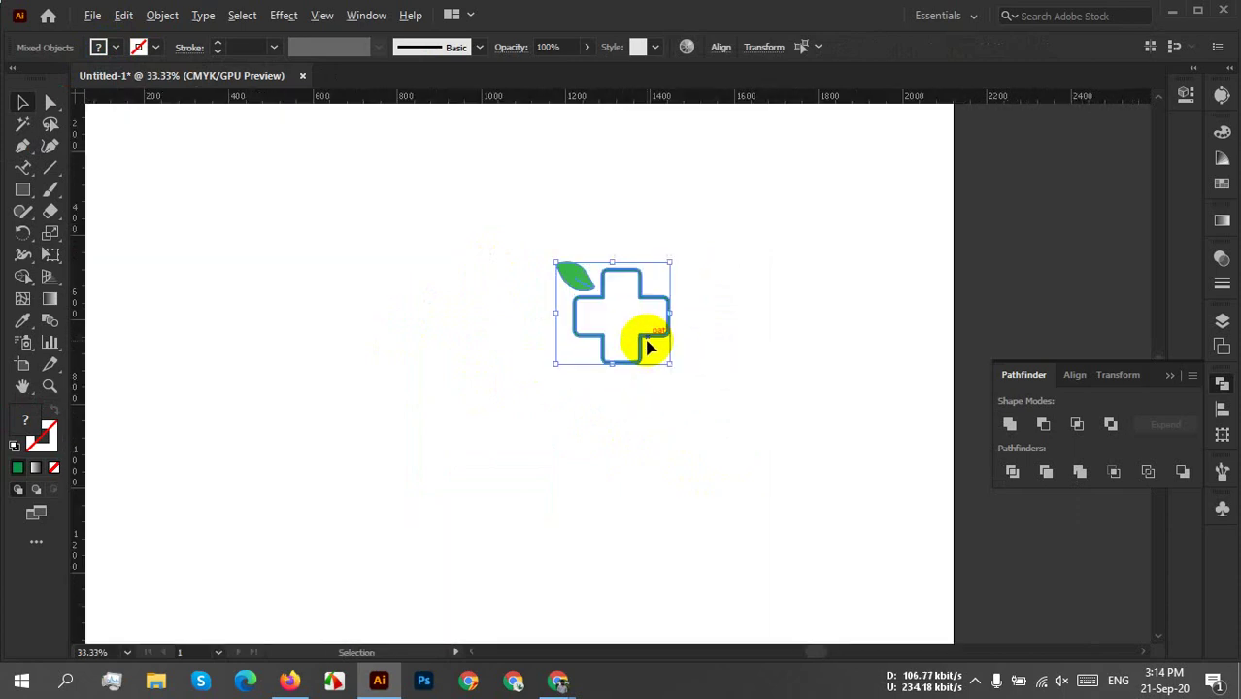
{"action": "scroll", "coordinate": [590, 299], "scroll_direction": "up", "scroll_amount": 3}
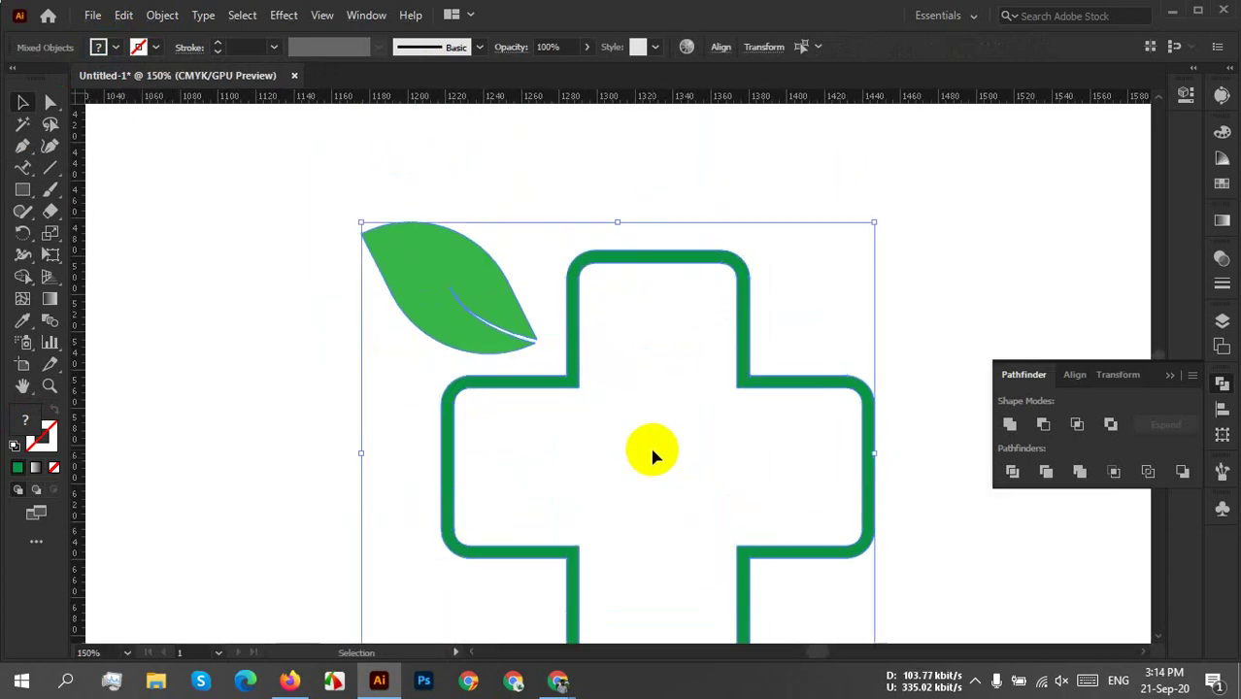
{"action": "scroll", "coordinate": [515, 357], "scroll_direction": "up", "scroll_amount": 5}
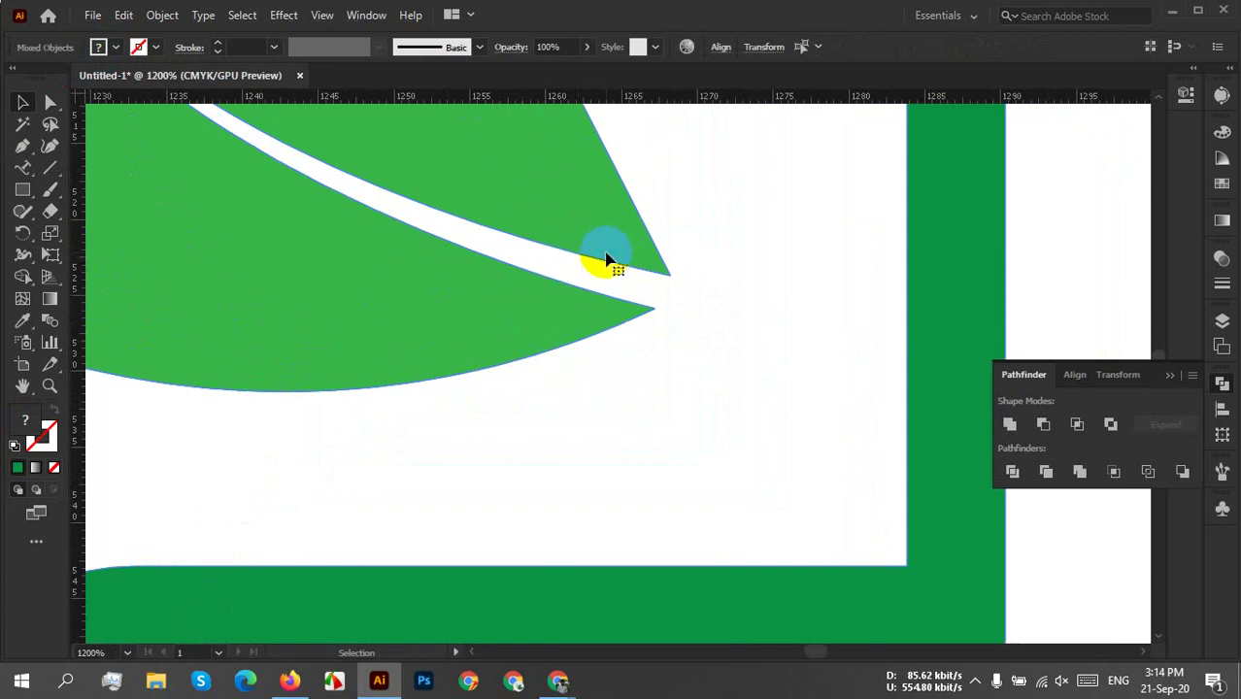
{"action": "scroll", "coordinate": [531, 289], "scroll_direction": "down", "scroll_amount": 5}
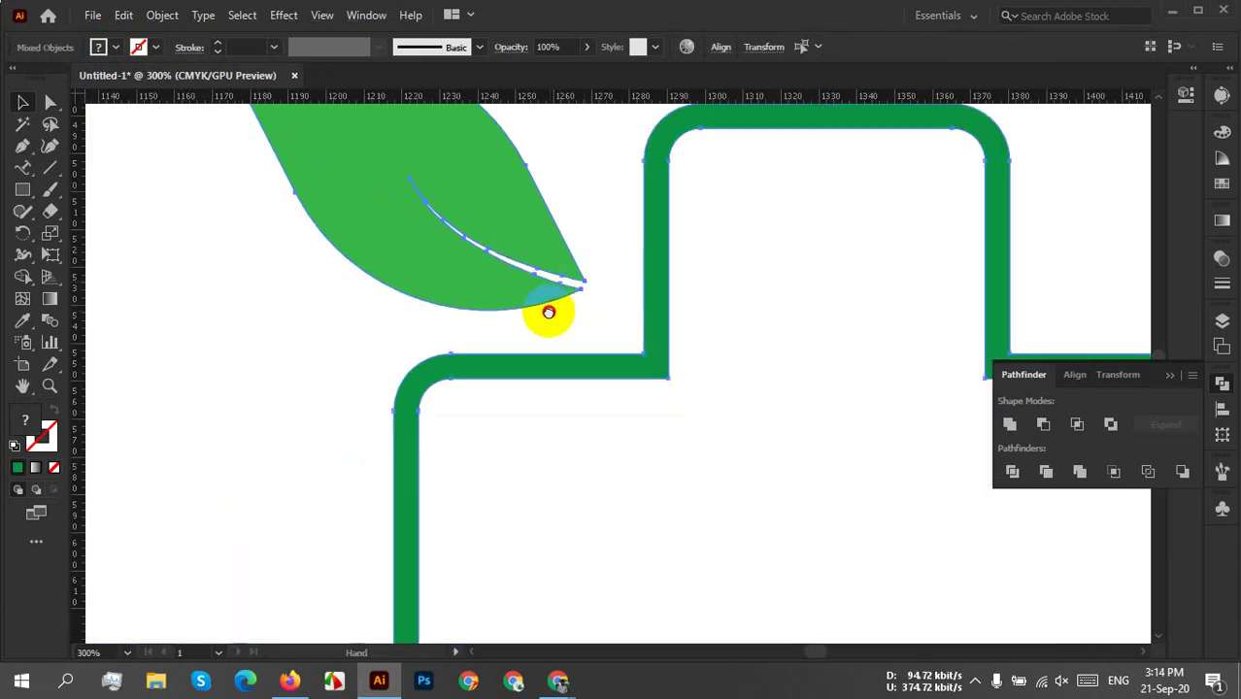
{"action": "left_click_drag", "start_coordinate": [551, 311], "coordinate": [708, 466]}
{"action": "scroll", "coordinate": [784, 490], "scroll_direction": "down", "scroll_amount": 7}
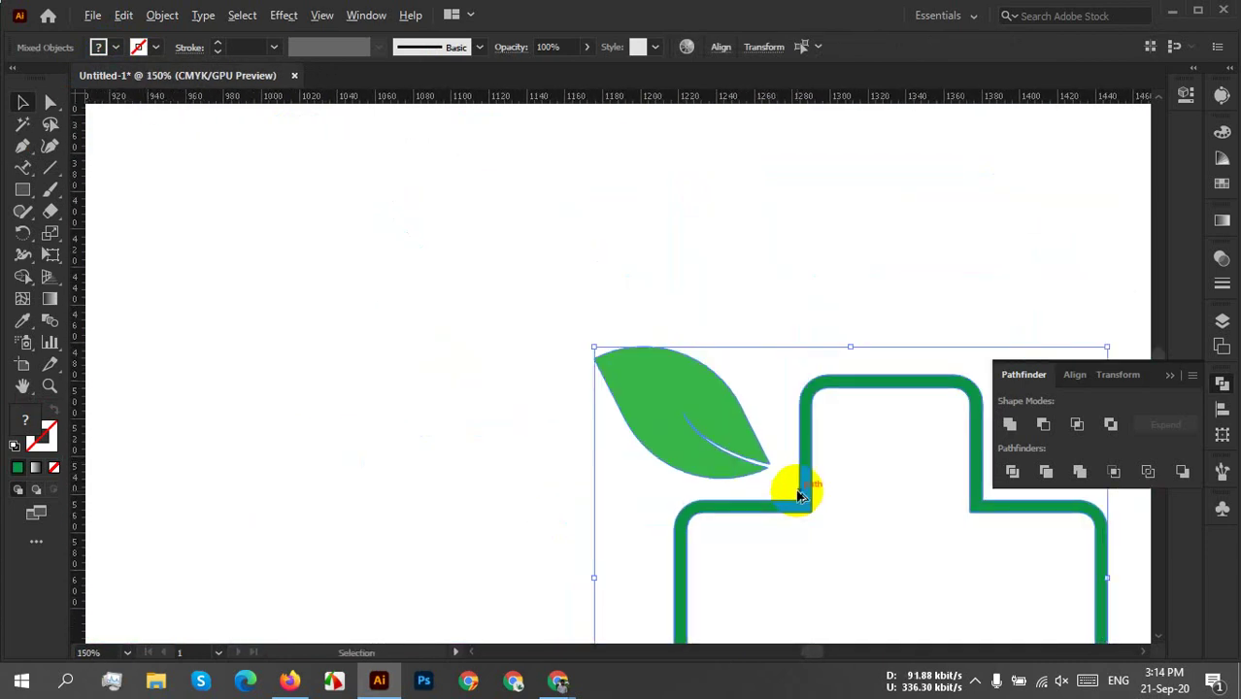
{"action": "left_click_drag", "start_coordinate": [835, 505], "coordinate": [971, 358]}
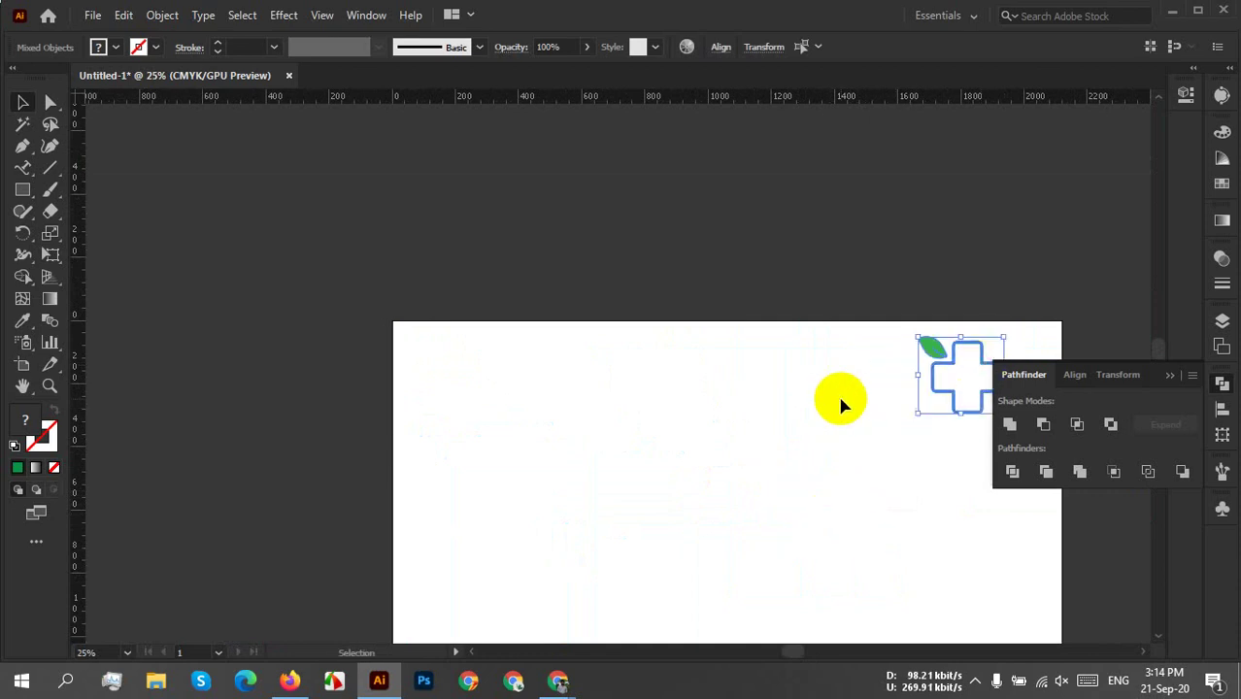
{"action": "left_click", "coordinate": [878, 403]}
Draw a tall green rectangle without a stroke in the empty area of the artboard.
{"action": "scroll", "coordinate": [878, 402], "scroll_direction": "up", "scroll_amount": 2}
{"action": "scroll", "coordinate": [866, 415], "scroll_direction": "up", "scroll_amount": 2}
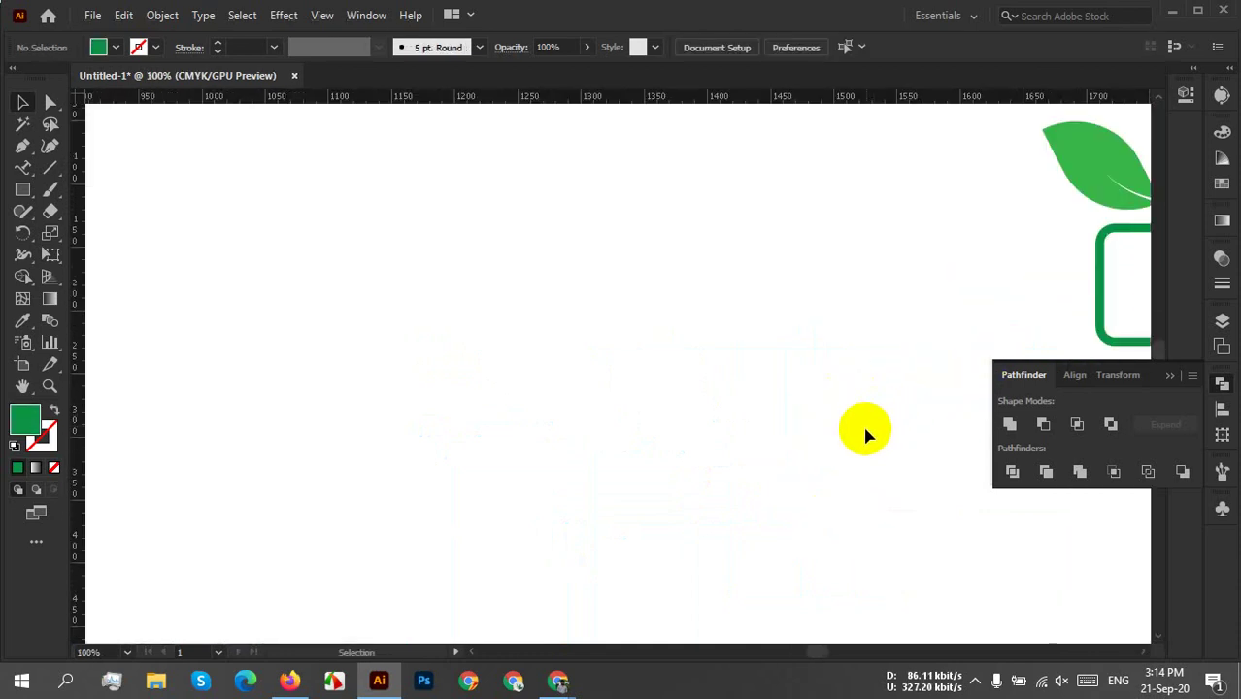
{"action": "scroll", "coordinate": [845, 398], "scroll_direction": "down", "scroll_amount": 3}
{"action": "left_click", "coordinate": [1170, 375]}
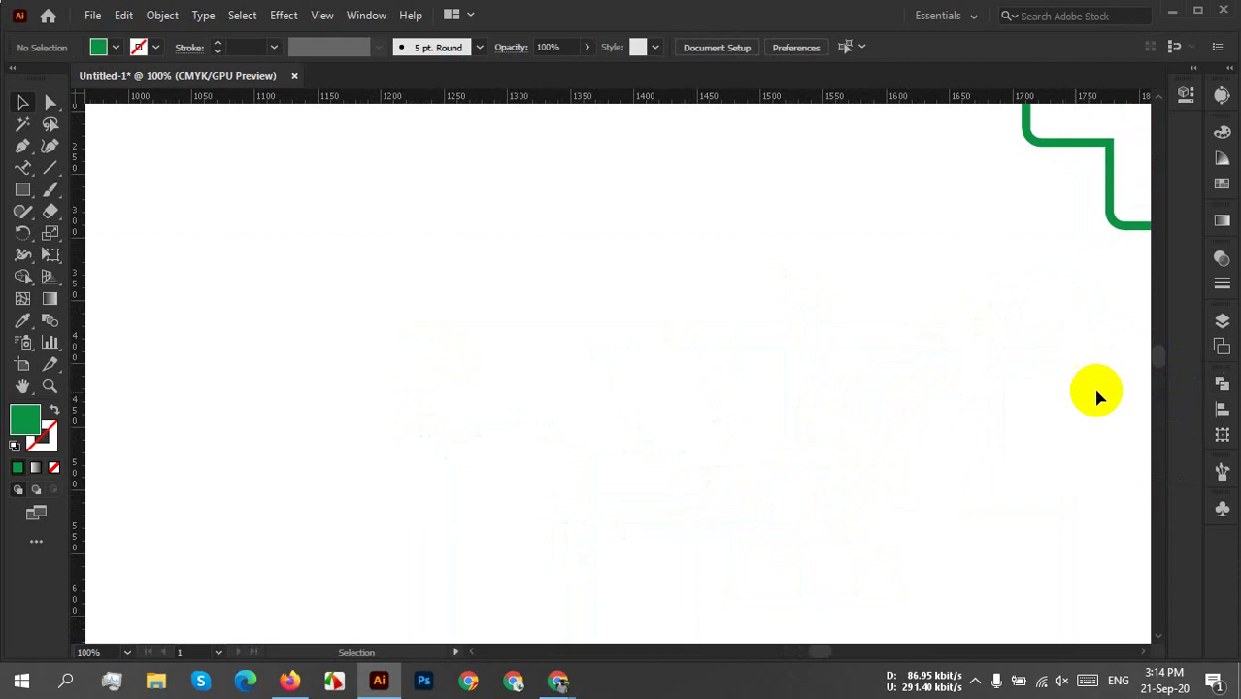
{"action": "scroll", "coordinate": [715, 461], "scroll_direction": "down", "scroll_amount": 1}
{"action": "left_click_drag", "start_coordinate": [670, 511], "coordinate": [863, 455]}
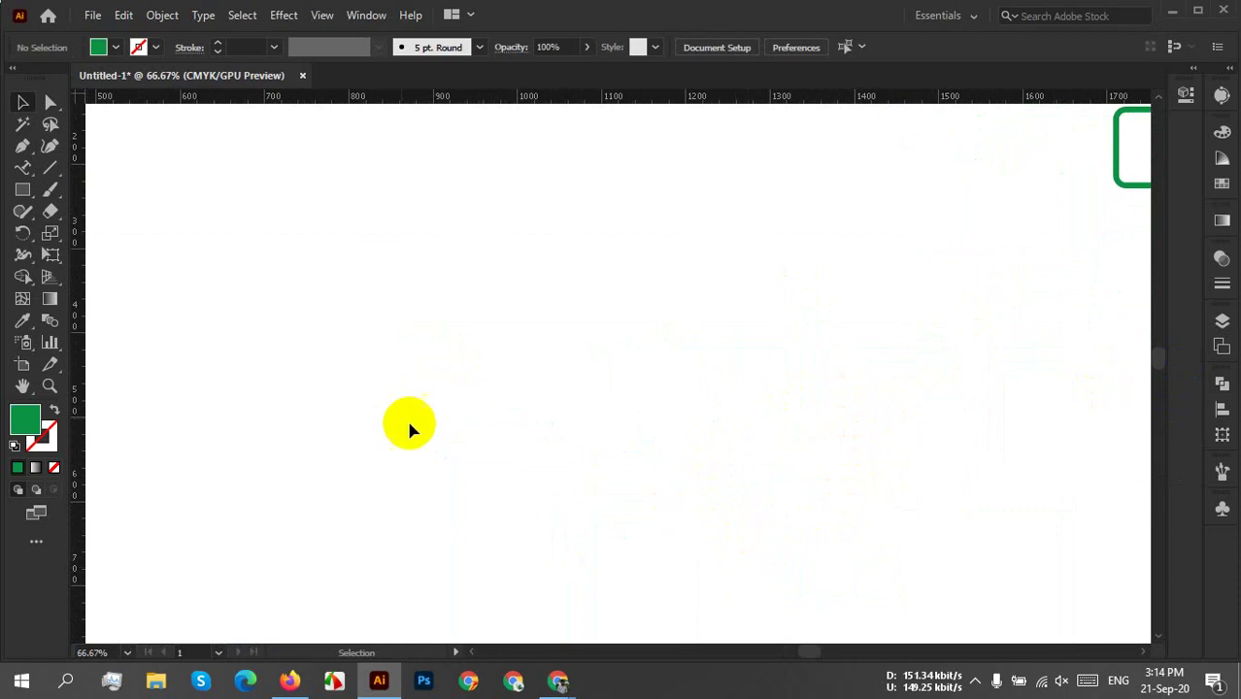
{"action": "left_click", "coordinate": [39, 189]}
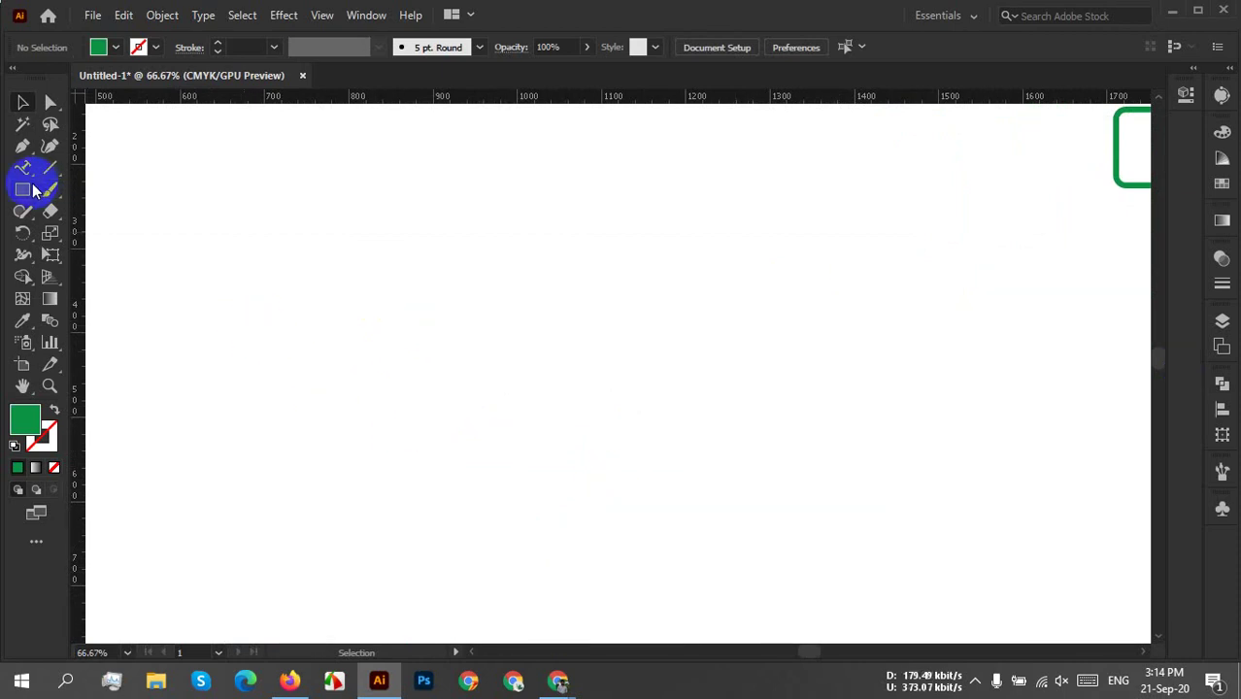
{"action": "left_click_drag", "start_coordinate": [398, 230], "coordinate": [556, 501]}
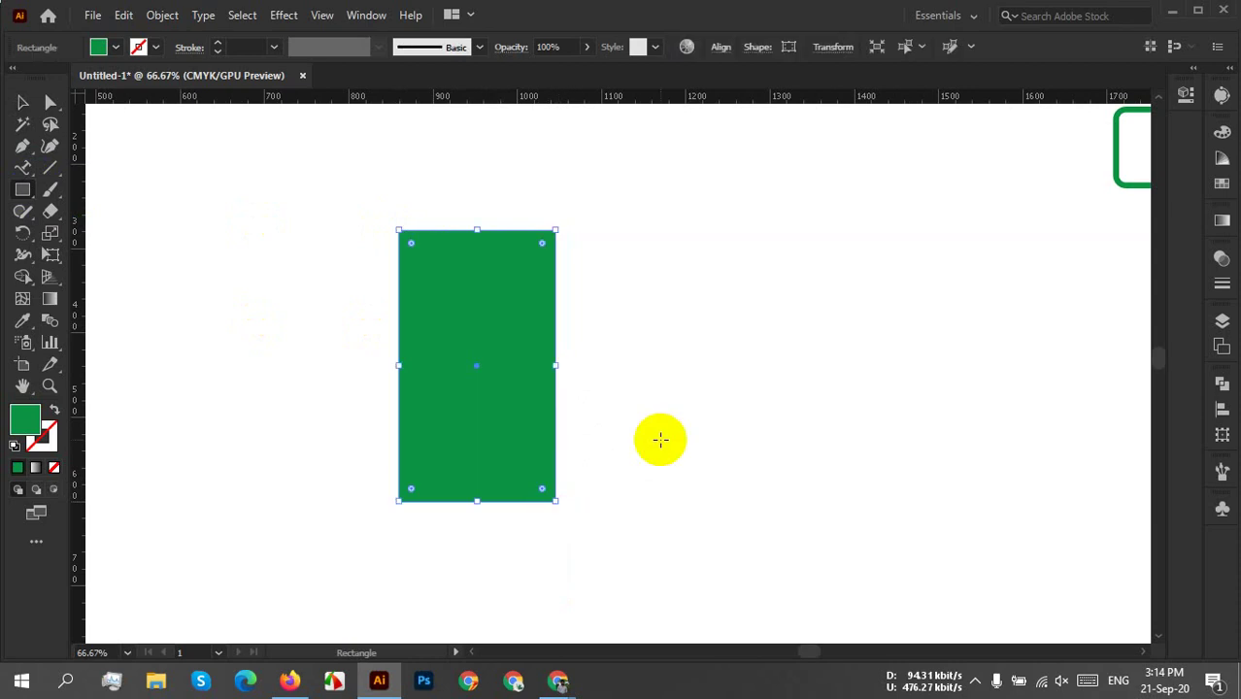
Create a reflected copy of the rectangle about a 45° axis so the two form a cross.
{"action": "right_click", "coordinate": [468, 331]}
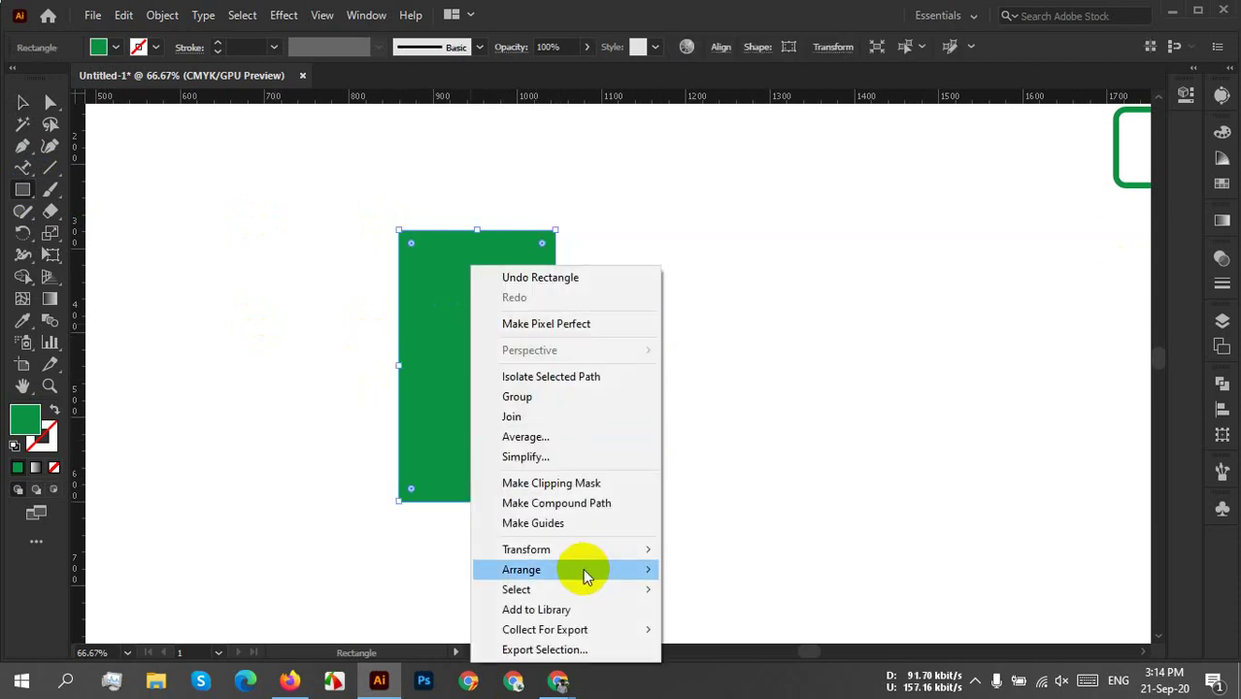
{"action": "mouse_move", "coordinate": [547, 549]}
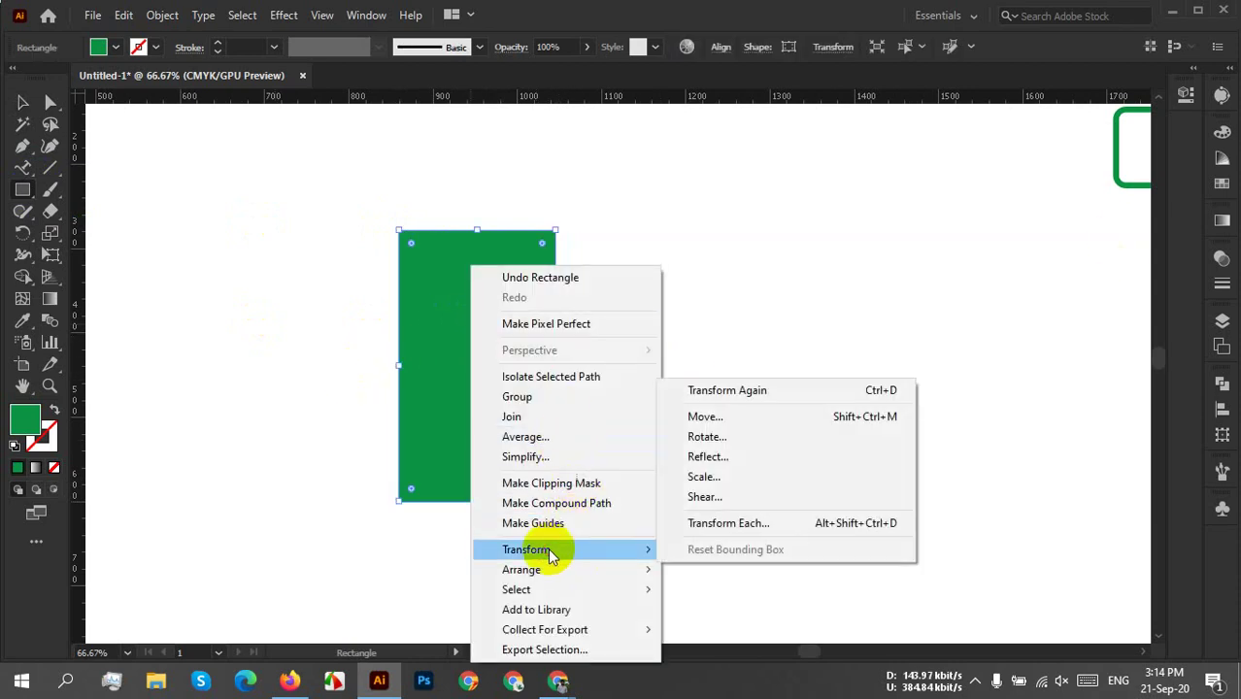
{"action": "left_click", "coordinate": [776, 469]}
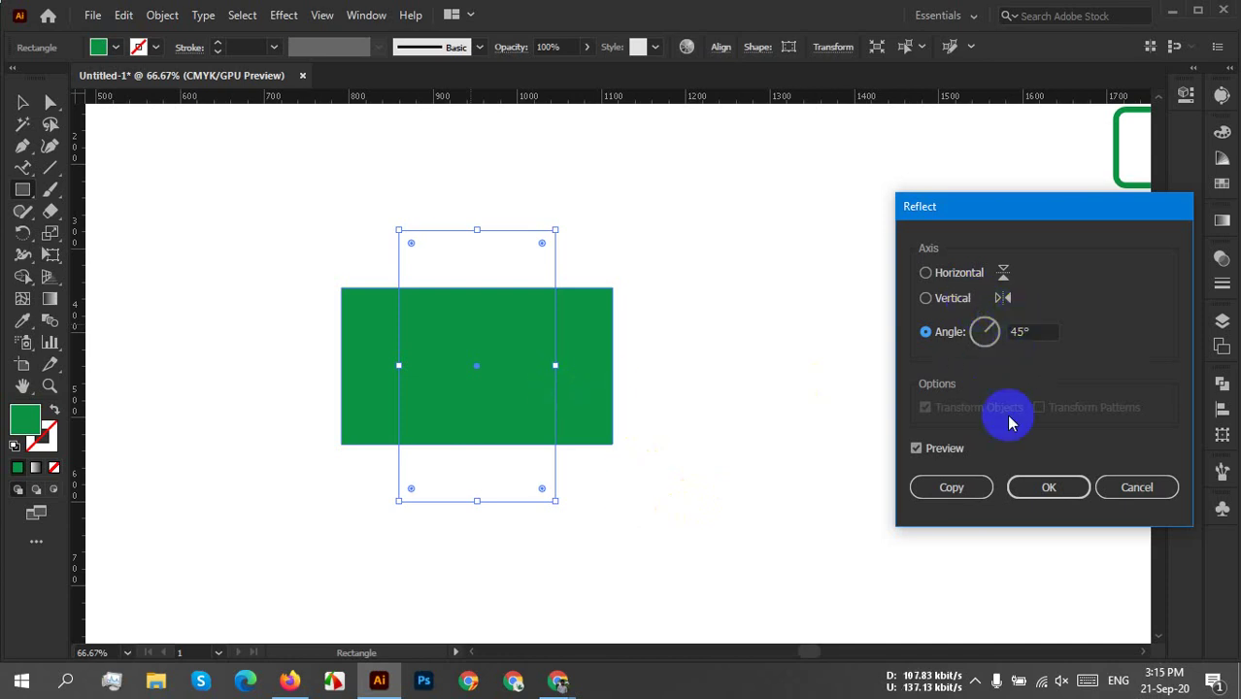
{"action": "left_click", "coordinate": [950, 487]}
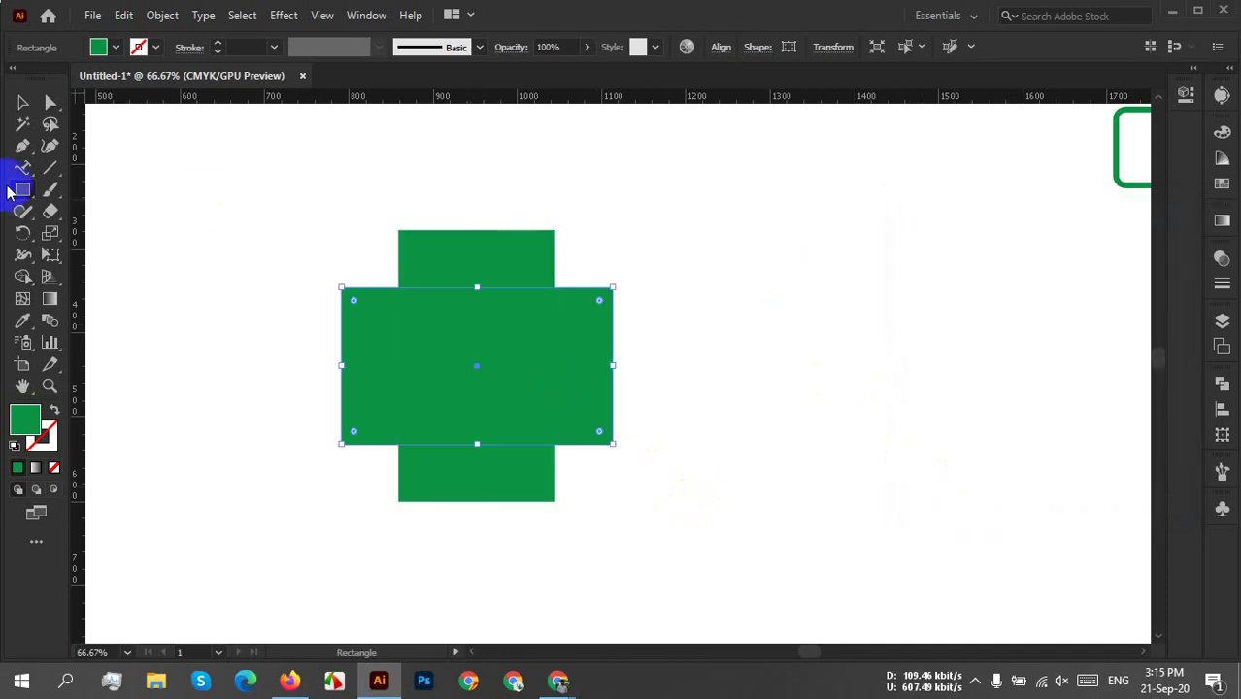
Rotate the two crossed rectangles together counterclockwise by 45° into an X shape.
{"action": "left_click", "coordinate": [22, 103]}
{"action": "left_click_drag", "start_coordinate": [277, 145], "coordinate": [847, 668]}
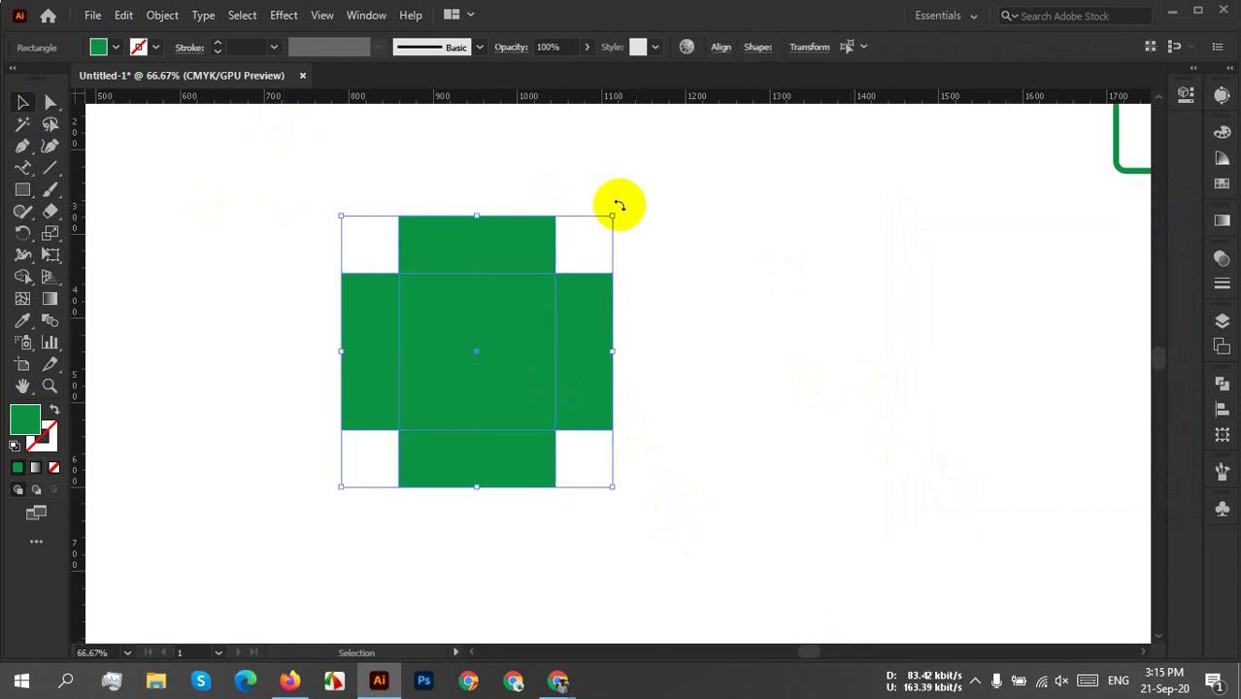
{"action": "left_click_drag", "start_coordinate": [607, 188], "coordinate": [459, 177]}
{"action": "left_click", "coordinate": [774, 240]}
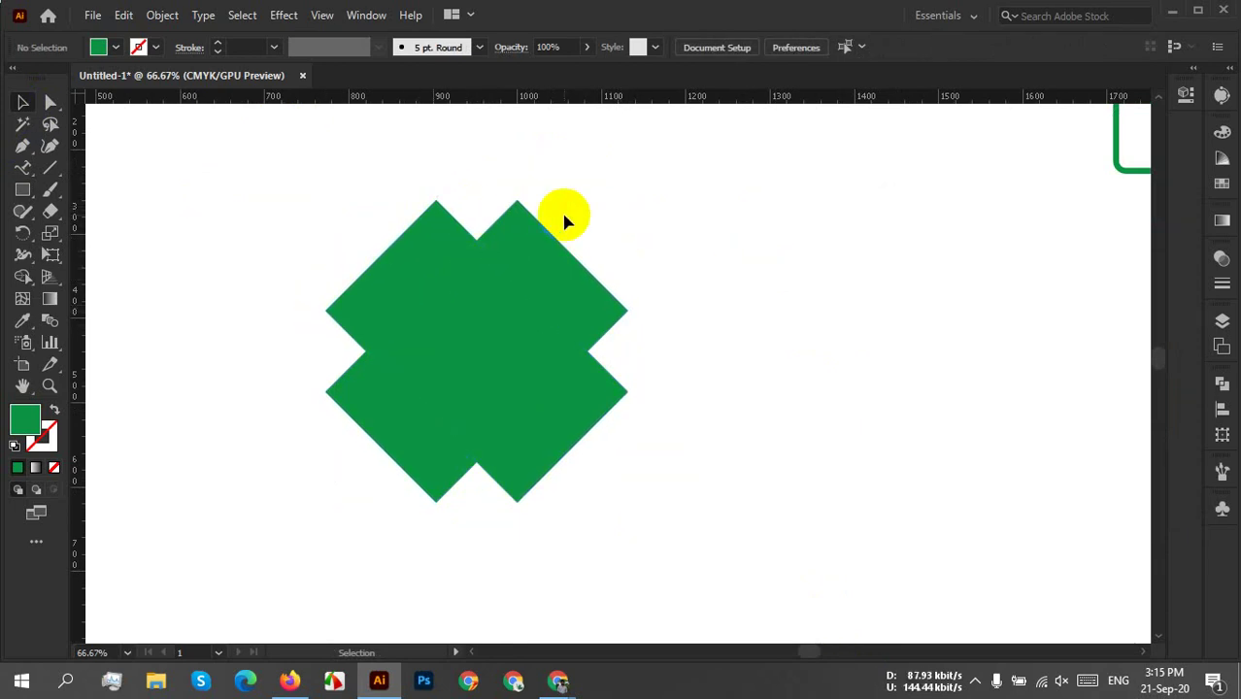
Round the four upper corners of the two crossed rectangles together to a radius of about 92.88 px.
{"action": "left_click", "coordinate": [52, 107]}
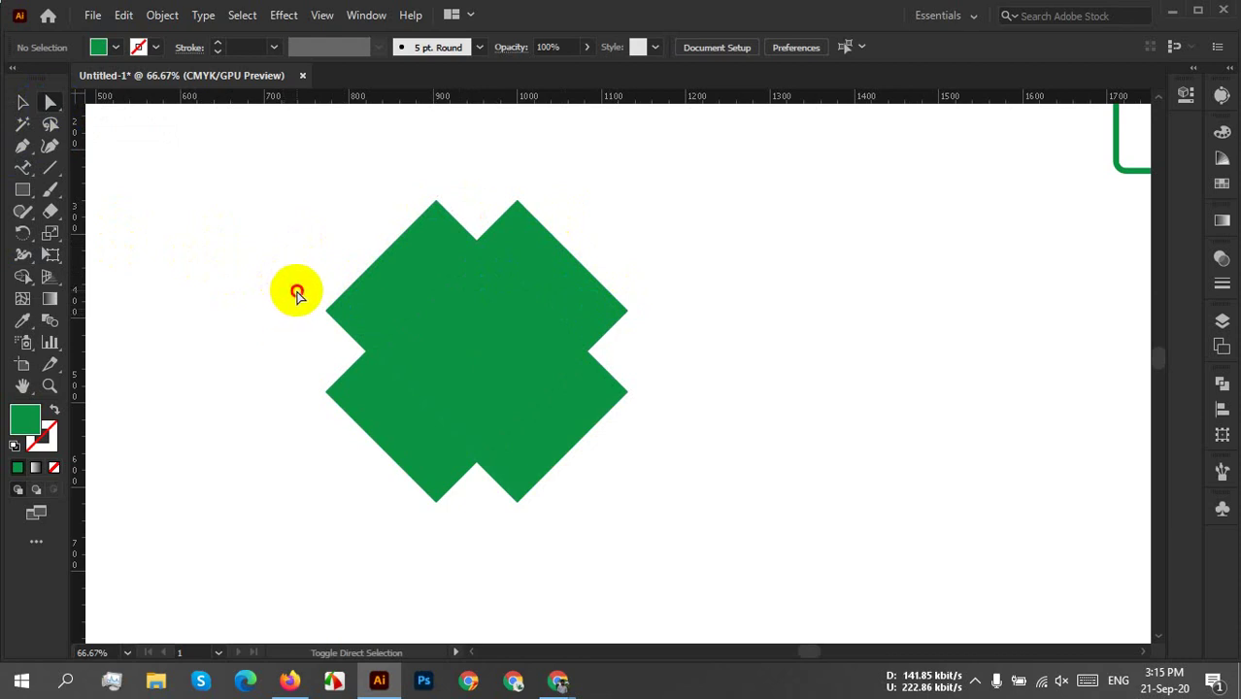
{"action": "left_click_drag", "start_coordinate": [296, 289], "coordinate": [351, 327]}
{"action": "left_click_drag", "start_coordinate": [418, 181], "coordinate": [450, 230]}
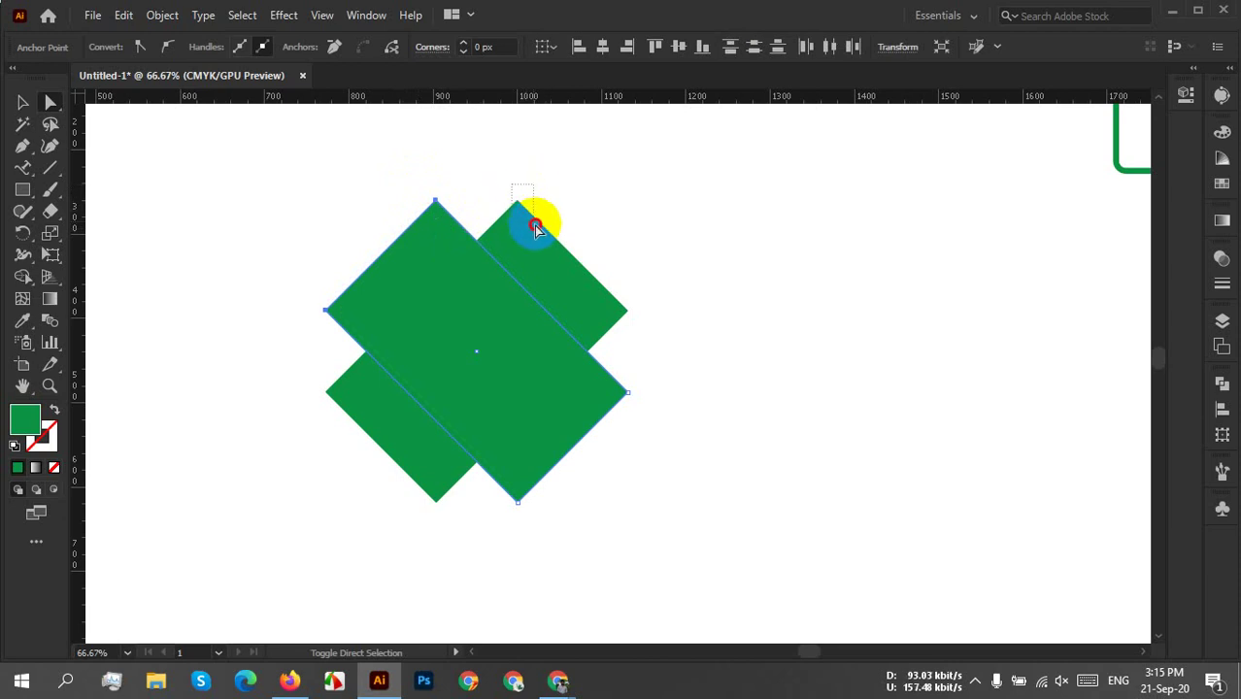
{"action": "left_click_drag", "start_coordinate": [536, 227], "coordinate": [535, 223]}
{"action": "left_click_drag", "start_coordinate": [656, 268], "coordinate": [604, 332]}
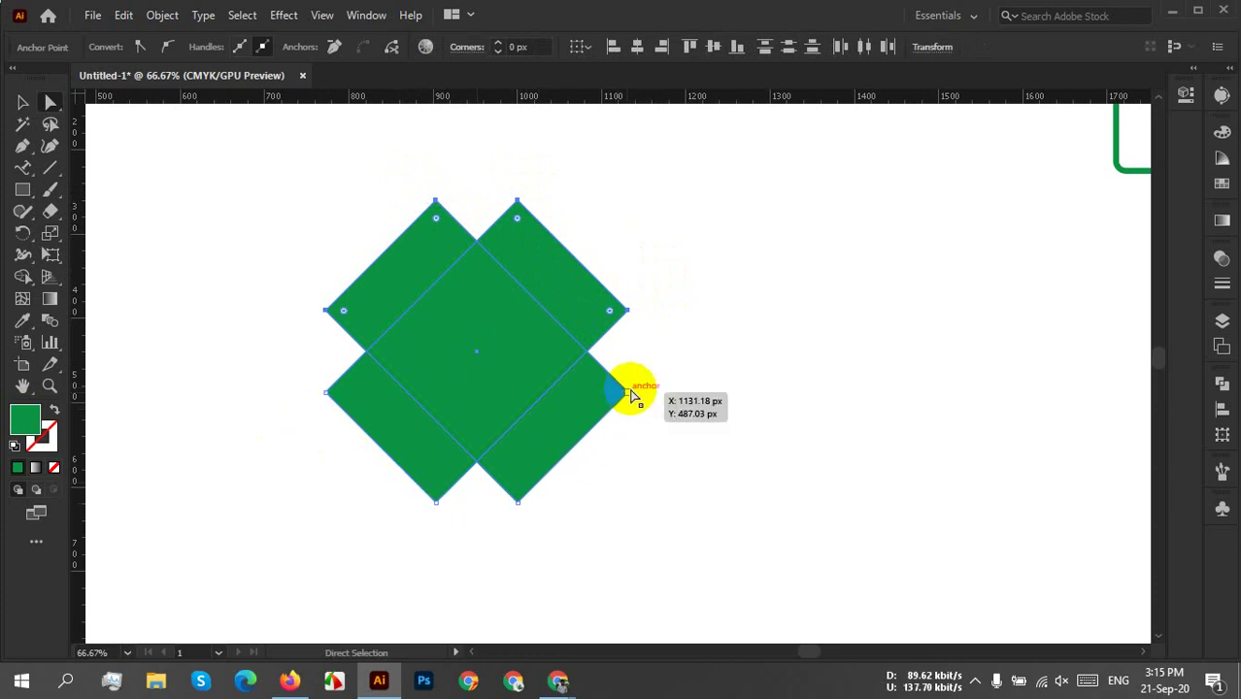
{"action": "left_click", "coordinate": [473, 454]}
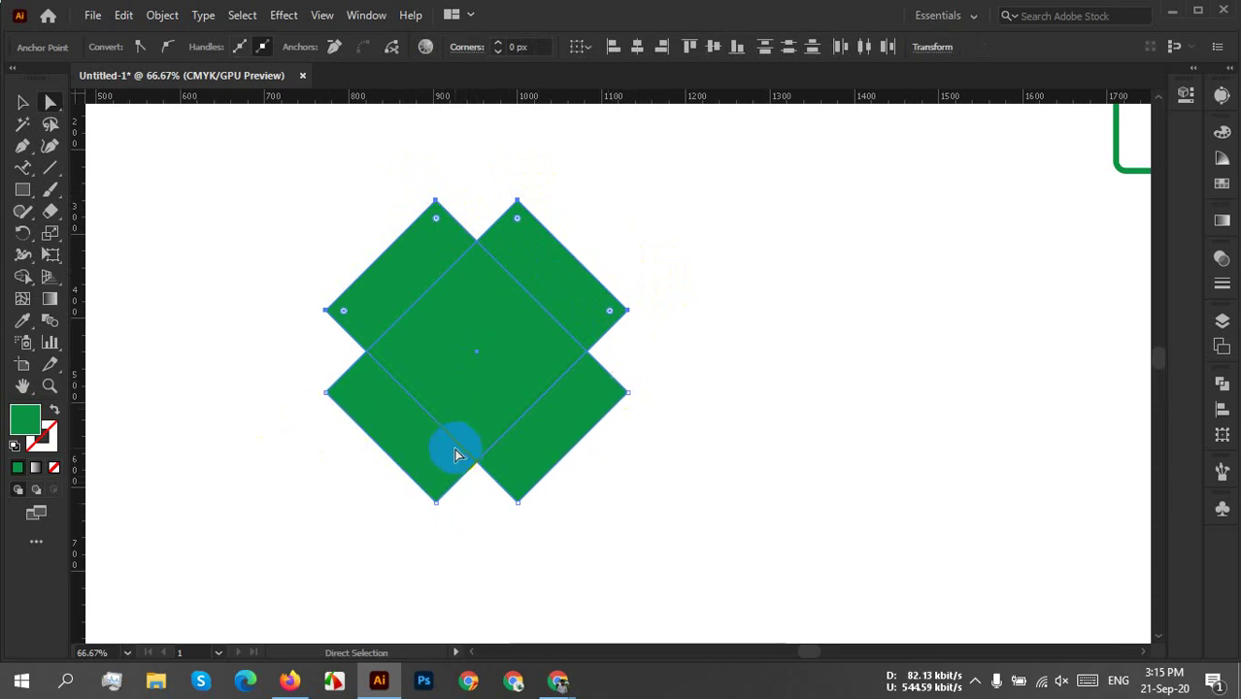
{"action": "left_click", "coordinate": [501, 335]}
{"action": "left_click", "coordinate": [436, 222]}
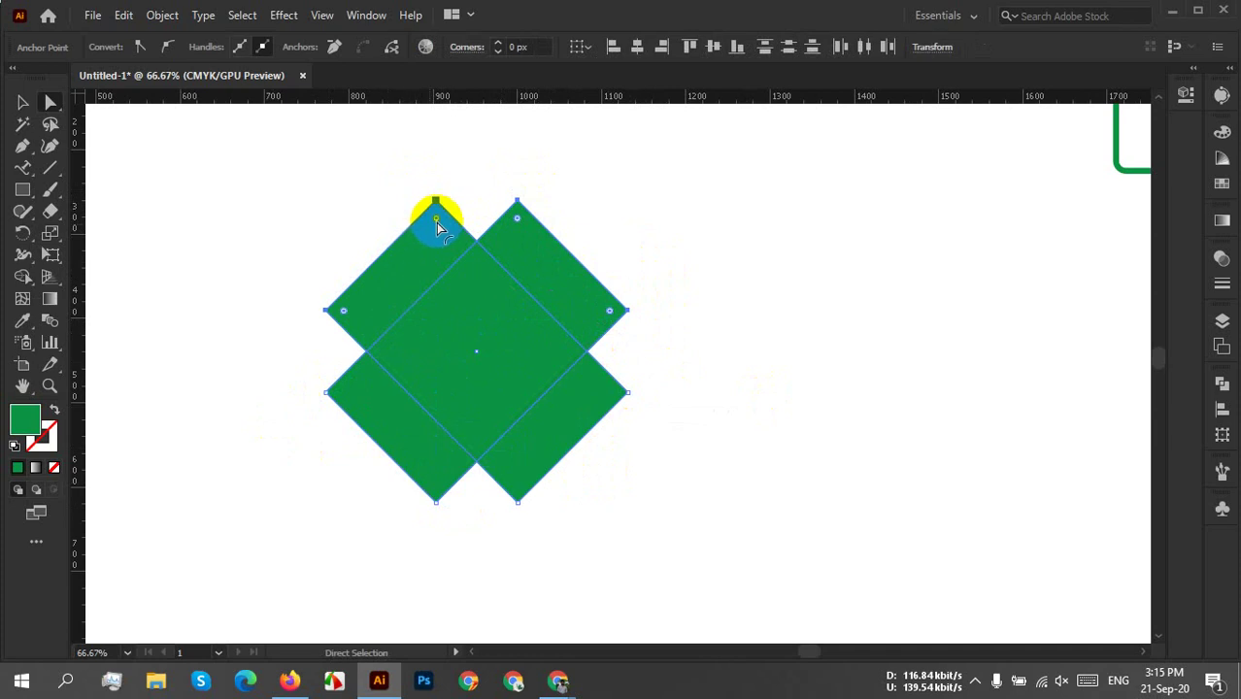
{"action": "left_click_drag", "start_coordinate": [436, 220], "coordinate": [582, 408]}
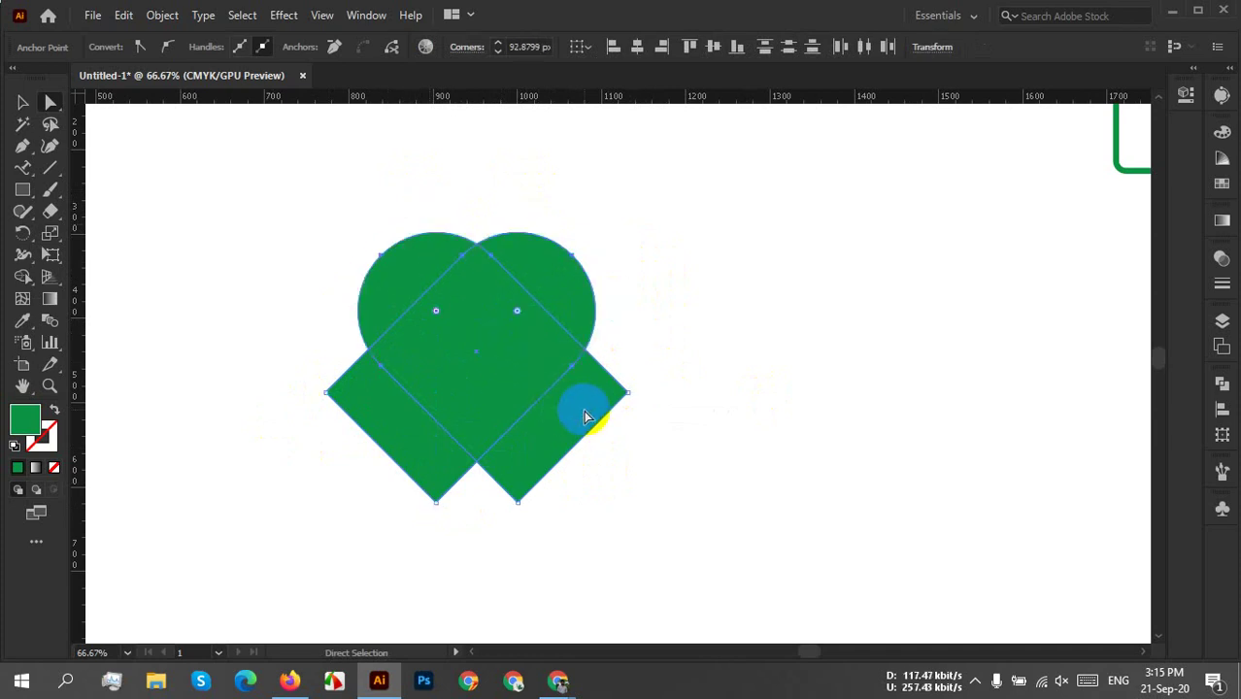
{"action": "left_click", "coordinate": [723, 352]}
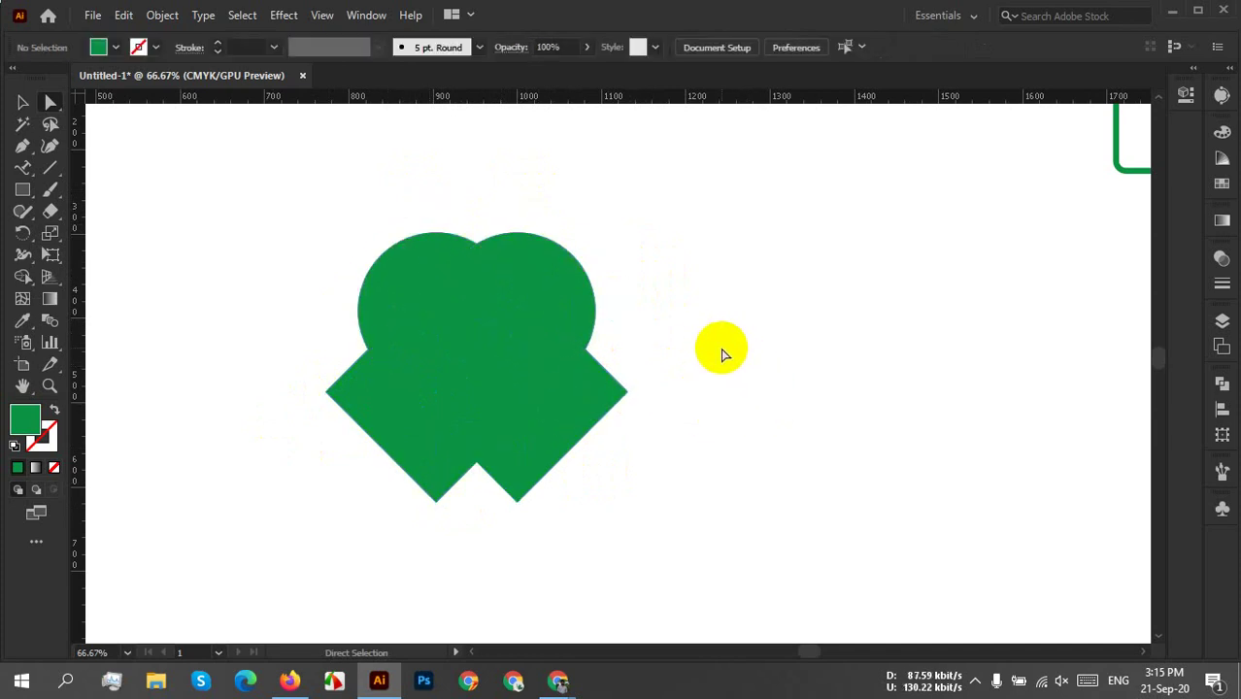
Remove the two lower outer pieces of the overlapping rounded rectangles with Shape Builder and merge the remaining regions into a heart.
{"action": "left_click", "coordinate": [437, 251]}
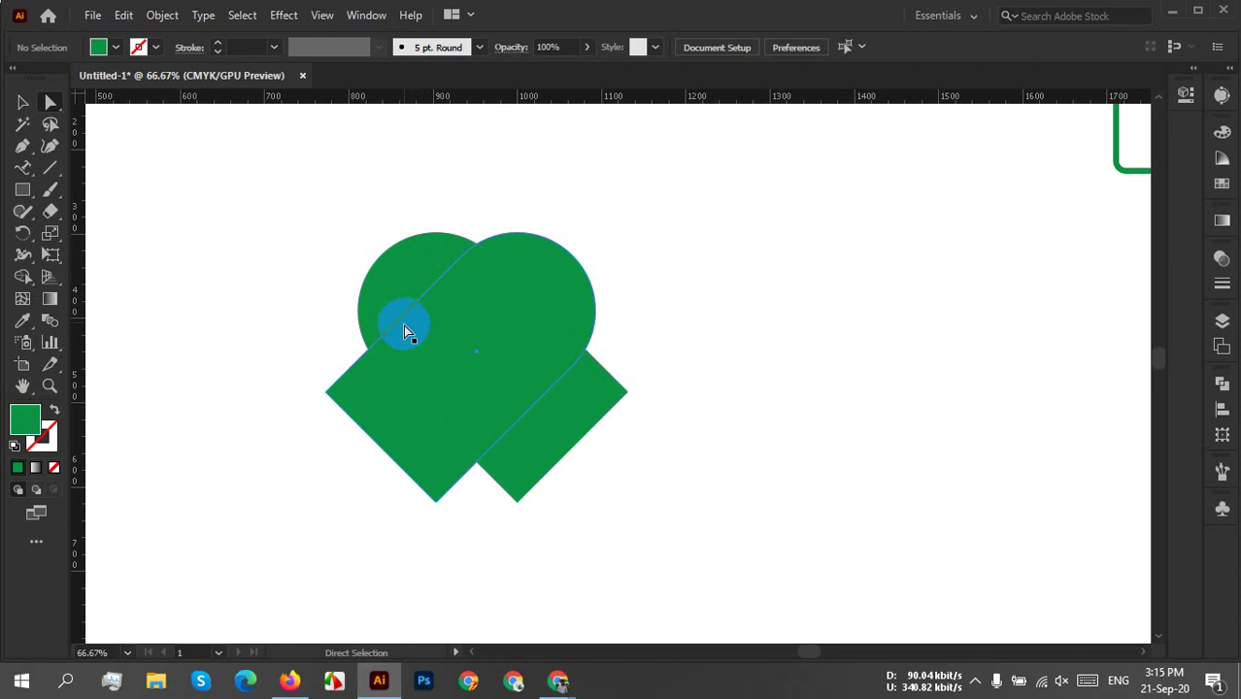
{"action": "left_click", "coordinate": [22, 105]}
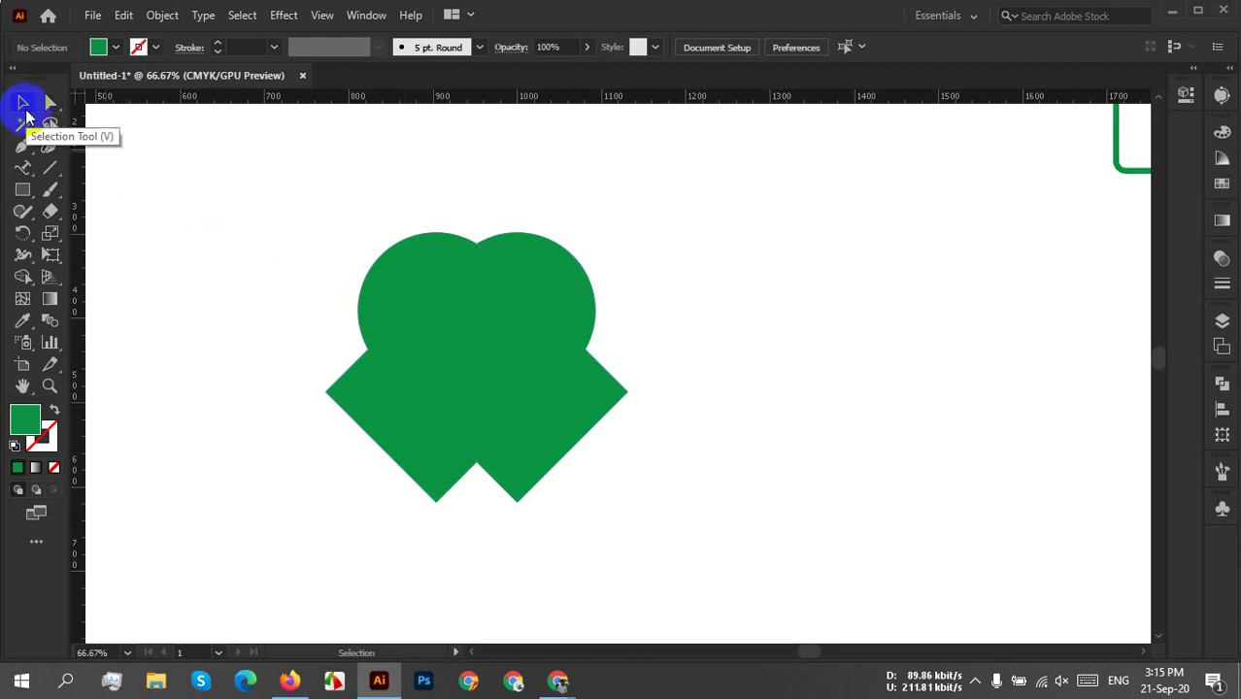
{"action": "left_click_drag", "start_coordinate": [285, 194], "coordinate": [724, 525]}
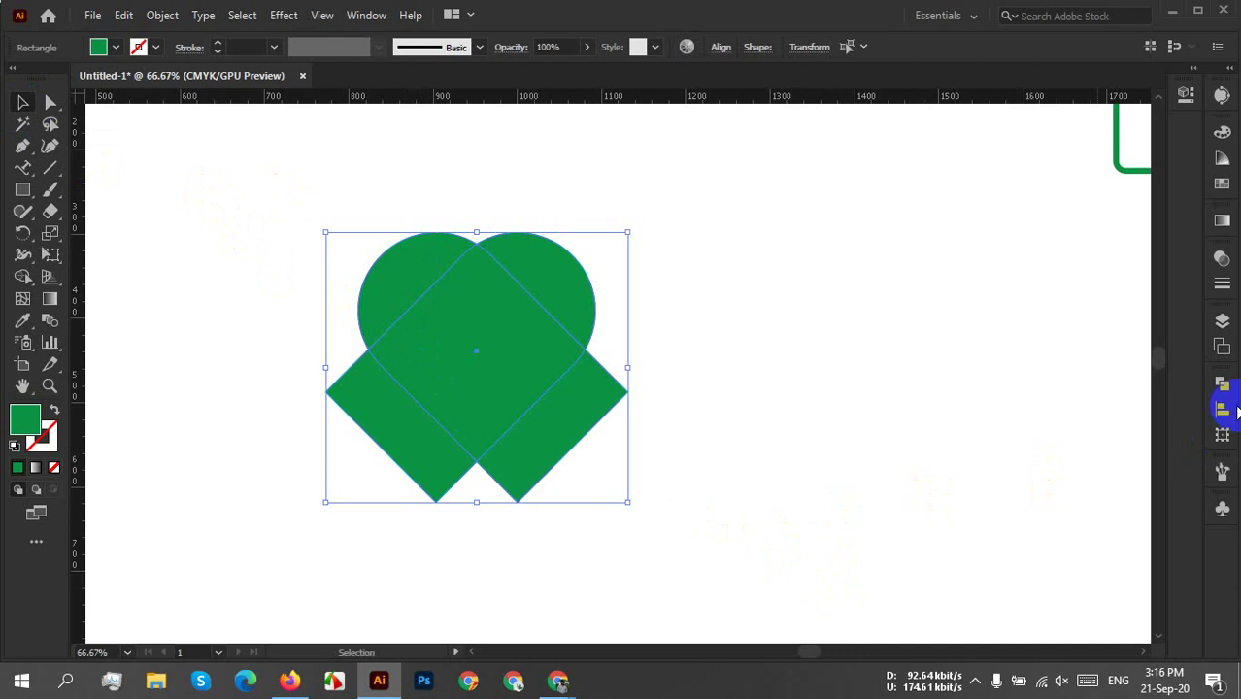
{"action": "left_click", "coordinate": [529, 438]}
{"action": "left_click", "coordinate": [438, 471]}
{"action": "left_click", "coordinate": [482, 374]}
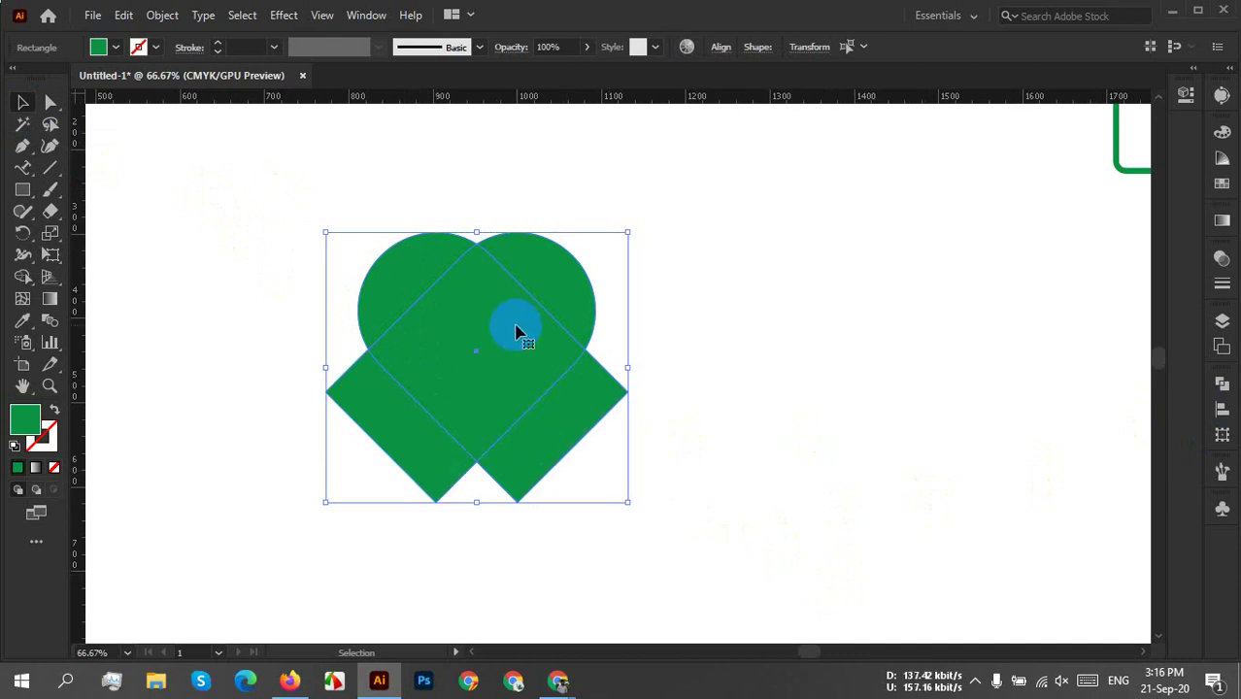
{"action": "left_click", "coordinate": [22, 277]}
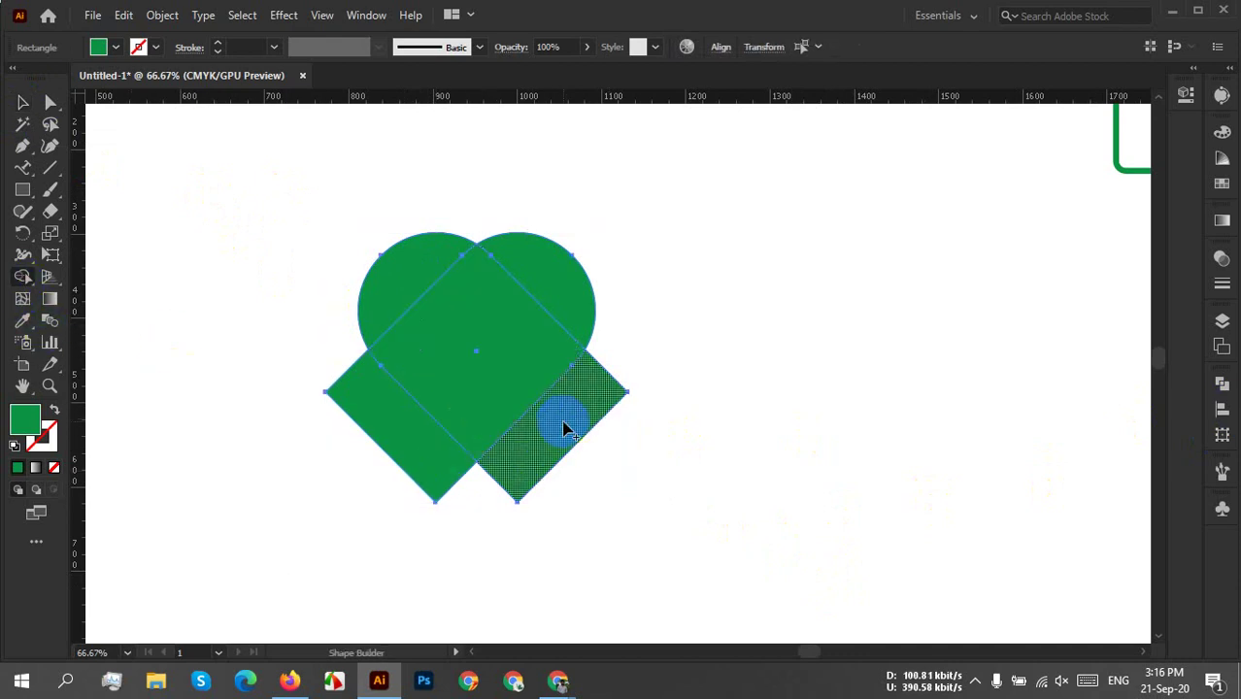
{"action": "left_click_drag", "start_coordinate": [568, 429], "coordinate": [577, 419]}
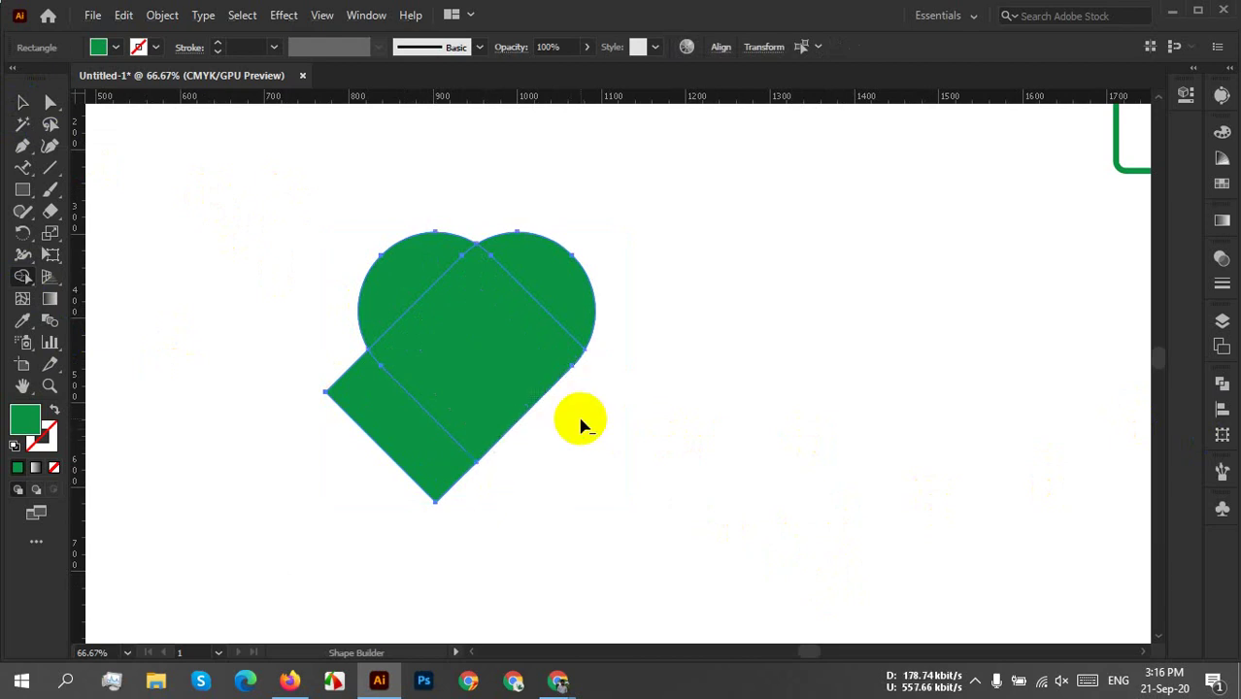
{"action": "left_click", "coordinate": [388, 435], "text": "alt"}
{"action": "mouse_move", "coordinate": [521, 375]}
{"action": "left_mouse_down"}
{"action": "mouse_move", "coordinate": [570, 294]}
{"action": "mouse_move", "coordinate": [501, 314]}
{"action": "mouse_move", "coordinate": [415, 263]}
{"action": "left_mouse_up"}
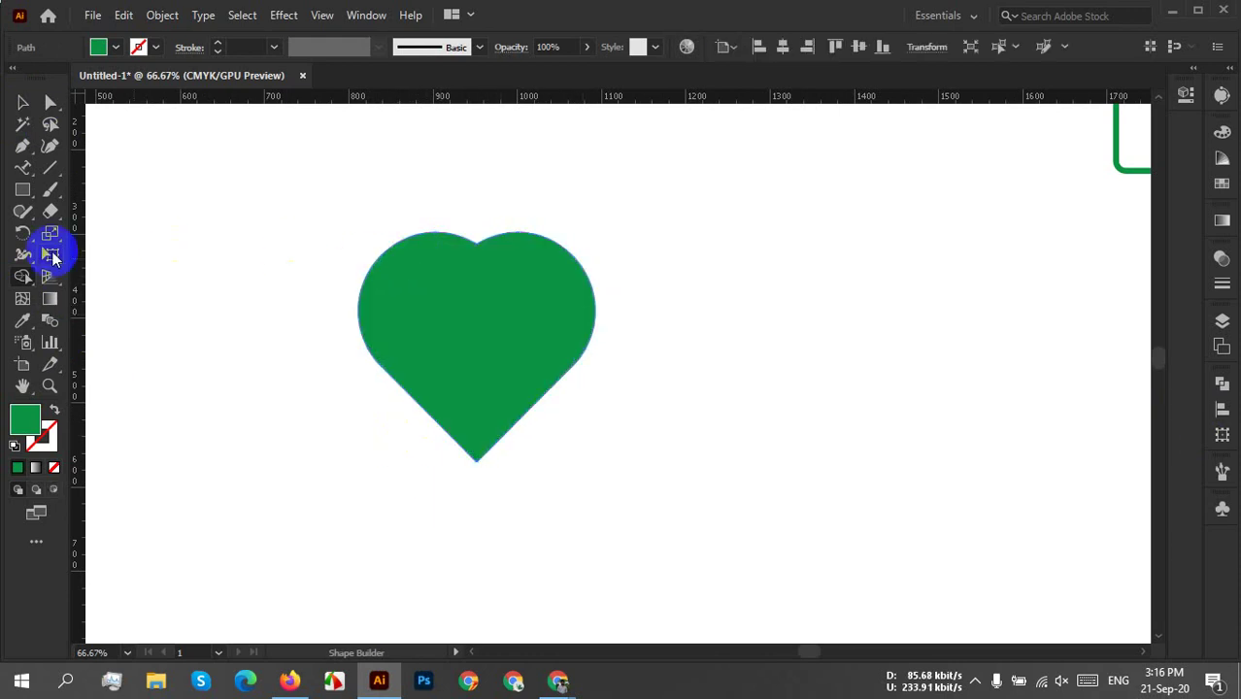
Undo the merging, corner rounding, rotation and reflected copy back to the single upright green rectangle.
{"action": "left_click", "coordinate": [19, 99]}
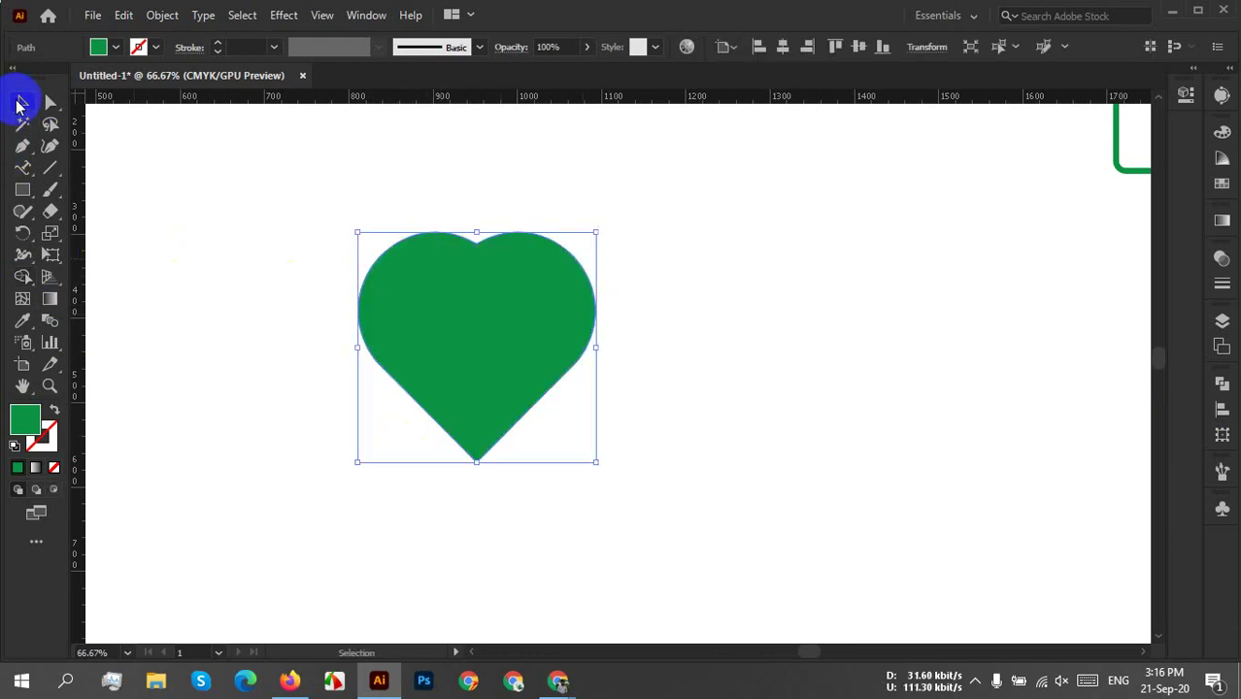
{"action": "left_click", "coordinate": [721, 344]}
{"action": "scroll", "coordinate": [561, 346], "scroll_direction": "up", "scroll_amount": 3}
{"action": "scroll", "coordinate": [546, 321], "scroll_direction": "down", "scroll_amount": 3}
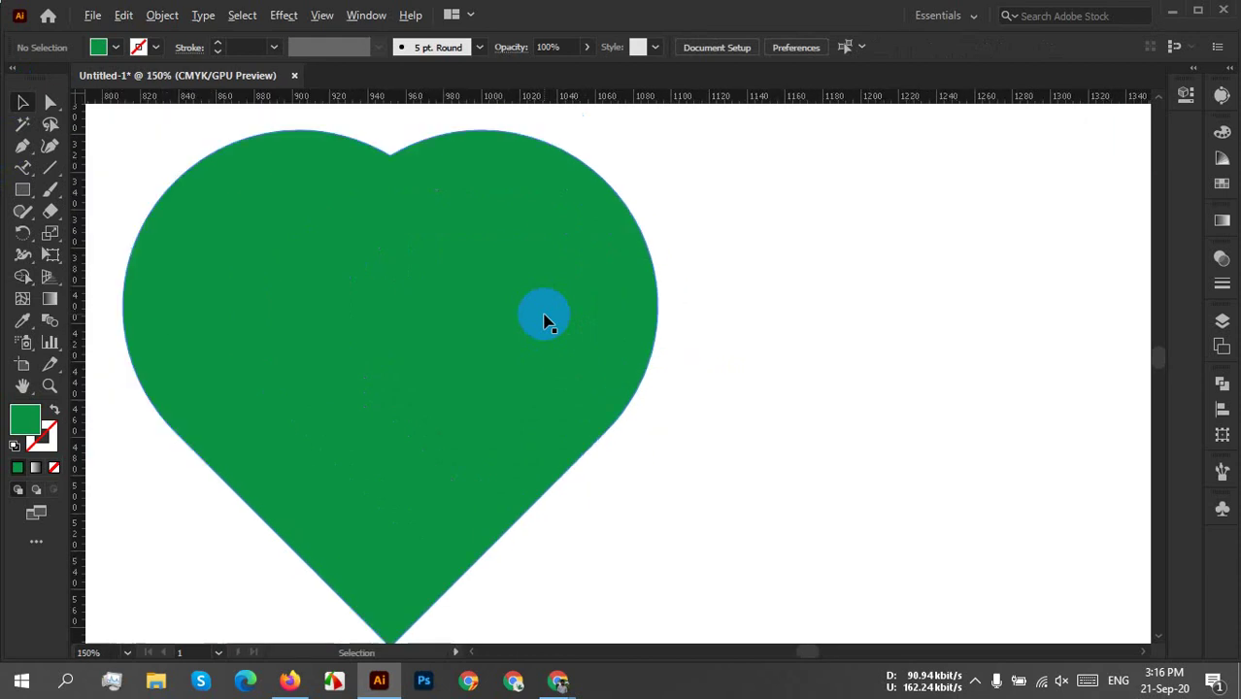
{"action": "left_click_drag", "start_coordinate": [525, 404], "coordinate": [584, 386]}
{"action": "left_click", "coordinate": [621, 415]}
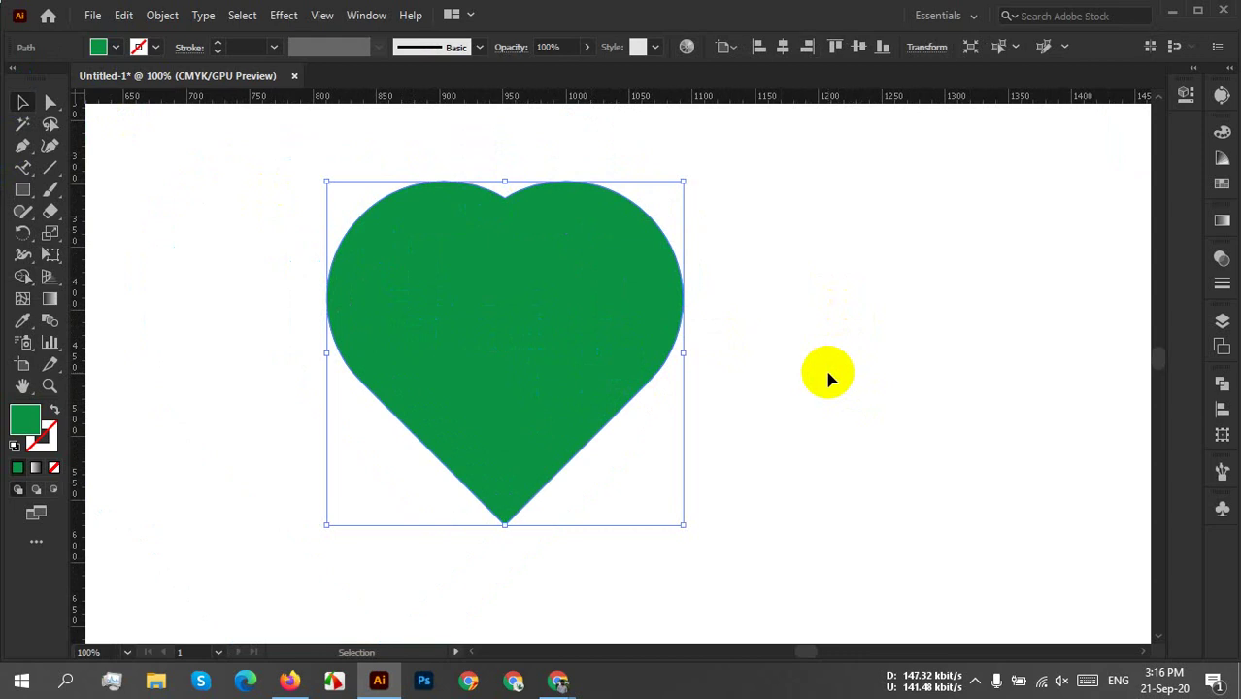
{"action": "key", "text": "a"}
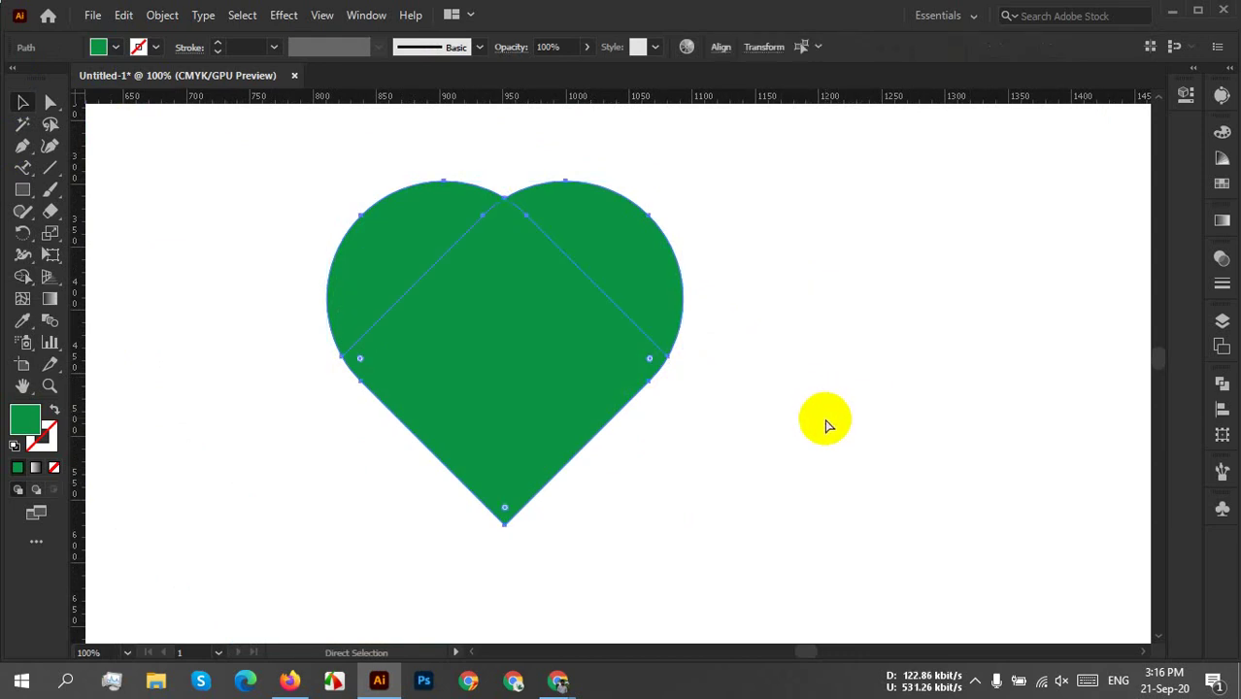
{"action": "key", "text": "ctrl+z"}
{"action": "key", "text": "ctrl+z"}
{"action": "key", "text": "ctrl+z"}
{"action": "key", "text": "v"}
Create a reflected copy of the green rectangle about a 45° axis.
{"action": "left_click", "coordinate": [549, 289]}
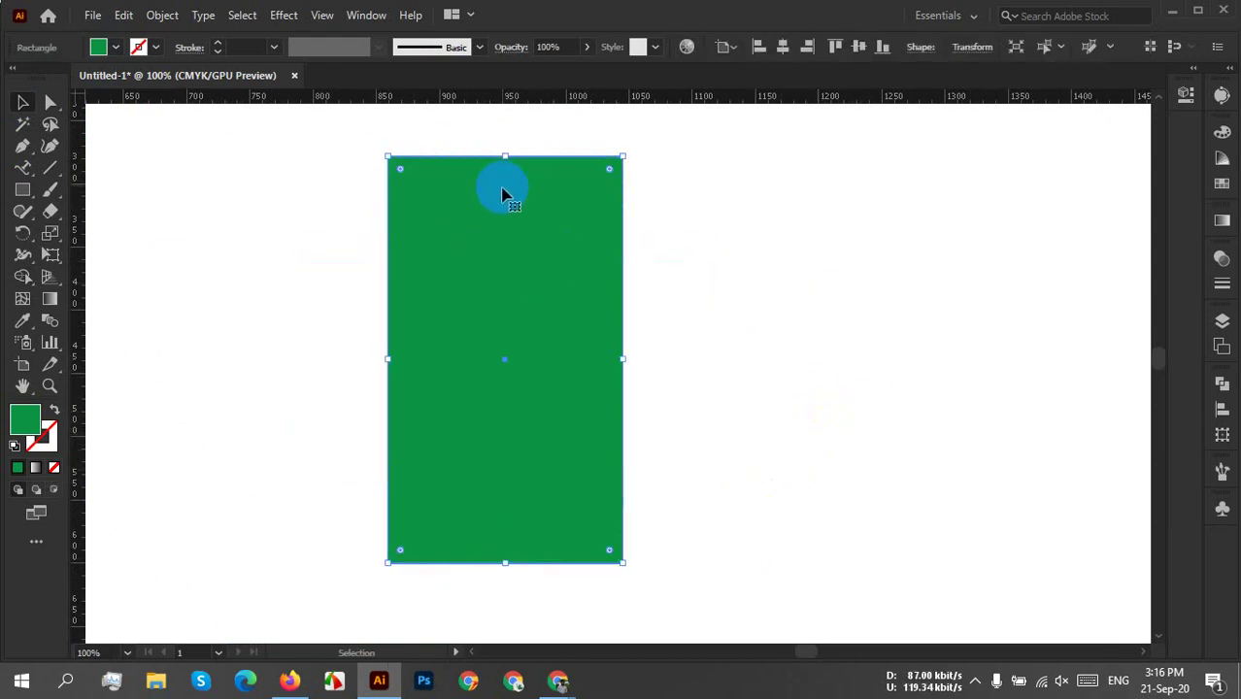
{"action": "right_click", "coordinate": [567, 365]}
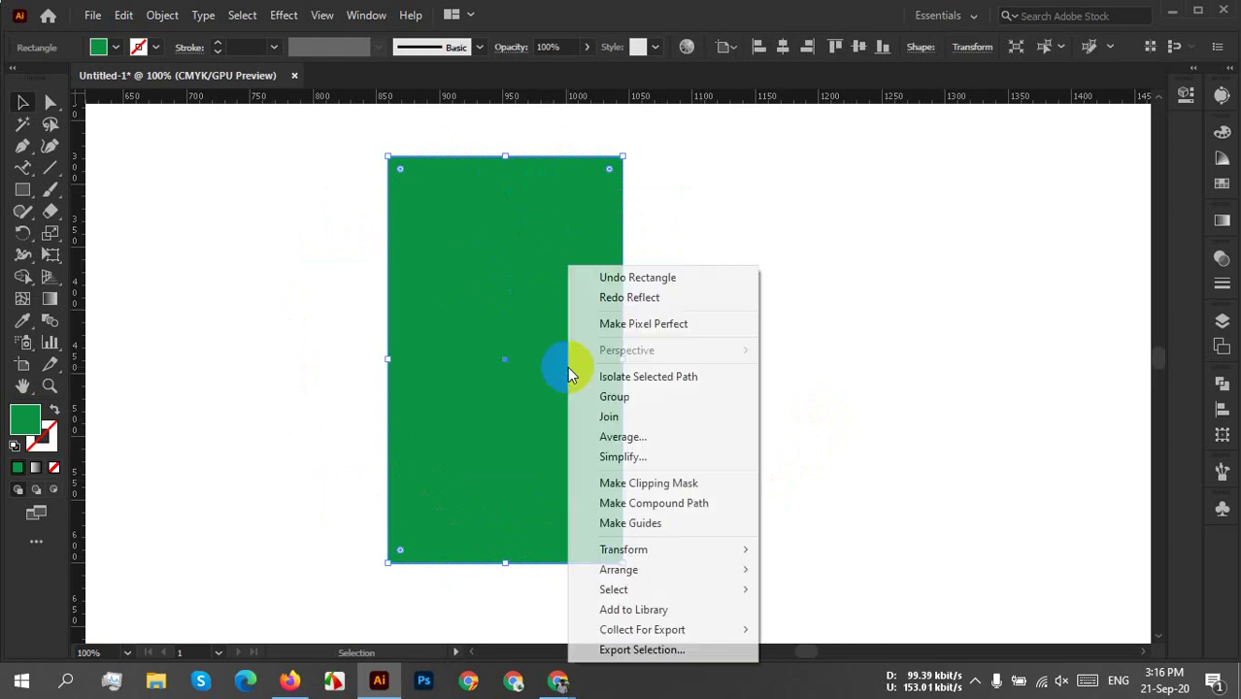
{"action": "mouse_move", "coordinate": [626, 569]}
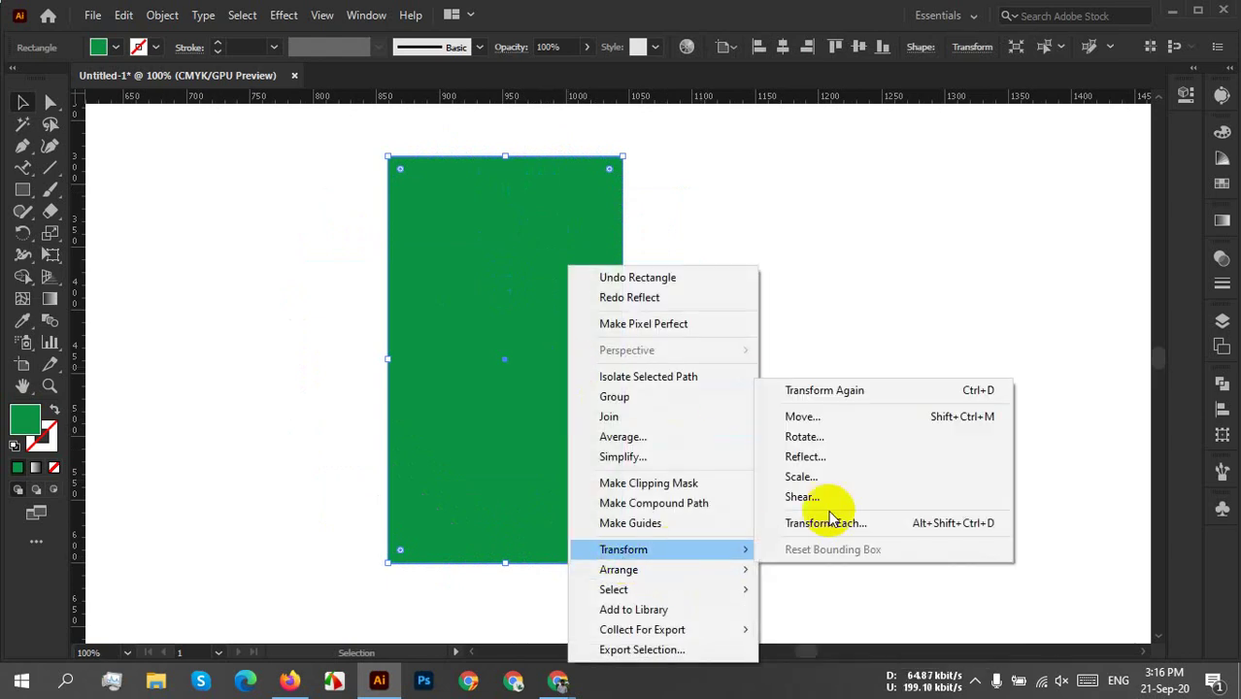
{"action": "left_click", "coordinate": [814, 462]}
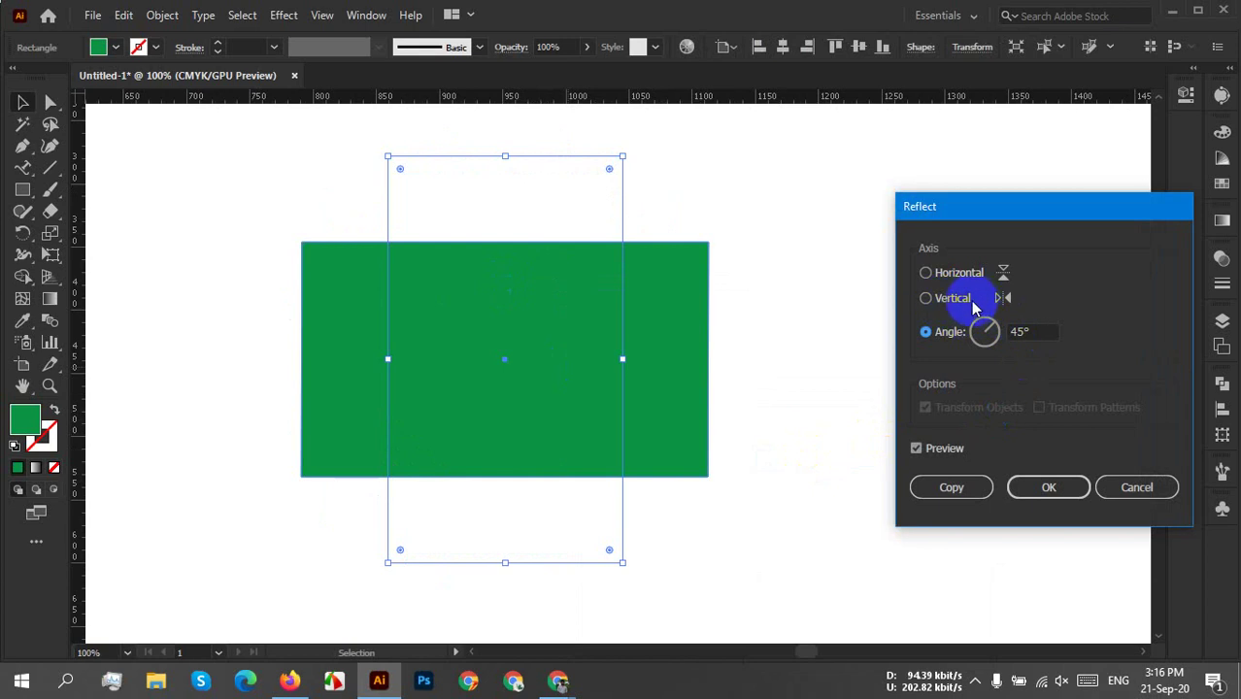
{"action": "left_click", "coordinate": [952, 487]}
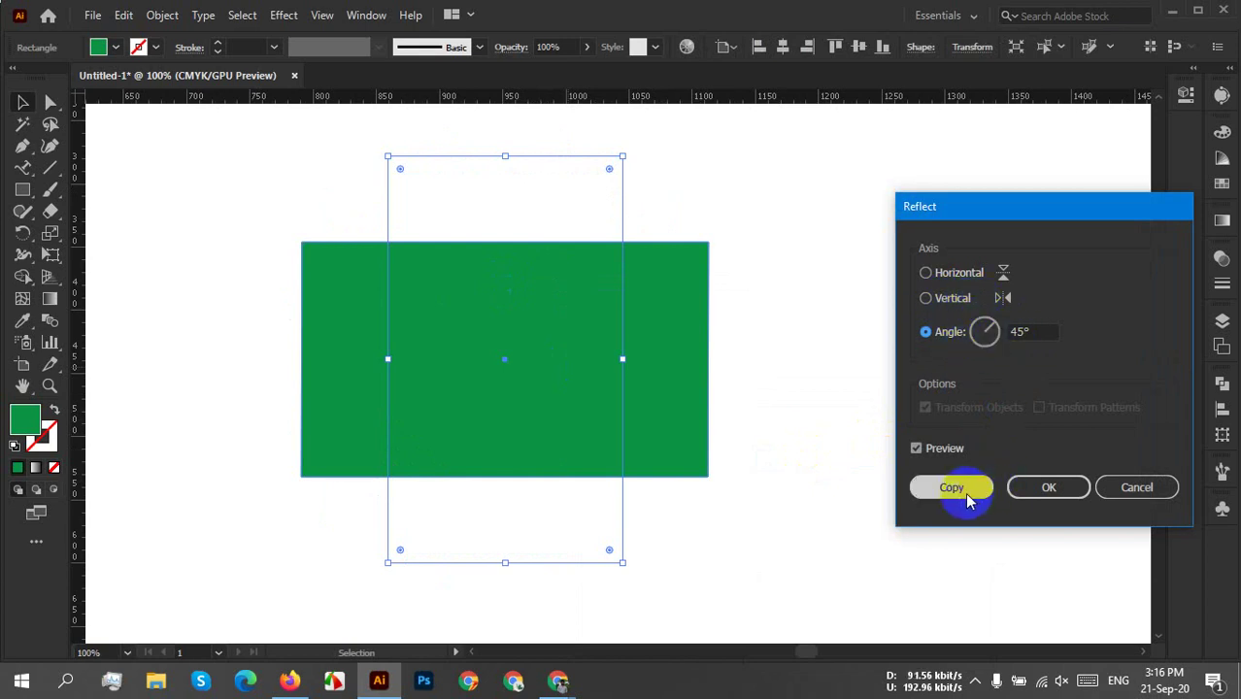
Rotate both crossed rectangles together counterclockwise by 45° into an X shape.
{"action": "left_click_drag", "start_coordinate": [761, 132], "coordinate": [350, 425]}
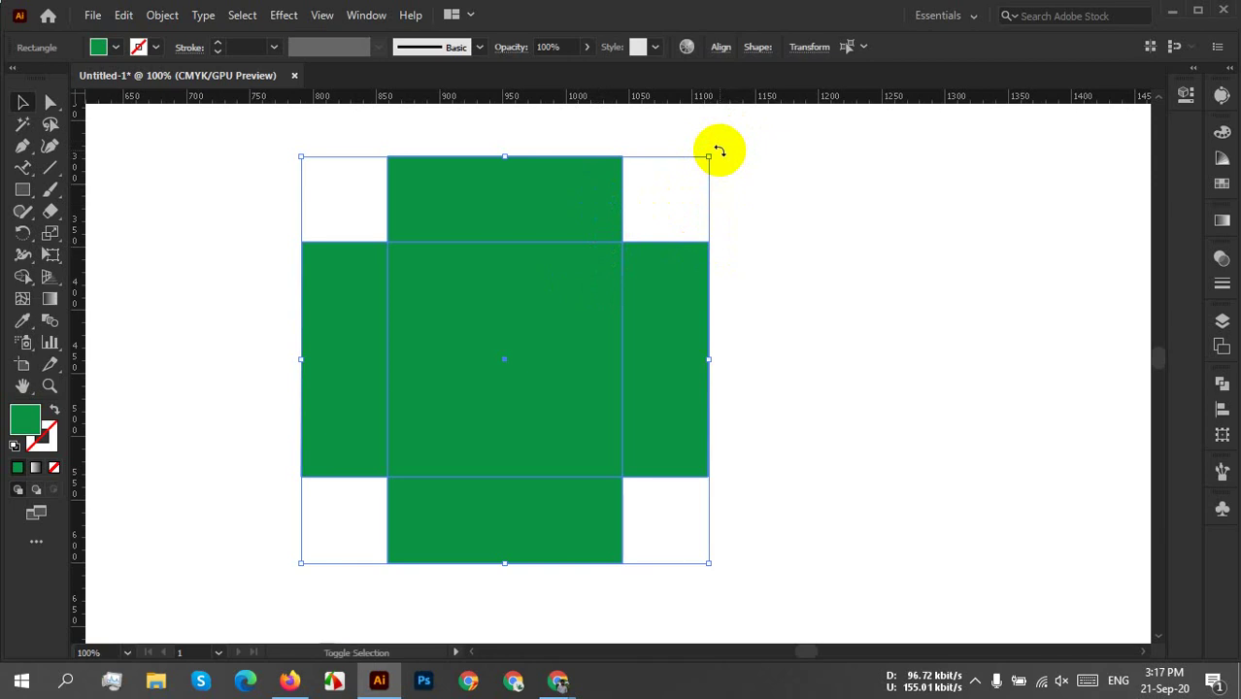
{"action": "left_click_drag", "start_coordinate": [706, 137], "coordinate": [554, 158]}
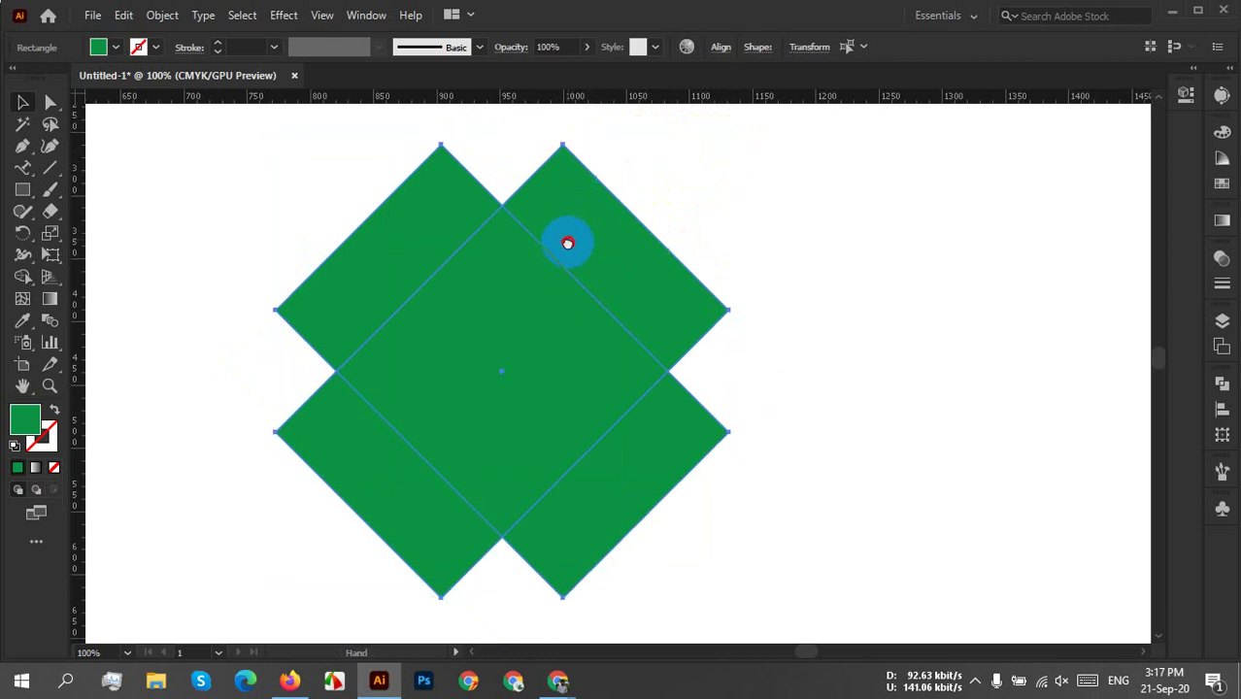
{"action": "left_click_drag", "start_coordinate": [568, 243], "coordinate": [562, 294]}
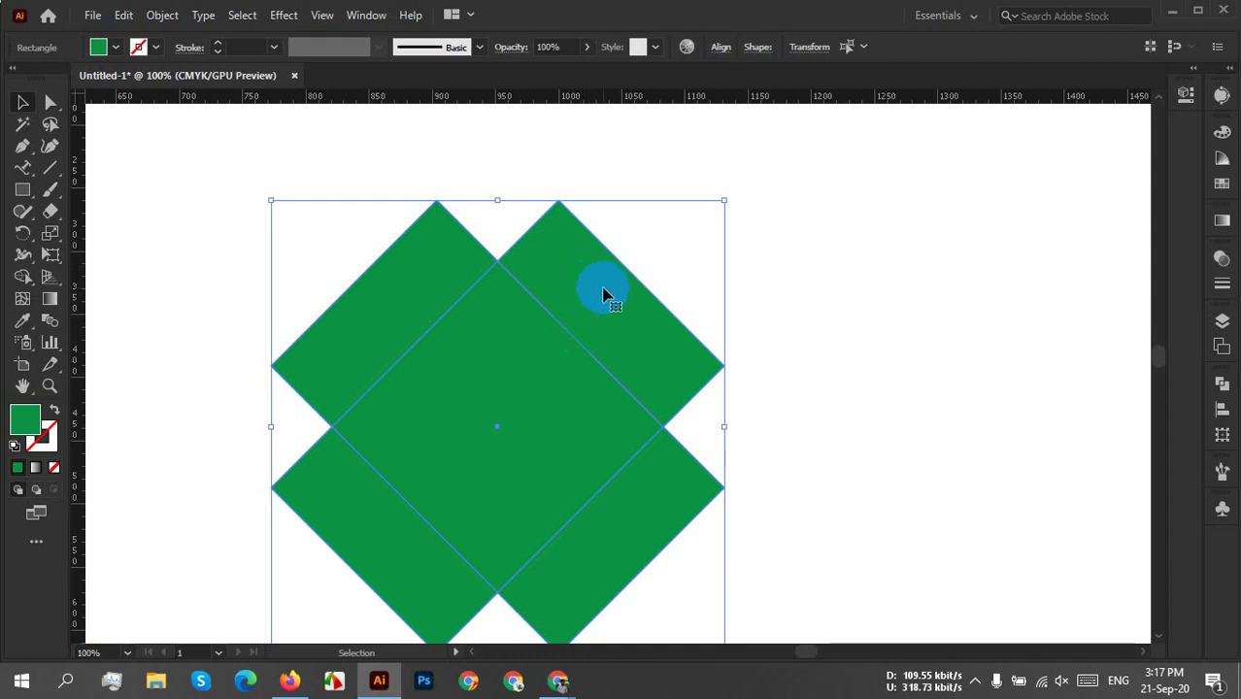
Round the four upper corners of the crossed rectangles together to a radius of about 92.88 px.
{"action": "left_click", "coordinate": [796, 301]}
{"action": "left_click", "coordinate": [51, 103]}
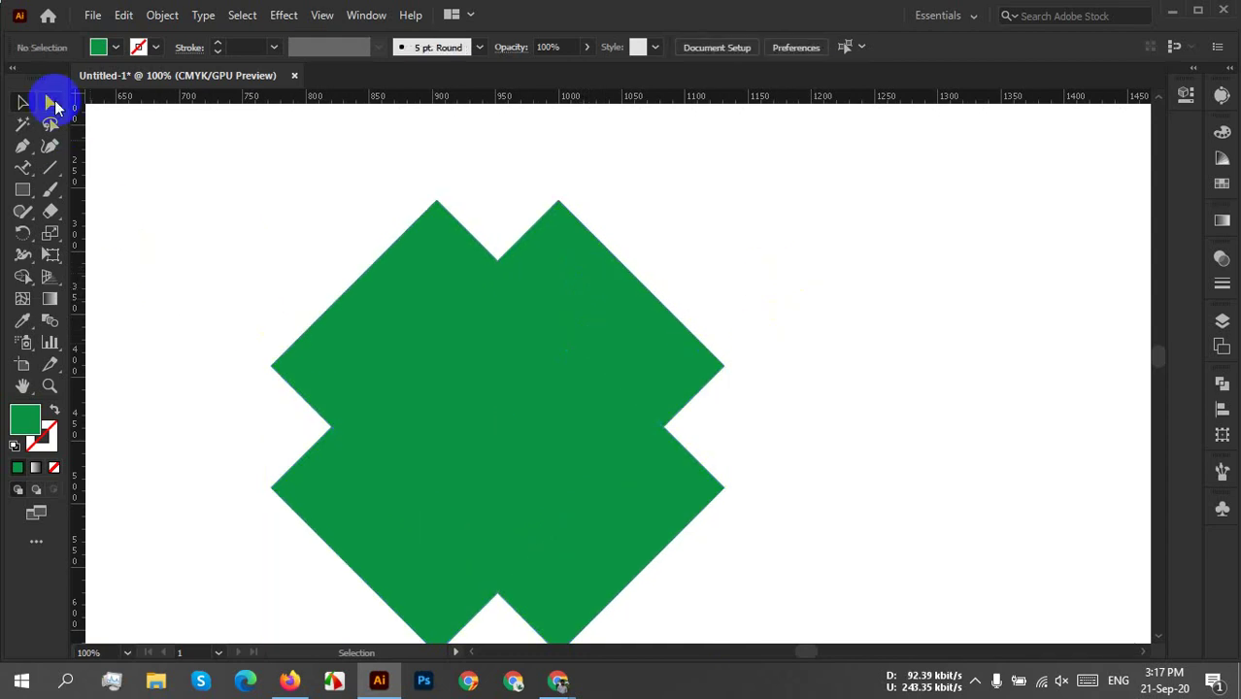
{"action": "left_click", "coordinate": [54, 103]}
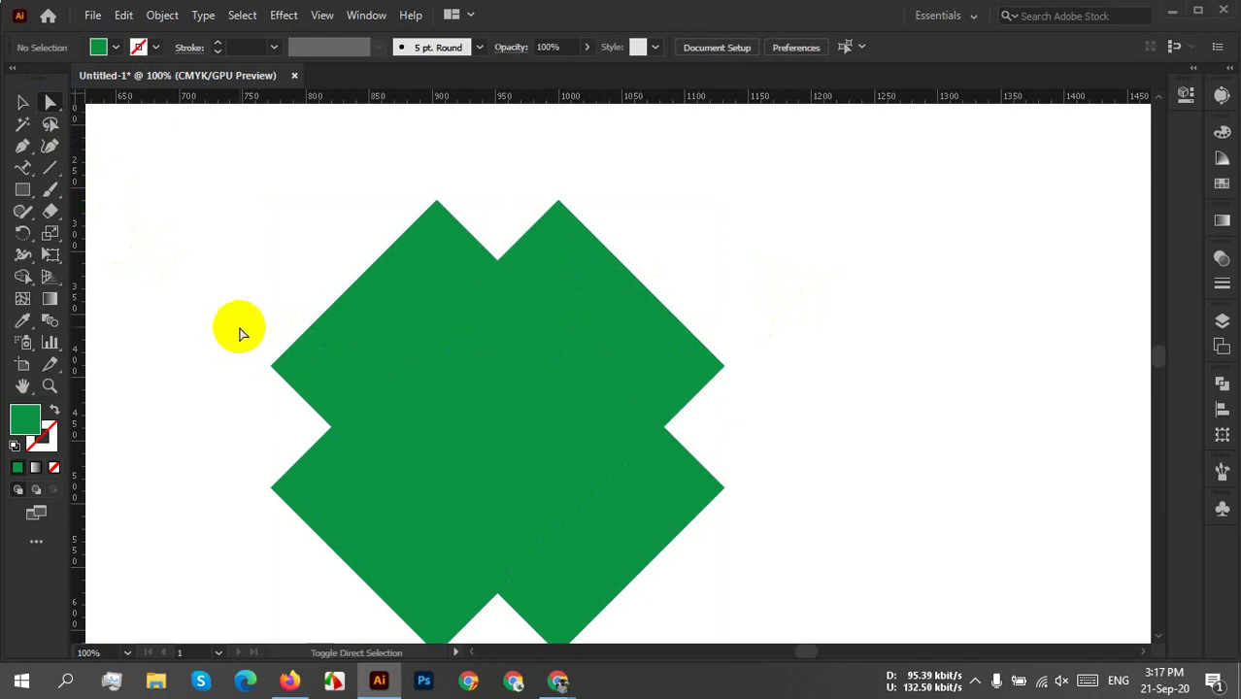
{"action": "left_click_drag", "start_coordinate": [240, 331], "coordinate": [303, 416]}
{"action": "left_click_drag", "start_coordinate": [406, 199], "coordinate": [470, 222]}
{"action": "left_click_drag", "start_coordinate": [512, 174], "coordinate": [616, 239]}
{"action": "left_click_drag", "start_coordinate": [812, 336], "coordinate": [708, 379]}
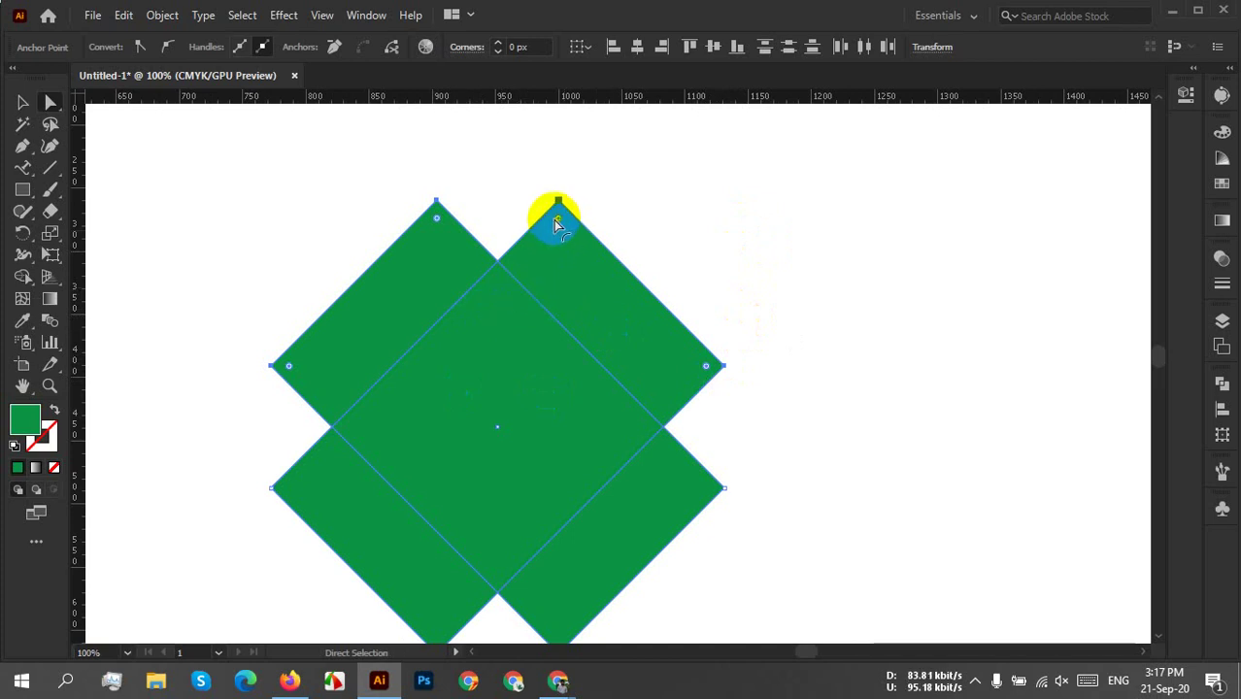
{"action": "left_click_drag", "start_coordinate": [553, 219], "coordinate": [516, 430]}
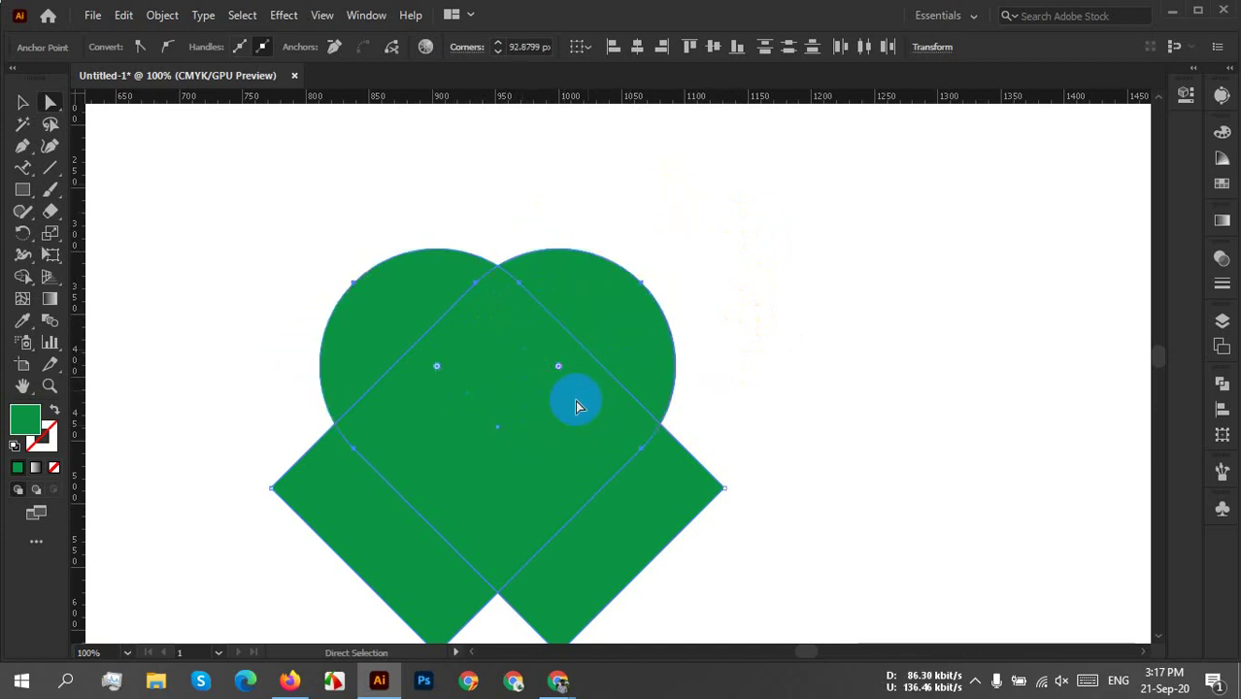
Cut away both lower outer pieces of the rounded shapes with Shape Builder and unite the remaining regions into one heart.
{"action": "left_click", "coordinate": [23, 102]}
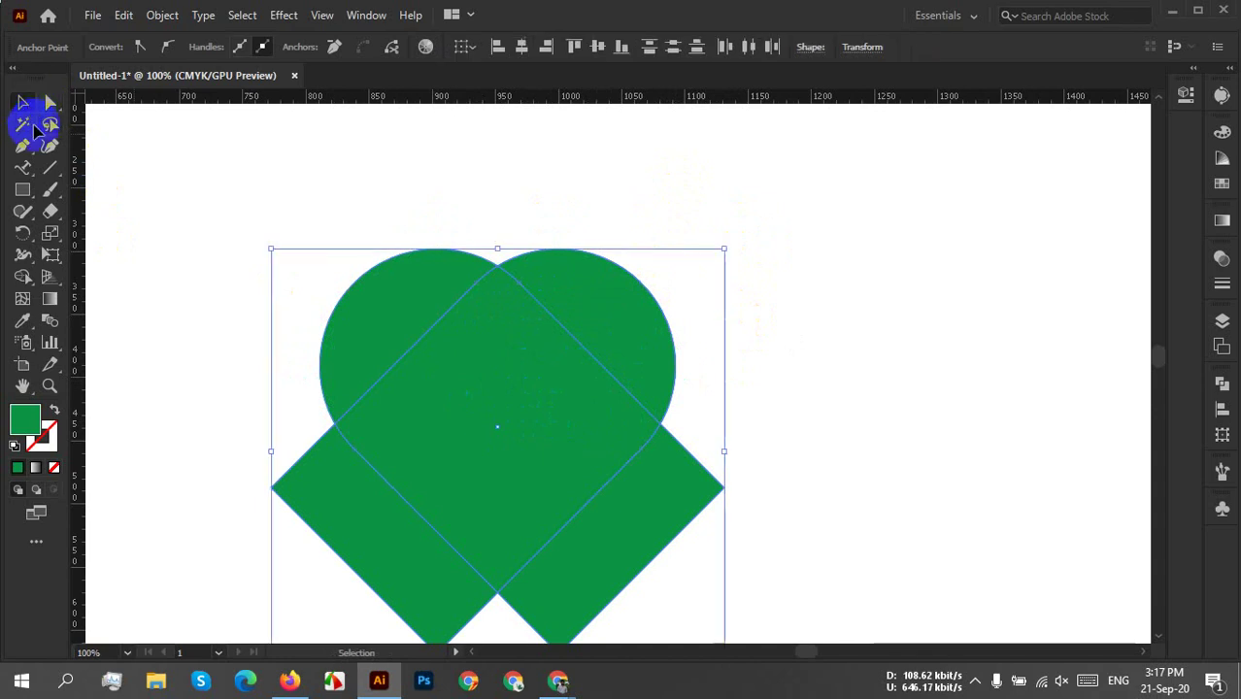
{"action": "left_click", "coordinate": [774, 265]}
{"action": "left_click_drag", "start_coordinate": [291, 223], "coordinate": [461, 350]}
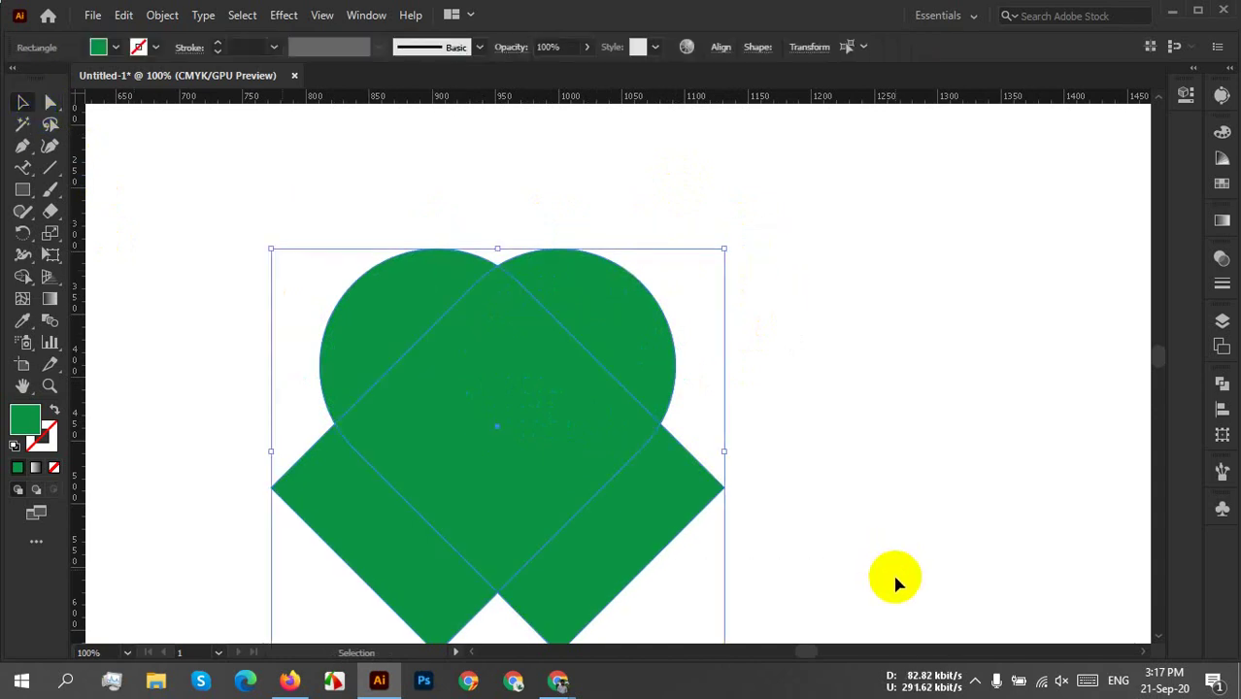
{"action": "left_click", "coordinate": [21, 279]}
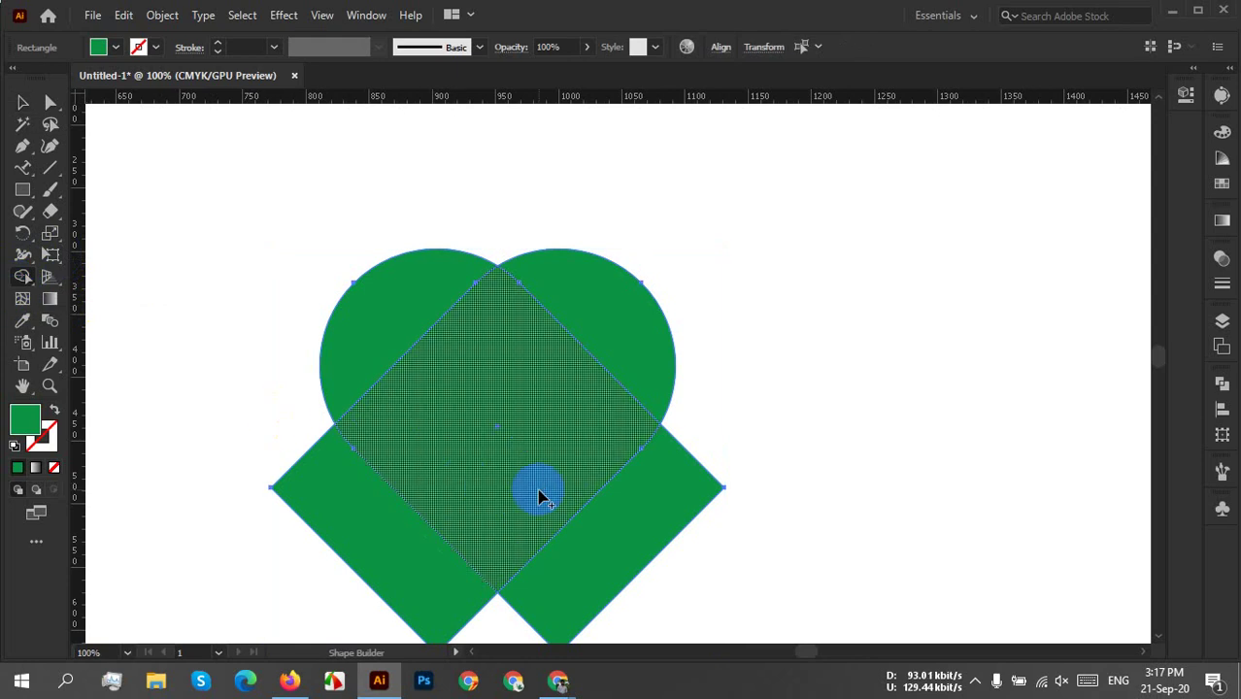
{"action": "left_click", "coordinate": [651, 515], "text": "alt"}
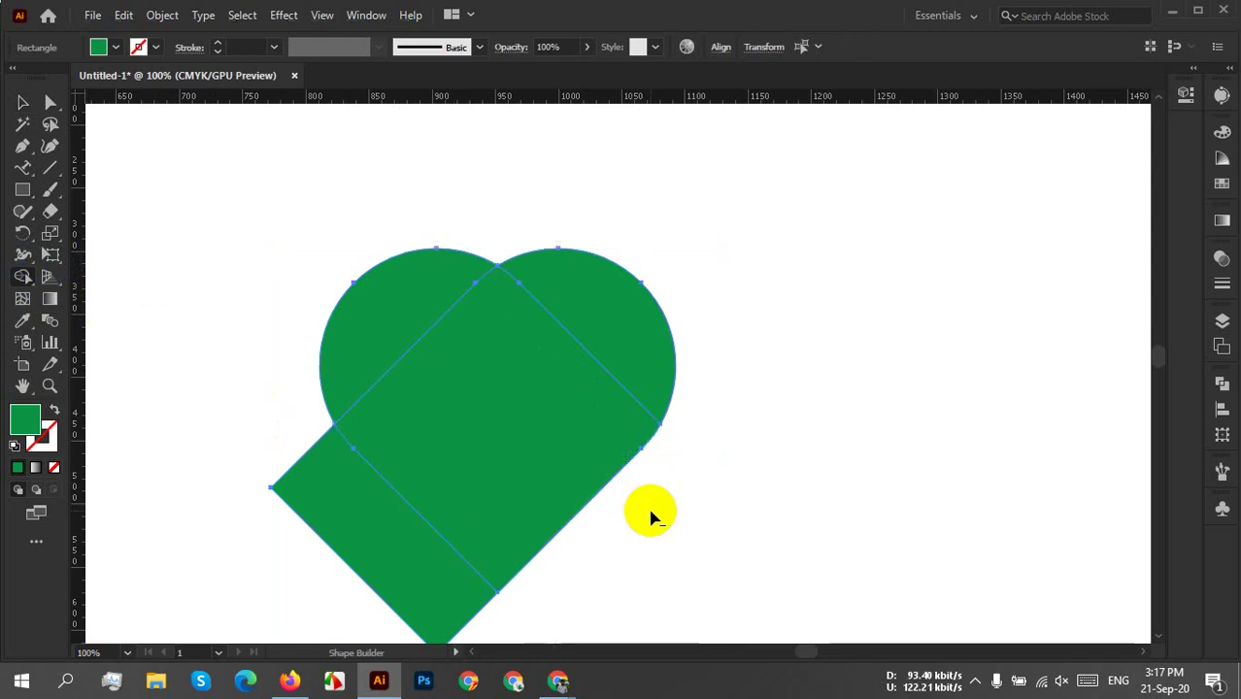
{"action": "left_click", "coordinate": [402, 562], "text": "alt"}
{"action": "left_click", "coordinate": [437, 352]}
{"action": "left_click_drag", "start_coordinate": [438, 352], "coordinate": [393, 313]}
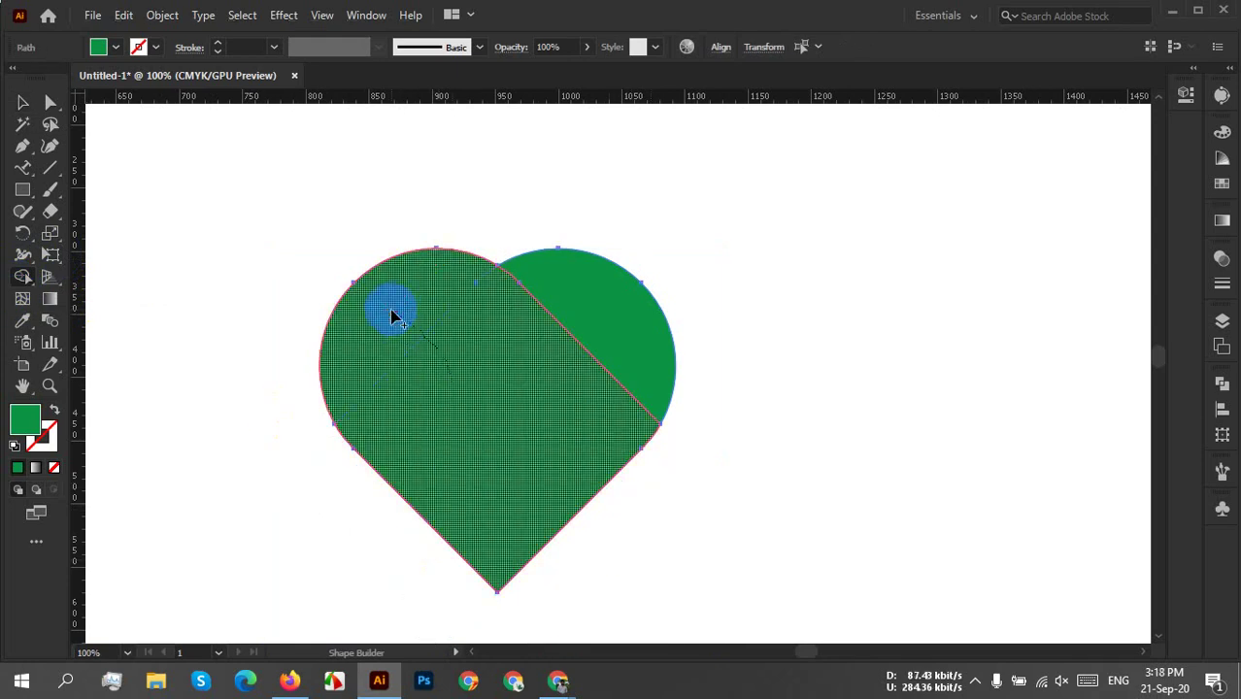
{"action": "left_click_drag", "start_coordinate": [601, 354], "coordinate": [555, 398]}
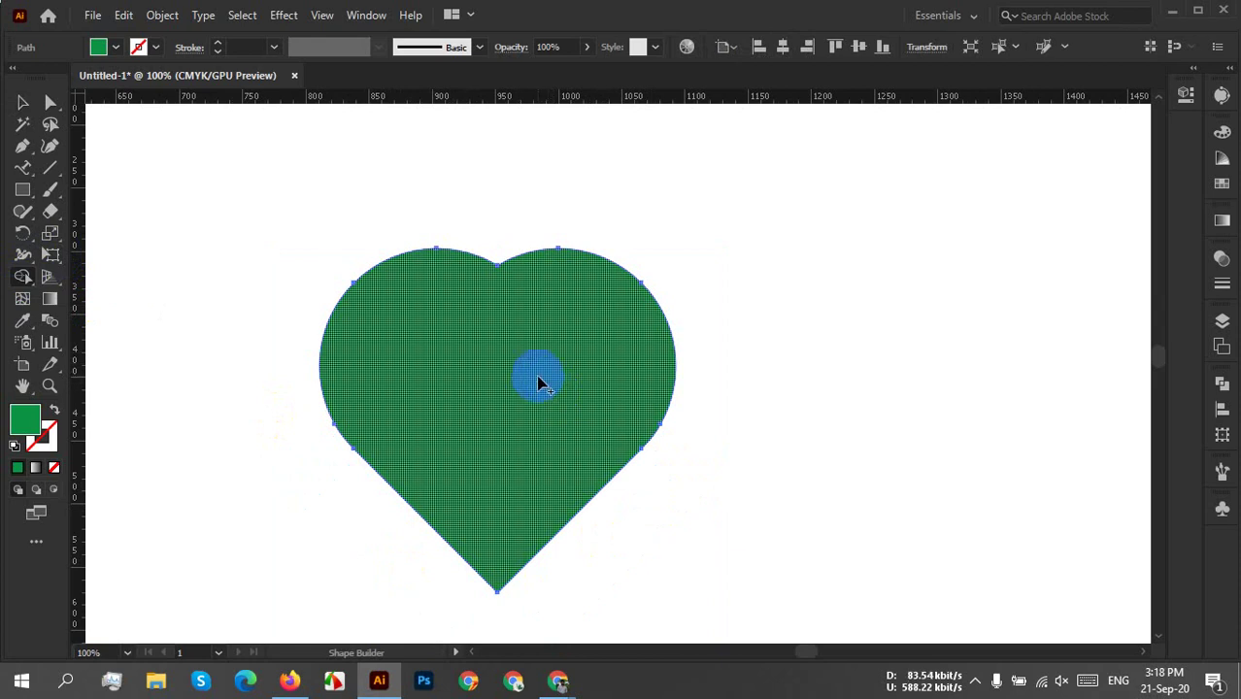
Undo the Shape Builder edits back to the two overlapping rounded rectangles.
{"action": "left_click", "coordinate": [537, 379], "text": "ctrl"}
{"action": "key", "text": "ctrl+z"}
{"action": "key", "text": "ctrl+z"}
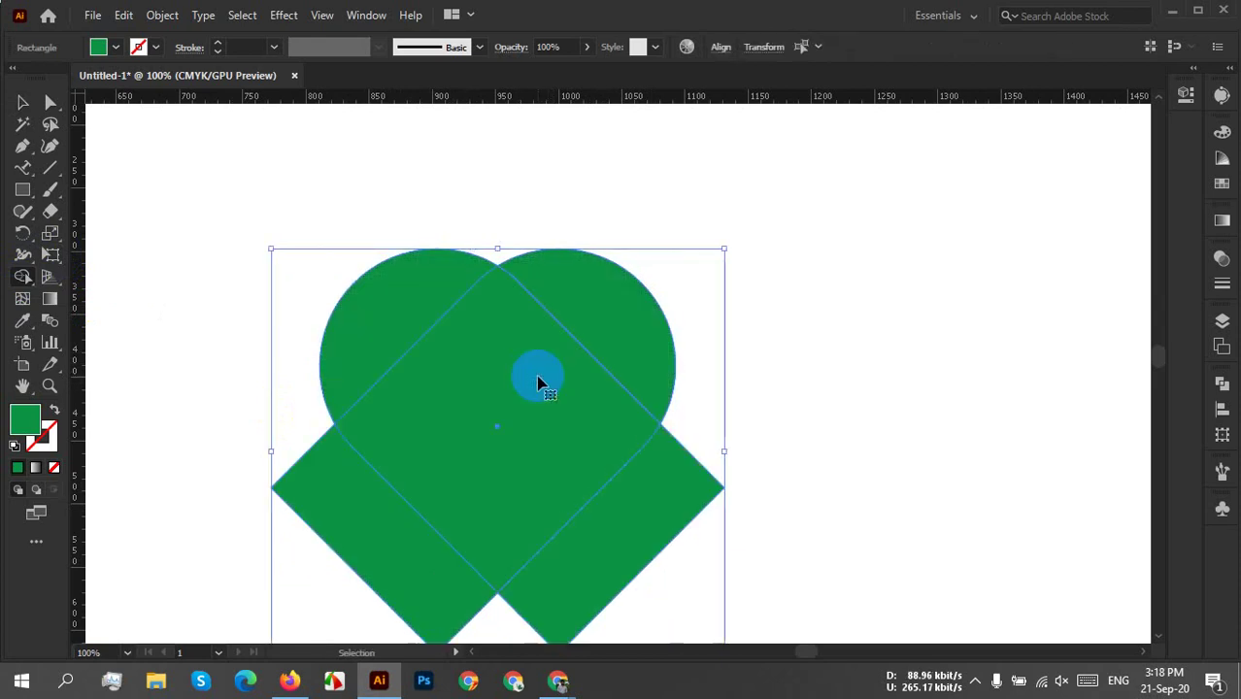
Divide the two overlapping rounded rectangles with Pathfinder and ungroup the resulting pieces.
{"action": "left_click", "coordinate": [22, 101]}
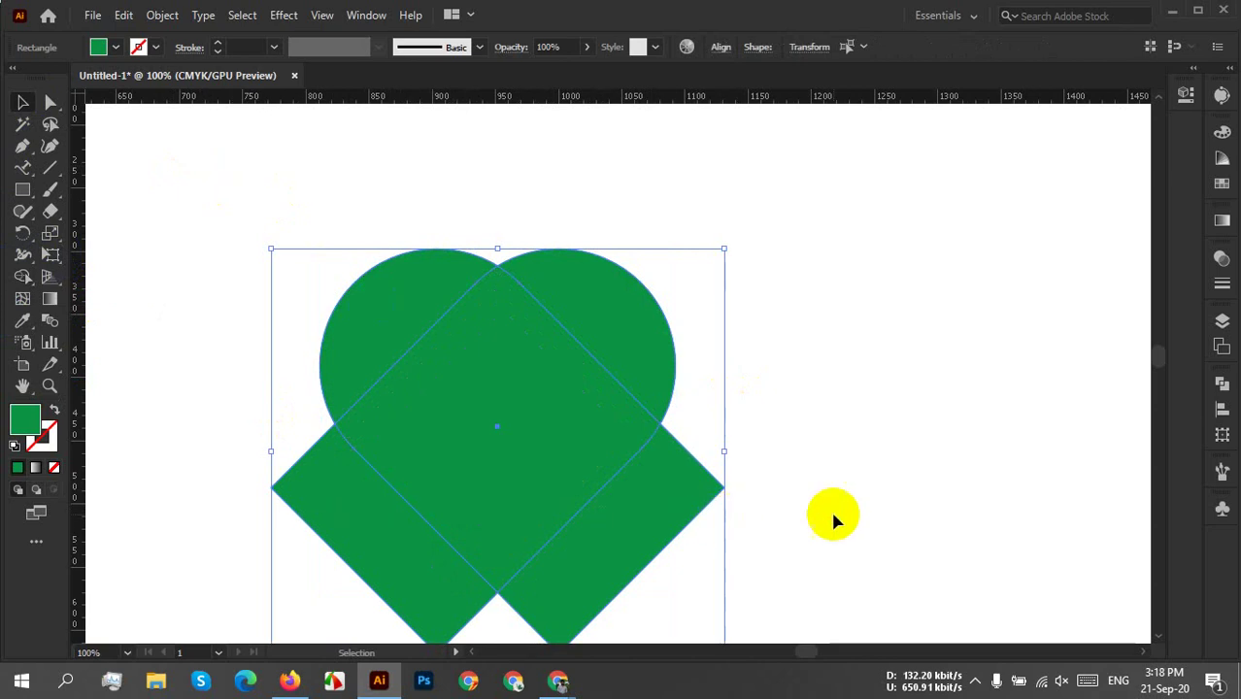
{"action": "left_click", "coordinate": [1223, 384]}
{"action": "left_click", "coordinate": [1011, 472]}
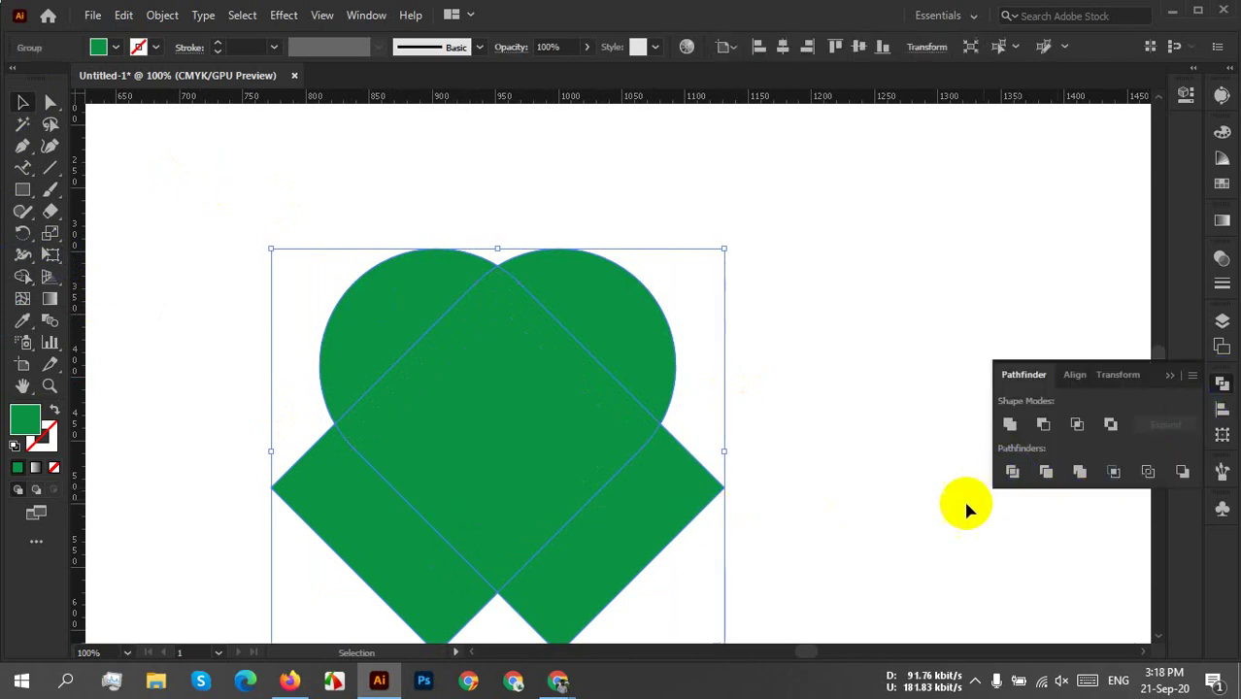
{"action": "right_click", "coordinate": [611, 410]}
{"action": "left_click", "coordinate": [680, 245]}
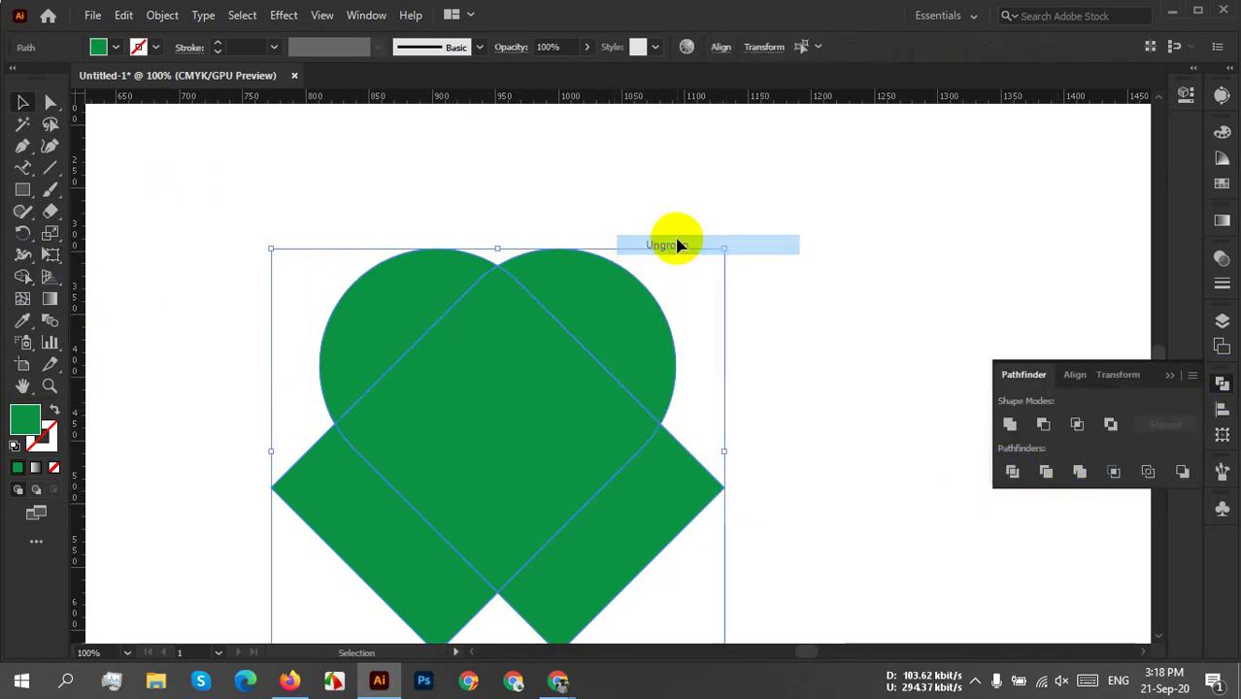
Delete the two lower outer pieces of the divided shape, leaving a heart outline.
{"action": "left_click", "coordinate": [859, 365]}
{"action": "left_click", "coordinate": [689, 520]}
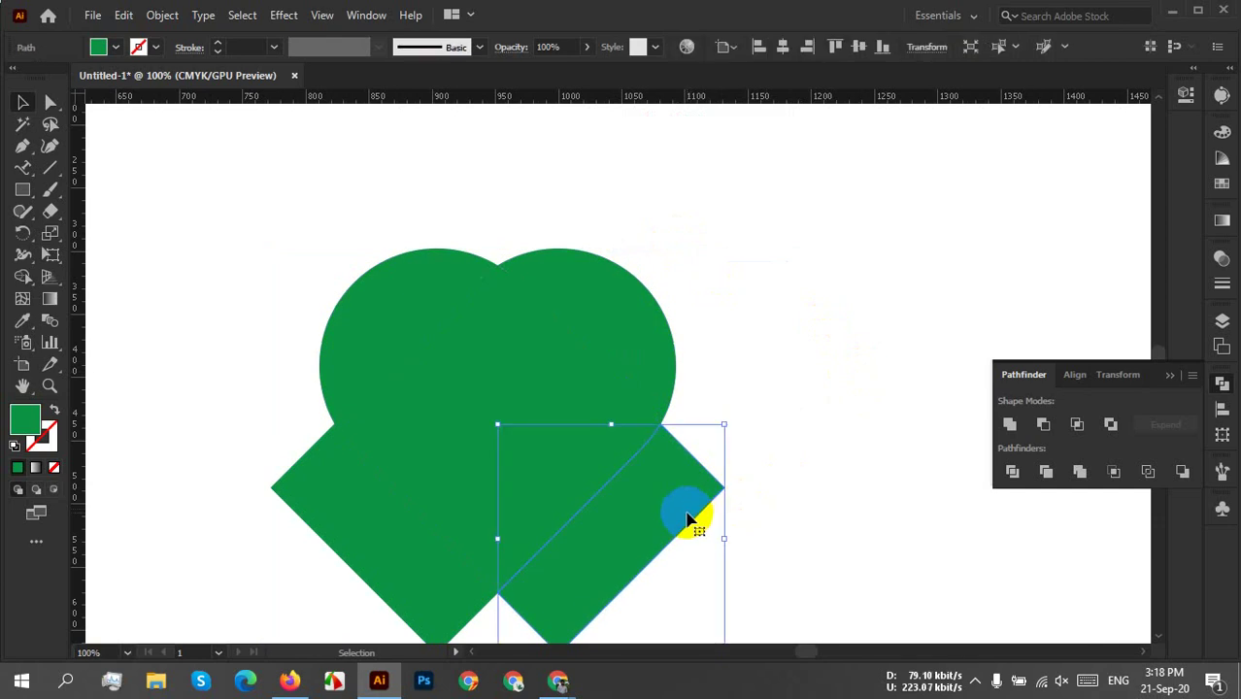
{"action": "key", "text": "Delete"}
{"action": "left_click", "coordinate": [408, 578]}
{"action": "key", "text": "Delete"}
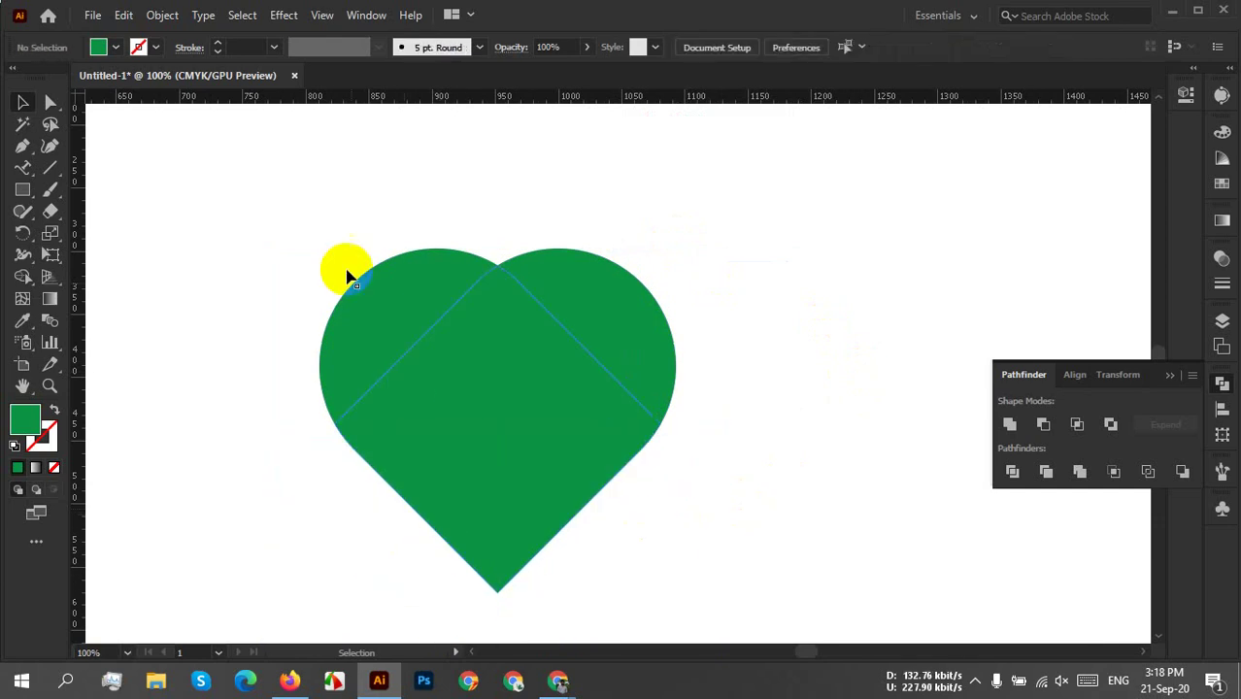
Unite the heart's divided pieces into one shape with Pathfinder and move the heart slightly upward.
{"action": "left_click_drag", "start_coordinate": [269, 200], "coordinate": [784, 562]}
{"action": "left_click", "coordinate": [1010, 423]}
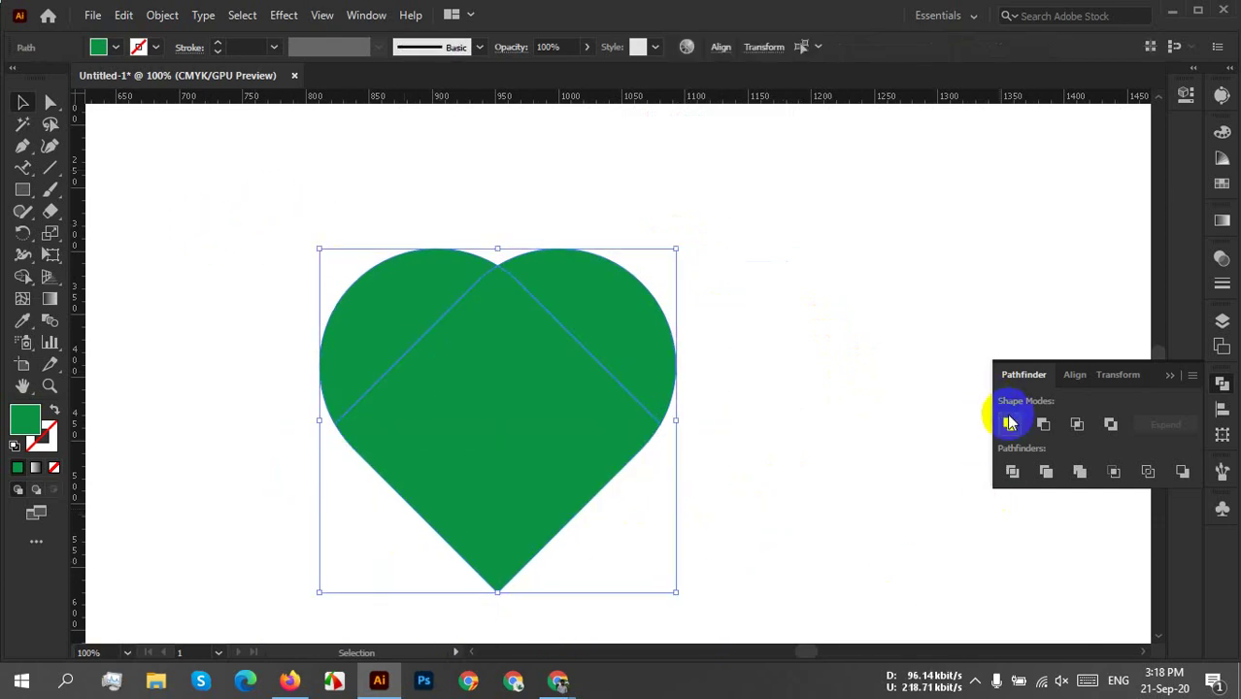
{"action": "left_click", "coordinate": [795, 408]}
{"action": "left_click_drag", "start_coordinate": [547, 395], "coordinate": [588, 305]}
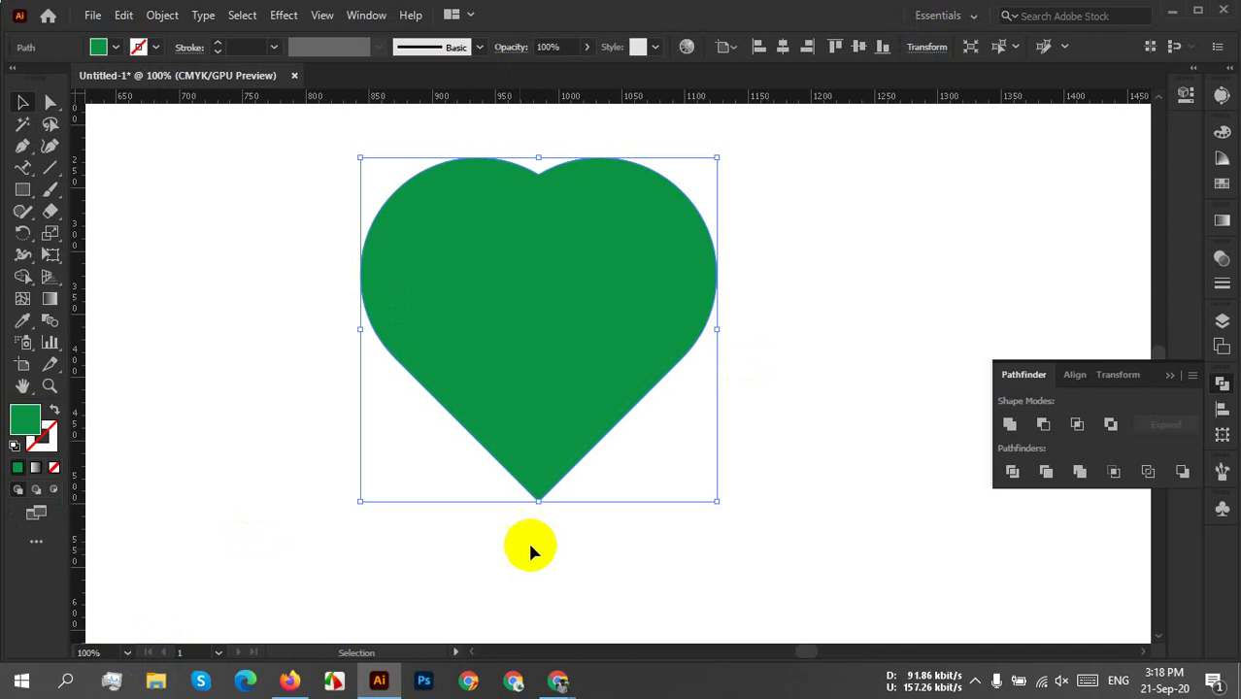
{"action": "left_click", "coordinate": [785, 316]}
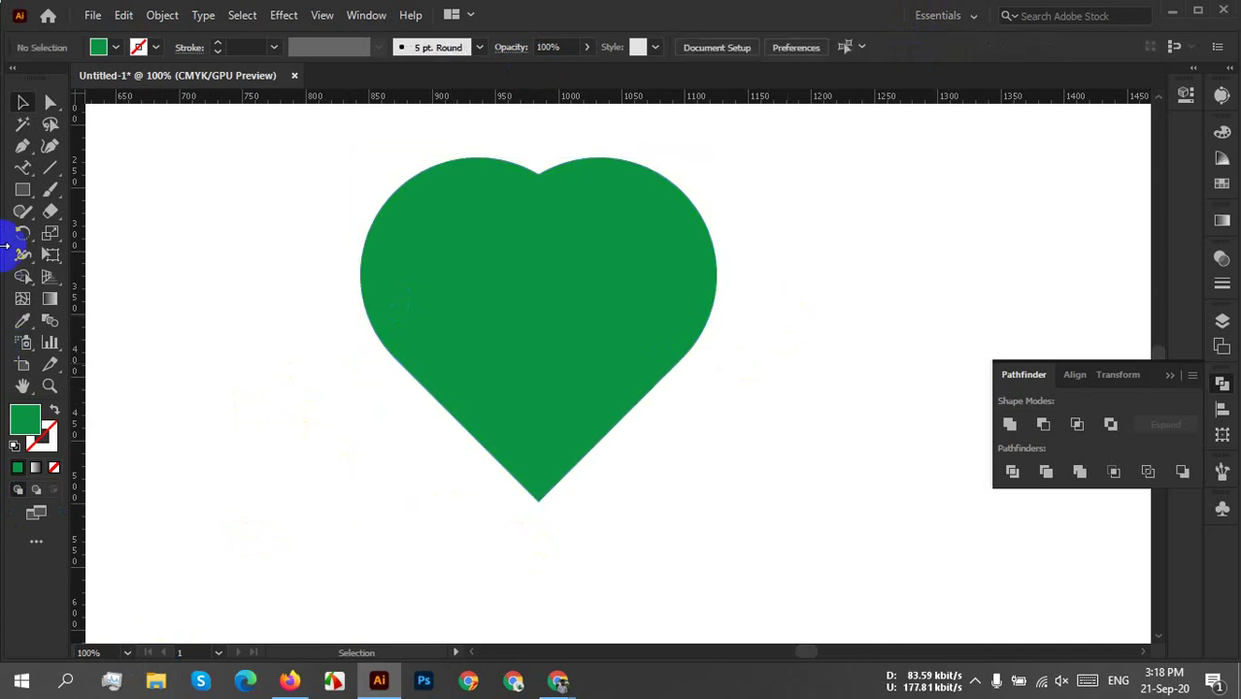
{"action": "left_click", "coordinate": [523, 252]}
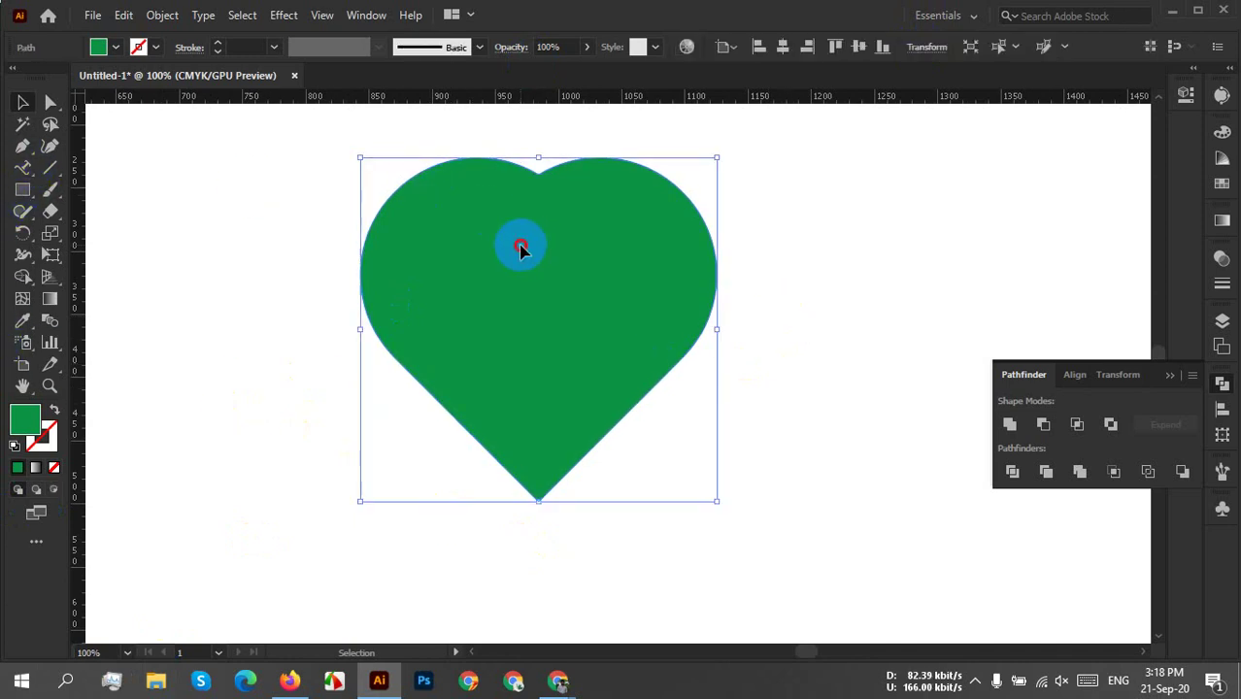
{"action": "left_click", "coordinate": [788, 254]}
Start a heartbeat line with the Pen tool left of the heart, with one upward spike, green stroke and no fill, ending at the heart's edge.
{"action": "left_click", "coordinate": [21, 151]}
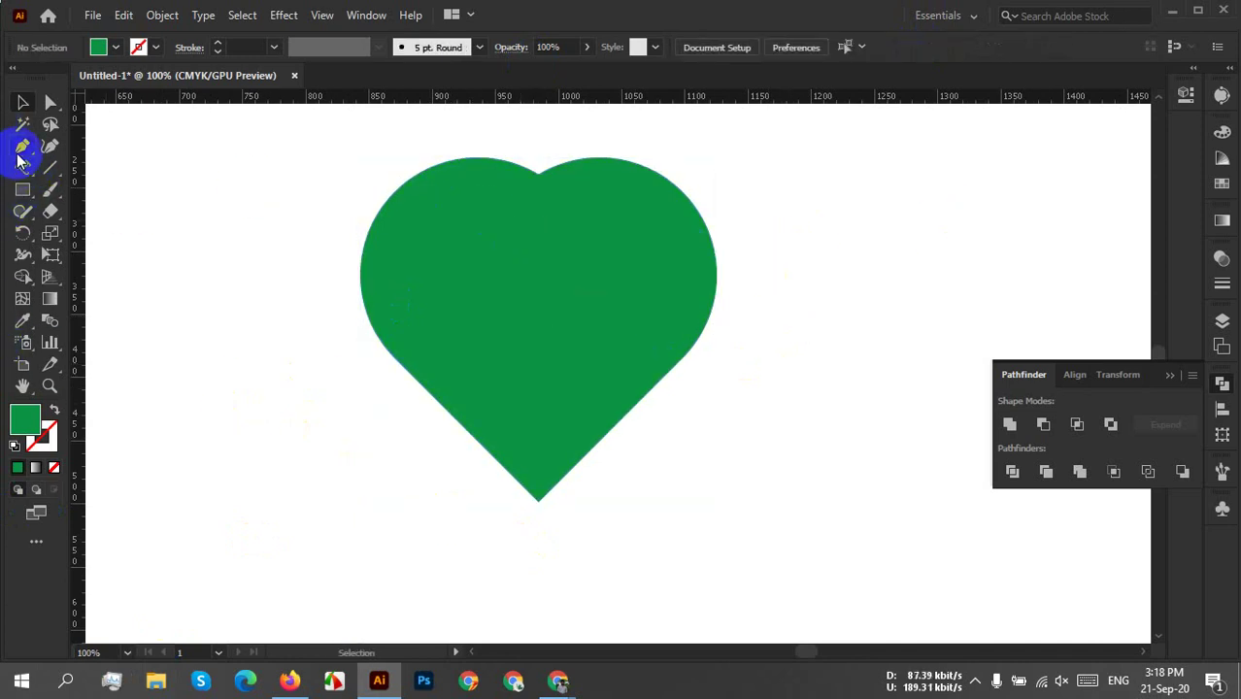
{"action": "left_click", "coordinate": [270, 311]}
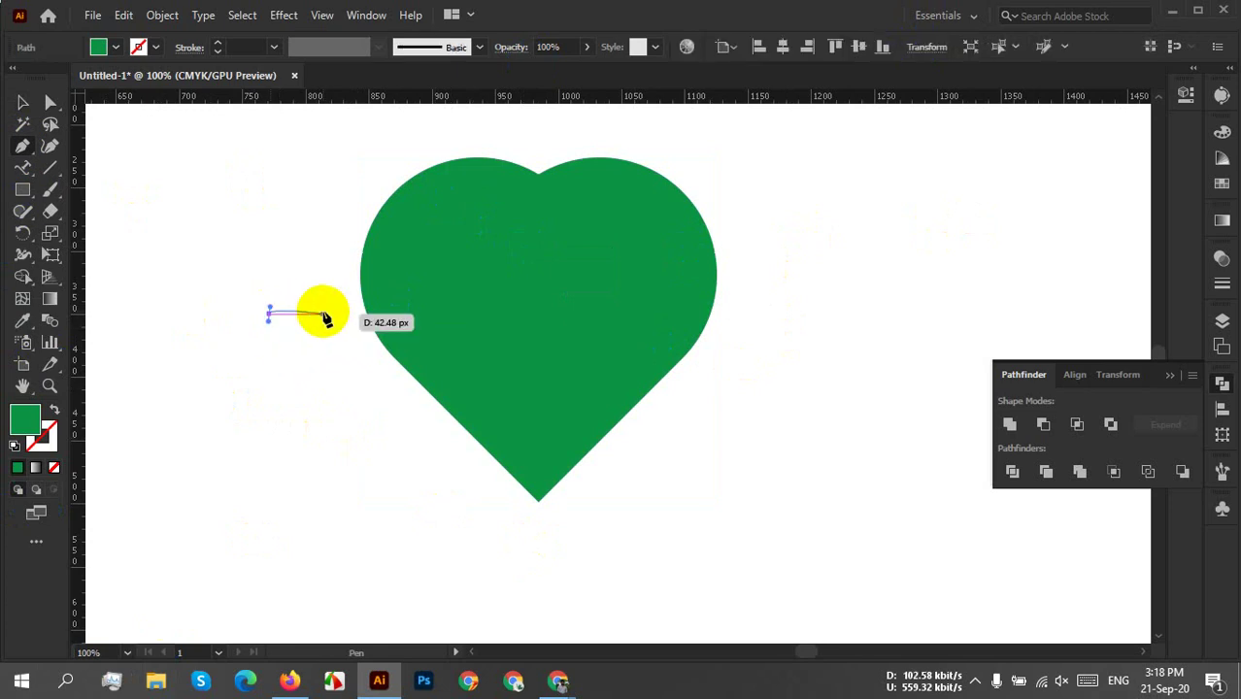
{"action": "key", "text": "Escape"}
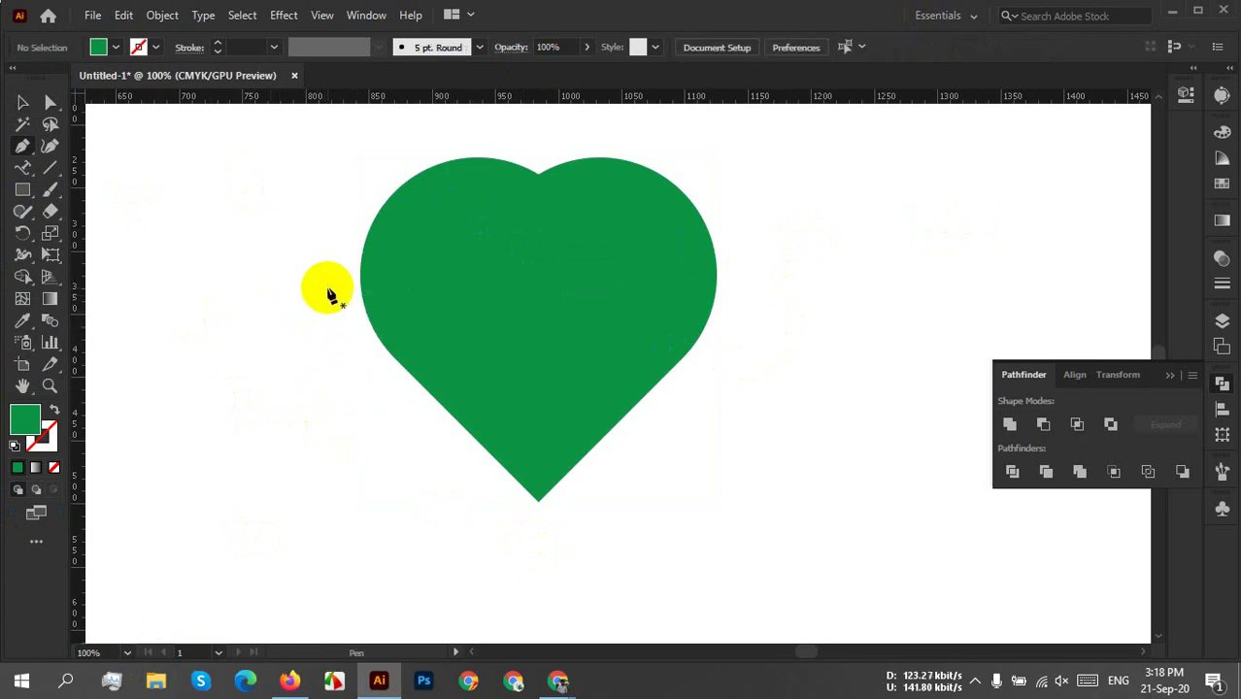
{"action": "left_click", "coordinate": [380, 278], "text": "ctrl"}
{"action": "left_click_drag", "start_coordinate": [551, 302], "coordinate": [552, 325]}
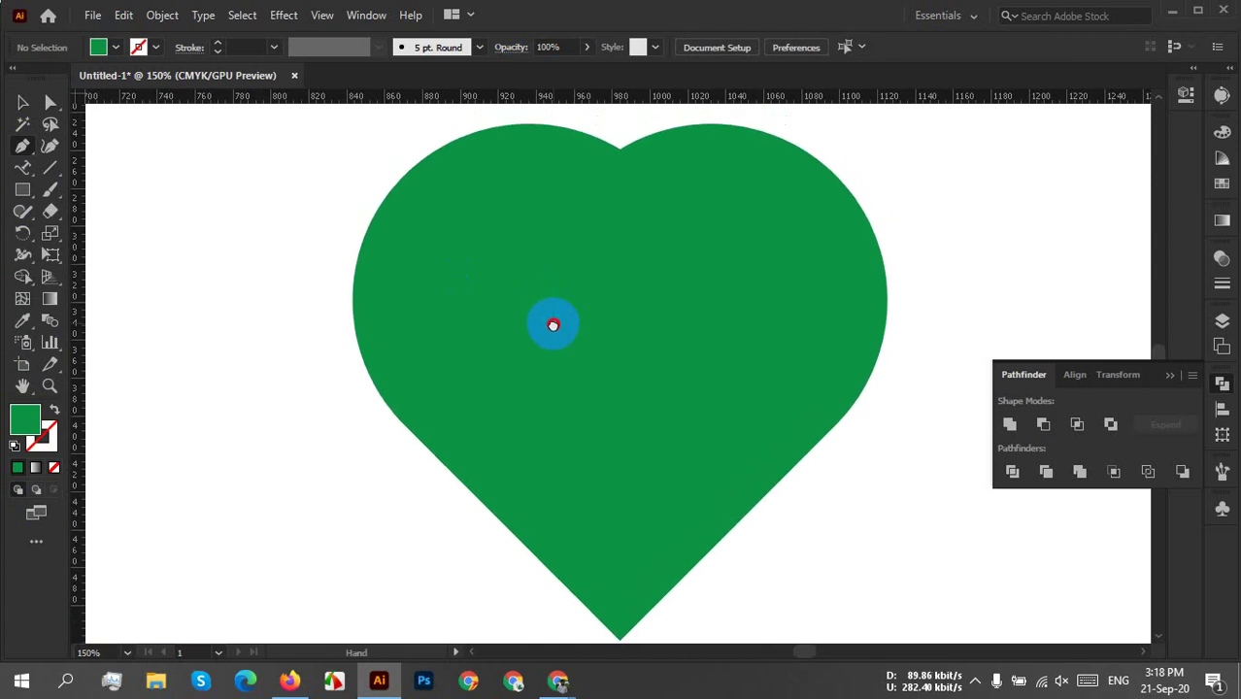
{"action": "left_click", "coordinate": [249, 328]}
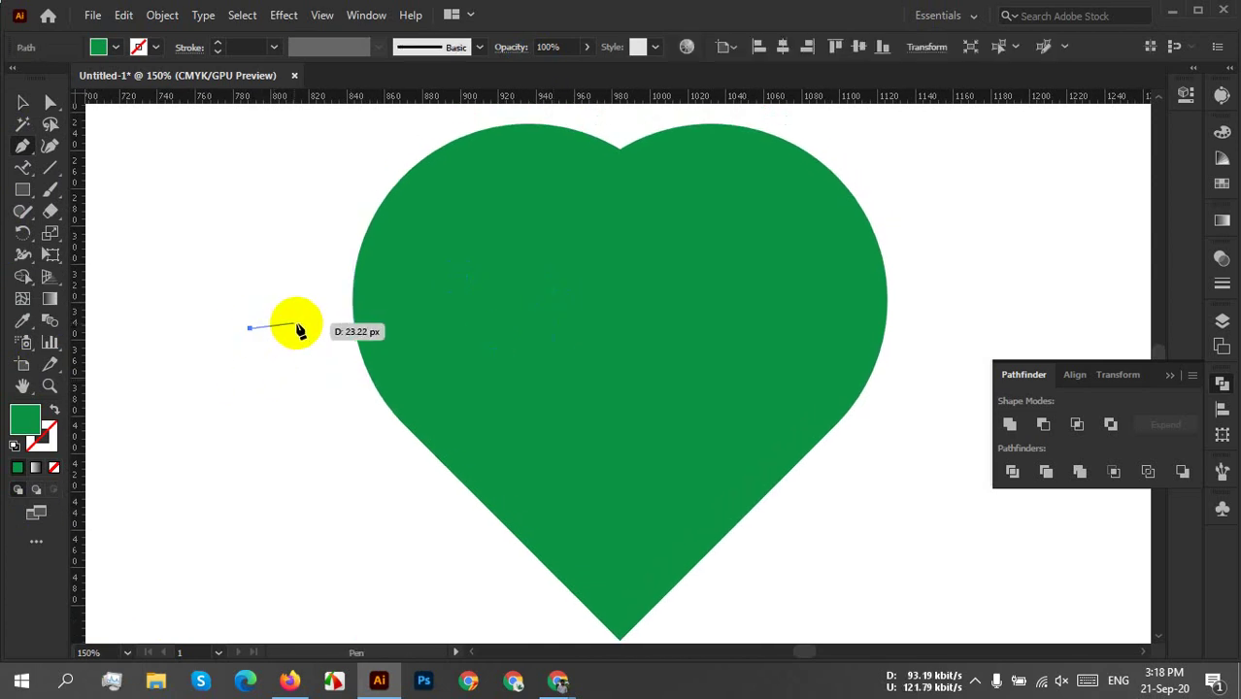
{"action": "left_click", "coordinate": [297, 328]}
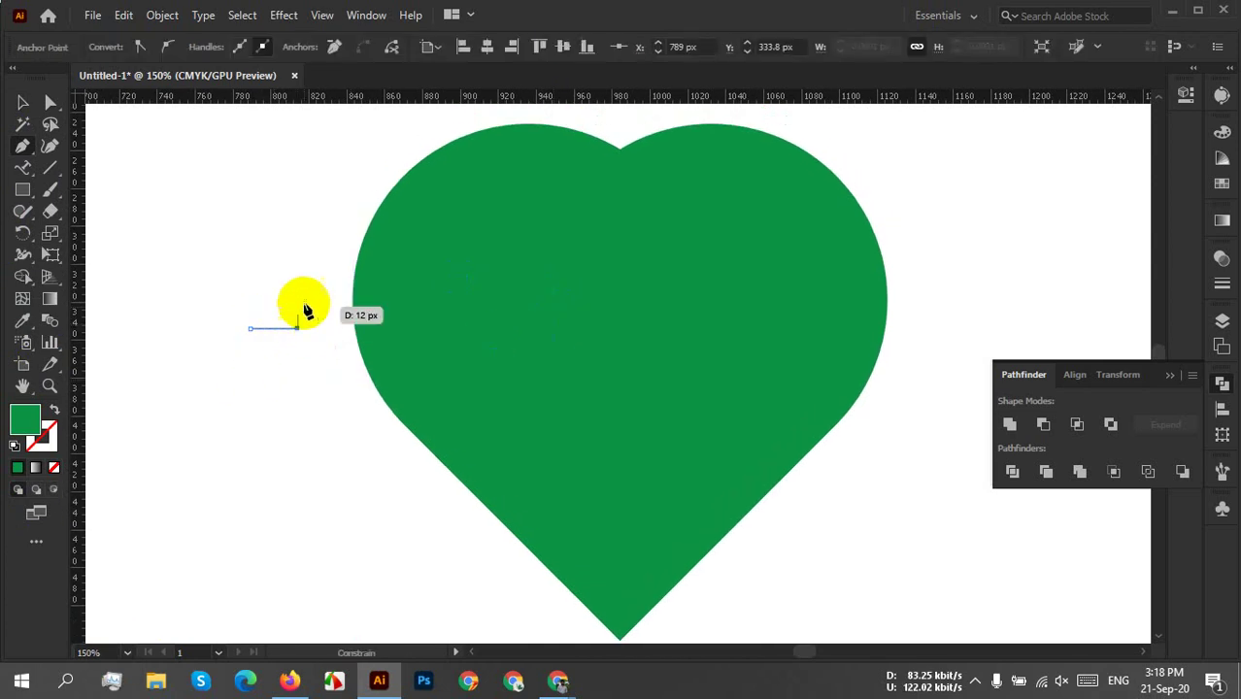
{"action": "left_click", "coordinate": [311, 228]}
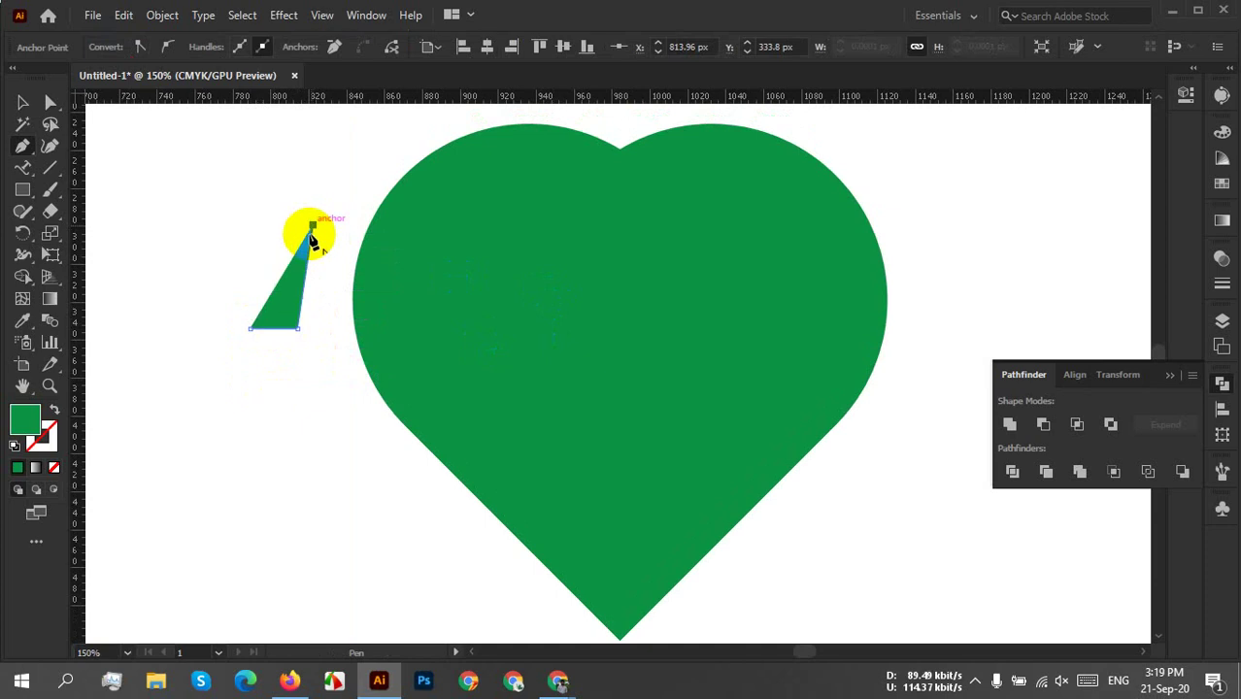
{"action": "left_click", "coordinate": [56, 410]}
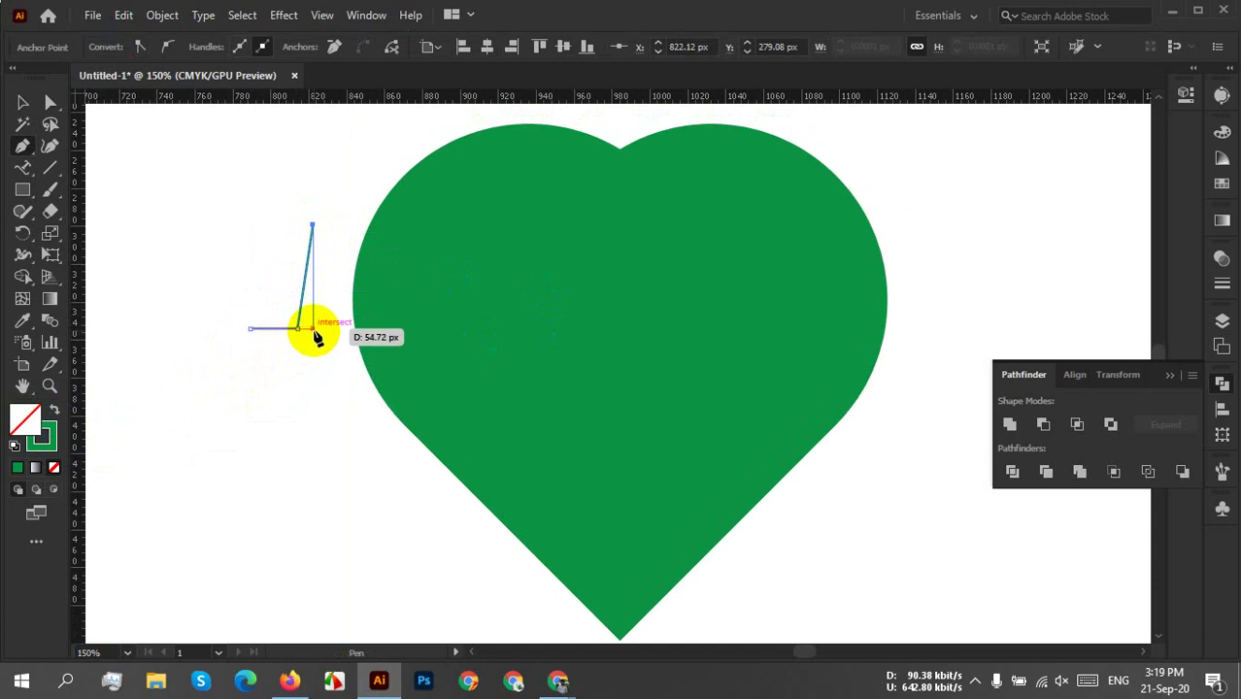
{"action": "left_click", "coordinate": [312, 330]}
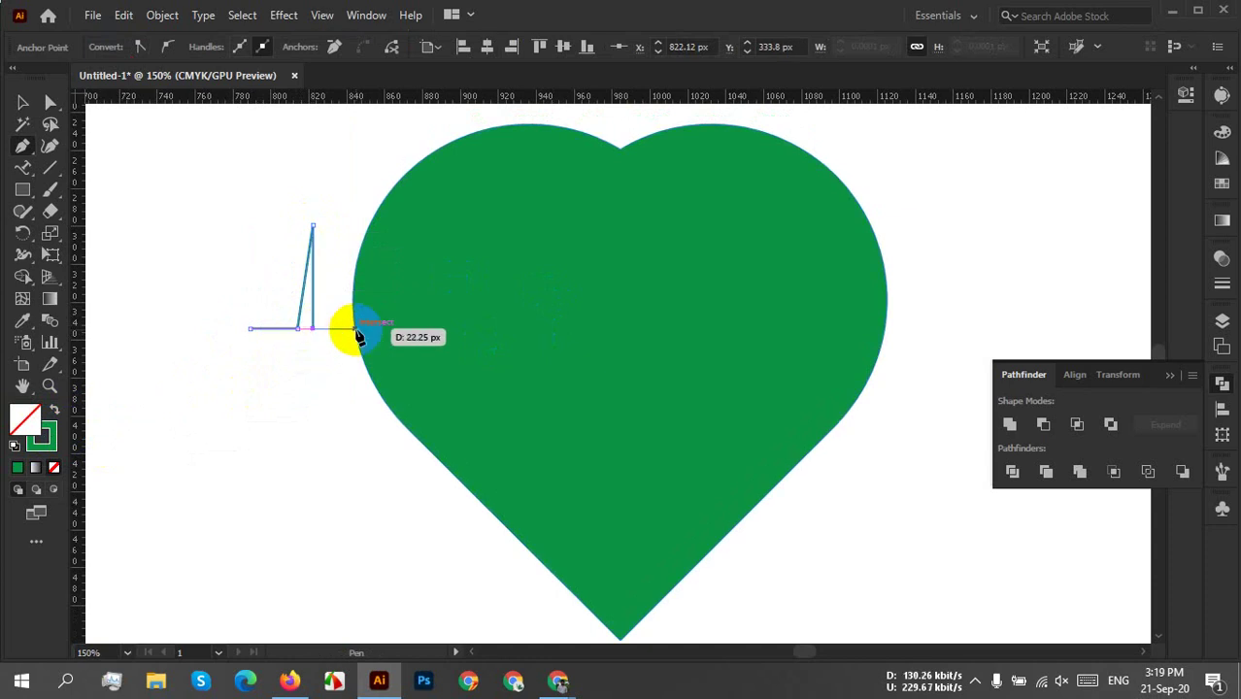
{"action": "left_click", "coordinate": [356, 330]}
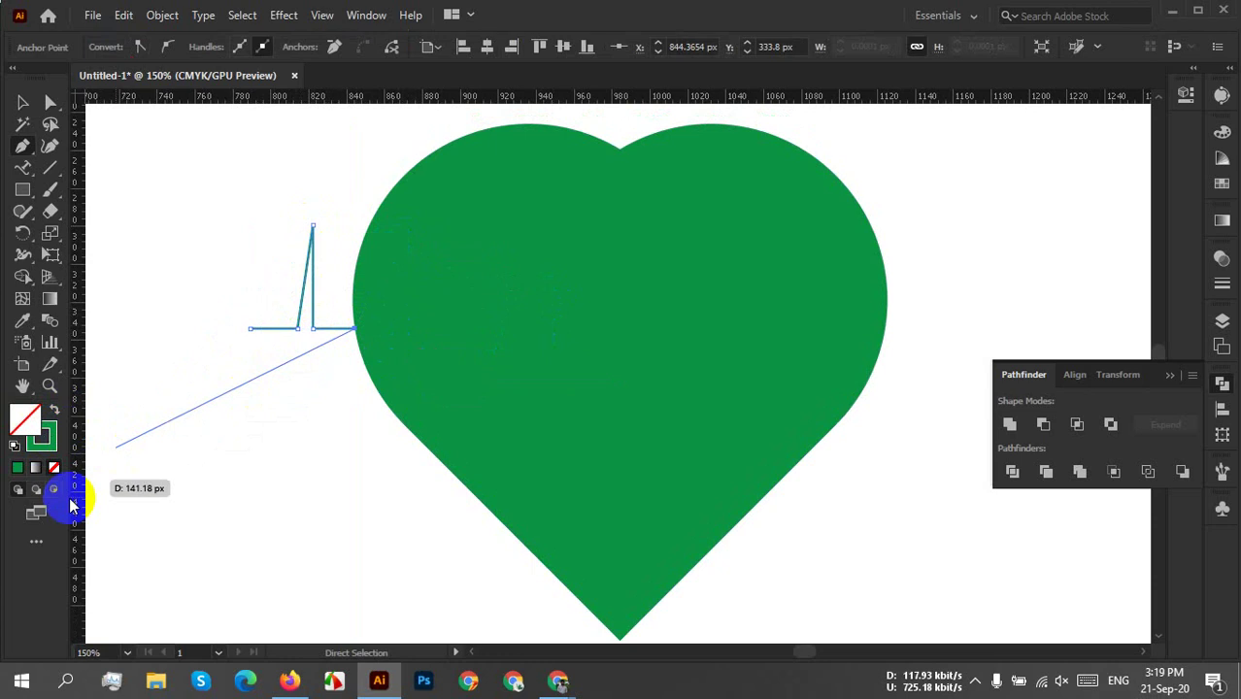
Set the heartbeat line's stroke color to bright yellow, C 2.21, M 3.9, Y 98.87, K 0.
{"action": "left_click", "coordinate": [49, 443]}
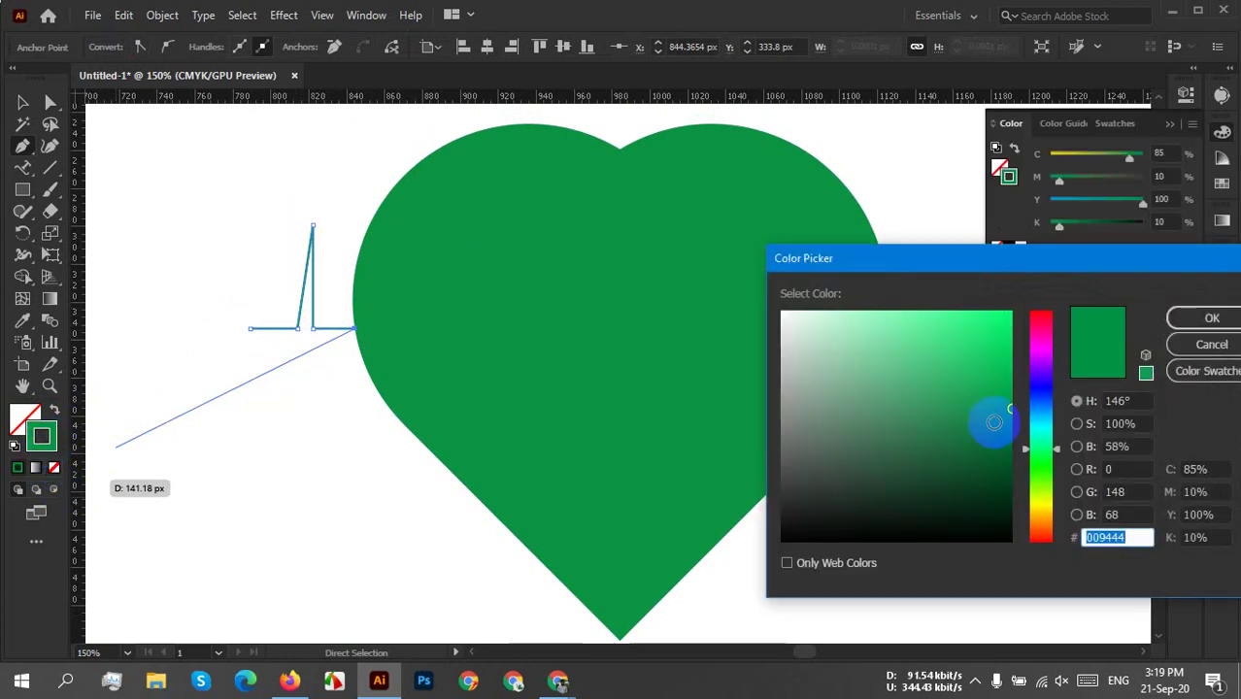
{"action": "left_click_drag", "start_coordinate": [1039, 475], "coordinate": [1051, 511]}
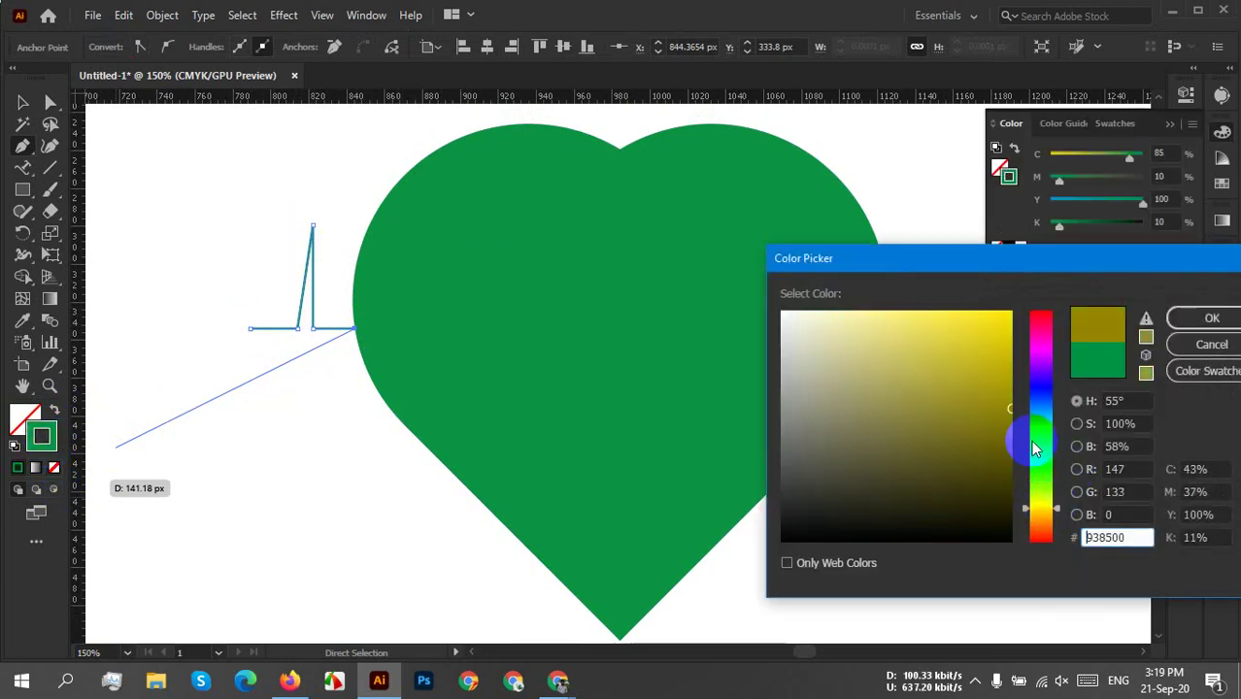
{"action": "mouse_move", "coordinate": [970, 339]}
{"action": "left_mouse_down"}
{"action": "mouse_move", "coordinate": [991, 312]}
{"action": "mouse_move", "coordinate": [1011, 311]}
{"action": "left_mouse_up"}
{"action": "left_click", "coordinate": [1213, 320]}
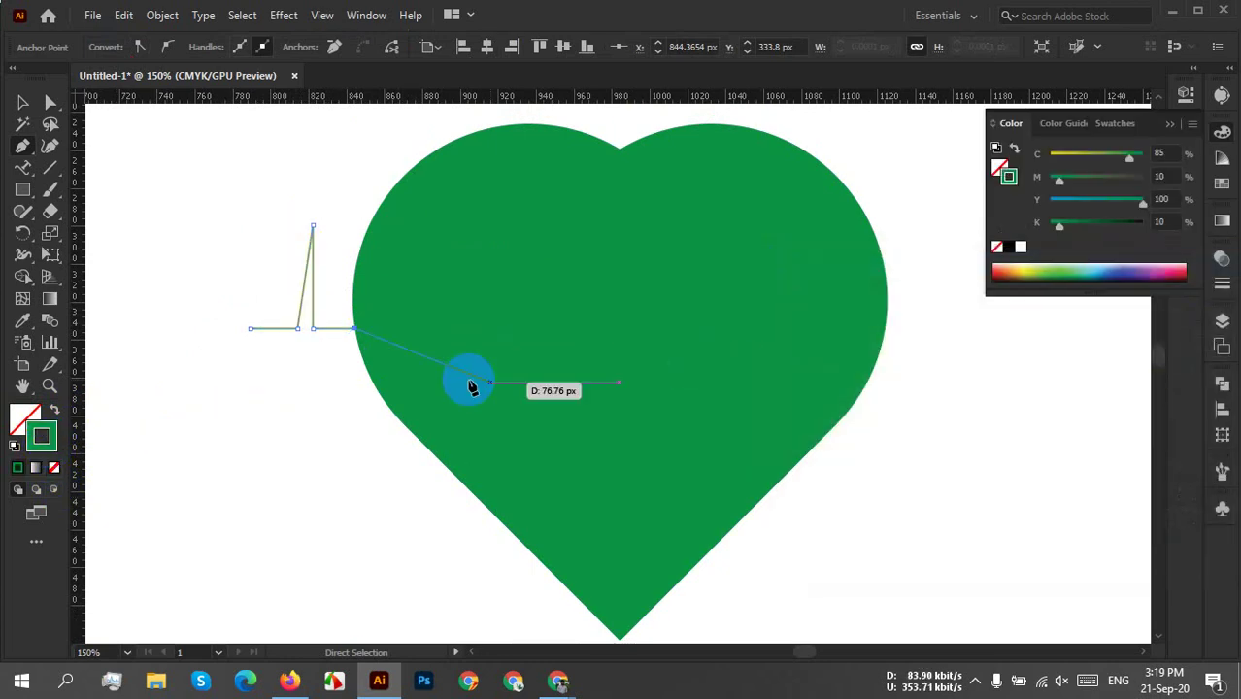
Continue the heartbeat line into the heart with an upward spike and a deeper downward spike, joined by short flat segments.
{"action": "left_click_drag", "start_coordinate": [366, 336], "coordinate": [391, 327]}
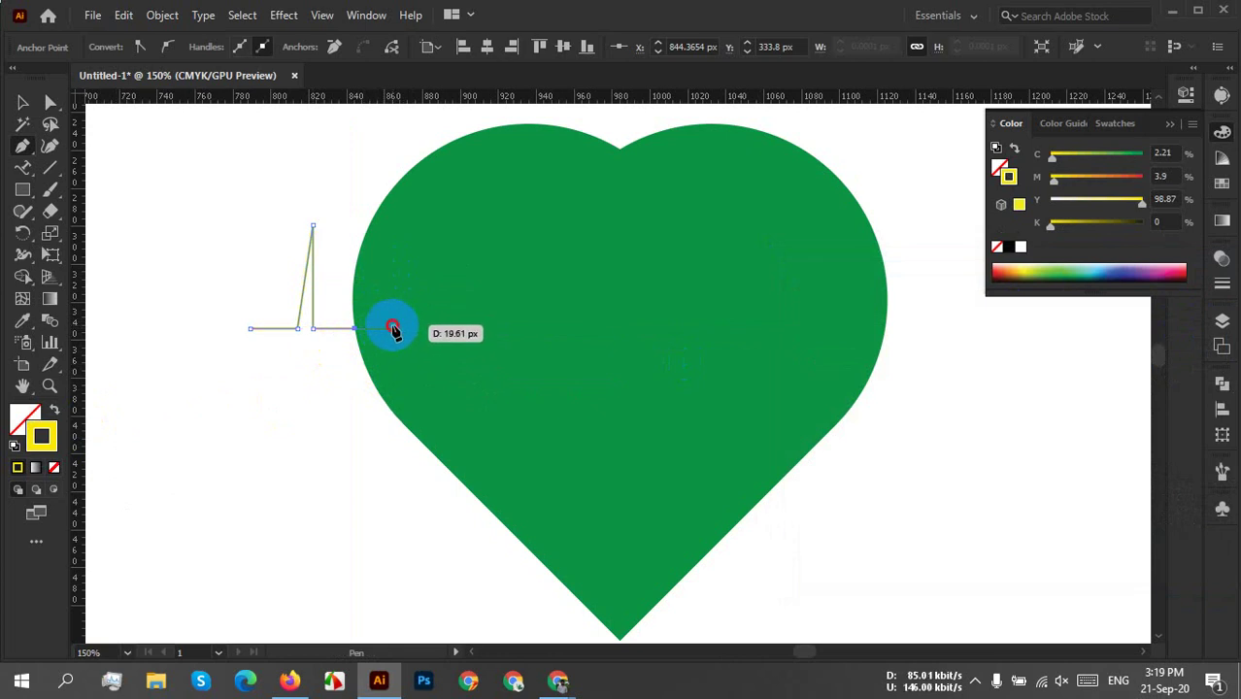
{"action": "left_click", "coordinate": [404, 227]}
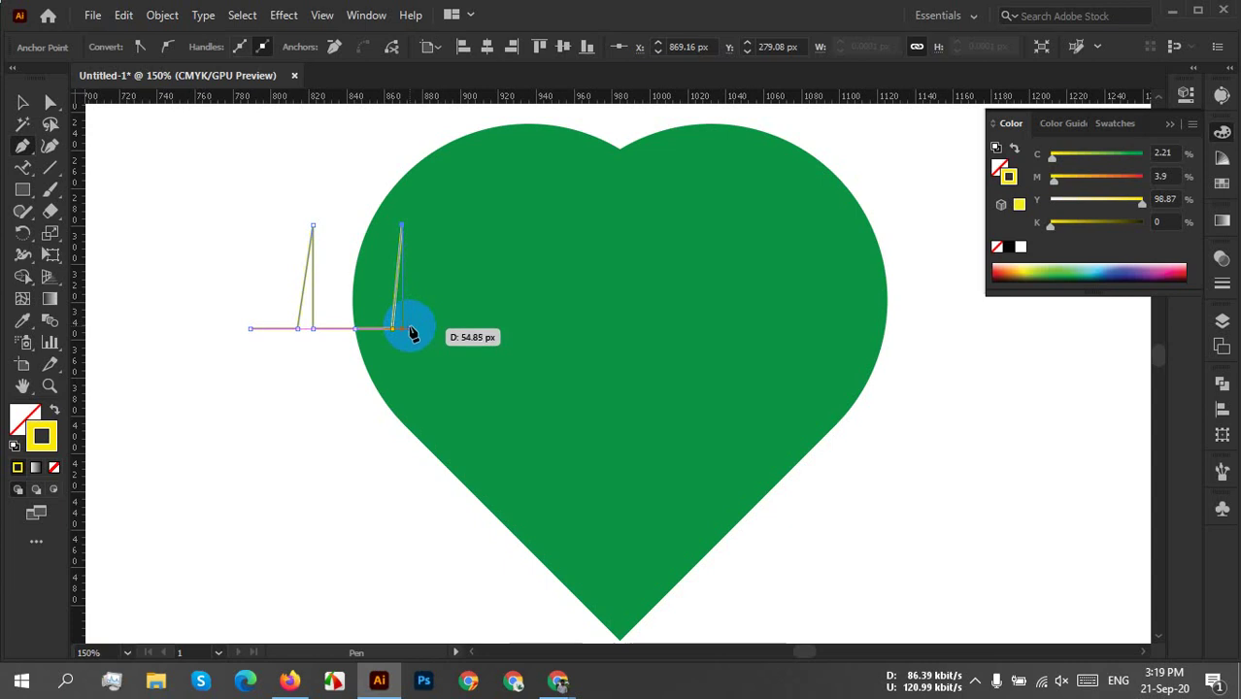
{"action": "left_click", "coordinate": [419, 330]}
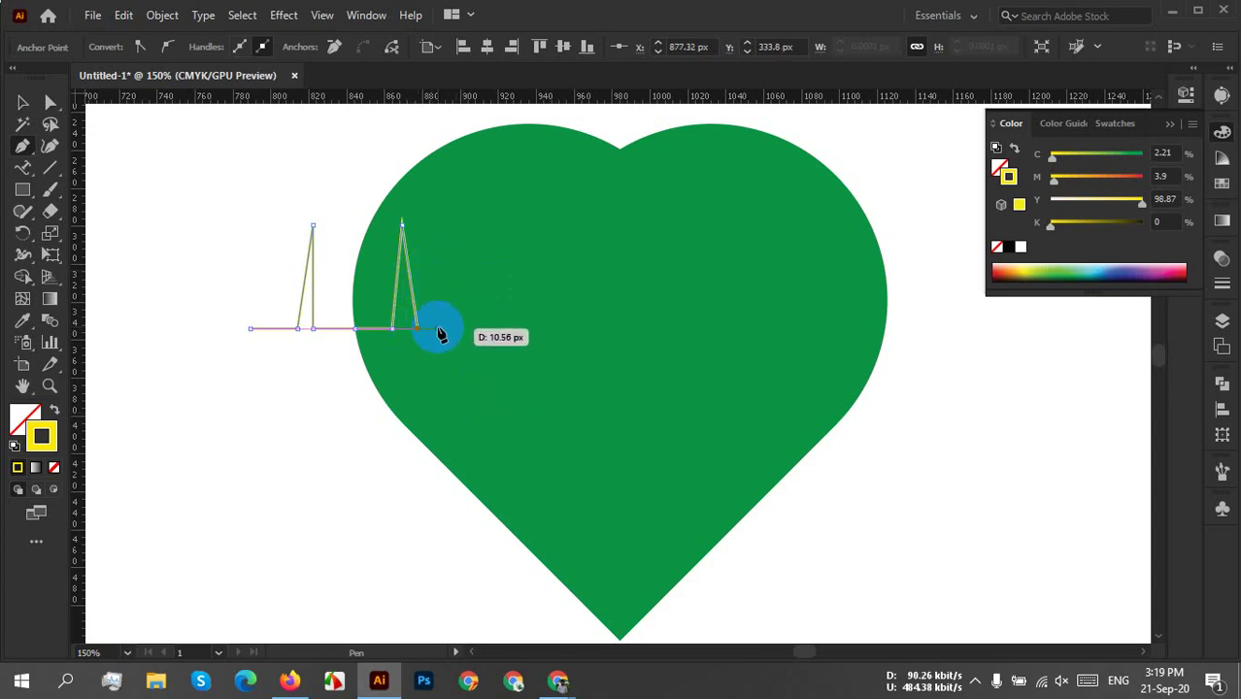
{"action": "left_click", "coordinate": [438, 329]}
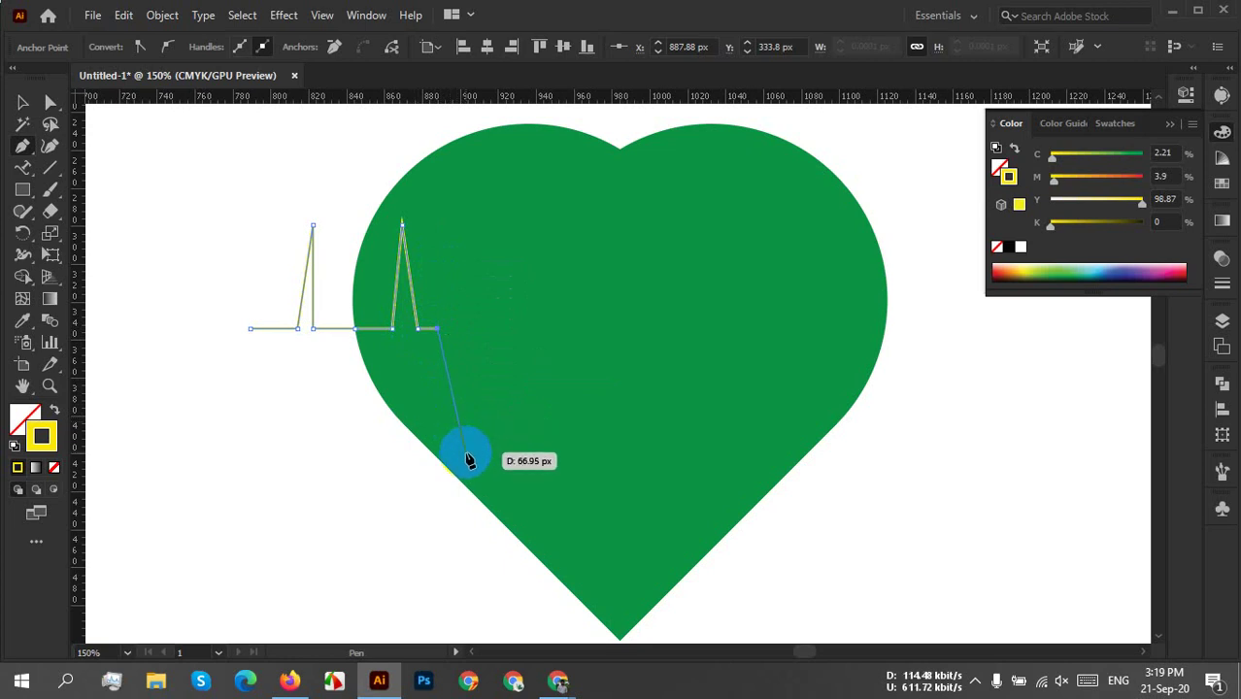
{"action": "left_click", "coordinate": [465, 452]}
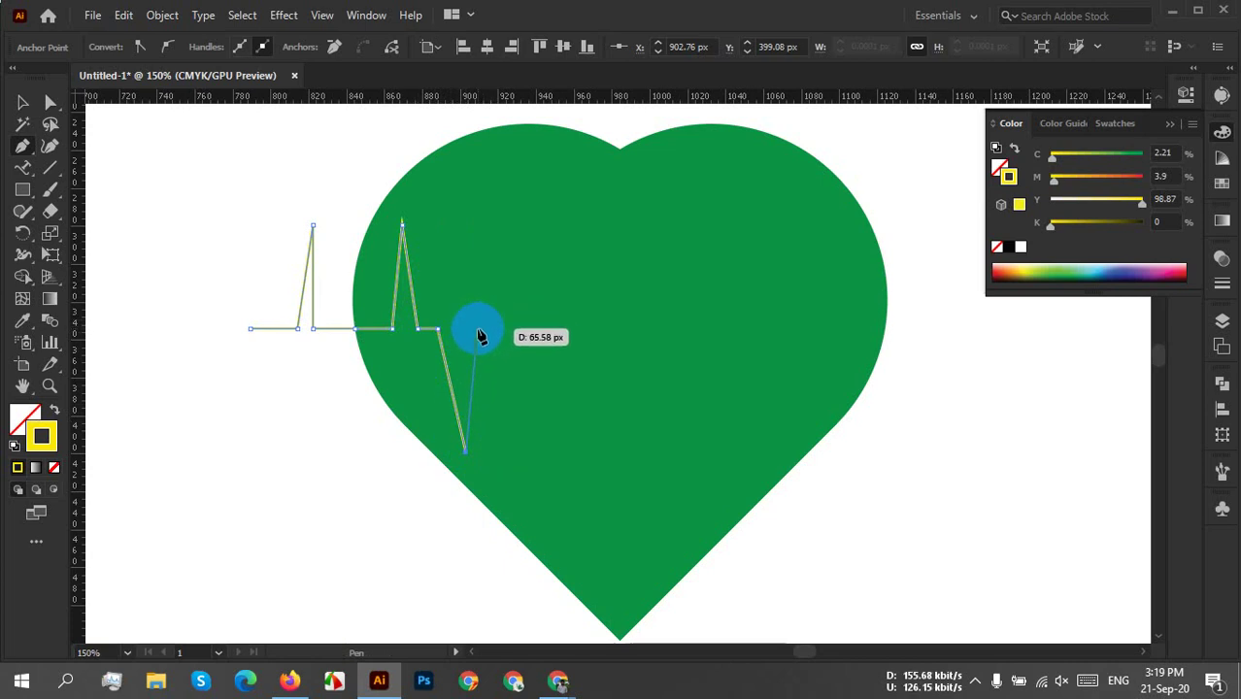
{"action": "left_click", "coordinate": [472, 331]}
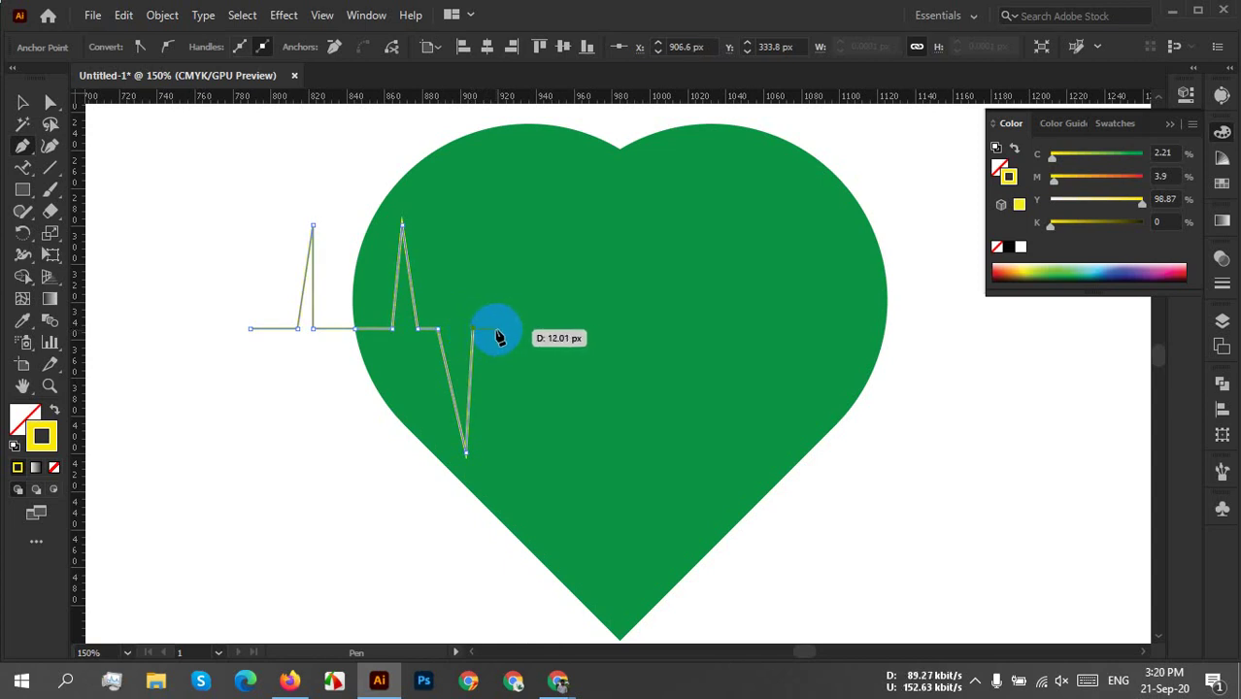
{"action": "left_click", "coordinate": [496, 329]}
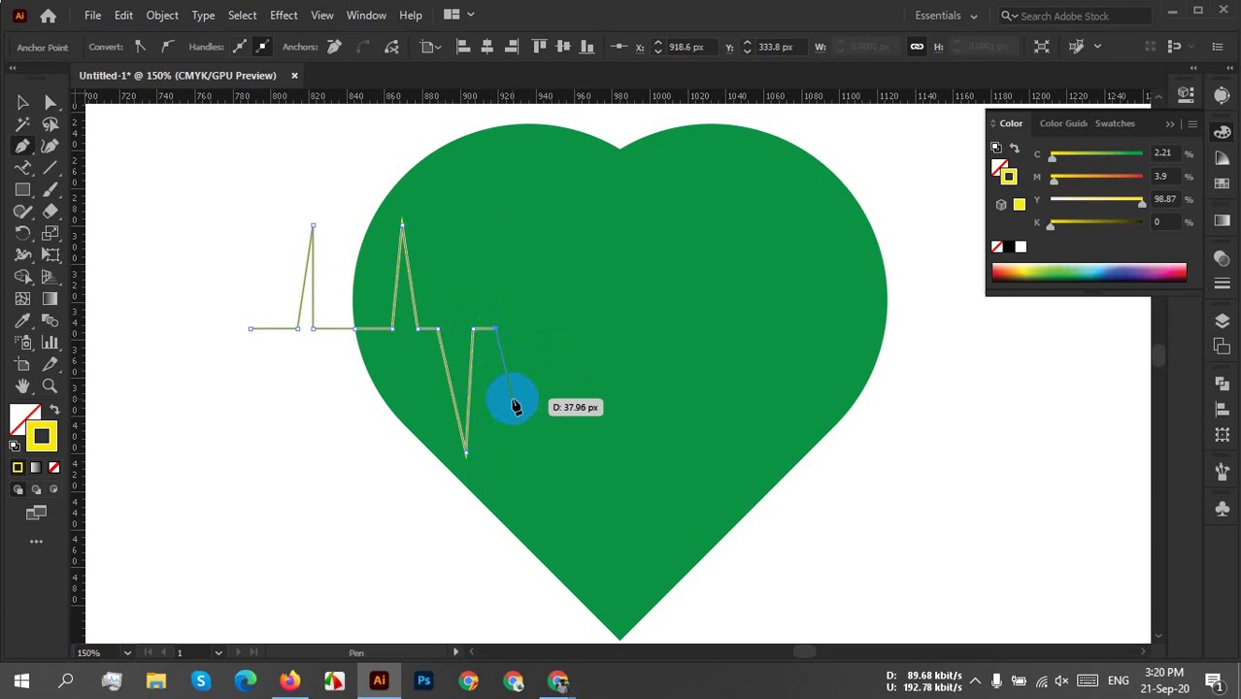
Extend the heartbeat line with a shallow dip, a short flat segment, and a tall peak that plunges toward the heart's lower tip.
{"action": "left_click", "coordinate": [512, 397]}
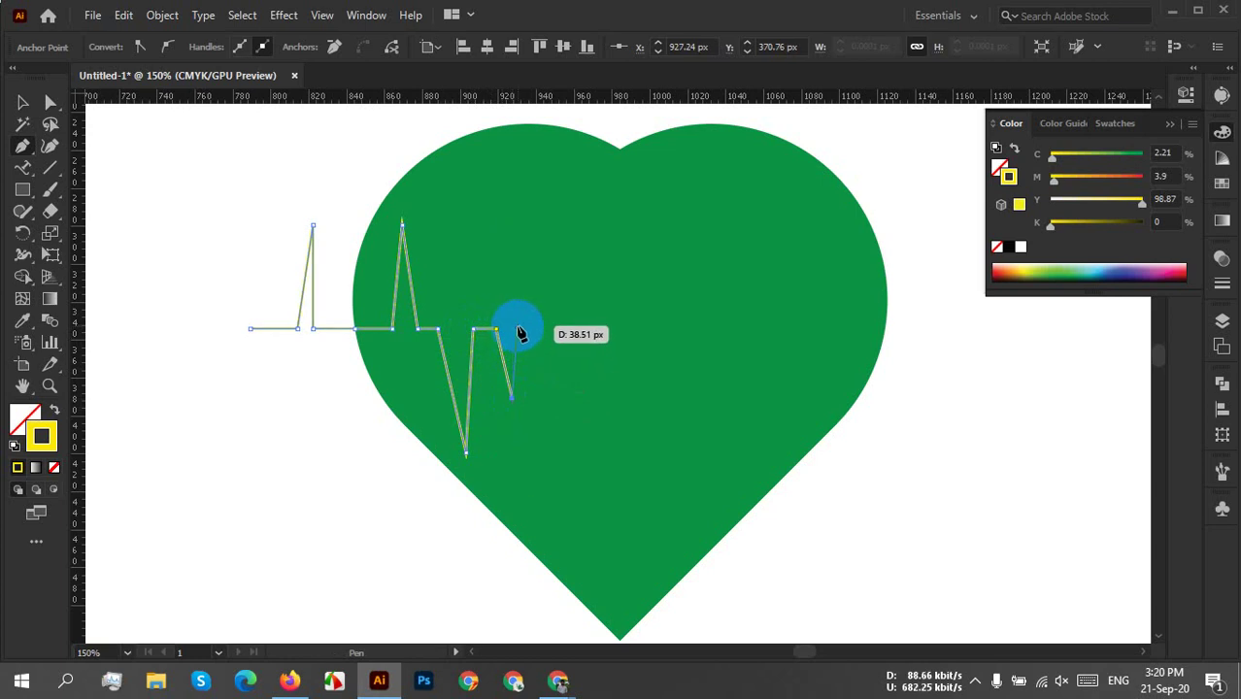
{"action": "left_click", "coordinate": [519, 325]}
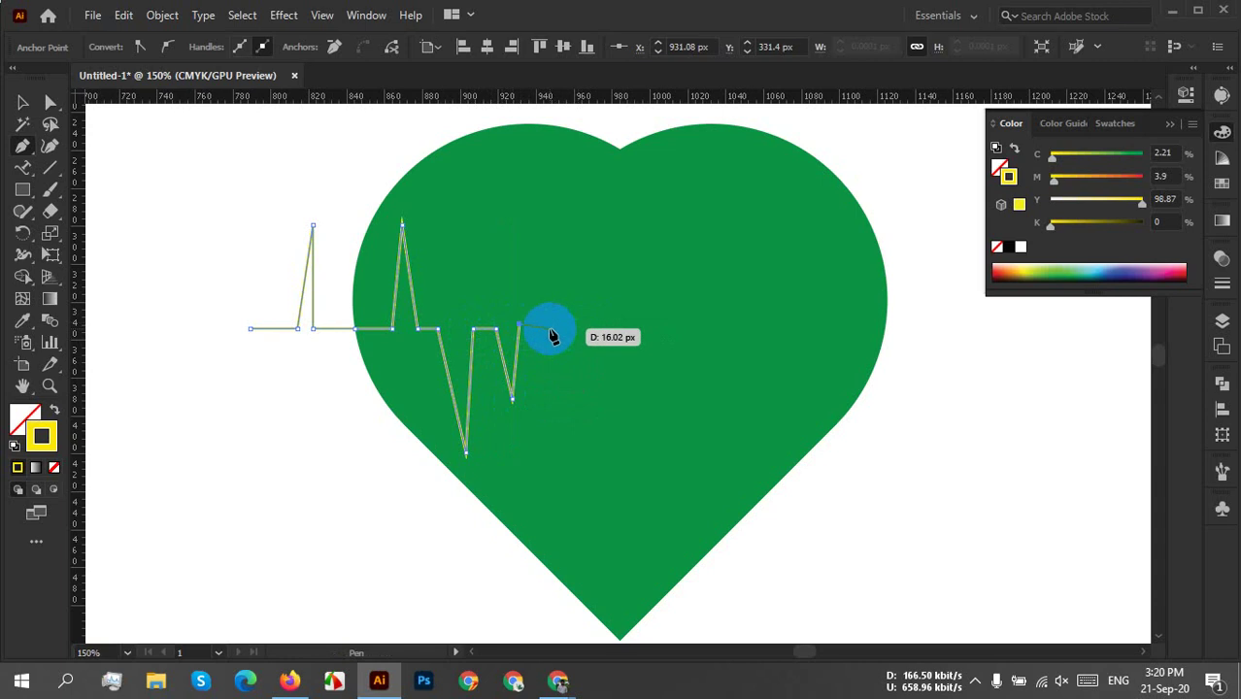
{"action": "key", "text": "ctrl+z"}
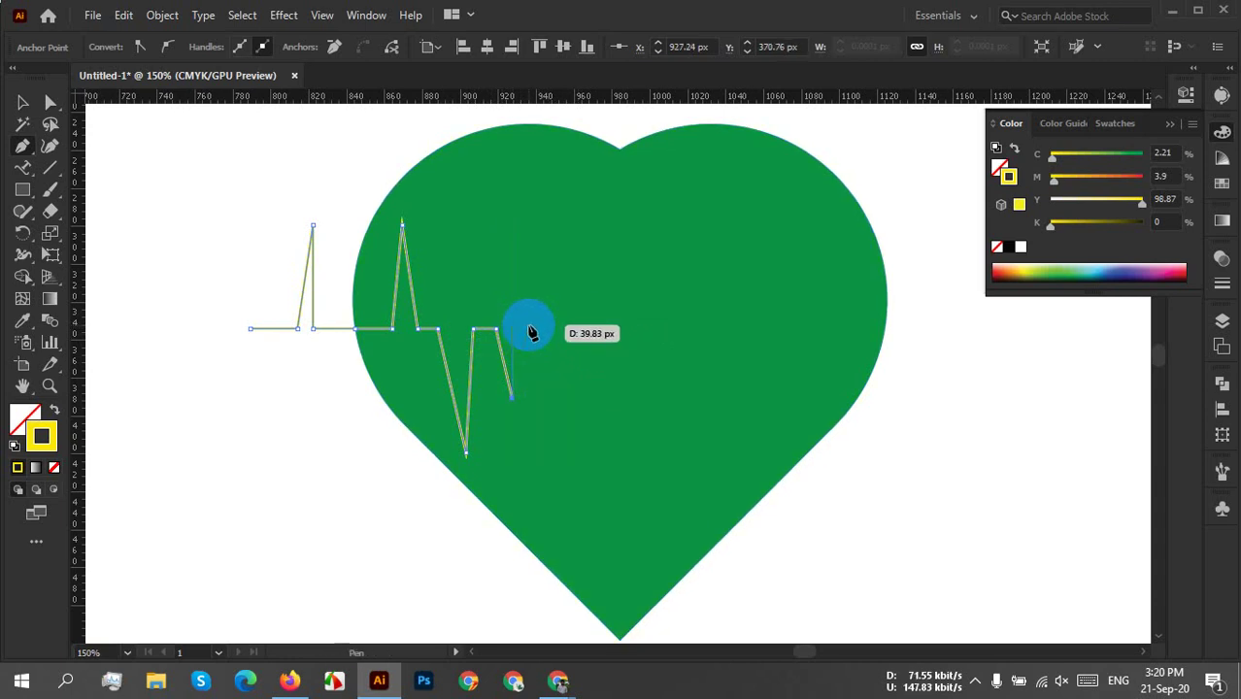
{"action": "left_click", "coordinate": [528, 325]}
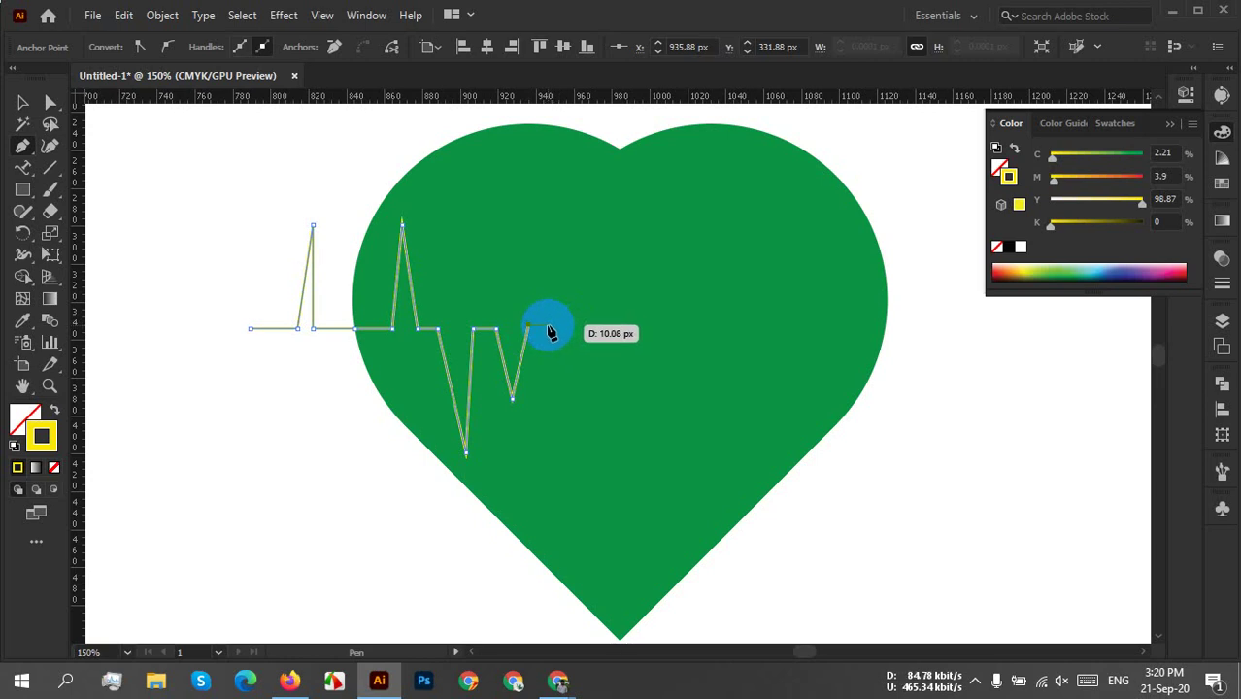
{"action": "left_click", "coordinate": [549, 327]}
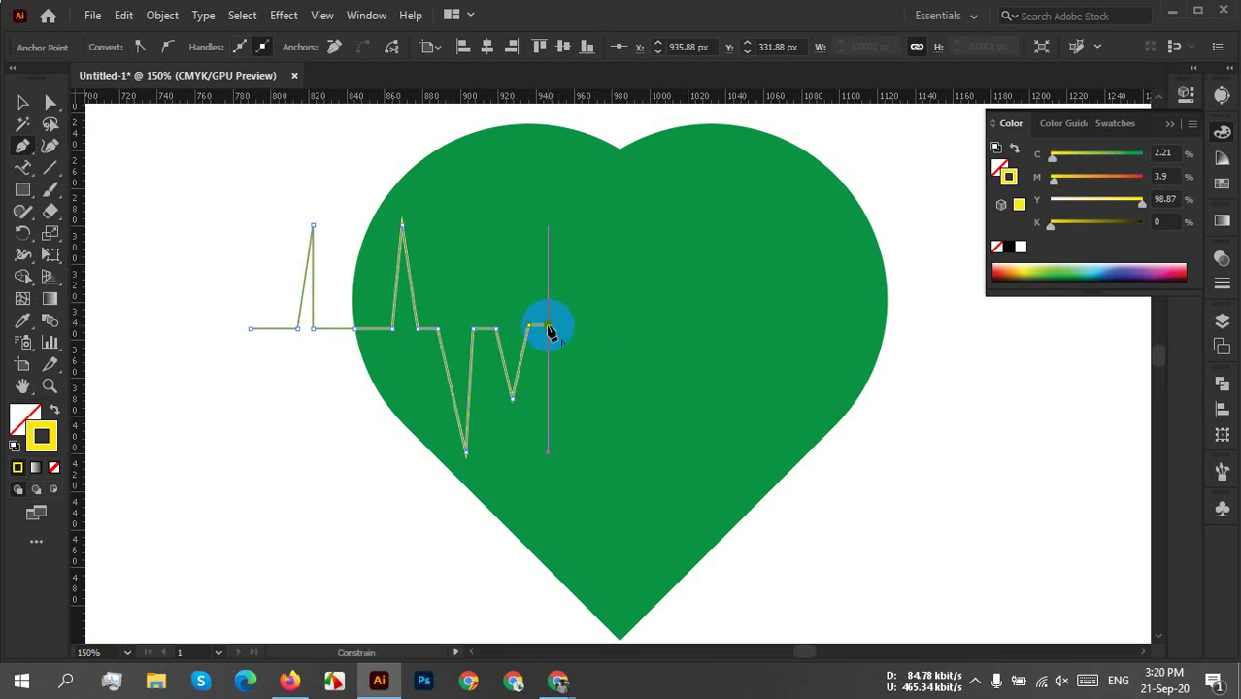
{"action": "left_click", "coordinate": [573, 198]}
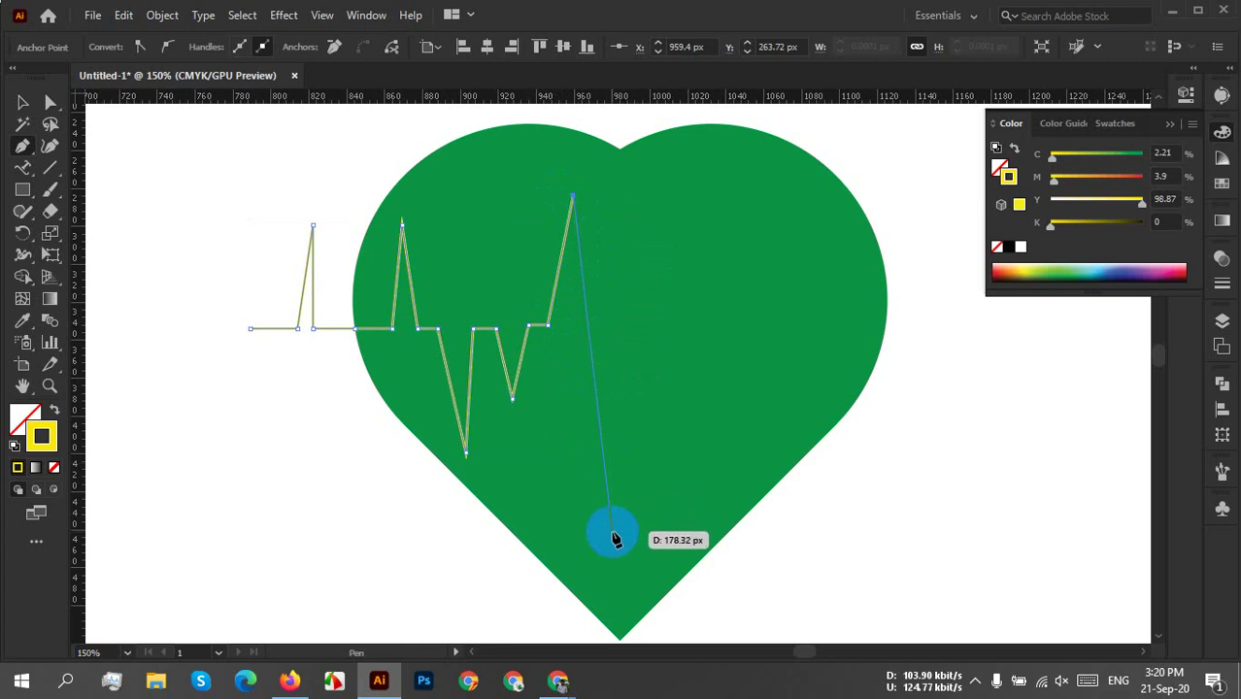
{"action": "left_click", "coordinate": [609, 530]}
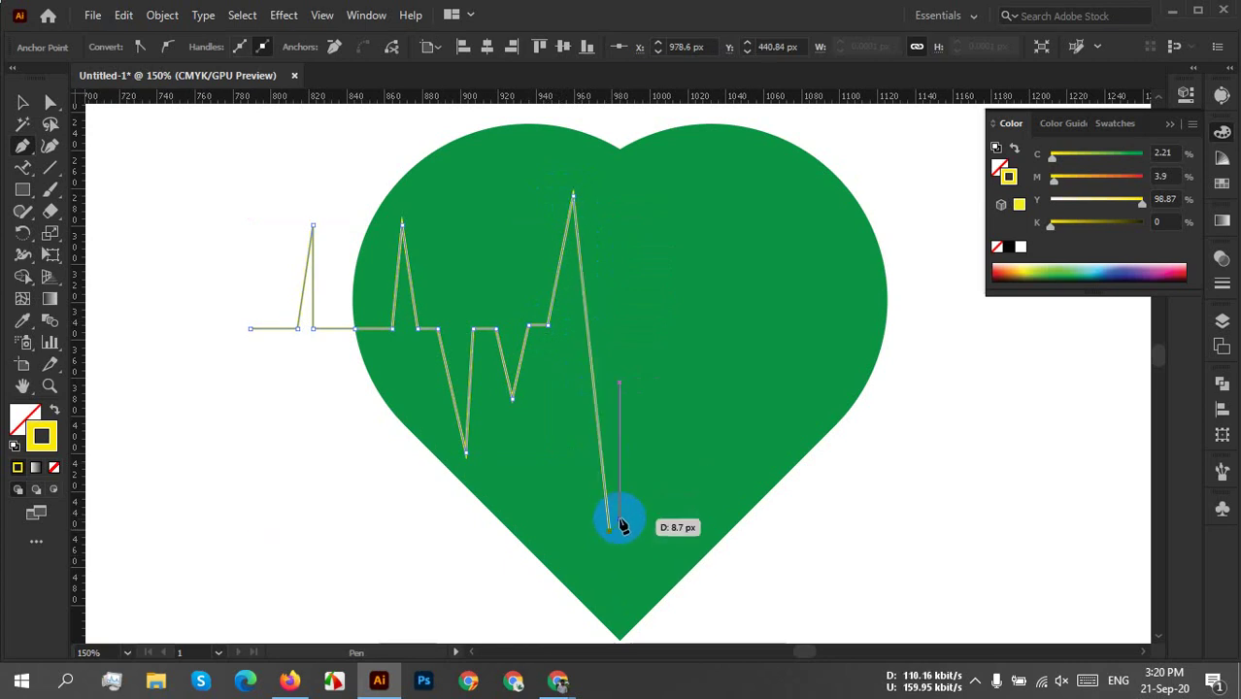
{"action": "left_click", "coordinate": [618, 322]}
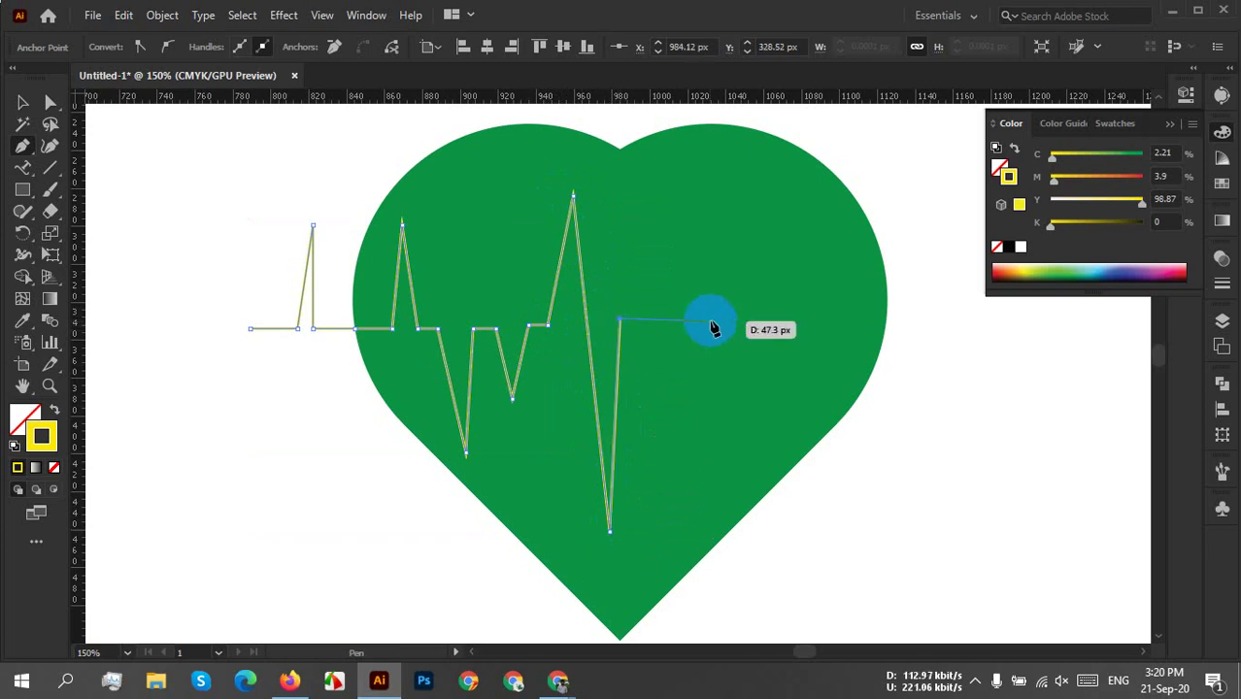
{"action": "left_click", "coordinate": [651, 329], "text": "shift"}
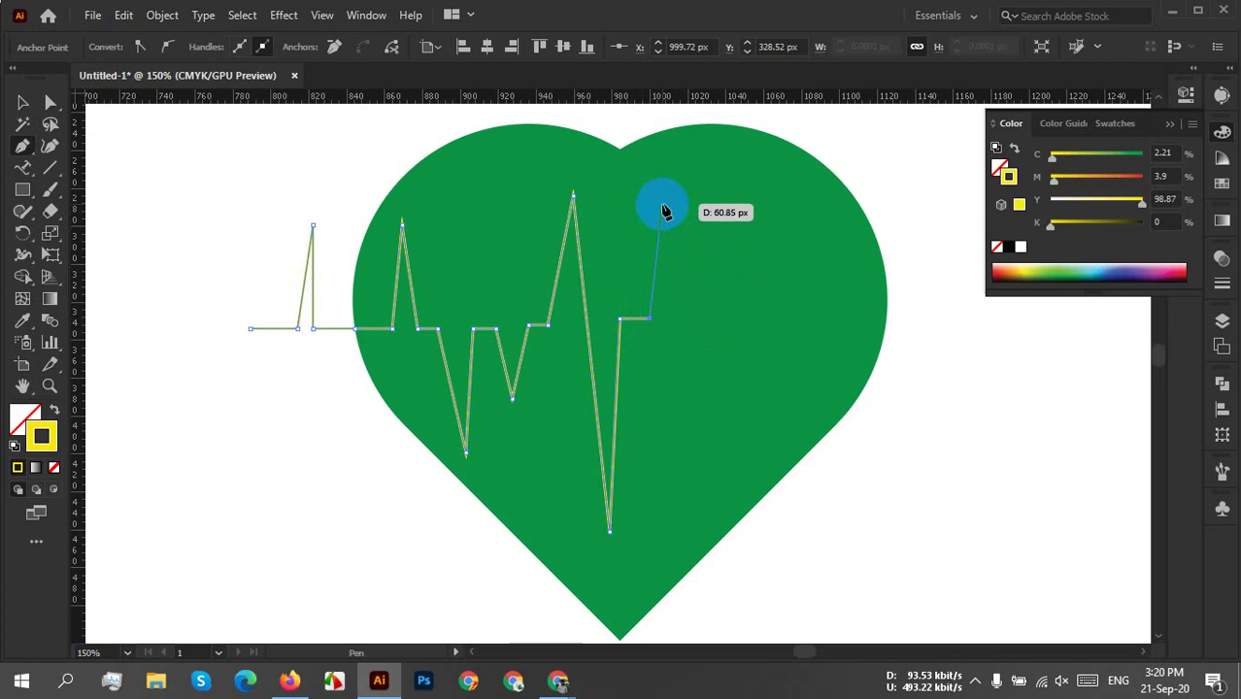
{"action": "key", "text": "ctrl+z"}
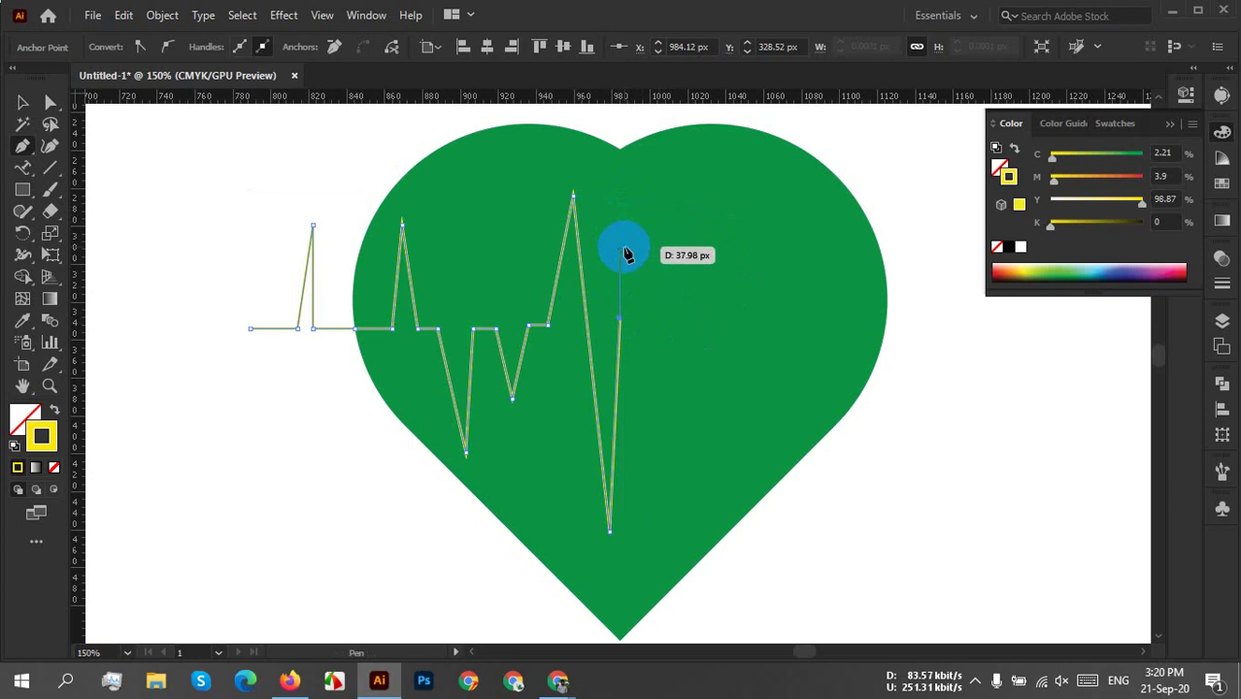
{"action": "key", "text": "ctrl+z"}
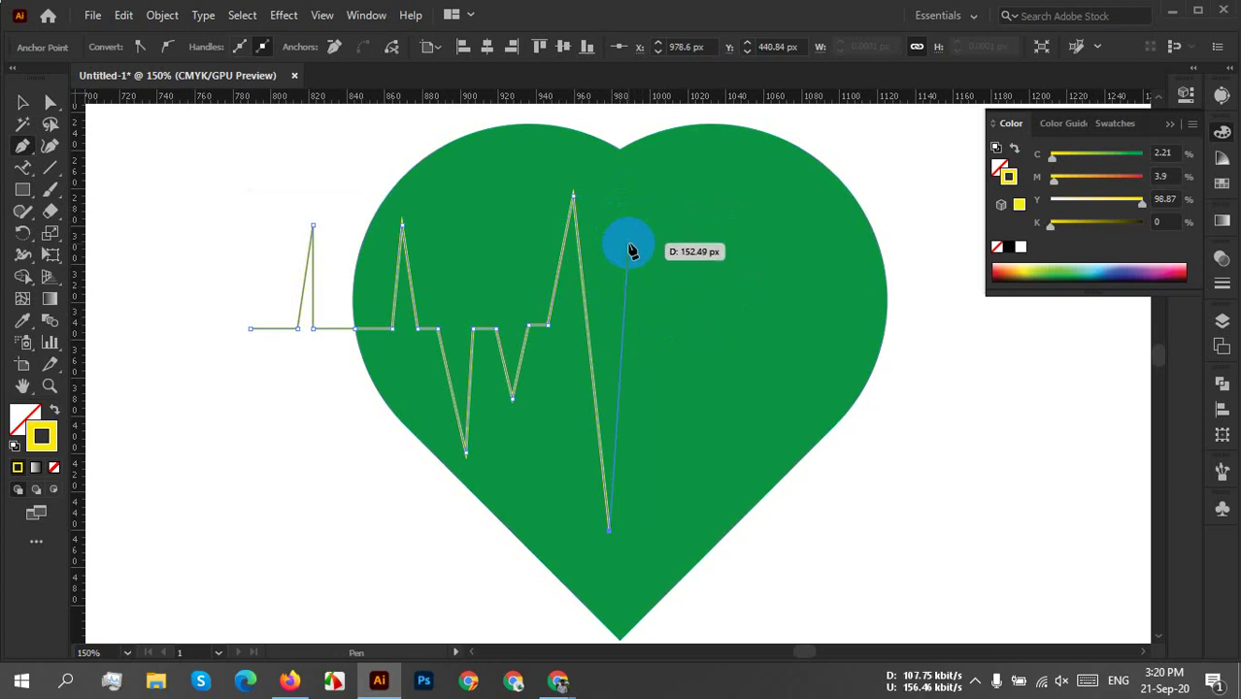
Continue the heartbeat line right of the deep plunge with a medium upward peak, a short flat, a downward spike and another short flat.
{"action": "left_click", "coordinate": [628, 246]}
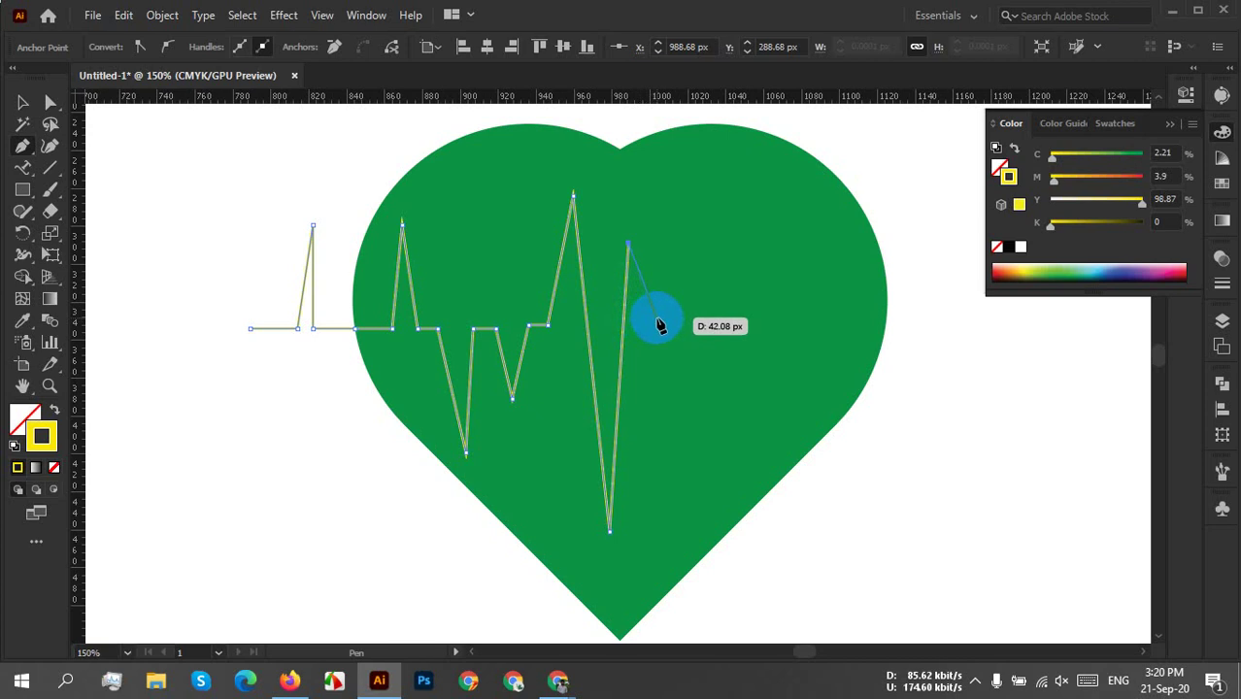
{"action": "left_click", "coordinate": [657, 319]}
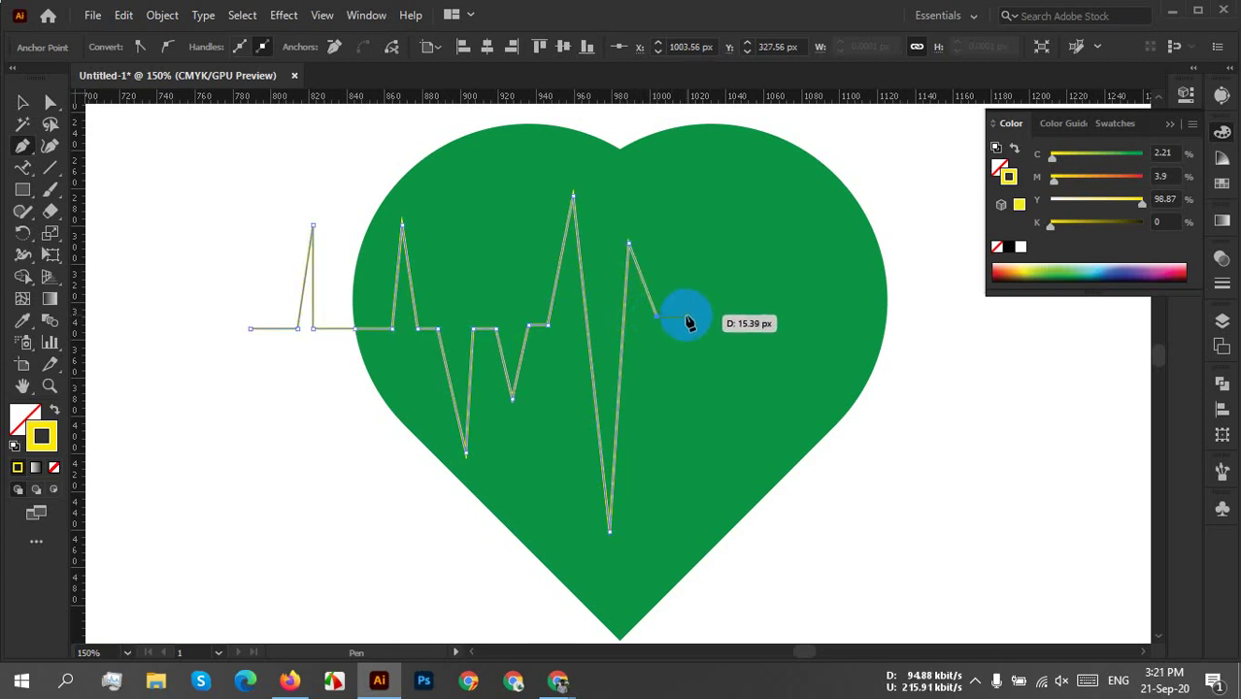
{"action": "left_click", "coordinate": [684, 318]}
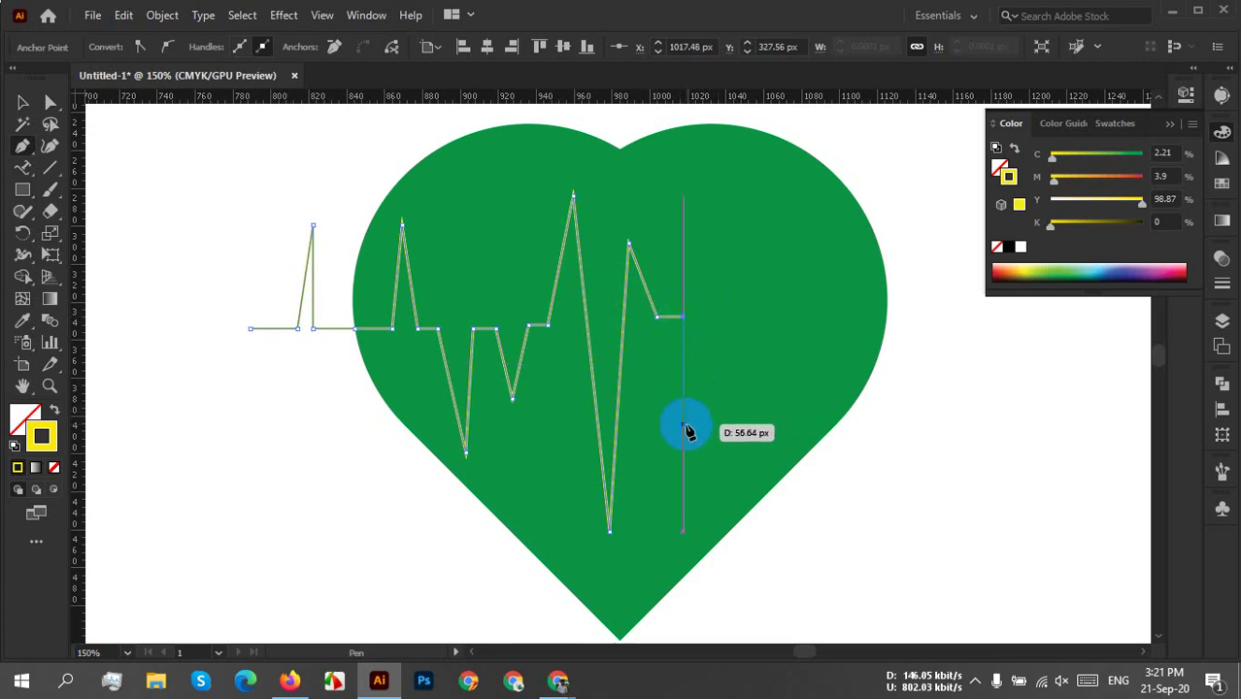
{"action": "left_click", "coordinate": [698, 425]}
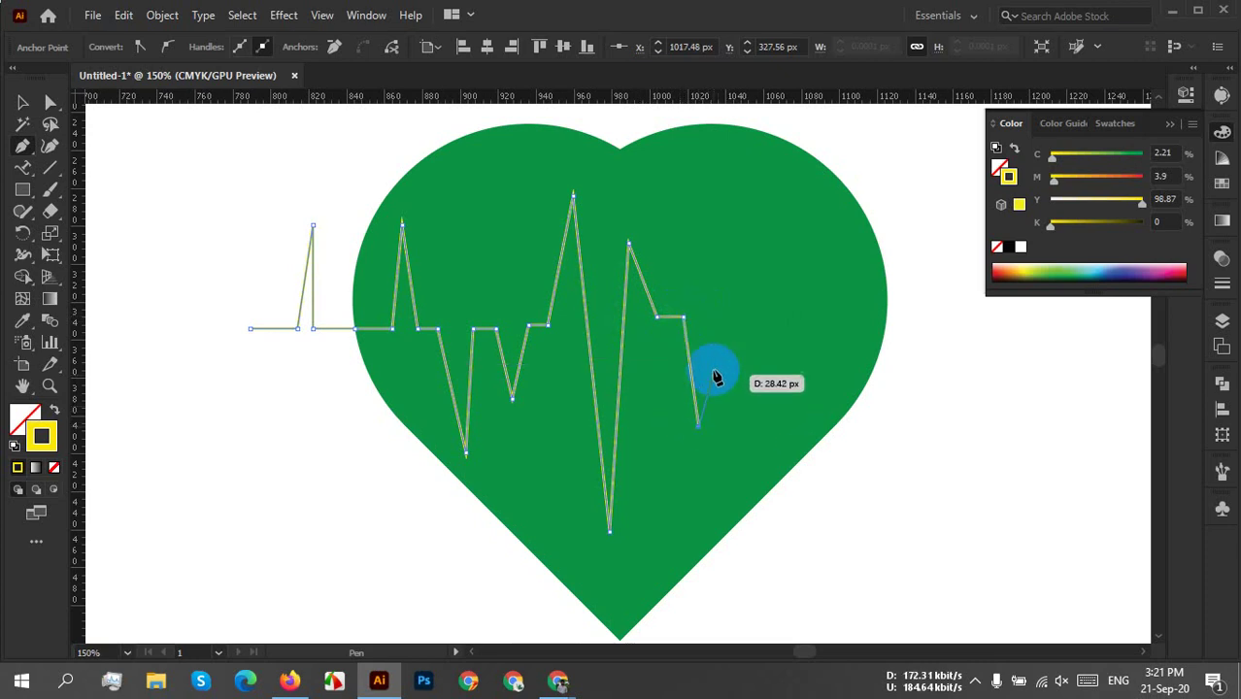
{"action": "left_click", "coordinate": [708, 315]}
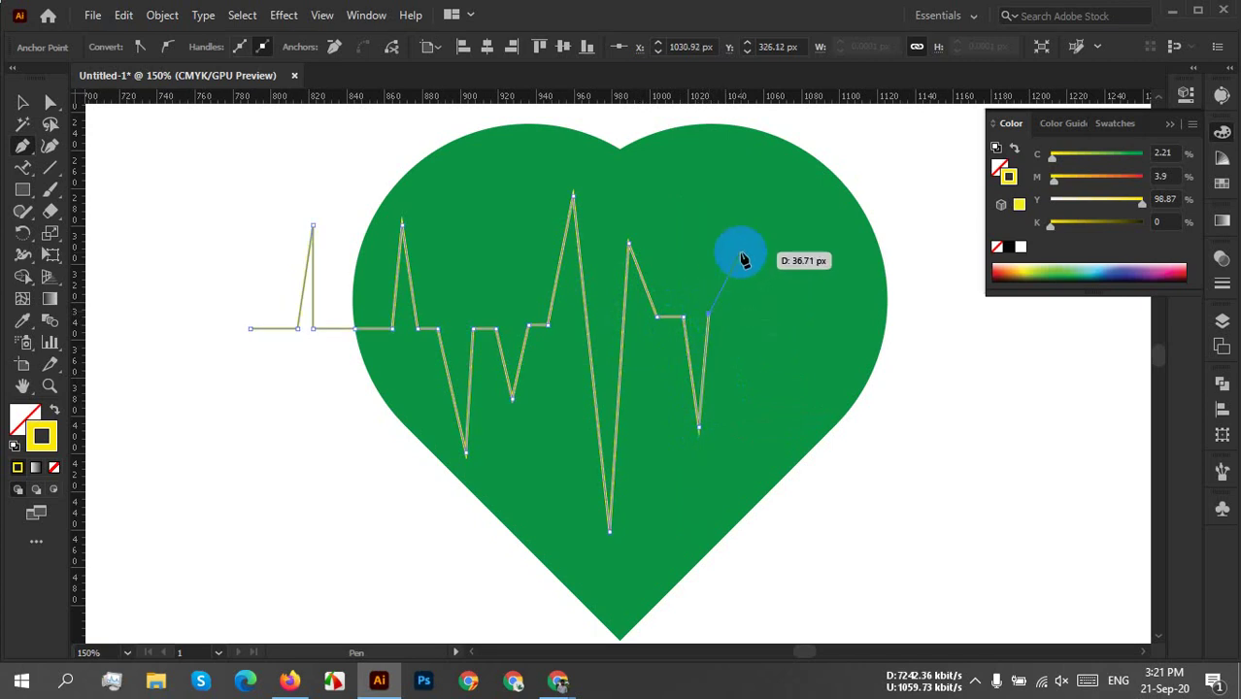
{"action": "left_click", "coordinate": [732, 314]}
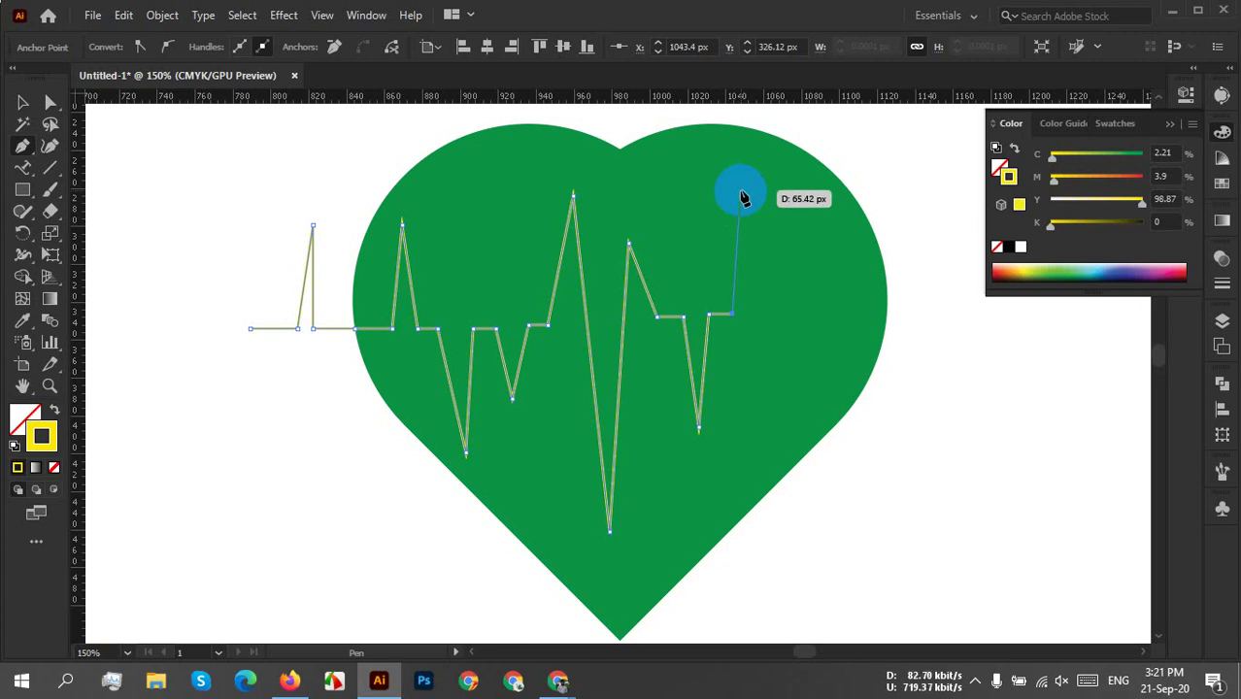
Finish the heartbeat line with a tall upward spike, a short flat, a shallow dip and a long flat segment extending past the heart's right edge.
{"action": "left_click", "coordinate": [740, 192]}
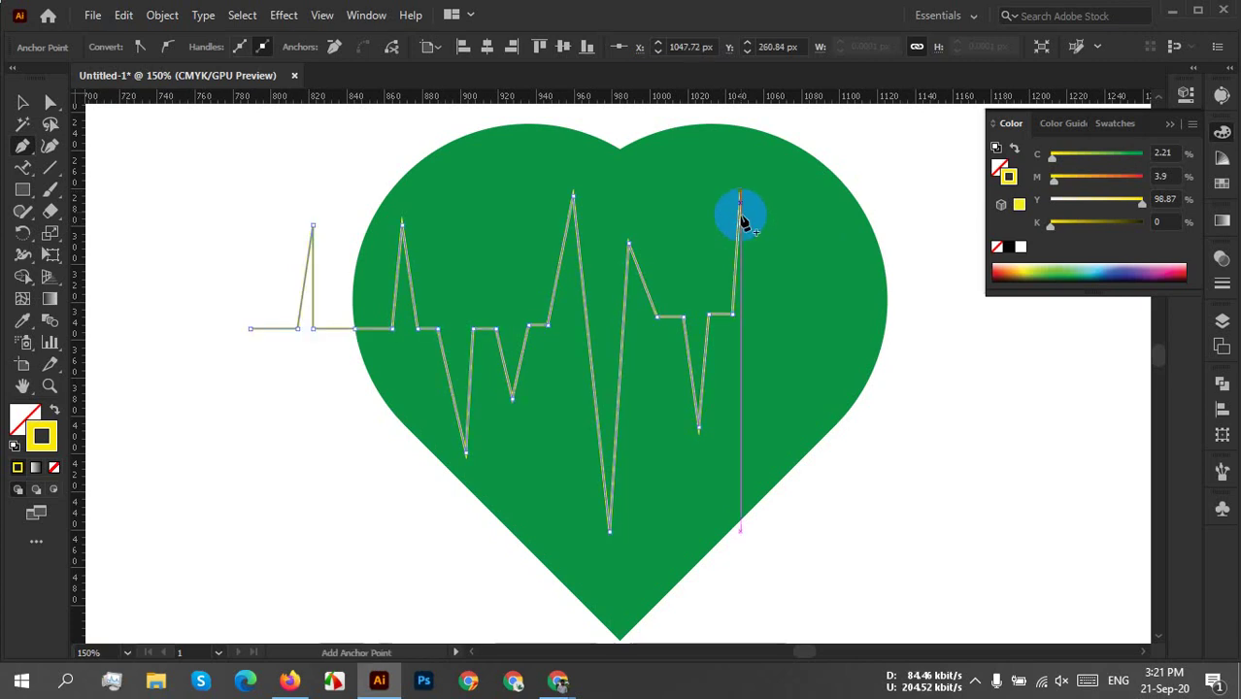
{"action": "left_click", "coordinate": [763, 314]}
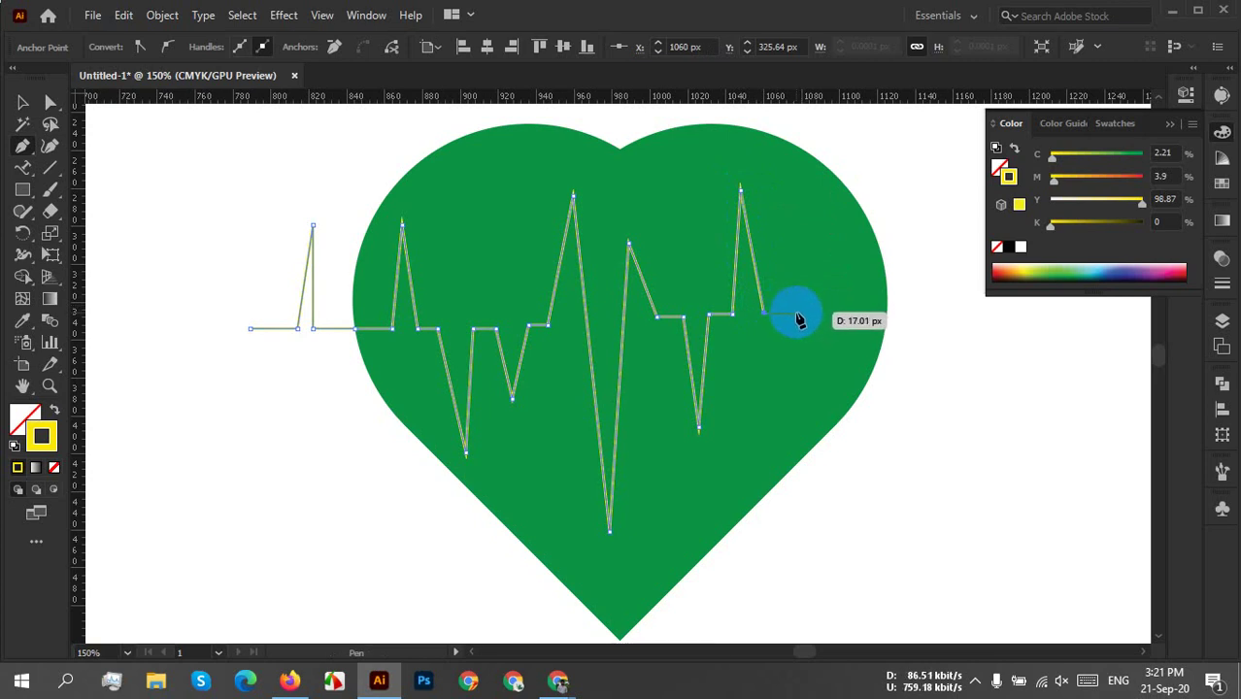
{"action": "left_click", "coordinate": [796, 317]}
{"action": "left_click", "coordinate": [813, 383]}
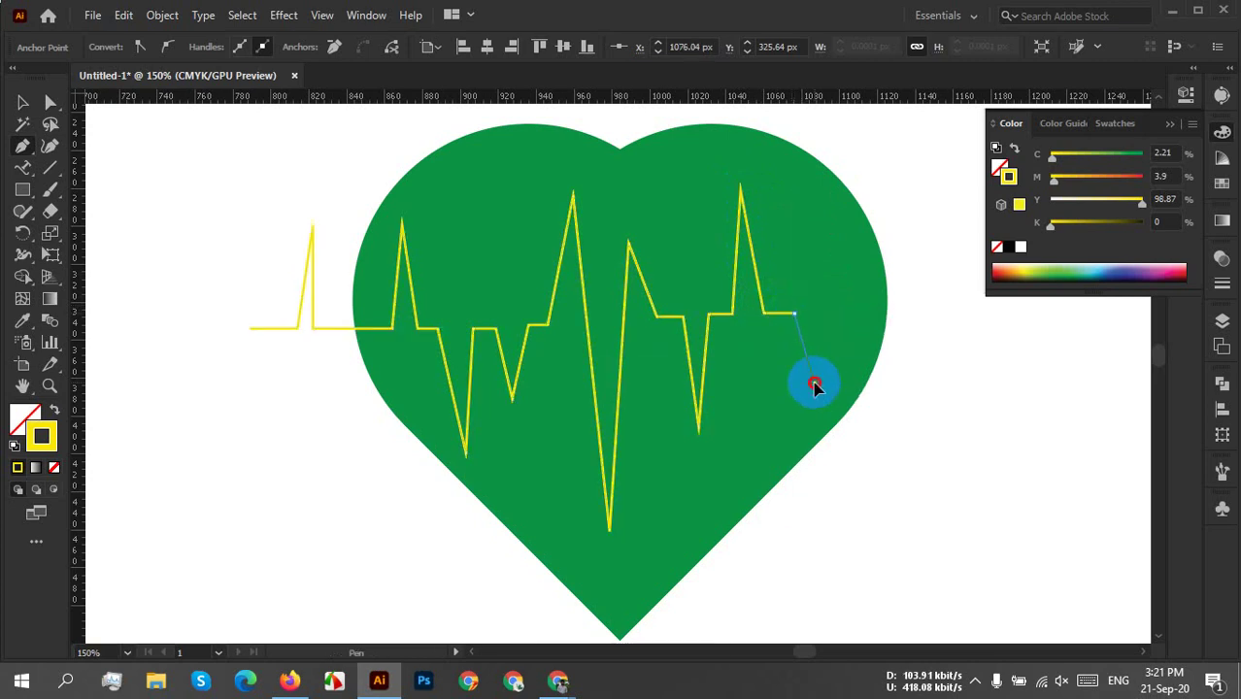
{"action": "left_click", "coordinate": [827, 315]}
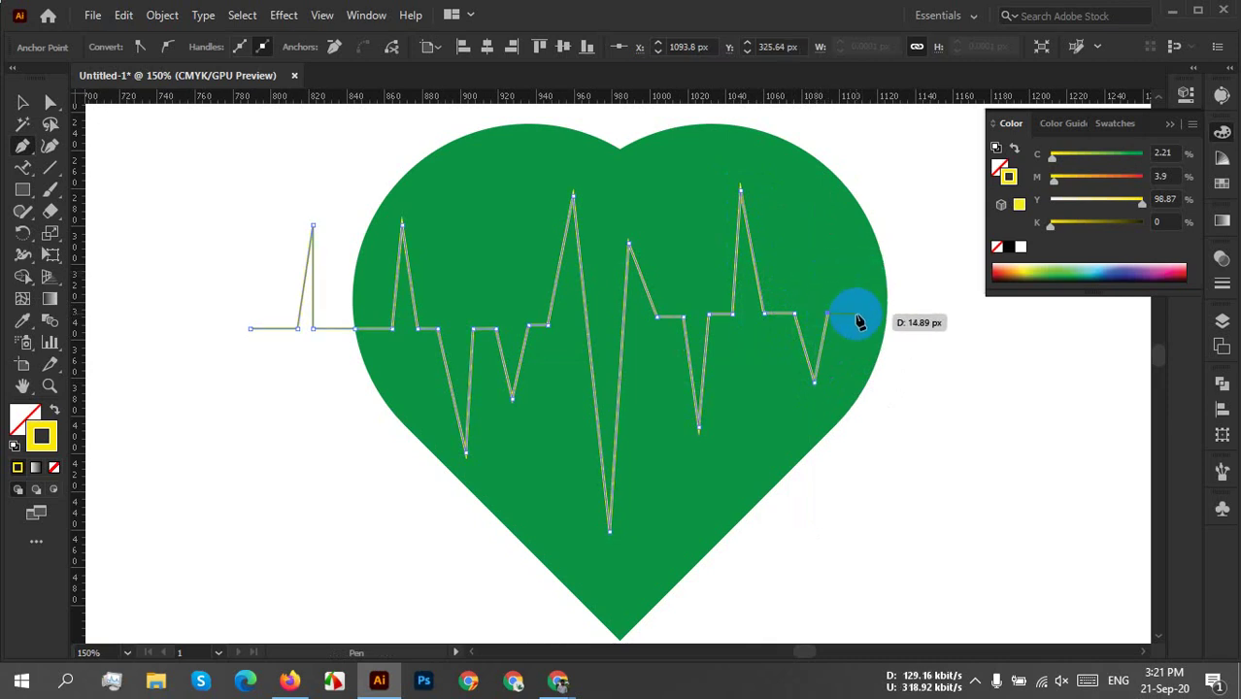
{"action": "left_click", "coordinate": [1014, 313]}
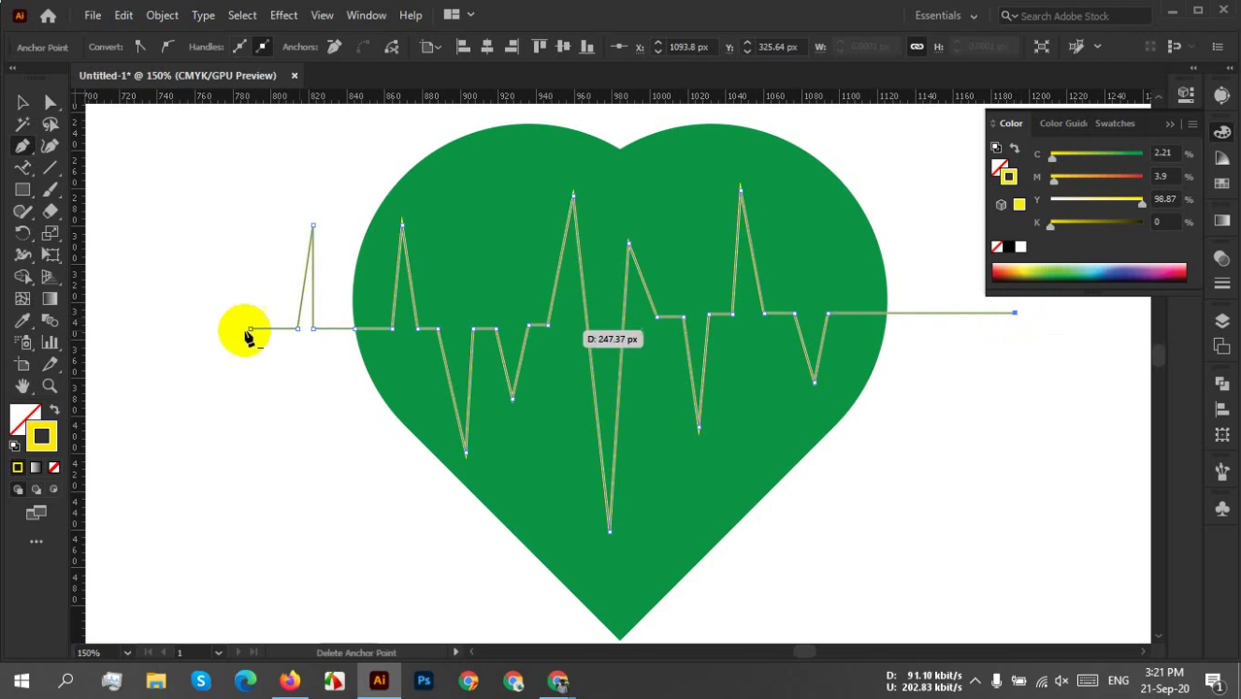
{"action": "left_click", "coordinate": [22, 101]}
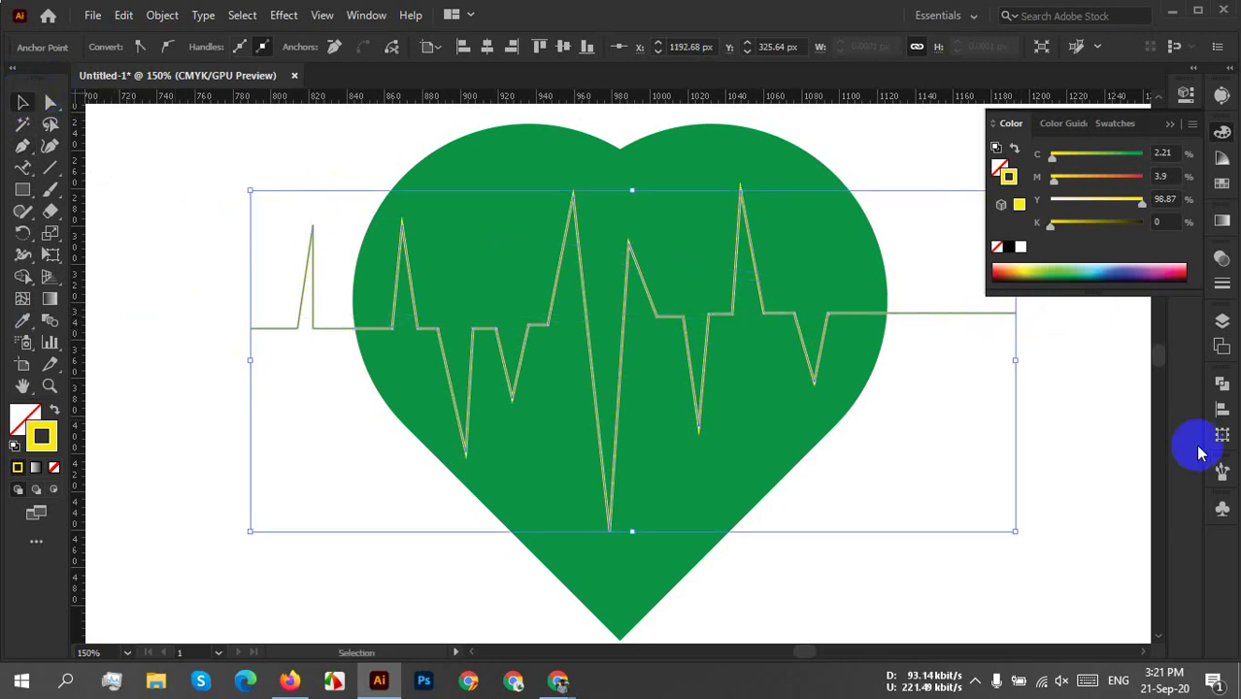
{"action": "left_click", "coordinate": [903, 396]}
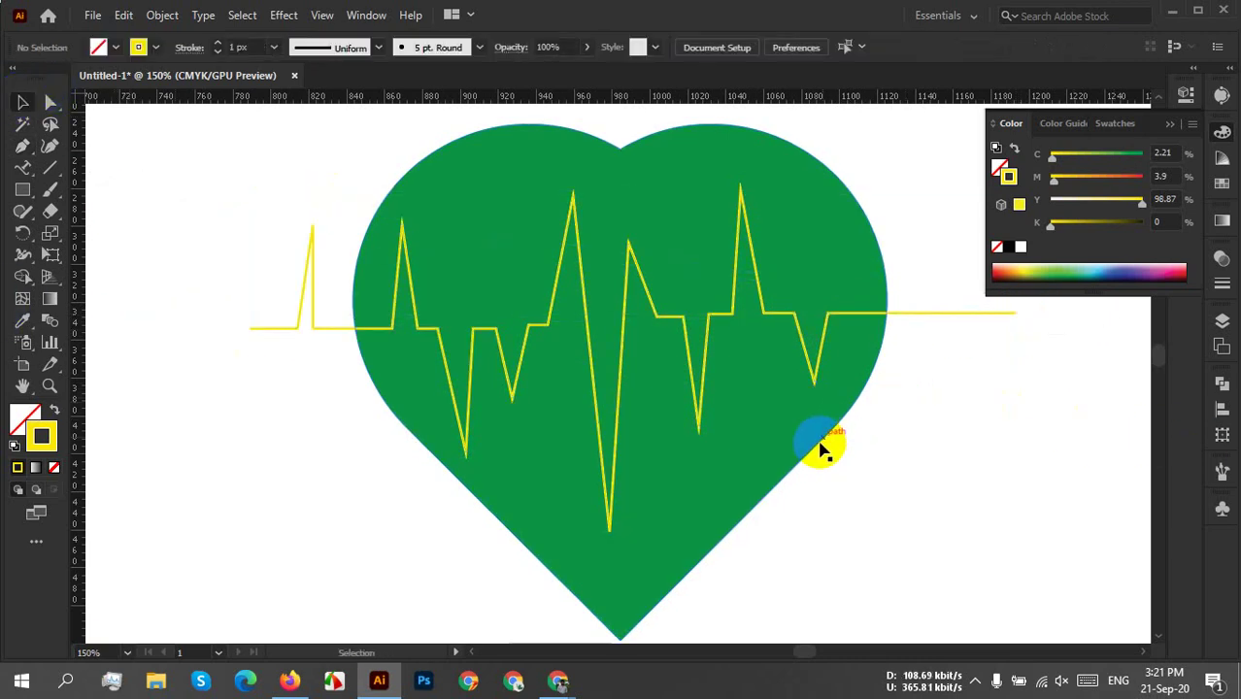
Set the heartbeat line's stroke weight to 4 px.
{"action": "left_click", "coordinate": [616, 576]}
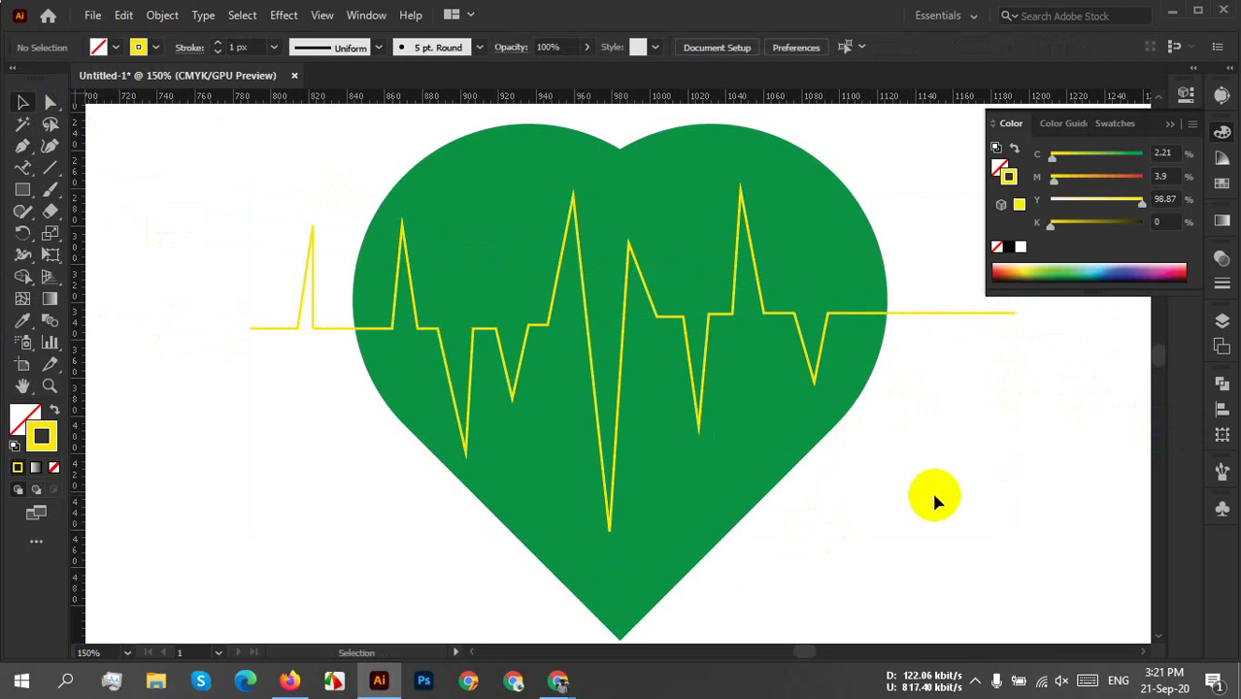
{"action": "left_click_drag", "start_coordinate": [233, 328], "coordinate": [379, 398]}
{"action": "left_click", "coordinate": [344, 412]}
{"action": "left_click", "coordinate": [280, 333]}
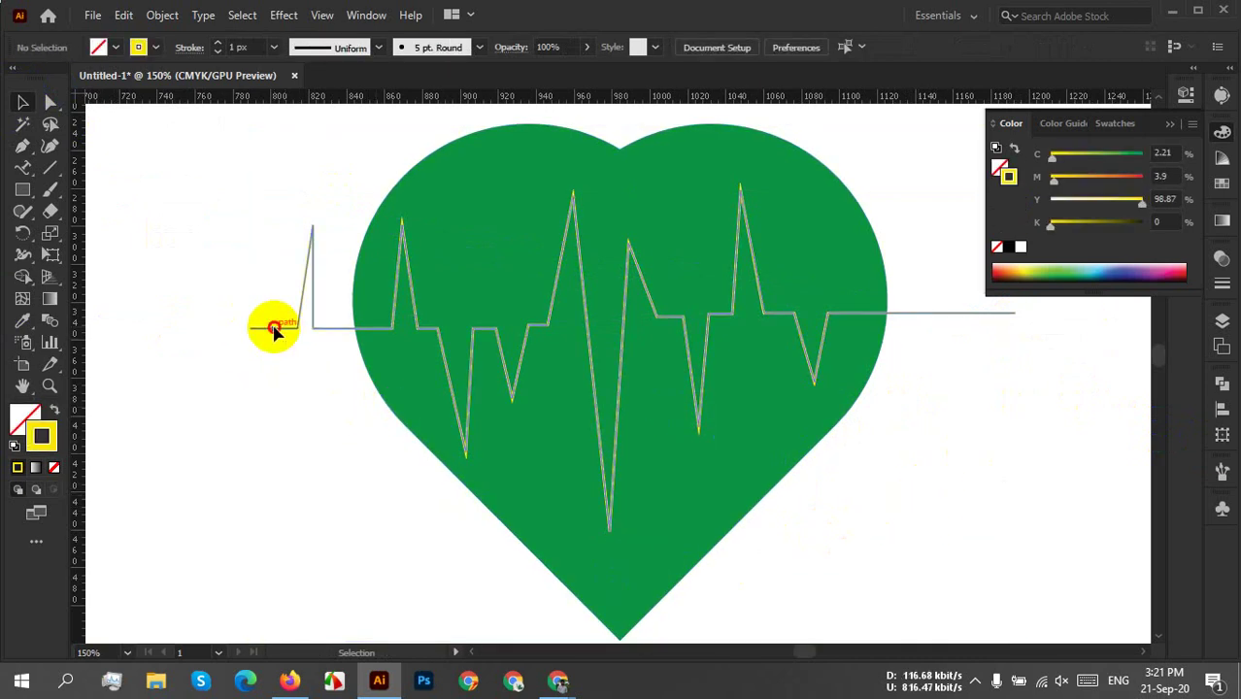
{"action": "left_click", "coordinate": [242, 46]}
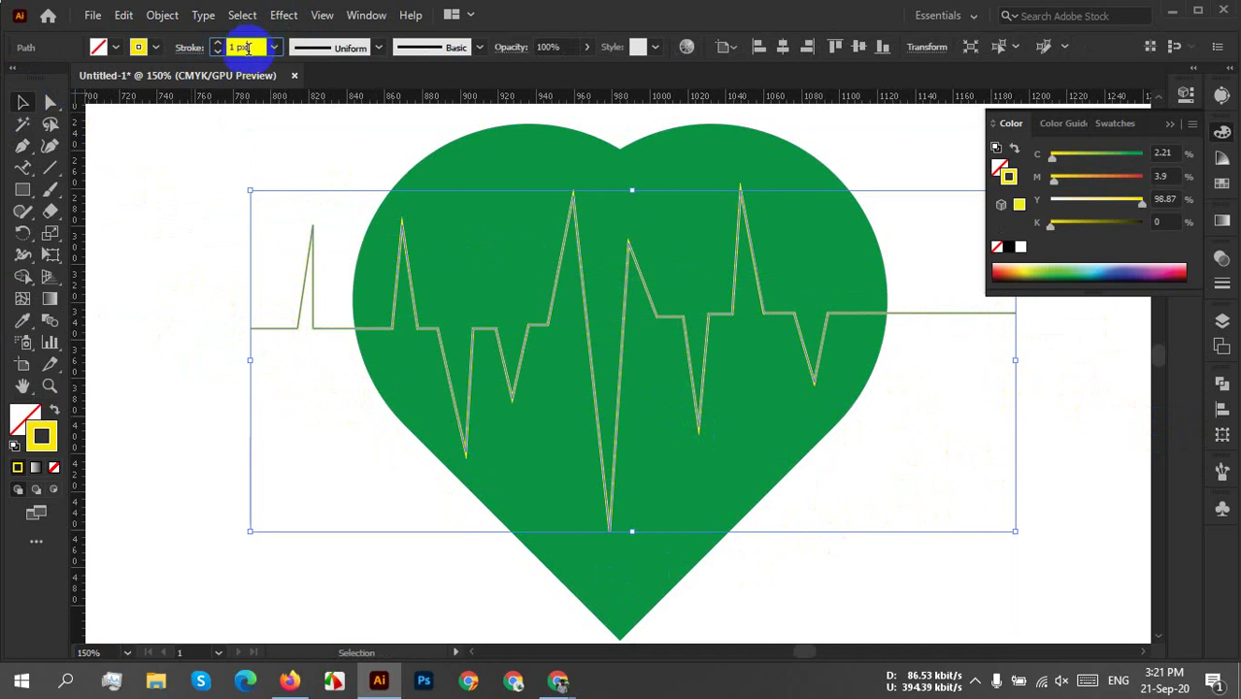
{"action": "type", "text": "5"}
{"action": "key", "text": "Return"}
{"action": "type", "text": "4"}
{"action": "key", "text": "Return"}
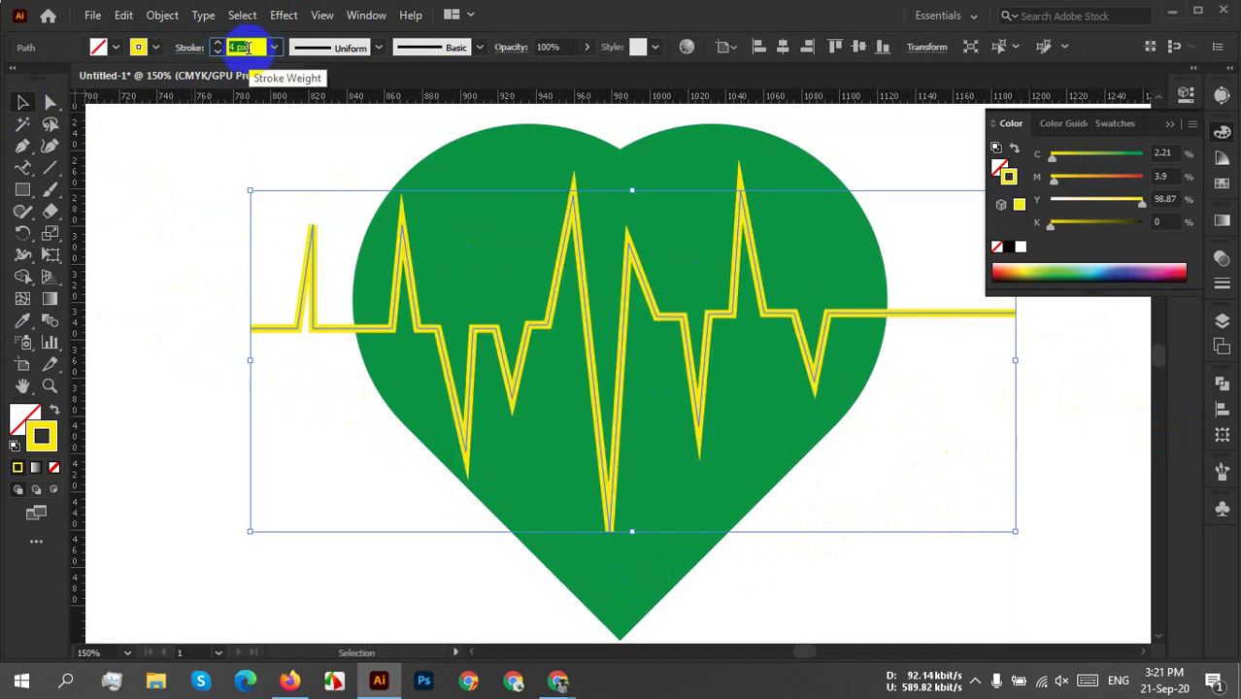
{"action": "left_click", "coordinate": [956, 537]}
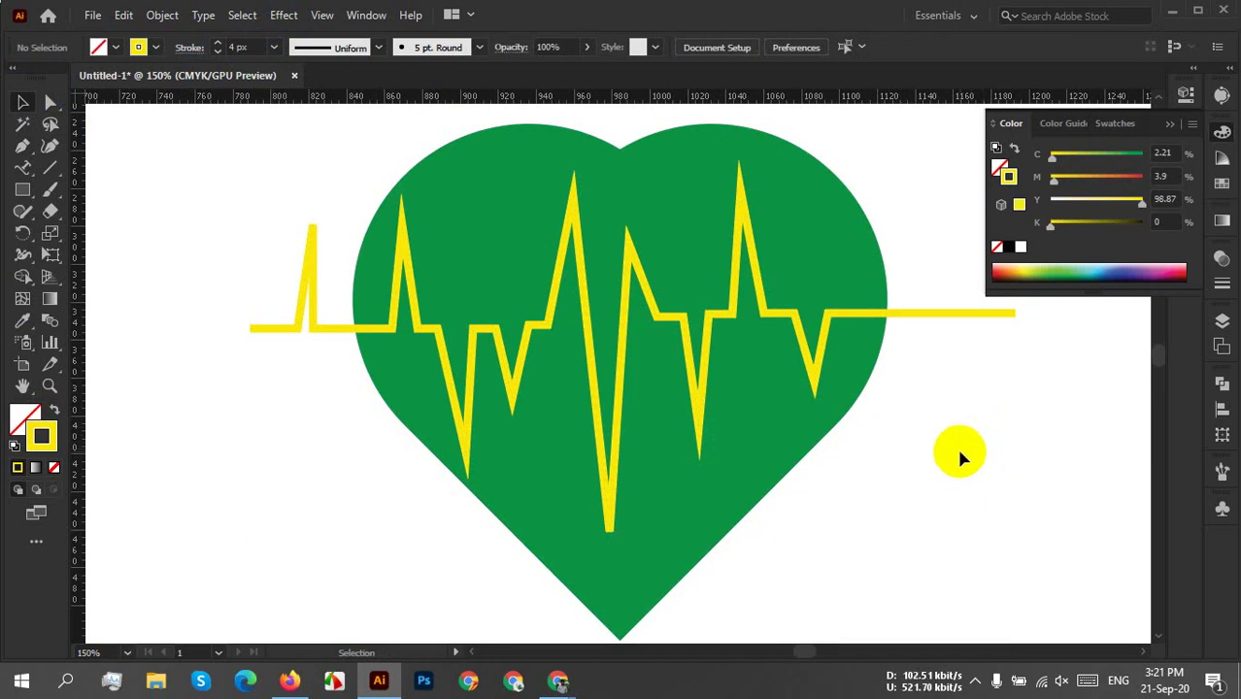
Expand the heartbeat line into a filled shape, with only the Stroke option enabled and Fill turned off.
{"action": "left_click", "coordinate": [945, 315]}
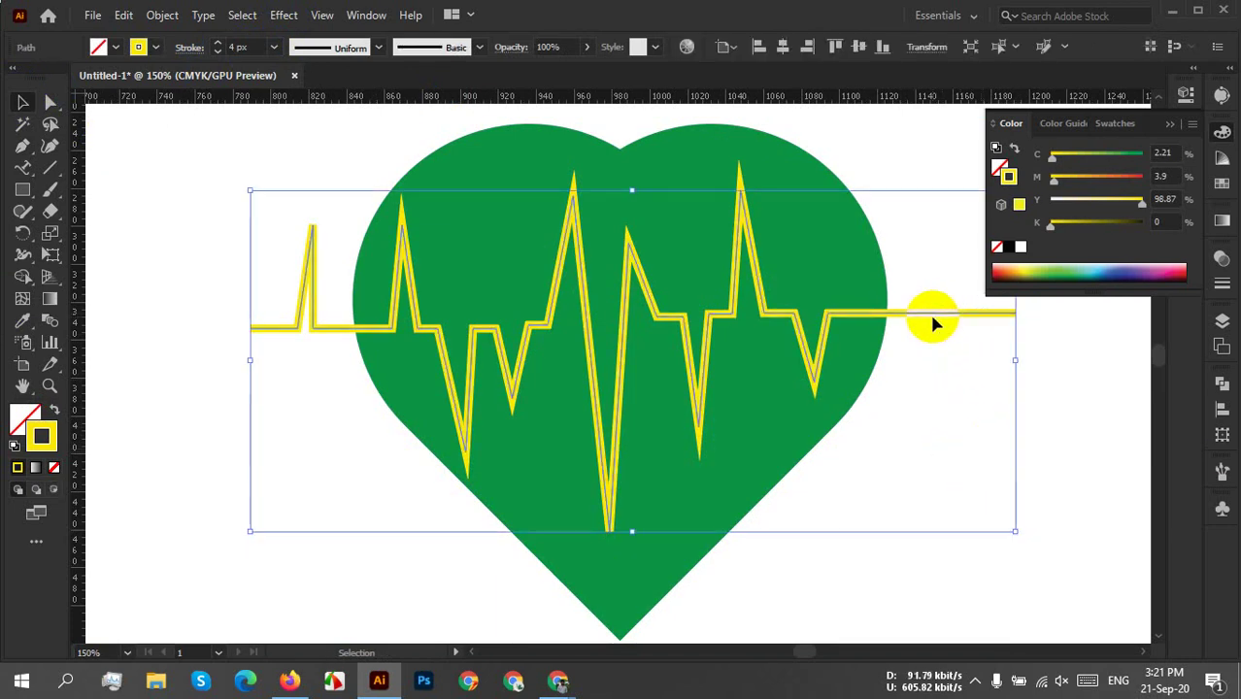
{"action": "left_click", "coordinate": [163, 17]}
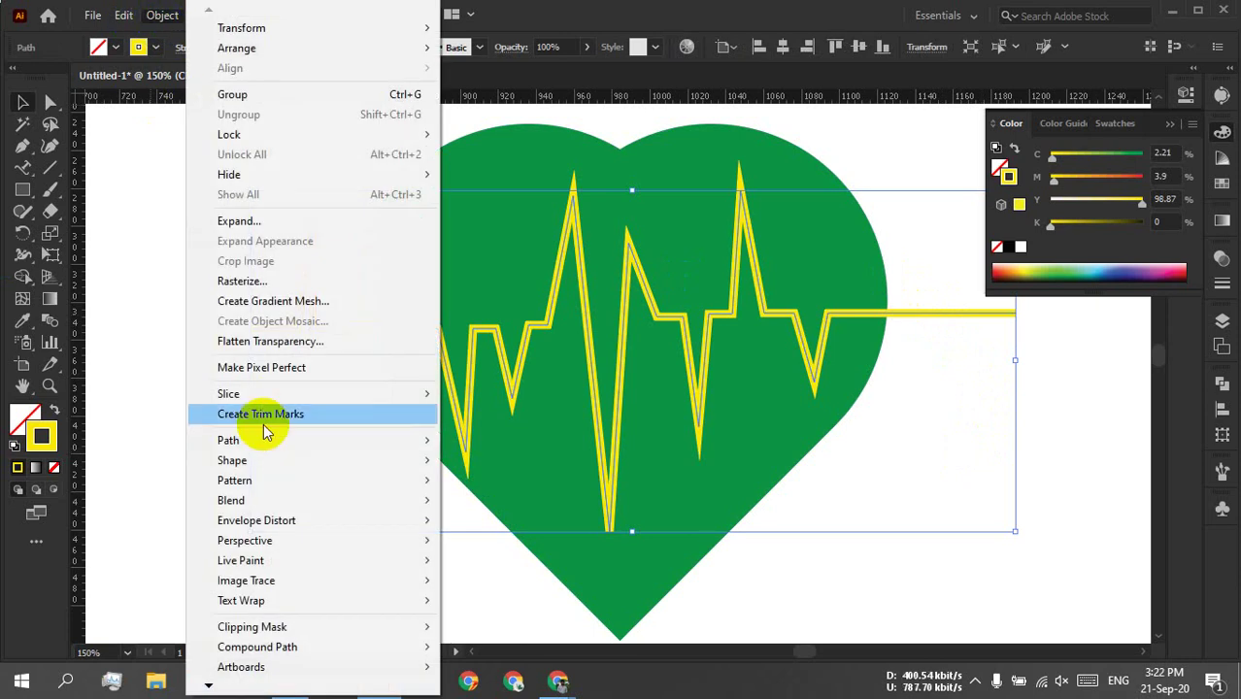
{"action": "mouse_move", "coordinate": [290, 390]}
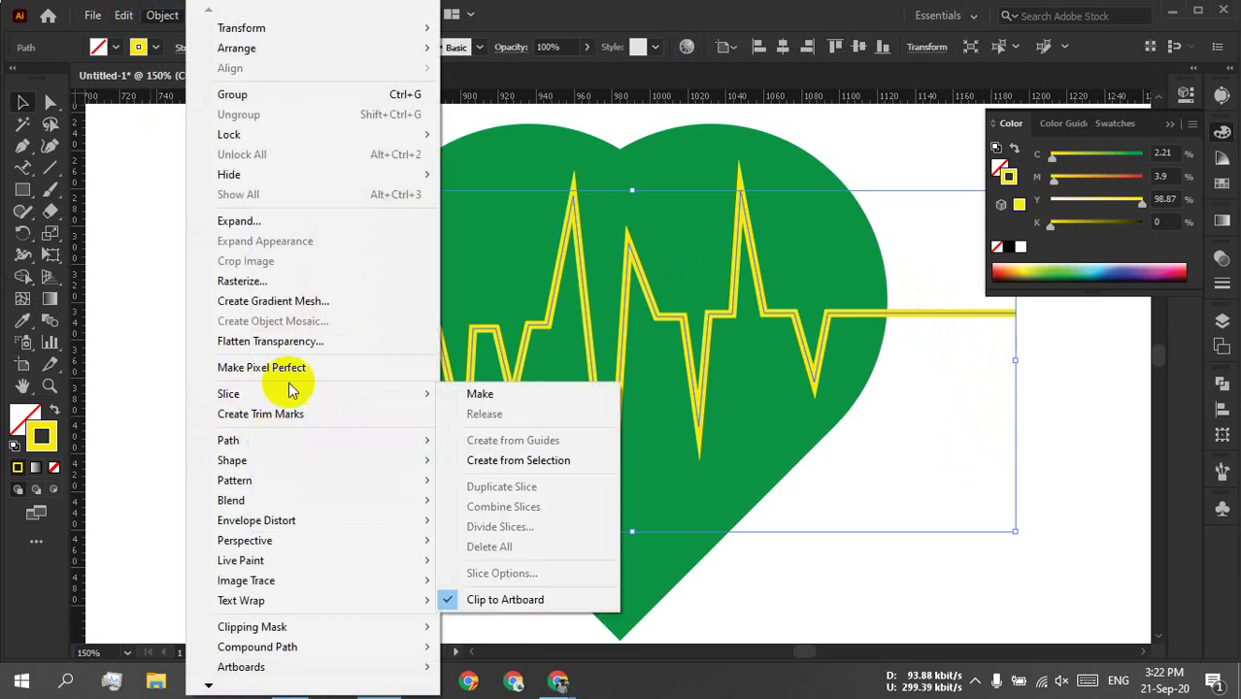
{"action": "left_click", "coordinate": [254, 222]}
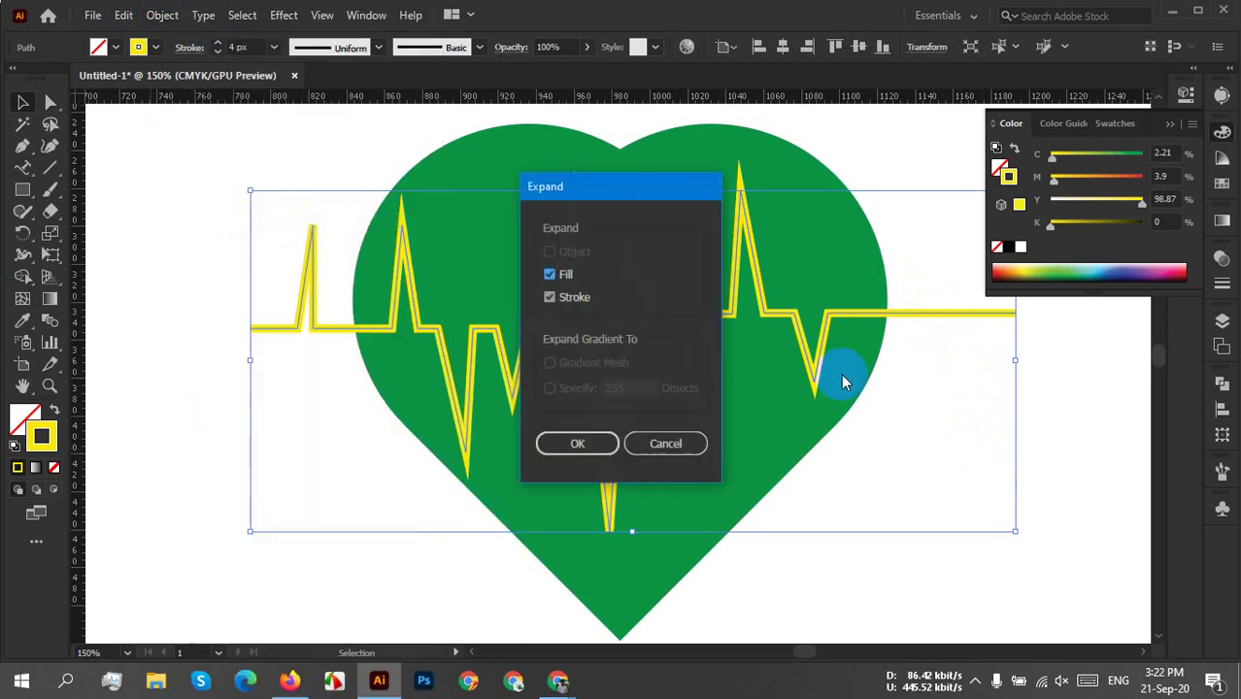
{"action": "left_click", "coordinate": [565, 276]}
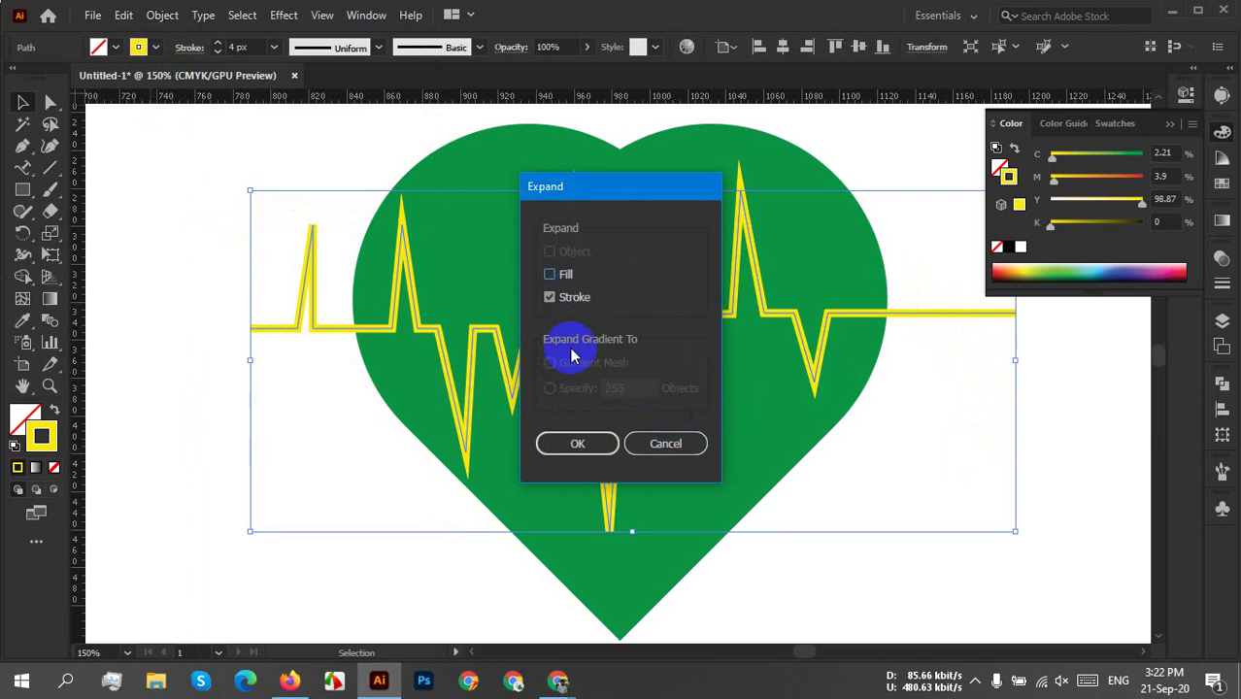
{"action": "left_click", "coordinate": [585, 445]}
{"action": "left_click", "coordinate": [927, 449]}
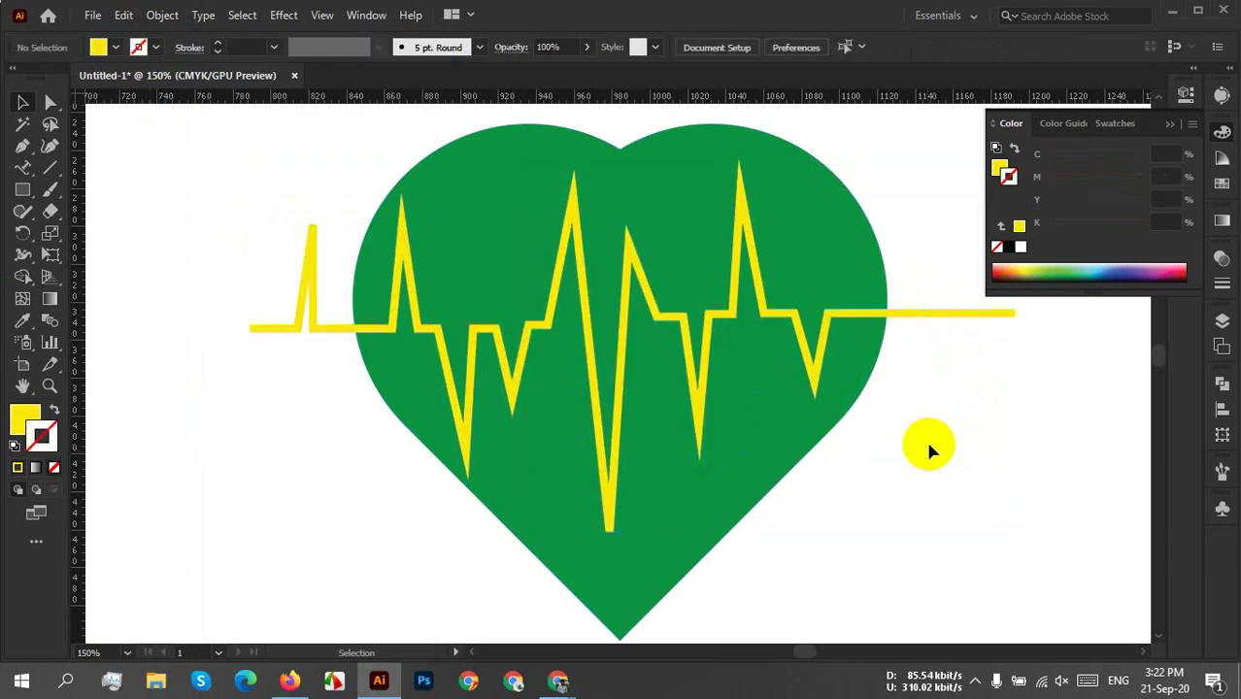
Subtract the expanded heartbeat line from the green heart with Pathfinder's Minus Front.
{"action": "left_click", "coordinate": [507, 286]}
{"action": "left_click", "coordinate": [369, 204], "text": "shift"}
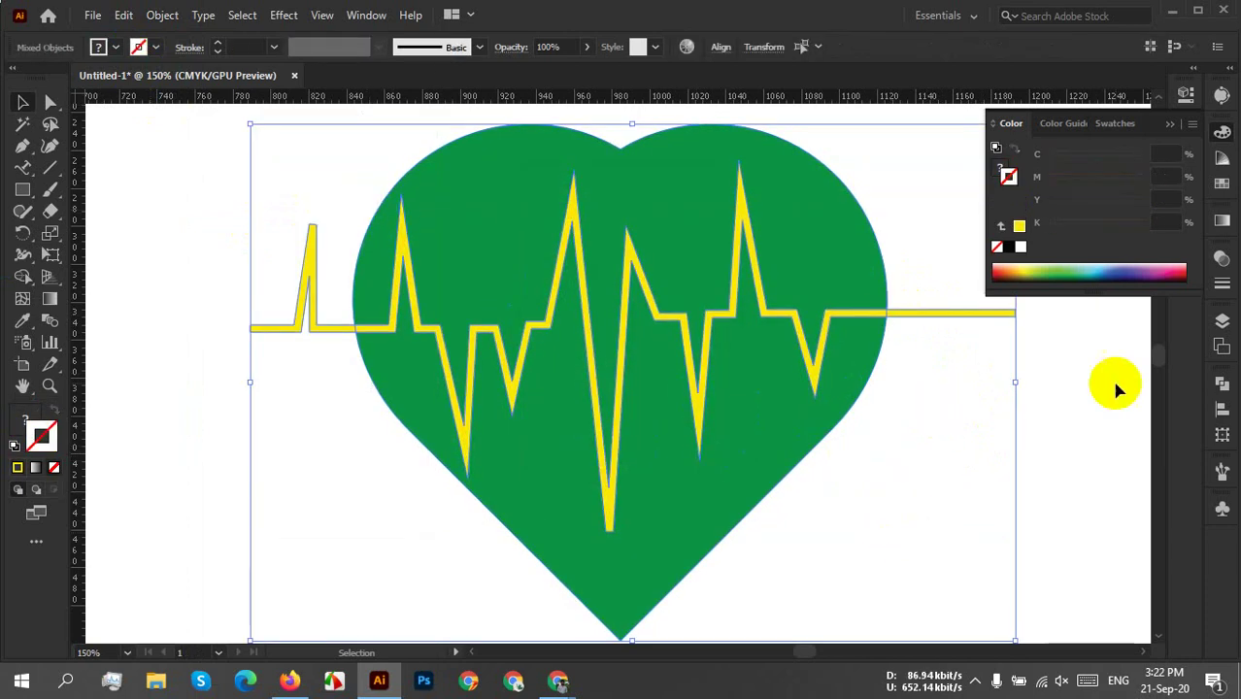
{"action": "left_click", "coordinate": [1223, 383]}
{"action": "left_click", "coordinate": [1043, 425]}
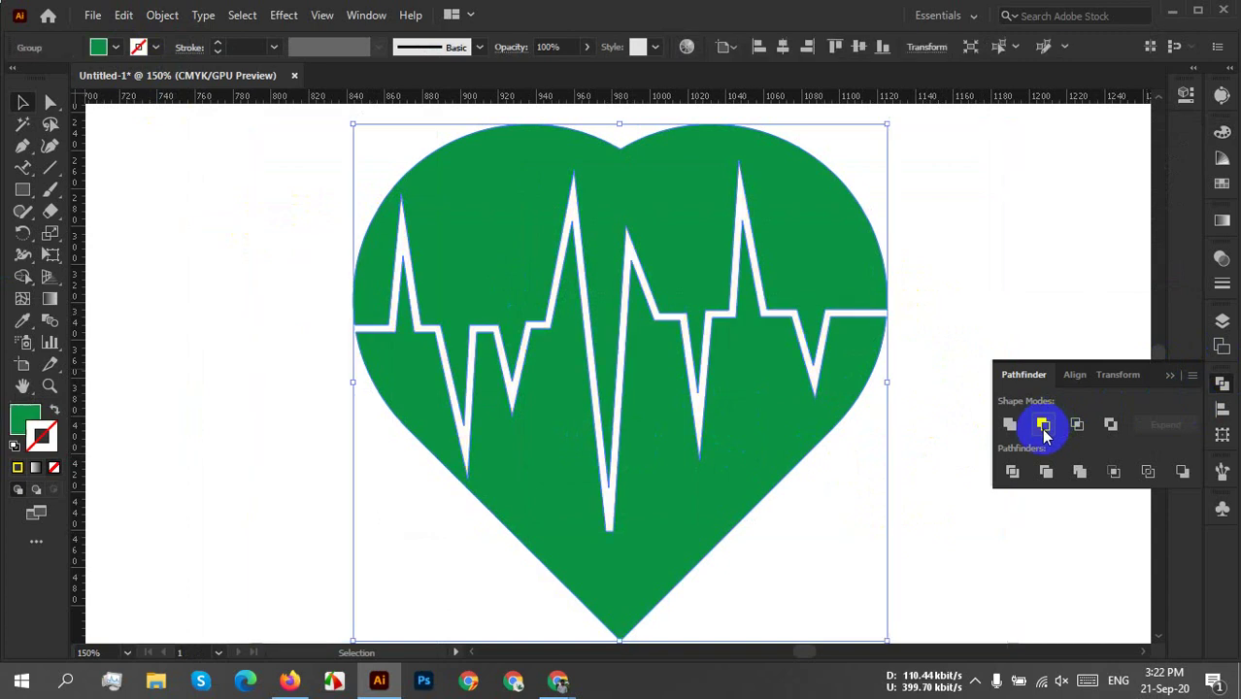
{"action": "left_click", "coordinate": [919, 413]}
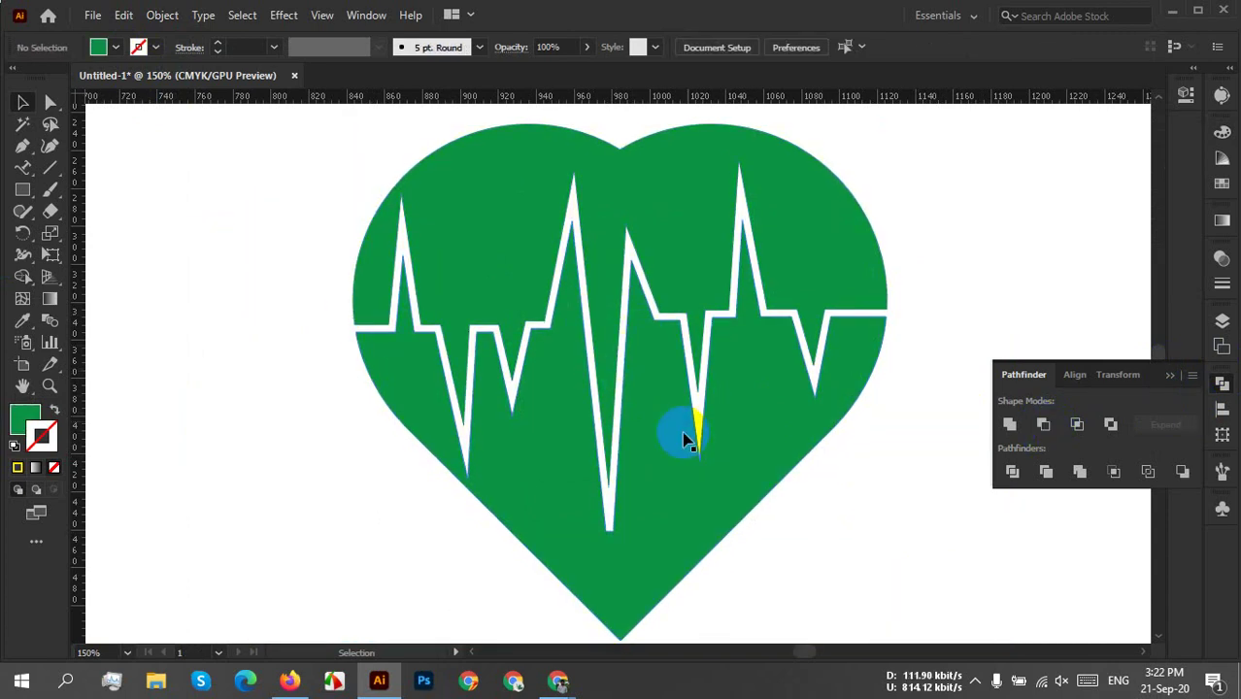
Ungroup the cut heart so its upper and lower pieces can be selected separately.
{"action": "left_click", "coordinate": [674, 568]}
{"action": "right_click", "coordinate": [734, 495]}
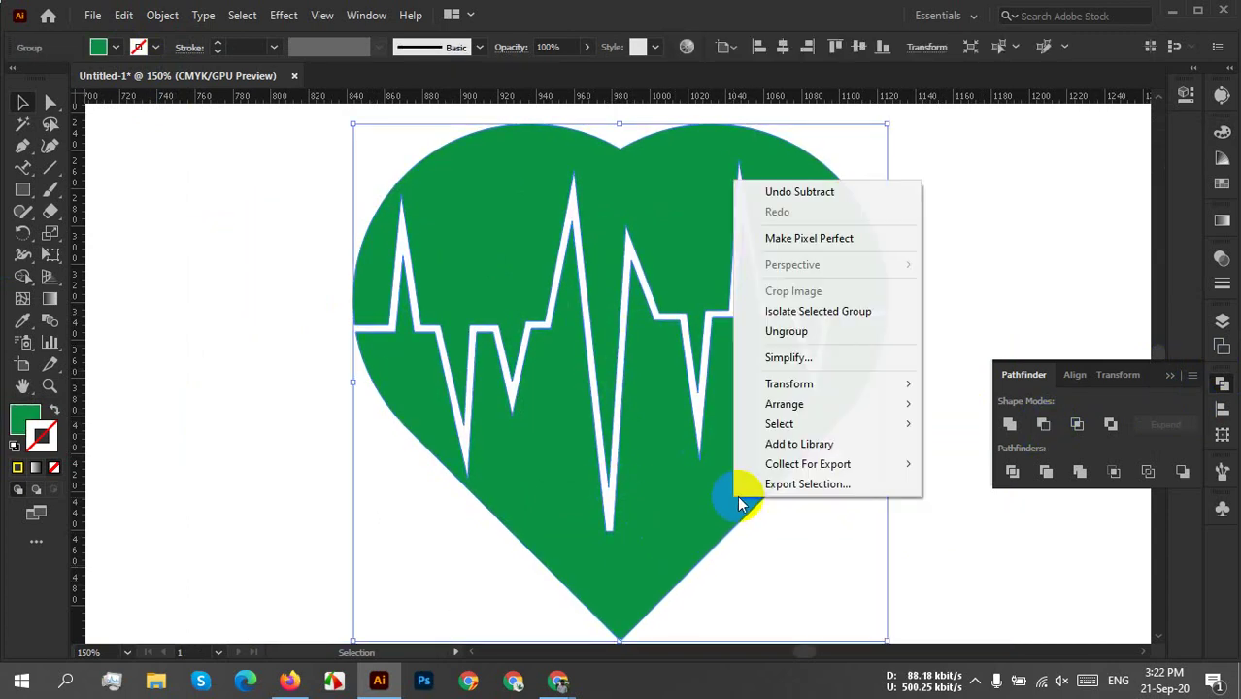
{"action": "left_click", "coordinate": [825, 332]}
{"action": "left_click", "coordinate": [923, 305]}
{"action": "left_click", "coordinate": [818, 227]}
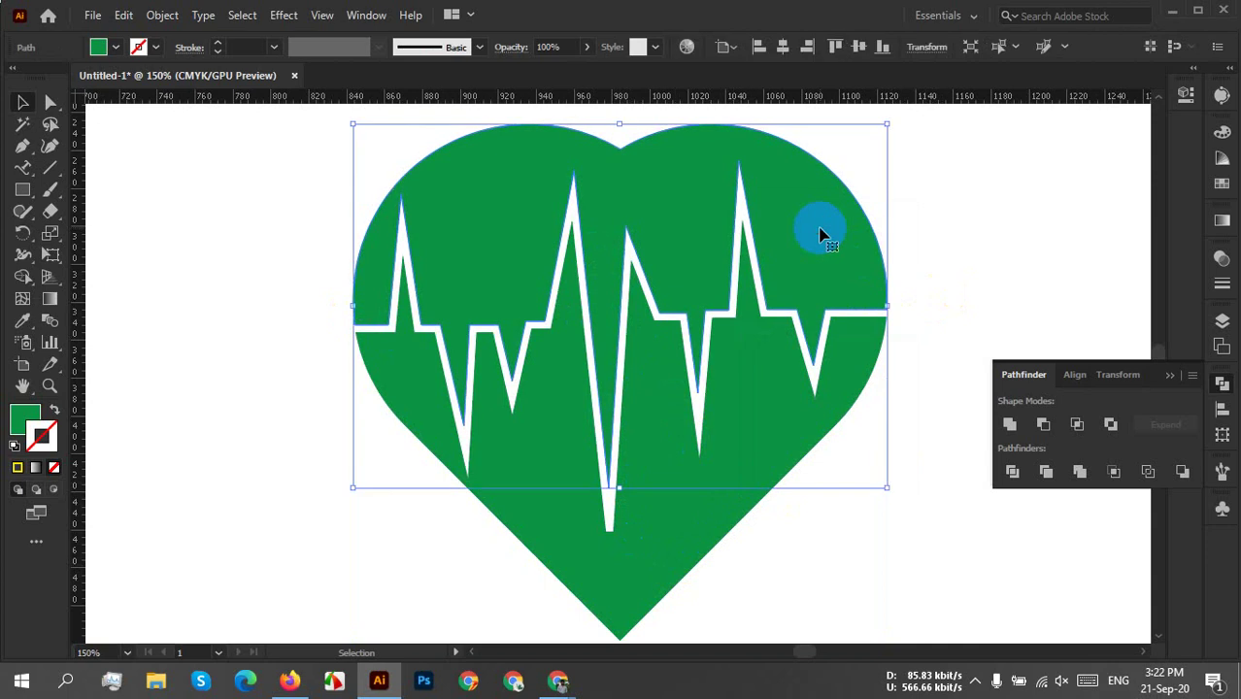
Fill the heart's lower piece with the bright cyan-blue swatch, after trying CMYK Red.
{"action": "left_click", "coordinate": [837, 525]}
{"action": "left_click", "coordinate": [730, 517]}
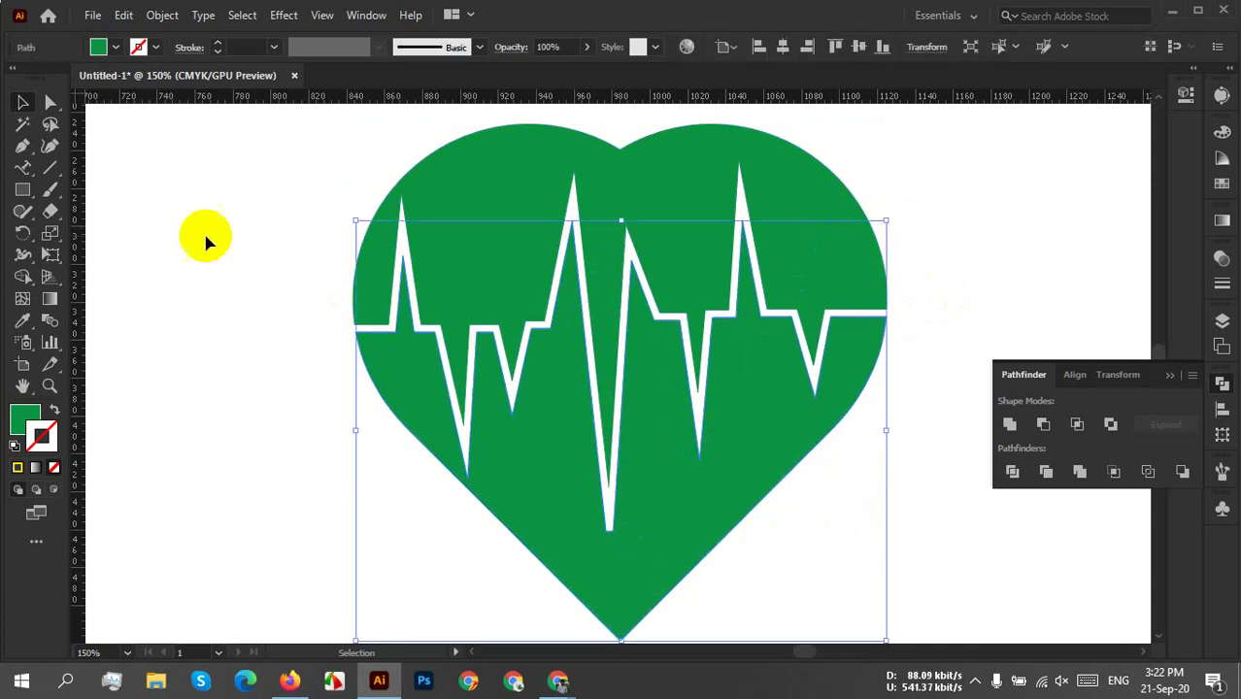
{"action": "left_click", "coordinate": [88, 48]}
{"action": "left_click", "coordinate": [116, 47]}
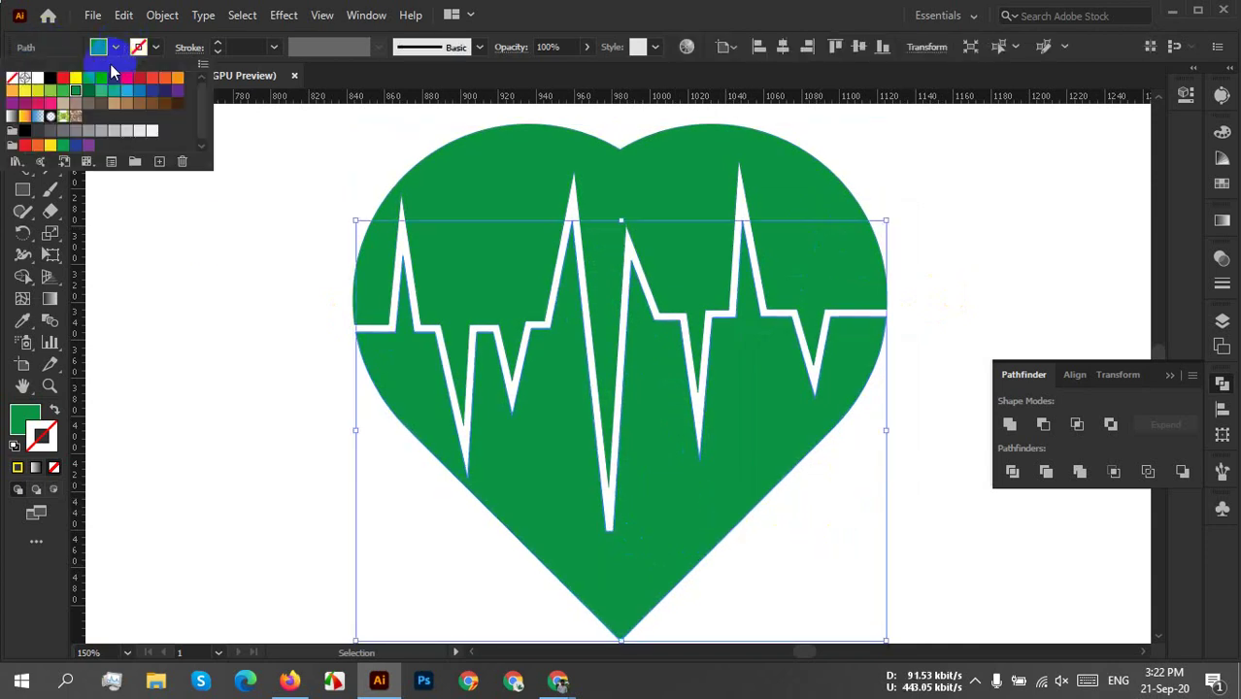
{"action": "left_click", "coordinate": [64, 77]}
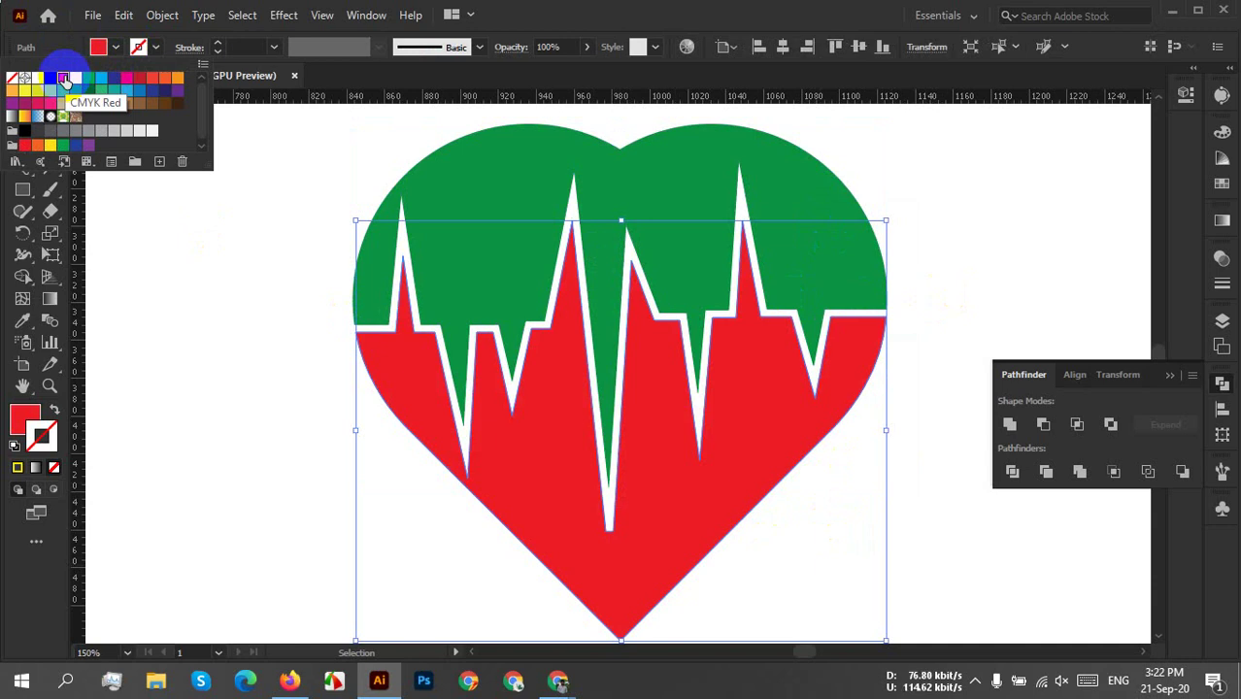
{"action": "left_click", "coordinate": [113, 77]}
{"action": "left_click", "coordinate": [105, 78]}
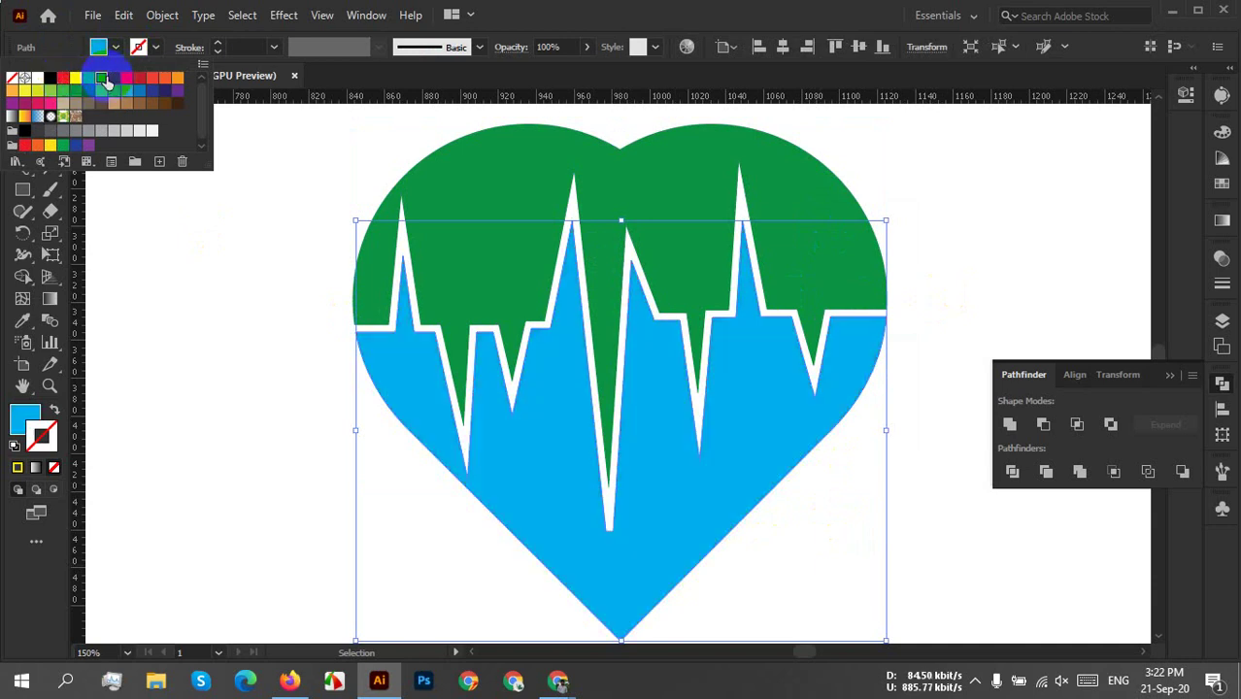
{"action": "left_click", "coordinate": [917, 515]}
{"action": "scroll", "coordinate": [855, 502], "scroll_direction": "down", "scroll_amount": 4}
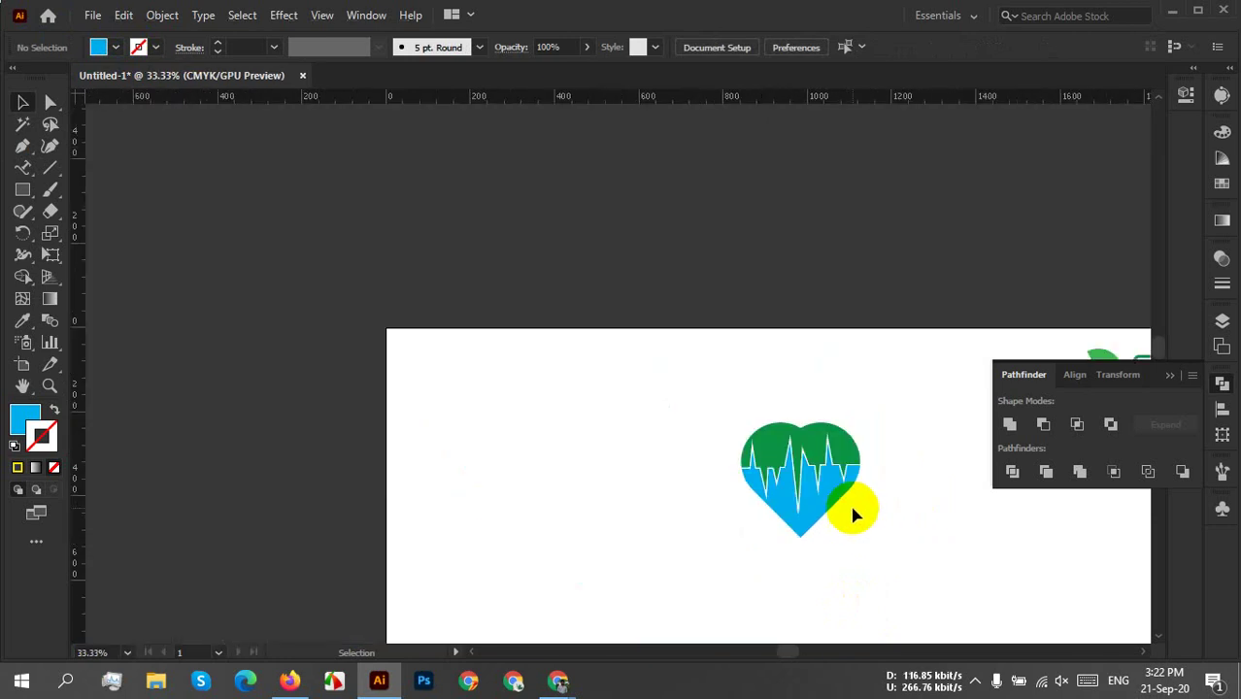
{"action": "scroll", "coordinate": [849, 495], "scroll_direction": "up", "scroll_amount": 3}
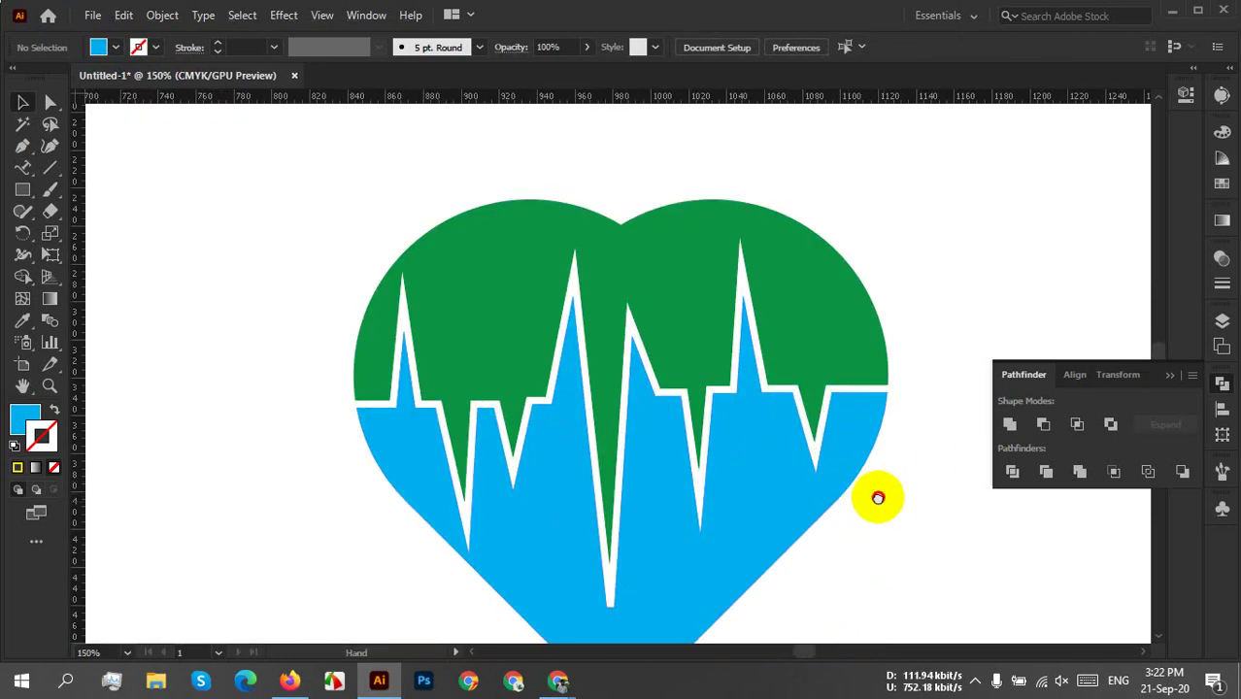
Undo the cyan-blue fill on the heart's lower piece and the ungrouping before it.
{"action": "left_click_drag", "start_coordinate": [874, 492], "coordinate": [650, 459]}
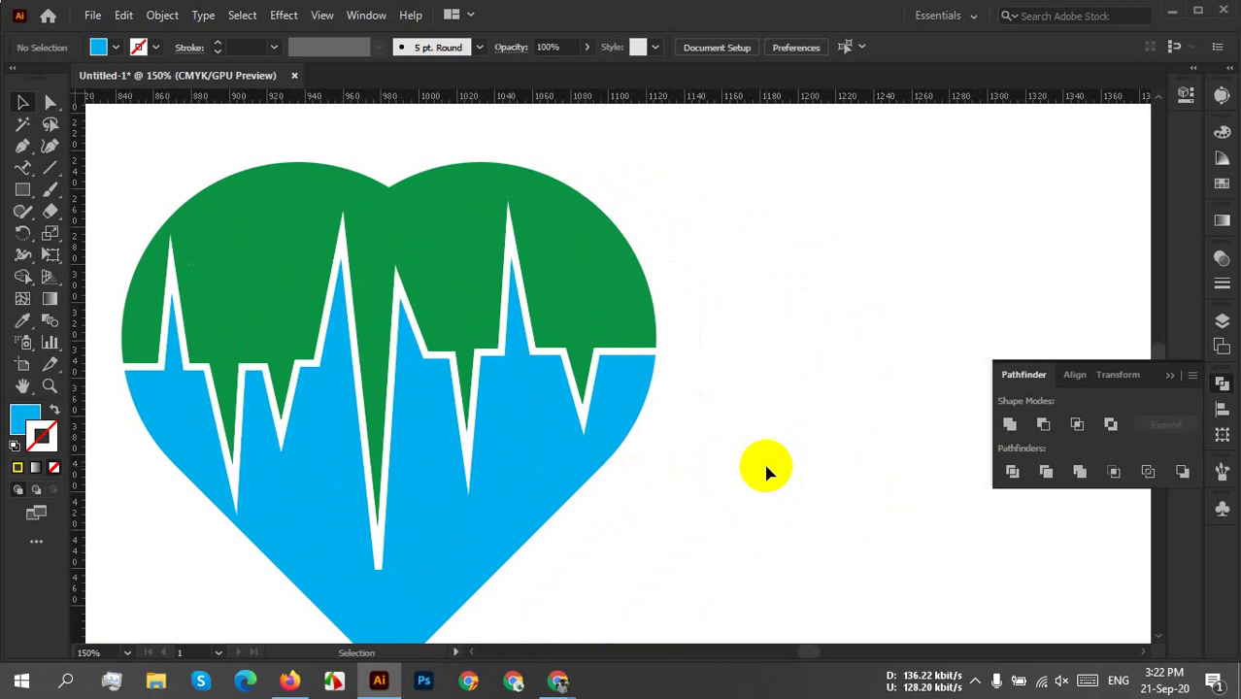
{"action": "key", "text": "ctrl+z"}
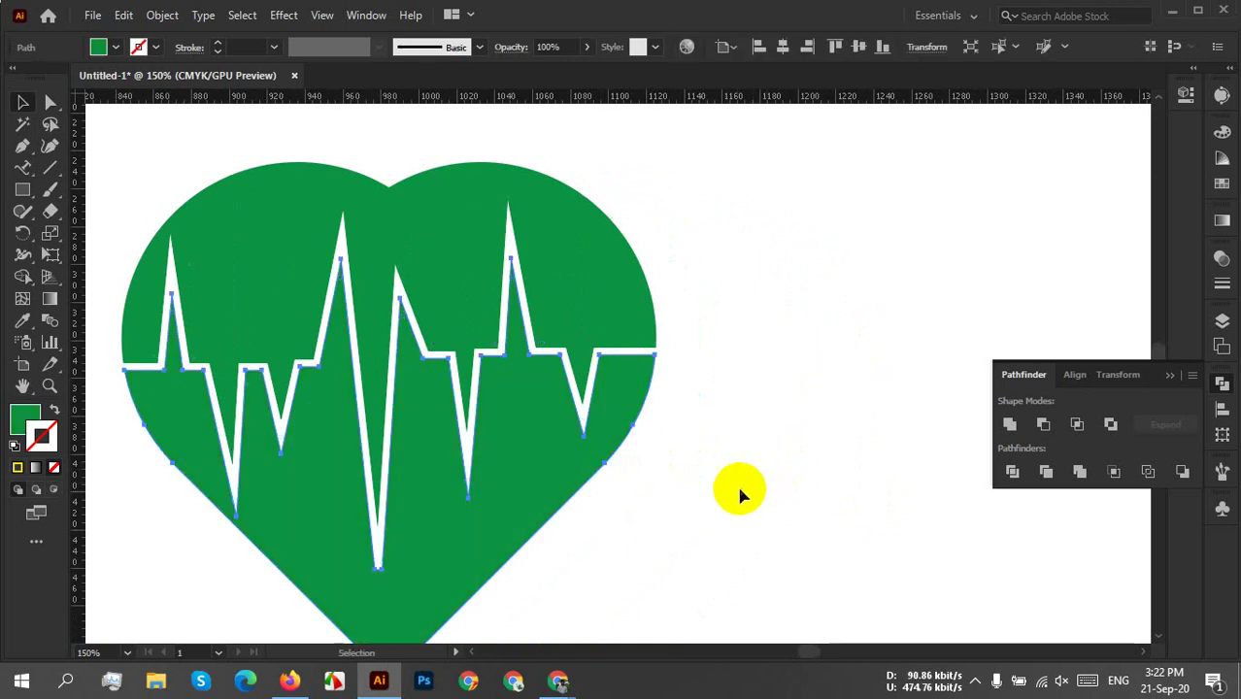
{"action": "key", "text": "v"}
{"action": "left_click", "coordinate": [746, 355]}
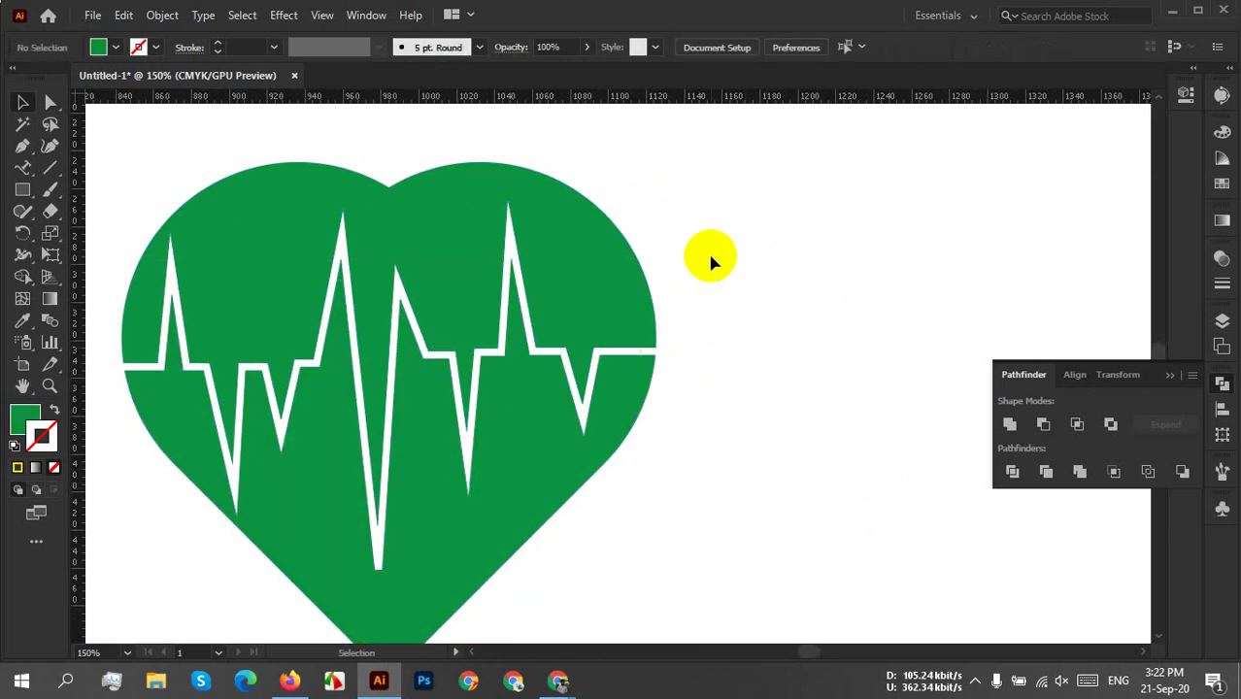
Ungroup the green heart into separate upper and lower pieces.
{"action": "left_click", "coordinate": [631, 269]}
{"action": "right_click", "coordinate": [560, 264]}
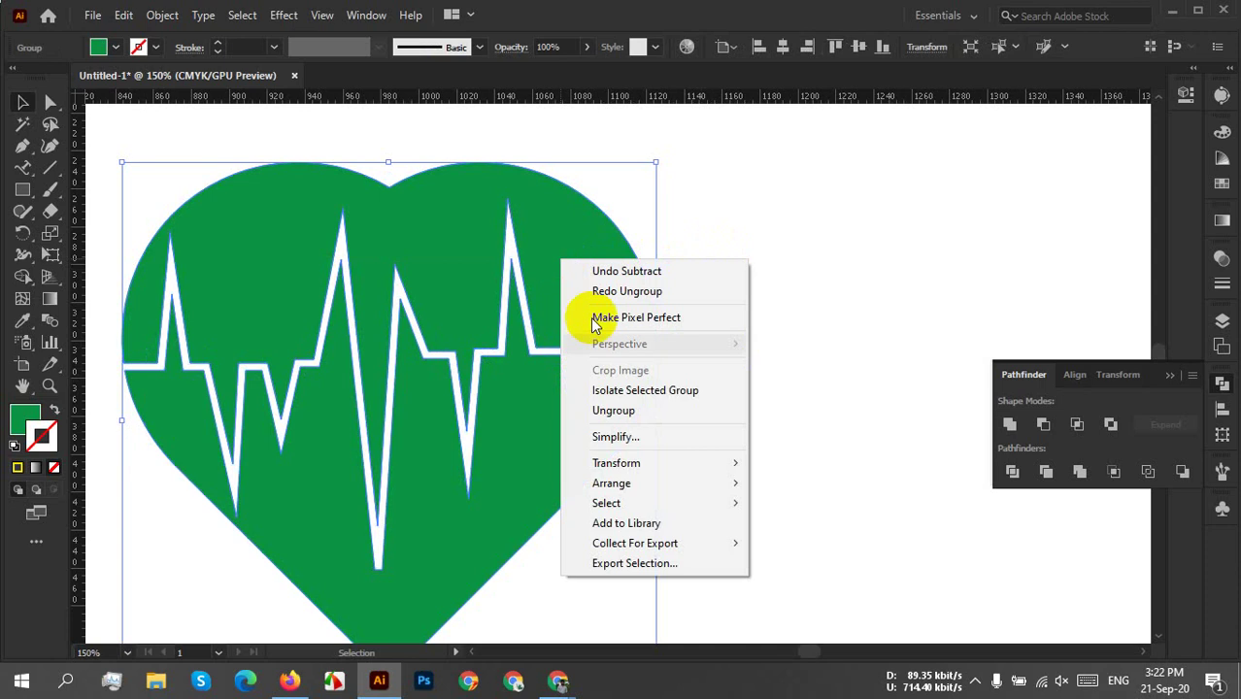
{"action": "left_click", "coordinate": [604, 410]}
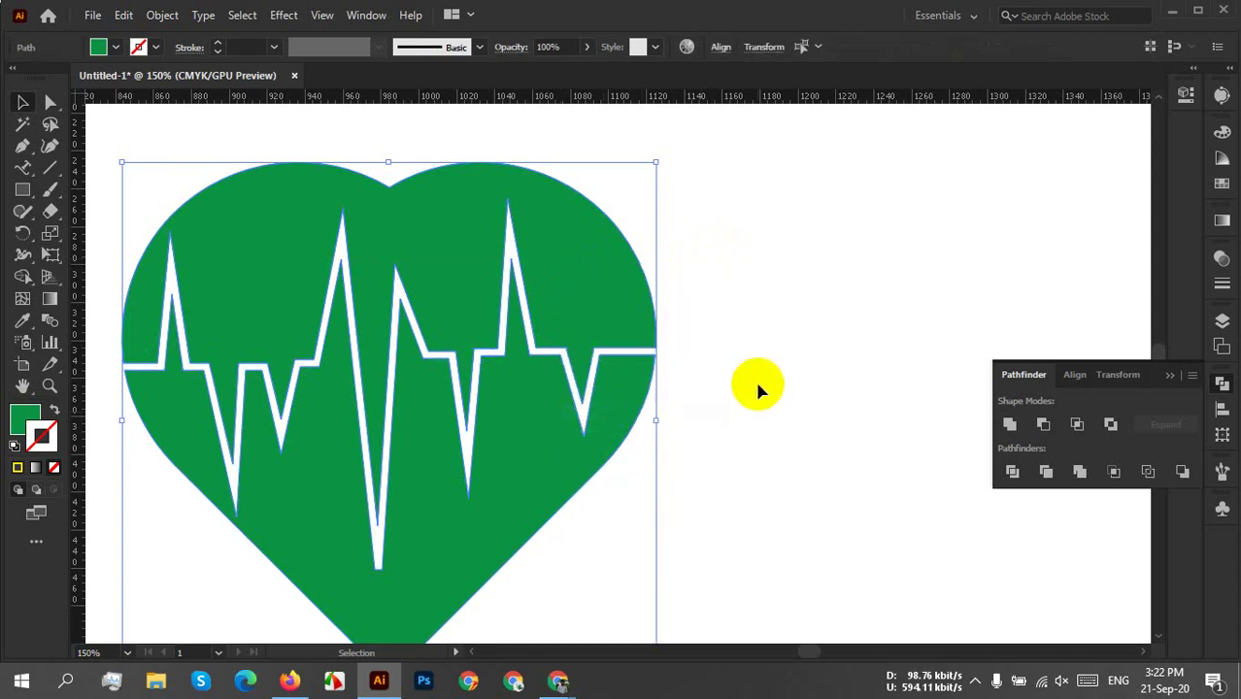
{"action": "left_click", "coordinate": [767, 377]}
Fill the heart's upper piece with the light blue swatch.
{"action": "left_click", "coordinate": [576, 257]}
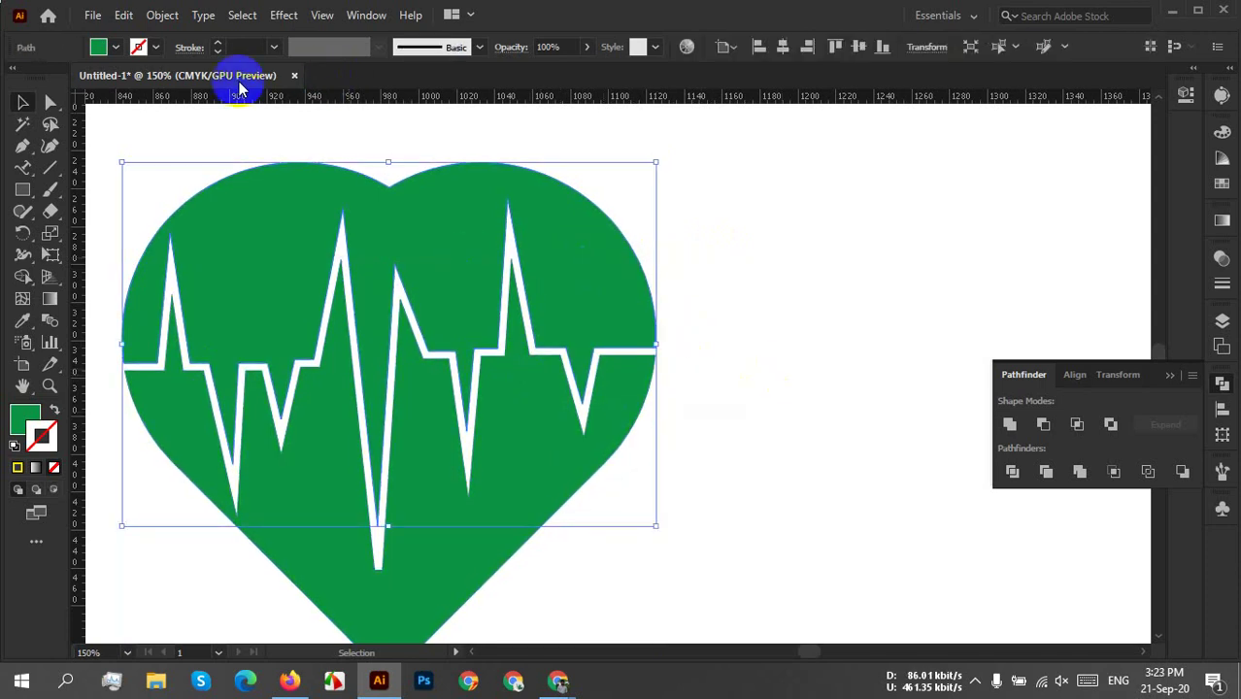
{"action": "left_click", "coordinate": [115, 49]}
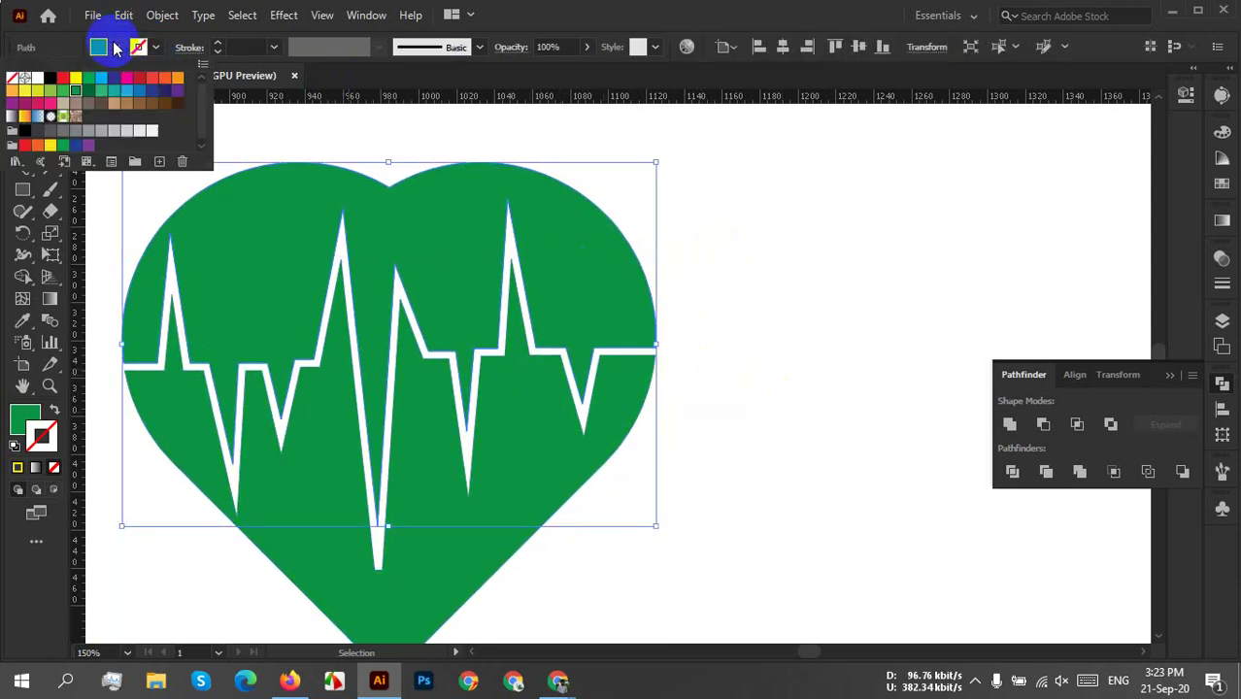
{"action": "left_click", "coordinate": [126, 90]}
{"action": "left_click", "coordinate": [781, 333]}
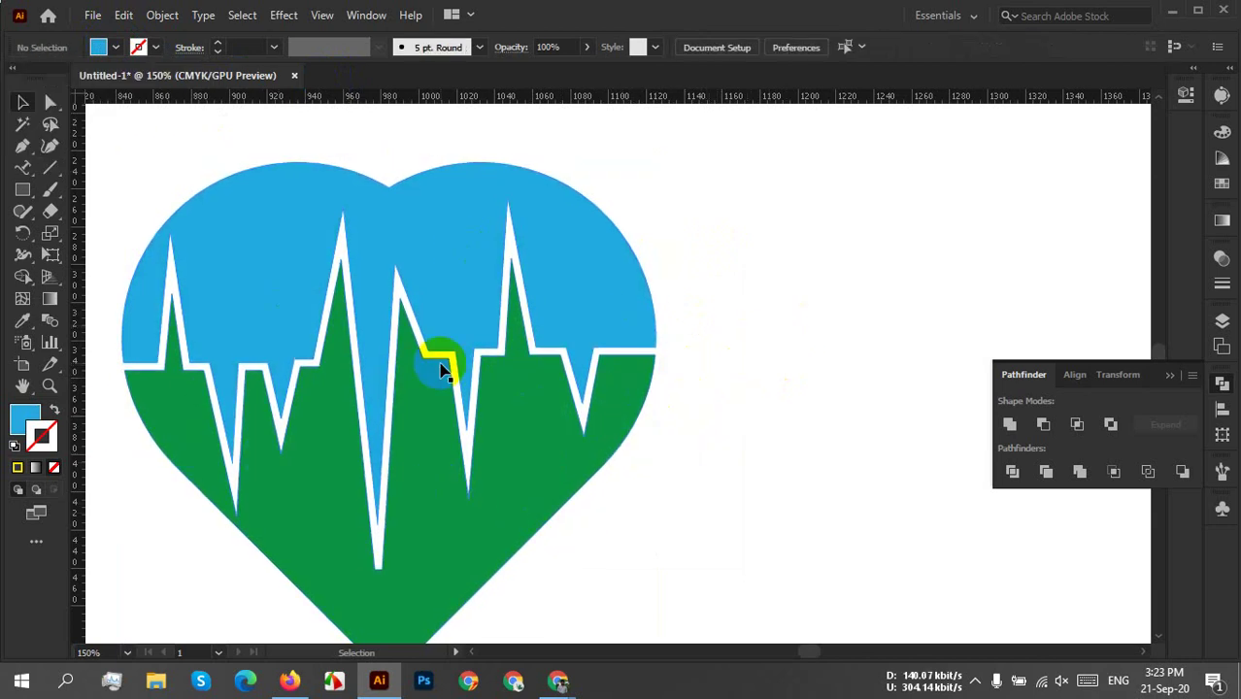
Group the heart's blue and green pieces and move the heart logo beneath the leaf-and-cross logo.
{"action": "scroll", "coordinate": [443, 369], "scroll_direction": "down", "scroll_amount": 2}
{"action": "left_click_drag", "start_coordinate": [560, 449], "coordinate": [392, 445]}
{"action": "left_click_drag", "start_coordinate": [175, 232], "coordinate": [1020, 479]}
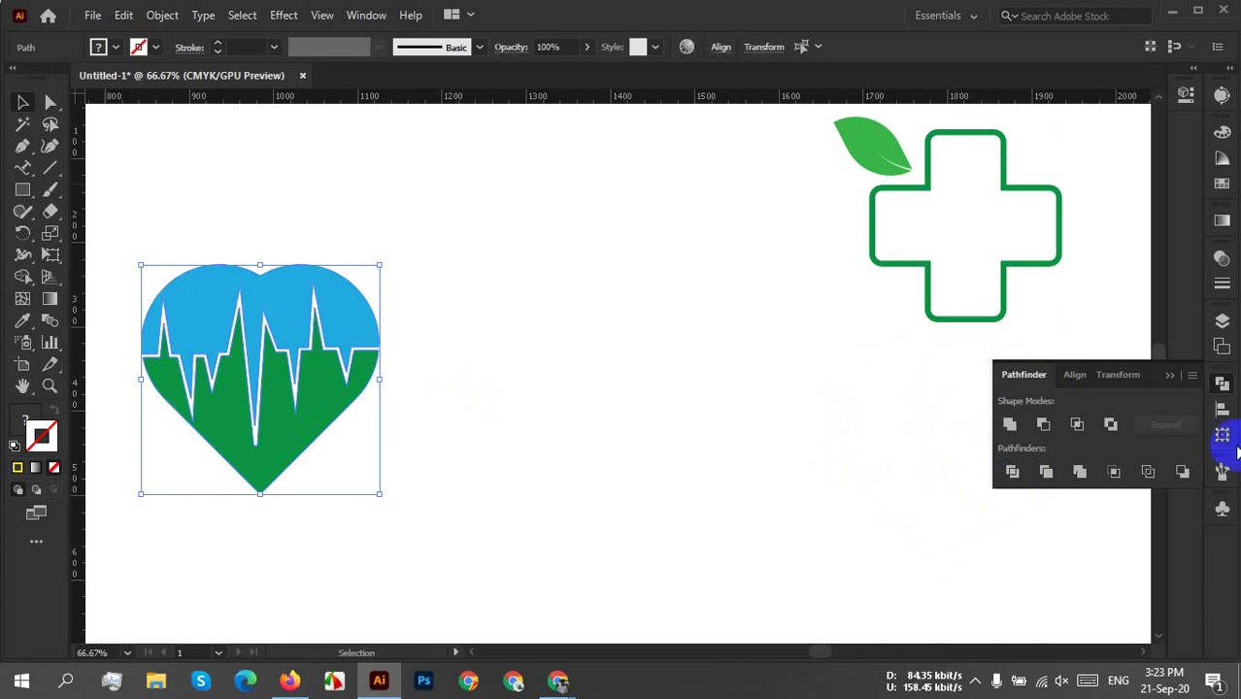
{"action": "left_click", "coordinate": [1169, 376]}
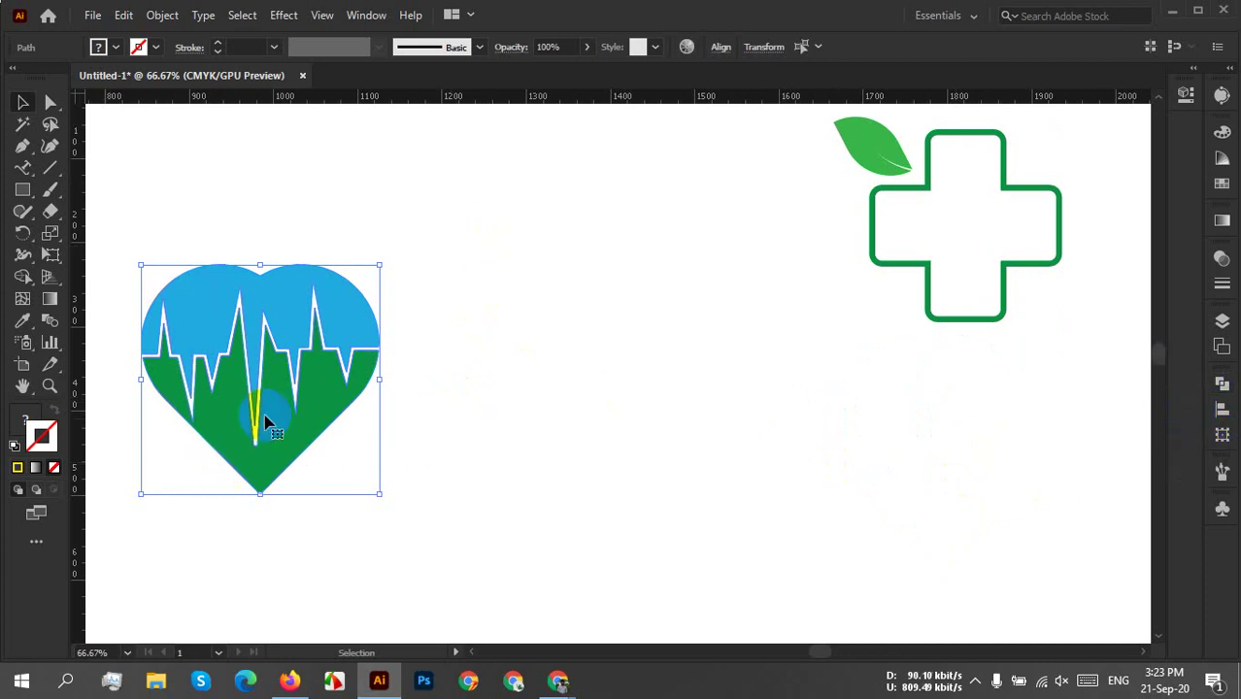
{"action": "right_click", "coordinate": [279, 353]}
{"action": "left_click", "coordinate": [342, 398]}
{"action": "left_click_drag", "start_coordinate": [272, 399], "coordinate": [975, 516]}
Group the leaf and the cross outline into one logo.
{"action": "scroll", "coordinate": [779, 458], "scroll_direction": "up", "scroll_amount": 3}
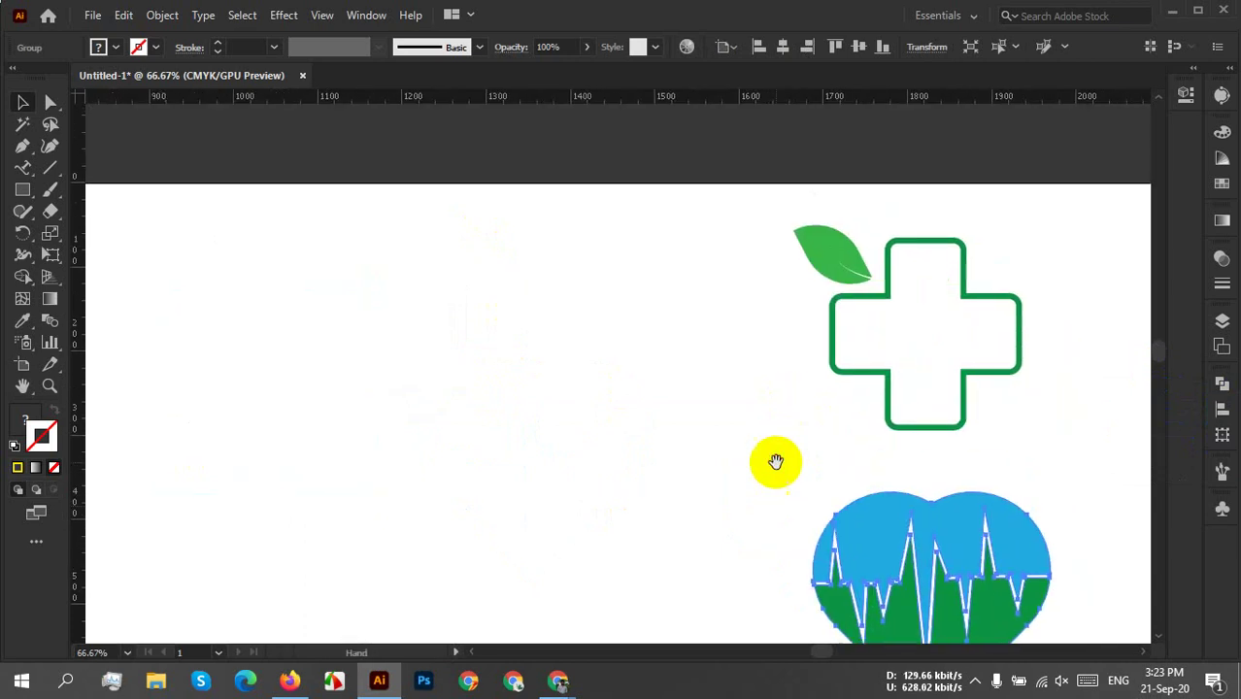
{"action": "left_click_drag", "start_coordinate": [762, 202], "coordinate": [1077, 377]}
{"action": "right_click", "coordinate": [949, 322]}
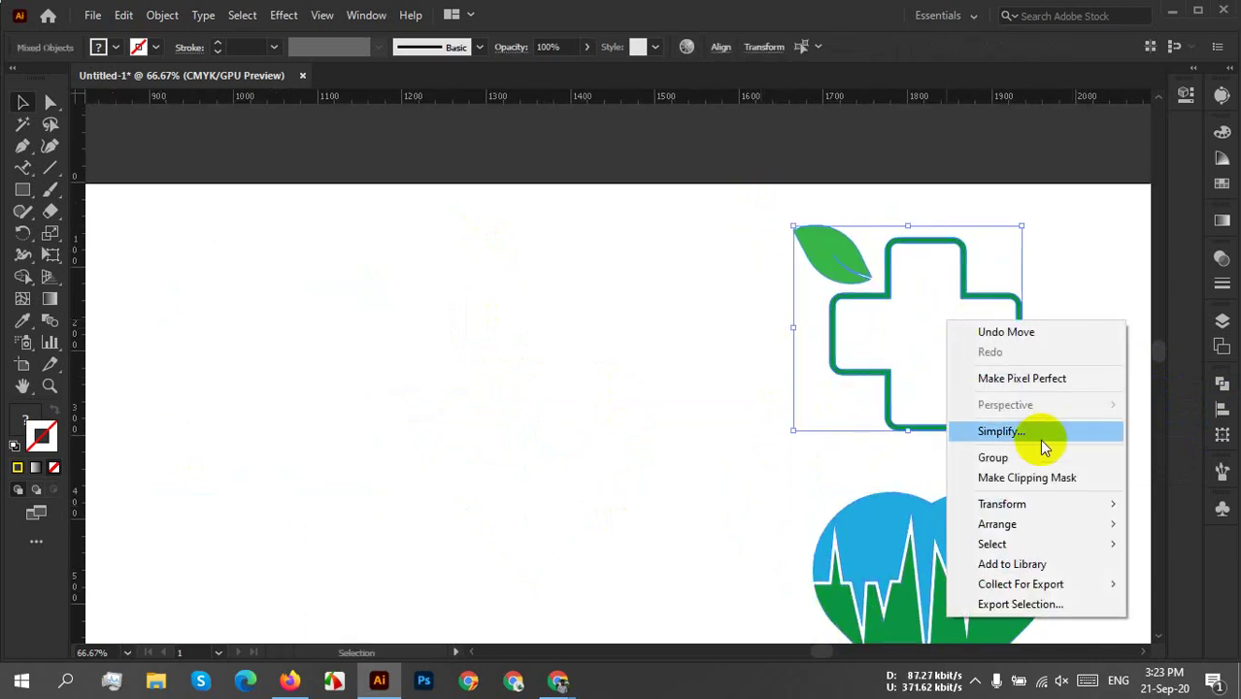
{"action": "left_click", "coordinate": [1000, 456]}
{"action": "left_click_drag", "start_coordinate": [970, 487], "coordinate": [1076, 361]}
Draw an upright rectangle about 160 px wide and 300 px tall on an empty part of the artboard.
{"action": "left_click_drag", "start_coordinate": [535, 405], "coordinate": [899, 428]}
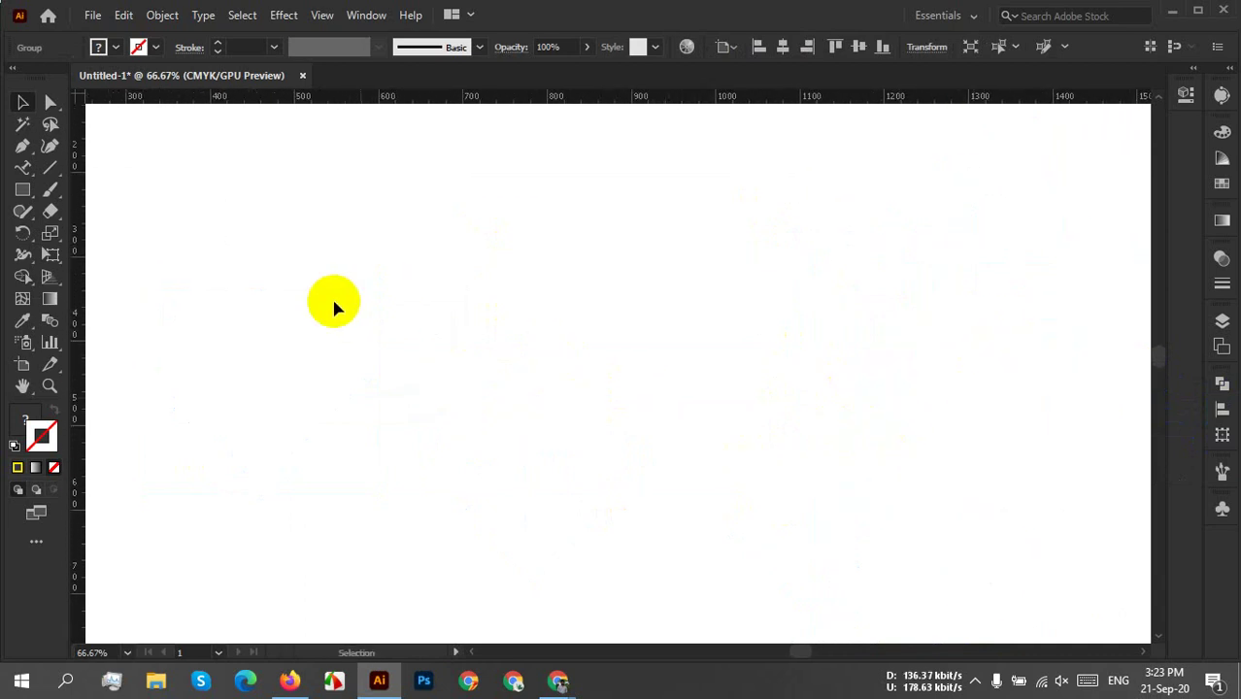
{"action": "left_click", "coordinate": [24, 190]}
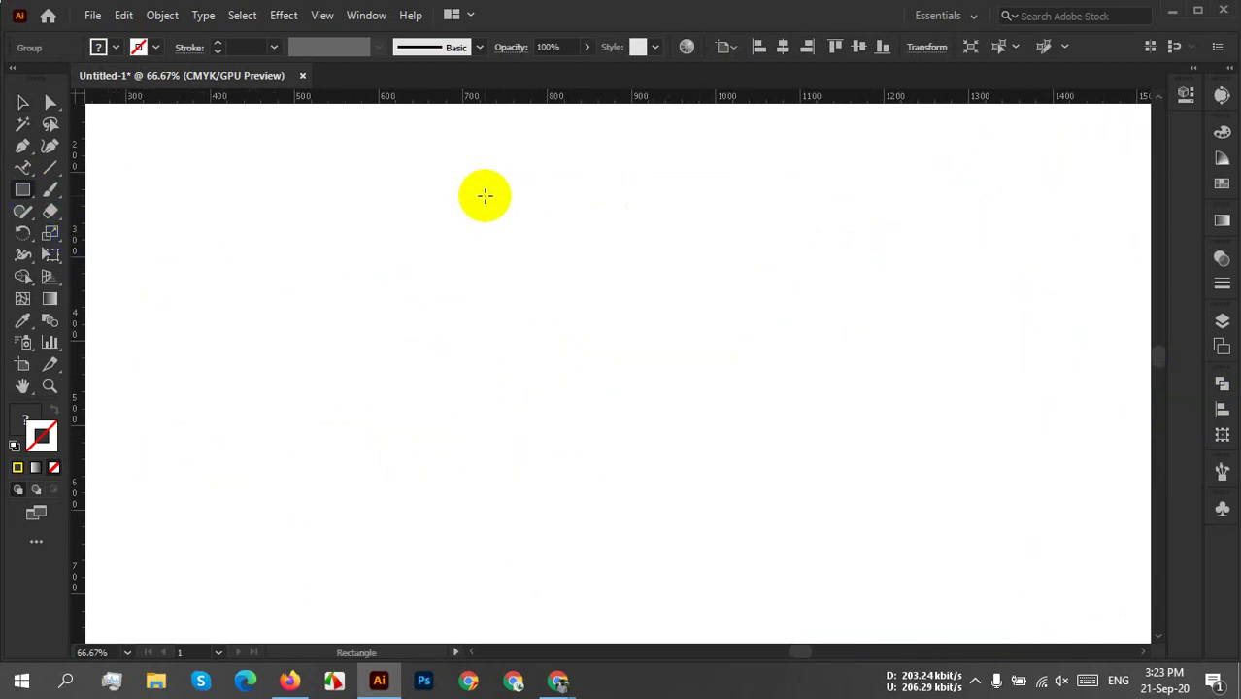
{"action": "left_click_drag", "start_coordinate": [485, 195], "coordinate": [575, 442]}
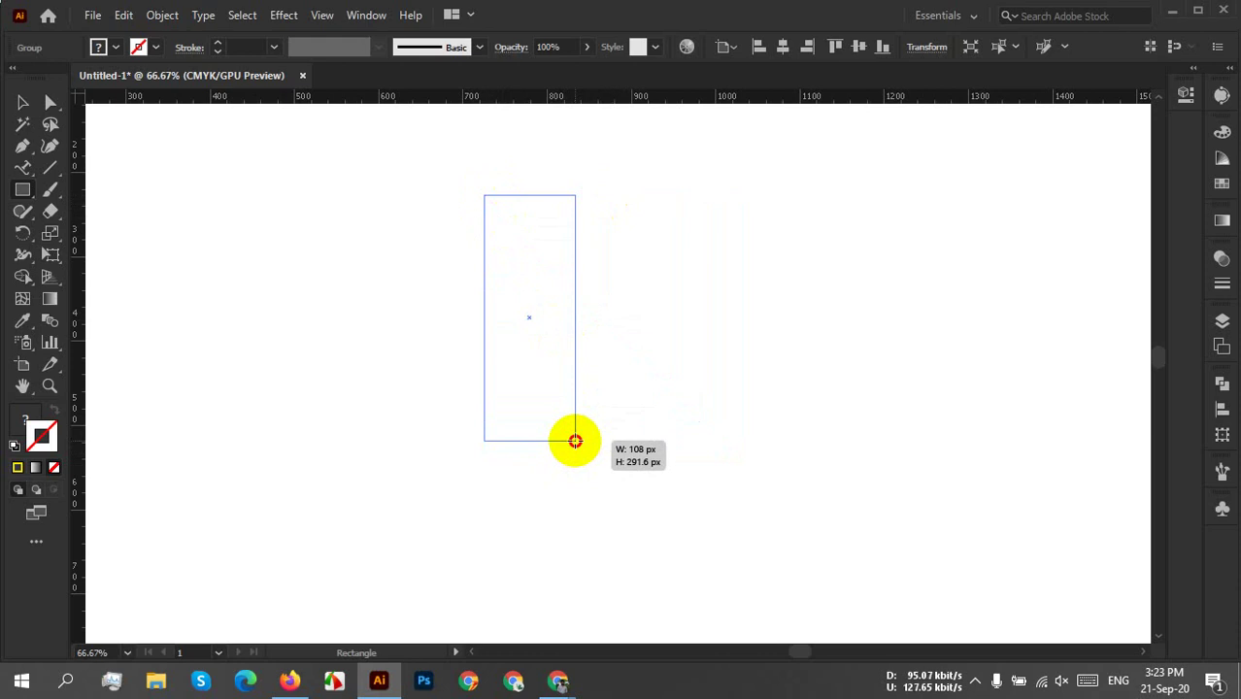
{"action": "left_click_drag", "start_coordinate": [575, 441], "coordinate": [619, 448]}
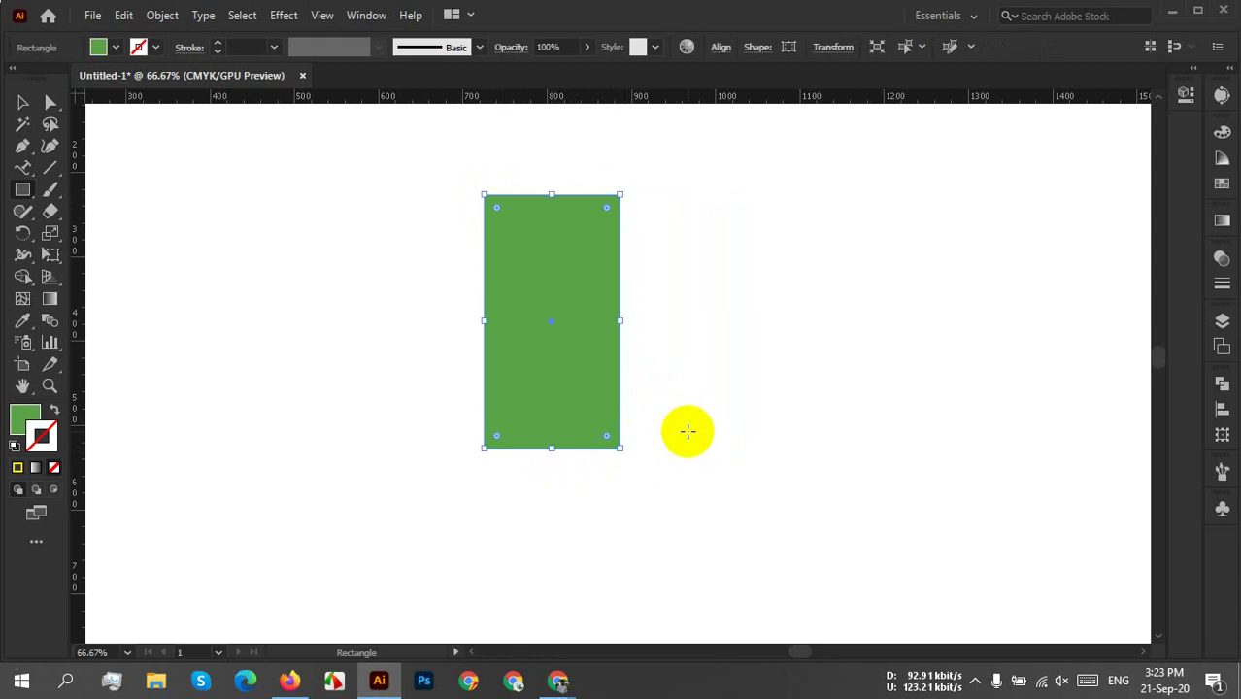
Reflect a copy of the green rectangle at a 45° angle so the two form a cross.
{"action": "right_click", "coordinate": [575, 340]}
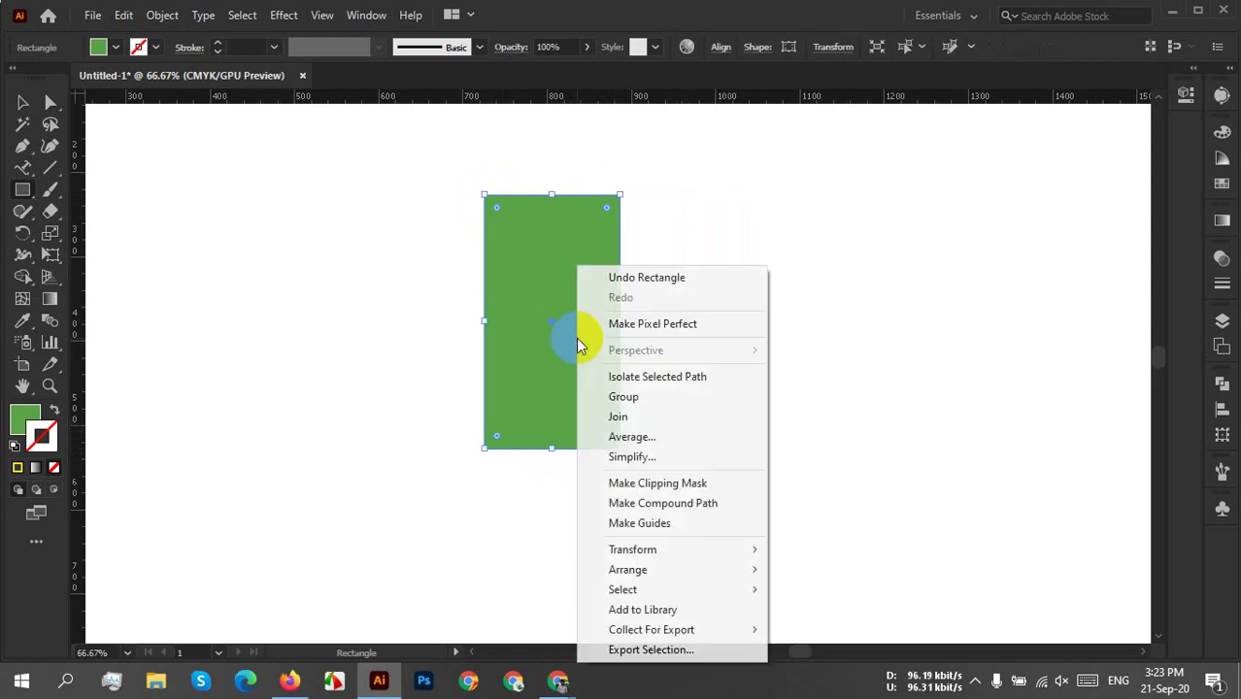
{"action": "mouse_move", "coordinate": [668, 552]}
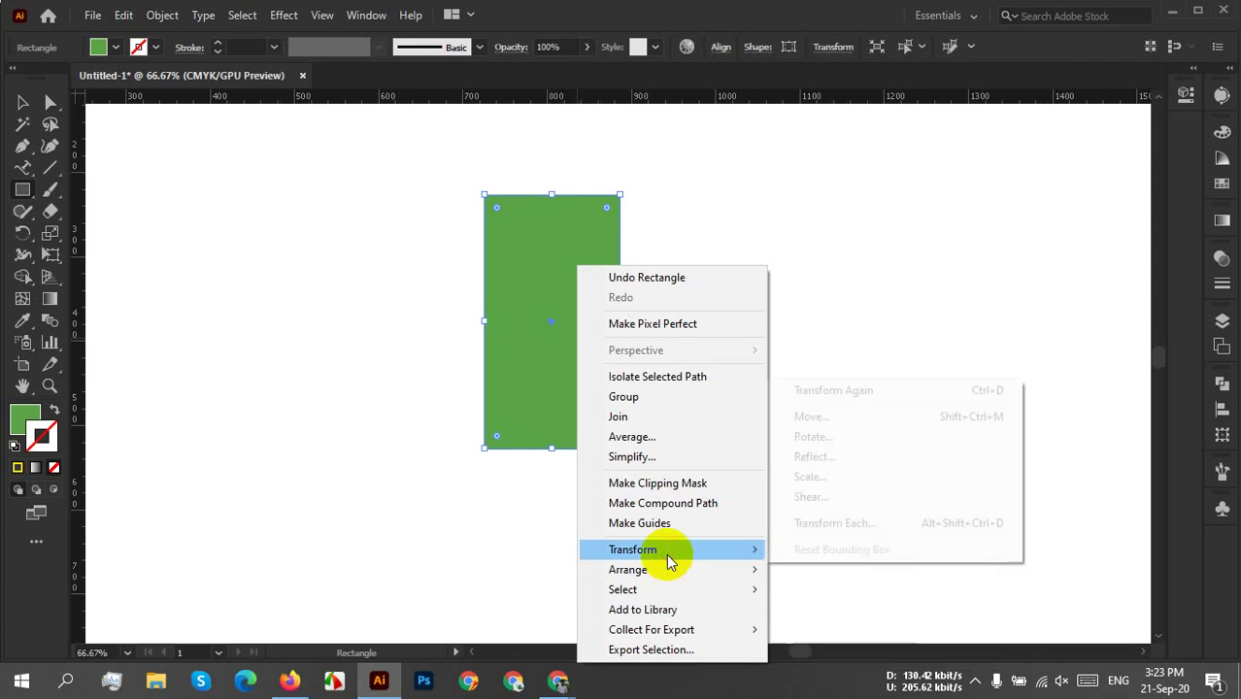
{"action": "left_click", "coordinate": [837, 459]}
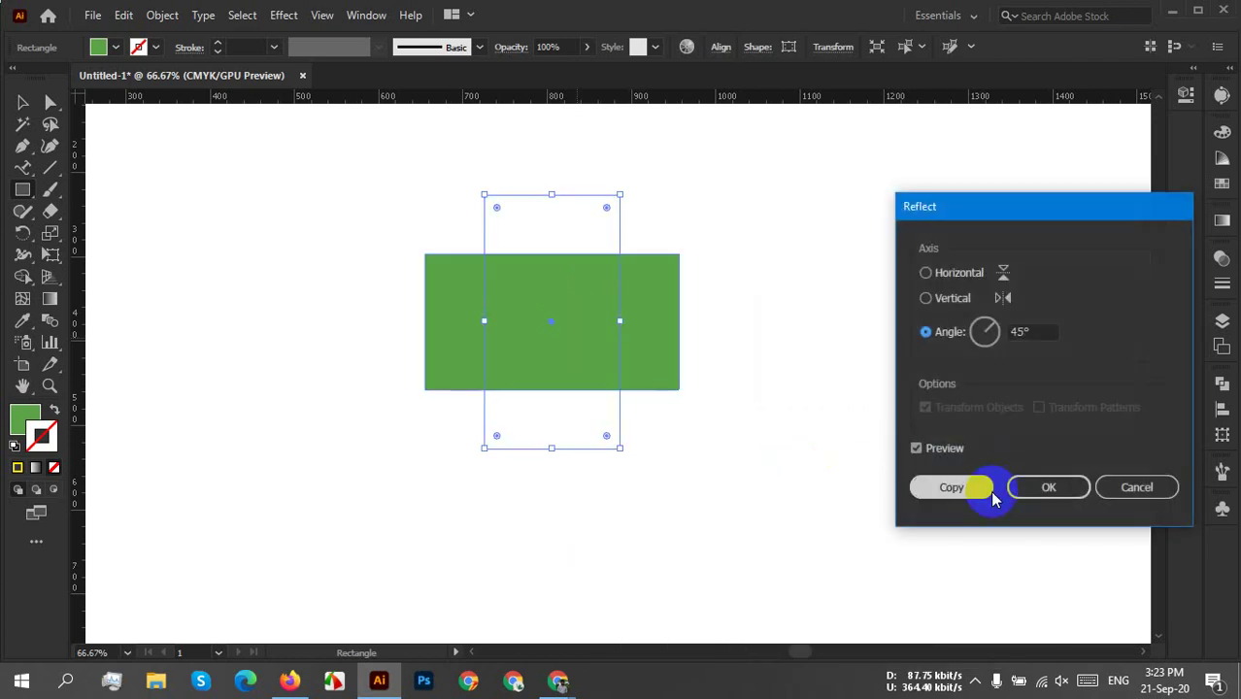
{"action": "left_click", "coordinate": [944, 485]}
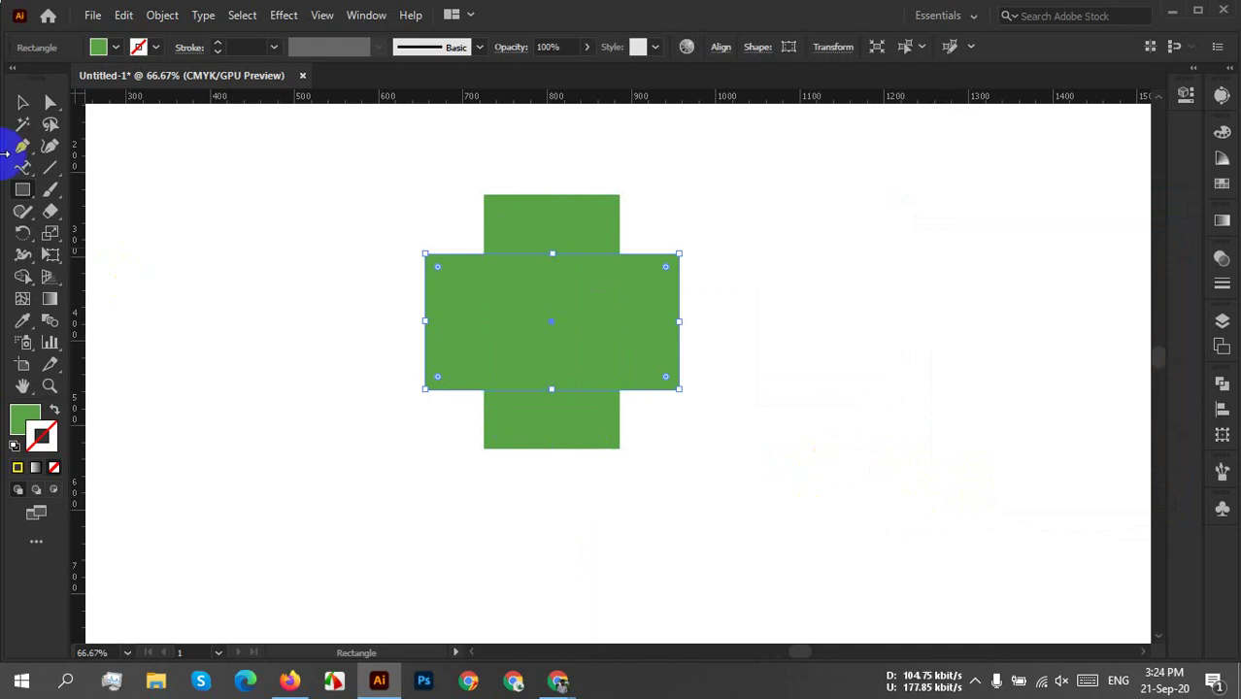
Delete the horizontal rectangle copy from the square-cornered cross.
{"action": "left_click", "coordinate": [22, 103]}
{"action": "left_click", "coordinate": [643, 301]}
{"action": "left_click", "coordinate": [724, 219]}
{"action": "left_click_drag", "start_coordinate": [721, 180], "coordinate": [385, 491]}
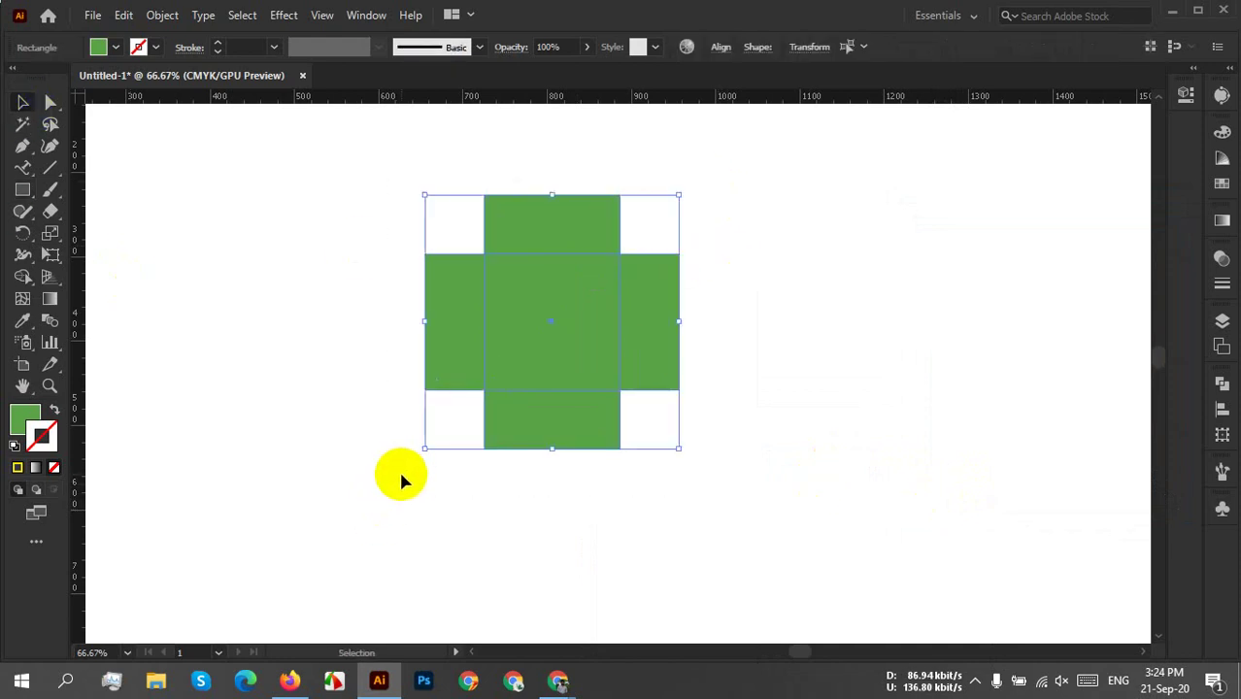
{"action": "left_click", "coordinate": [631, 442]}
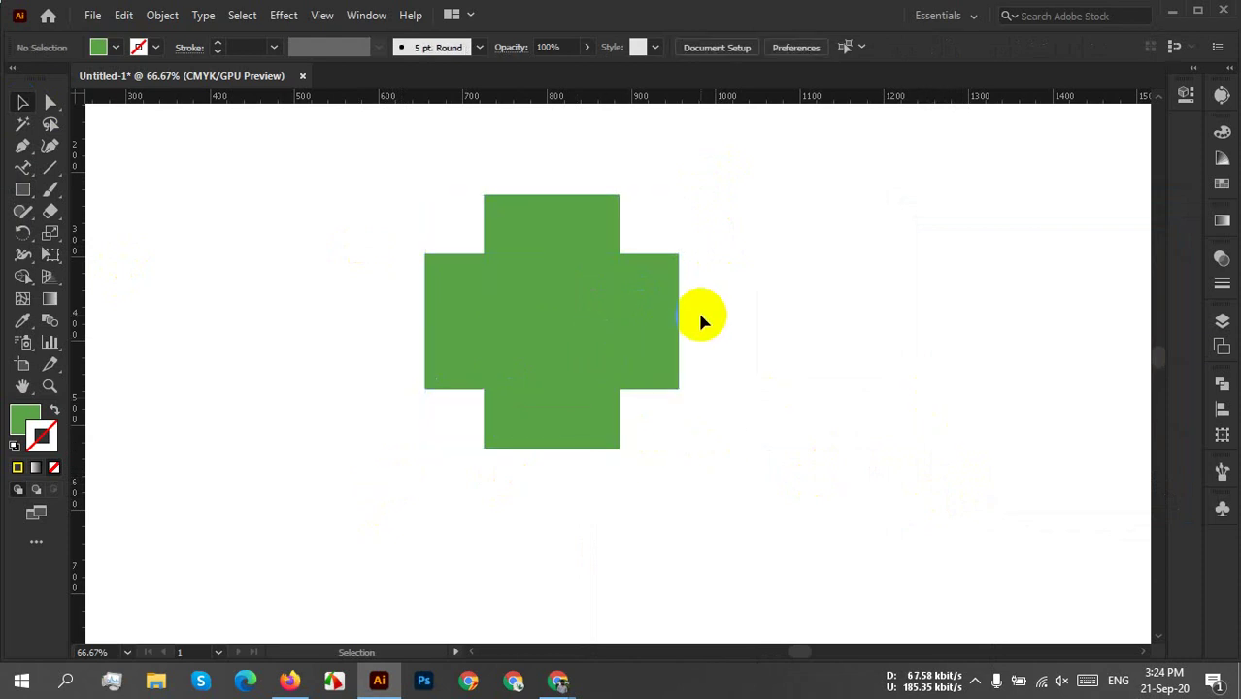
{"action": "left_click", "coordinate": [664, 338]}
{"action": "key", "text": "Delete"}
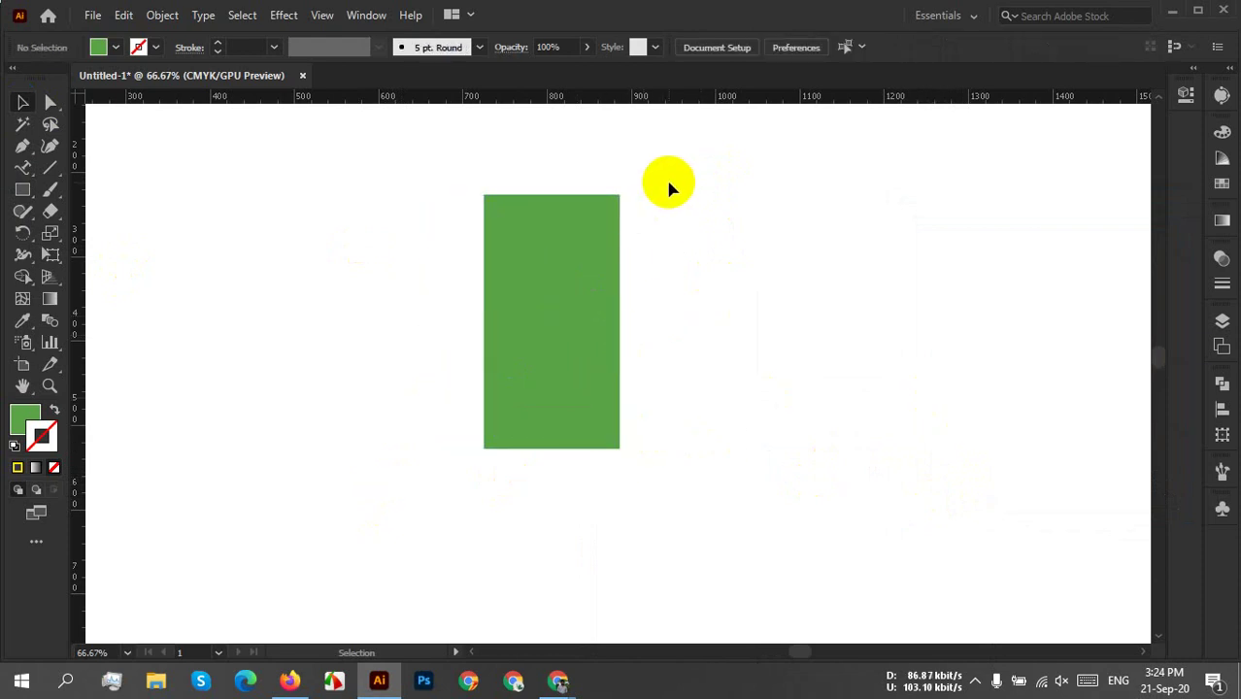
Round all four corners of the upright green rectangle generously.
{"action": "left_click", "coordinate": [487, 338]}
{"action": "left_click_drag", "start_coordinate": [494, 210], "coordinate": [513, 237]}
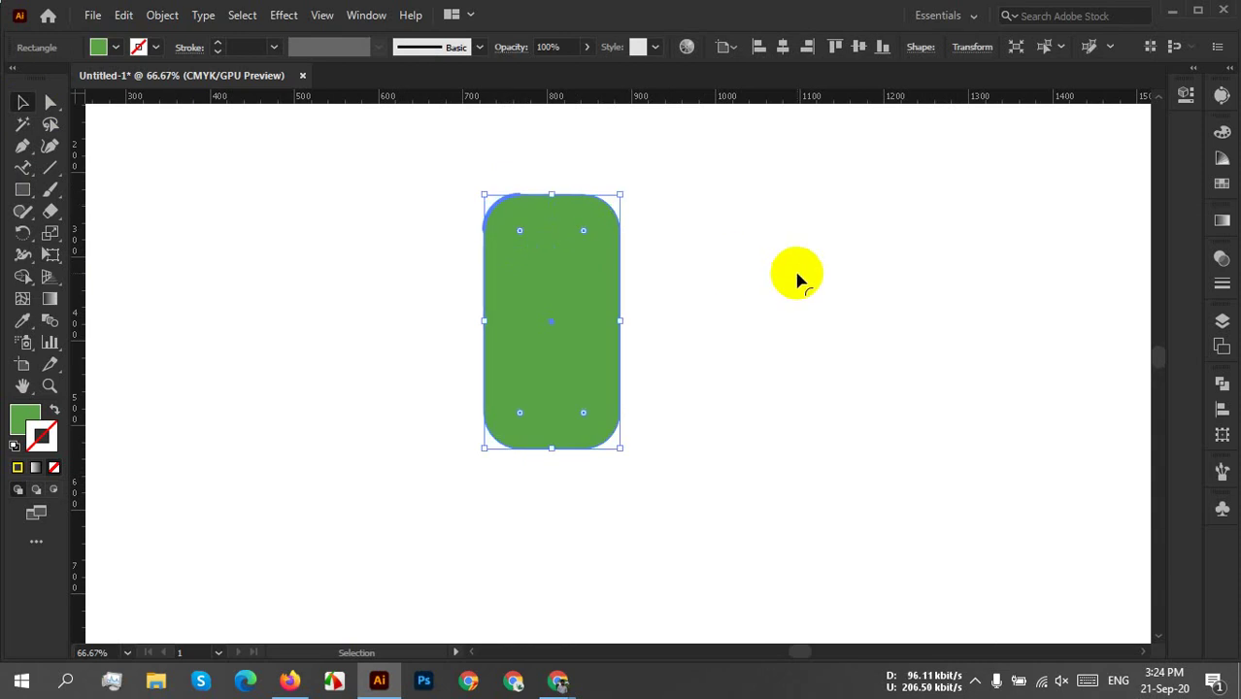
{"action": "left_click", "coordinate": [797, 279]}
{"action": "left_click_drag", "start_coordinate": [794, 274], "coordinate": [407, 368]}
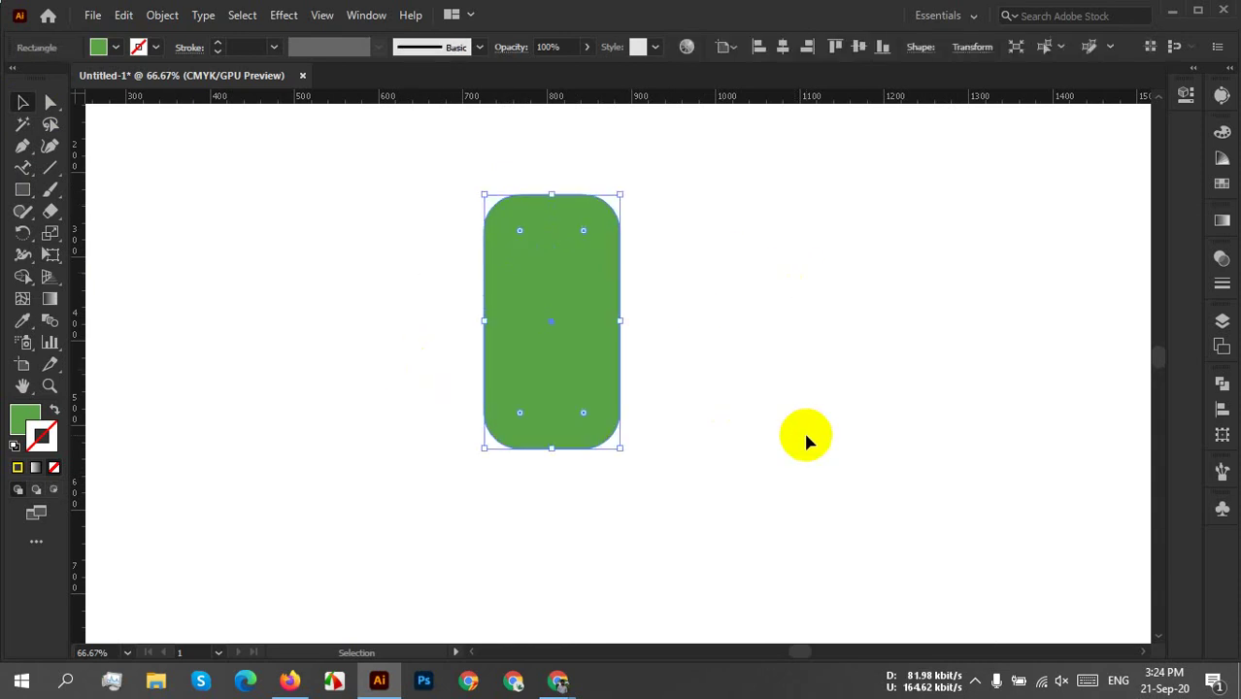
Reflect a copy of the rounded rectangle at a 45° angle to form a rounded cross.
{"action": "right_click", "coordinate": [576, 305]}
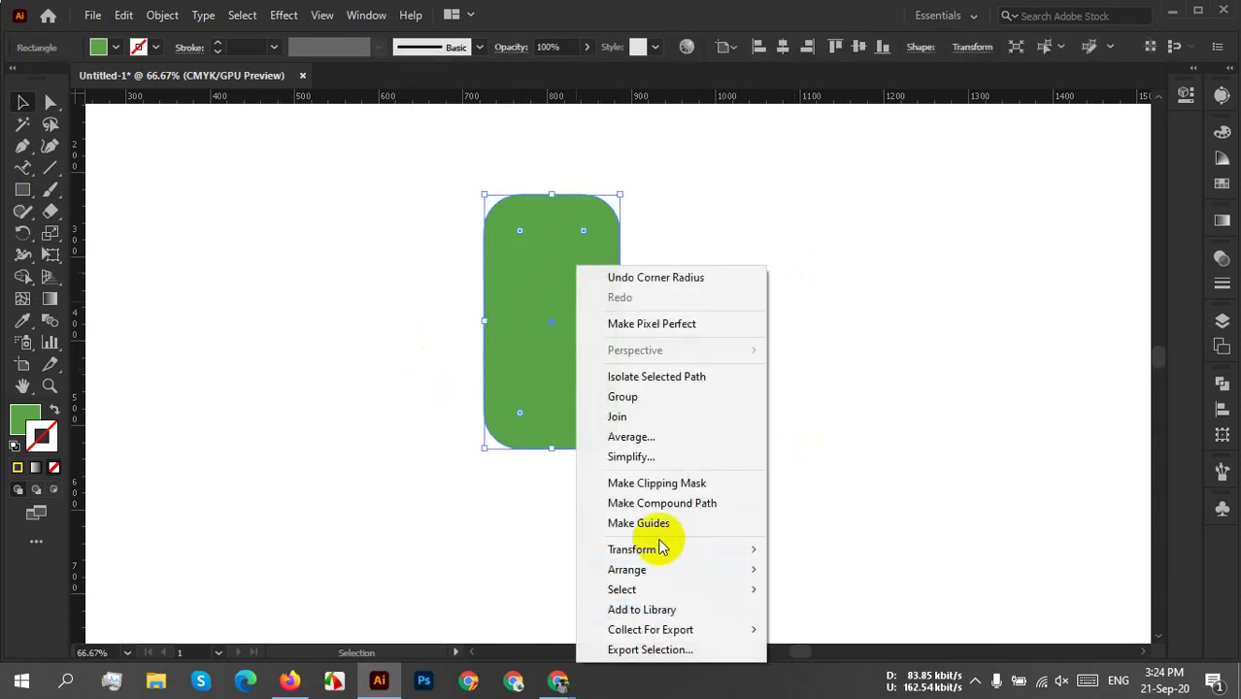
{"action": "mouse_move", "coordinate": [738, 548]}
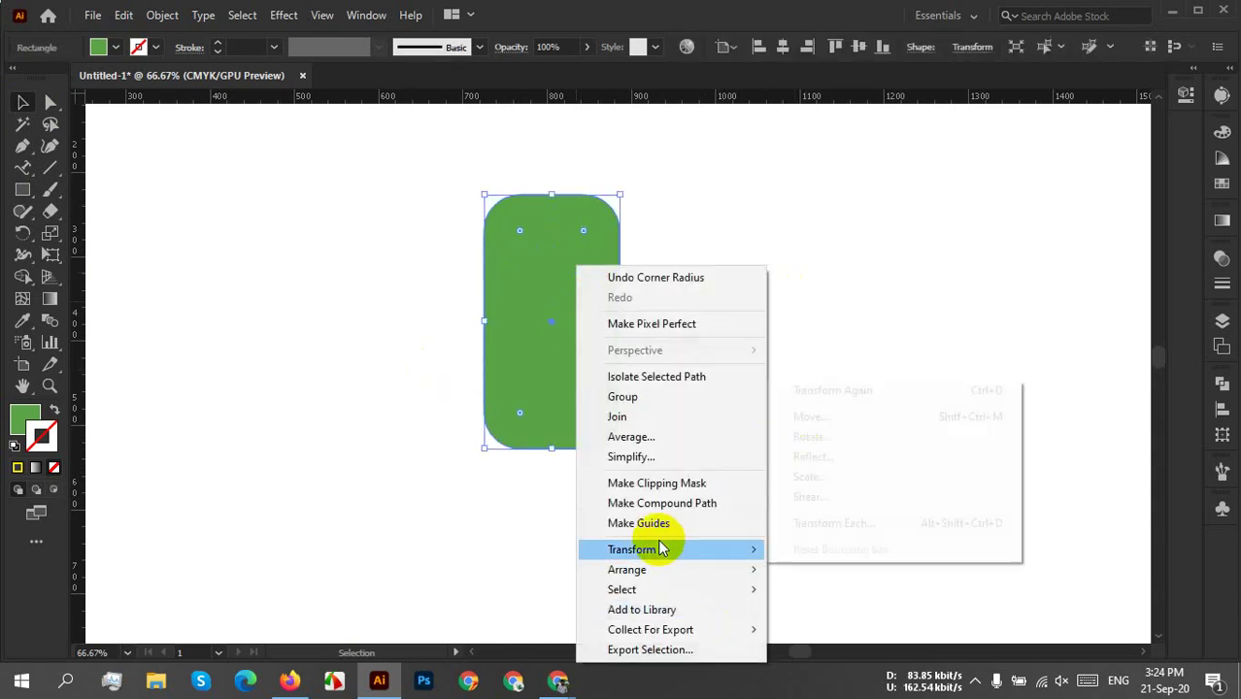
{"action": "left_click", "coordinate": [855, 457]}
{"action": "left_click", "coordinate": [952, 490]}
{"action": "left_click", "coordinate": [822, 263]}
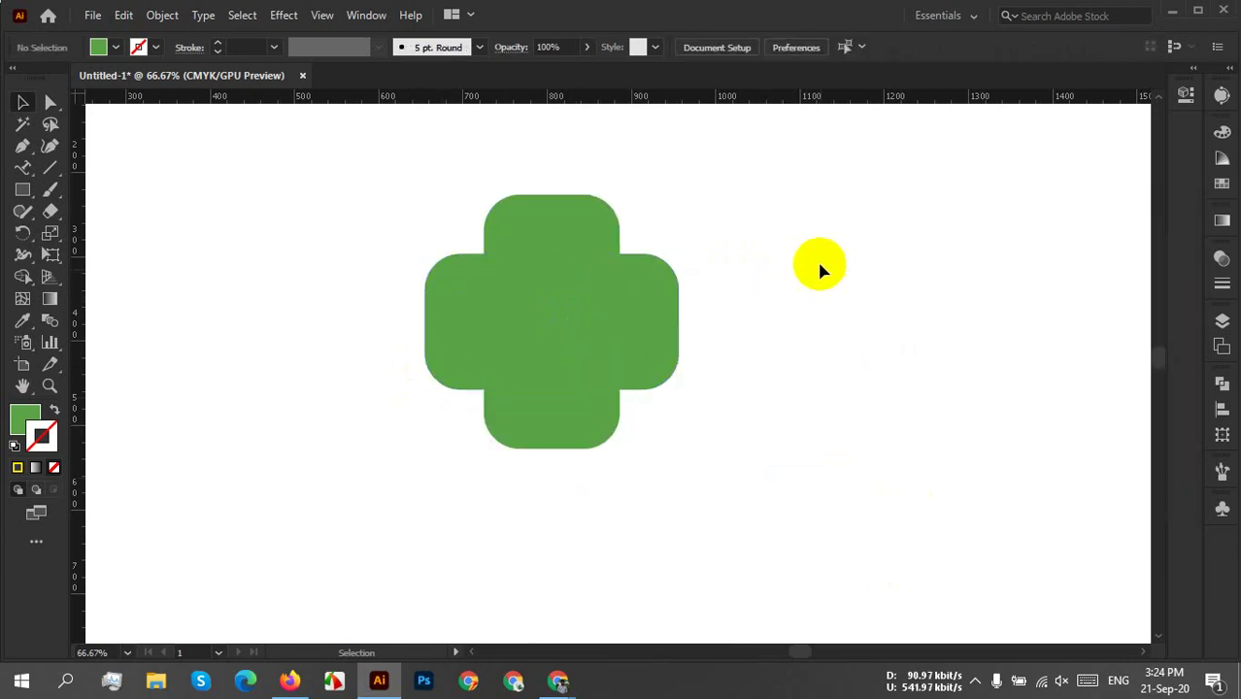
Merge the two rounded rectangles into a single cross shape with Pathfinder's Unite.
{"action": "left_click_drag", "start_coordinate": [784, 203], "coordinate": [396, 493]}
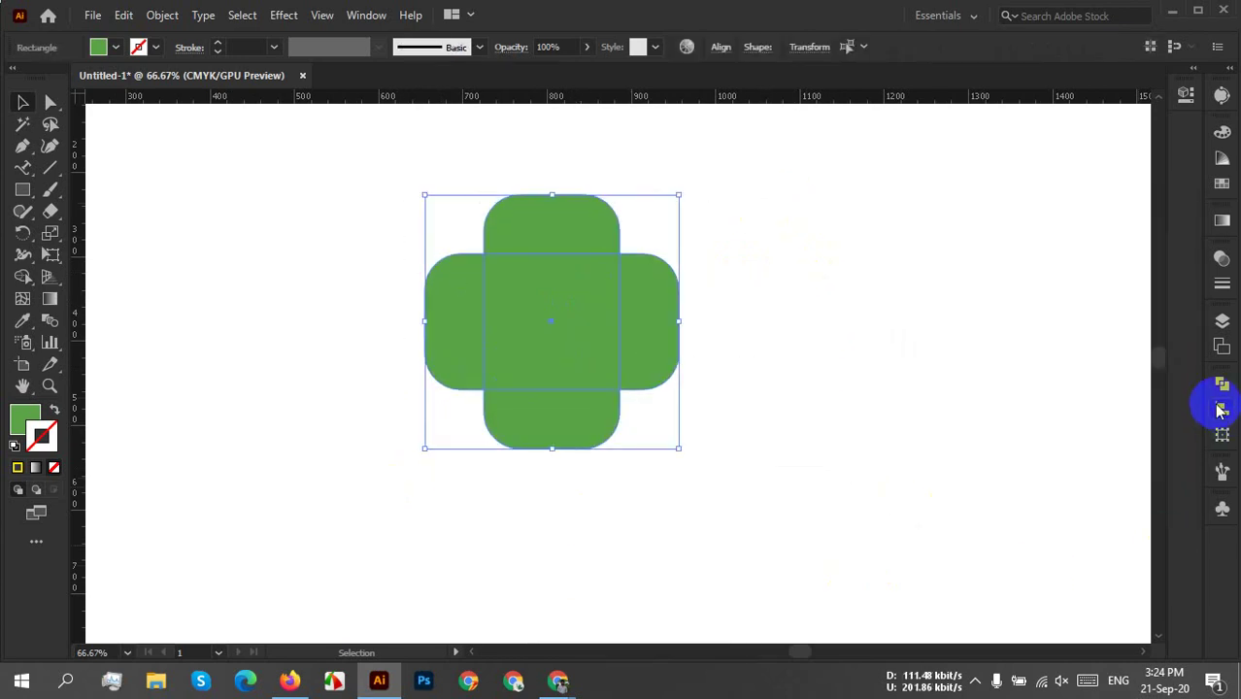
{"action": "left_click", "coordinate": [1222, 387]}
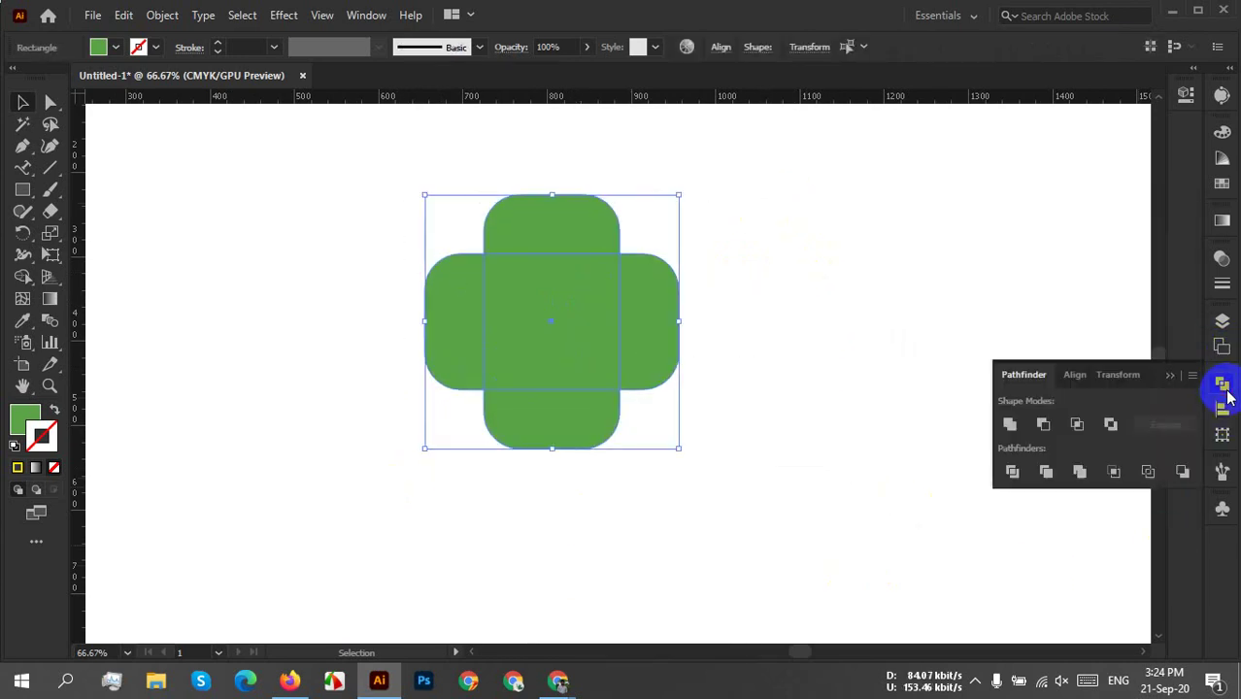
{"action": "left_click", "coordinate": [1013, 425]}
{"action": "left_click", "coordinate": [762, 280]}
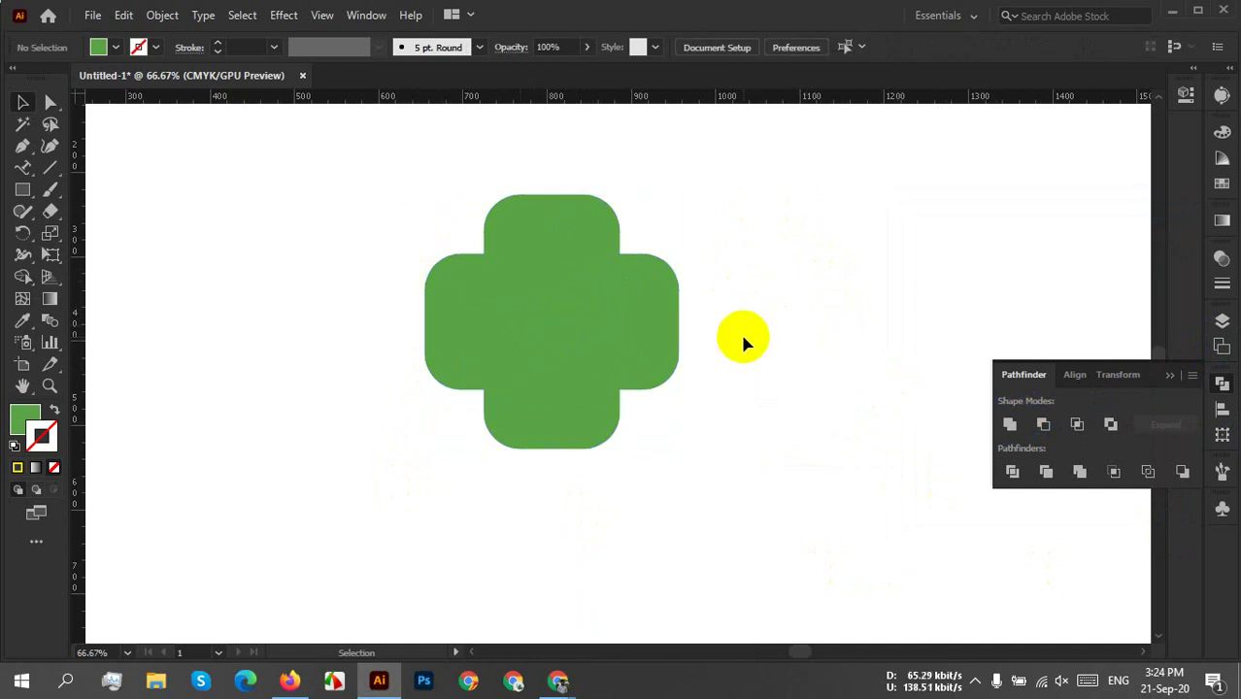
{"action": "left_click", "coordinate": [1172, 382]}
Swap the rounded cross's fill and stroke to leave a green outline without fill, and keep the cross selected.
{"action": "left_click_drag", "start_coordinate": [832, 254], "coordinate": [403, 466]}
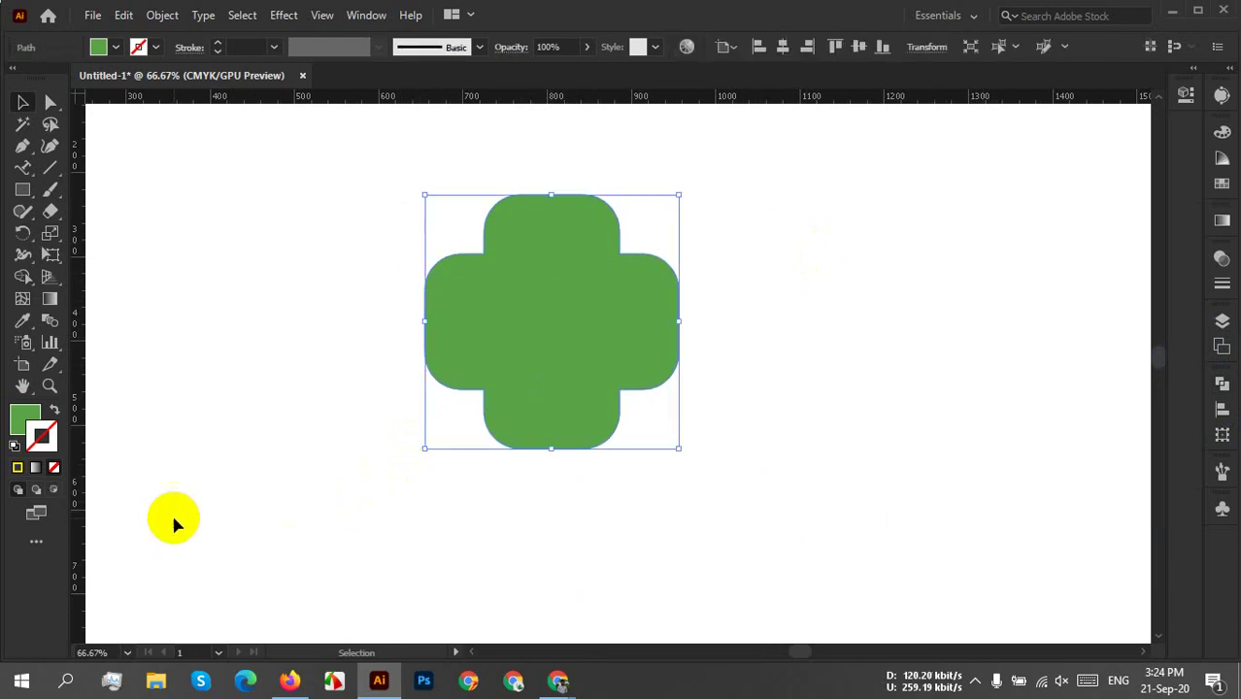
{"action": "left_click", "coordinate": [25, 418]}
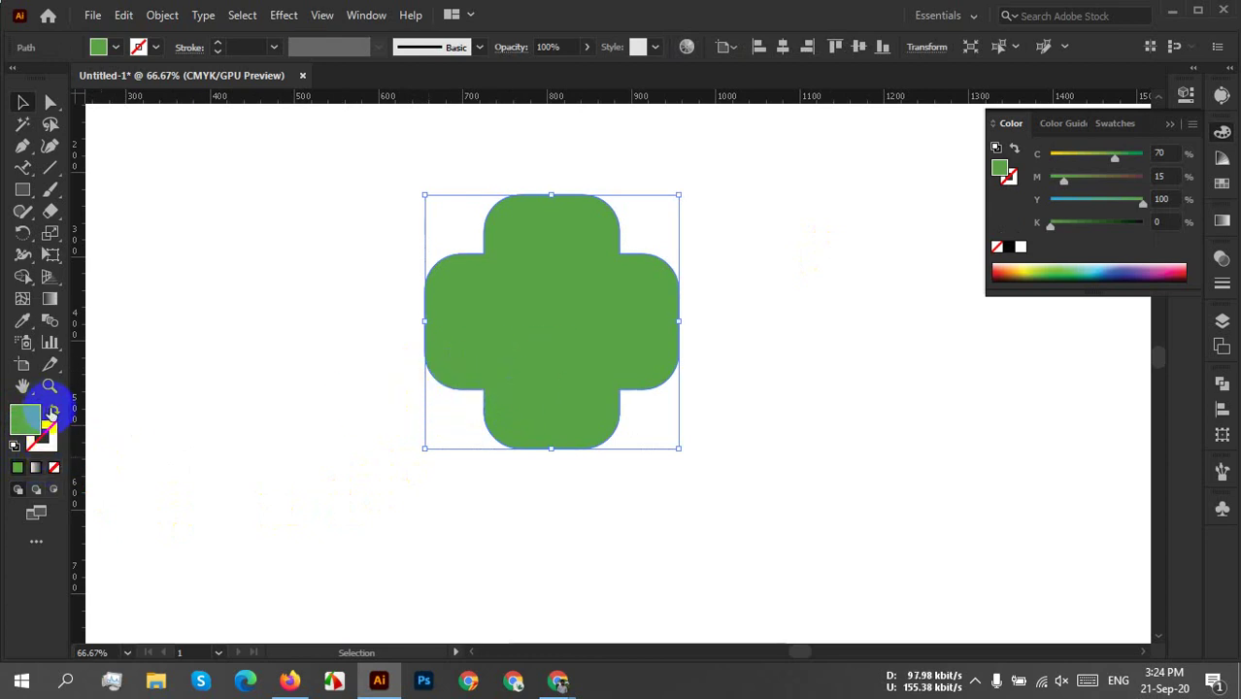
{"action": "left_click", "coordinate": [53, 412]}
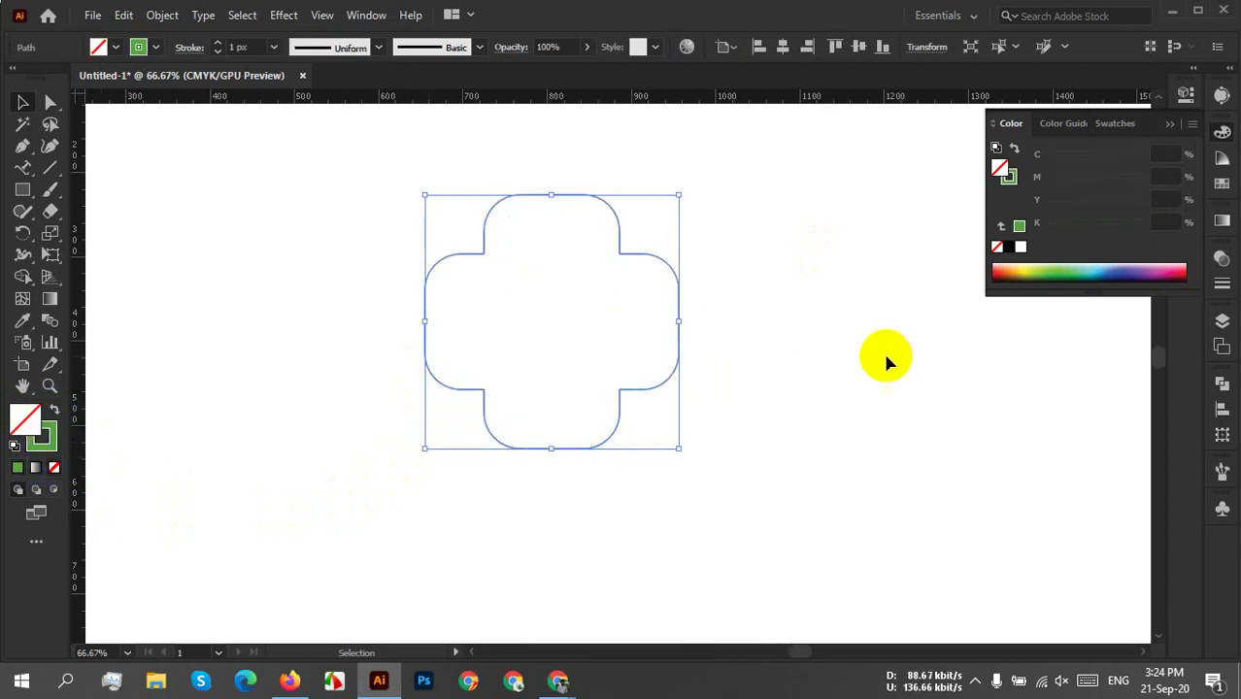
{"action": "left_click", "coordinate": [728, 361]}
{"action": "left_click_drag", "start_coordinate": [714, 242], "coordinate": [364, 379]}
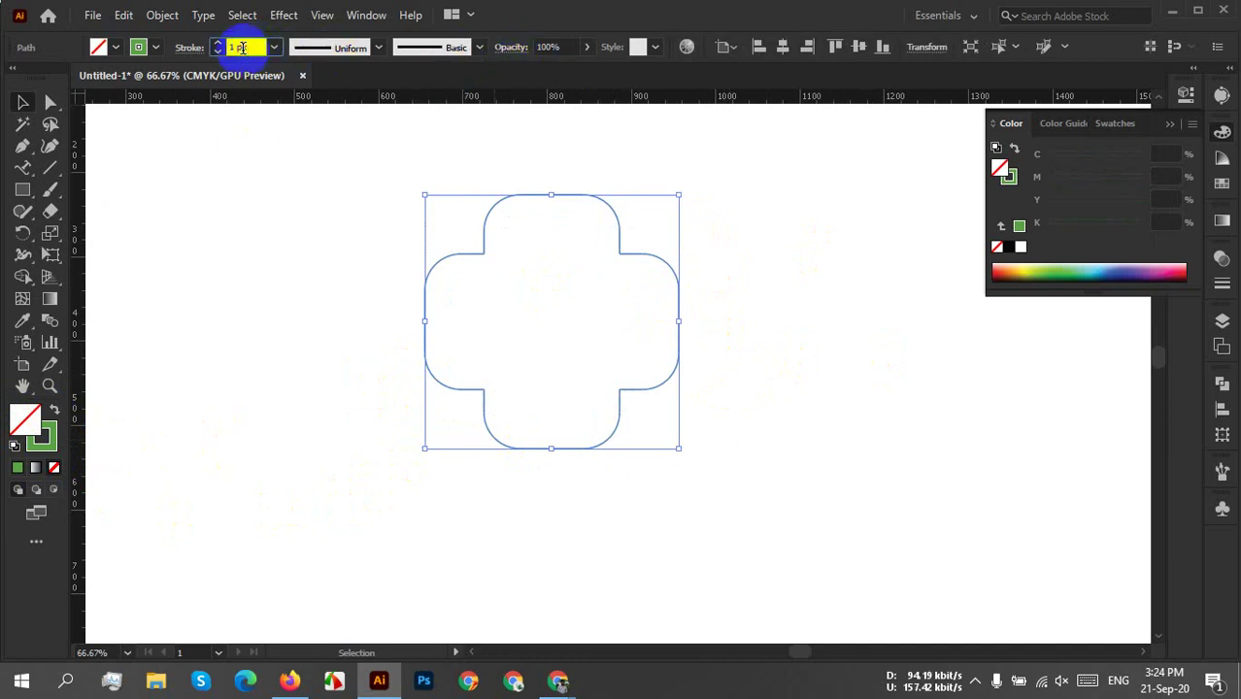
Set the rounded cross outline's stroke weight to 14 px.
{"action": "scroll", "coordinate": [240, 47], "scroll_direction": "up", "scroll_amount": 10}
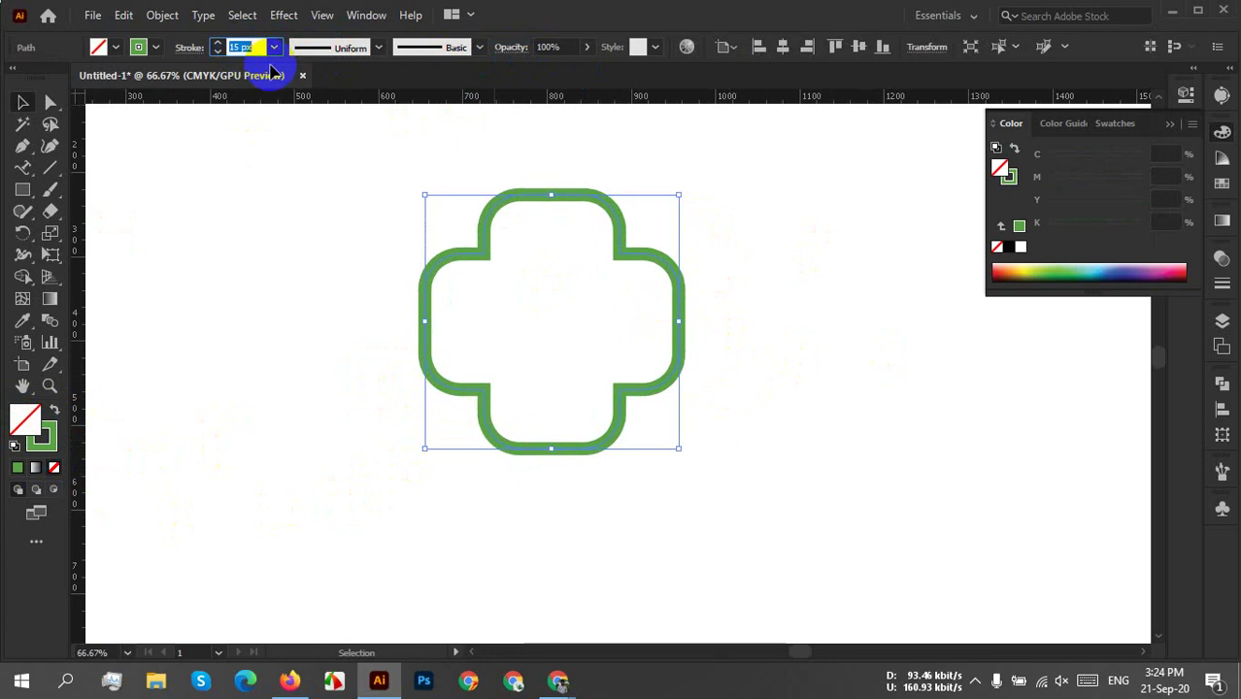
{"action": "left_click", "coordinate": [782, 342]}
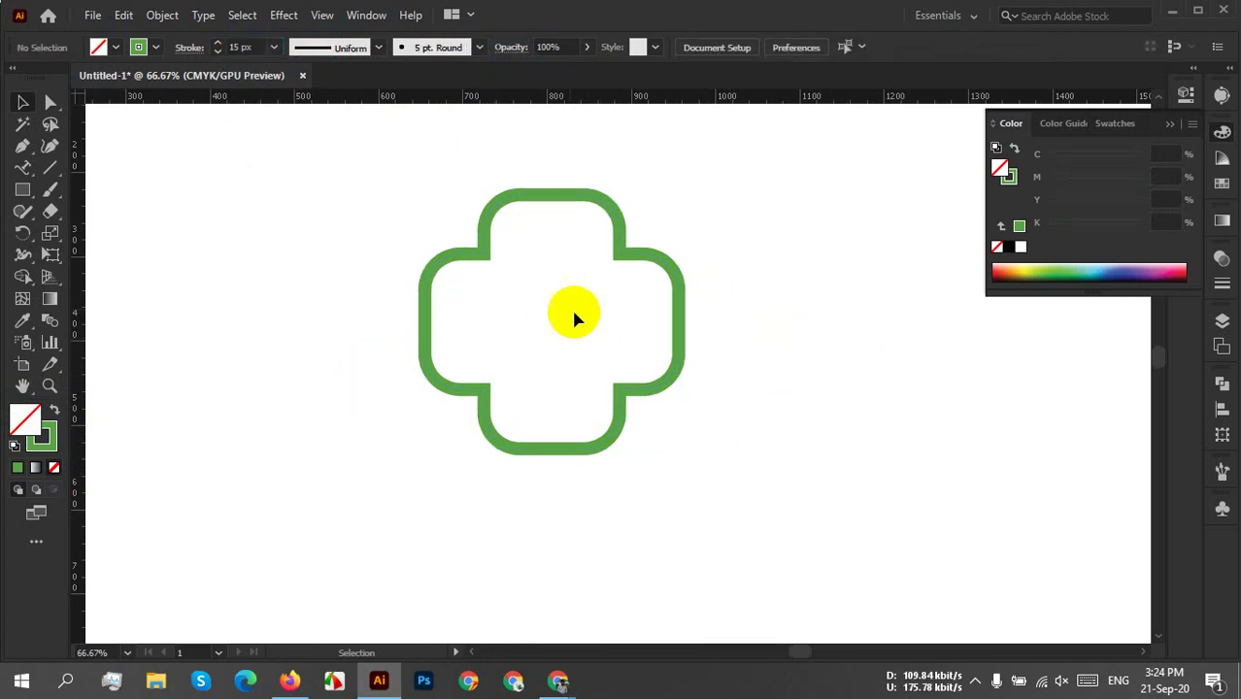
{"action": "left_click", "coordinate": [422, 347]}
{"action": "left_click", "coordinate": [245, 47]}
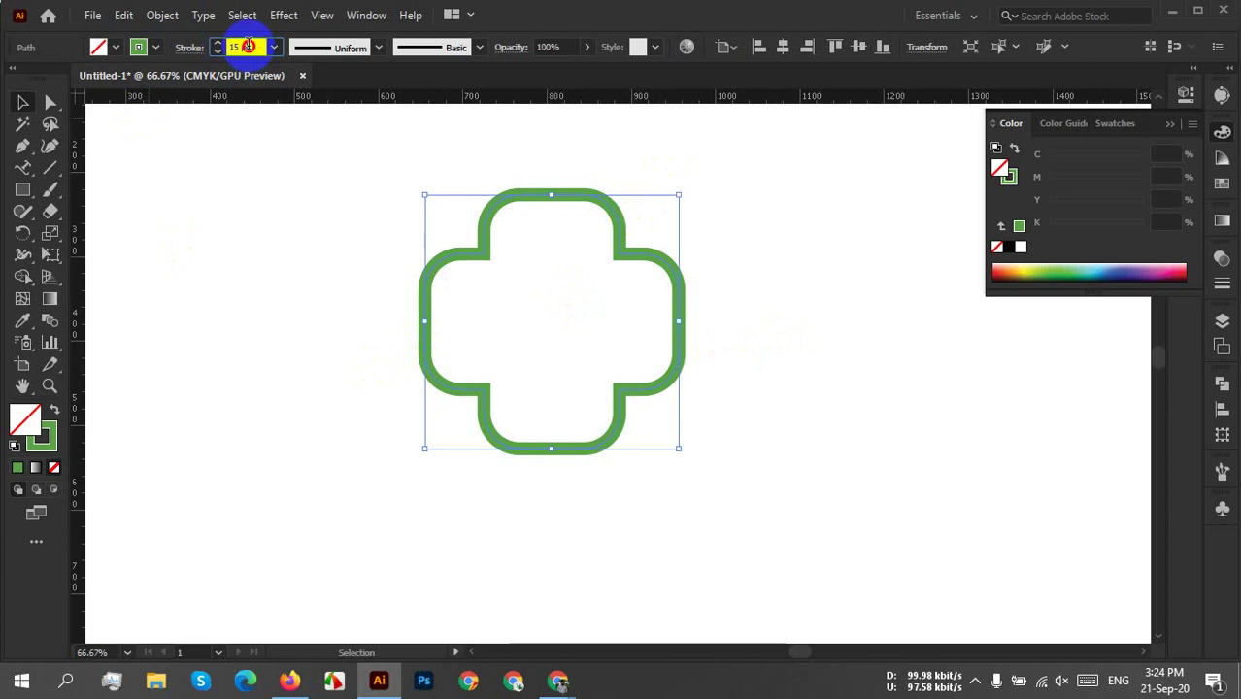
{"action": "scroll", "coordinate": [248, 46], "scroll_direction": "down", "scroll_amount": 2}
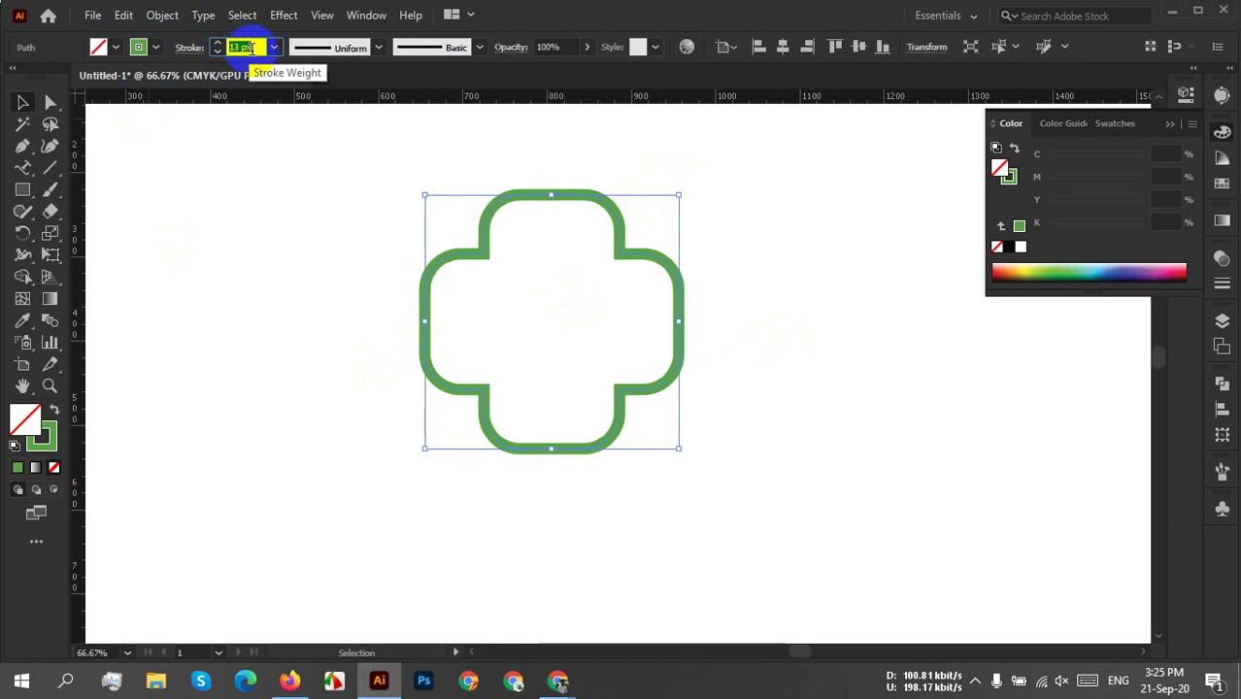
{"action": "scroll", "coordinate": [248, 46], "scroll_direction": "up", "scroll_amount": 1}
{"action": "left_click", "coordinate": [754, 343]}
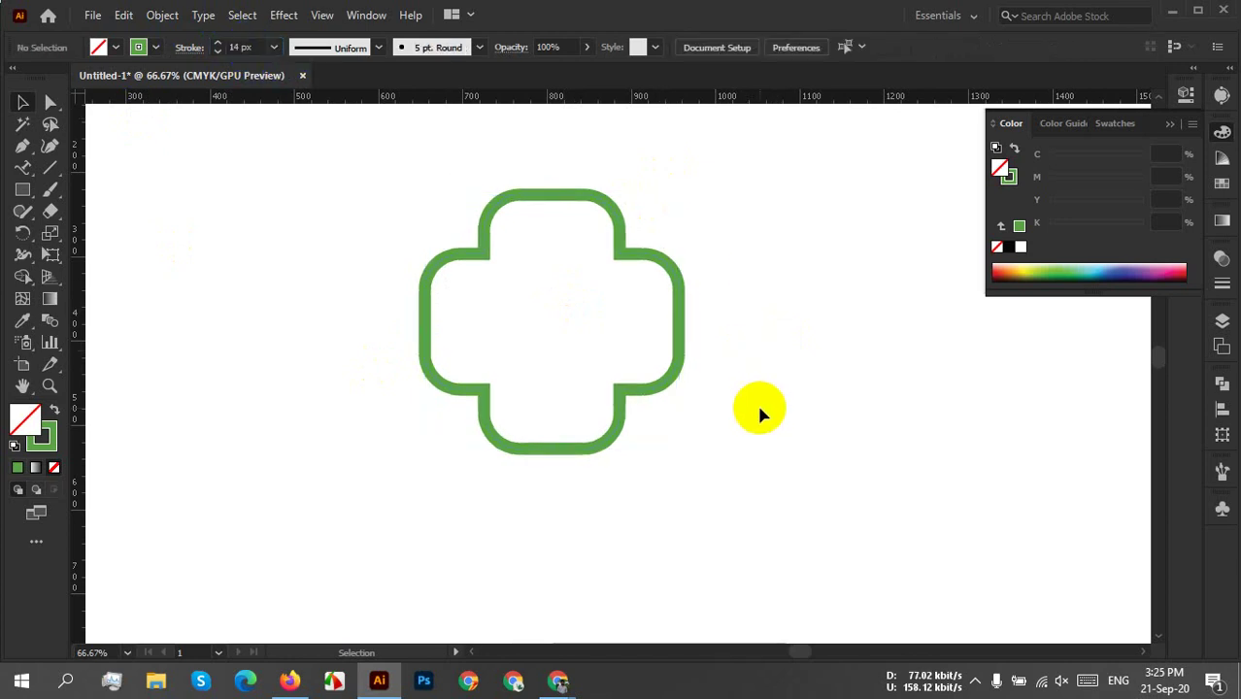
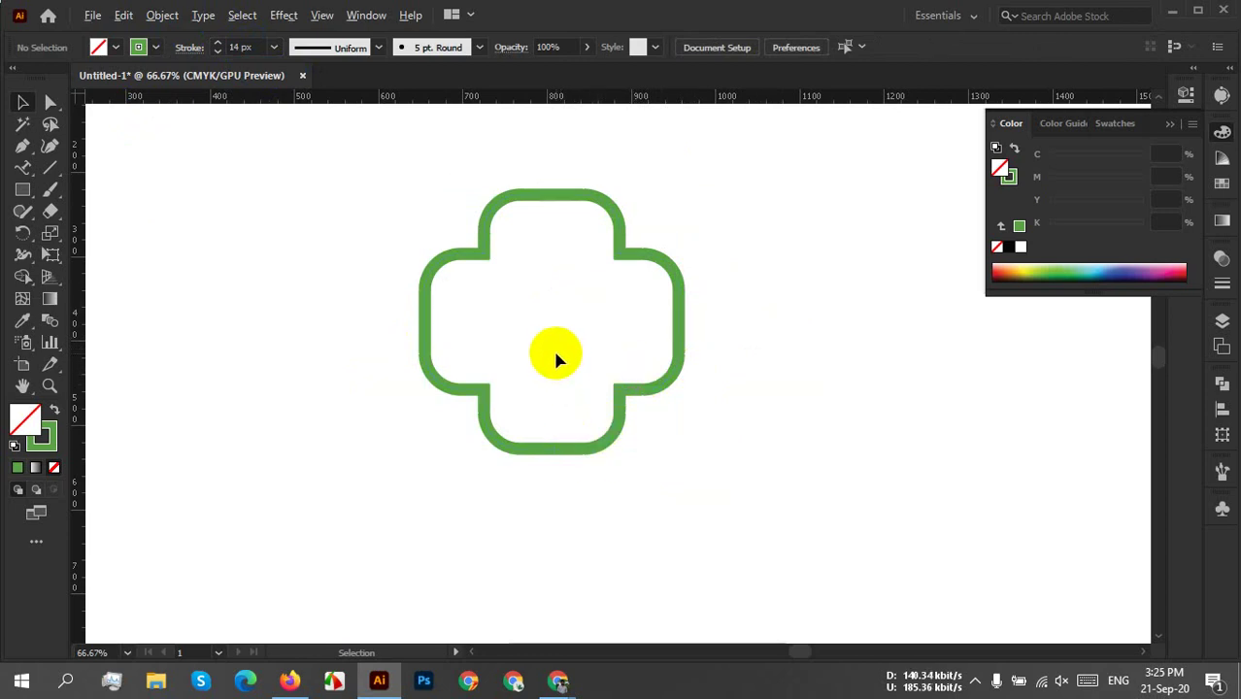
Move the rounded cross outline aside to the right to clear space on the artboard.
{"action": "scroll", "coordinate": [557, 359], "scroll_direction": "up", "scroll_amount": 2}
{"action": "scroll", "coordinate": [554, 333], "scroll_direction": "up", "scroll_amount": 3}
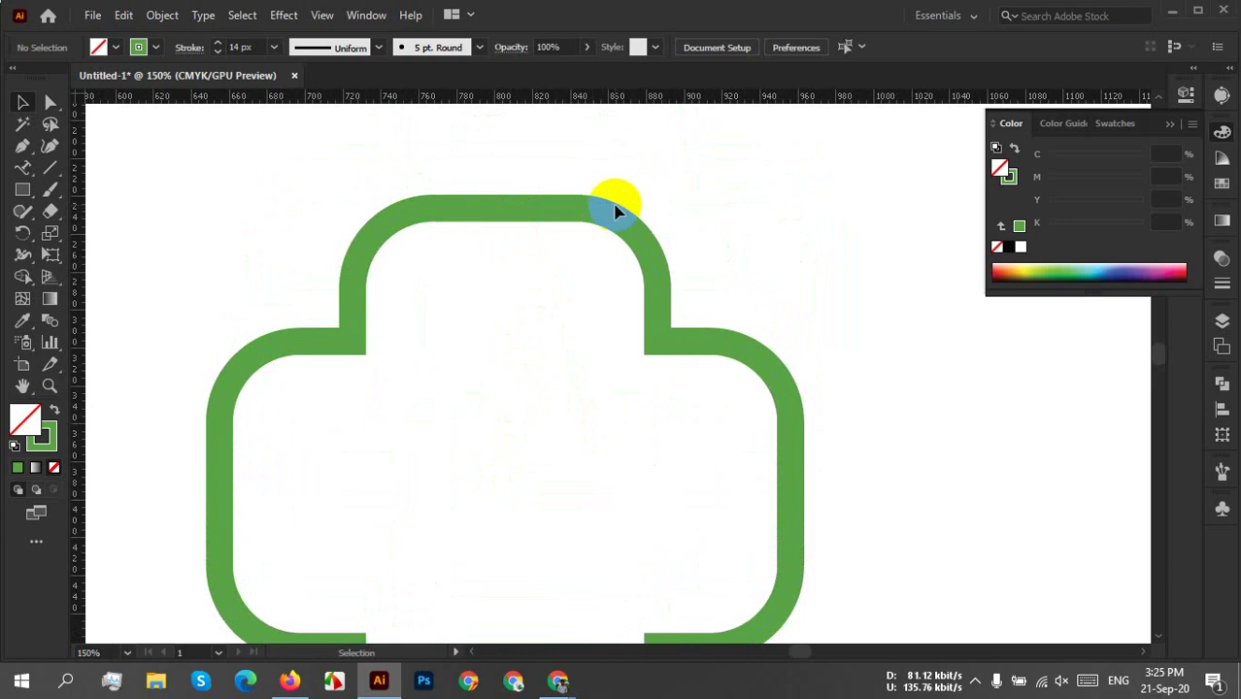
{"action": "scroll", "coordinate": [638, 212], "scroll_direction": "down", "scroll_amount": 3}
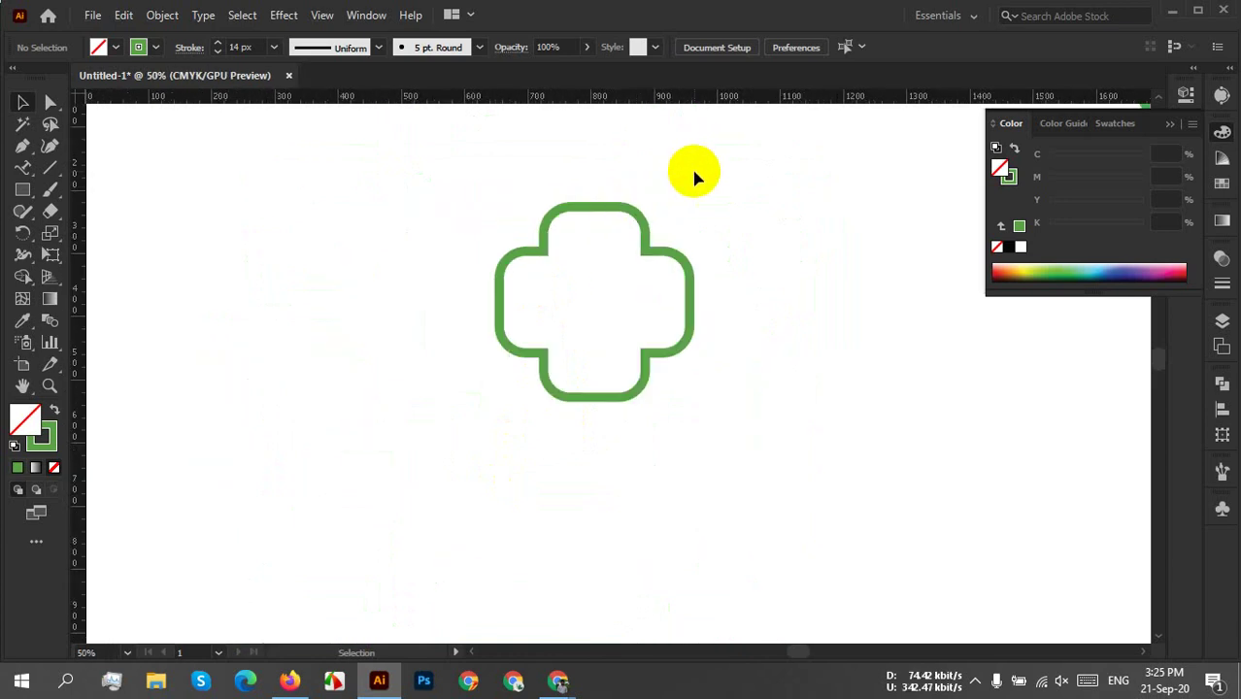
{"action": "left_click", "coordinate": [643, 221]}
{"action": "left_click_drag", "start_coordinate": [679, 344], "coordinate": [1108, 416]}
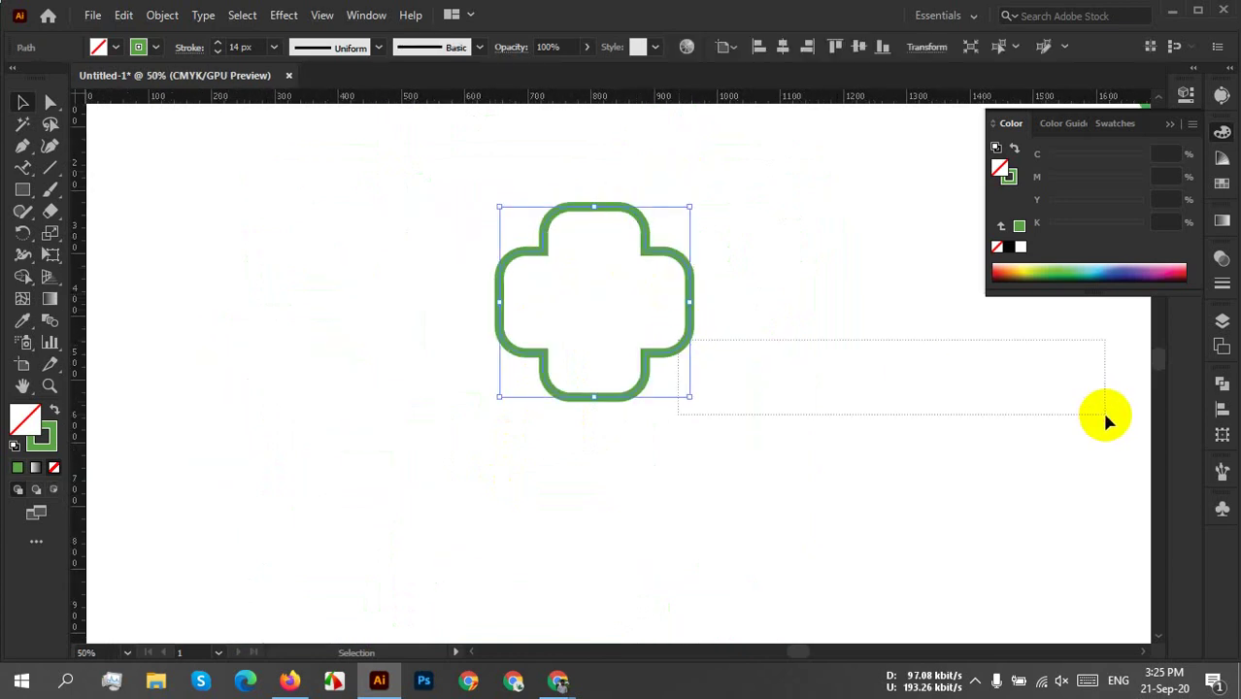
{"action": "left_click_drag", "start_coordinate": [656, 347], "coordinate": [1076, 463]}
Draw an upright rectangle about 114 px wide and 347 px high, and swap its stroke for a green fill.
{"action": "left_click", "coordinate": [22, 190]}
{"action": "mouse_move", "coordinate": [327, 188]}
{"action": "left_mouse_down"}
{"action": "mouse_move", "coordinate": [421, 282]}
{"action": "mouse_move", "coordinate": [429, 476]}
{"action": "mouse_move", "coordinate": [409, 483]}
{"action": "mouse_move", "coordinate": [426, 430]}
{"action": "mouse_move", "coordinate": [397, 408]}
{"action": "left_mouse_up"}
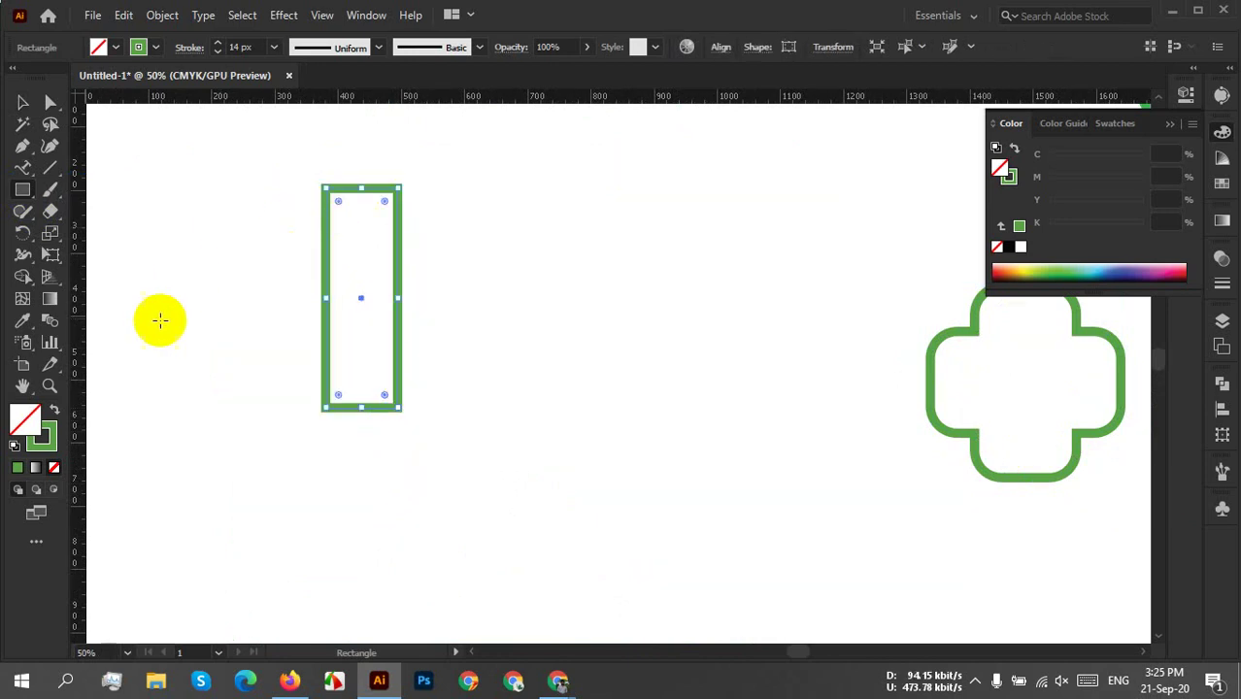
{"action": "left_click", "coordinate": [55, 408]}
Round all four corners of the upright green rectangle moderately, leaving straight segments on its short ends.
{"action": "mouse_move", "coordinate": [338, 201]}
{"action": "left_mouse_down"}
{"action": "mouse_move", "coordinate": [362, 214]}
{"action": "mouse_move", "coordinate": [342, 215]}
{"action": "left_mouse_up"}
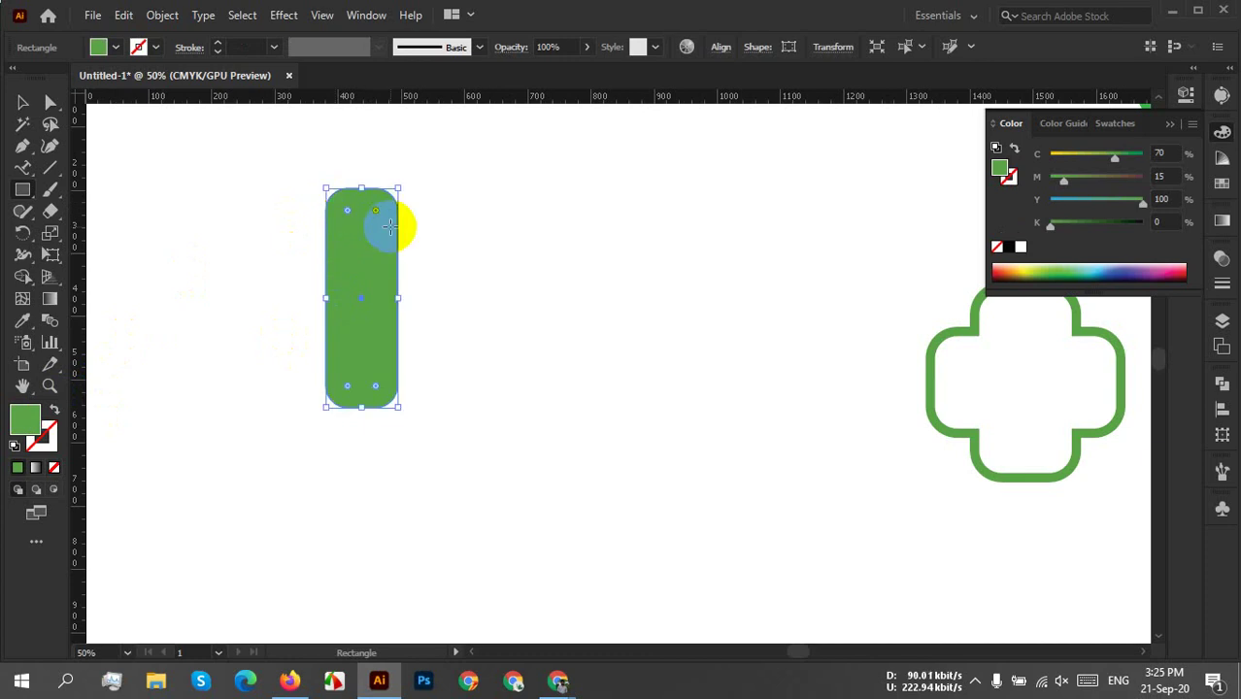
{"action": "scroll", "coordinate": [389, 227], "scroll_direction": "up", "scroll_amount": 3}
{"action": "scroll", "coordinate": [389, 224], "scroll_direction": "down", "scroll_amount": 1}
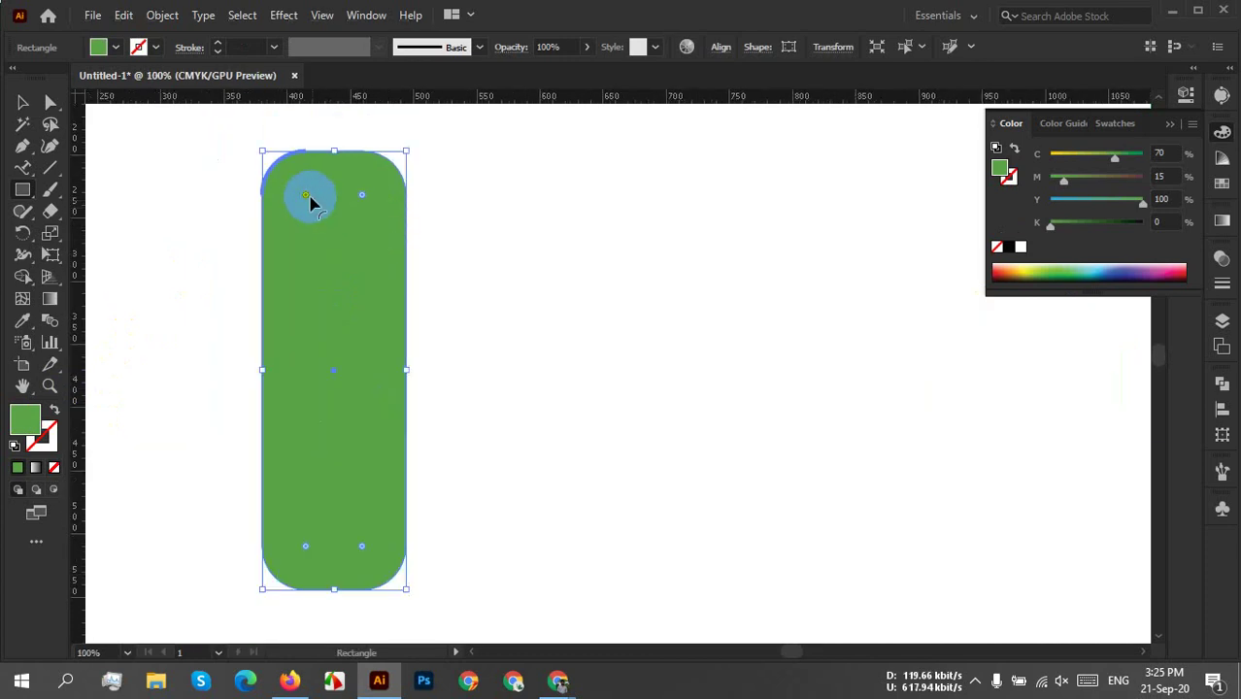
{"action": "left_click_drag", "start_coordinate": [309, 197], "coordinate": [297, 189]}
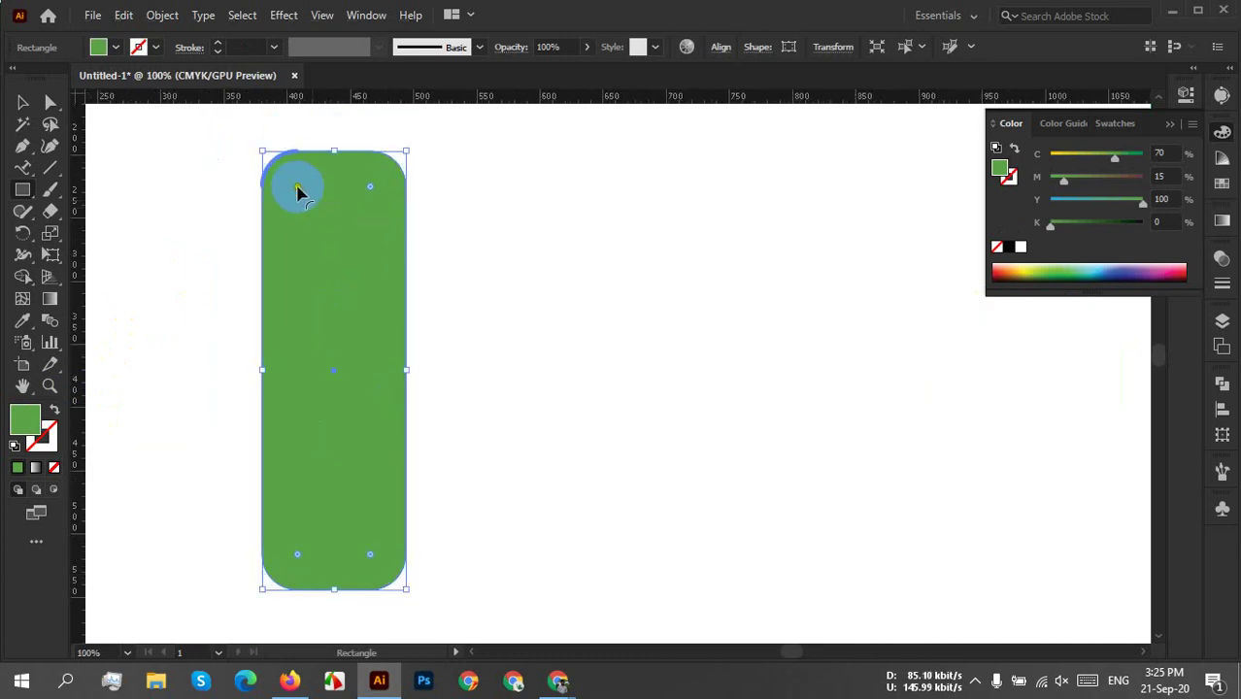
{"action": "left_click", "coordinate": [482, 291]}
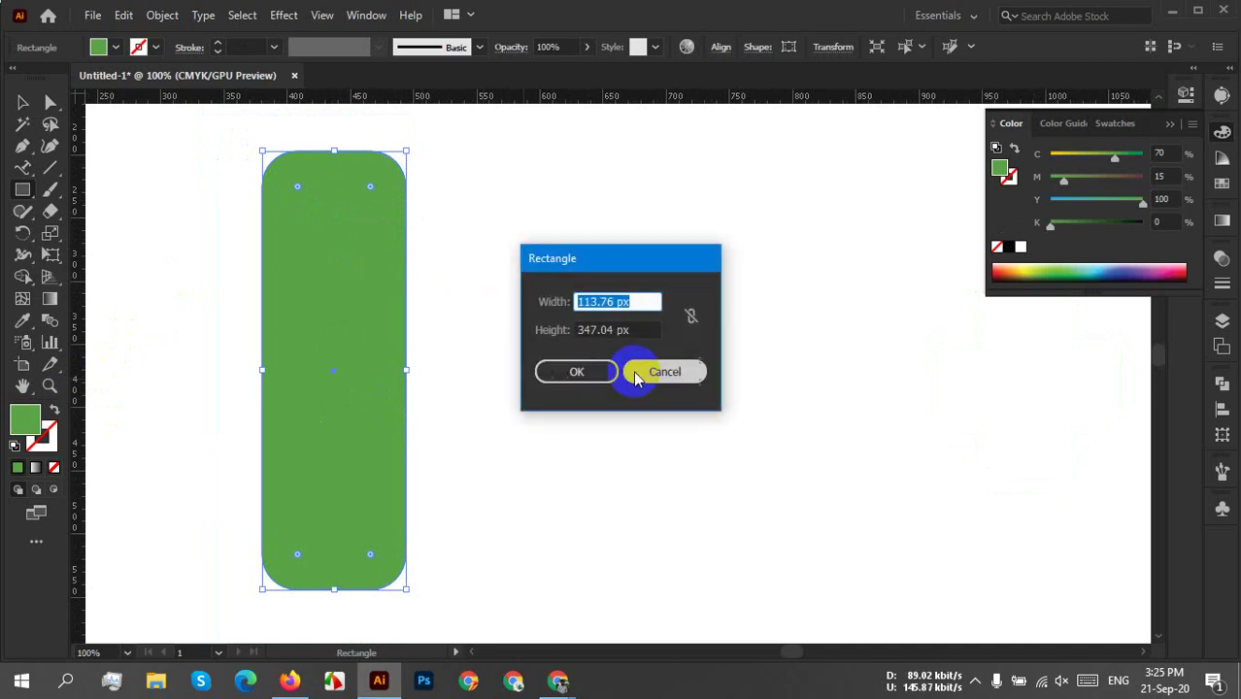
{"action": "left_click", "coordinate": [636, 377]}
Try reflecting a copy of the full-height rounded rectangle at a 45° angle.
{"action": "right_click", "coordinate": [349, 277]}
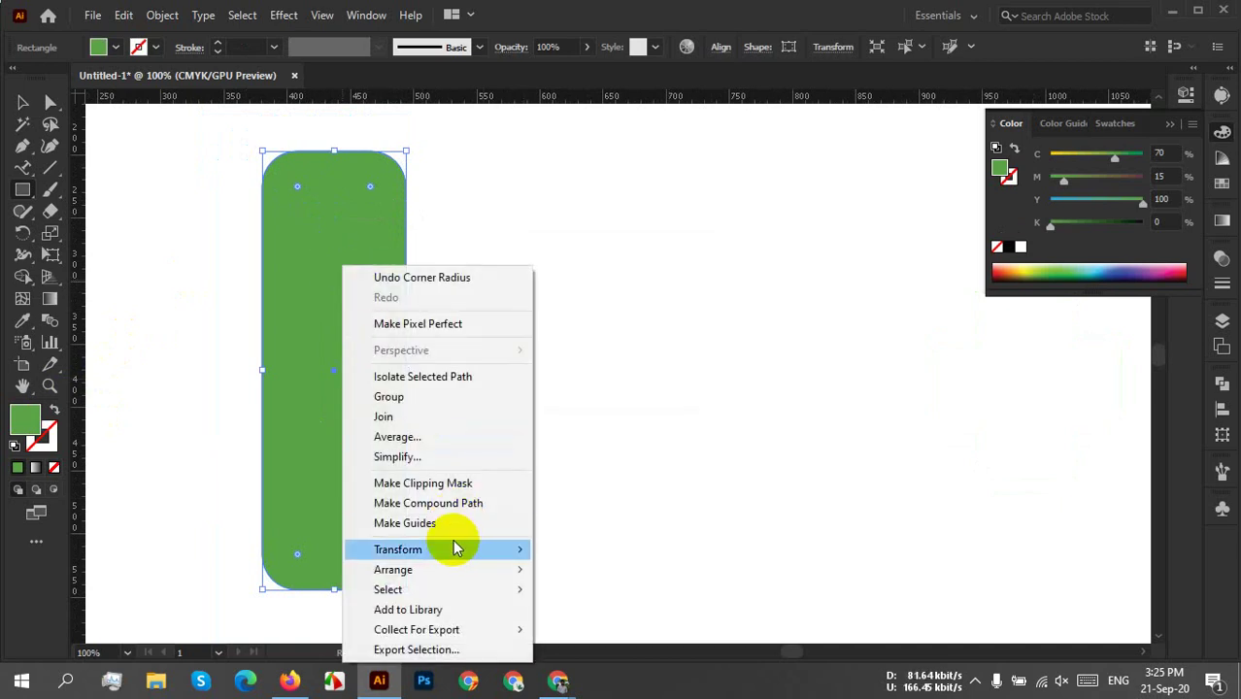
{"action": "mouse_move", "coordinate": [457, 549]}
{"action": "left_click", "coordinate": [641, 460]}
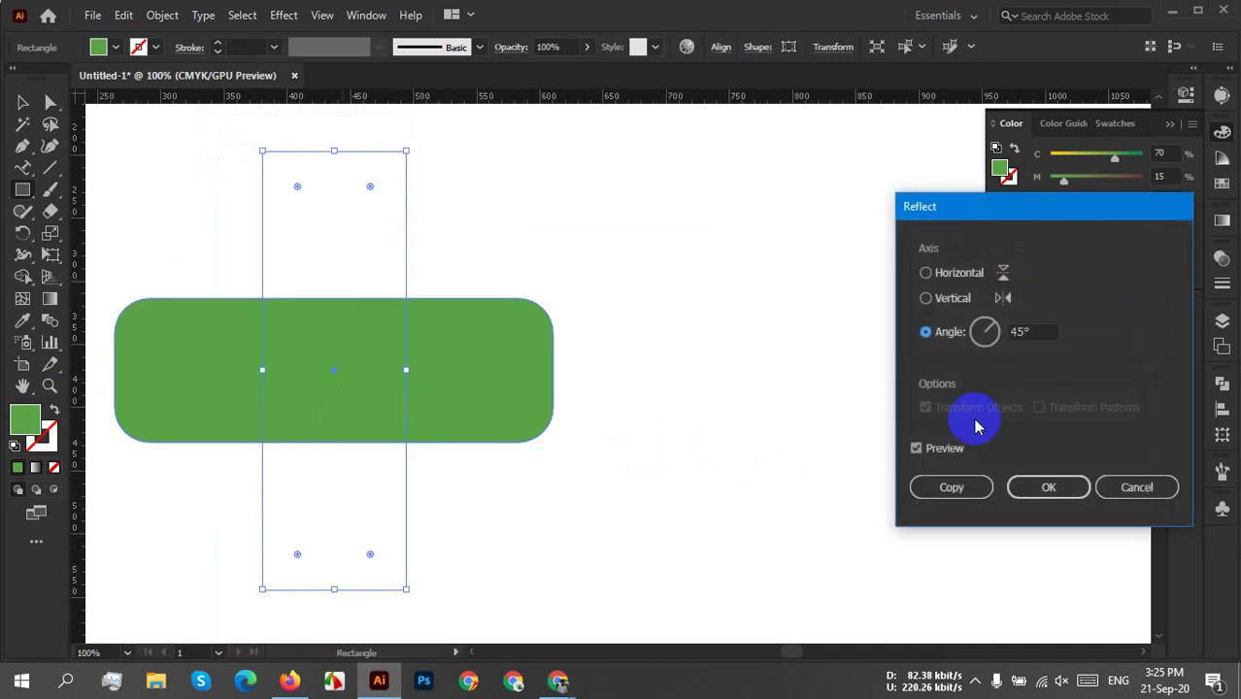
{"action": "left_click", "coordinate": [952, 486]}
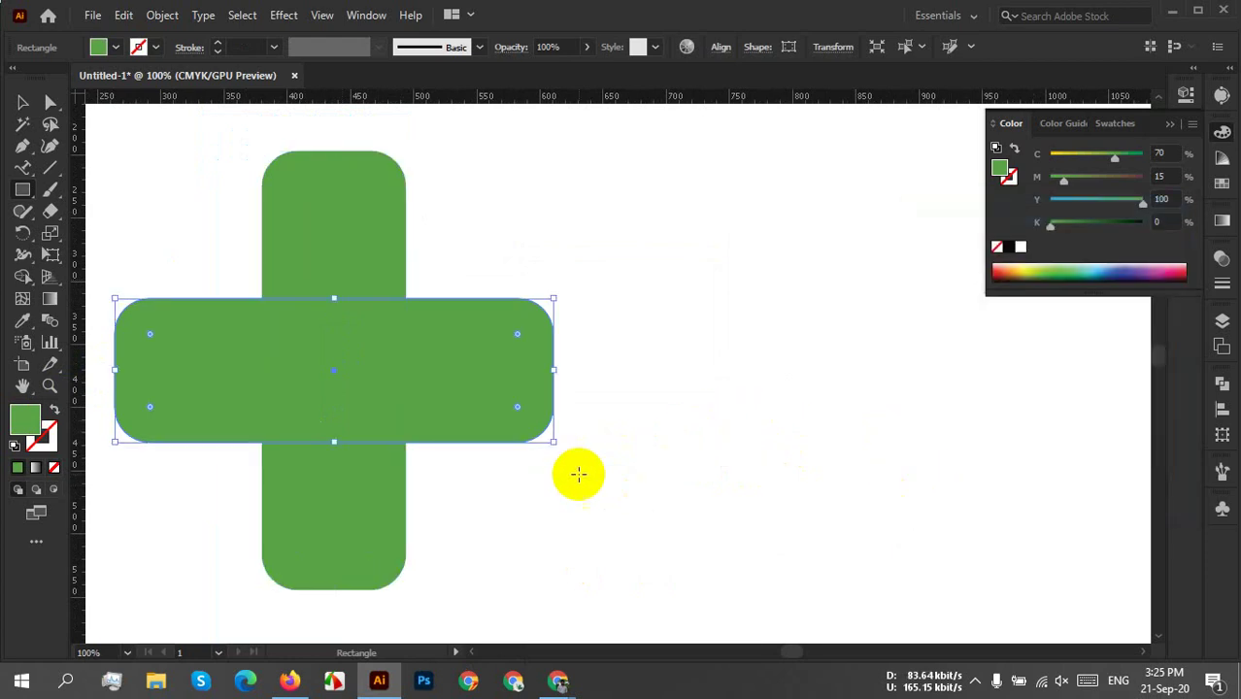
{"action": "left_click_drag", "start_coordinate": [503, 462], "coordinate": [685, 475]}
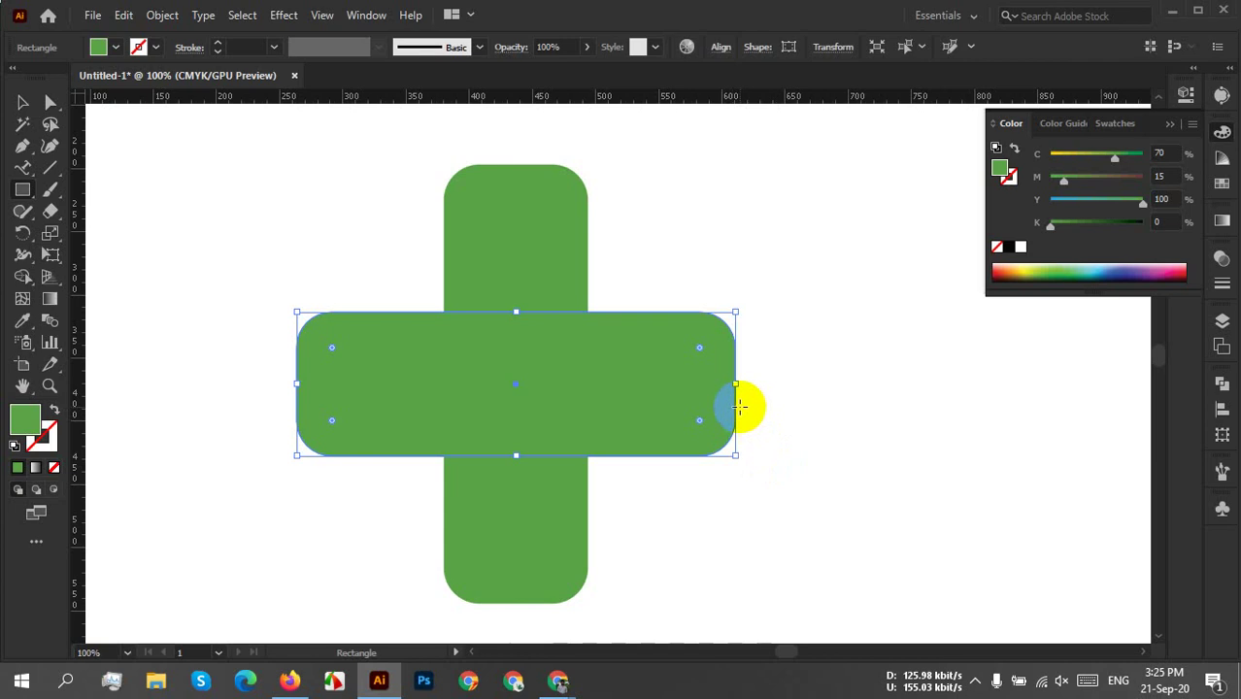
Shorten the upright rounded rectangle slightly from its upper end and reflect a copy of it at a 45° angle.
{"action": "left_click_drag", "start_coordinate": [739, 413], "coordinate": [516, 211]}
{"action": "right_click", "coordinate": [525, 320]}
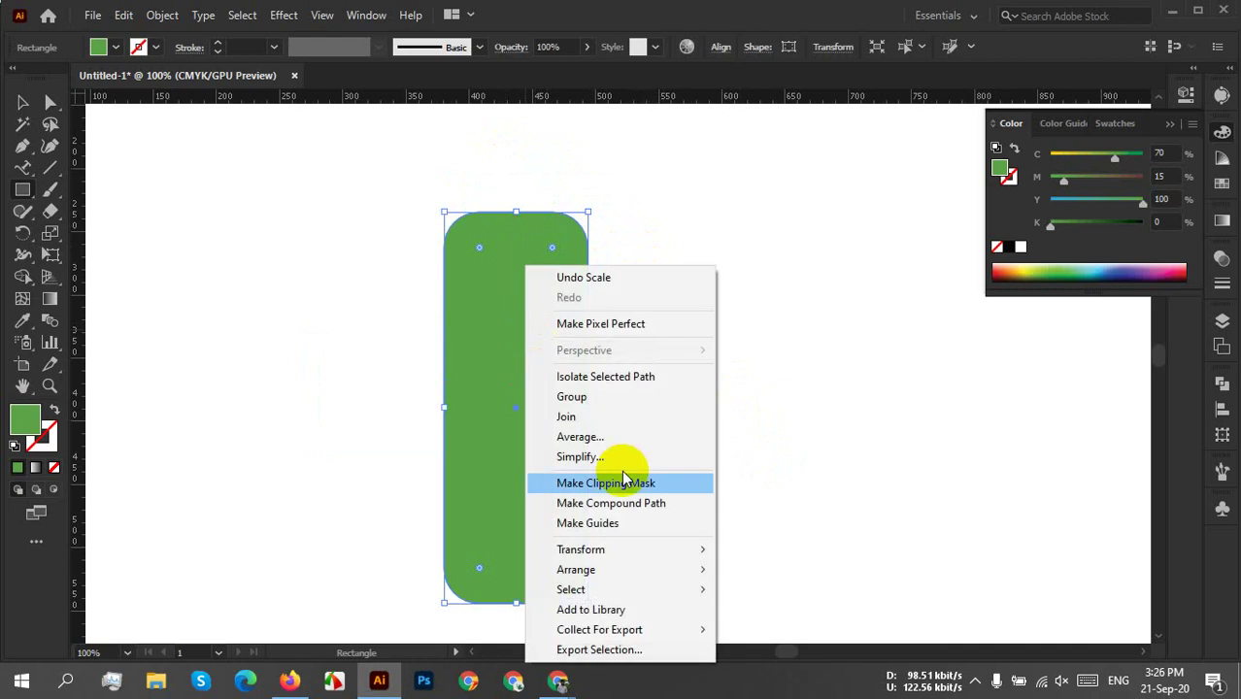
{"action": "mouse_move", "coordinate": [643, 550]}
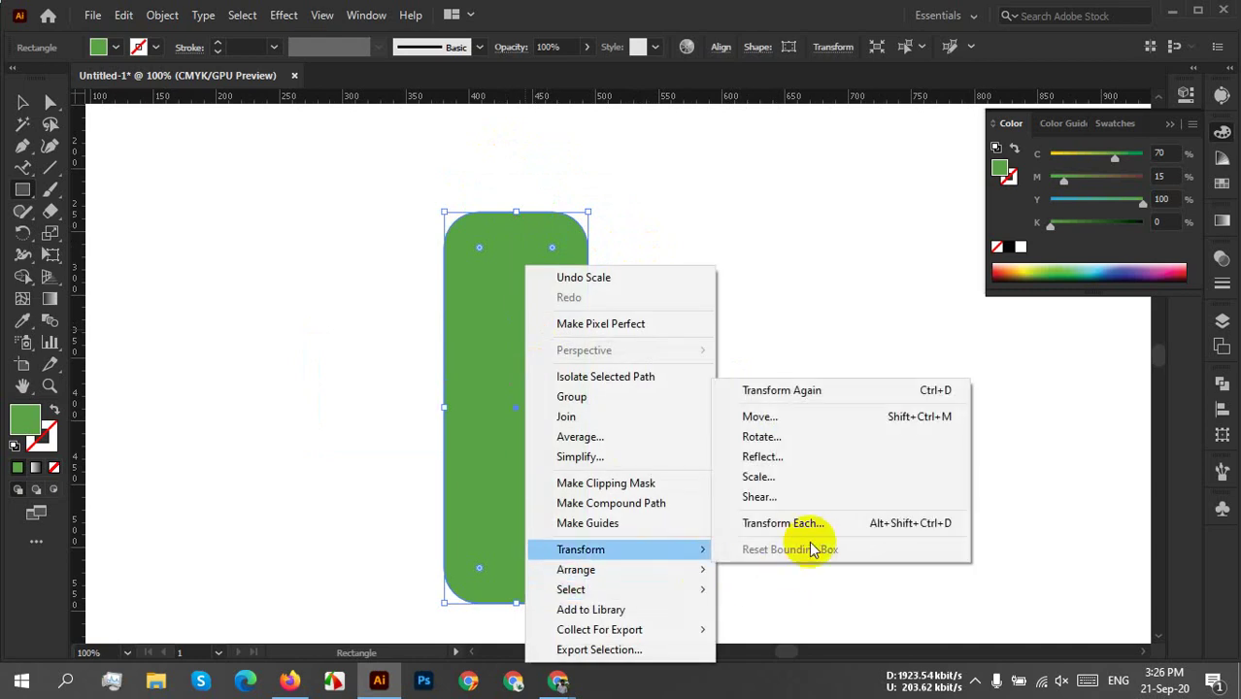
{"action": "left_click", "coordinate": [777, 457]}
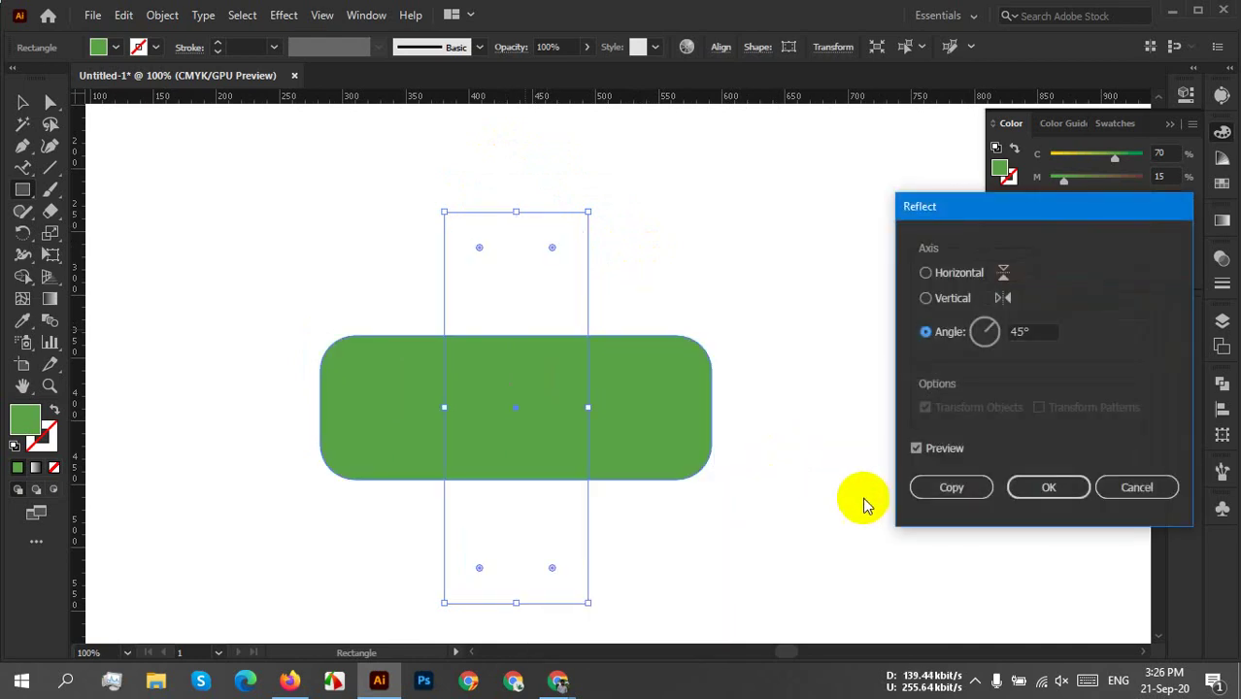
{"action": "left_click", "coordinate": [951, 487]}
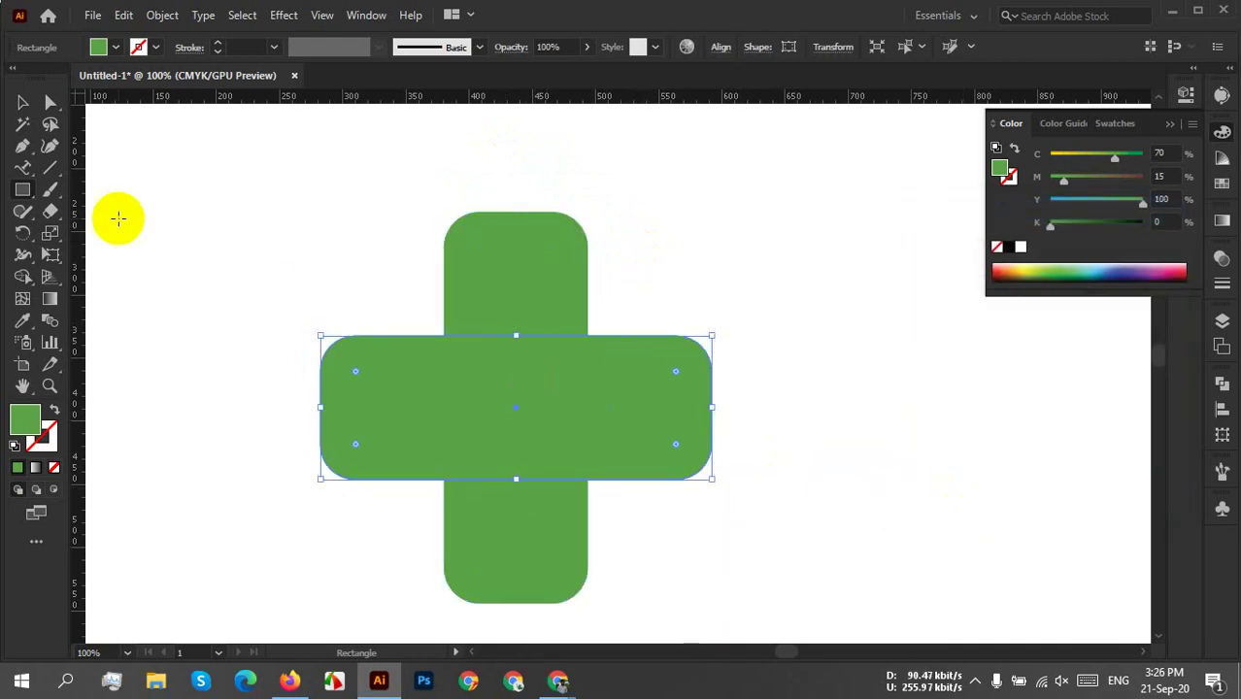
Select both rounded rectangles and merge them into one cross with Pathfinder's Unite.
{"action": "left_click", "coordinate": [22, 102]}
{"action": "left_click_drag", "start_coordinate": [249, 194], "coordinate": [738, 563]}
{"action": "left_click", "coordinate": [1223, 385]}
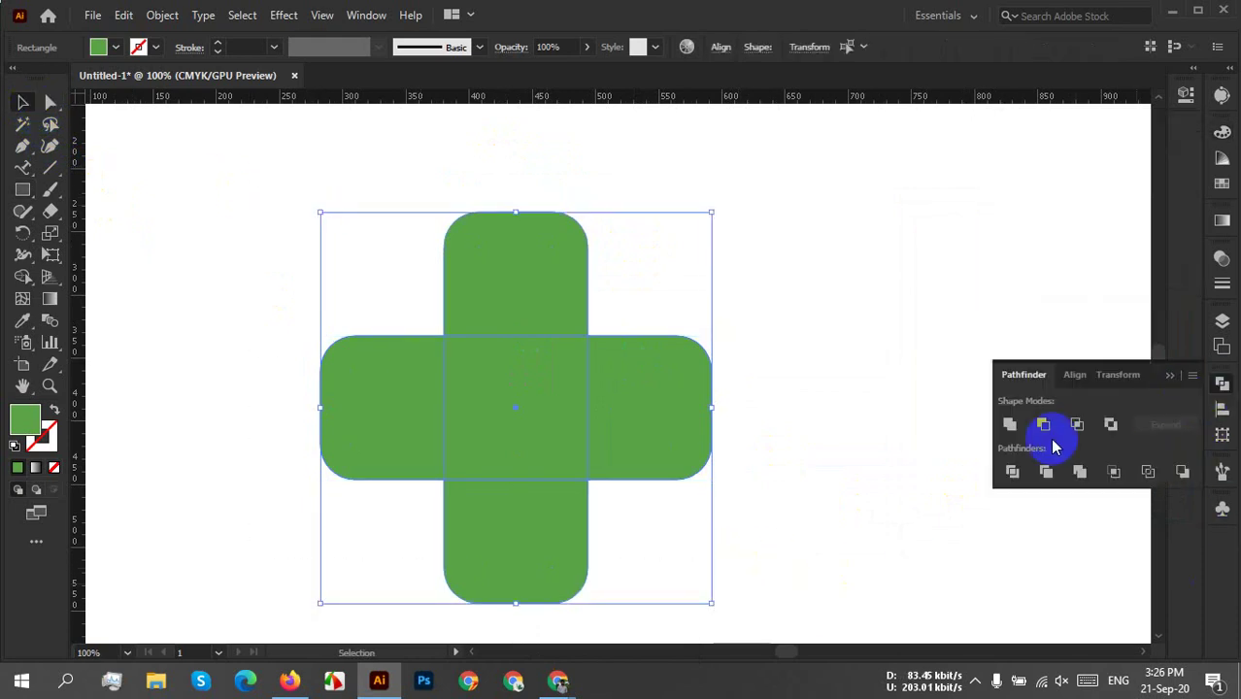
{"action": "left_click", "coordinate": [1010, 423]}
{"action": "left_click", "coordinate": [804, 379]}
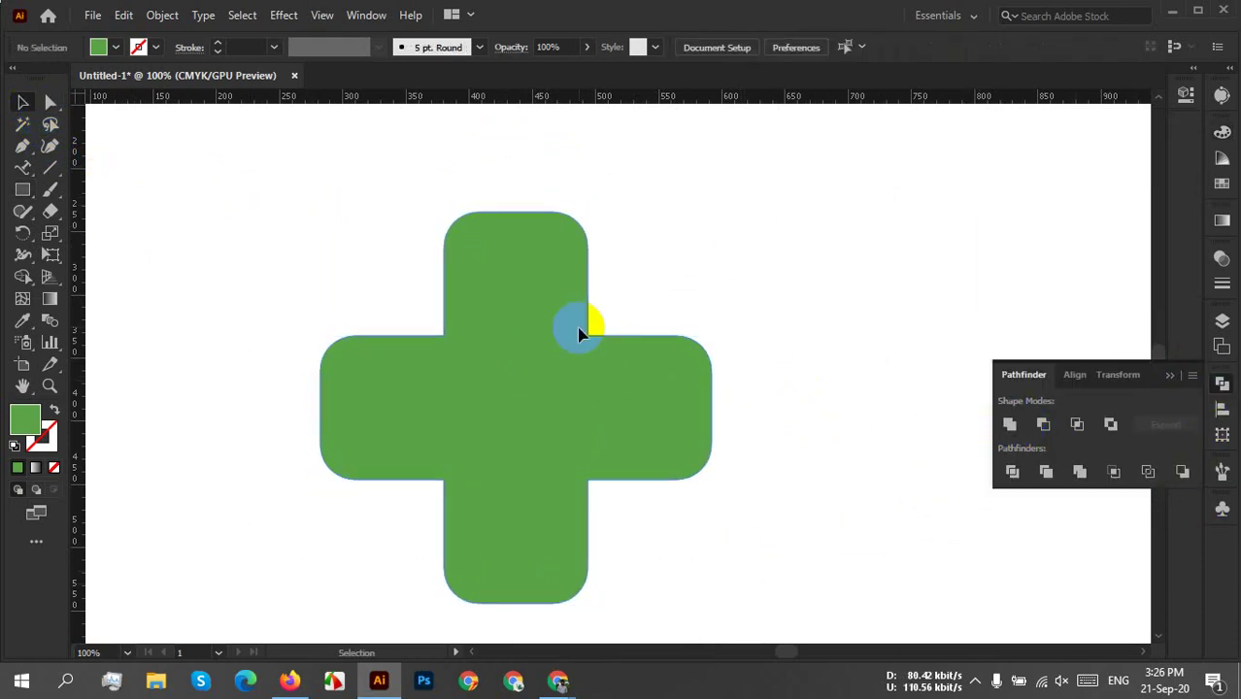
Swap the new cross's fill and stroke to leave a green outline, and set its stroke weight to 13 px.
{"action": "left_click", "coordinate": [458, 448]}
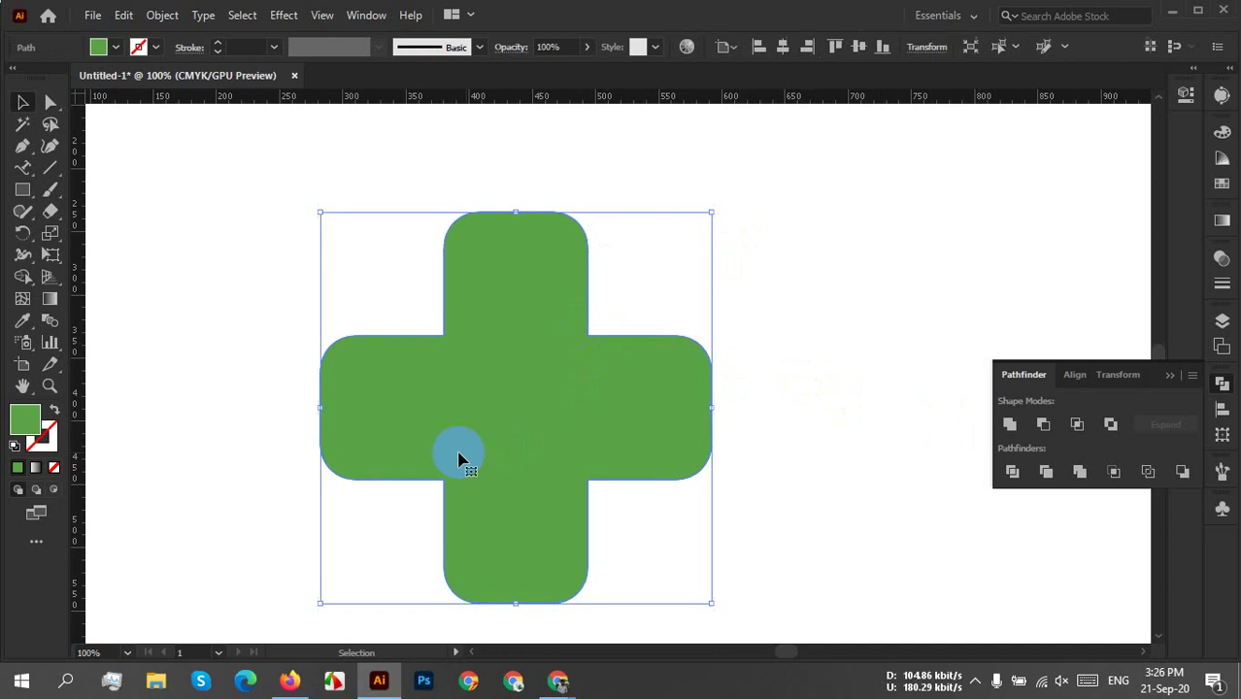
{"action": "left_click", "coordinate": [53, 410]}
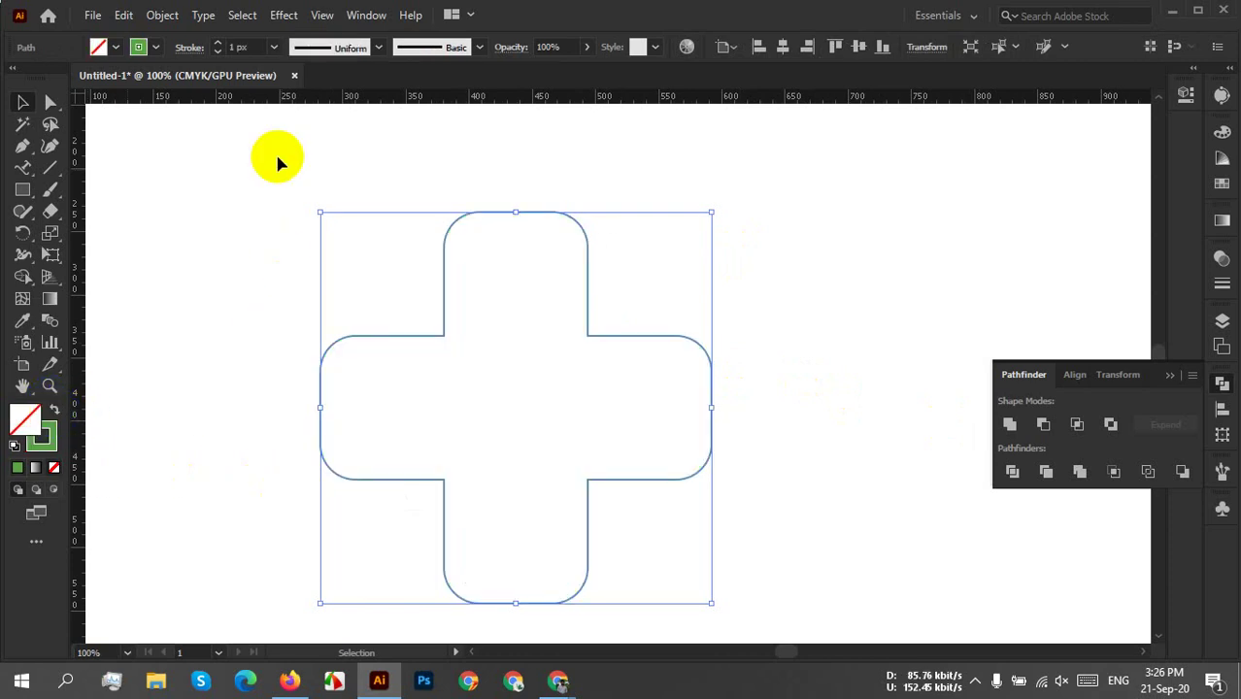
{"action": "type", "text": "5"}
{"action": "key", "text": "Return"}
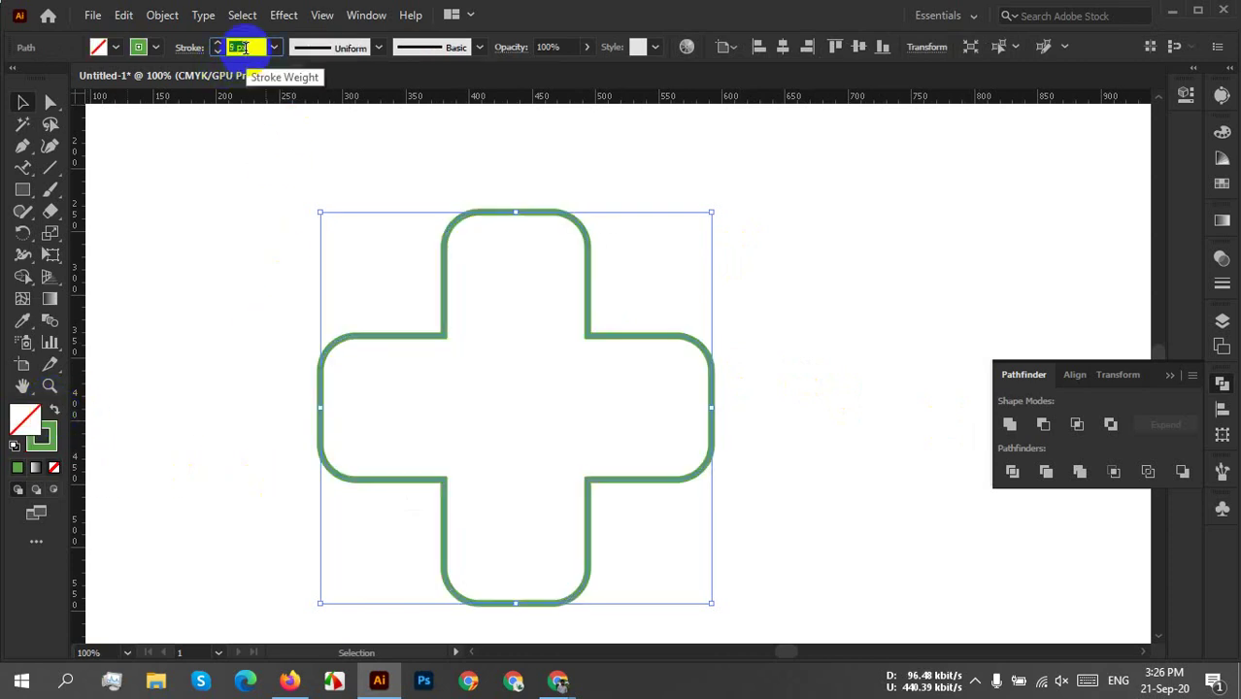
{"action": "type", "text": "8"}
{"action": "key", "text": "Return"}
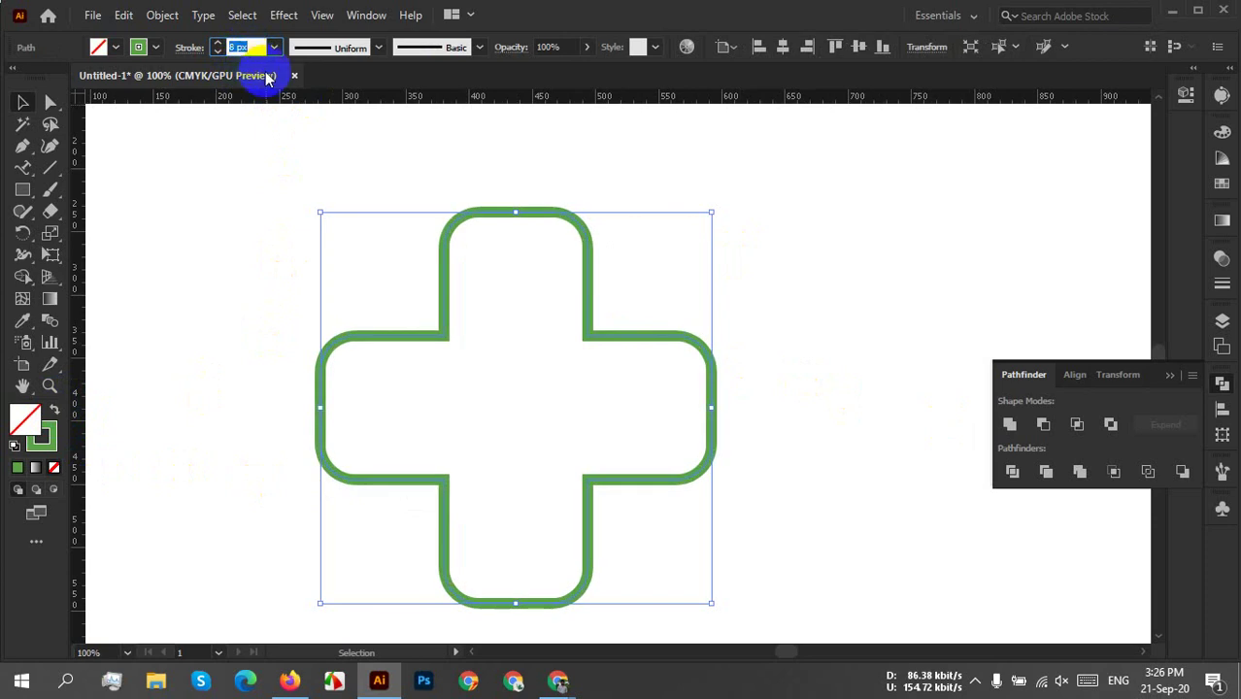
{"action": "key", "text": "Up"}
{"action": "key", "text": "Up"}
{"action": "key", "text": "Up"}
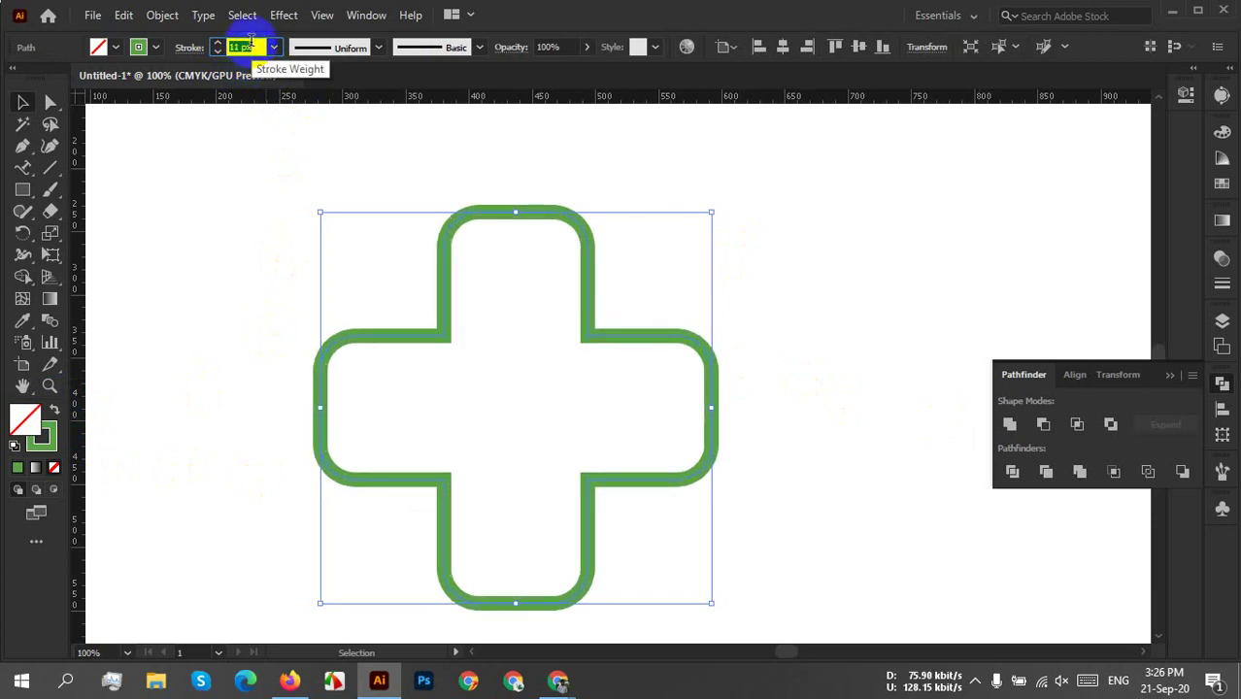
{"action": "key", "text": "Up"}
{"action": "key", "text": "Up"}
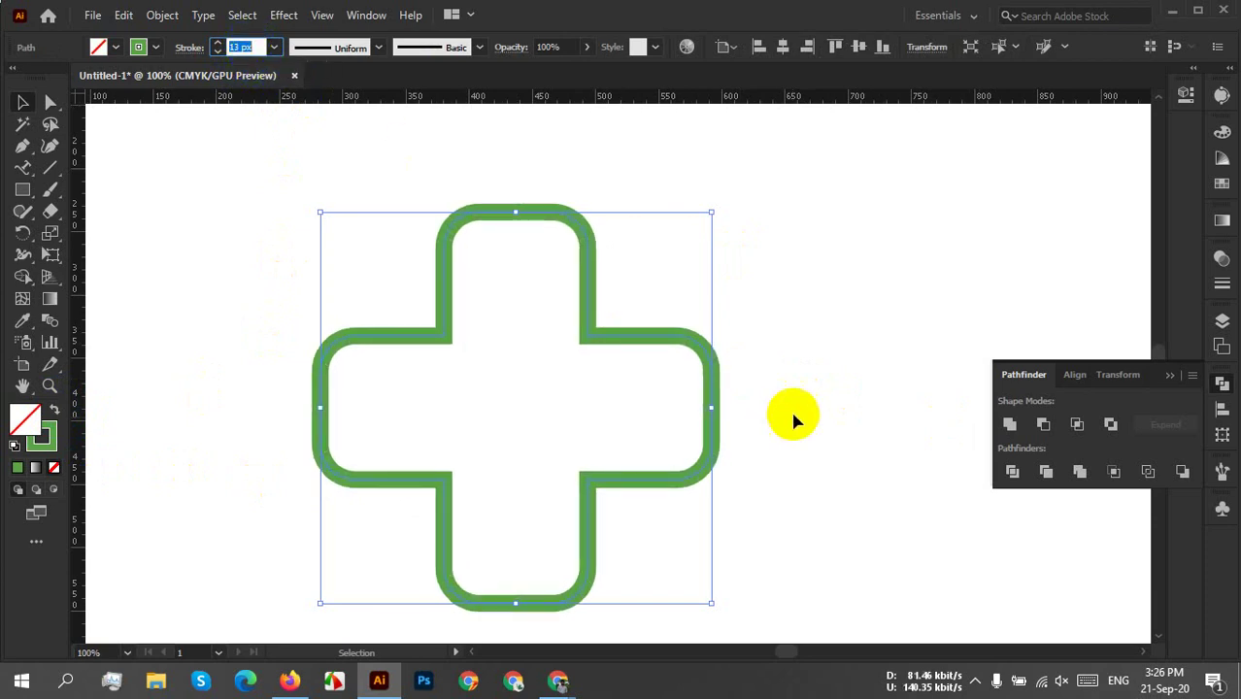
{"action": "left_click", "coordinate": [756, 216]}
{"action": "left_click_drag", "start_coordinate": [756, 217], "coordinate": [418, 592]}
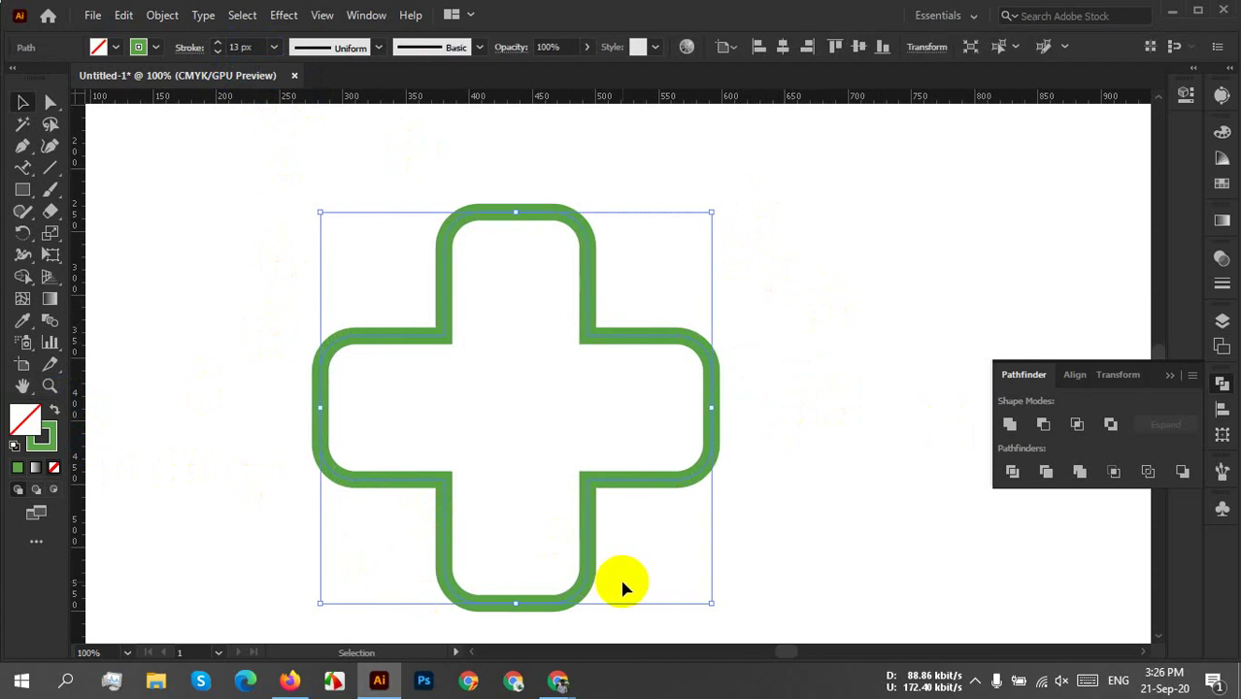
Delete the earlier, wider-armed rounded cross outline beside the other logos.
{"action": "left_click", "coordinate": [514, 681]}
{"action": "scroll", "coordinate": [632, 528], "scroll_direction": "down", "scroll_amount": 3}
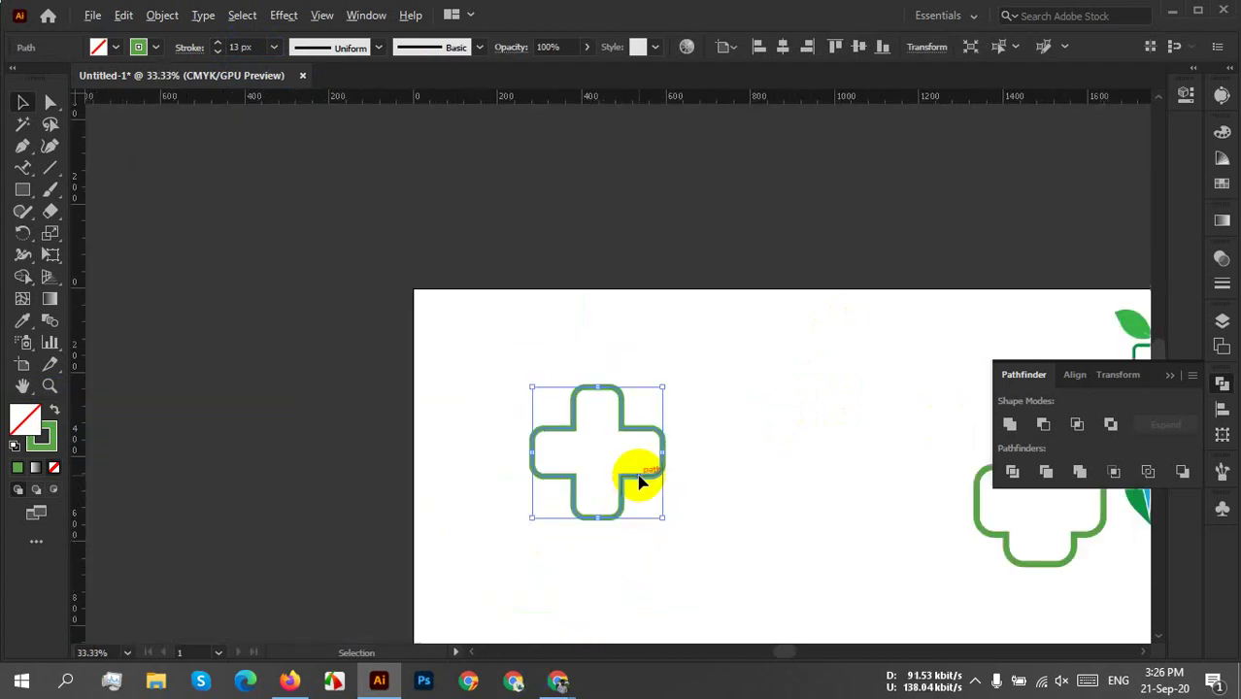
{"action": "left_click", "coordinate": [1013, 566]}
{"action": "key", "text": "Delete"}
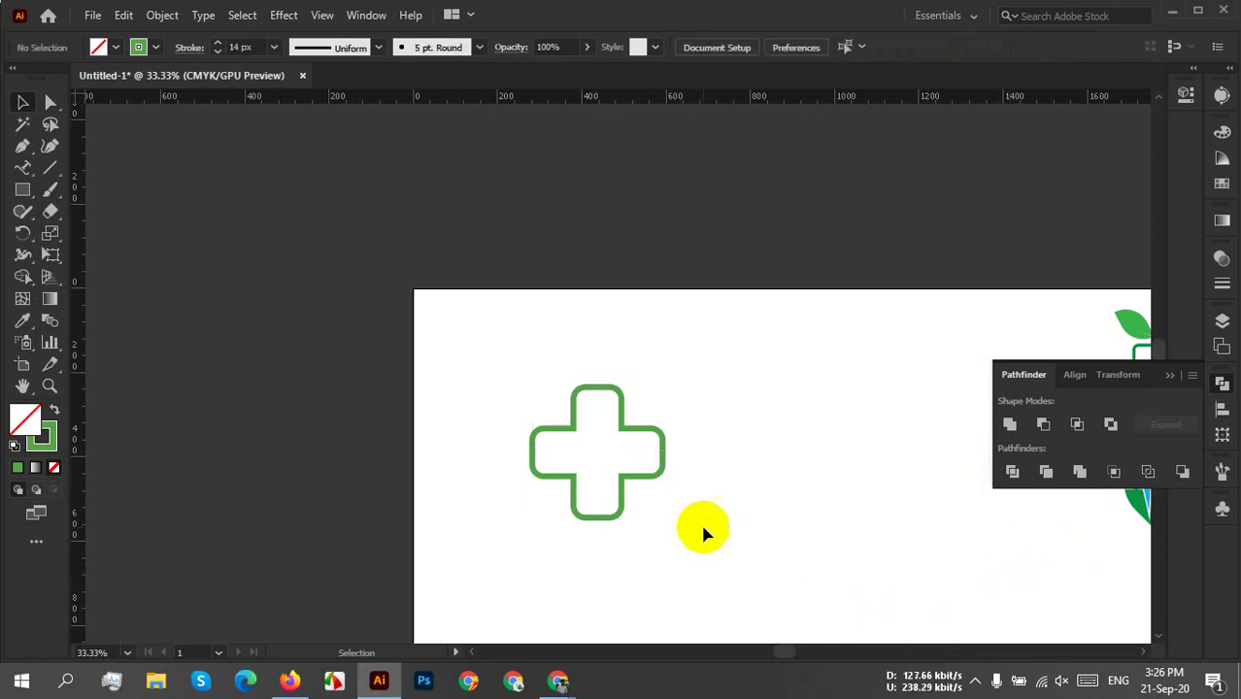
Move the remaining cross outline farther down and right on the artboard and keep it selected.
{"action": "left_click_drag", "start_coordinate": [622, 478], "coordinate": [309, 413]}
{"action": "key", "text": "ctrl+1"}
{"action": "left_click_drag", "start_coordinate": [753, 573], "coordinate": [687, 416]}
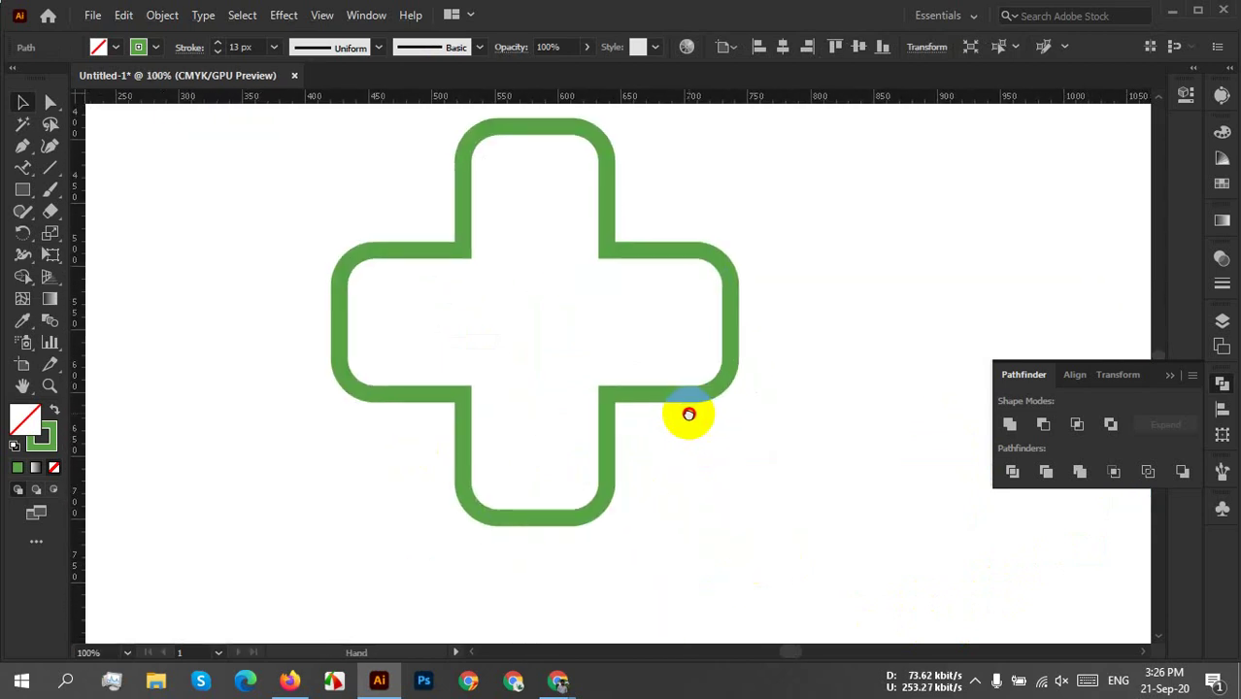
{"action": "left_click_drag", "start_coordinate": [560, 368], "coordinate": [338, 208]}
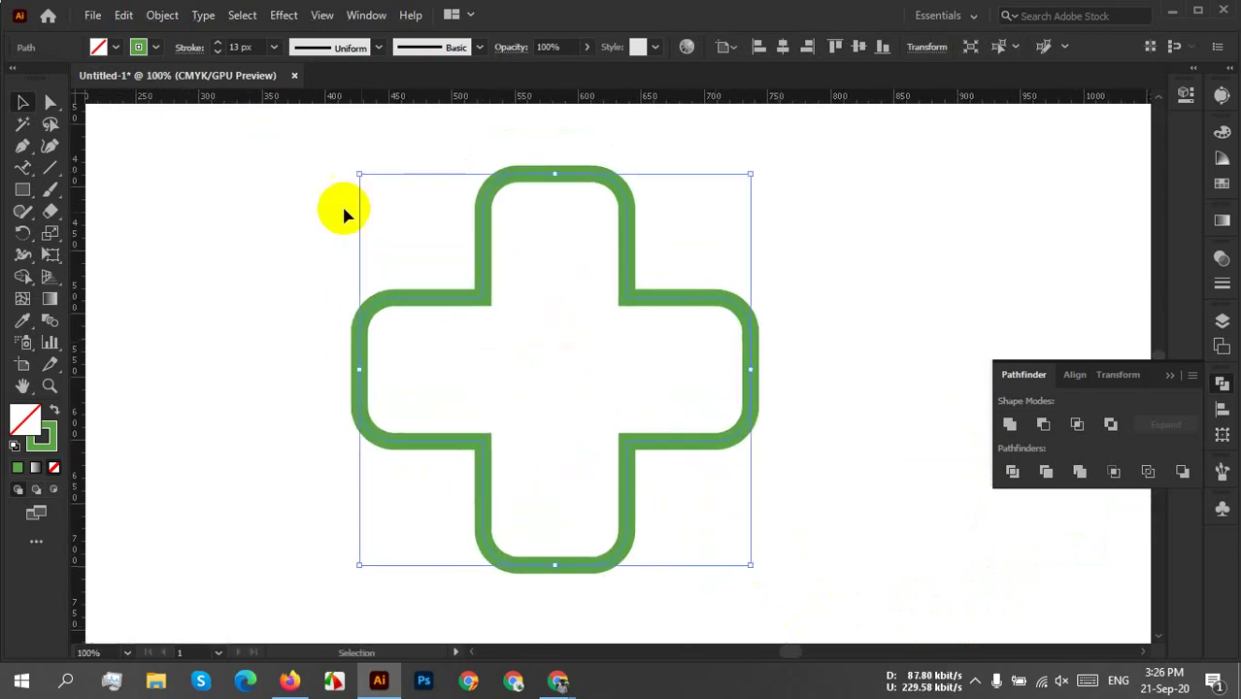
Expand the selected cross outline's stroke into a filled green shape and leave it deselected.
{"action": "left_click", "coordinate": [162, 15]}
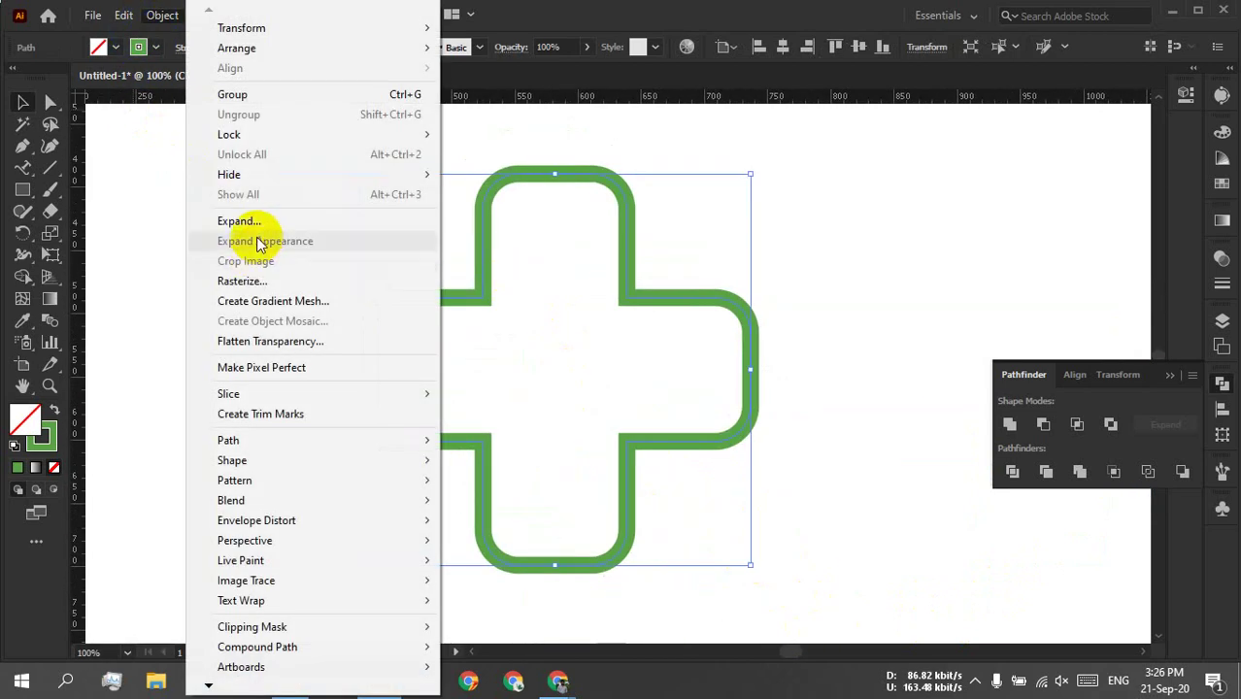
{"action": "left_click", "coordinate": [243, 226]}
{"action": "left_click", "coordinate": [578, 439]}
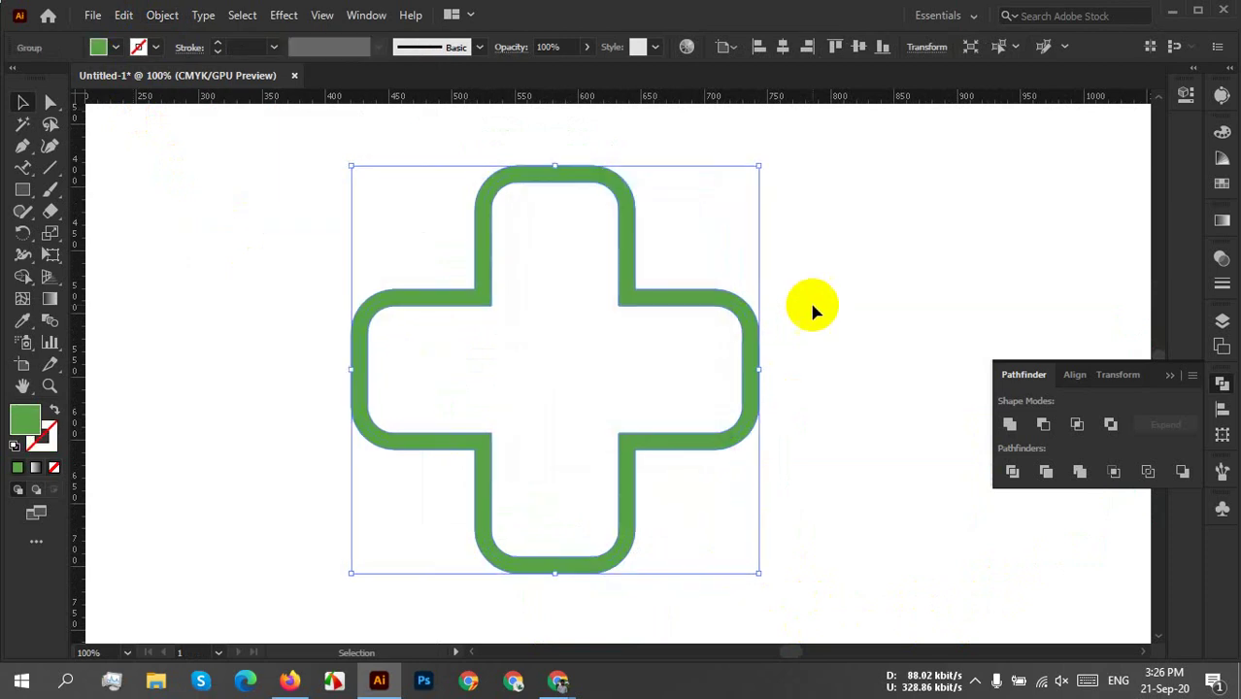
{"action": "left_click", "coordinate": [812, 304]}
{"action": "left_click", "coordinate": [383, 427]}
{"action": "key", "text": "a"}
{"action": "left_click", "coordinate": [380, 474]}
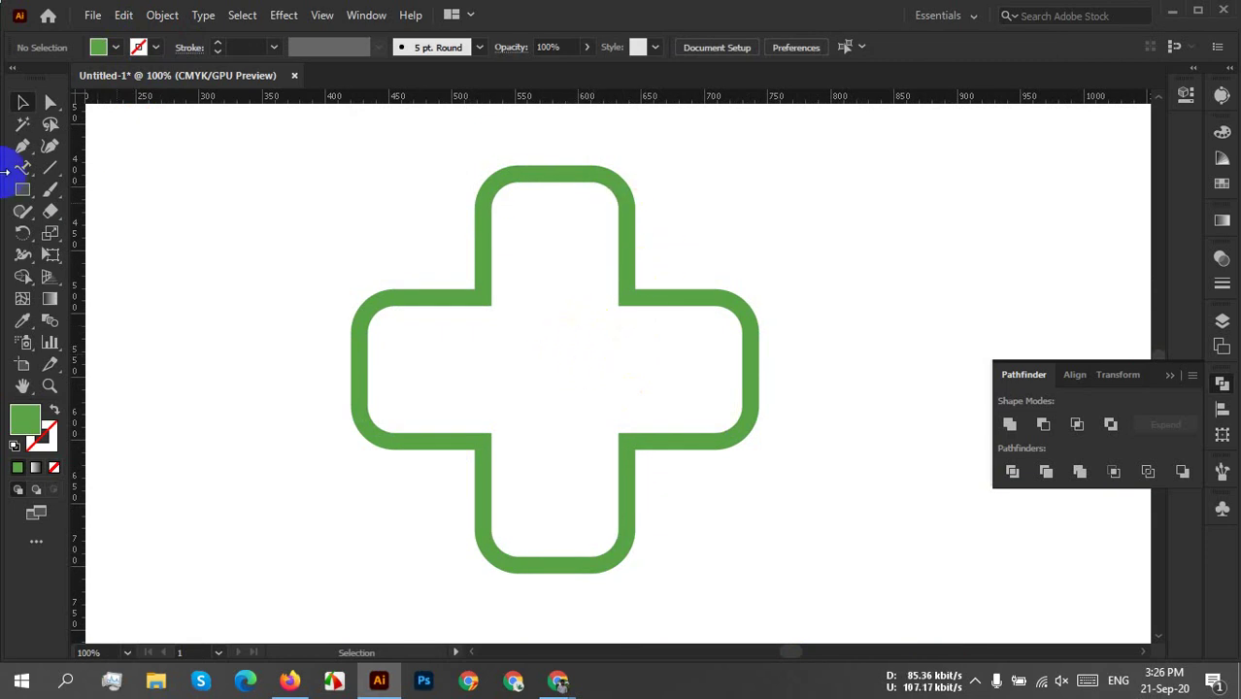
Select the expanded cross, find its group under Layer 1, and lock that group.
{"action": "left_click", "coordinate": [32, 144]}
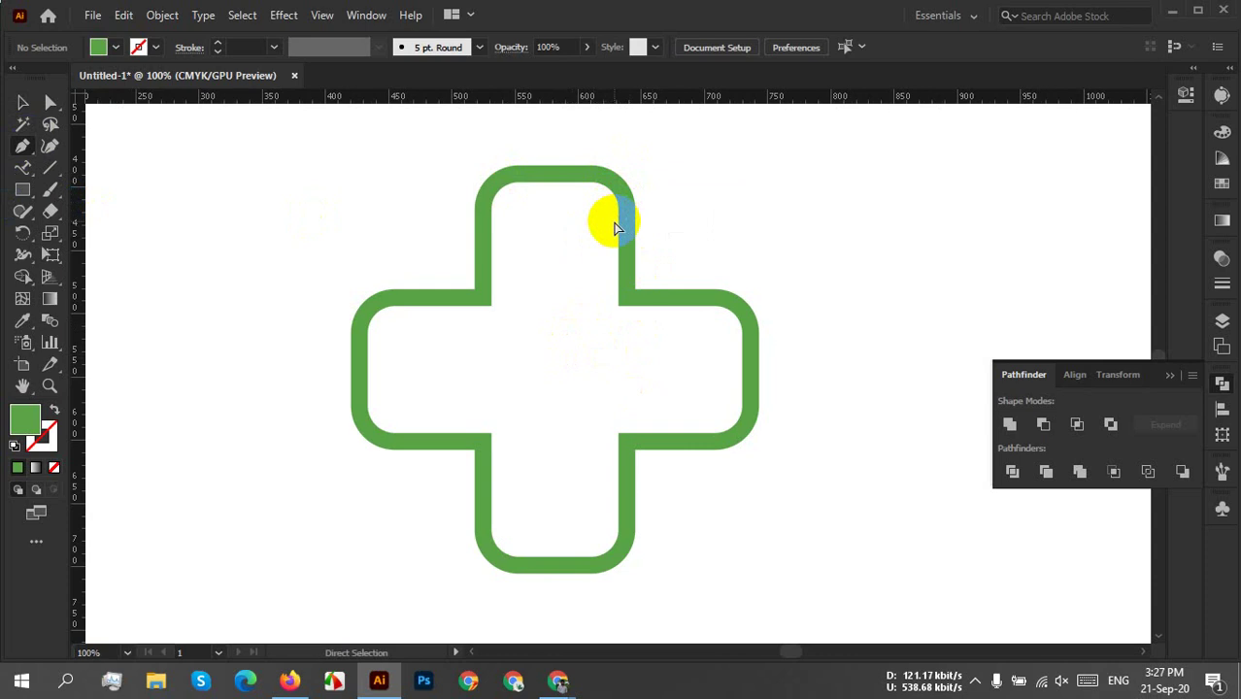
{"action": "left_click", "coordinate": [615, 225]}
{"action": "left_click", "coordinate": [22, 103]}
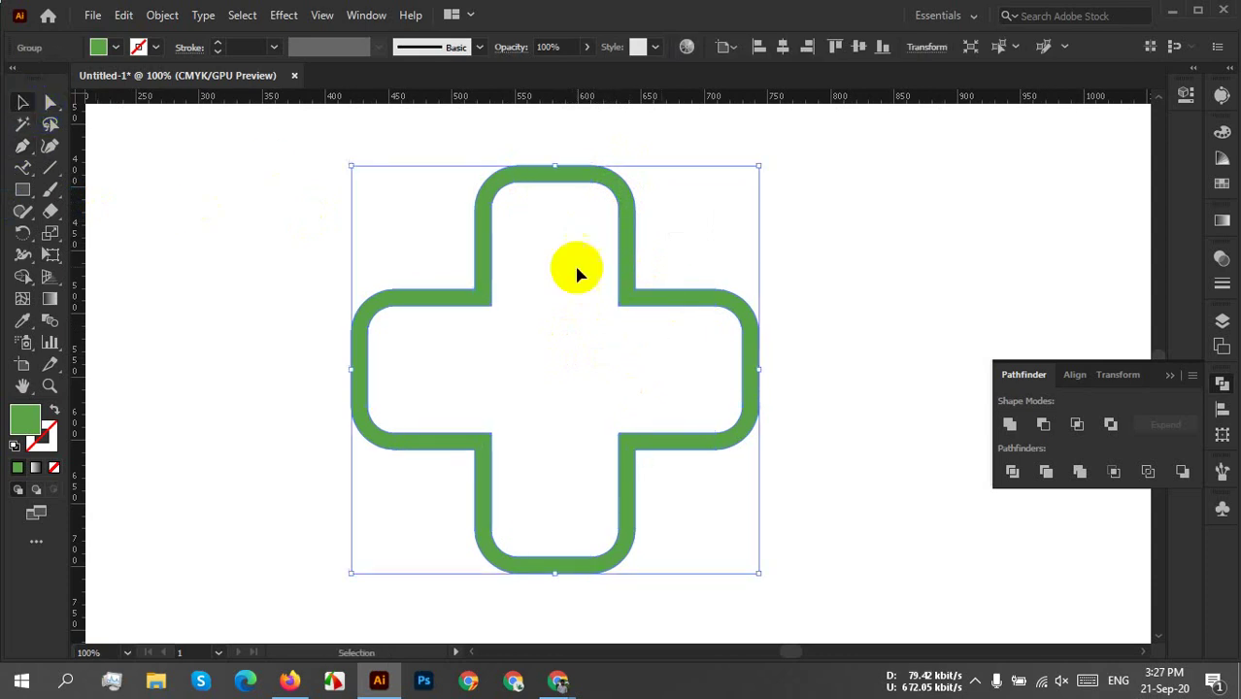
{"action": "left_click", "coordinate": [1226, 335]}
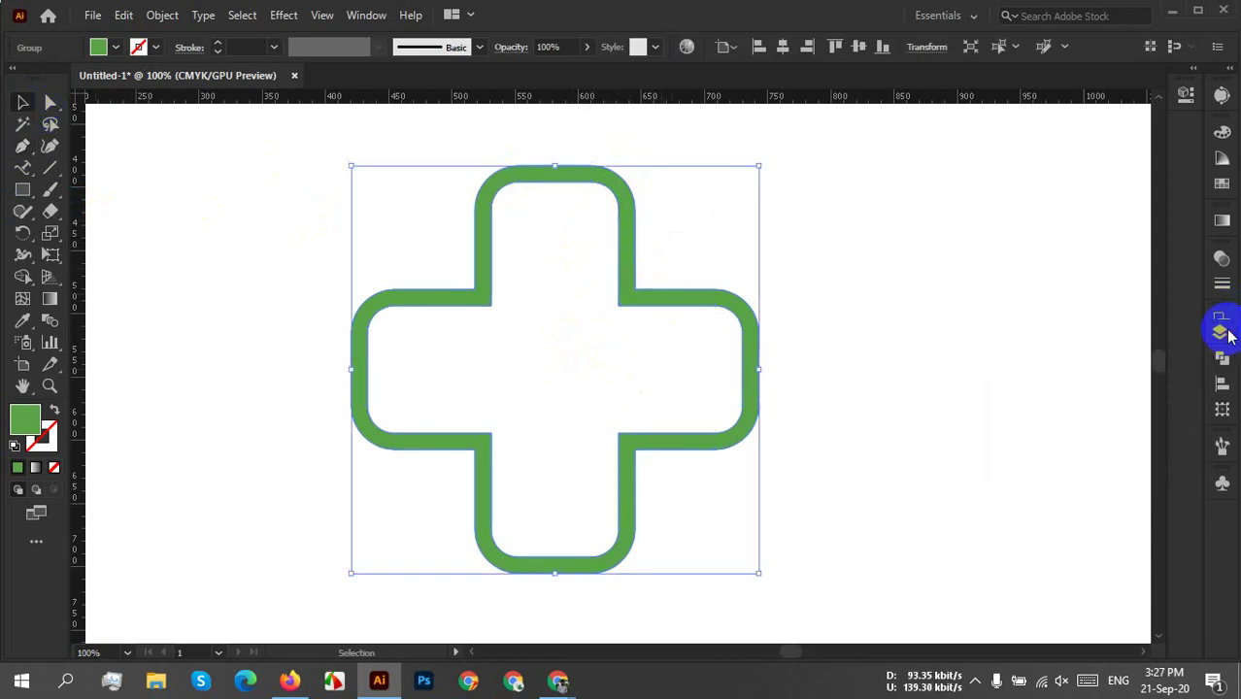
{"action": "left_click", "coordinate": [1221, 333]}
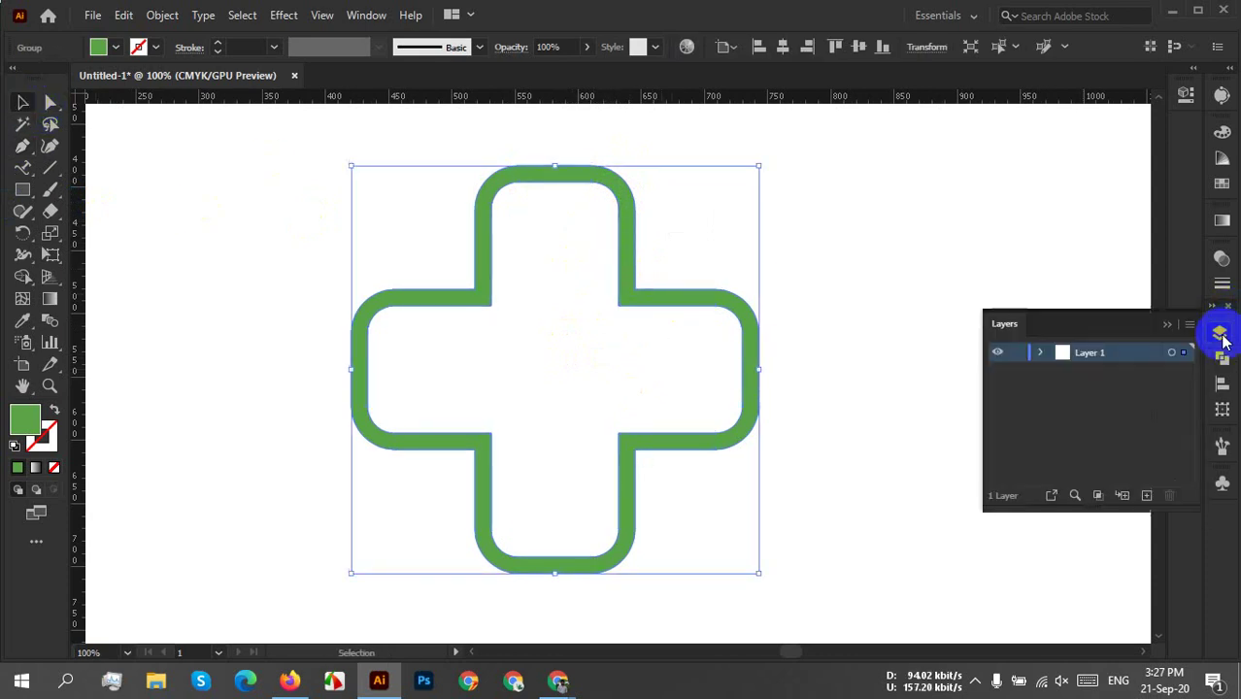
{"action": "left_click", "coordinate": [1043, 355]}
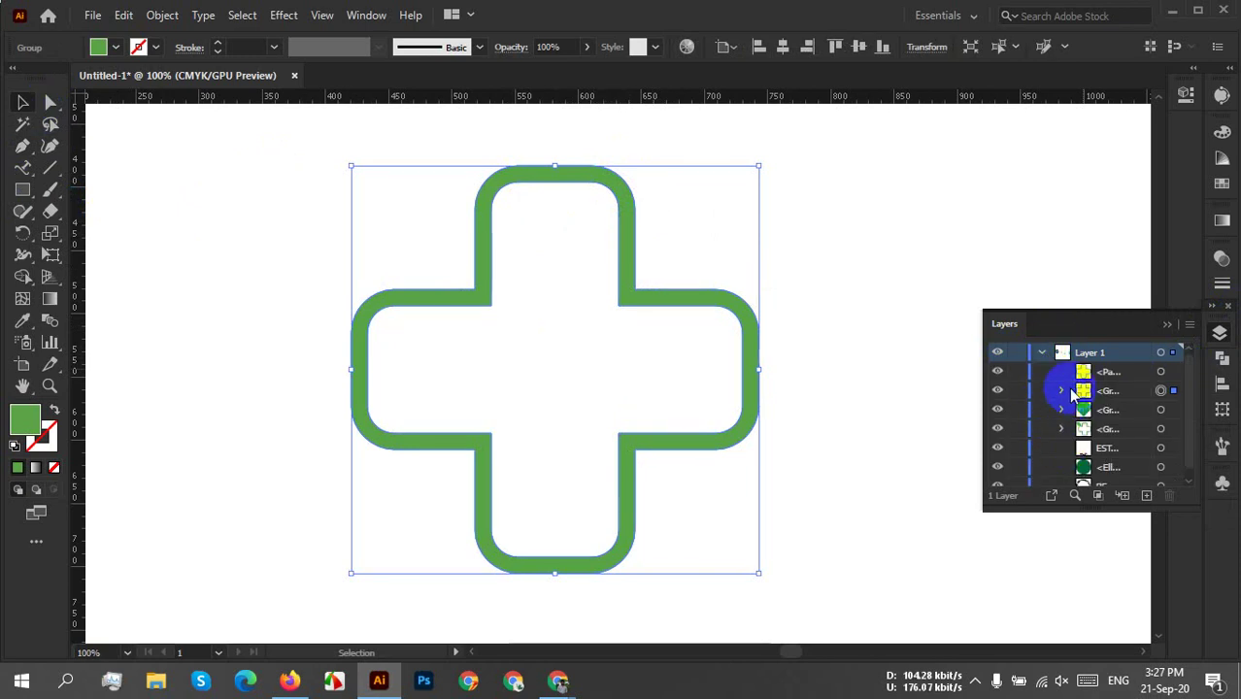
{"action": "left_click", "coordinate": [998, 389]}
{"action": "left_click", "coordinate": [998, 391]}
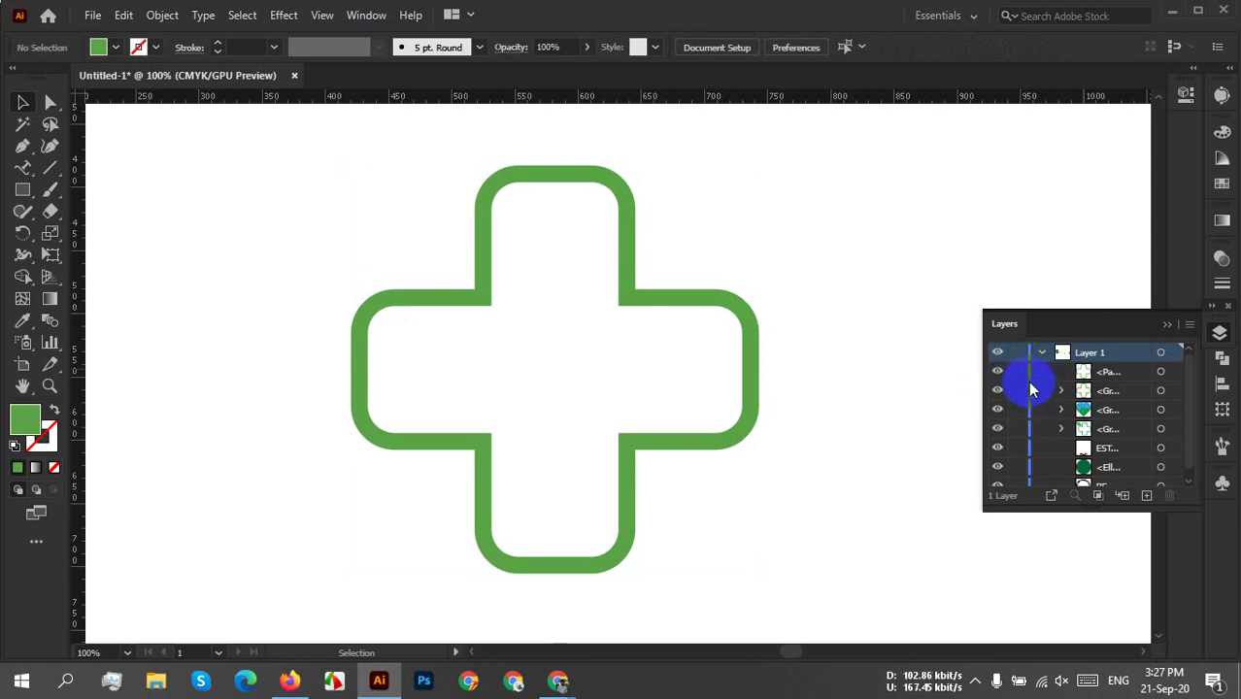
{"action": "left_click", "coordinate": [1018, 392]}
Try to select and move the locked cross, and unlock and relock its group.
{"action": "left_click_drag", "start_coordinate": [864, 172], "coordinate": [505, 432]}
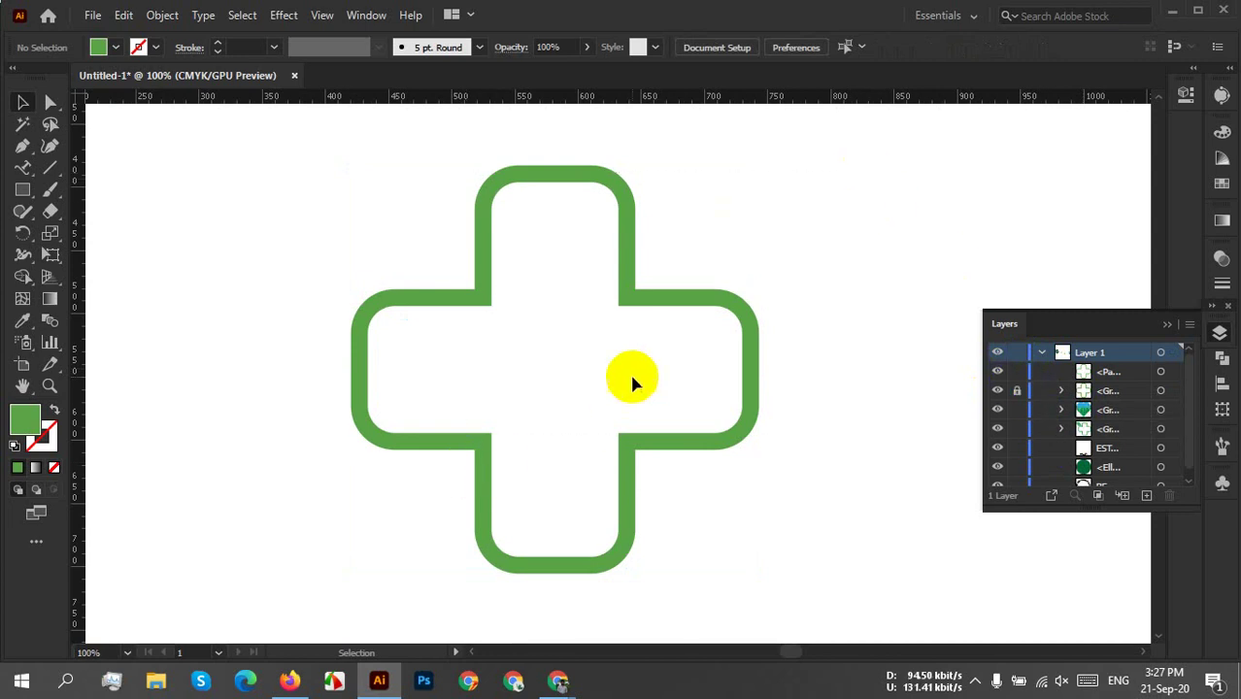
{"action": "left_click_drag", "start_coordinate": [638, 298], "coordinate": [610, 340]}
{"action": "left_click", "coordinate": [1020, 406]}
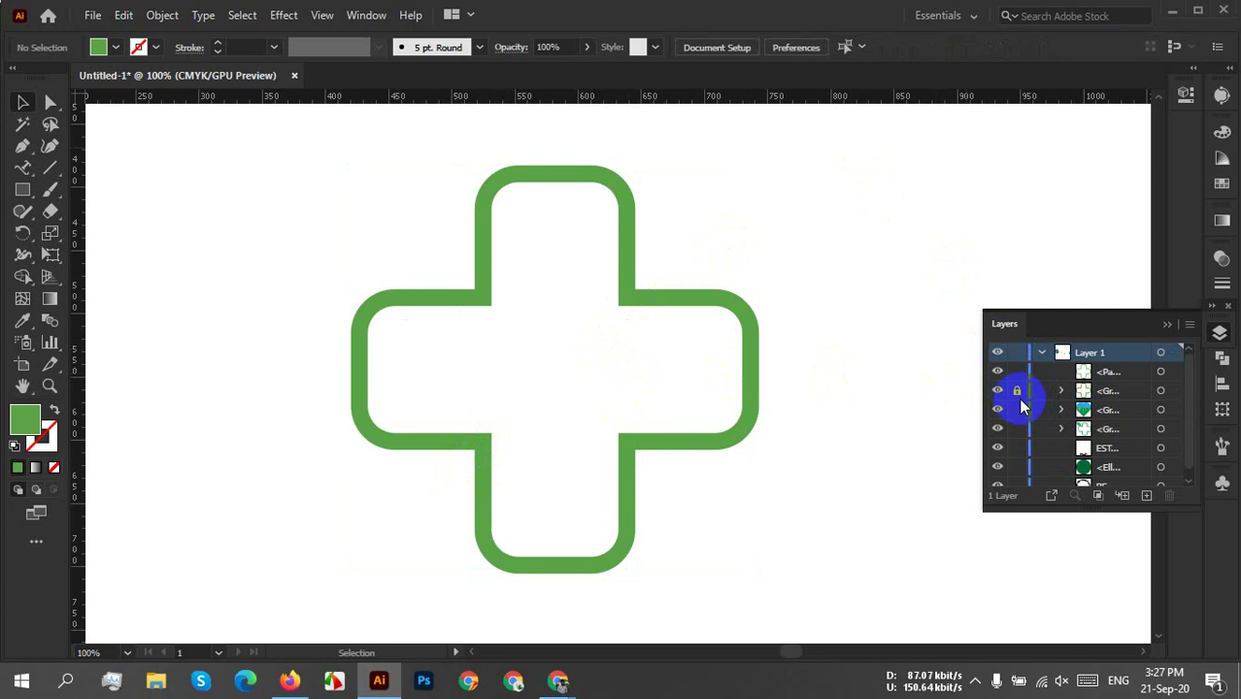
{"action": "left_click", "coordinate": [1018, 391]}
{"action": "left_click", "coordinate": [1020, 390]}
{"action": "left_click", "coordinate": [1166, 323]}
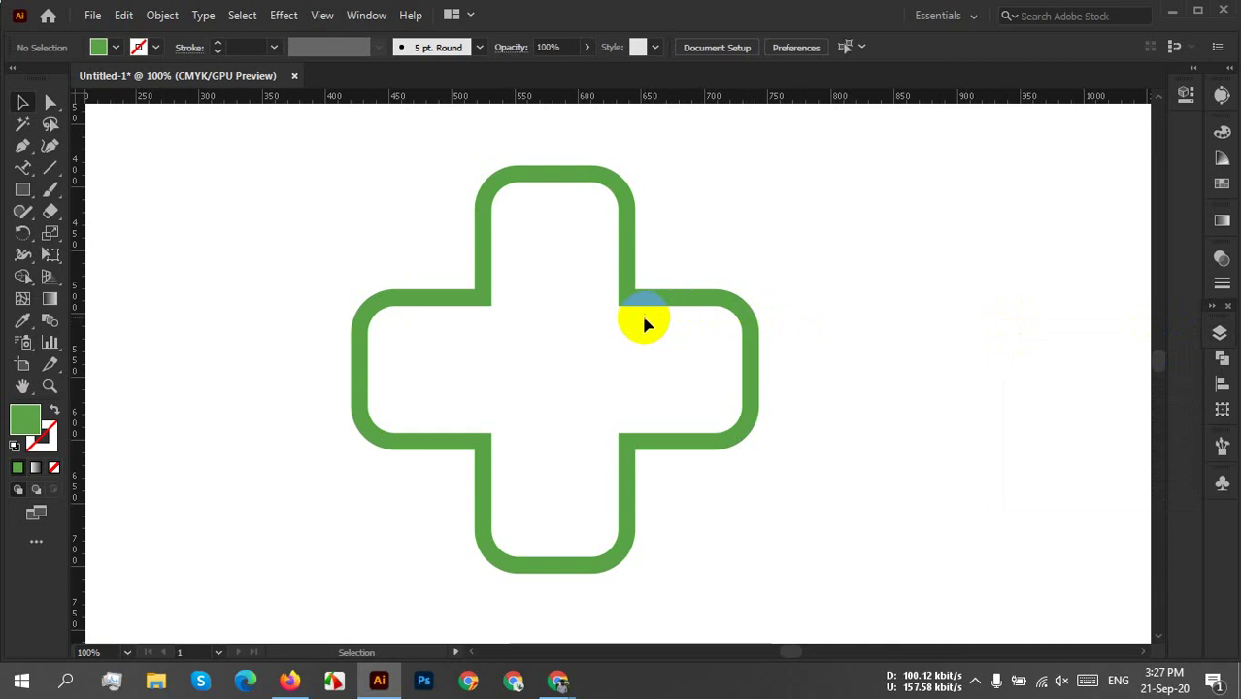
Start a stroke-only Pen curve from the upper arm's right corner to the upper-left inner corner, removing the outgoing handle there.
{"action": "left_click", "coordinate": [21, 146]}
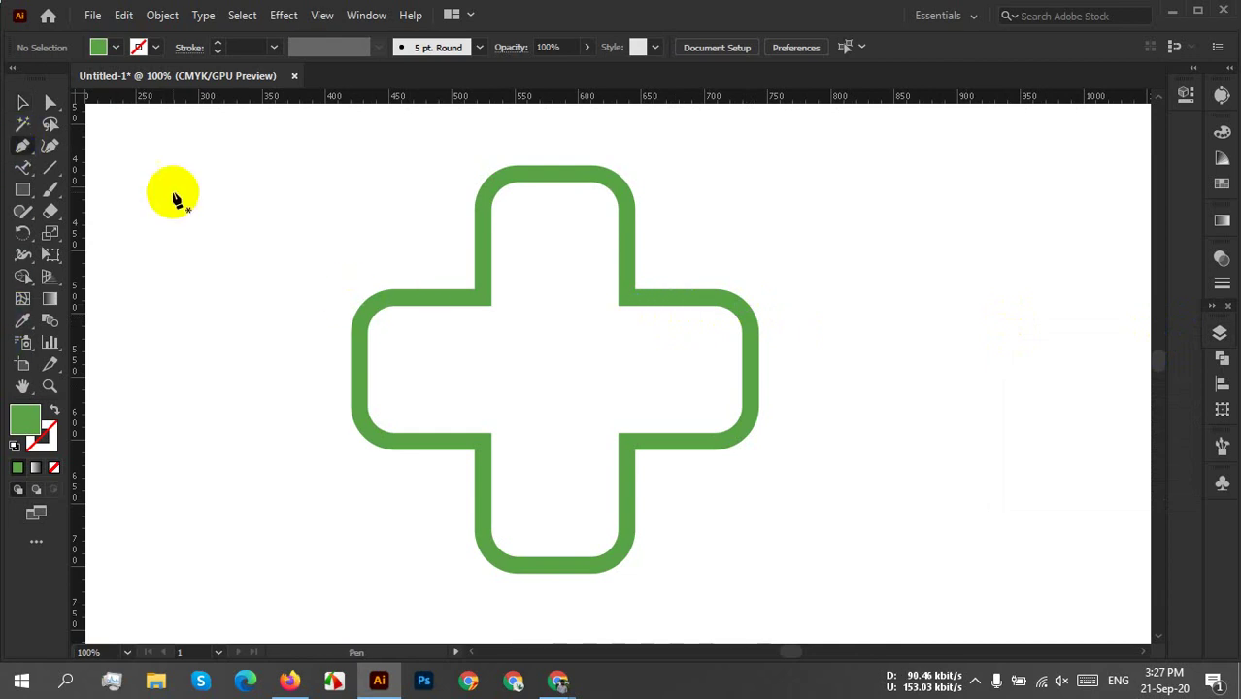
{"action": "left_click", "coordinate": [625, 167]}
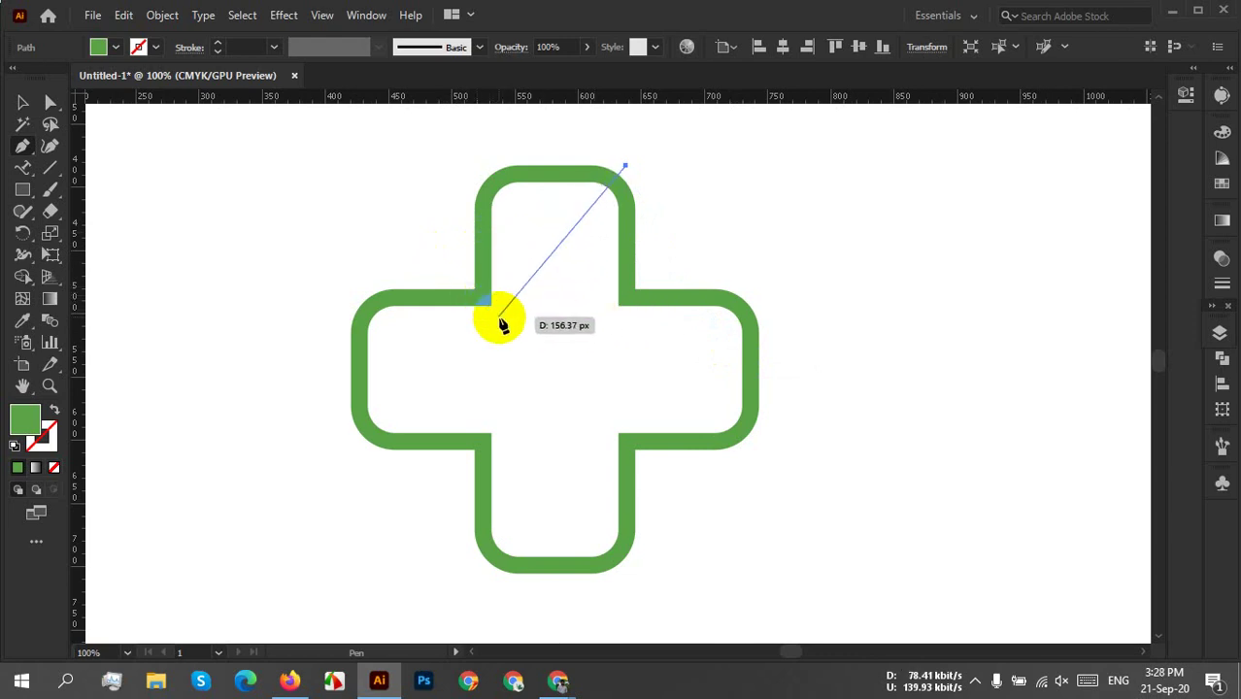
{"action": "left_click_drag", "start_coordinate": [492, 304], "coordinate": [514, 464]}
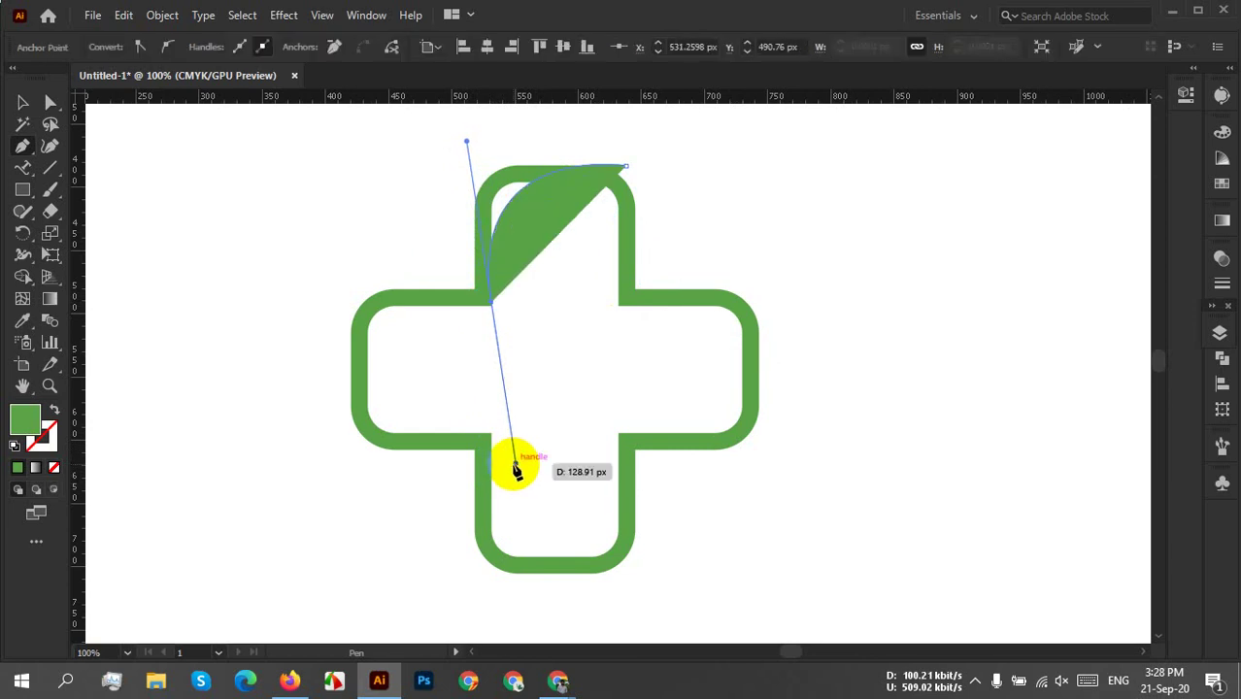
{"action": "left_click", "coordinate": [54, 413]}
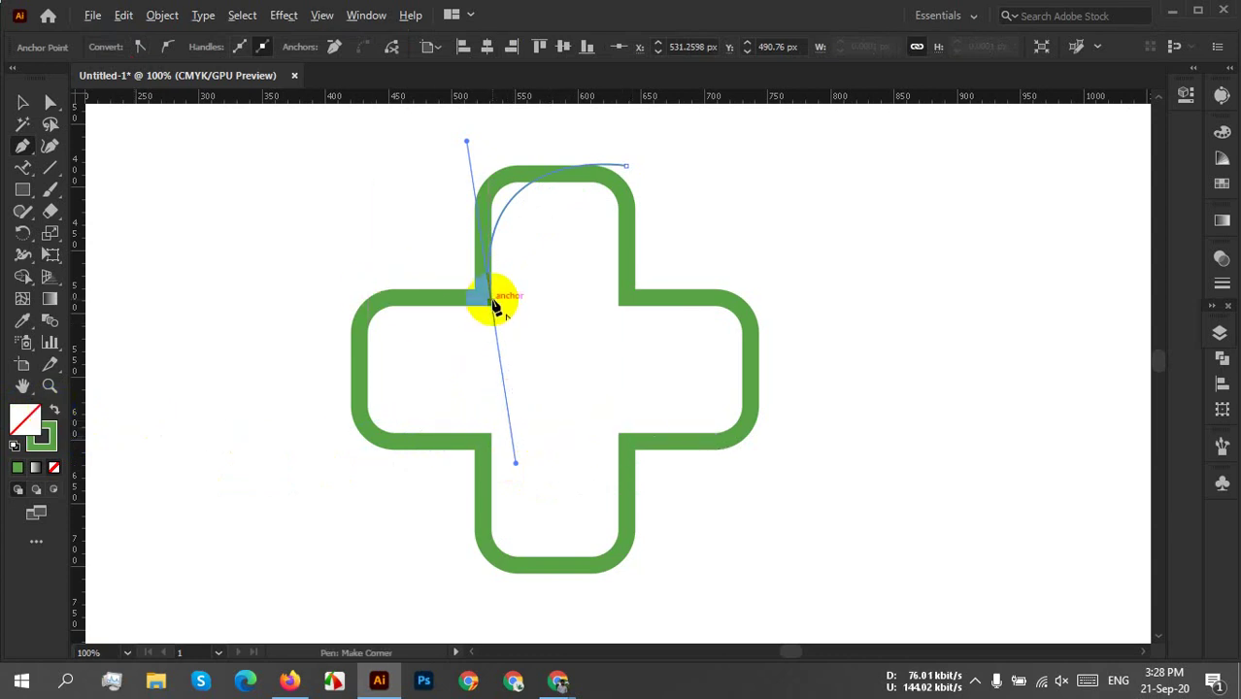
{"action": "left_click", "coordinate": [492, 303]}
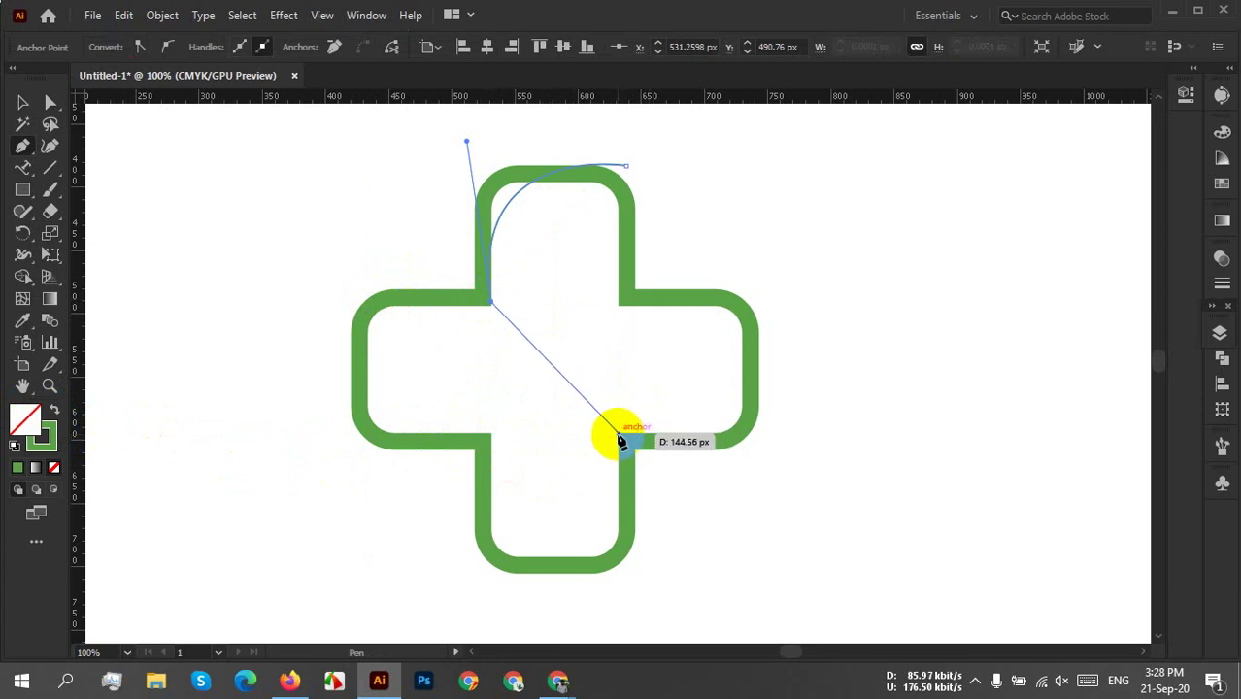
Continue the curve through the cross's centre and lower-right inner corner to the lower arm's bottom-left corner, completing an S-shaped open path.
{"action": "left_click_drag", "start_coordinate": [619, 434], "coordinate": [743, 491]}
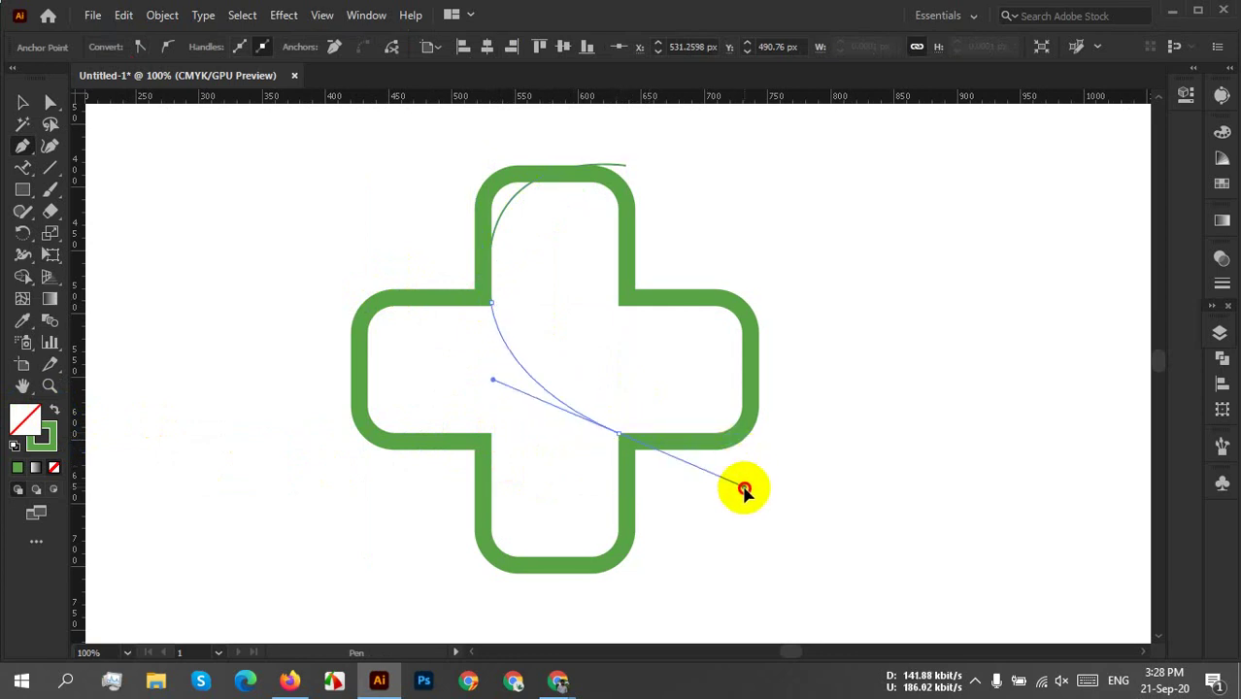
{"action": "key", "text": "ctrl+z"}
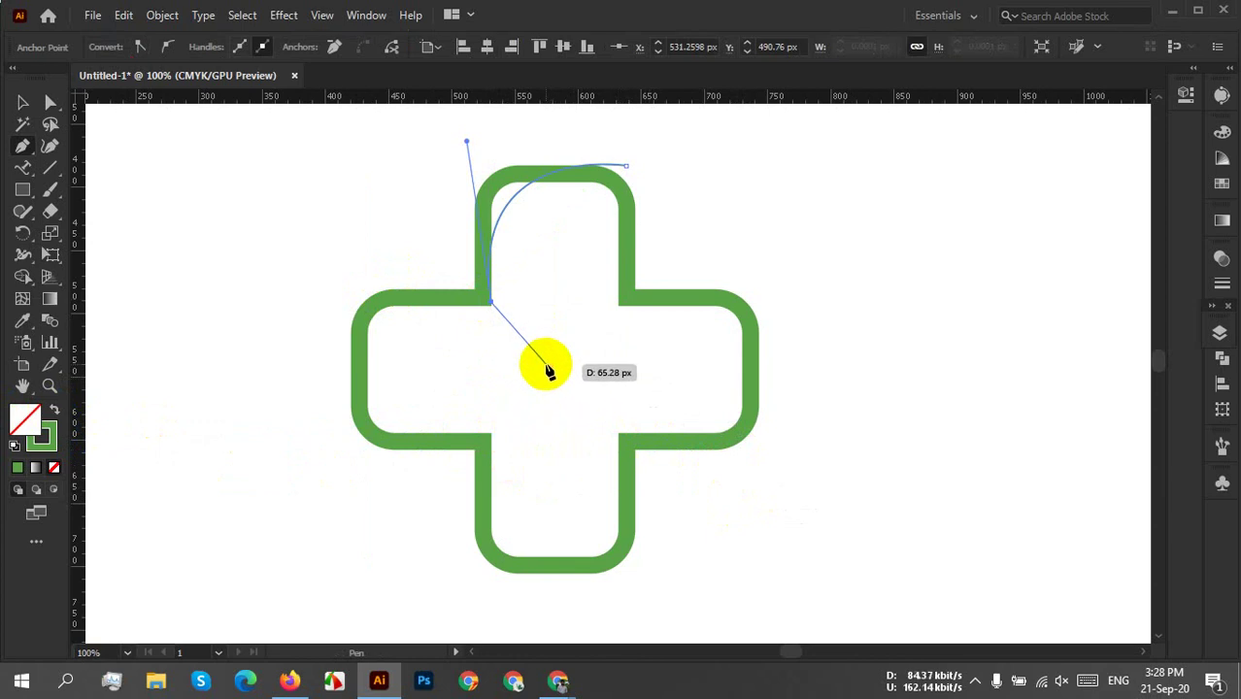
{"action": "left_click_drag", "start_coordinate": [546, 365], "coordinate": [594, 393]}
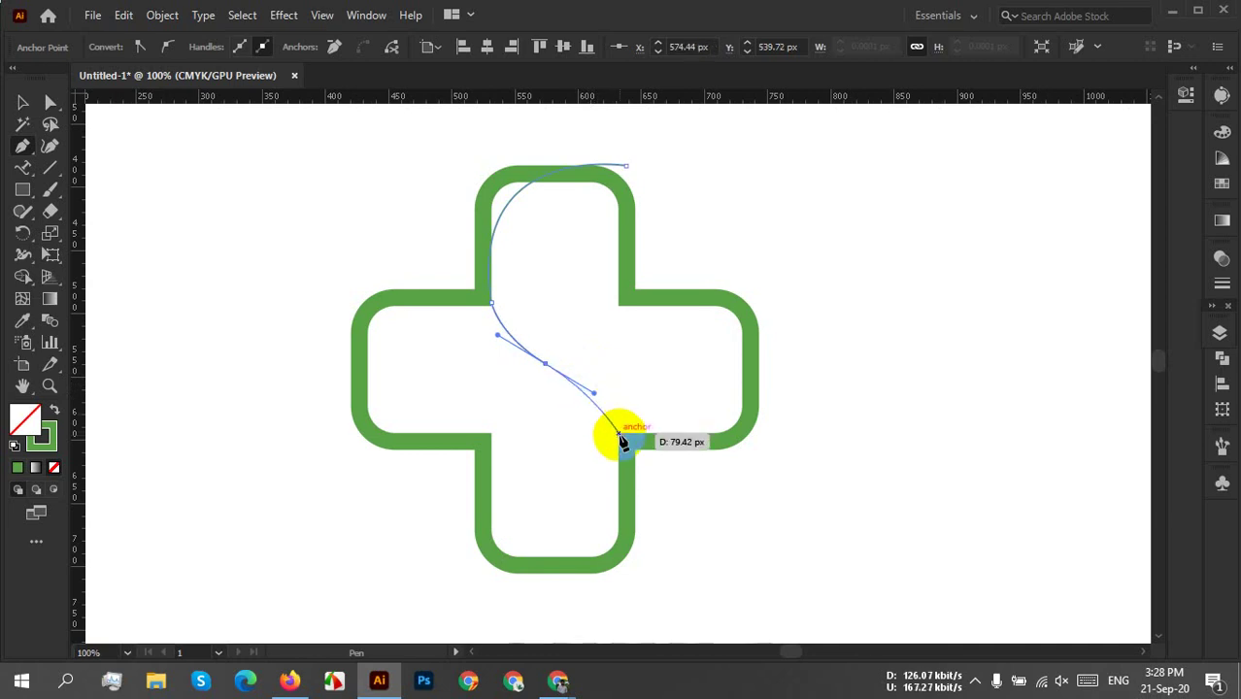
{"action": "left_click", "coordinate": [620, 434]}
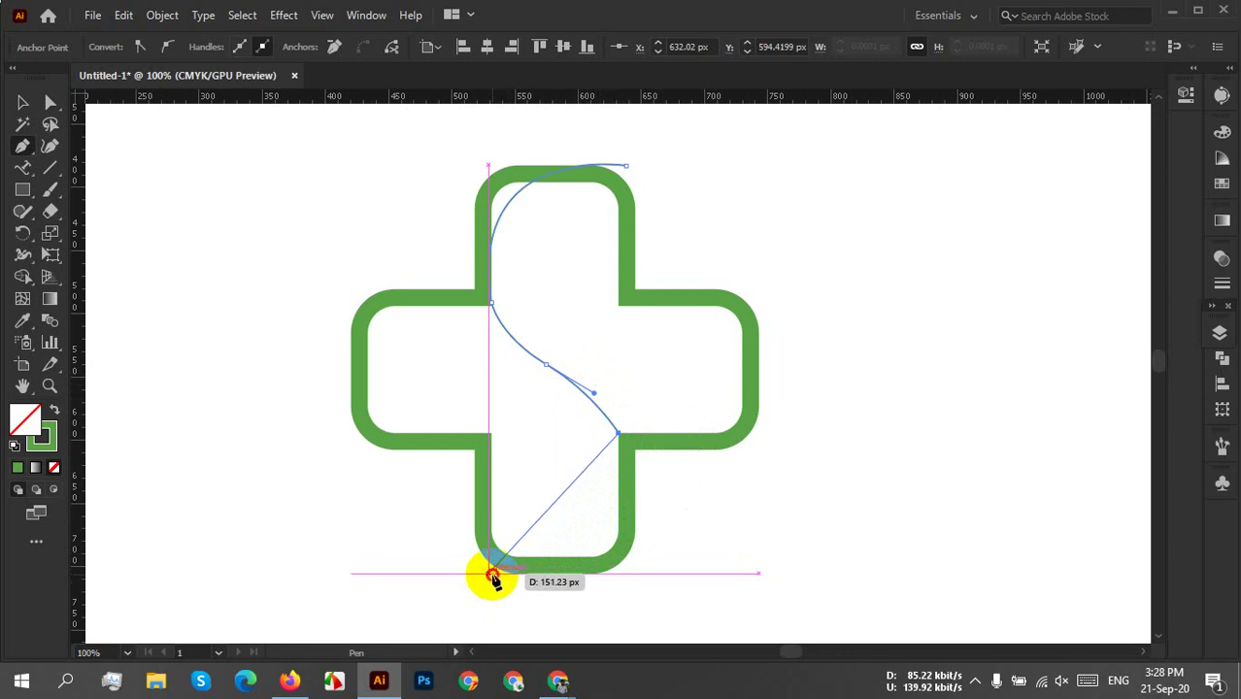
{"action": "left_click_drag", "start_coordinate": [490, 573], "coordinate": [299, 550]}
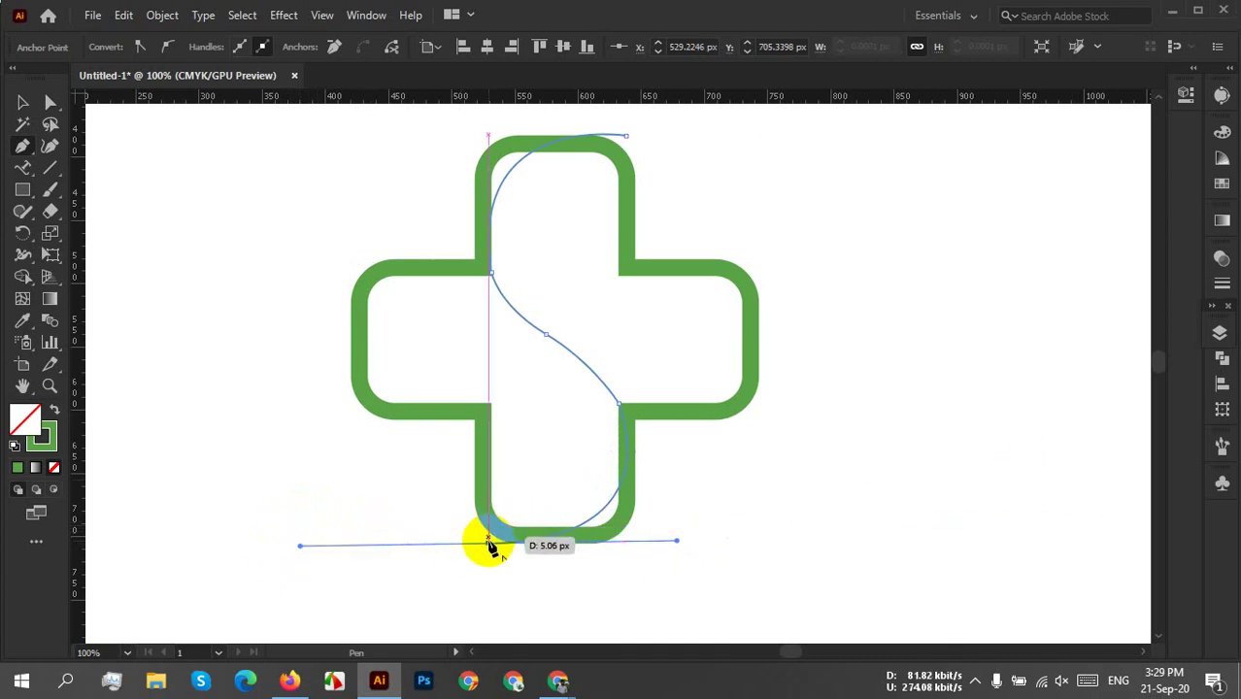
{"action": "left_click_drag", "start_coordinate": [491, 547], "coordinate": [677, 540]}
{"action": "key", "text": "a"}
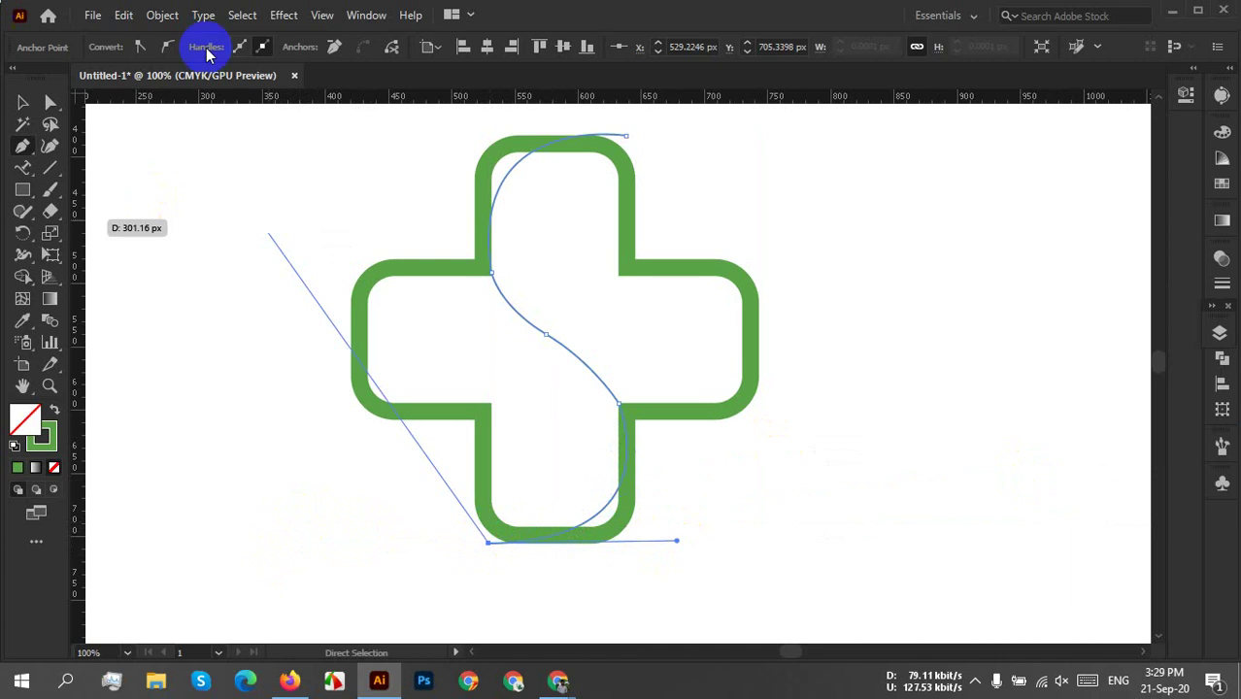
{"action": "left_click", "coordinate": [27, 102]}
Give the S-shaped path a CMYK Red stroke with a weight of 11 px.
{"action": "left_click", "coordinate": [44, 428]}
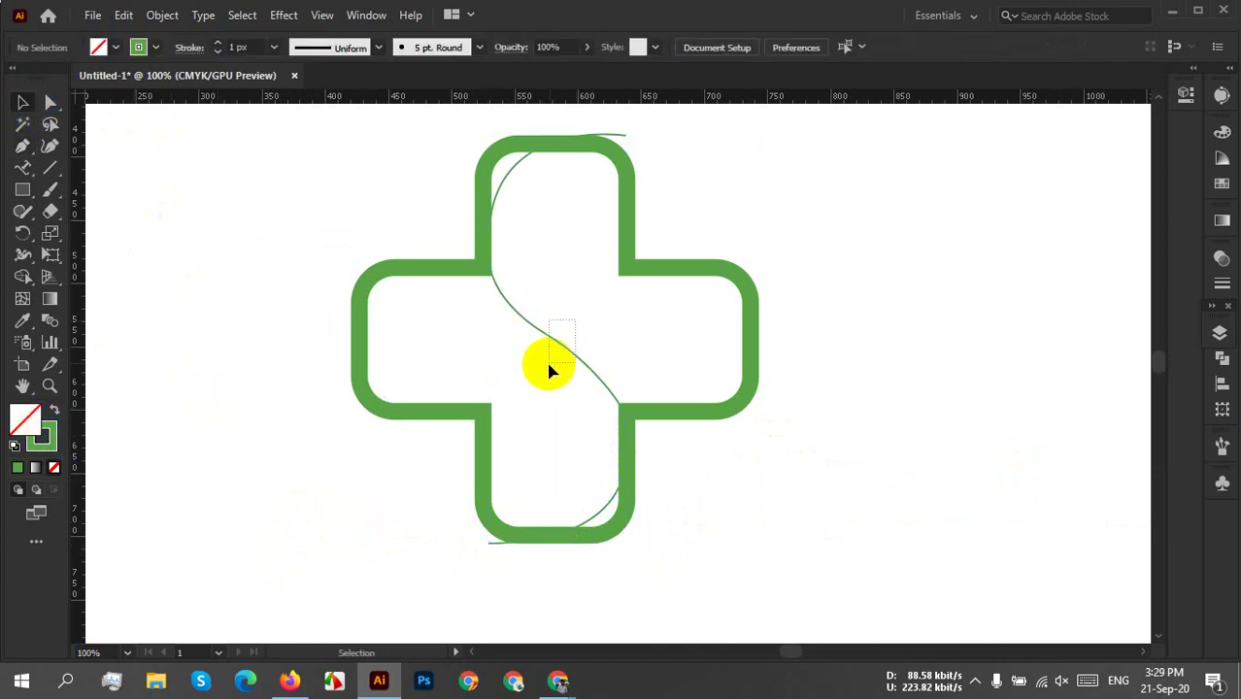
{"action": "left_click", "coordinate": [139, 49]}
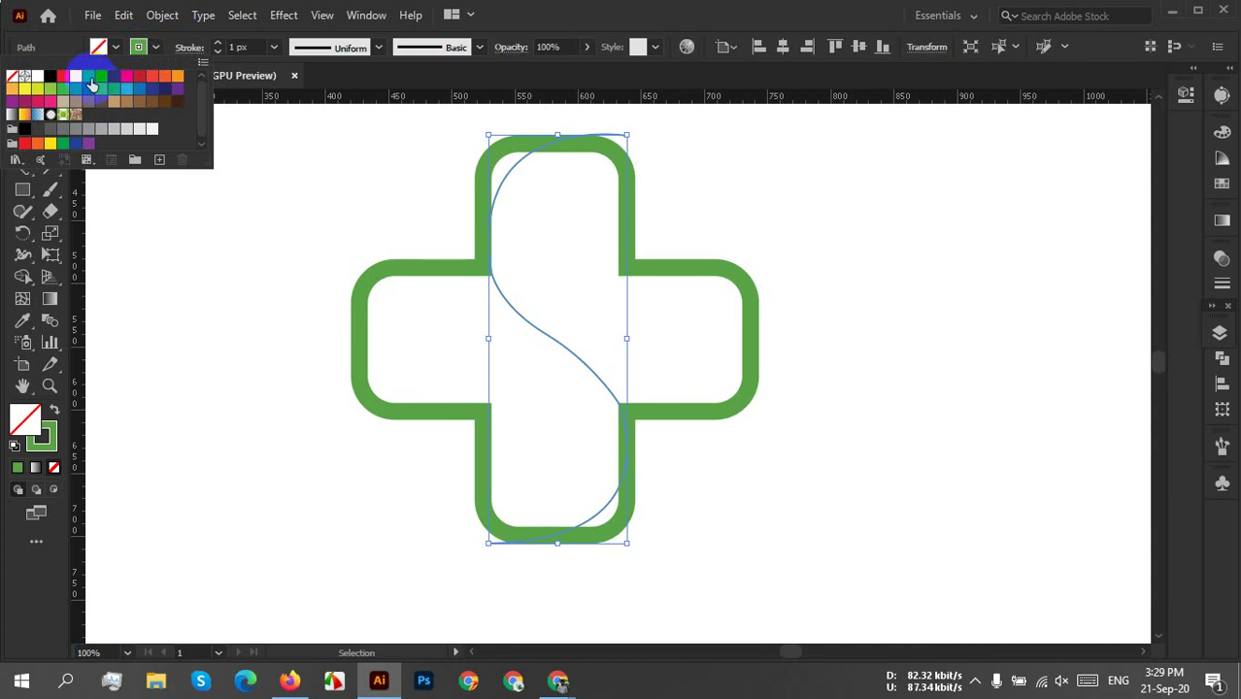
{"action": "left_click", "coordinate": [62, 77]}
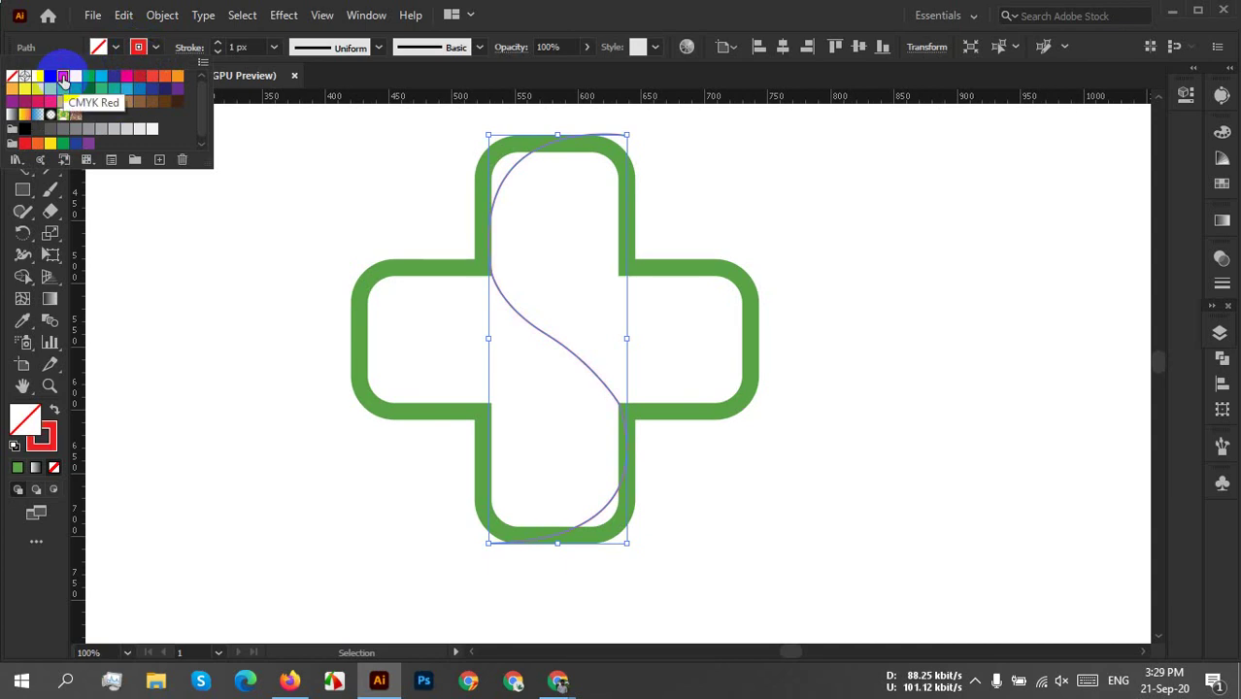
{"action": "left_click", "coordinate": [250, 49]}
{"action": "scroll", "coordinate": [250, 49], "scroll_direction": "up", "scroll_amount": 12}
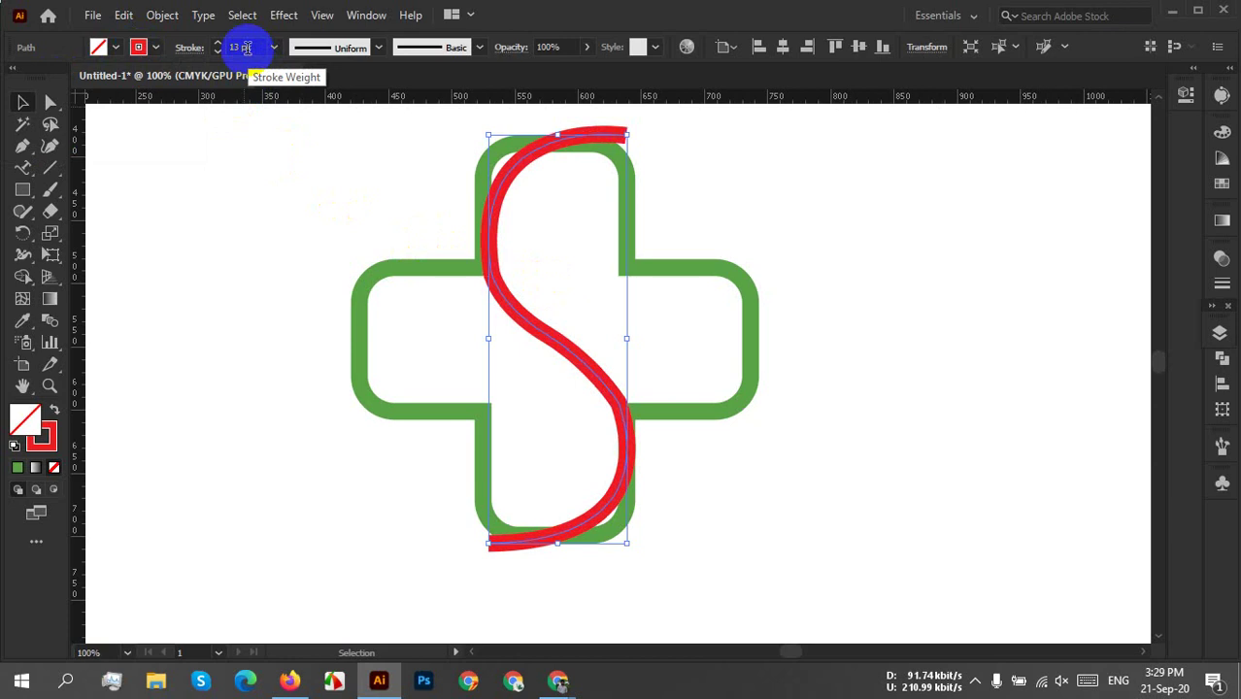
{"action": "scroll", "coordinate": [246, 49], "scroll_direction": "down", "scroll_amount": 1}
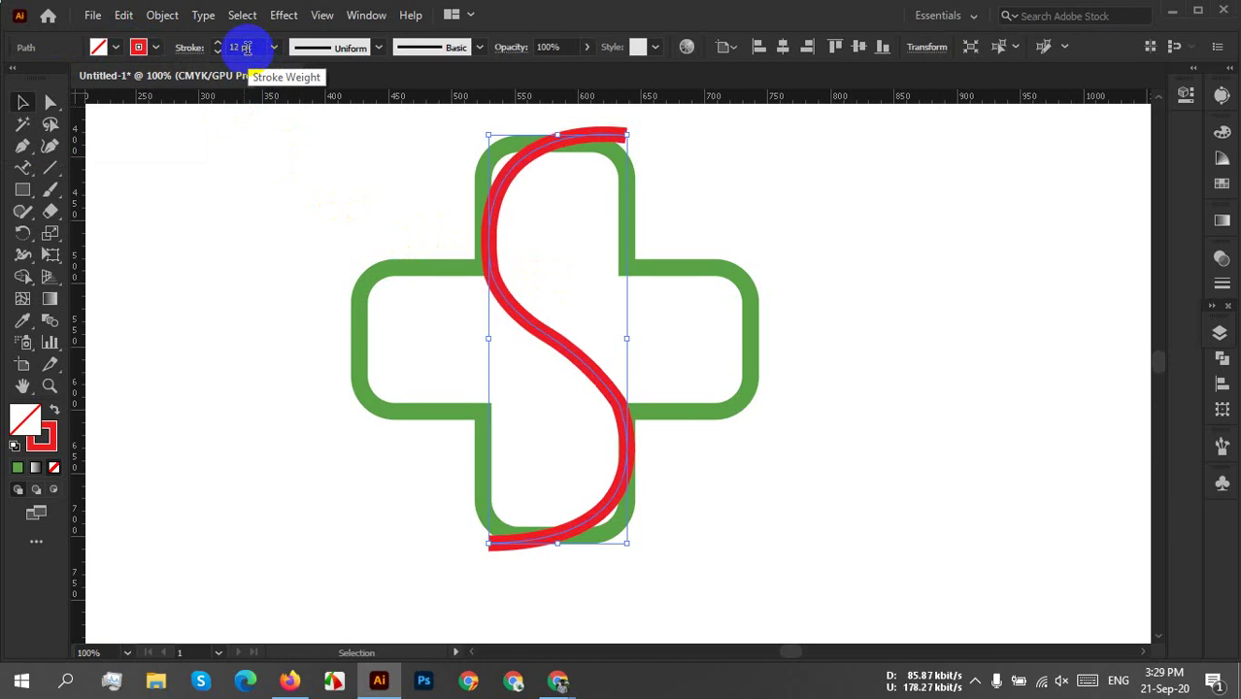
{"action": "scroll", "coordinate": [247, 48], "scroll_direction": "down", "scroll_amount": 1}
Examine the red S-curve's middle anchor point and direction handles, and its upper end against the cross outline.
{"action": "key", "text": "space"}
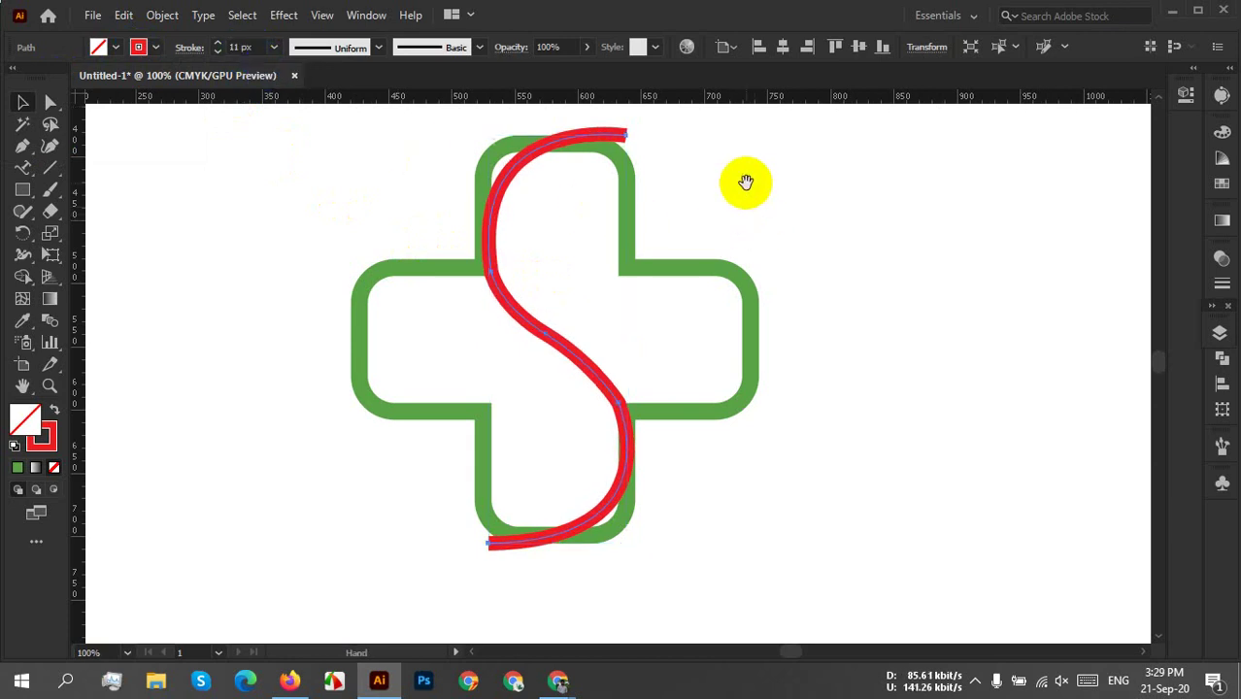
{"action": "left_click_drag", "start_coordinate": [743, 183], "coordinate": [737, 242]}
{"action": "left_click", "coordinate": [563, 324]}
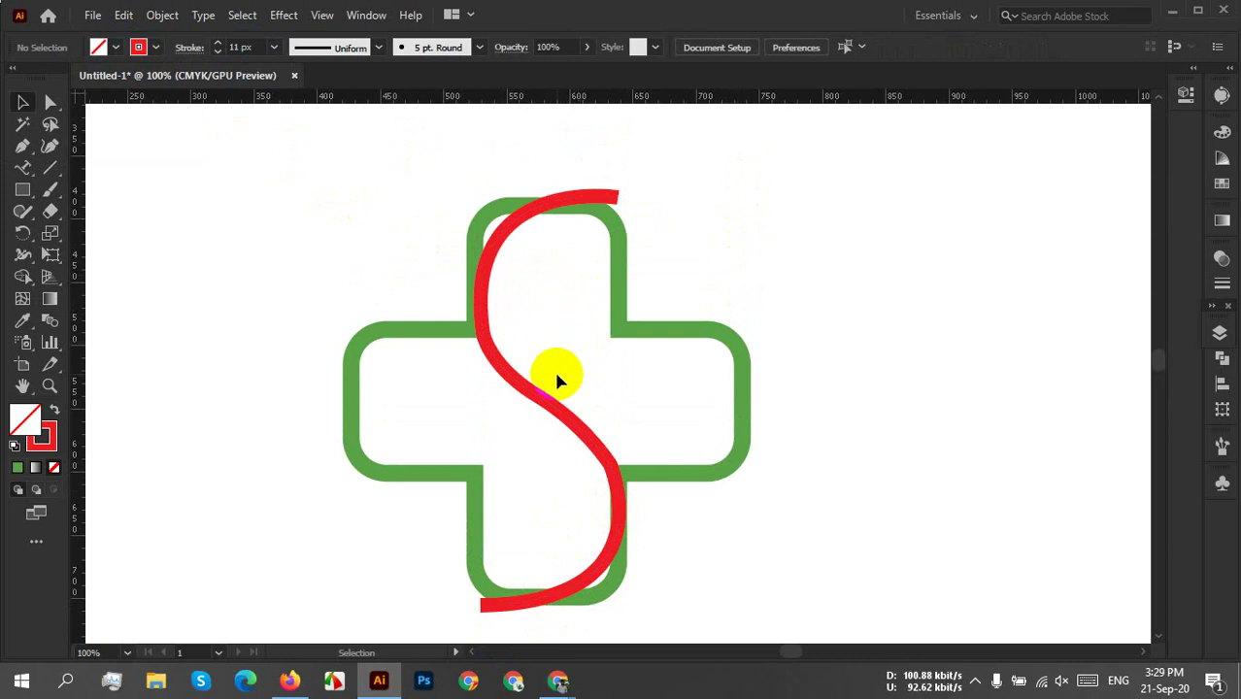
{"action": "scroll", "coordinate": [558, 381], "scroll_direction": "up", "scroll_amount": 1}
{"action": "key", "text": "space"}
{"action": "left_click_drag", "start_coordinate": [554, 383], "coordinate": [457, 500]}
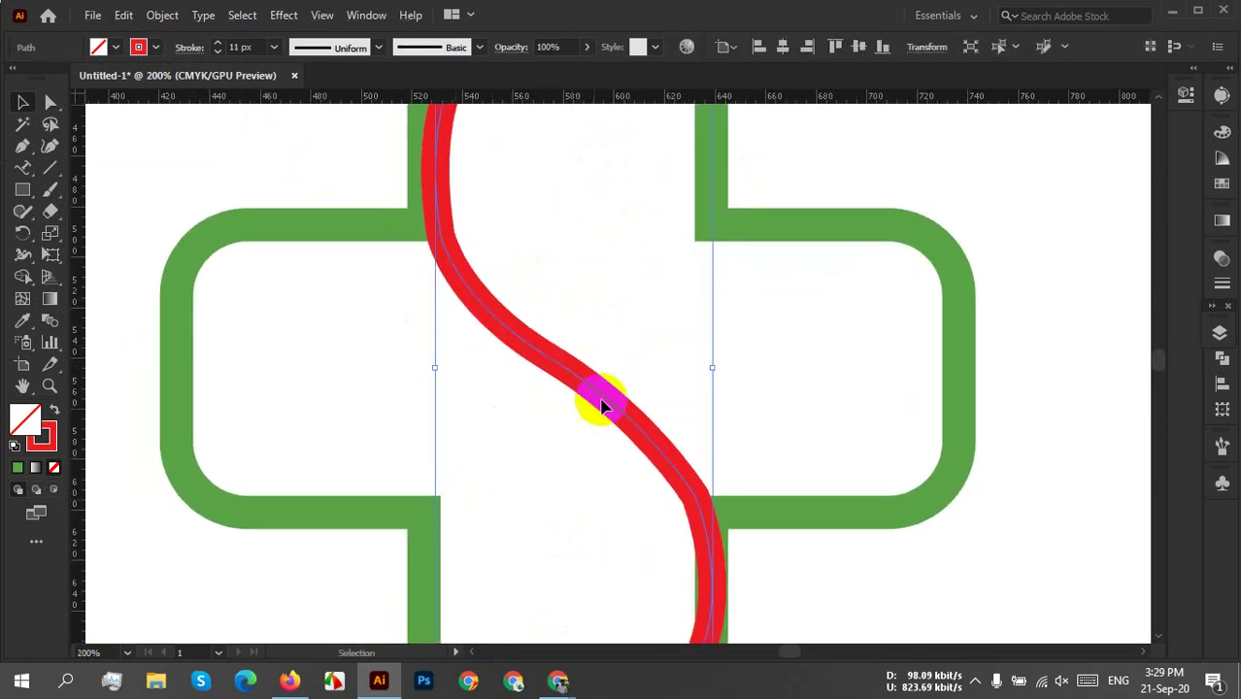
{"action": "left_click", "coordinate": [665, 337]}
{"action": "key", "text": "a"}
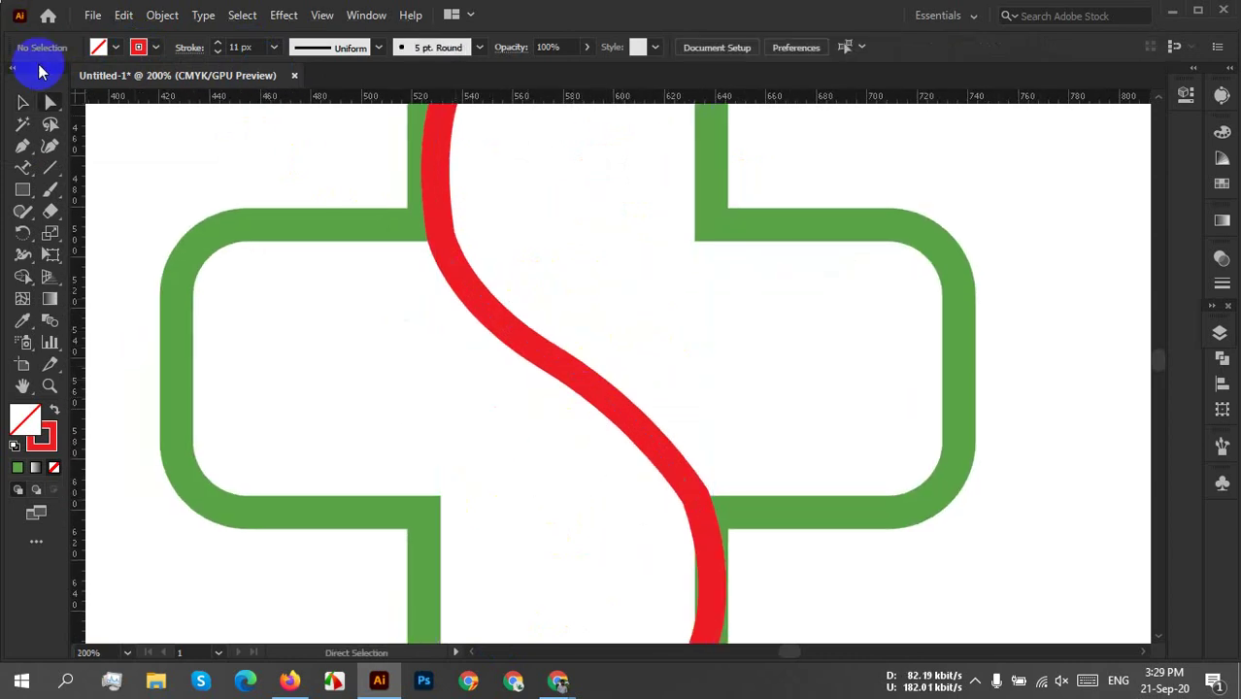
{"action": "left_click", "coordinate": [572, 389]}
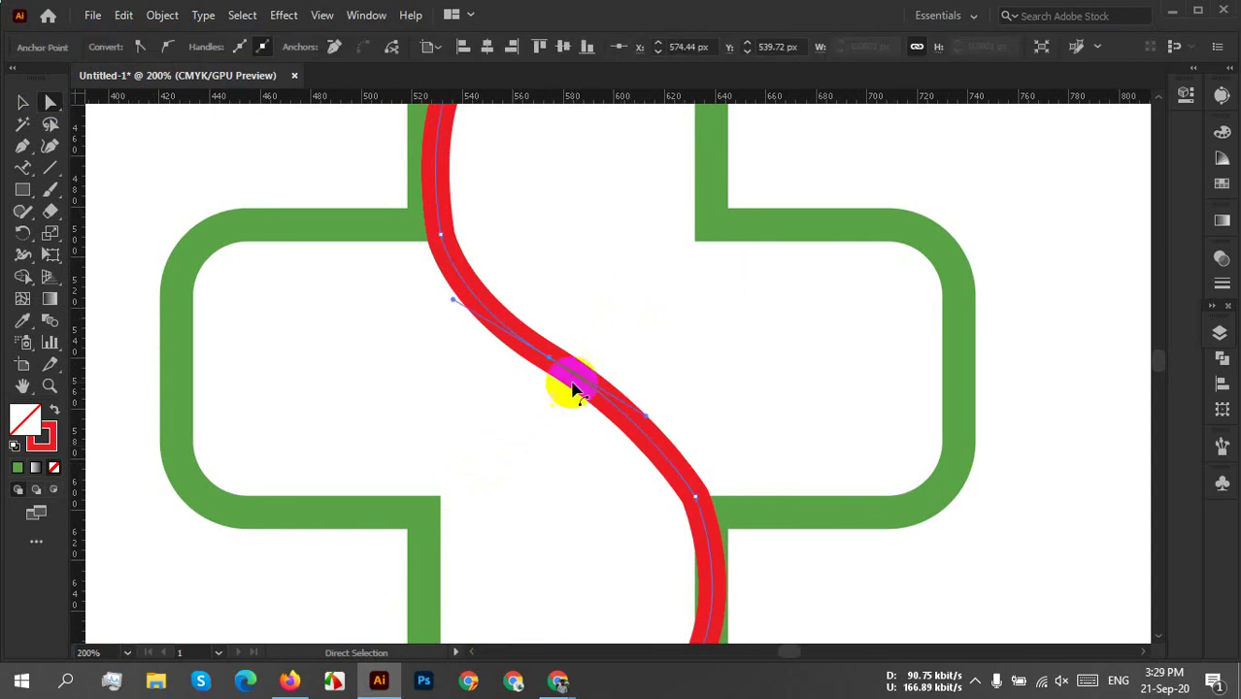
{"action": "left_click", "coordinate": [646, 418]}
{"action": "mouse_move", "coordinate": [647, 423]}
{"action": "left_mouse_down"}
{"action": "mouse_move", "coordinate": [642, 435]}
{"action": "mouse_move", "coordinate": [647, 416]}
{"action": "left_mouse_up"}
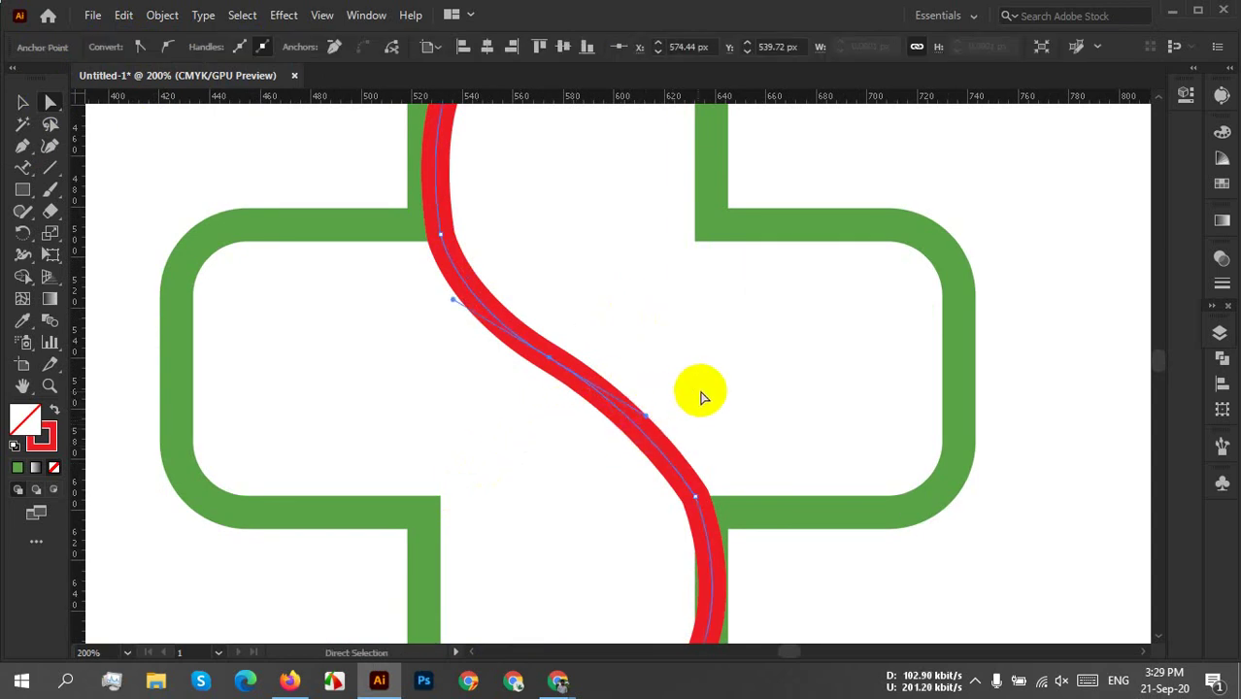
{"action": "left_click_drag", "start_coordinate": [588, 213], "coordinate": [529, 498]}
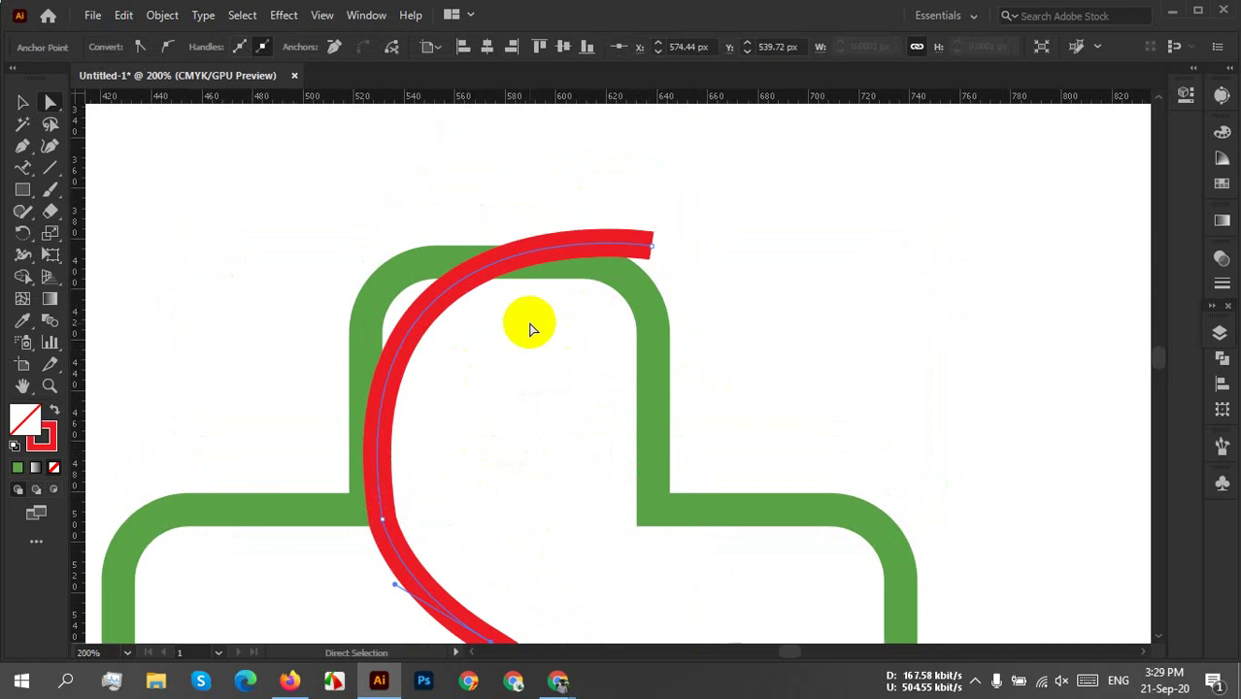
Lengthen the upper direction handle of the S-curve's upper-left inner-corner anchor to widen its bend across the upper arm.
{"action": "left_click_drag", "start_coordinate": [461, 519], "coordinate": [320, 553]}
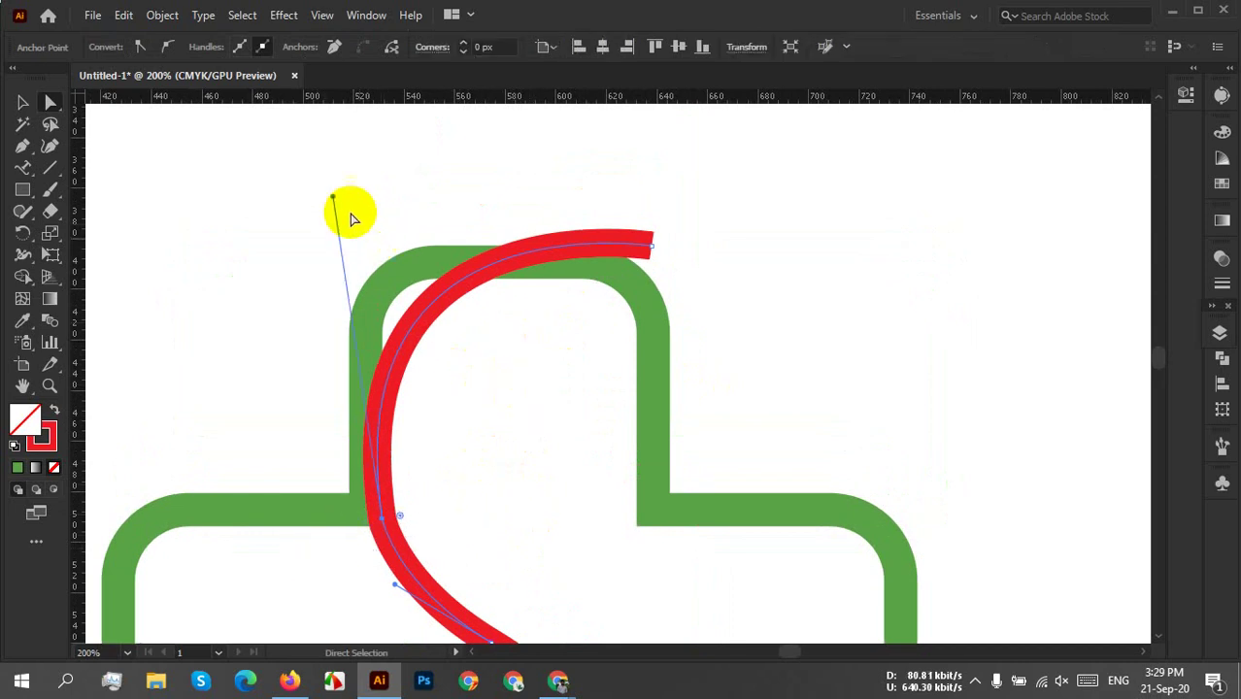
{"action": "left_click_drag", "start_coordinate": [333, 191], "coordinate": [326, 150]}
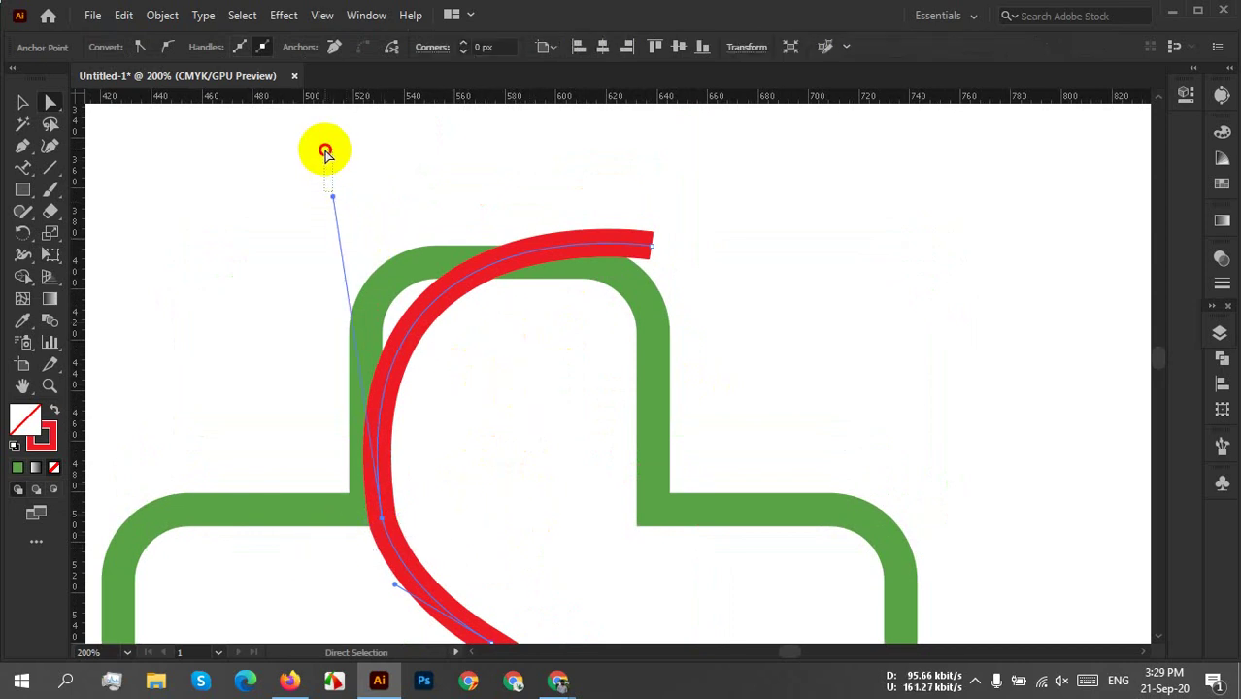
{"action": "left_click", "coordinate": [327, 156]}
{"action": "left_click", "coordinate": [403, 474]}
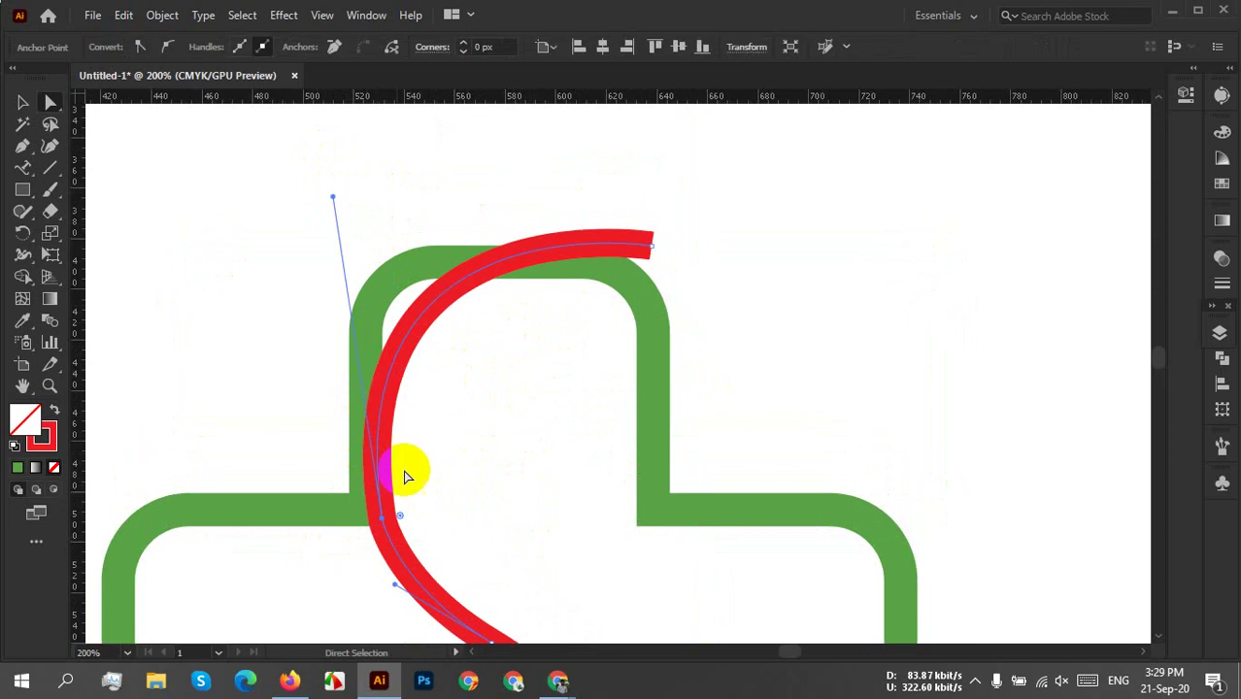
{"action": "left_click_drag", "start_coordinate": [333, 199], "coordinate": [321, 172]}
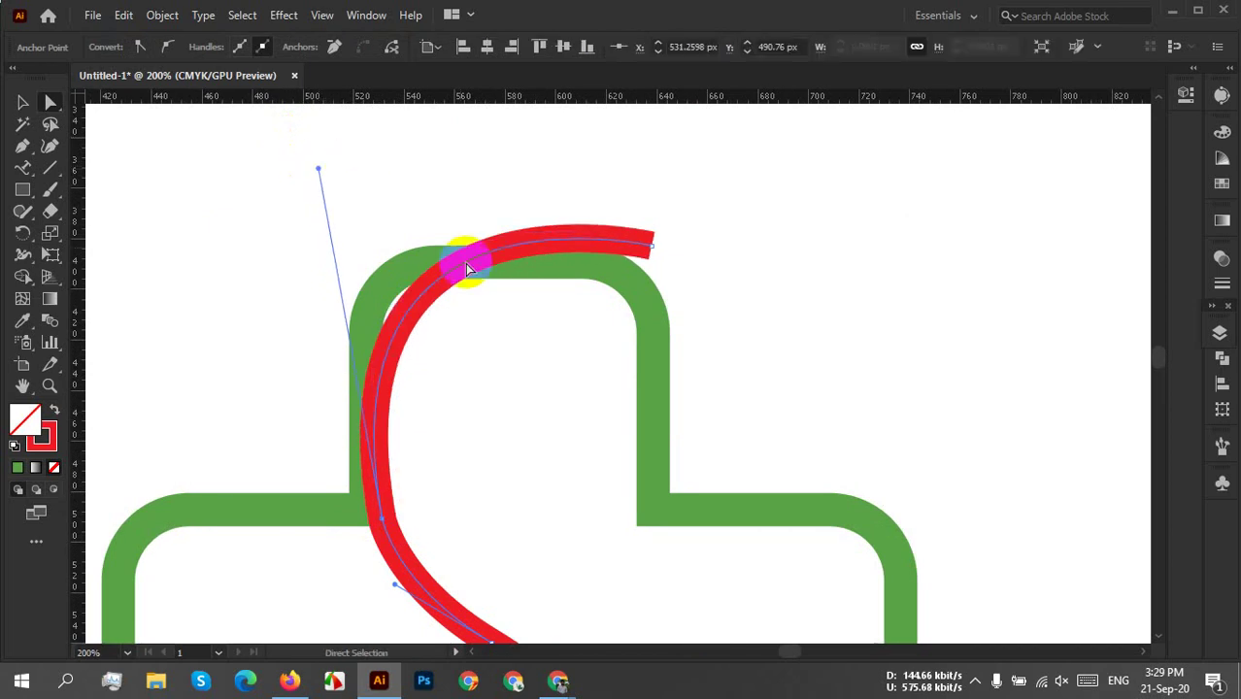
Adjust the direction handle of the S-curve's middle anchor slightly to smooth the section through the cross's centre.
{"action": "left_click_drag", "start_coordinate": [477, 519], "coordinate": [456, 315]}
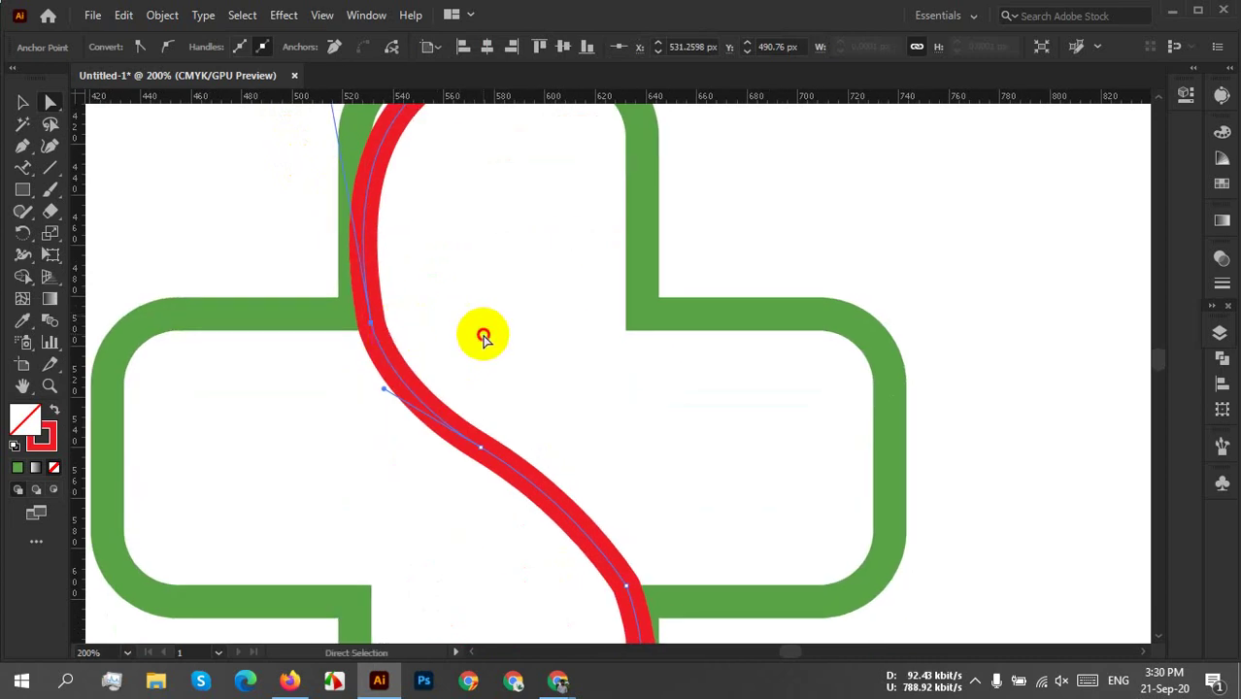
{"action": "left_click", "coordinate": [386, 393]}
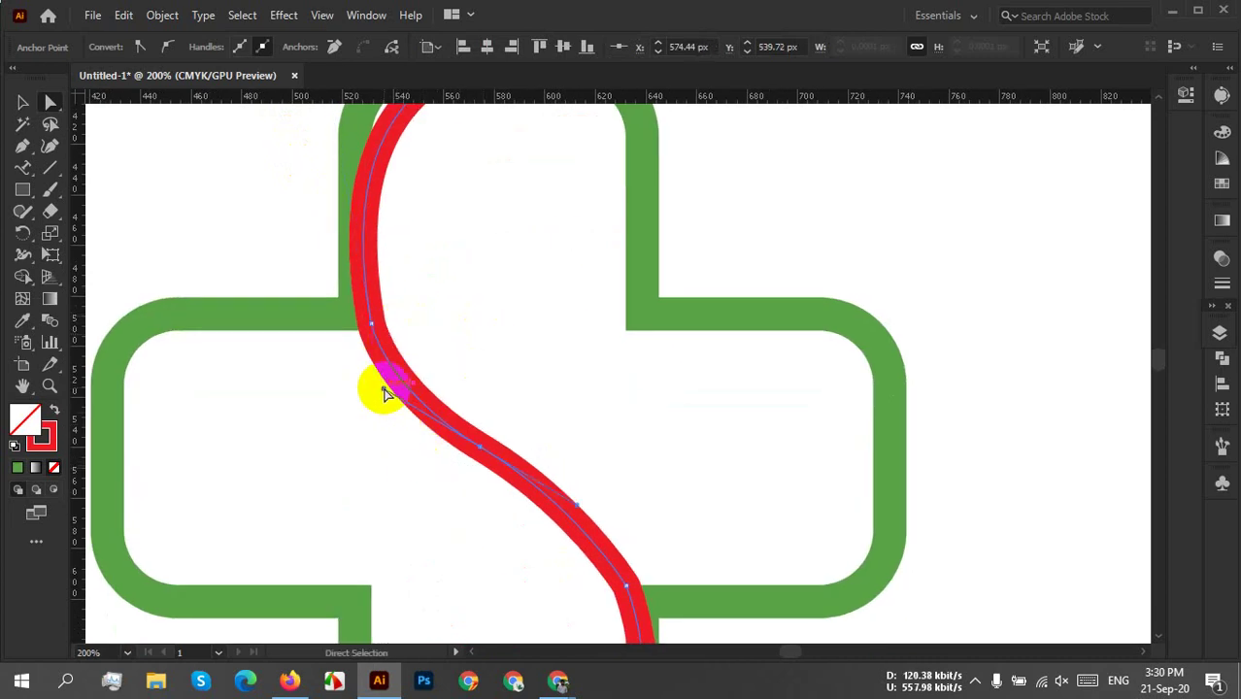
{"action": "left_click_drag", "start_coordinate": [384, 389], "coordinate": [389, 386]}
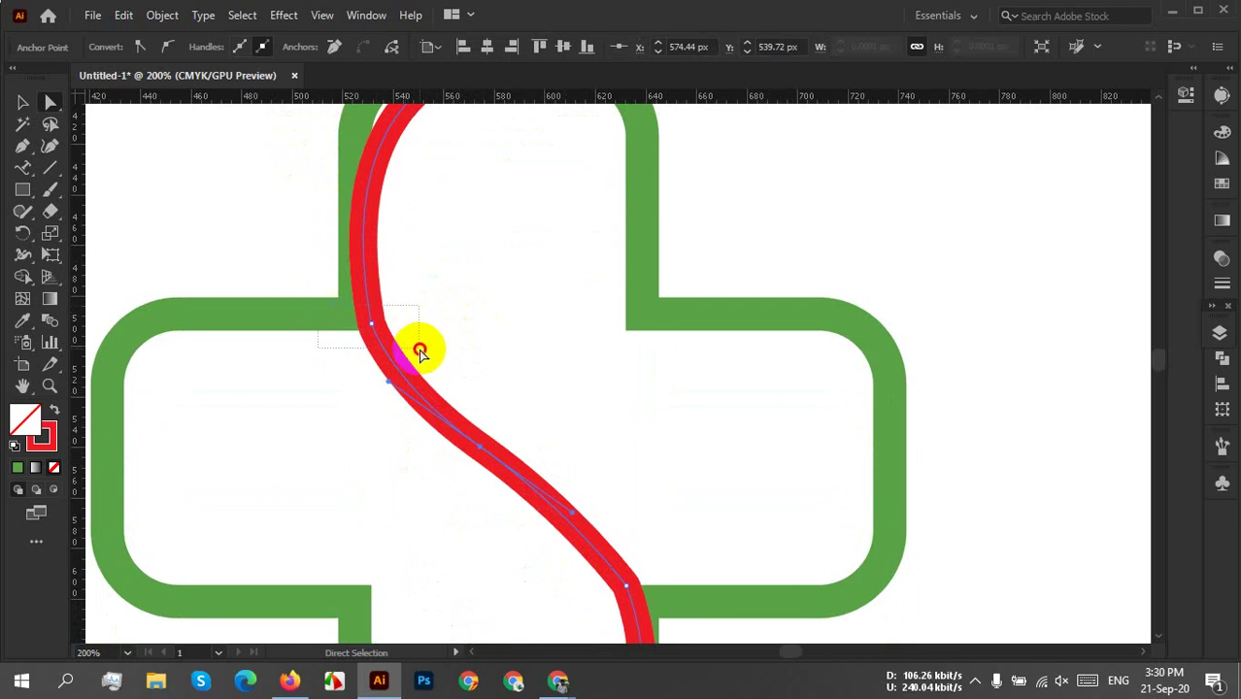
Round the S-curve's bends at the upper-left and lower-right inner corners, giving the lower-right one a radius of about 68 px.
{"action": "left_click", "coordinate": [367, 326]}
{"action": "left_click", "coordinate": [387, 320]}
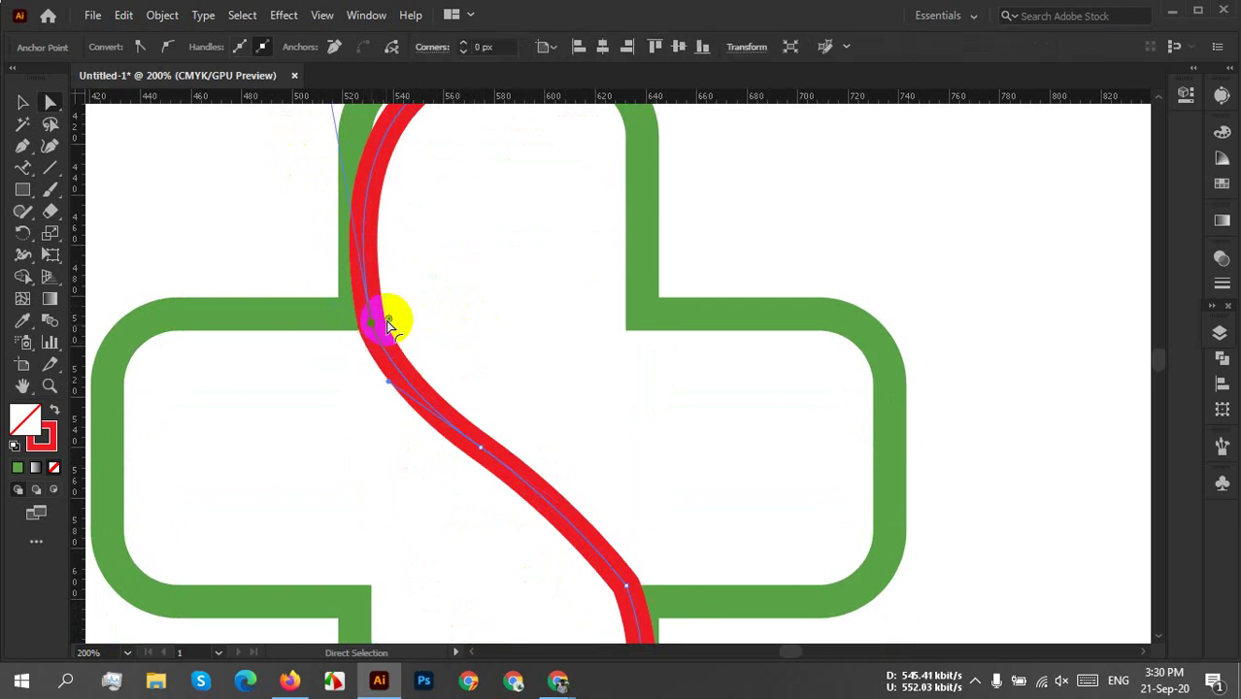
{"action": "left_click_drag", "start_coordinate": [387, 319], "coordinate": [532, 325]}
{"action": "left_click_drag", "start_coordinate": [616, 449], "coordinate": [632, 216]}
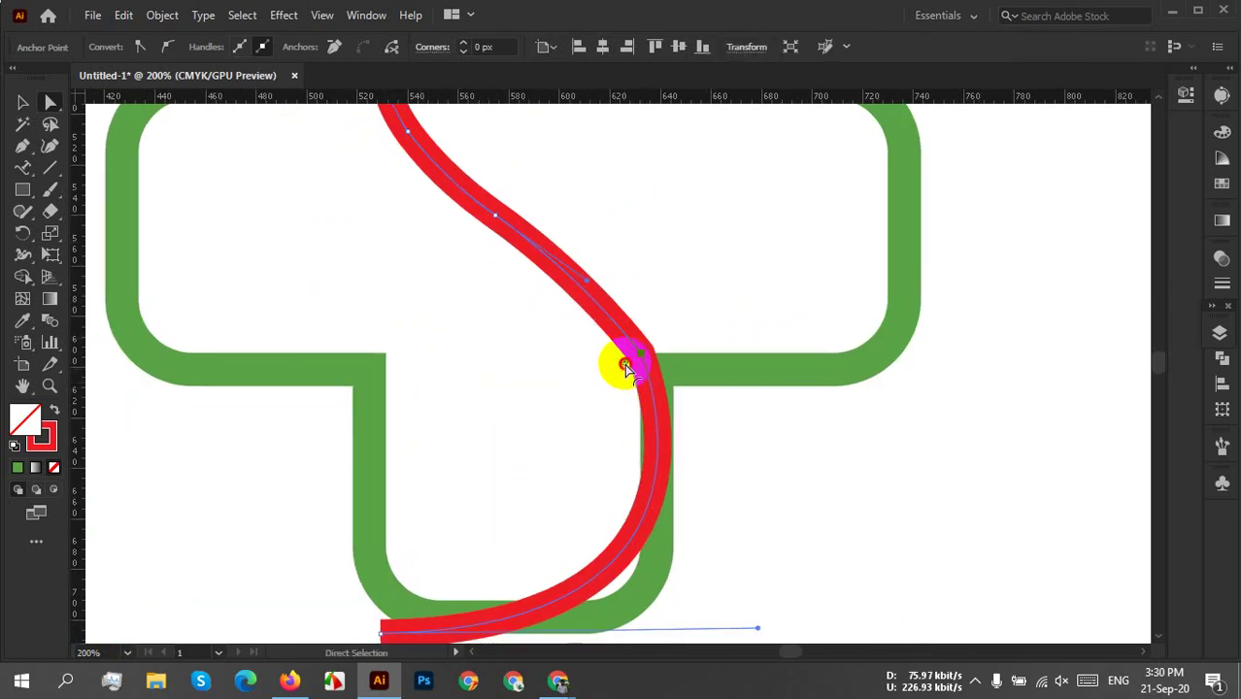
{"action": "left_click_drag", "start_coordinate": [621, 363], "coordinate": [485, 435]}
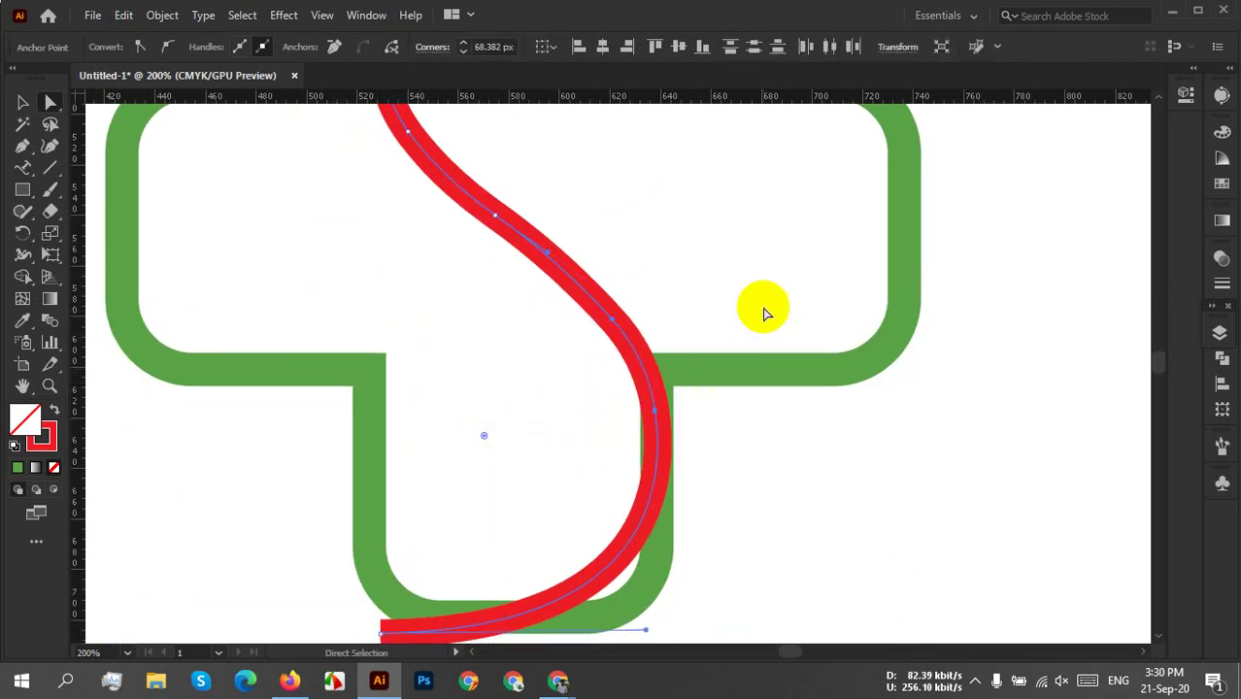
{"action": "left_click", "coordinate": [728, 285]}
Examine the whole S-curve against the cross outline, including its square-cut lower end.
{"action": "scroll", "coordinate": [714, 330], "scroll_direction": "down", "scroll_amount": 2}
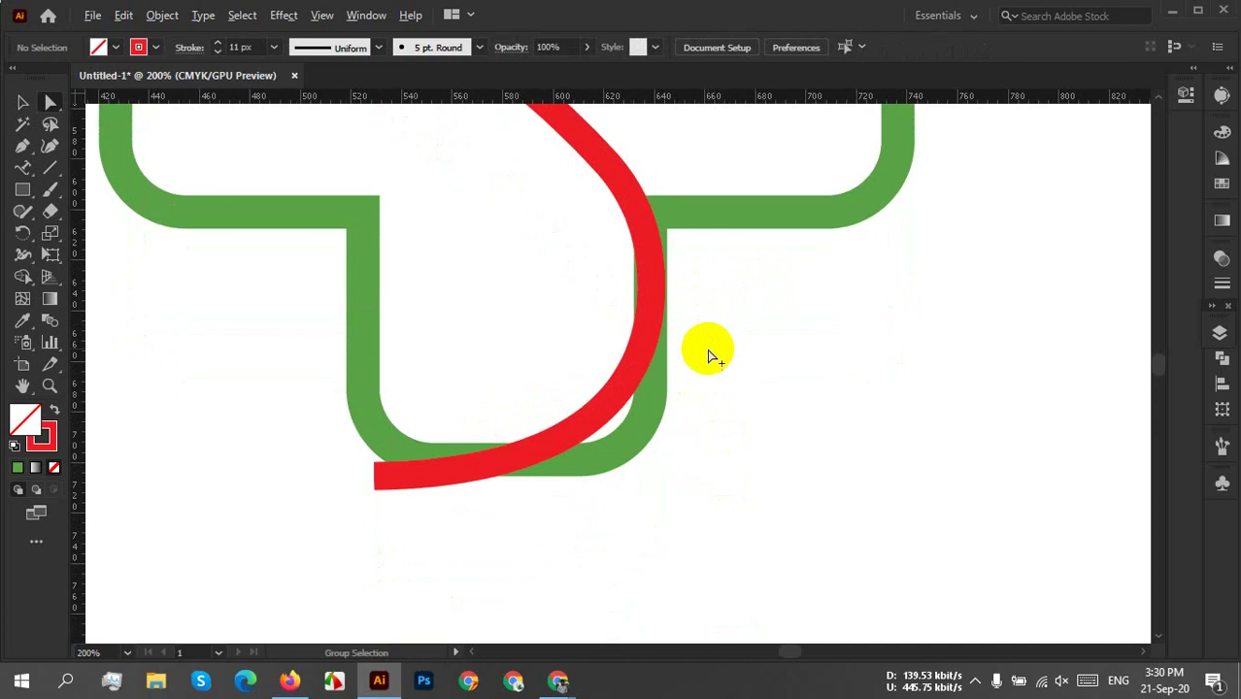
{"action": "scroll", "coordinate": [709, 357], "scroll_direction": "down", "scroll_amount": 1}
{"action": "scroll", "coordinate": [709, 358], "scroll_direction": "down", "scroll_amount": 2}
{"action": "left_click_drag", "start_coordinate": [693, 204], "coordinate": [657, 269]}
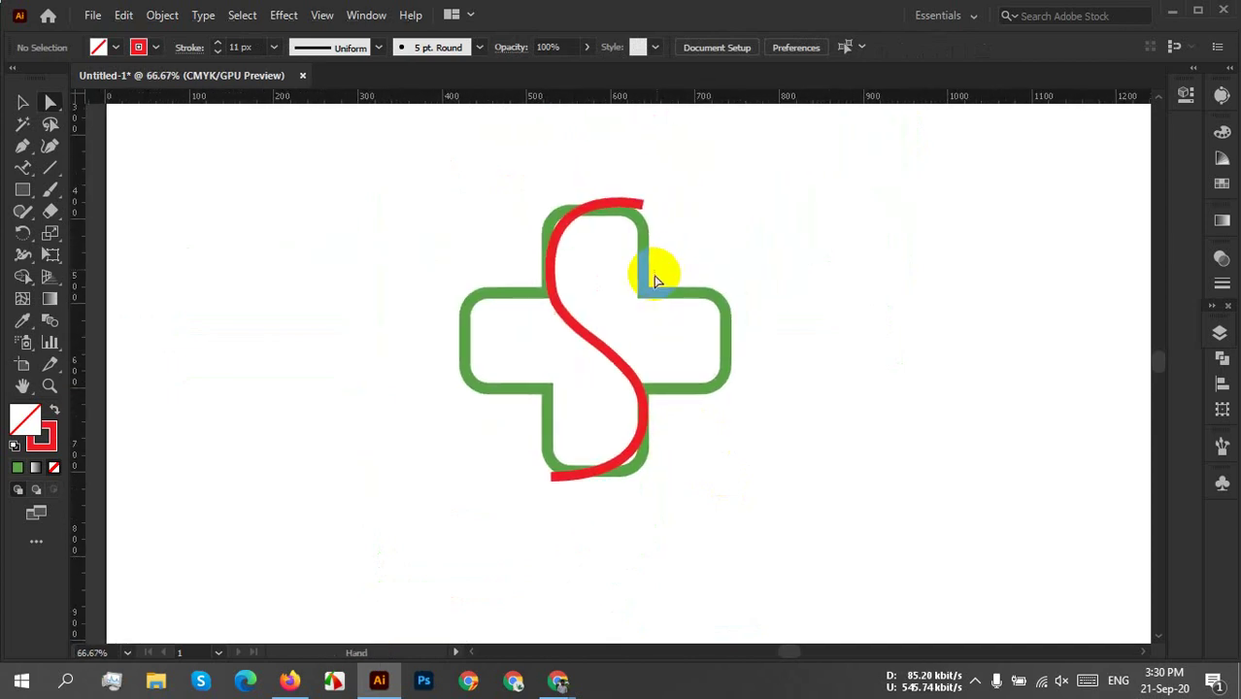
{"action": "left_click", "coordinate": [621, 367]}
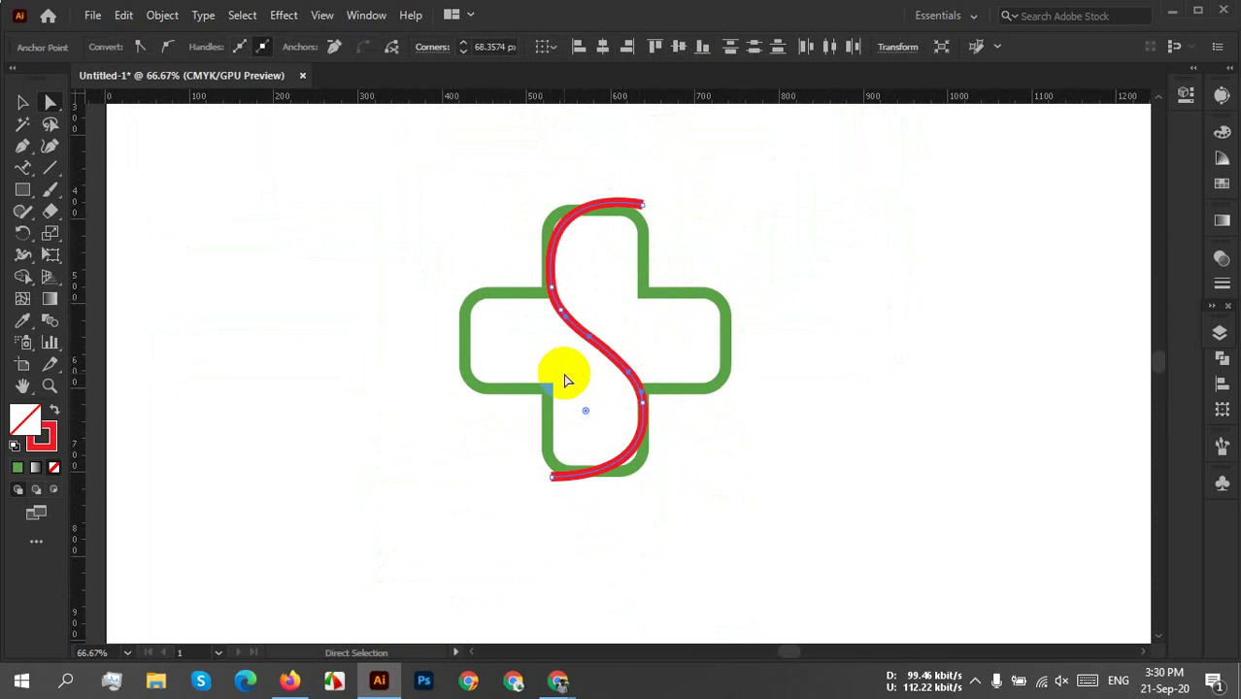
{"action": "left_click", "coordinate": [23, 103]}
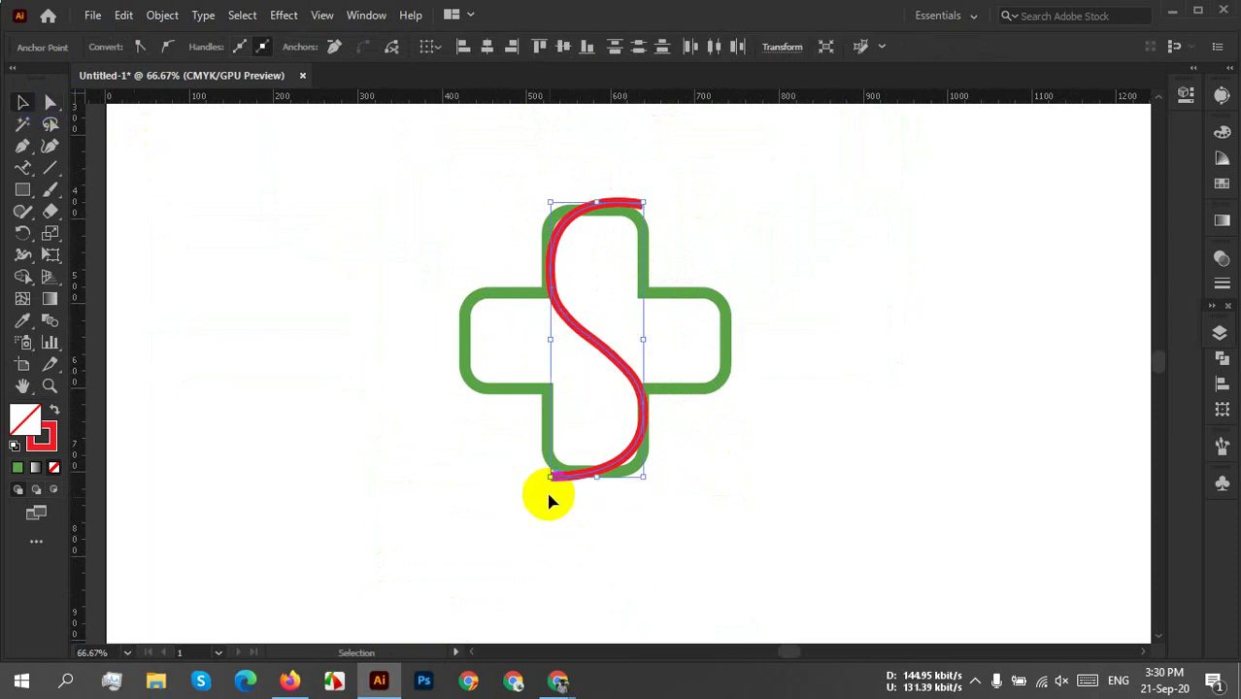
{"action": "scroll", "coordinate": [544, 481], "scroll_direction": "up", "scroll_amount": 3}
{"action": "left_click", "coordinate": [646, 516]}
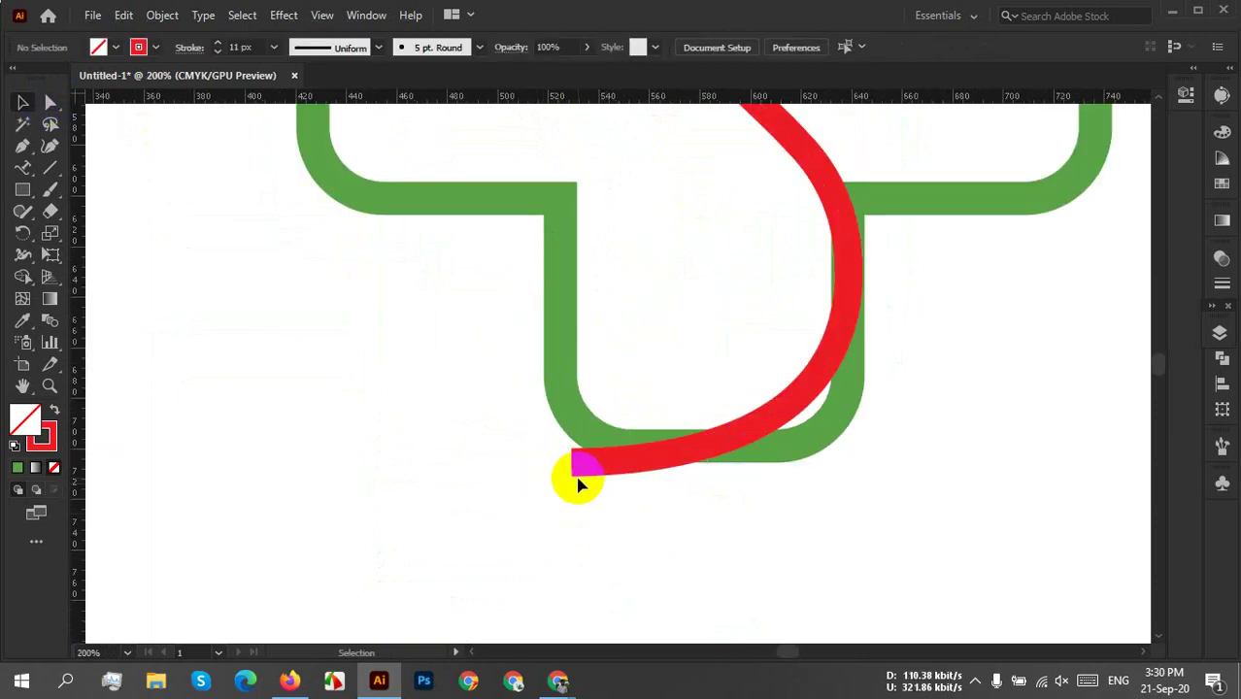
{"action": "scroll", "coordinate": [738, 493], "scroll_direction": "down", "scroll_amount": 3}
{"action": "scroll", "coordinate": [725, 443], "scroll_direction": "up", "scroll_amount": 3}
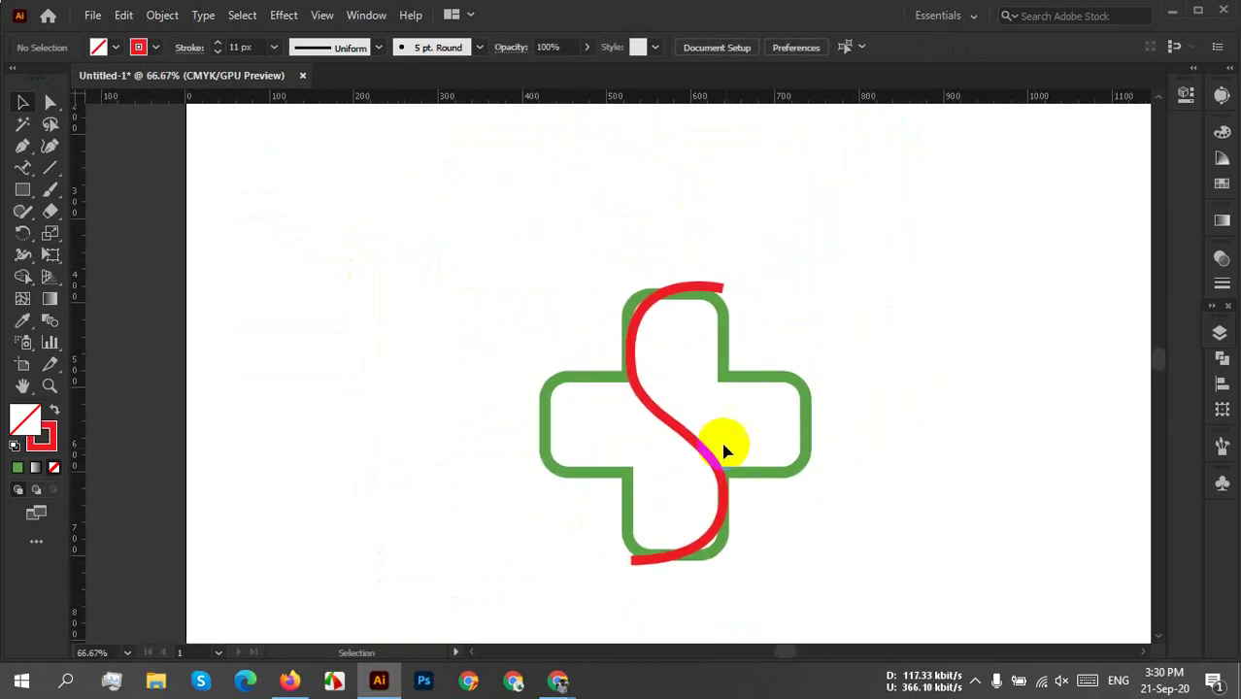
{"action": "scroll", "coordinate": [730, 453], "scroll_direction": "down", "scroll_amount": 2}
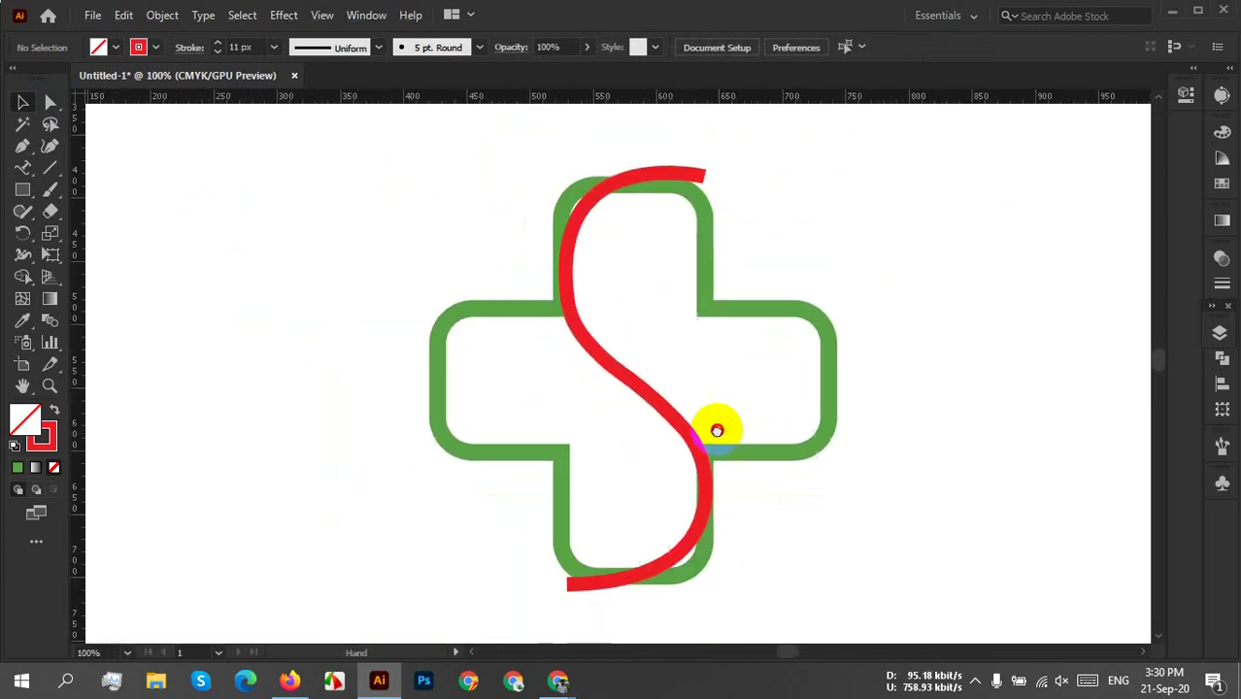
Apply Width Profile 1 to the red S-curve's stroke so both ends taper to points.
{"action": "left_click", "coordinate": [626, 361]}
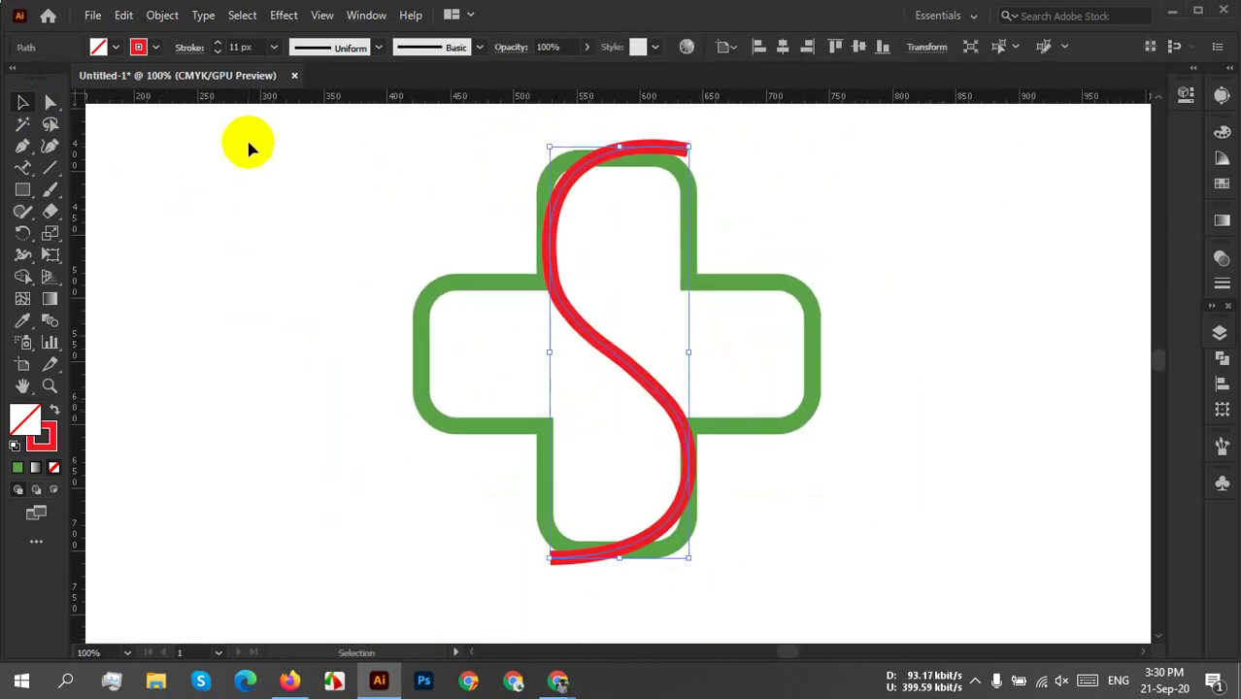
{"action": "left_click", "coordinate": [307, 51]}
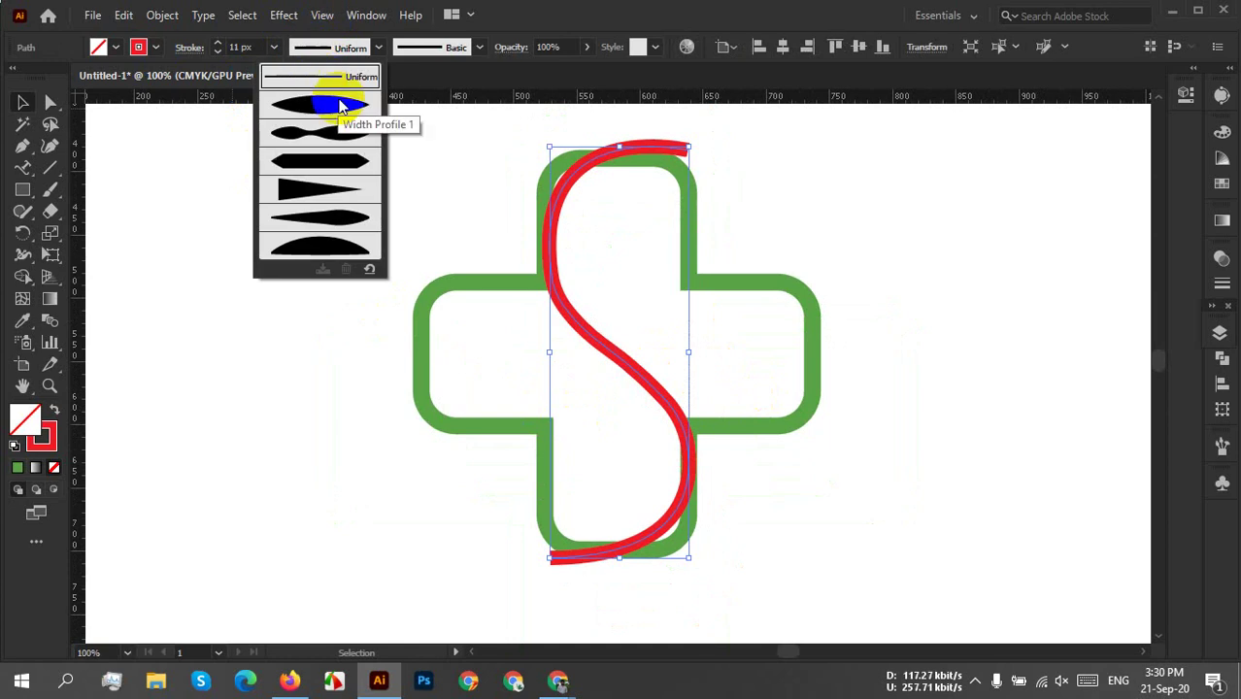
{"action": "left_click", "coordinate": [339, 107]}
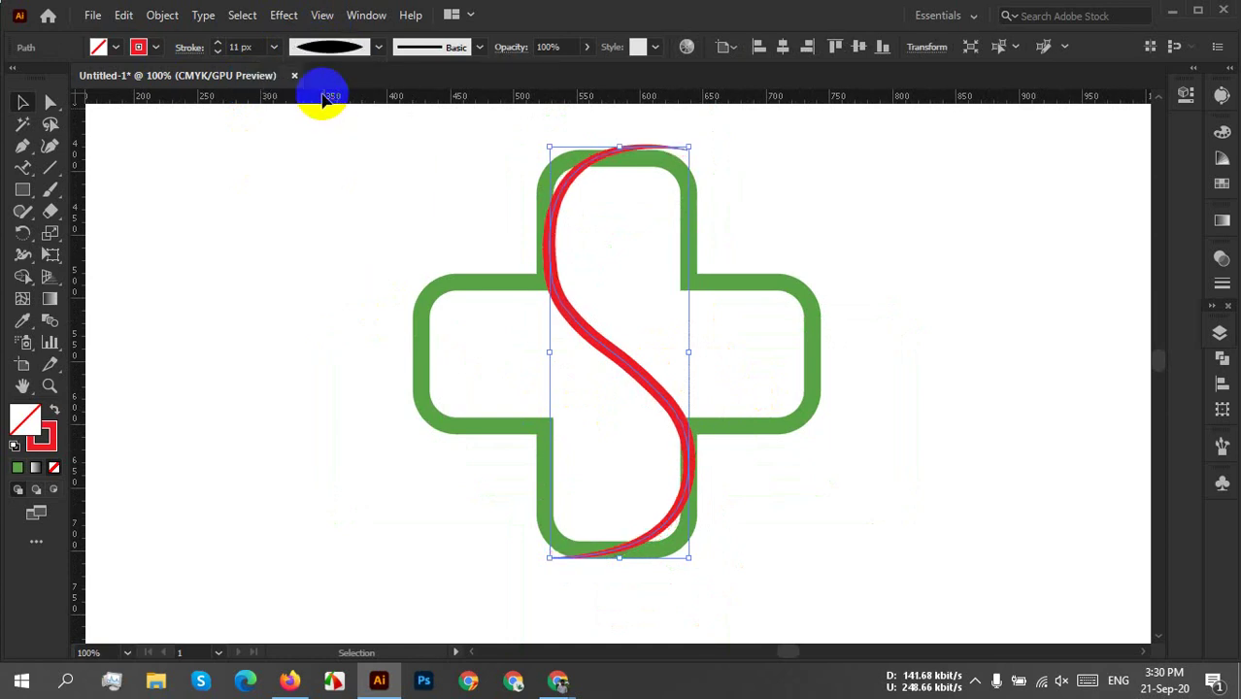
{"action": "left_click", "coordinate": [740, 218]}
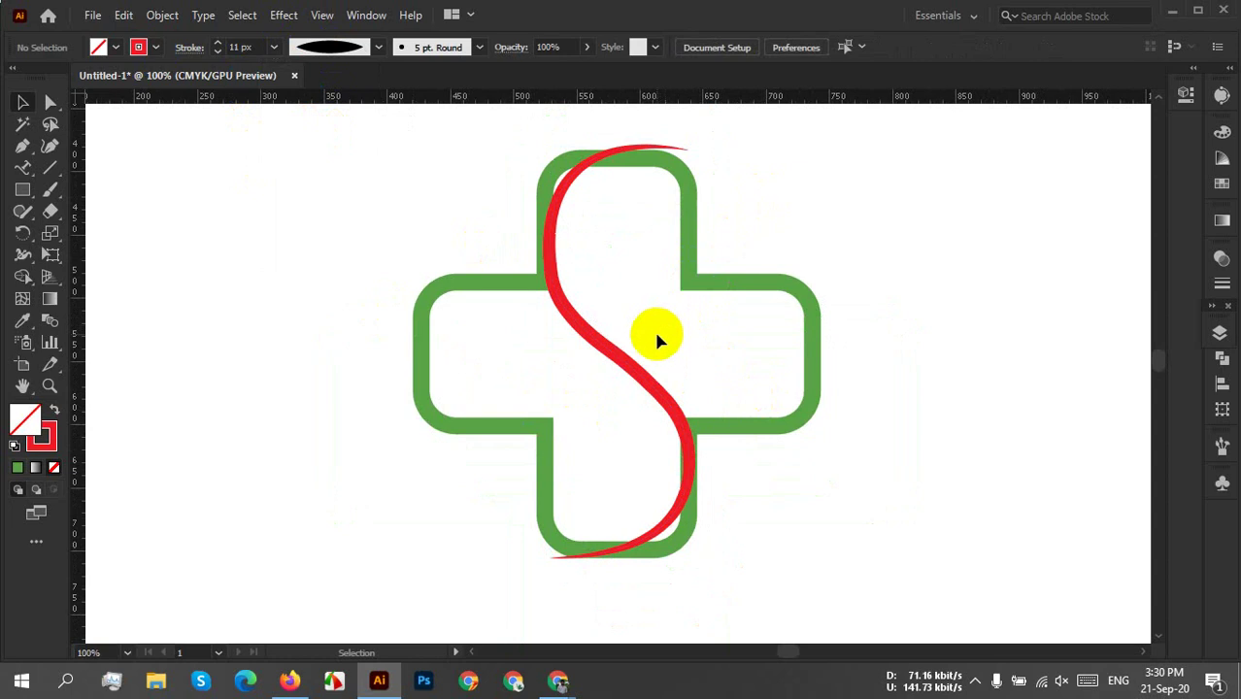
Set the tapered S-curve's stroke weight to 21 px.
{"action": "left_click", "coordinate": [610, 375]}
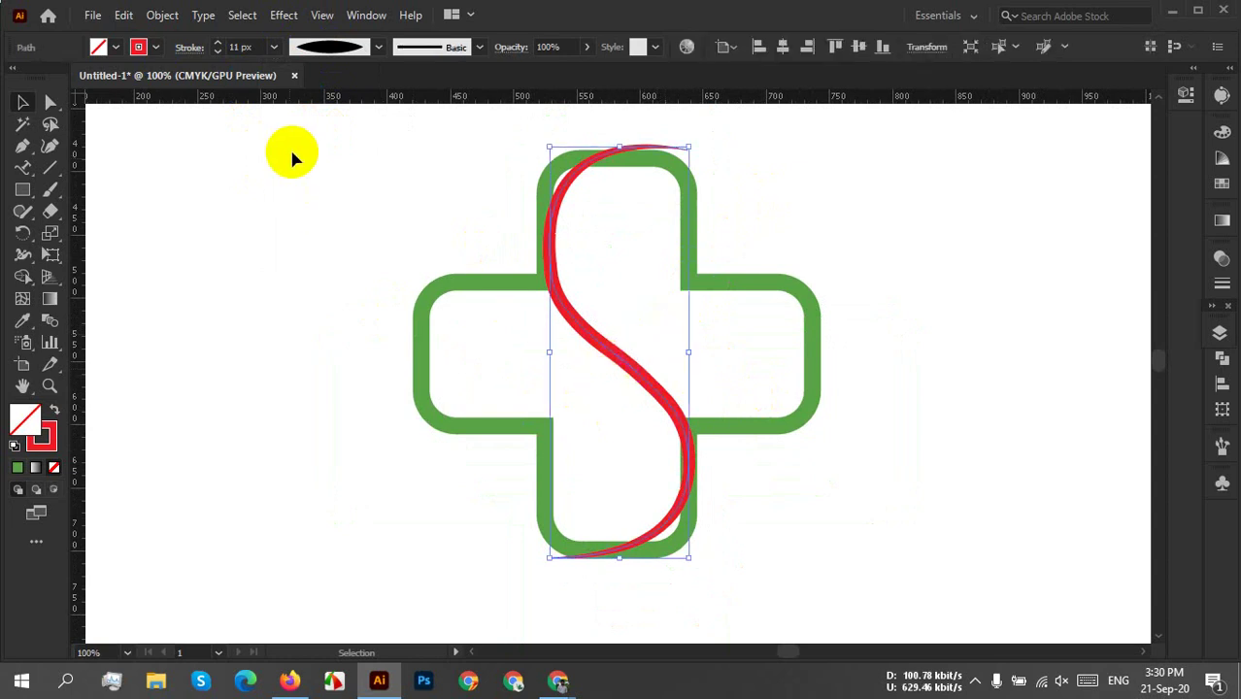
{"action": "left_click", "coordinate": [238, 46]}
{"action": "type", "text": "18"}
{"action": "key", "text": "Return"}
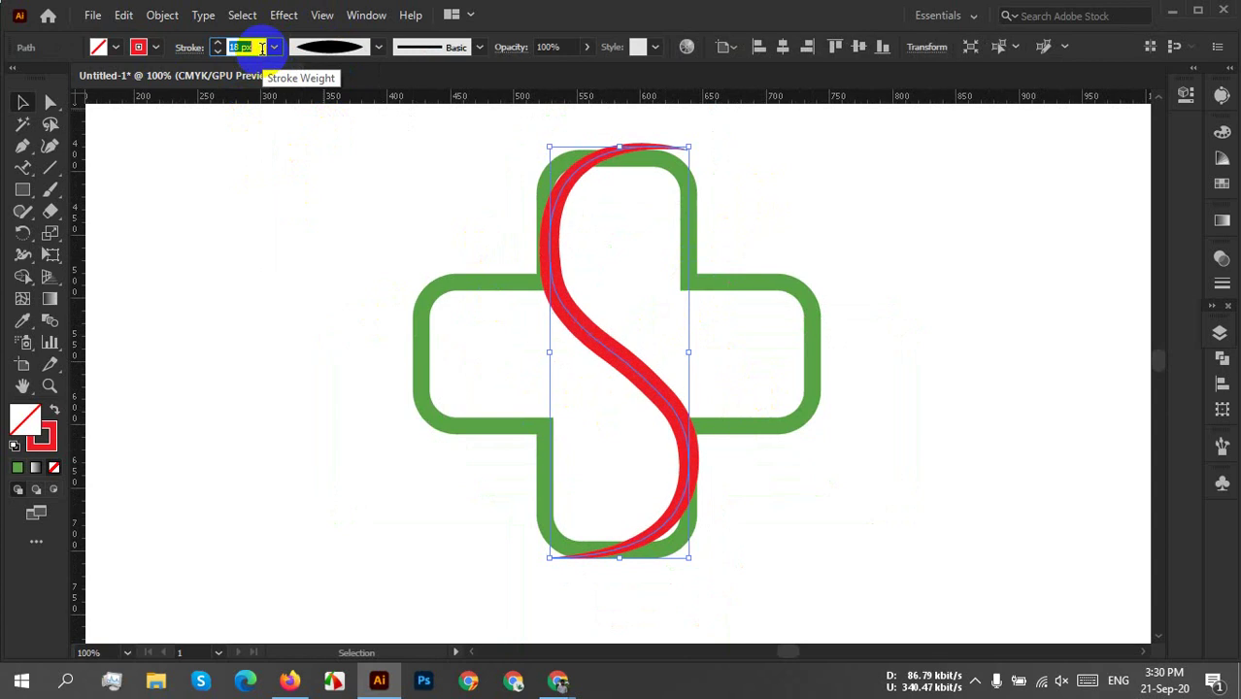
{"action": "key", "text": "Up"}
{"action": "key", "text": "Up"}
{"action": "key", "text": "Down"}
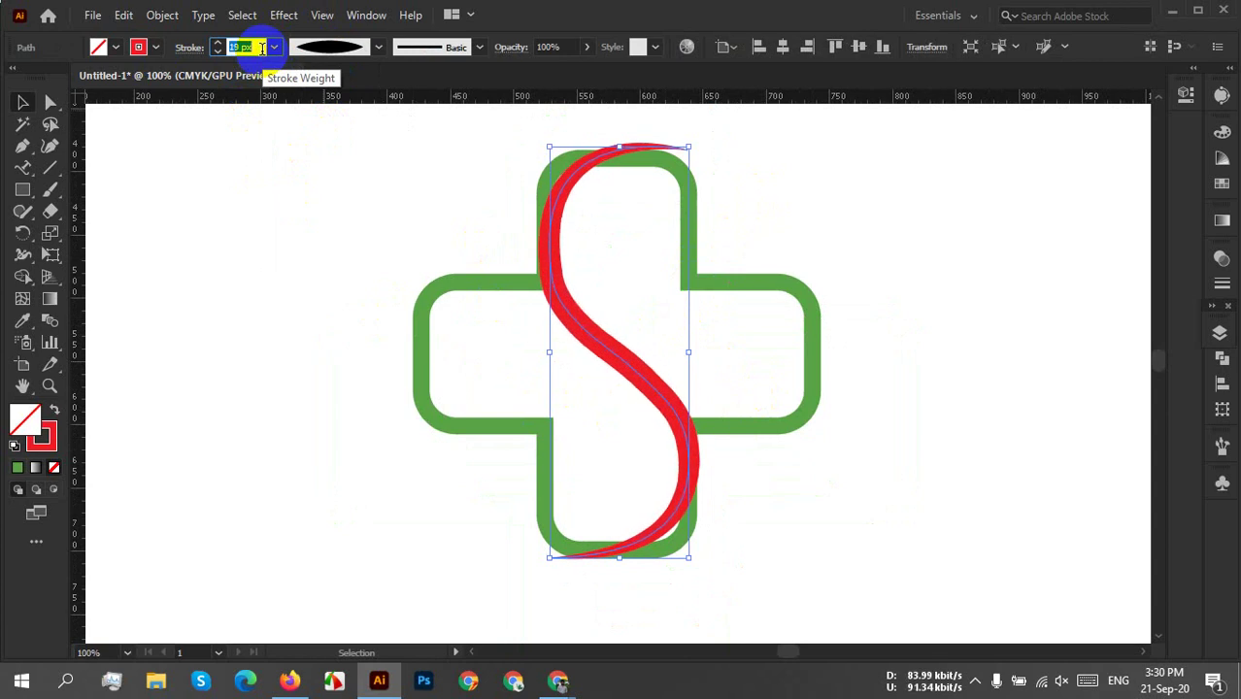
{"action": "key", "text": "Up"}
{"action": "key", "text": "Up"}
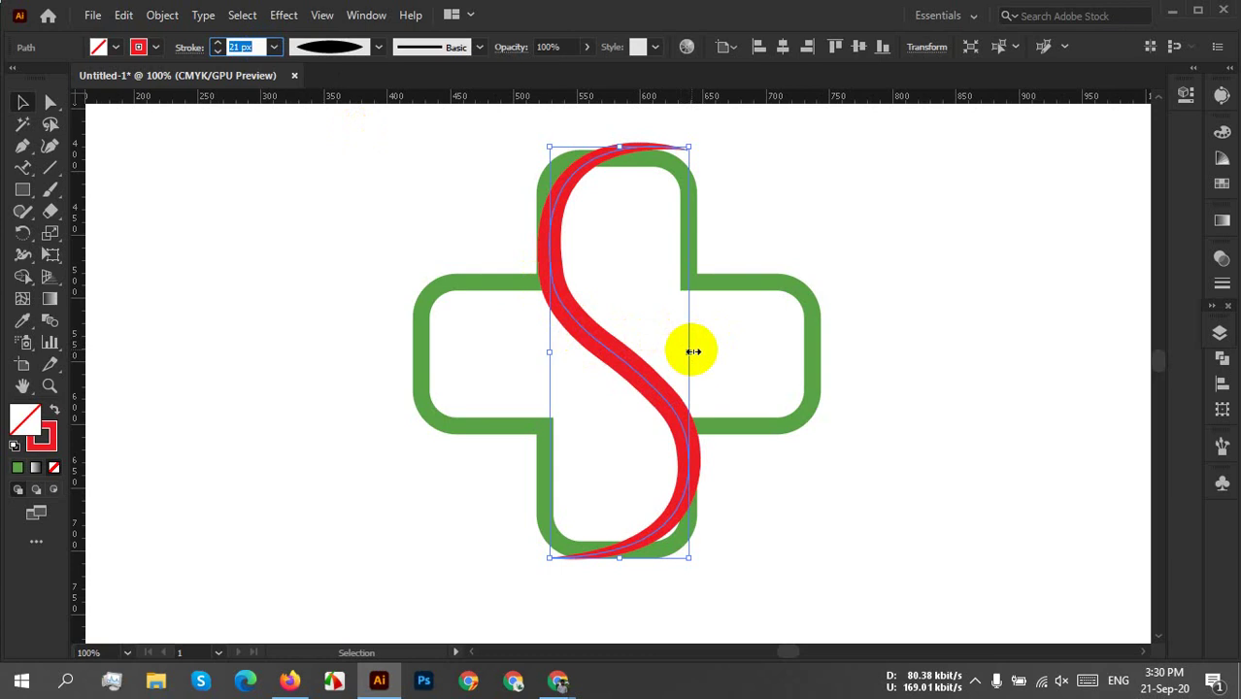
Narrow the S-curve symmetrically about its centre so its bulges stay within the outer edges of the cross's vertical arms.
{"action": "left_click_drag", "start_coordinate": [693, 351], "coordinate": [677, 344]}
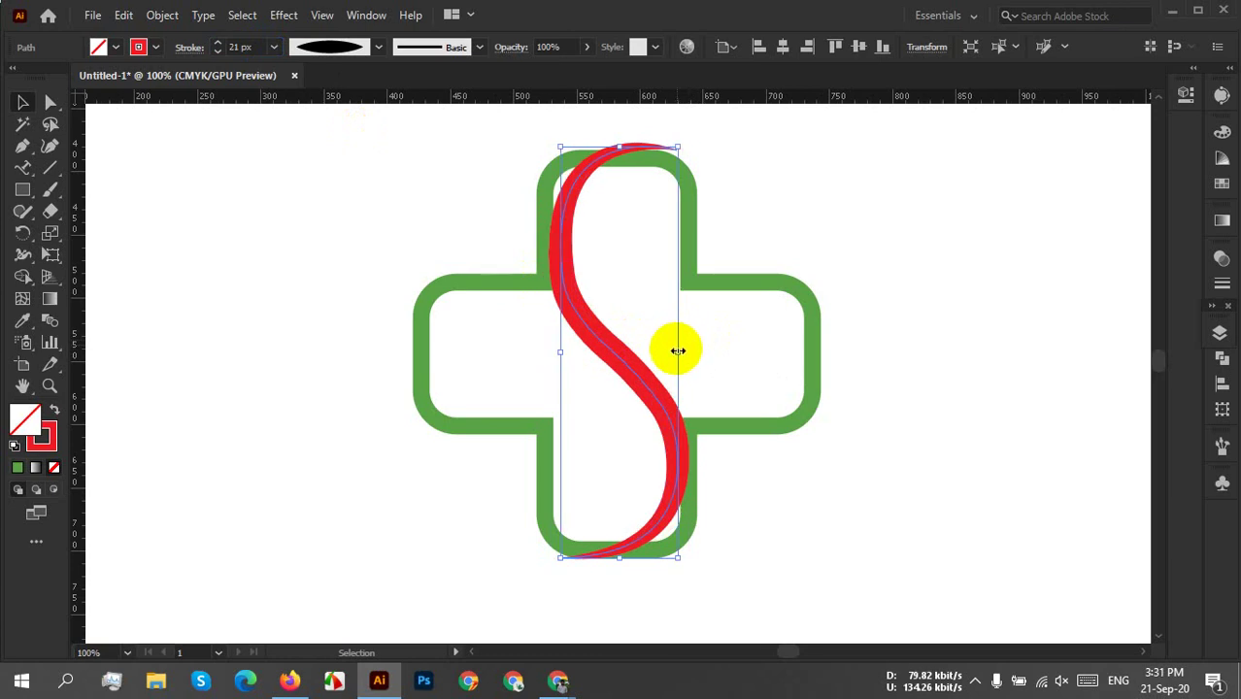
{"action": "left_click_drag", "start_coordinate": [678, 352], "coordinate": [690, 345]}
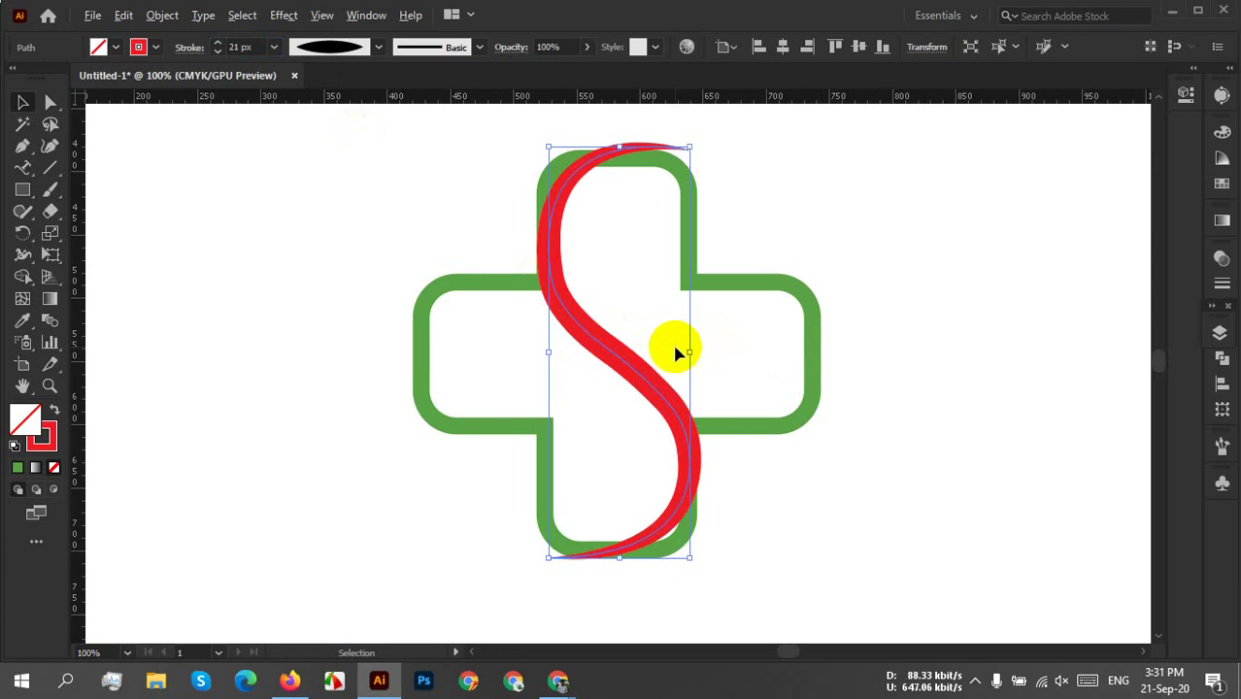
{"action": "scroll", "coordinate": [678, 352], "scroll_direction": "up", "scroll_amount": 2}
{"action": "left_click_drag", "start_coordinate": [704, 359], "coordinate": [684, 355]}
{"action": "scroll", "coordinate": [685, 356], "scroll_direction": "down", "scroll_amount": 2}
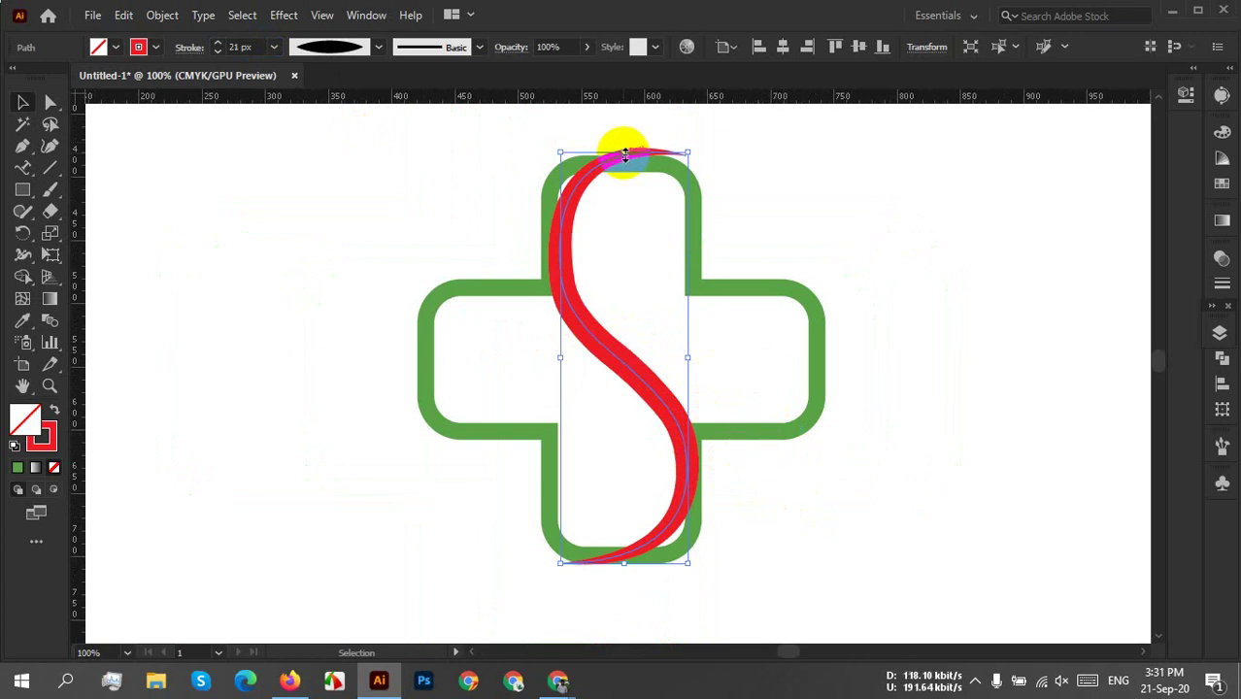
Shorten the S-curve symmetrically about its centre so its tapered ends meet the top and bottom strokes of the cross outline.
{"action": "left_click_drag", "start_coordinate": [624, 153], "coordinate": [633, 165]}
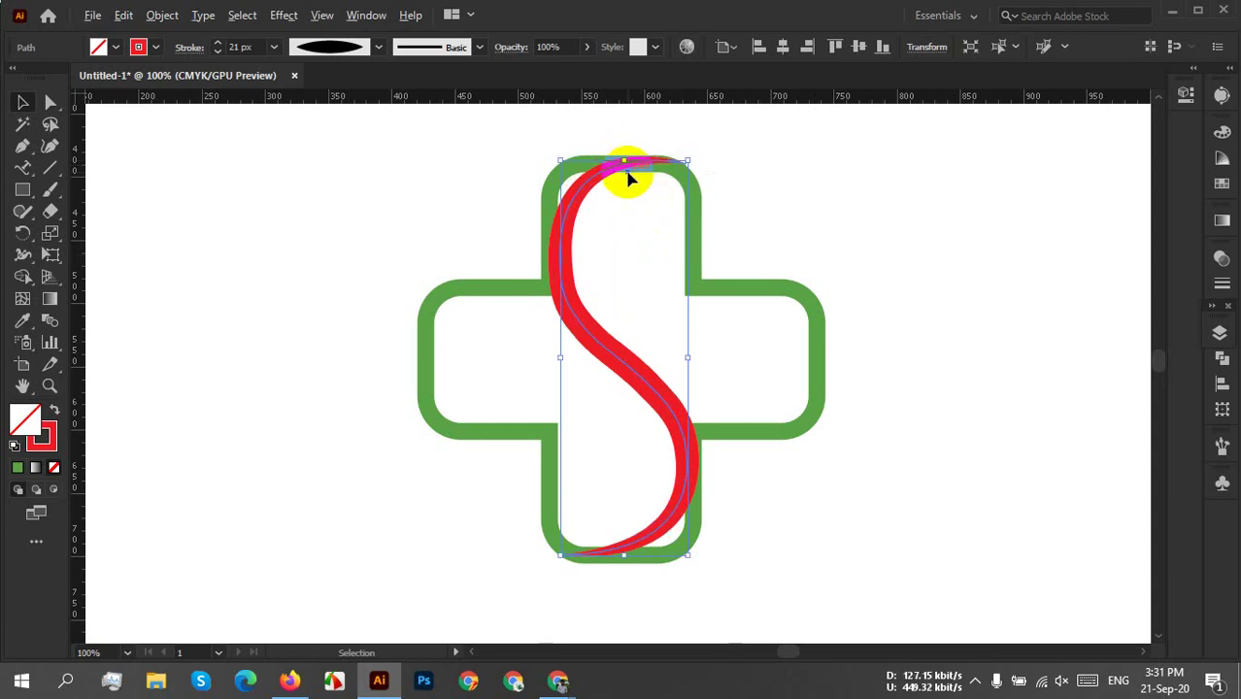
{"action": "scroll", "coordinate": [624, 181], "scroll_direction": "up", "scroll_amount": 2}
{"action": "left_click_drag", "start_coordinate": [624, 147], "coordinate": [626, 138]}
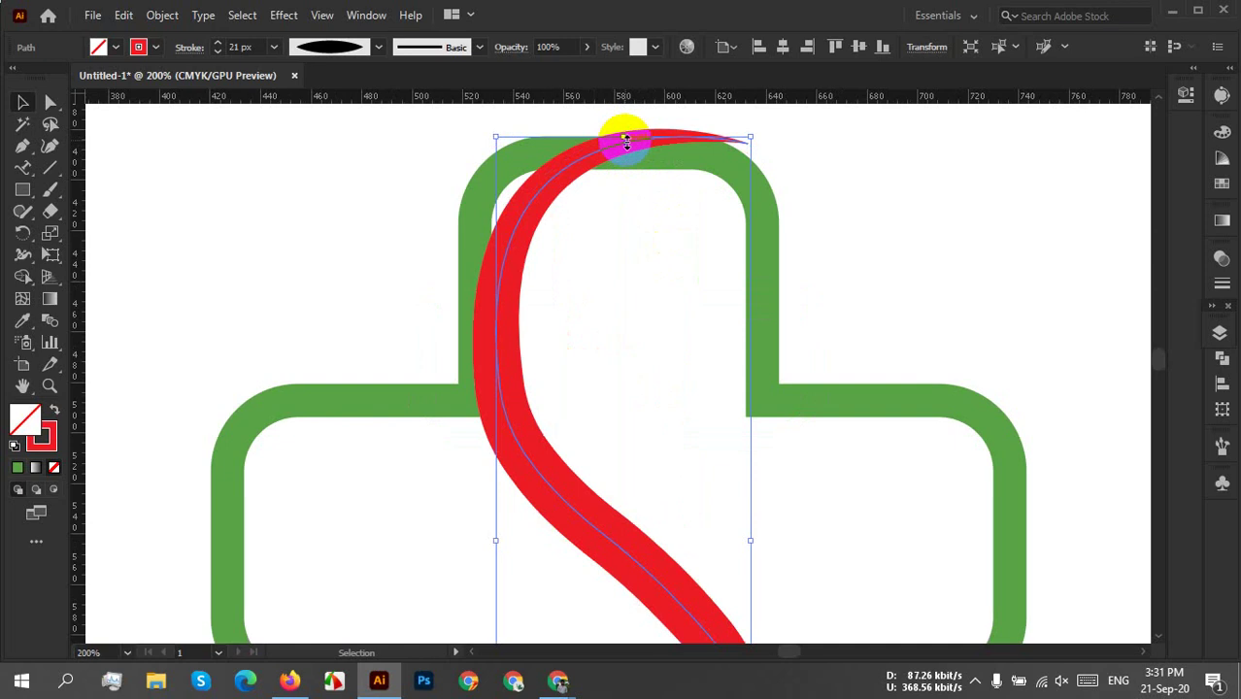
Examine the resized S-curve's lower end, its overall fit in the cross, and its crossing at the upper-left inner corner.
{"action": "scroll", "coordinate": [655, 323], "scroll_direction": "down", "scroll_amount": 8}
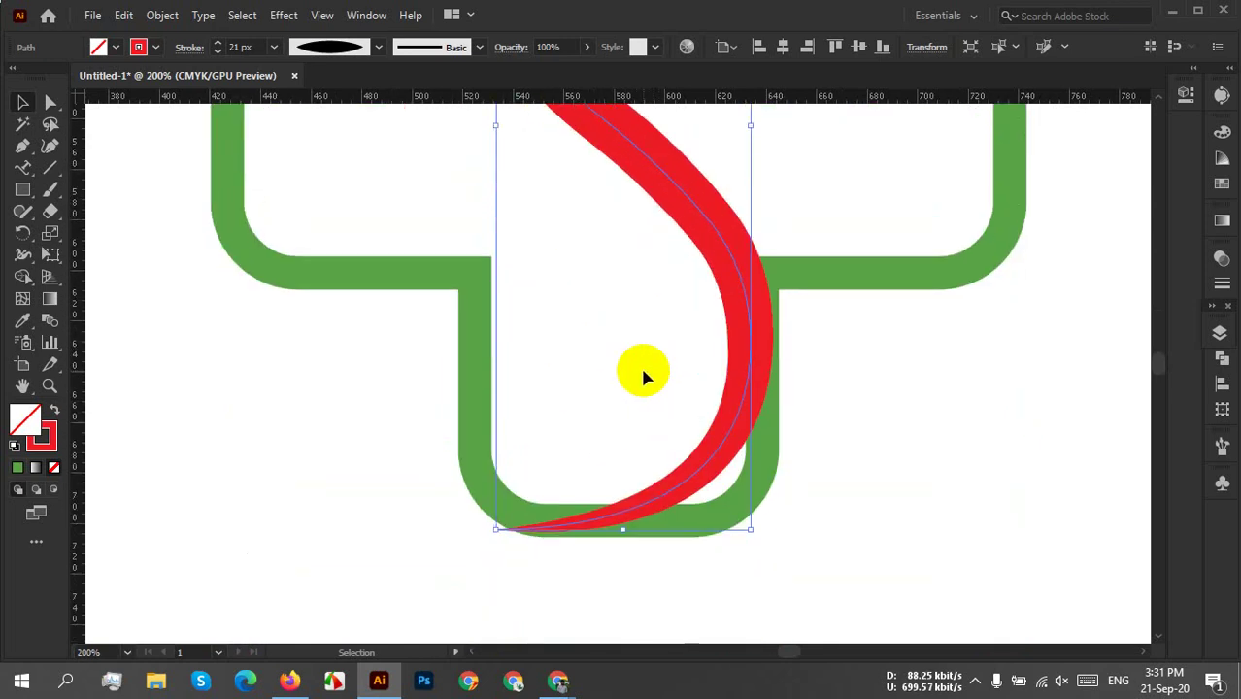
{"action": "scroll", "coordinate": [643, 375], "scroll_direction": "down", "scroll_amount": 5}
{"action": "scroll", "coordinate": [664, 318], "scroll_direction": "up", "scroll_amount": 3}
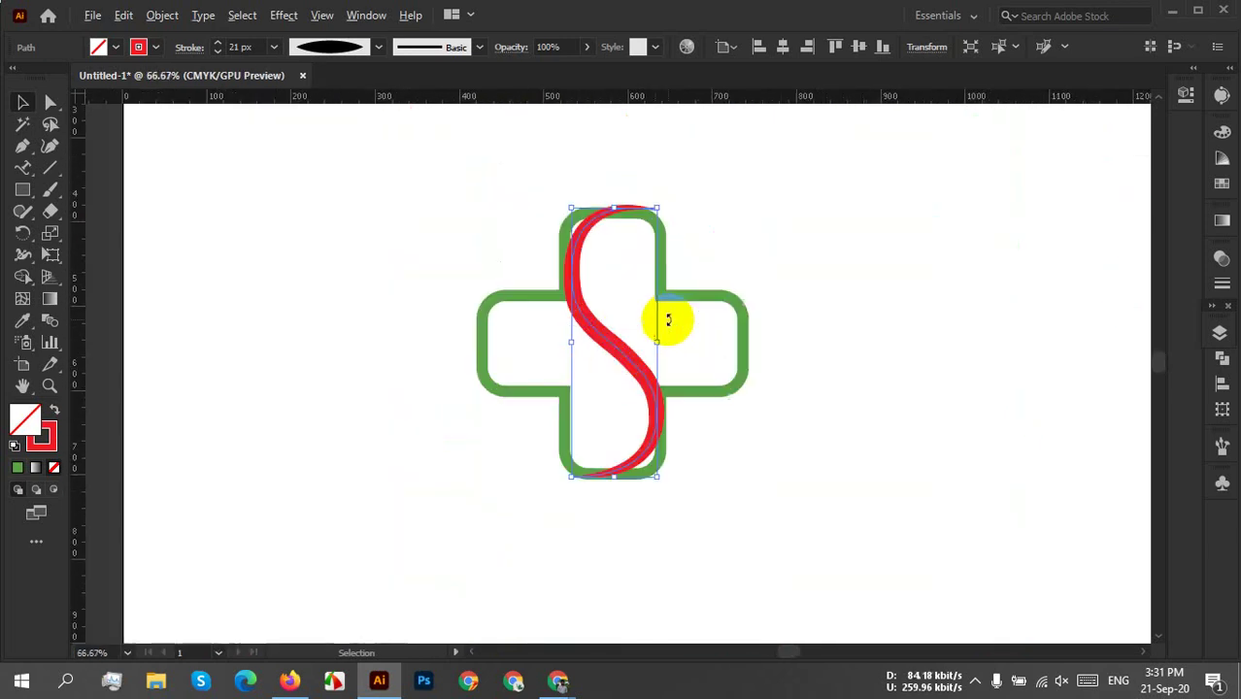
{"action": "scroll", "coordinate": [666, 325], "scroll_direction": "up", "scroll_amount": 3}
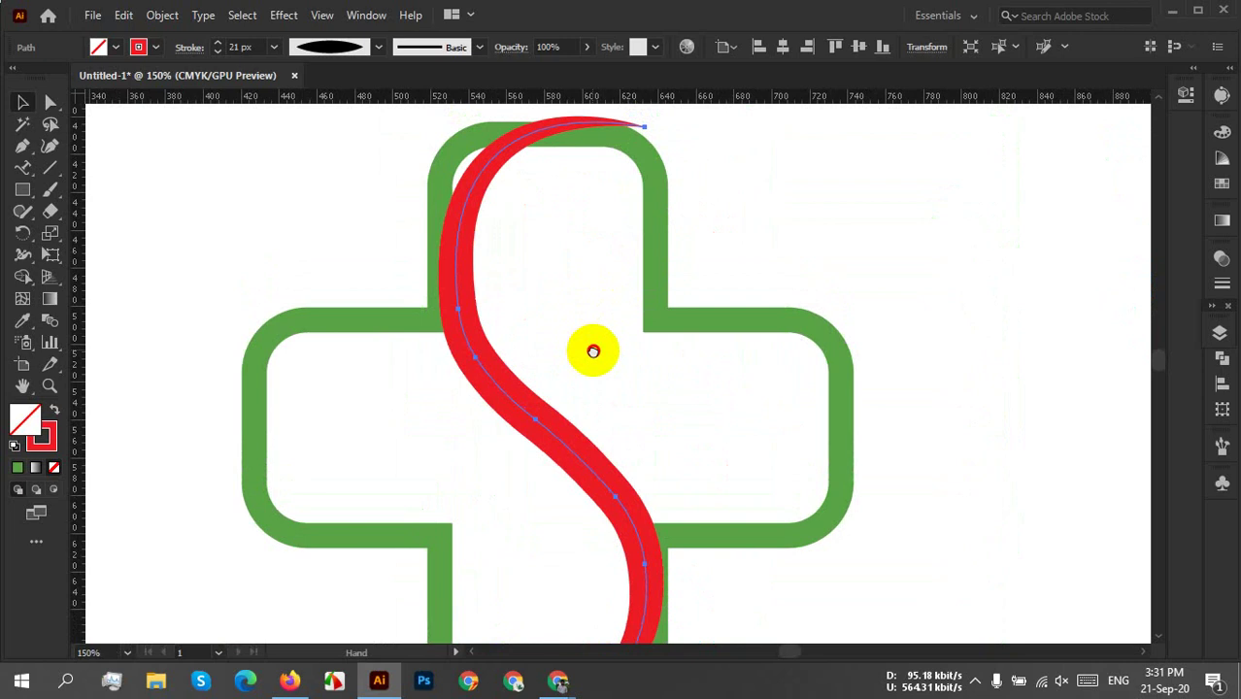
{"action": "left_click", "coordinate": [582, 280]}
{"action": "scroll", "coordinate": [668, 359], "scroll_direction": "down", "scroll_amount": 2}
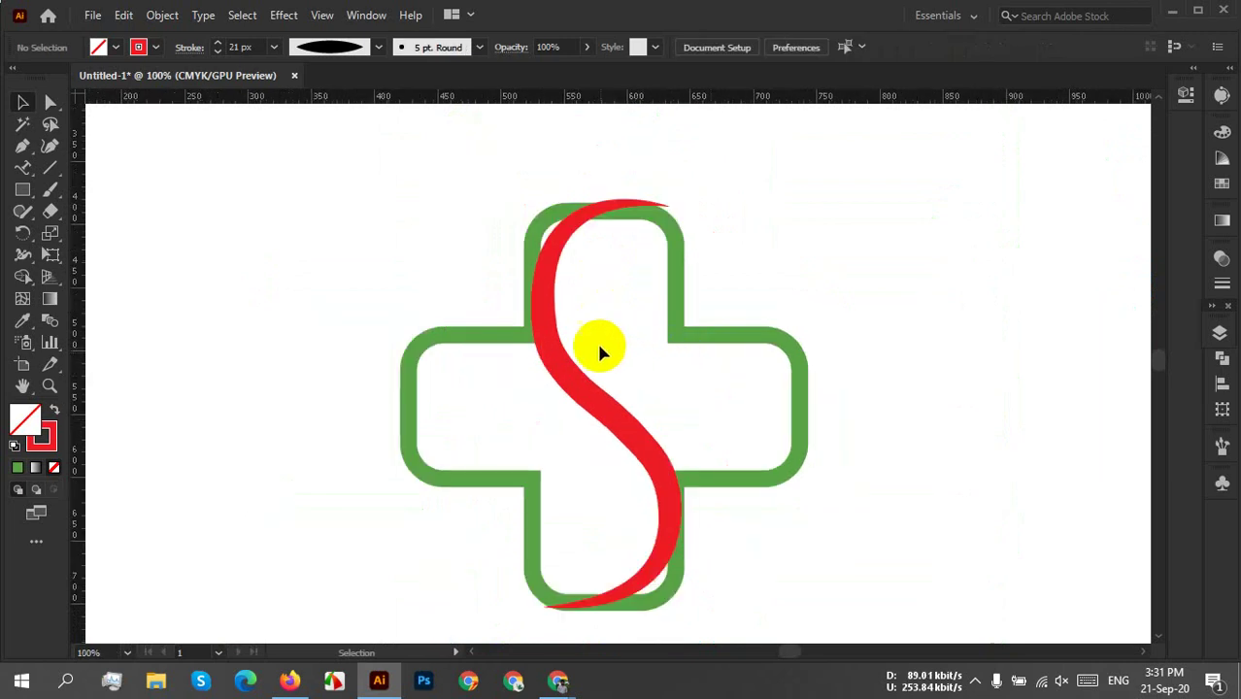
{"action": "scroll", "coordinate": [597, 345], "scroll_direction": "up", "scroll_amount": 4}
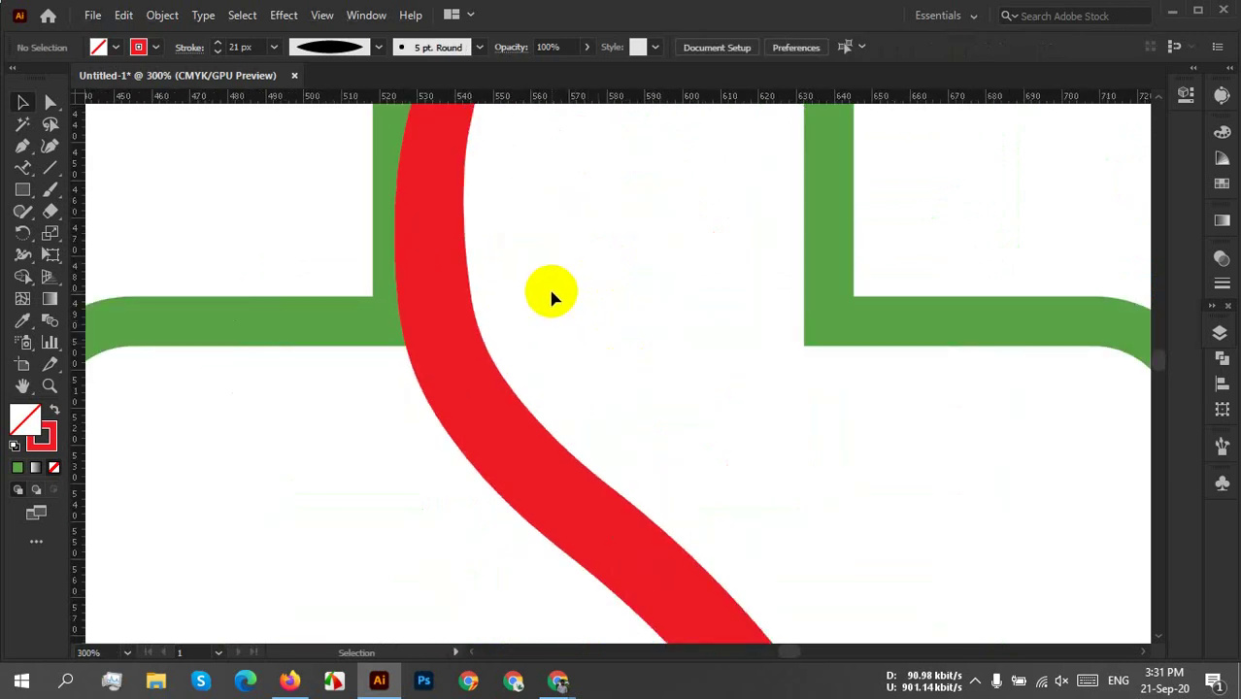
Examine the S-curve's anchor points where it passes the cross's upper-left inner corner, and its overall fit in the cross.
{"action": "scroll", "coordinate": [551, 296], "scroll_direction": "down", "scroll_amount": 4}
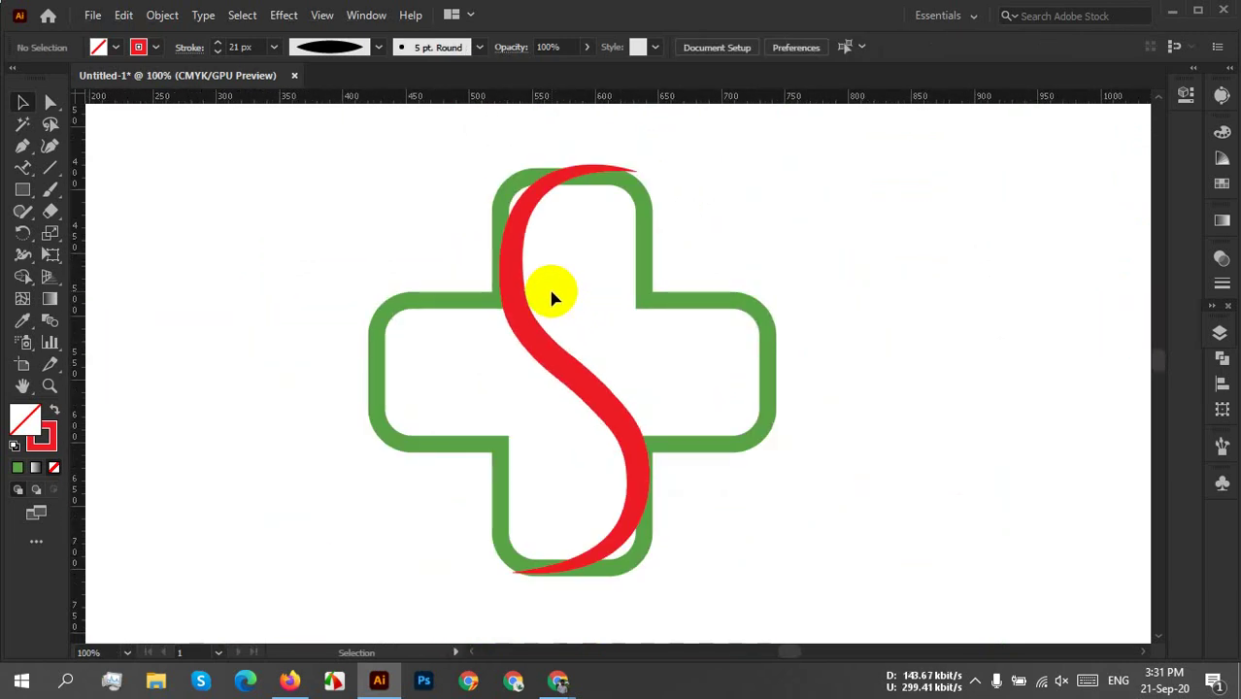
{"action": "key", "text": "a"}
{"action": "left_click", "coordinate": [520, 316]}
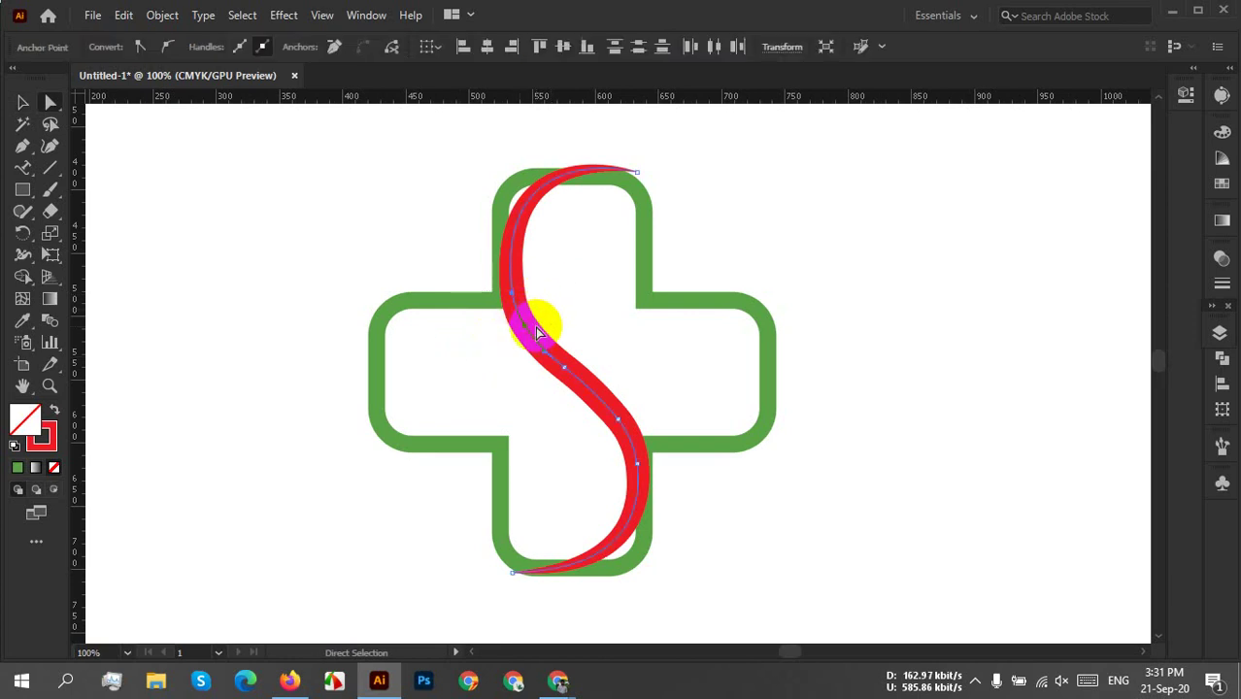
{"action": "left_click", "coordinate": [525, 336]}
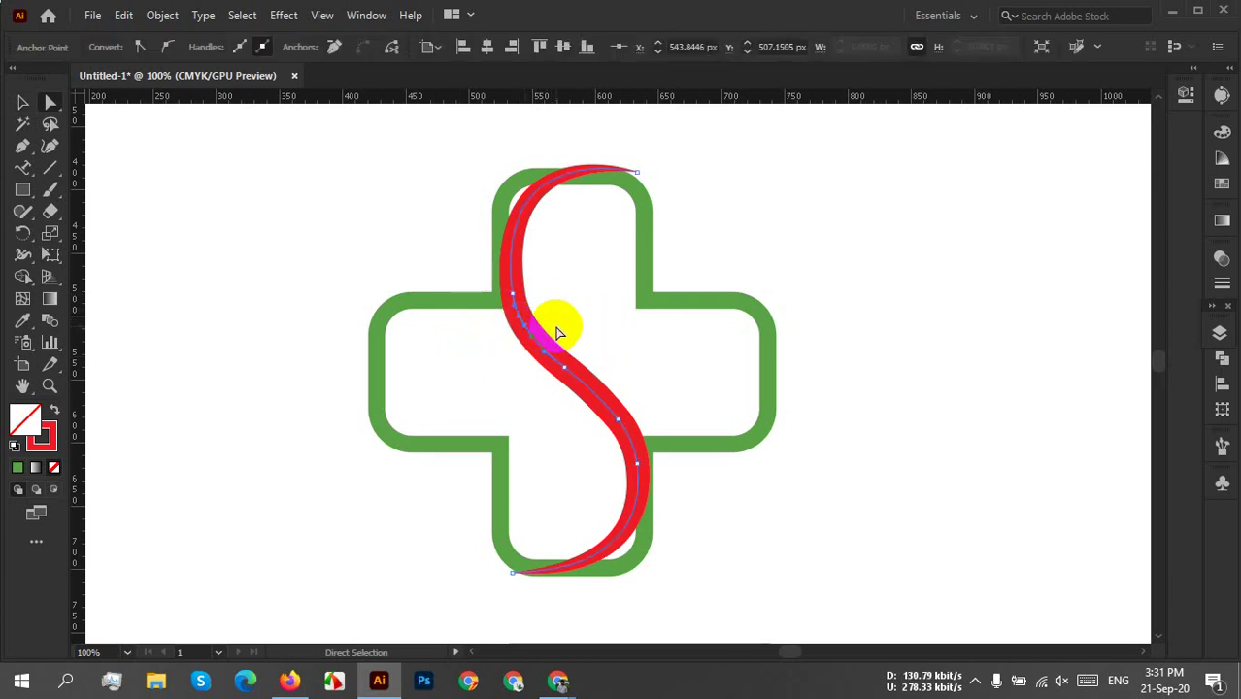
{"action": "scroll", "coordinate": [555, 330], "scroll_direction": "up", "scroll_amount": 2}
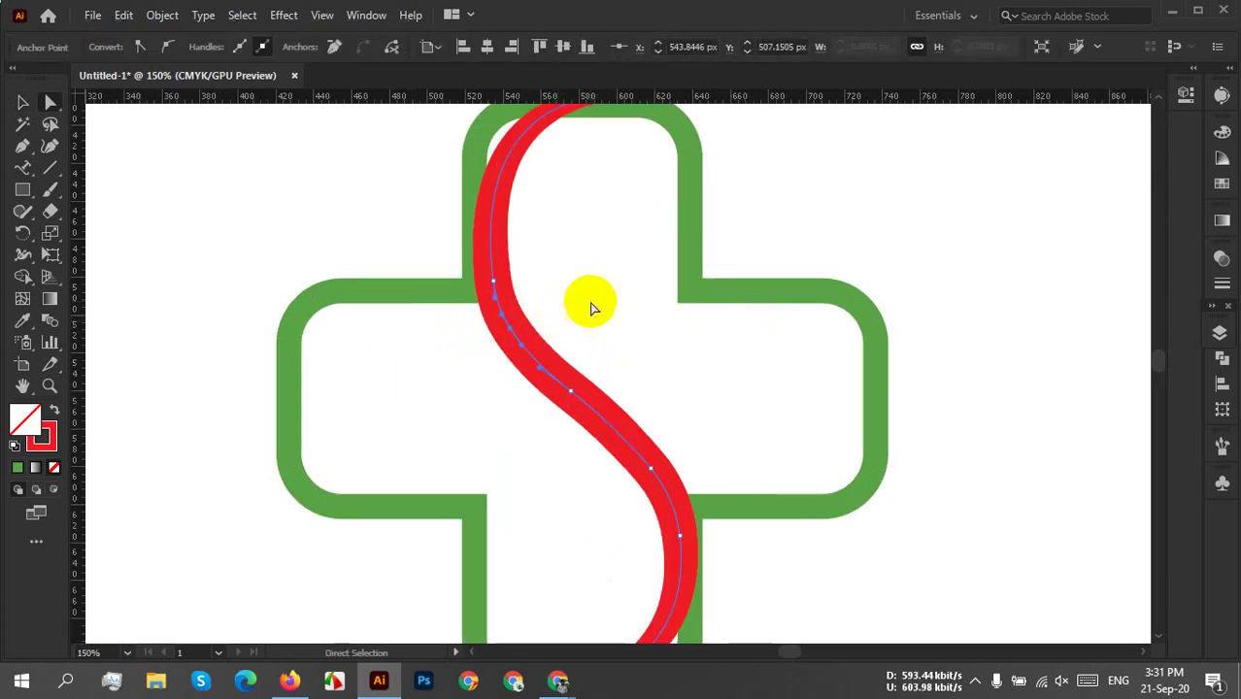
{"action": "left_click_drag", "start_coordinate": [588, 300], "coordinate": [478, 359]}
{"action": "left_click", "coordinate": [516, 339]}
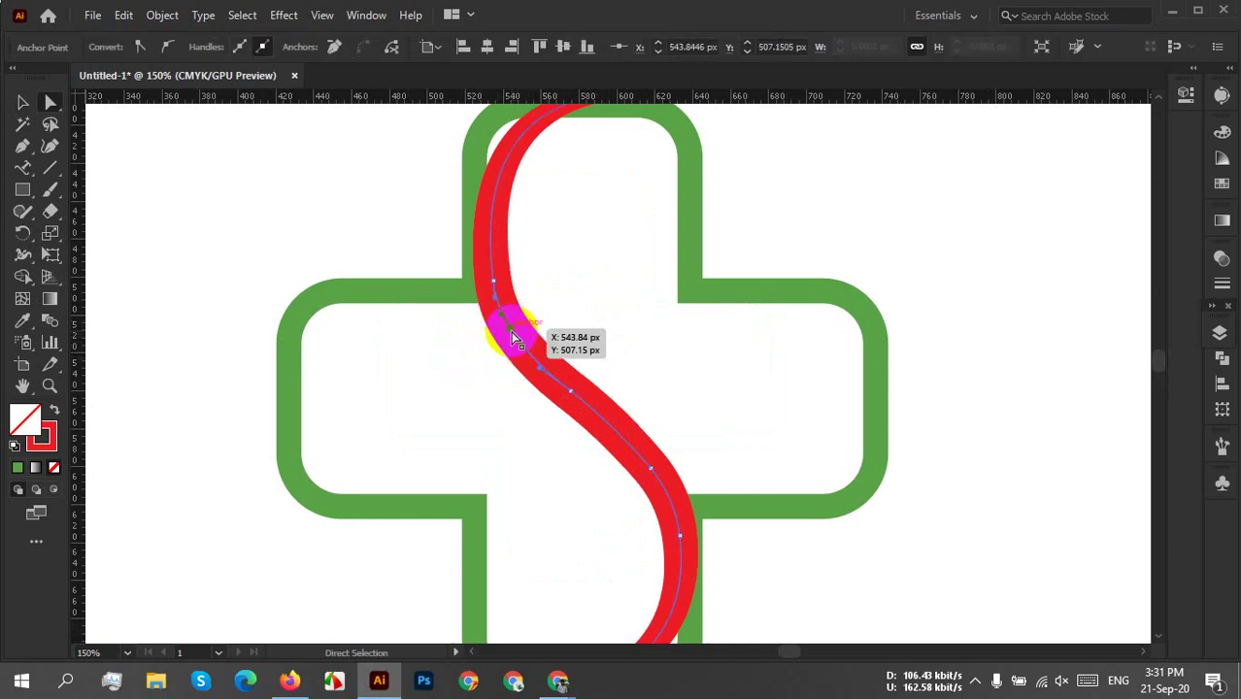
{"action": "scroll", "coordinate": [576, 328], "scroll_direction": "down", "scroll_amount": 2}
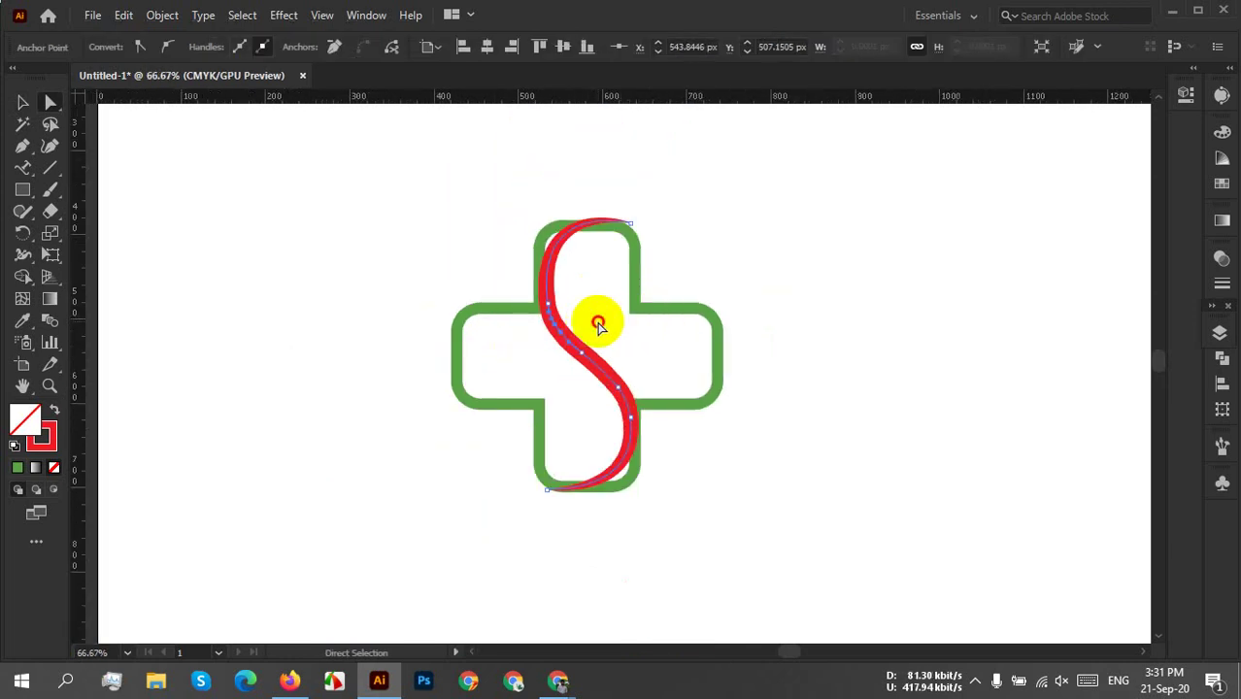
{"action": "left_click", "coordinate": [599, 325]}
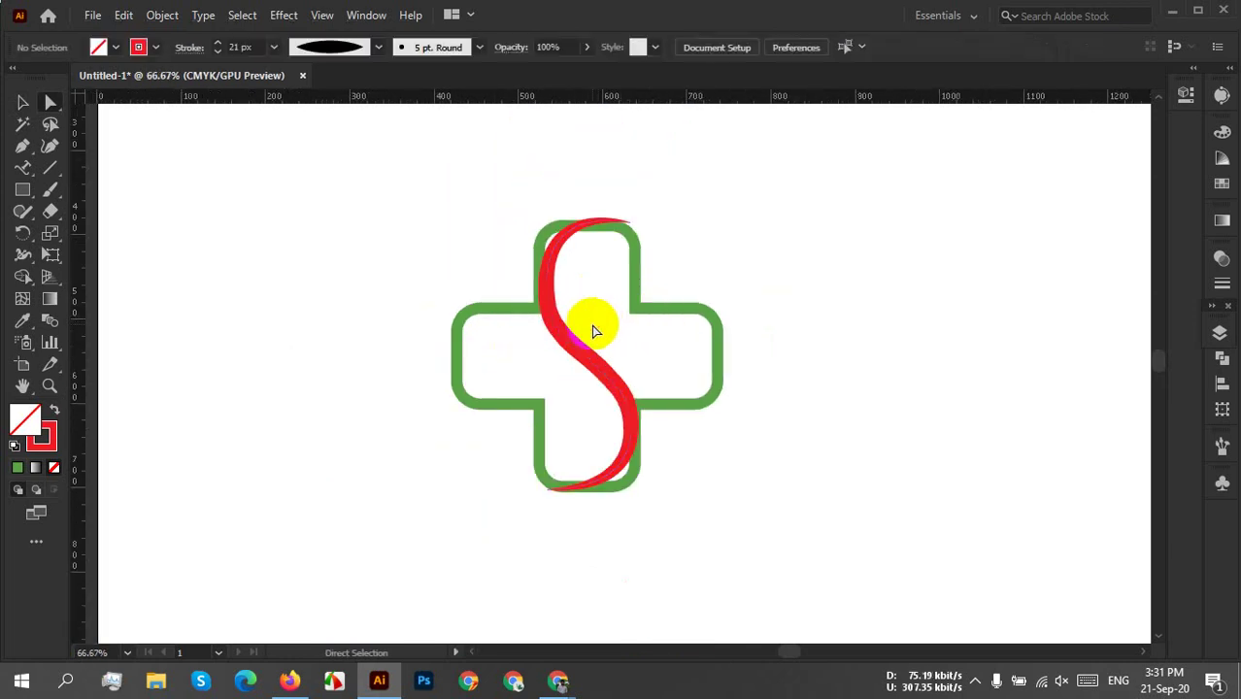
Narrow the S-curve slightly so its lower bulge sits farther inside the outer edge of the cross's lower arm.
{"action": "left_click", "coordinate": [24, 105]}
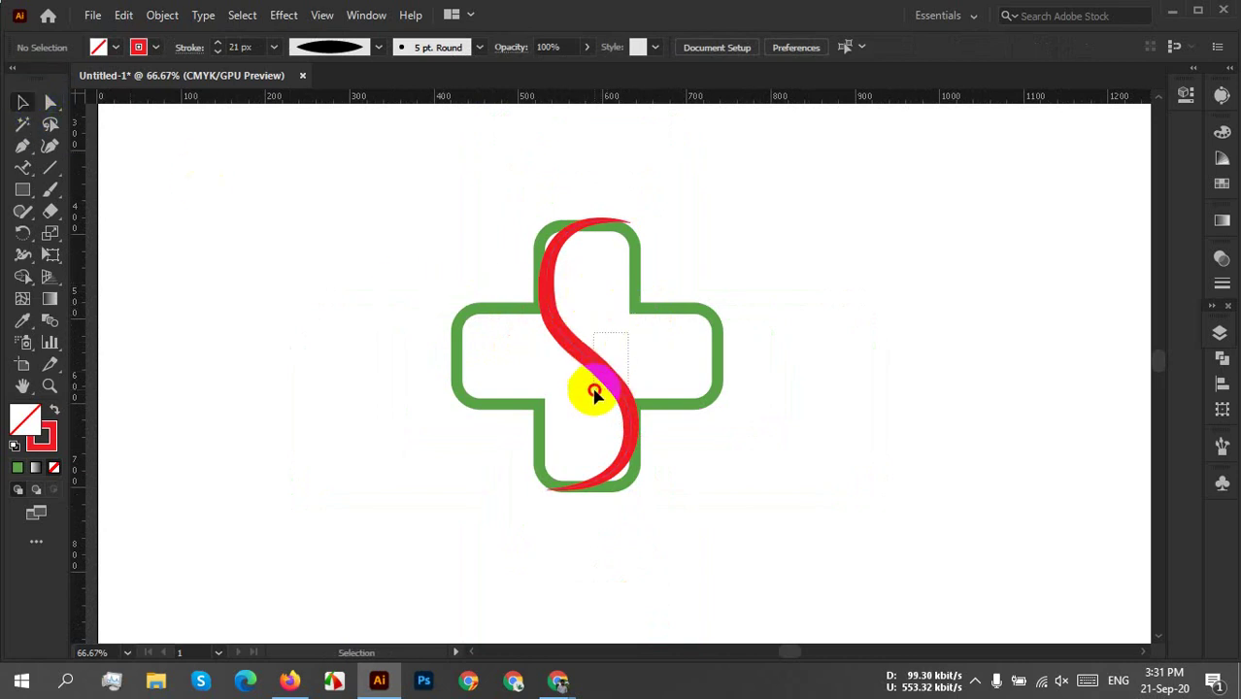
{"action": "left_click", "coordinate": [634, 385]}
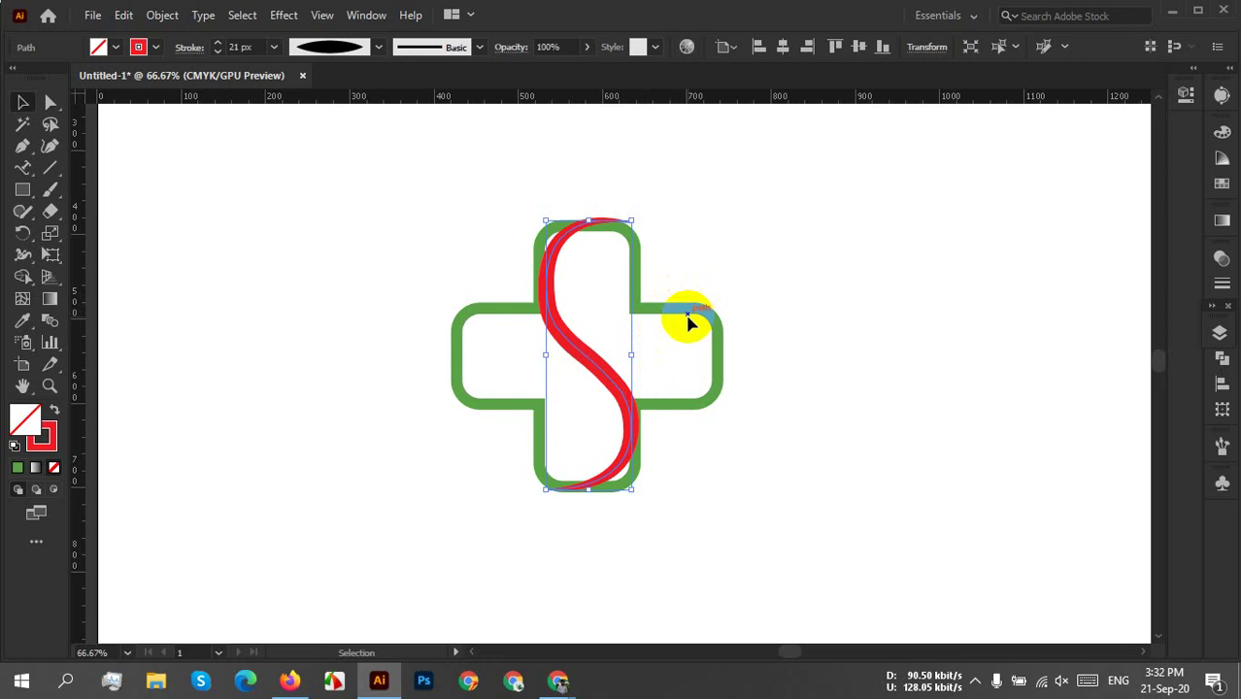
{"action": "scroll", "coordinate": [631, 439], "scroll_direction": "up", "scroll_amount": 2}
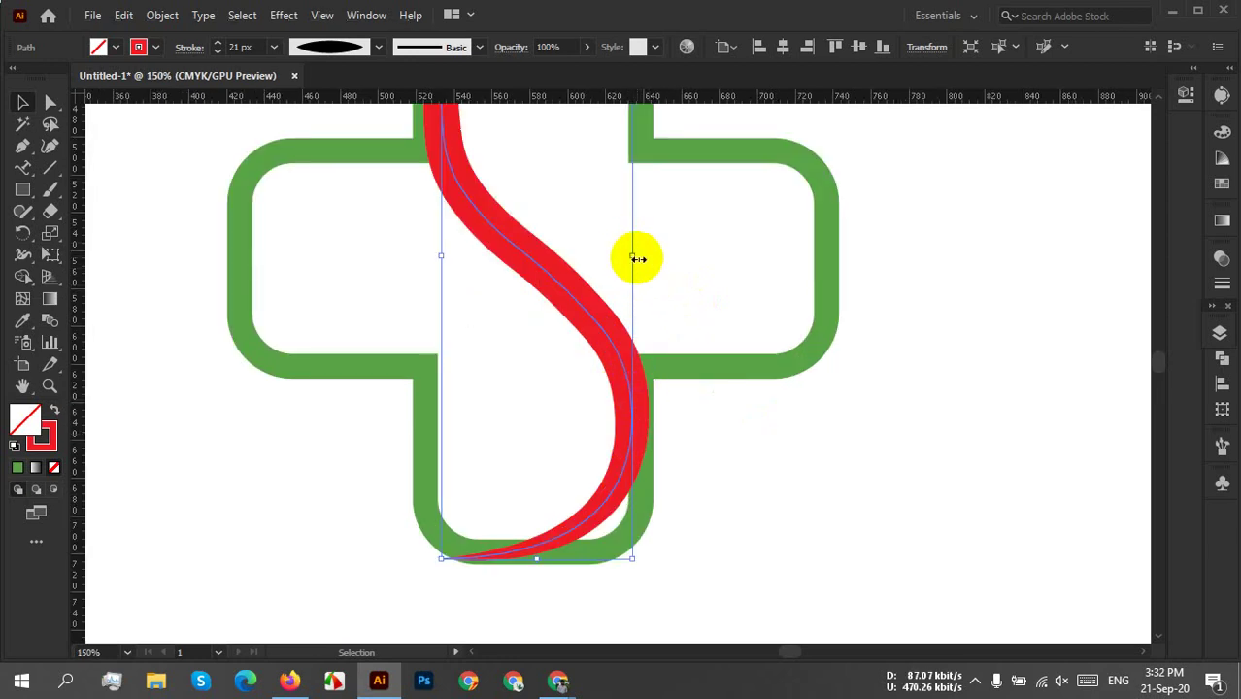
{"action": "left_click_drag", "start_coordinate": [638, 260], "coordinate": [628, 258]}
{"action": "left_click", "coordinate": [670, 402]}
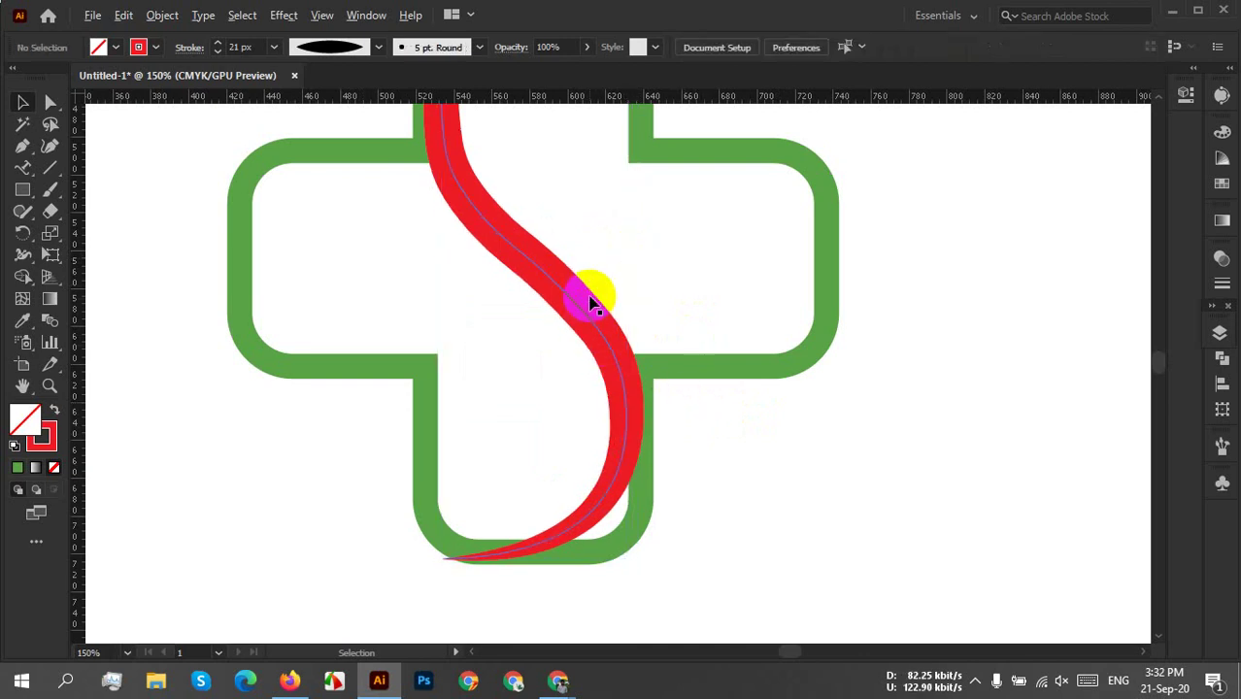
Shorten the S-curve slightly so its tapered ends lie within the cross outline, and nudge it slightly left.
{"action": "scroll", "coordinate": [595, 286], "scroll_direction": "down", "scroll_amount": 2}
{"action": "key", "text": "space"}
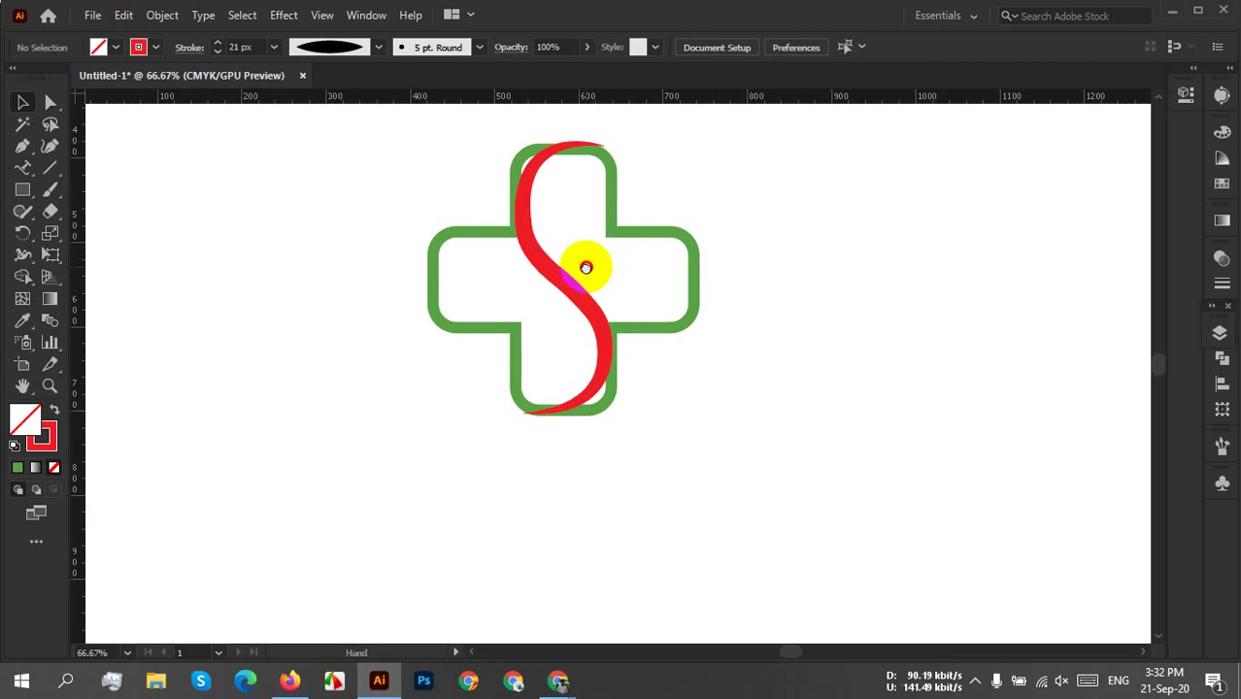
{"action": "left_click_drag", "start_coordinate": [582, 261], "coordinate": [577, 275]}
{"action": "left_click", "coordinate": [576, 282]}
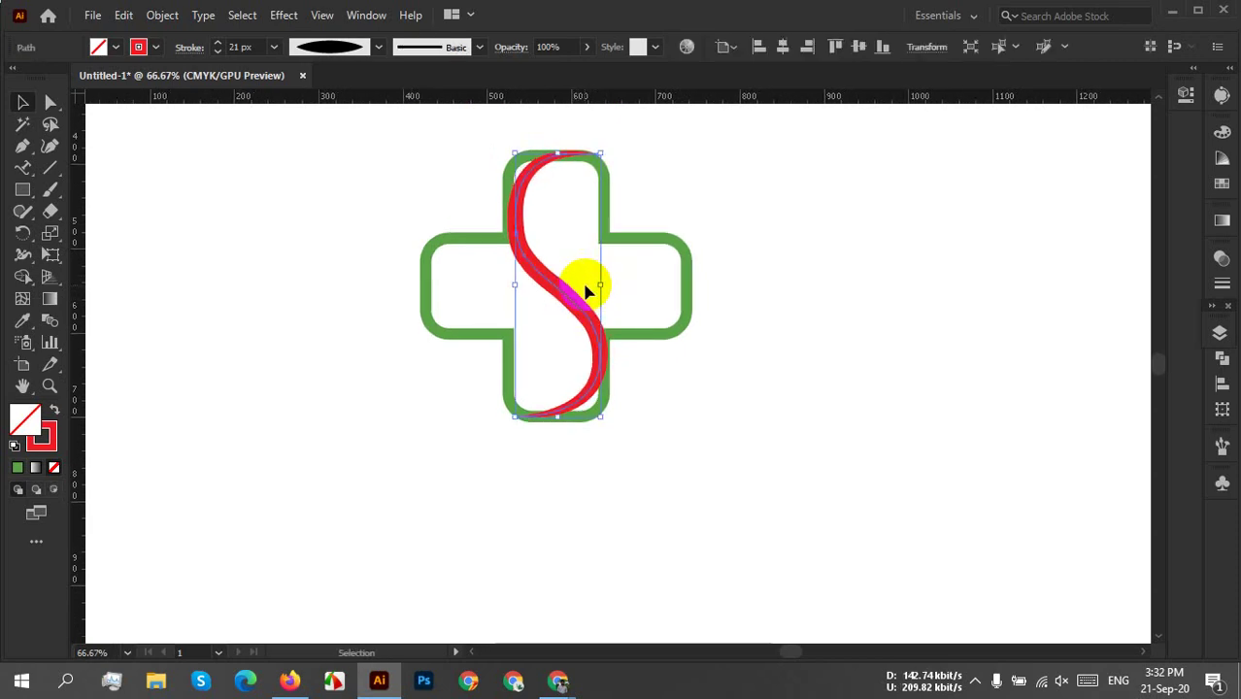
{"action": "key", "text": "Left"}
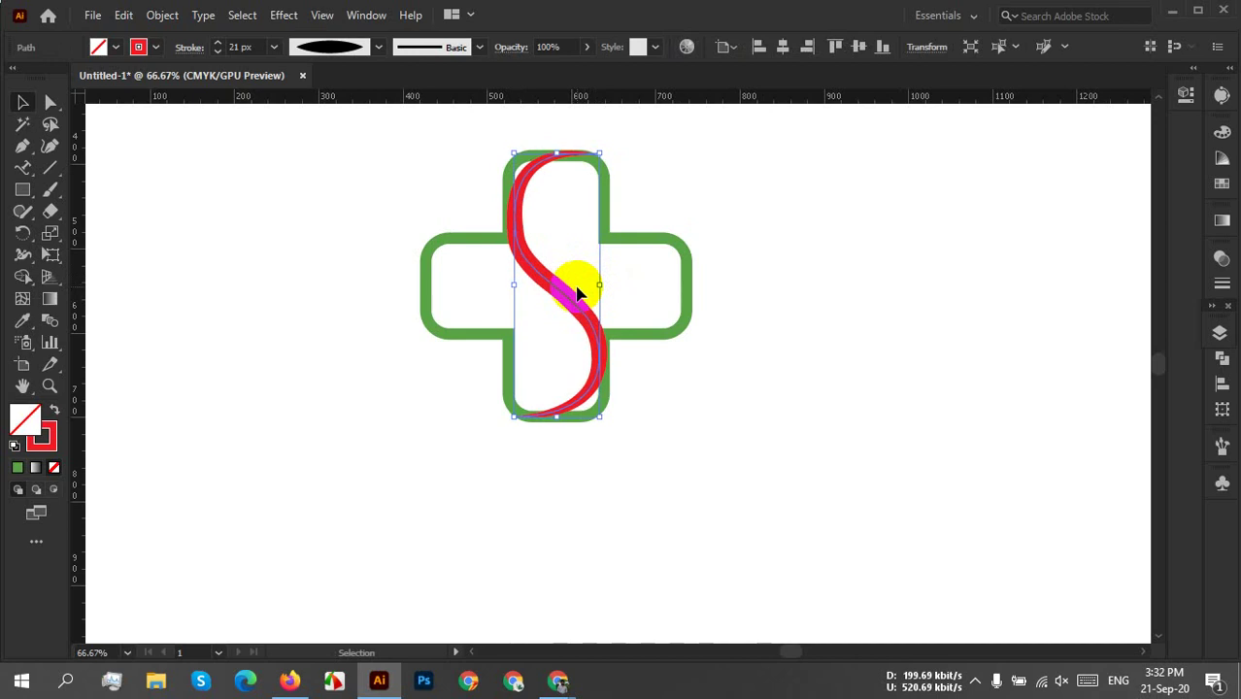
{"action": "left_click", "coordinate": [673, 403]}
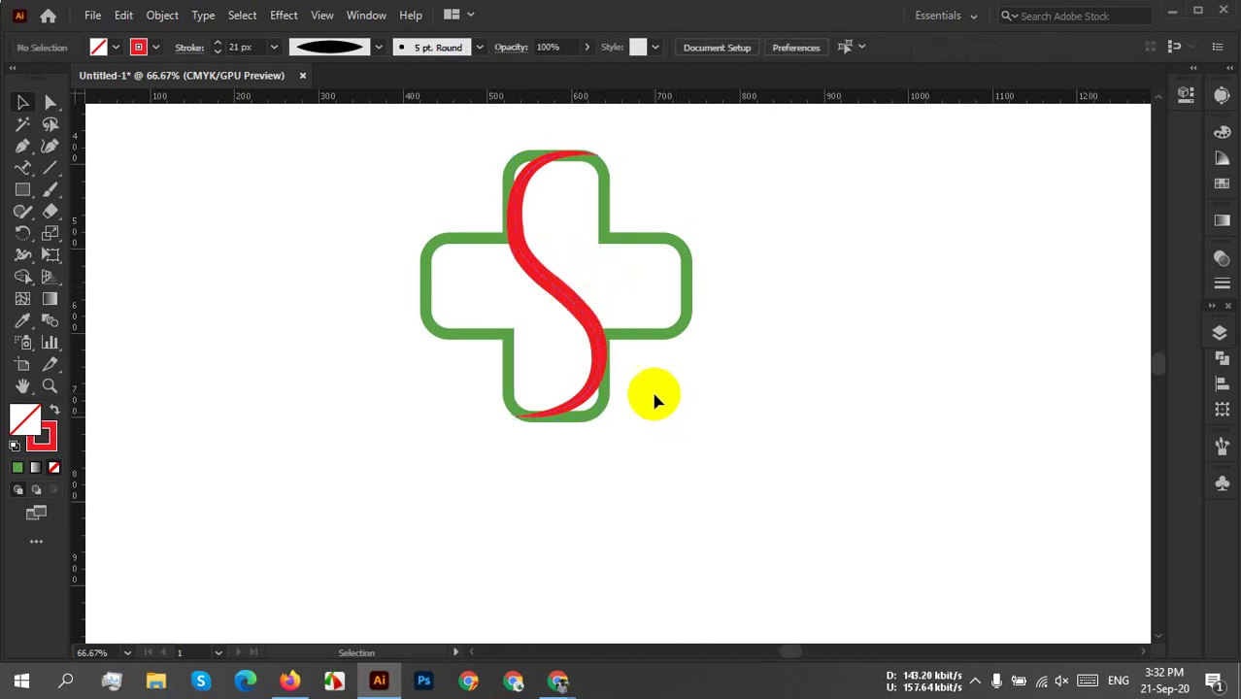
{"action": "left_click", "coordinate": [549, 297]}
{"action": "scroll", "coordinate": [573, 329], "scroll_direction": "up", "scroll_amount": 3}
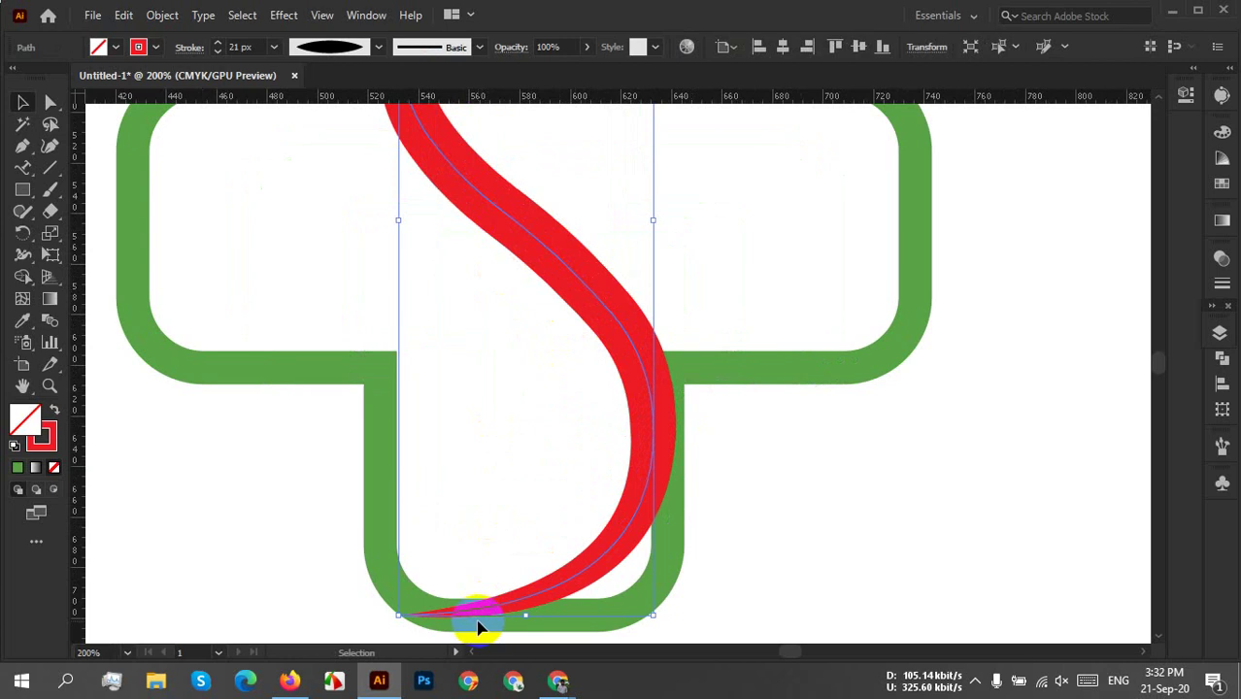
{"action": "scroll", "coordinate": [582, 527], "scroll_direction": "down", "scroll_amount": 2}
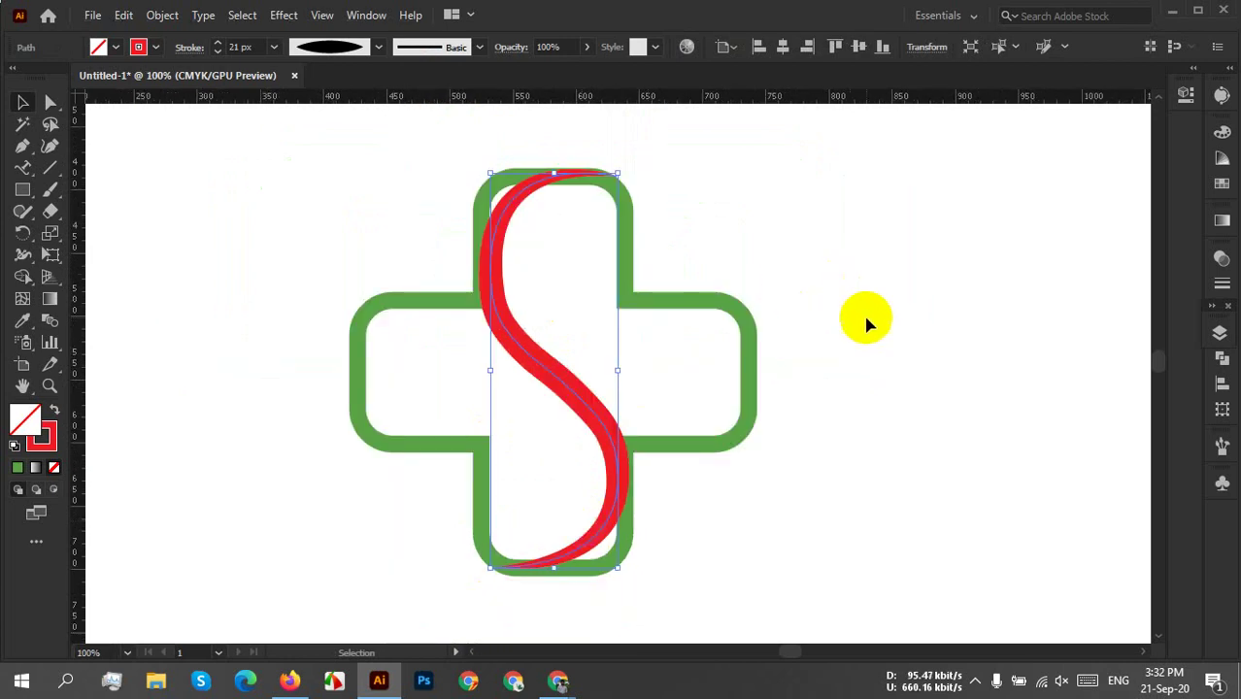
Draw a thin red S-curve with the Pen tool in the empty area beside the cross, using one smooth middle anchor.
{"action": "left_click_drag", "start_coordinate": [868, 322], "coordinate": [567, 292]}
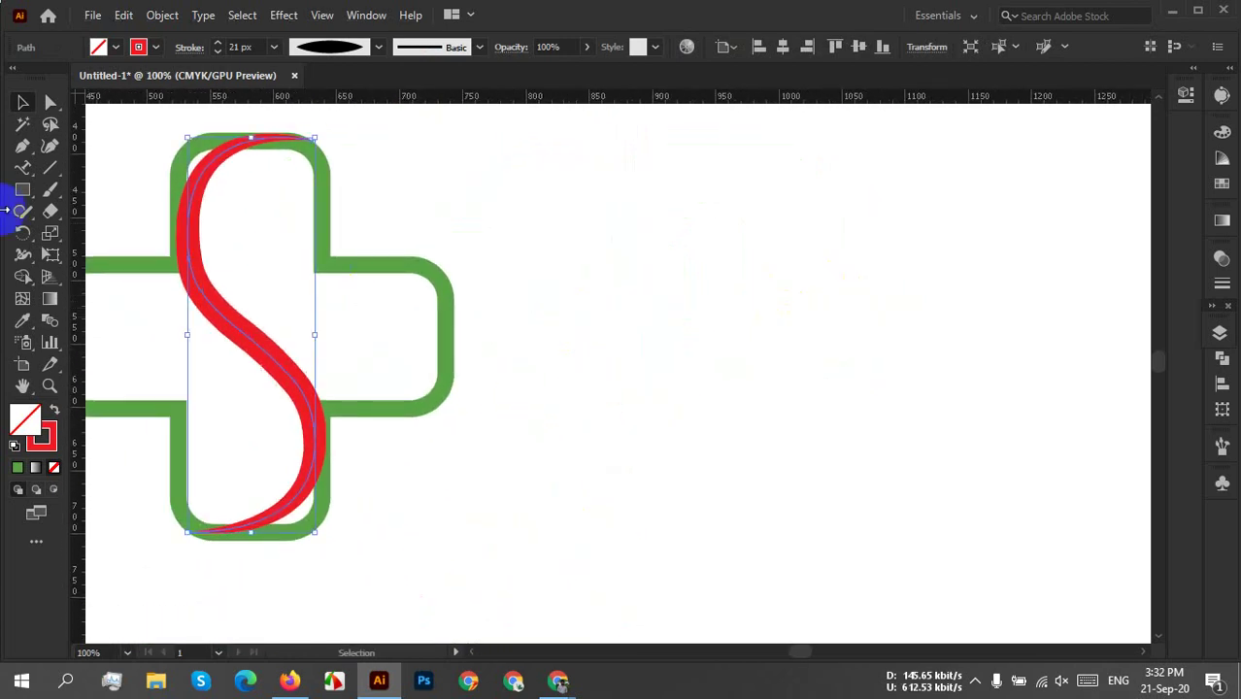
{"action": "left_click", "coordinate": [22, 145]}
{"action": "left_click", "coordinate": [833, 166]}
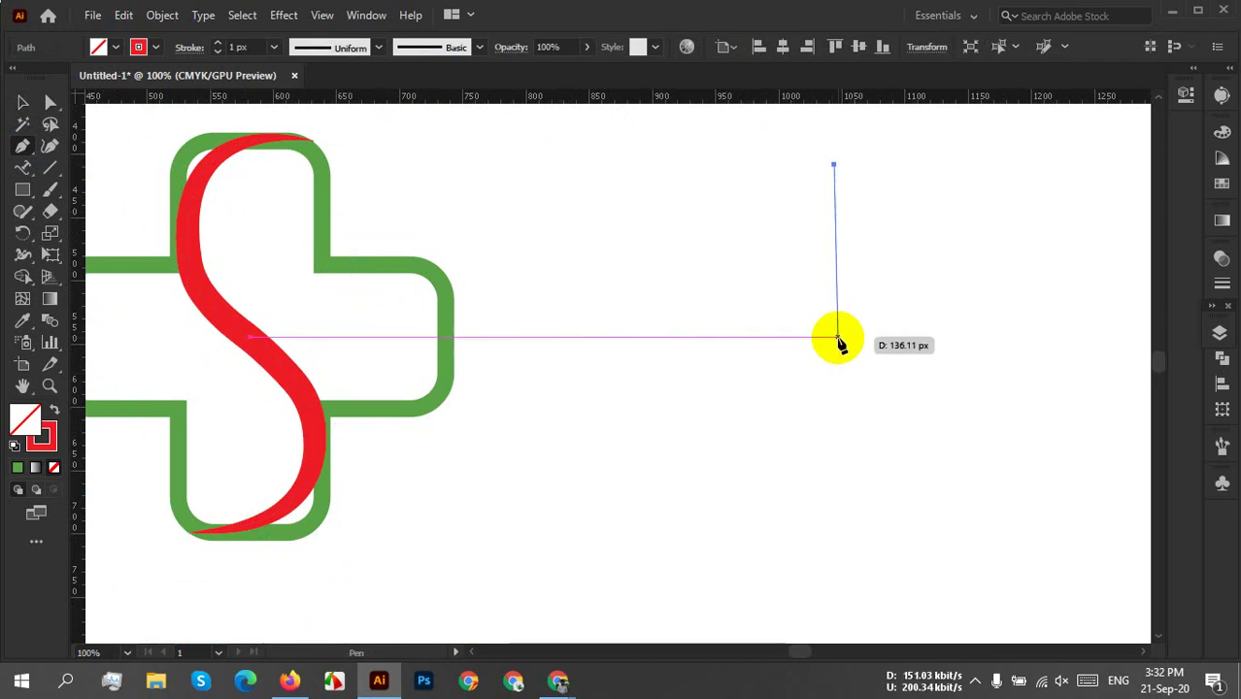
{"action": "left_click_drag", "start_coordinate": [837, 337], "coordinate": [953, 453]}
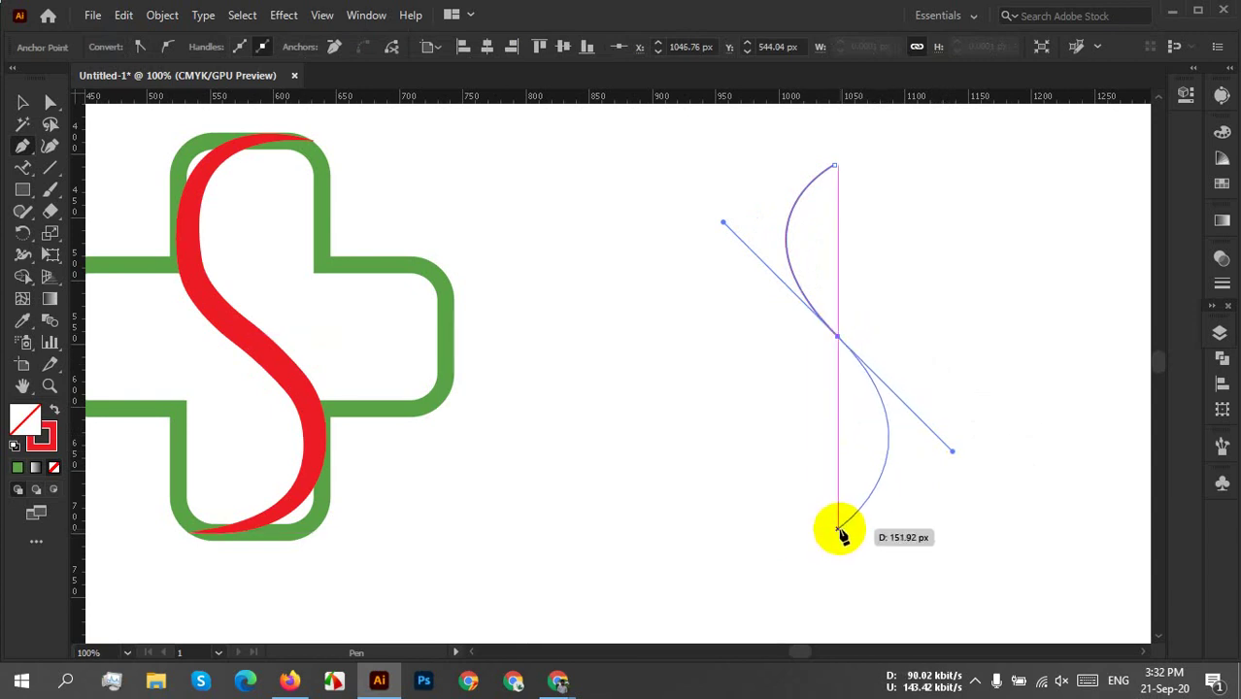
{"action": "left_click", "coordinate": [840, 537]}
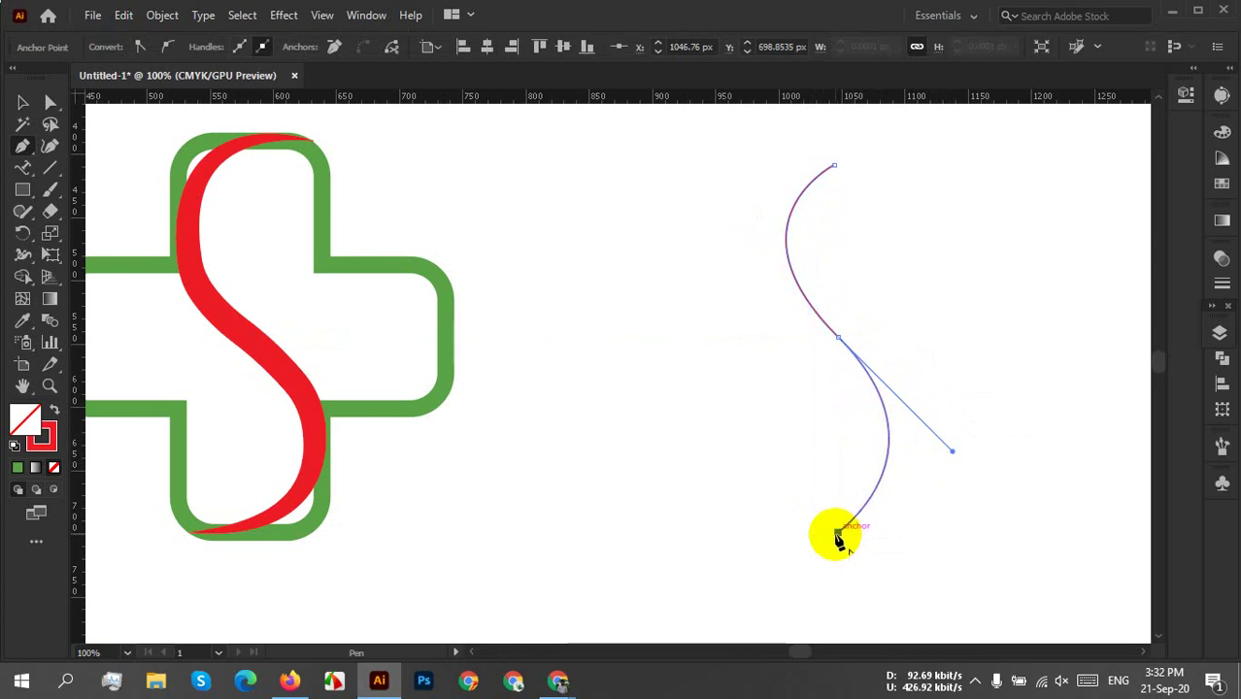
Continue the new path back upward through a second middle anchor on its left, closing it at the starting point as a thin S shape.
{"action": "left_click_drag", "start_coordinate": [837, 537], "coordinate": [668, 264]}
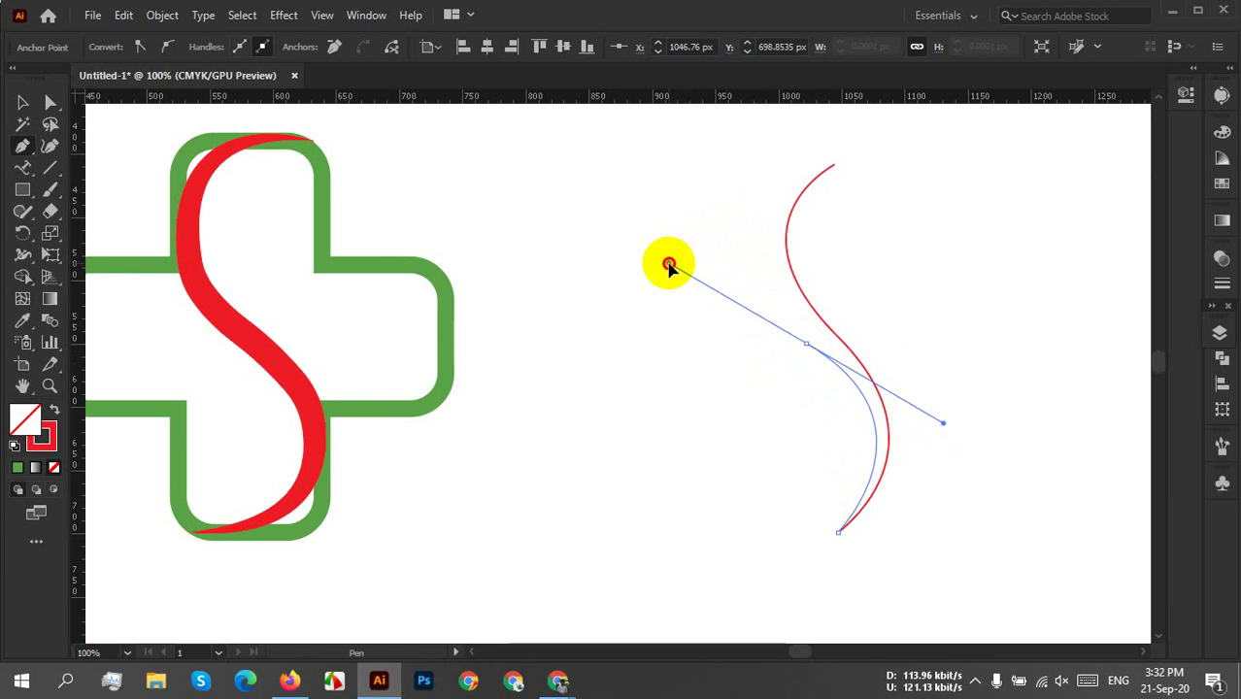
{"action": "left_click_drag", "start_coordinate": [669, 264], "coordinate": [668, 264]}
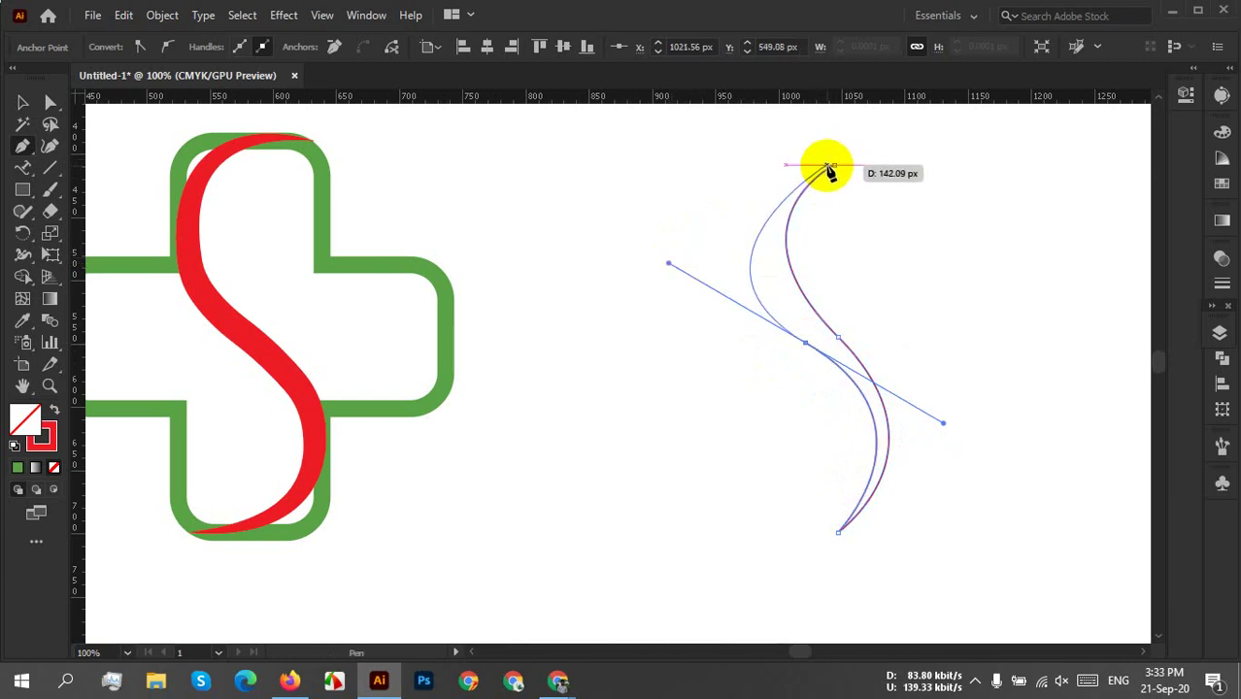
{"action": "left_click", "coordinate": [835, 167]}
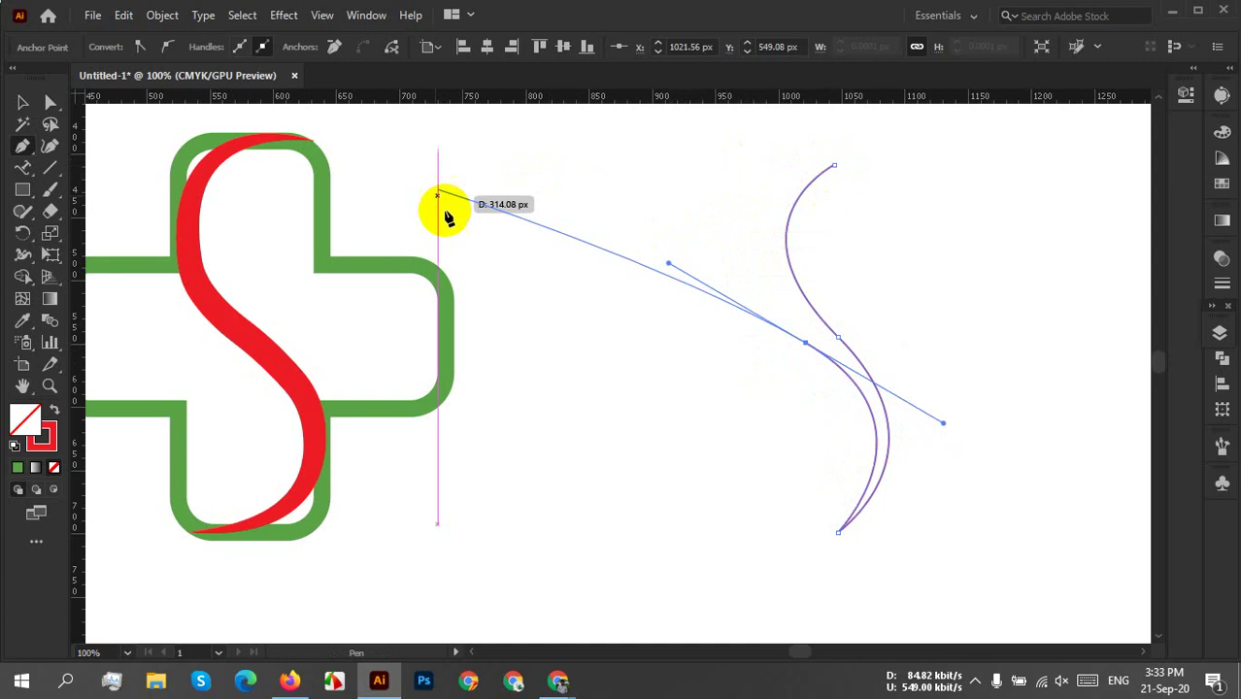
{"action": "left_click", "coordinate": [807, 345]}
{"action": "left_click_drag", "start_coordinate": [833, 169], "coordinate": [946, 161]}
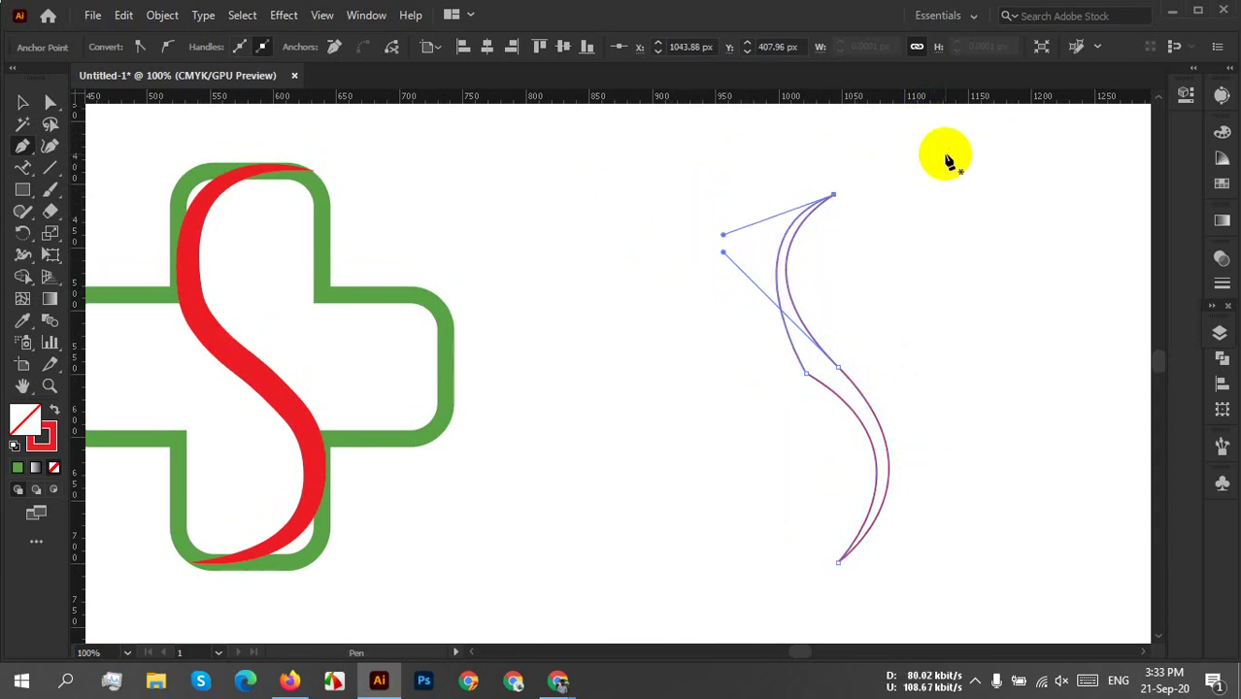
Raise the corner anchor on the S shape's left curve, adjust its lower handle, and round the corner into a smooth bend.
{"action": "scroll", "coordinate": [802, 417], "scroll_direction": "up", "scroll_amount": 2}
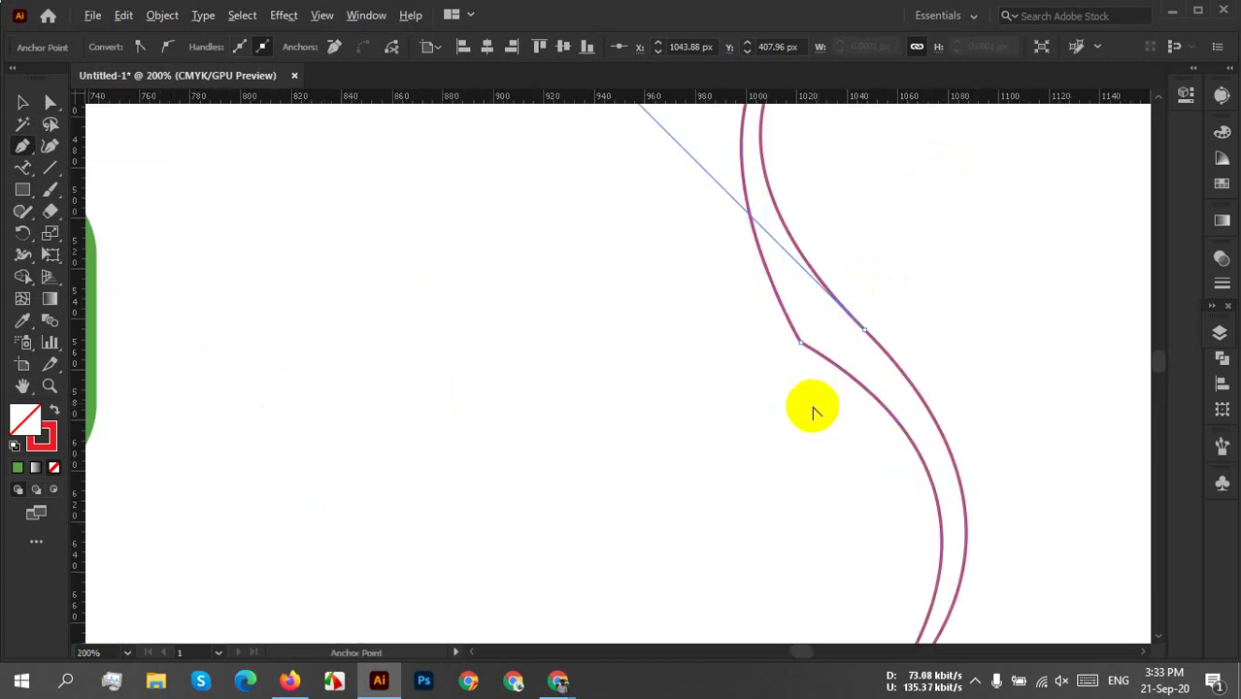
{"action": "key", "text": "a"}
{"action": "left_click", "coordinate": [793, 418]}
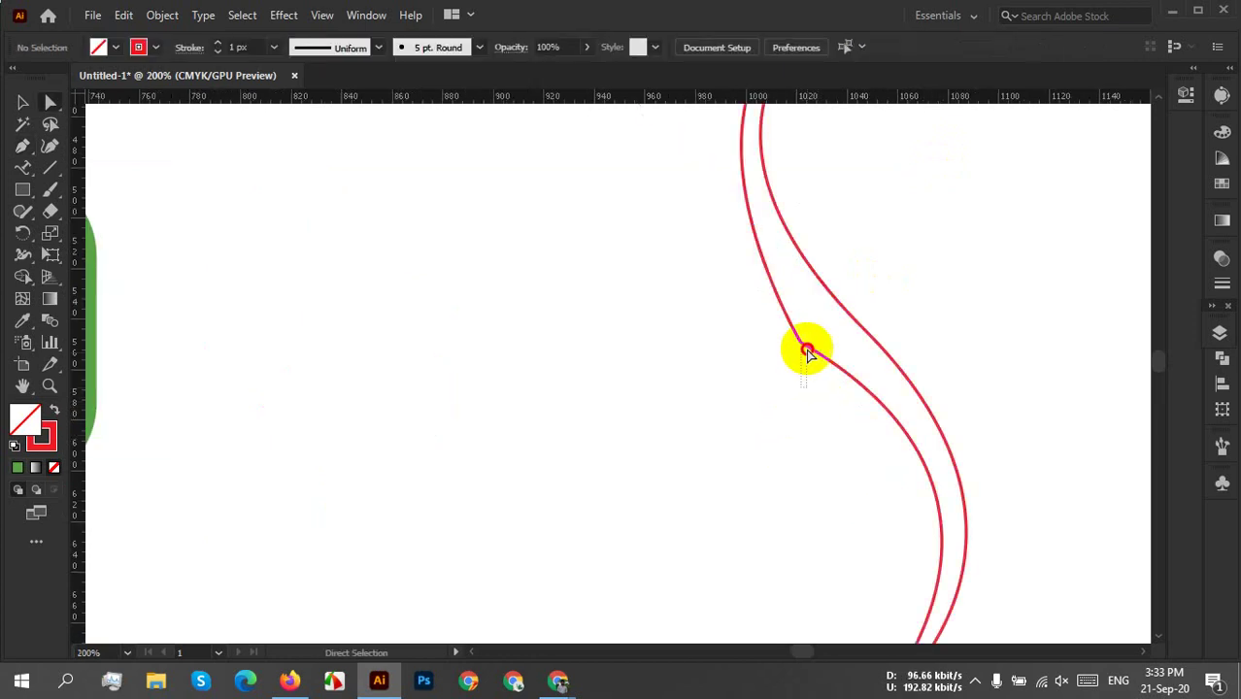
{"action": "left_click", "coordinate": [798, 340]}
{"action": "left_click_drag", "start_coordinate": [802, 348], "coordinate": [799, 331]}
{"action": "left_click_drag", "start_coordinate": [1075, 489], "coordinate": [1061, 498]}
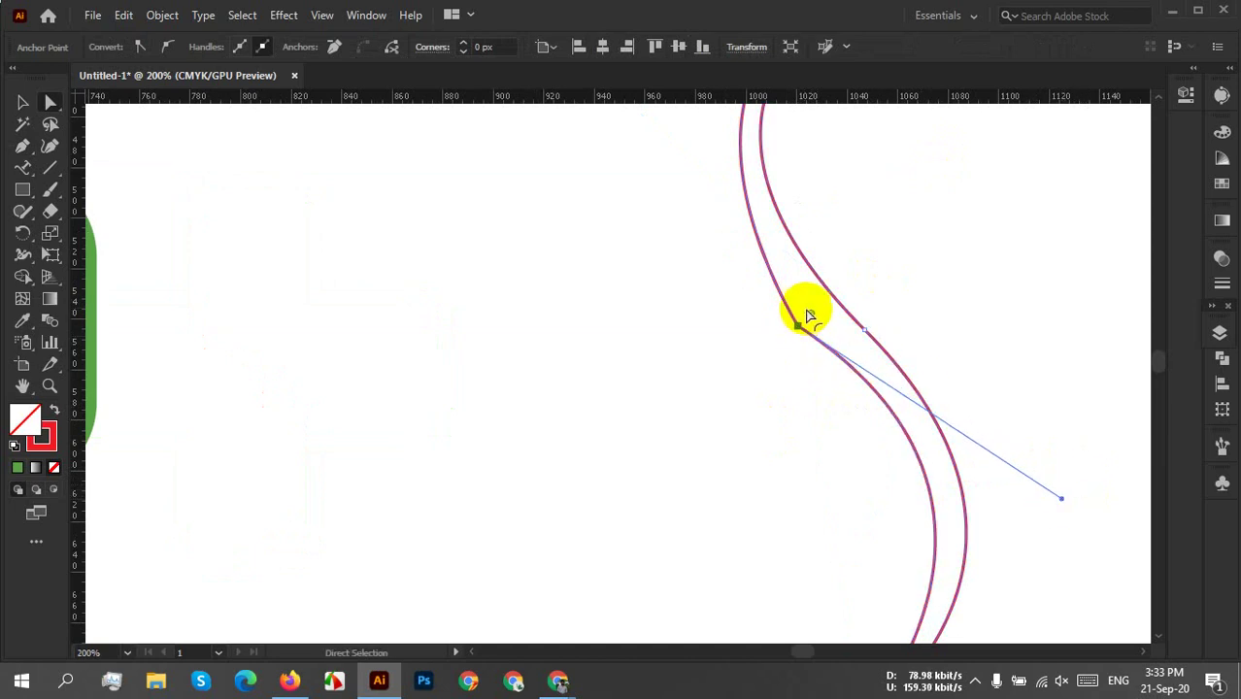
{"action": "left_click_drag", "start_coordinate": [805, 314], "coordinate": [1025, 139]}
{"action": "left_click", "coordinate": [951, 345]}
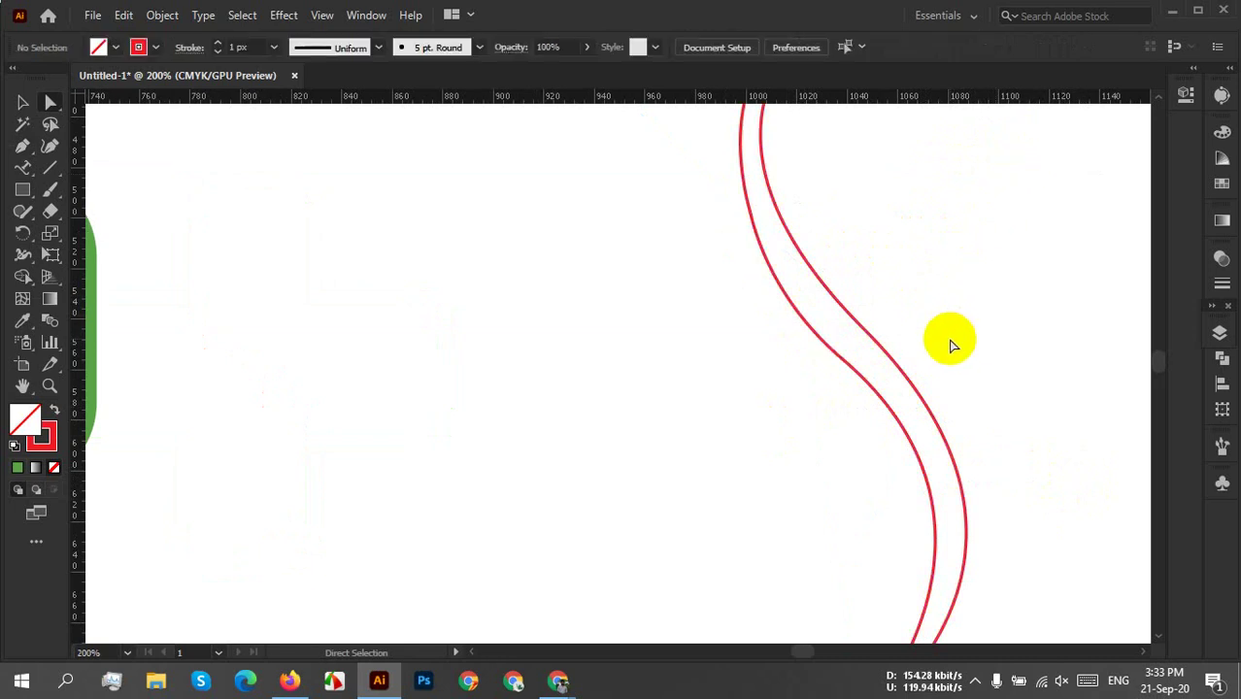
{"action": "scroll", "coordinate": [952, 349], "scroll_direction": "down", "scroll_amount": 2}
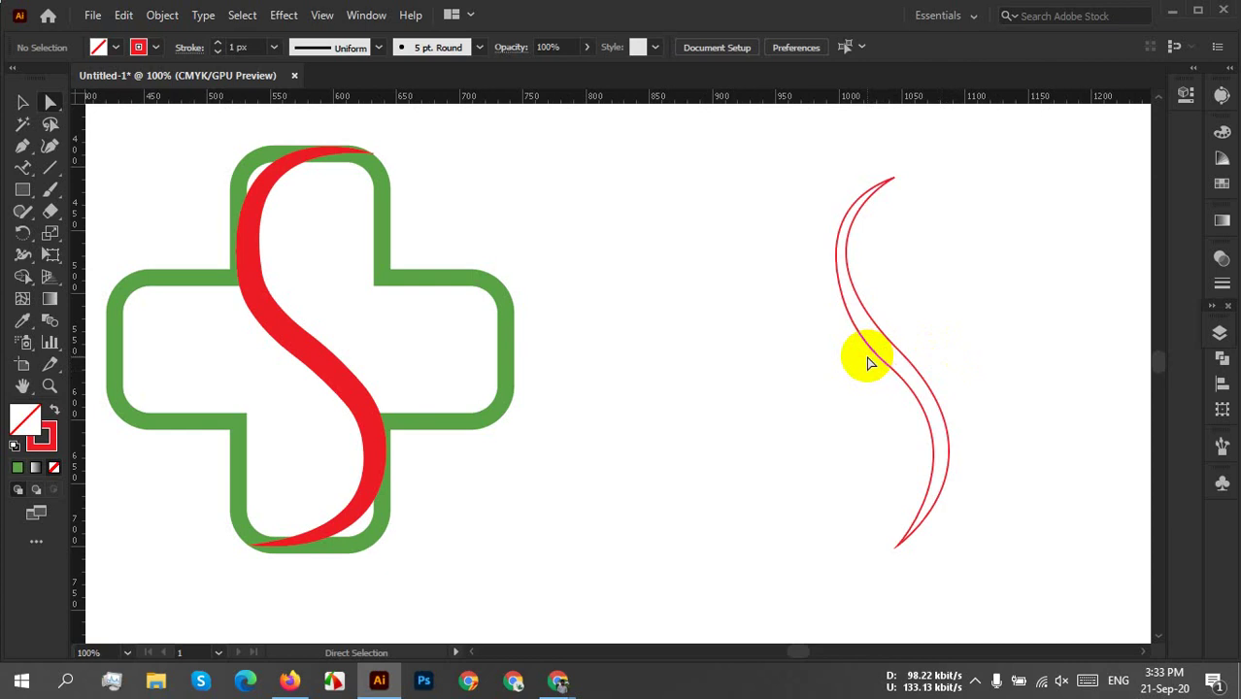
Adjust the lower anchor and handle of the rounded bend to refine the flow of the S shape's left curve.
{"action": "scroll", "coordinate": [869, 362], "scroll_direction": "up", "scroll_amount": 2}
{"action": "left_click", "coordinate": [886, 332]}
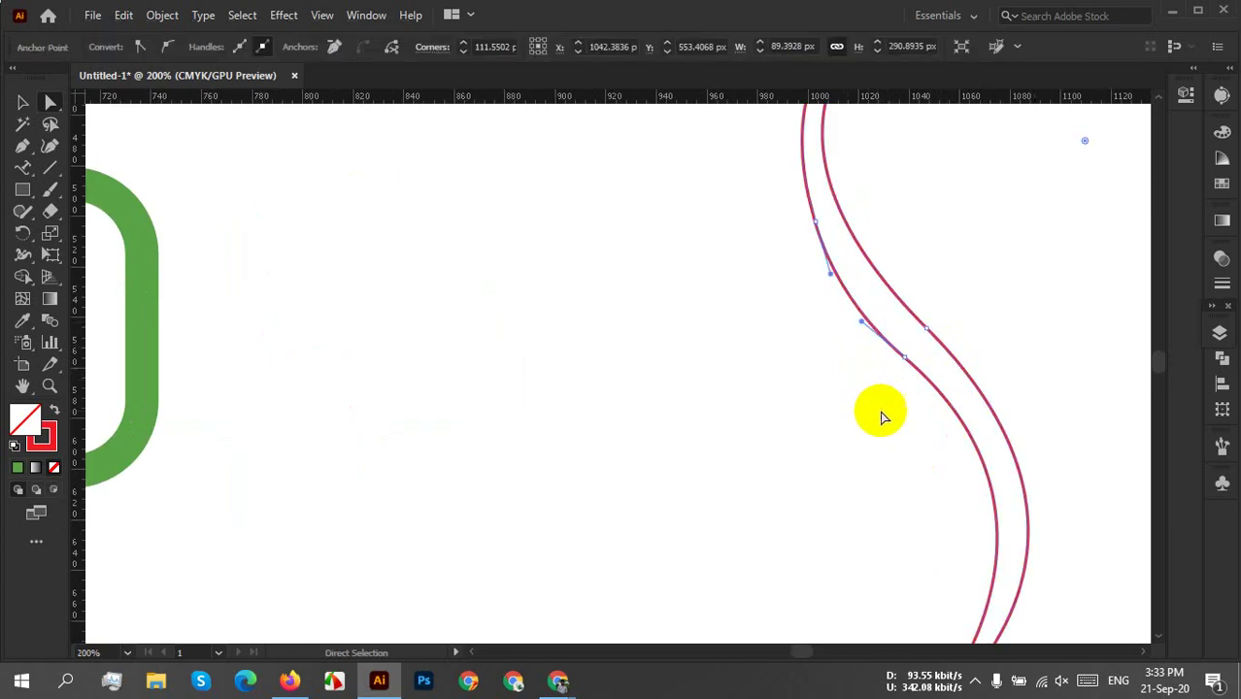
{"action": "left_click_drag", "start_coordinate": [904, 363], "coordinate": [902, 360]}
{"action": "left_click", "coordinate": [903, 360]}
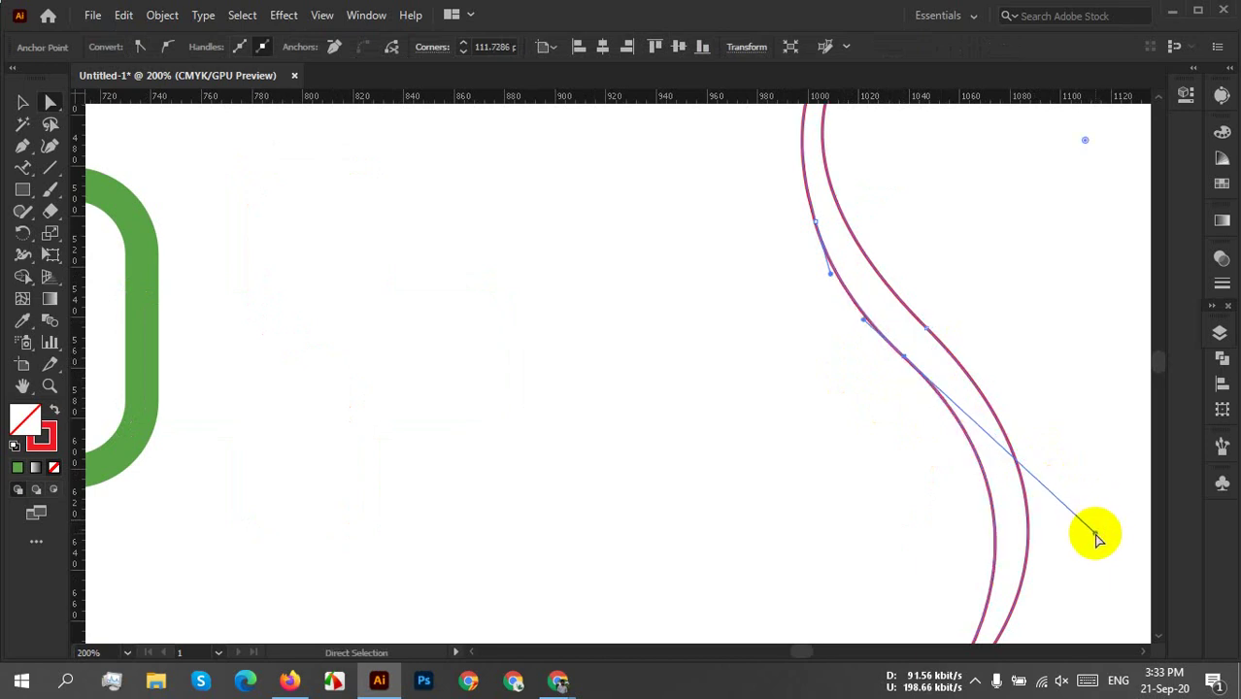
Increase the corner radius of the left bend, and delete that curve's two middle anchors, leaving only the right-hand S-curve.
{"action": "left_click_drag", "start_coordinate": [1027, 313], "coordinate": [919, 391]}
{"action": "left_click", "coordinate": [789, 402]}
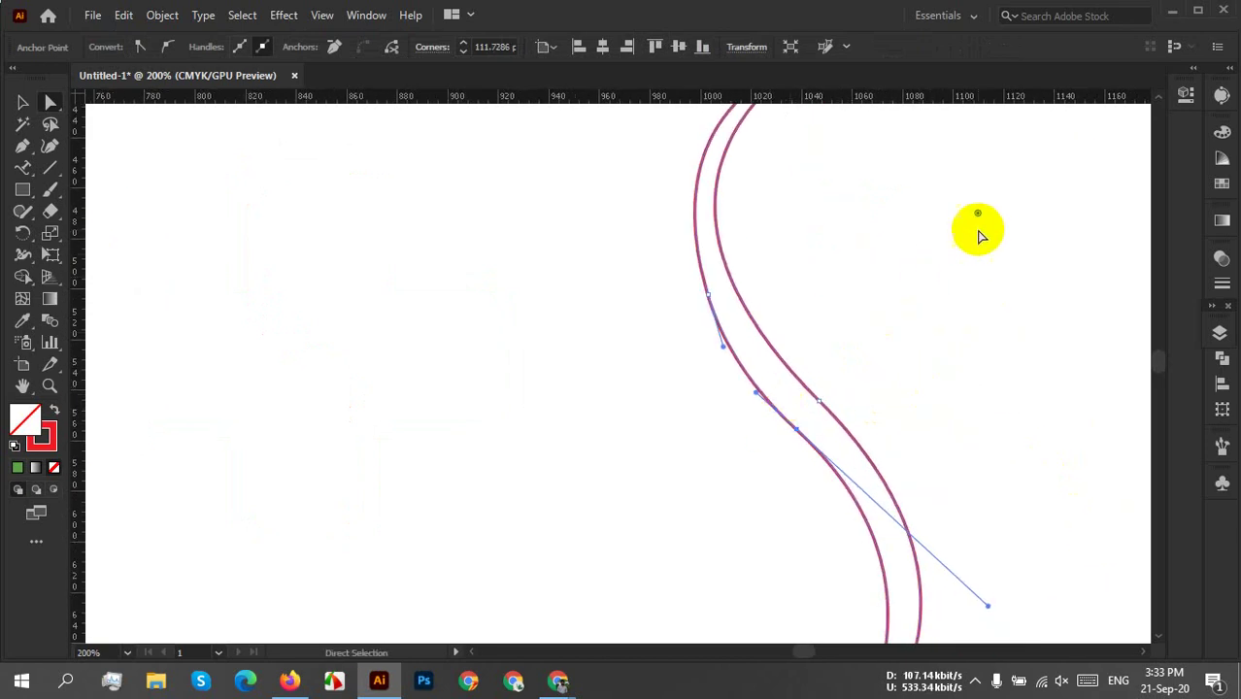
{"action": "left_click_drag", "start_coordinate": [978, 216], "coordinate": [1078, 147]}
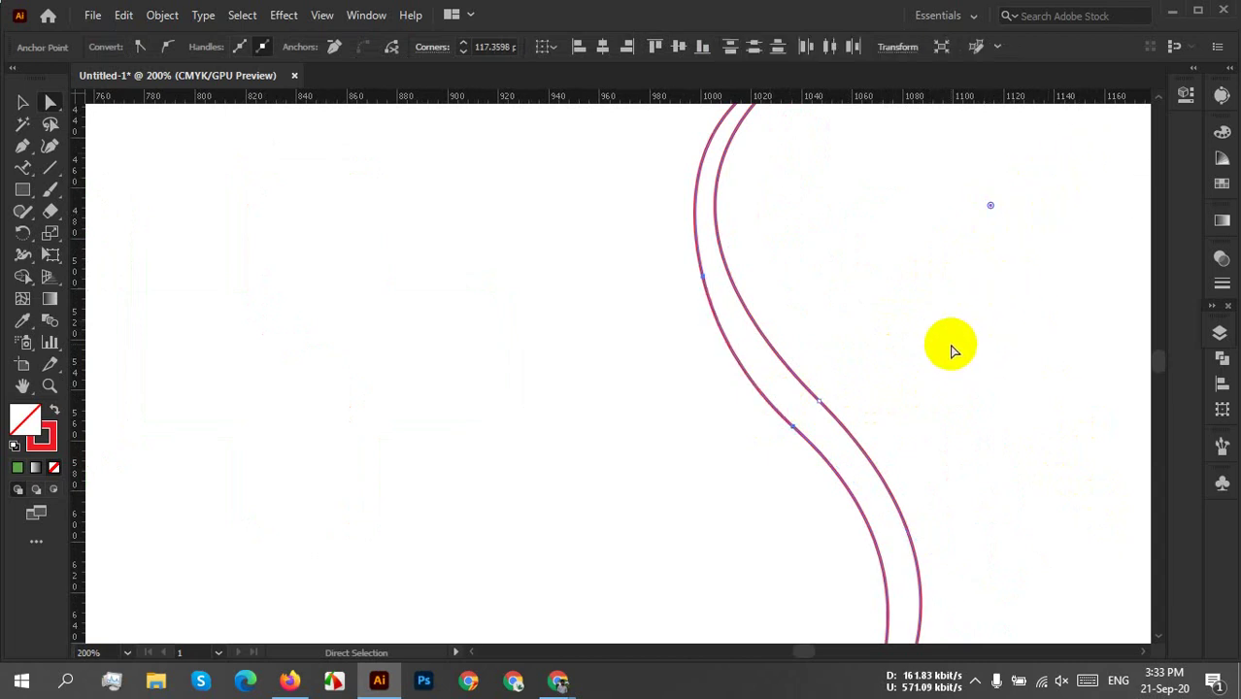
{"action": "key", "text": "Delete"}
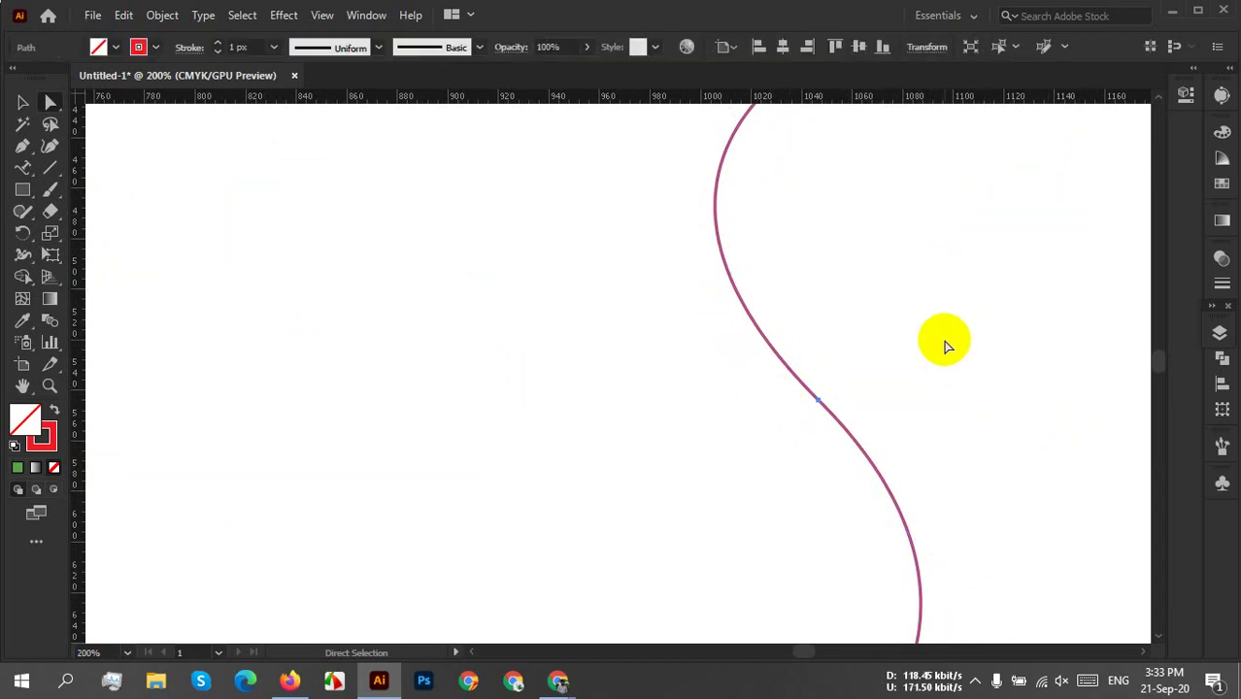
Delete the remaining S-curve and draw a new closed, thin S shape about 274 px tall to the right of the cross.
{"action": "key", "text": "Delete"}
{"action": "scroll", "coordinate": [712, 267], "scroll_direction": "down", "scroll_amount": 2}
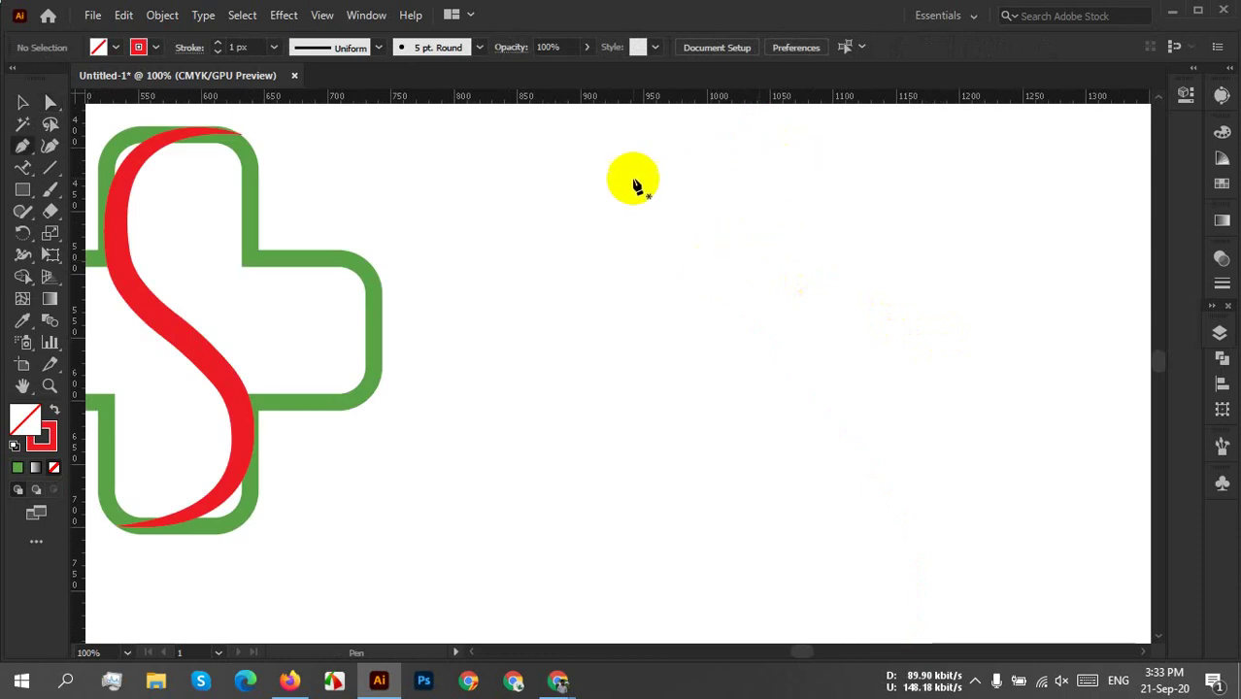
{"action": "left_click", "coordinate": [757, 170]}
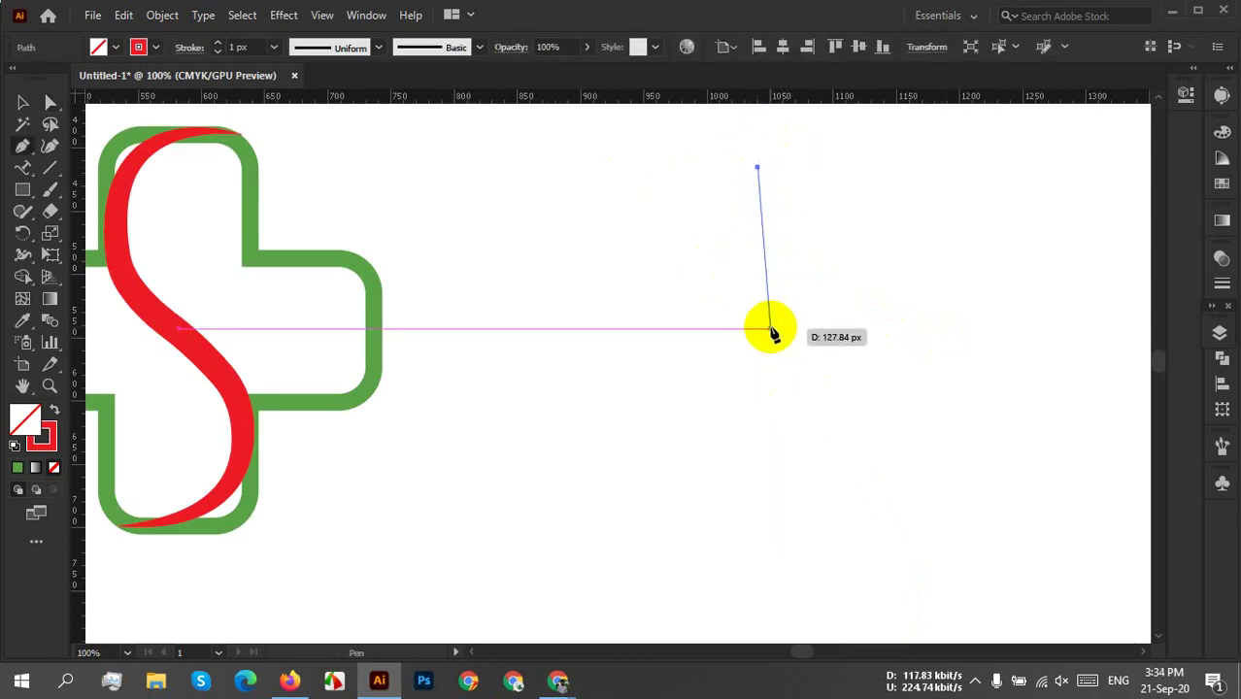
{"action": "left_click_drag", "start_coordinate": [766, 337], "coordinate": [886, 426]}
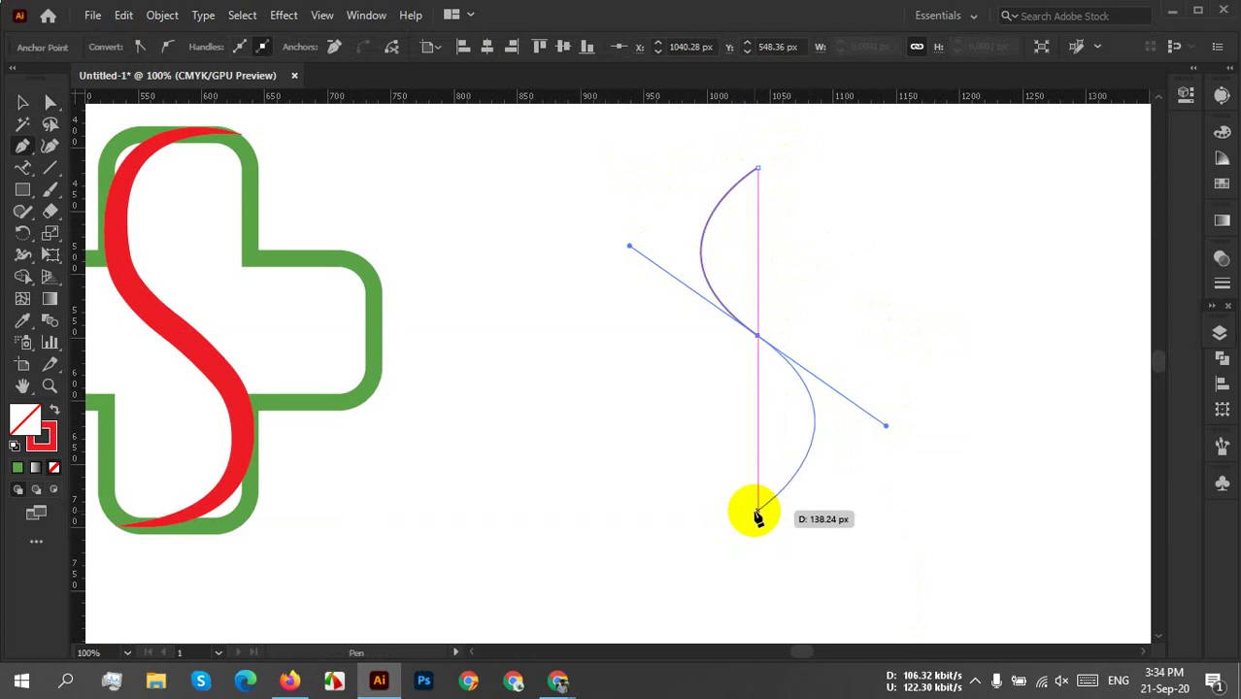
{"action": "left_click_drag", "start_coordinate": [758, 513], "coordinate": [546, 271]}
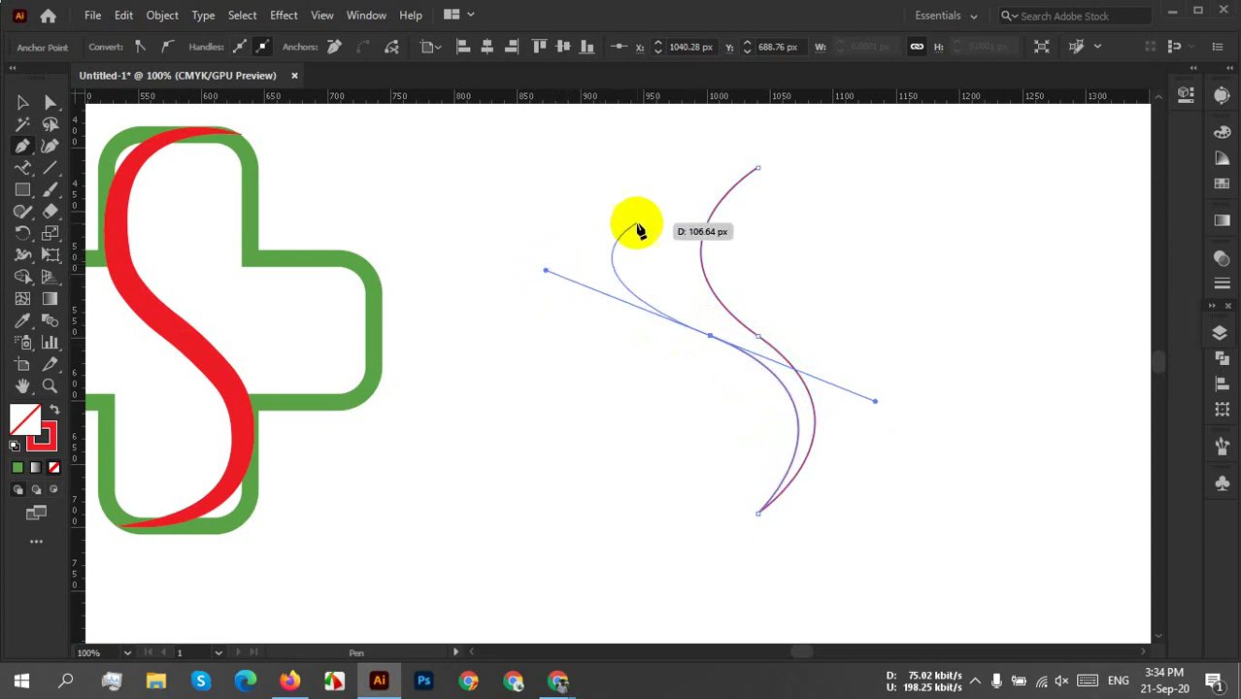
{"action": "left_click", "coordinate": [712, 336]}
{"action": "left_click_drag", "start_coordinate": [758, 168], "coordinate": [891, 161]}
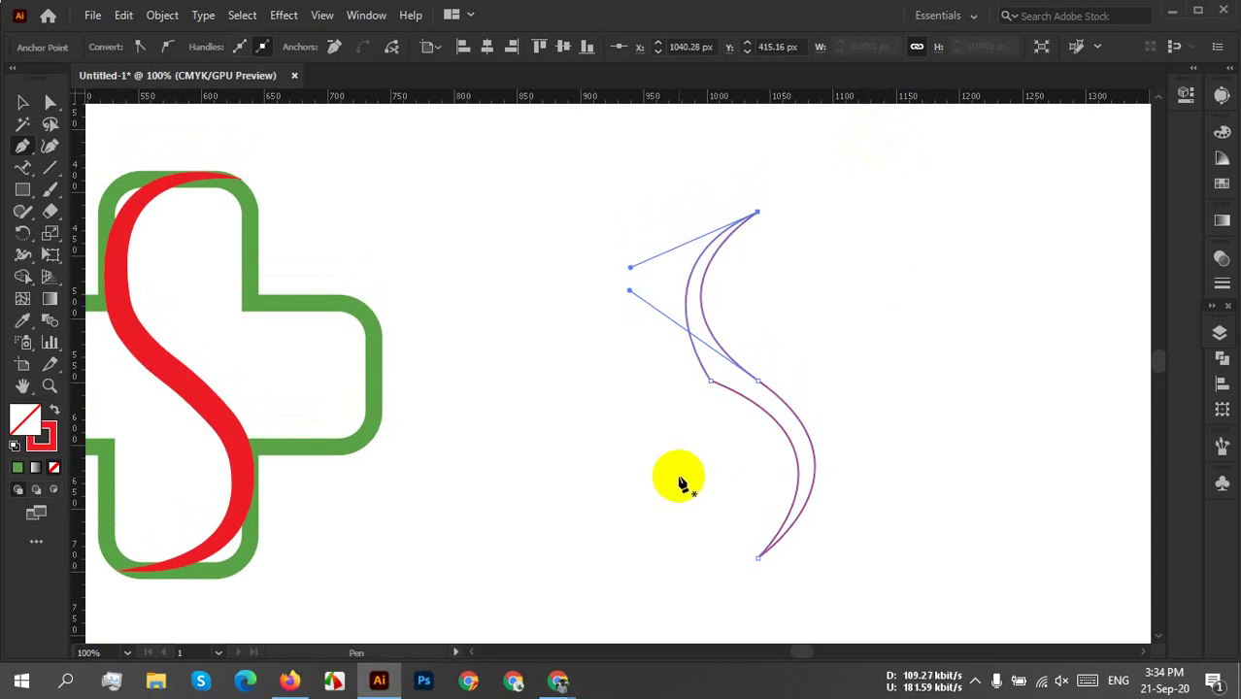
Round the sharp middle corner on the new S shape's left curve to a radius of about 82 px.
{"action": "scroll", "coordinate": [729, 437], "scroll_direction": "up", "scroll_amount": 3}
{"action": "left_click", "coordinate": [666, 282]}
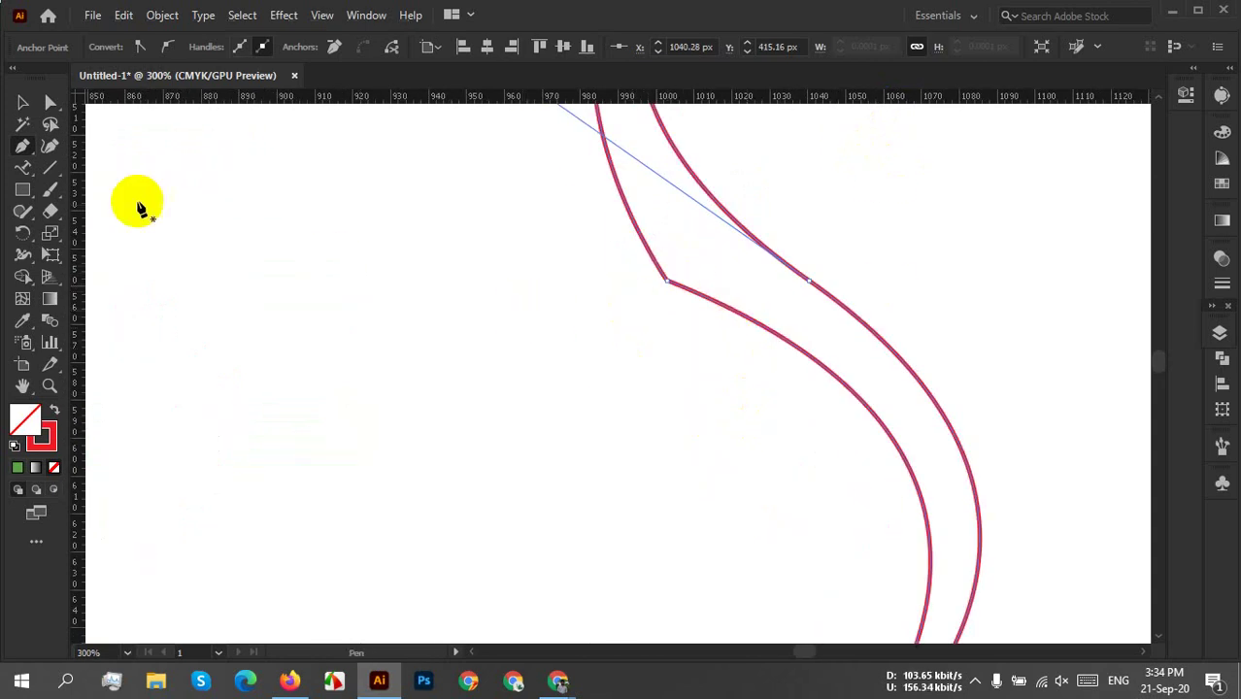
{"action": "left_click", "coordinate": [50, 103]}
{"action": "left_click", "coordinate": [631, 367]}
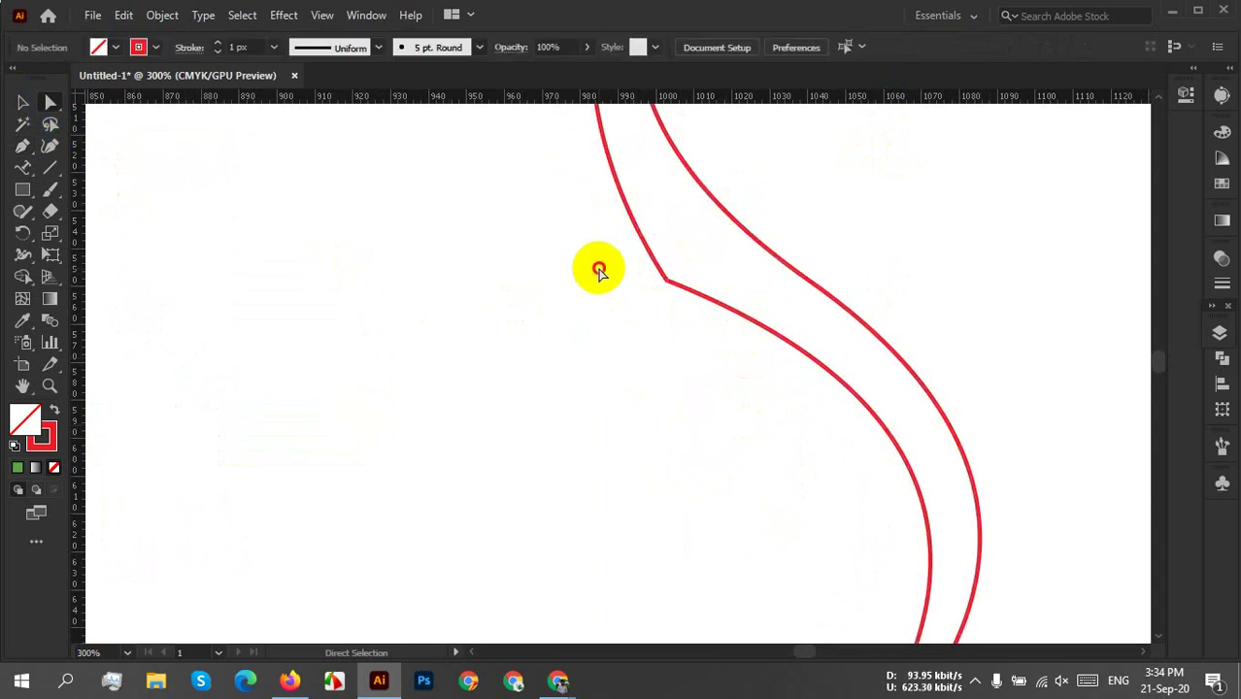
{"action": "left_click", "coordinate": [680, 287]}
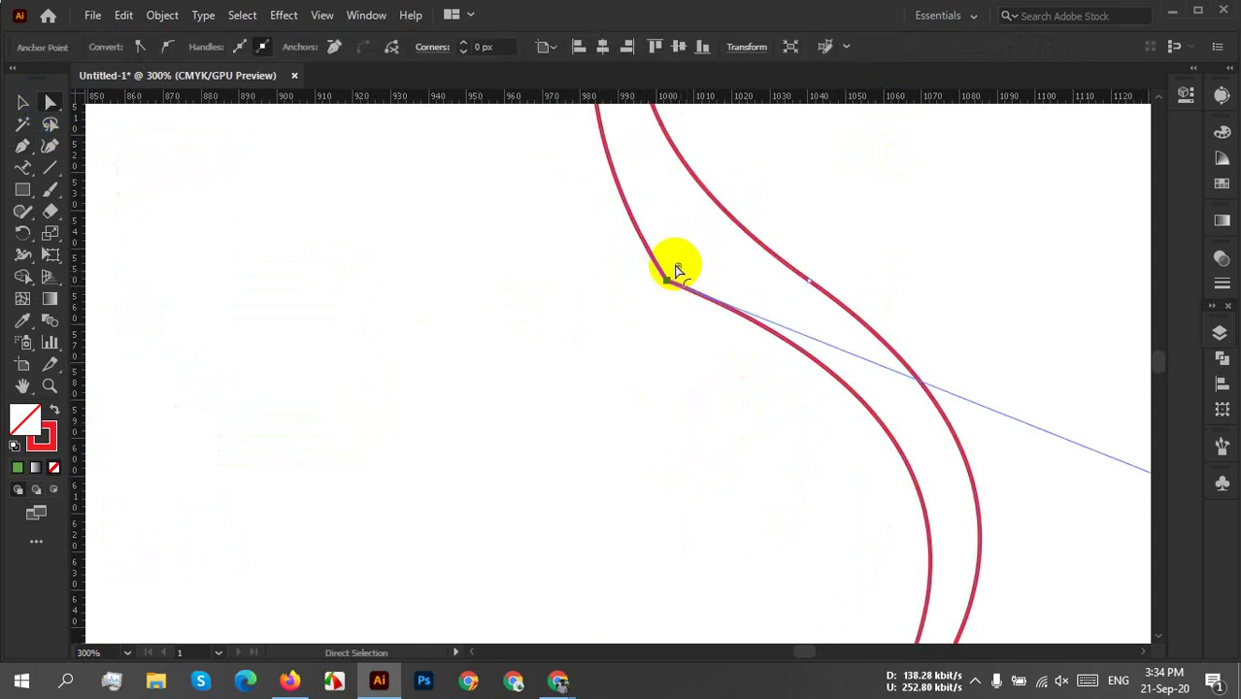
{"action": "left_click_drag", "start_coordinate": [680, 271], "coordinate": [962, 215]}
{"action": "scroll", "coordinate": [976, 270], "scroll_direction": "down", "scroll_amount": 3}
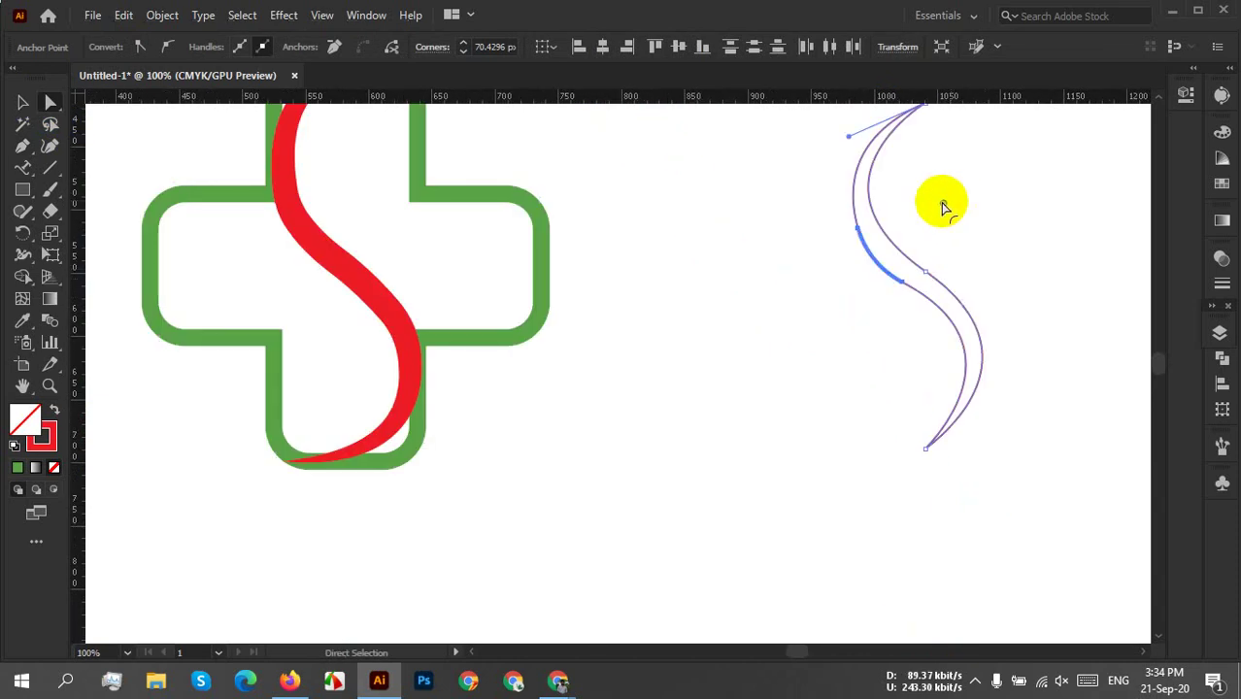
{"action": "left_click_drag", "start_coordinate": [944, 207], "coordinate": [1056, 277]}
{"action": "left_click", "coordinate": [1061, 350]}
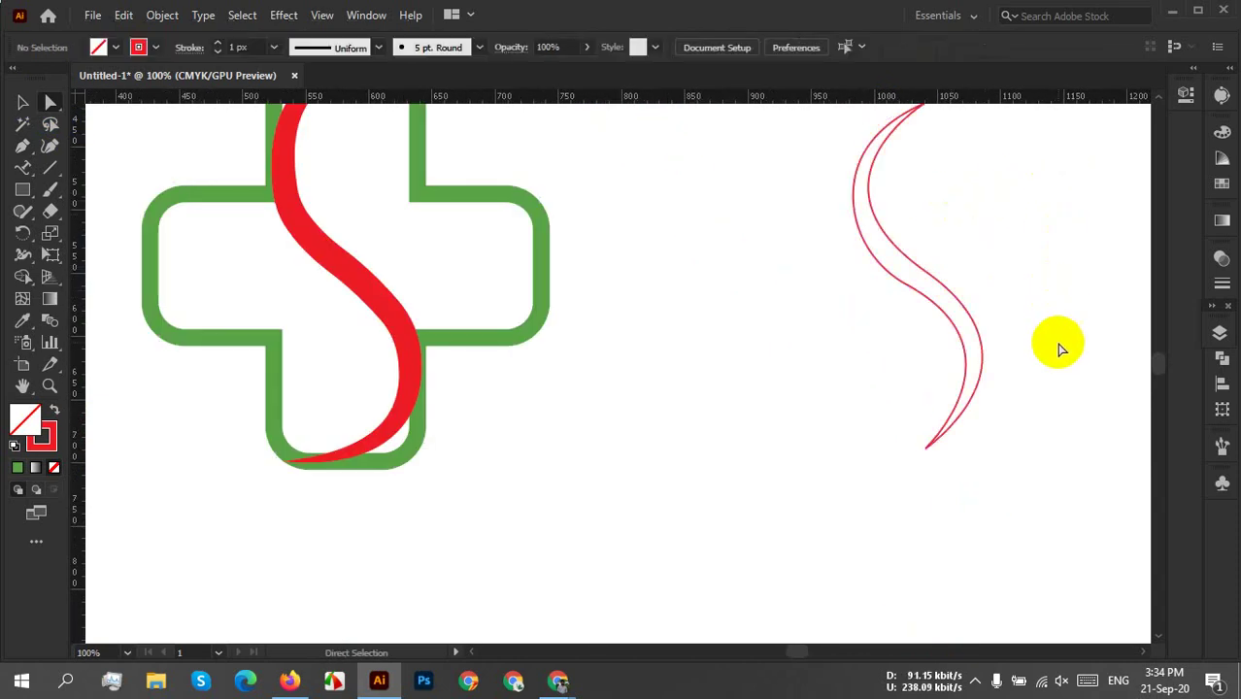
Move the lower anchor of the rounded bend slightly right and adjust its lower handle to smooth the S shape's left curve.
{"action": "scroll", "coordinate": [1062, 346], "scroll_direction": "down", "scroll_amount": 2}
{"action": "scroll", "coordinate": [1034, 316], "scroll_direction": "up", "scroll_amount": 1}
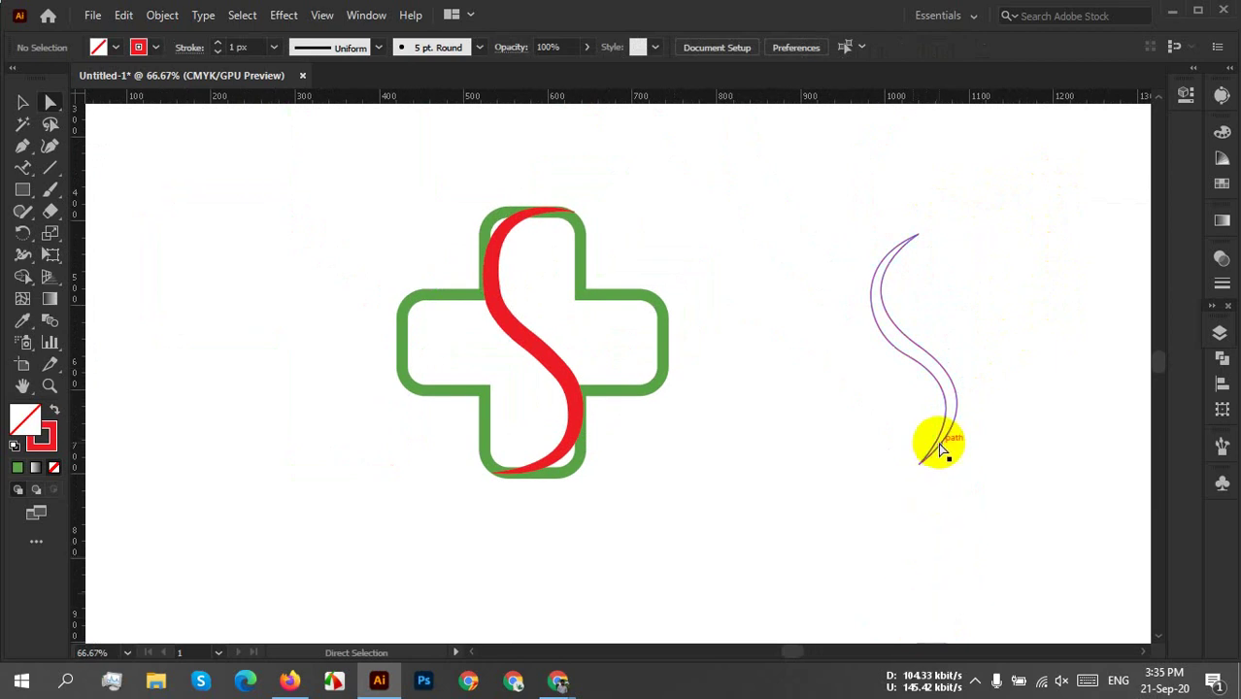
{"action": "scroll", "coordinate": [946, 428], "scroll_direction": "up", "scroll_amount": 3}
{"action": "scroll", "coordinate": [784, 278], "scroll_direction": "up", "scroll_amount": 2}
{"action": "left_click_drag", "start_coordinate": [699, 289], "coordinate": [798, 380]}
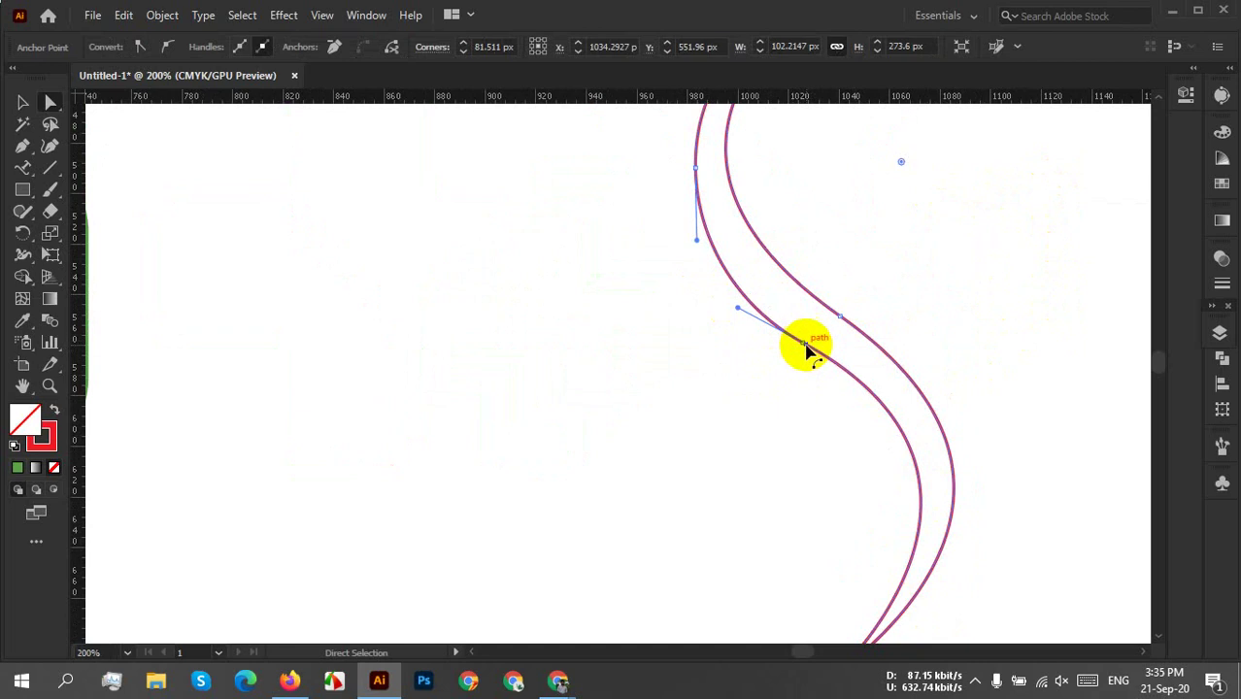
{"action": "left_click", "coordinate": [806, 345]}
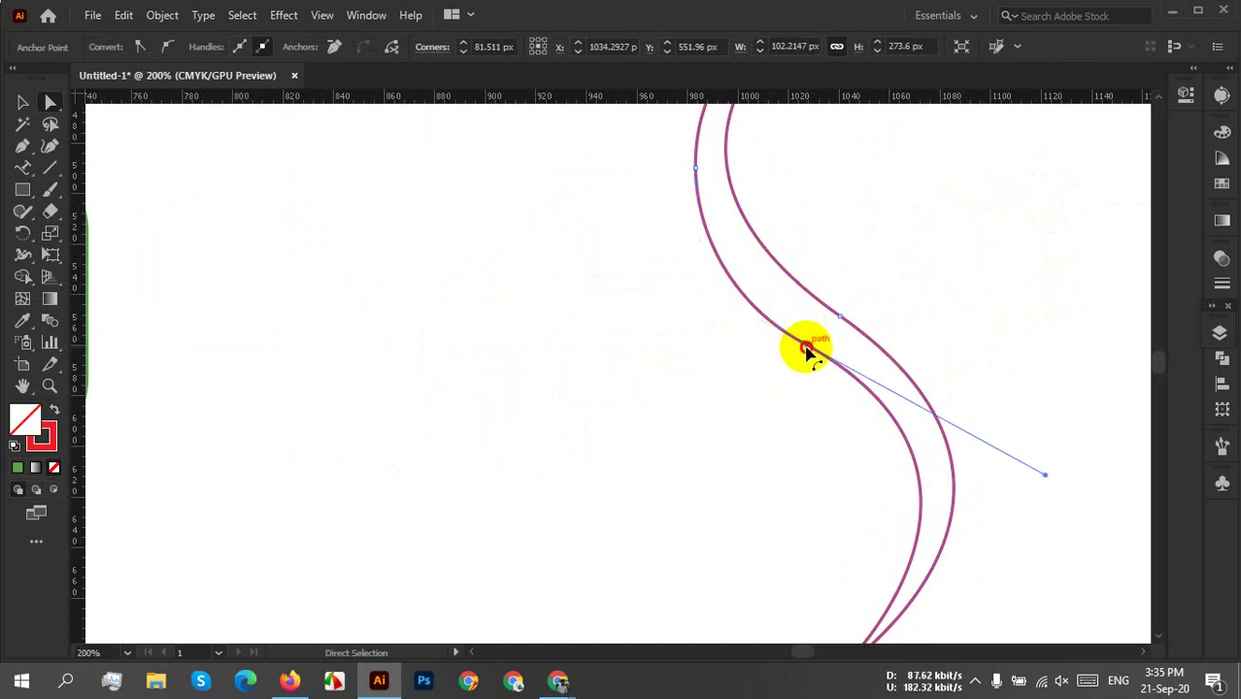
{"action": "left_click", "coordinate": [806, 348]}
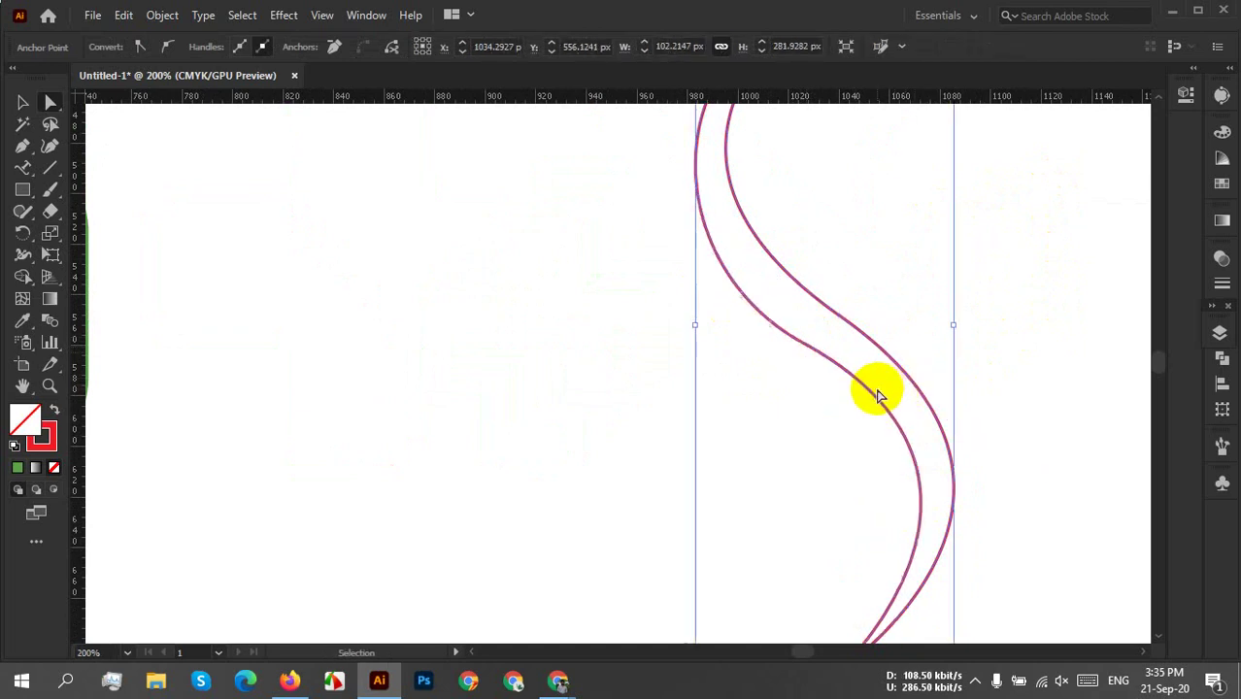
{"action": "left_click", "coordinate": [806, 350]}
{"action": "left_click_drag", "start_coordinate": [807, 346], "coordinate": [819, 355]}
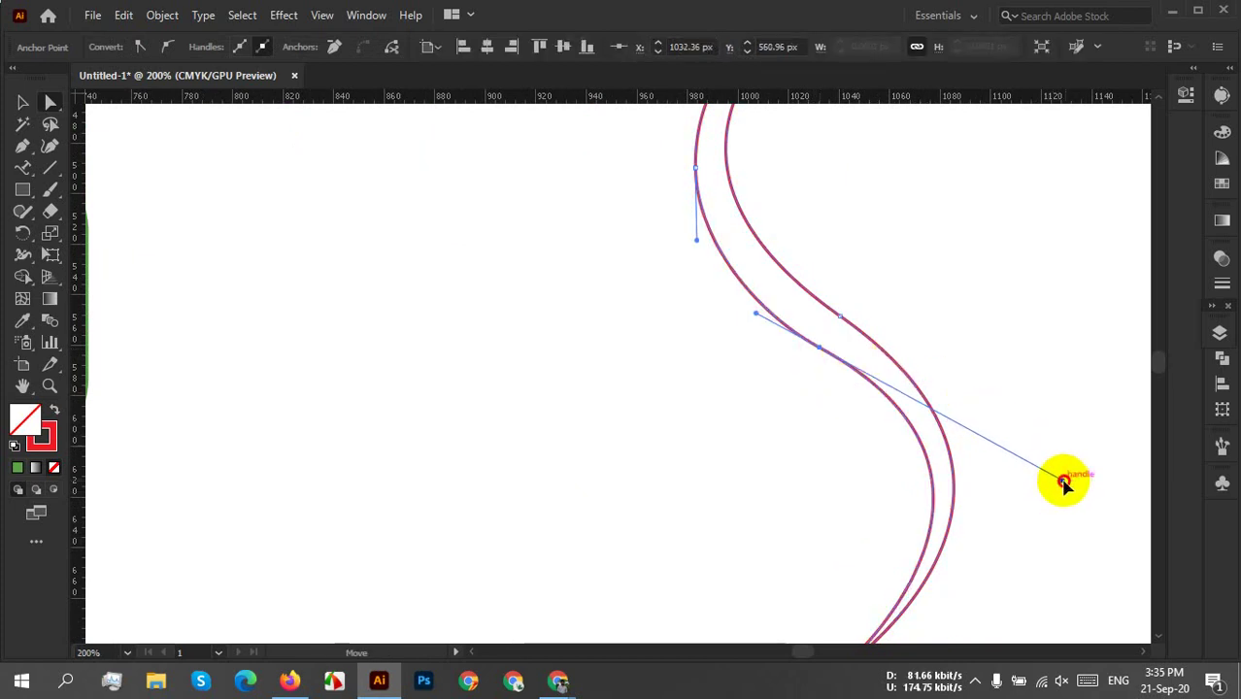
{"action": "left_click_drag", "start_coordinate": [1065, 482], "coordinate": [1043, 488]}
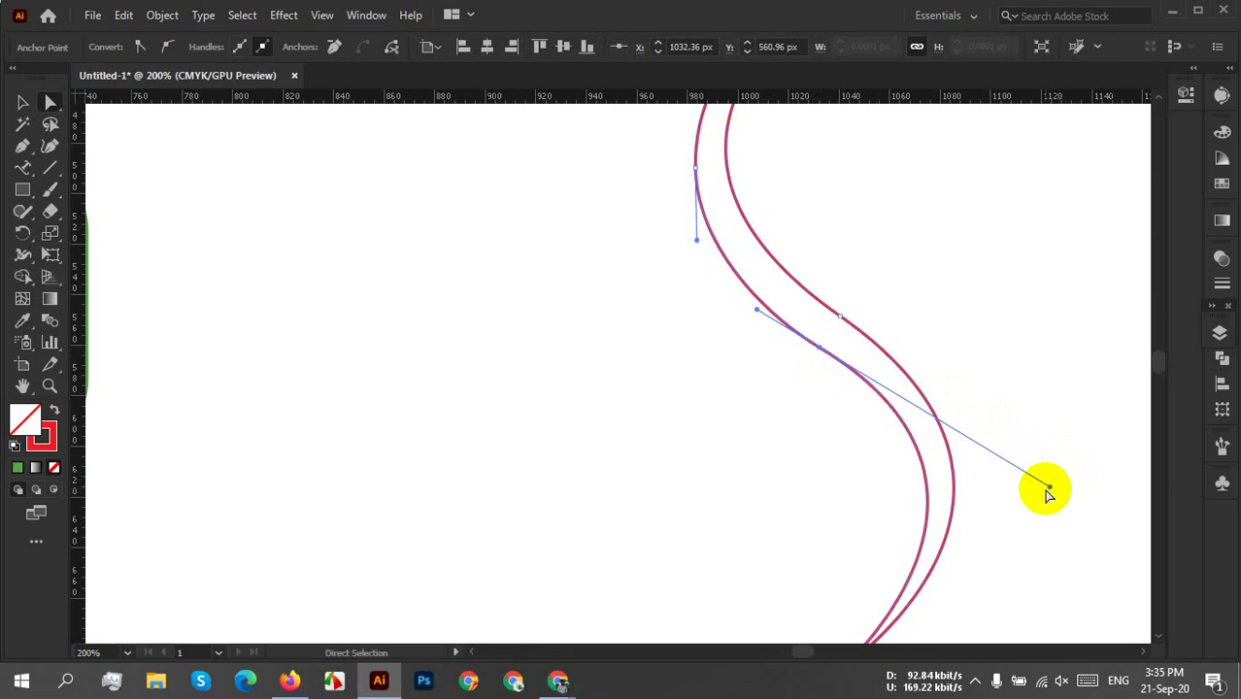
{"action": "left_click", "coordinate": [911, 268]}
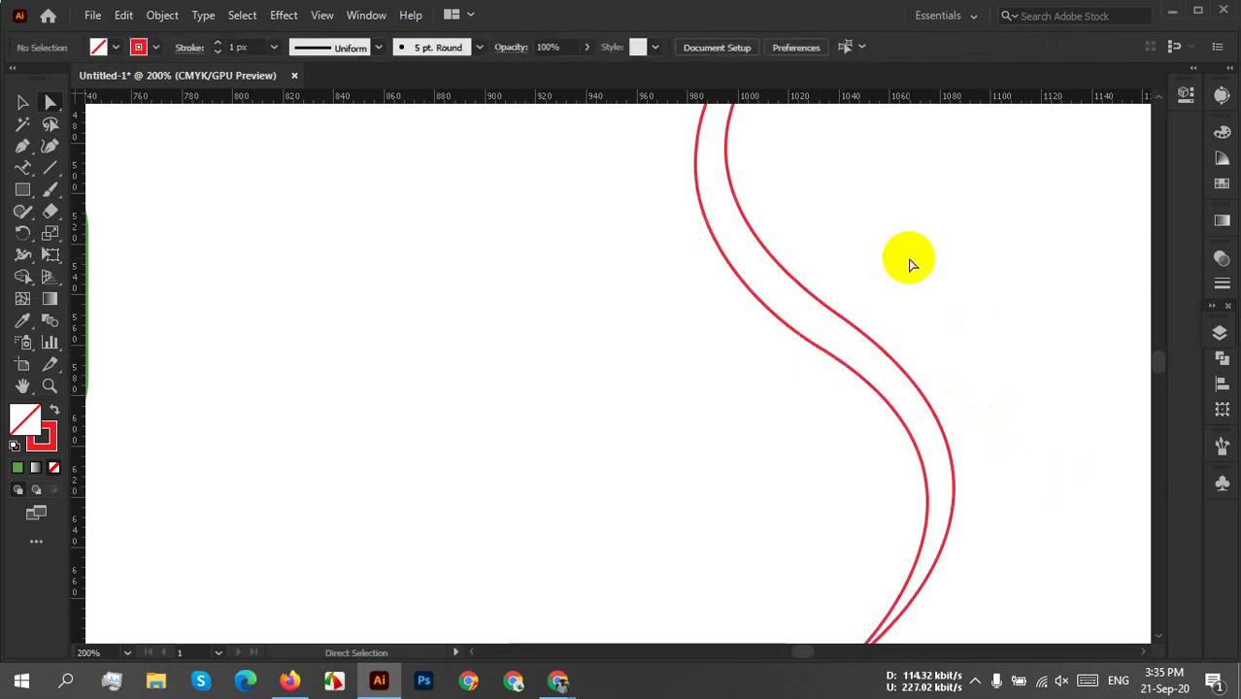
Move the thick red S-curve out of the green cross and place the thin outlined S shape inside it.
{"action": "scroll", "coordinate": [911, 267], "scroll_direction": "down", "scroll_amount": 2}
{"action": "scroll", "coordinate": [904, 265], "scroll_direction": "up", "scroll_amount": 2}
{"action": "scroll", "coordinate": [912, 347], "scroll_direction": "left", "scroll_amount": 2}
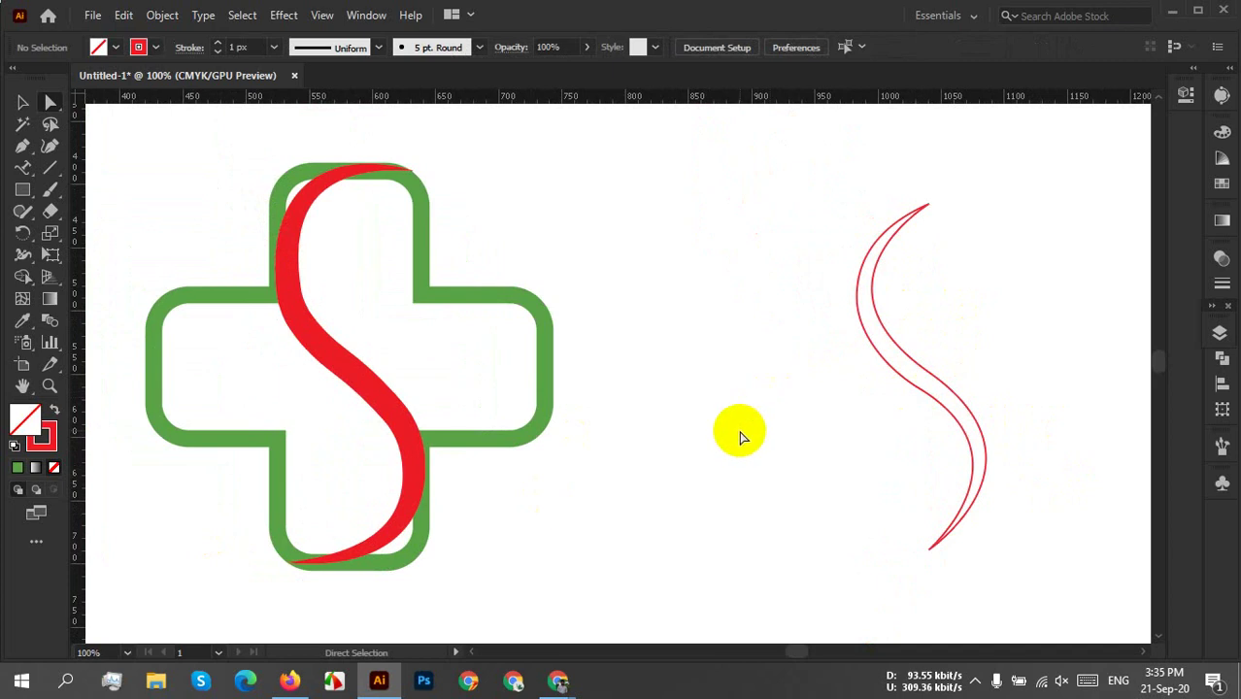
{"action": "left_click_drag", "start_coordinate": [398, 412], "coordinate": [683, 507]}
{"action": "key", "text": "ctrl+z"}
{"action": "key", "text": "v"}
{"action": "left_click_drag", "start_coordinate": [340, 377], "coordinate": [687, 568]}
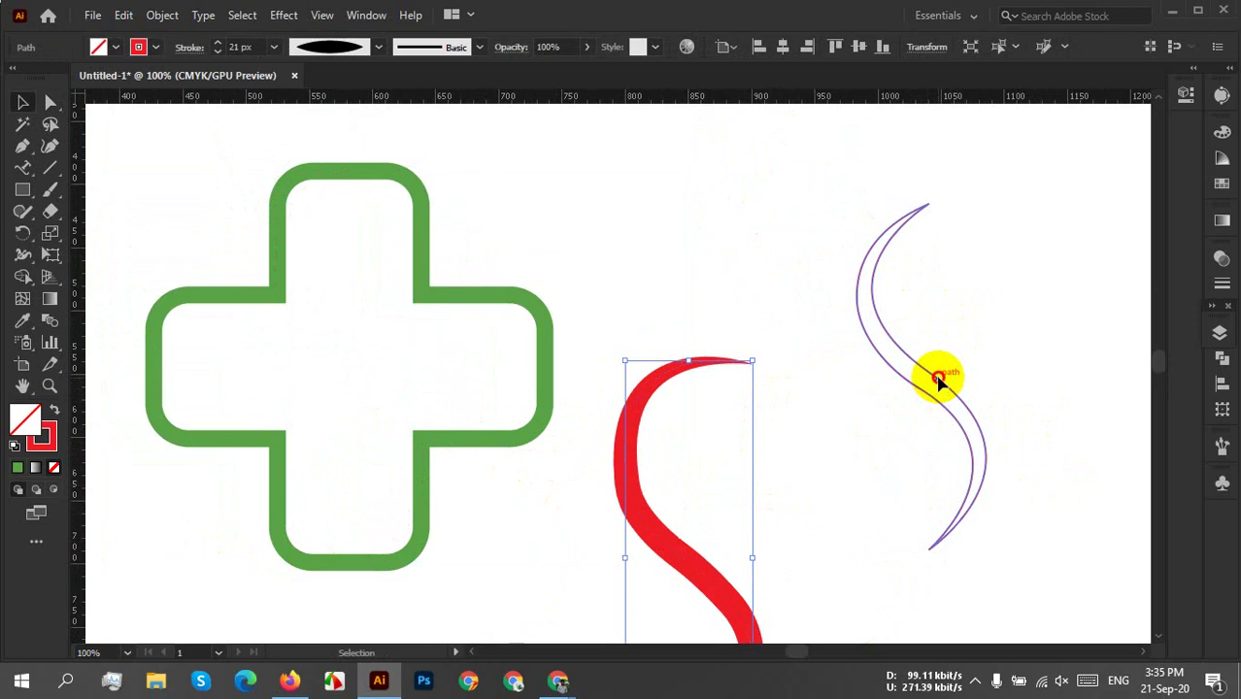
{"action": "left_click_drag", "start_coordinate": [938, 379], "coordinate": [372, 366]}
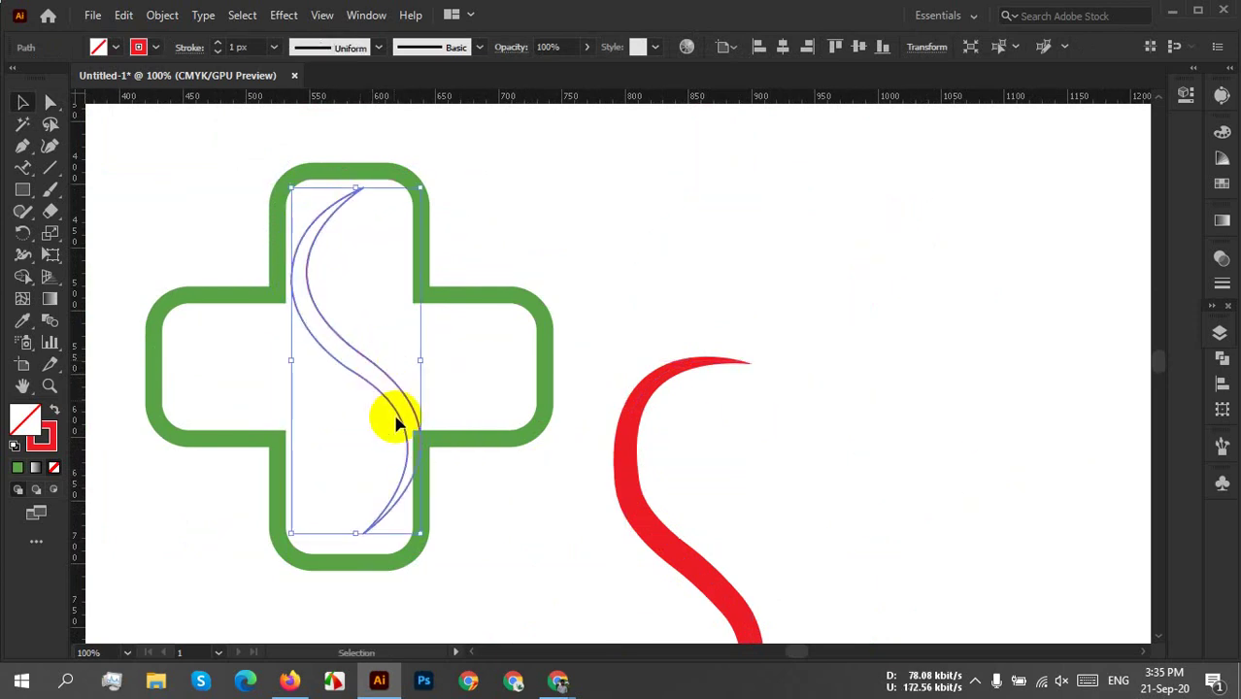
Try to align the outlined S shape to the horizontal centre, and undo the alignment.
{"action": "left_click_drag", "start_coordinate": [355, 532], "coordinate": [363, 529]}
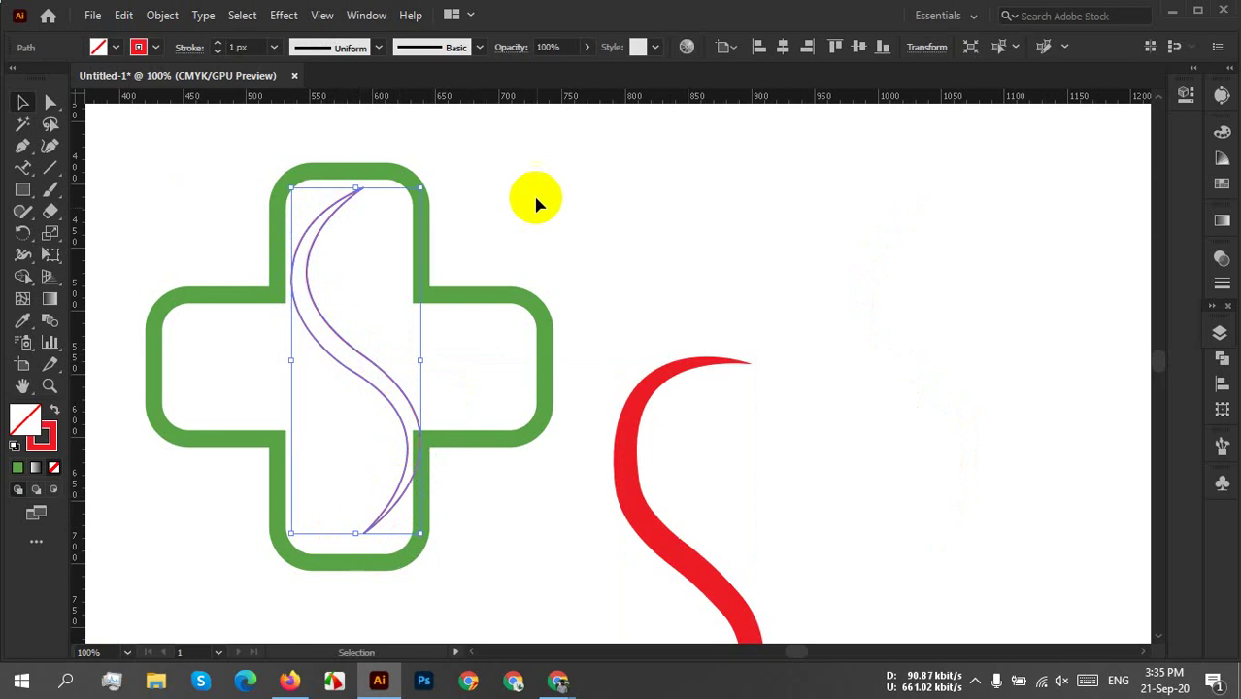
{"action": "left_click", "coordinate": [782, 47]}
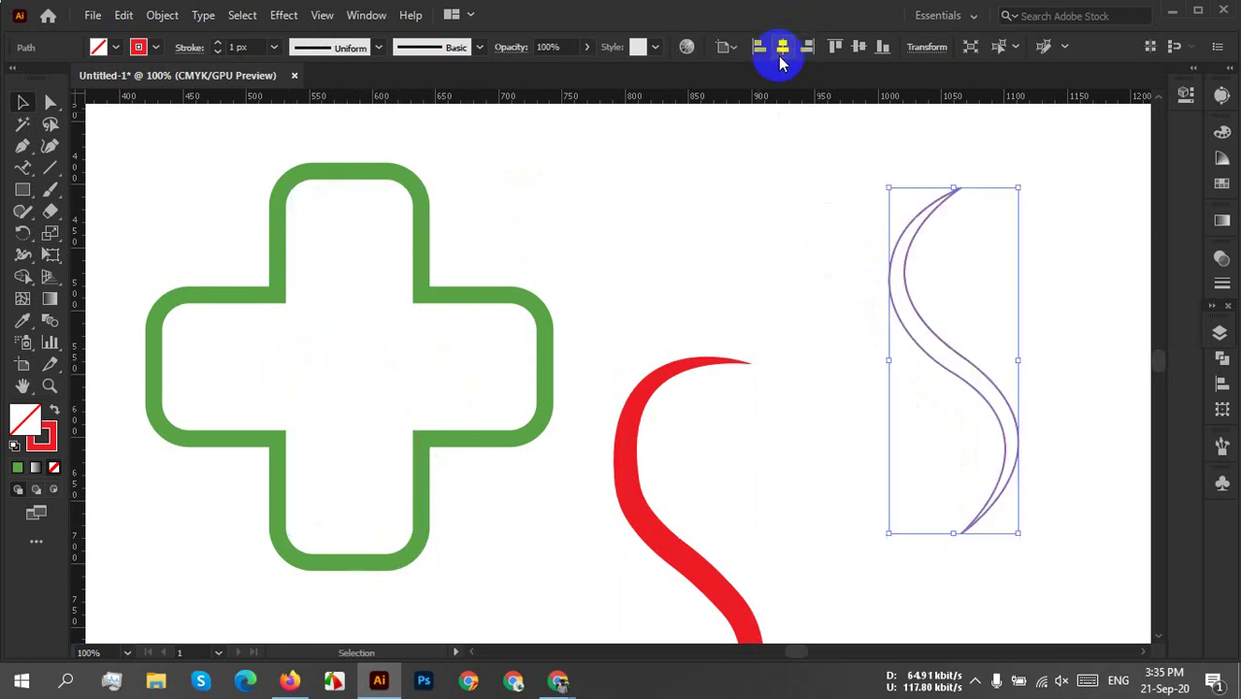
{"action": "key", "text": "ctrl+z"}
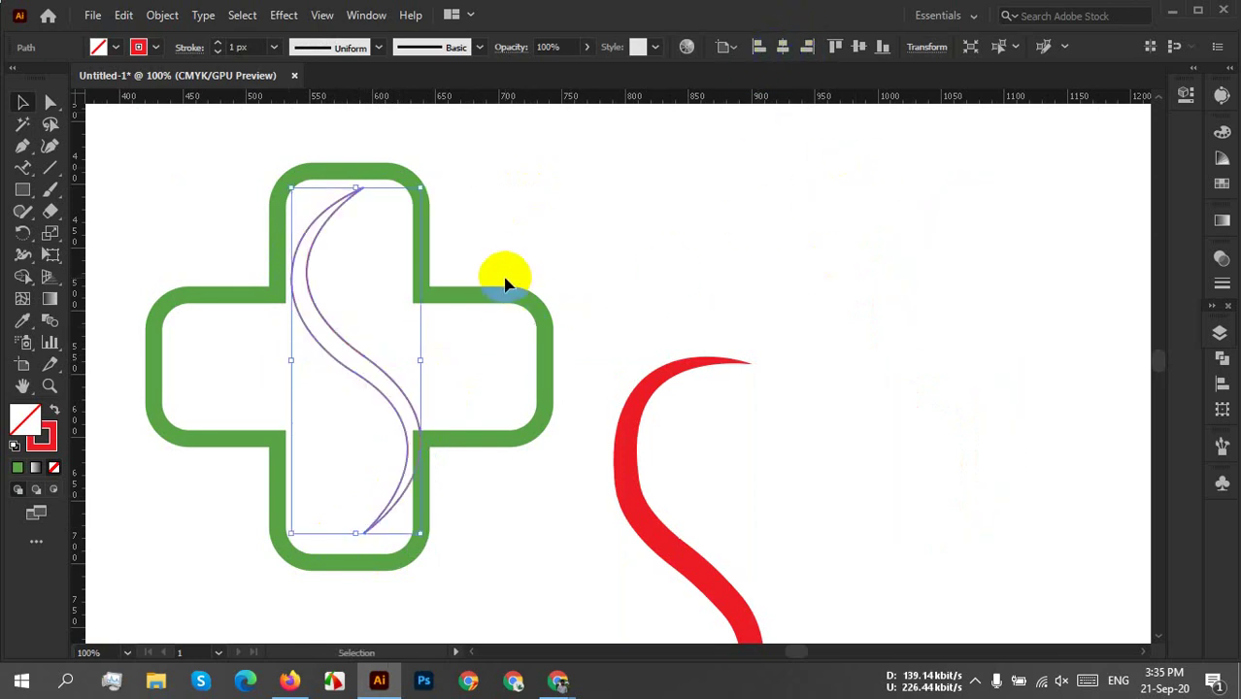
Align the green cross and the thin red curve outline by their horizontal and vertical centers.
{"action": "left_click", "coordinate": [505, 282]}
{"action": "left_click", "coordinate": [488, 296]}
{"action": "key", "text": "ctrl+h"}
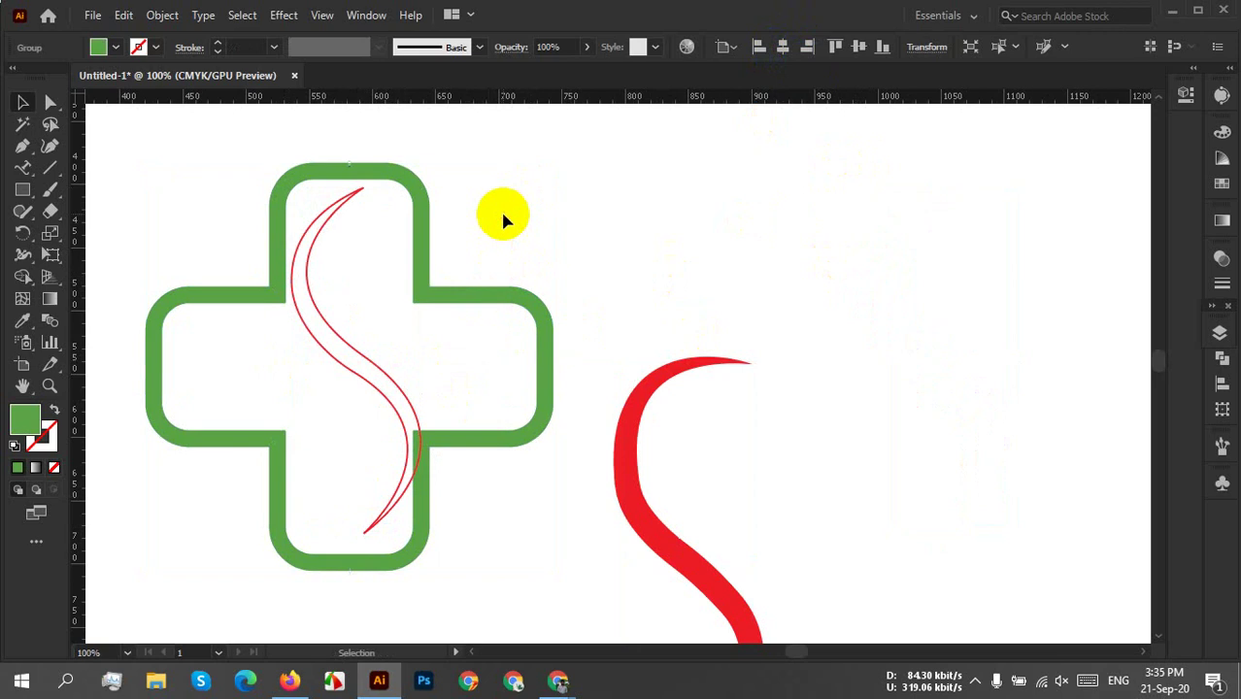
{"action": "left_click", "coordinate": [321, 361], "text": "shift"}
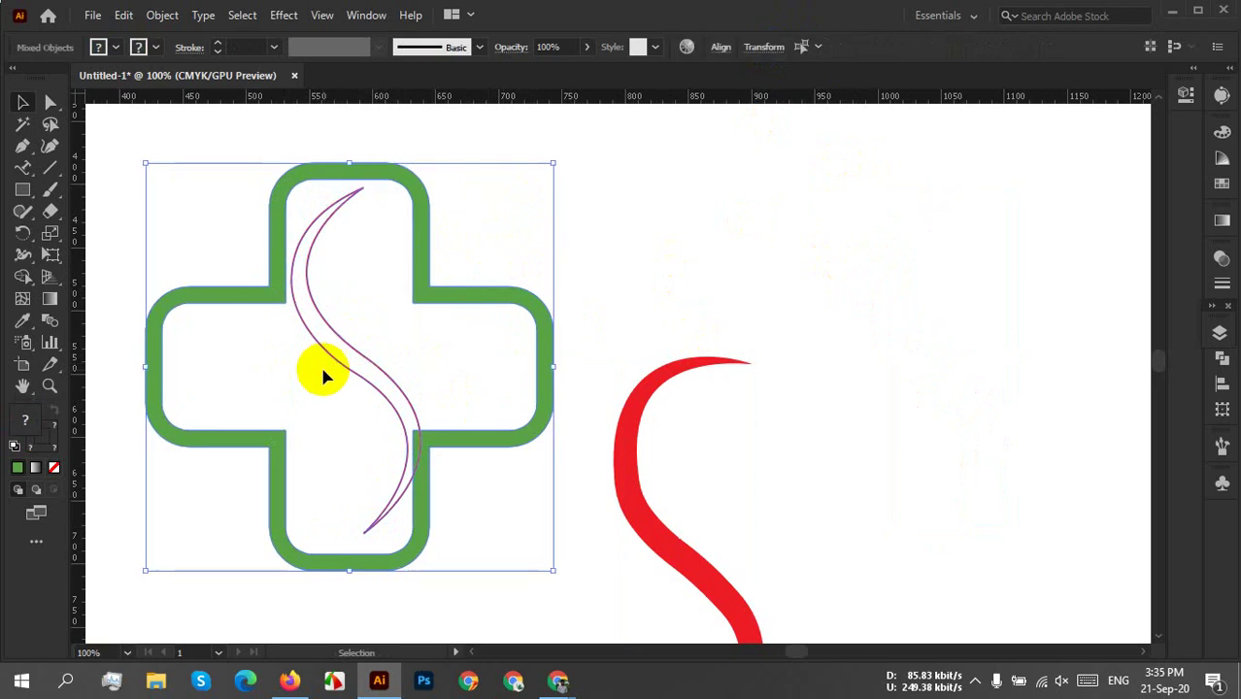
{"action": "left_click", "coordinate": [720, 49]}
{"action": "left_click", "coordinate": [570, 99]}
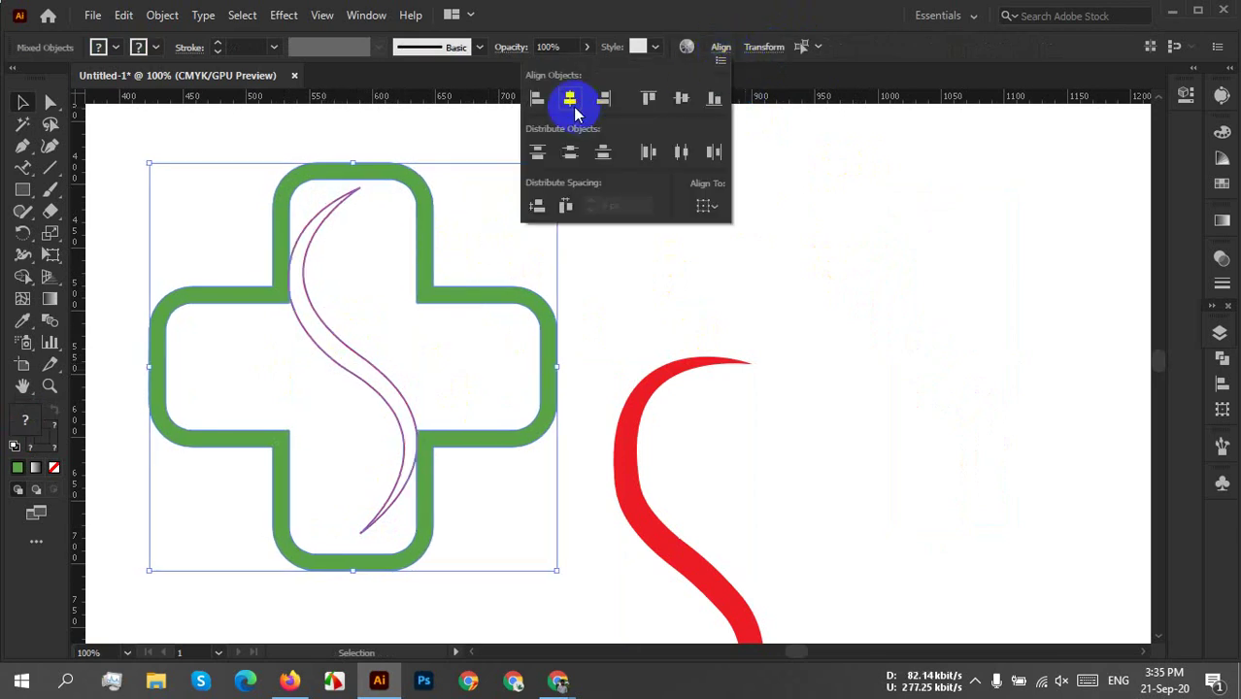
{"action": "left_click", "coordinate": [669, 108]}
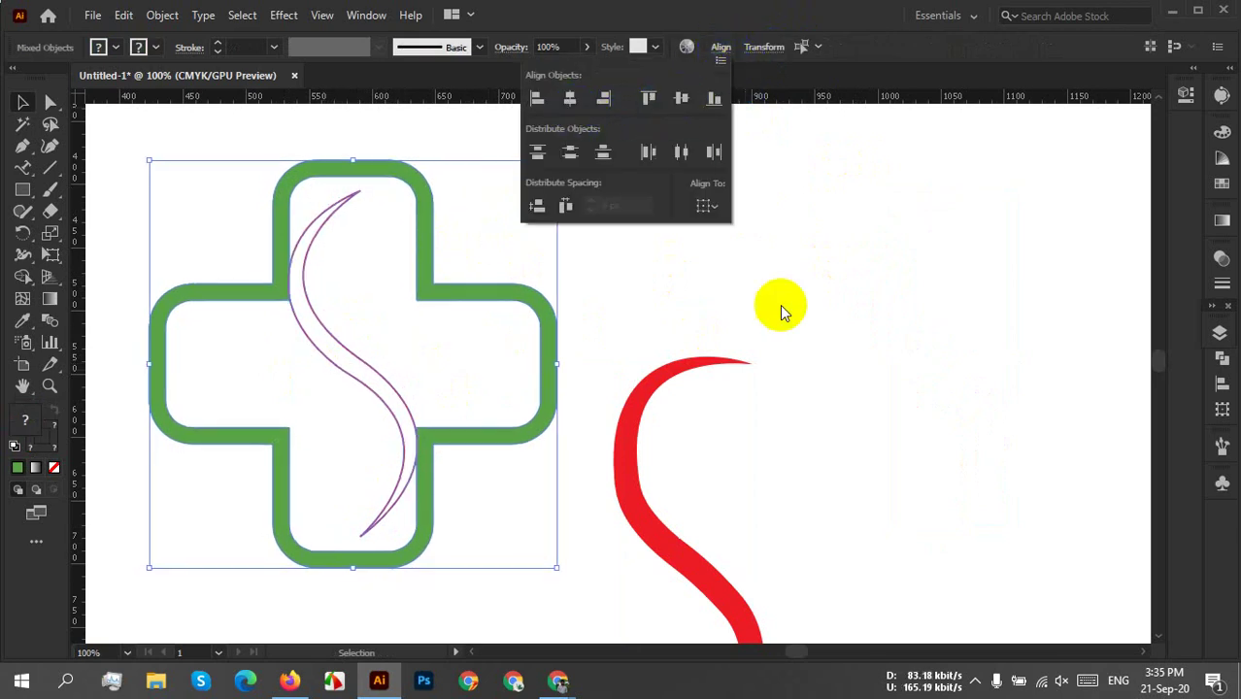
{"action": "left_click", "coordinate": [676, 264]}
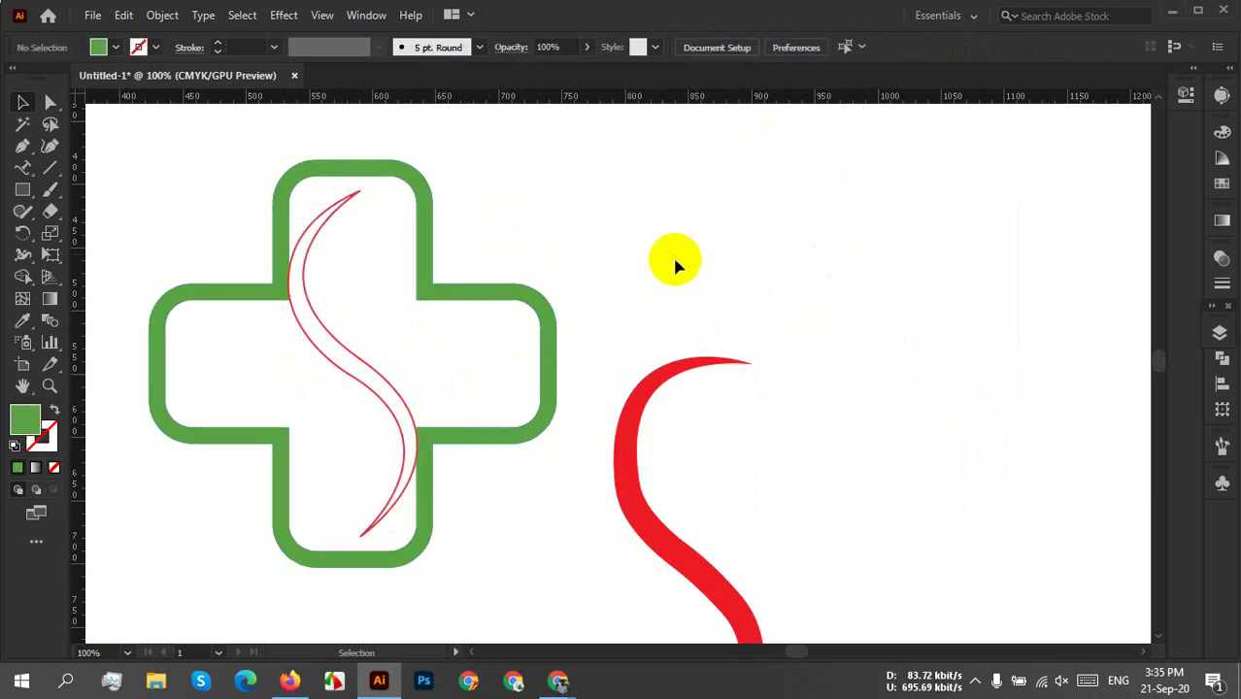
Stretch the curve outline taller and wider so it reaches into the cross's top, bottom and side borders.
{"action": "left_click", "coordinate": [366, 367]}
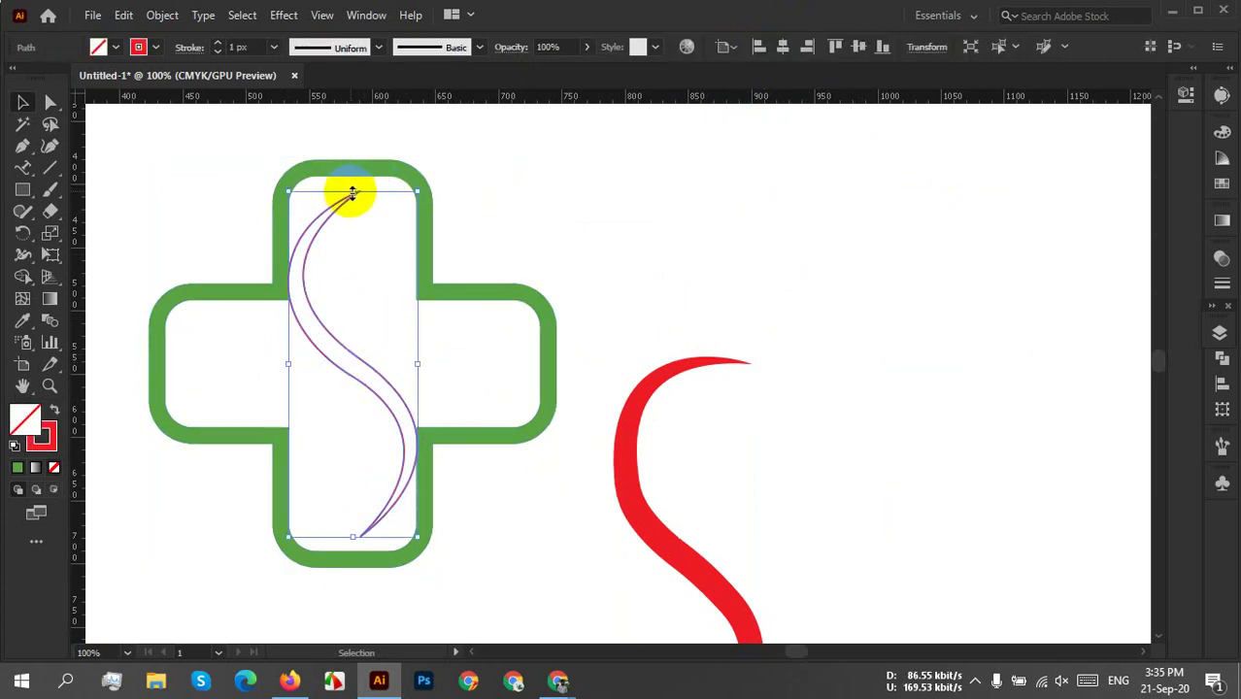
{"action": "left_click_drag", "start_coordinate": [352, 191], "coordinate": [361, 166]}
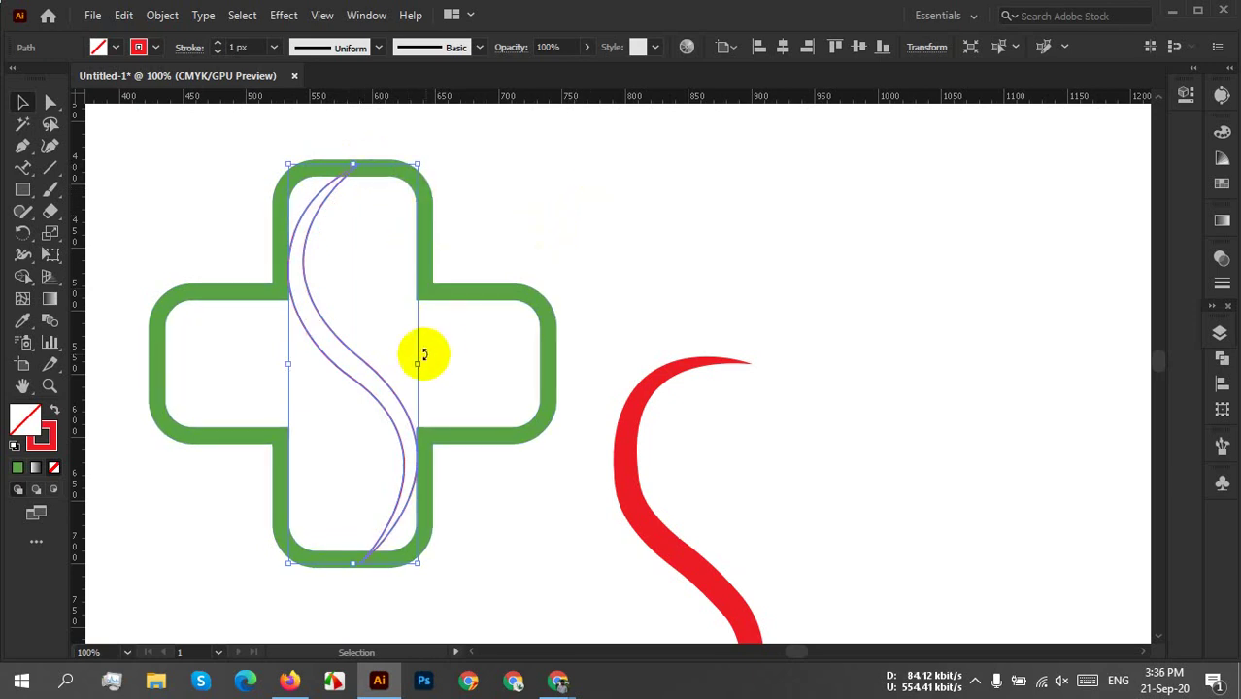
{"action": "mouse_move", "coordinate": [419, 363]}
{"action": "left_mouse_down"}
{"action": "mouse_move", "coordinate": [441, 359]}
{"action": "mouse_move", "coordinate": [428, 361]}
{"action": "left_mouse_up"}
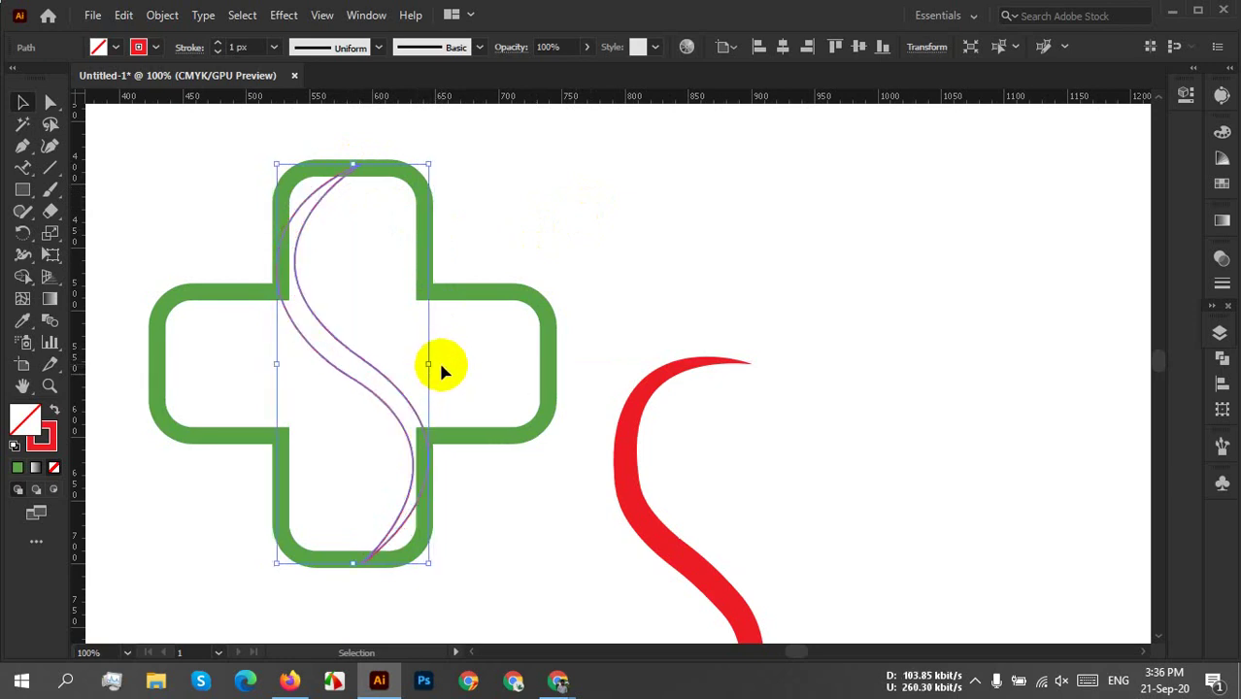
Move the curve outline's lower tip anchor sideways to just past the cross's lower-left rounded corner.
{"action": "scroll", "coordinate": [393, 546], "scroll_direction": "up", "scroll_amount": 3}
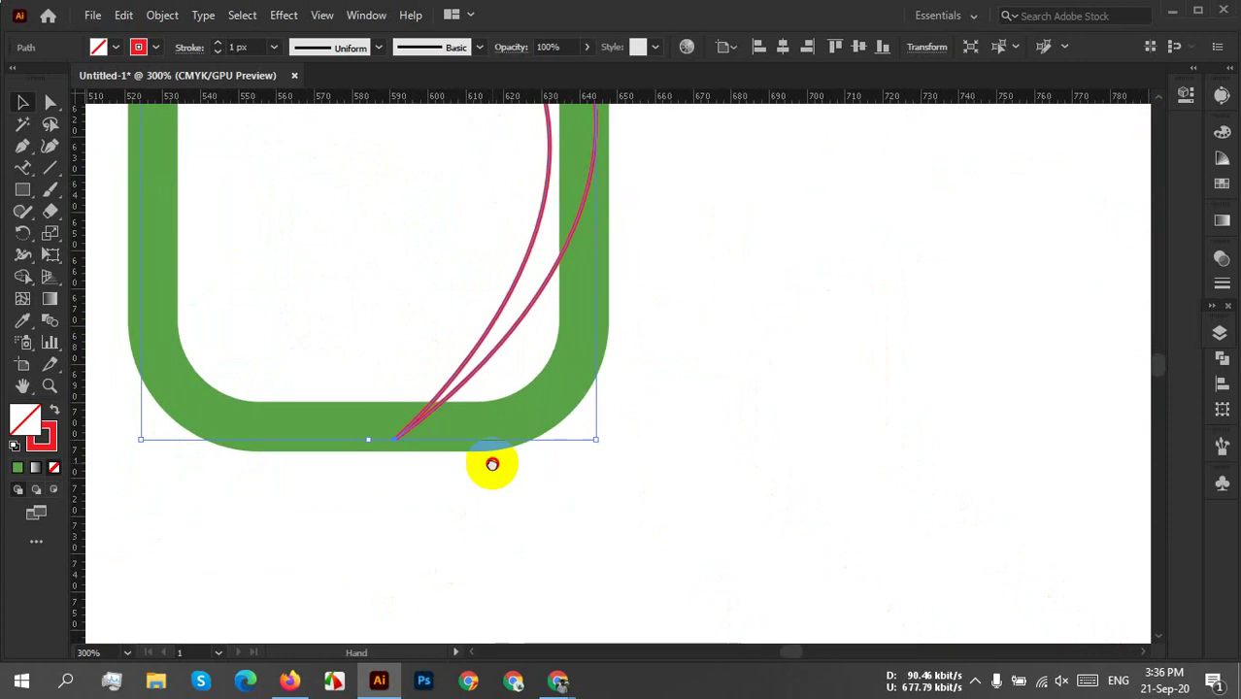
{"action": "left_click", "coordinate": [443, 448]}
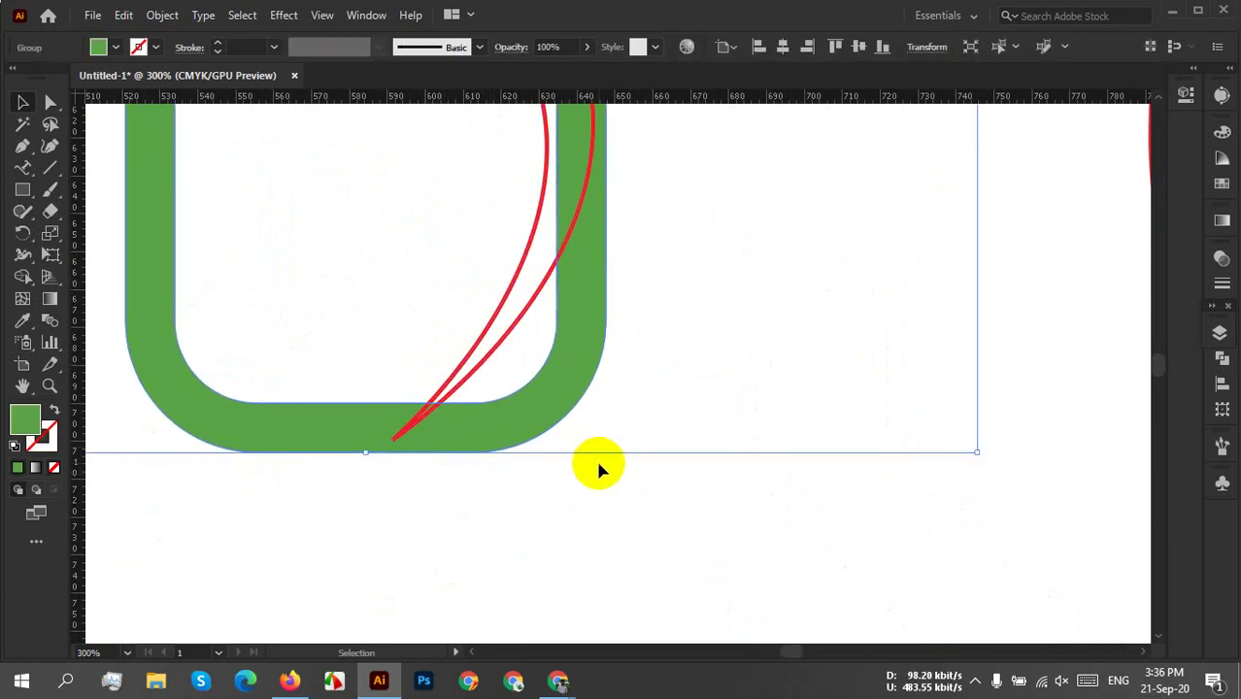
{"action": "key", "text": "a"}
{"action": "left_click", "coordinate": [593, 495]}
{"action": "left_click_drag", "start_coordinate": [391, 463], "coordinate": [395, 449]}
{"action": "scroll", "coordinate": [395, 449], "scroll_direction": "up", "scroll_amount": 2}
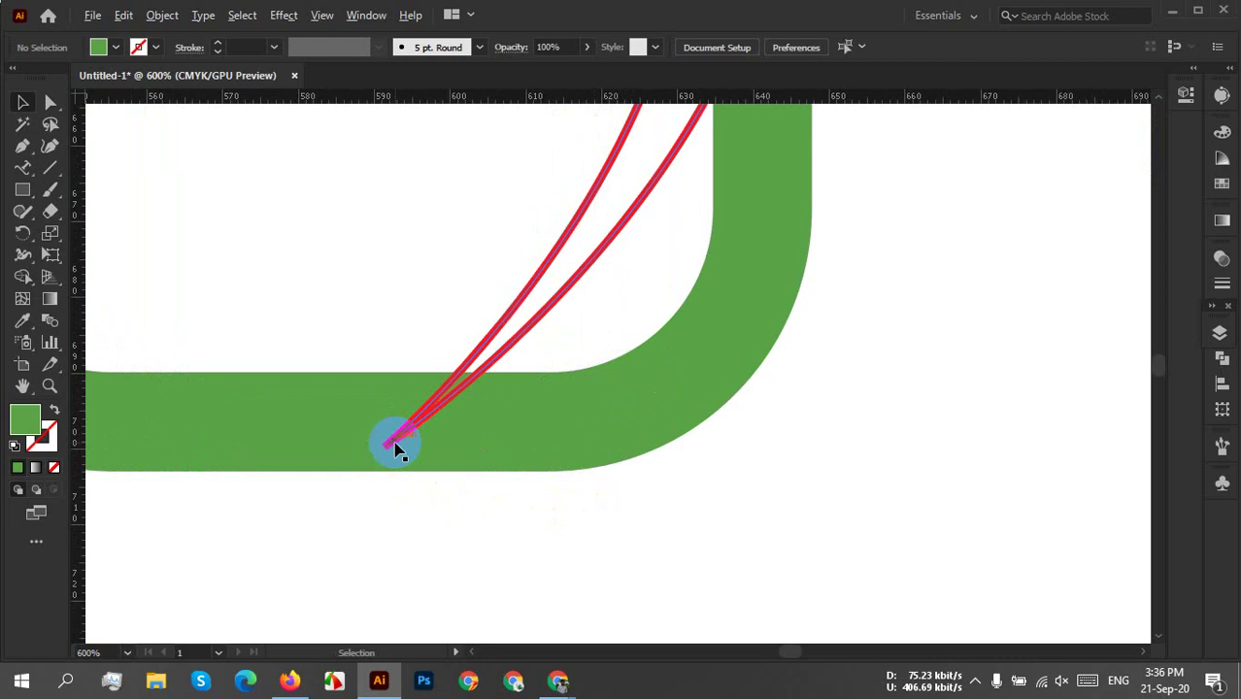
{"action": "left_click", "coordinate": [392, 442]}
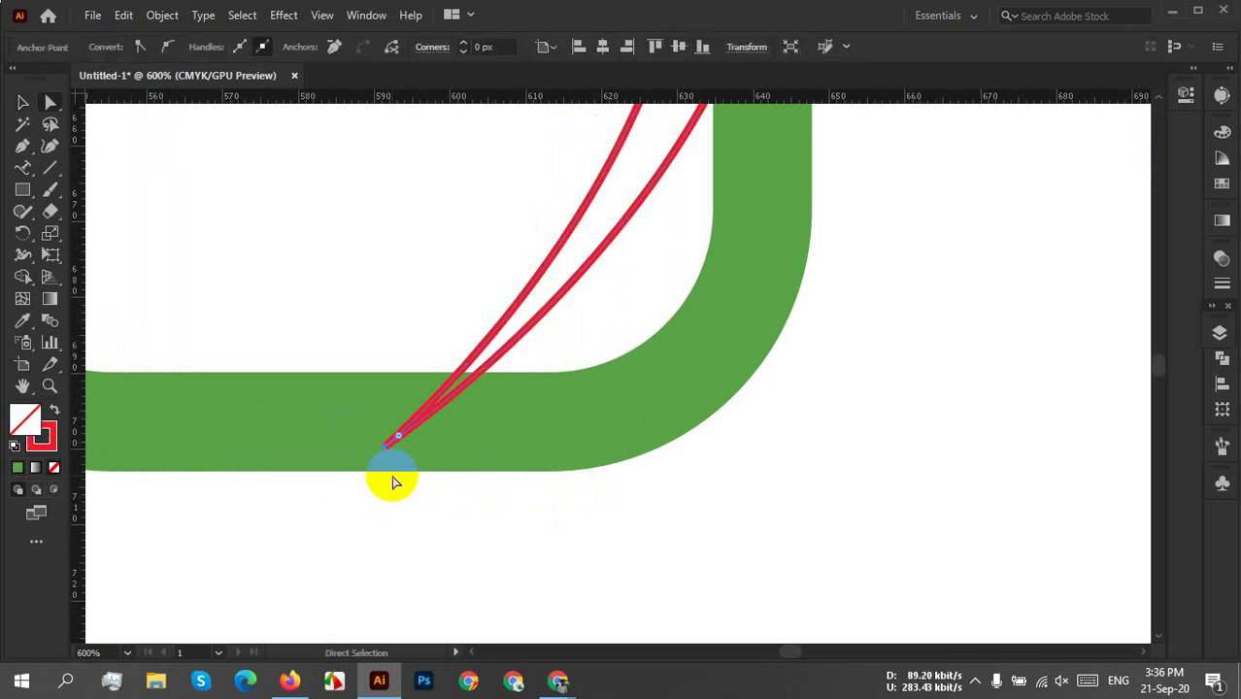
{"action": "left_click_drag", "start_coordinate": [387, 447], "coordinate": [460, 484]}
{"action": "left_click", "coordinate": [362, 497]}
{"action": "scroll", "coordinate": [369, 505], "scroll_direction": "down", "scroll_amount": 3}
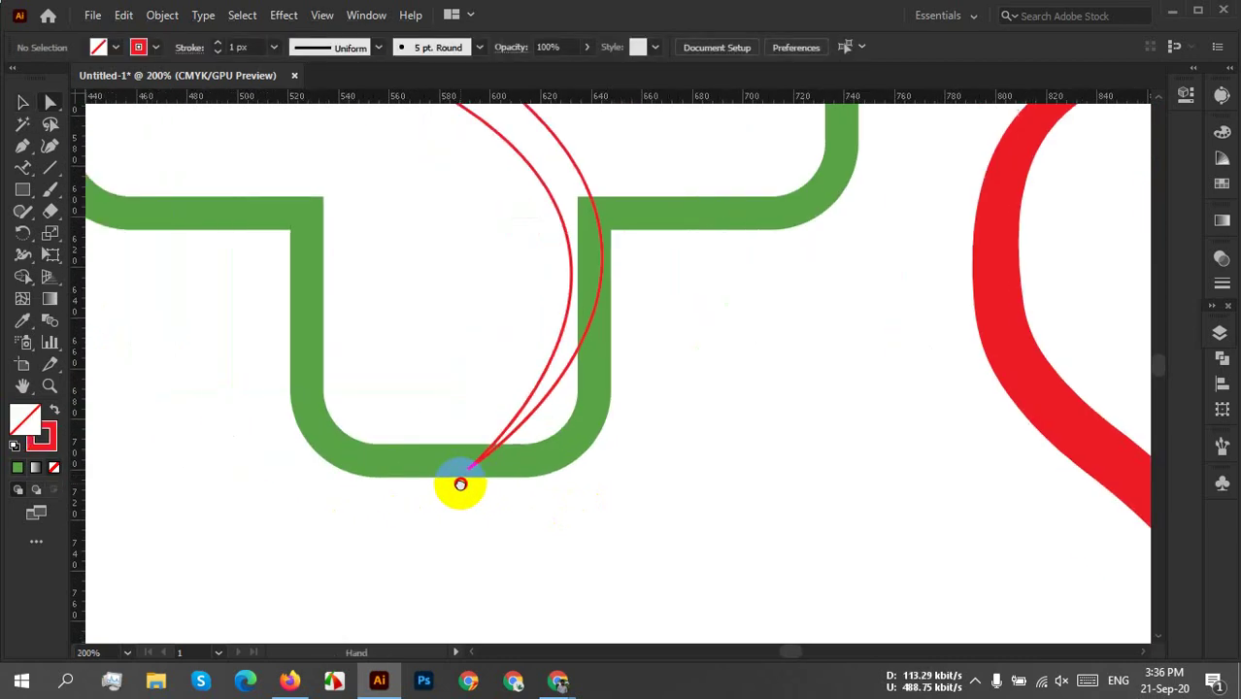
{"action": "scroll", "coordinate": [466, 490], "scroll_direction": "up", "scroll_amount": 4}
{"action": "left_click_drag", "start_coordinate": [379, 507], "coordinate": [707, 491]}
{"action": "left_click_drag", "start_coordinate": [726, 338], "coordinate": [841, 462]}
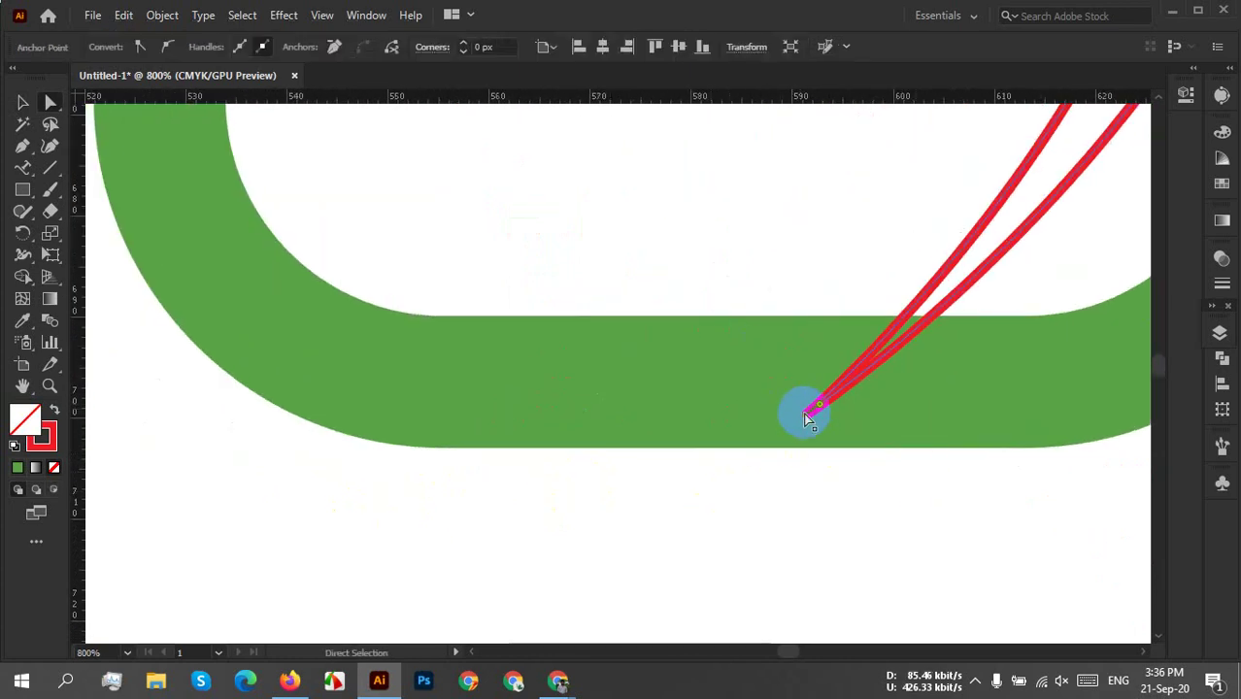
{"action": "left_click_drag", "start_coordinate": [807, 418], "coordinate": [323, 473]}
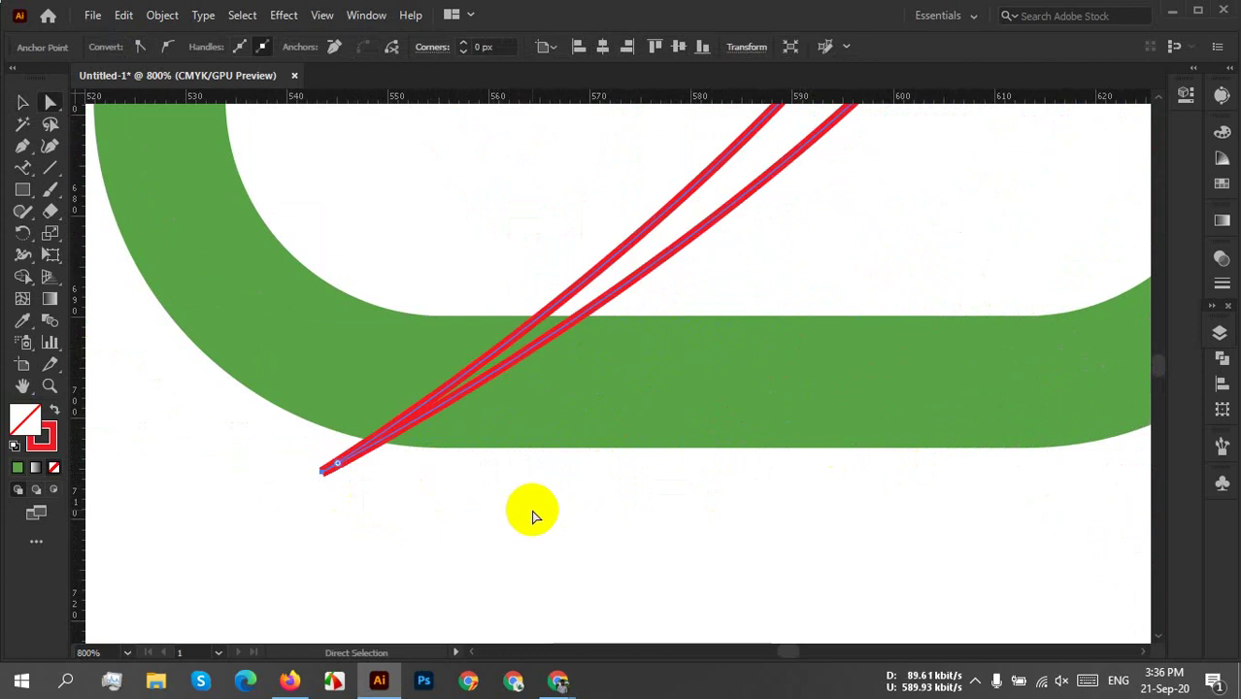
Move the curve outline's upper tip anchor to the cross's upper-right rounded corner, at about X 637 px, Y 380 px.
{"action": "scroll", "coordinate": [533, 515], "scroll_direction": "down", "scroll_amount": 10}
{"action": "left_click_drag", "start_coordinate": [658, 445], "coordinate": [582, 583]}
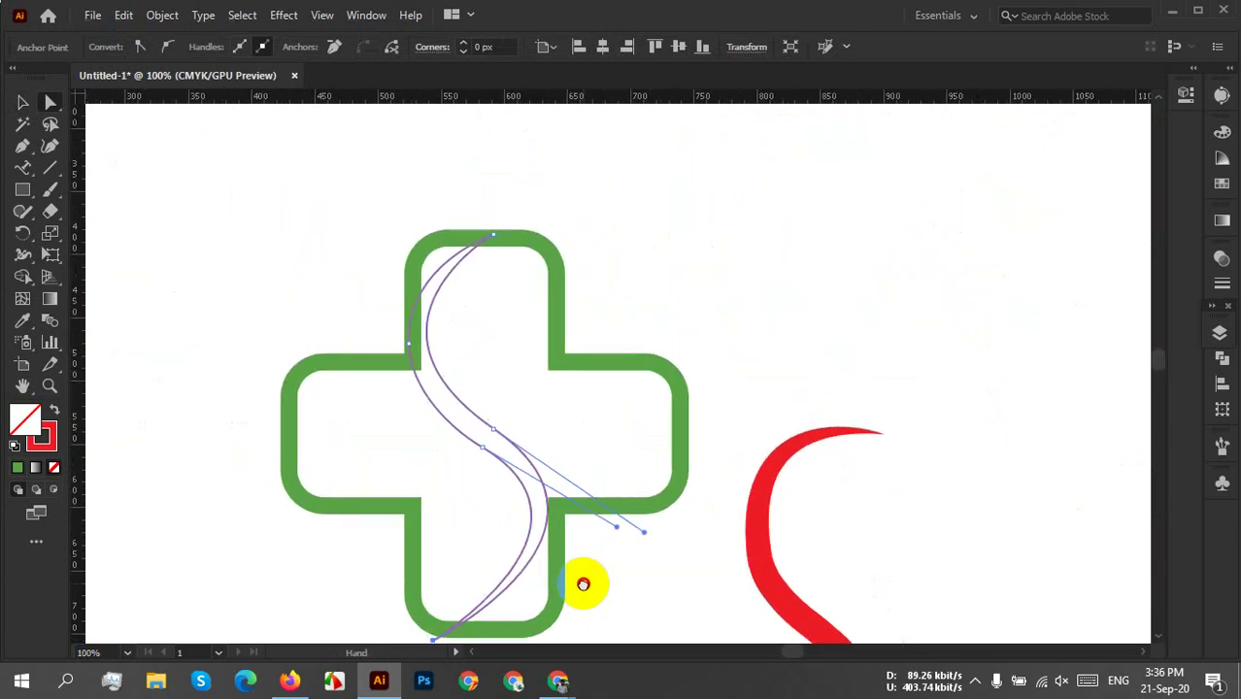
{"action": "scroll", "coordinate": [495, 320], "scroll_direction": "up", "scroll_amount": 3}
{"action": "left_click_drag", "start_coordinate": [520, 222], "coordinate": [434, 486]}
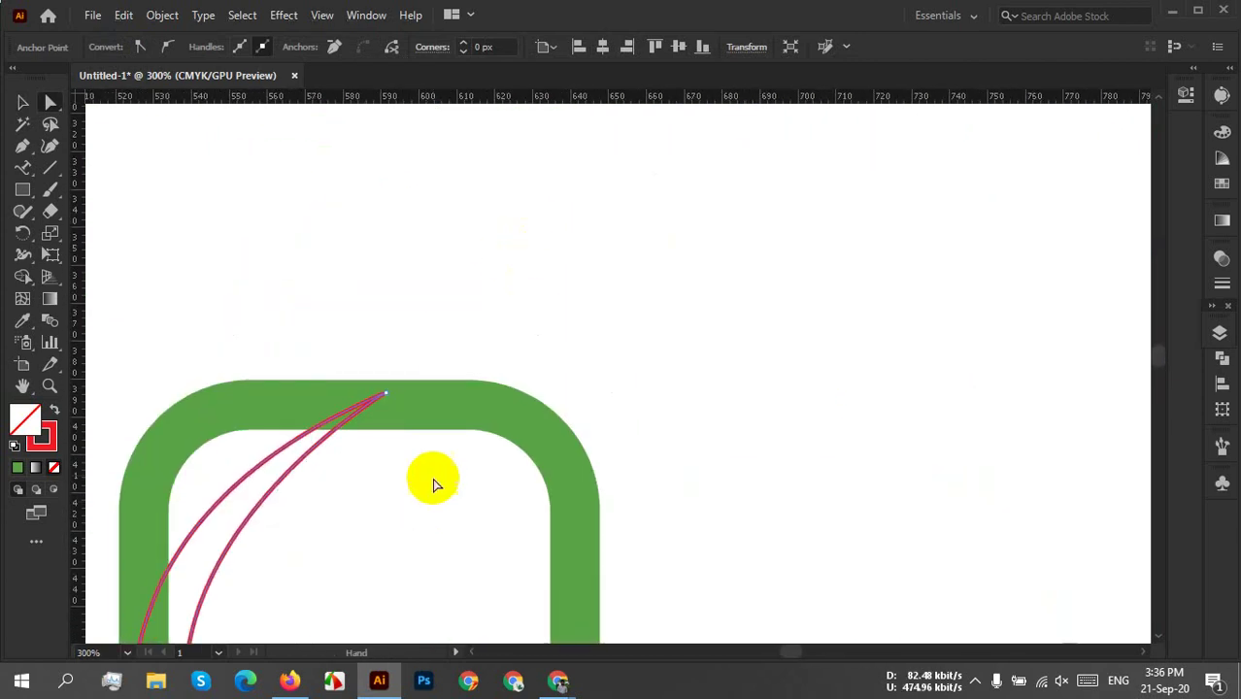
{"action": "scroll", "coordinate": [434, 486], "scroll_direction": "up", "scroll_amount": 2}
{"action": "left_click_drag", "start_coordinate": [364, 298], "coordinate": [424, 443]}
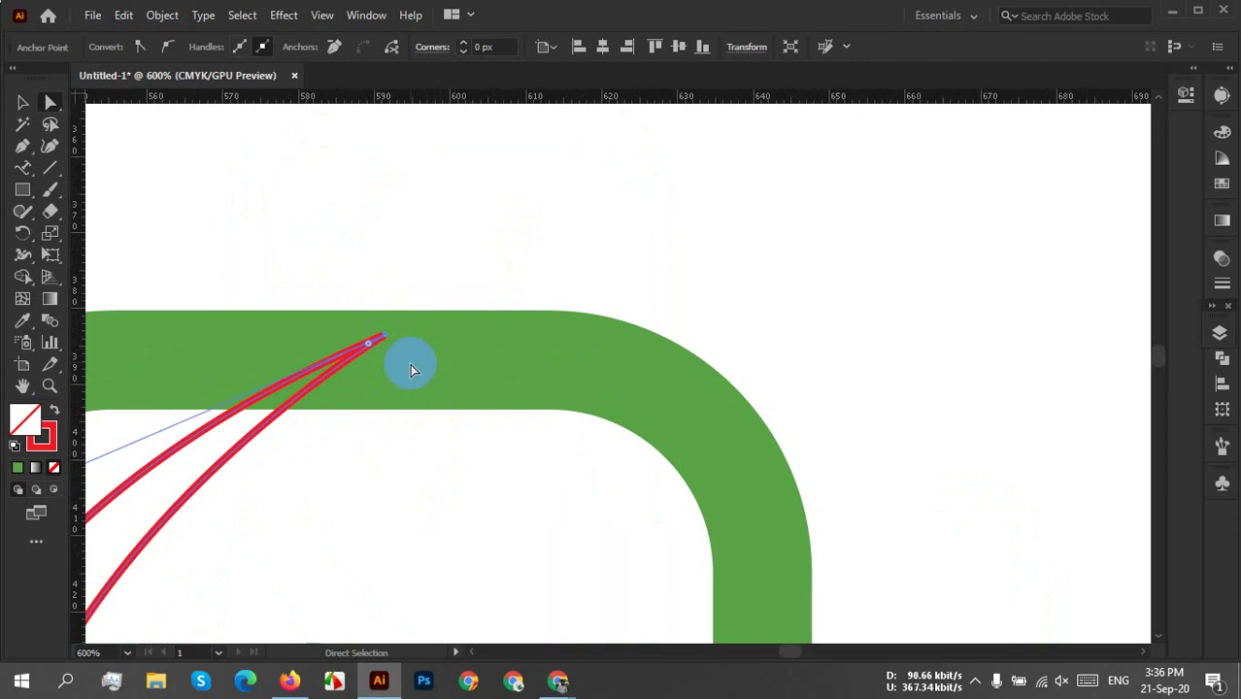
{"action": "left_click_drag", "start_coordinate": [385, 335], "coordinate": [733, 317]}
Shift the curve outline's lower tip slightly farther outward from the cross's lower-left corner.
{"action": "scroll", "coordinate": [738, 321], "scroll_direction": "down", "scroll_amount": 6}
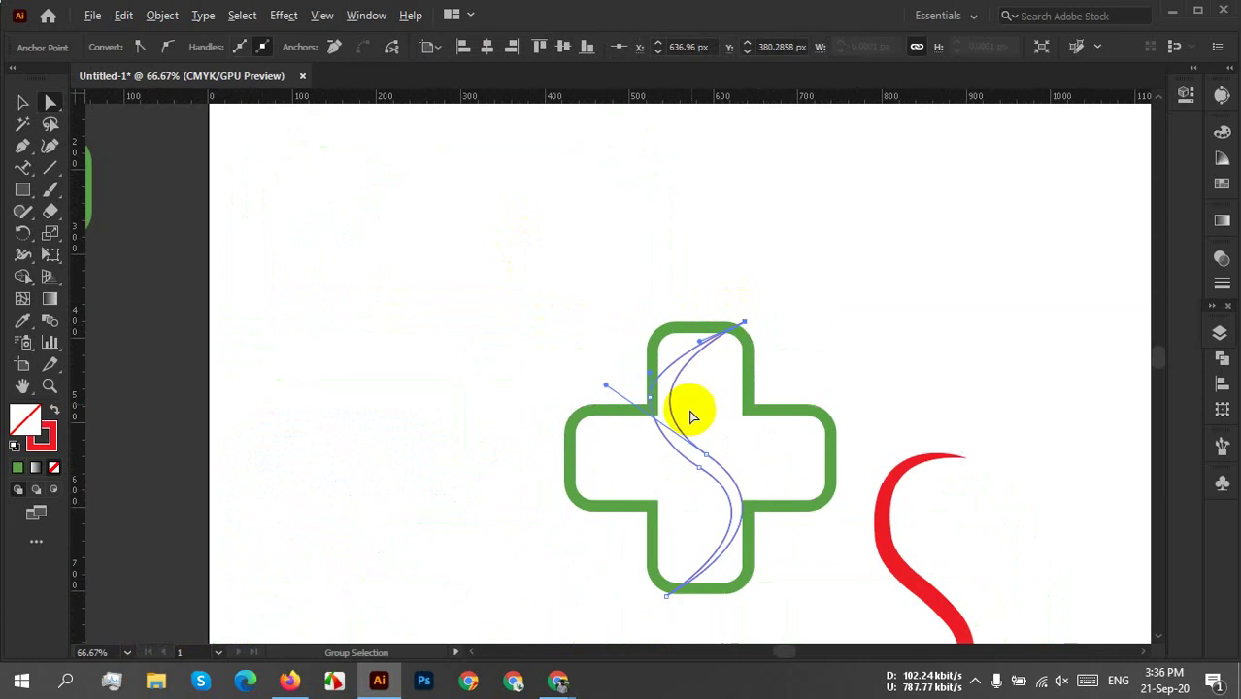
{"action": "scroll", "coordinate": [742, 505], "scroll_direction": "down", "scroll_amount": 3}
{"action": "scroll", "coordinate": [750, 480], "scroll_direction": "up", "scroll_amount": 3}
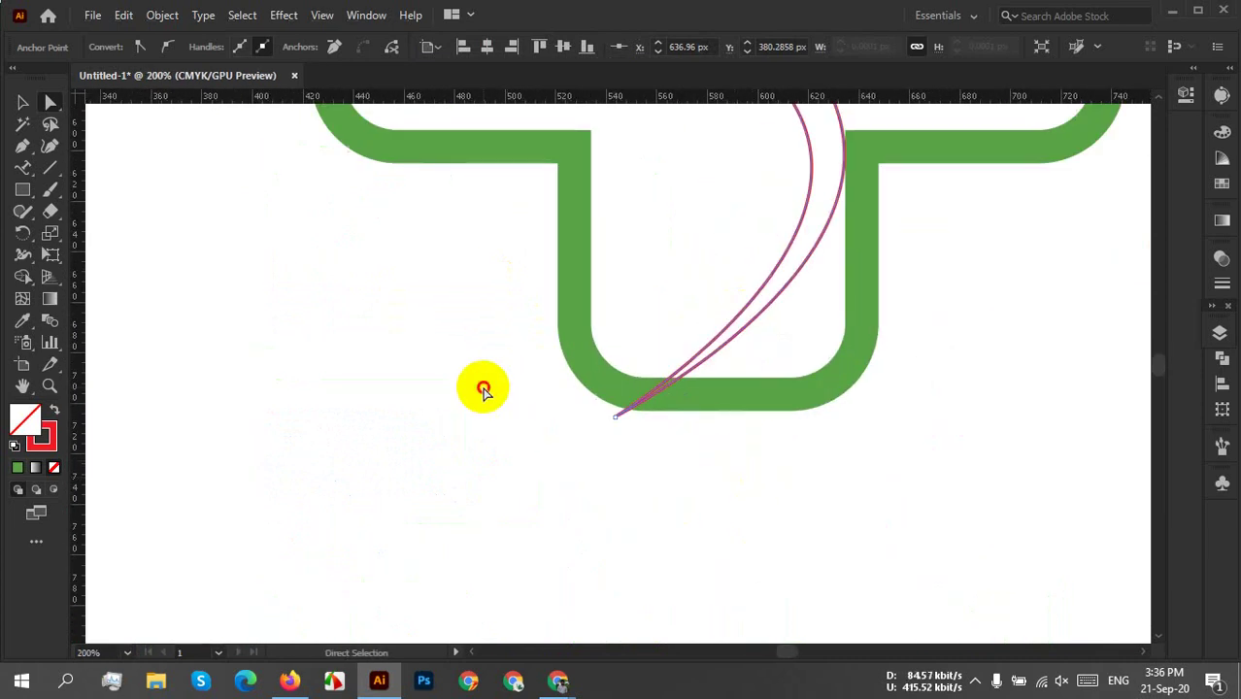
{"action": "mouse_move", "coordinate": [614, 421]}
{"action": "left_mouse_down"}
{"action": "mouse_move", "coordinate": [595, 430]}
{"action": "mouse_move", "coordinate": [600, 421]}
{"action": "left_mouse_up"}
{"action": "left_click", "coordinate": [735, 437]}
{"action": "scroll", "coordinate": [758, 437], "scroll_direction": "down", "scroll_amount": 2}
Move the outline's leftmost anchor point inward to about X 531 px, Y 469 px.
{"action": "scroll", "coordinate": [831, 333], "scroll_direction": "up", "scroll_amount": 3}
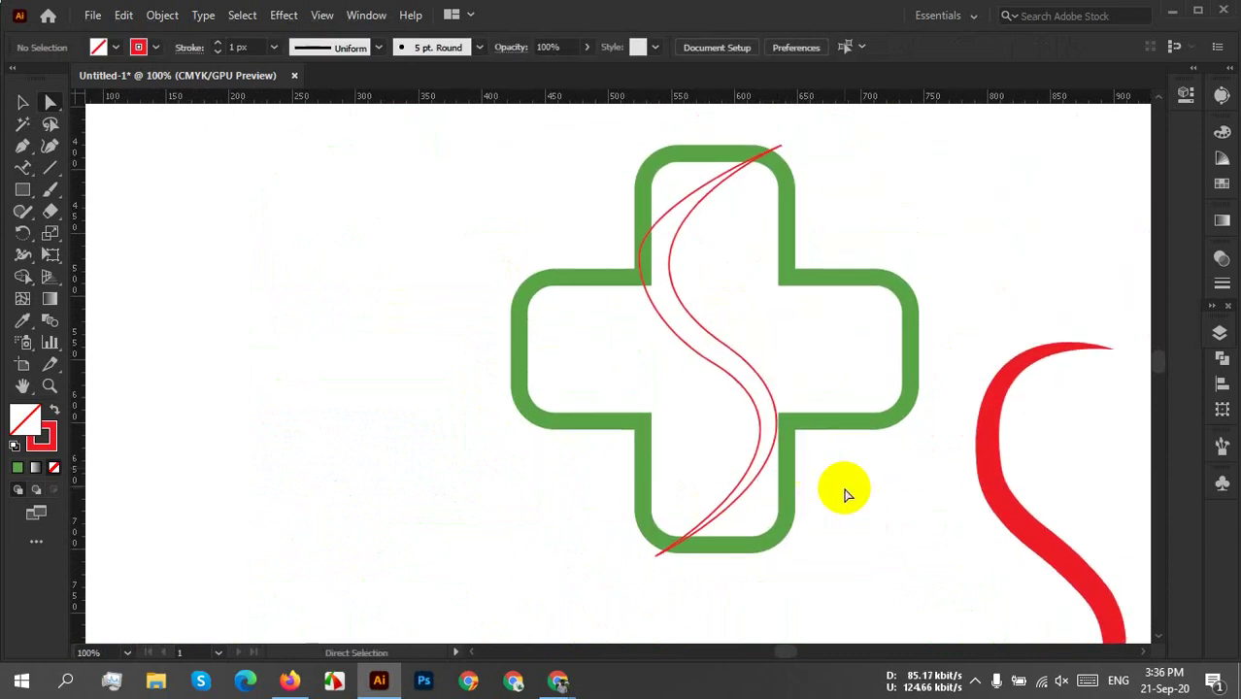
{"action": "scroll", "coordinate": [746, 289], "scroll_direction": "up", "scroll_amount": 2}
{"action": "scroll", "coordinate": [742, 285], "scroll_direction": "up", "scroll_amount": 2}
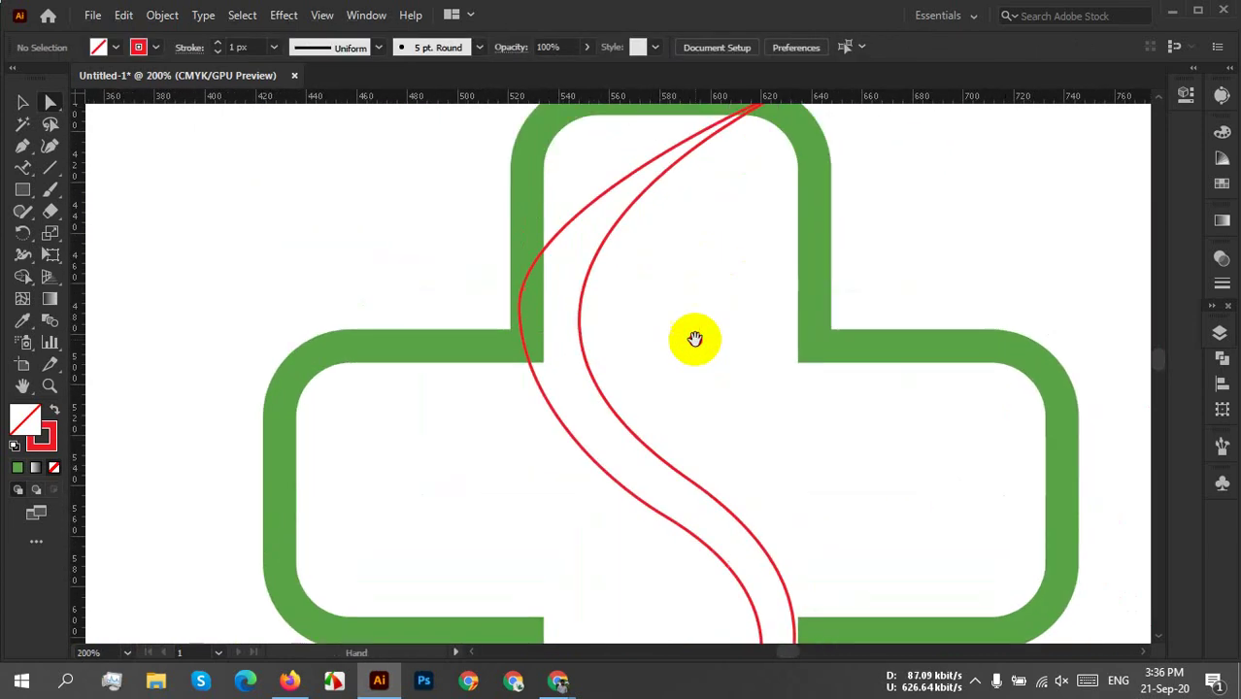
{"action": "left_click_drag", "start_coordinate": [408, 221], "coordinate": [545, 387]}
{"action": "left_click", "coordinate": [514, 318]}
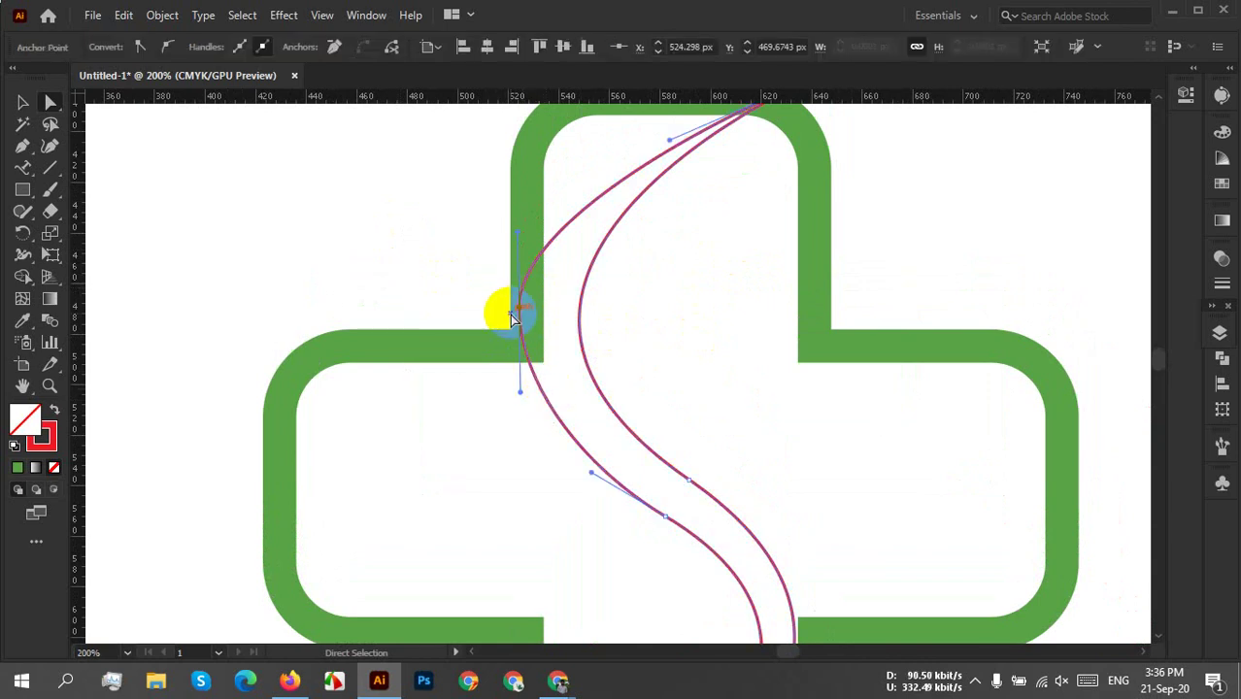
{"action": "left_click_drag", "start_coordinate": [526, 308], "coordinate": [541, 312]}
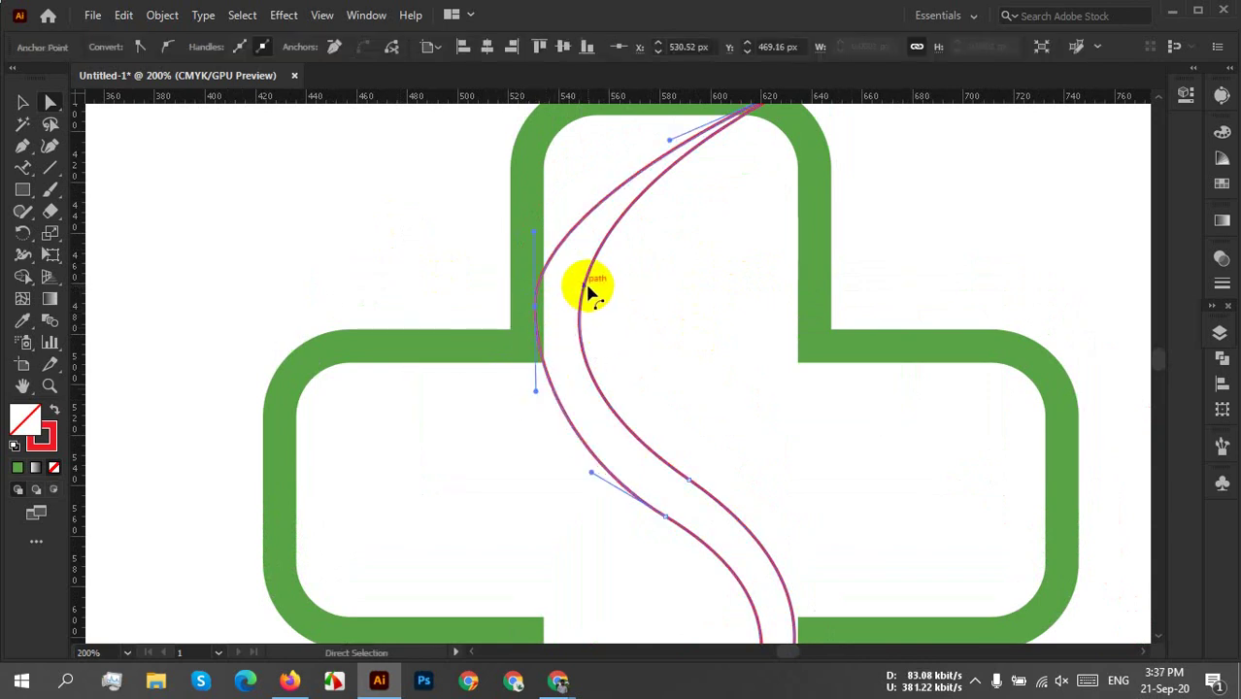
{"action": "scroll", "coordinate": [722, 398], "scroll_direction": "down", "scroll_amount": 1}
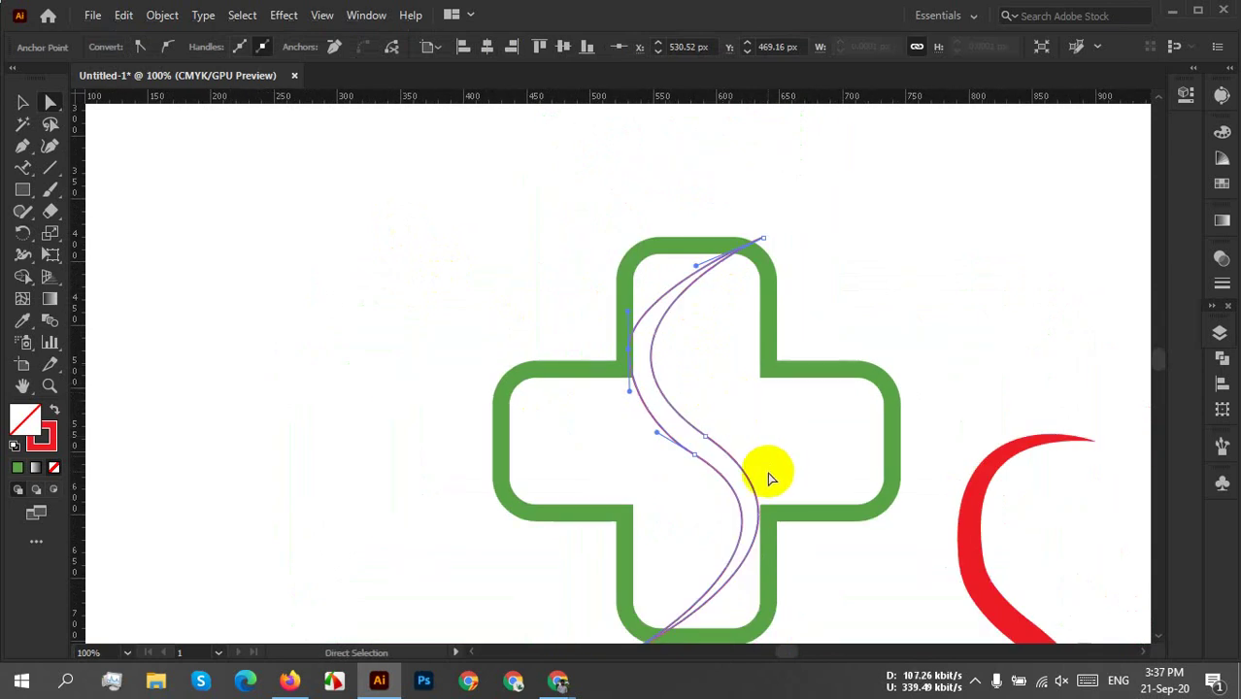
{"action": "left_click_drag", "start_coordinate": [770, 477], "coordinate": [790, 425]}
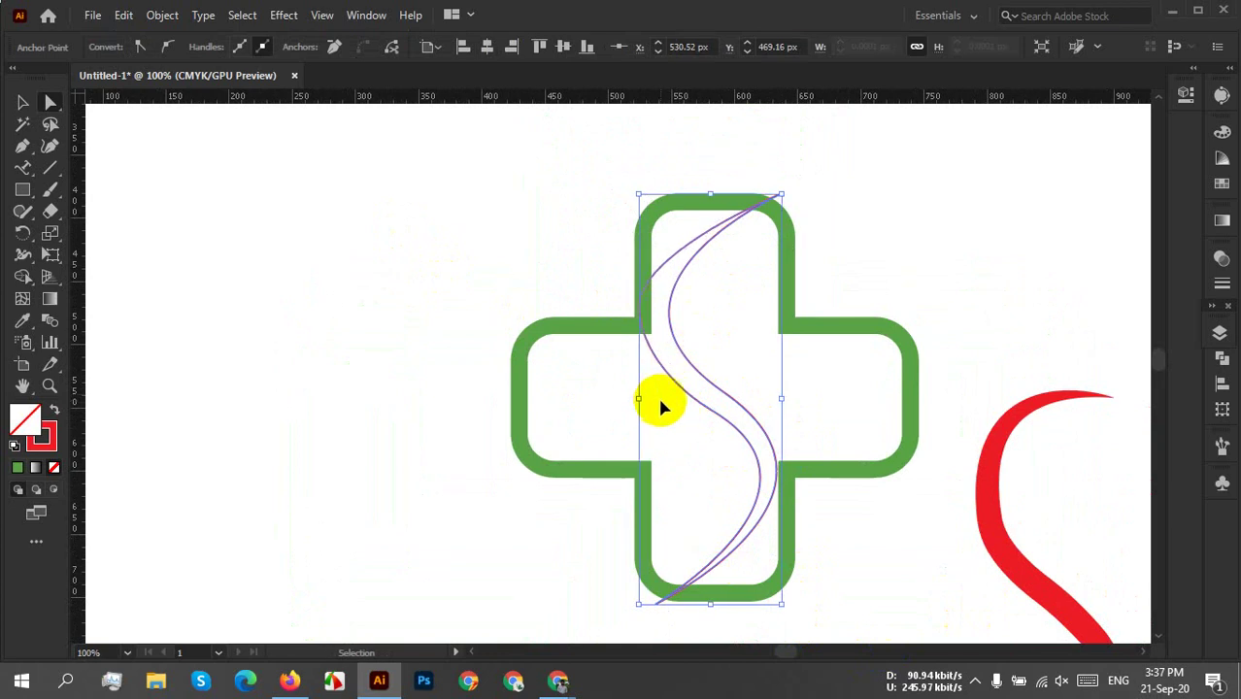
Undo the anchor edits, resizing and centering of the curve outline on the cross.
{"action": "key", "text": "ctrl+z"}
{"action": "key", "text": "ctrl+z"}
{"action": "key", "text": "ctrl+z"}
{"action": "key", "text": "ctrl+z"}
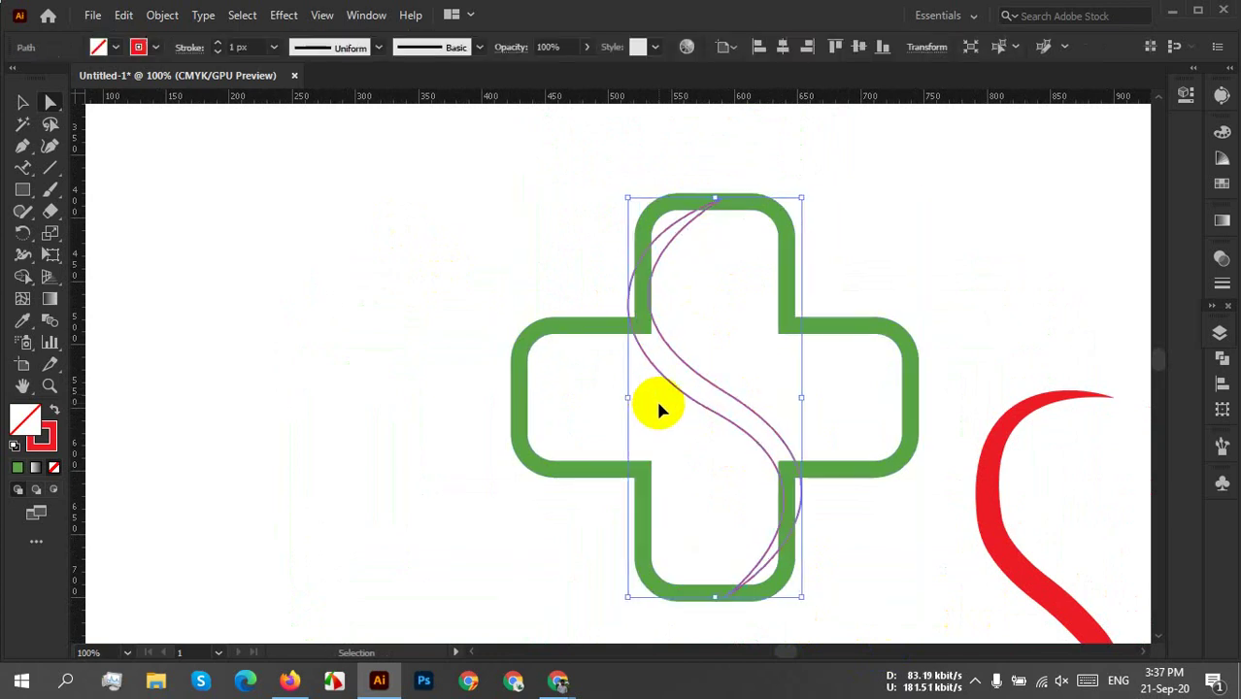
{"action": "key", "text": "ctrl+z"}
{"action": "key", "text": "ctrl+z"}
{"action": "key", "text": "ctrl+z"}
{"action": "key", "text": "ctrl+z"}
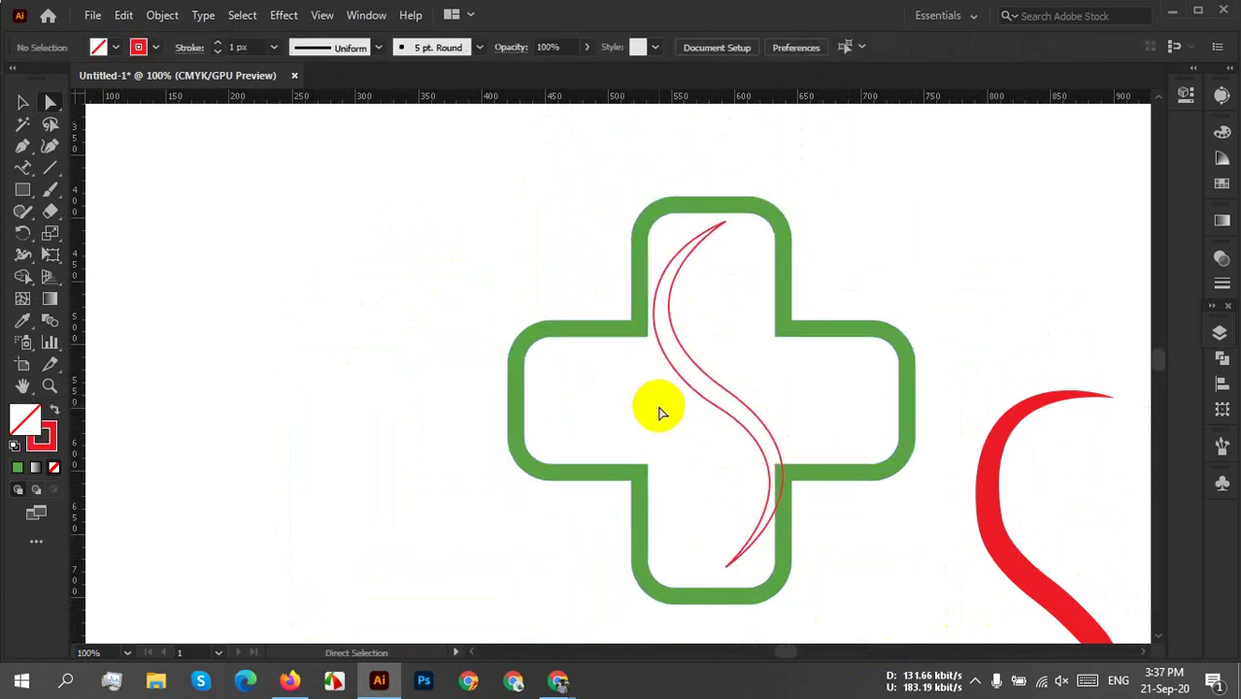
{"action": "left_click_drag", "start_coordinate": [740, 406], "coordinate": [1039, 346]}
{"action": "key", "text": "ctrl+z"}
{"action": "key", "text": "ctrl+shift+z"}
{"action": "key", "text": "ctrl+z"}
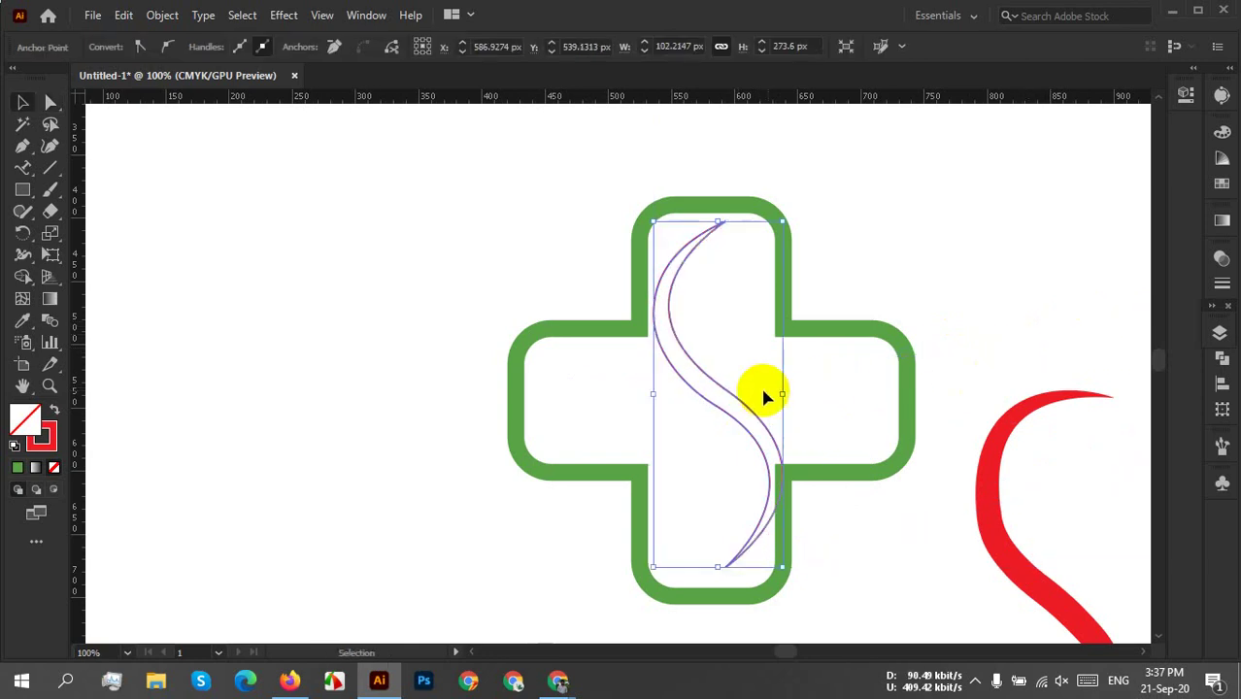
Move the thin curve outline to the empty area left of the cross and place the solid red S-curve over the cross.
{"action": "left_click_drag", "start_coordinate": [735, 398], "coordinate": [287, 369]}
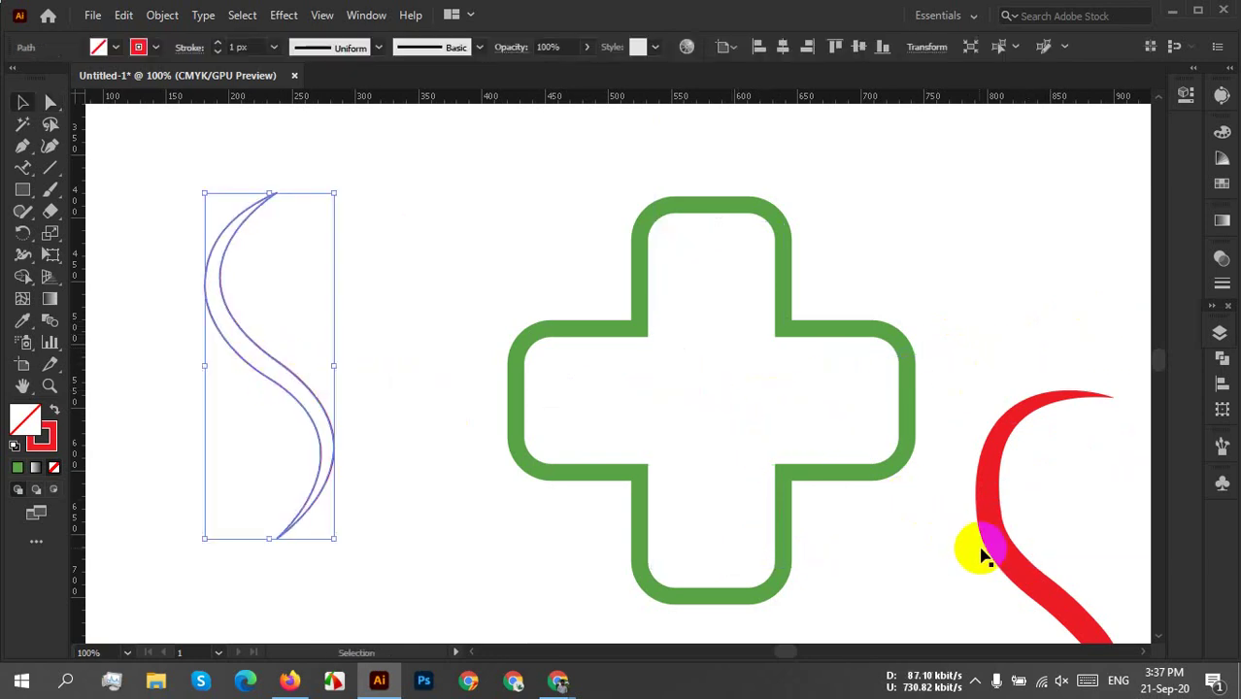
{"action": "left_click_drag", "start_coordinate": [983, 548], "coordinate": [672, 365]}
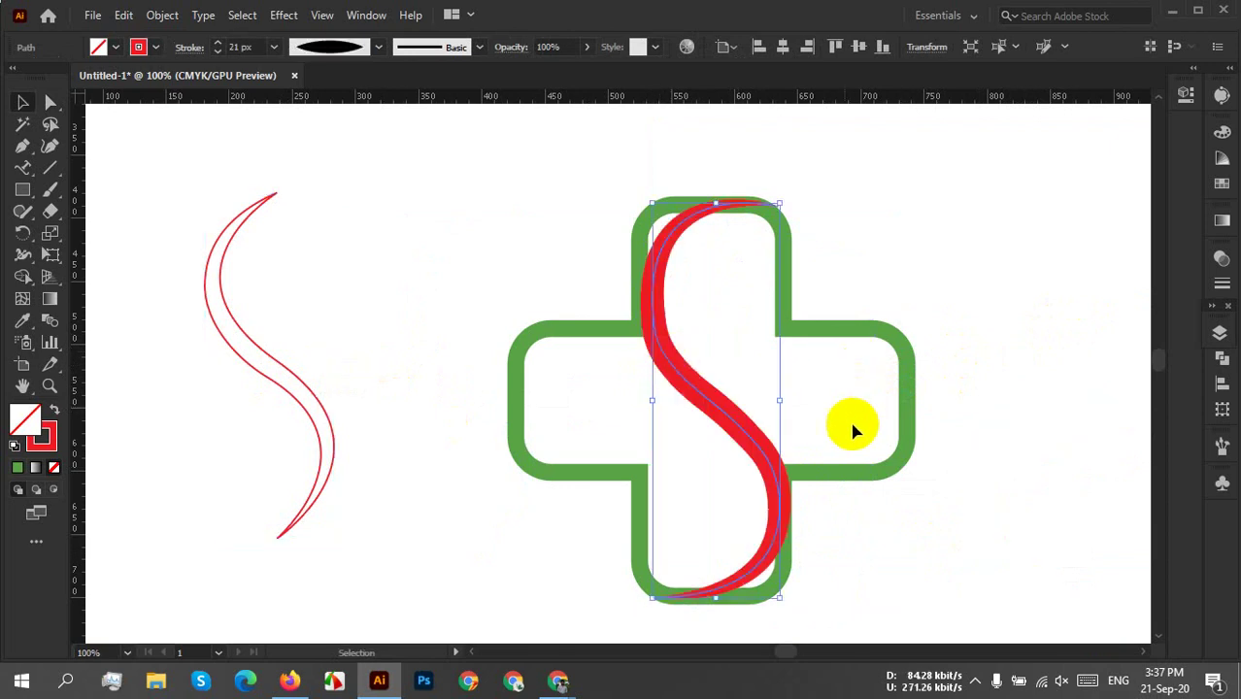
{"action": "left_click", "coordinate": [874, 503]}
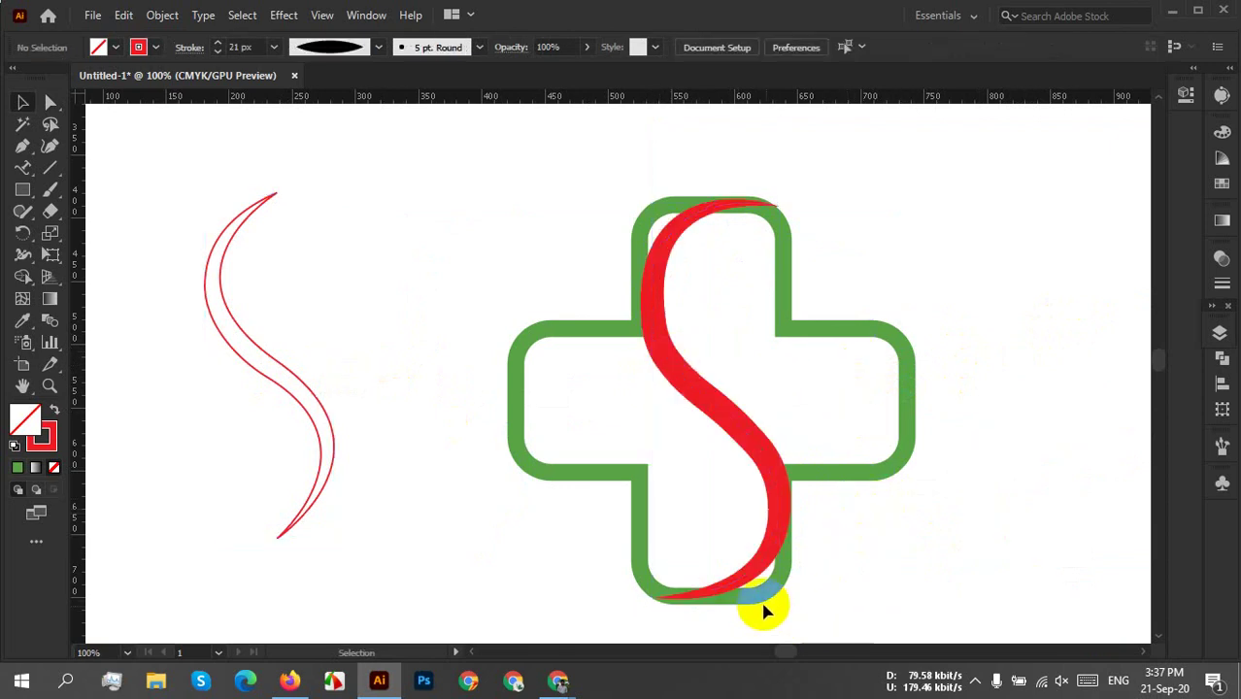
Check the red S-curve's lower tip and stretch the curve upward so its upper end reaches the cross's top edge.
{"action": "scroll", "coordinate": [757, 604], "scroll_direction": "up", "scroll_amount": 3}
{"action": "left_click_drag", "start_coordinate": [729, 491], "coordinate": [740, 505]}
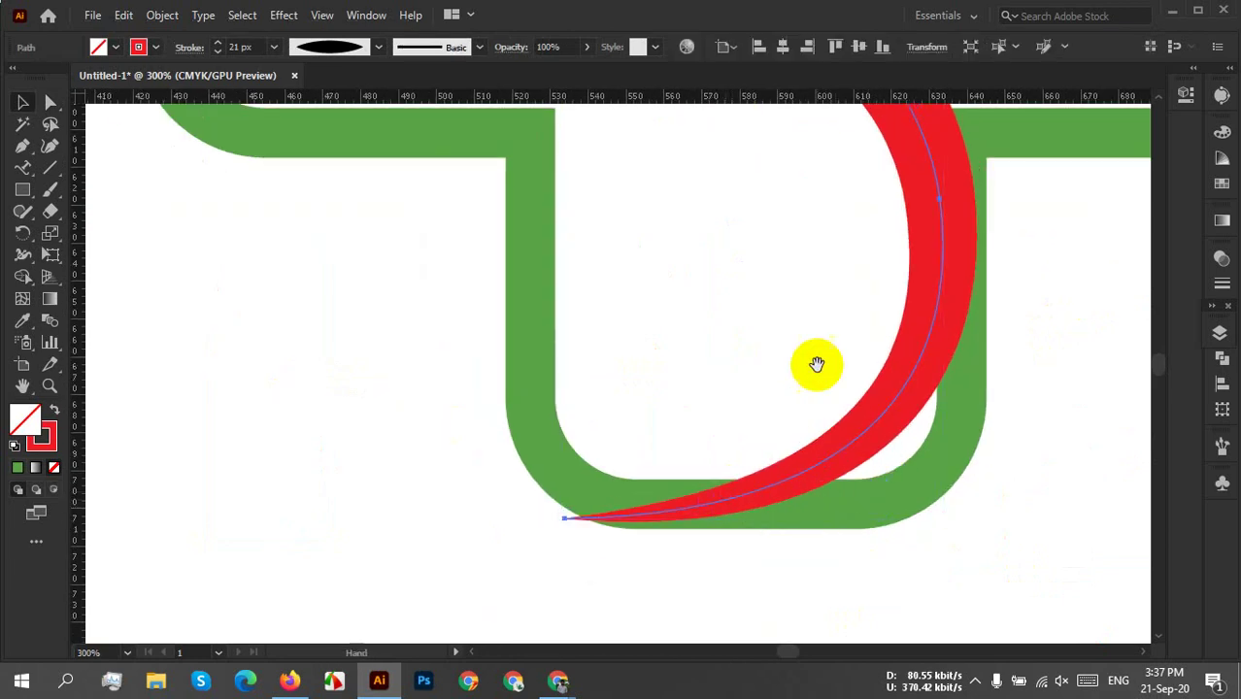
{"action": "scroll", "coordinate": [815, 363], "scroll_direction": "up", "scroll_amount": 3}
{"action": "left_click_drag", "start_coordinate": [776, 299], "coordinate": [700, 299]}
{"action": "scroll", "coordinate": [700, 299], "scroll_direction": "up", "scroll_amount": 6}
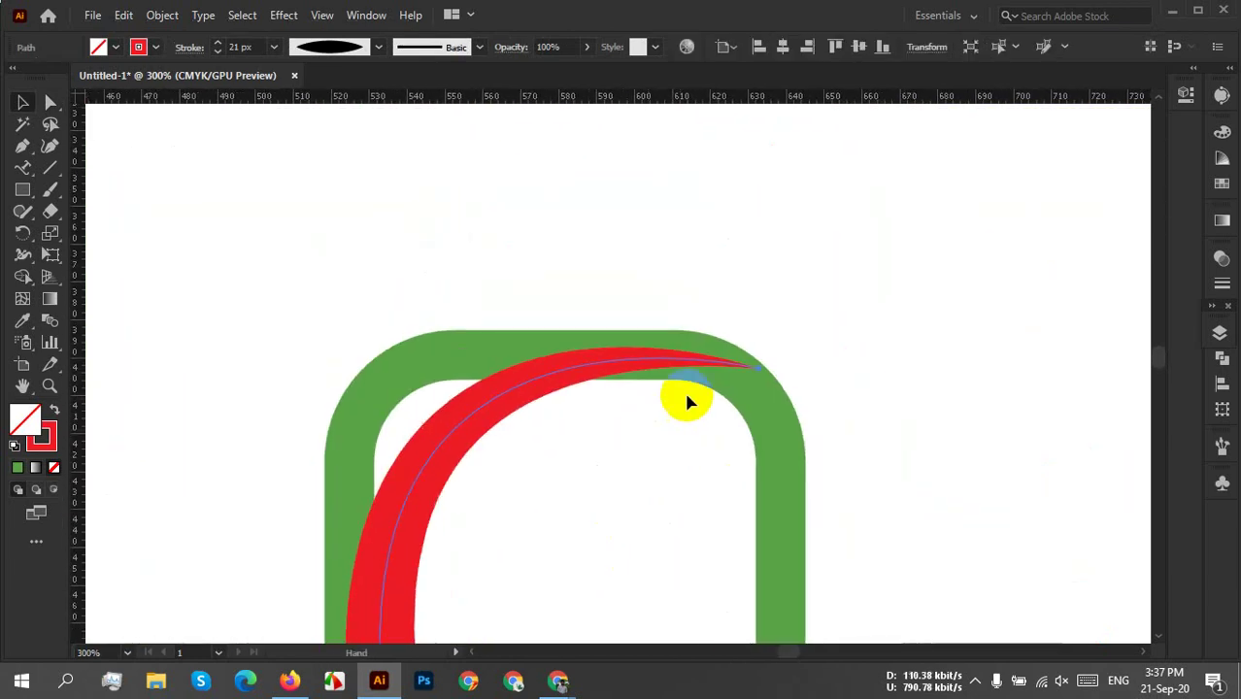
{"action": "left_click_drag", "start_coordinate": [571, 360], "coordinate": [572, 337]}
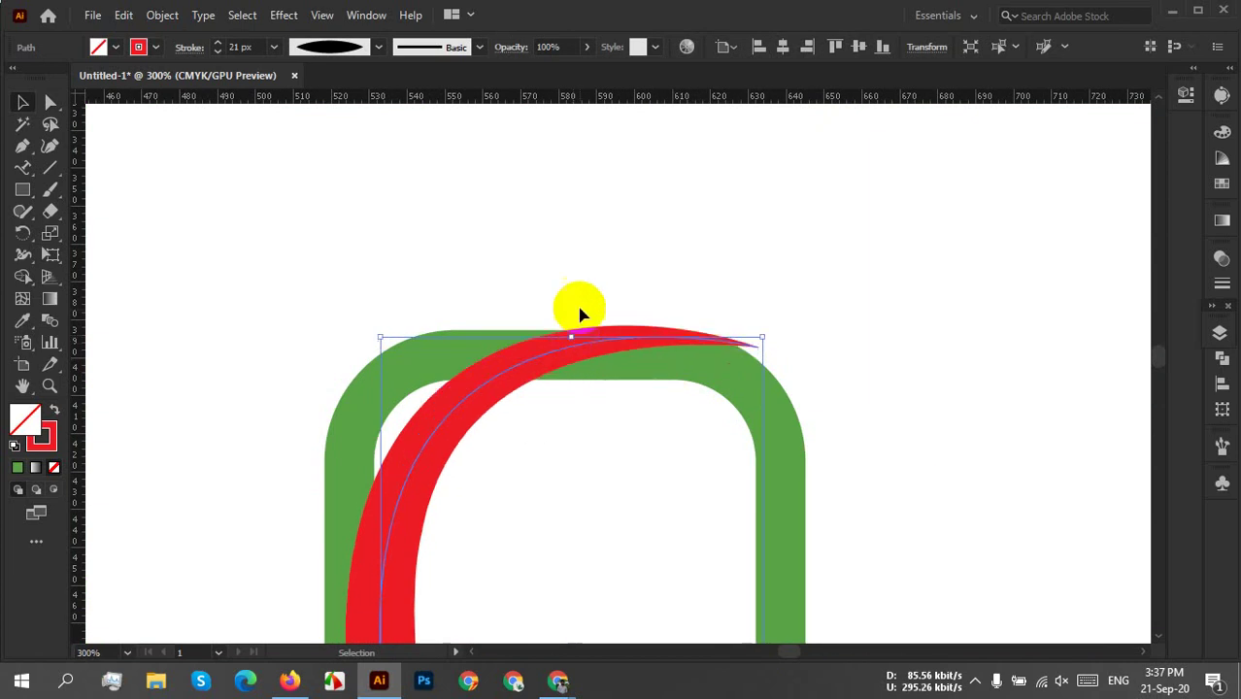
Nudge the red S-curve slightly to the left so its lower bend sits further inside the cross's right edge.
{"action": "left_click", "coordinate": [543, 260]}
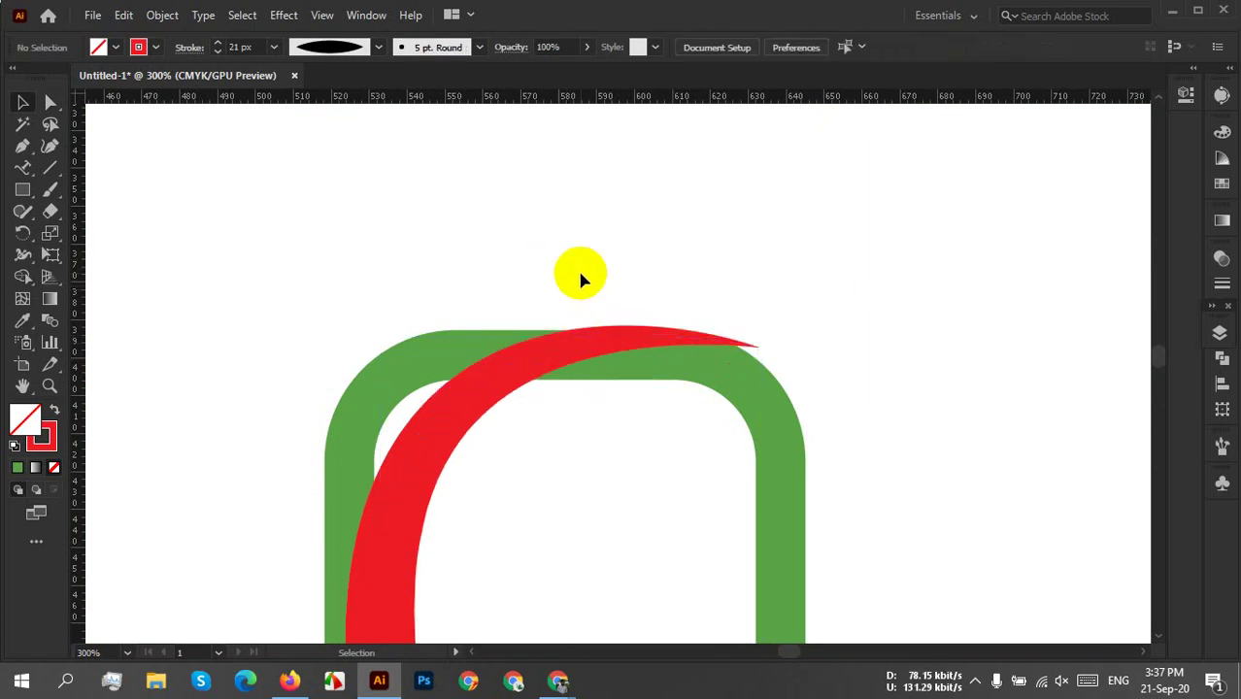
{"action": "scroll", "coordinate": [579, 274], "scroll_direction": "down", "scroll_amount": 5}
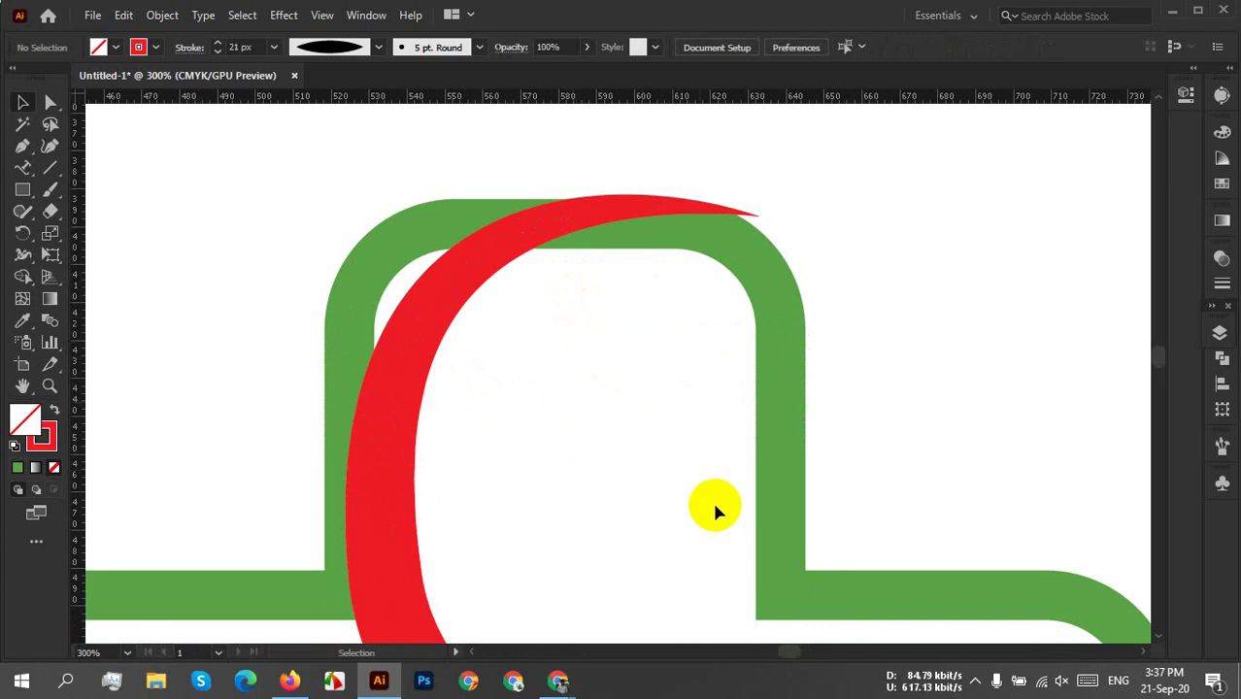
{"action": "scroll", "coordinate": [714, 510], "scroll_direction": "down", "scroll_amount": 10}
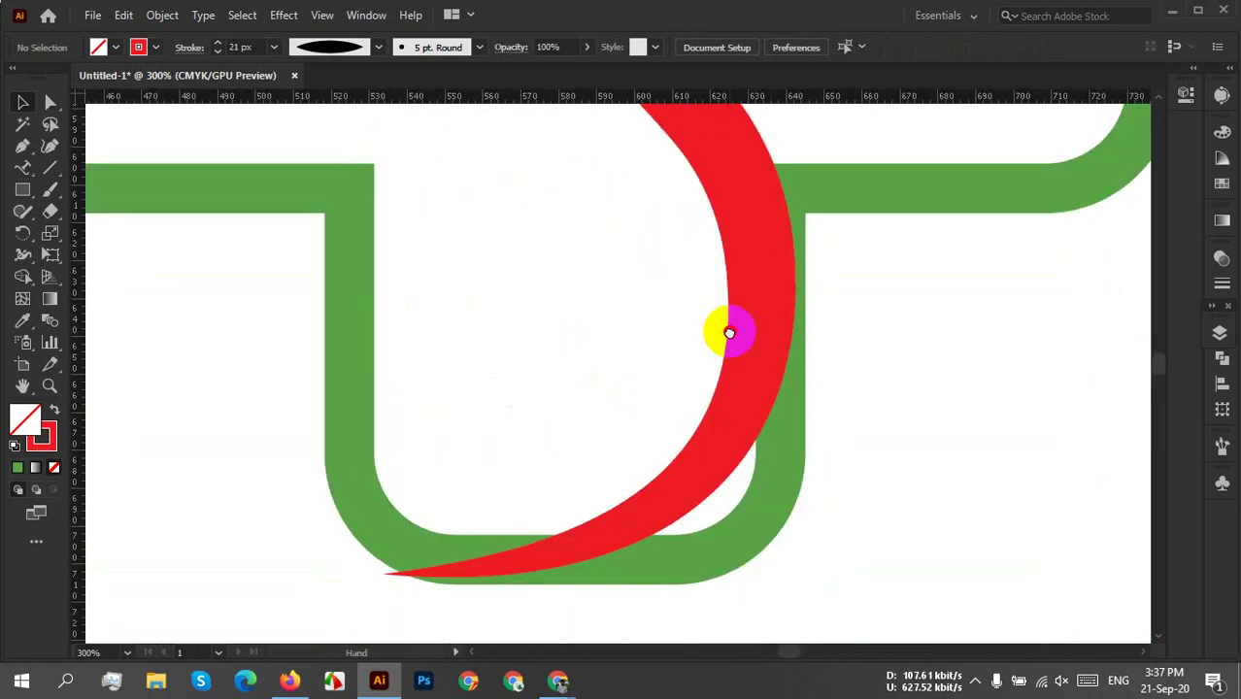
{"action": "left_click_drag", "start_coordinate": [729, 334], "coordinate": [728, 335]}
{"action": "left_click", "coordinate": [738, 423]}
{"action": "left_click", "coordinate": [738, 424]}
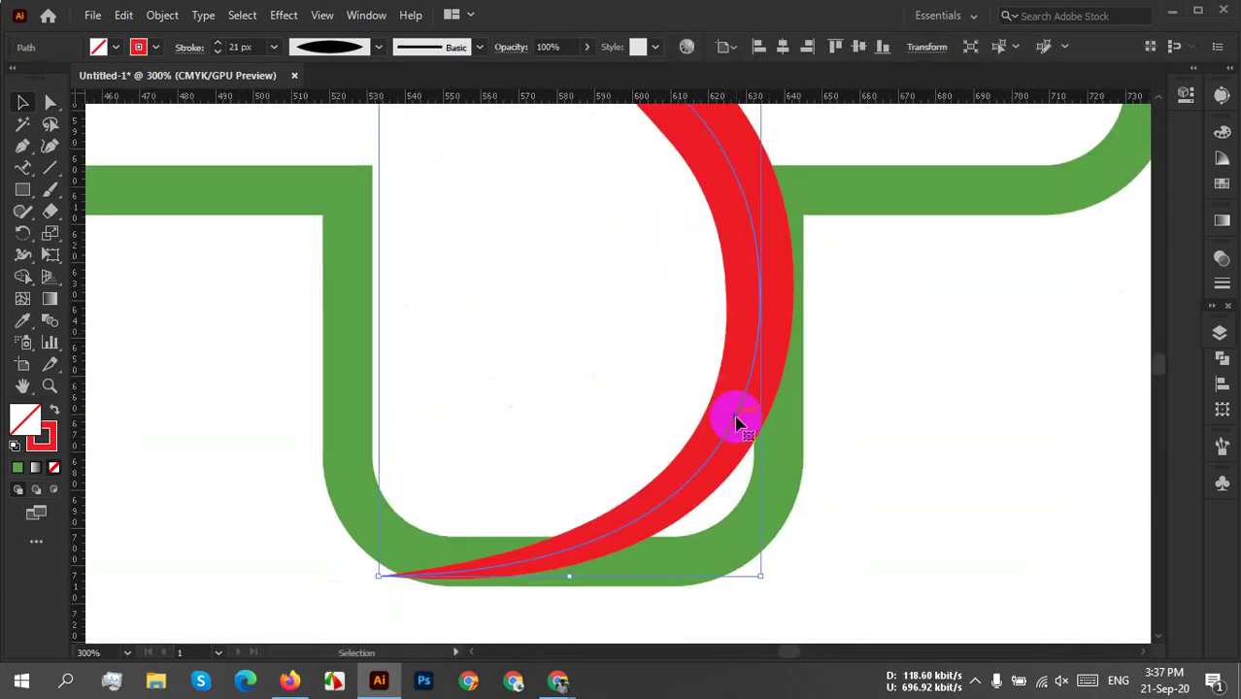
{"action": "key", "text": "Left"}
{"action": "key", "text": "Left"}
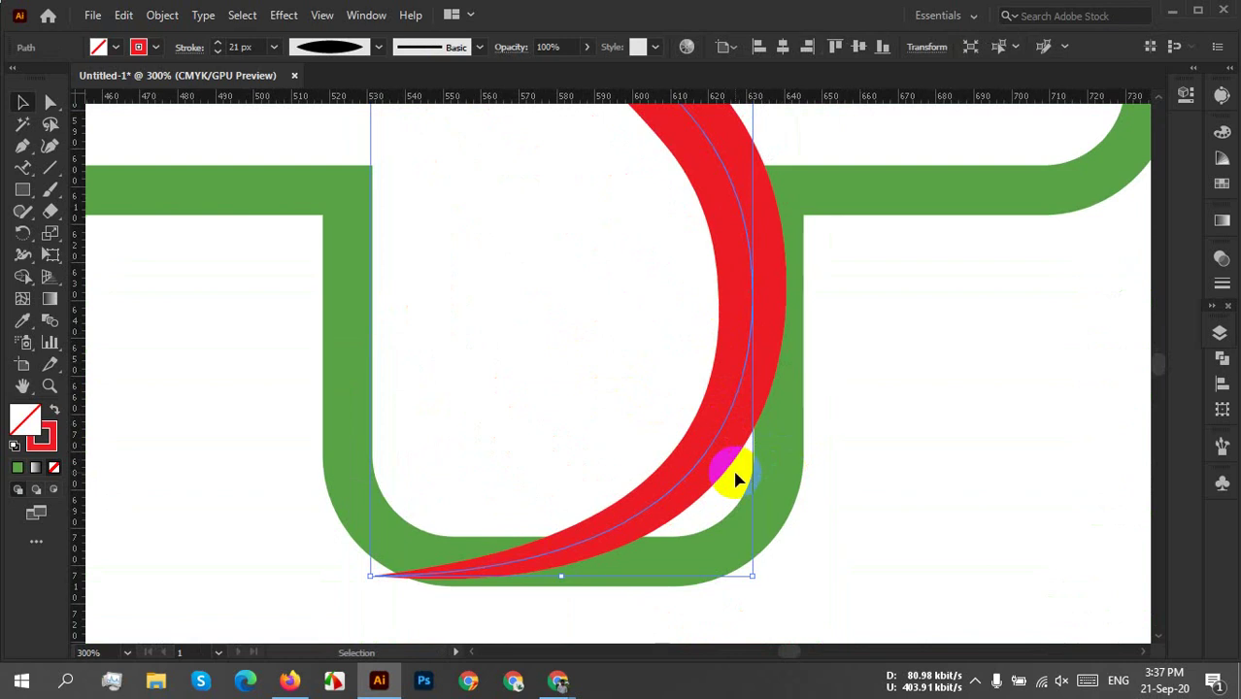
{"action": "key", "text": "ctrl+0"}
{"action": "left_click", "coordinate": [797, 252]}
Stretch the red S-curve slightly upward from its upper edge at the top of the cross.
{"action": "scroll", "coordinate": [728, 243], "scroll_direction": "up", "scroll_amount": 6}
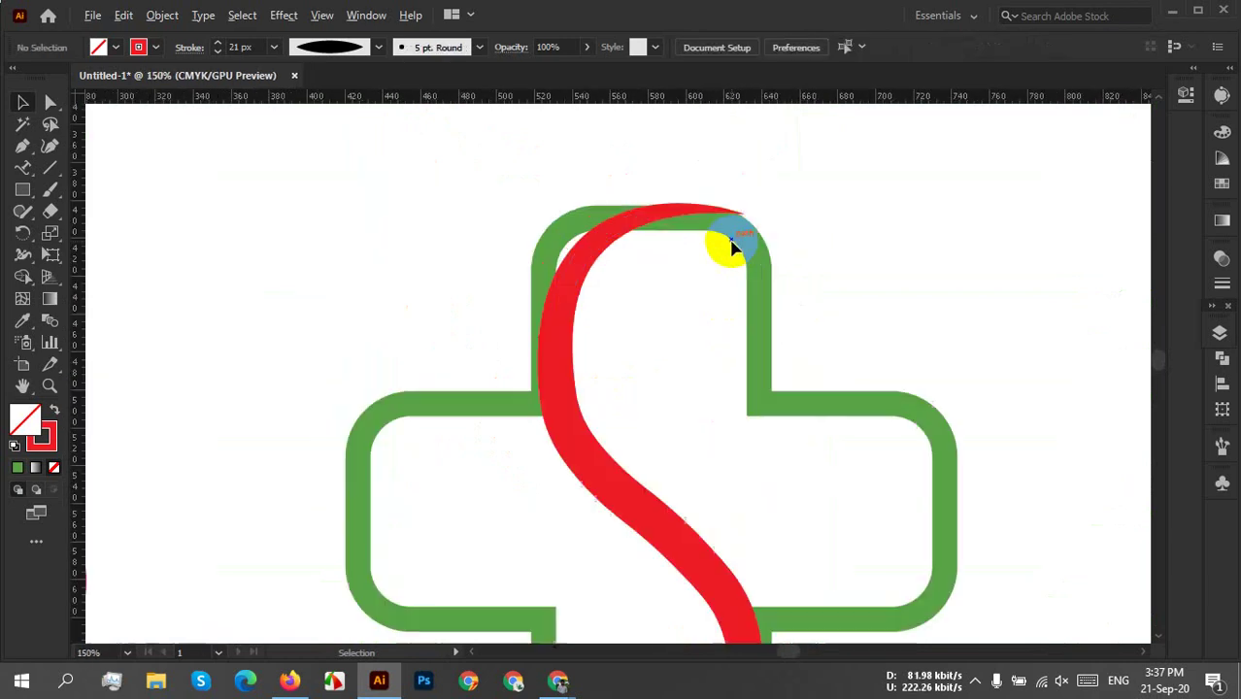
{"action": "left_click", "coordinate": [665, 145]}
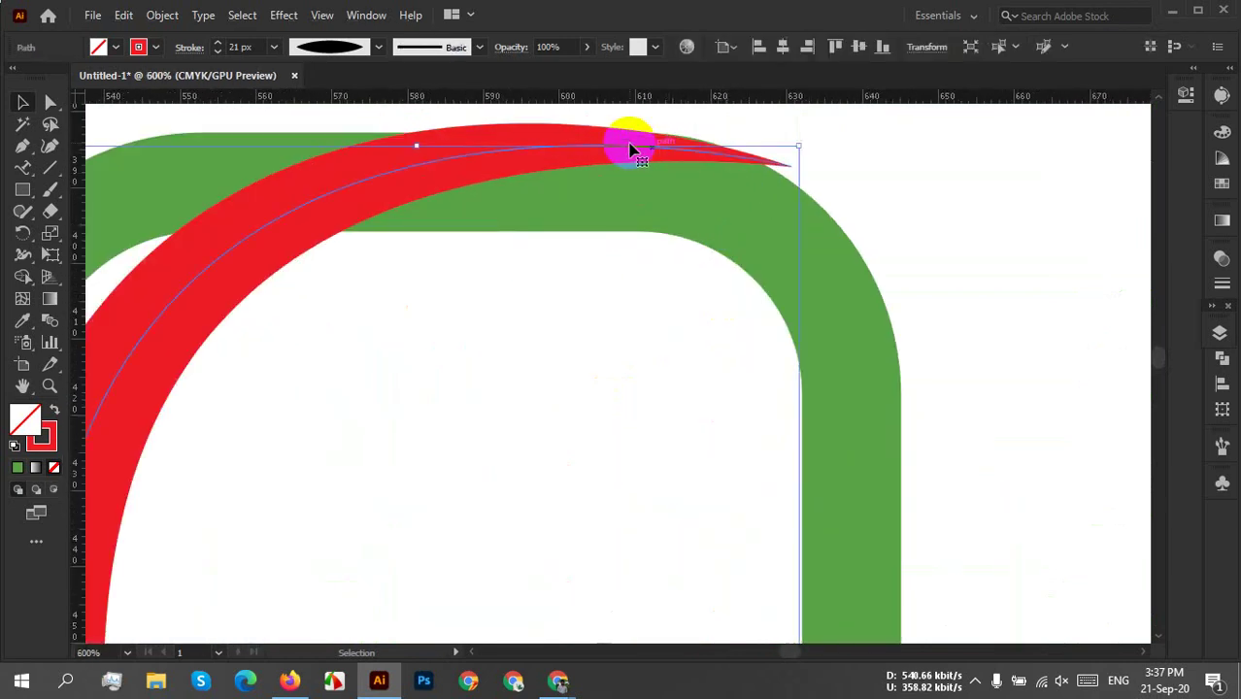
{"action": "left_click_drag", "start_coordinate": [414, 150], "coordinate": [418, 142]}
{"action": "left_click", "coordinate": [913, 223]}
{"action": "scroll", "coordinate": [917, 224], "scroll_direction": "down", "scroll_amount": 6}
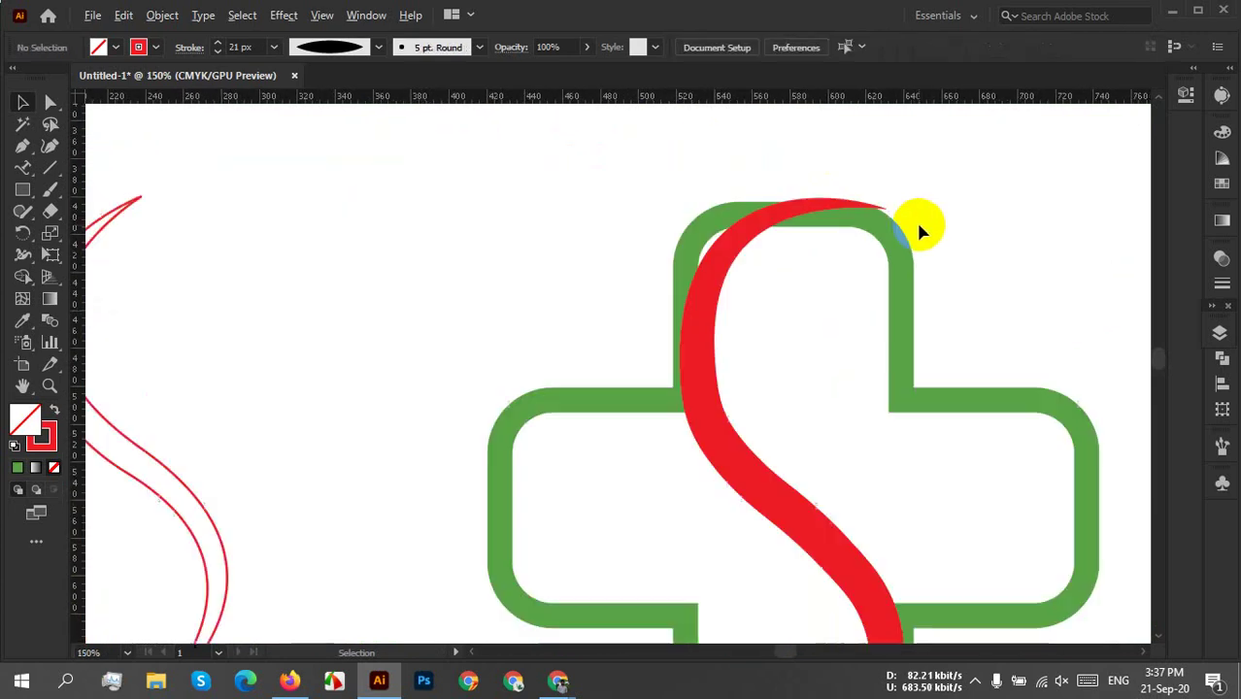
Expand the red S-curve's appearance so its tapered stroke becomes a filled shape.
{"action": "left_click_drag", "start_coordinate": [966, 382], "coordinate": [954, 362]}
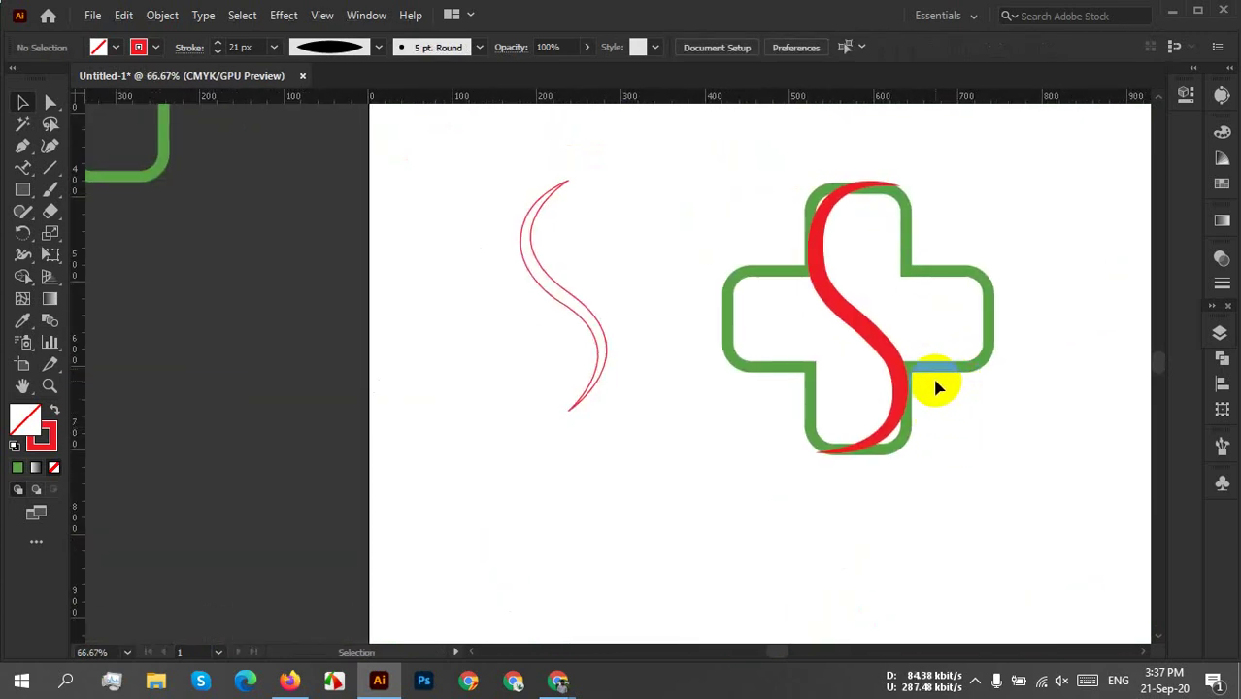
{"action": "mouse_move", "coordinate": [913, 398]}
{"action": "left_mouse_down"}
{"action": "mouse_move", "coordinate": [886, 415]}
{"action": "mouse_move", "coordinate": [874, 465]}
{"action": "mouse_move", "coordinate": [848, 490]}
{"action": "mouse_move", "coordinate": [840, 477]}
{"action": "left_mouse_up"}
{"action": "scroll", "coordinate": [858, 249], "scroll_direction": "up", "scroll_amount": 2}
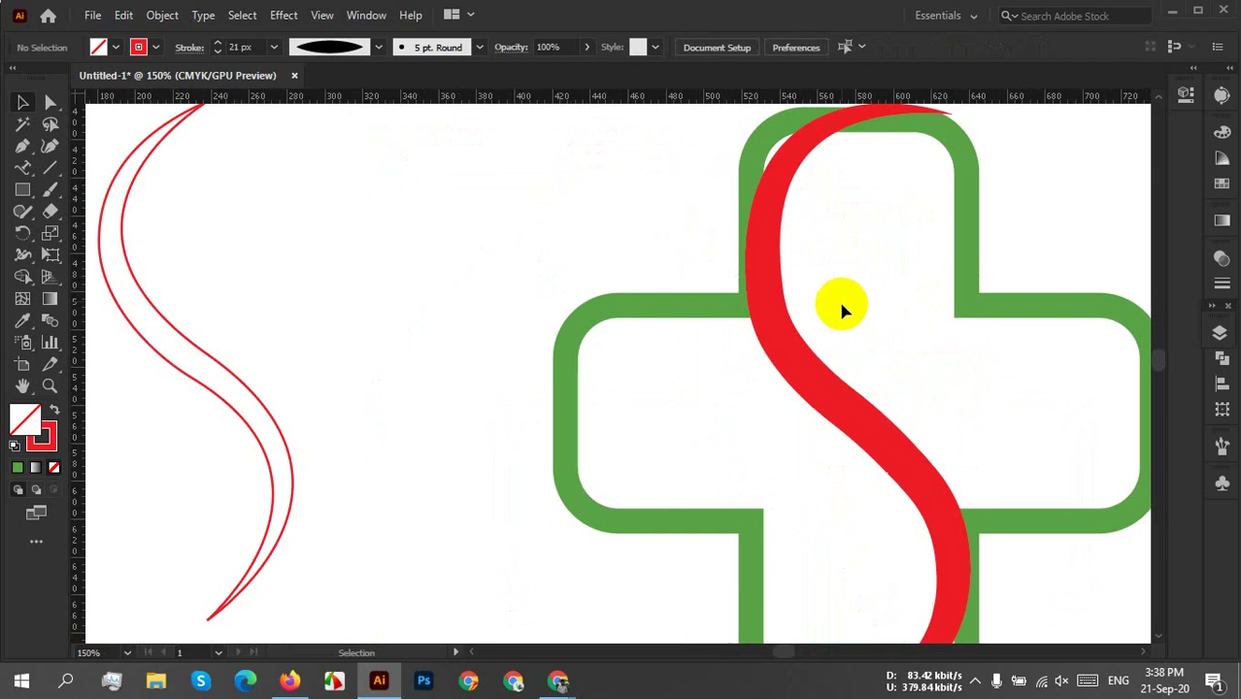
{"action": "scroll", "coordinate": [843, 296], "scroll_direction": "down", "scroll_amount": 2}
{"action": "left_click", "coordinate": [834, 345]}
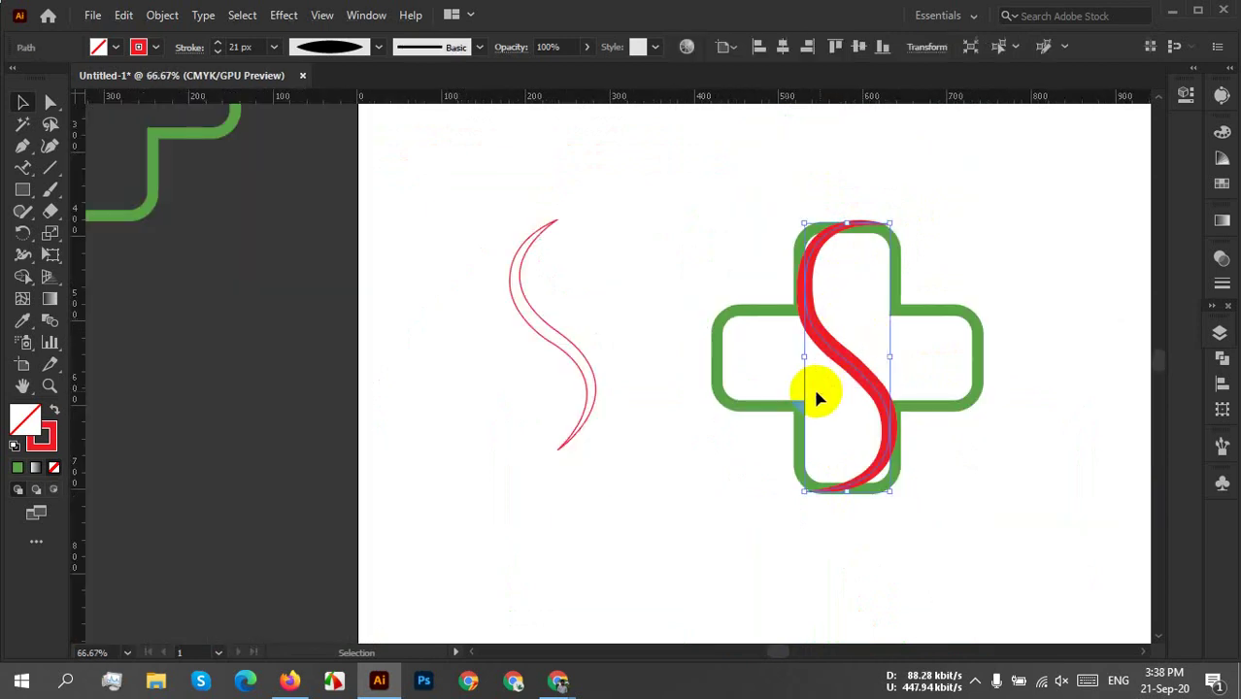
{"action": "left_click", "coordinate": [160, 16]}
{"action": "left_click", "coordinate": [265, 243]}
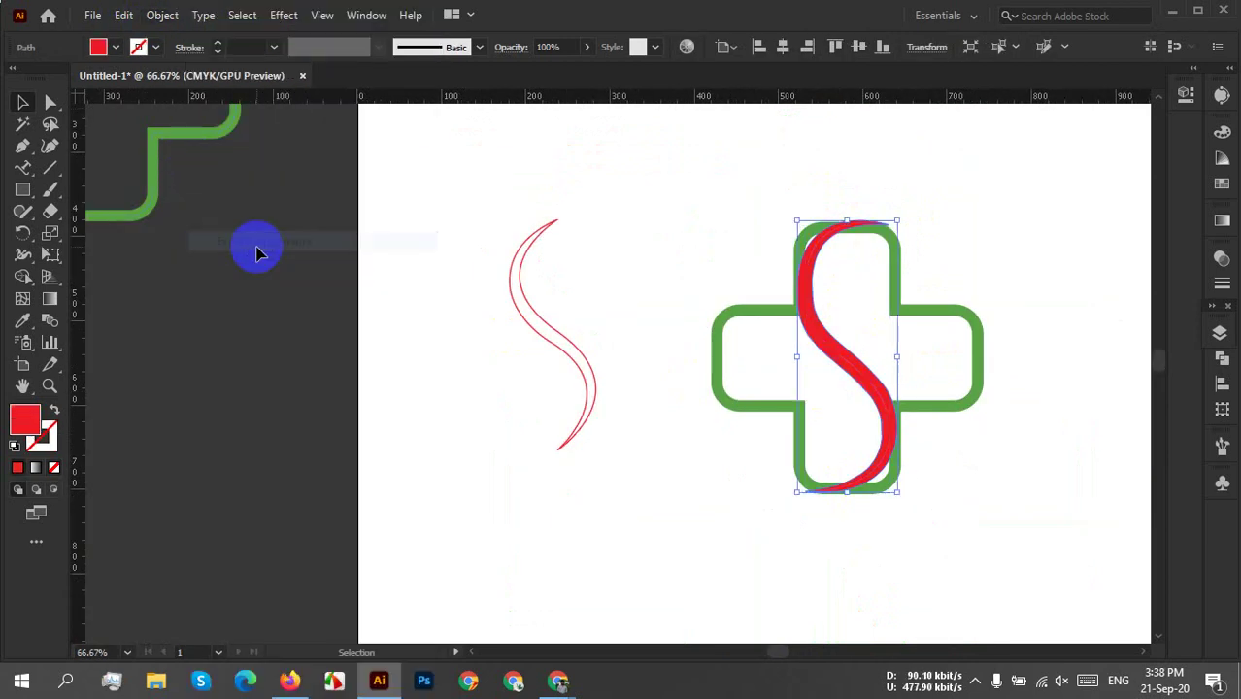
{"action": "left_click", "coordinate": [163, 17]}
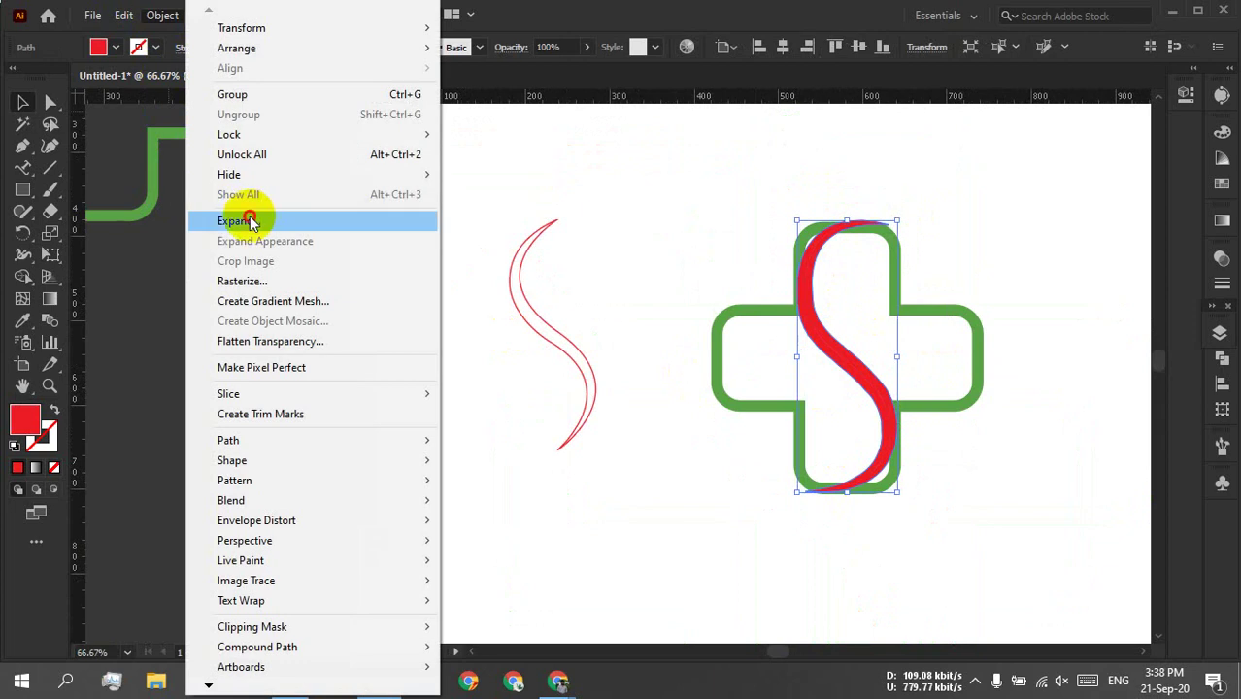
{"action": "left_click", "coordinate": [250, 219]}
{"action": "left_click_drag", "start_coordinate": [1011, 261], "coordinate": [898, 313]}
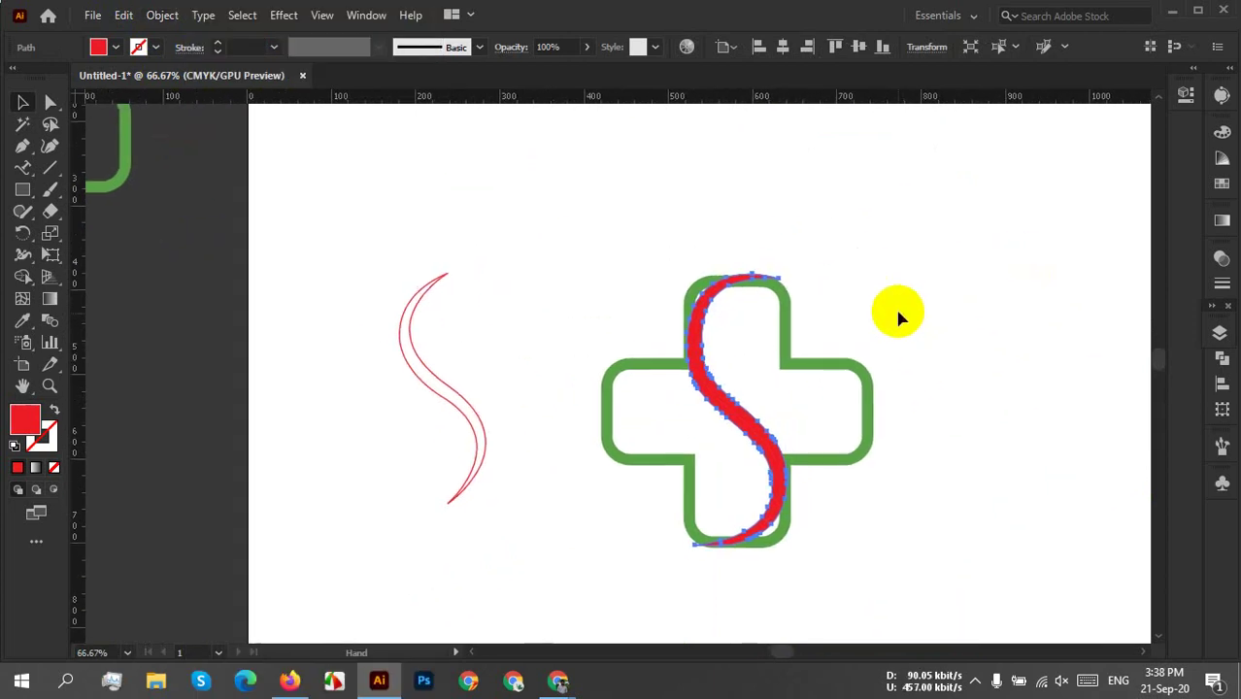
{"action": "left_click", "coordinate": [901, 305]}
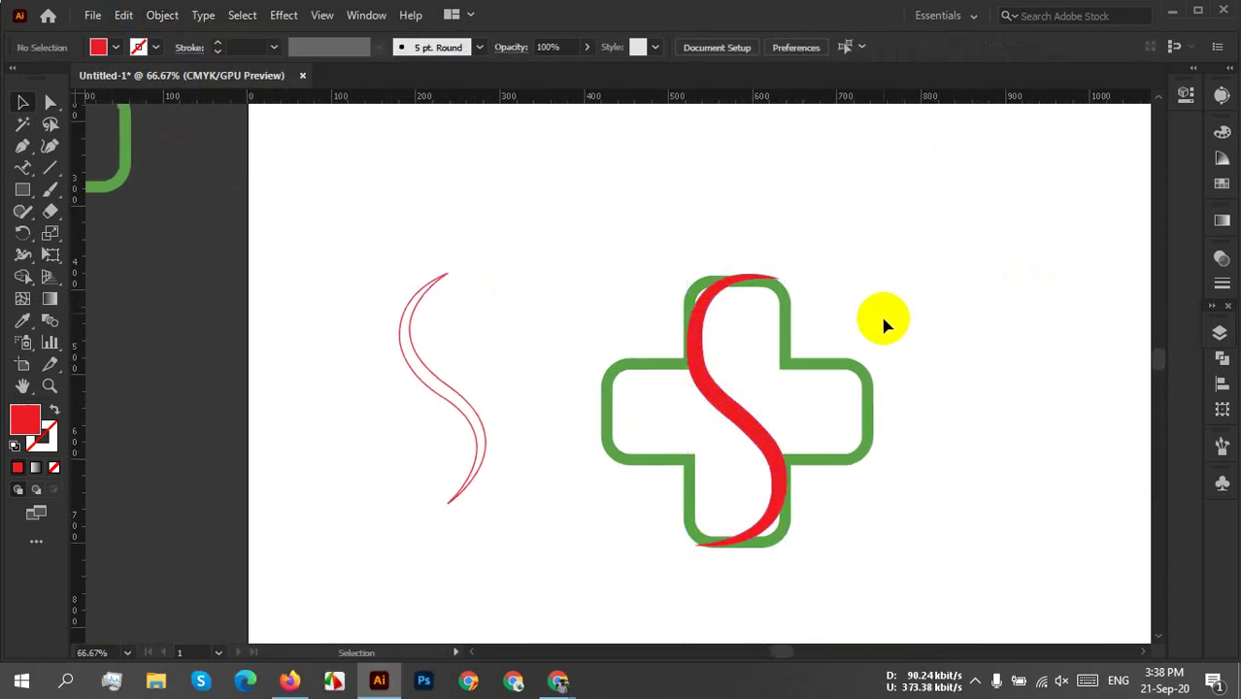
Unlock the green cross group beneath the red S-curve in Layer 1.
{"action": "left_click", "coordinate": [763, 419]}
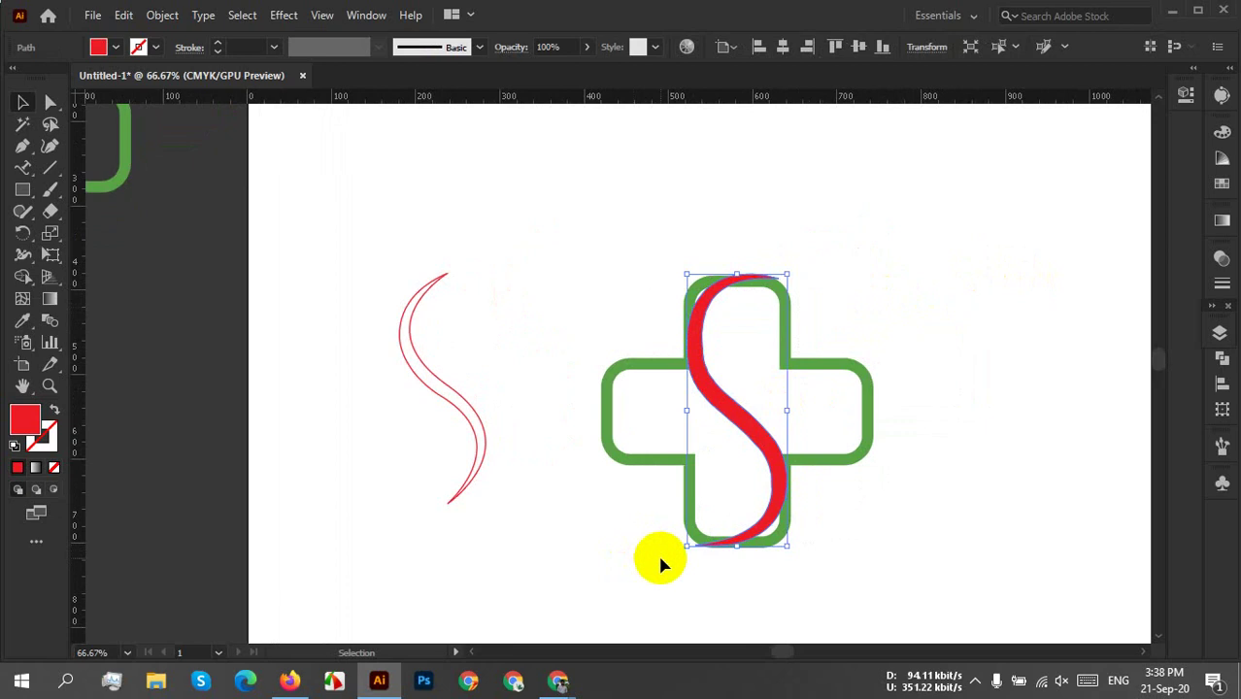
{"action": "left_click", "coordinate": [1221, 332]}
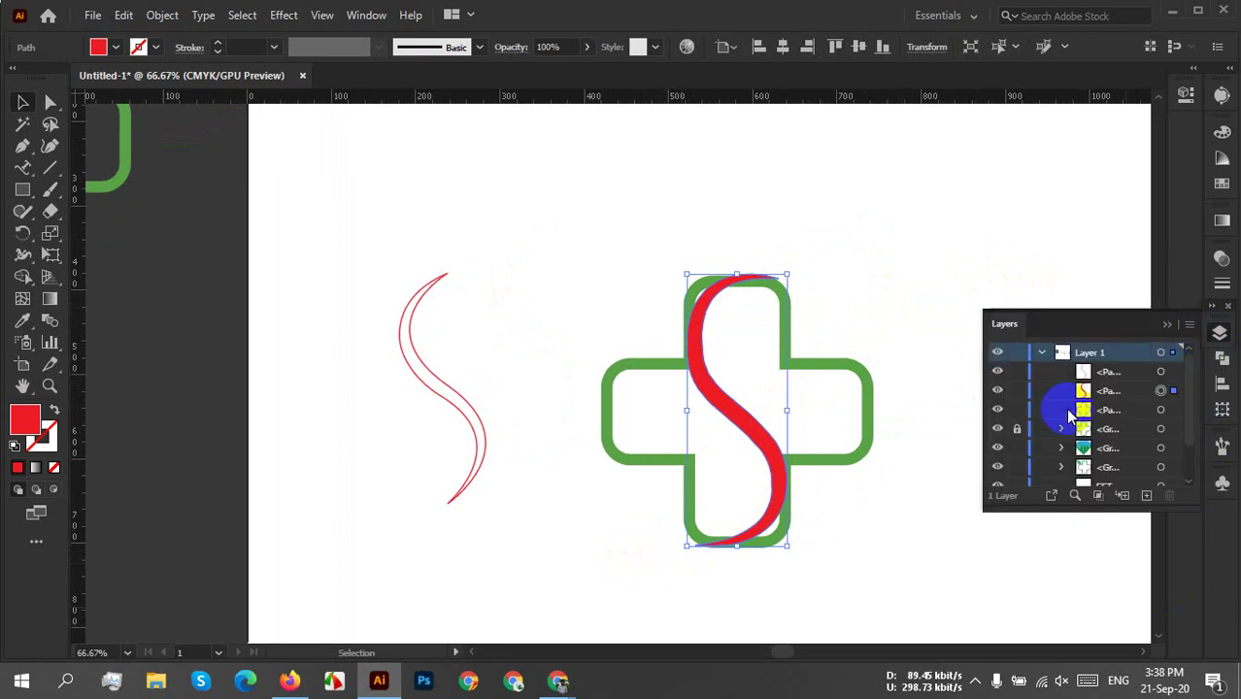
{"action": "left_click", "coordinate": [1016, 429]}
{"action": "left_click", "coordinate": [908, 374]}
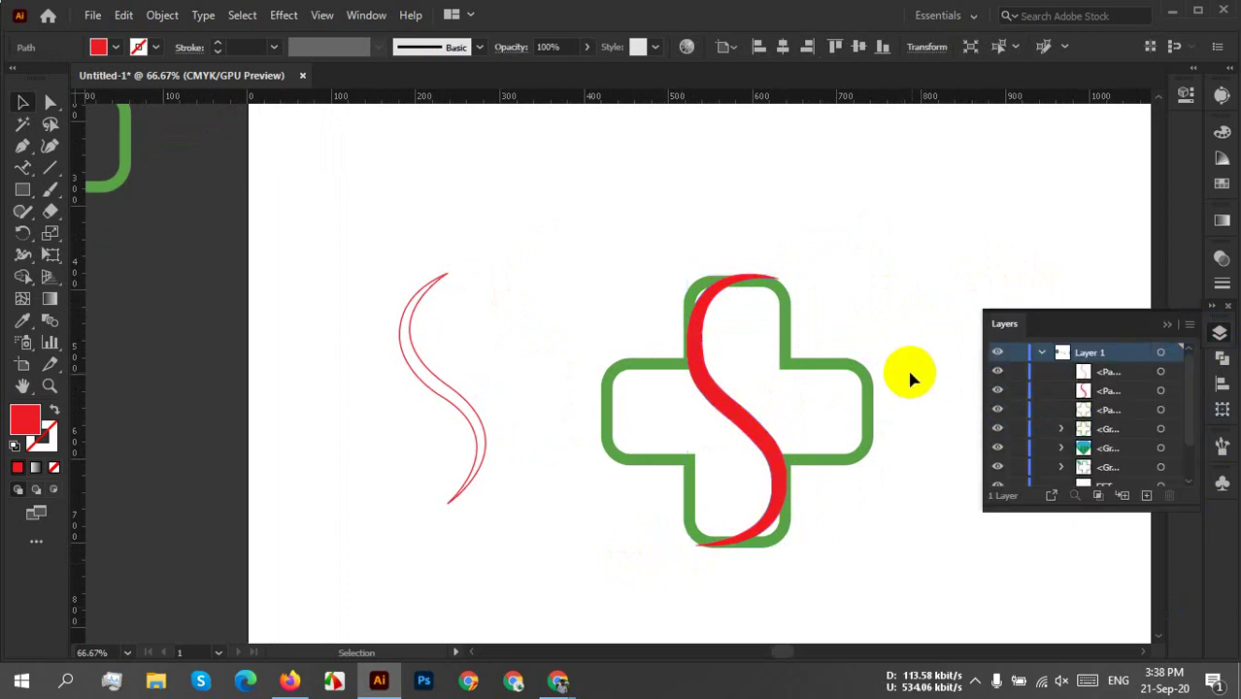
Divide the green cross and the red S-curve with Pathfinder and ungroup the resulting pieces.
{"action": "left_click_drag", "start_coordinate": [646, 520], "coordinate": [648, 525]}
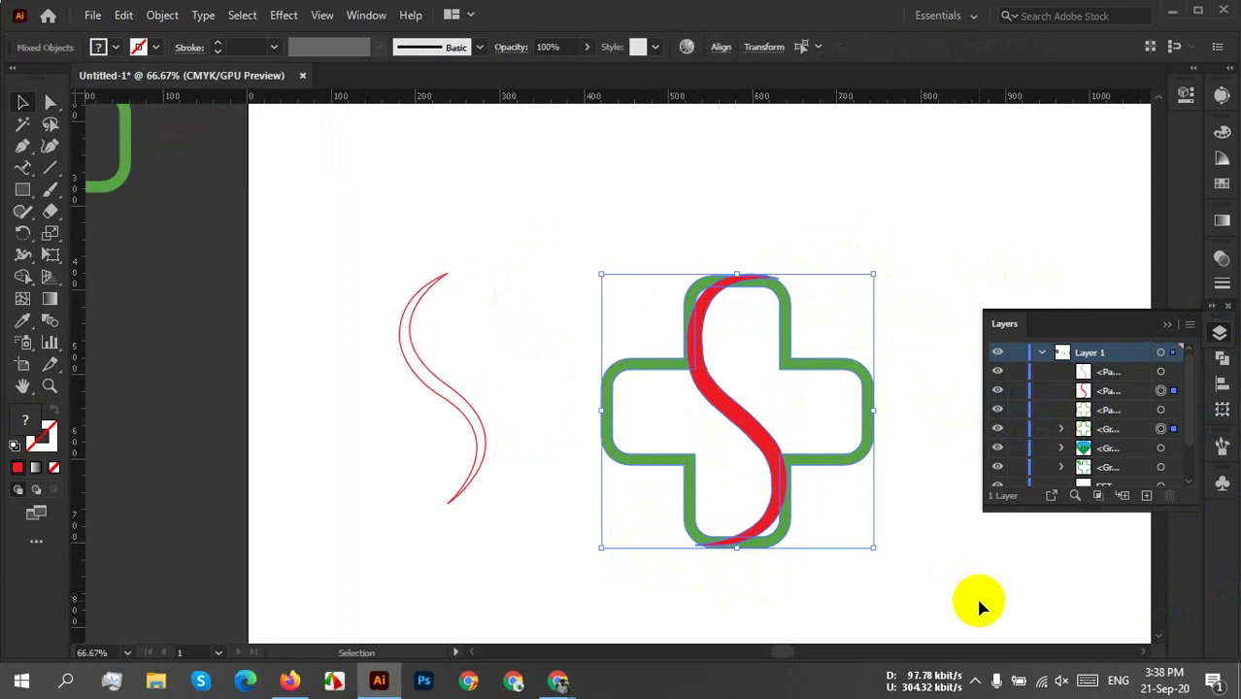
{"action": "left_click", "coordinate": [1148, 349]}
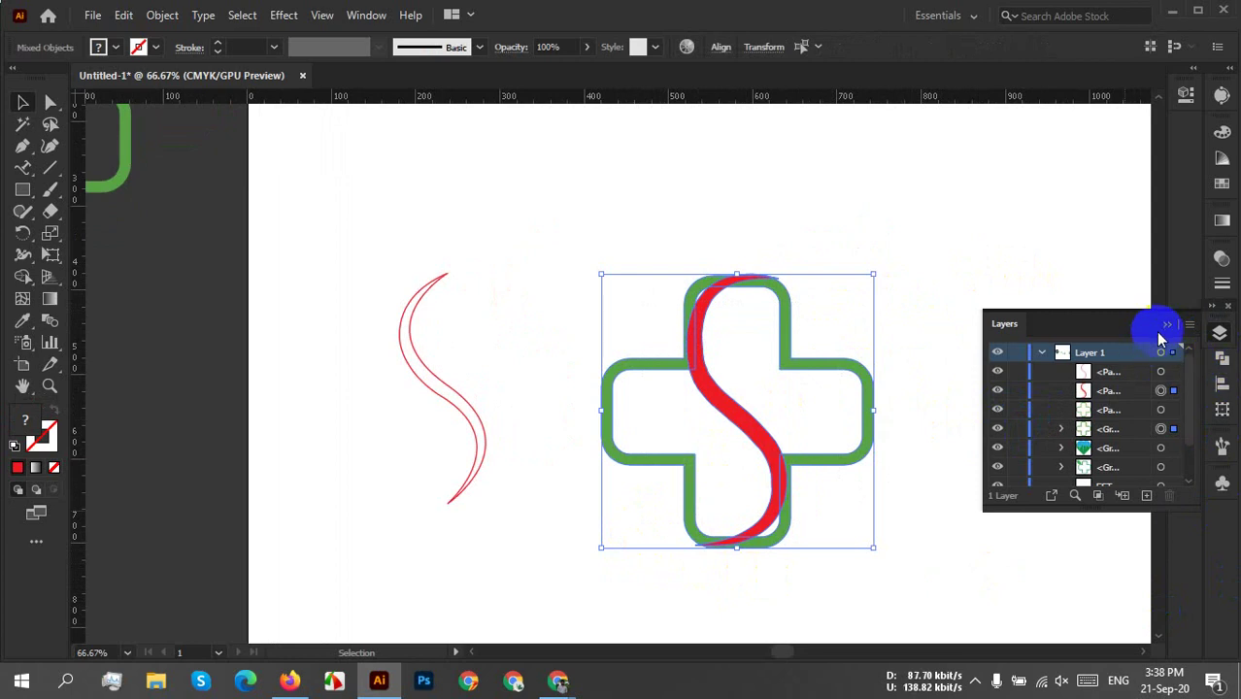
{"action": "left_click", "coordinate": [1161, 327]}
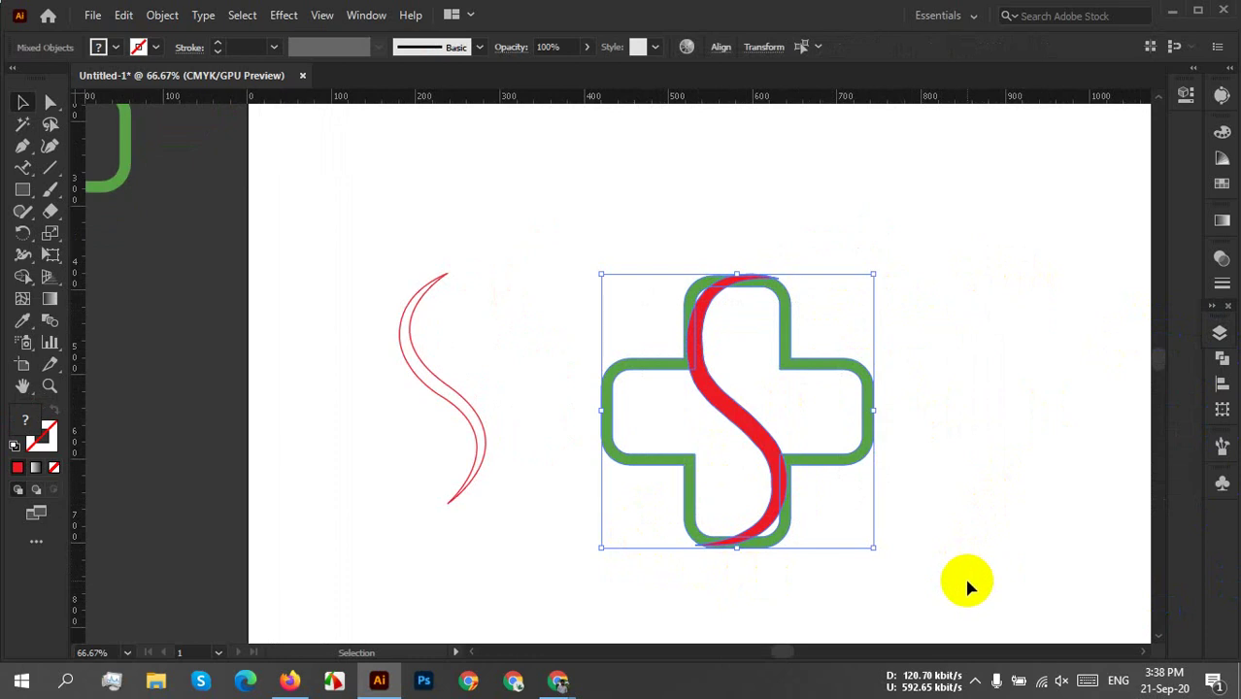
{"action": "left_click", "coordinate": [1227, 506]}
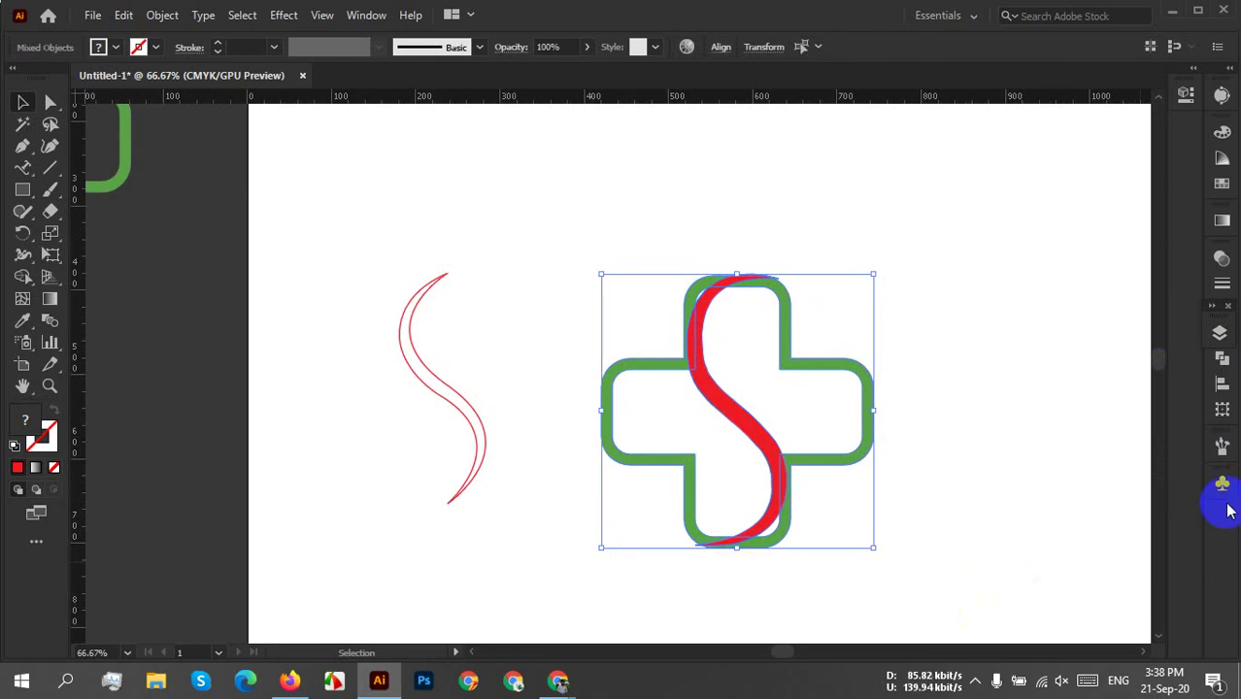
{"action": "left_click", "coordinate": [1223, 358]}
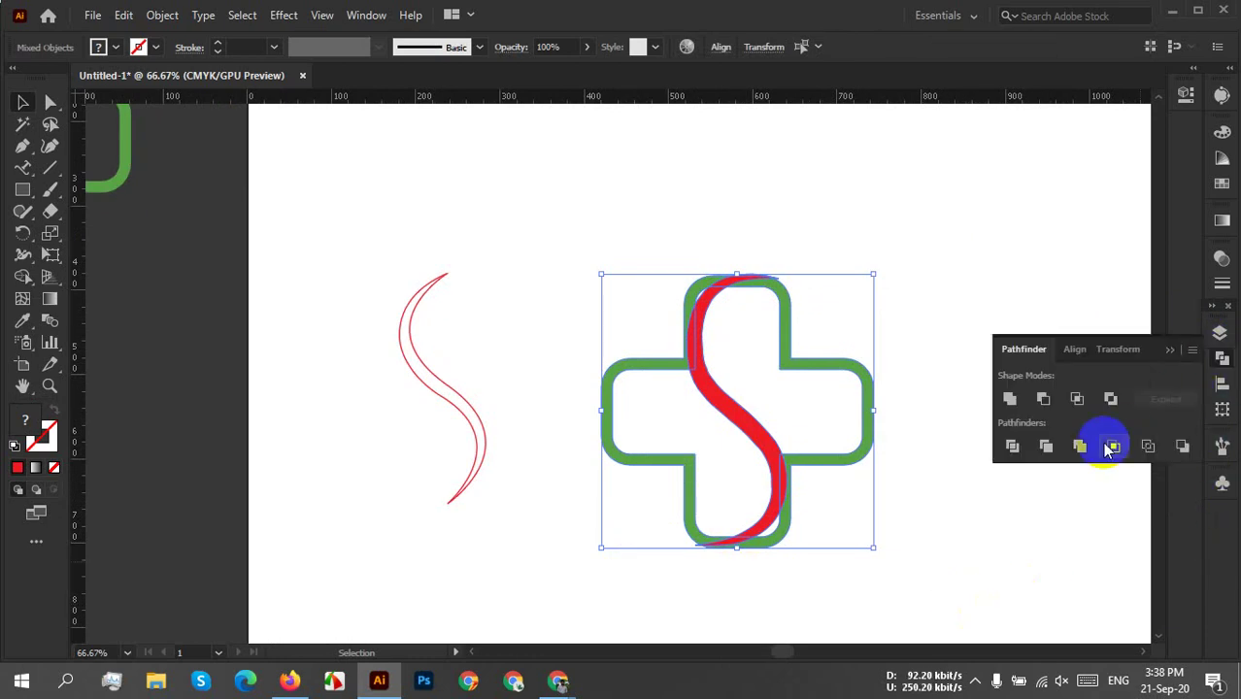
{"action": "left_click", "coordinate": [1011, 446]}
{"action": "right_click", "coordinate": [828, 400]}
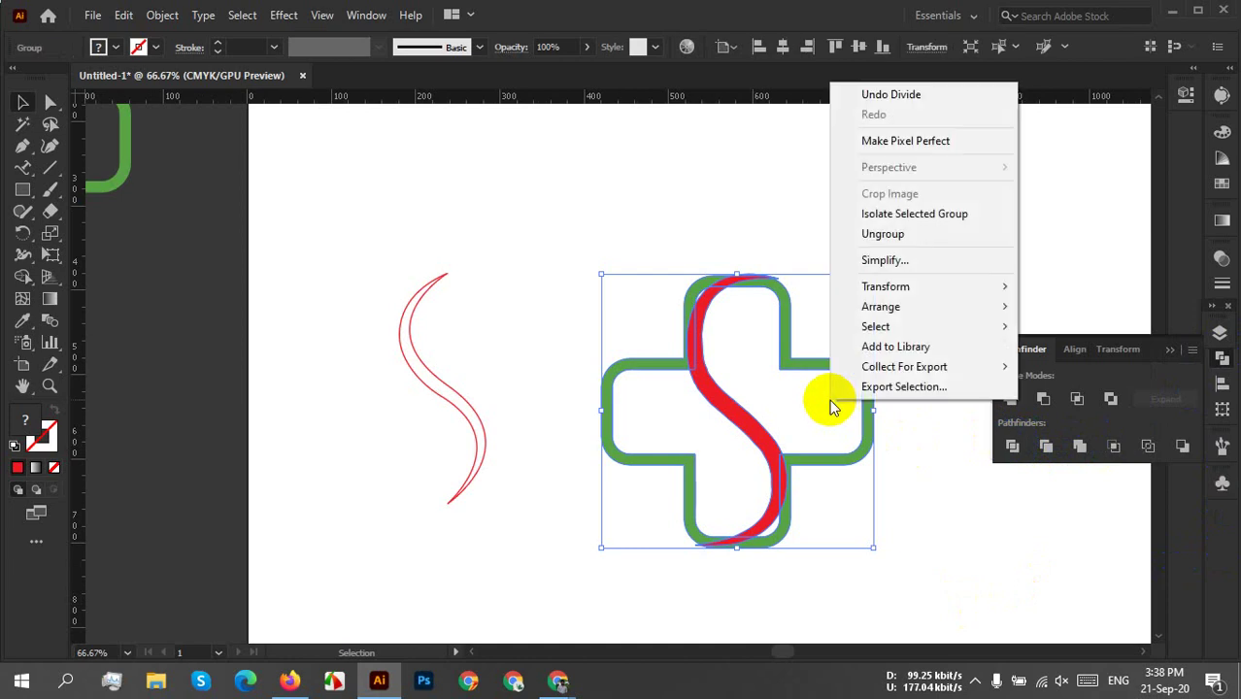
{"action": "left_click", "coordinate": [940, 257]}
{"action": "left_click", "coordinate": [919, 309]}
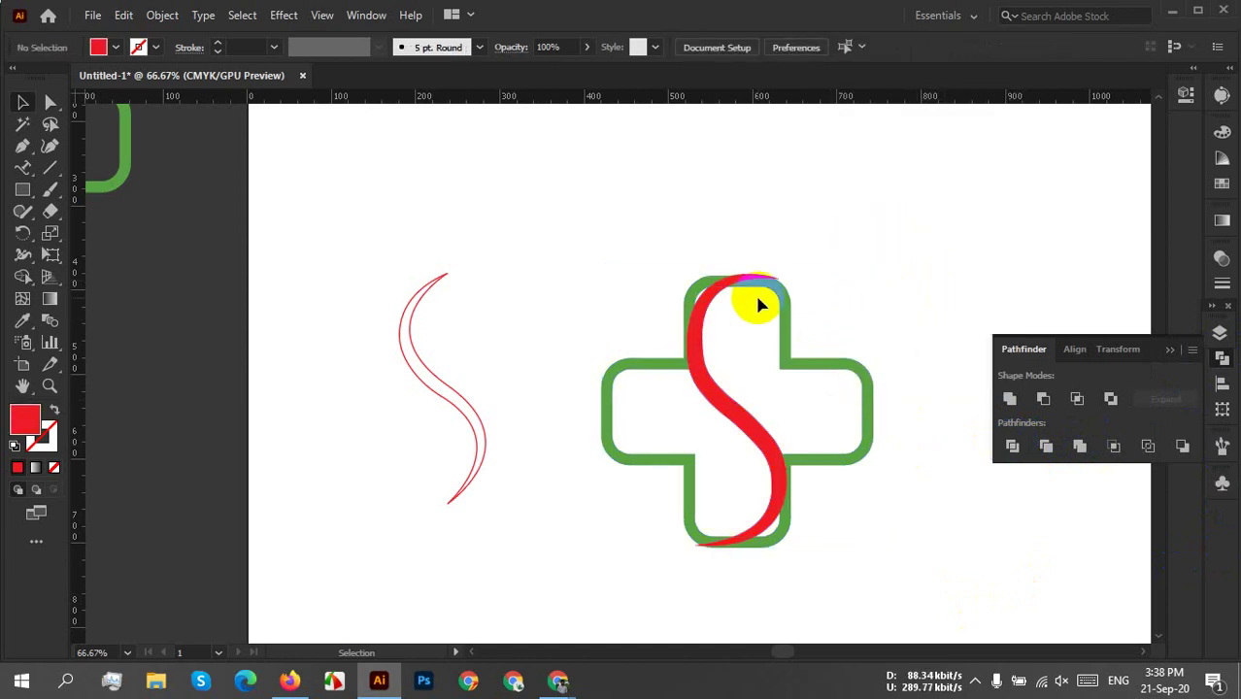
Examine the separated left piece of the cross where the S-curve cuts it at the top and bottom.
{"action": "scroll", "coordinate": [747, 328], "scroll_direction": "up", "scroll_amount": 2}
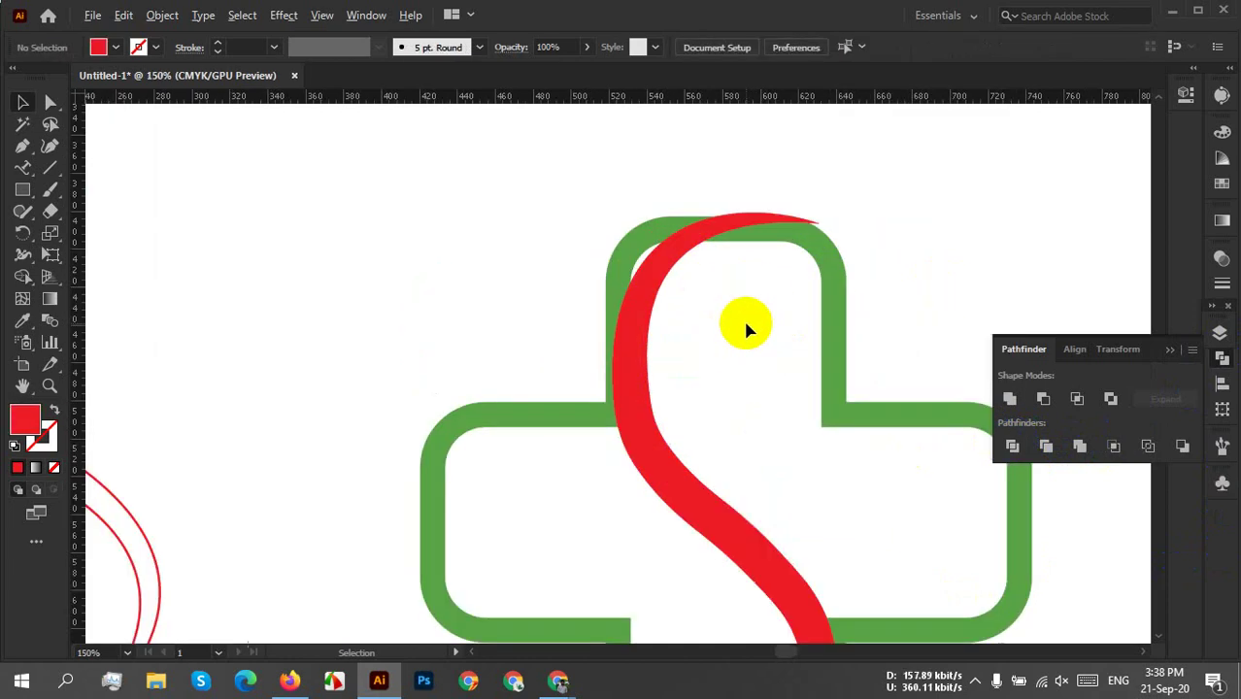
{"action": "left_click", "coordinate": [649, 243]}
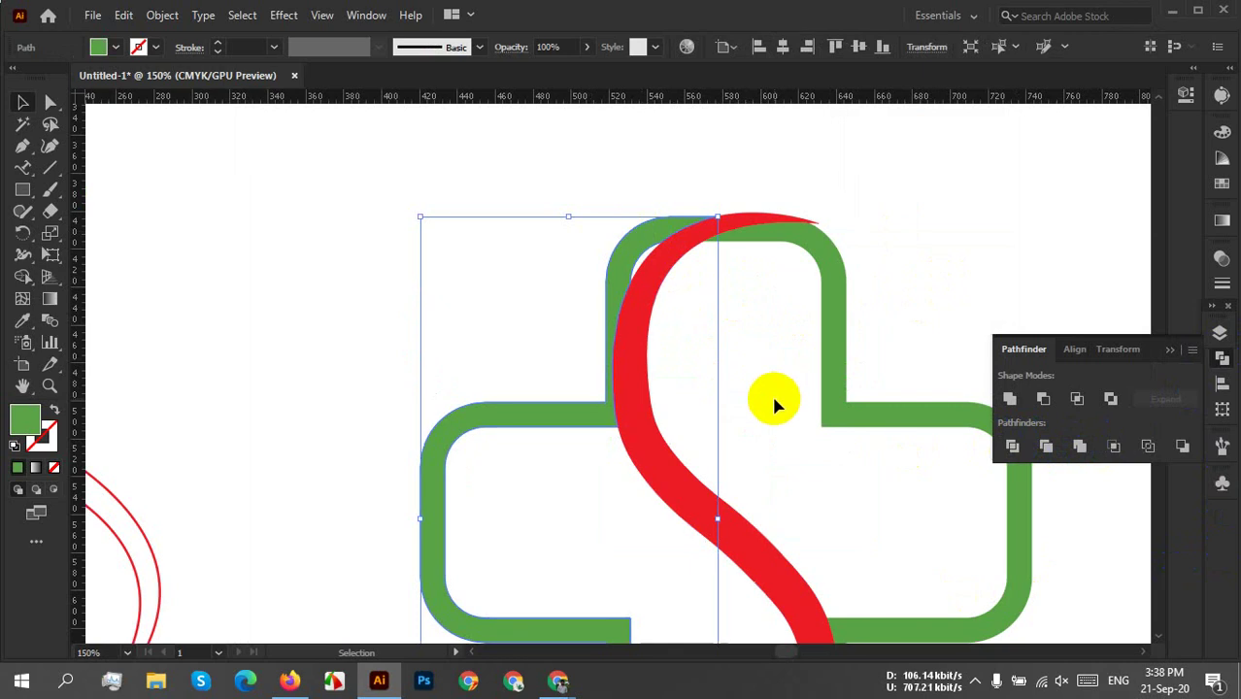
{"action": "scroll", "coordinate": [771, 393], "scroll_direction": "down", "scroll_amount": 2}
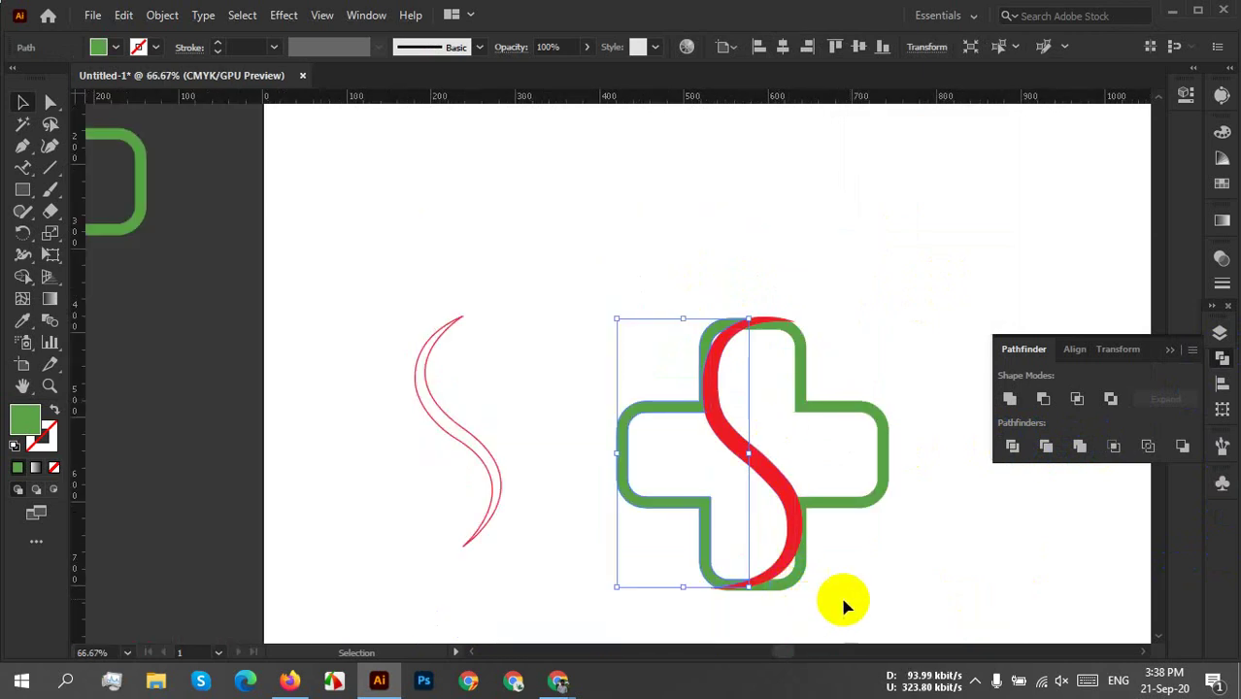
{"action": "left_click", "coordinate": [892, 577]}
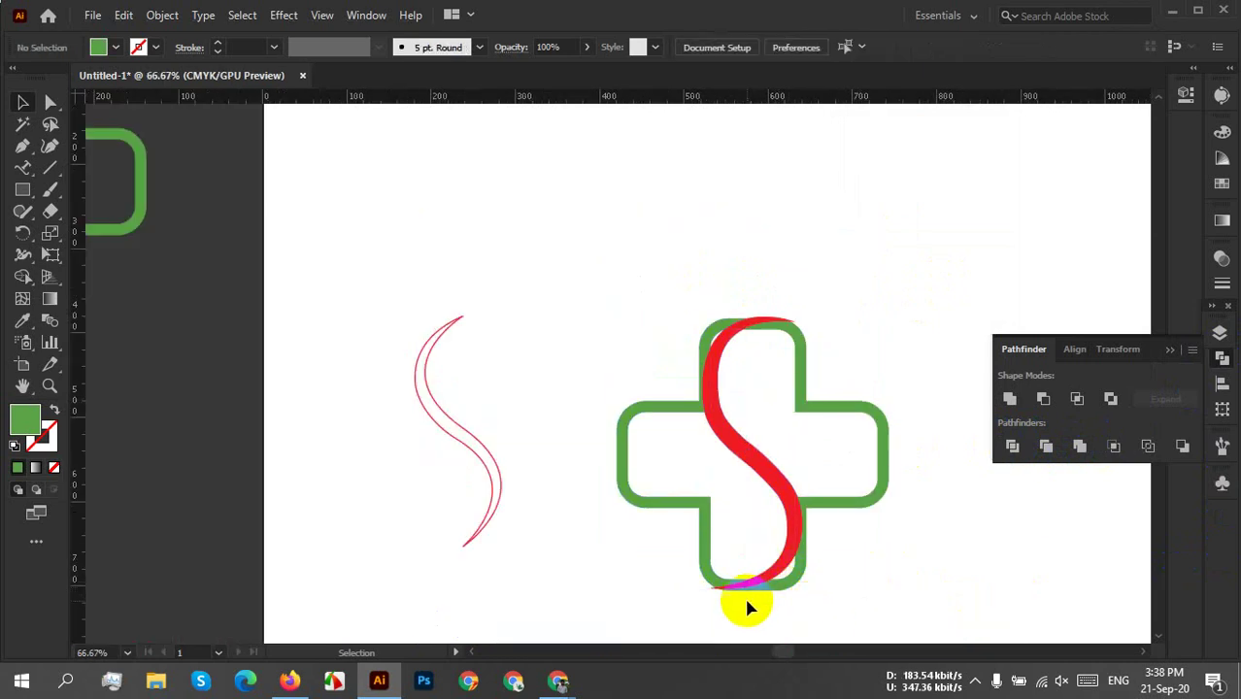
{"action": "scroll", "coordinate": [744, 594], "scroll_direction": "up", "scroll_amount": 2}
{"action": "left_click", "coordinate": [675, 561]}
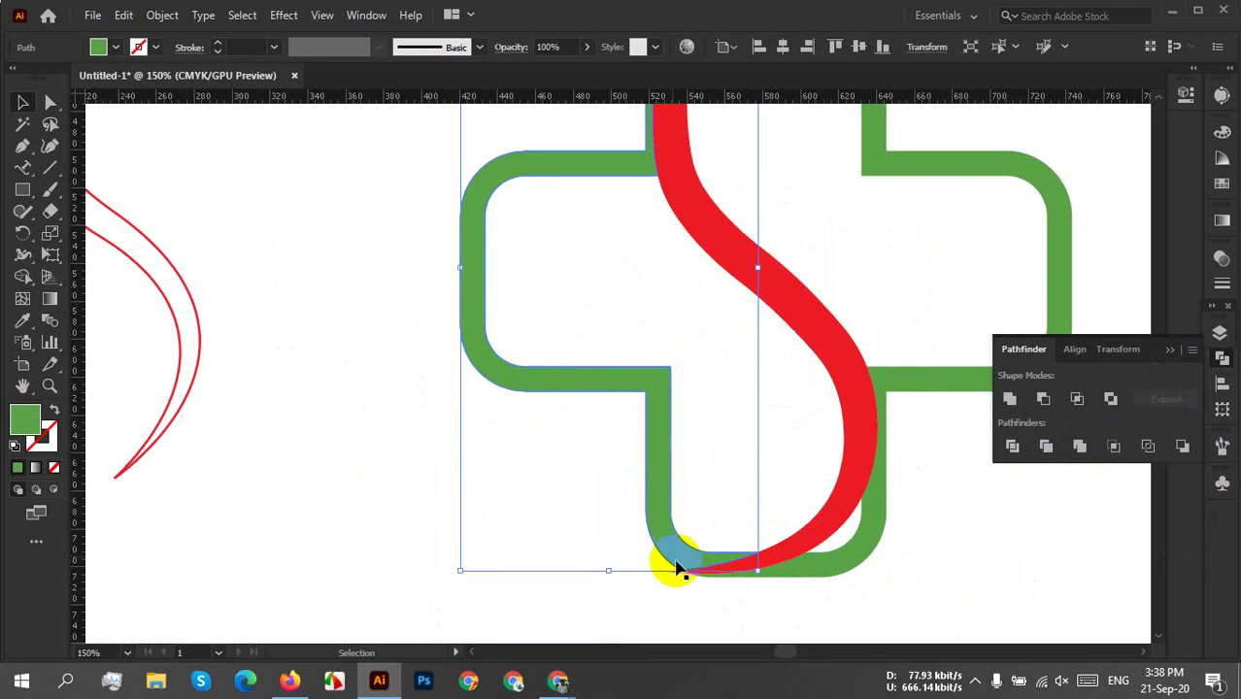
{"action": "left_click", "coordinate": [881, 601]}
{"action": "scroll", "coordinate": [881, 592], "scroll_direction": "down", "scroll_amount": 1}
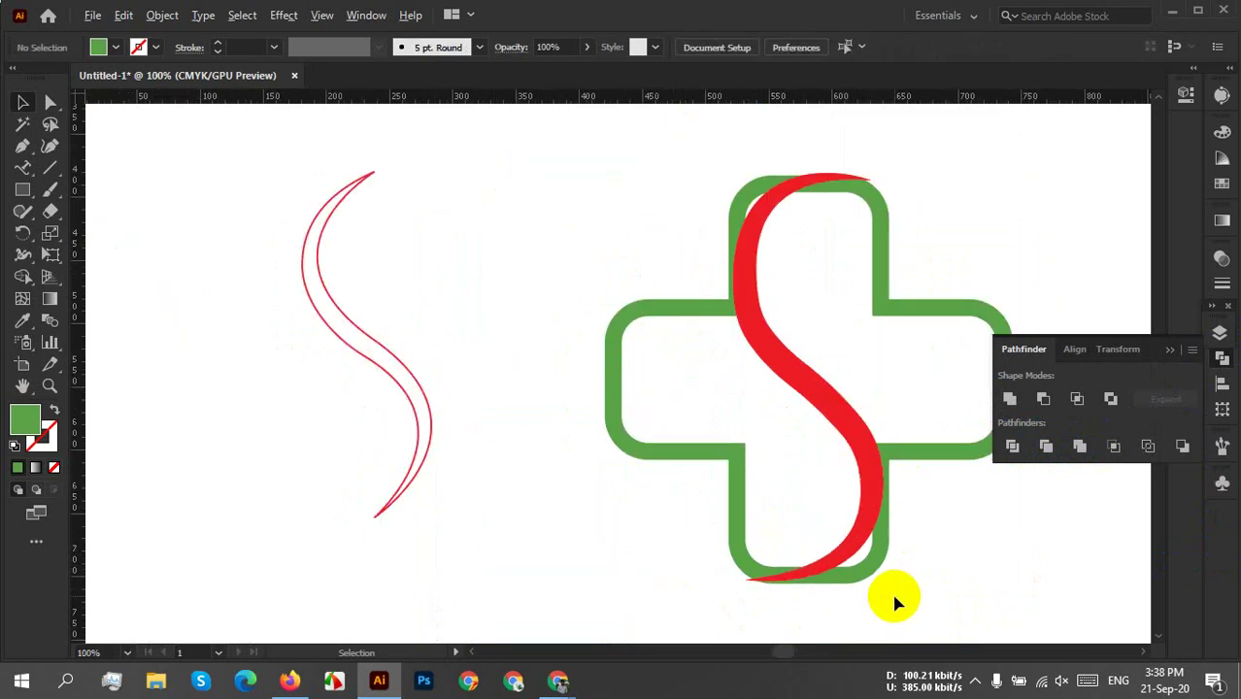
Move the left and right halves of the green cross outward, away from the red S-curve.
{"action": "left_click", "coordinate": [713, 456]}
{"action": "left_click_drag", "start_coordinate": [705, 461], "coordinate": [602, 470]}
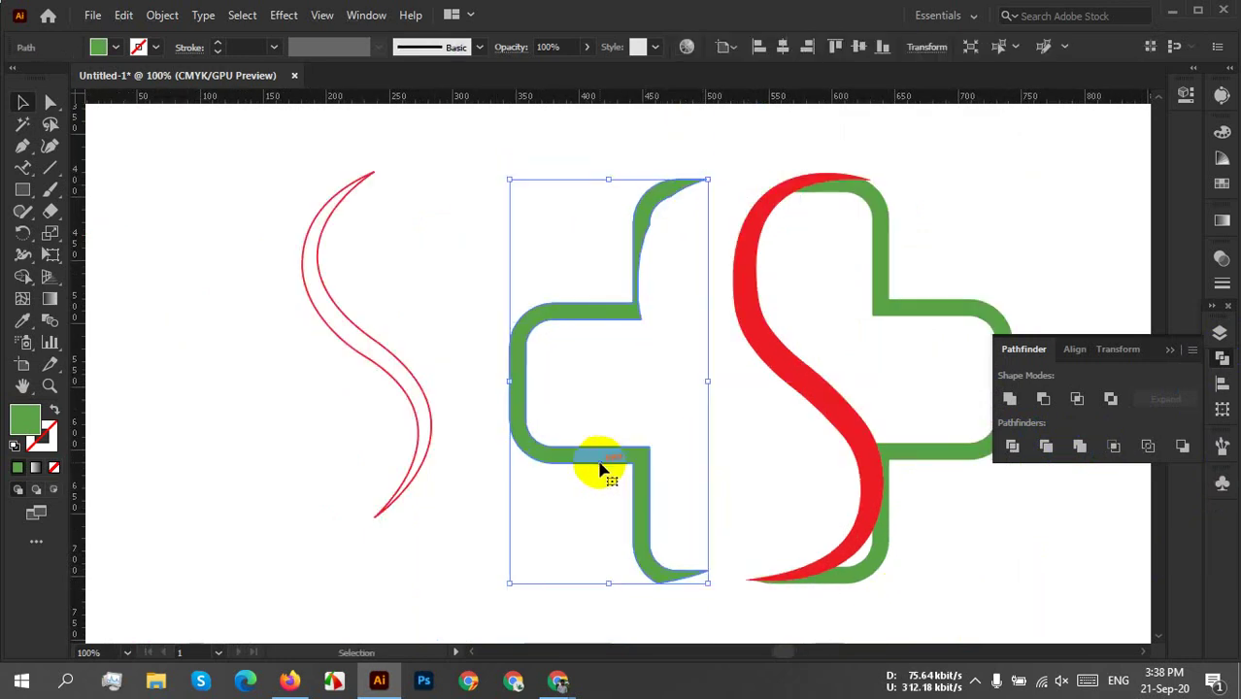
{"action": "left_click_drag", "start_coordinate": [914, 464], "coordinate": [1002, 485]}
{"action": "left_click_drag", "start_coordinate": [903, 460], "coordinate": [714, 432]}
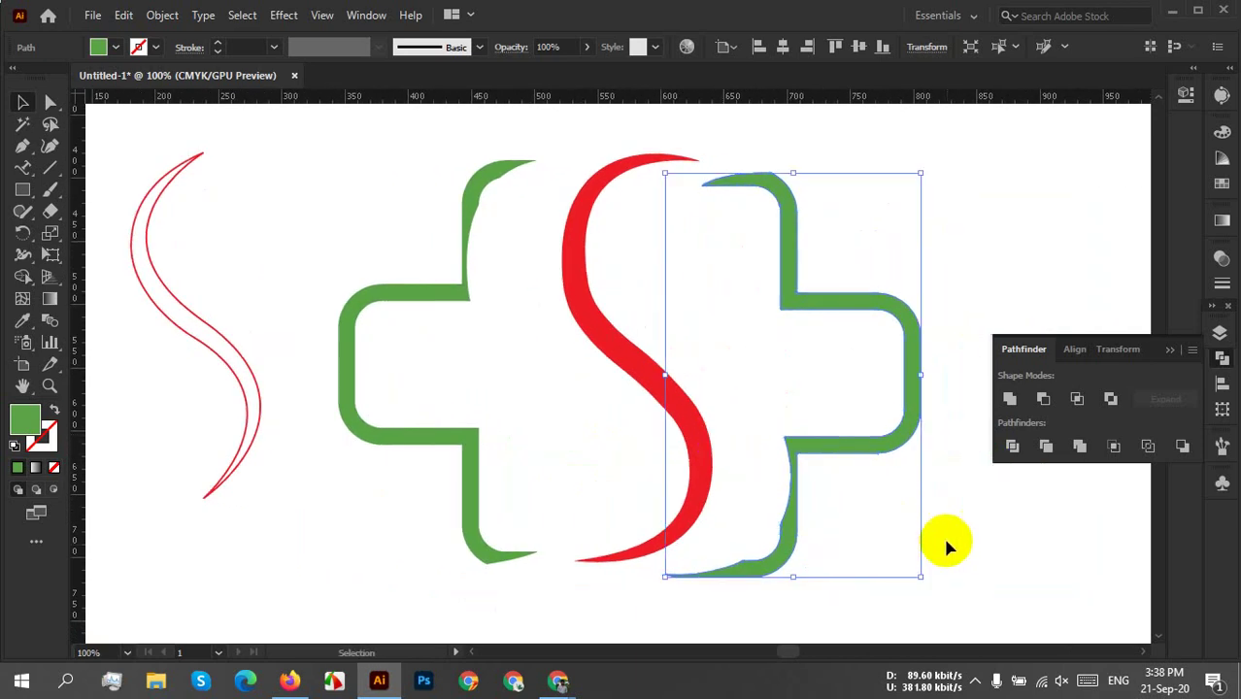
{"action": "left_click", "coordinate": [709, 343]}
Undo the moves of both cross halves and deselect everything.
{"action": "key", "text": "a"}
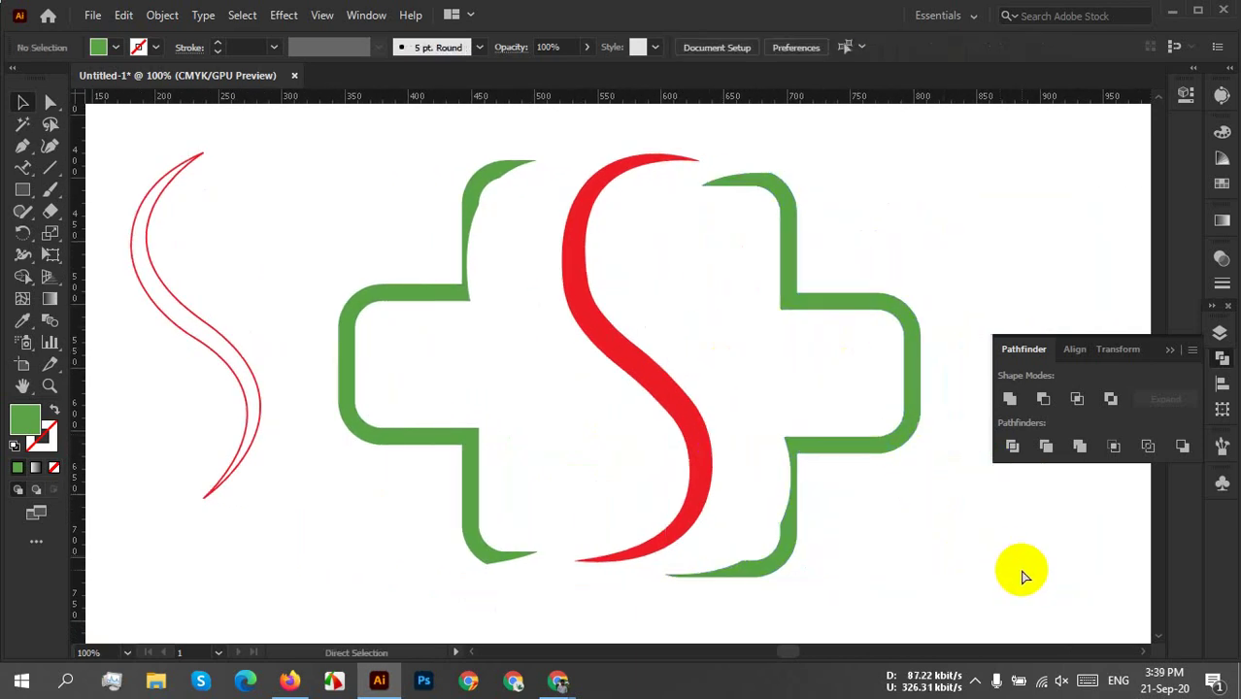
{"action": "key", "text": "ctrl+z"}
{"action": "key", "text": "ctrl+z"}
{"action": "key", "text": "v"}
{"action": "left_click", "coordinate": [964, 559]}
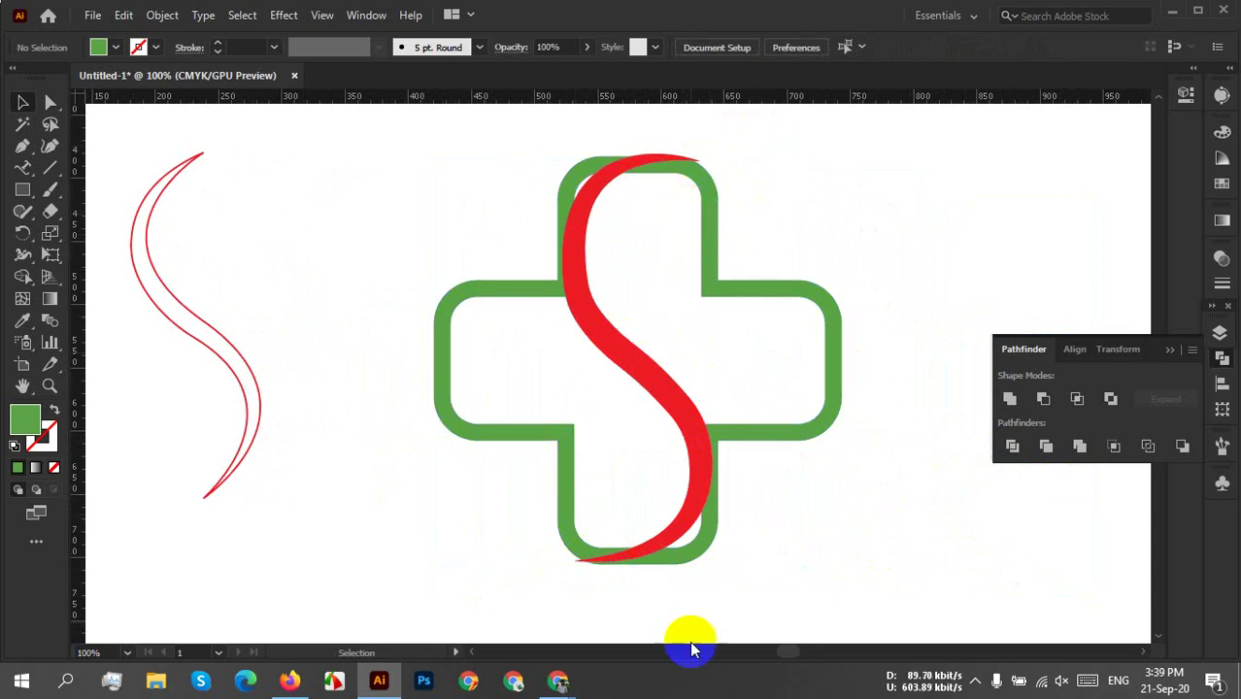
Draw a slanted line across the cross's lower-left rounded corner, just above the S-curve's lower tip.
{"action": "scroll", "coordinate": [568, 549], "scroll_direction": "up", "scroll_amount": 2}
{"action": "left_click_drag", "start_coordinate": [647, 576], "coordinate": [647, 535]}
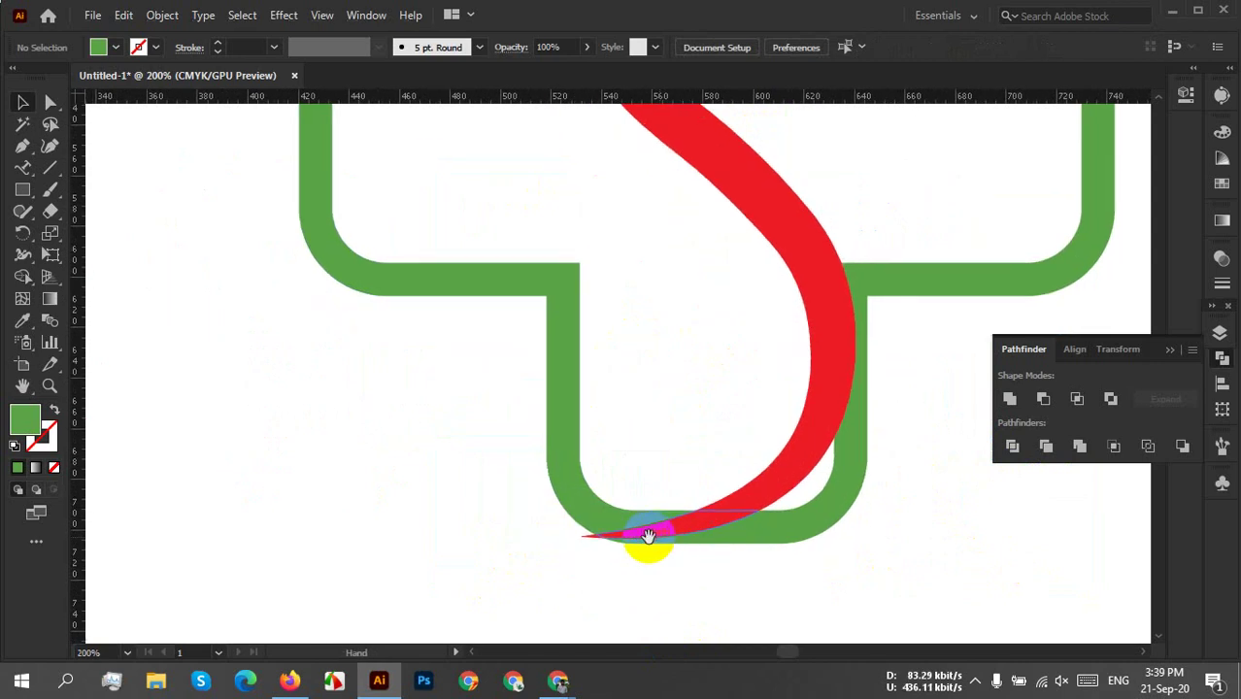
{"action": "left_click", "coordinate": [48, 171]}
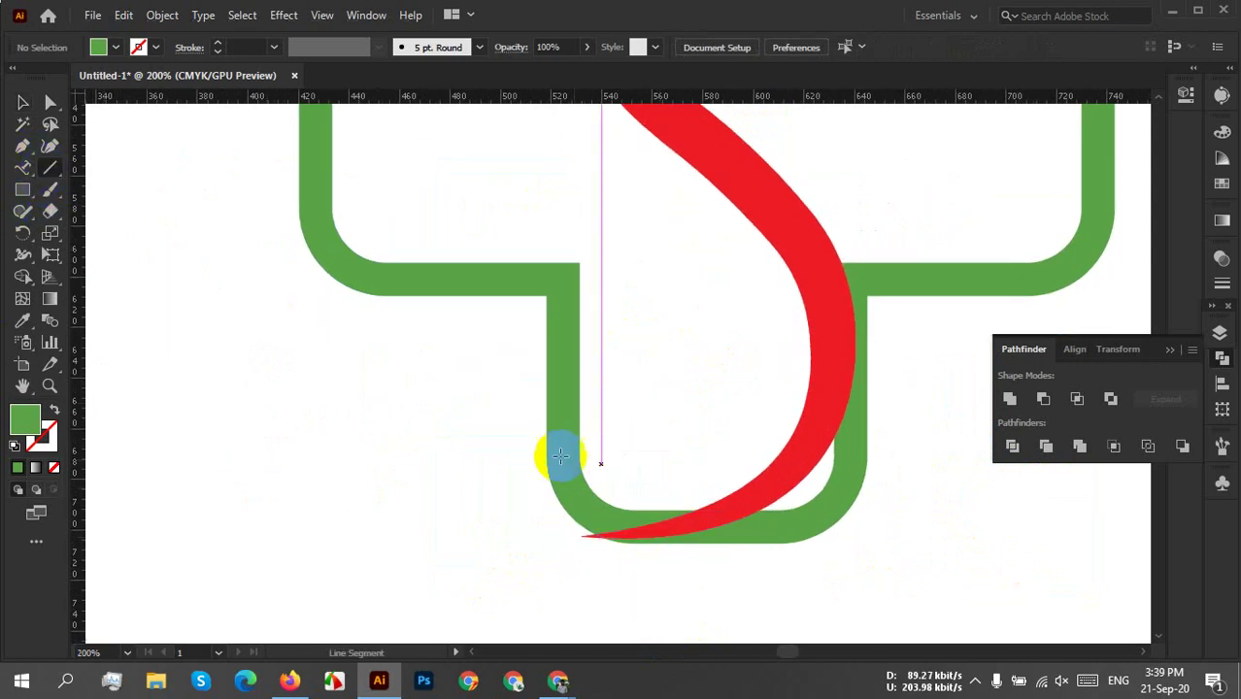
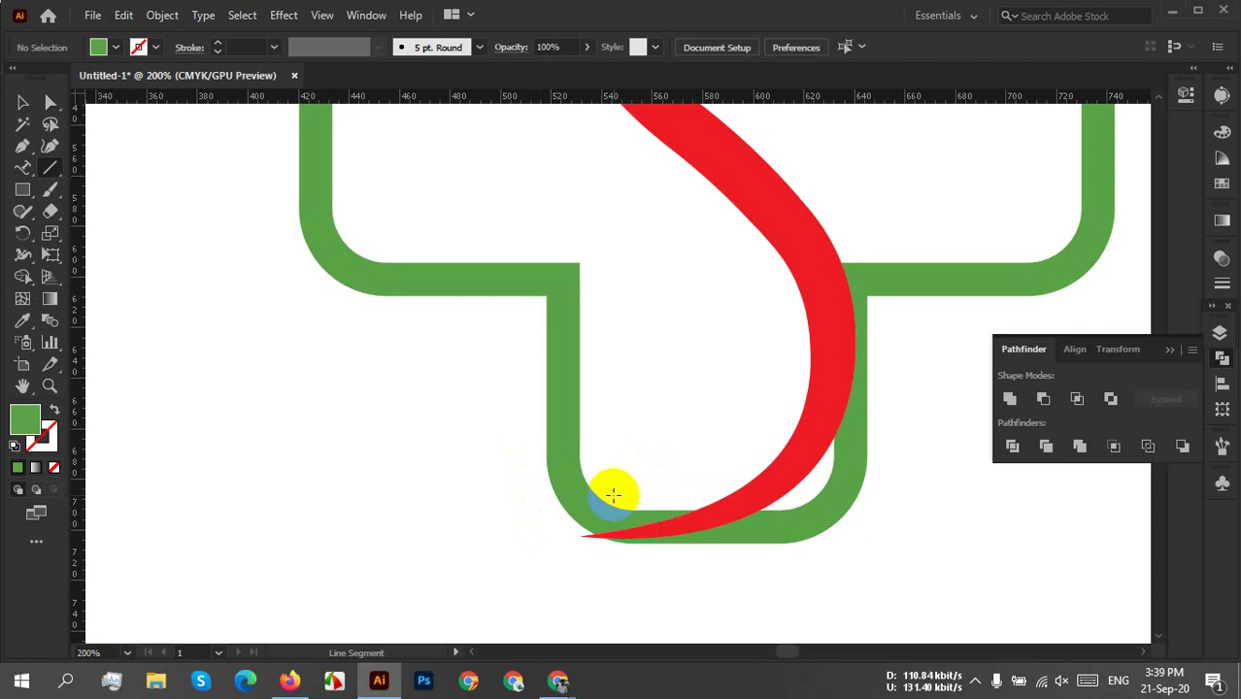
{"action": "left_click_drag", "start_coordinate": [617, 476], "coordinate": [525, 543]}
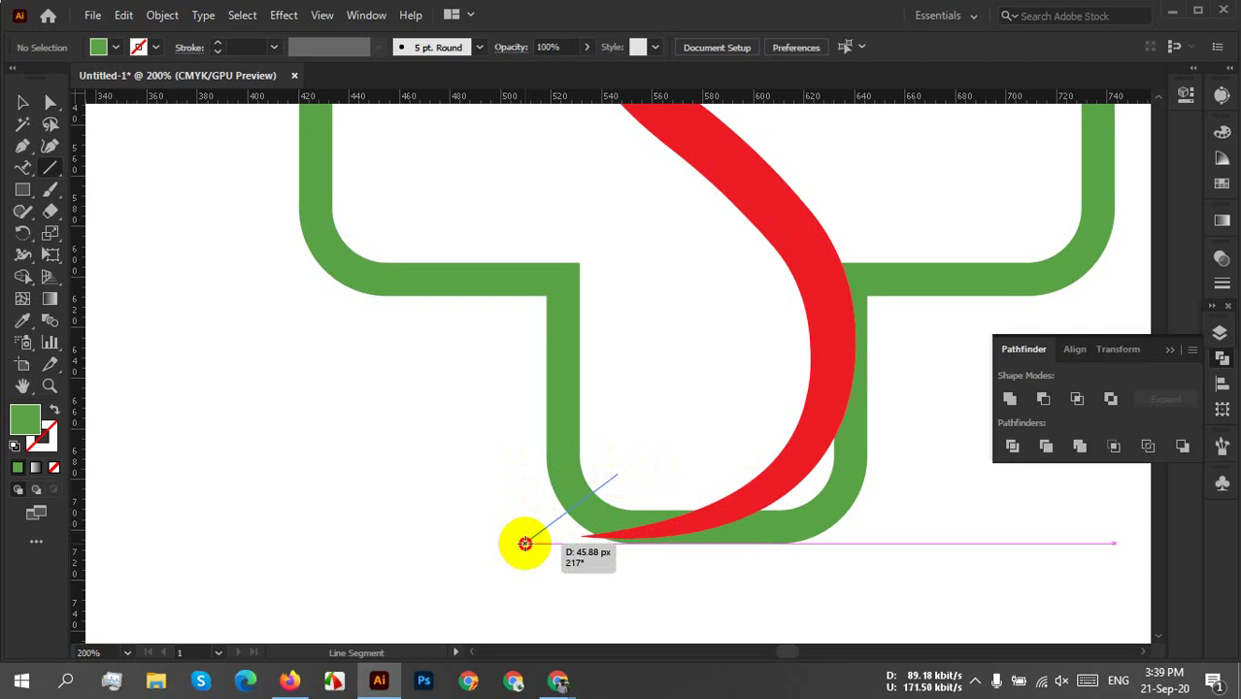
{"action": "left_click_drag", "start_coordinate": [525, 544], "coordinate": [508, 519]}
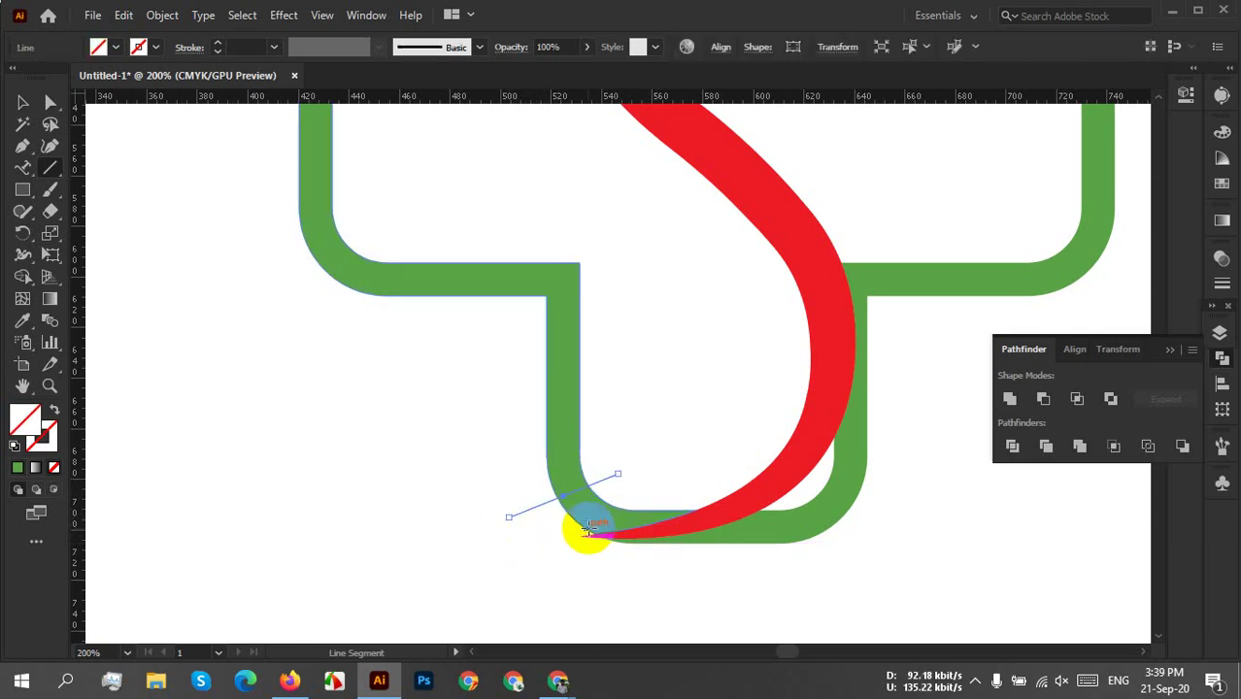
Draw a slanted line across the cross's upper-right rounded corner and divide the right half along it with Pathfinder.
{"action": "scroll", "coordinate": [615, 498], "scroll_direction": "down", "scroll_amount": 3}
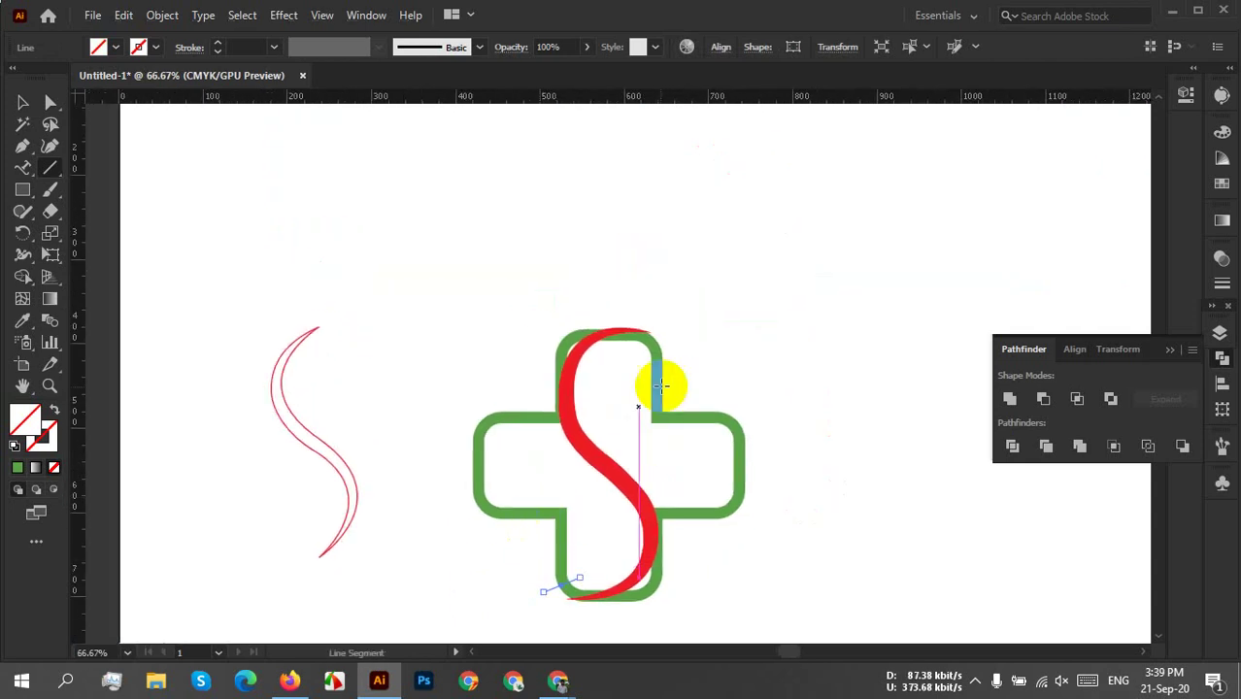
{"action": "scroll", "coordinate": [641, 345], "scroll_direction": "up", "scroll_amount": 3}
{"action": "left_click_drag", "start_coordinate": [661, 321], "coordinate": [762, 265]}
{"action": "key", "text": "v"}
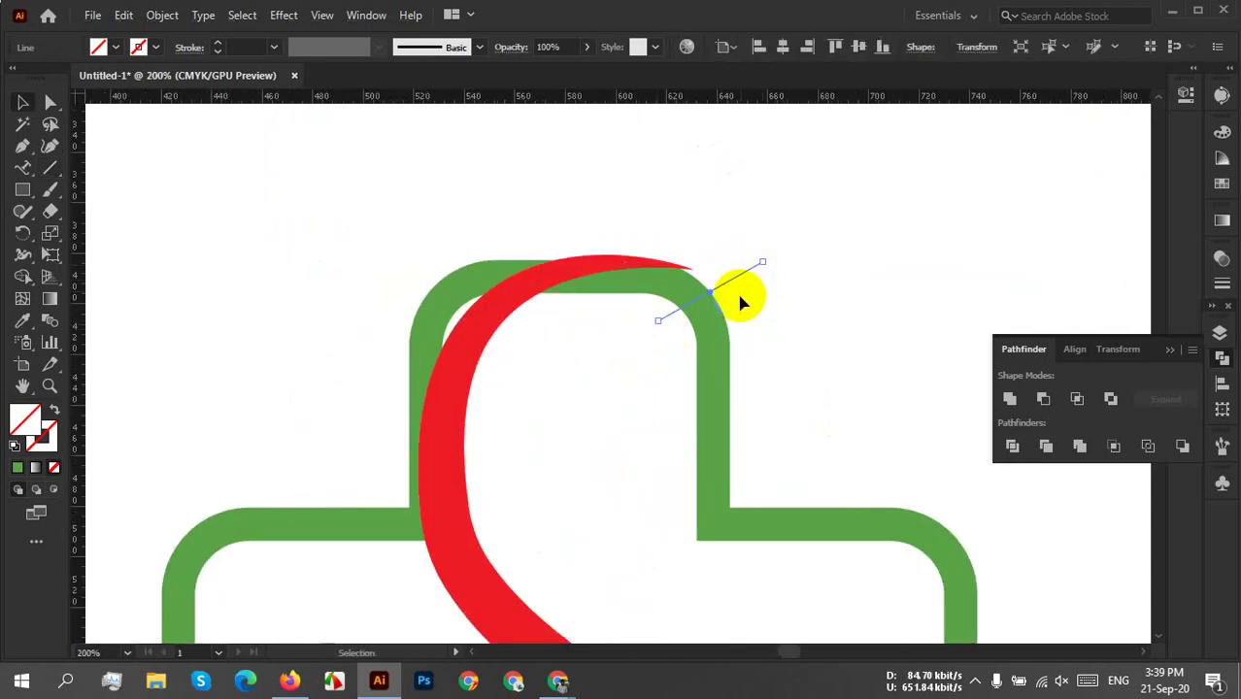
{"action": "left_click_drag", "start_coordinate": [825, 207], "coordinate": [714, 390]}
{"action": "left_click", "coordinate": [1013, 445]}
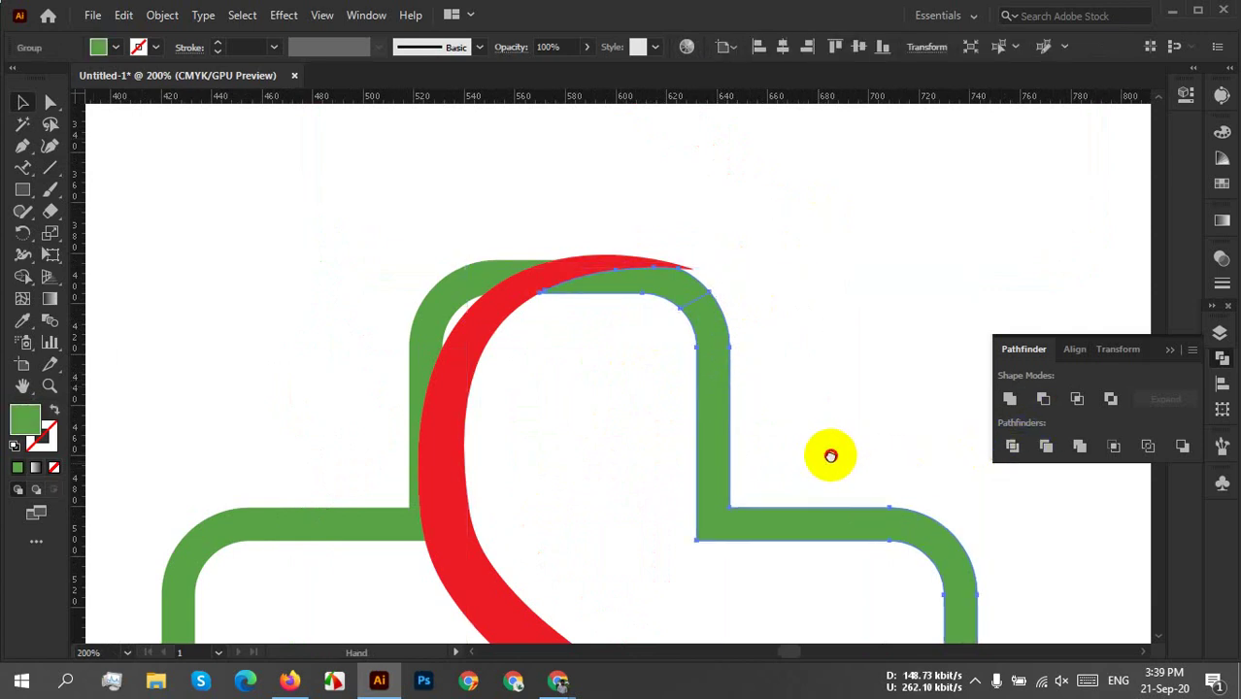
Divide the left half of the cross along the slanted line at its lower-left corner with Pathfinder.
{"action": "scroll", "coordinate": [830, 456], "scroll_direction": "down", "scroll_amount": 10}
{"action": "scroll", "coordinate": [830, 456], "scroll_direction": "left", "scroll_amount": 2}
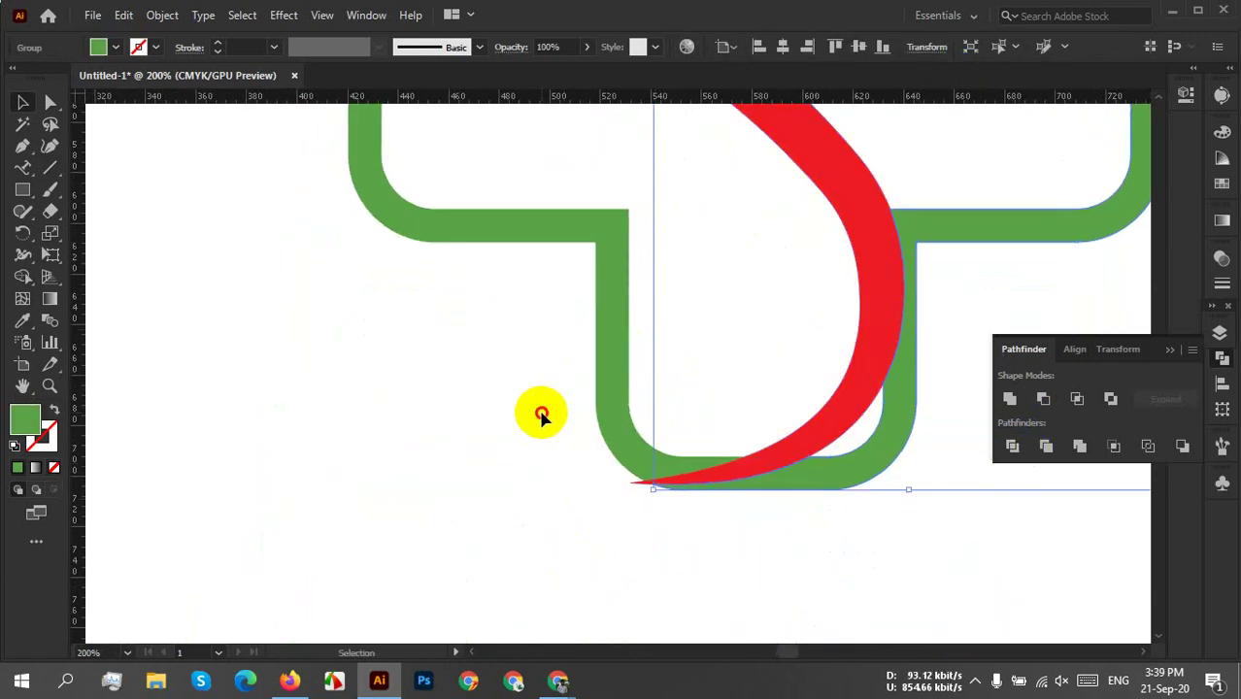
{"action": "left_click", "coordinate": [541, 415]}
{"action": "left_click_drag", "start_coordinate": [517, 368], "coordinate": [647, 464]}
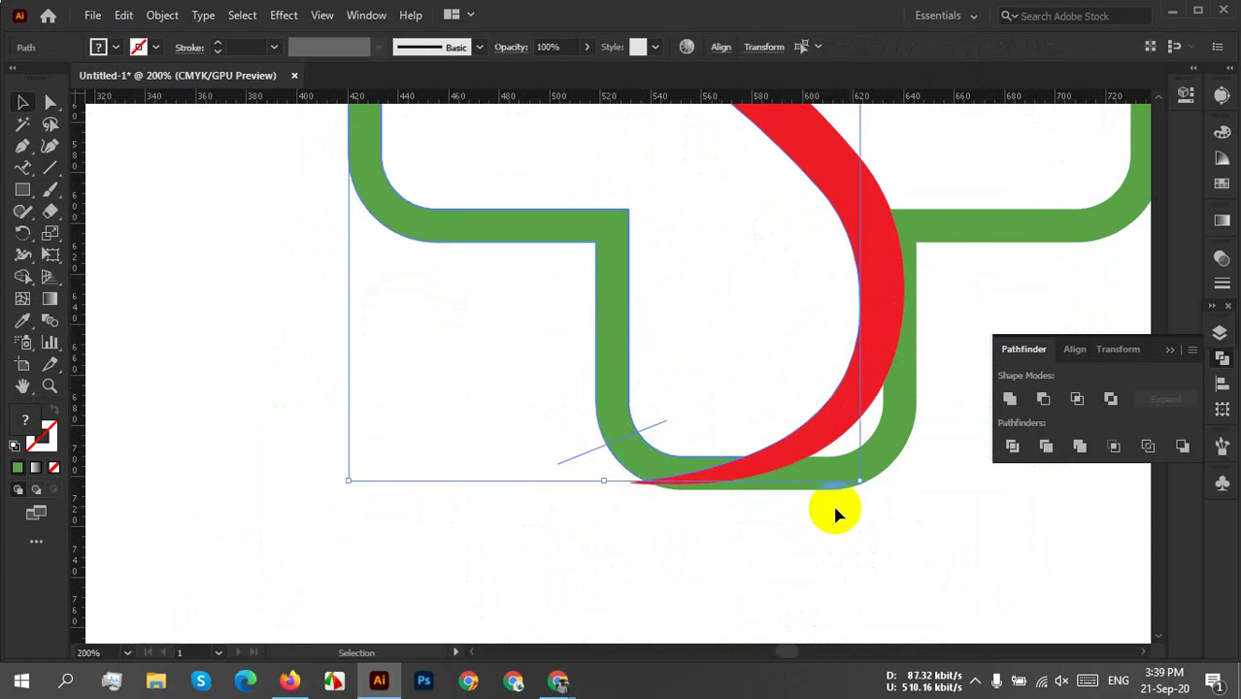
{"action": "left_click", "coordinate": [1013, 445]}
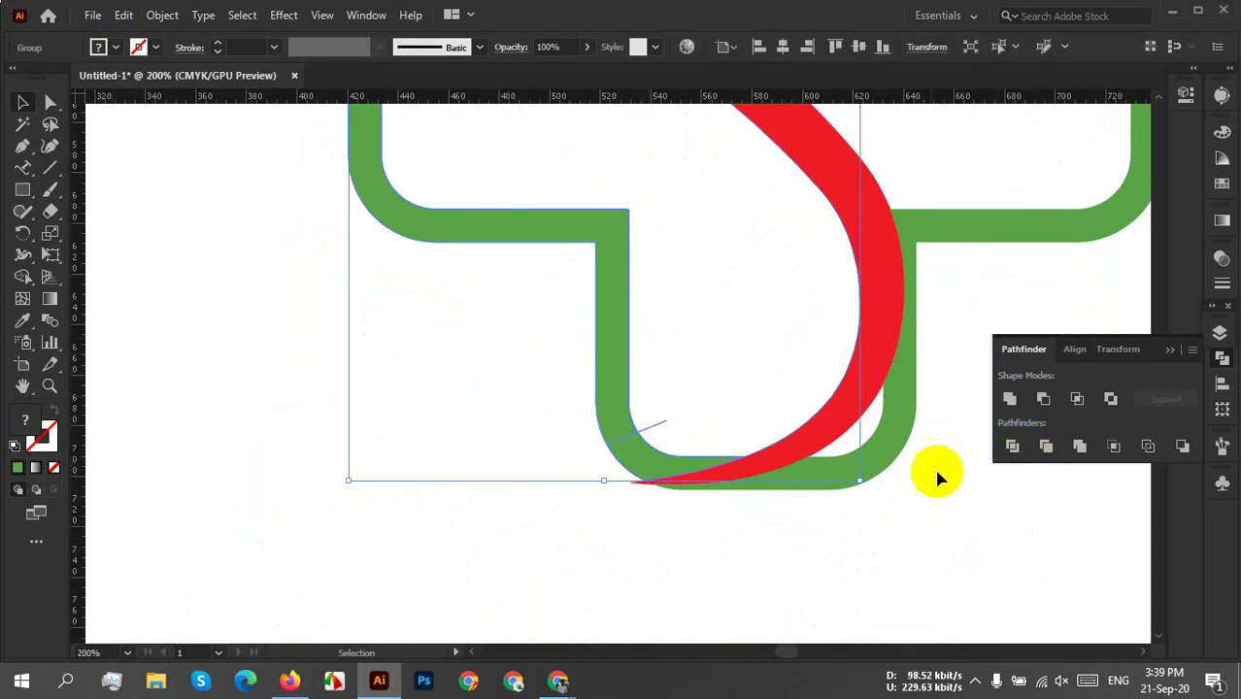
Ungroup the divided left half and delete the green piece between the lower-left cut and the S-curve.
{"action": "right_click", "coordinate": [646, 386]}
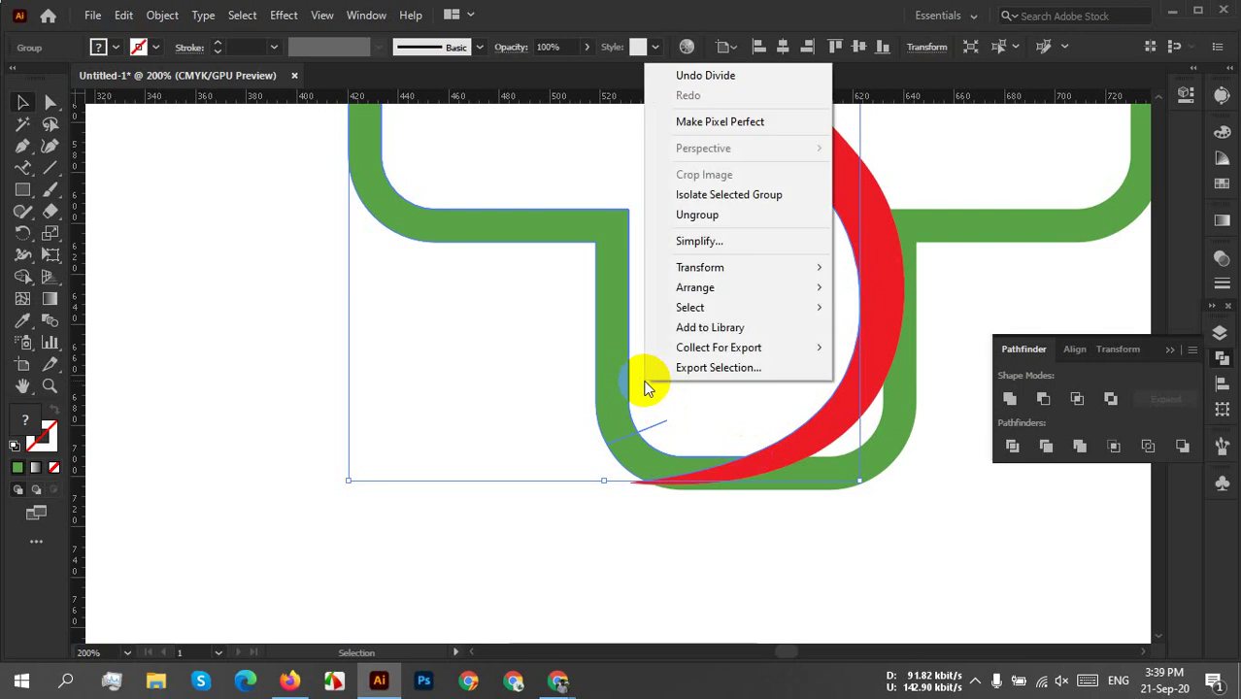
{"action": "left_click", "coordinate": [692, 216]}
{"action": "left_click", "coordinate": [679, 408]}
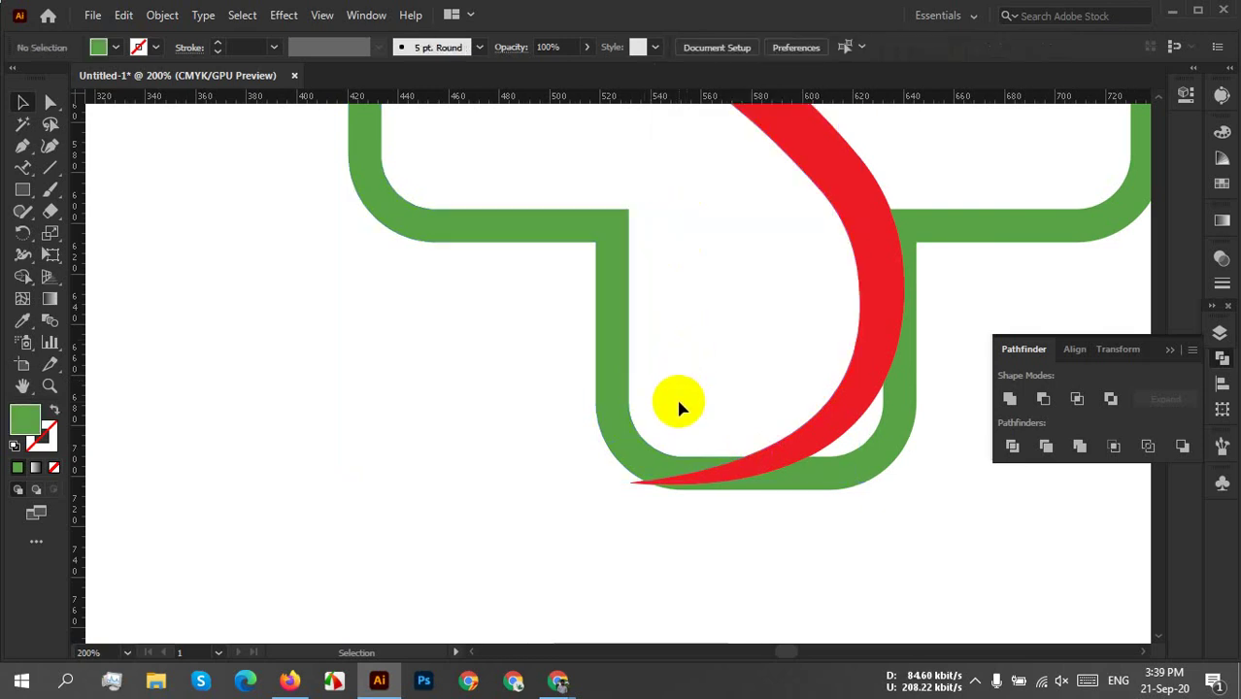
{"action": "left_click_drag", "start_coordinate": [680, 408], "coordinate": [657, 476]}
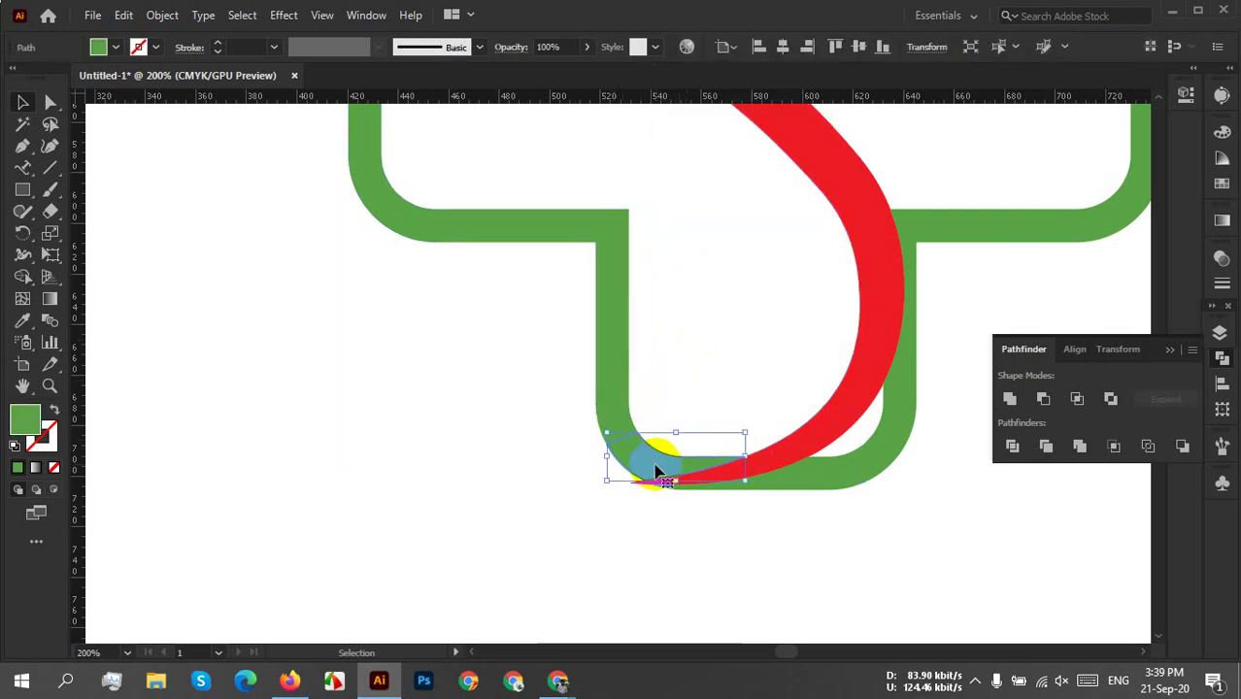
{"action": "key", "text": "Delete"}
Ungroup the divided right half and delete the green piece between the upper-right cut and the S-curve.
{"action": "scroll", "coordinate": [793, 361], "scroll_direction": "up", "scroll_amount": 10}
{"action": "scroll", "coordinate": [584, 507], "scroll_direction": "right", "scroll_amount": 5}
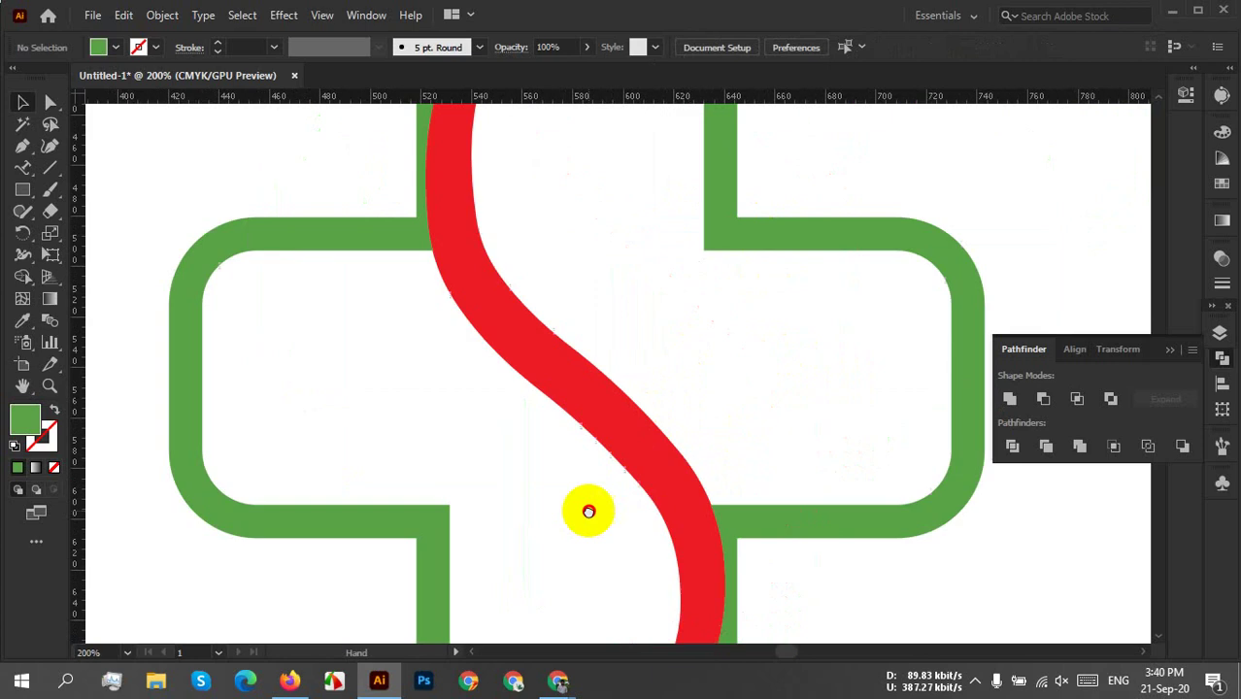
{"action": "left_click_drag", "start_coordinate": [589, 277], "coordinate": [562, 305]}
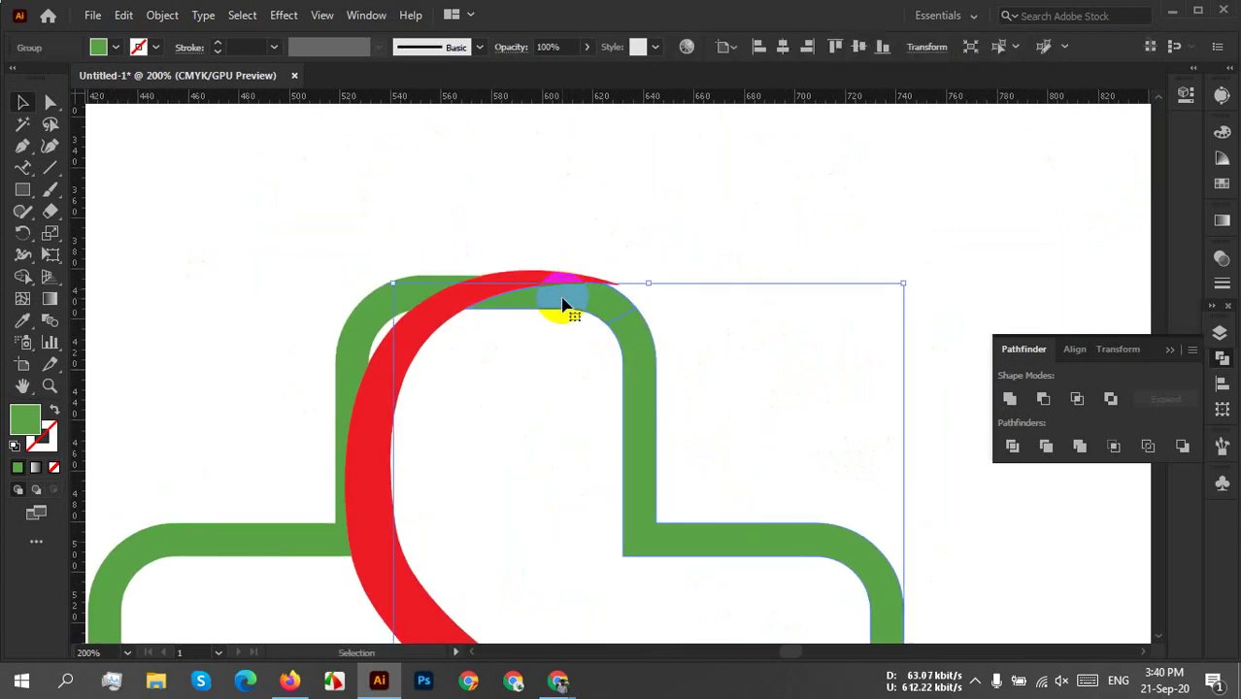
{"action": "right_click", "coordinate": [574, 309]}
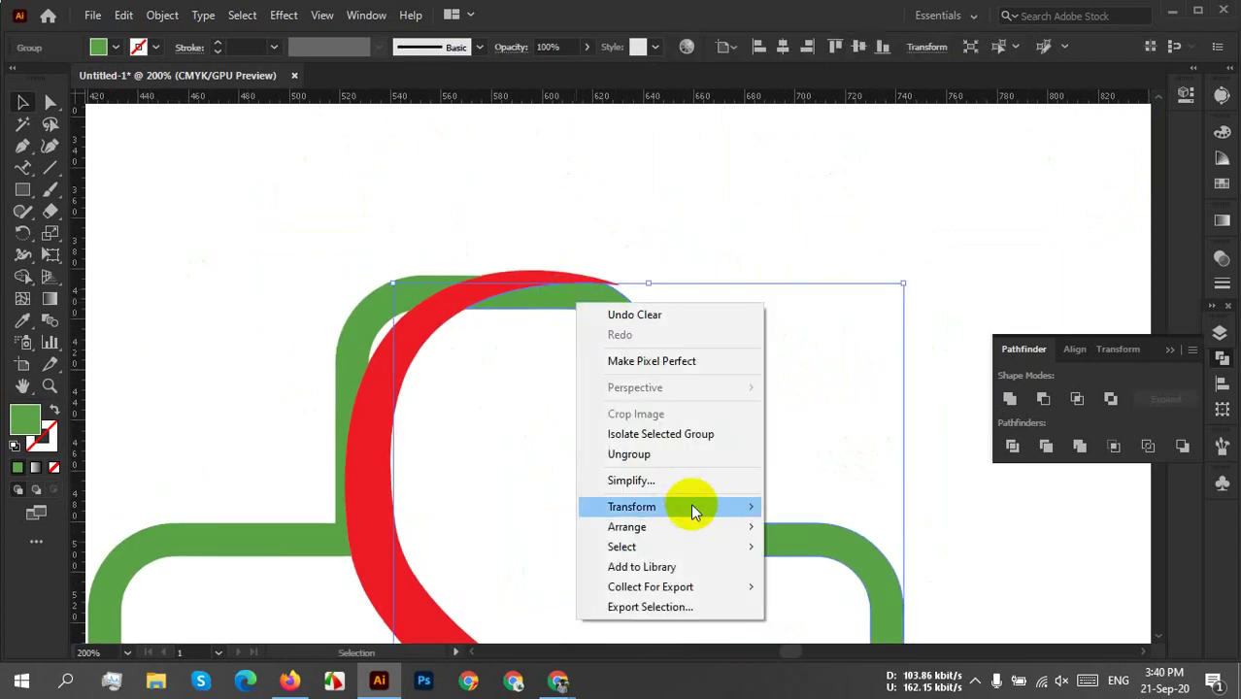
{"action": "left_click", "coordinate": [646, 455]}
{"action": "left_click", "coordinate": [740, 406]}
{"action": "left_click", "coordinate": [561, 299]}
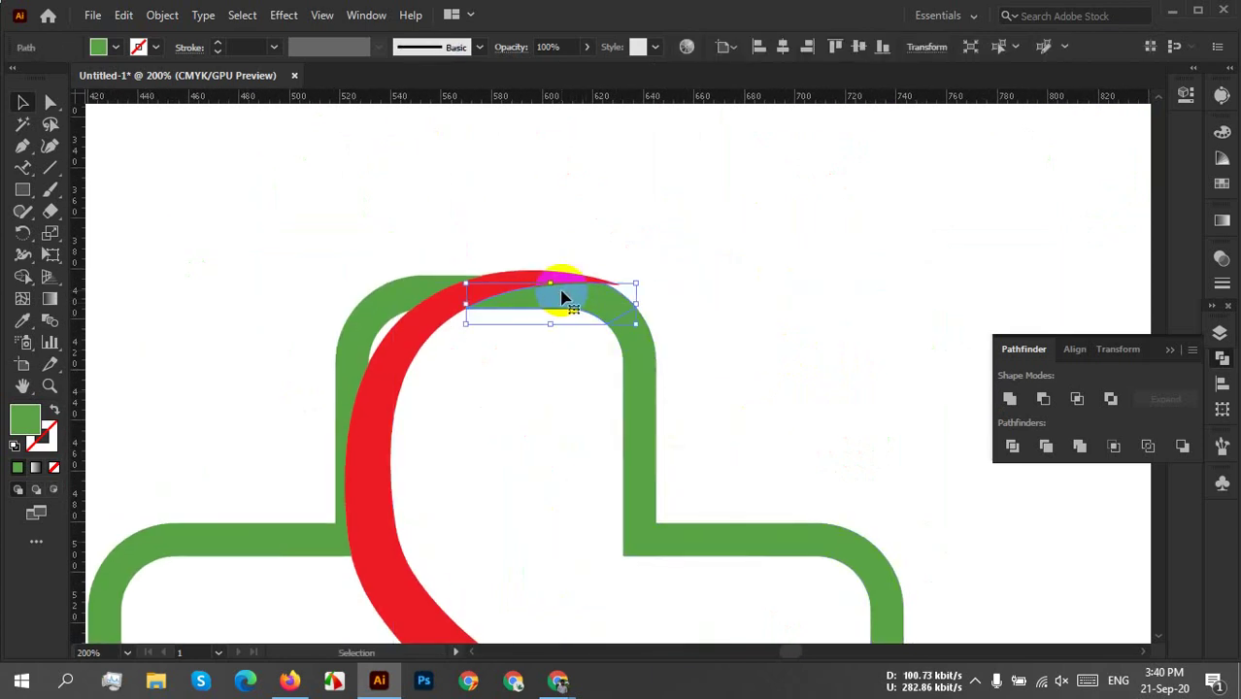
{"action": "key", "text": "Delete"}
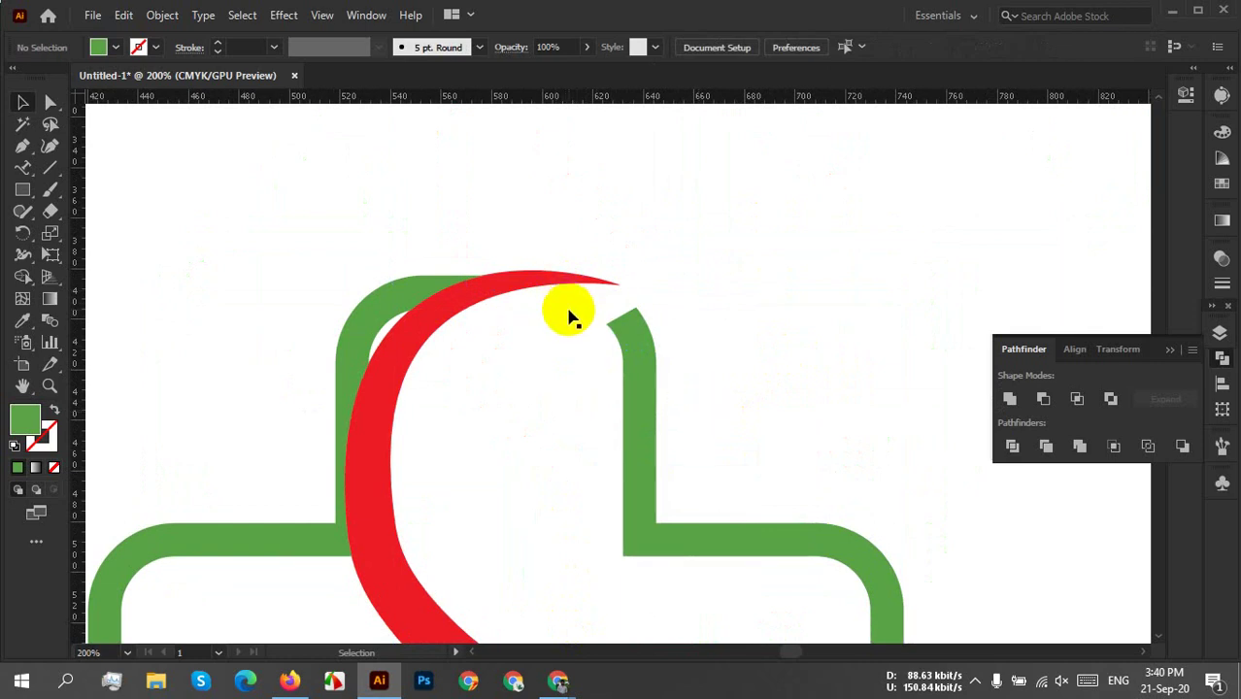
Remove the leftover unfilled paths inside the two cut halves of the cross.
{"action": "left_click_drag", "start_coordinate": [578, 303], "coordinate": [533, 495]}
{"action": "scroll", "coordinate": [556, 525], "scroll_direction": "down", "scroll_amount": 5}
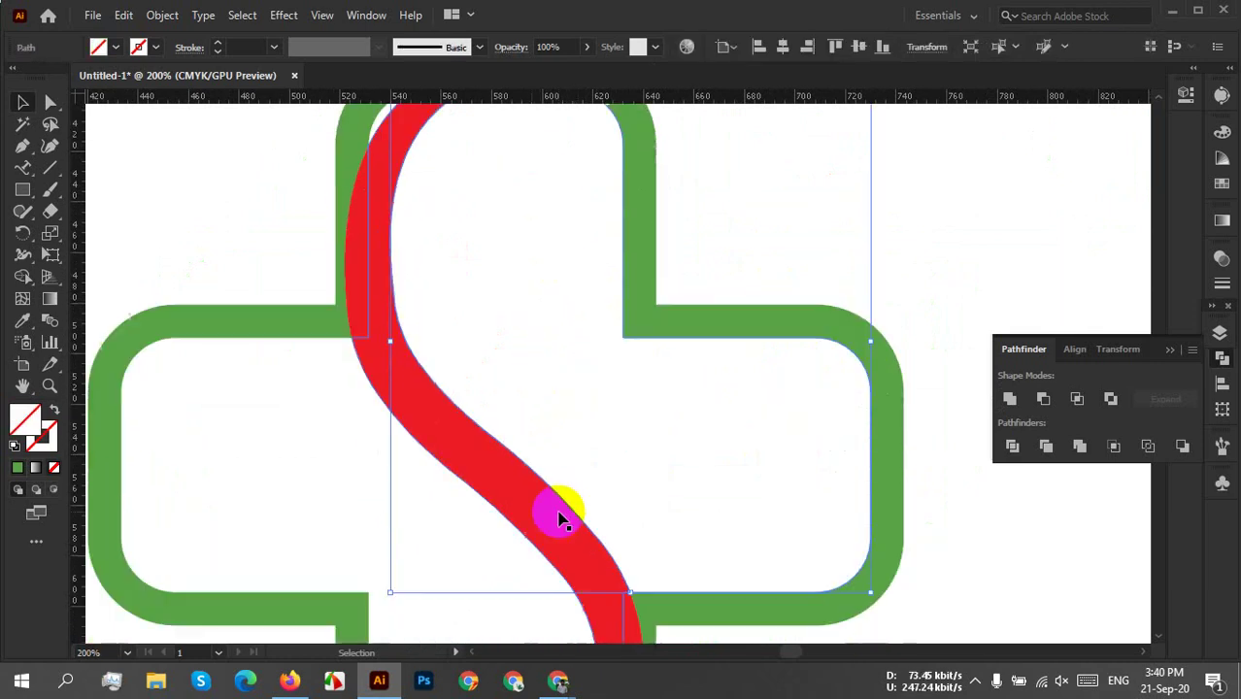
{"action": "left_click", "coordinate": [555, 524]}
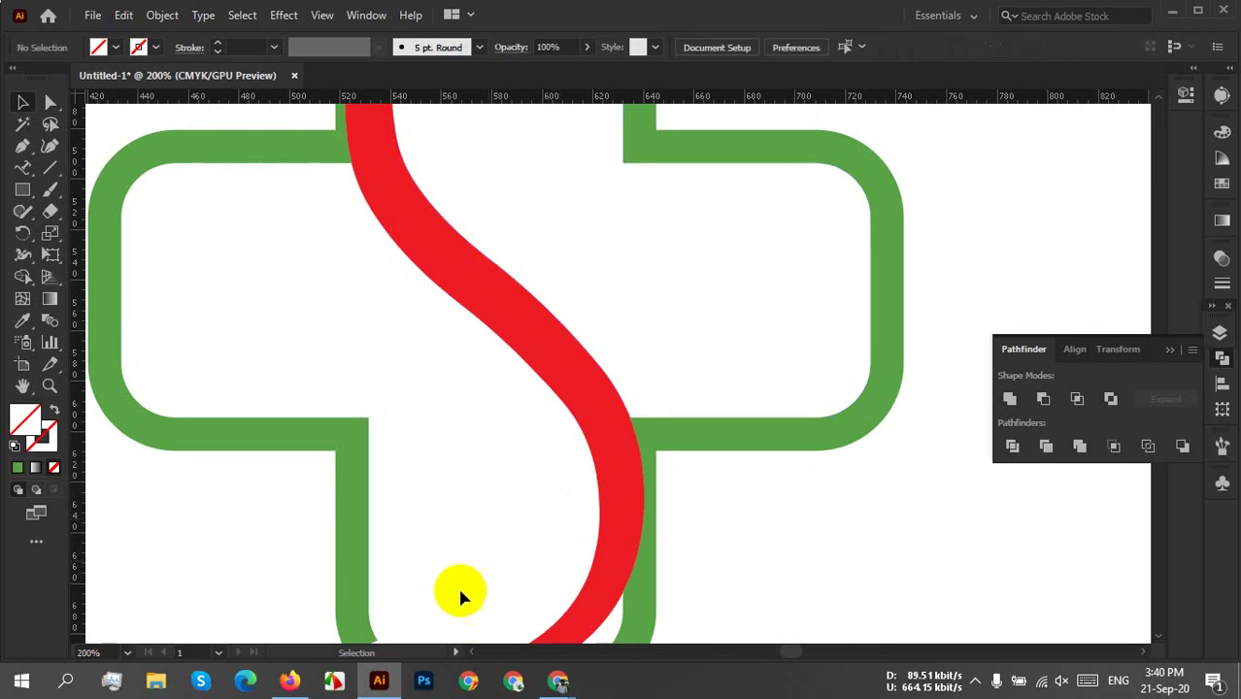
{"action": "scroll", "coordinate": [637, 583], "scroll_direction": "down", "scroll_amount": 2}
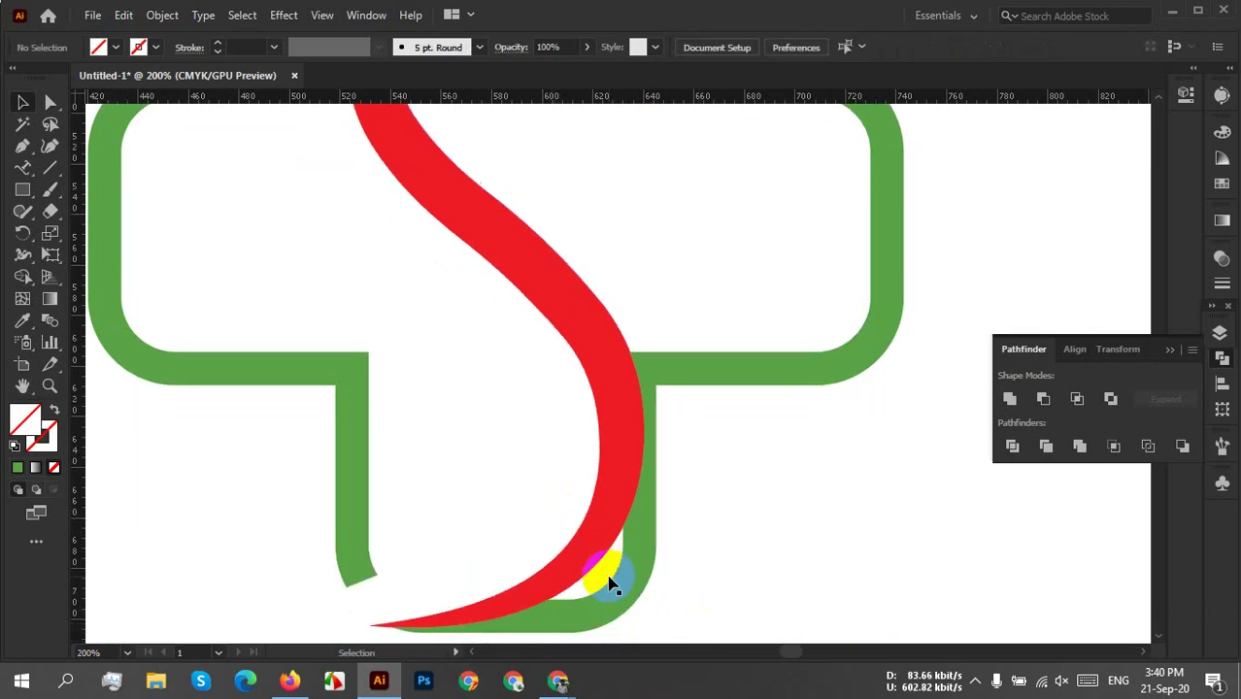
{"action": "left_click", "coordinate": [610, 583]}
{"action": "left_click", "coordinate": [754, 567]}
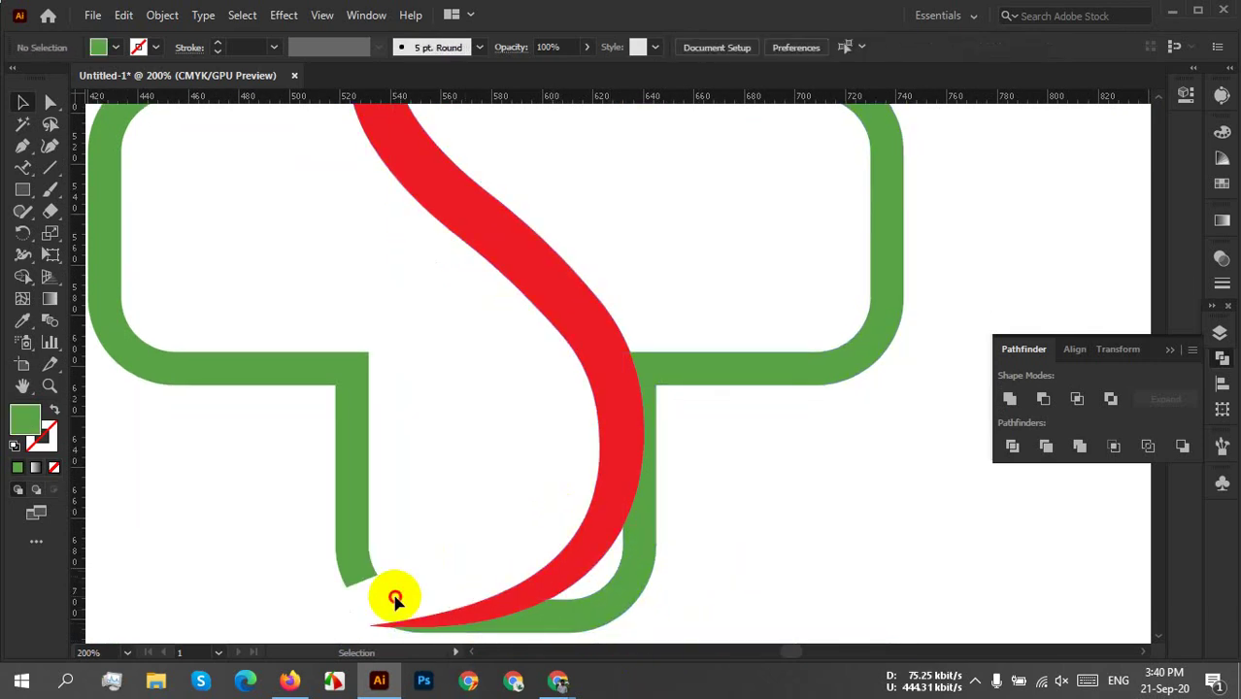
{"action": "left_click_drag", "start_coordinate": [395, 599], "coordinate": [438, 529]}
{"action": "left_click", "coordinate": [438, 529]}
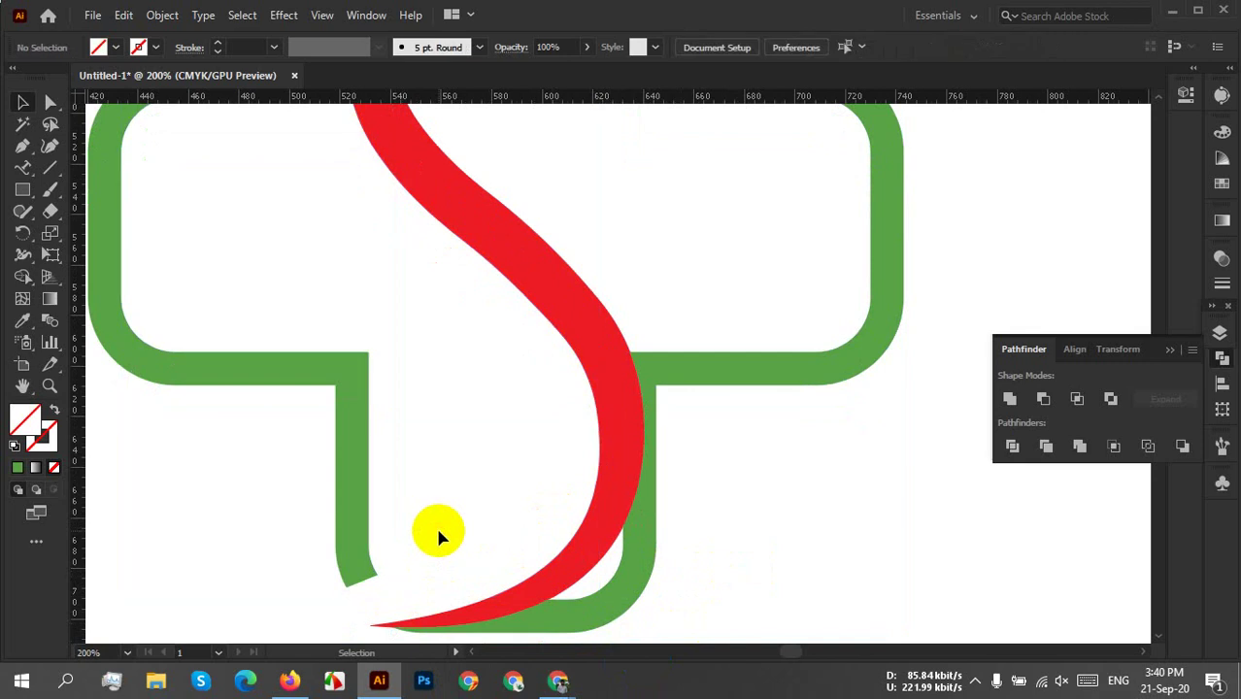
Try to draw a curve with the Pen tool from the upper-right cut end of the cross toward the S-curve's inner edge.
{"action": "left_click_drag", "start_coordinate": [410, 266], "coordinate": [472, 393]}
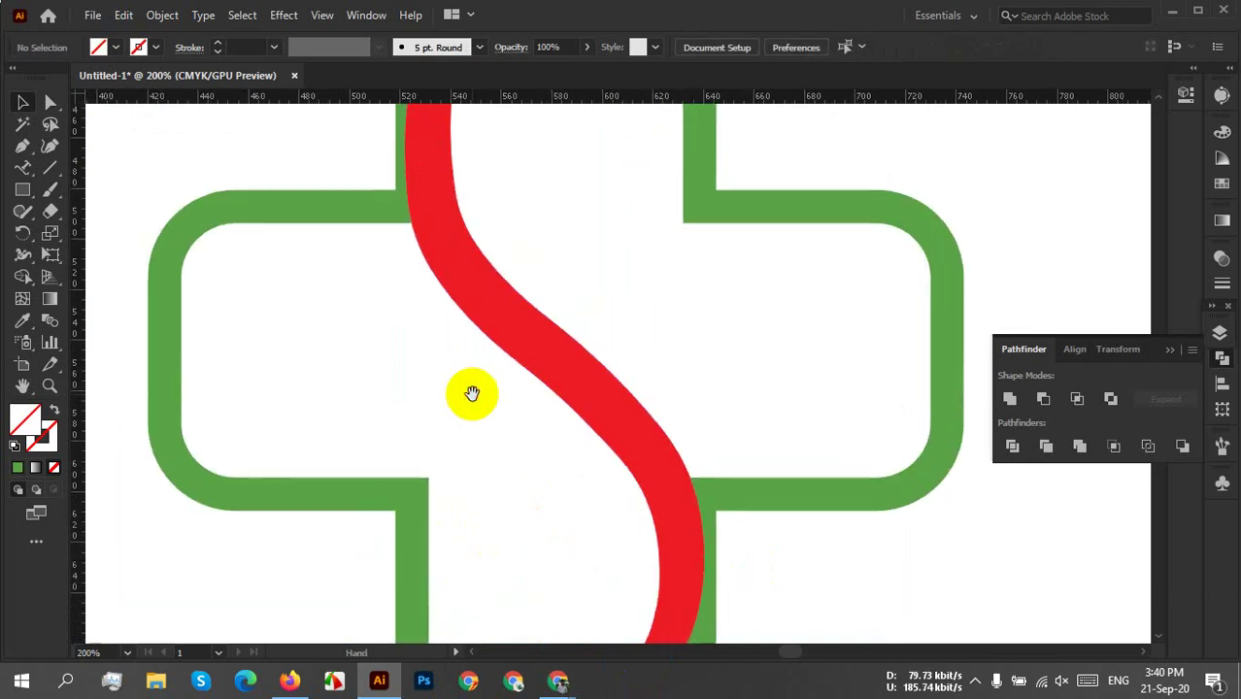
{"action": "left_click_drag", "start_coordinate": [767, 557], "coordinate": [783, 475]}
{"action": "scroll", "coordinate": [777, 480], "scroll_direction": "down", "scroll_amount": 1}
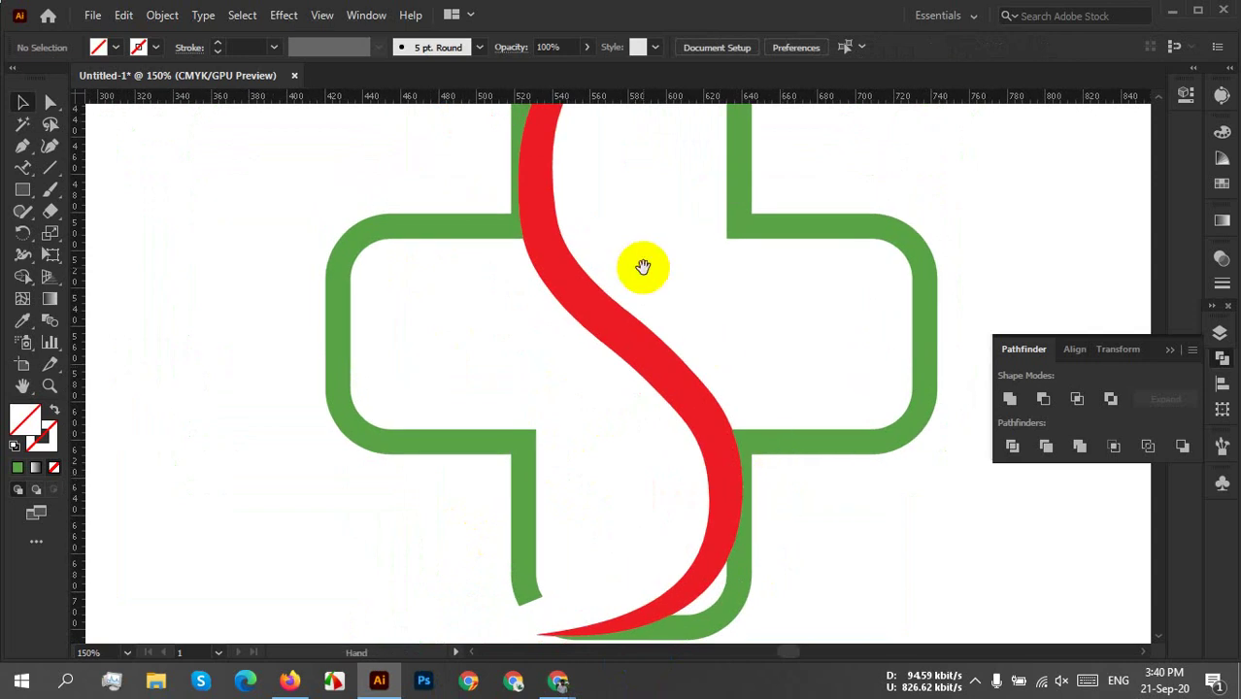
{"action": "left_click_drag", "start_coordinate": [643, 263], "coordinate": [601, 552]}
{"action": "scroll", "coordinate": [601, 552], "scroll_direction": "up", "scroll_amount": 1}
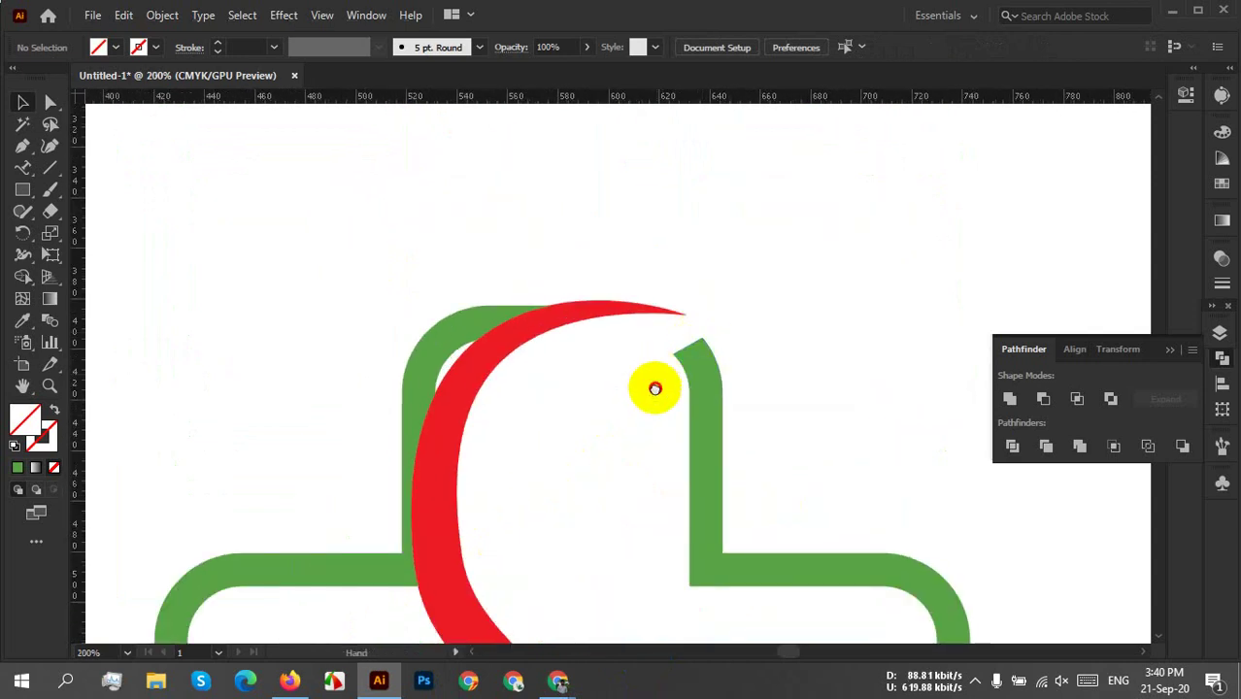
{"action": "left_click_drag", "start_coordinate": [654, 382], "coordinate": [670, 424]}
{"action": "left_click", "coordinate": [23, 147]}
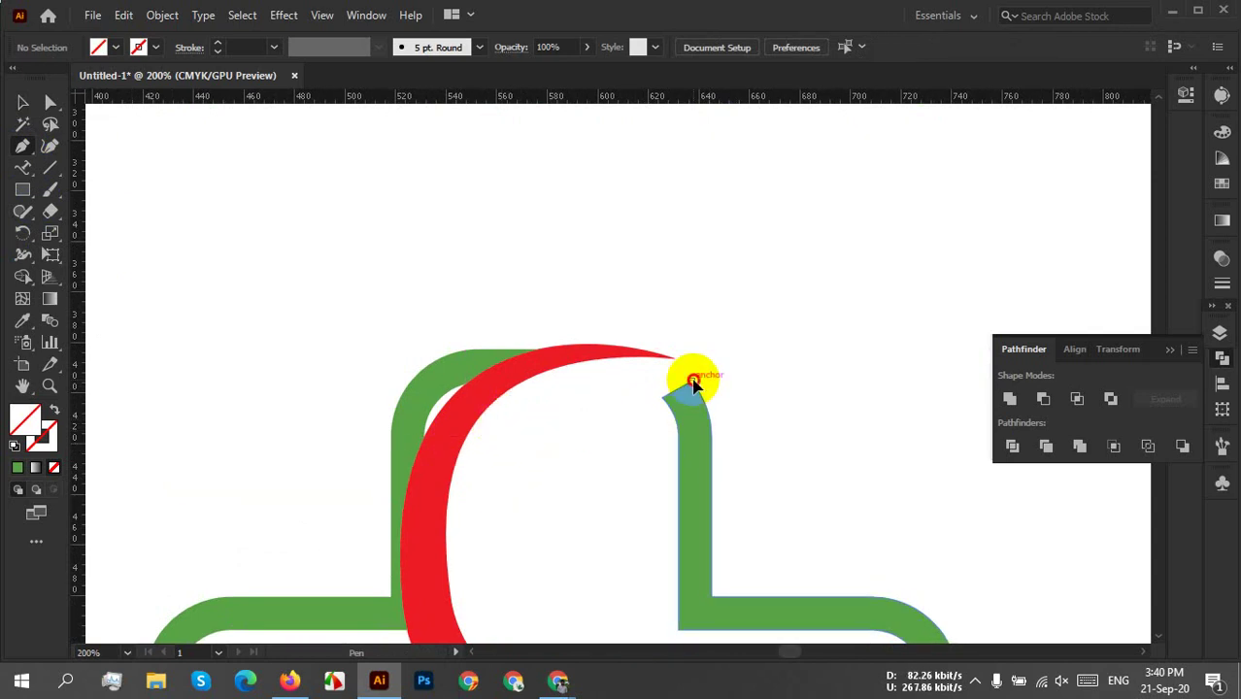
{"action": "left_click", "coordinate": [692, 382]}
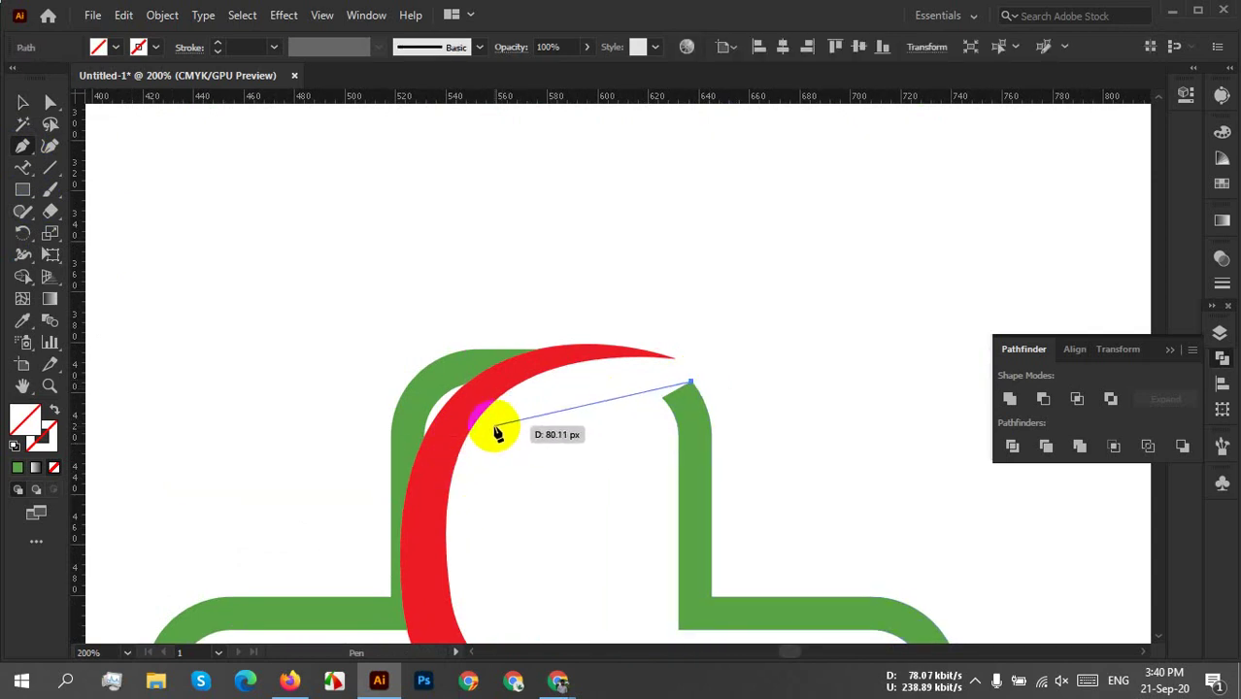
{"action": "left_click_drag", "start_coordinate": [492, 426], "coordinate": [401, 516]}
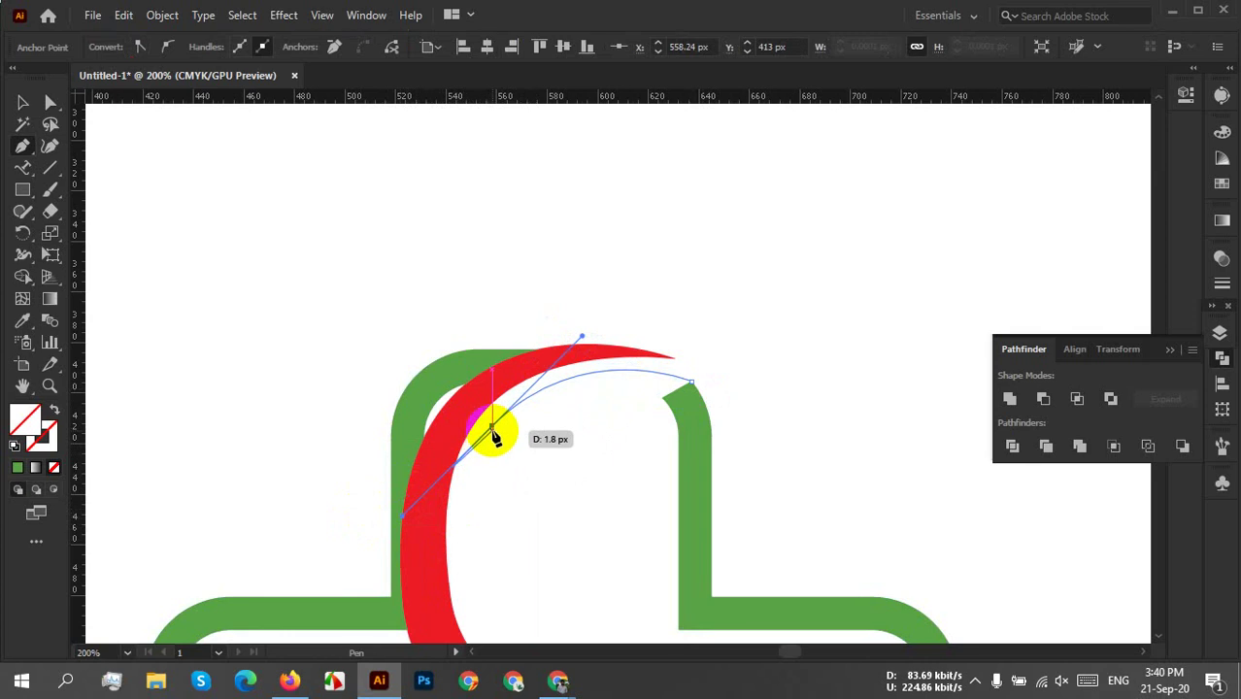
{"action": "mouse_move", "coordinate": [493, 432]}
{"action": "left_mouse_down"}
{"action": "mouse_move", "coordinate": [610, 424]}
{"action": "mouse_move", "coordinate": [646, 411]}
{"action": "mouse_move", "coordinate": [505, 440]}
{"action": "mouse_move", "coordinate": [657, 406]}
{"action": "mouse_move", "coordinate": [706, 443]}
{"action": "mouse_move", "coordinate": [681, 444]}
{"action": "mouse_move", "coordinate": [685, 431]}
{"action": "left_mouse_up"}
{"action": "left_click_drag", "start_coordinate": [691, 383], "coordinate": [706, 420]}
{"action": "key", "text": "ctrl"}
{"action": "left_click", "coordinate": [706, 437], "text": "ctrl"}
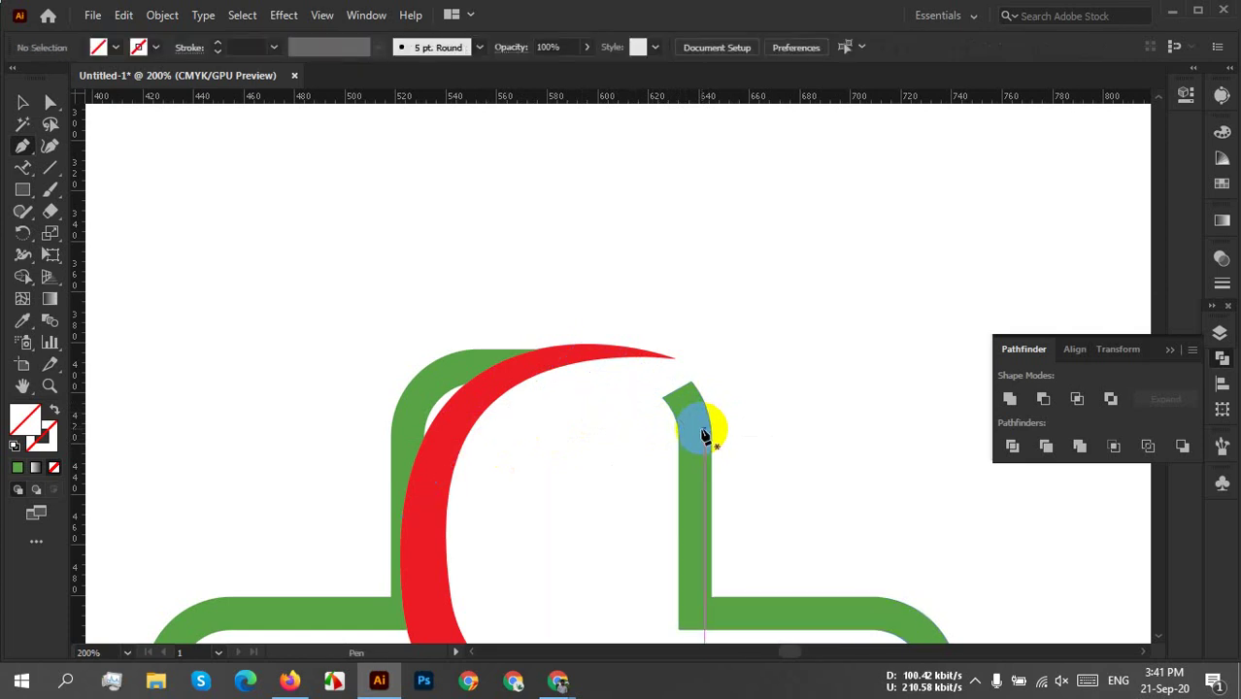
Draw a closed, unfilled crescent with a green stroke using the Pen tool, from the upper-right cut end along the S-curve's inner edge.
{"action": "left_click", "coordinate": [41, 443]}
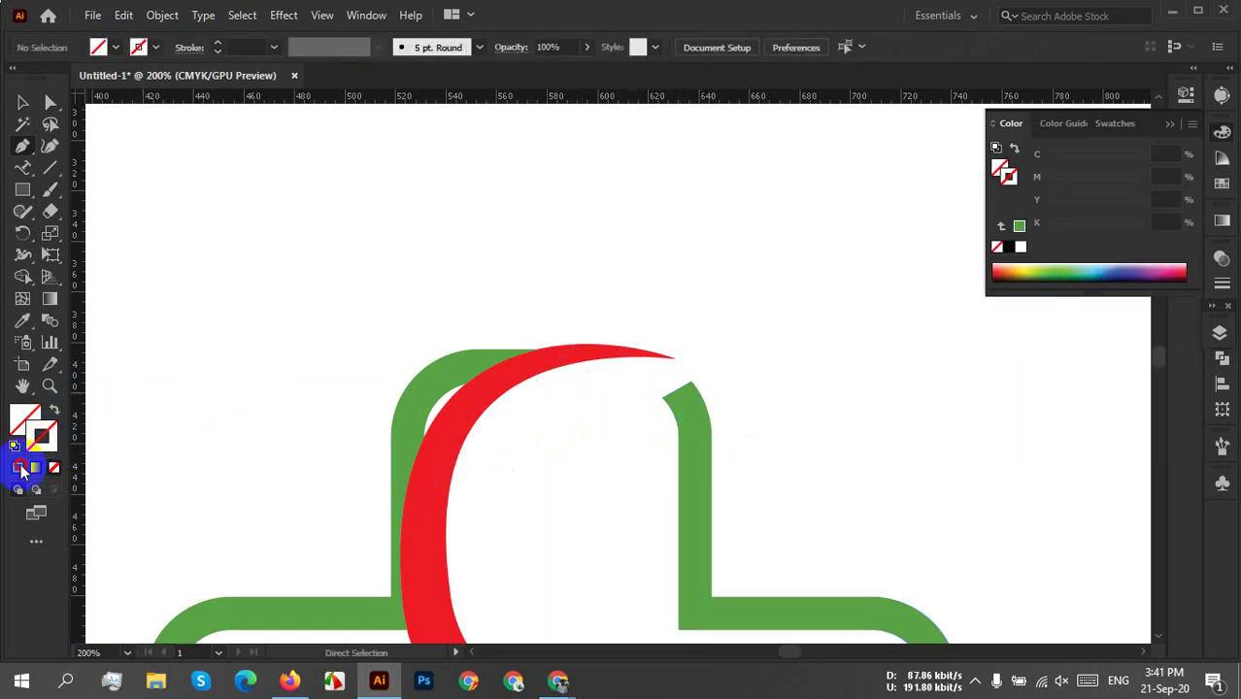
{"action": "left_click", "coordinate": [19, 467]}
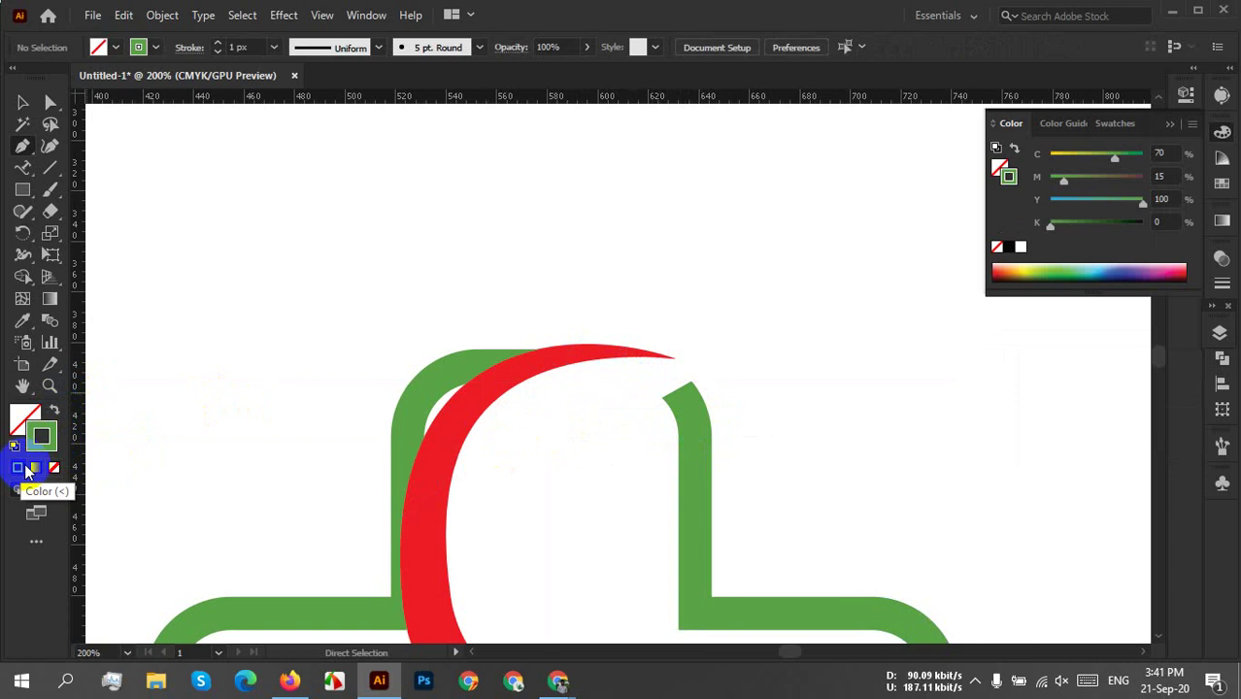
{"action": "left_click", "coordinate": [704, 391]}
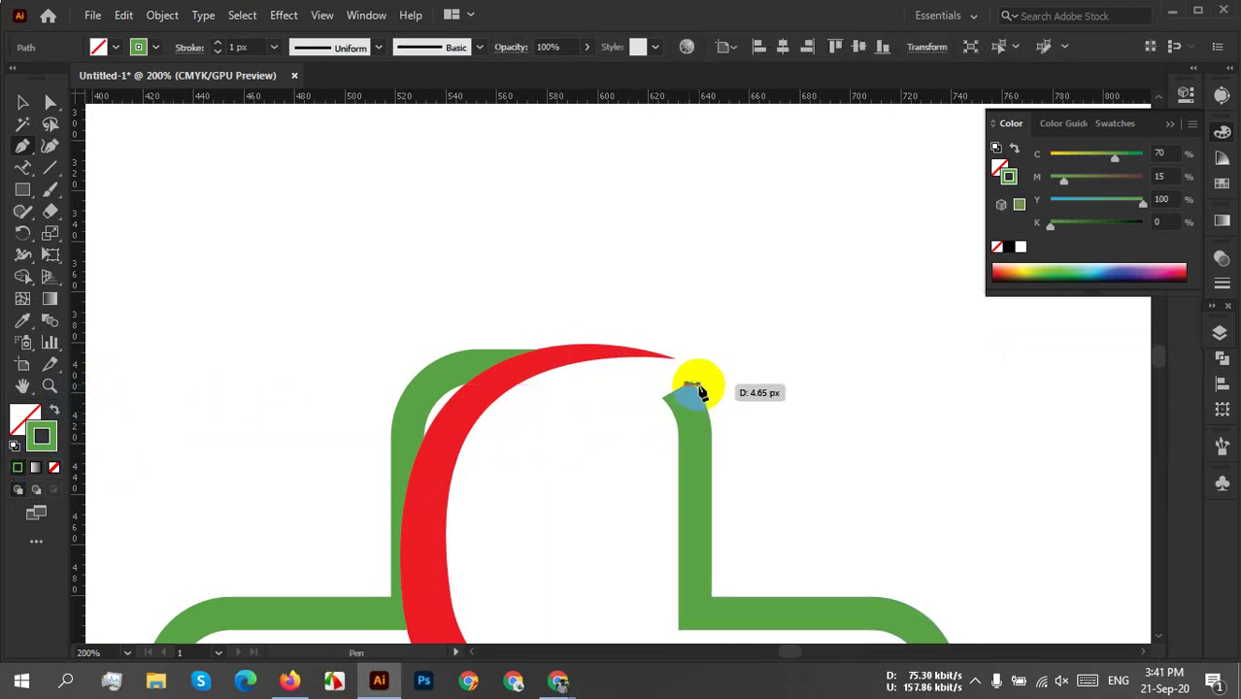
{"action": "key", "text": "ctrl+z"}
{"action": "left_click", "coordinate": [692, 386]}
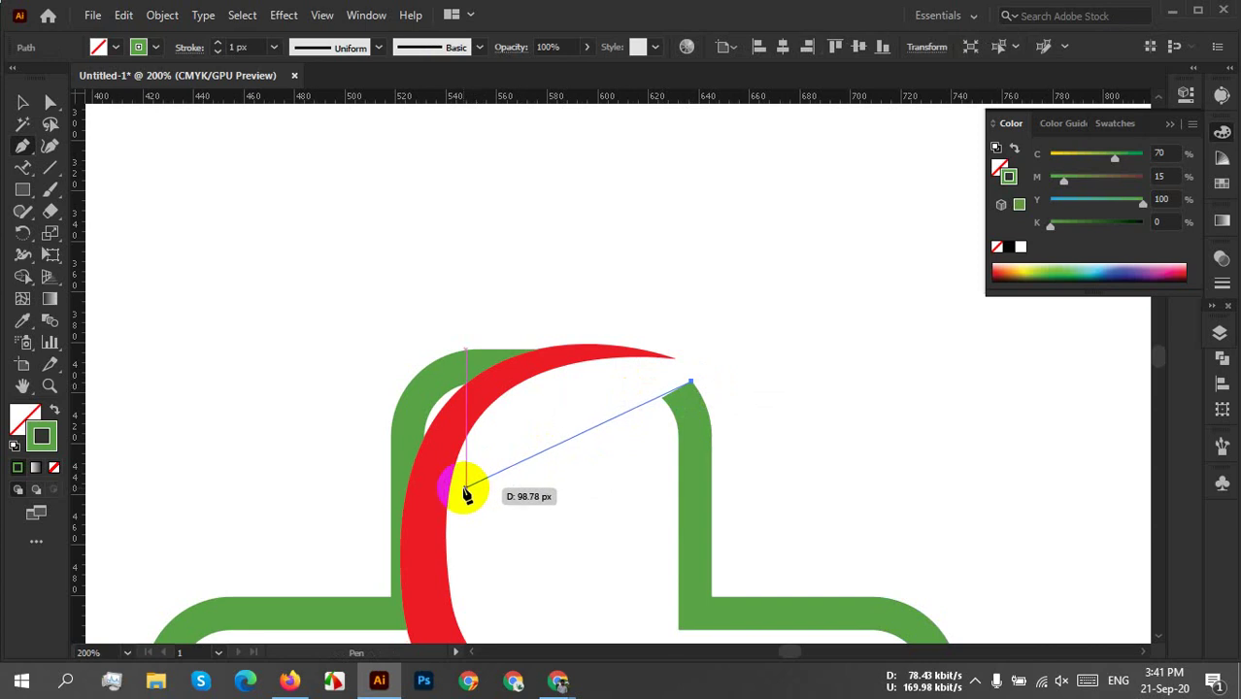
{"action": "left_click_drag", "start_coordinate": [466, 488], "coordinate": [428, 623]}
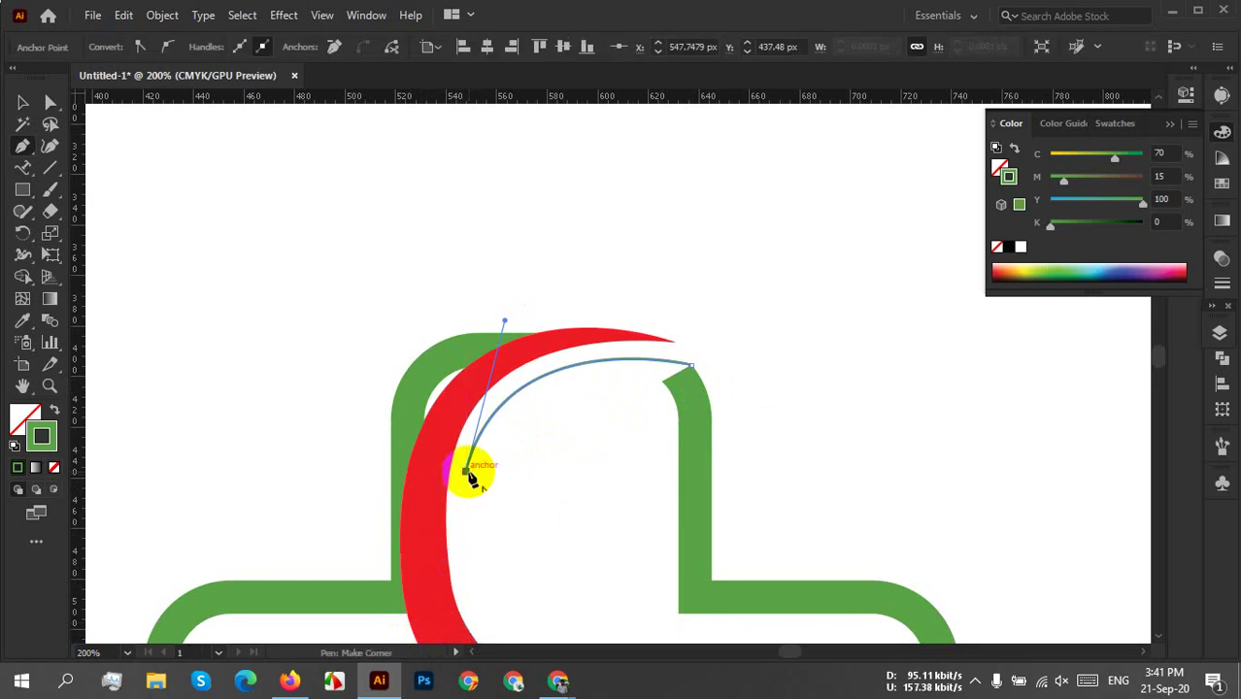
{"action": "left_click_drag", "start_coordinate": [468, 476], "coordinate": [807, 415]}
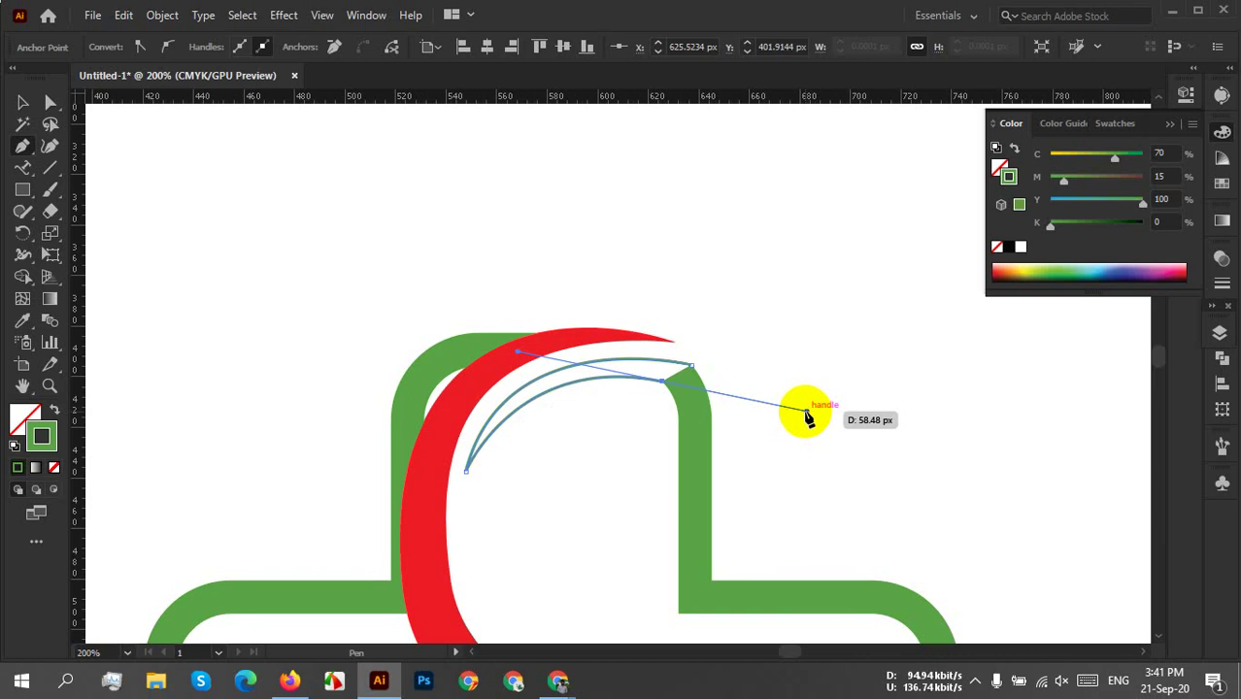
{"action": "left_click", "coordinate": [661, 388]}
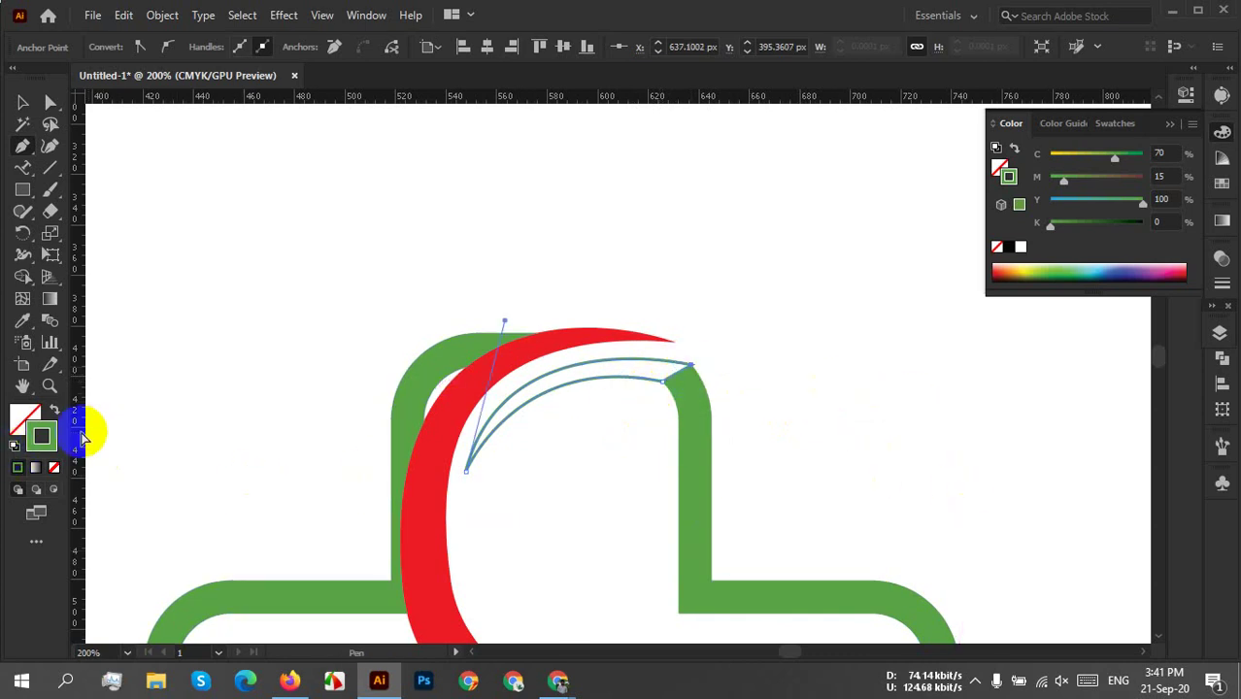
Swap the crescent's fill and stroke so it is solid green without an outline, and deselect it.
{"action": "key", "text": "ctrl"}
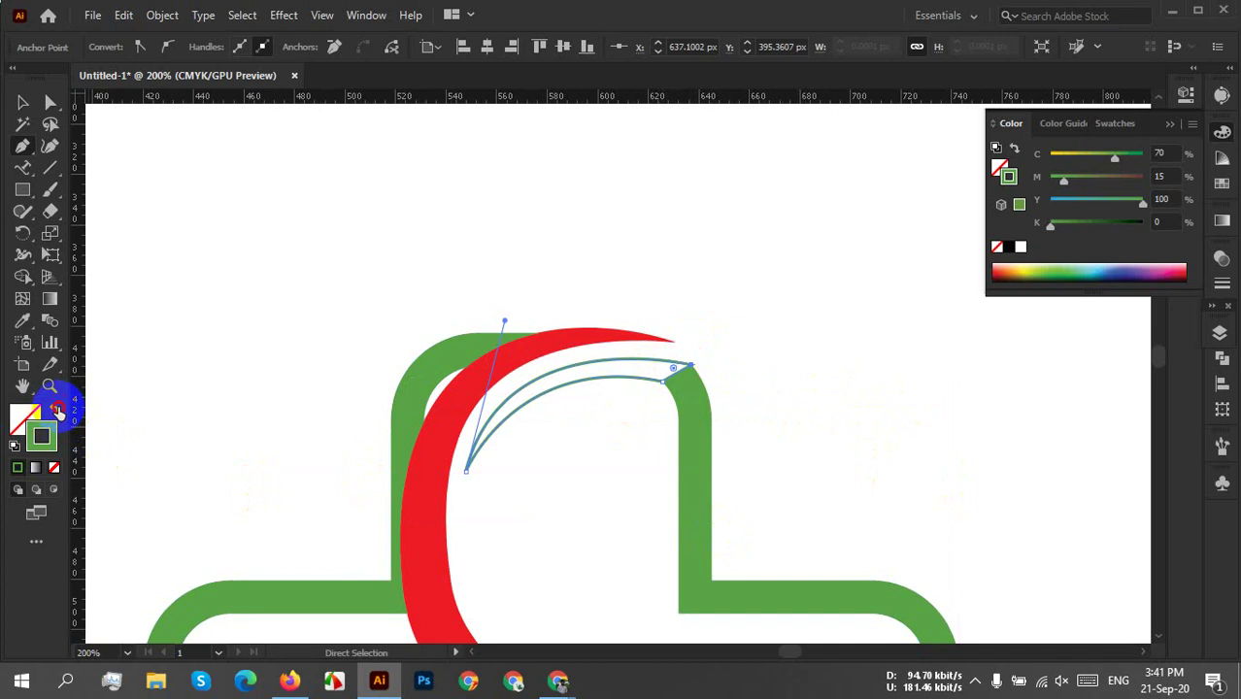
{"action": "left_click", "coordinate": [58, 410]}
{"action": "key", "text": "v"}
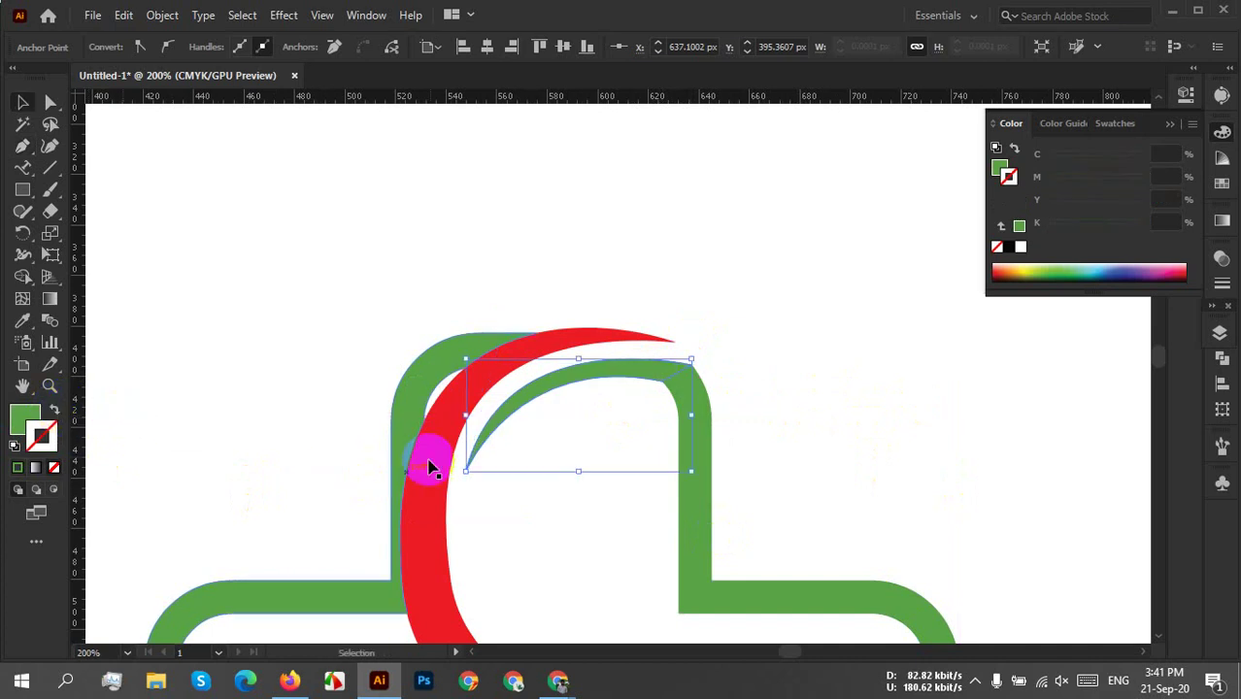
{"action": "left_click", "coordinate": [773, 375]}
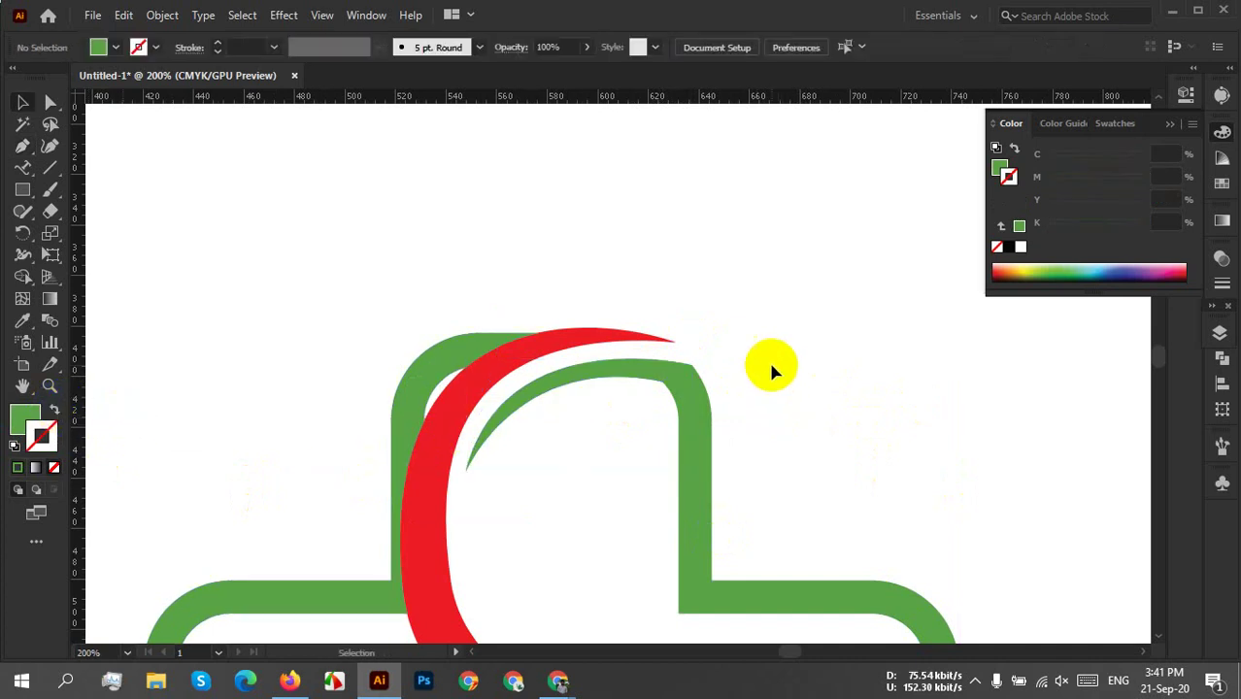
Unite the upper-right green crescent with the right half of the cross into one shape.
{"action": "left_click", "coordinate": [678, 425]}
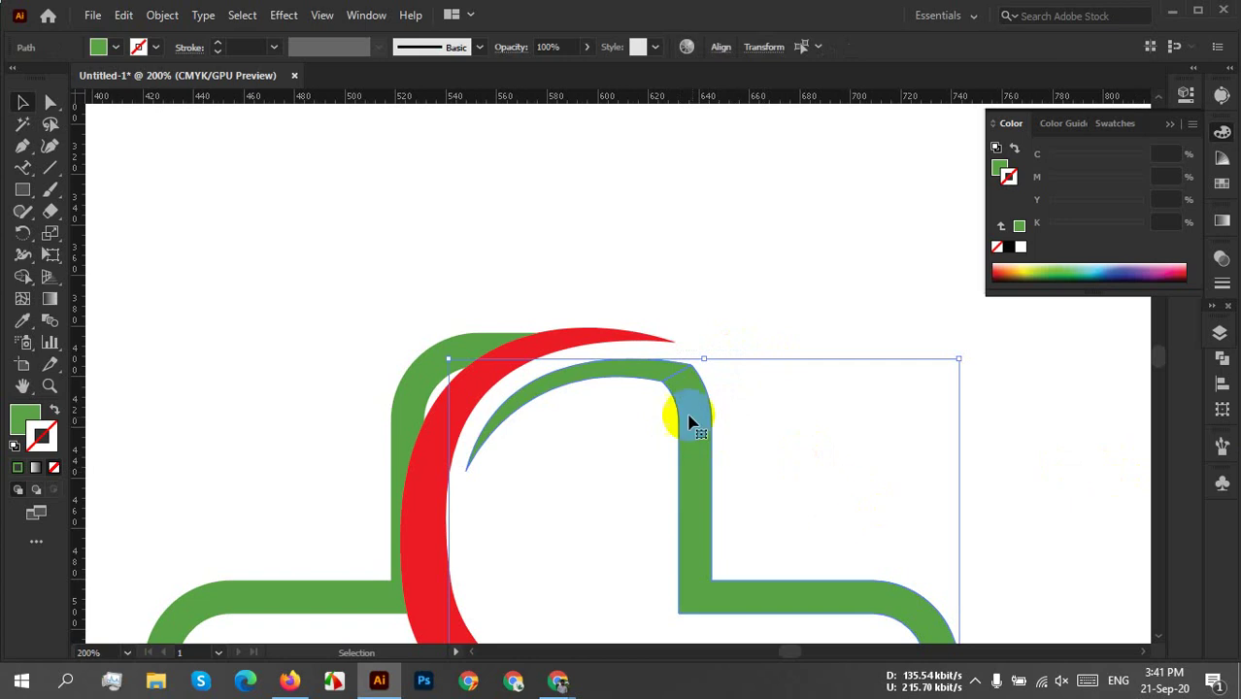
{"action": "scroll", "coordinate": [706, 393], "scroll_direction": "up", "scroll_amount": 5}
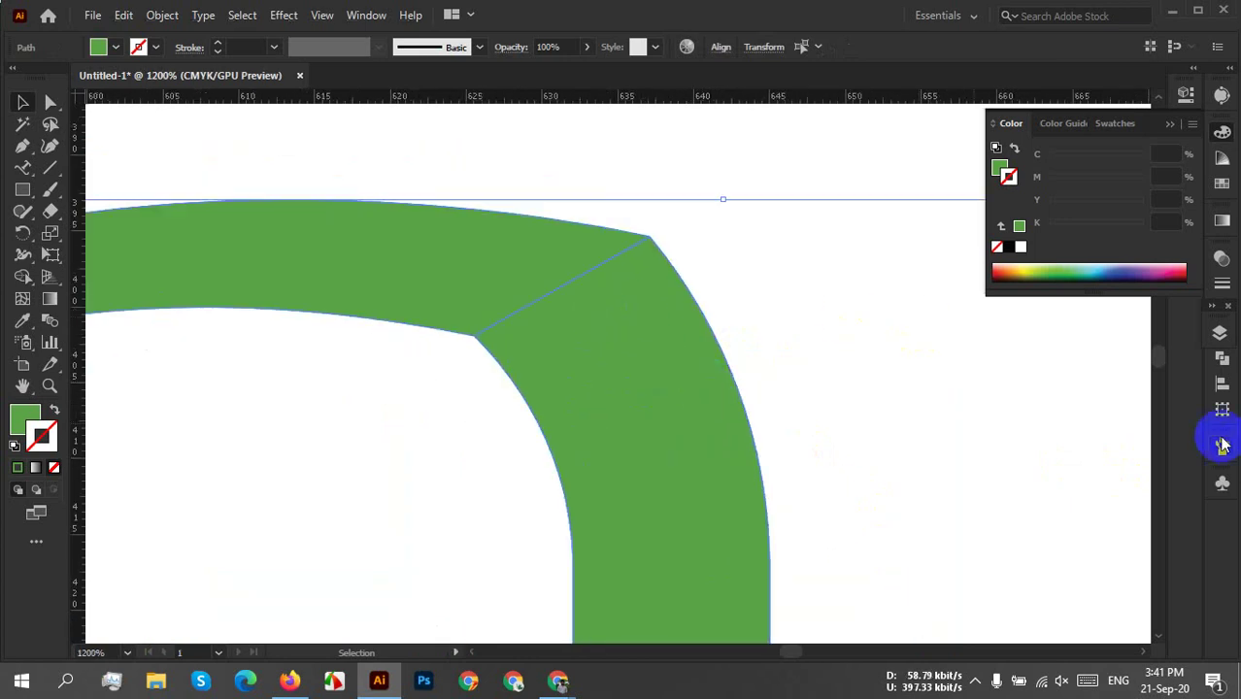
{"action": "left_click", "coordinate": [1223, 357]}
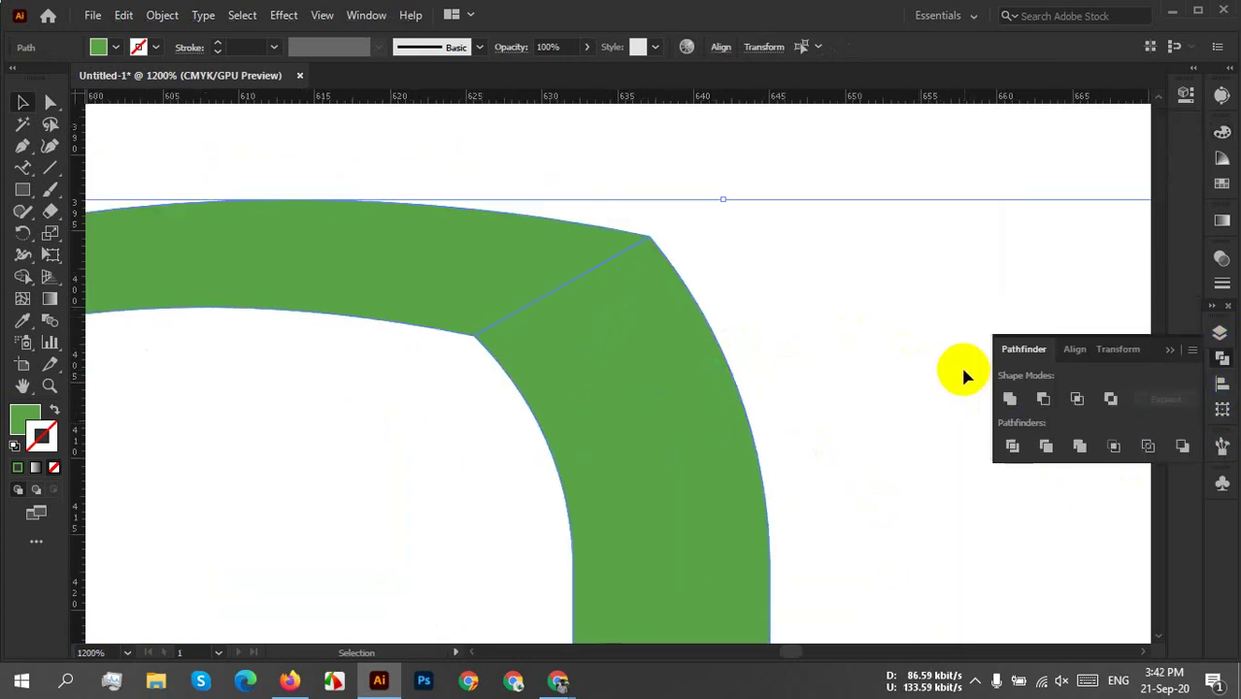
{"action": "left_click", "coordinate": [1020, 405]}
{"action": "left_click", "coordinate": [729, 276]}
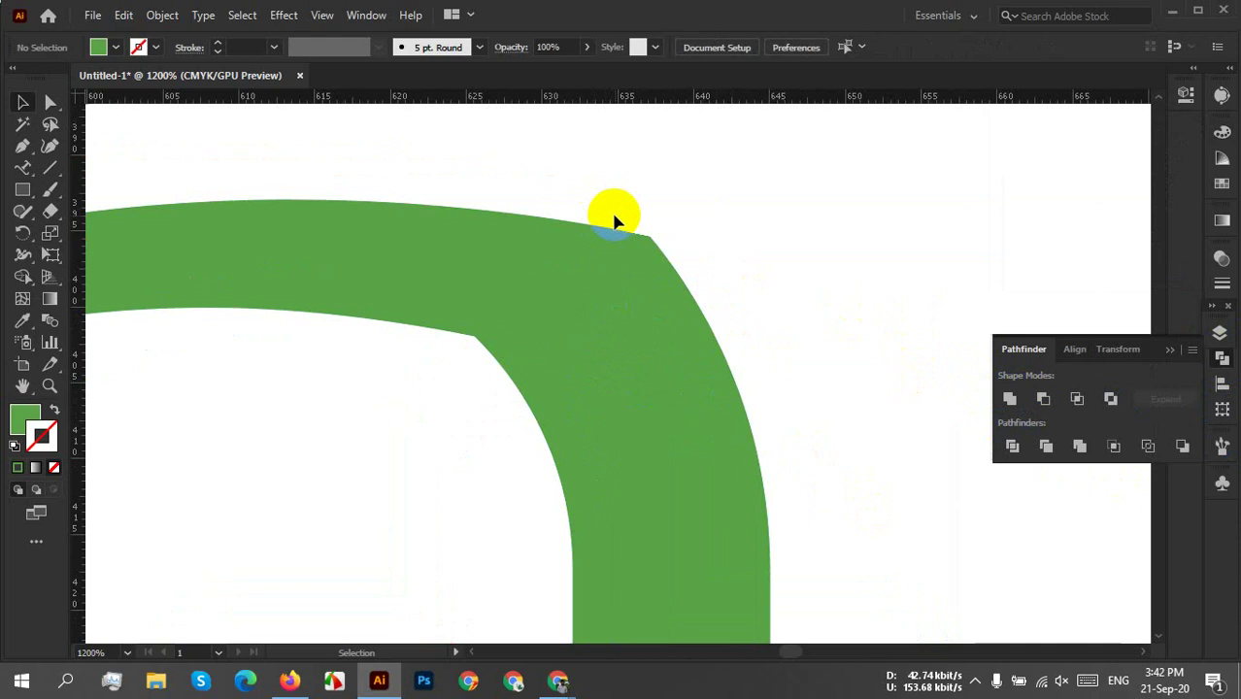
Round the outer and inner corners where the crescent joins the upper-right arm of the cross.
{"action": "left_click_drag", "start_coordinate": [622, 224], "coordinate": [460, 465]}
{"action": "left_click", "coordinate": [830, 400]}
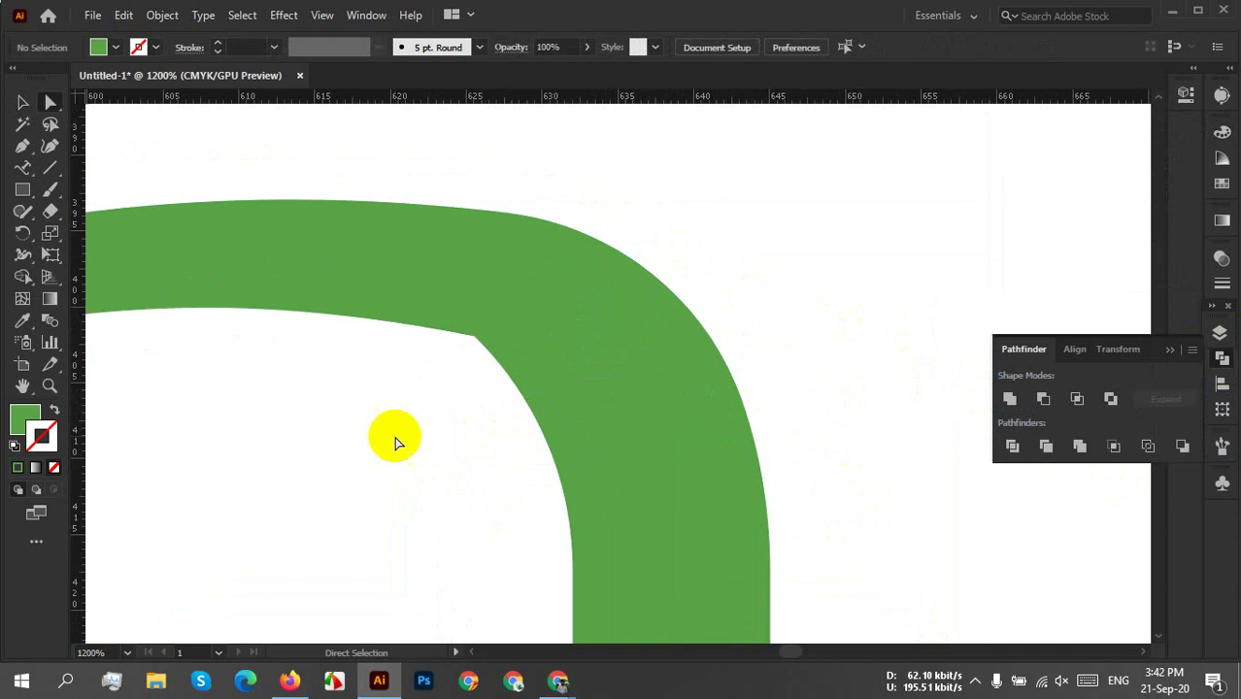
{"action": "left_click_drag", "start_coordinate": [358, 390], "coordinate": [368, 490]}
{"action": "left_click", "coordinate": [961, 325]}
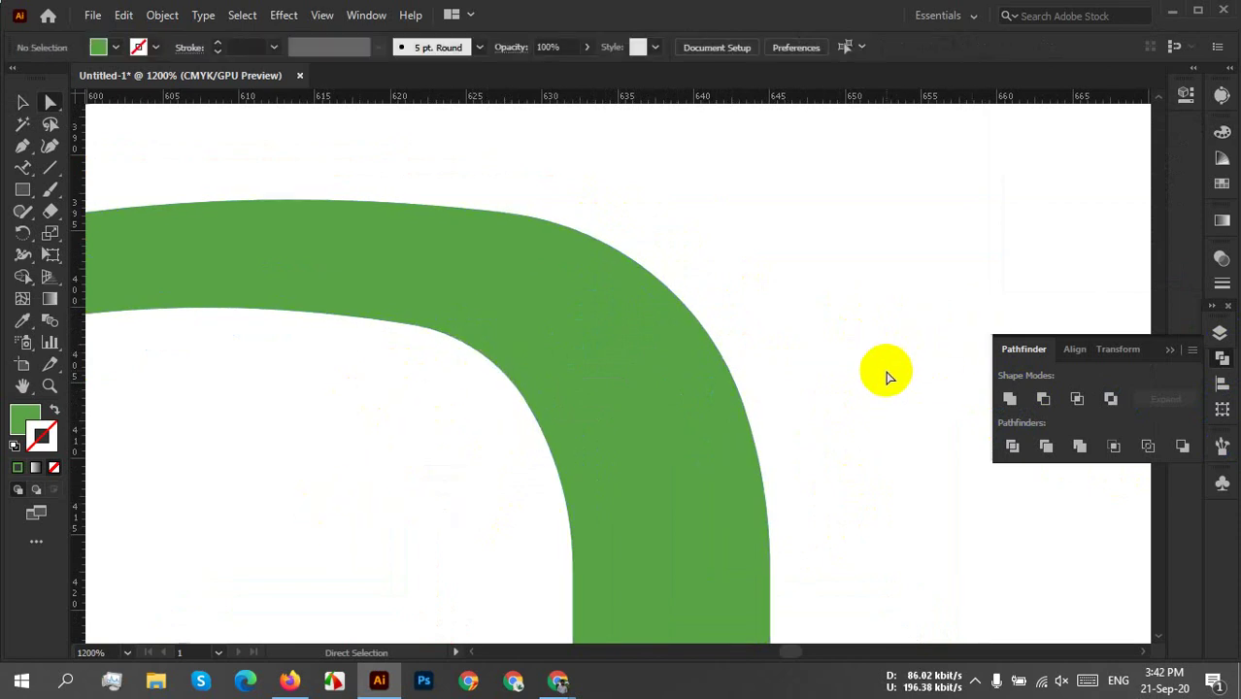
Try to draw a green-filled Pen curve from the lower-left cut end to the S-curve's inner edge, and undo it.
{"action": "scroll", "coordinate": [885, 374], "scroll_direction": "down", "scroll_amount": 5}
{"action": "left_click_drag", "start_coordinate": [968, 553], "coordinate": [728, 416]}
{"action": "scroll", "coordinate": [754, 380], "scroll_direction": "up", "scroll_amount": 1}
{"action": "scroll", "coordinate": [446, 485], "scroll_direction": "up", "scroll_amount": 2}
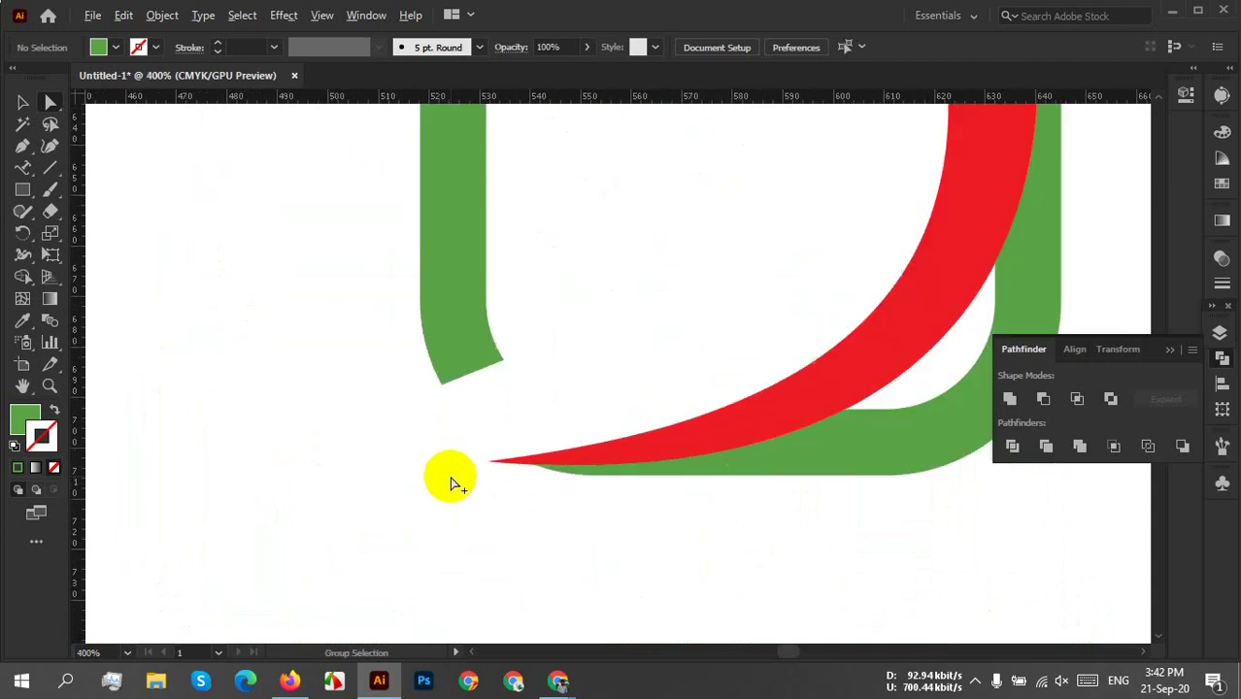
{"action": "scroll", "coordinate": [435, 475], "scroll_direction": "up", "scroll_amount": 3}
{"action": "scroll", "coordinate": [435, 475], "scroll_direction": "right", "scroll_amount": 5}
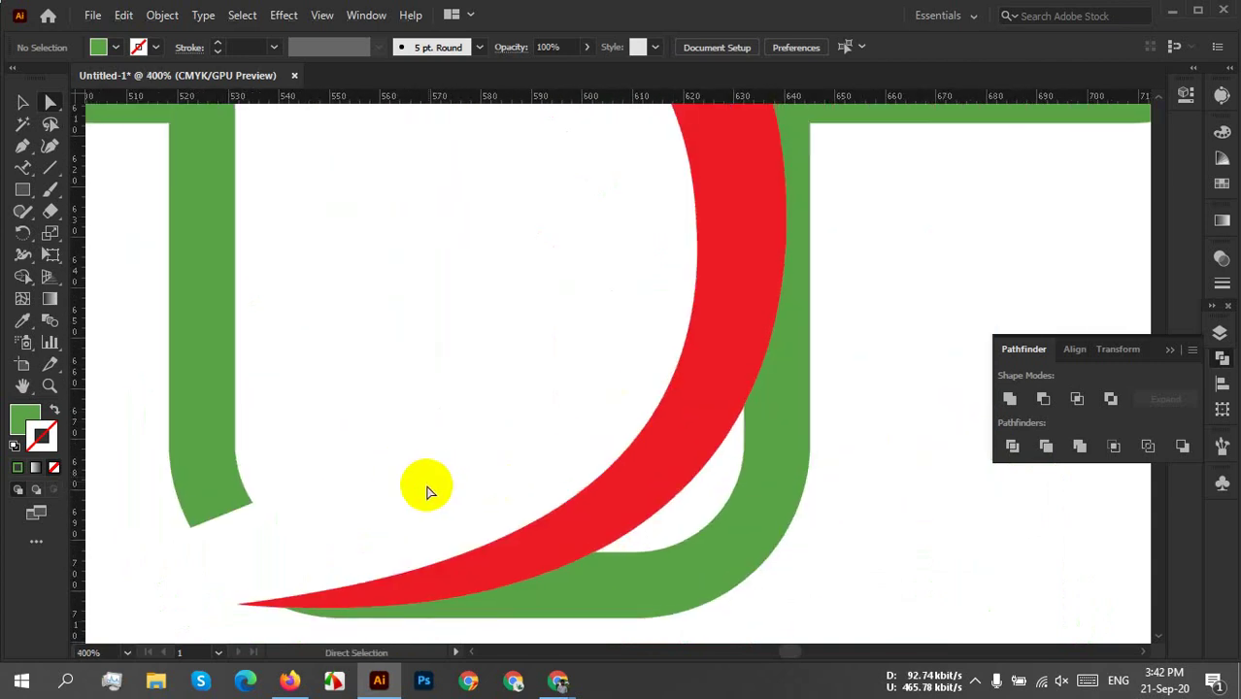
{"action": "key", "text": "p"}
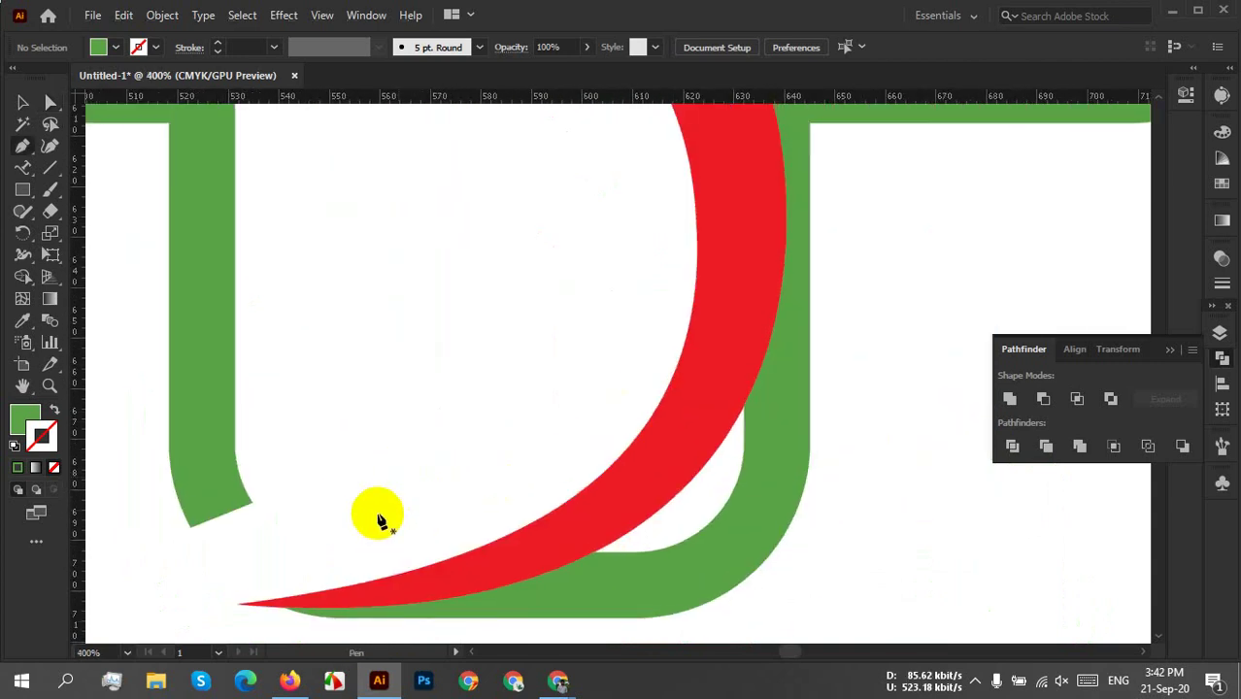
{"action": "left_click", "coordinate": [191, 526]}
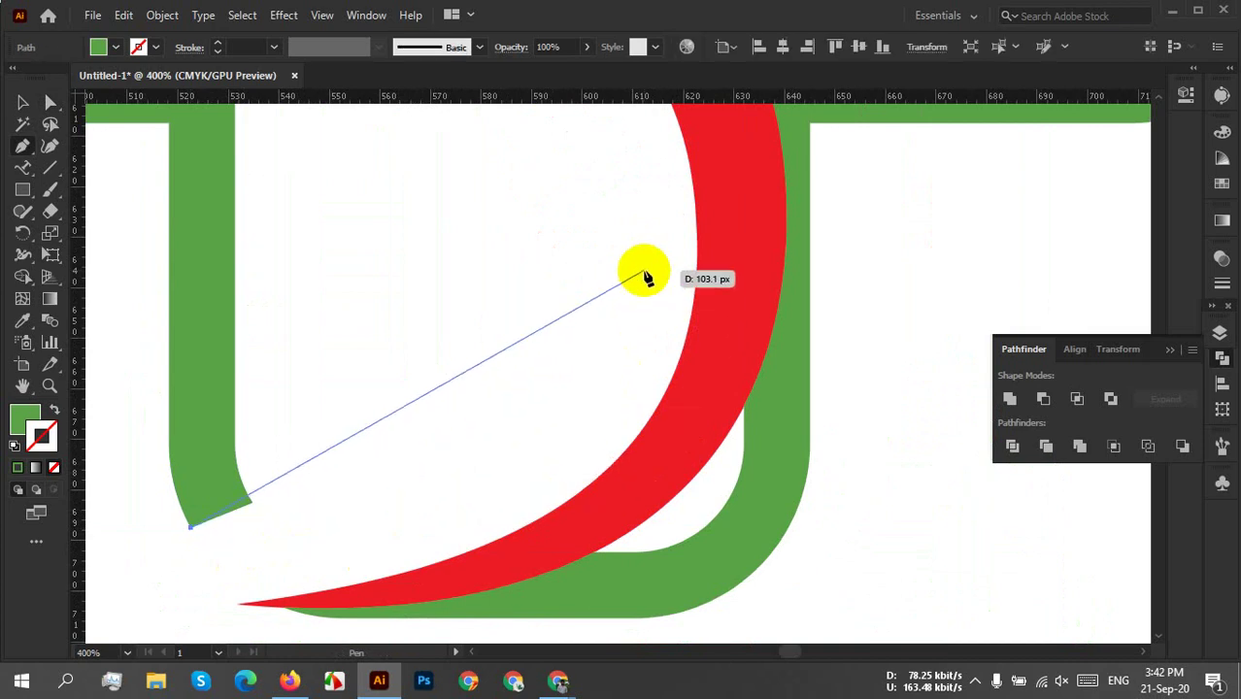
{"action": "left_click_drag", "start_coordinate": [679, 274], "coordinate": [743, 289]}
{"action": "scroll", "coordinate": [795, 227], "scroll_direction": "down", "scroll_amount": 2}
{"action": "scroll", "coordinate": [784, 255], "scroll_direction": "down", "scroll_amount": 2}
{"action": "key", "text": "ctrl+z"}
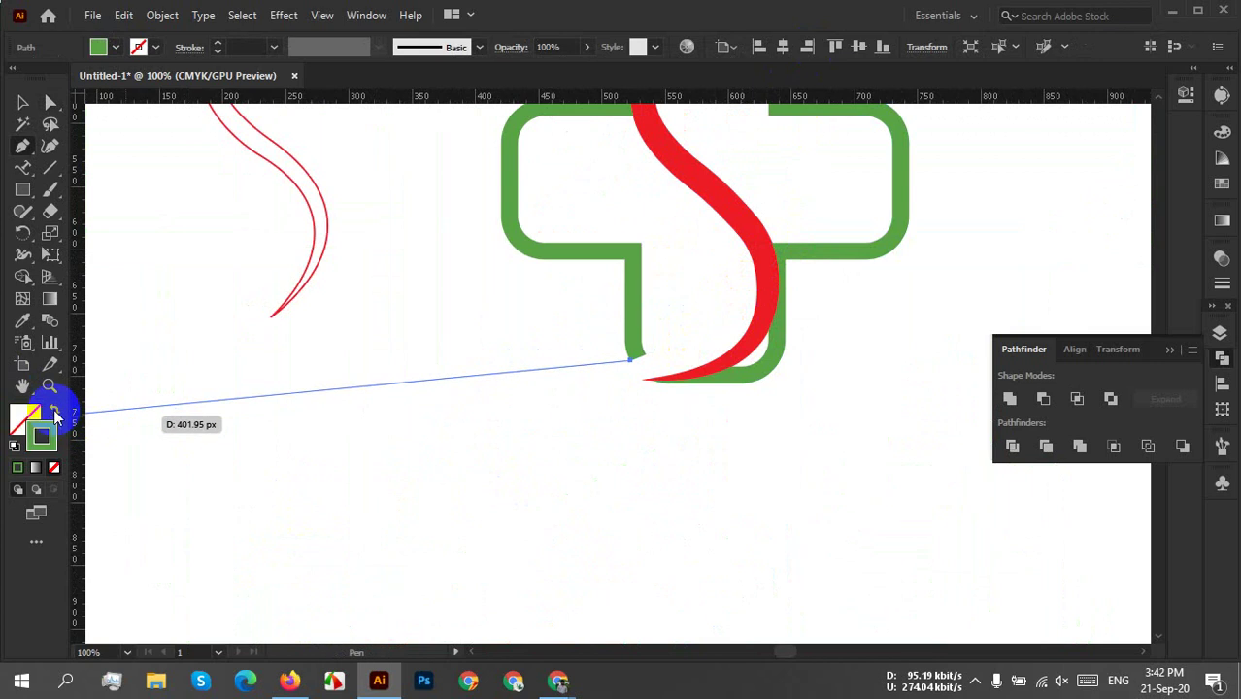
Try to draw a closed crescent with a green stroke and no fill from the lower-left cut end along the S-curve's inner edge.
{"action": "left_click", "coordinate": [55, 413]}
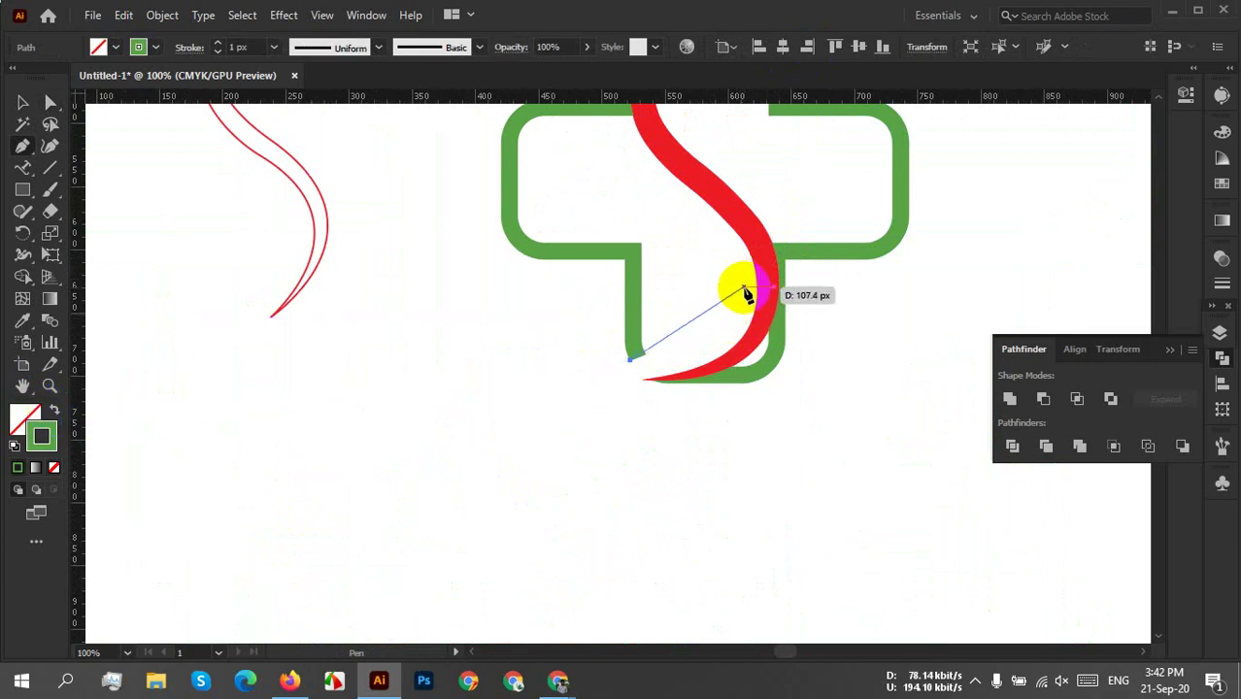
{"action": "left_click_drag", "start_coordinate": [745, 291], "coordinate": [769, 191]}
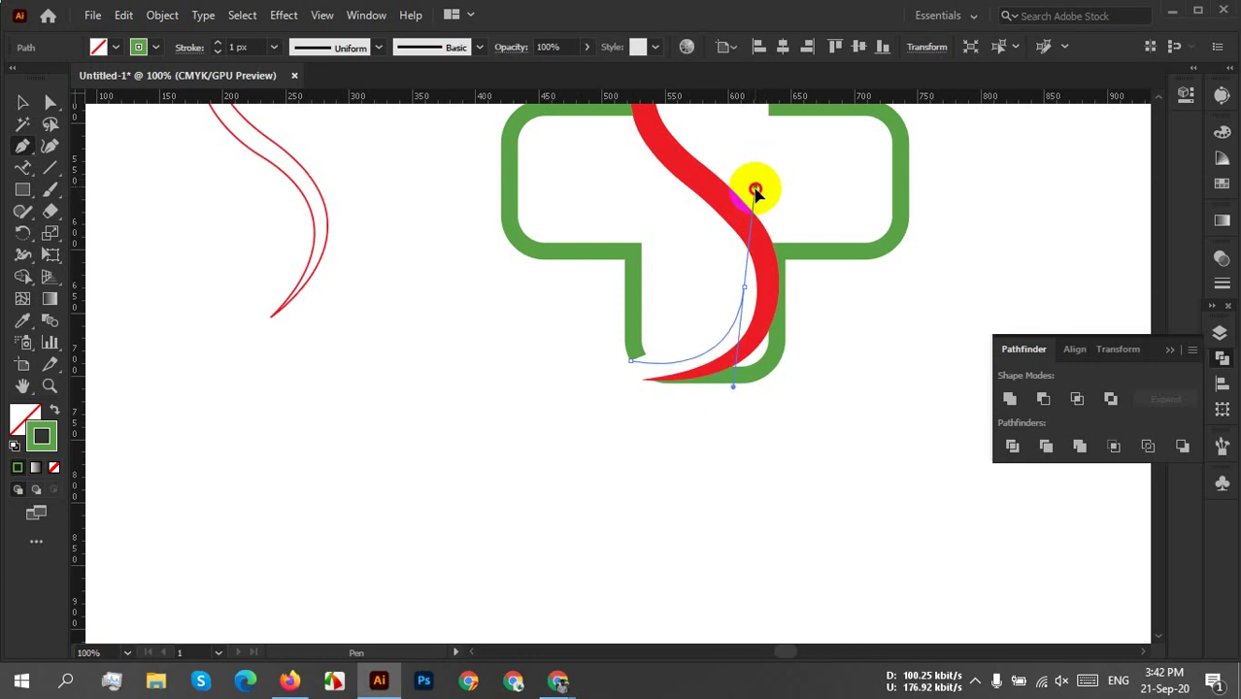
{"action": "mouse_move", "coordinate": [755, 191]}
{"action": "left_mouse_down"}
{"action": "mouse_move", "coordinate": [795, 191]}
{"action": "mouse_move", "coordinate": [746, 198]}
{"action": "left_mouse_up"}
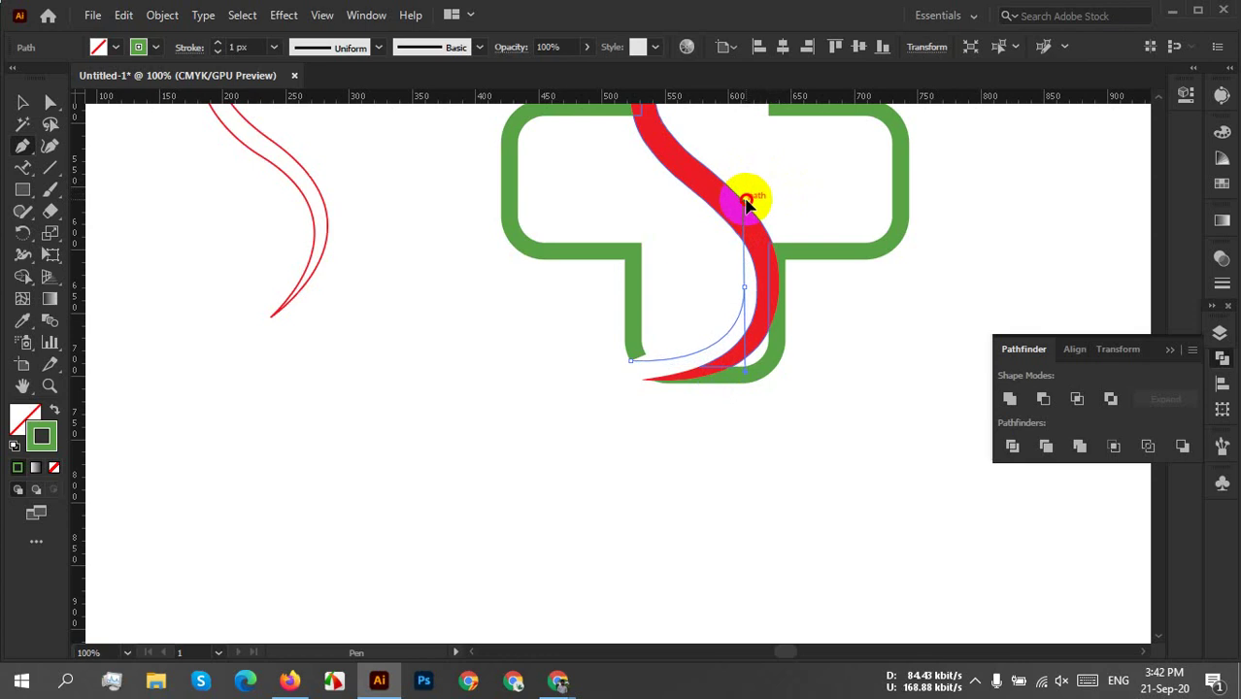
{"action": "left_click_drag", "start_coordinate": [746, 204], "coordinate": [745, 206]}
{"action": "left_click", "coordinate": [745, 289]}
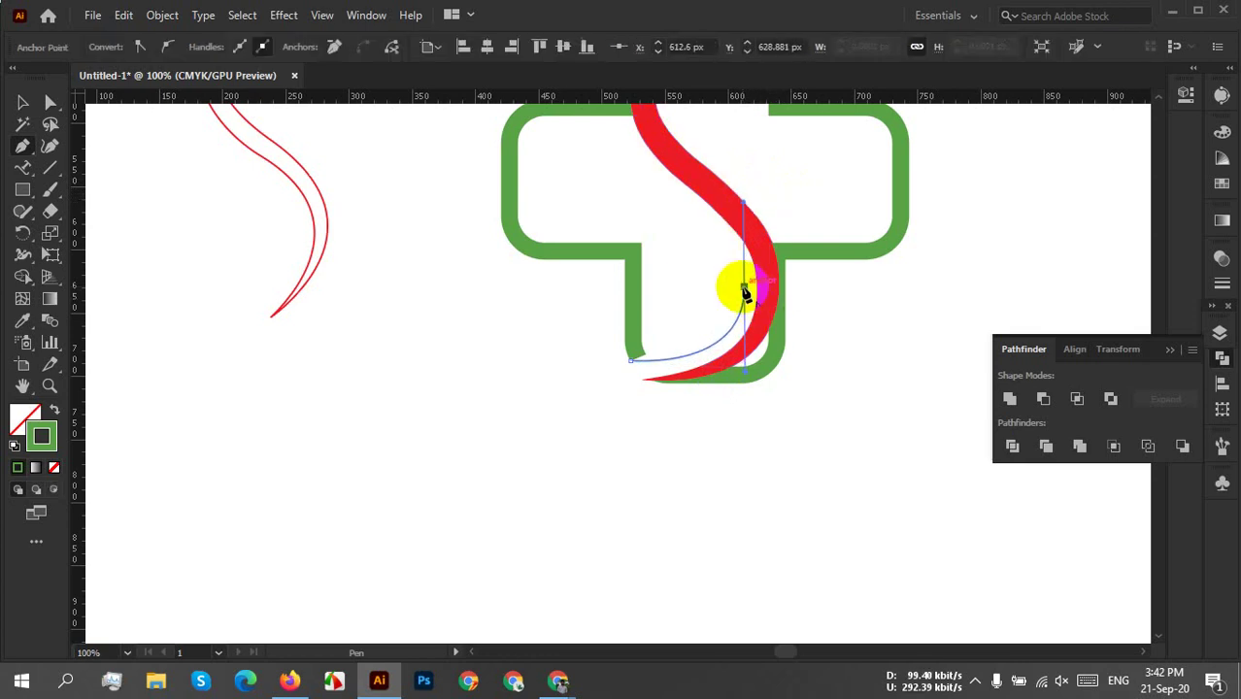
{"action": "left_click_drag", "start_coordinate": [743, 290], "coordinate": [558, 366]}
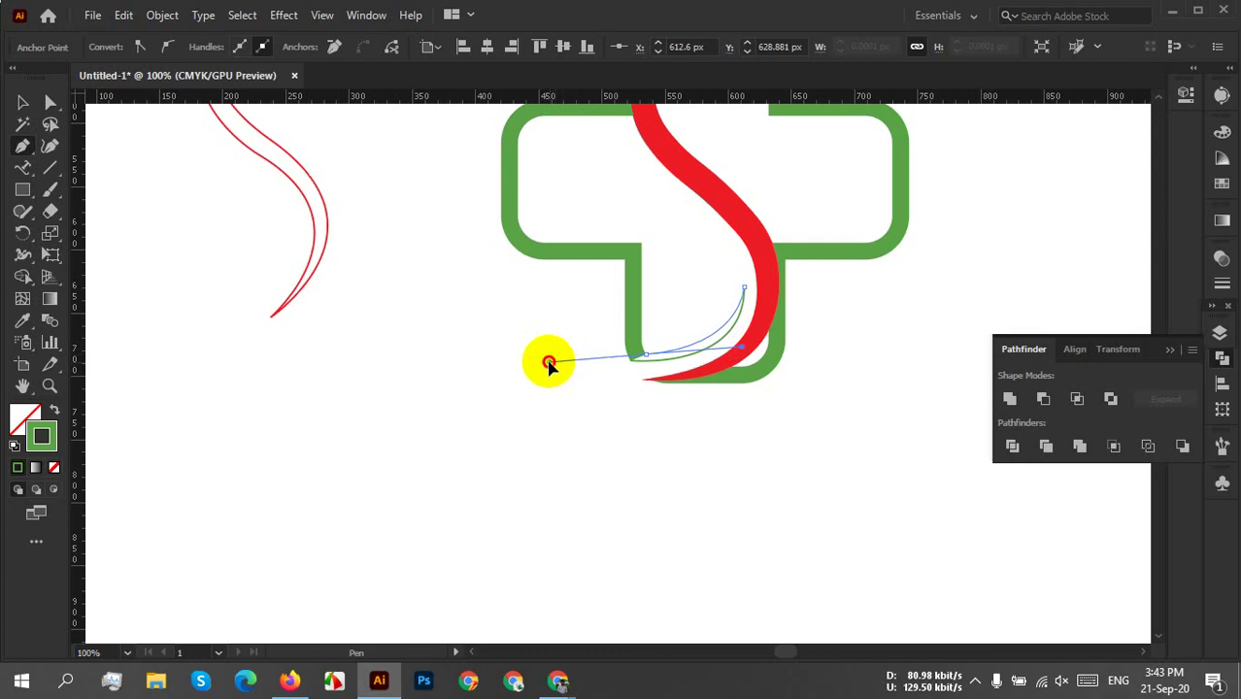
{"action": "left_click_drag", "start_coordinate": [547, 362], "coordinate": [554, 368]}
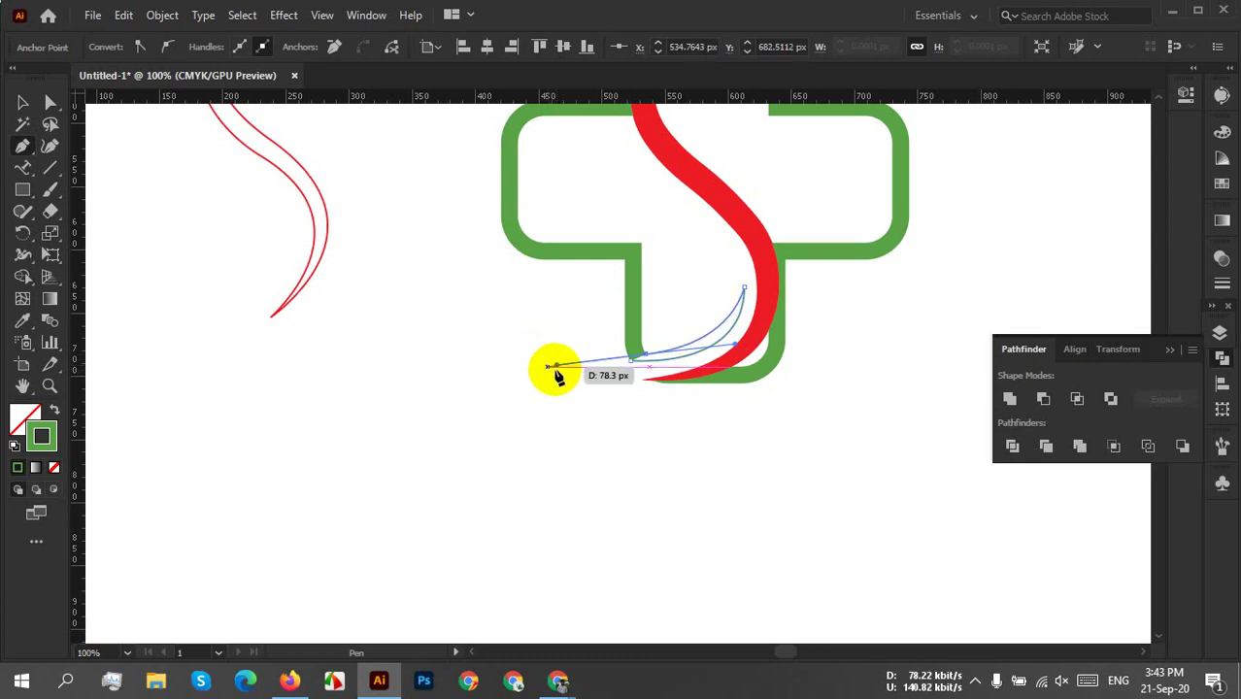
{"action": "scroll", "coordinate": [650, 376], "scroll_direction": "up", "scroll_amount": 3}
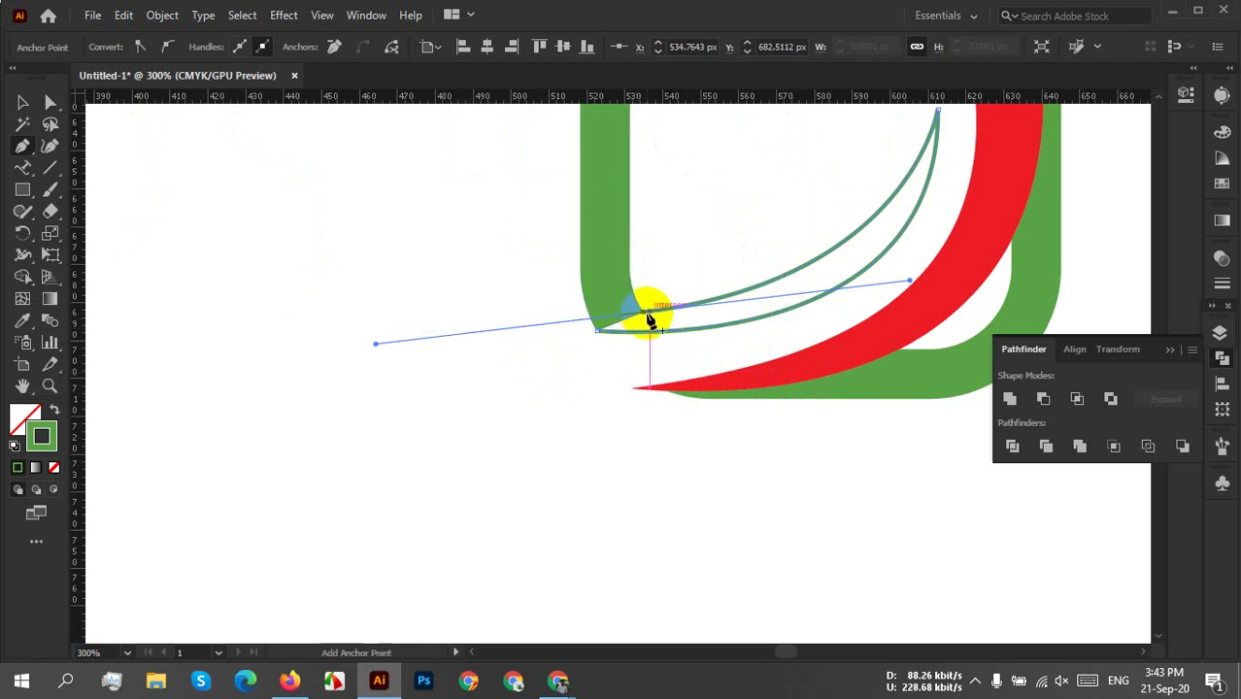
{"action": "left_click_drag", "start_coordinate": [645, 315], "coordinate": [599, 335]}
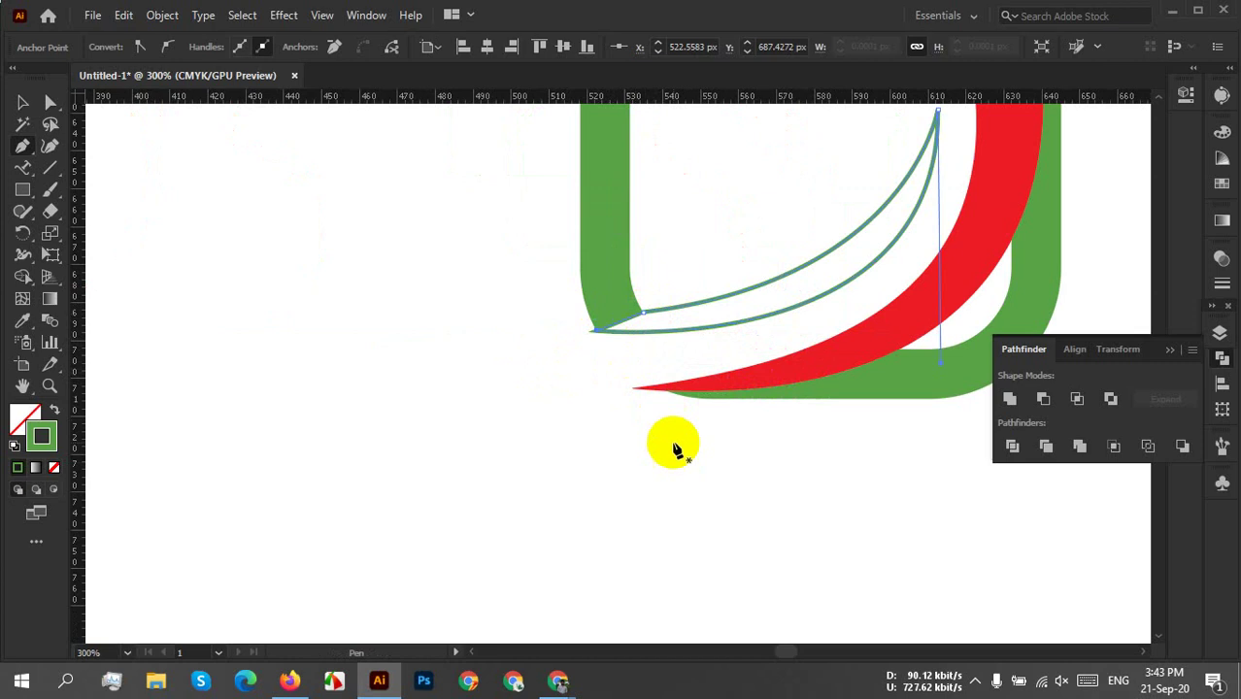
Undo the crescent outline at the lower-left cut end and deselect its remaining start point.
{"action": "scroll", "coordinate": [643, 472], "scroll_direction": "up", "scroll_amount": 1}
{"action": "scroll", "coordinate": [629, 439], "scroll_direction": "up", "scroll_amount": 2}
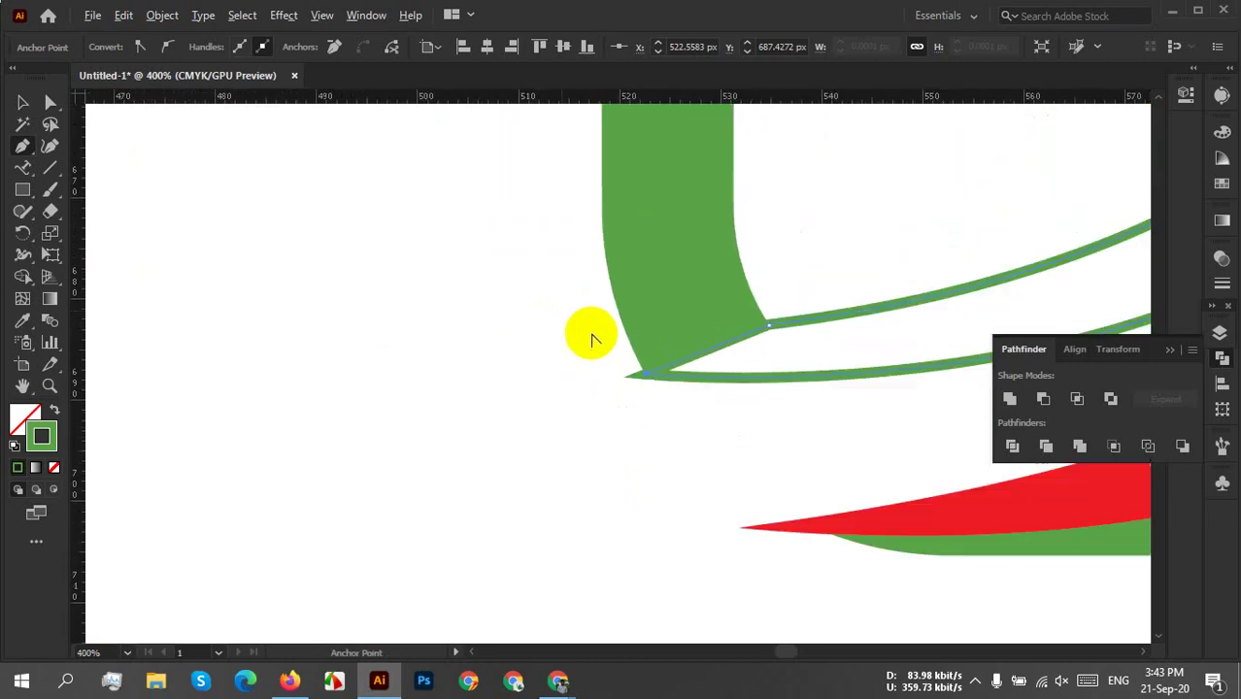
{"action": "left_click_drag", "start_coordinate": [684, 391], "coordinate": [748, 341]}
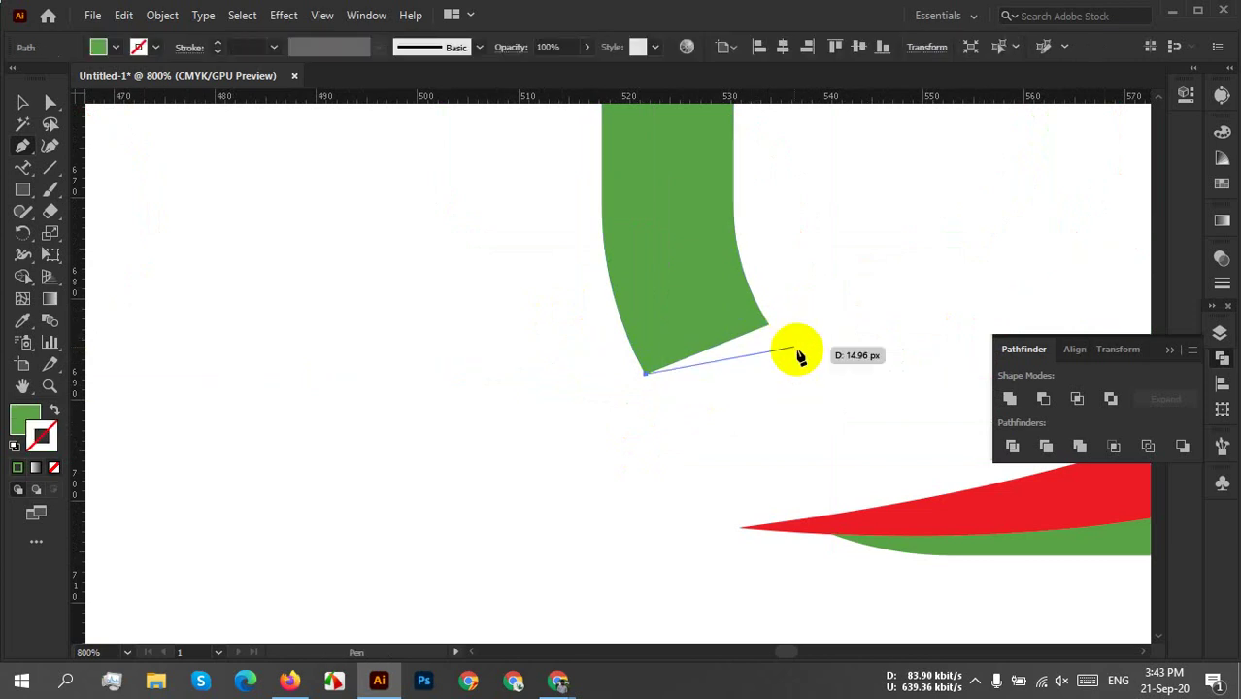
{"action": "scroll", "coordinate": [795, 369], "scroll_direction": "down", "scroll_amount": 3}
{"action": "scroll", "coordinate": [795, 369], "scroll_direction": "down", "scroll_amount": 3}
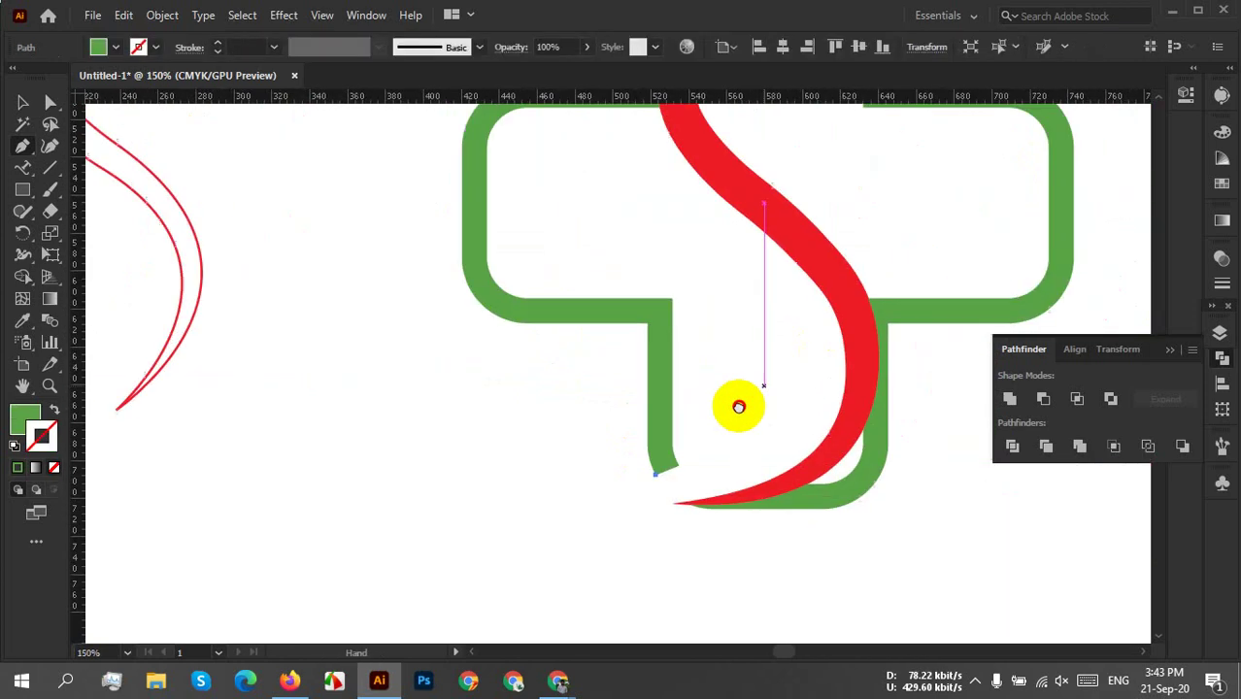
{"action": "left_click", "coordinate": [640, 518], "text": "ctrl"}
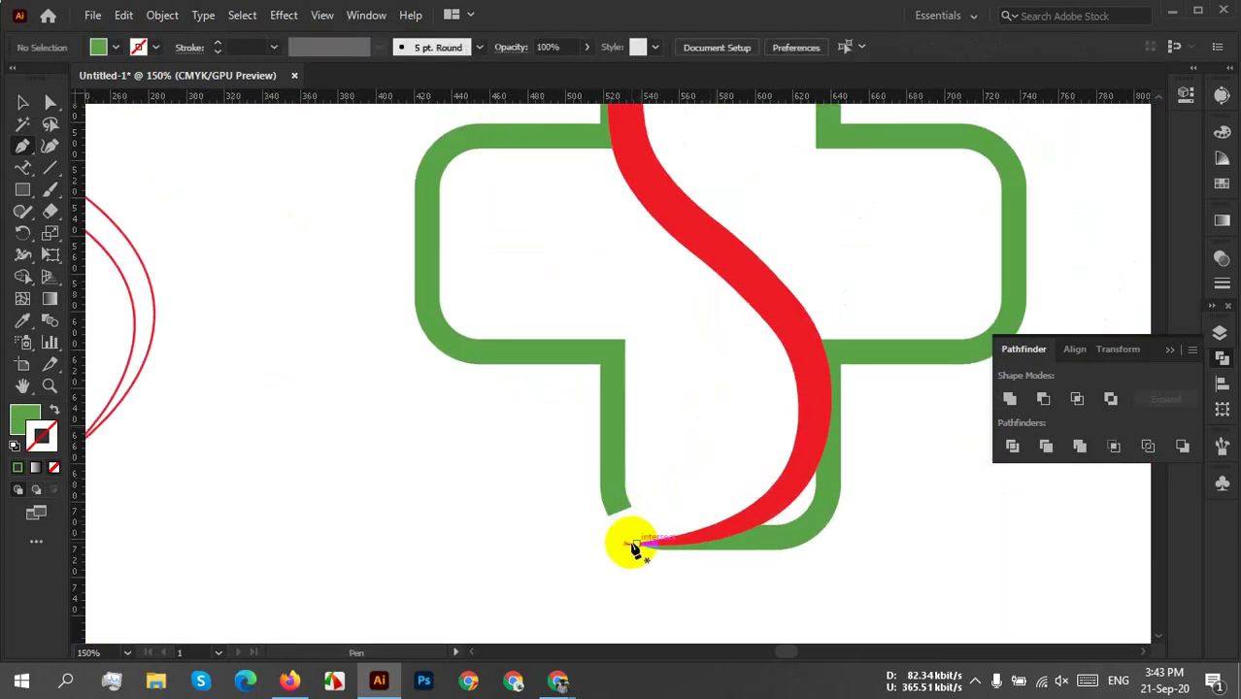
Draw a green-filled Pen curve from the lower-left cut end up along the S-curve's inner edge, ending it in a corner point.
{"action": "scroll", "coordinate": [636, 532], "scroll_direction": "up", "scroll_amount": 3}
{"action": "scroll", "coordinate": [631, 541], "scroll_direction": "up", "scroll_amount": 2}
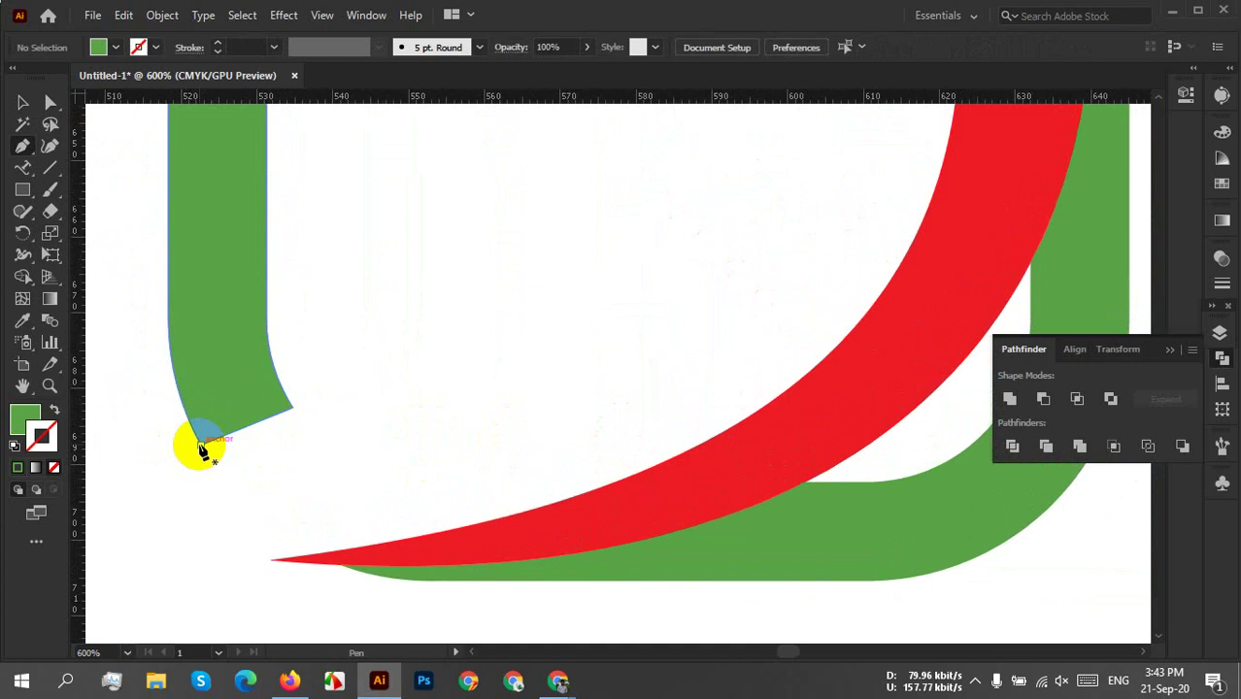
{"action": "left_click_drag", "start_coordinate": [199, 449], "coordinate": [562, 160]}
{"action": "scroll", "coordinate": [406, 427], "scroll_direction": "down", "scroll_amount": 3}
{"action": "scroll", "coordinate": [612, 175], "scroll_direction": "up", "scroll_amount": 3}
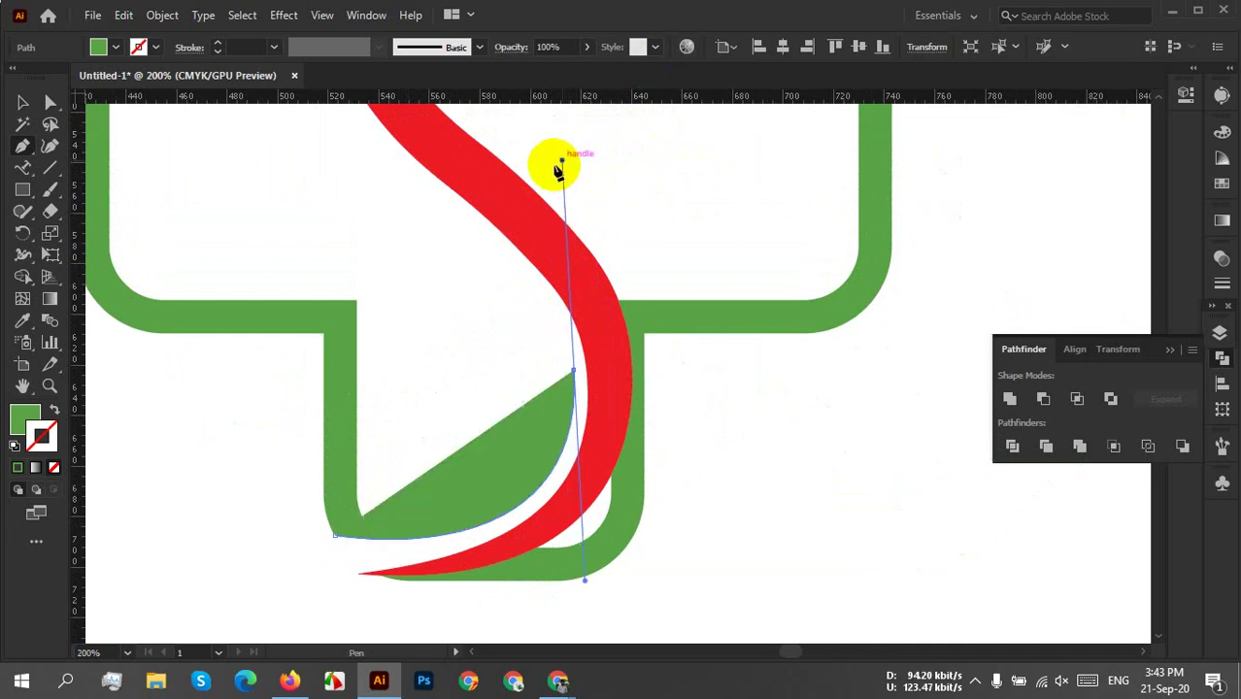
{"action": "left_click", "coordinate": [573, 376]}
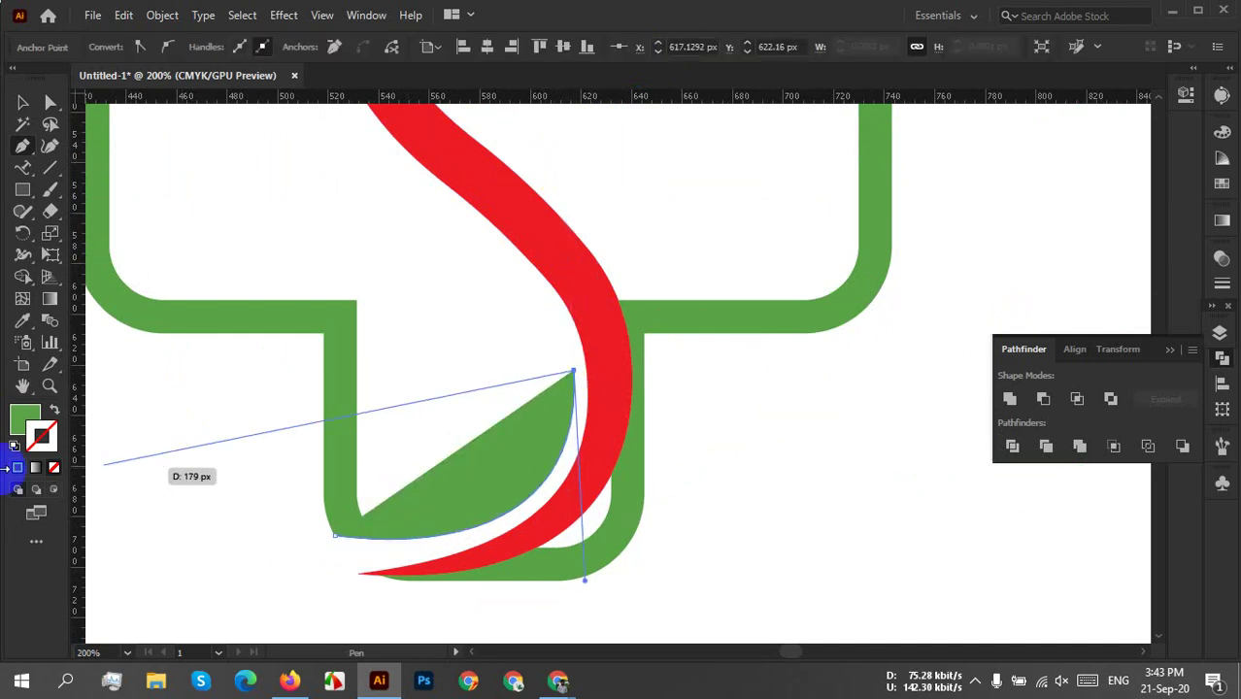
Close the curve back at the cut end as a tapered crescent, using a green outline while drawing and a green fill without stroke when finished.
{"action": "left_click", "coordinate": [58, 413]}
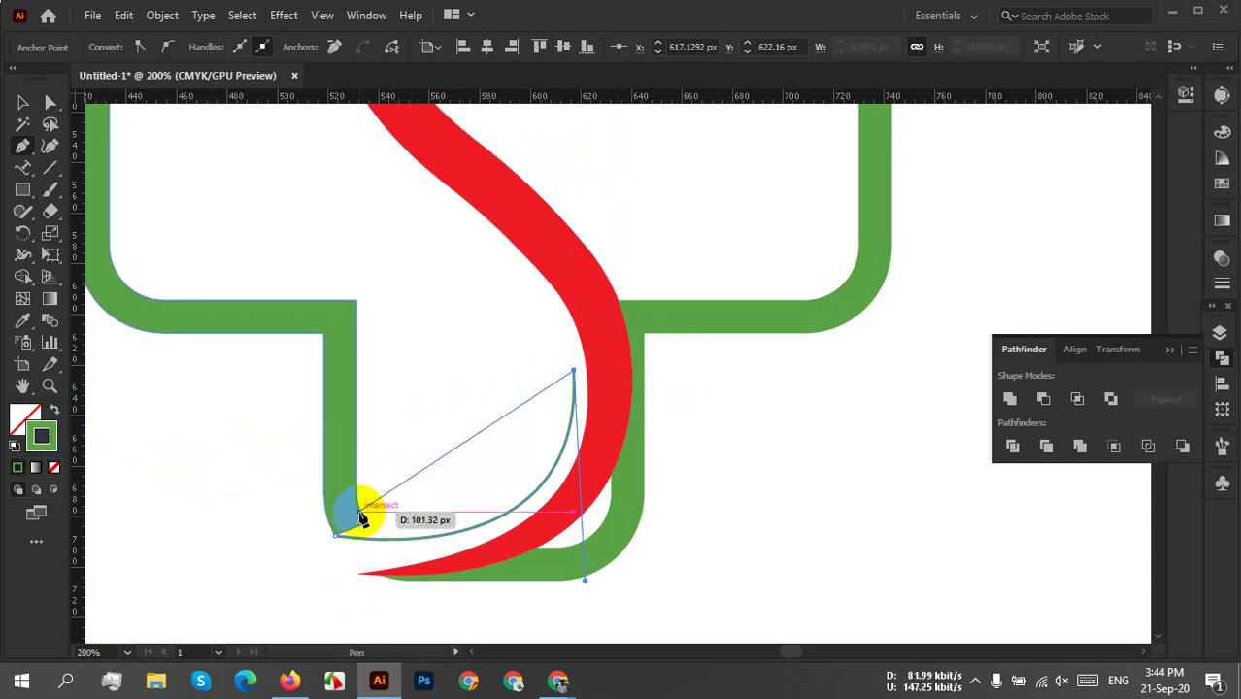
{"action": "left_click_drag", "start_coordinate": [360, 512], "coordinate": [164, 475]}
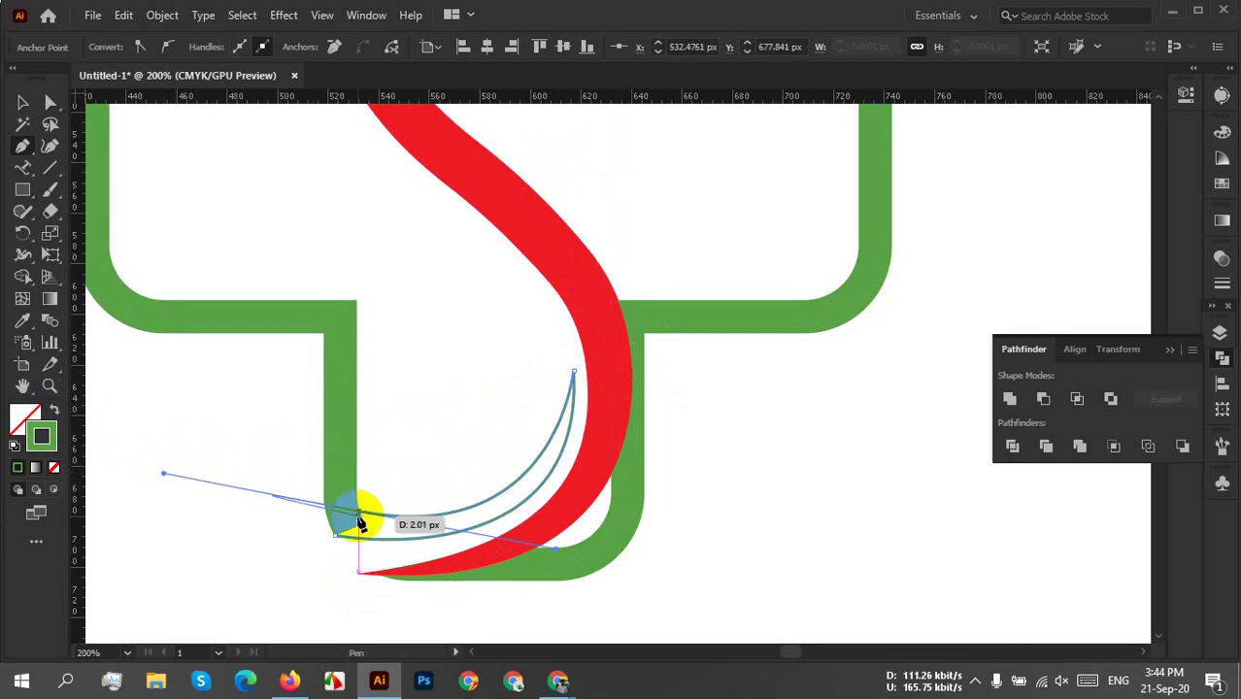
{"action": "mouse_move", "coordinate": [357, 518]}
{"action": "left_mouse_down"}
{"action": "mouse_move", "coordinate": [338, 520]}
{"action": "mouse_move", "coordinate": [335, 541]}
{"action": "mouse_move", "coordinate": [415, 513]}
{"action": "left_mouse_up"}
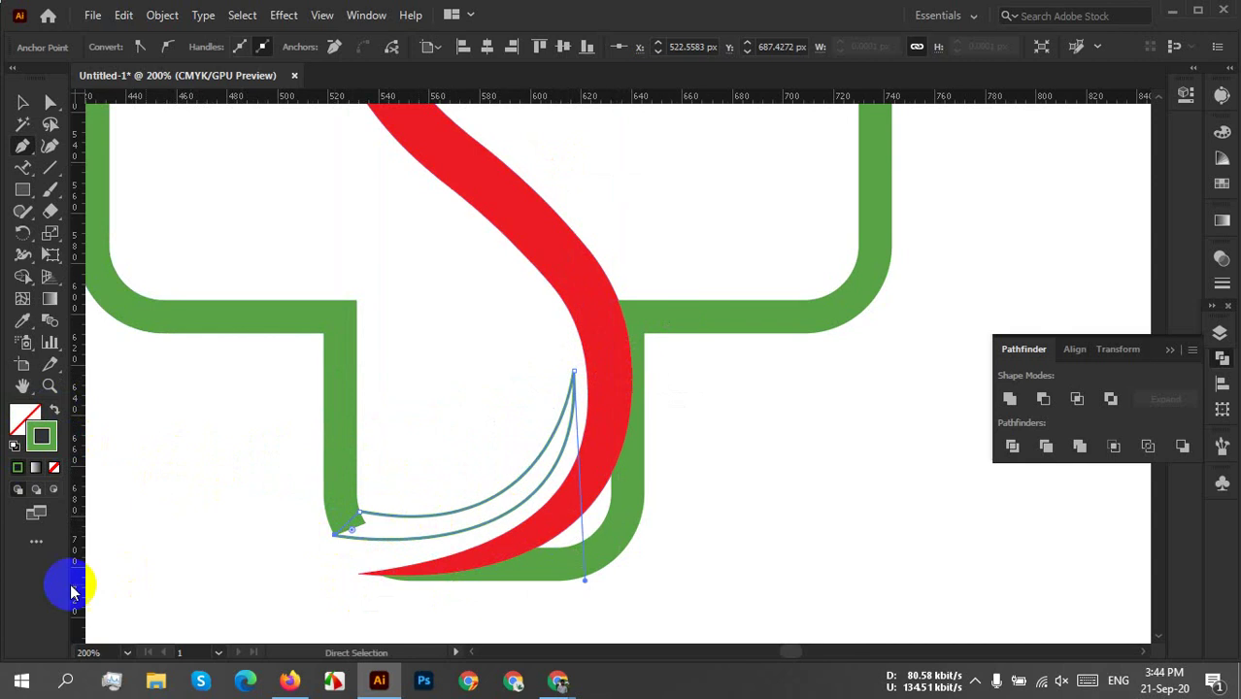
{"action": "left_click", "coordinate": [56, 413]}
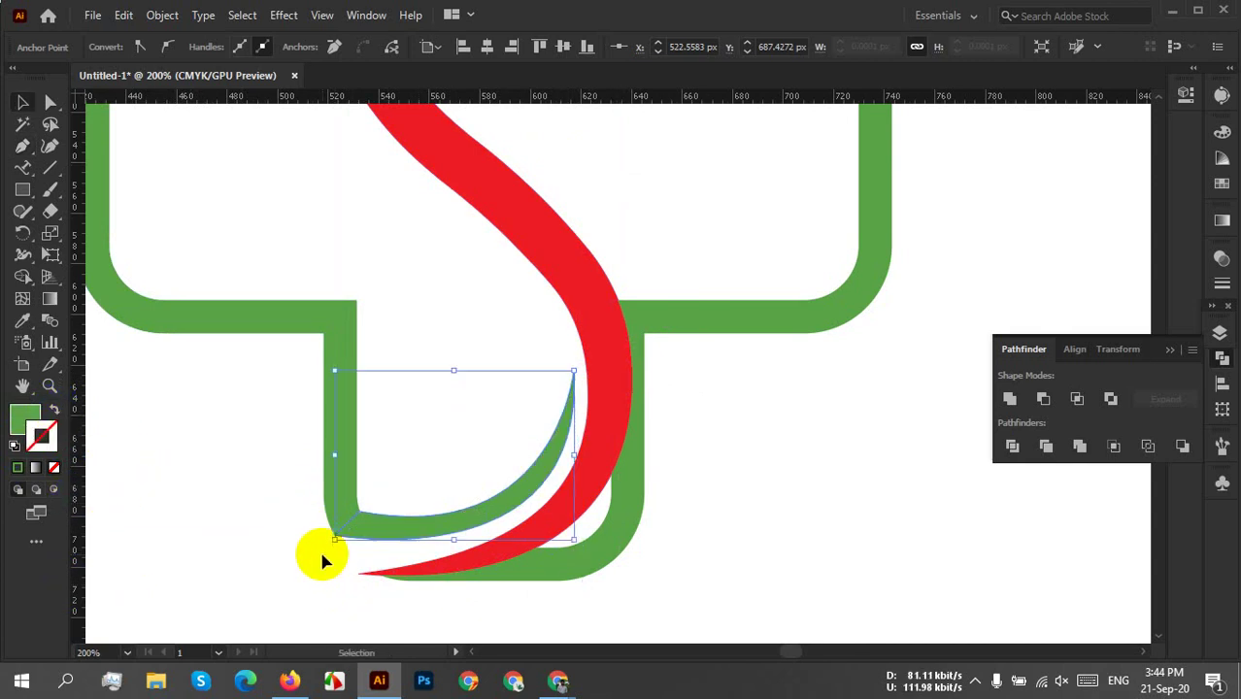
Unite the crescent with the left half of the cross into one shape and deselect it.
{"action": "left_click_drag", "start_coordinate": [254, 507], "coordinate": [349, 544]}
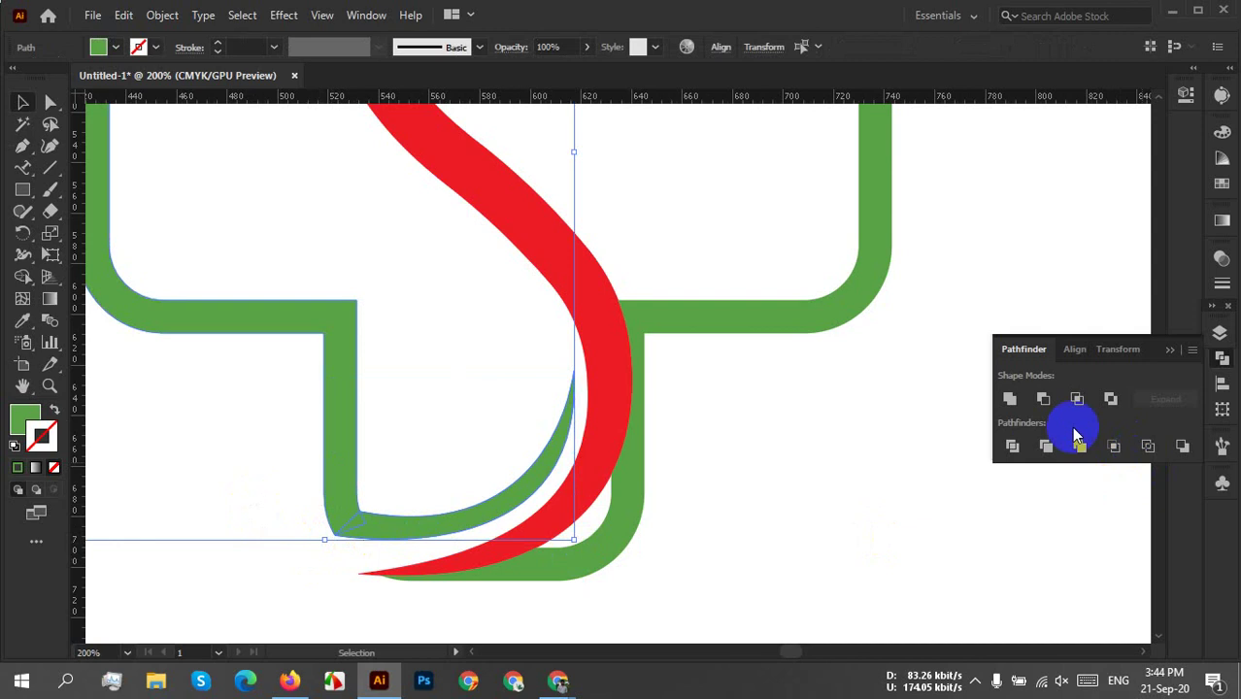
{"action": "left_click", "coordinate": [1010, 398]}
{"action": "left_click", "coordinate": [324, 566]}
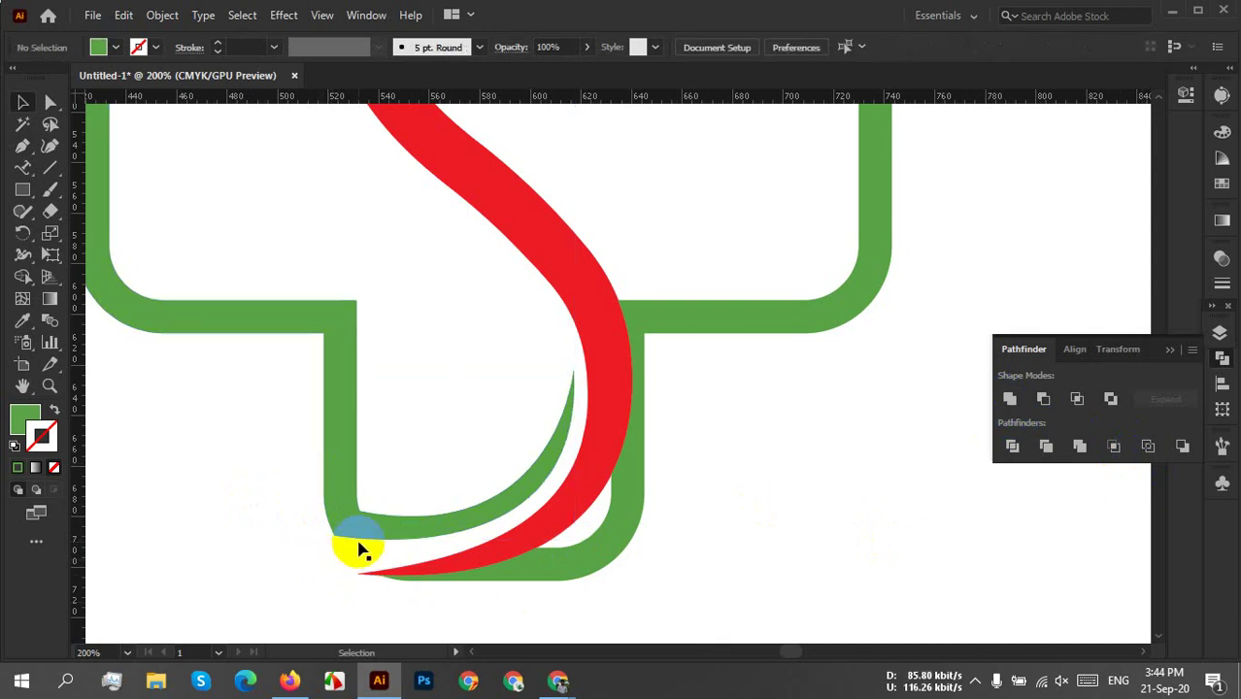
Round the outer corner where the crescent joins the lower-left arm of the cross to about 11 px.
{"action": "scroll", "coordinate": [354, 539], "scroll_direction": "up", "scroll_amount": 4}
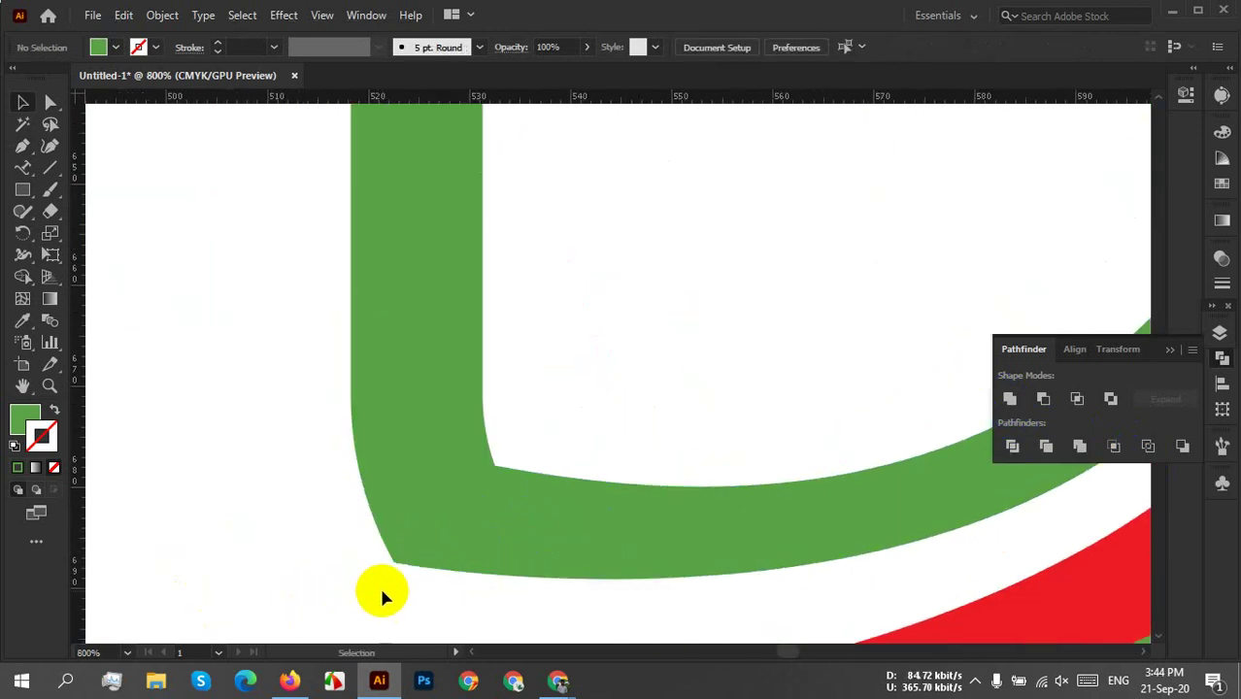
{"action": "left_click", "coordinate": [45, 121]}
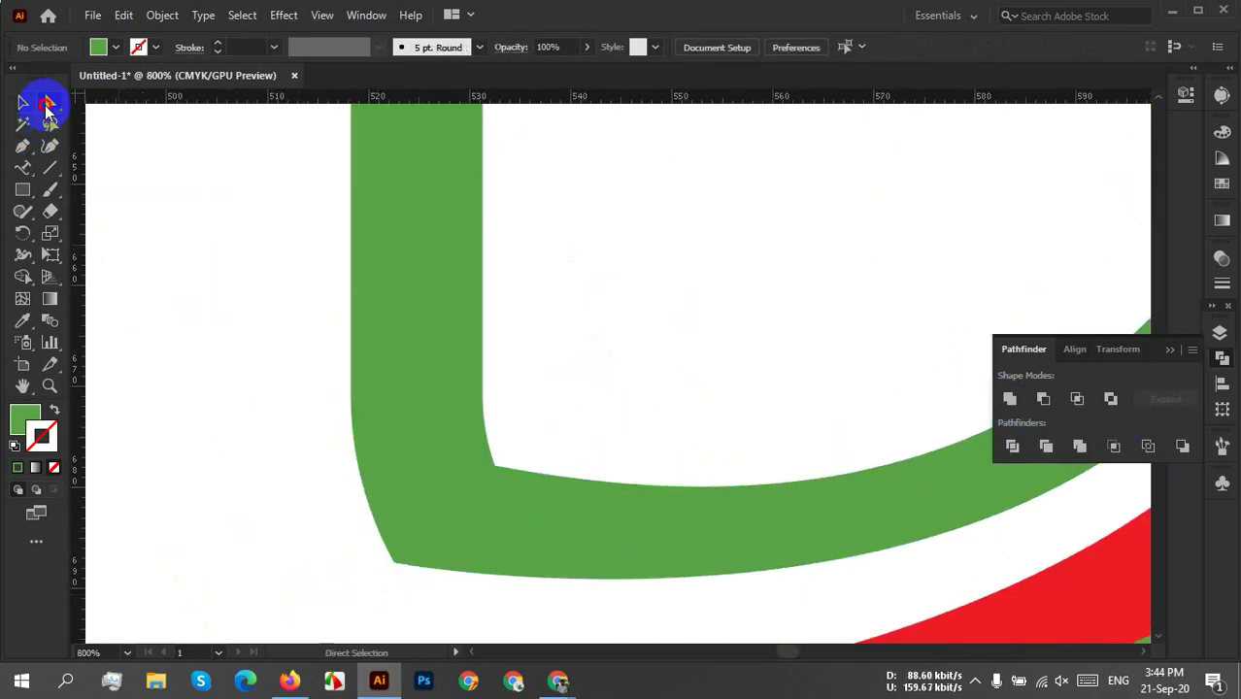
{"action": "left_click_drag", "start_coordinate": [354, 540], "coordinate": [432, 586]}
{"action": "left_click", "coordinate": [402, 555]}
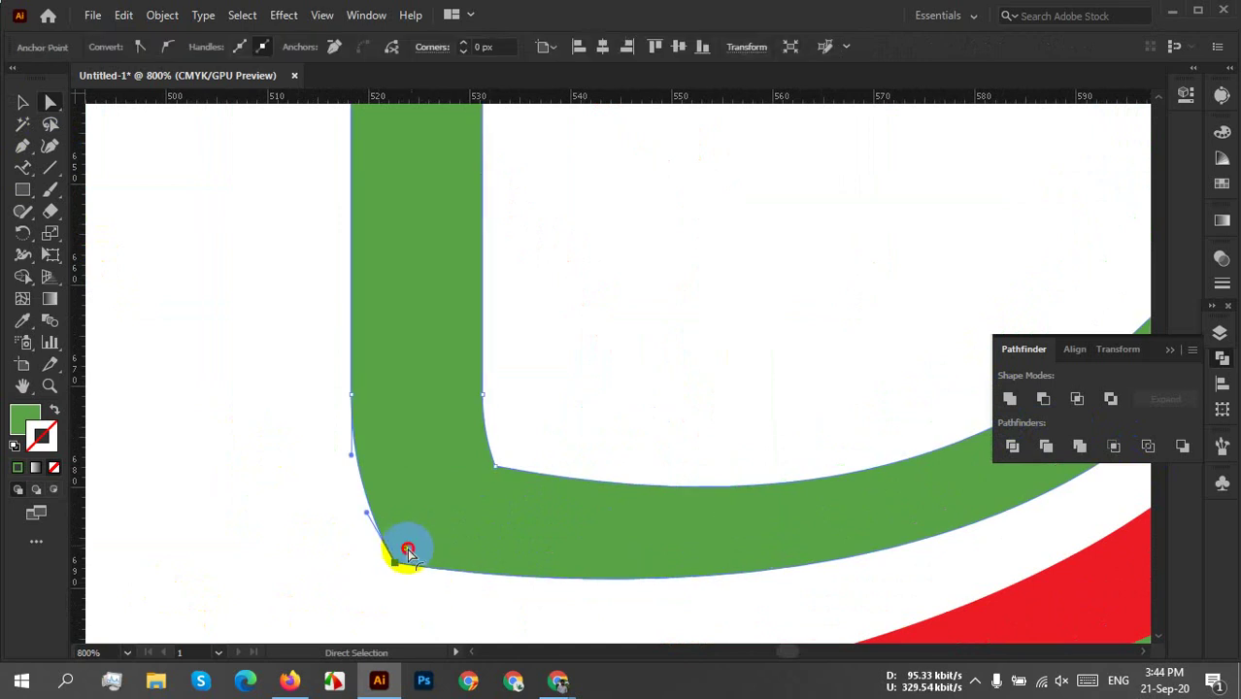
{"action": "left_click_drag", "start_coordinate": [408, 552], "coordinate": [496, 482]}
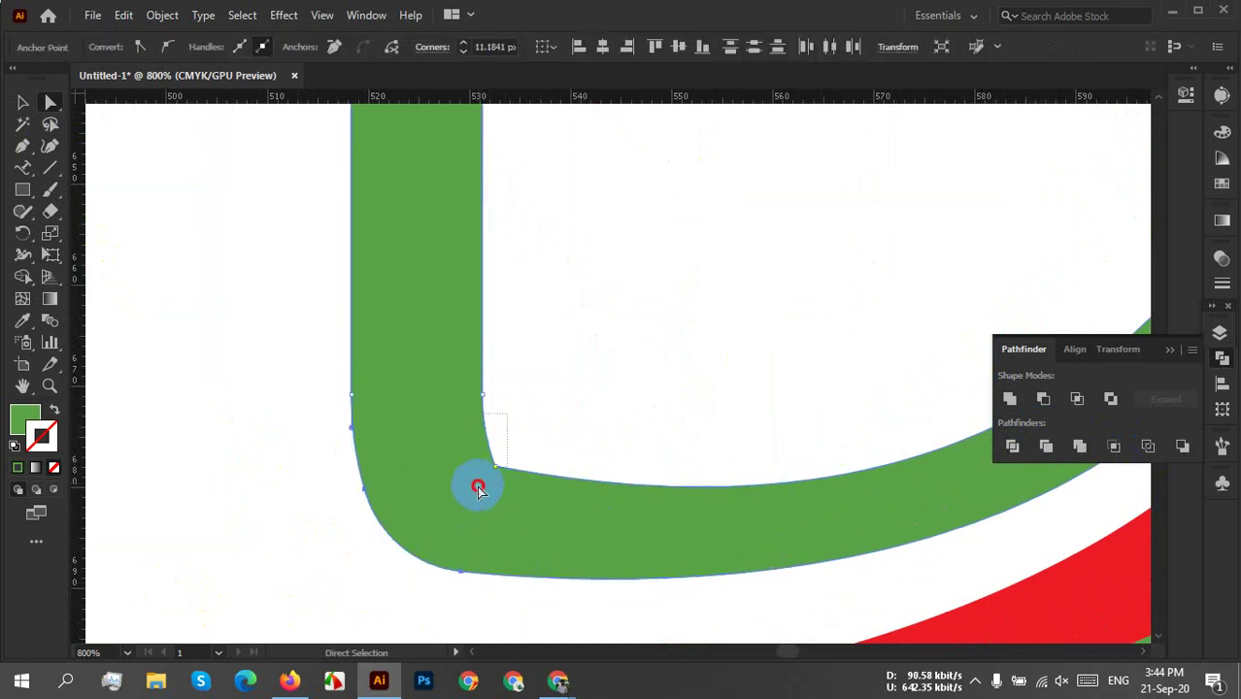
Try to round the inner corner where the crescent joins the lower-left arm of the cross.
{"action": "left_click", "coordinate": [478, 487]}
{"action": "left_click", "coordinate": [475, 492]}
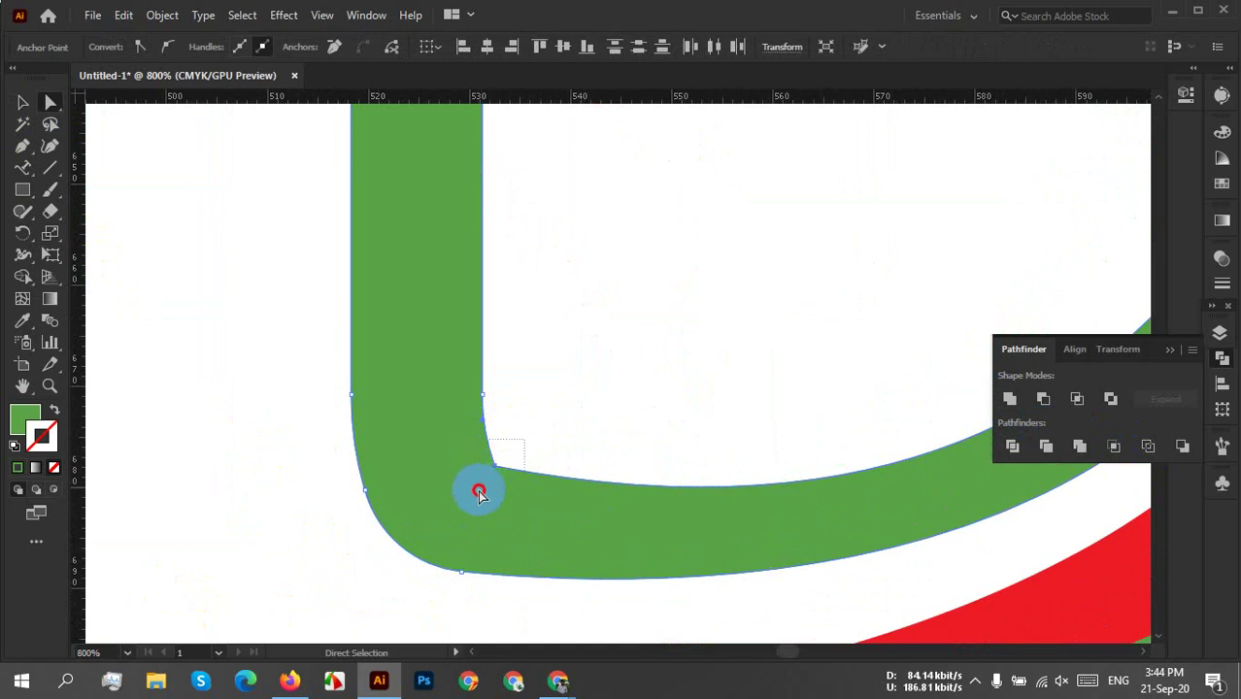
{"action": "left_click", "coordinate": [527, 429]}
{"action": "left_click_drag", "start_coordinate": [484, 480], "coordinate": [513, 458]}
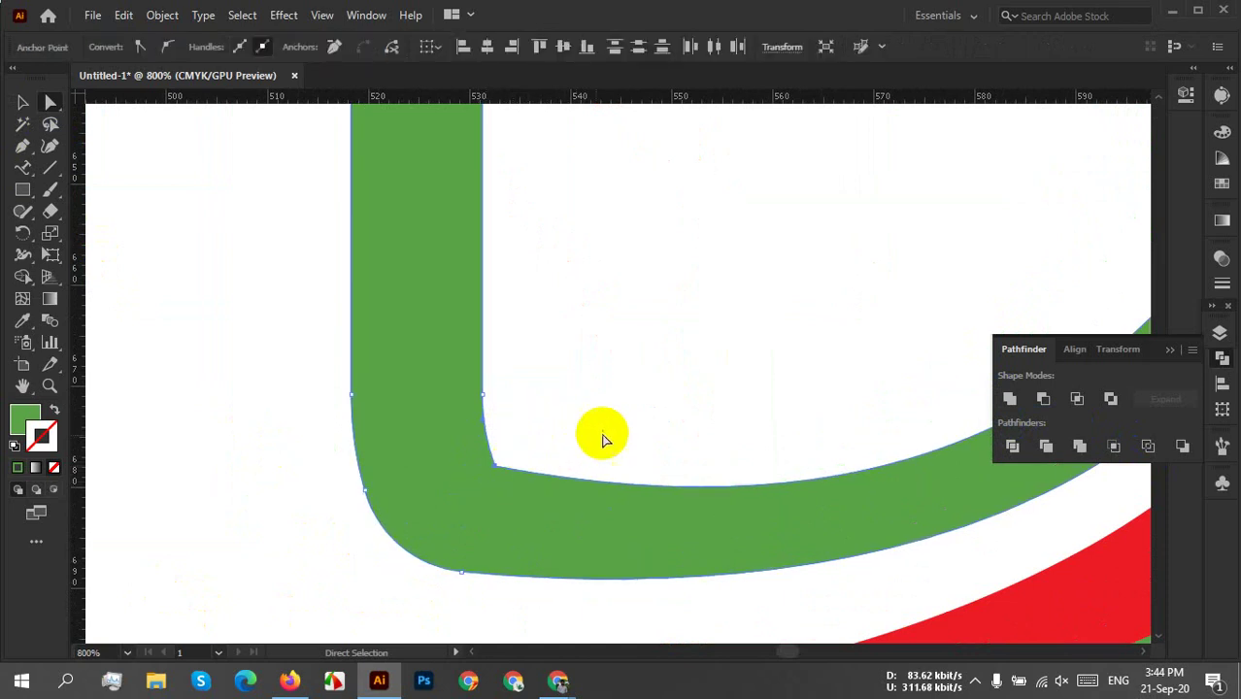
{"action": "scroll", "coordinate": [613, 426], "scroll_direction": "down", "scroll_amount": 3}
{"action": "scroll", "coordinate": [606, 430], "scroll_direction": "up", "scroll_amount": 3}
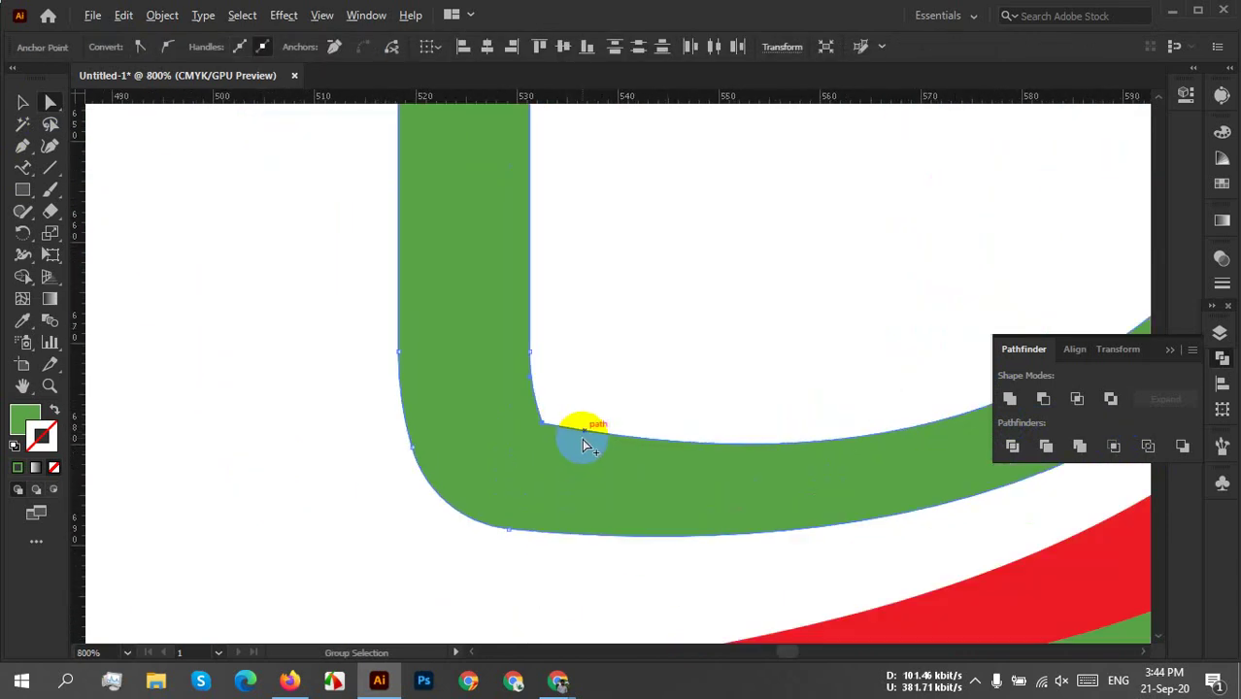
{"action": "key", "text": "ctrl+z"}
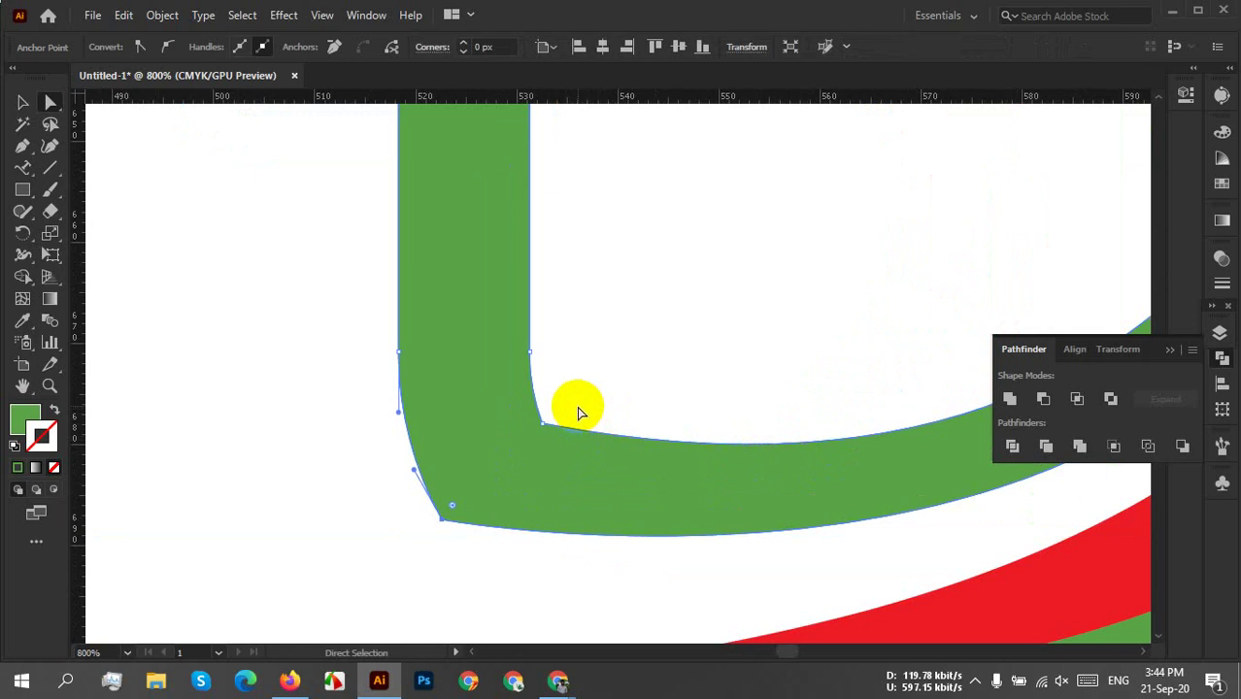
{"action": "left_click_drag", "start_coordinate": [514, 428], "coordinate": [563, 451]}
{"action": "left_click", "coordinate": [561, 420]}
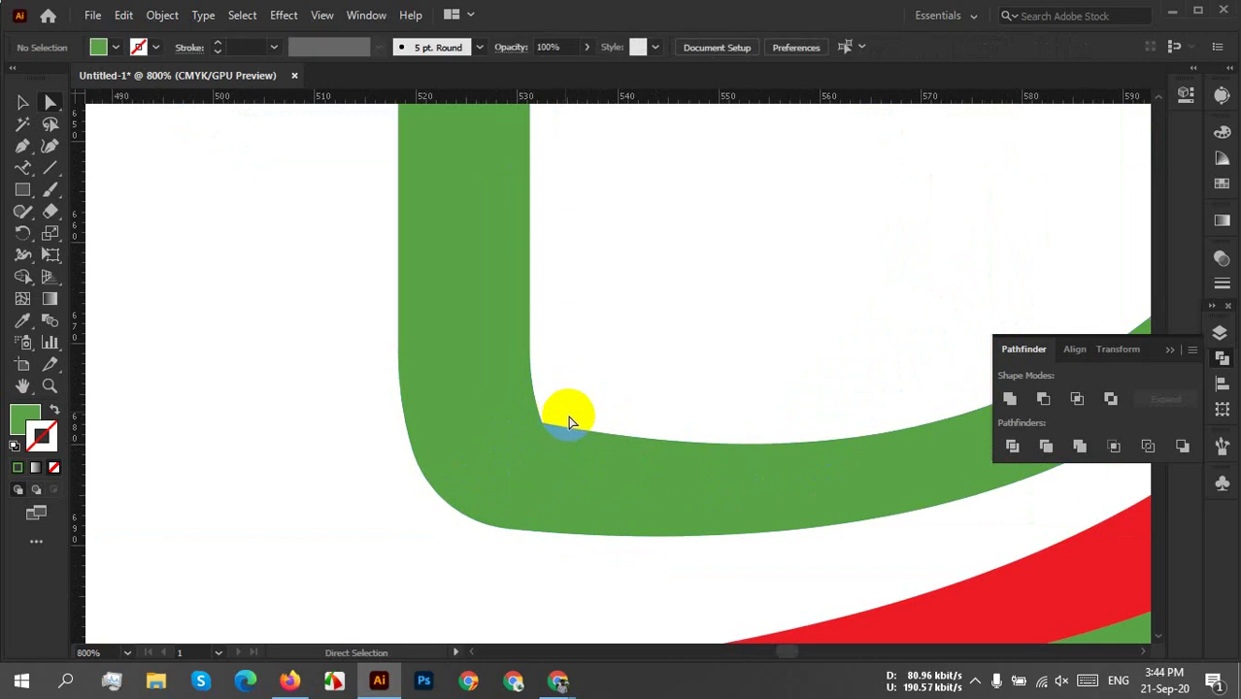
Apply a white-to-black linear gradient to the stroke of the cross's left half.
{"action": "scroll", "coordinate": [602, 403], "scroll_direction": "down", "scroll_amount": 3}
{"action": "scroll", "coordinate": [602, 403], "scroll_direction": "down", "scroll_amount": 2}
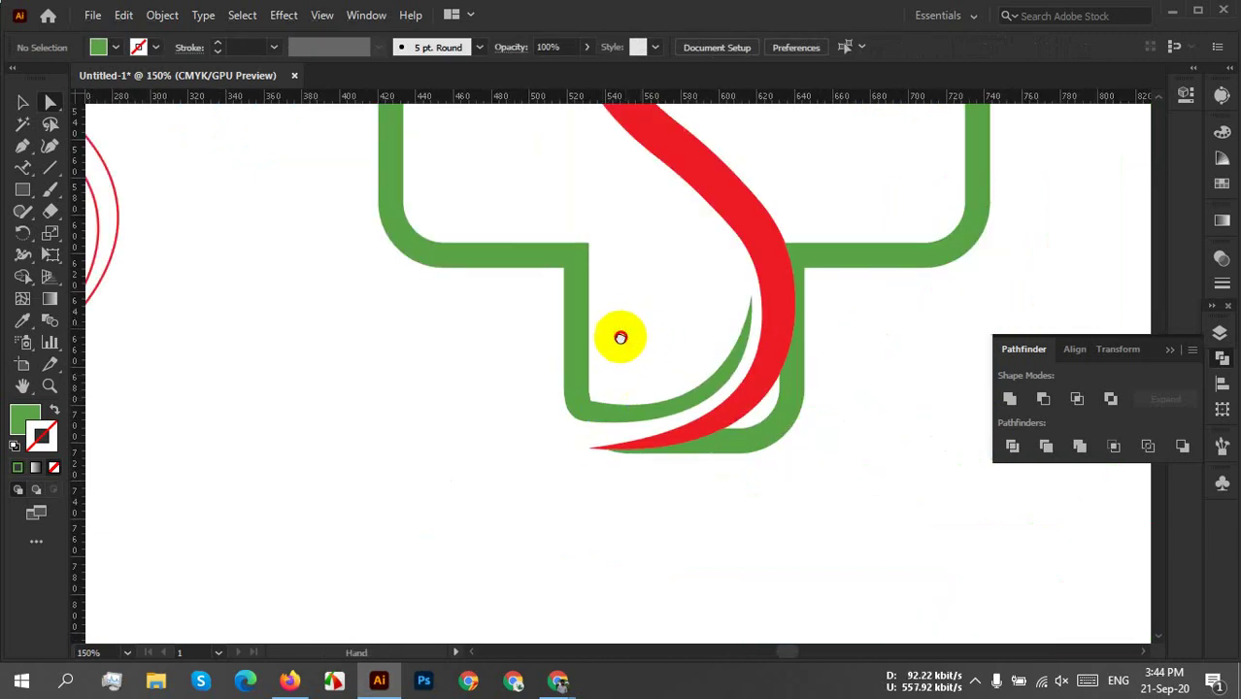
{"action": "left_click_drag", "start_coordinate": [620, 335], "coordinate": [487, 549]}
{"action": "scroll", "coordinate": [487, 549], "scroll_direction": "down", "scroll_amount": 2}
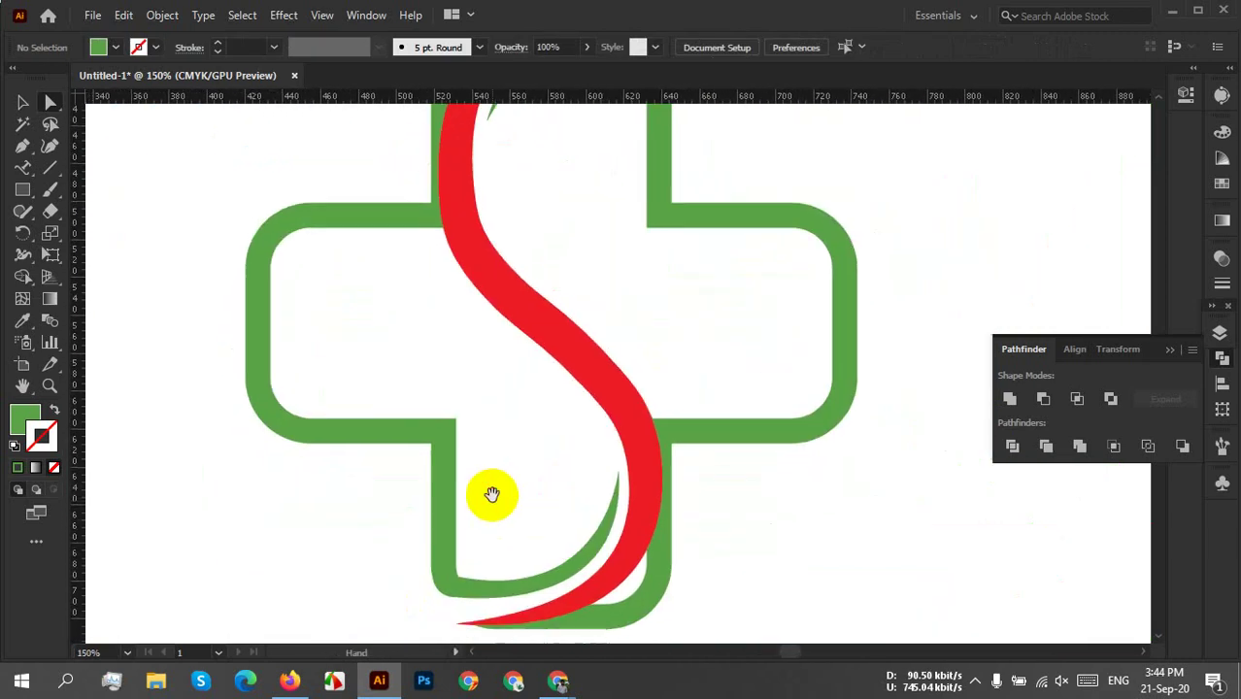
{"action": "left_click_drag", "start_coordinate": [492, 479], "coordinate": [583, 510]}
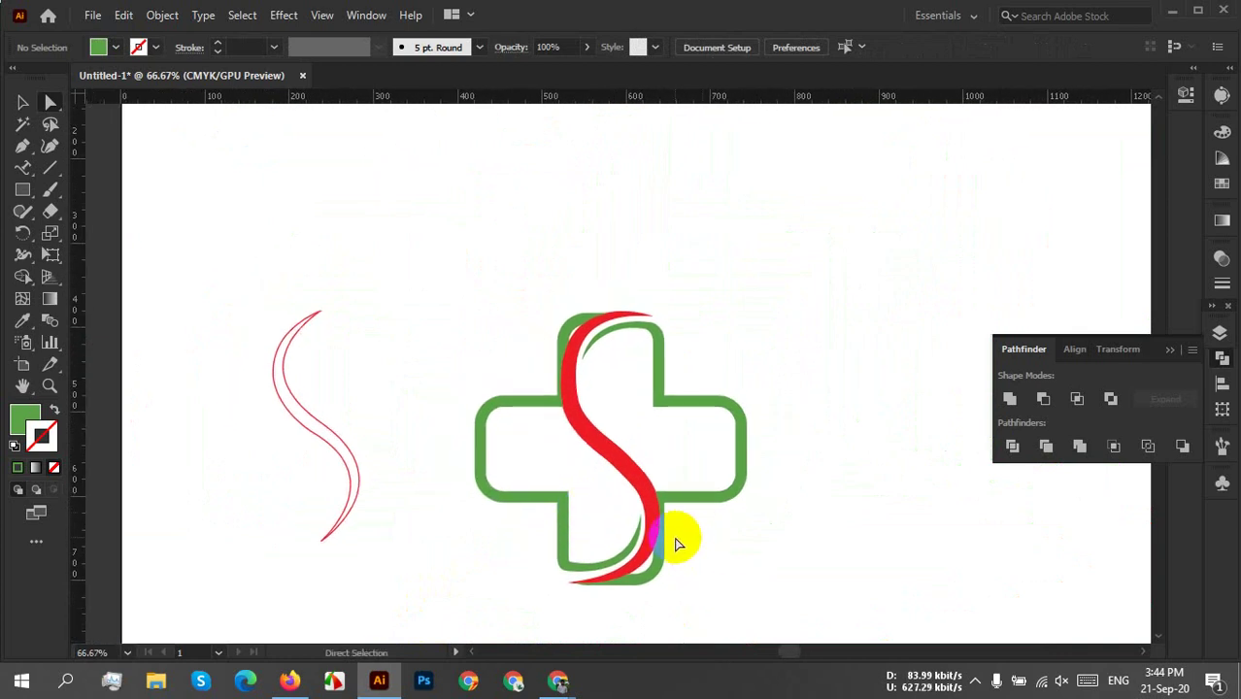
{"action": "scroll", "coordinate": [687, 537], "scroll_direction": "up", "scroll_amount": 2}
{"action": "scroll", "coordinate": [703, 537], "scroll_direction": "down", "scroll_amount": 1}
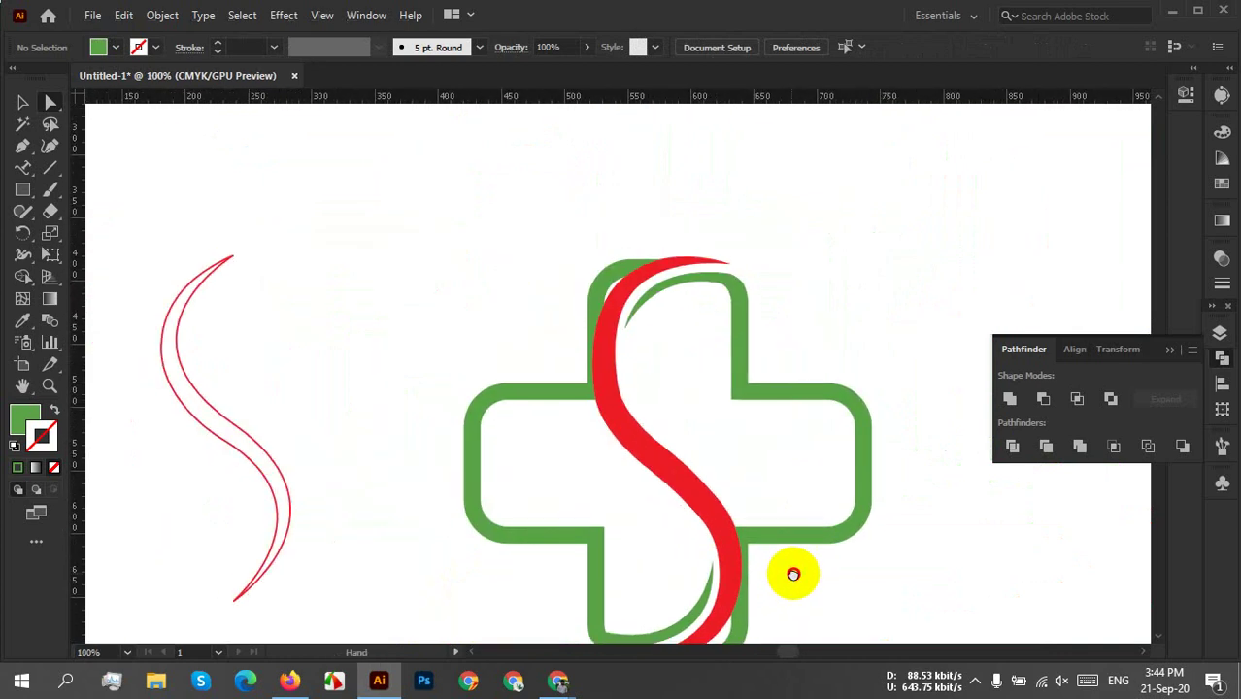
{"action": "key", "text": "v"}
{"action": "left_click", "coordinate": [540, 480]}
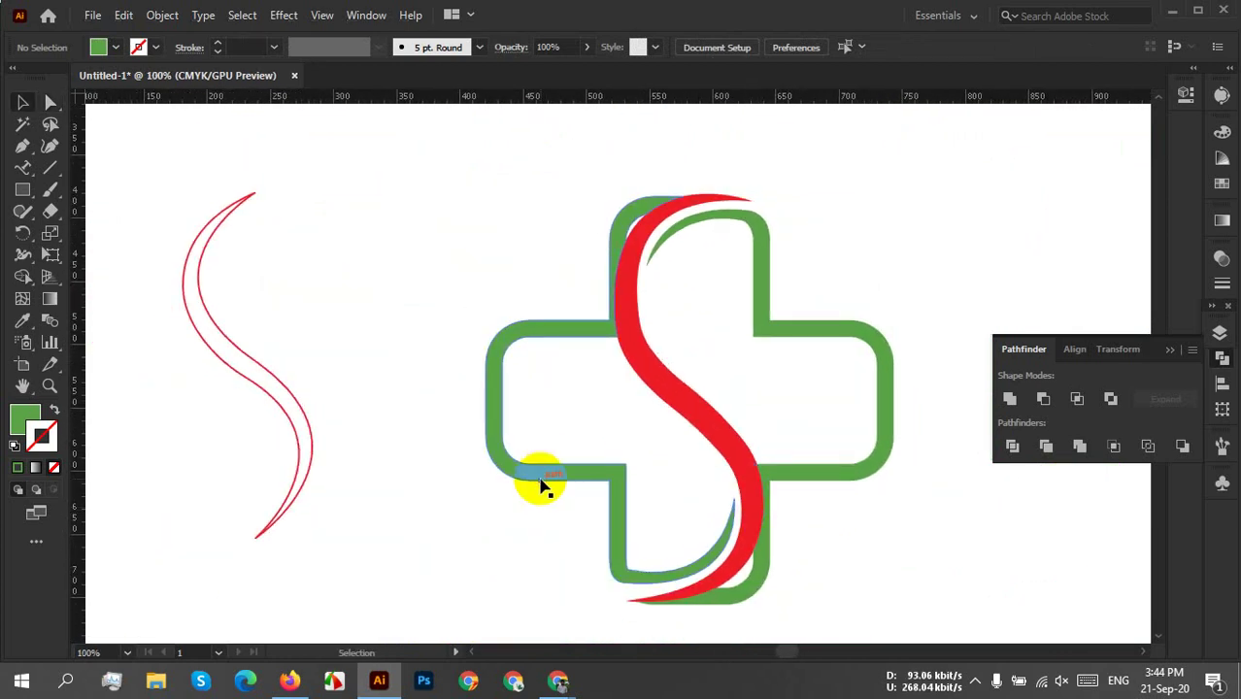
{"action": "left_click", "coordinate": [1222, 219]}
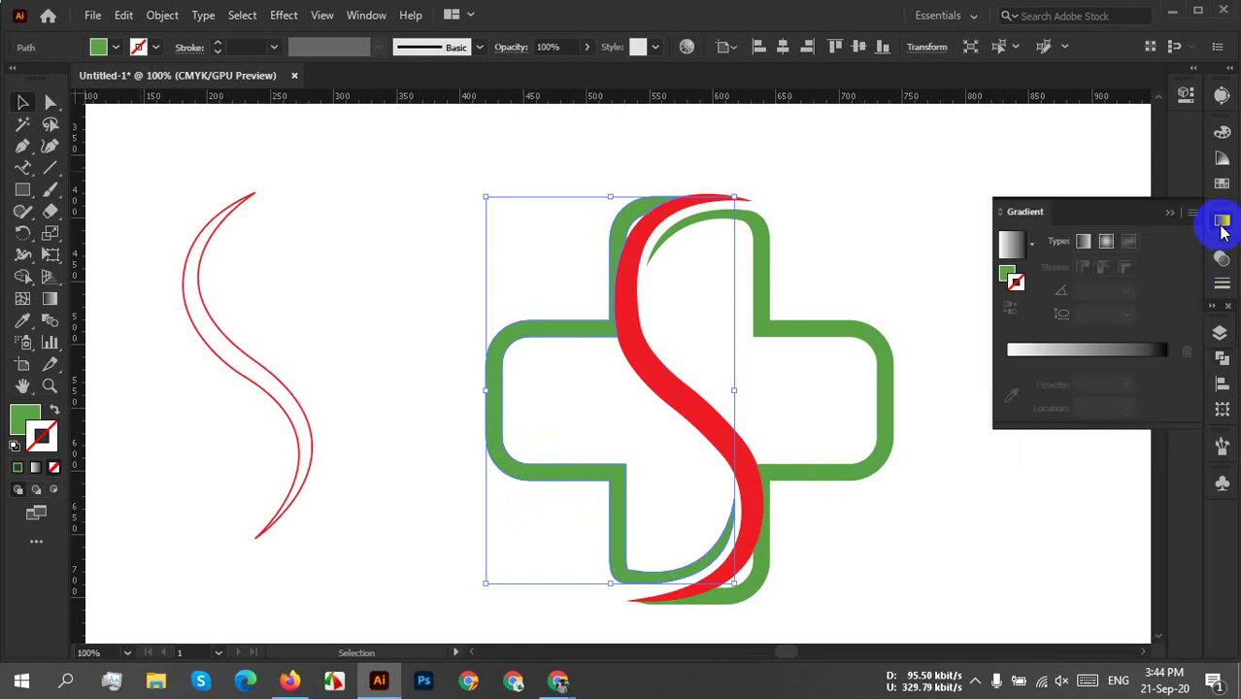
{"action": "left_click", "coordinate": [1090, 369]}
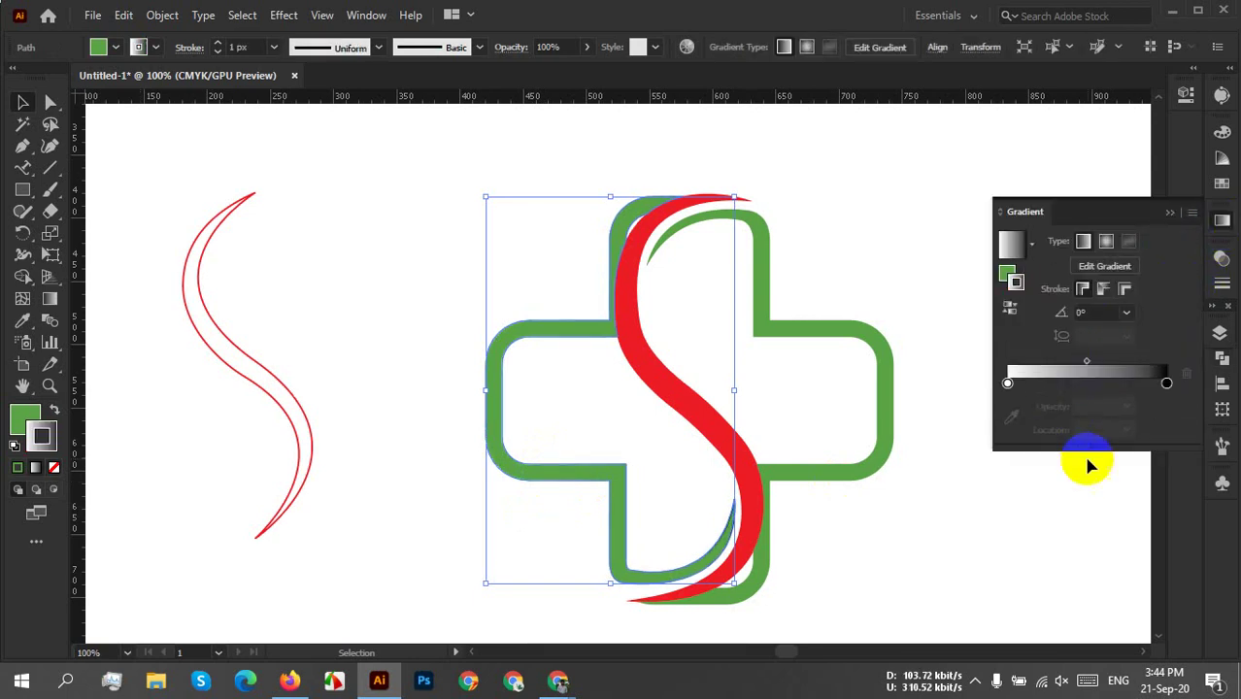
Set both color stops of the stroke gradient to magenta, and show the CMYK sliders for the end stop.
{"action": "double_click", "coordinate": [1008, 384]}
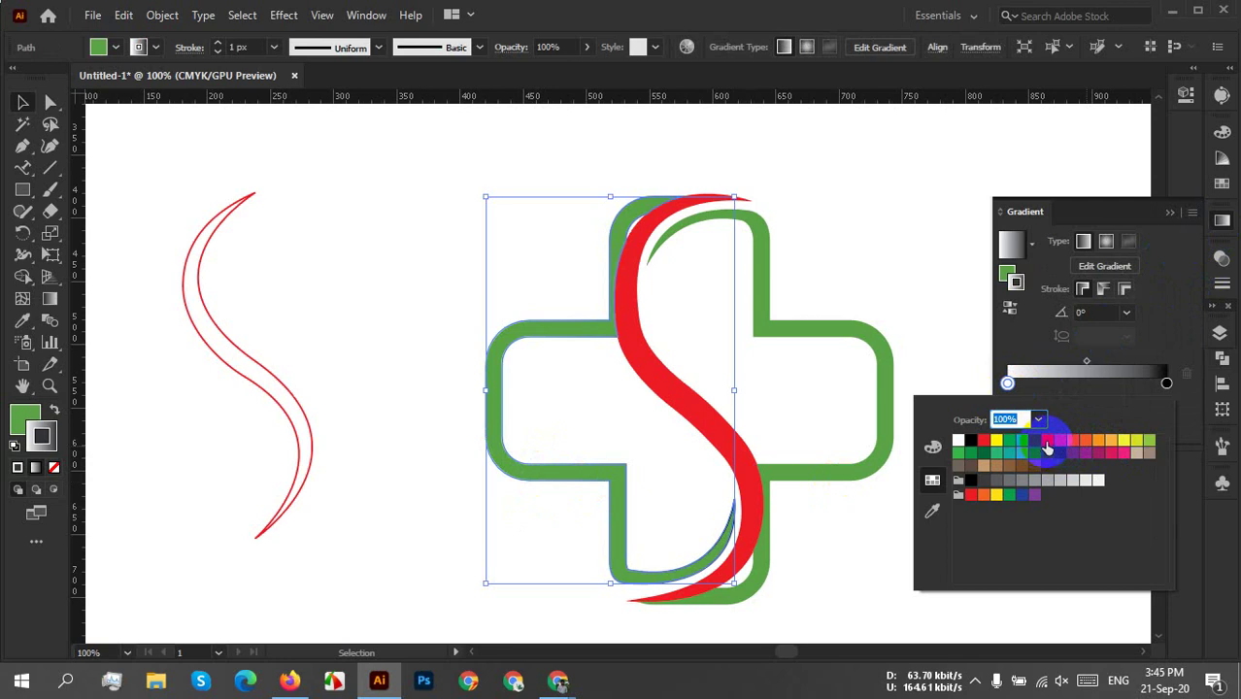
{"action": "left_click", "coordinate": [1047, 441]}
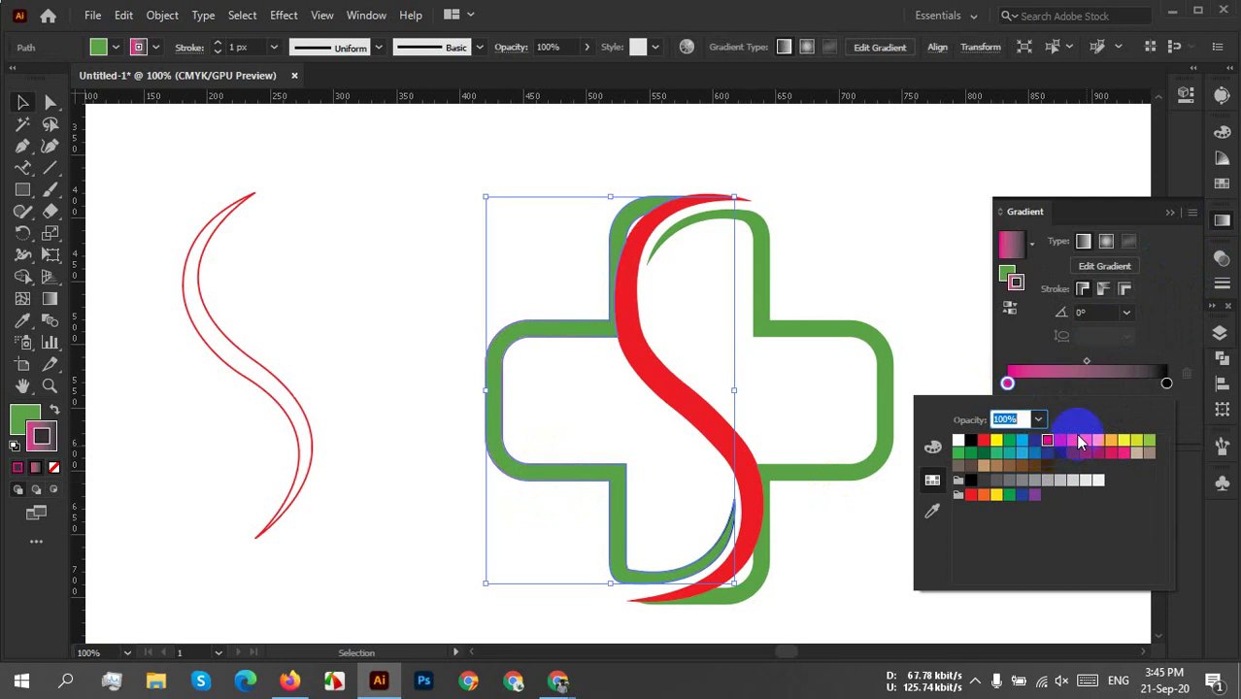
{"action": "double_click", "coordinate": [1167, 384]}
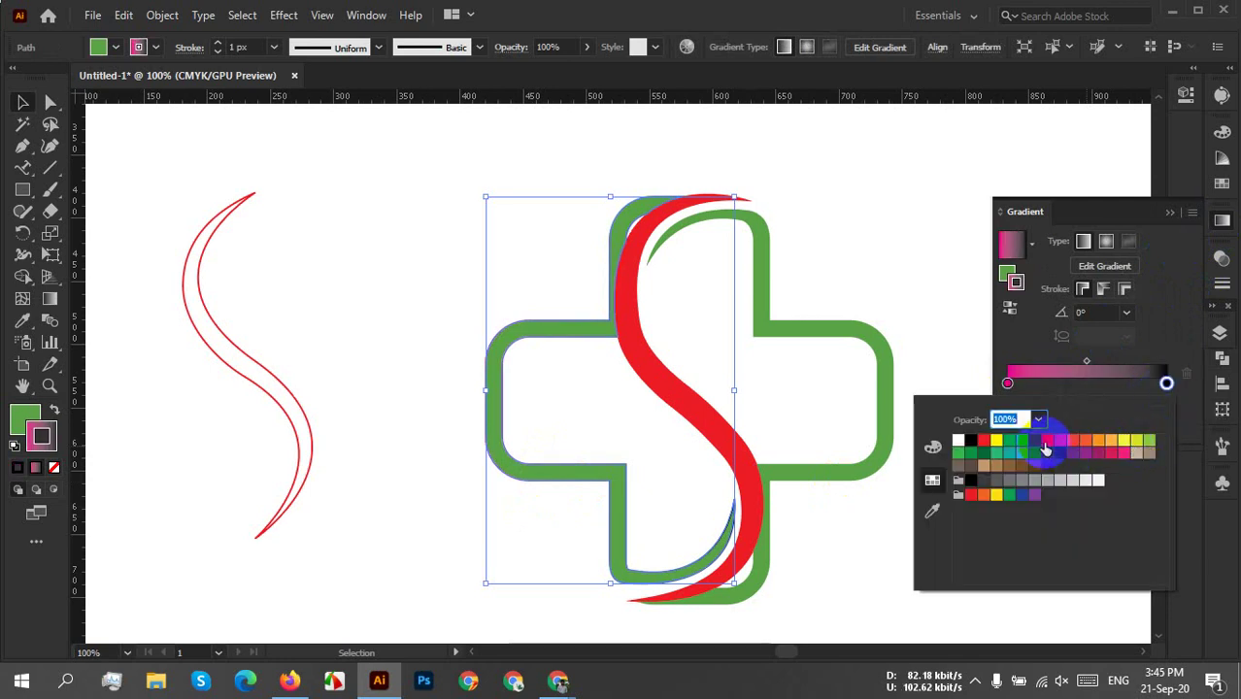
{"action": "left_click", "coordinate": [1047, 445]}
{"action": "left_click", "coordinate": [934, 453]}
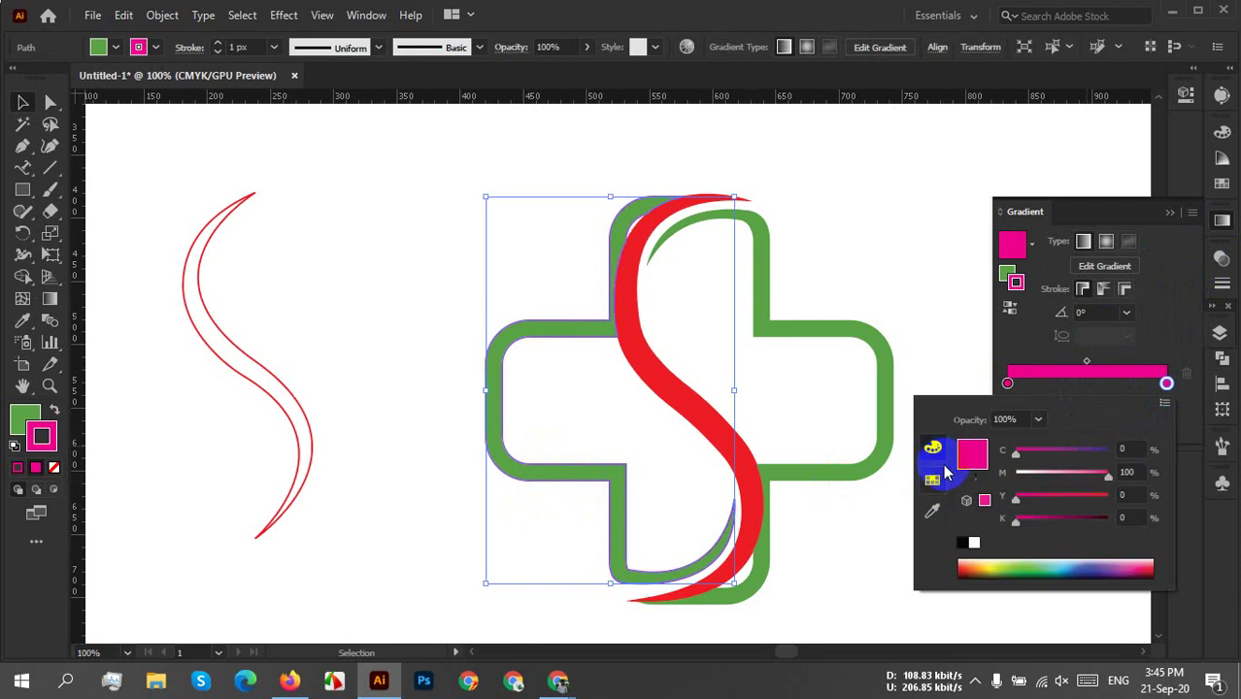
Try darkening the stroke gradient's end stop to 56% black, and undo it.
{"action": "left_click_drag", "start_coordinate": [1017, 518], "coordinate": [1071, 524]}
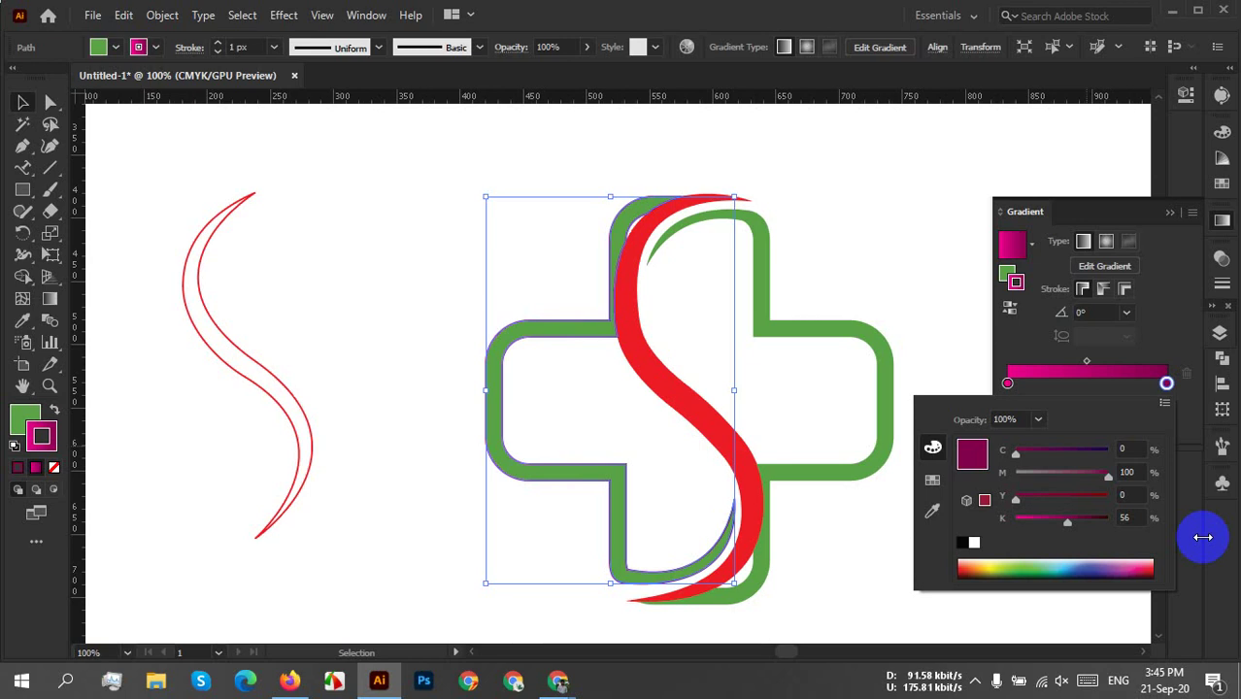
{"action": "left_click", "coordinate": [895, 215]}
{"action": "left_click", "coordinate": [930, 281]}
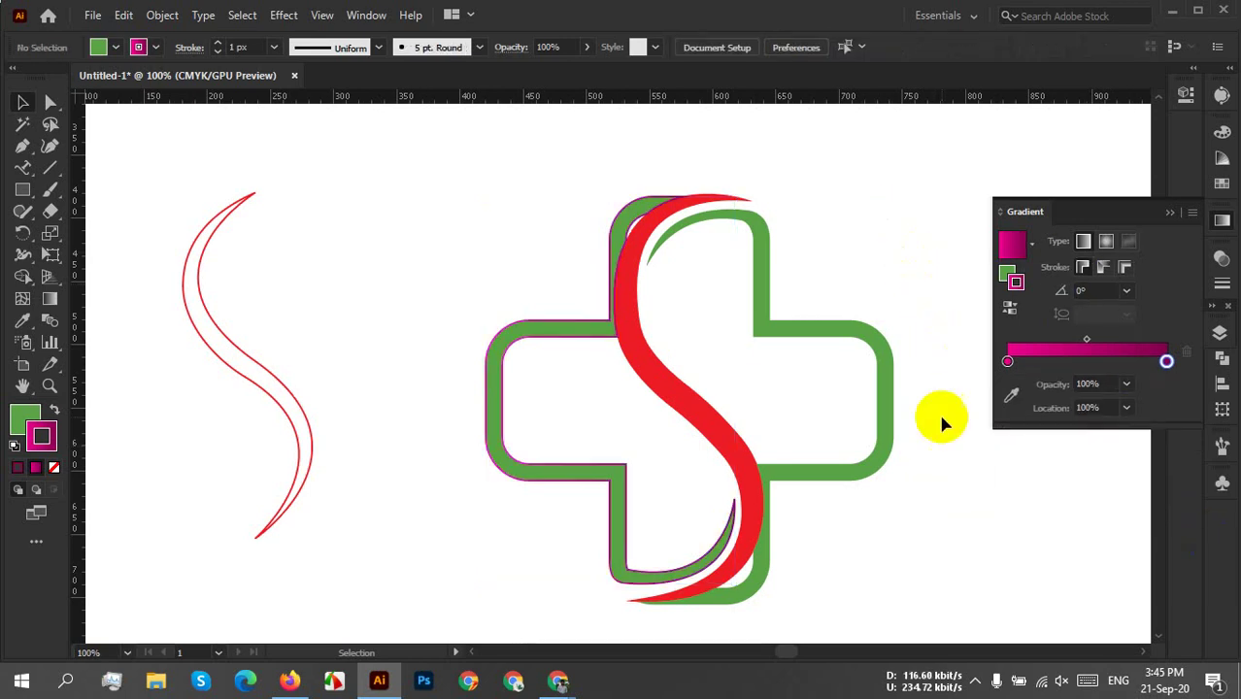
{"action": "left_click", "coordinate": [900, 493]}
{"action": "left_click", "coordinate": [806, 551]}
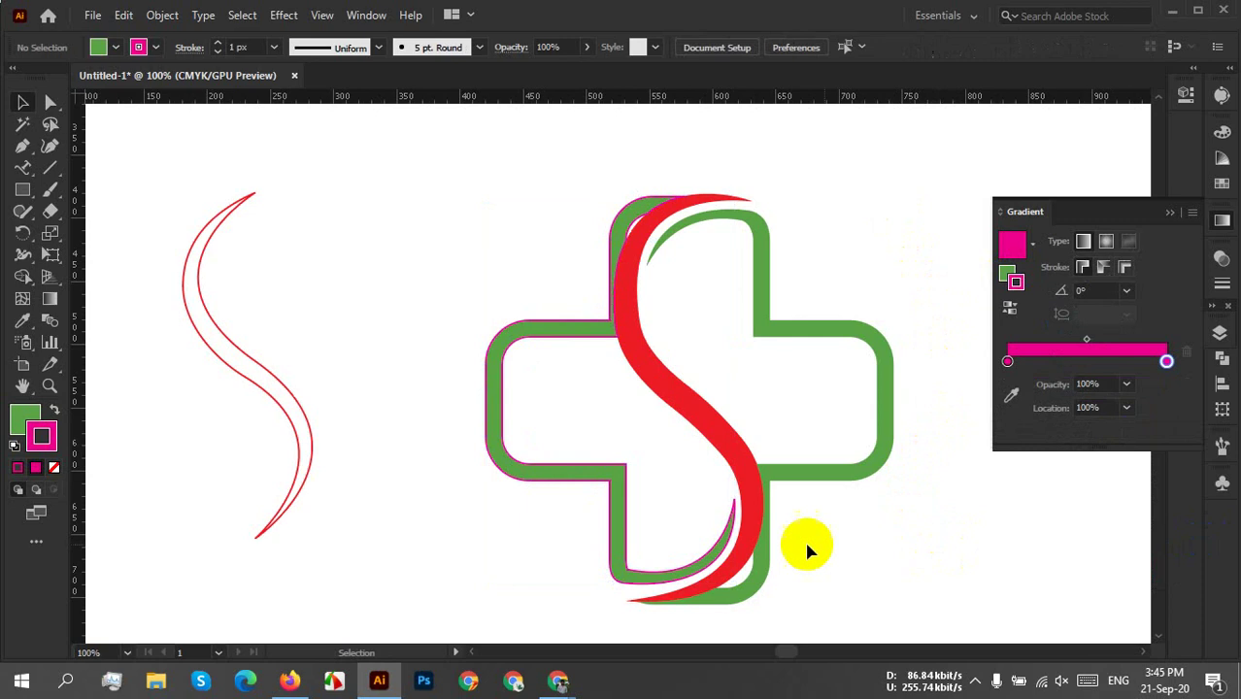
{"action": "left_click", "coordinate": [622, 495]}
{"action": "key", "text": "v"}
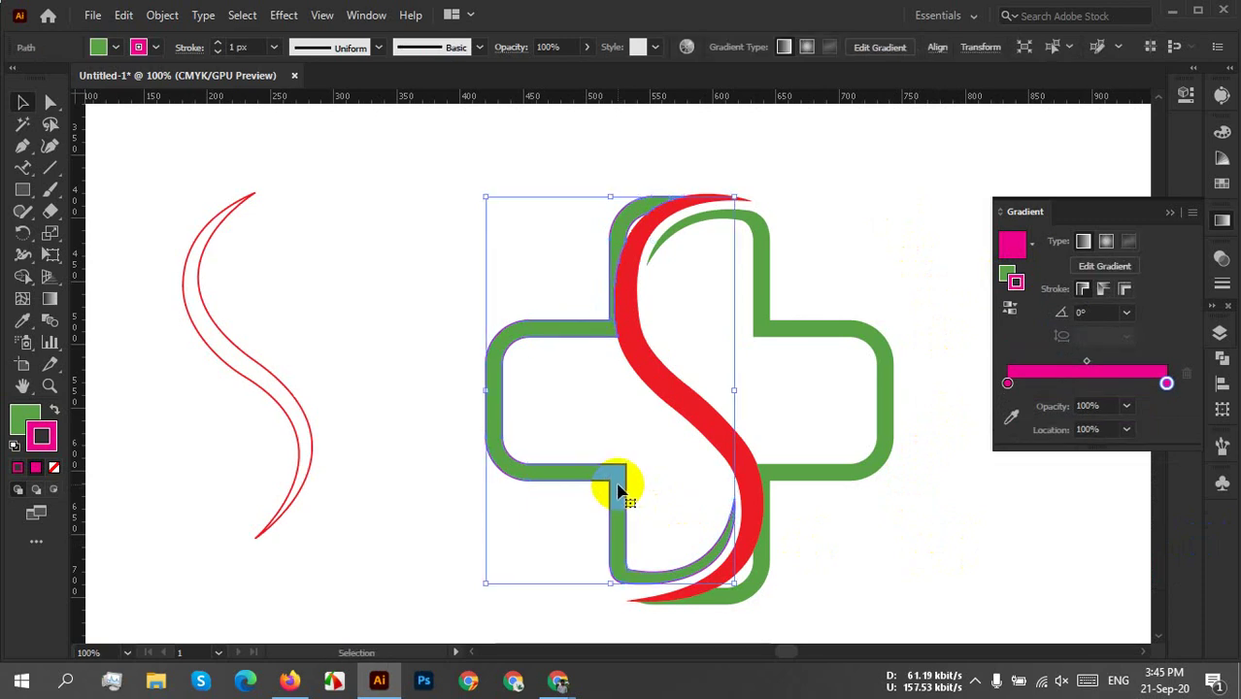
{"action": "left_click", "coordinate": [576, 423]}
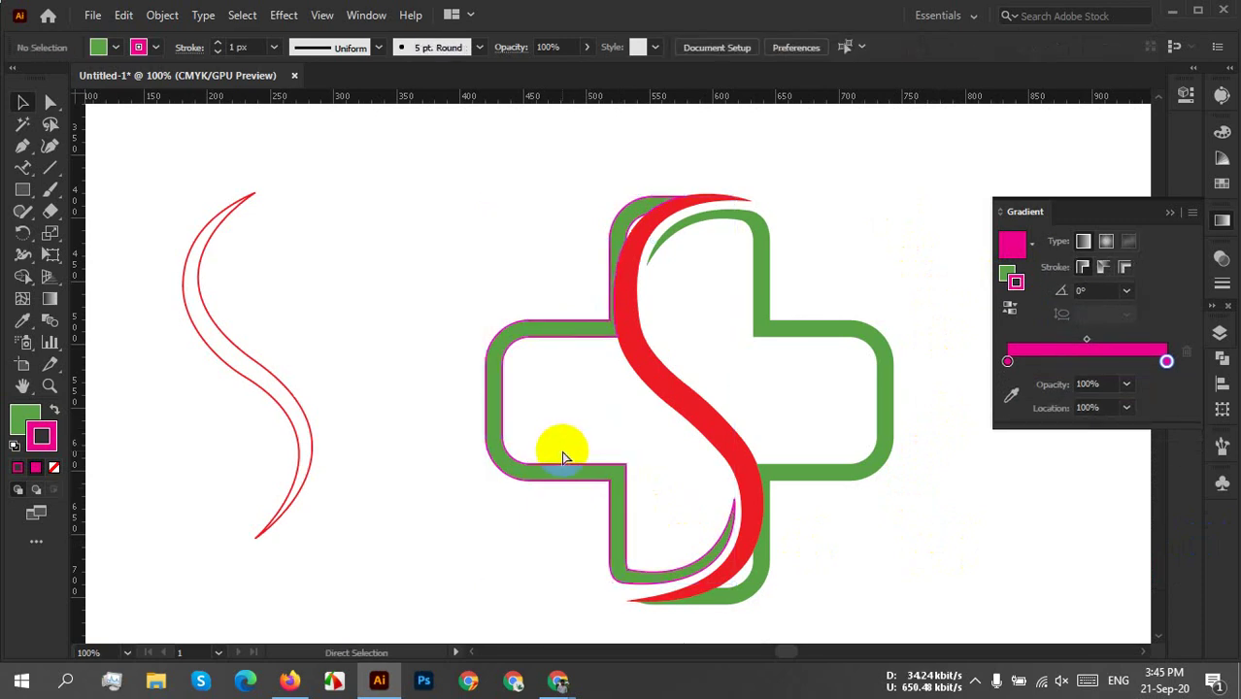
{"action": "left_click", "coordinate": [562, 453]}
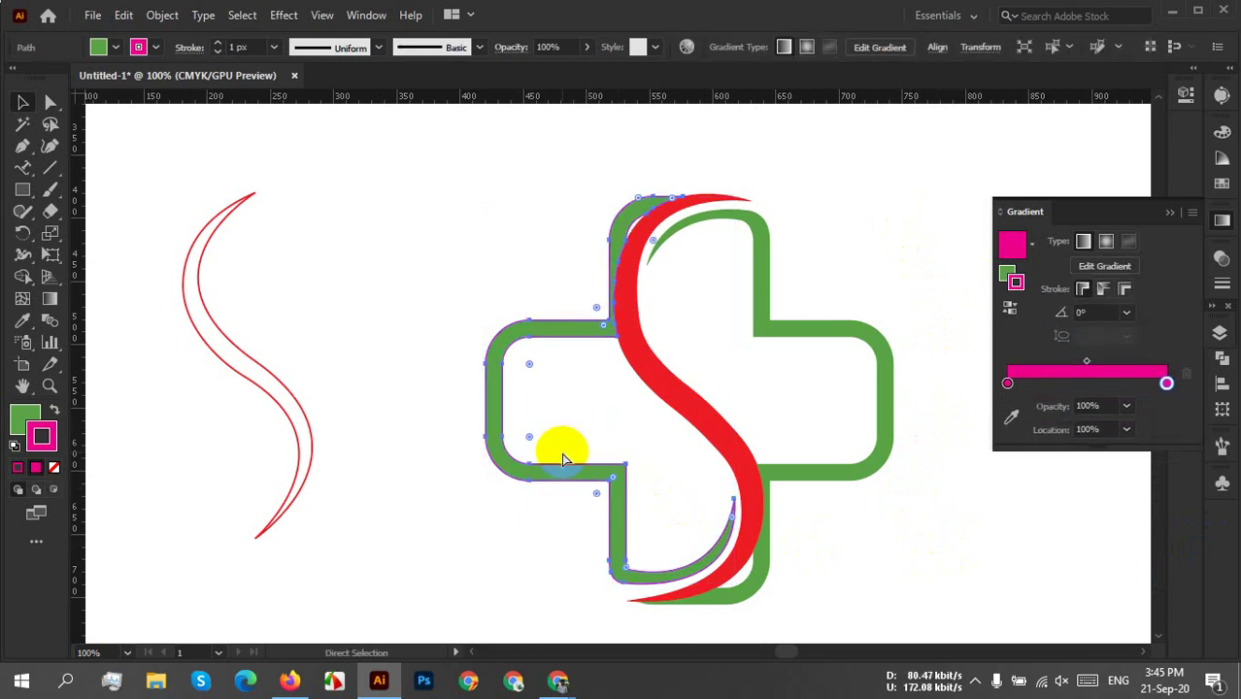
{"action": "key", "text": "v"}
{"action": "left_click", "coordinate": [553, 443]}
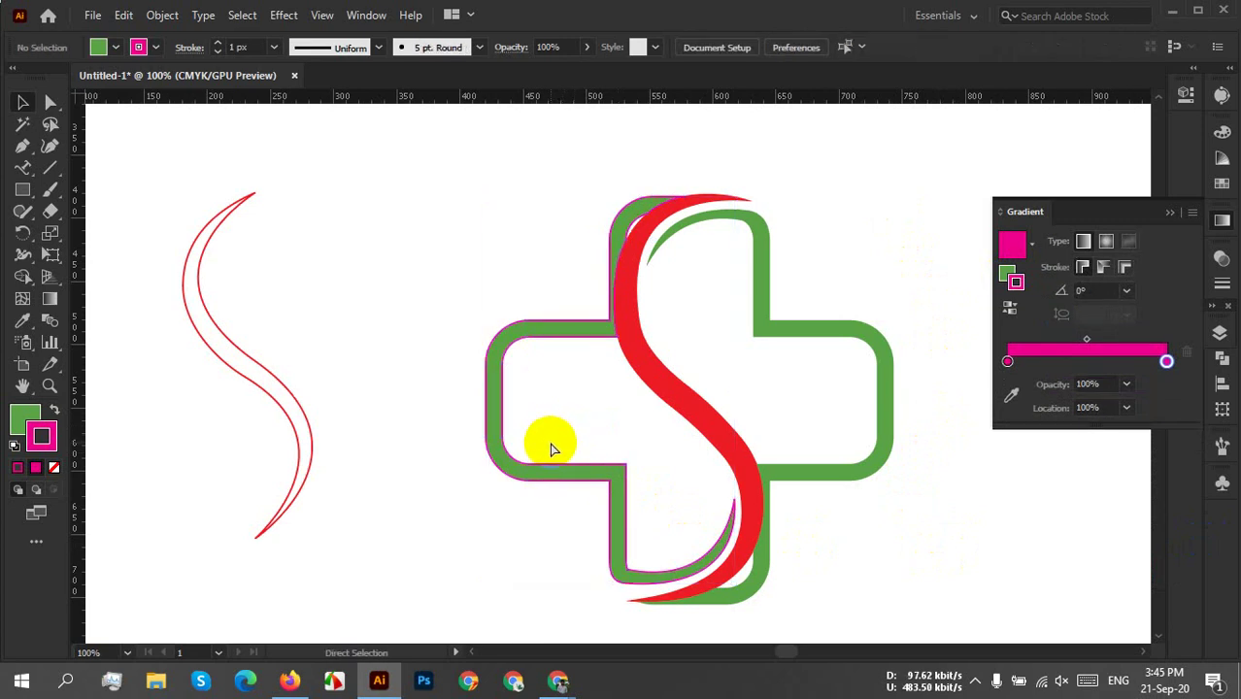
{"action": "left_click", "coordinate": [551, 449]}
{"action": "key", "text": "v"}
{"action": "key", "text": "a"}
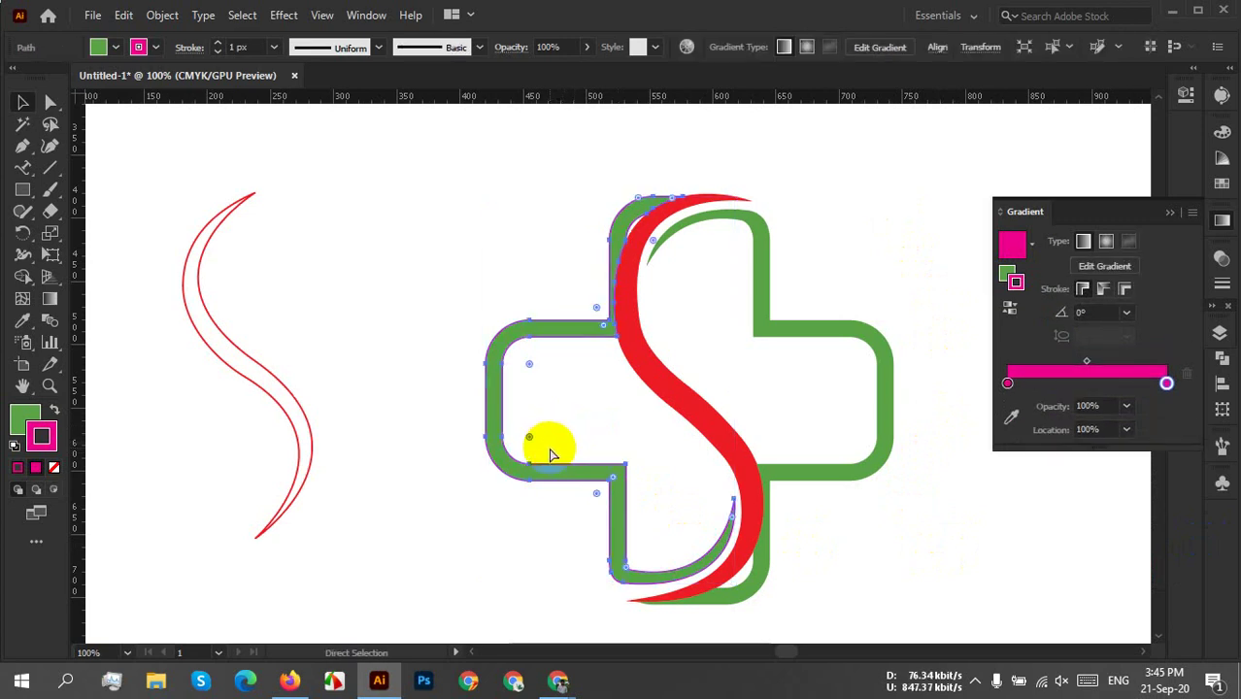
{"action": "key", "text": "v"}
{"action": "key", "text": "a"}
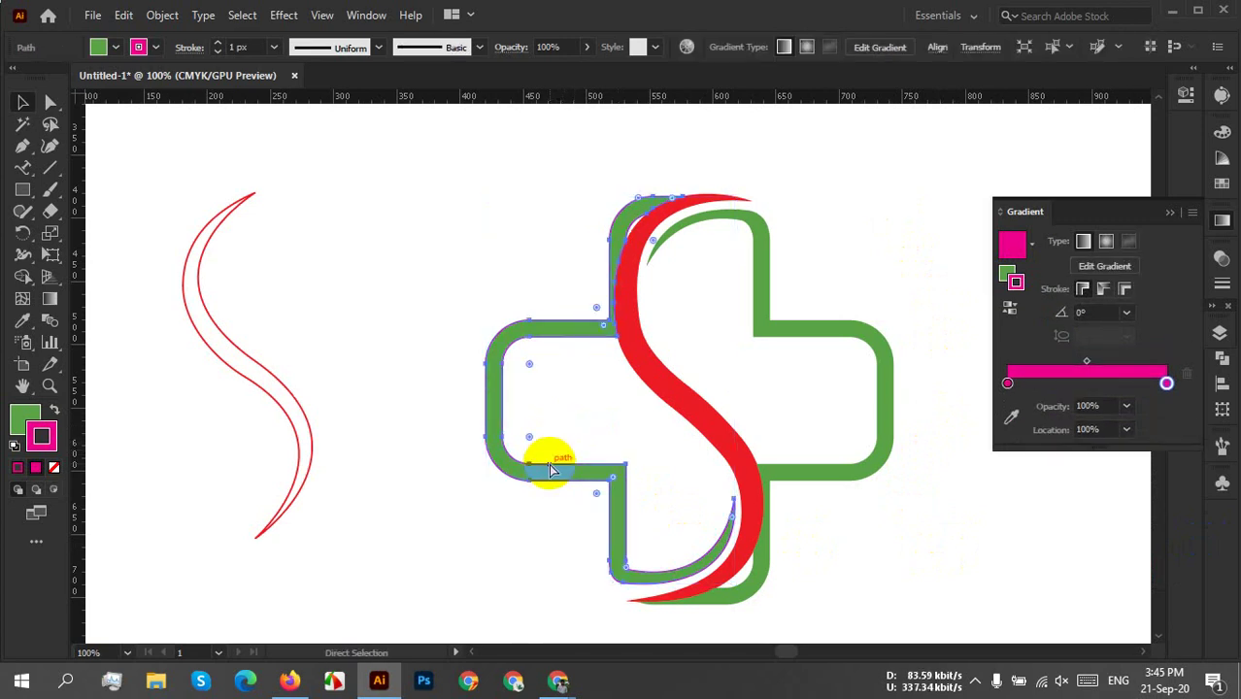
{"action": "key", "text": "v"}
{"action": "left_click", "coordinate": [577, 435]}
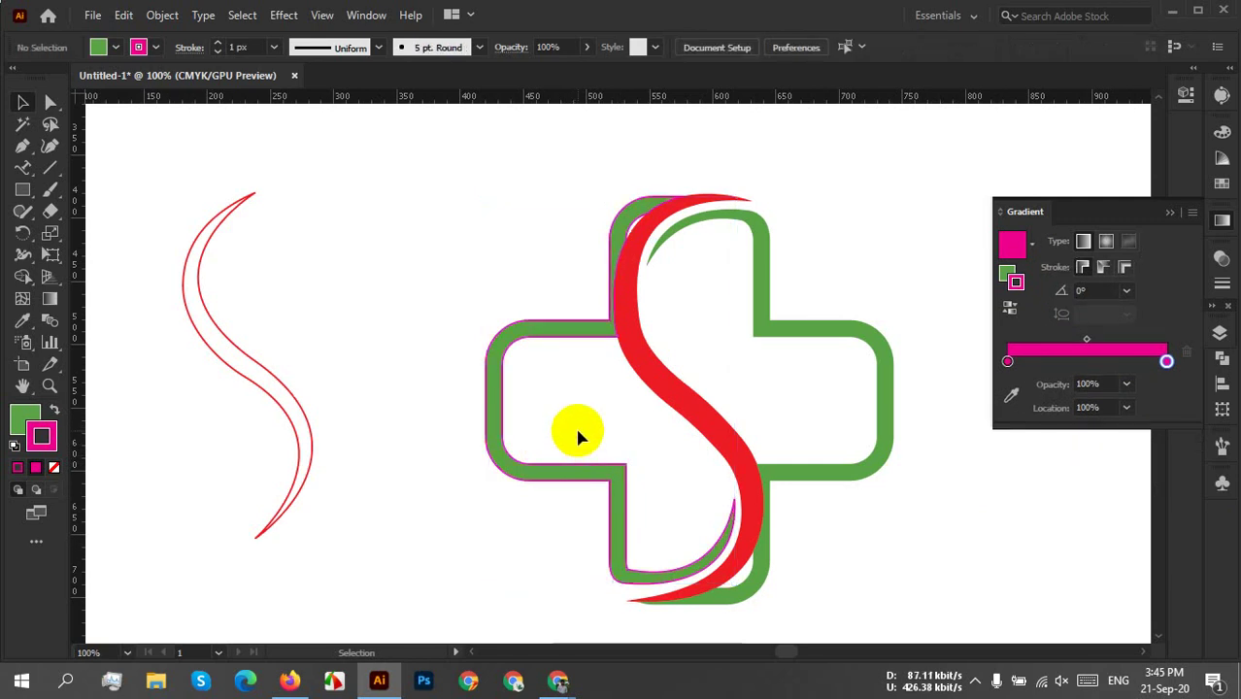
{"action": "key", "text": "a"}
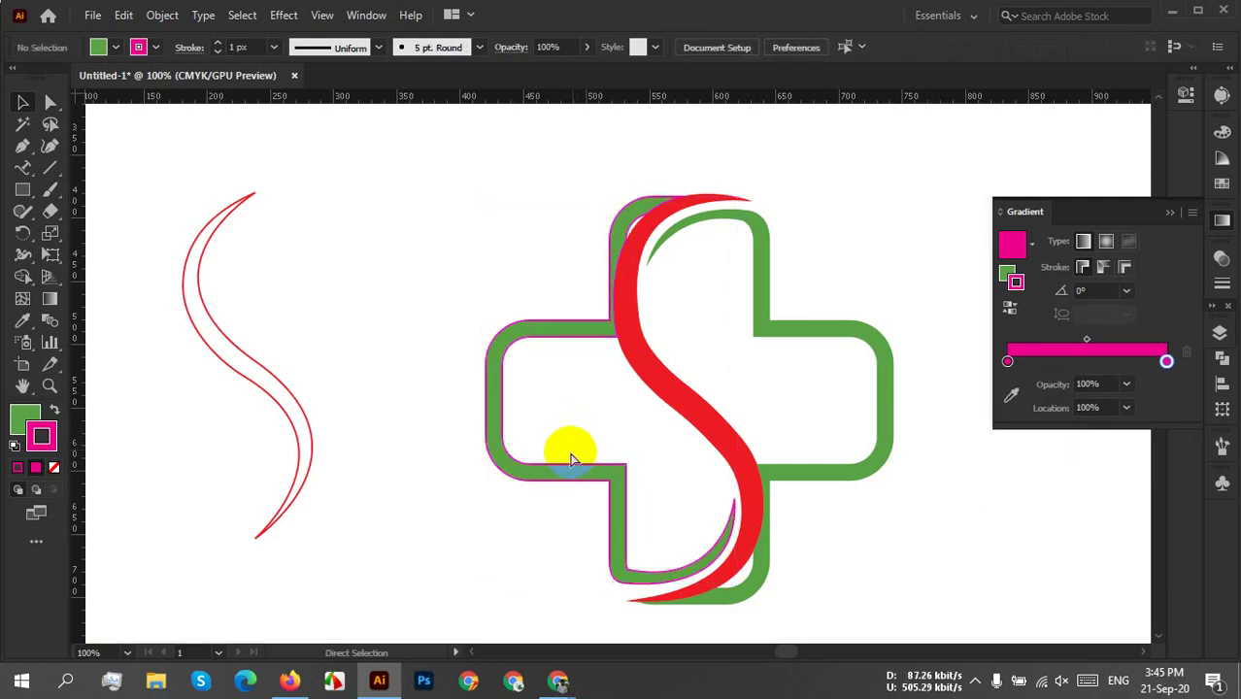
{"action": "left_click", "coordinate": [571, 462]}
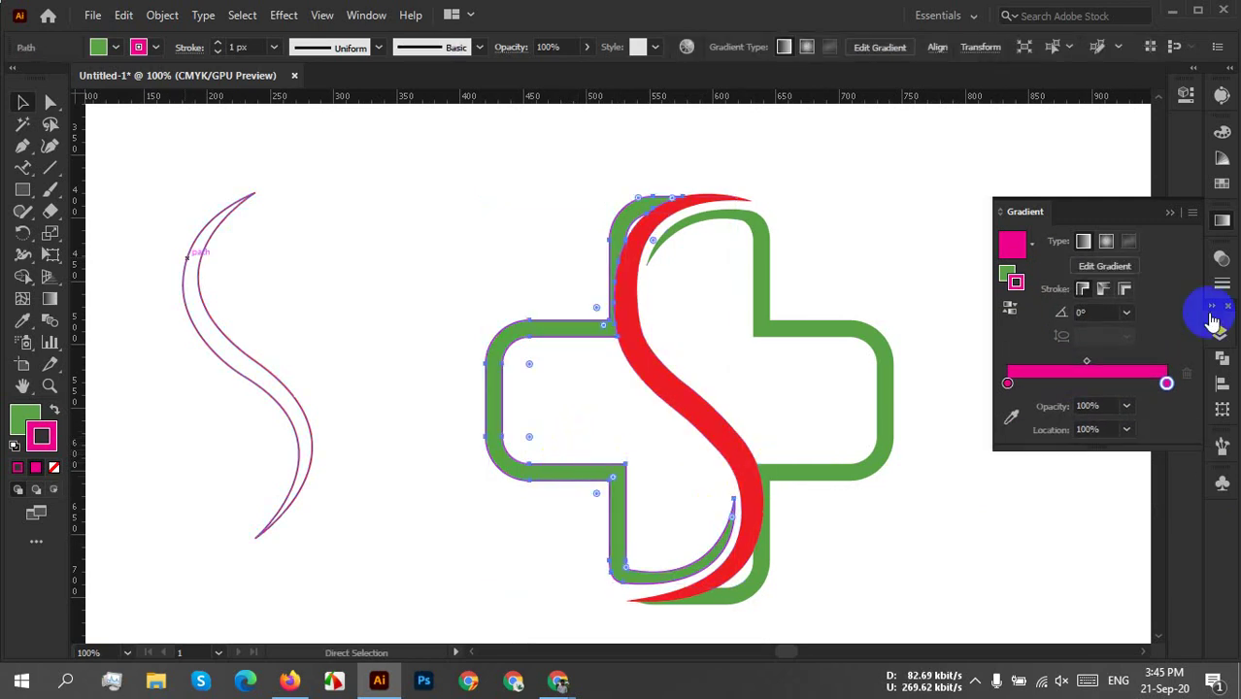
{"action": "left_click", "coordinate": [1170, 214]}
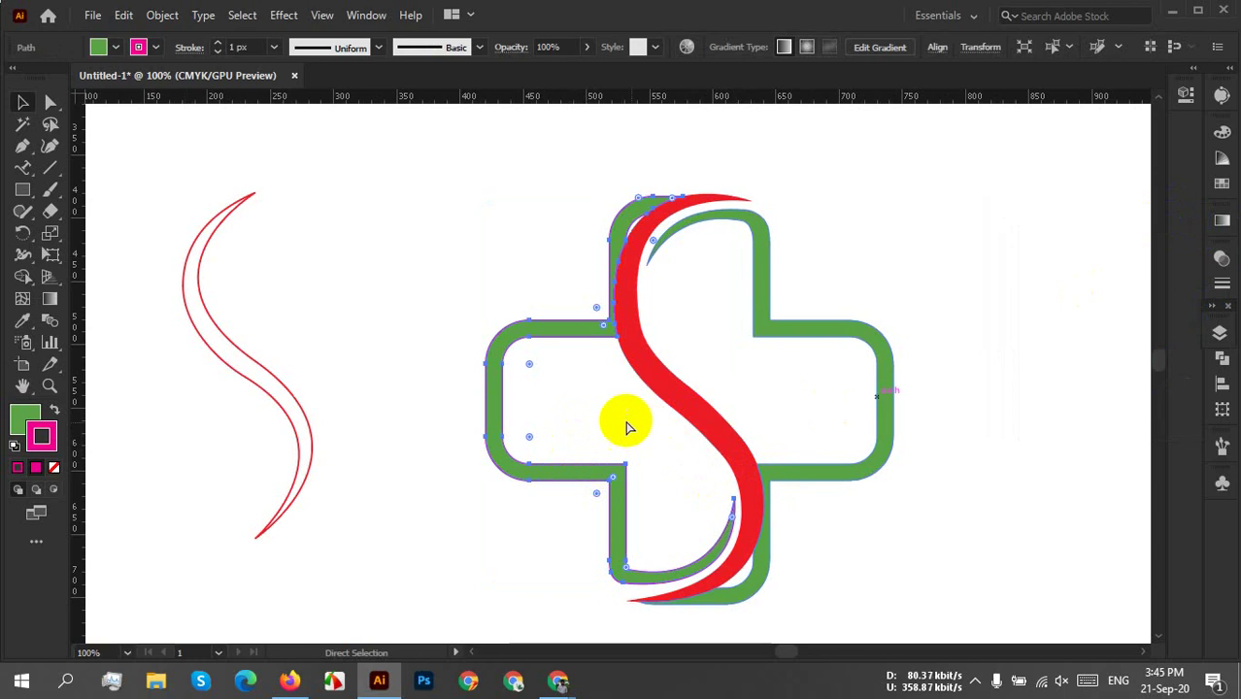
{"action": "key", "text": "v"}
{"action": "left_click", "coordinate": [556, 414]}
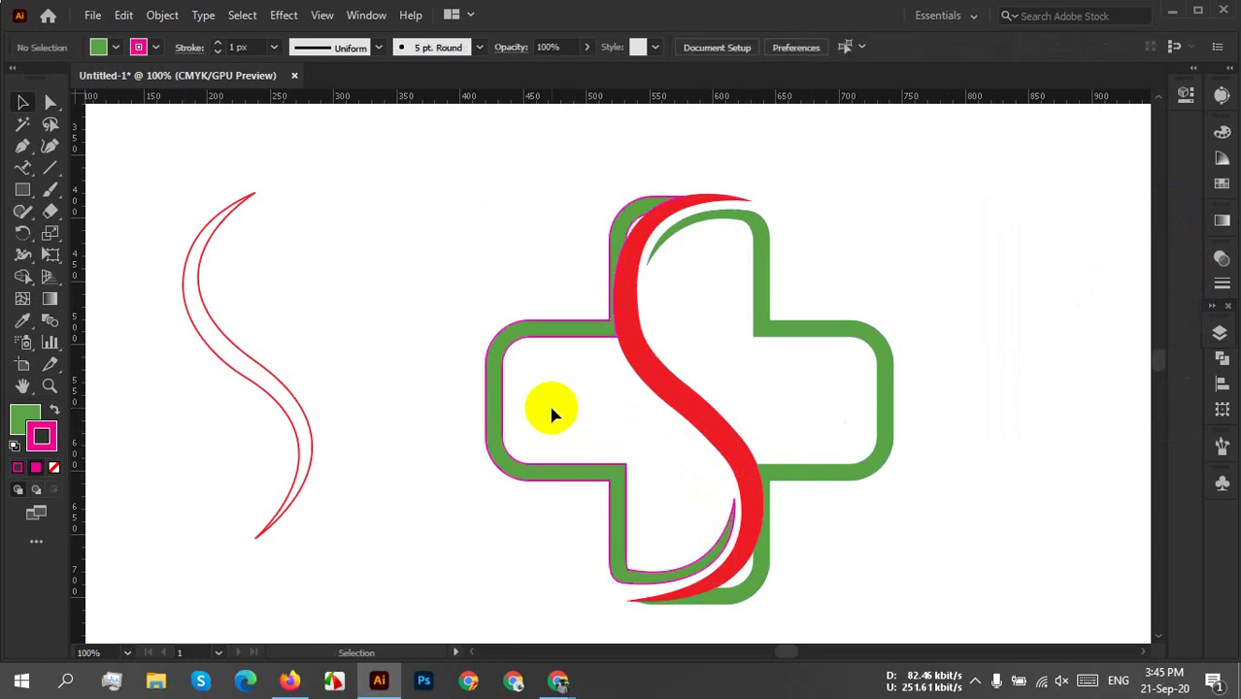
{"action": "scroll", "coordinate": [551, 476], "scroll_direction": "up", "scroll_amount": 2}
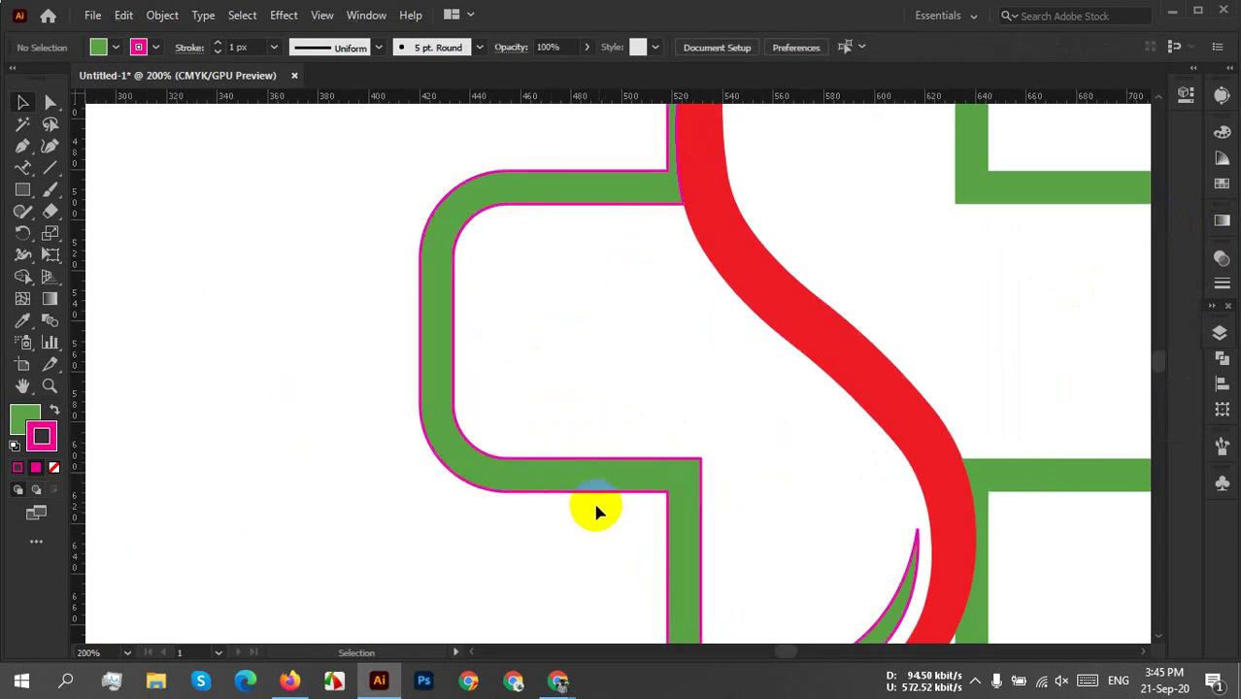
{"action": "left_click", "coordinate": [1027, 496]}
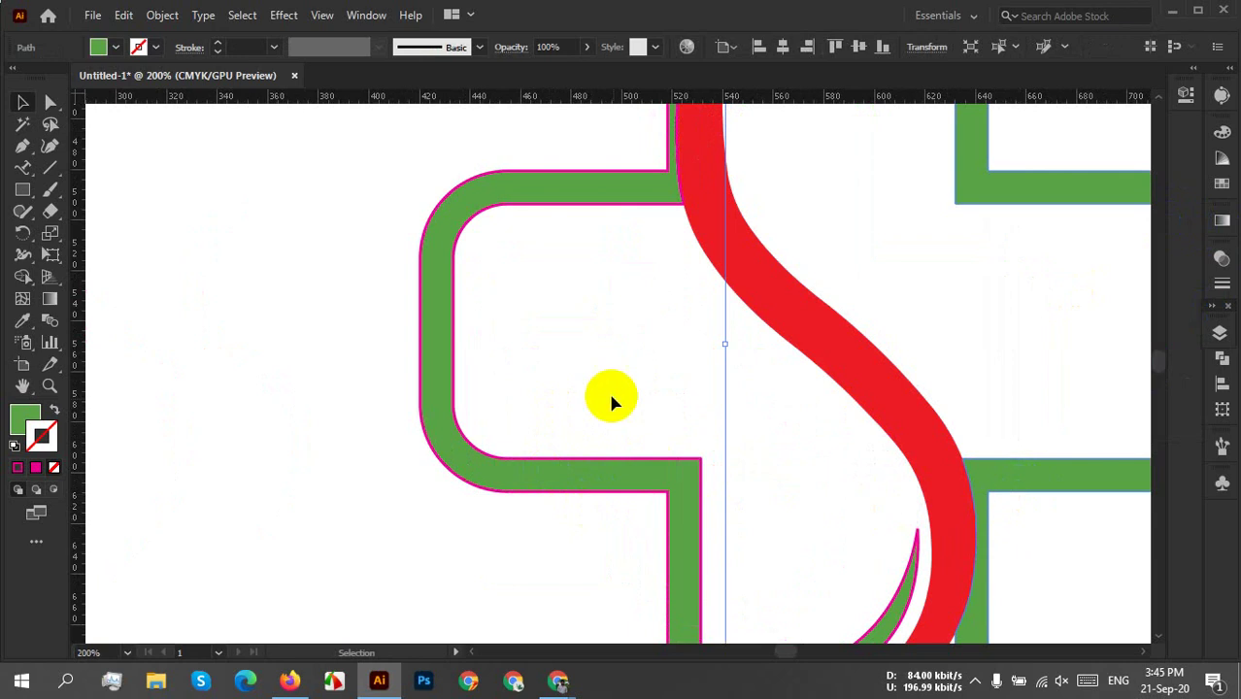
{"action": "left_click", "coordinate": [514, 471]}
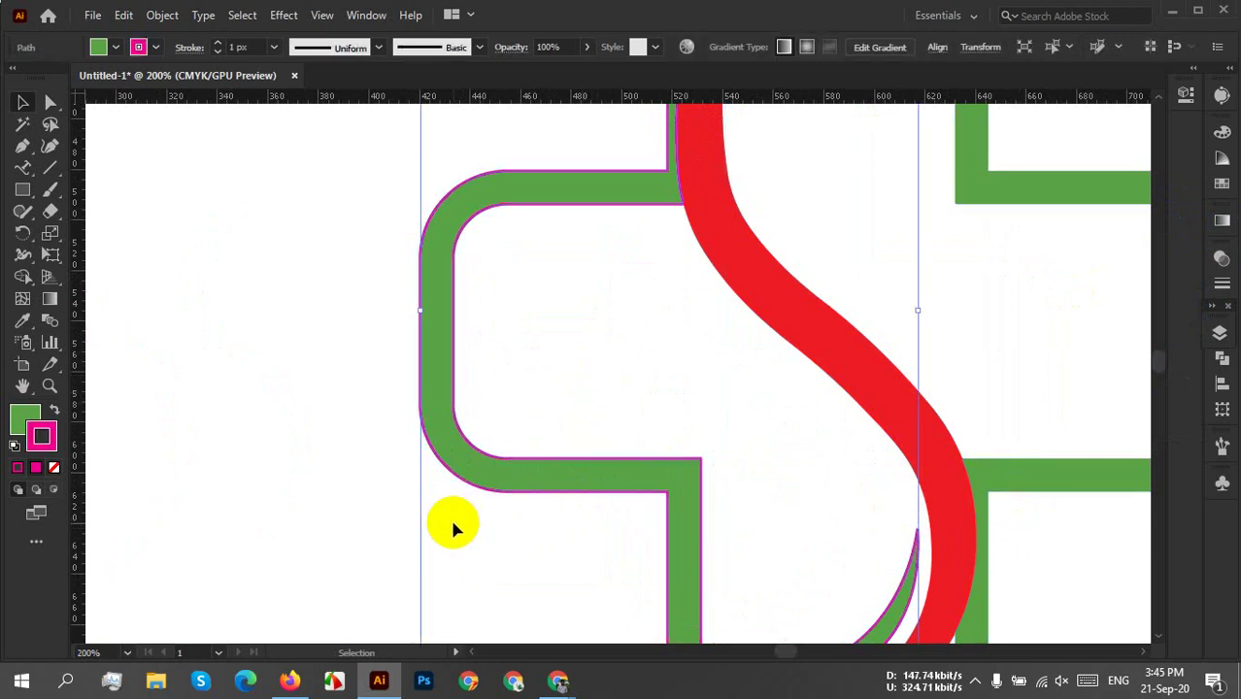
{"action": "left_click", "coordinate": [394, 454]}
{"action": "key", "text": "a"}
{"action": "left_click", "coordinate": [447, 461]}
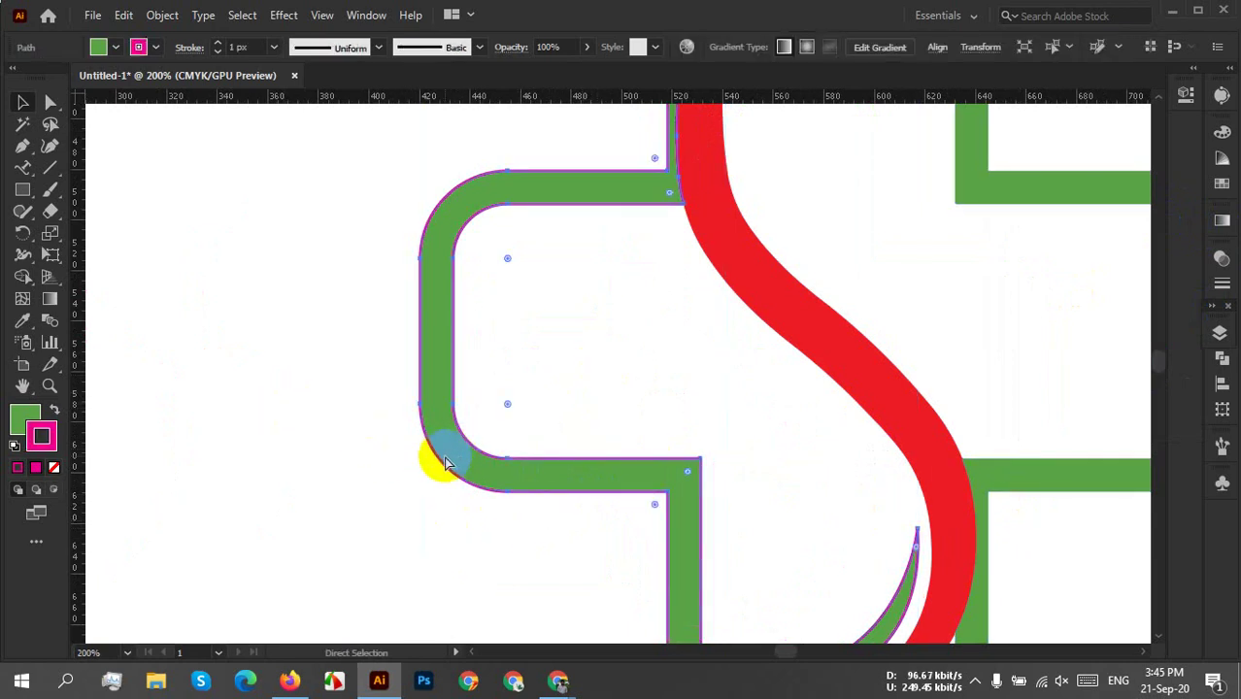
Undo the magenta stroke gradient on the cross's left half, returning to the merged green shape with no stroke.
{"action": "key", "text": "ctrl+z"}
{"action": "key", "text": "v"}
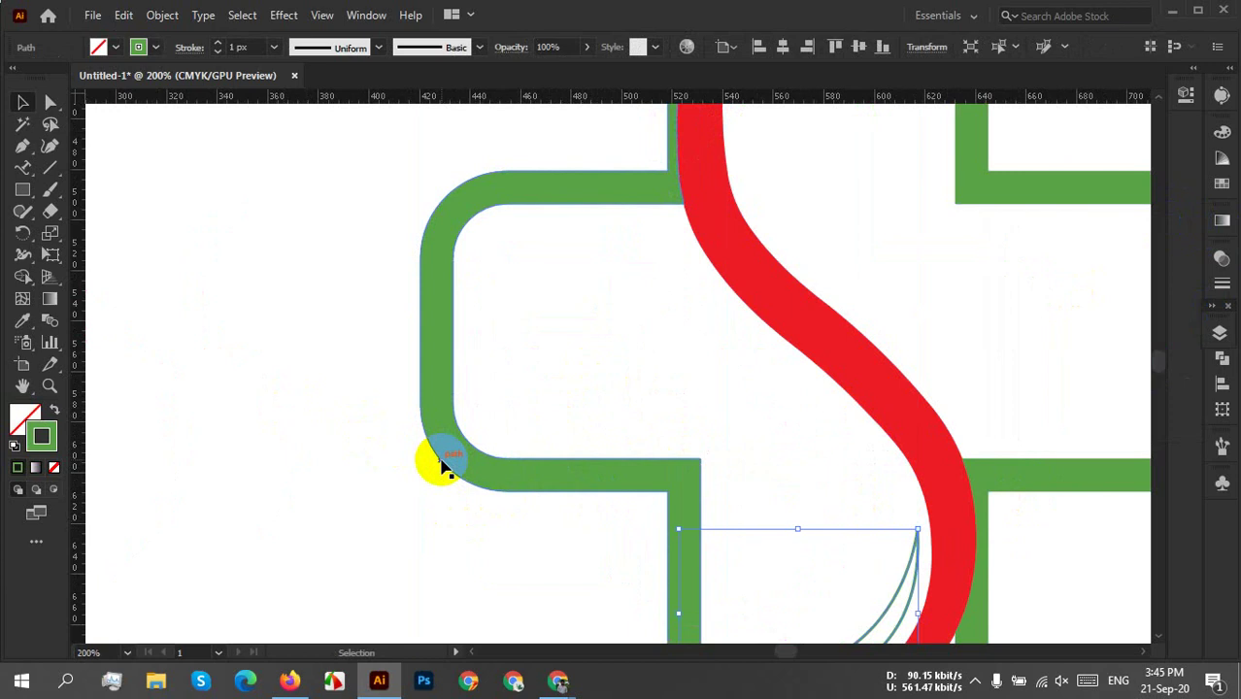
{"action": "key", "text": "a"}
{"action": "key", "text": "shift+x"}
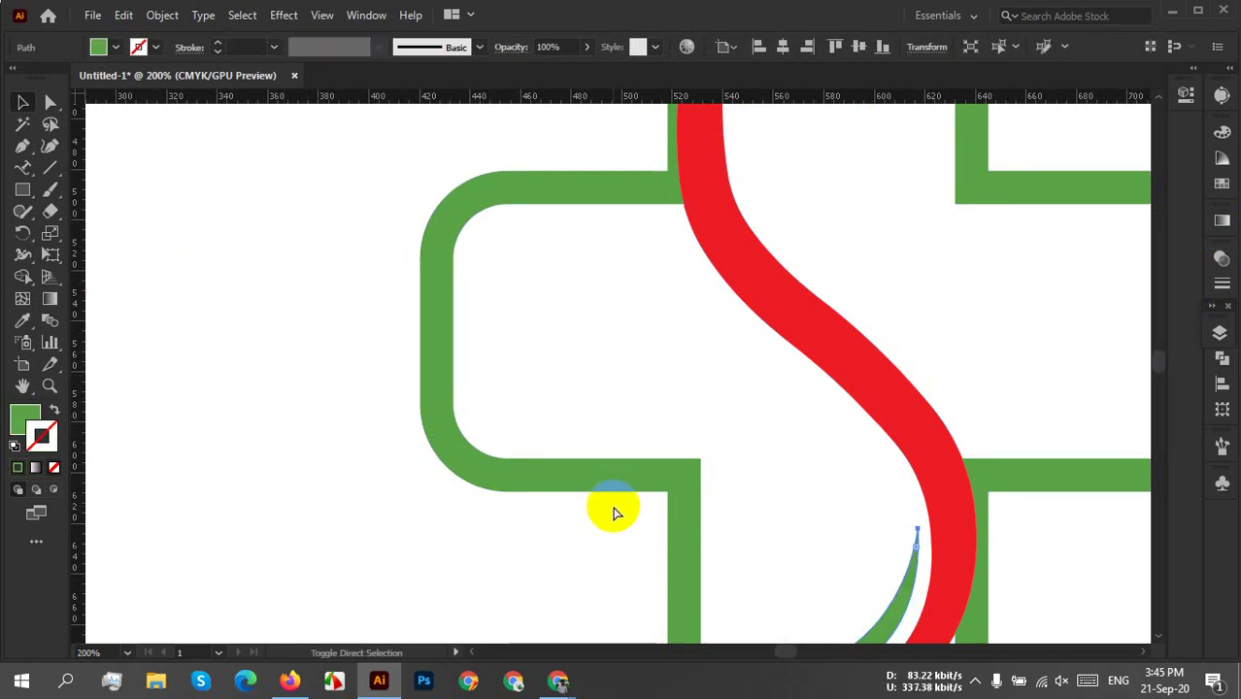
{"action": "left_click_drag", "start_coordinate": [801, 550], "coordinate": [809, 261]}
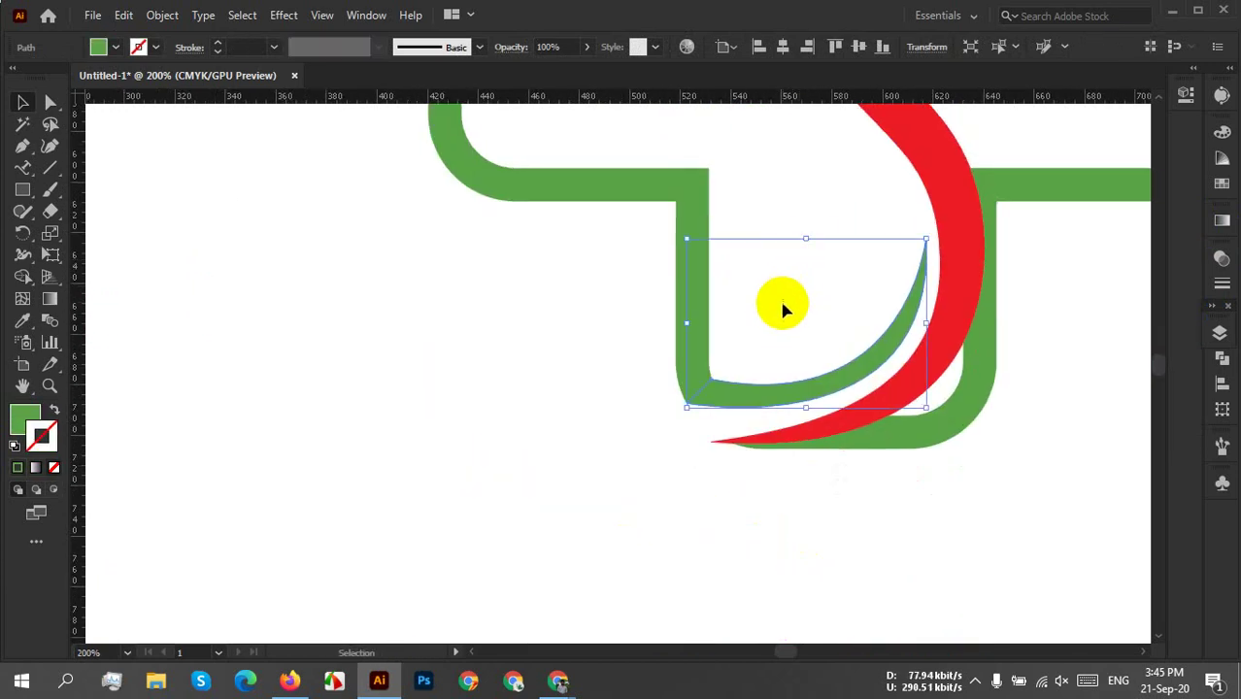
{"action": "key", "text": "ctrl"}
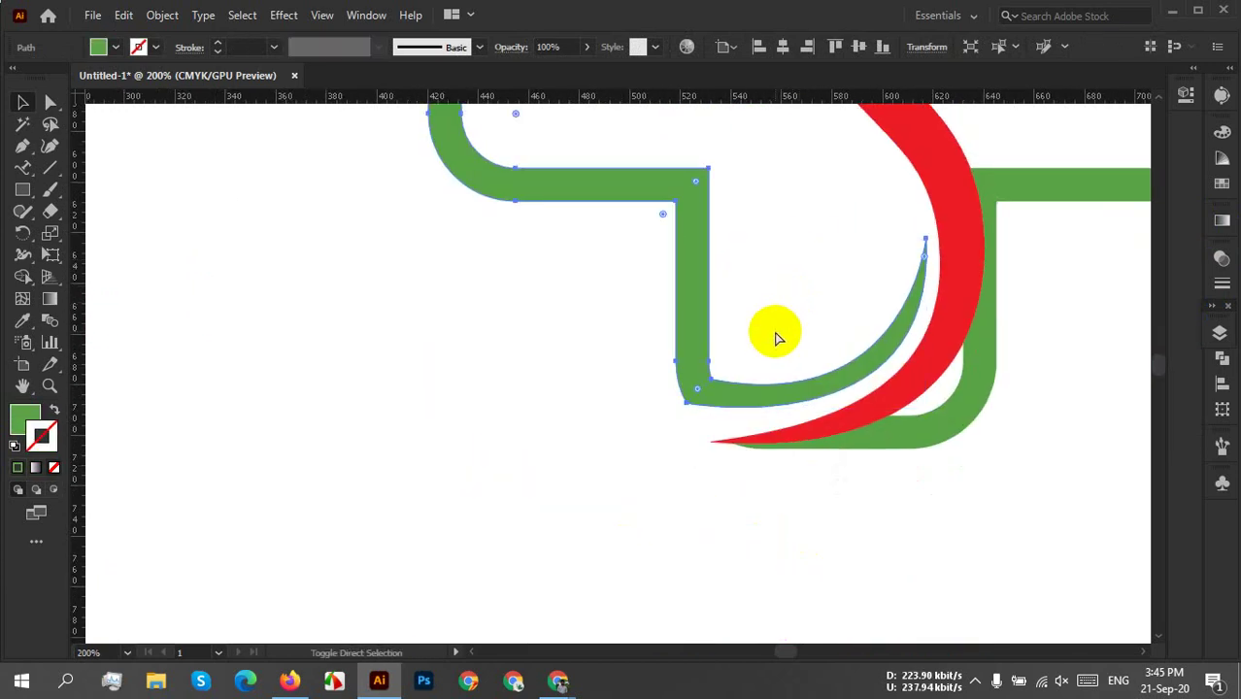
{"action": "left_click", "coordinate": [542, 400]}
{"action": "scroll", "coordinate": [491, 427], "scroll_direction": "up", "scroll_amount": 5}
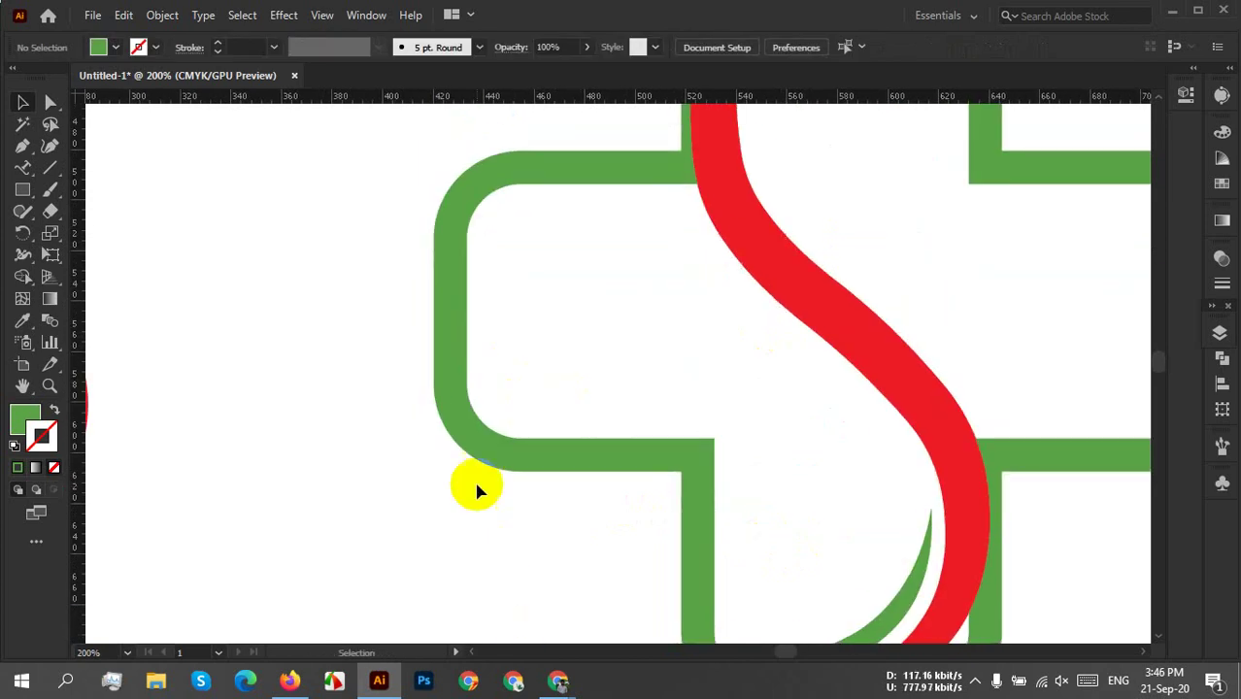
Select the cross's left half and apply a white-to-black linear gradient to its fill.
{"action": "left_click", "coordinate": [477, 453]}
{"action": "key", "text": "ctrl+minus"}
{"action": "key", "text": "ctrl+minus"}
{"action": "left_click_drag", "start_coordinate": [562, 434], "coordinate": [525, 451]}
{"action": "left_click", "coordinate": [25, 420]}
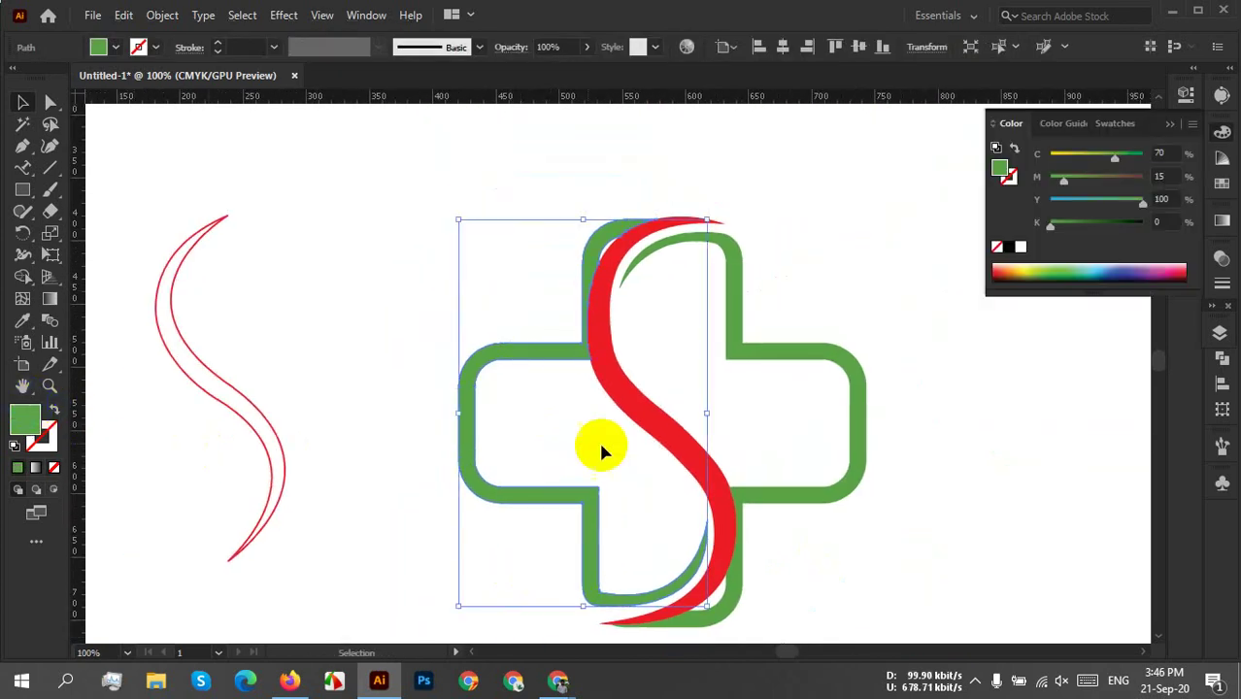
{"action": "left_click", "coordinate": [1220, 222]}
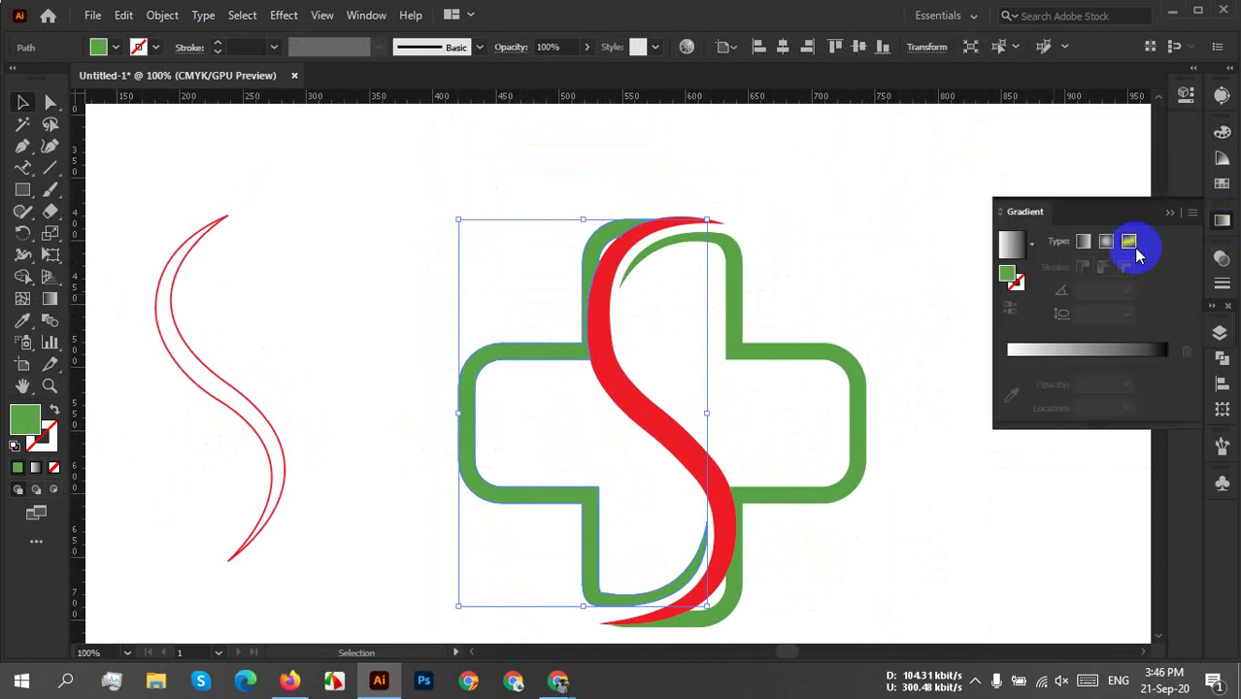
{"action": "left_click", "coordinate": [1078, 352]}
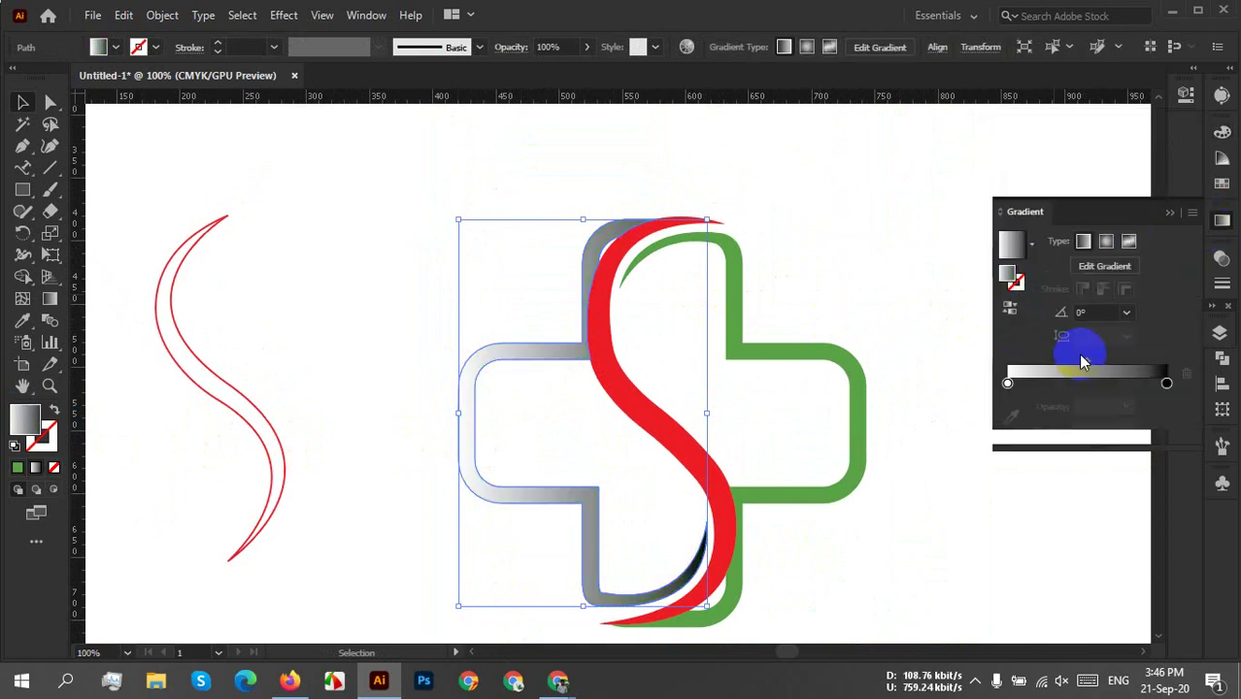
Set the fill gradient's start stop to the magenta swatch.
{"action": "left_click", "coordinate": [1007, 383]}
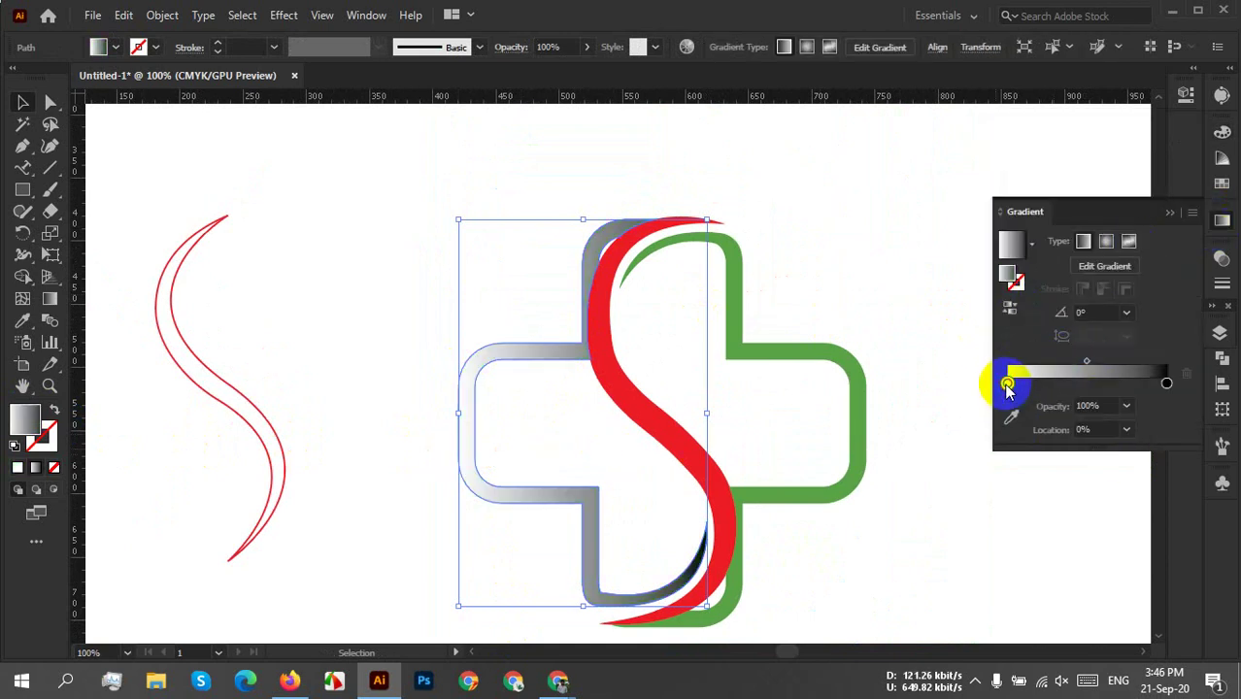
{"action": "double_click", "coordinate": [1007, 383]}
{"action": "left_click", "coordinate": [932, 479]}
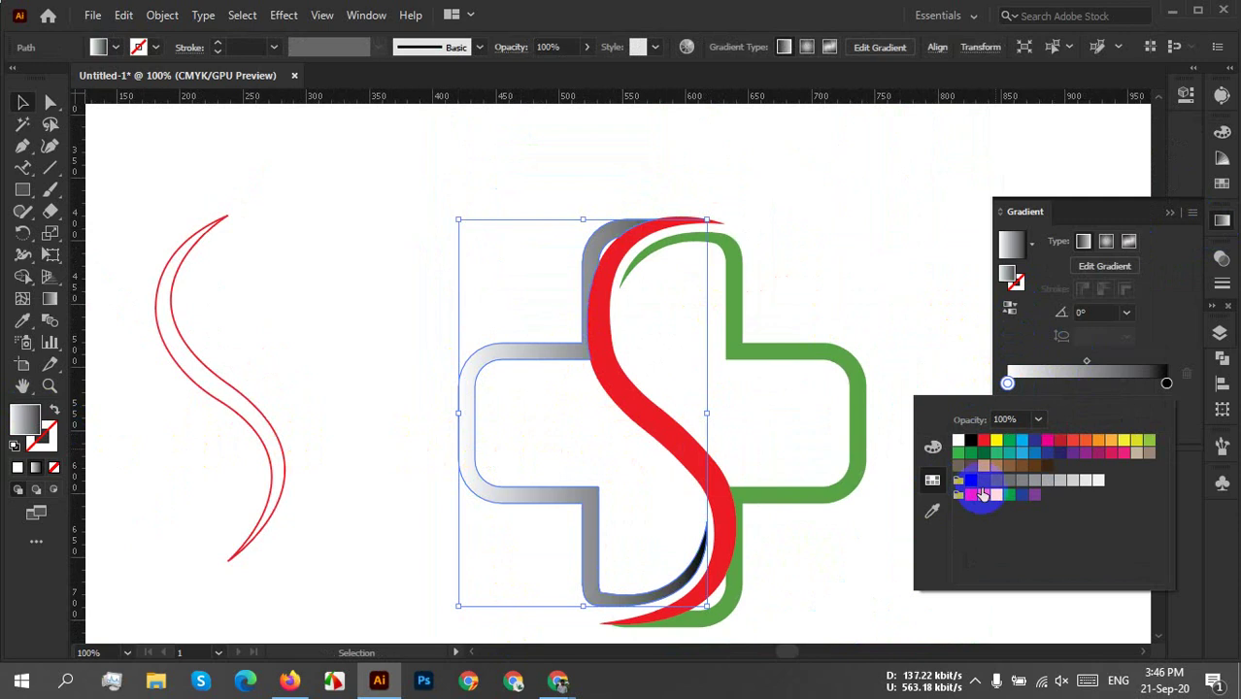
{"action": "left_click", "coordinate": [1046, 443]}
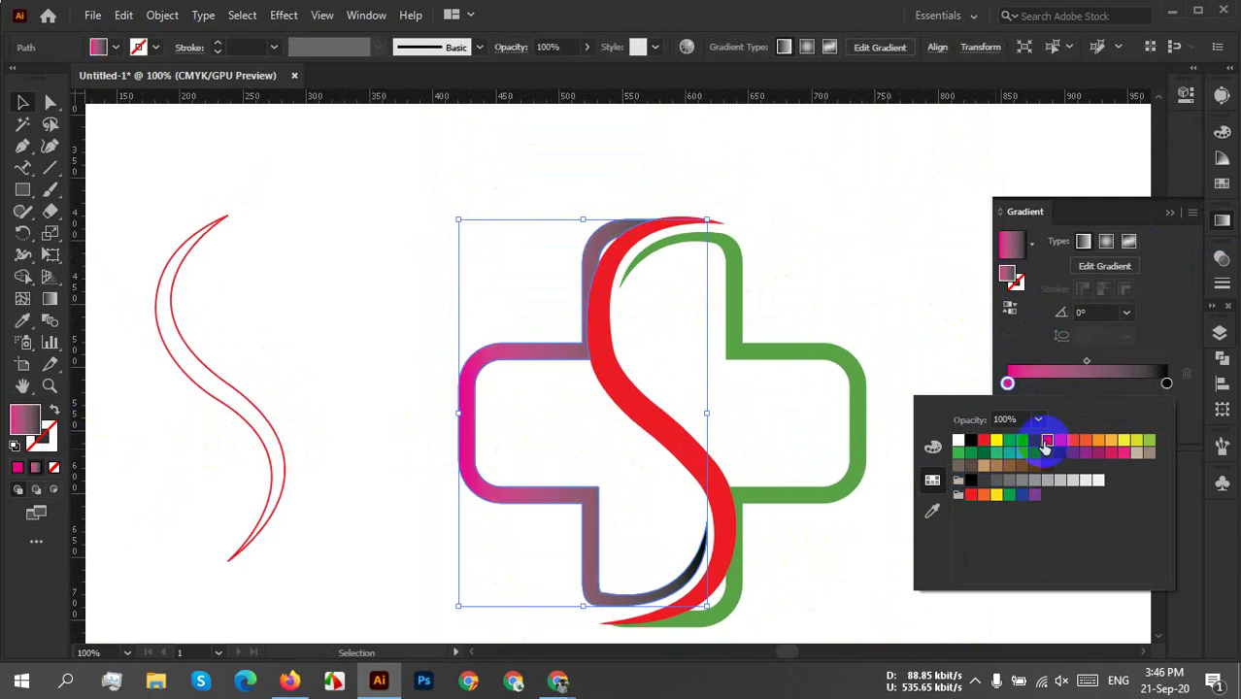
Set the fill gradient's end stop to magenta and darken it to deep purple by raising its black value.
{"action": "left_click", "coordinate": [1166, 383]}
{"action": "double_click", "coordinate": [1166, 383]}
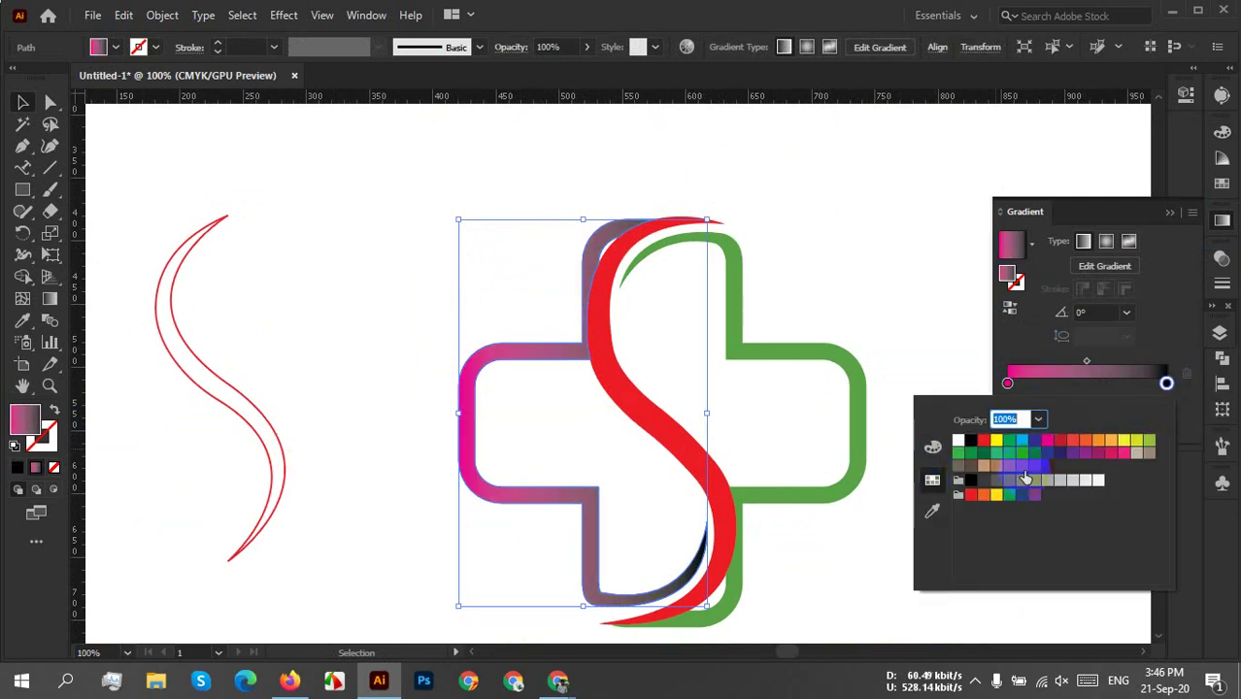
{"action": "left_click", "coordinate": [1046, 443]}
{"action": "left_click", "coordinate": [933, 446]}
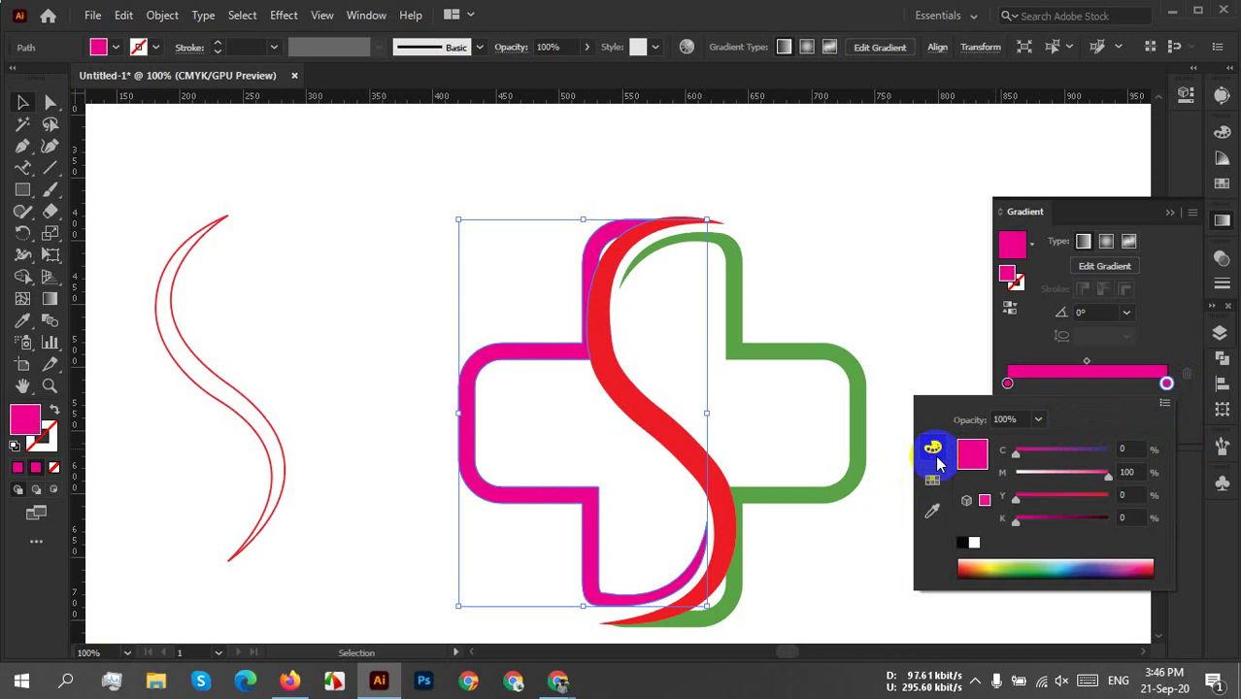
{"action": "left_click_drag", "start_coordinate": [1018, 525], "coordinate": [1007, 385]}
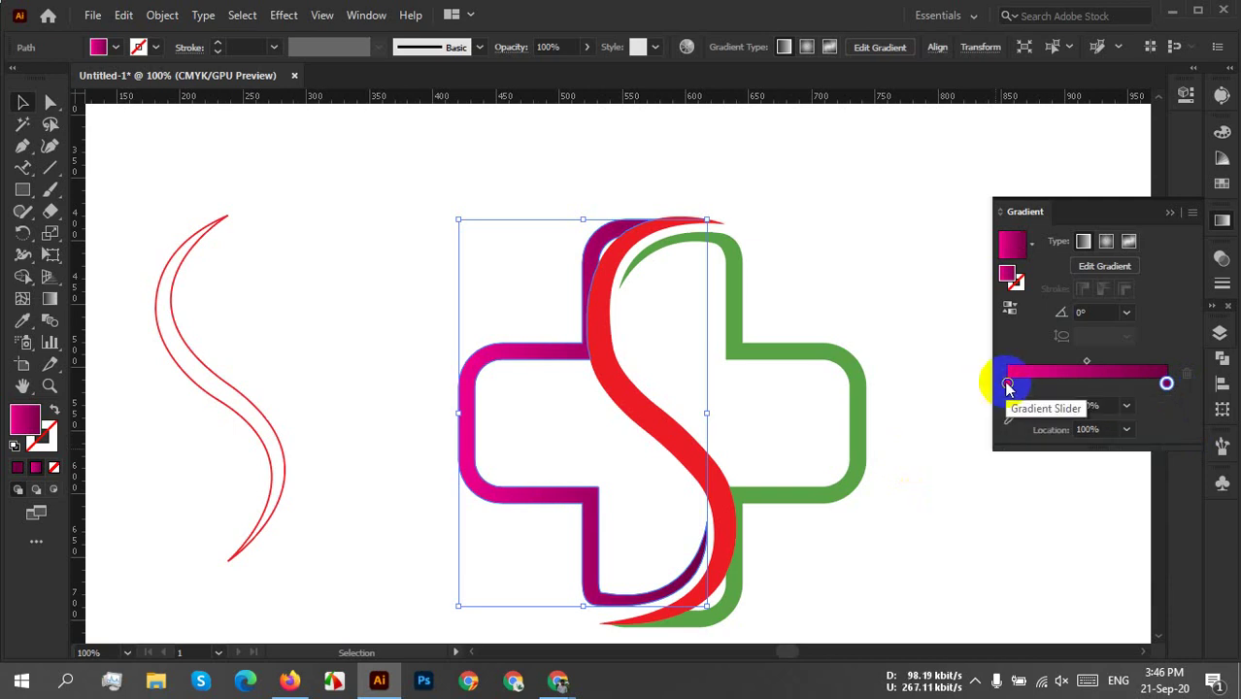
Lighten the fill gradient's start stop by setting its magenta value to 87%.
{"action": "left_click", "coordinate": [1007, 385]}
{"action": "double_click", "coordinate": [1007, 386]}
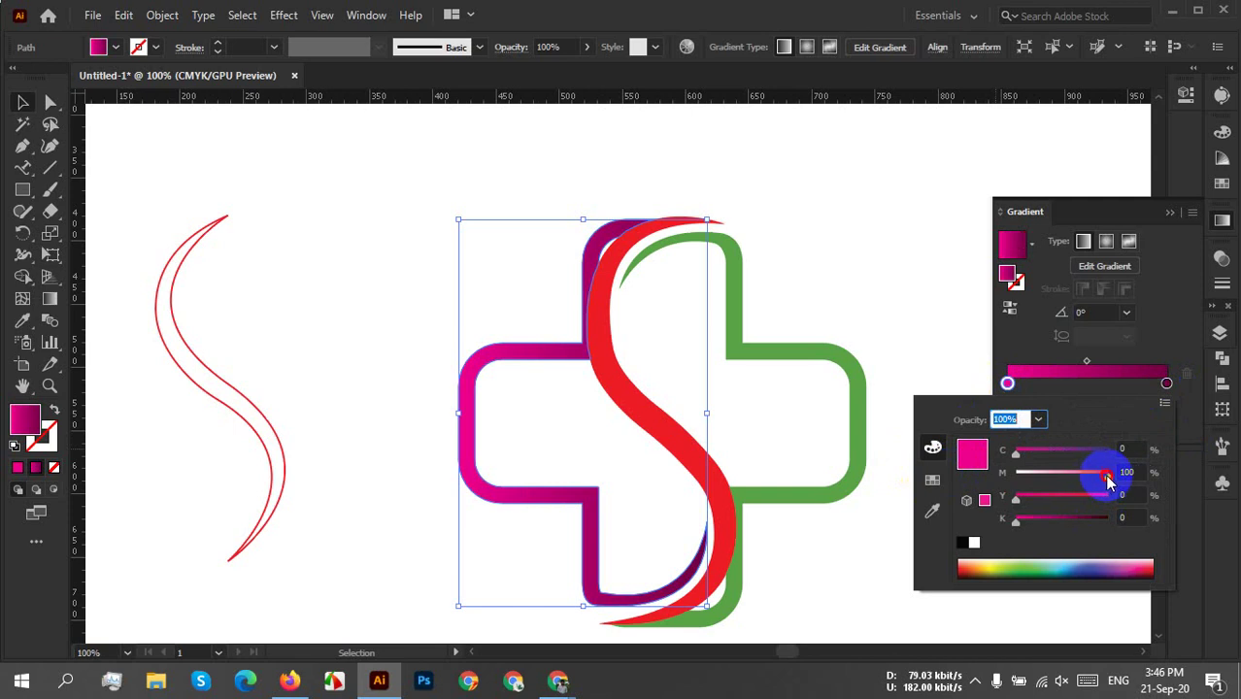
{"action": "left_click_drag", "start_coordinate": [1110, 482], "coordinate": [1095, 477]}
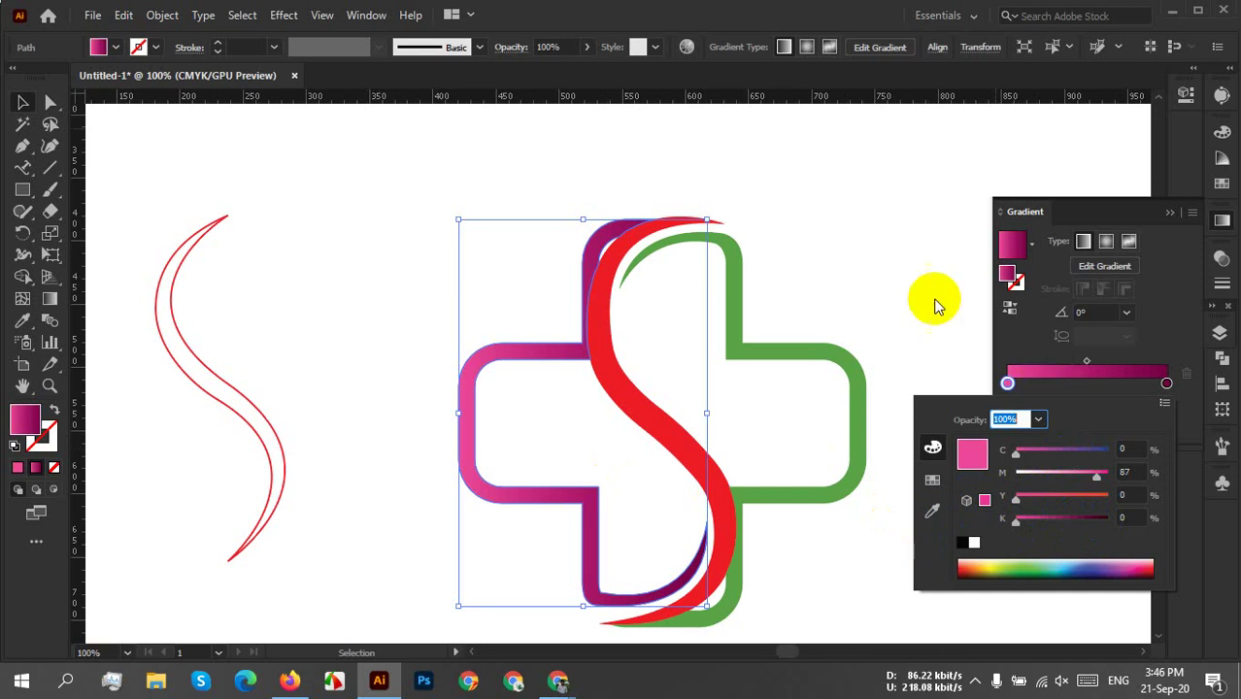
Set the fill gradient's angle to -90° on the cross's left half and send that half to the back.
{"action": "left_click", "coordinate": [1129, 319]}
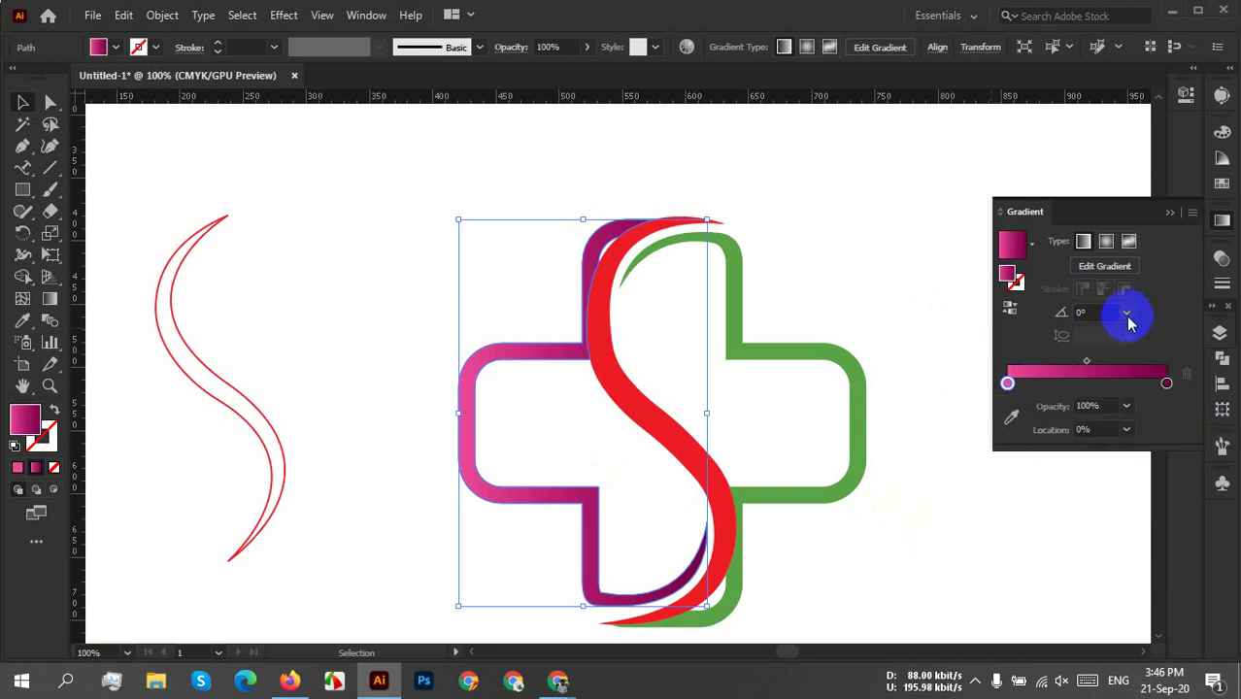
{"action": "left_click", "coordinate": [1128, 315]}
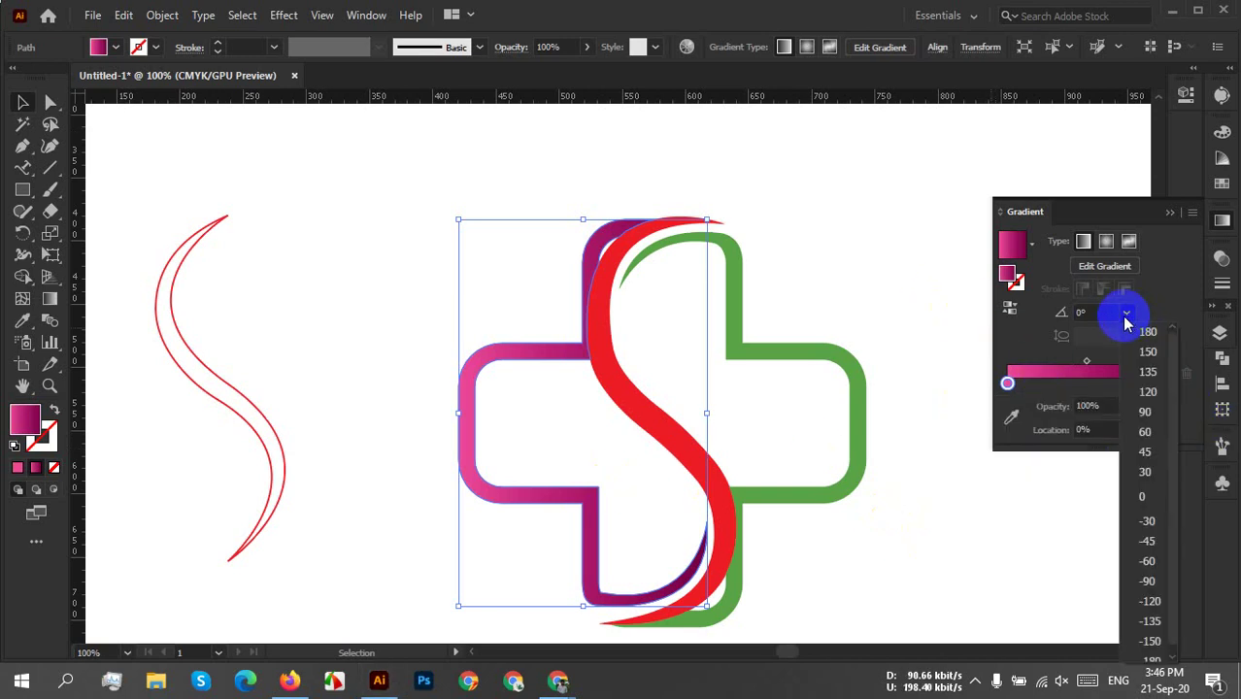
{"action": "left_click", "coordinate": [1149, 583]}
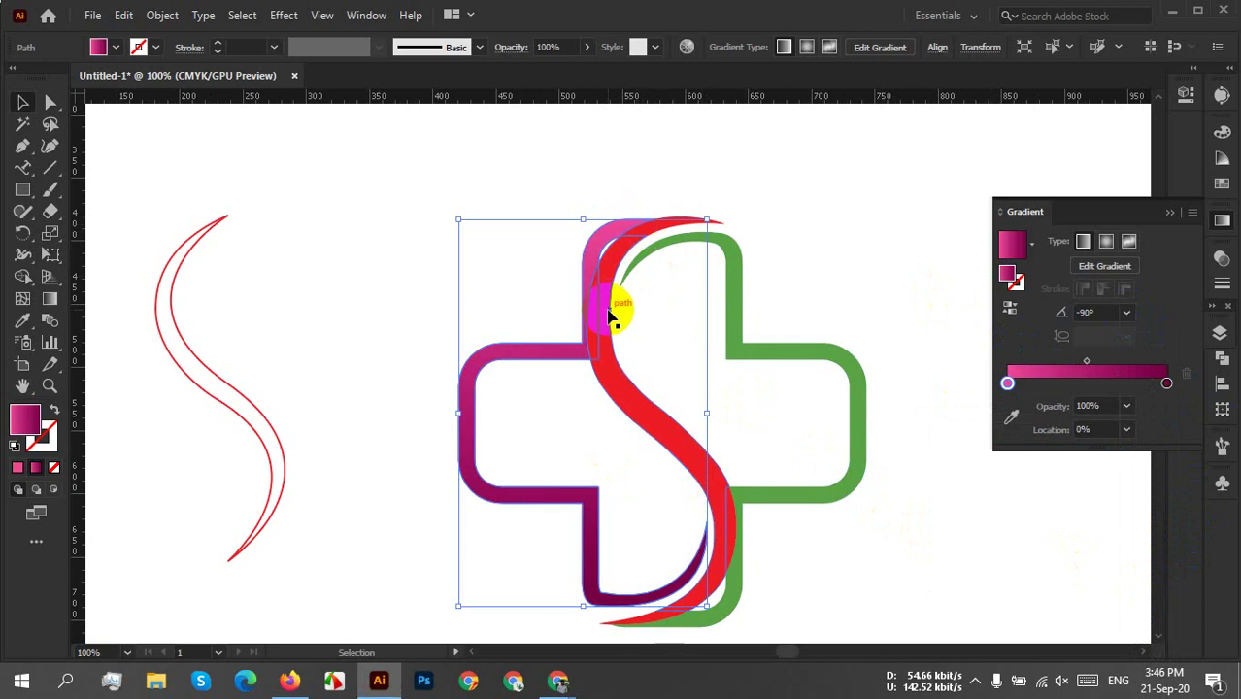
{"action": "key", "text": "ctrl+shift+["}
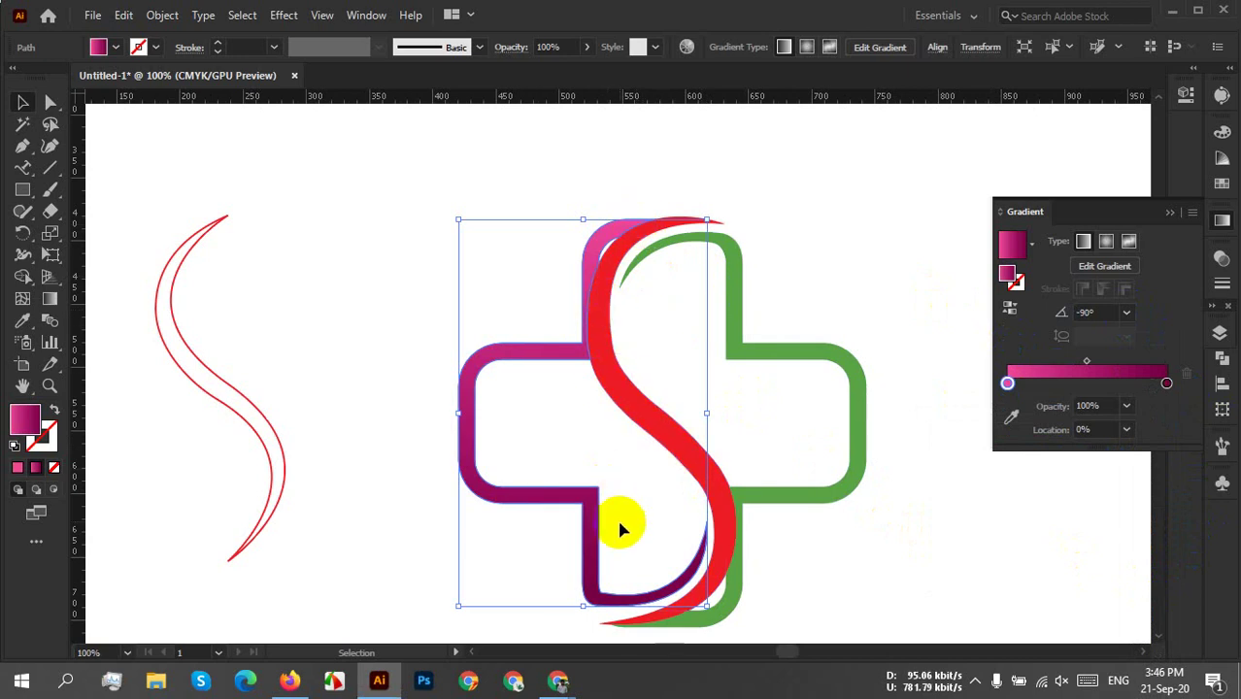
Apply the gradient fill to the cross's green right half and set its start stop to the light blue swatch.
{"action": "left_click", "coordinate": [782, 573]}
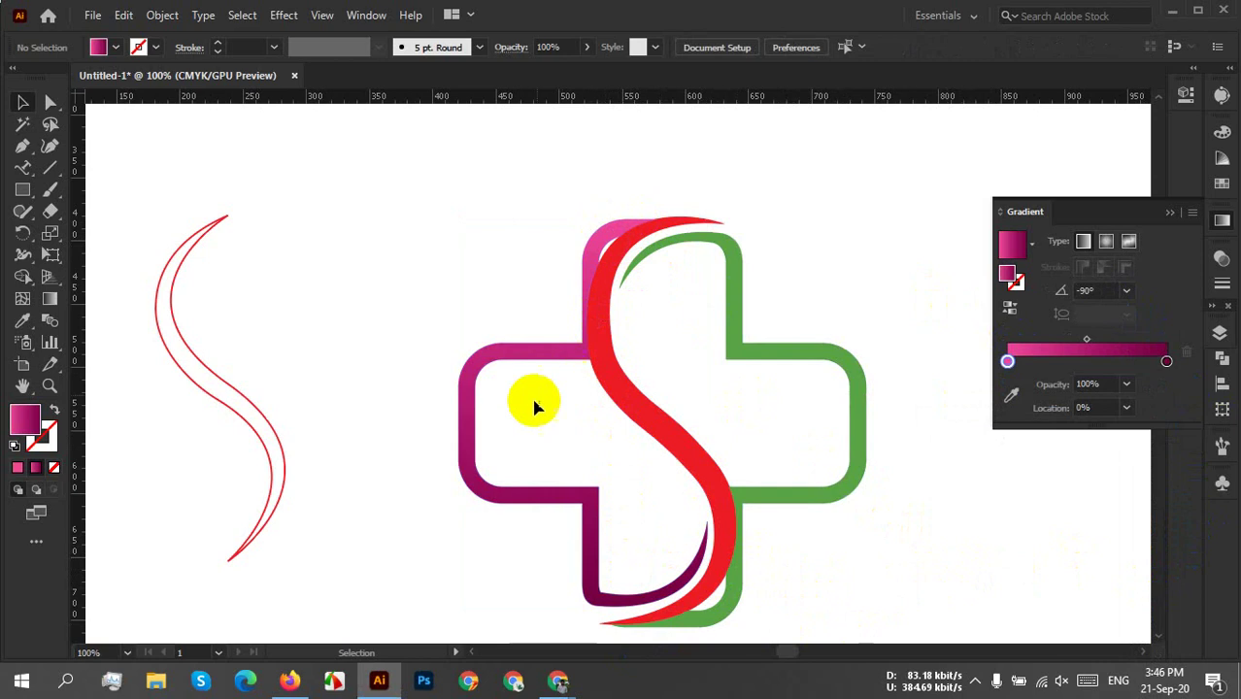
{"action": "left_click", "coordinate": [848, 476]}
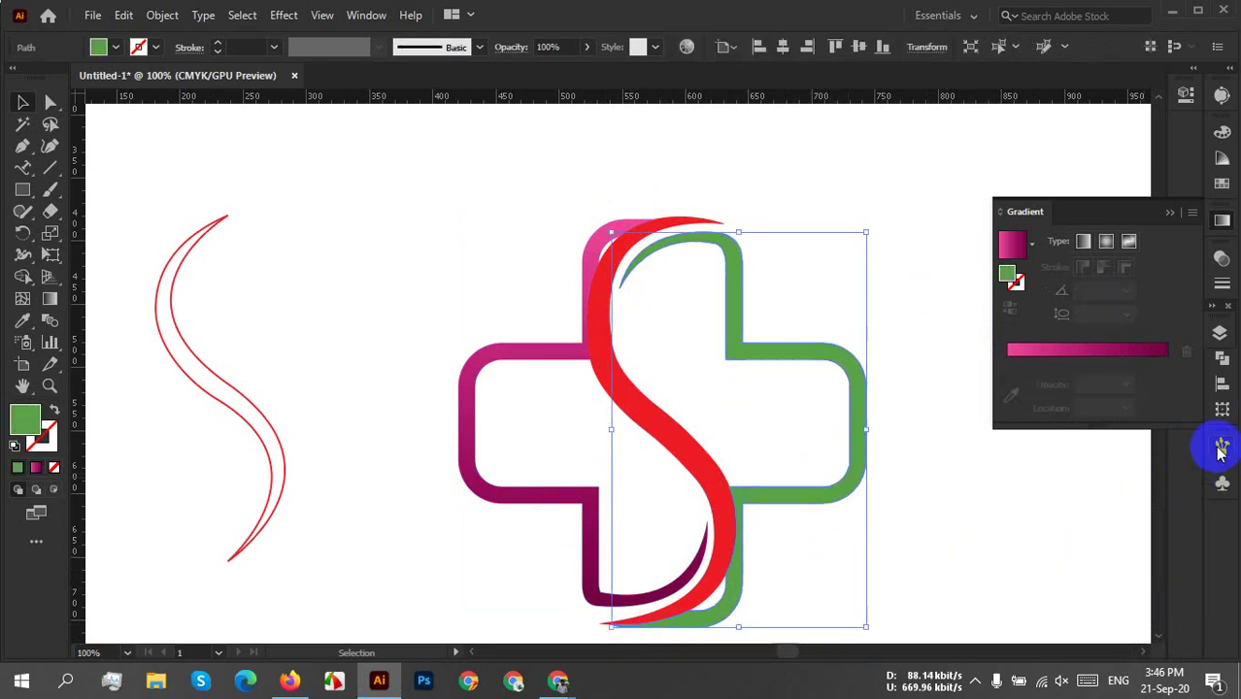
{"action": "left_click", "coordinate": [1131, 350]}
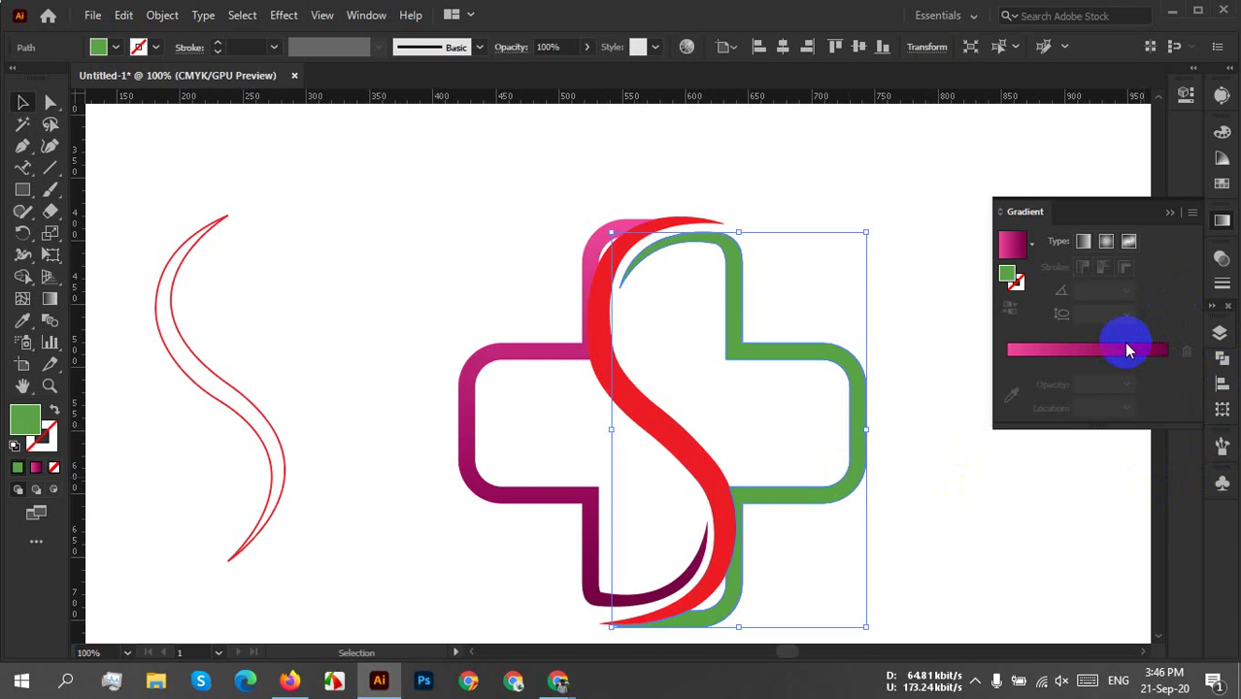
{"action": "left_click", "coordinate": [1008, 383]}
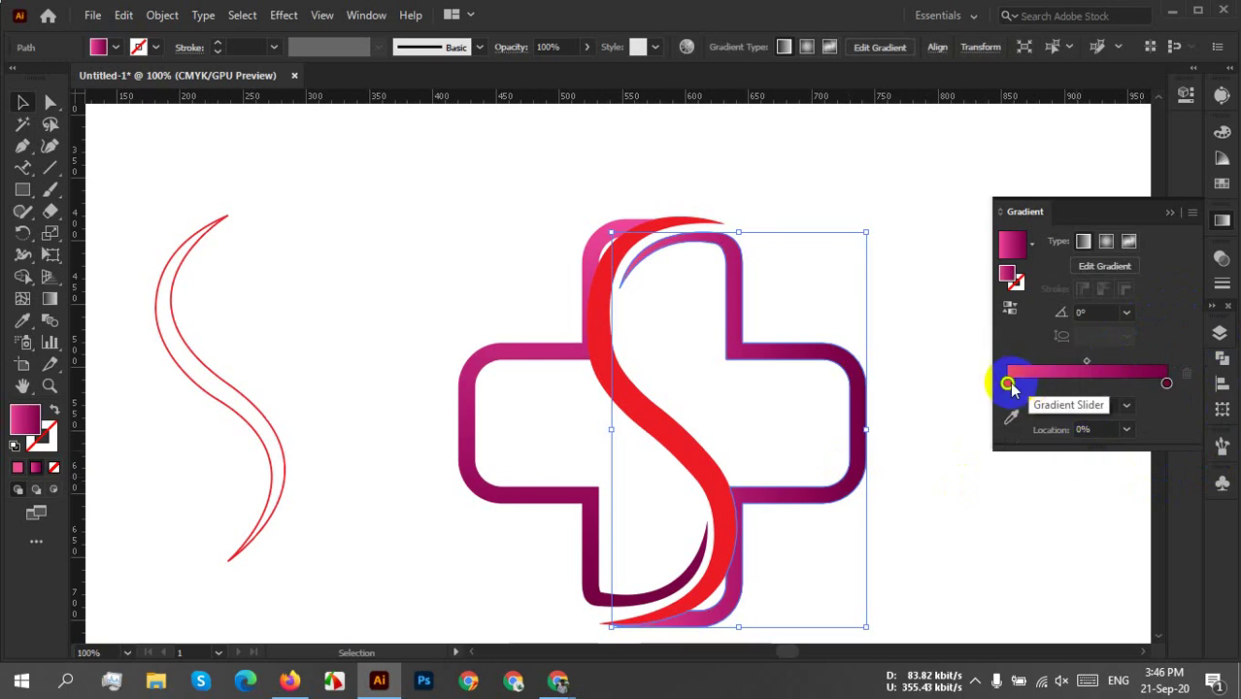
{"action": "double_click", "coordinate": [1008, 384]}
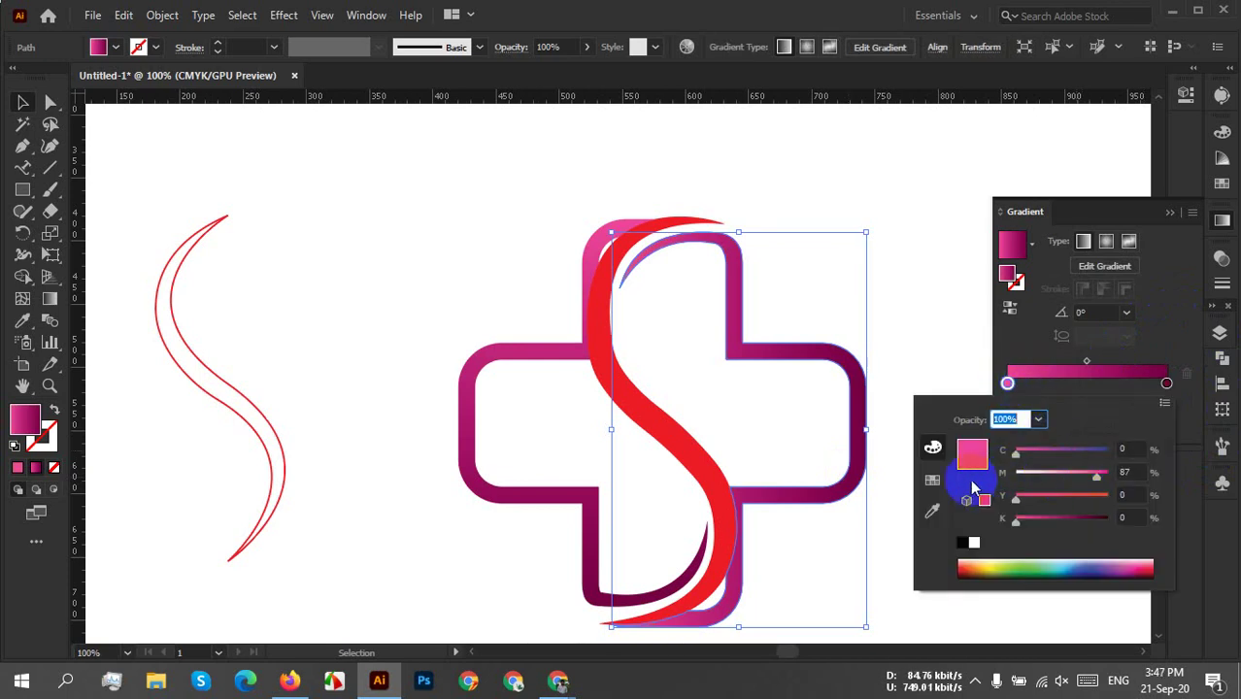
{"action": "left_click", "coordinate": [932, 480]}
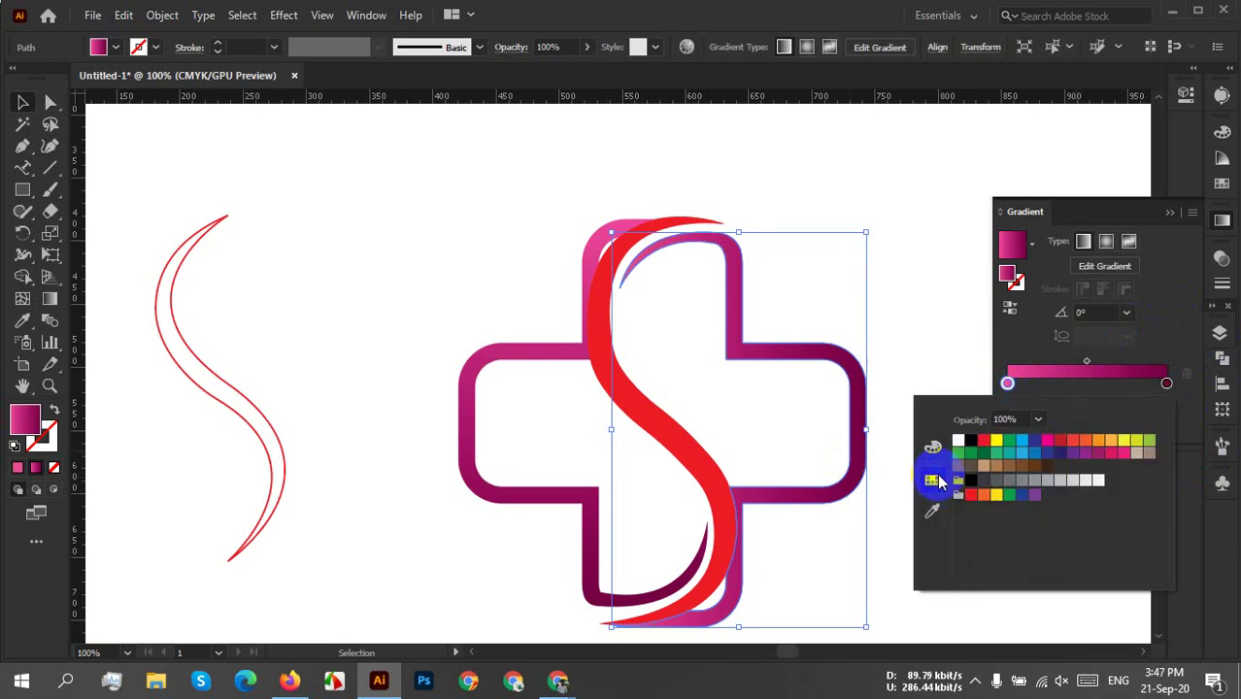
{"action": "left_click", "coordinate": [1022, 453]}
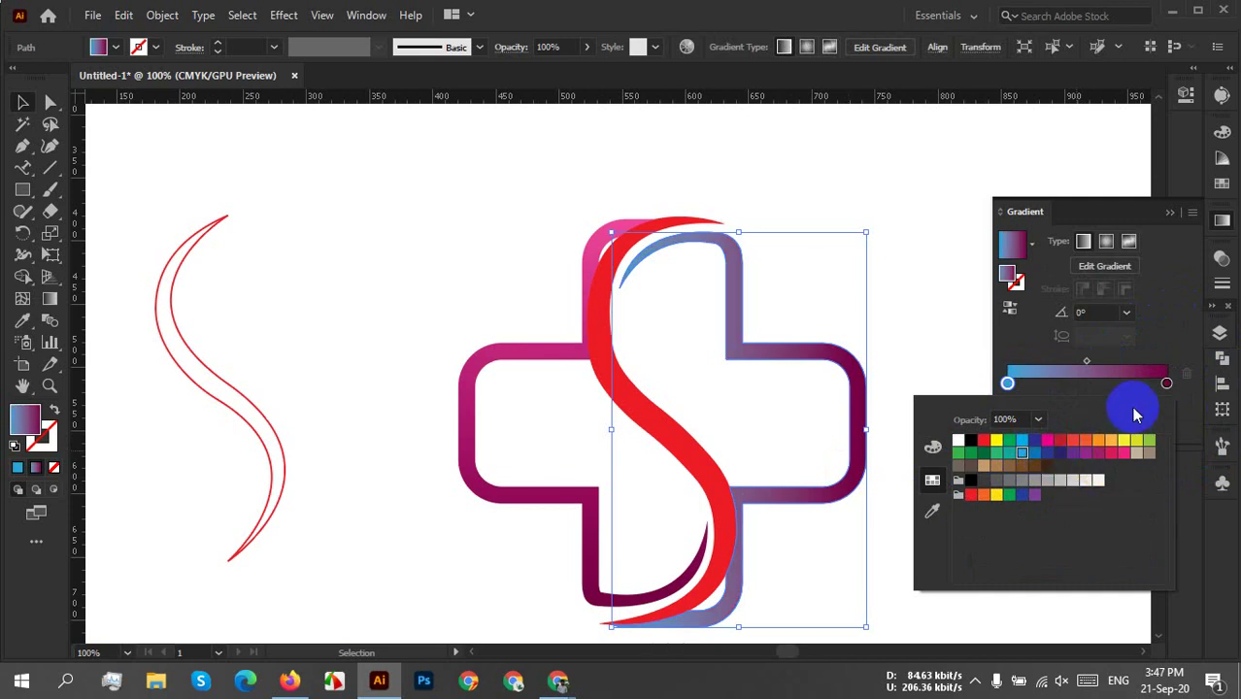
Set the gradient's end stop to the dark blue swatch and darken it with a black value of 26%.
{"action": "double_click", "coordinate": [1166, 383]}
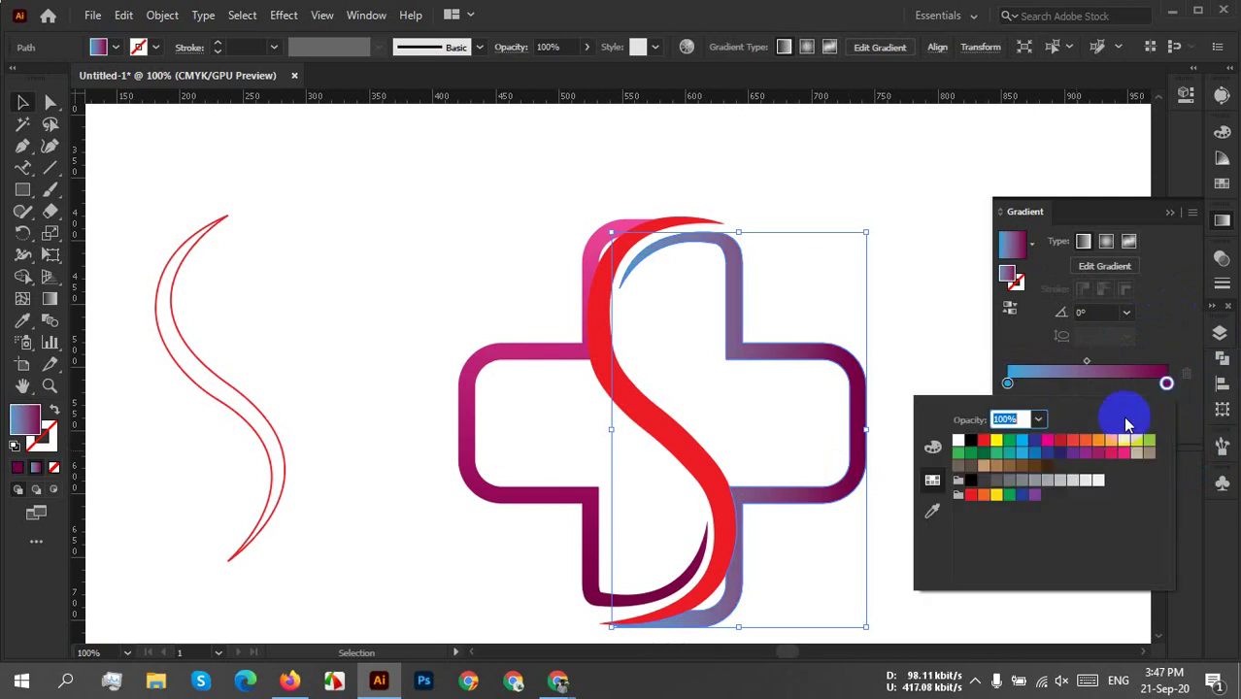
{"action": "left_click", "coordinate": [1047, 453]}
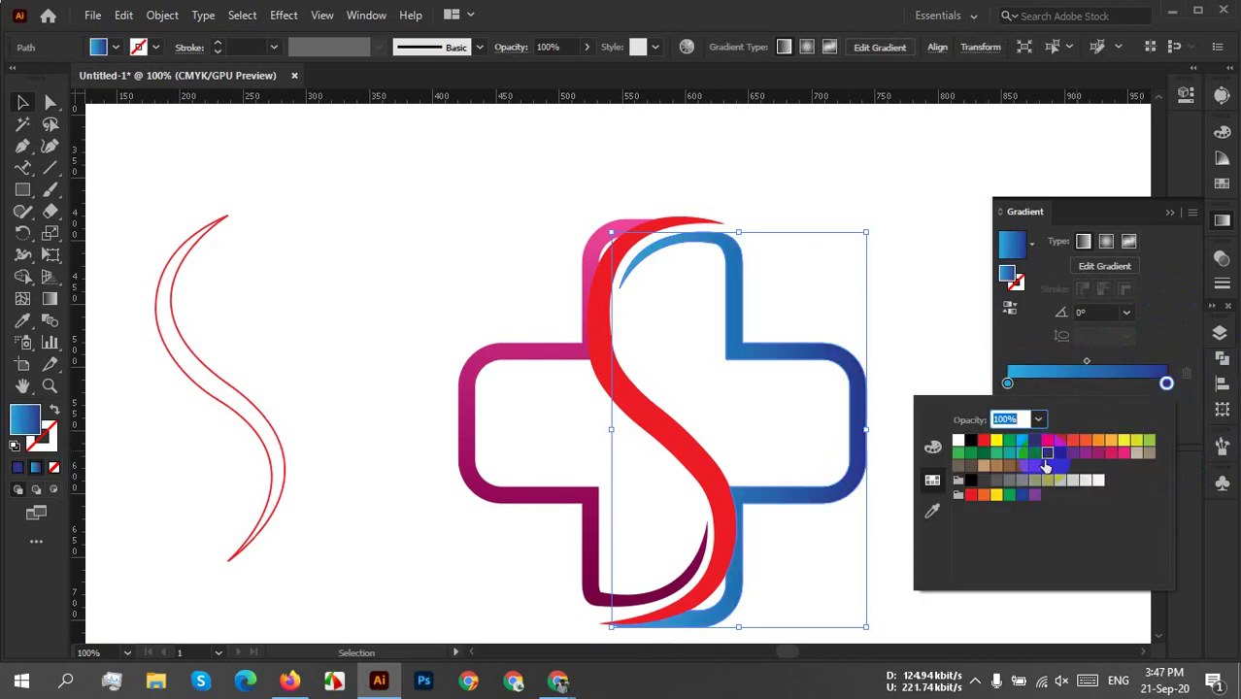
{"action": "left_click", "coordinate": [933, 446]}
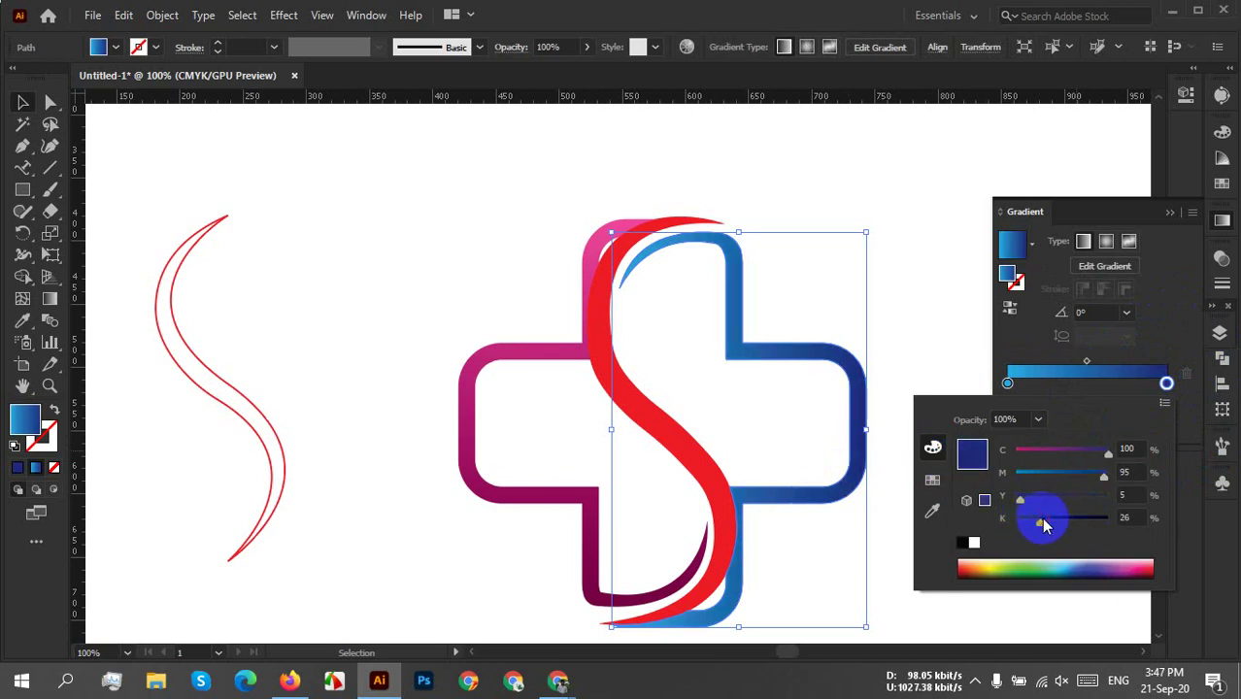
Set the gradient angle of the cross's right half to -90°.
{"action": "left_click", "coordinate": [1124, 318]}
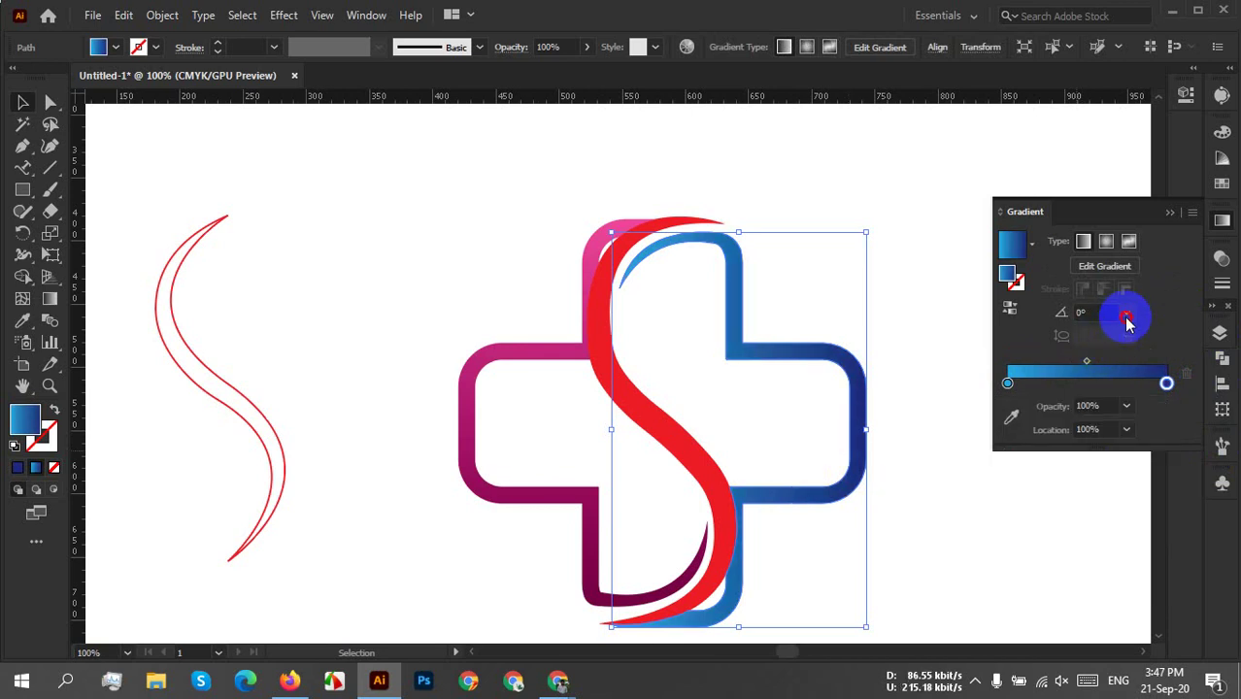
{"action": "left_click", "coordinate": [1126, 321]}
{"action": "left_click", "coordinate": [1146, 404]}
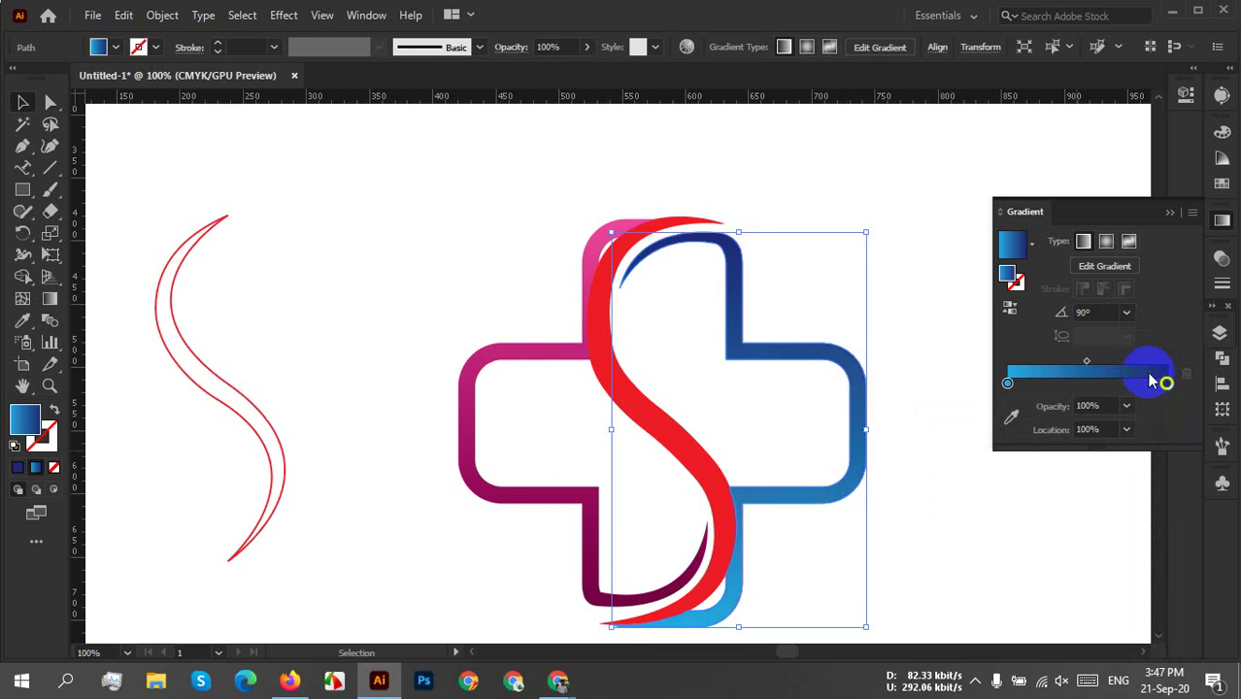
{"action": "left_click", "coordinate": [1124, 316]}
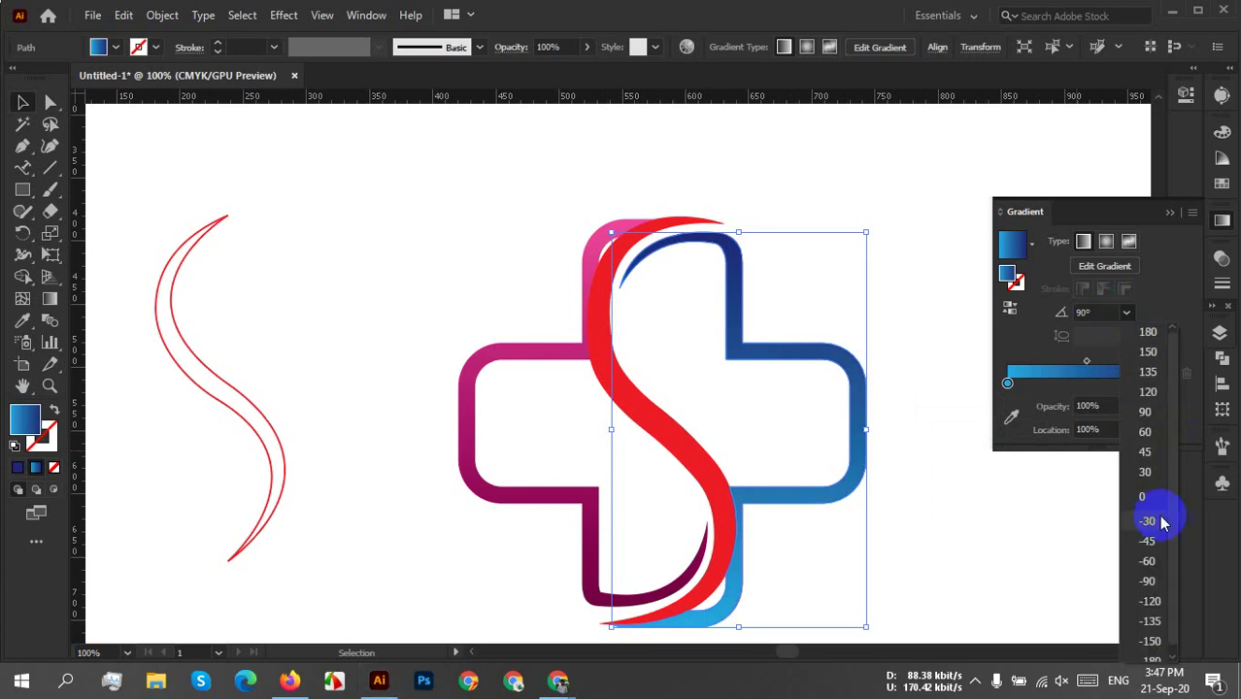
{"action": "left_click", "coordinate": [1146, 575]}
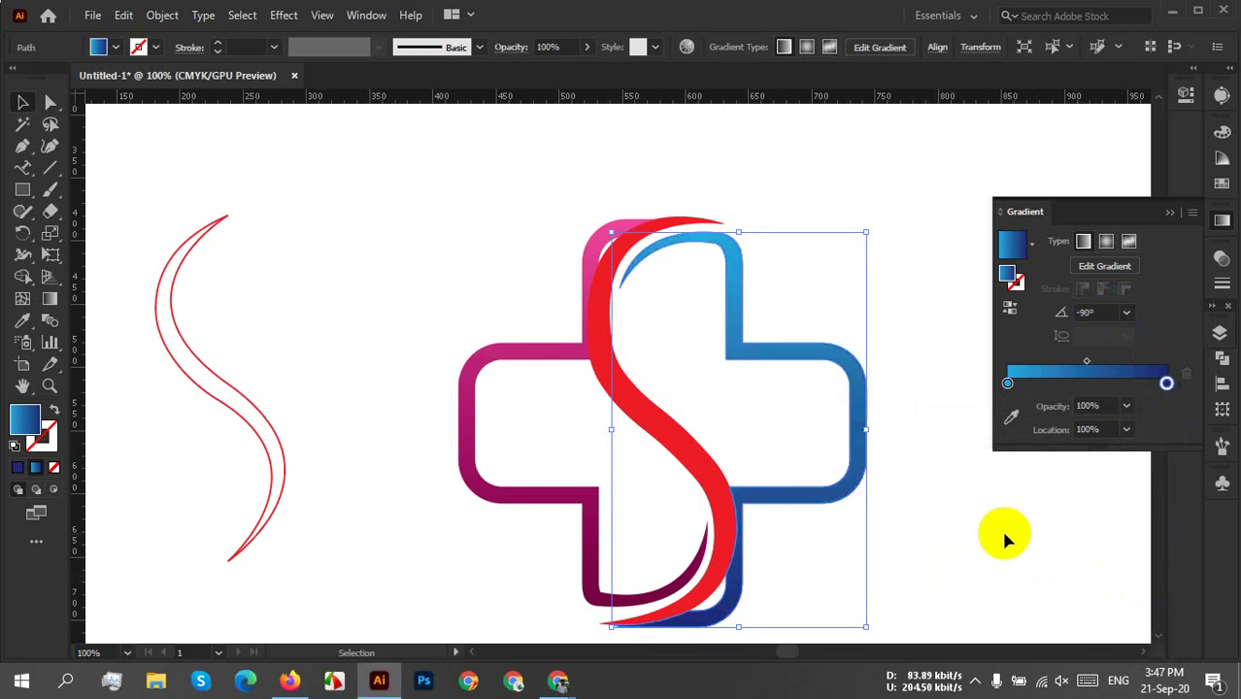
{"action": "left_click", "coordinate": [968, 474]}
Examine how the red S-curve and the cross halves overlap, using individual selections and the outline view.
{"action": "left_click", "coordinate": [650, 421]}
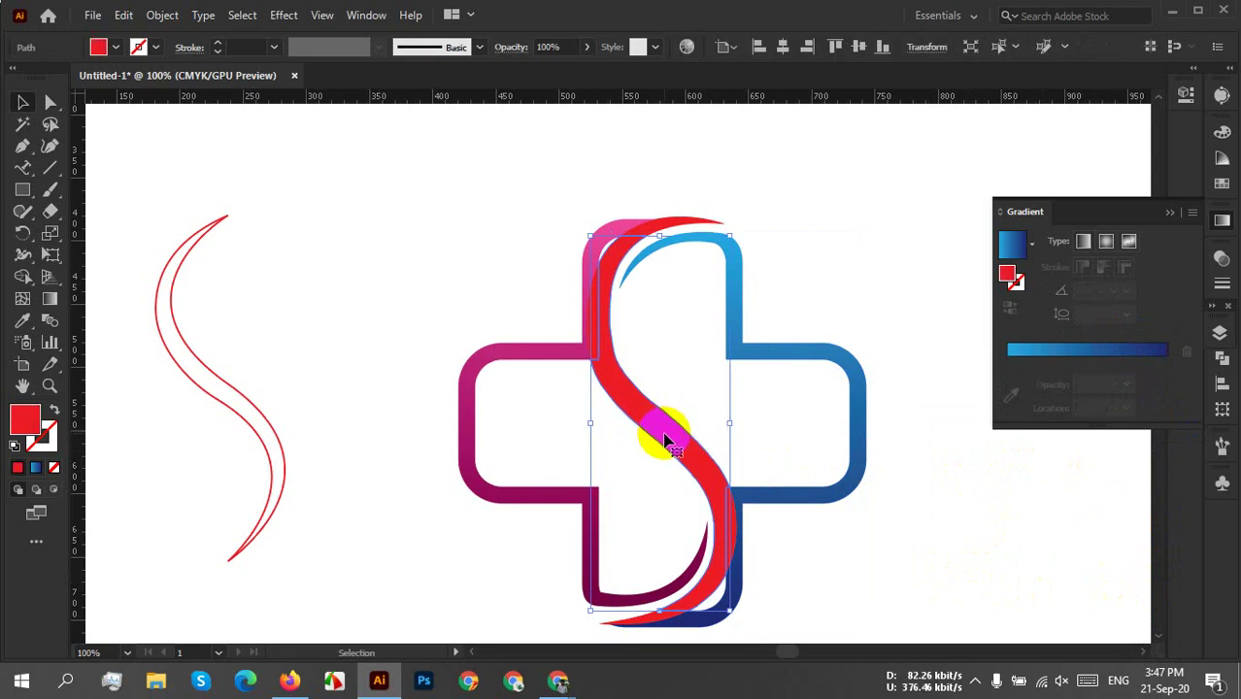
{"action": "left_click", "coordinate": [958, 592]}
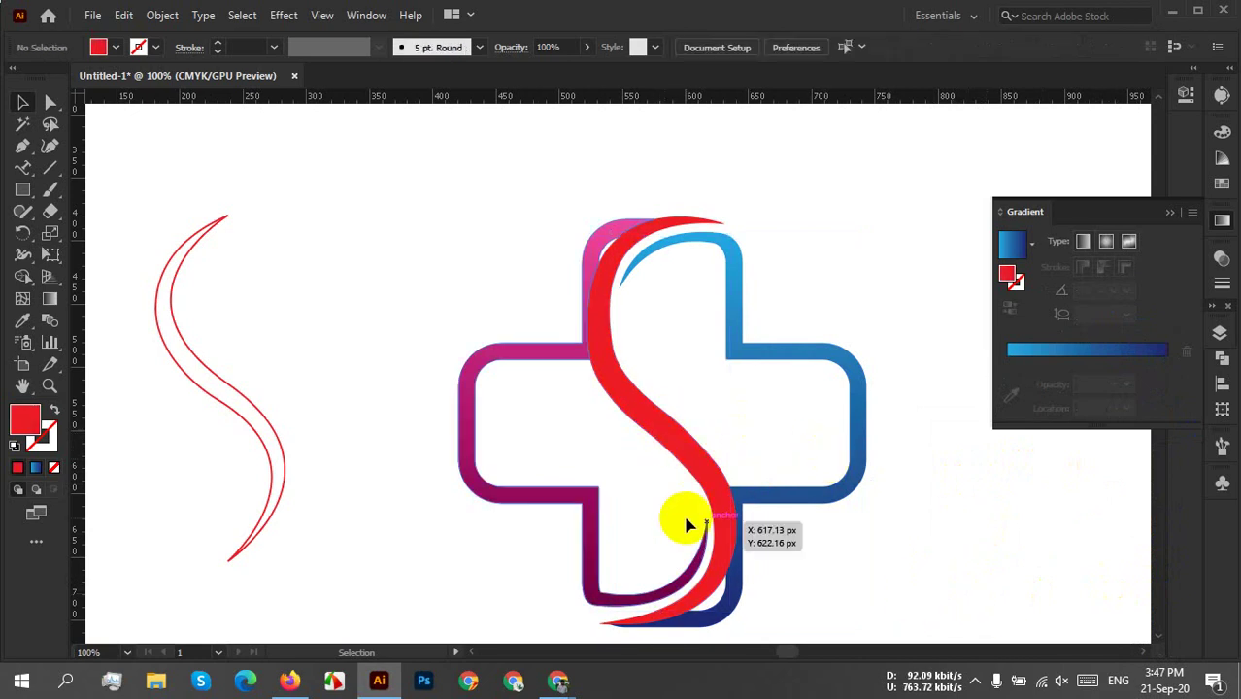
{"action": "left_click", "coordinate": [629, 594]}
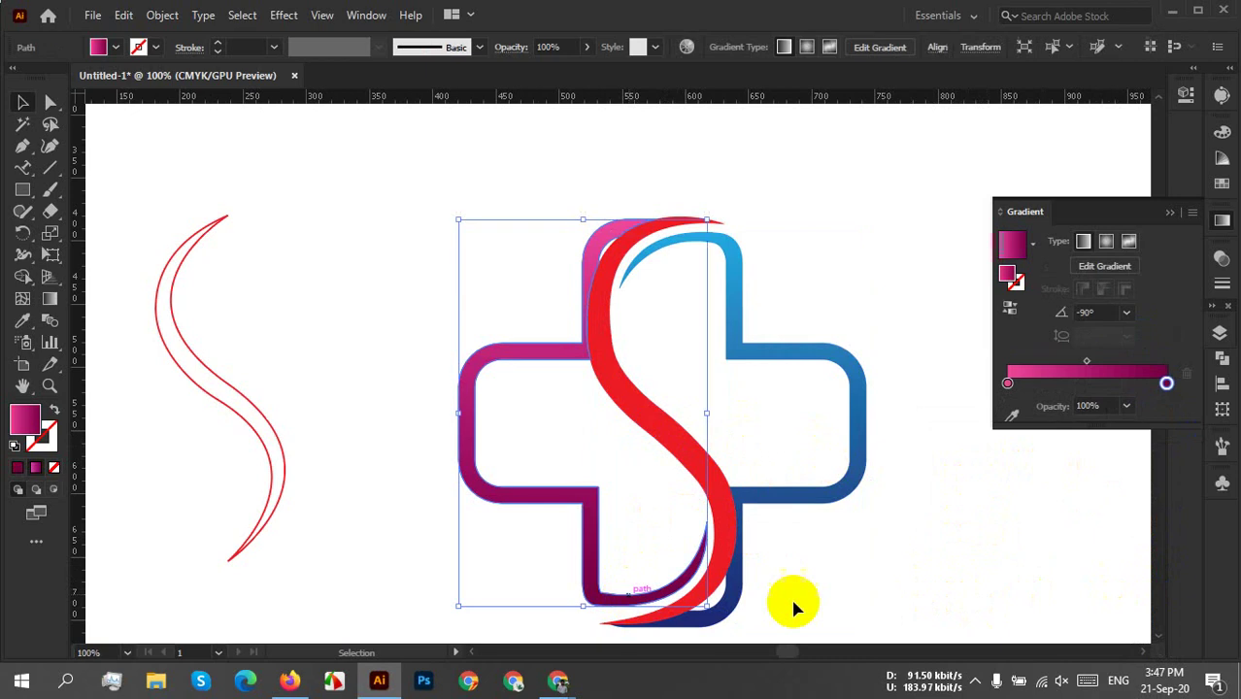
{"action": "left_click", "coordinate": [869, 602]}
{"action": "key", "text": "a"}
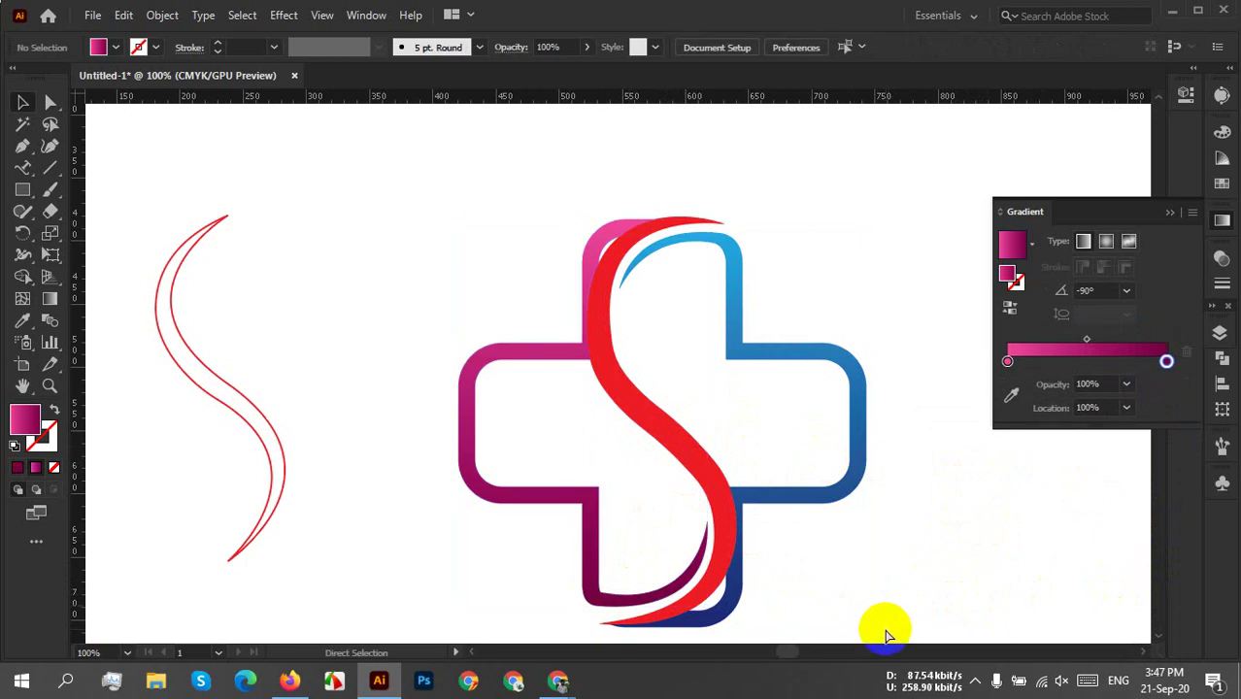
{"action": "key", "text": "ctrl+y"}
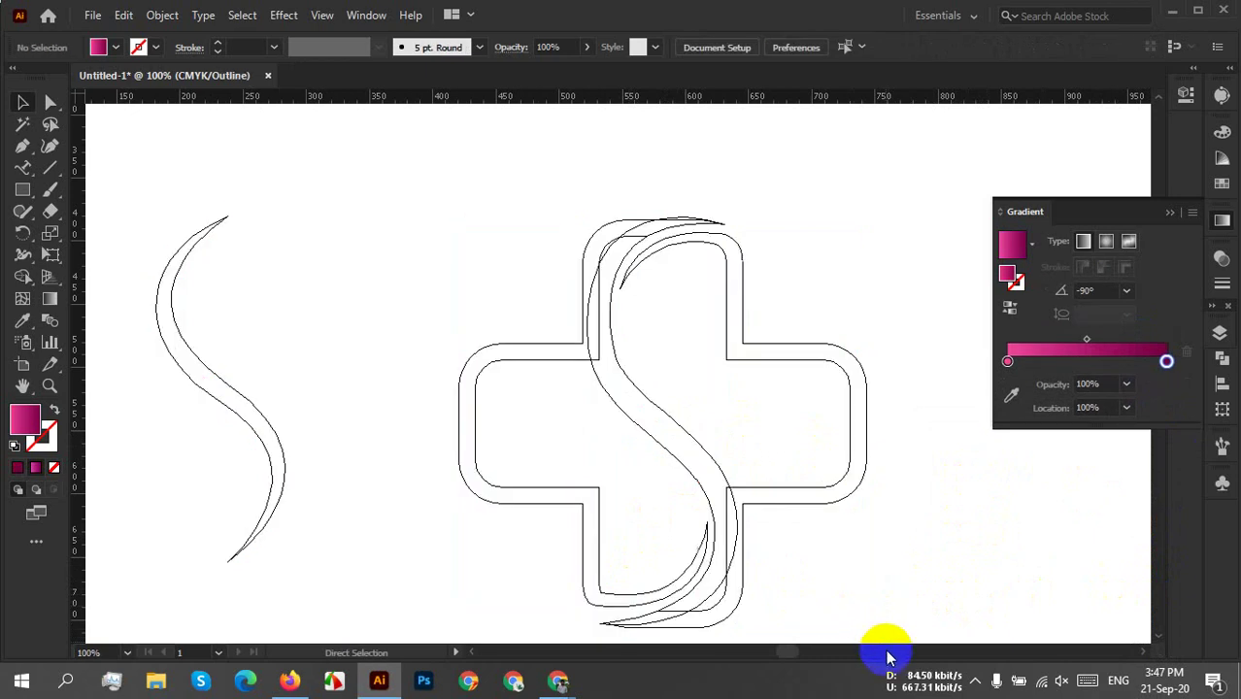
{"action": "key", "text": "ctrl+y"}
{"action": "key", "text": "v"}
Try to merge the pieces of the red S-curve with the Shape Builder tool, using a selection of only its red parts.
{"action": "left_click", "coordinate": [645, 404]}
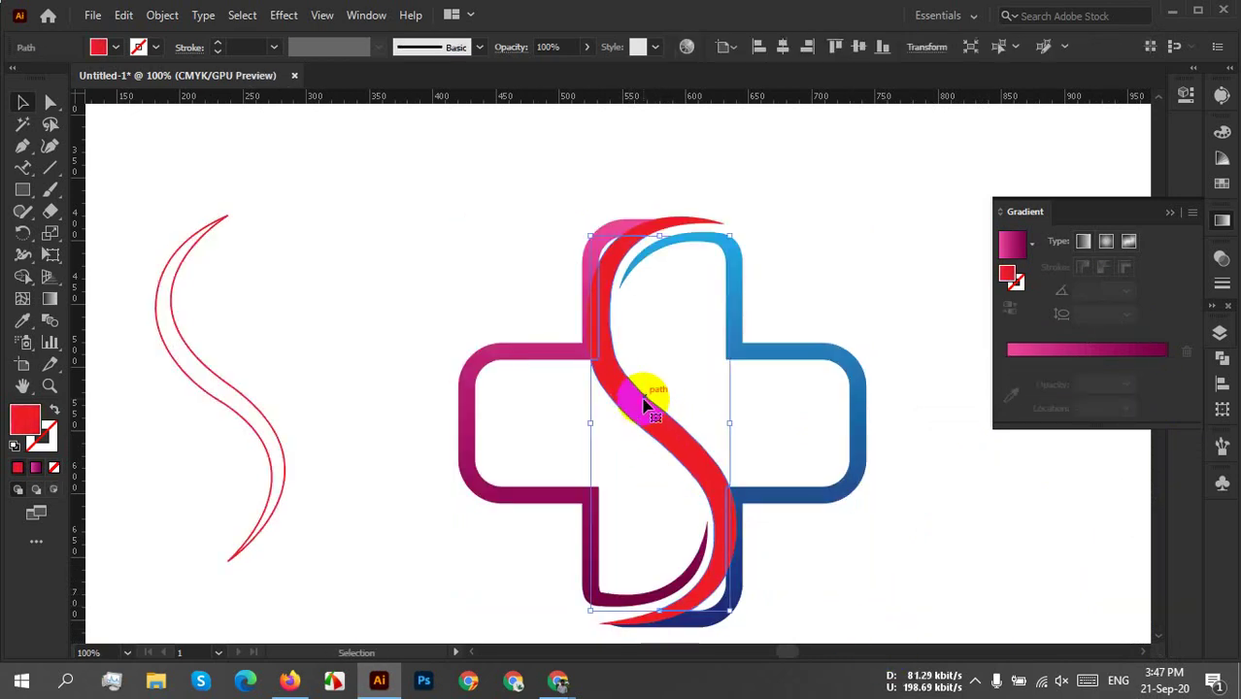
{"action": "scroll", "coordinate": [643, 402], "scroll_direction": "up", "scroll_amount": 3}
{"action": "left_click_drag", "start_coordinate": [607, 227], "coordinate": [568, 493]}
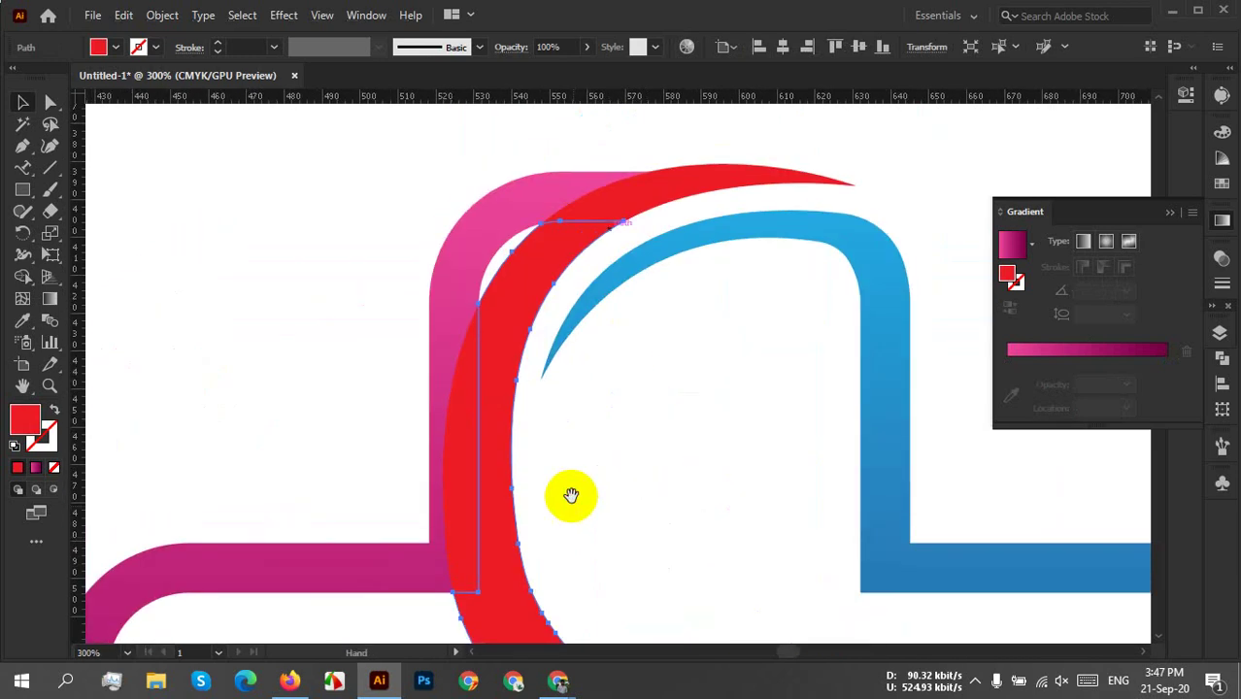
{"action": "left_click", "coordinate": [650, 193]}
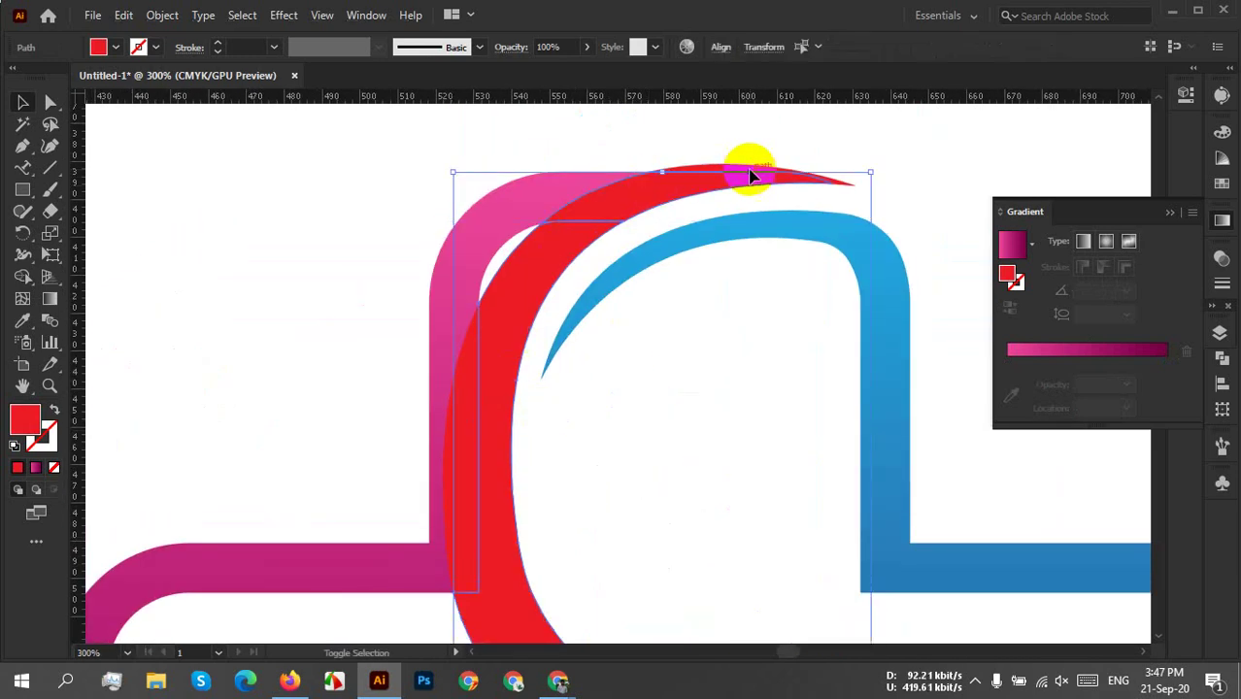
{"action": "left_click_drag", "start_coordinate": [754, 173], "coordinate": [734, 161]}
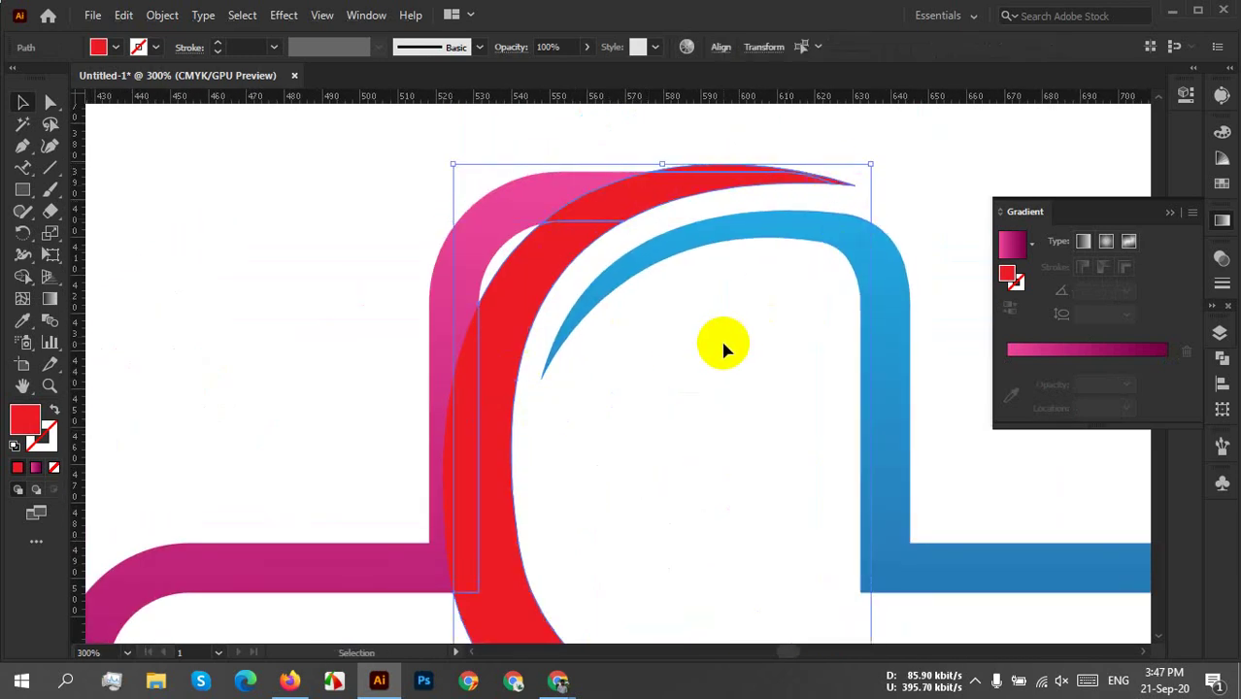
{"action": "scroll", "coordinate": [678, 429], "scroll_direction": "down", "scroll_amount": 3}
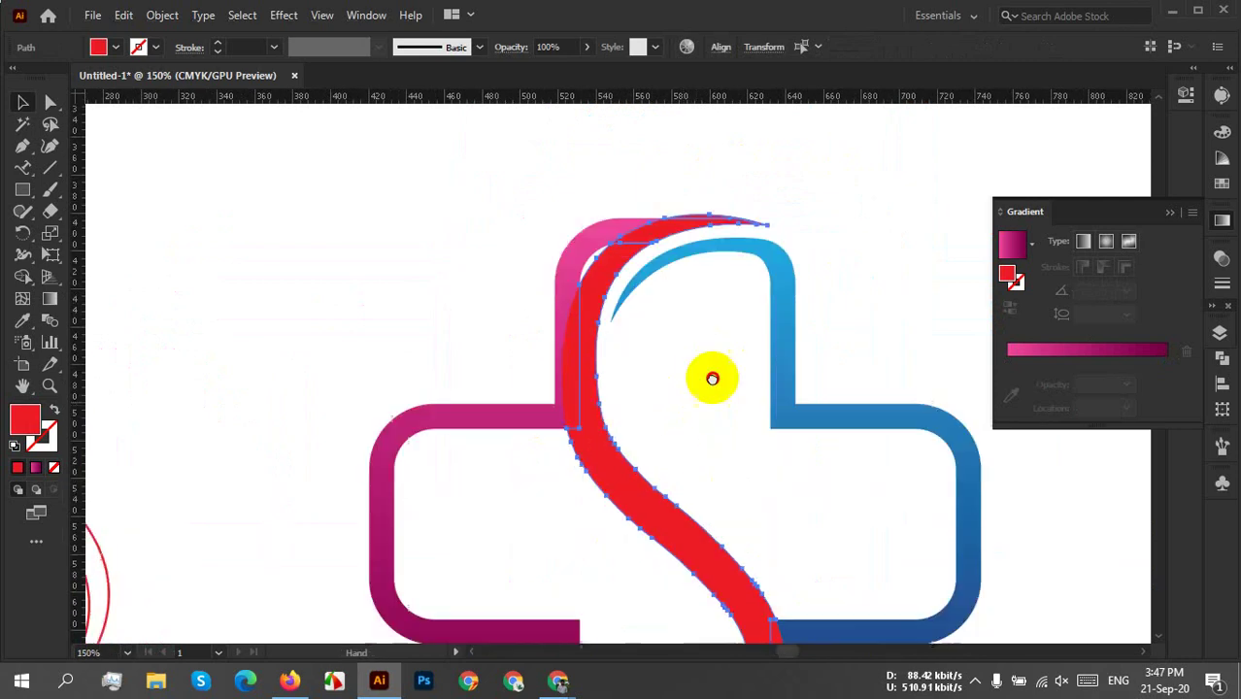
{"action": "scroll", "coordinate": [683, 350], "scroll_direction": "down", "scroll_amount": 3}
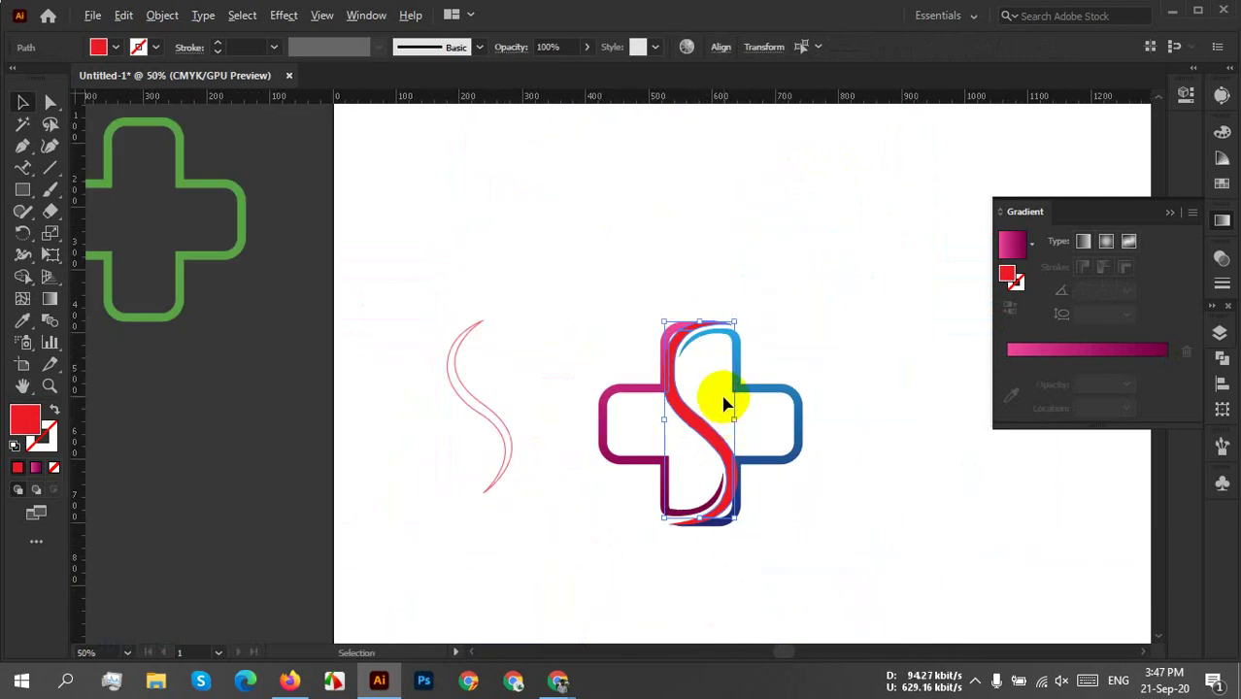
{"action": "scroll", "coordinate": [724, 403], "scroll_direction": "up", "scroll_amount": 2}
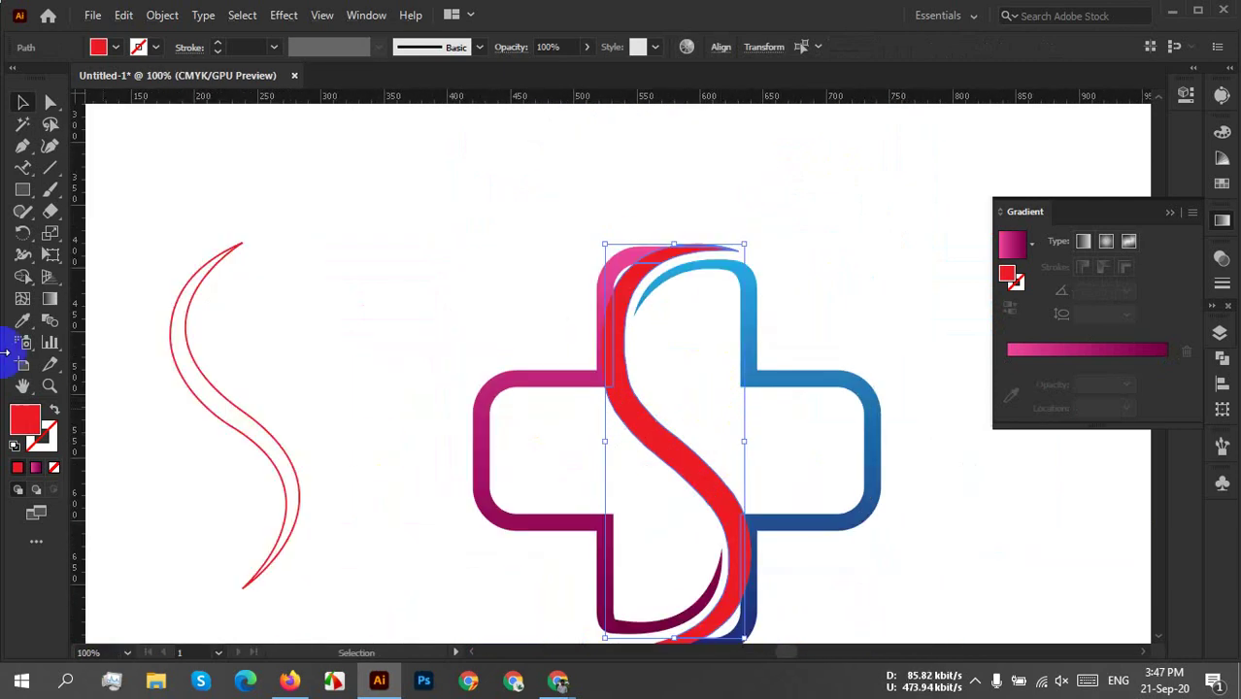
{"action": "left_click", "coordinate": [23, 278]}
{"action": "scroll", "coordinate": [634, 346], "scroll_direction": "up", "scroll_amount": 3}
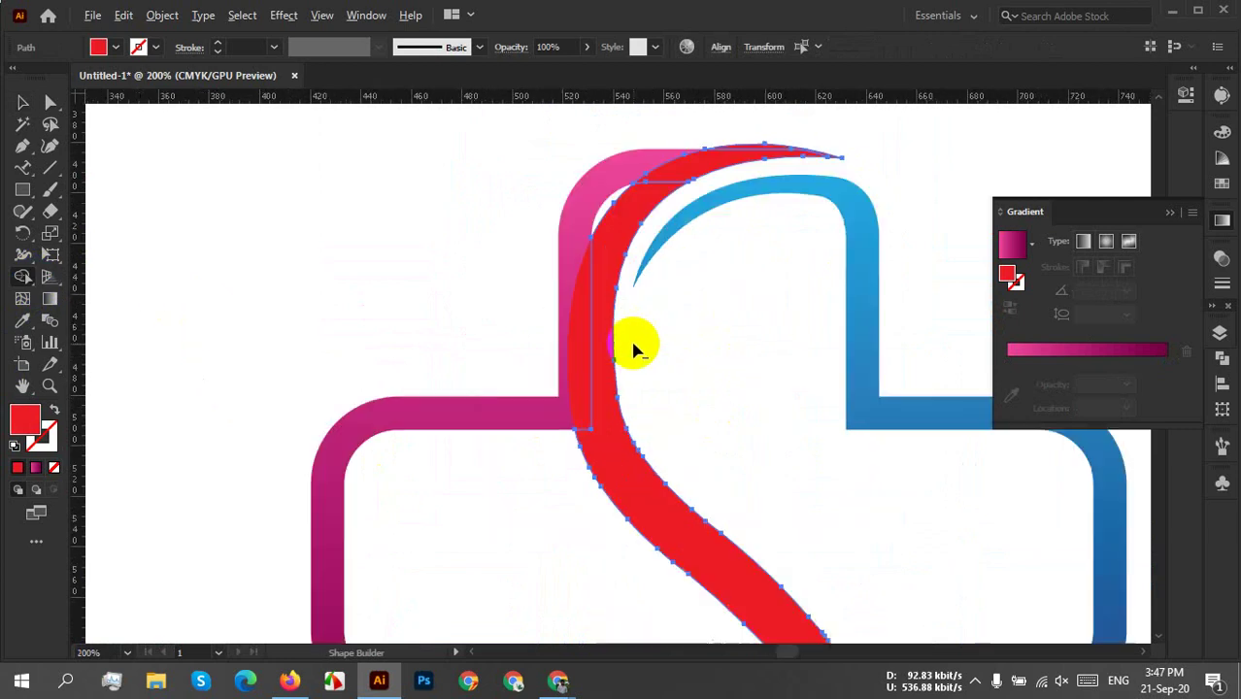
{"action": "left_click_drag", "start_coordinate": [563, 413], "coordinate": [610, 402]}
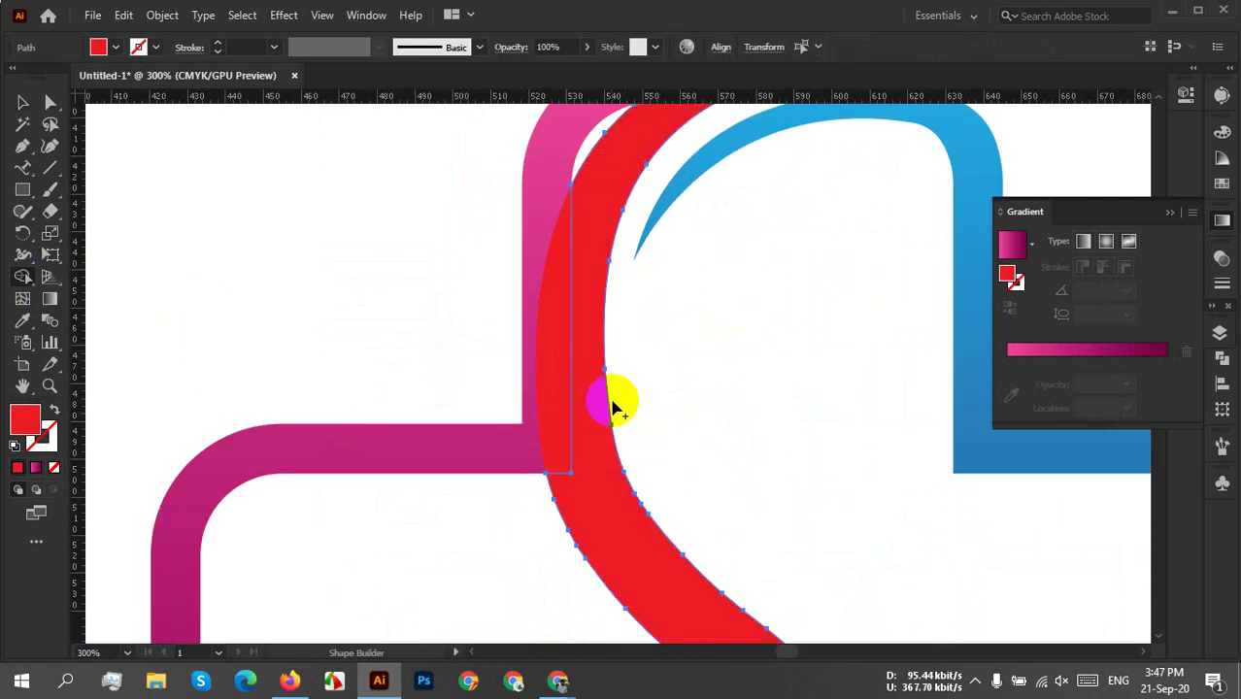
{"action": "left_click", "coordinate": [599, 485]}
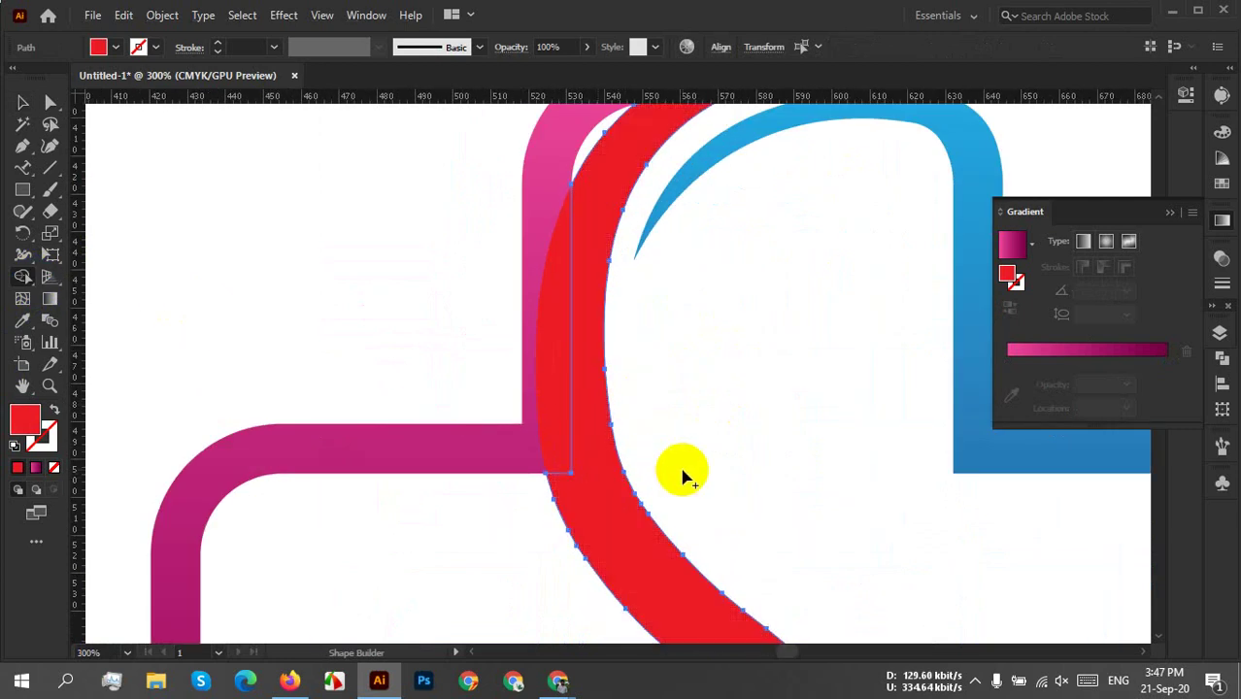
{"action": "scroll", "coordinate": [684, 476], "scroll_direction": "down", "scroll_amount": 3}
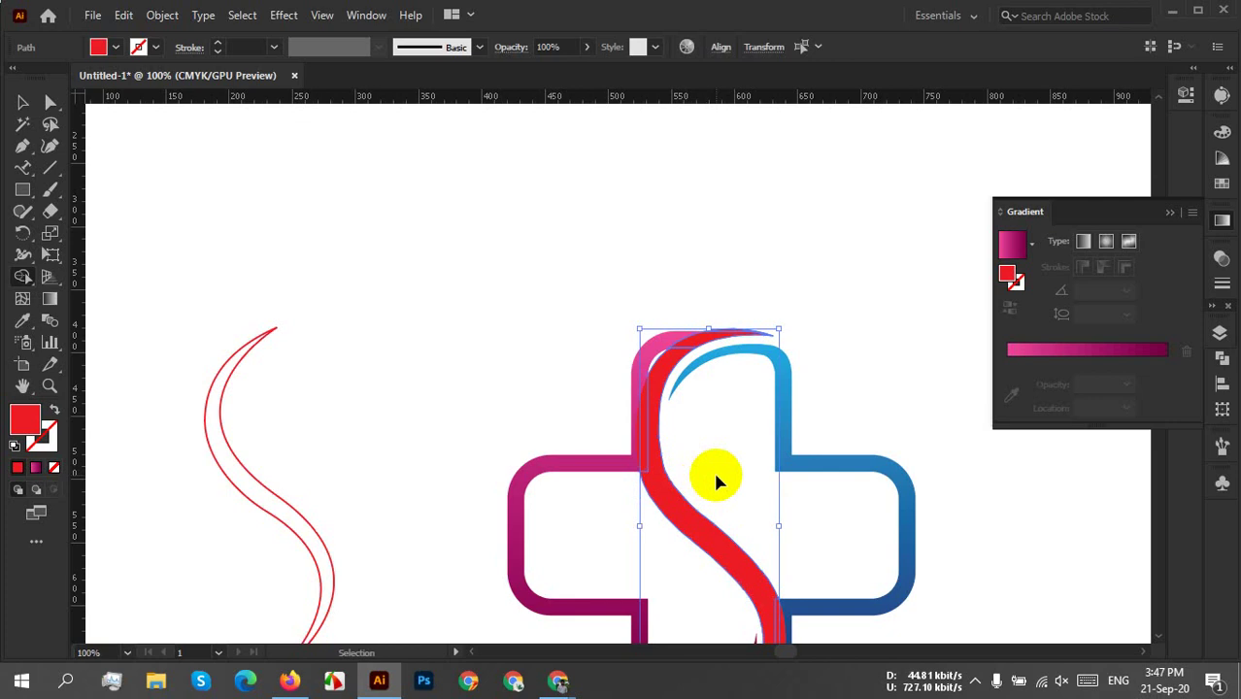
{"action": "key", "text": "v"}
{"action": "left_click", "coordinate": [676, 465]}
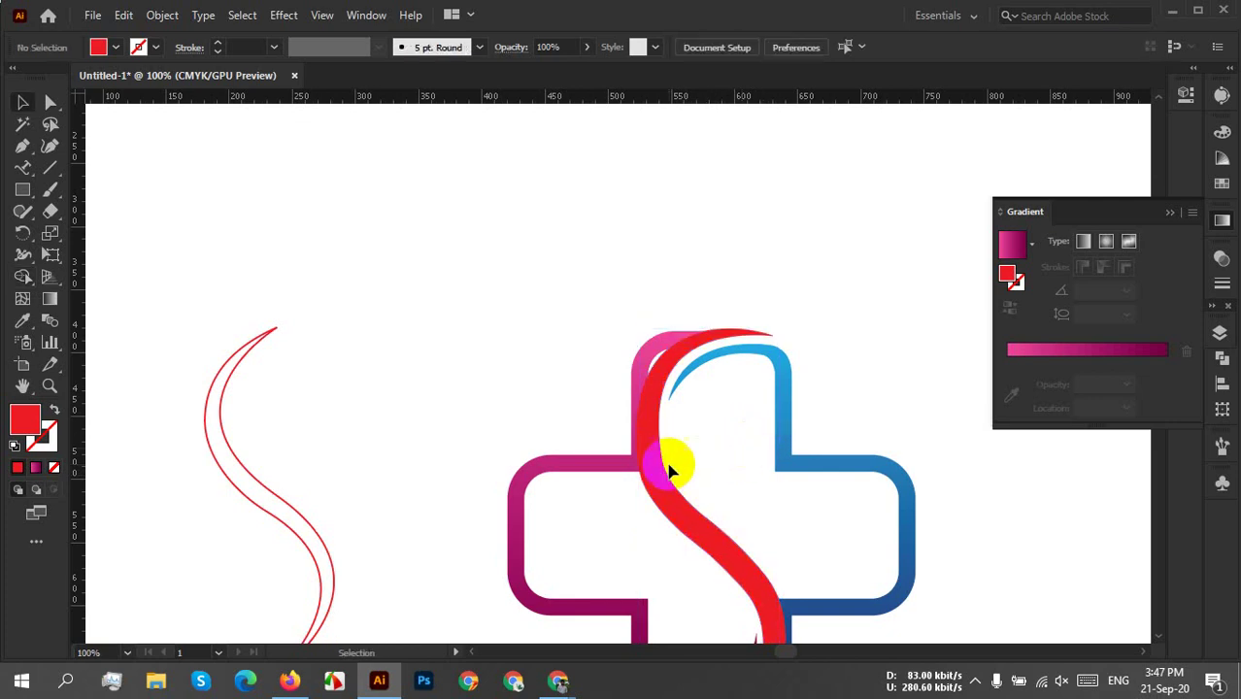
Merge the overlapping pieces at the red S-curve's lower end with the Shape Builder tool, using the whole logo as the selection.
{"action": "left_click_drag", "start_coordinate": [566, 253], "coordinate": [984, 667]}
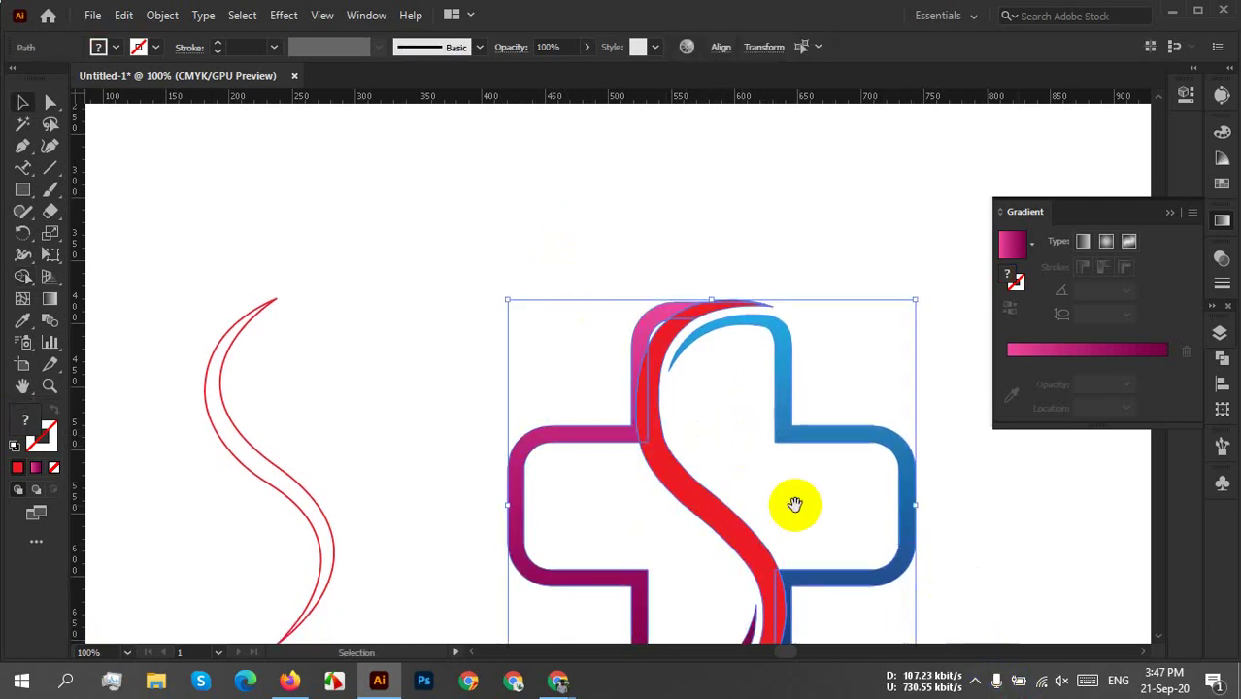
{"action": "left_click_drag", "start_coordinate": [795, 502], "coordinate": [584, 341]}
{"action": "mouse_move", "coordinate": [666, 366]}
{"action": "left_mouse_down"}
{"action": "mouse_move", "coordinate": [634, 371]}
{"action": "mouse_move", "coordinate": [665, 477]}
{"action": "mouse_move", "coordinate": [673, 375]}
{"action": "left_mouse_up"}
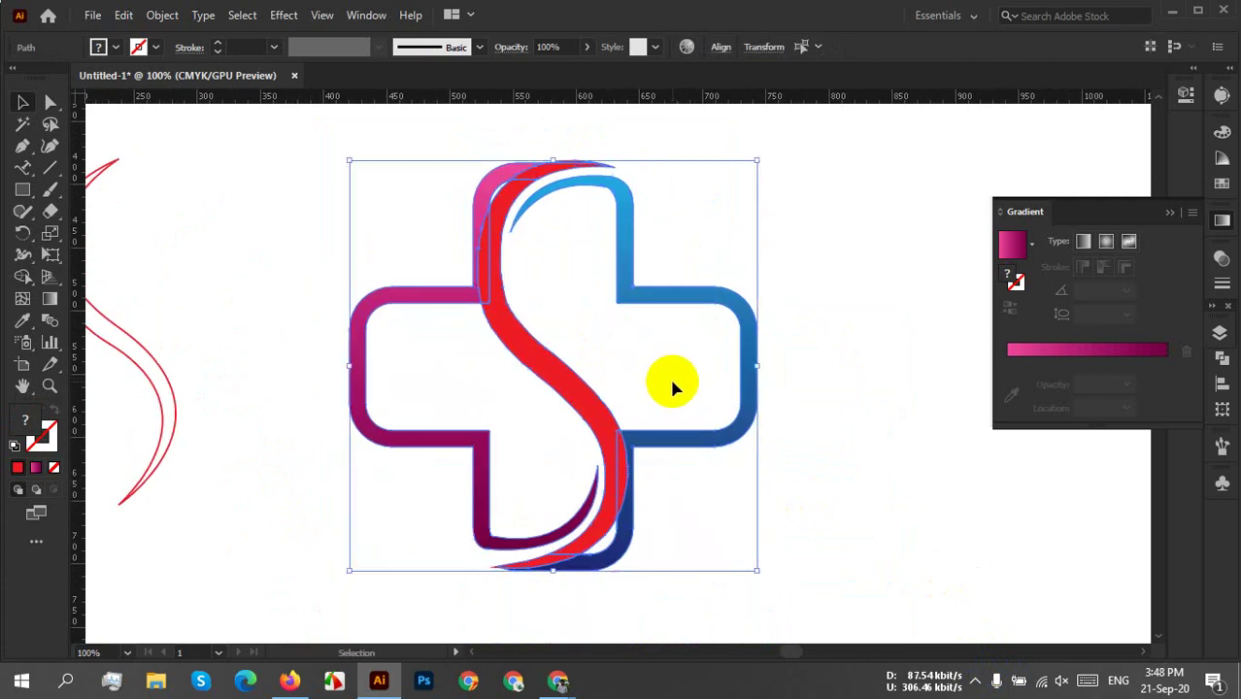
{"action": "left_click", "coordinate": [22, 275]}
{"action": "scroll", "coordinate": [576, 582], "scroll_direction": "up", "scroll_amount": 5}
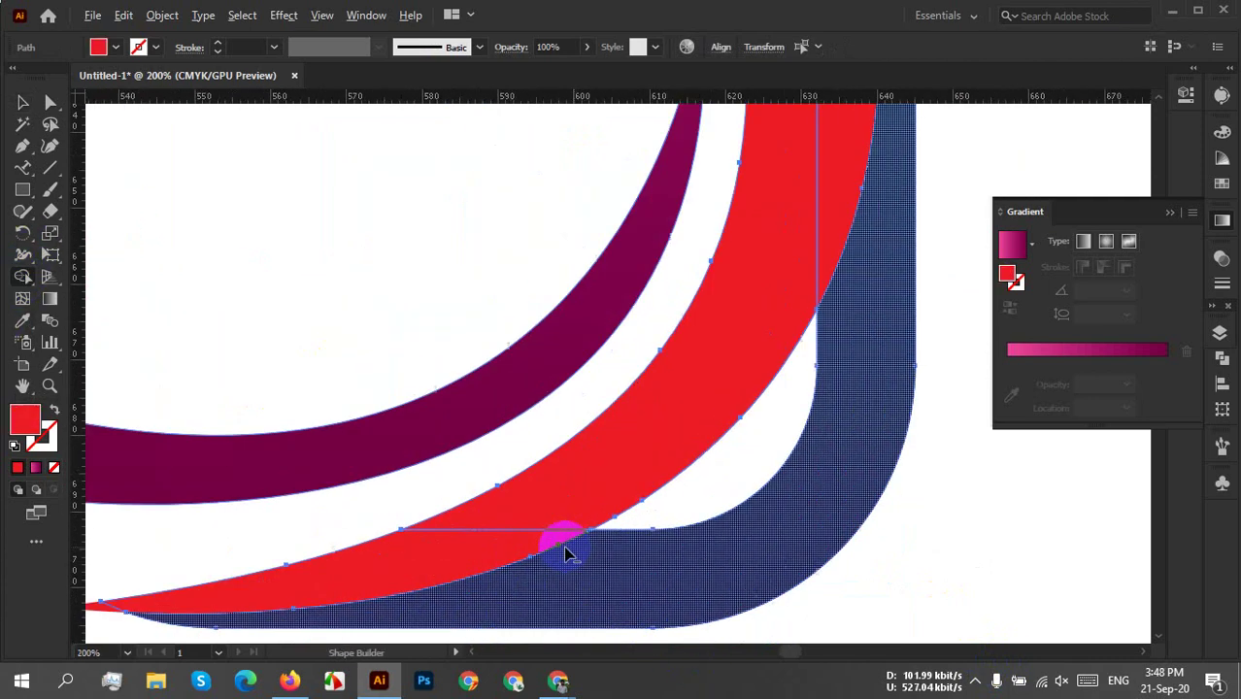
{"action": "left_click_drag", "start_coordinate": [296, 591], "coordinate": [576, 541]}
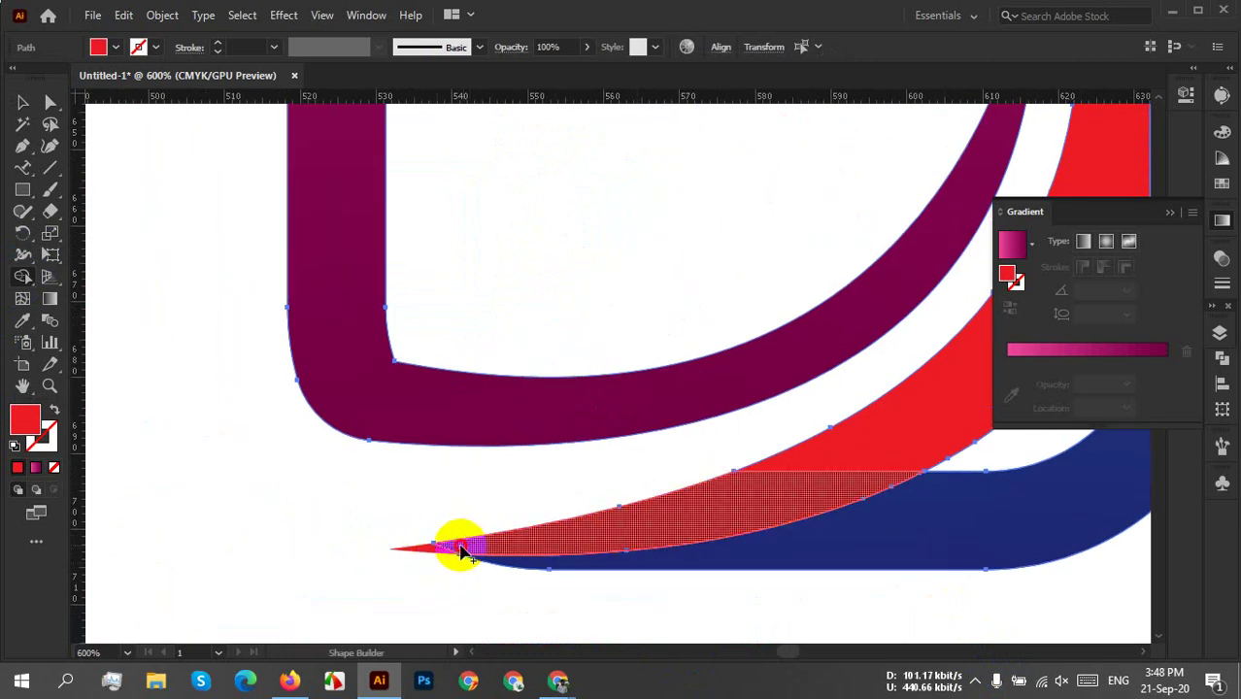
{"action": "left_click_drag", "start_coordinate": [462, 551], "coordinate": [434, 554]}
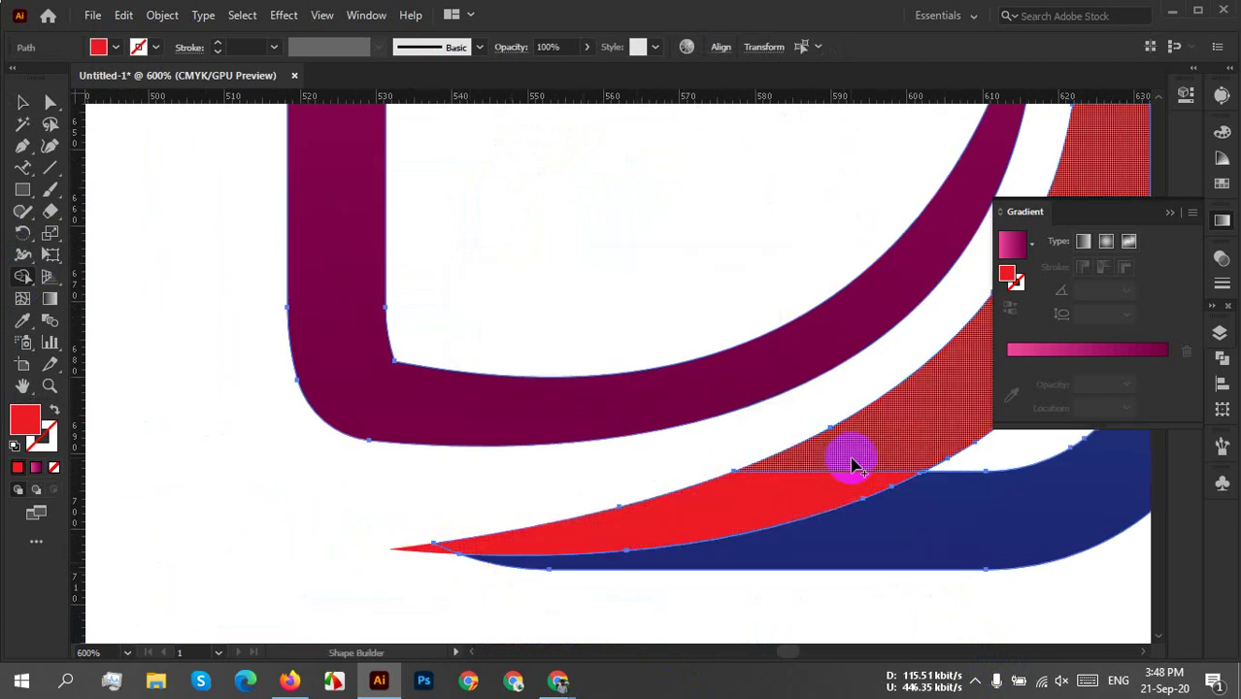
Merge the remaining pieces along the middle and upper end of the red S-curve with the Shape Builder tool.
{"action": "left_click_drag", "start_coordinate": [887, 505], "coordinate": [527, 624]}
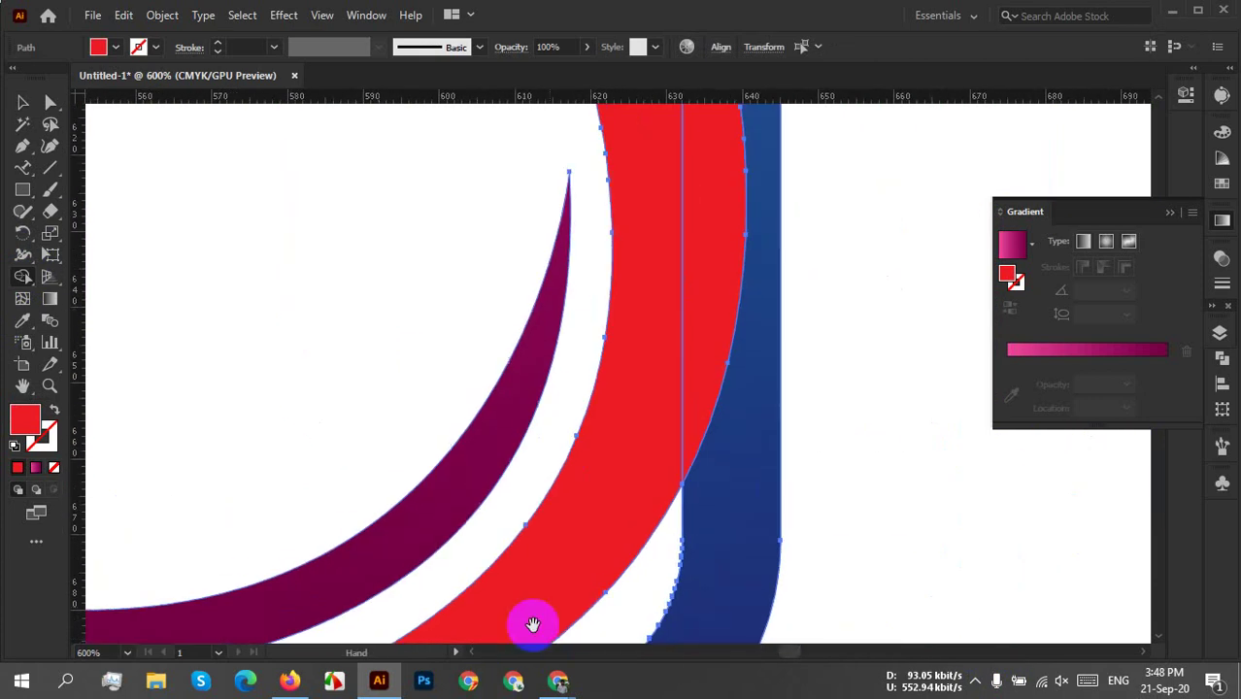
{"action": "mouse_move", "coordinate": [685, 281]}
{"action": "left_mouse_down"}
{"action": "mouse_move", "coordinate": [646, 320]}
{"action": "mouse_move", "coordinate": [642, 441]}
{"action": "mouse_move", "coordinate": [767, 557]}
{"action": "mouse_move", "coordinate": [690, 626]}
{"action": "left_mouse_up"}
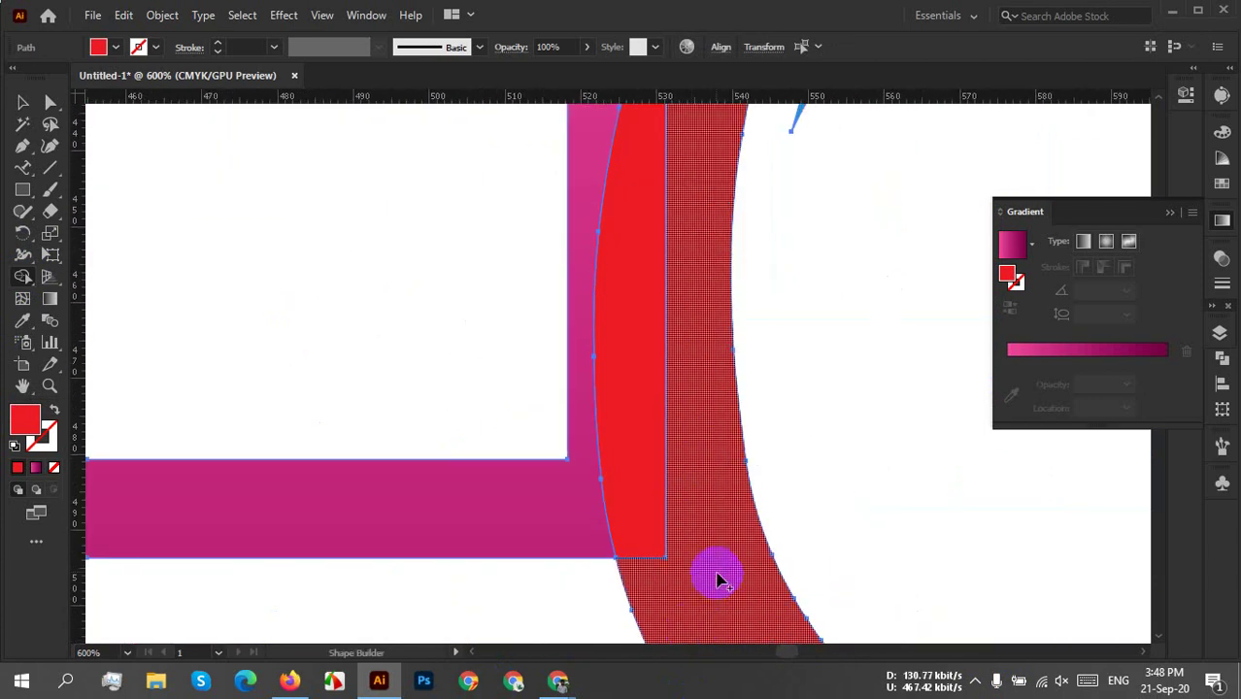
{"action": "mouse_move", "coordinate": [713, 572]}
{"action": "left_mouse_down"}
{"action": "mouse_move", "coordinate": [620, 463]}
{"action": "mouse_move", "coordinate": [666, 386]}
{"action": "mouse_move", "coordinate": [688, 491]}
{"action": "mouse_move", "coordinate": [715, 451]}
{"action": "mouse_move", "coordinate": [429, 550]}
{"action": "left_mouse_up"}
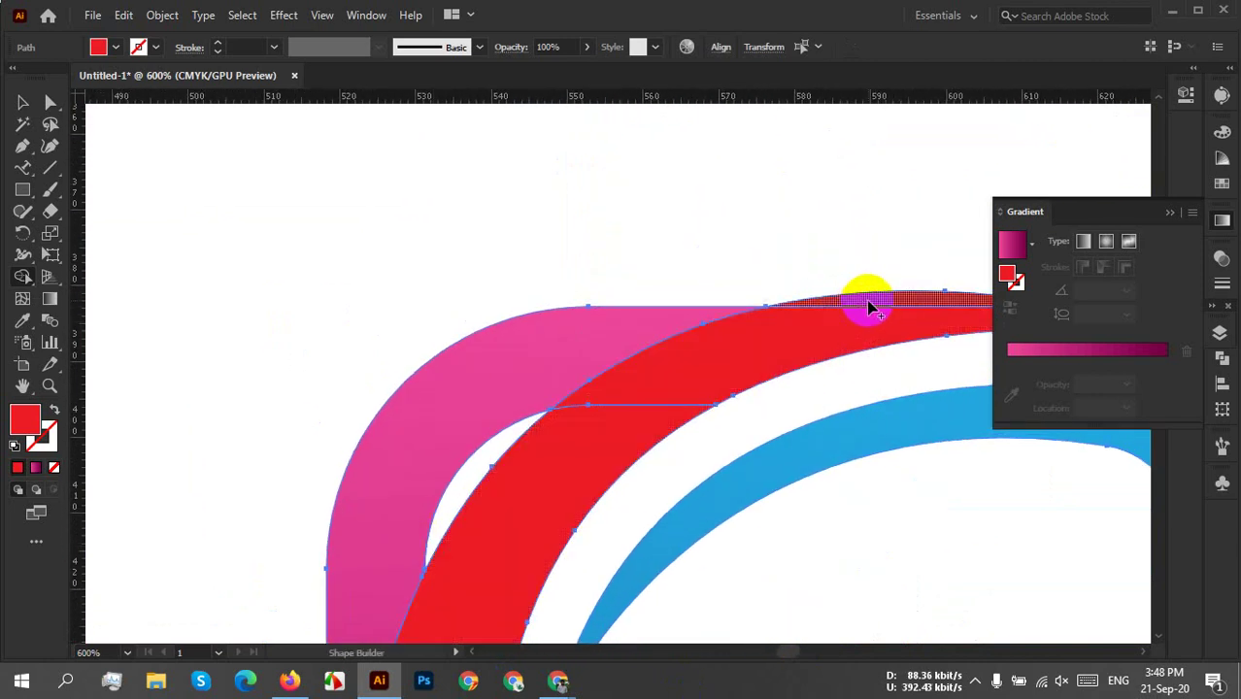
{"action": "mouse_move", "coordinate": [871, 306]}
{"action": "left_mouse_down"}
{"action": "mouse_move", "coordinate": [670, 416]}
{"action": "mouse_move", "coordinate": [678, 410]}
{"action": "left_mouse_up"}
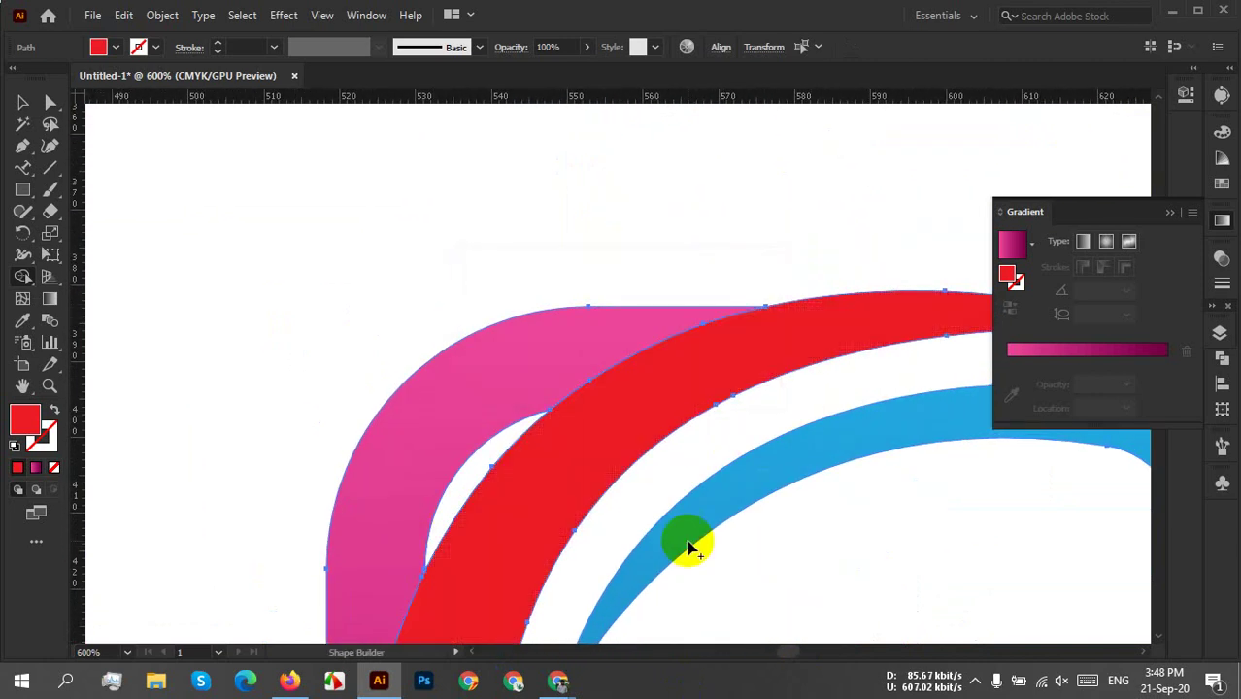
{"action": "left_click", "coordinate": [559, 680]}
{"action": "left_click", "coordinate": [452, 558]}
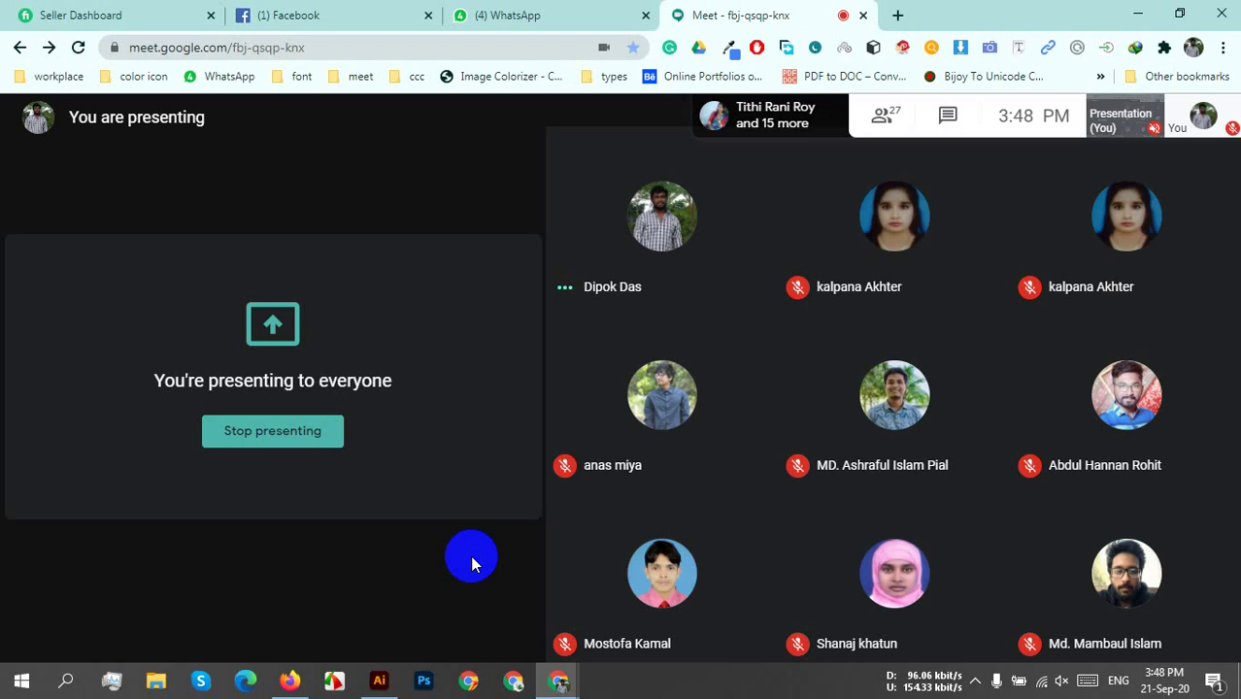
{"action": "mouse_move", "coordinate": [221, 286]}
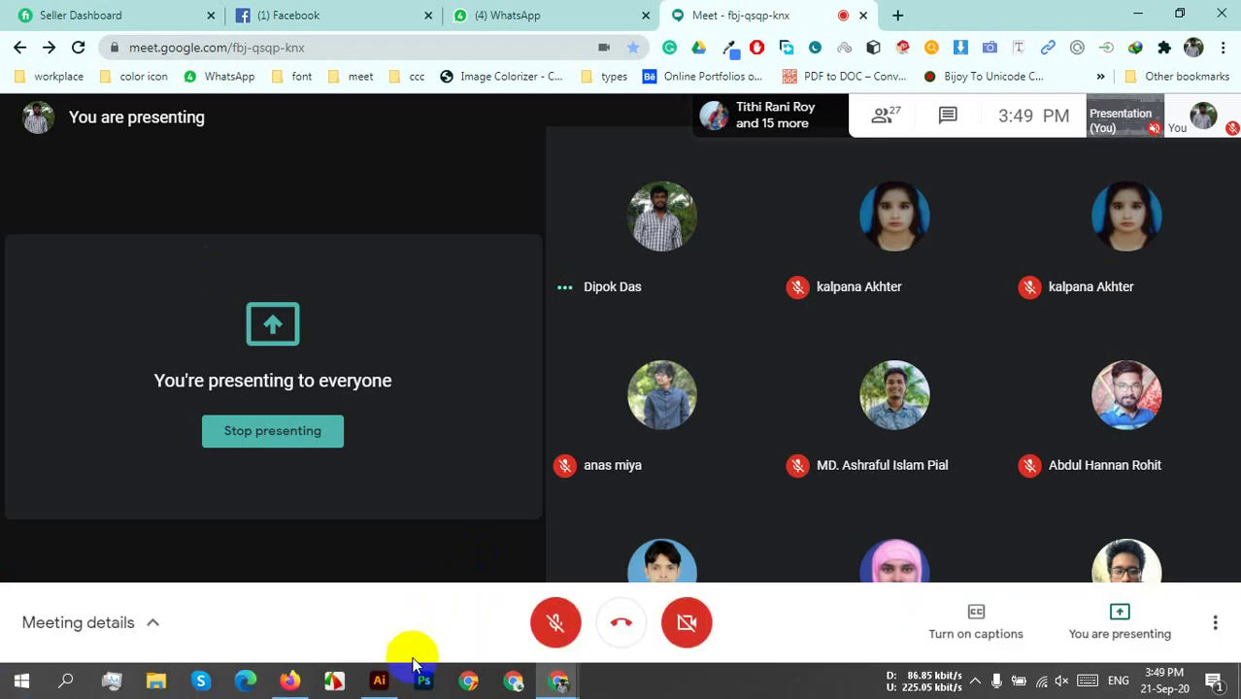
{"action": "left_click", "coordinate": [375, 683]}
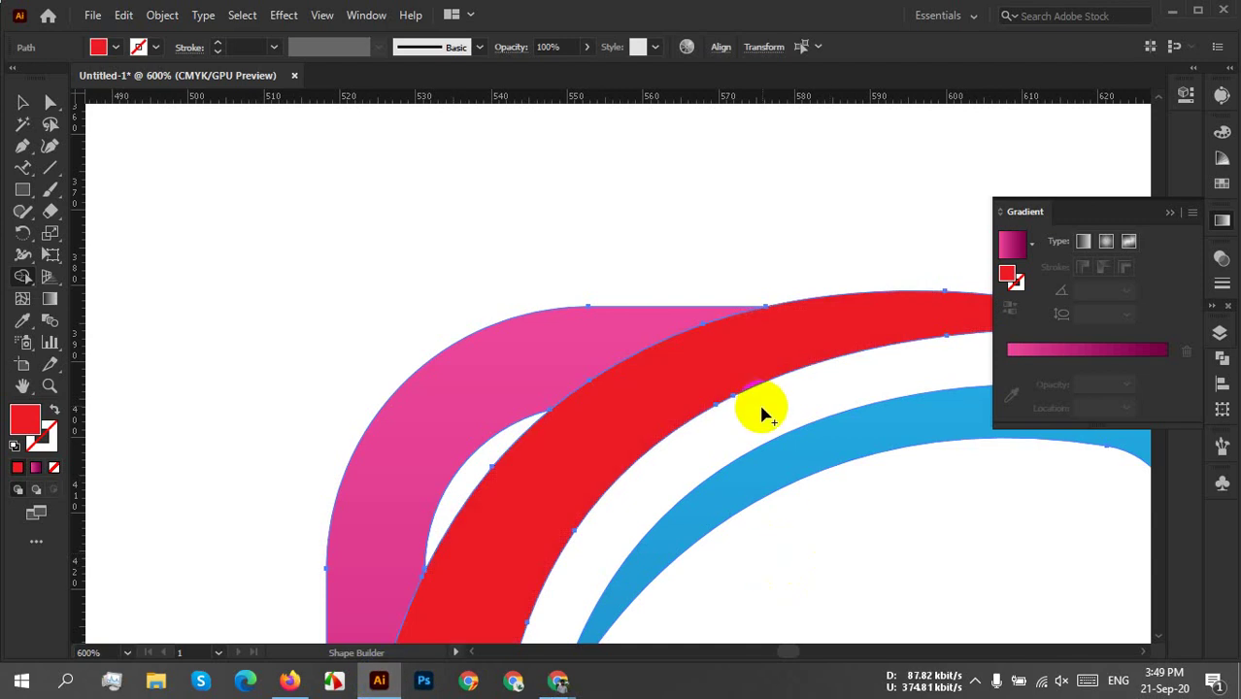
Merge the separate lower tip into the red S-curve with the Shape Builder tool, using only those two red pieces as the selection.
{"action": "scroll", "coordinate": [743, 420], "scroll_direction": "down", "scroll_amount": 5}
{"action": "scroll", "coordinate": [656, 87], "scroll_direction": "up", "scroll_amount": 2}
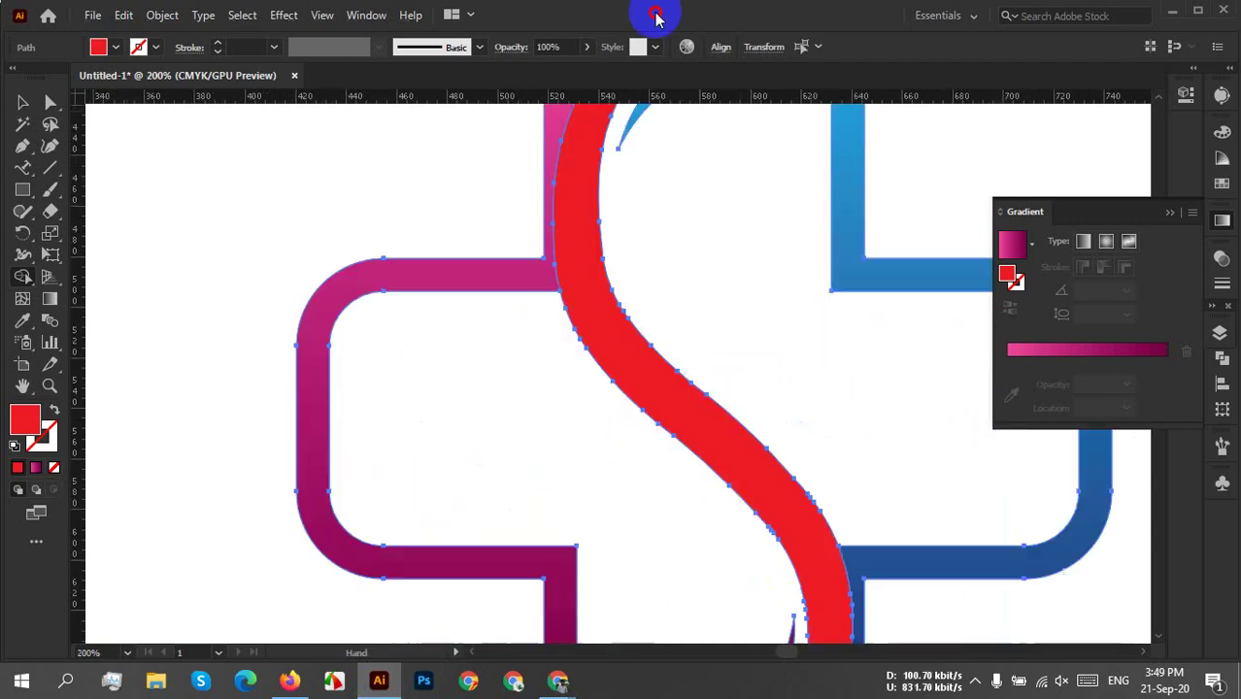
{"action": "scroll", "coordinate": [623, 483], "scroll_direction": "down", "scroll_amount": 5}
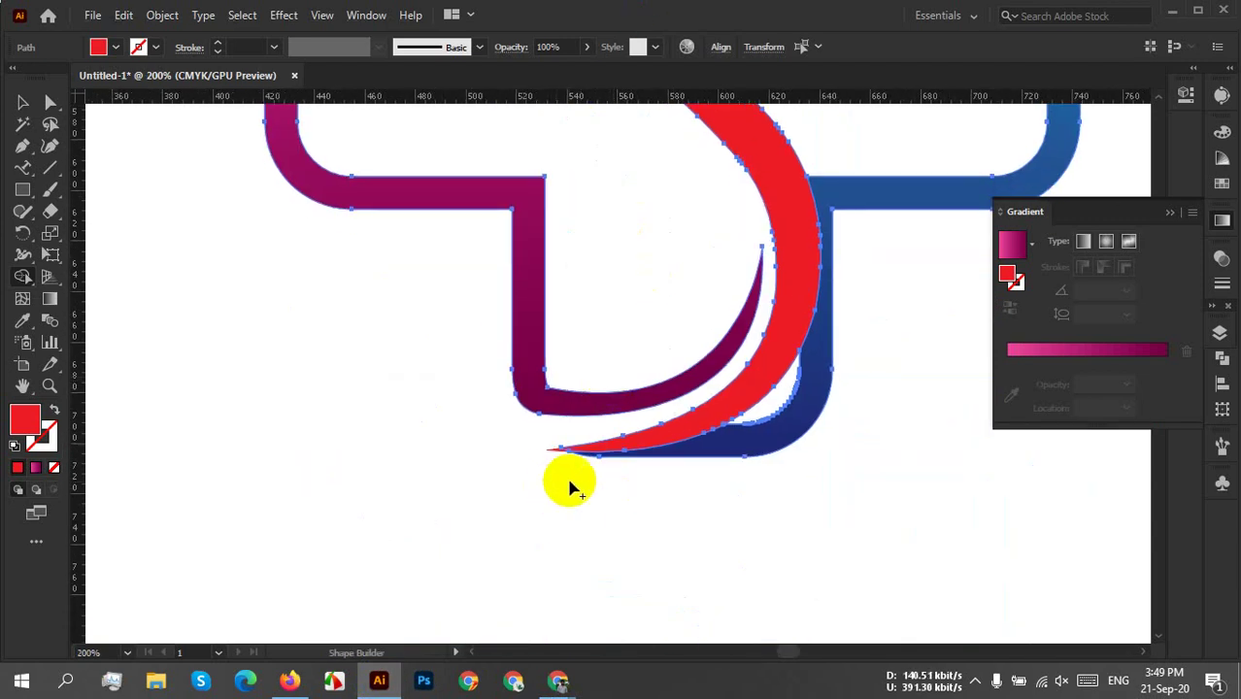
{"action": "scroll", "coordinate": [569, 485], "scroll_direction": "up", "scroll_amount": 2}
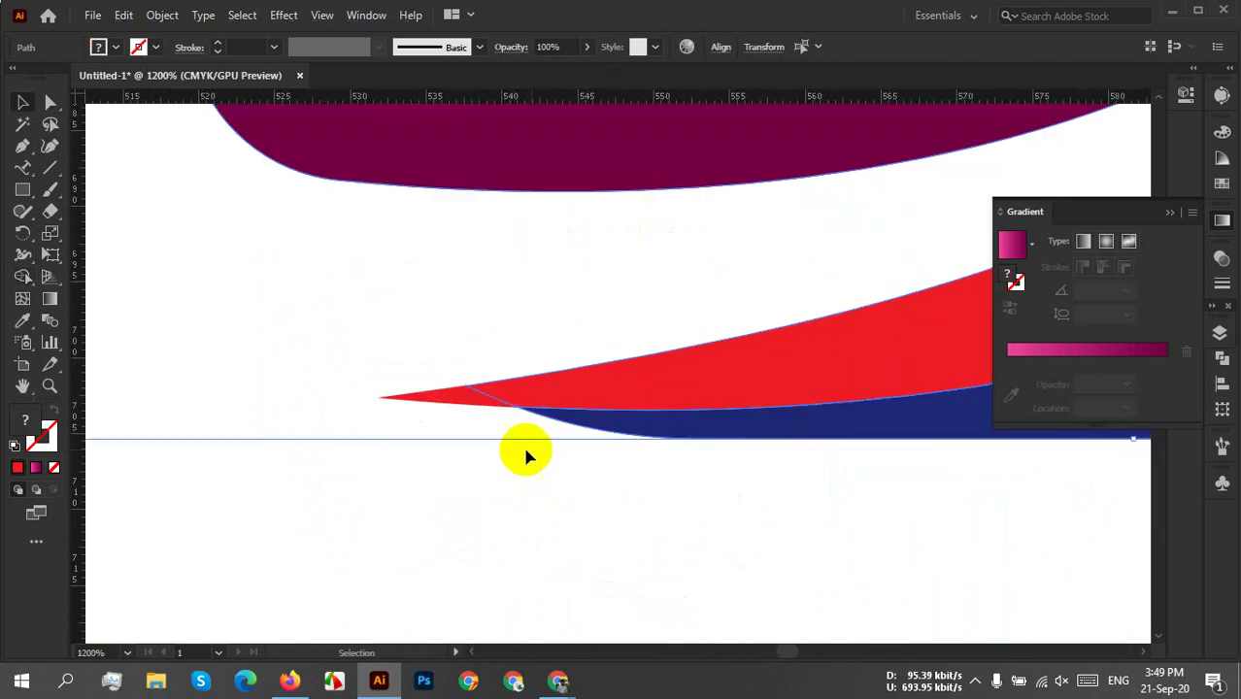
{"action": "key", "text": "v"}
{"action": "left_click", "coordinate": [455, 428]}
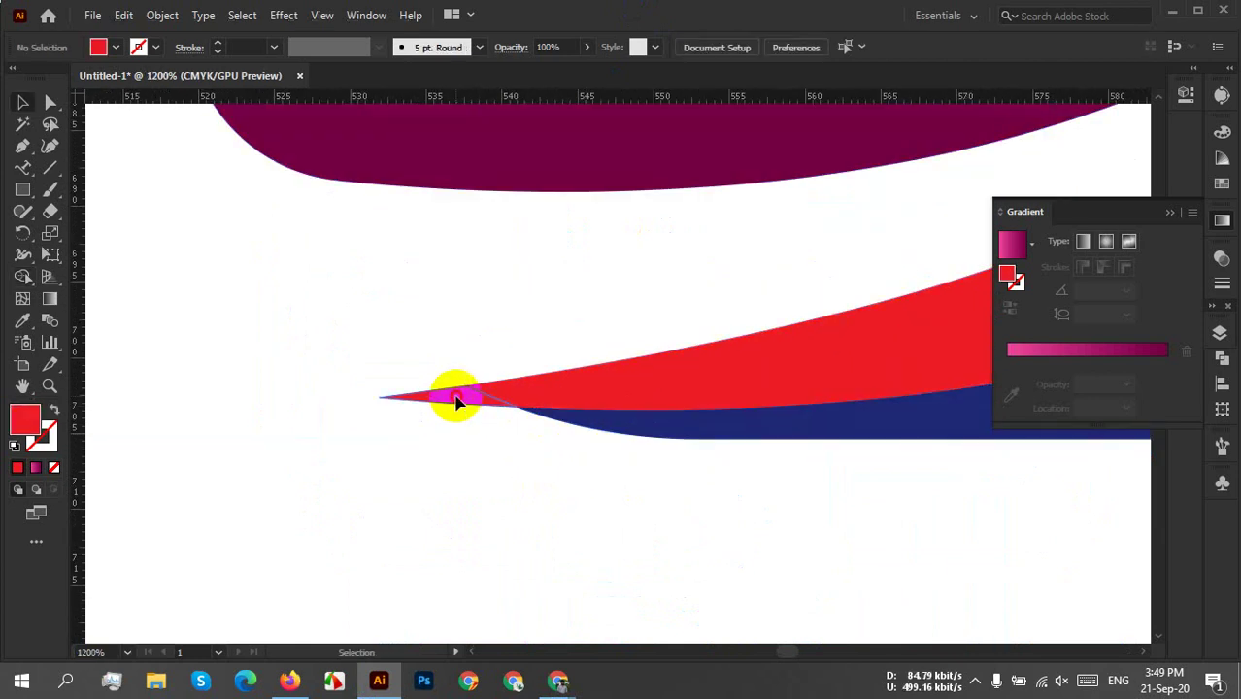
{"action": "left_click", "coordinate": [573, 393]}
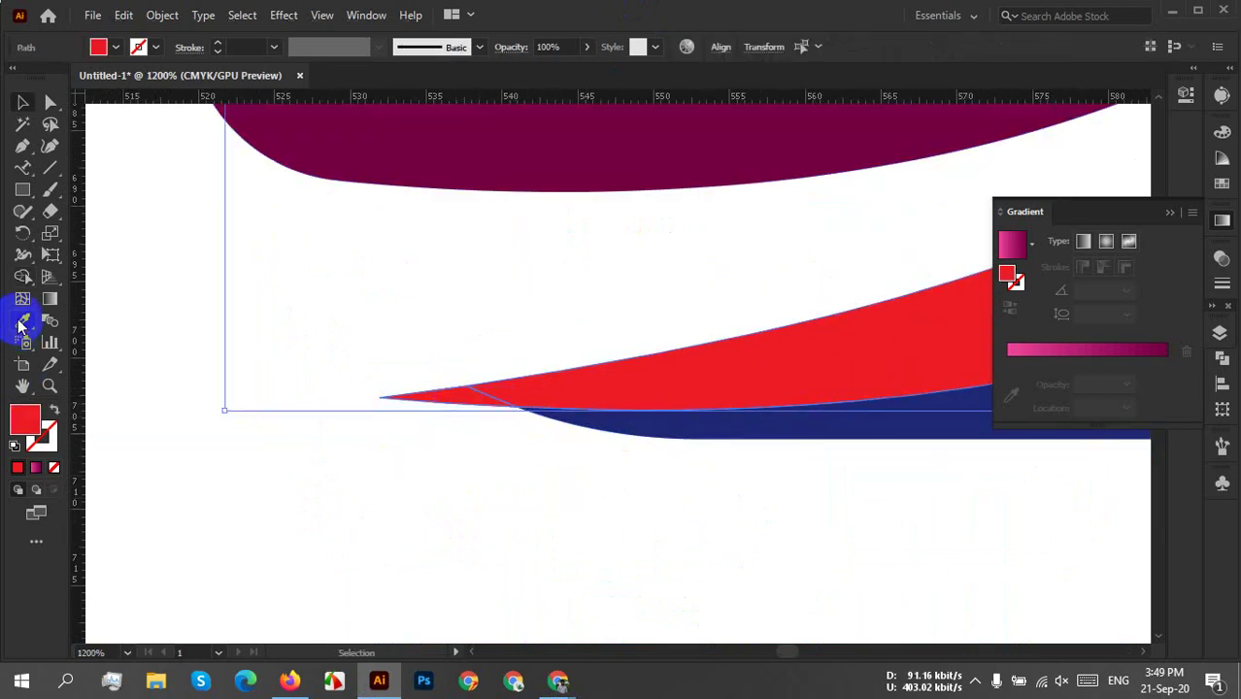
{"action": "left_click", "coordinate": [22, 277]}
{"action": "mouse_move", "coordinate": [422, 416]}
{"action": "left_mouse_down"}
{"action": "mouse_move", "coordinate": [521, 407]}
{"action": "mouse_move", "coordinate": [427, 416]}
{"action": "left_mouse_up"}
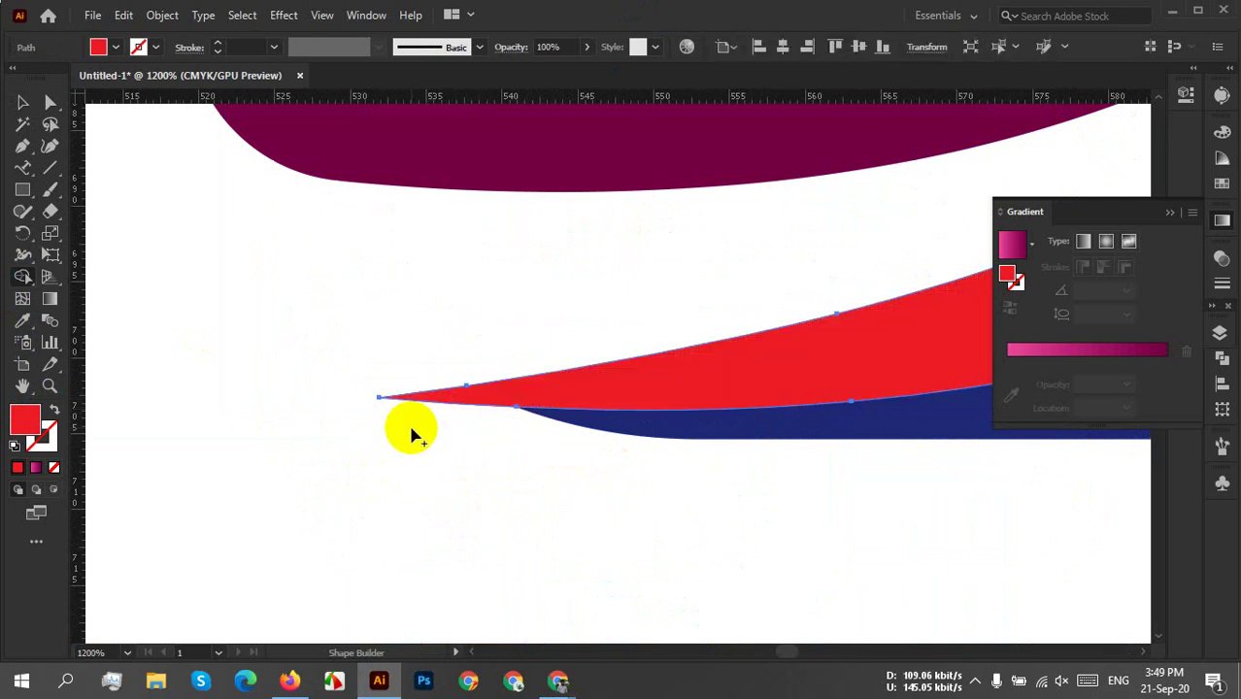
{"action": "key", "text": "v"}
{"action": "left_click", "coordinate": [501, 477]}
{"action": "scroll", "coordinate": [501, 477], "scroll_direction": "down", "scroll_amount": 6}
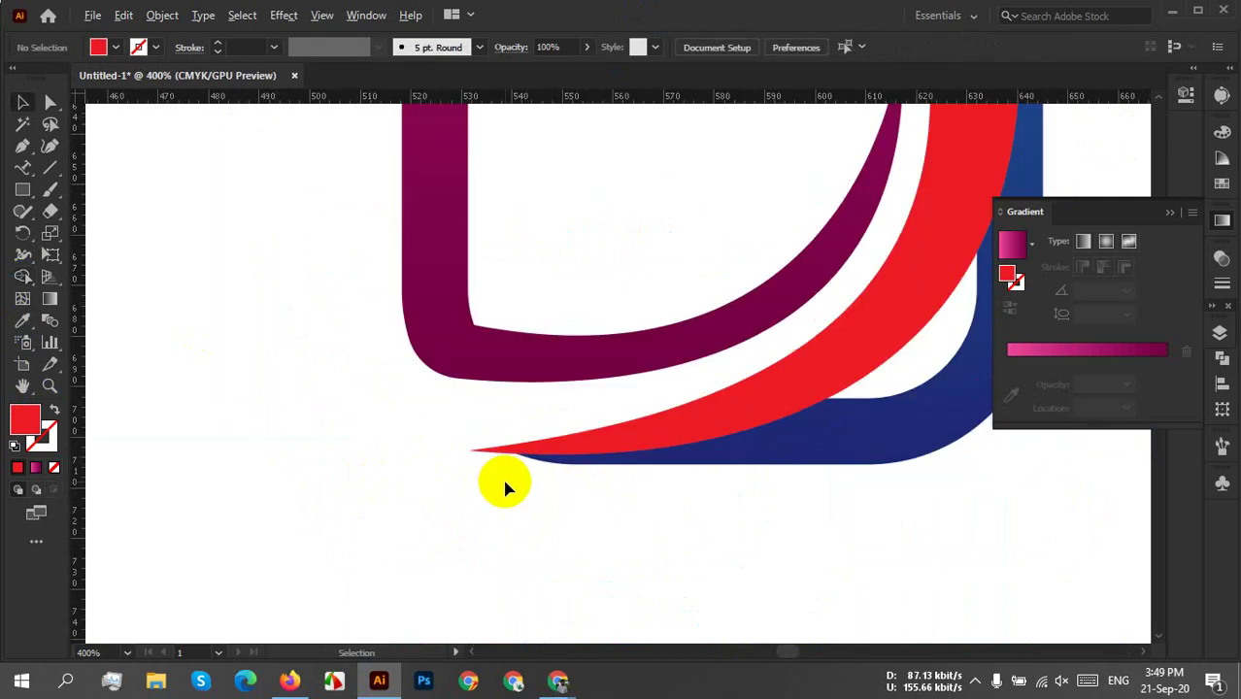
Fill the merged S-curve with a linear gradient and set its start stop to the light green C=50 M=0 Y=100 K=0 swatch.
{"action": "scroll", "coordinate": [686, 480], "scroll_direction": "down", "scroll_amount": 2}
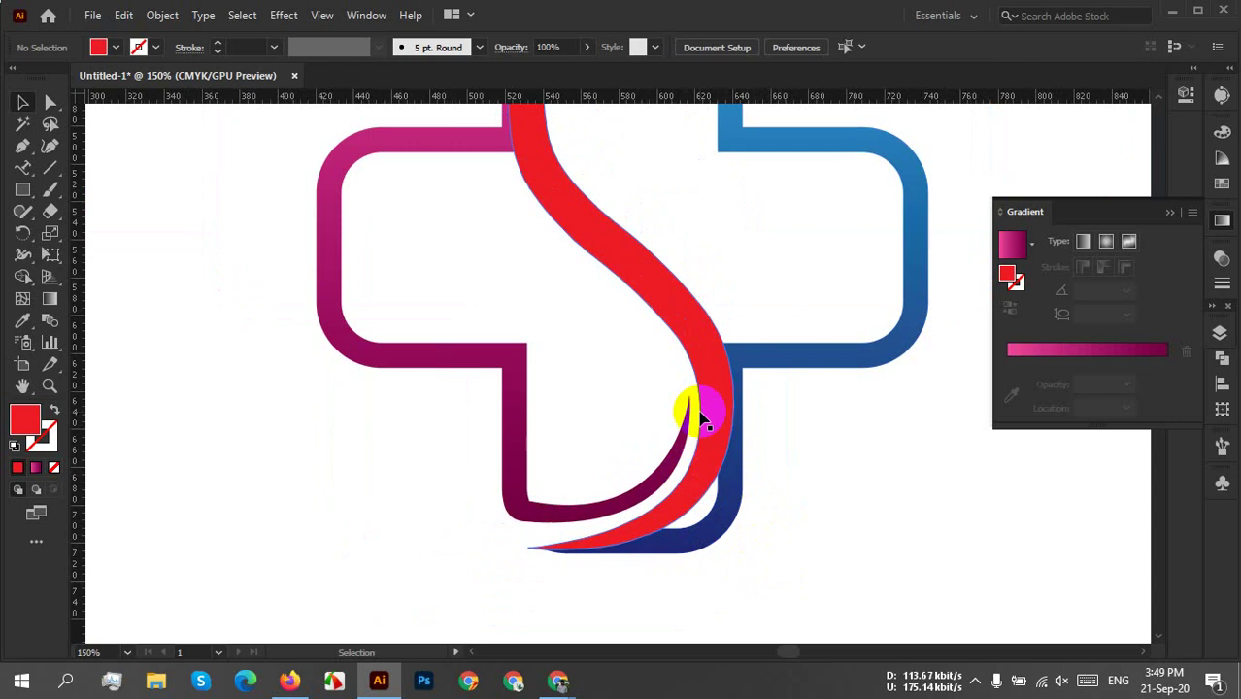
{"action": "key", "text": "space"}
{"action": "left_click_drag", "start_coordinate": [625, 202], "coordinate": [640, 379]}
{"action": "left_click", "coordinate": [604, 407]}
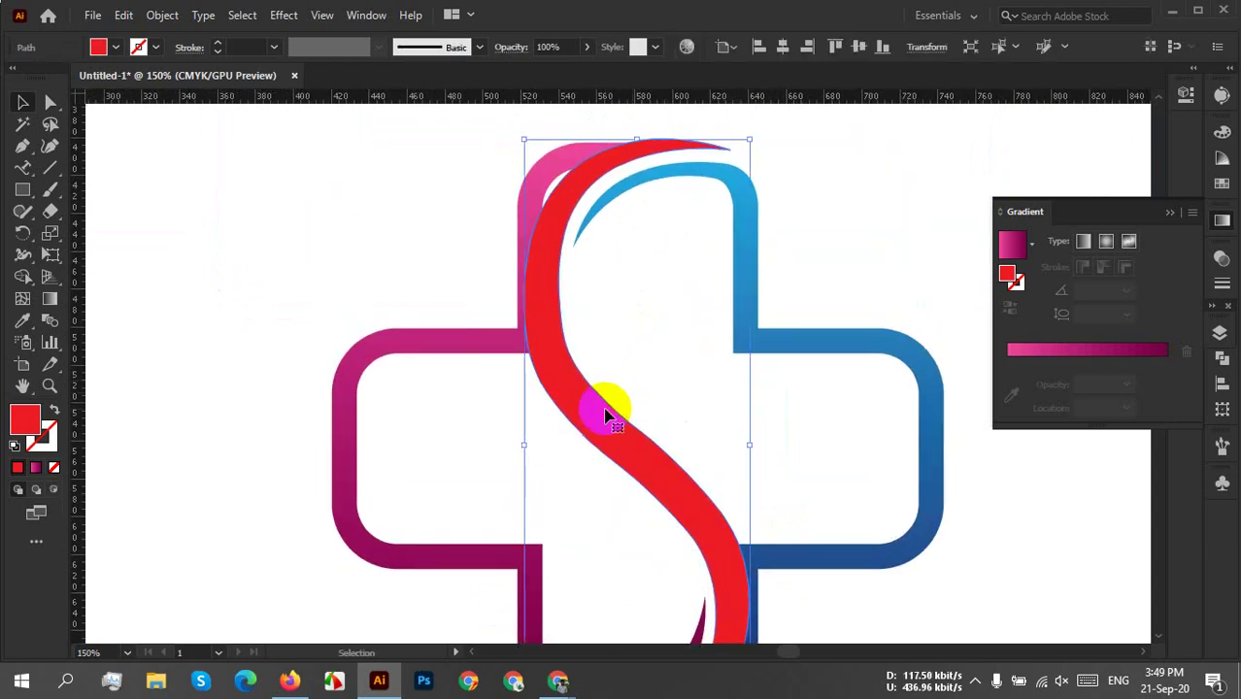
{"action": "left_click", "coordinate": [1088, 355]}
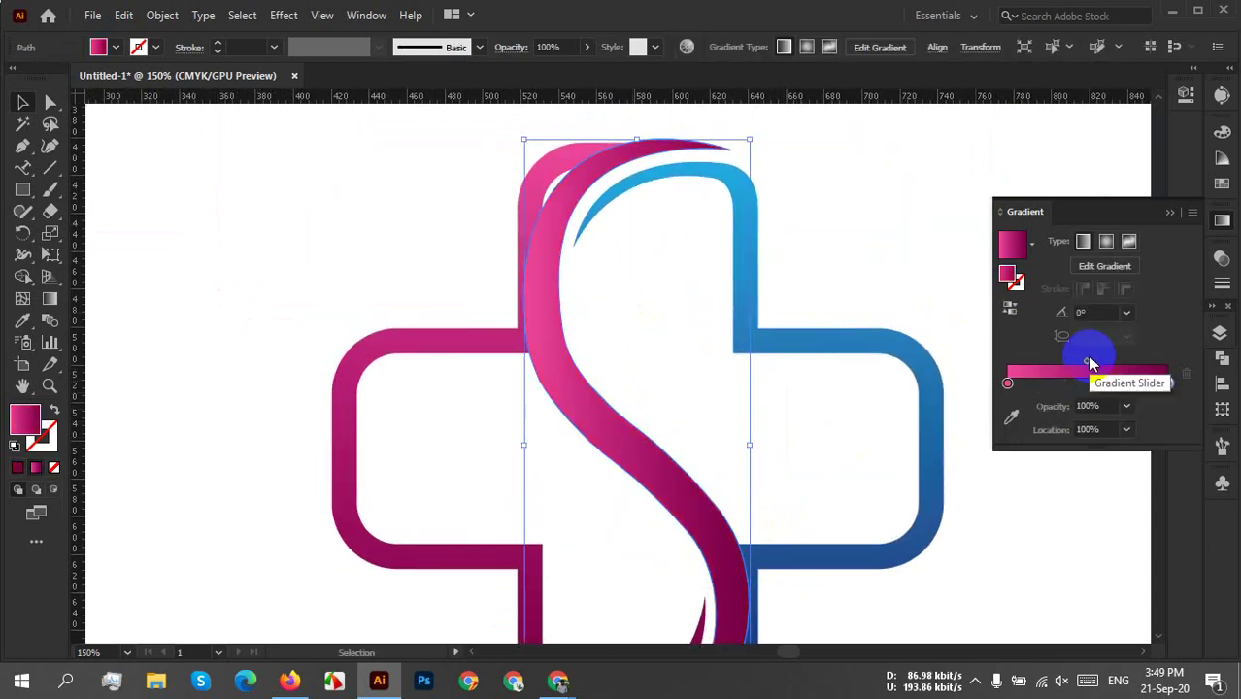
{"action": "left_click", "coordinate": [1008, 385]}
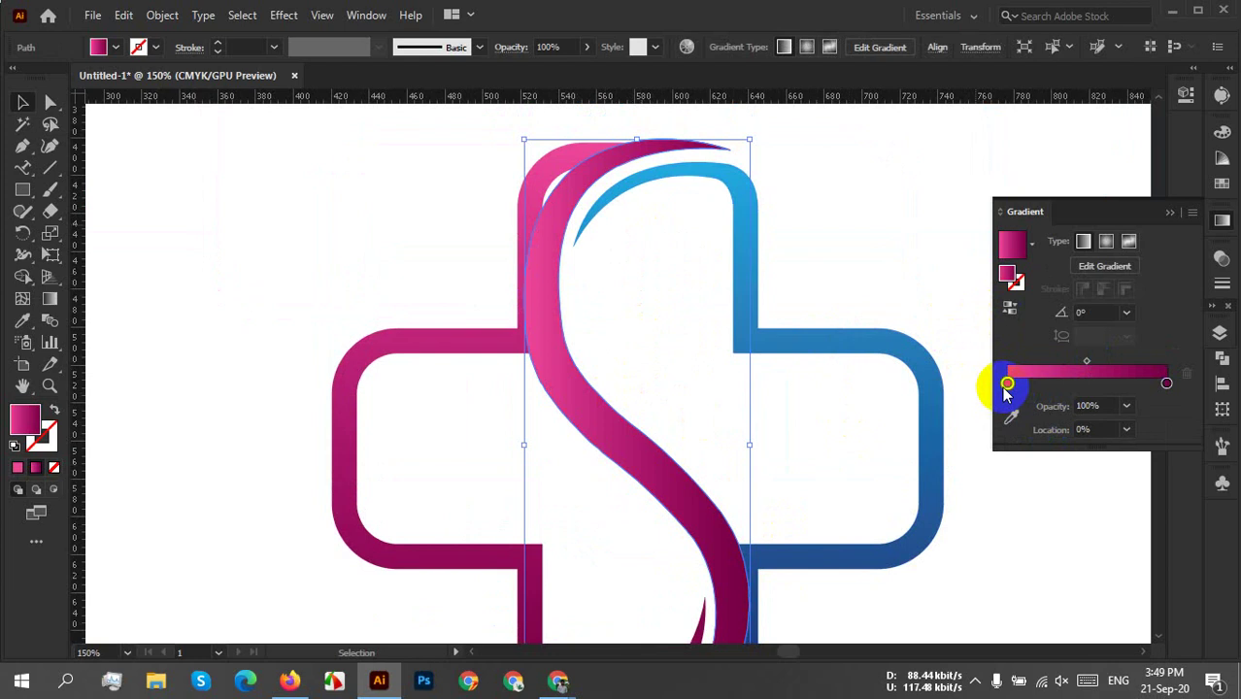
{"action": "double_click", "coordinate": [1007, 384]}
{"action": "left_click", "coordinate": [932, 480]}
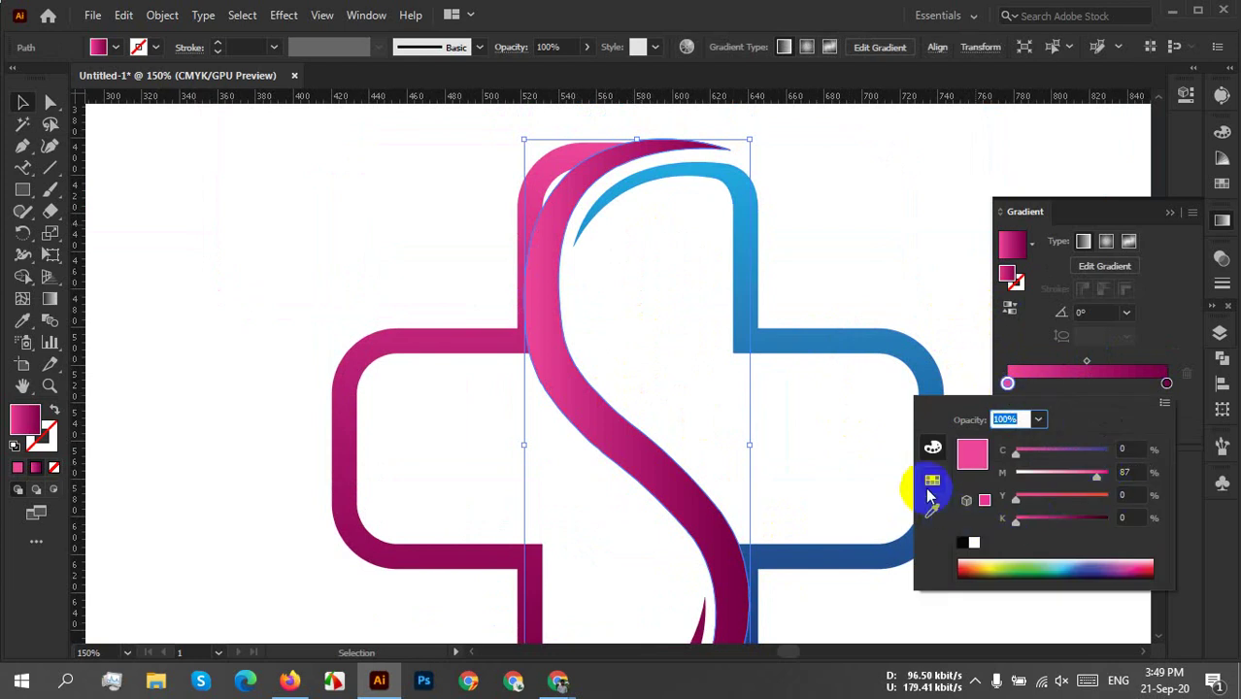
{"action": "left_click", "coordinate": [1138, 442]}
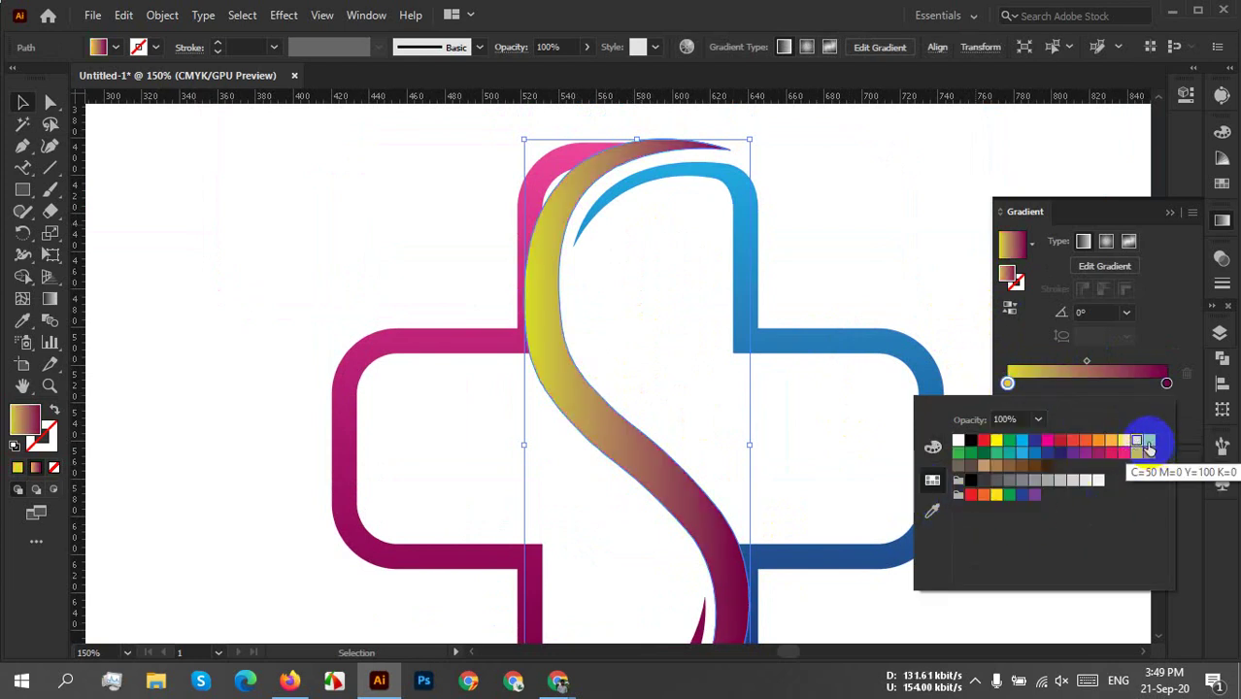
{"action": "left_click", "coordinate": [1147, 441]}
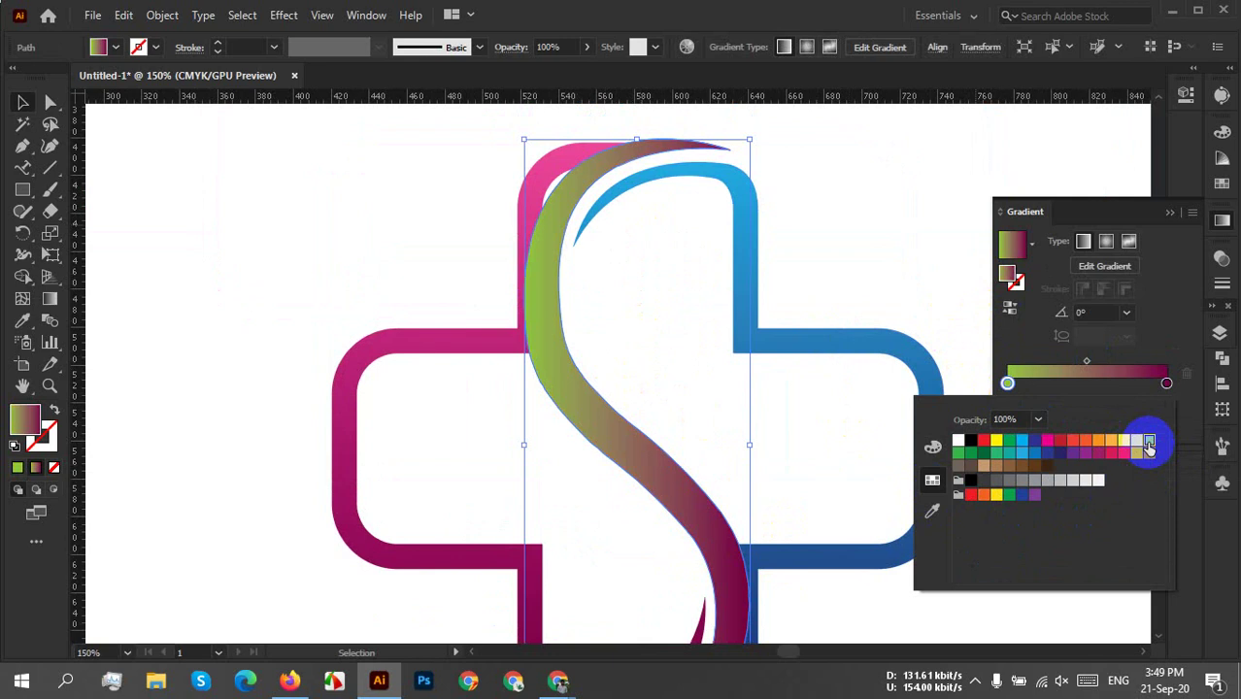
Set the end stop of the S-curve's gradient to the dark green swatch and deselect the shape.
{"action": "left_click", "coordinate": [1166, 383]}
{"action": "double_click", "coordinate": [1166, 384]}
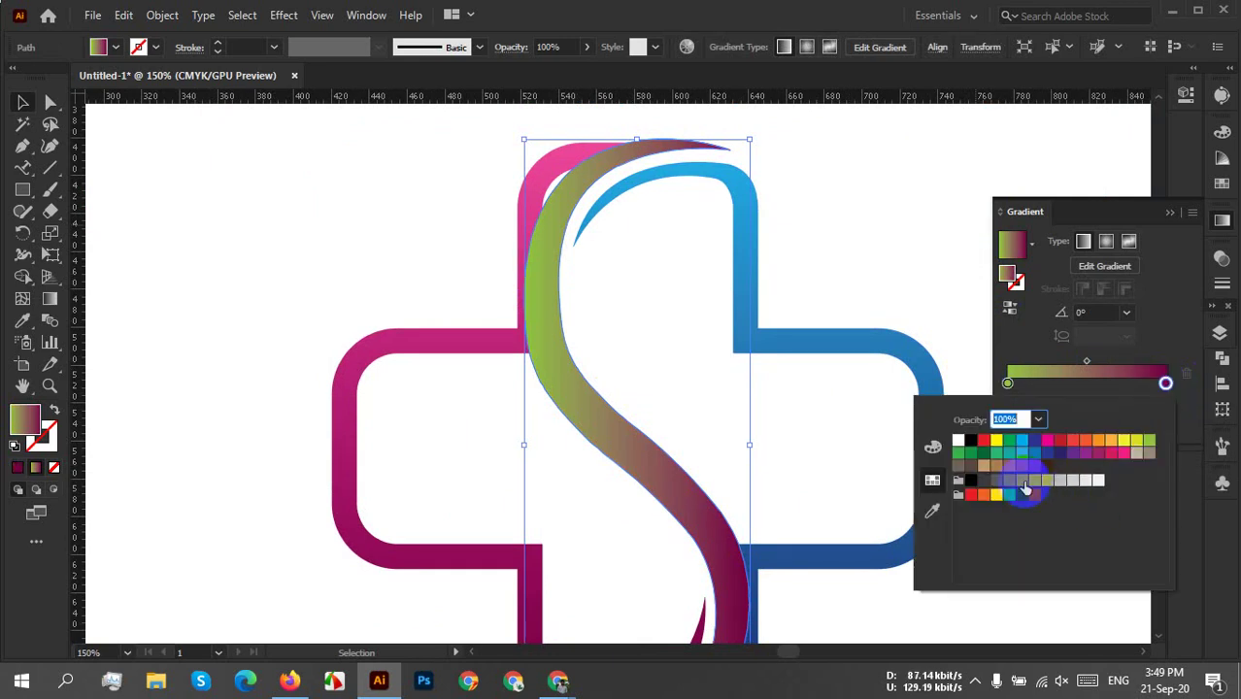
{"action": "left_click", "coordinate": [970, 453]}
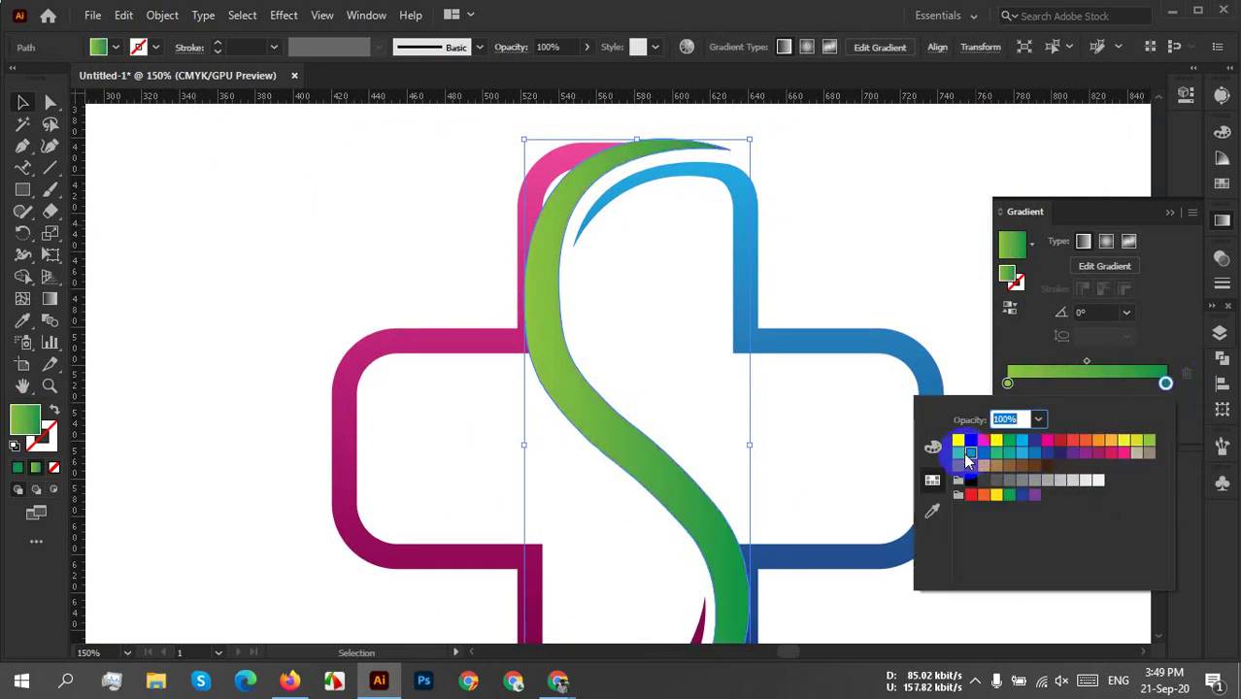
{"action": "left_click", "coordinate": [839, 474]}
{"action": "left_click", "coordinate": [821, 475]}
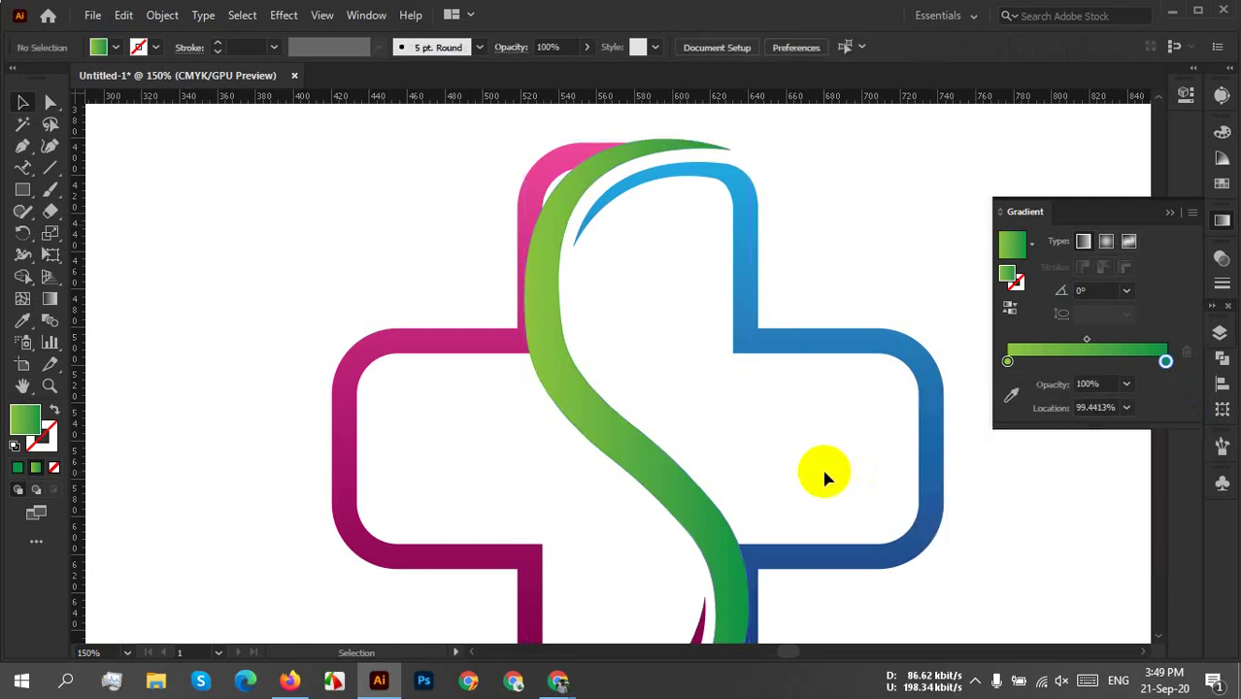
Set the gradient angle of the green S-curve to 90° and collapse the gradient settings.
{"action": "scroll", "coordinate": [823, 477], "scroll_direction": "down", "scroll_amount": 1}
{"action": "left_click", "coordinate": [723, 479]}
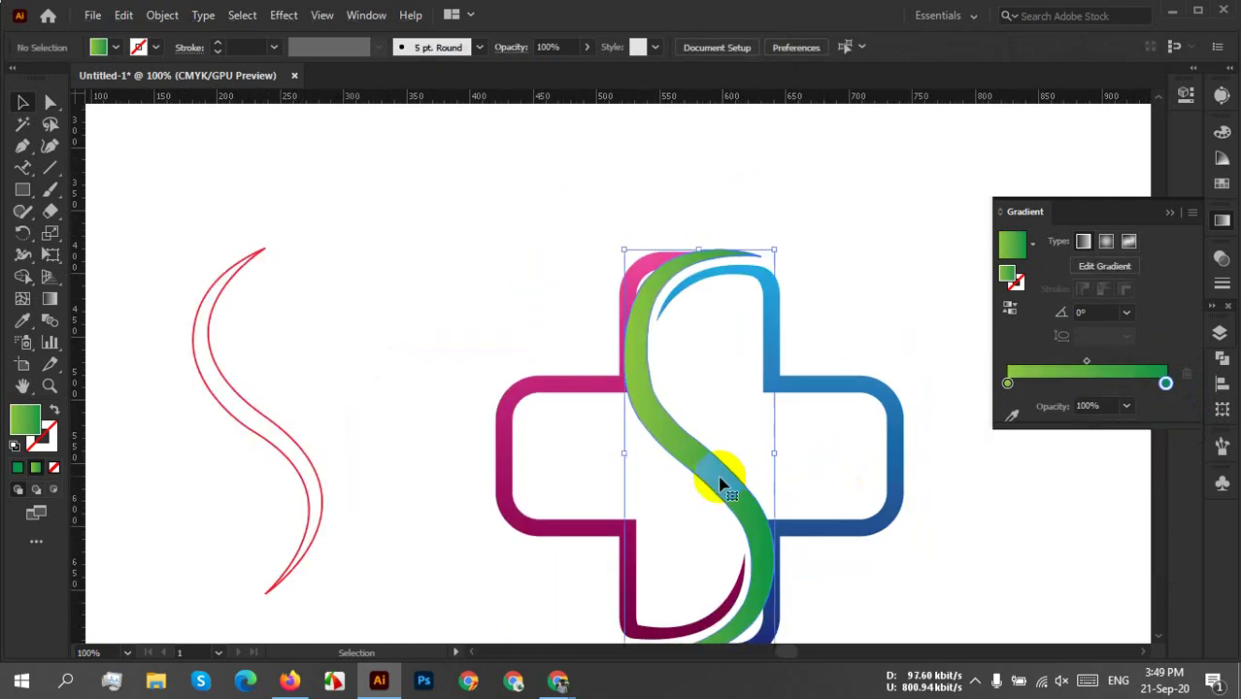
{"action": "left_click", "coordinate": [1125, 314]}
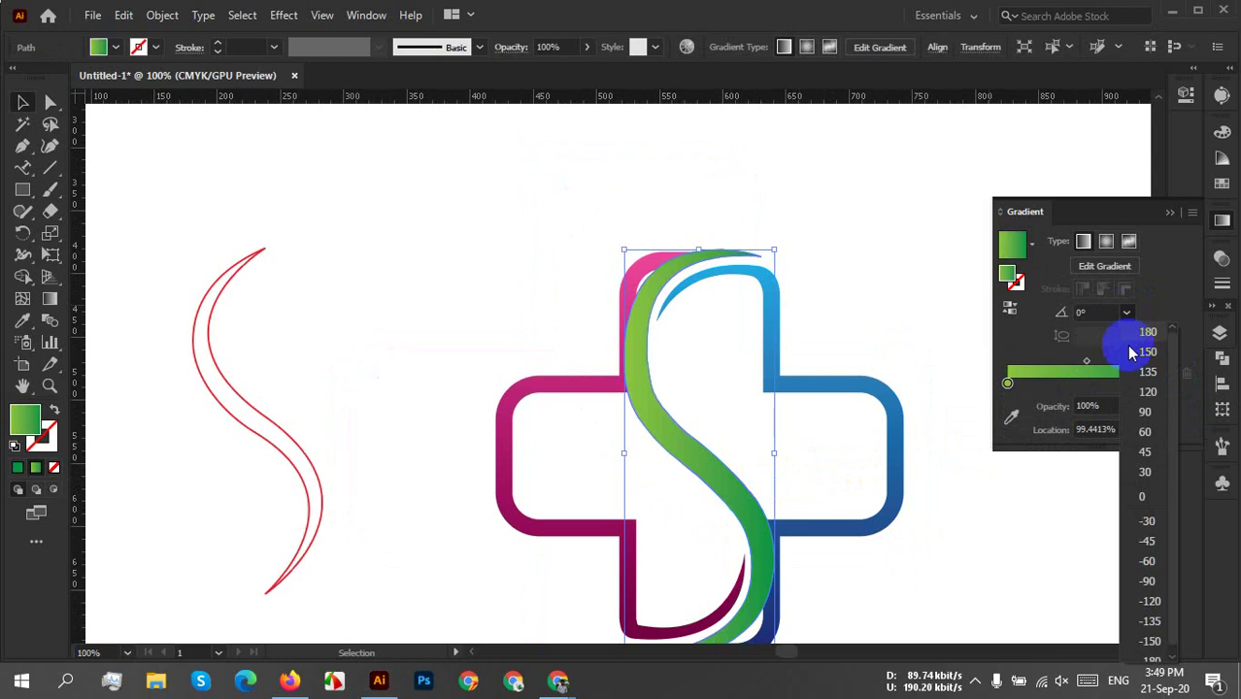
{"action": "left_click", "coordinate": [1149, 413]}
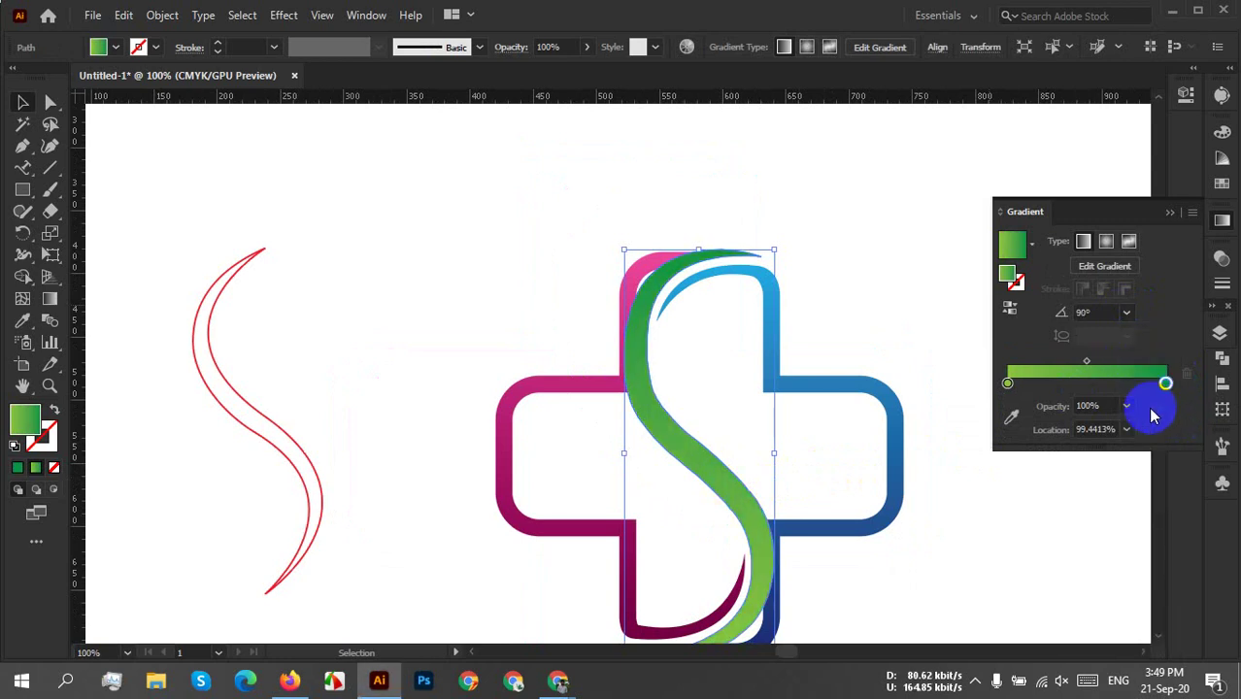
{"action": "left_click", "coordinate": [1018, 556]}
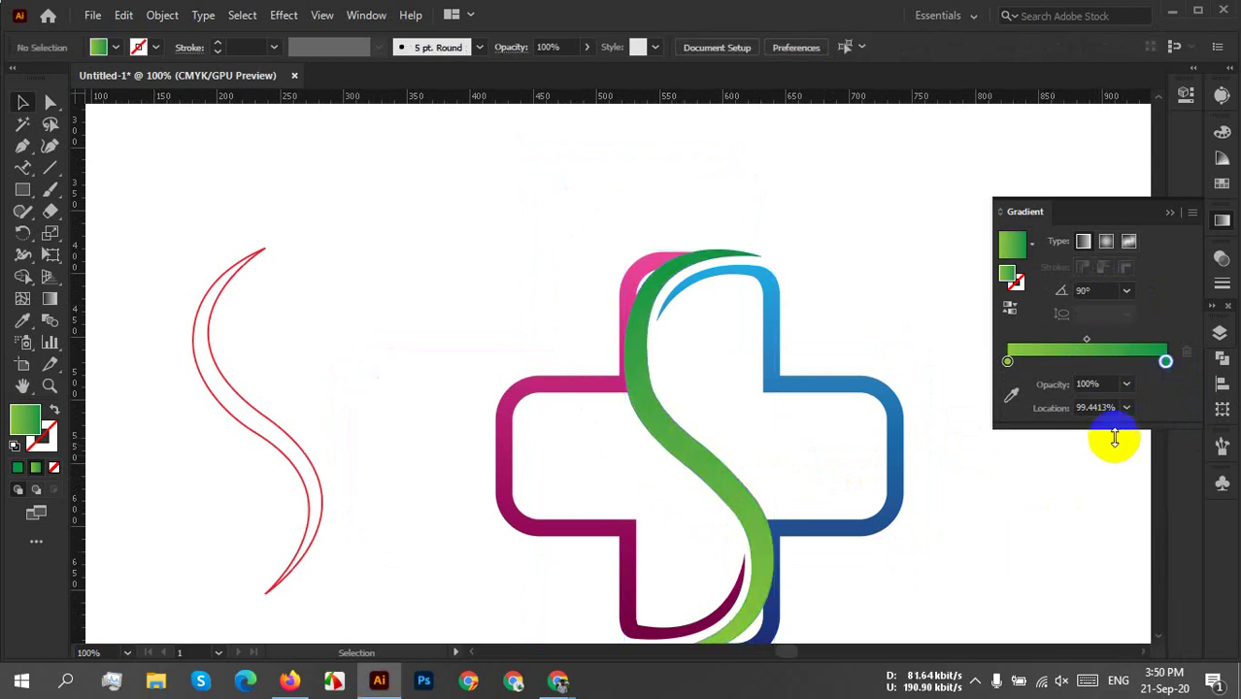
{"action": "left_click", "coordinate": [1168, 215]}
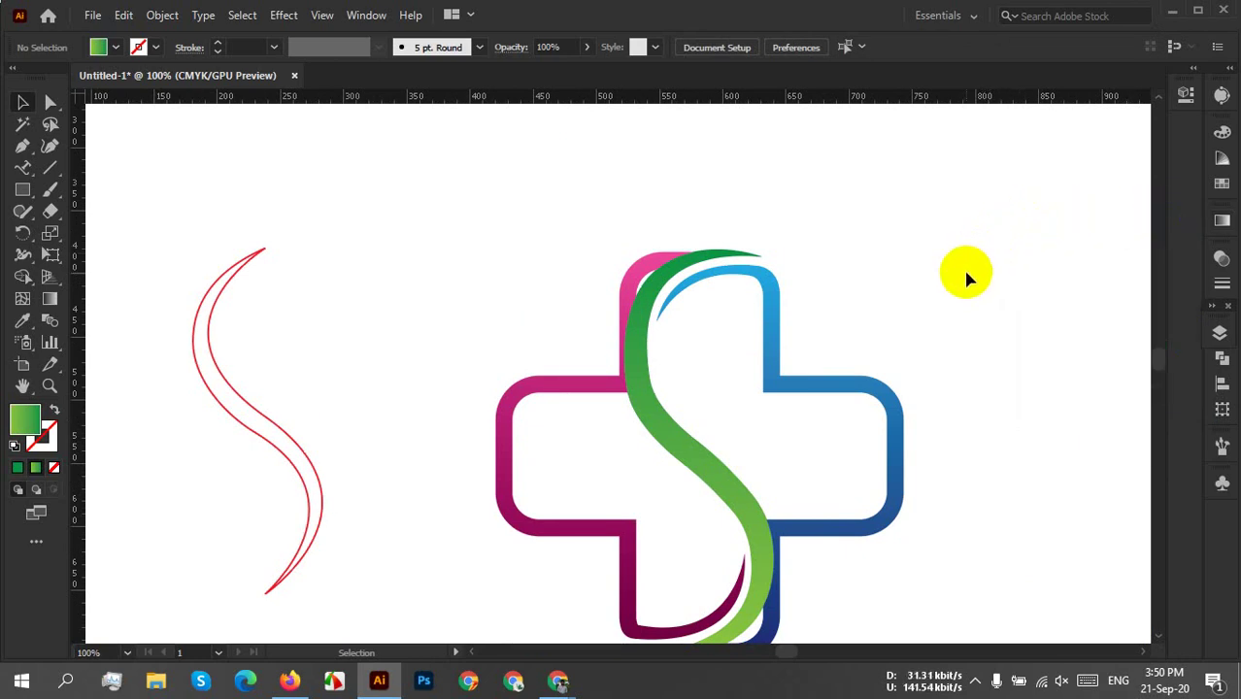
{"action": "left_click", "coordinate": [975, 680]}
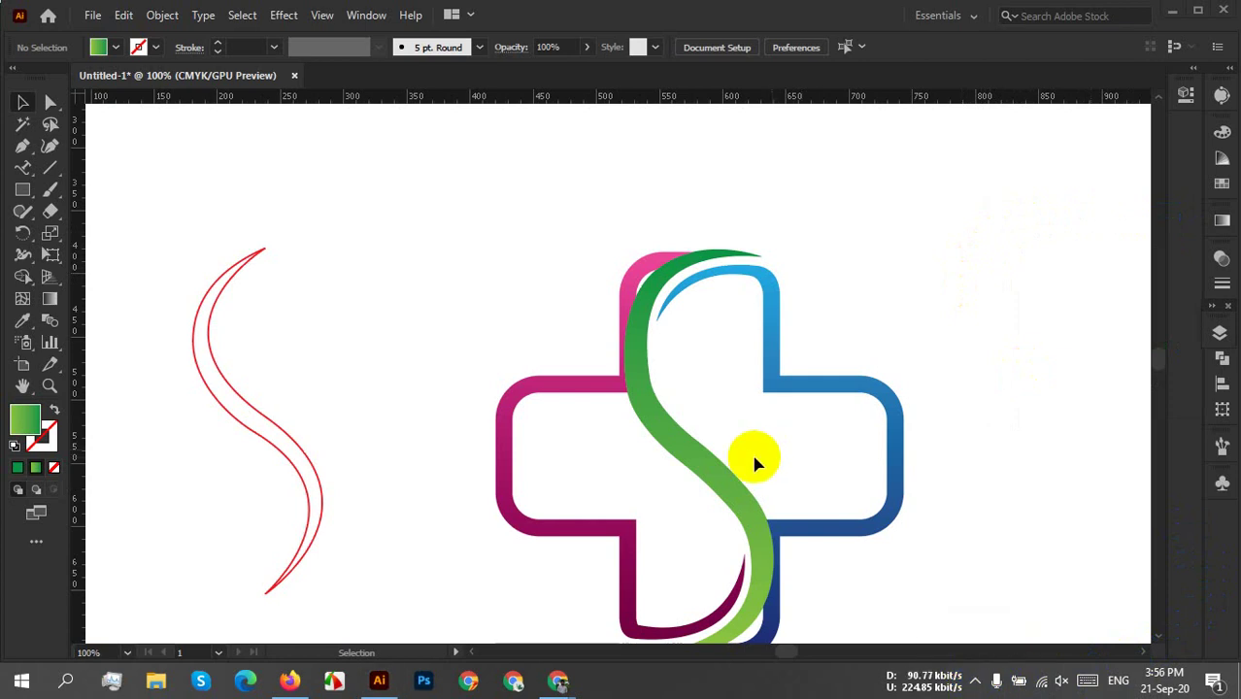
Draw a closed filler shape with the Pen tool over the white gap between the green S-curve and the blue half's lower rounded corner.
{"action": "left_click_drag", "start_coordinate": [851, 407], "coordinate": [828, 364]}
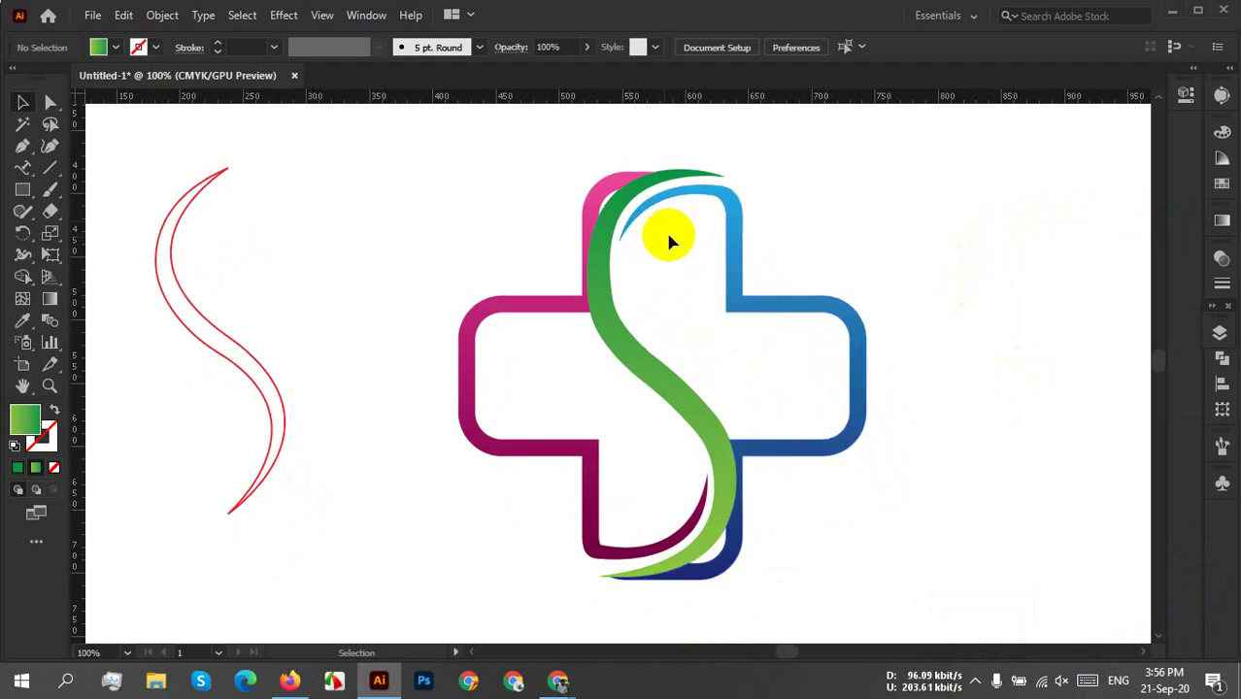
{"action": "scroll", "coordinate": [743, 519], "scroll_direction": "up", "scroll_amount": 3}
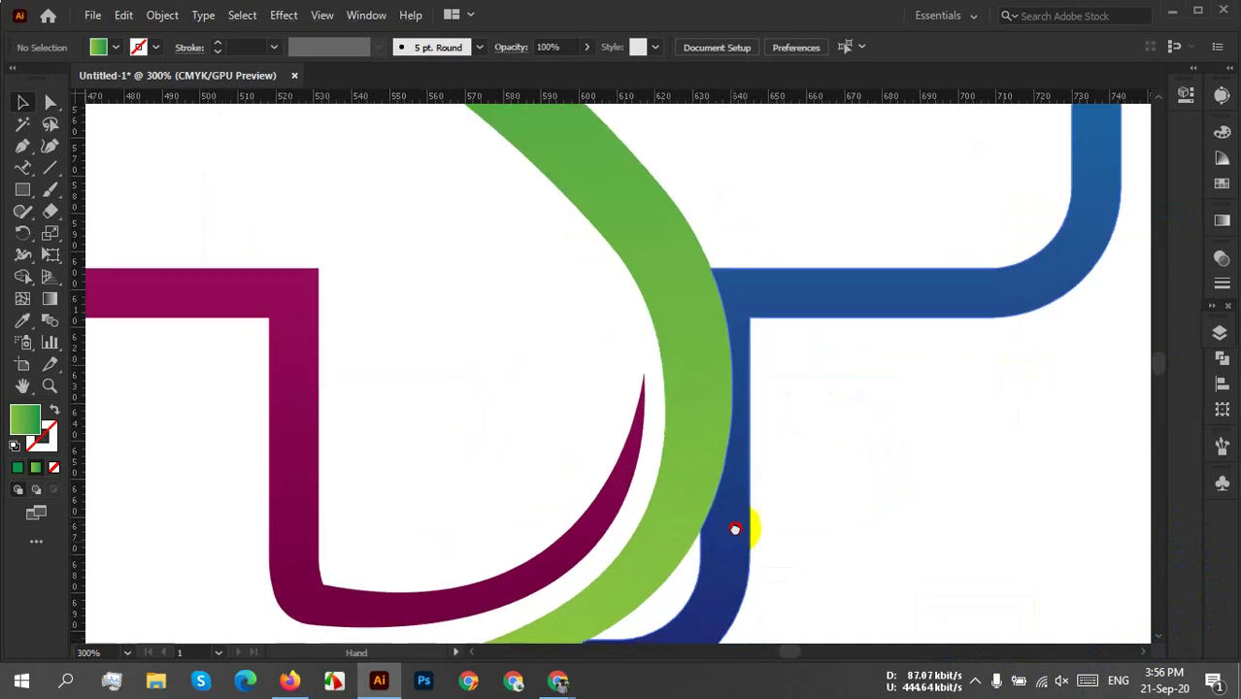
{"action": "left_click_drag", "start_coordinate": [735, 529], "coordinate": [746, 359]}
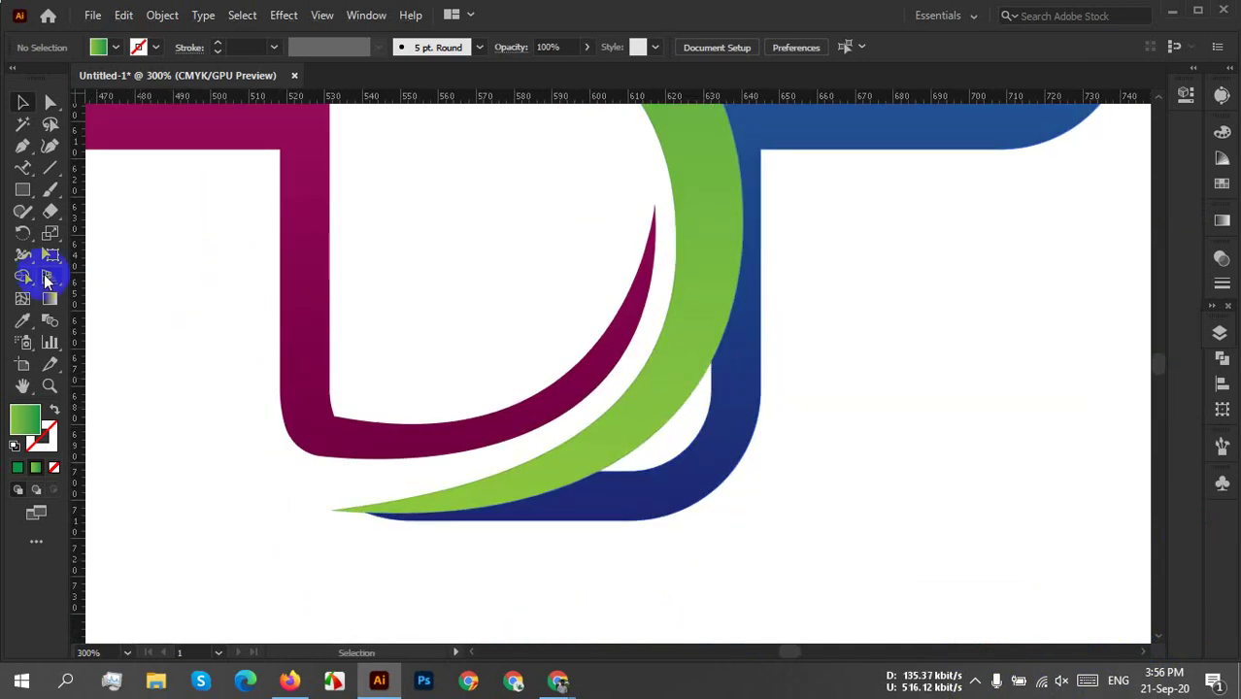
{"action": "left_click", "coordinate": [23, 147]}
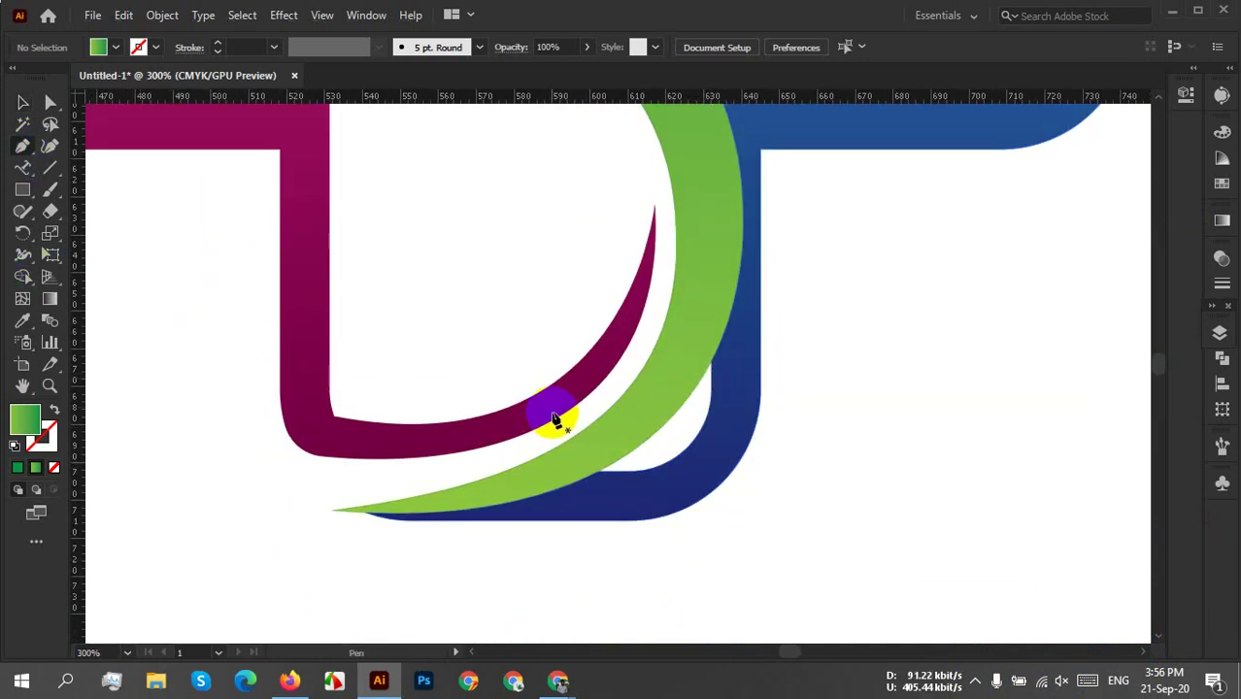
{"action": "left_click", "coordinate": [598, 473]}
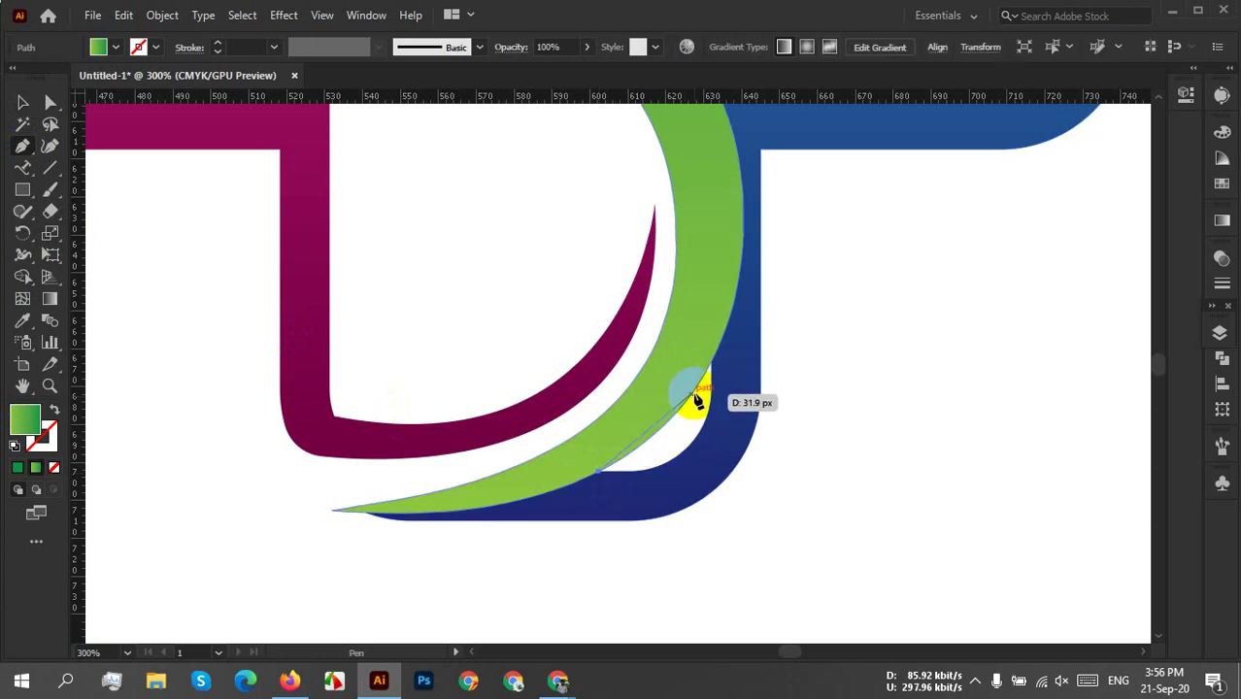
{"action": "left_click", "coordinate": [711, 361]}
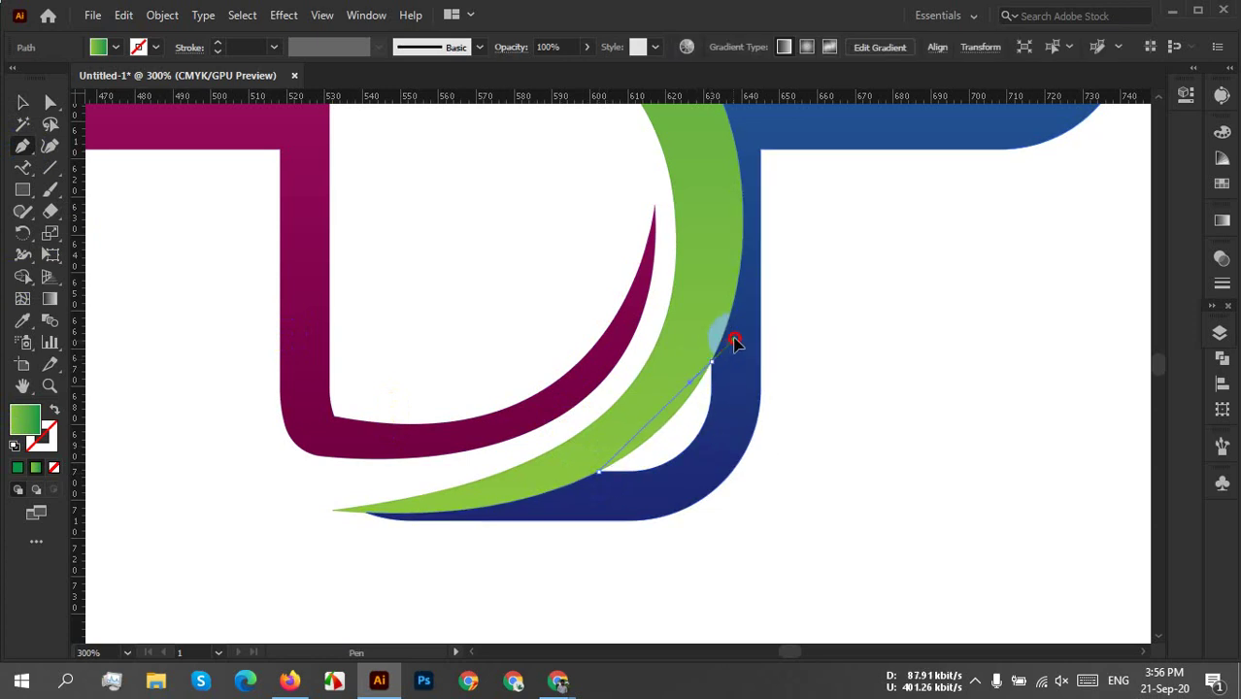
{"action": "left_click", "coordinate": [747, 315]}
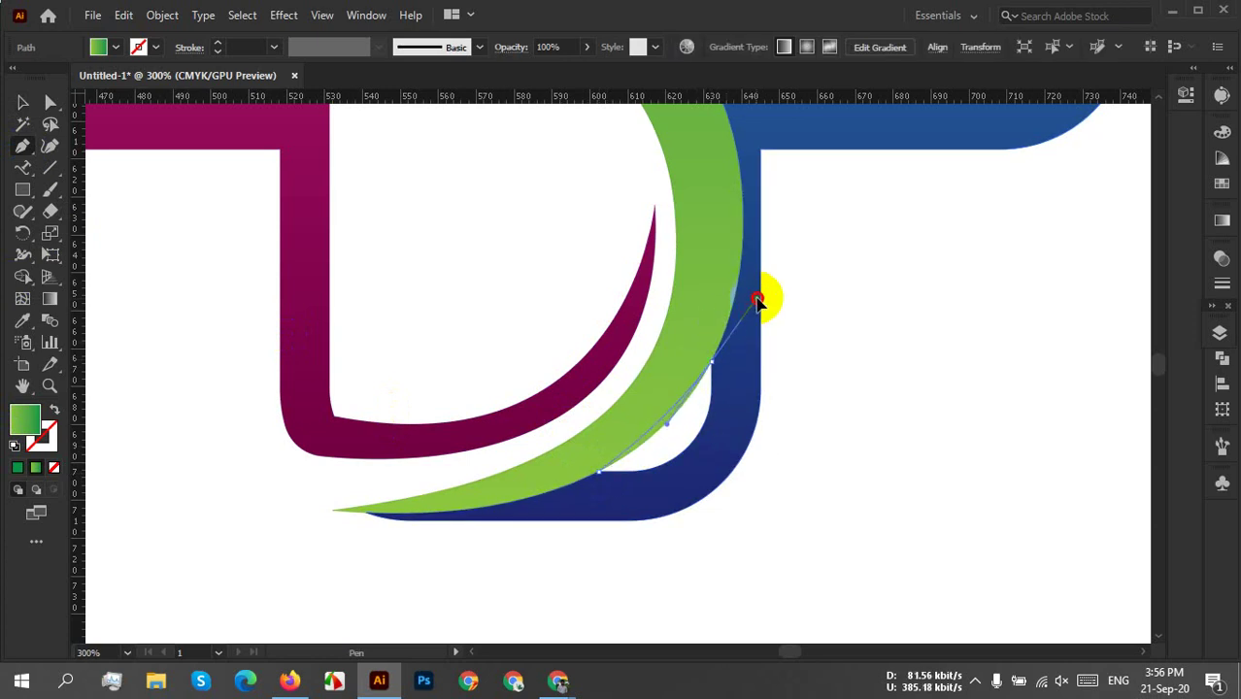
{"action": "left_click_drag", "start_coordinate": [759, 301], "coordinate": [732, 435]}
{"action": "left_click_drag", "start_coordinate": [696, 473], "coordinate": [698, 476]}
{"action": "mouse_move", "coordinate": [599, 474]}
{"action": "left_mouse_down"}
{"action": "mouse_move", "coordinate": [643, 501]}
{"action": "mouse_move", "coordinate": [604, 493]}
{"action": "mouse_move", "coordinate": [600, 476]}
{"action": "left_mouse_up"}
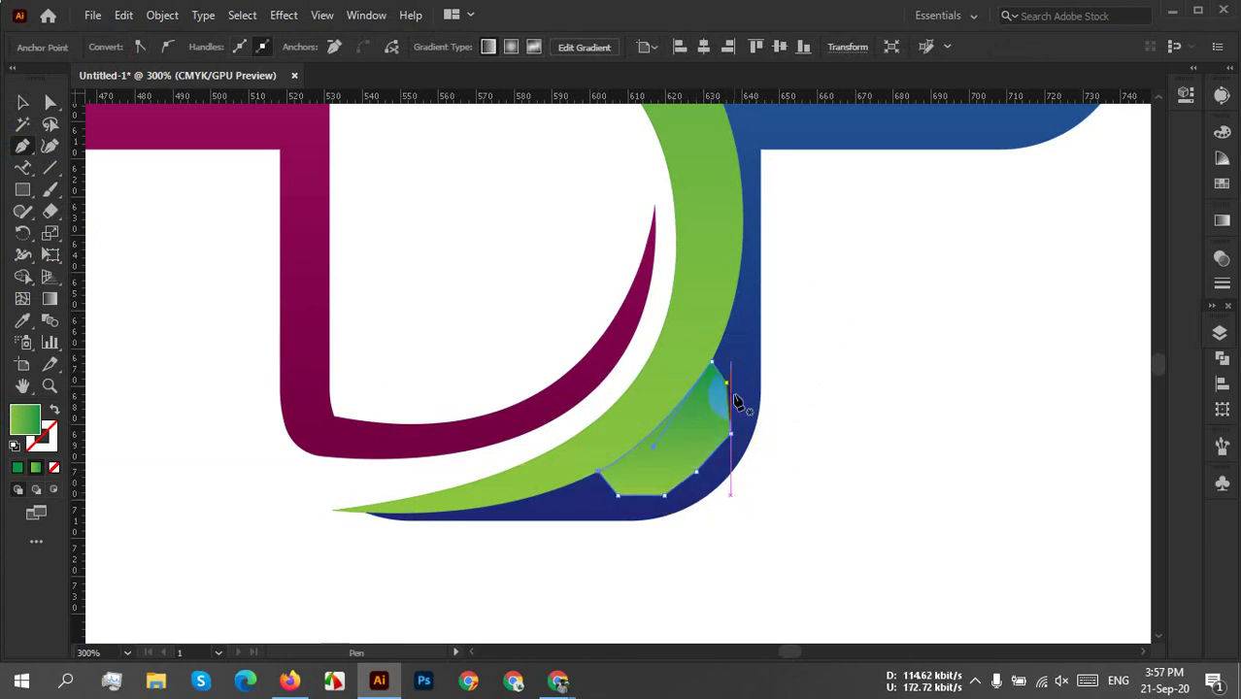
Try to unite the green filler shape with the blue cross half, undo the union and deselect.
{"action": "left_click", "coordinate": [25, 107]}
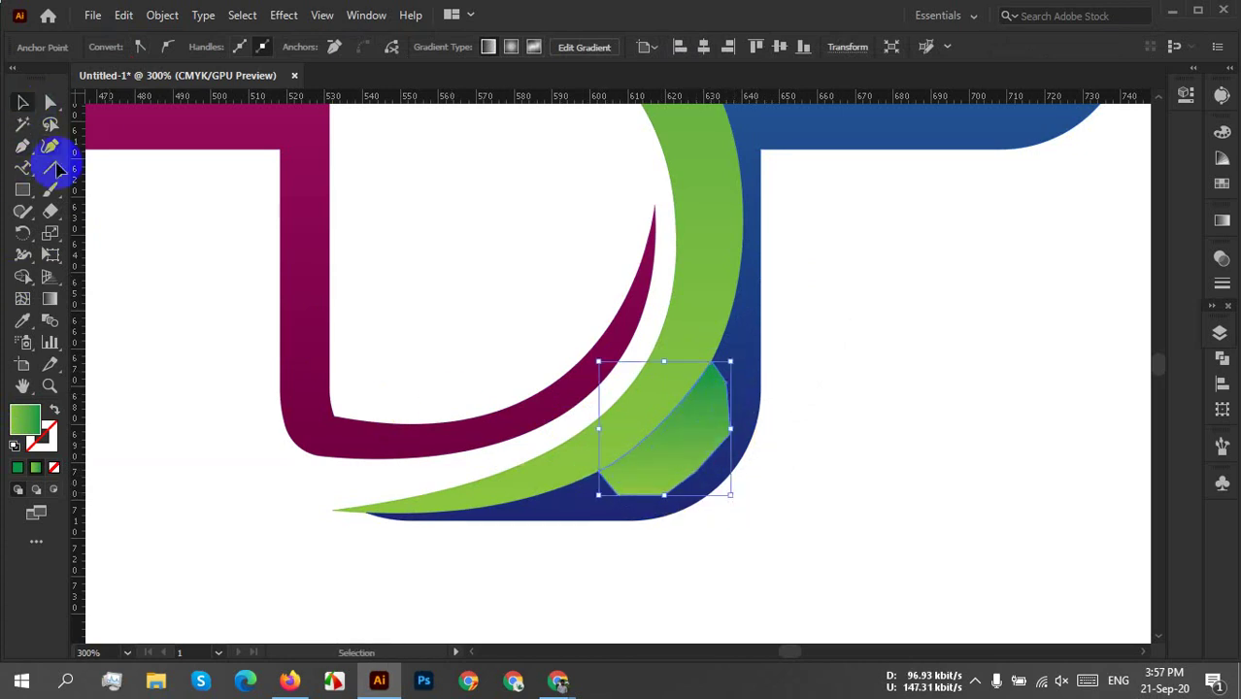
{"action": "left_click", "coordinate": [759, 342]}
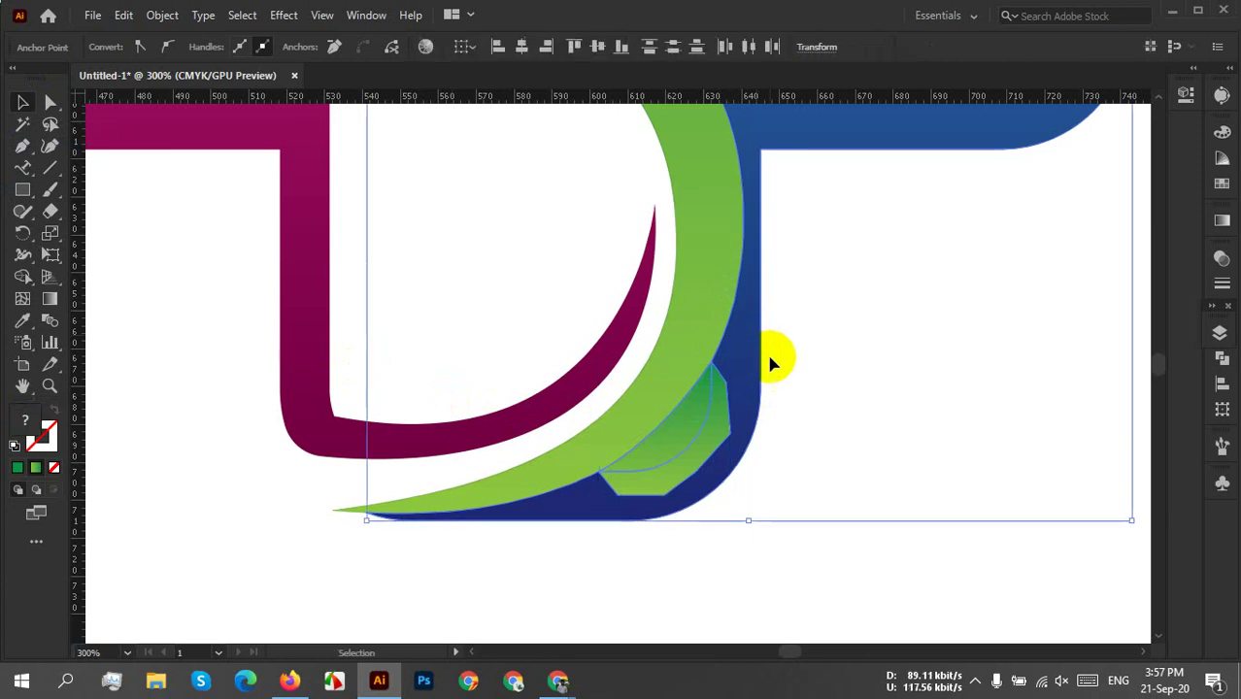
{"action": "left_click", "coordinate": [1221, 358]}
{"action": "left_click", "coordinate": [1015, 402]}
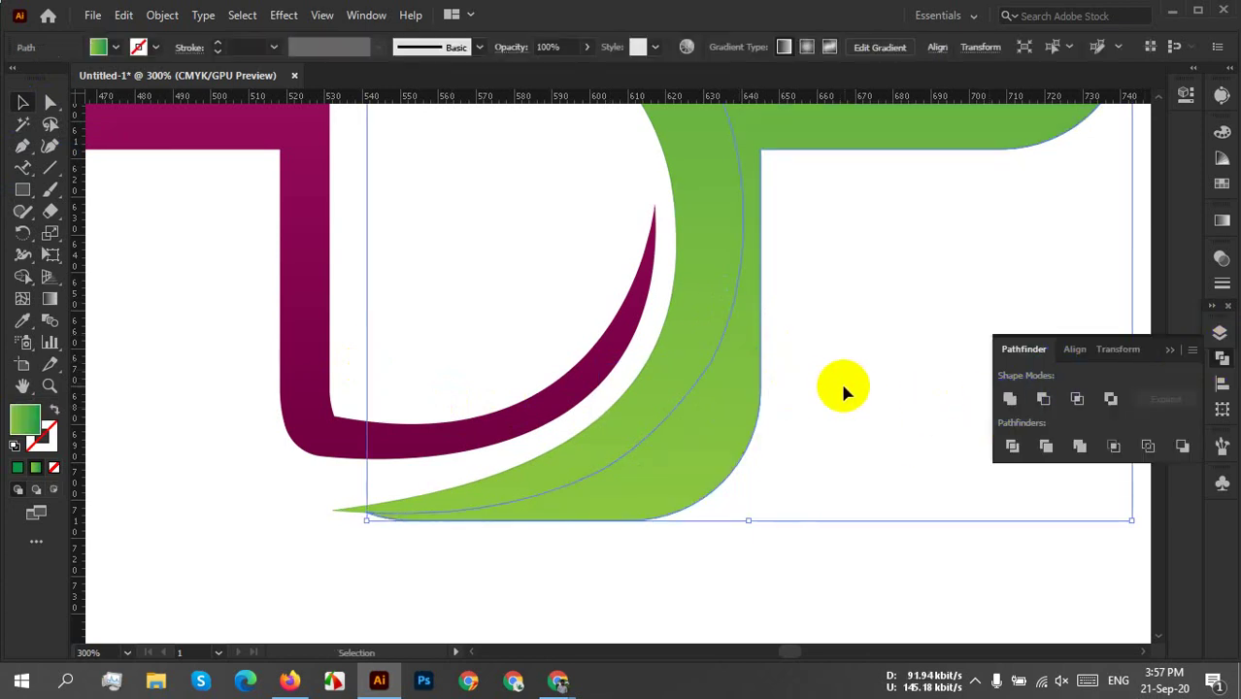
{"action": "scroll", "coordinate": [826, 378], "scroll_direction": "down", "scroll_amount": 3}
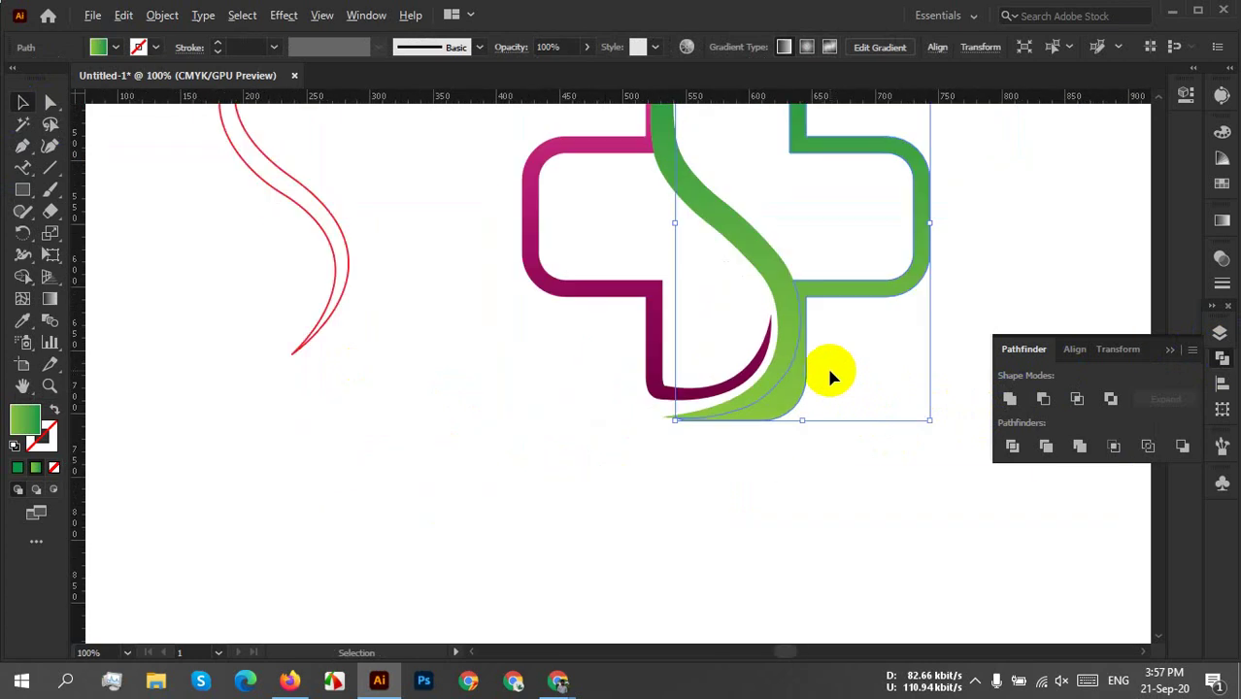
{"action": "left_click_drag", "start_coordinate": [840, 369], "coordinate": [760, 477]}
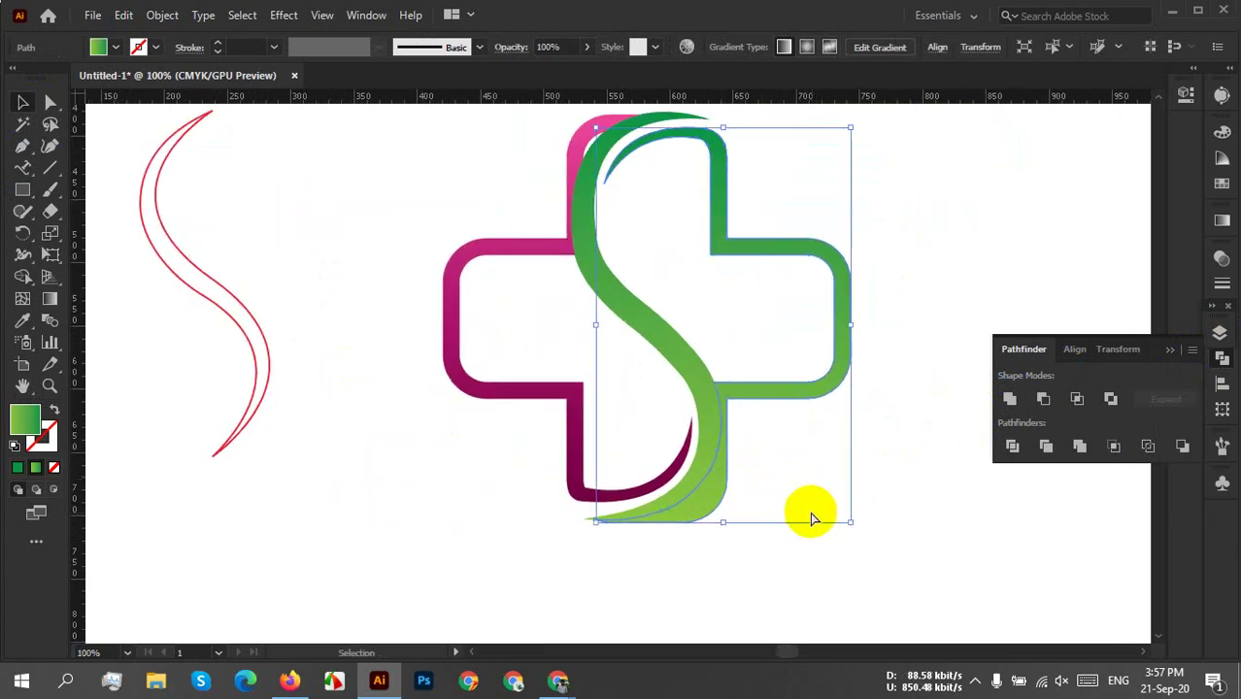
{"action": "key", "text": "ctrl+z"}
{"action": "left_click", "coordinate": [777, 497]}
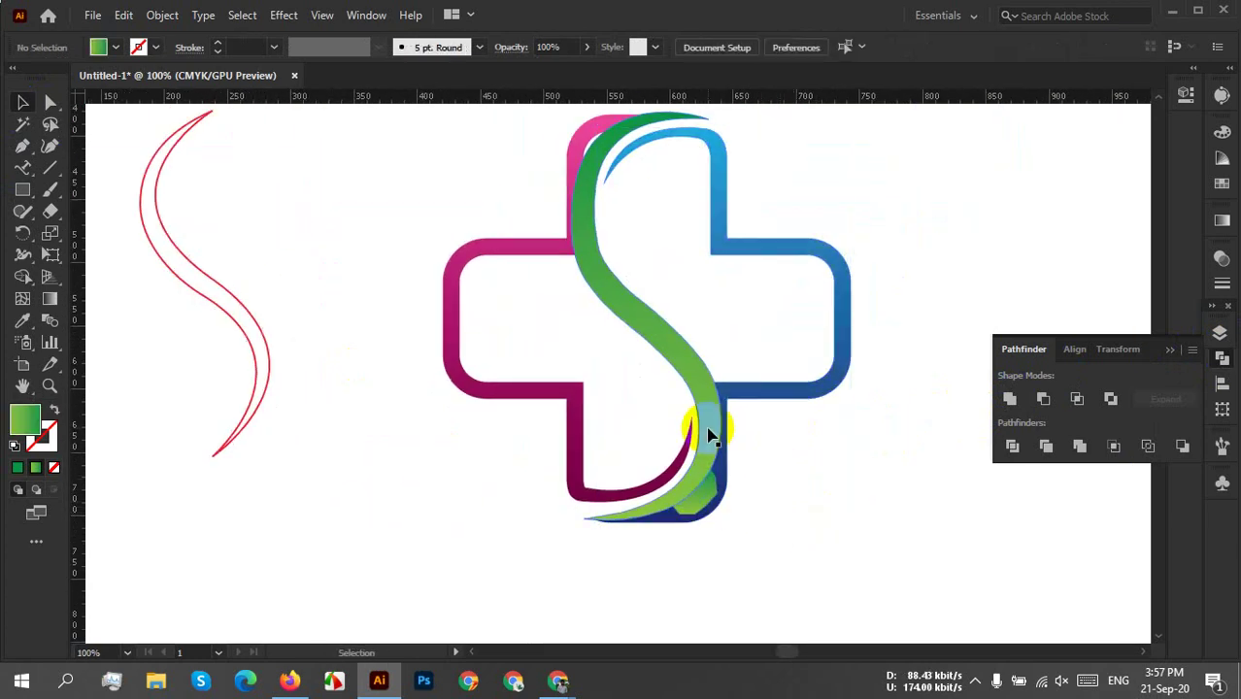
Try moving the green S-curve aside and filling the small corner filler shape with solid light blue.
{"action": "left_click_drag", "start_coordinate": [708, 431], "coordinate": [680, 420]}
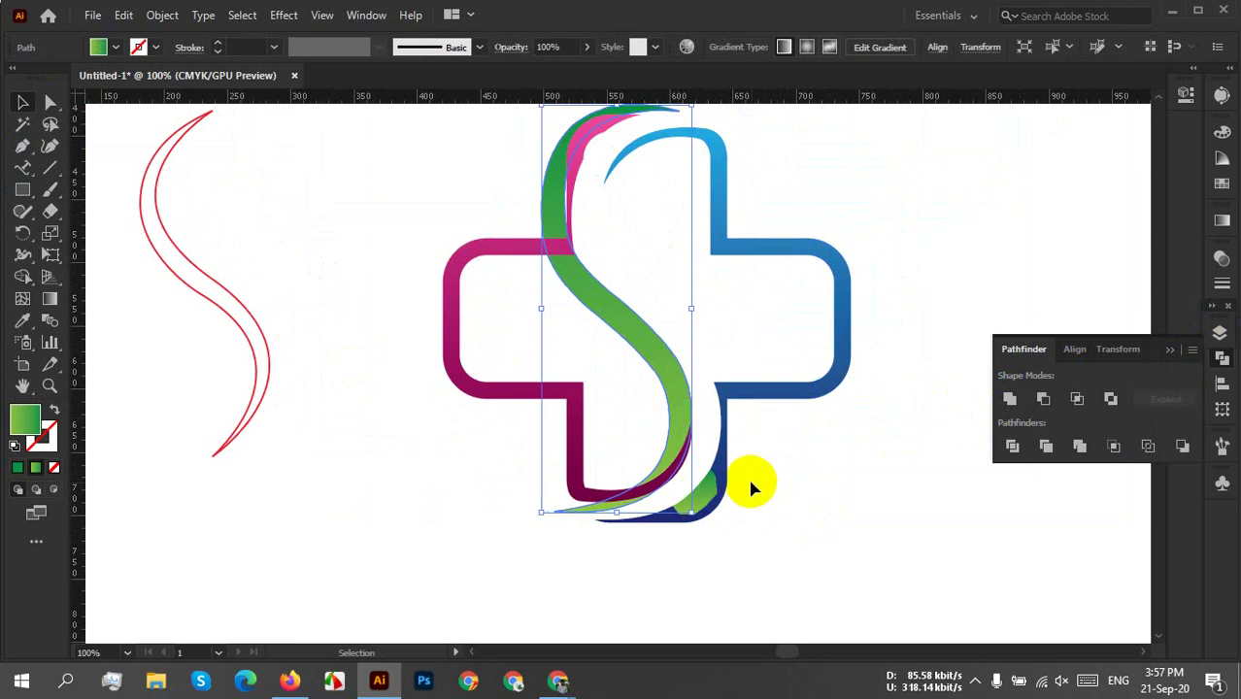
{"action": "left_click", "coordinate": [736, 481]}
{"action": "left_click", "coordinate": [714, 490]}
{"action": "left_click", "coordinate": [101, 47]}
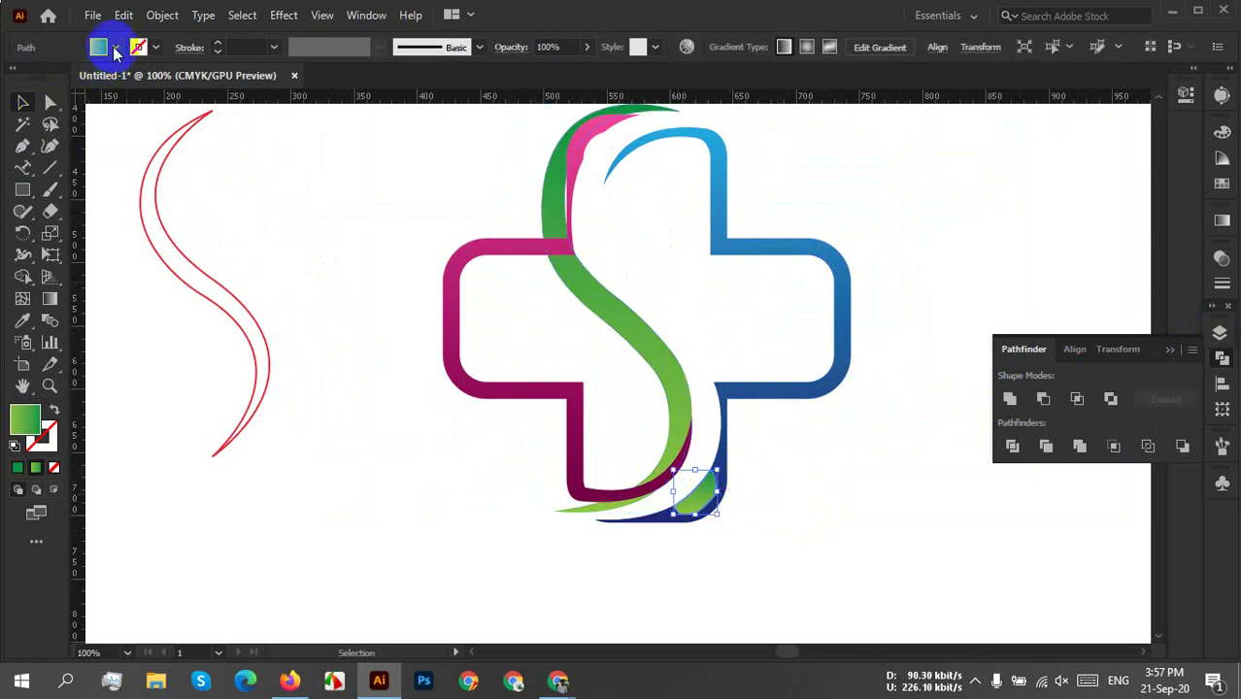
{"action": "left_click", "coordinate": [104, 88]}
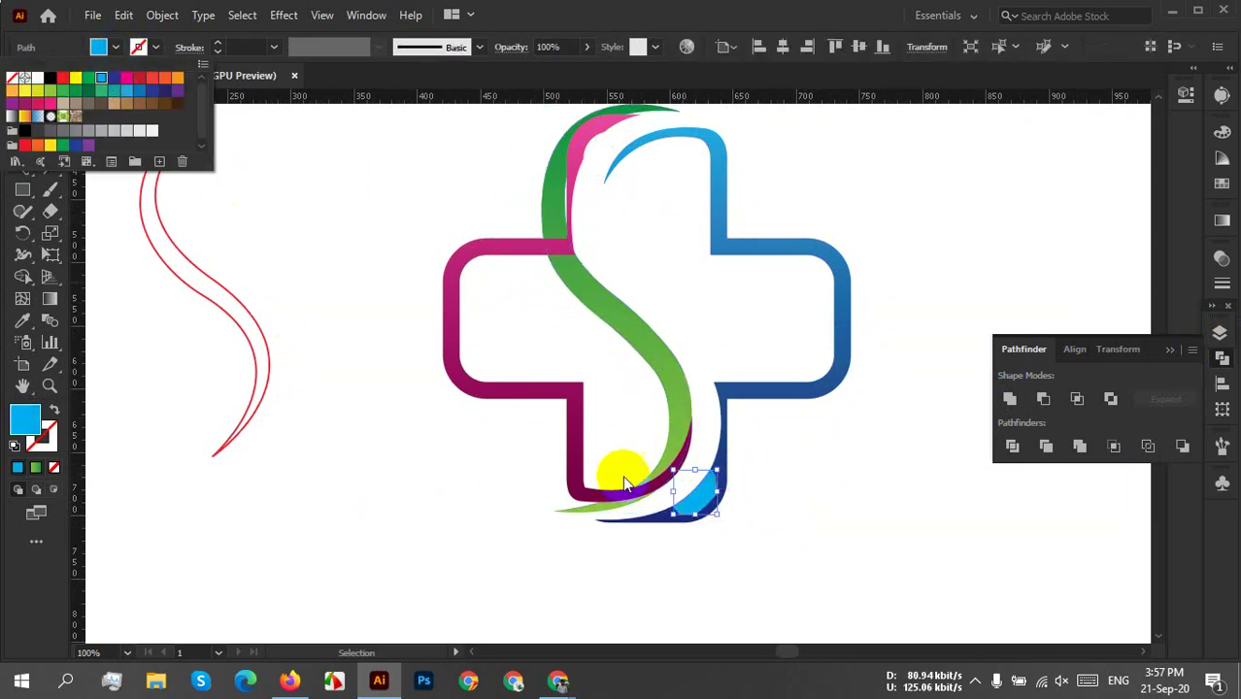
{"action": "left_click", "coordinate": [746, 487]}
Undo the filler shape's colour change and the move of the green S-curve, leaving nothing selected.
{"action": "left_click", "coordinate": [724, 444]}
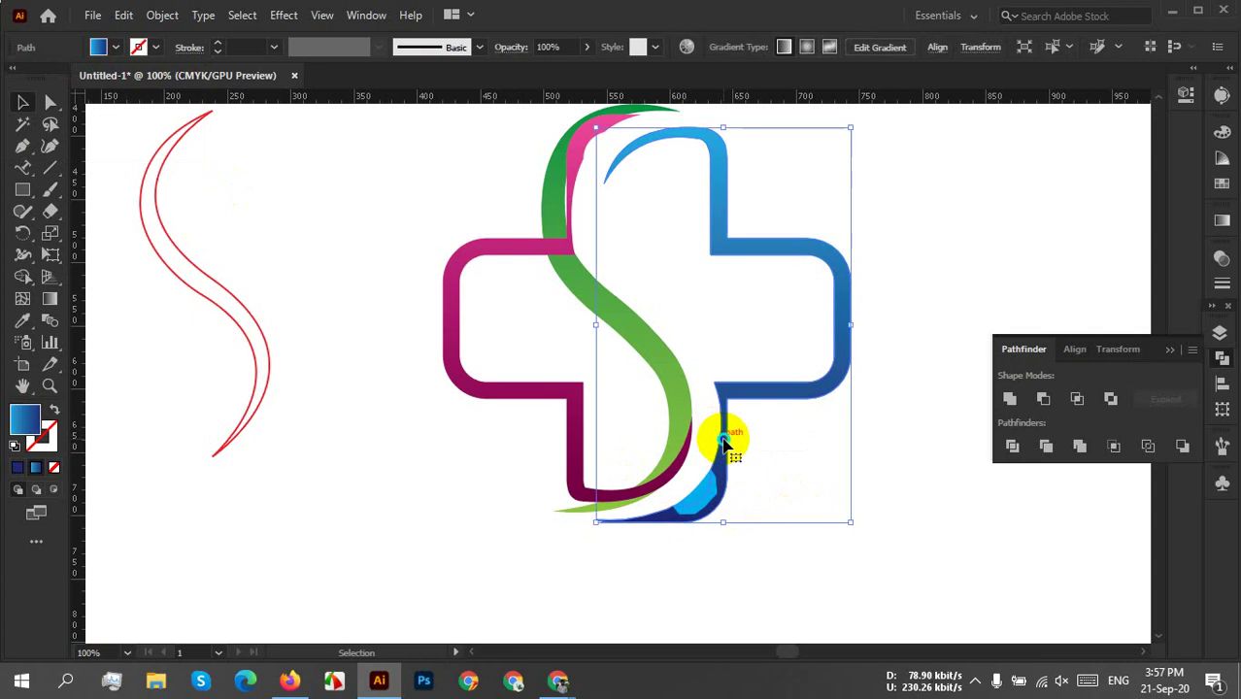
{"action": "right_click", "coordinate": [726, 439]}
{"action": "left_click", "coordinate": [855, 530]}
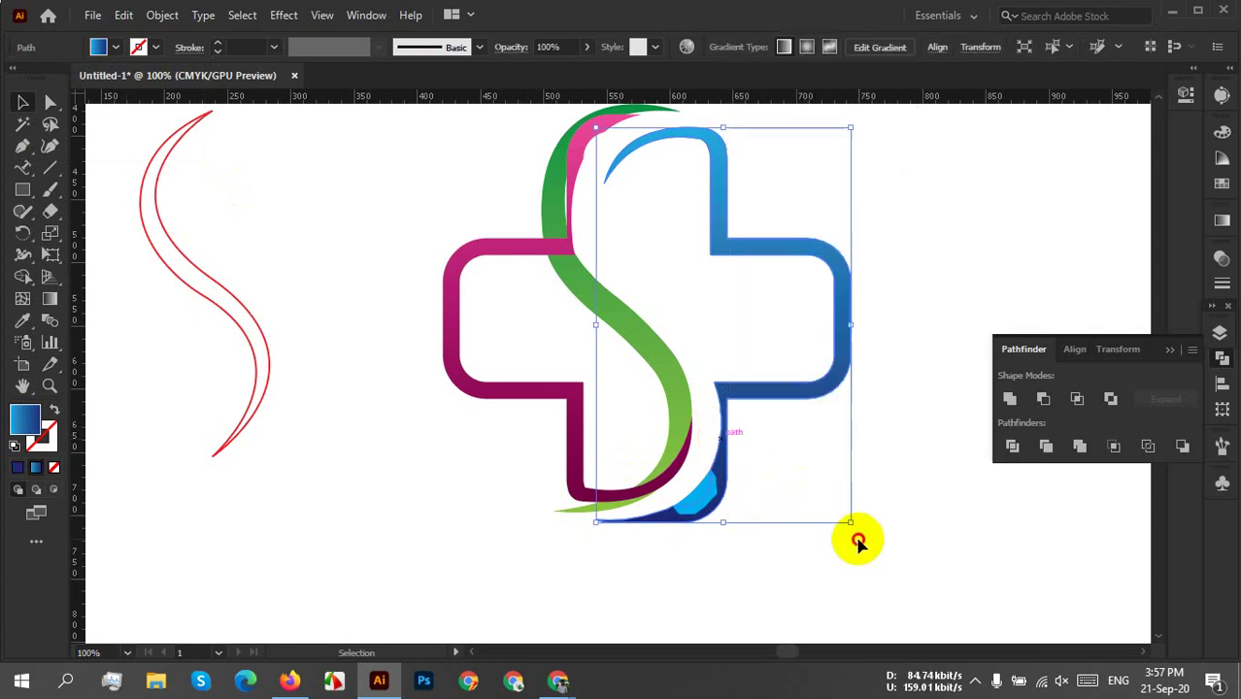
{"action": "left_click", "coordinate": [847, 513]}
{"action": "key", "text": "a"}
{"action": "key", "text": "ctrl+z"}
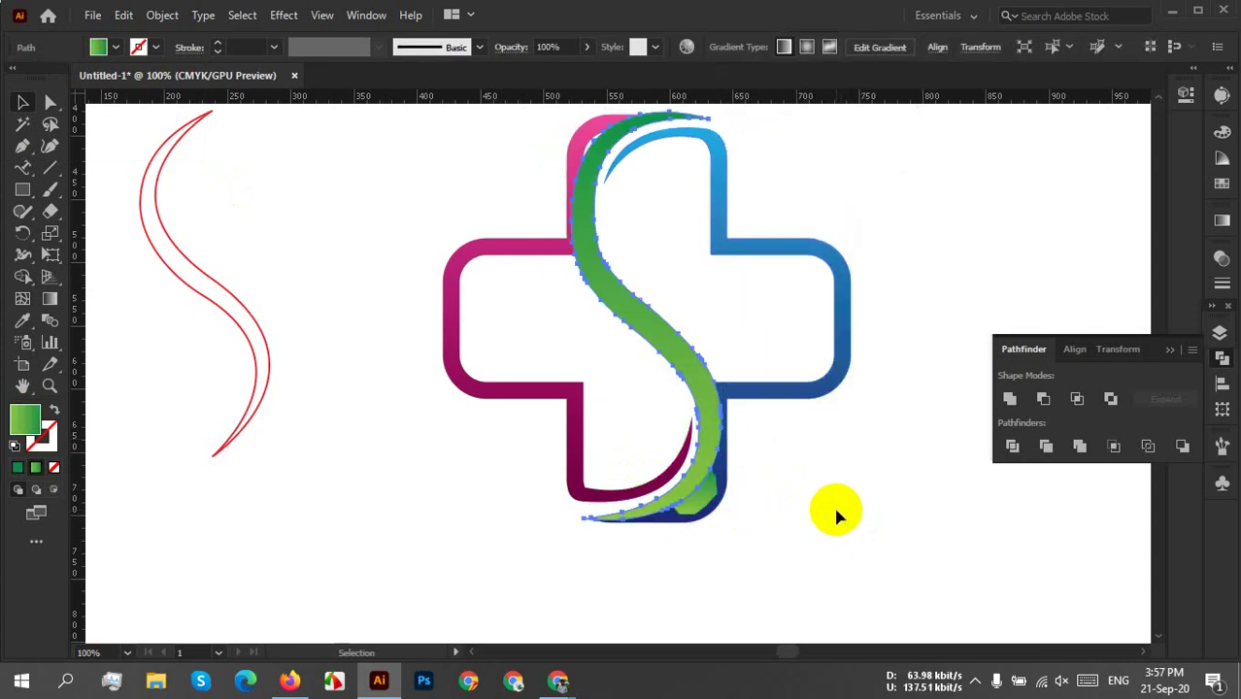
{"action": "left_click", "coordinate": [798, 494]}
Send the green filler shape at the lower corner to the back of the artwork.
{"action": "scroll", "coordinate": [740, 500], "scroll_direction": "up", "scroll_amount": 2}
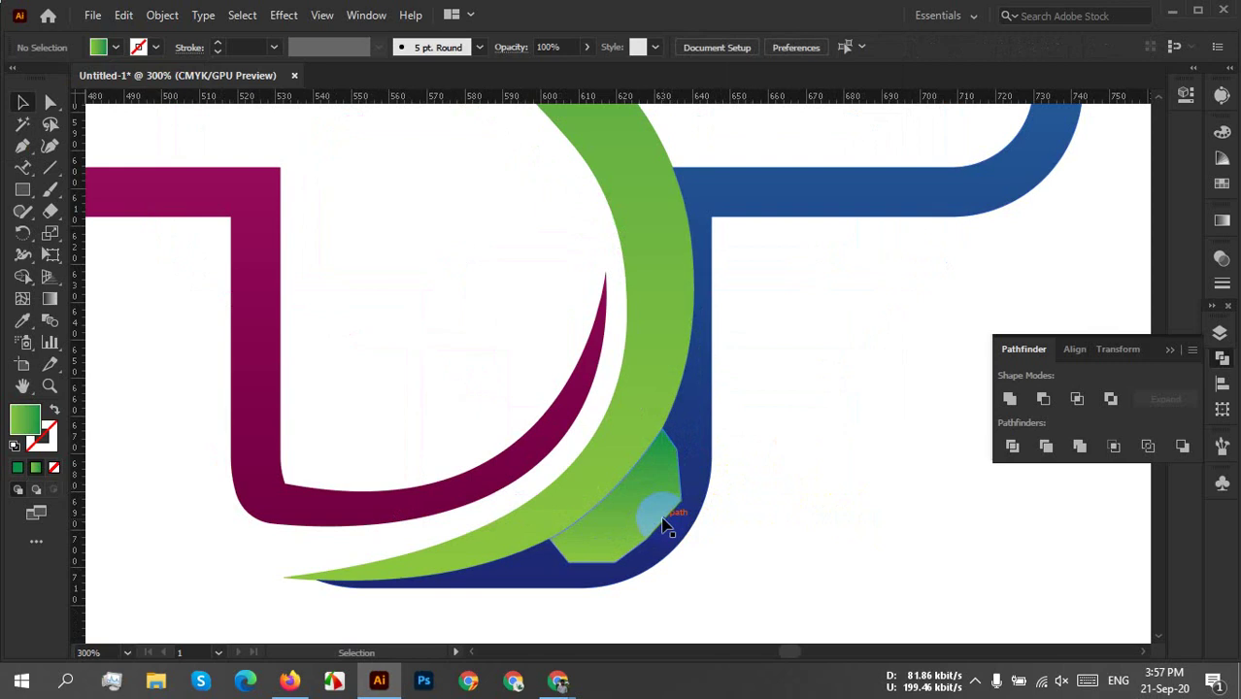
{"action": "left_click", "coordinate": [664, 525]}
{"action": "right_click", "coordinate": [660, 516]}
{"action": "mouse_move", "coordinate": [748, 418]}
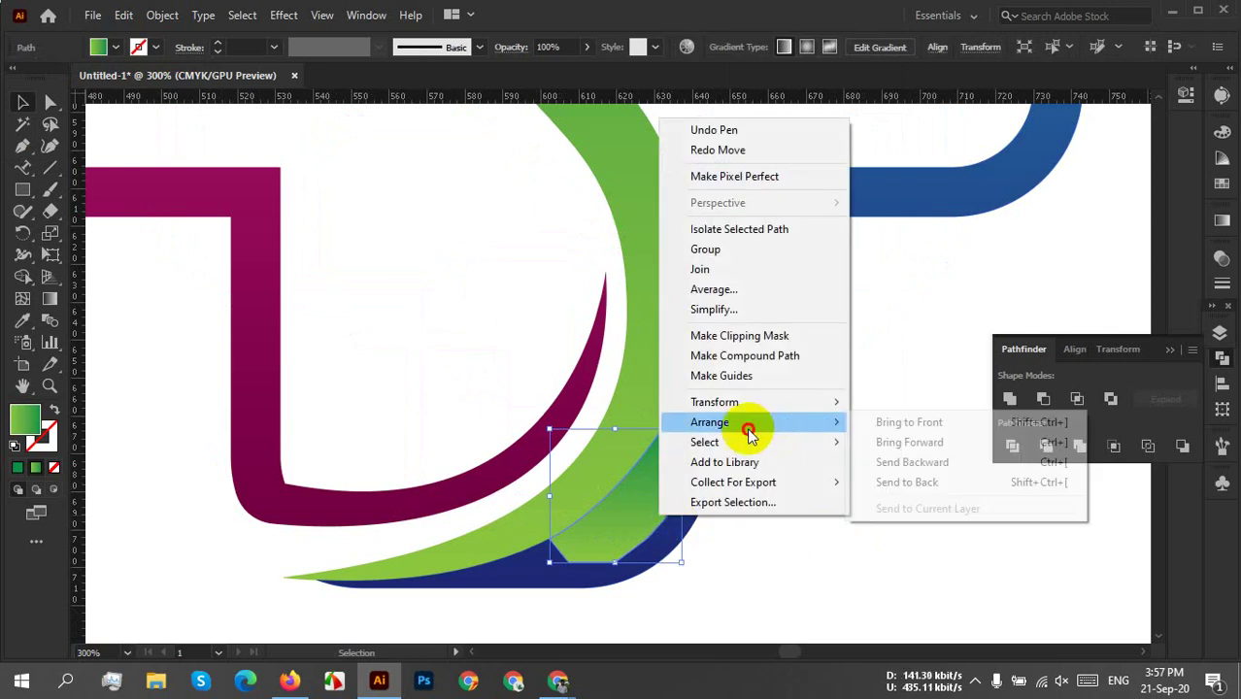
{"action": "left_click", "coordinate": [919, 483]}
{"action": "left_click", "coordinate": [756, 501]}
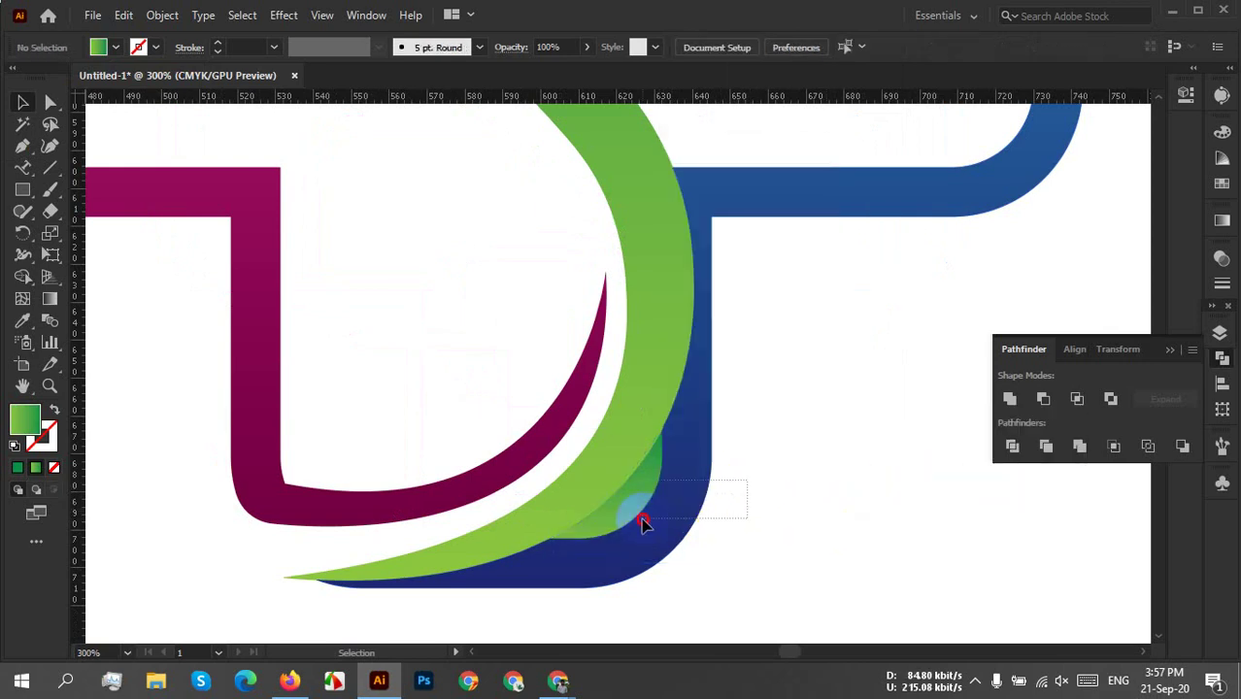
Unite the lower filler shape with the blue gradient half of the cross and deselect the result.
{"action": "left_click_drag", "start_coordinate": [644, 525], "coordinate": [641, 519]}
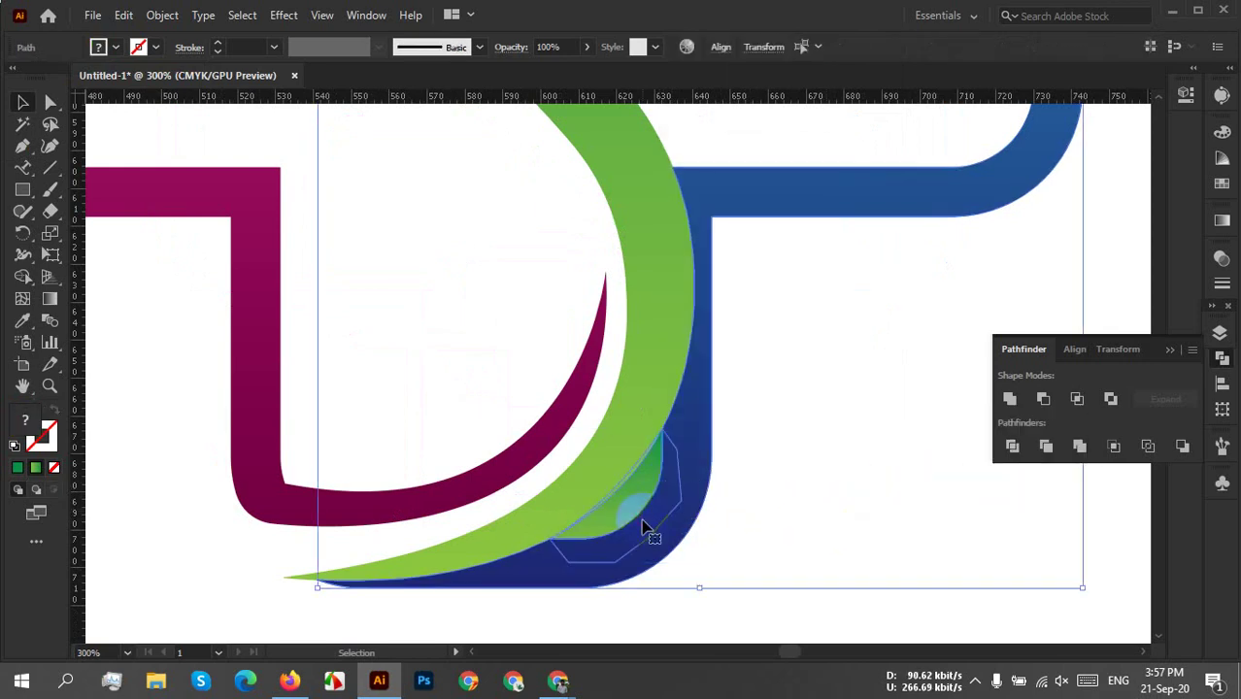
{"action": "left_click", "coordinate": [1010, 412]}
{"action": "left_click", "coordinate": [840, 492]}
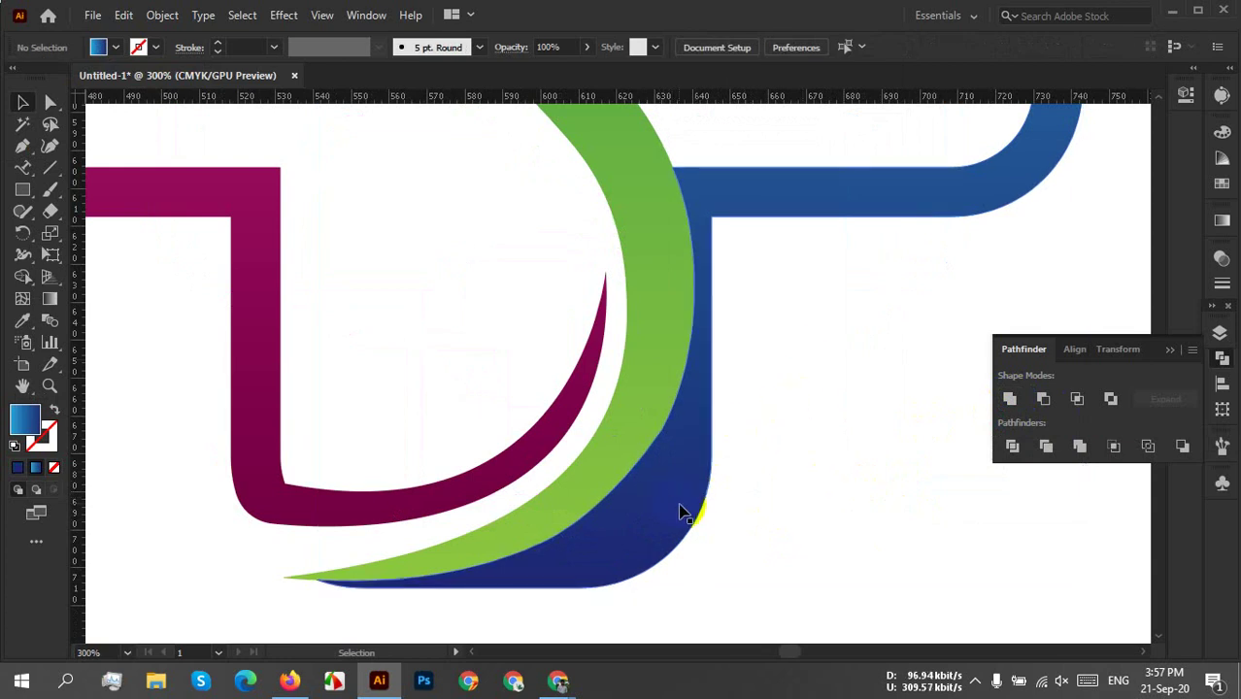
Draw a closed curved filler shape with the Pen tool over the white gap between the pink half's upper corner and the green S-curve.
{"action": "key", "text": "ctrl+1"}
{"action": "left_click_drag", "start_coordinate": [739, 489], "coordinate": [775, 542]}
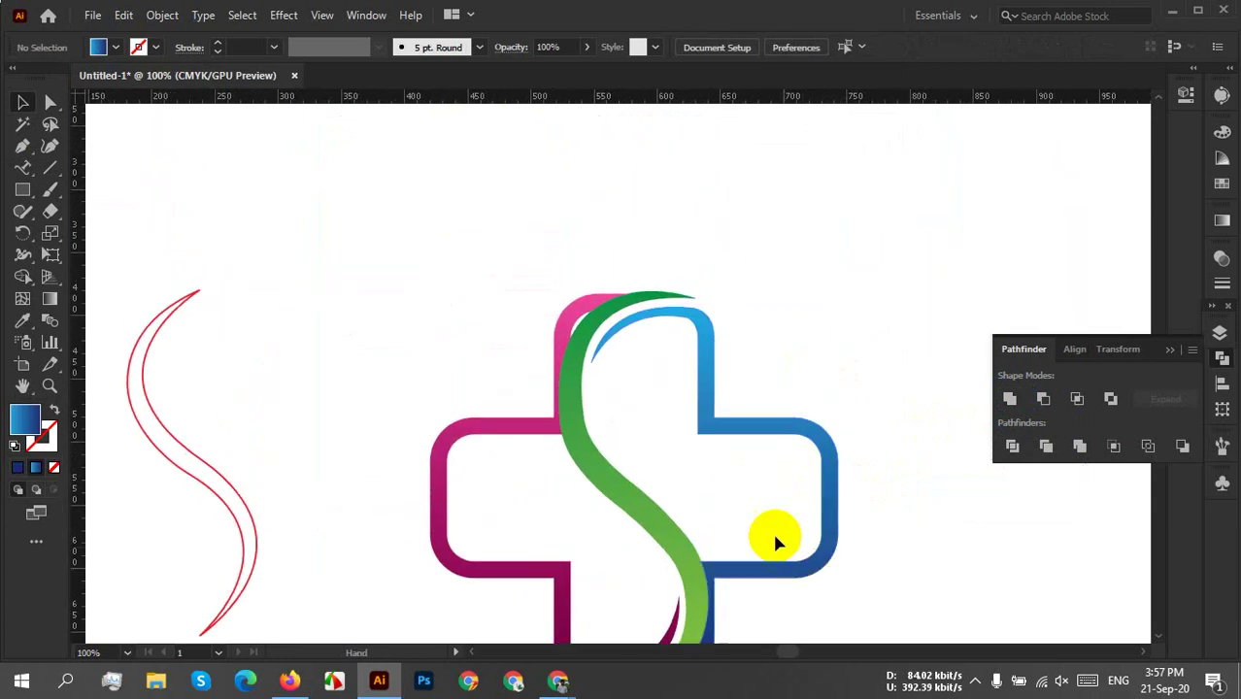
{"action": "scroll", "coordinate": [598, 357], "scroll_direction": "up", "scroll_amount": 3}
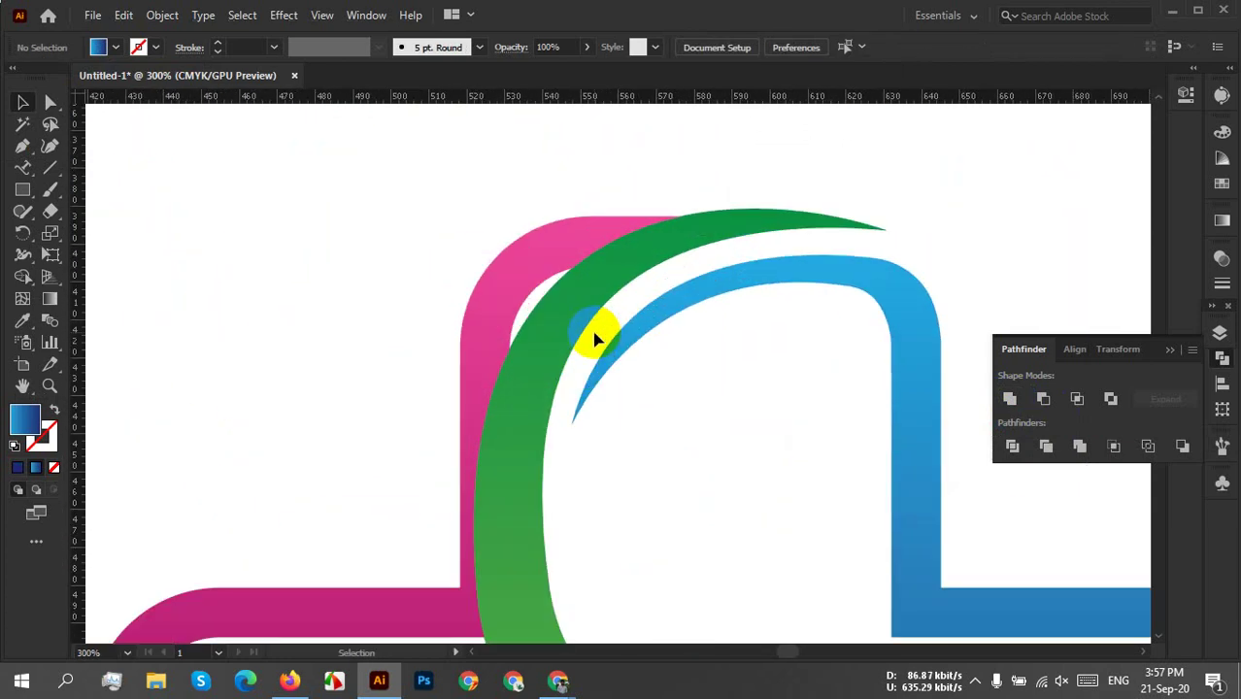
{"action": "scroll", "coordinate": [595, 339], "scroll_direction": "up", "scroll_amount": 4}
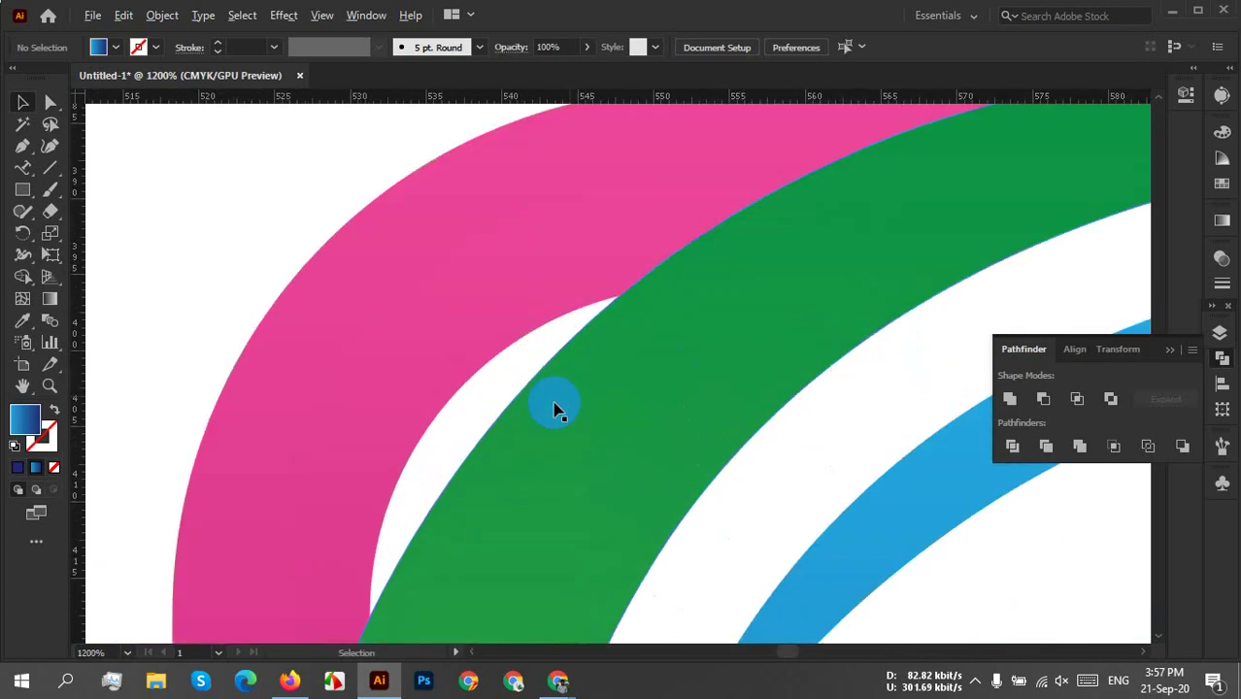
{"action": "left_click_drag", "start_coordinate": [588, 413], "coordinate": [598, 275]}
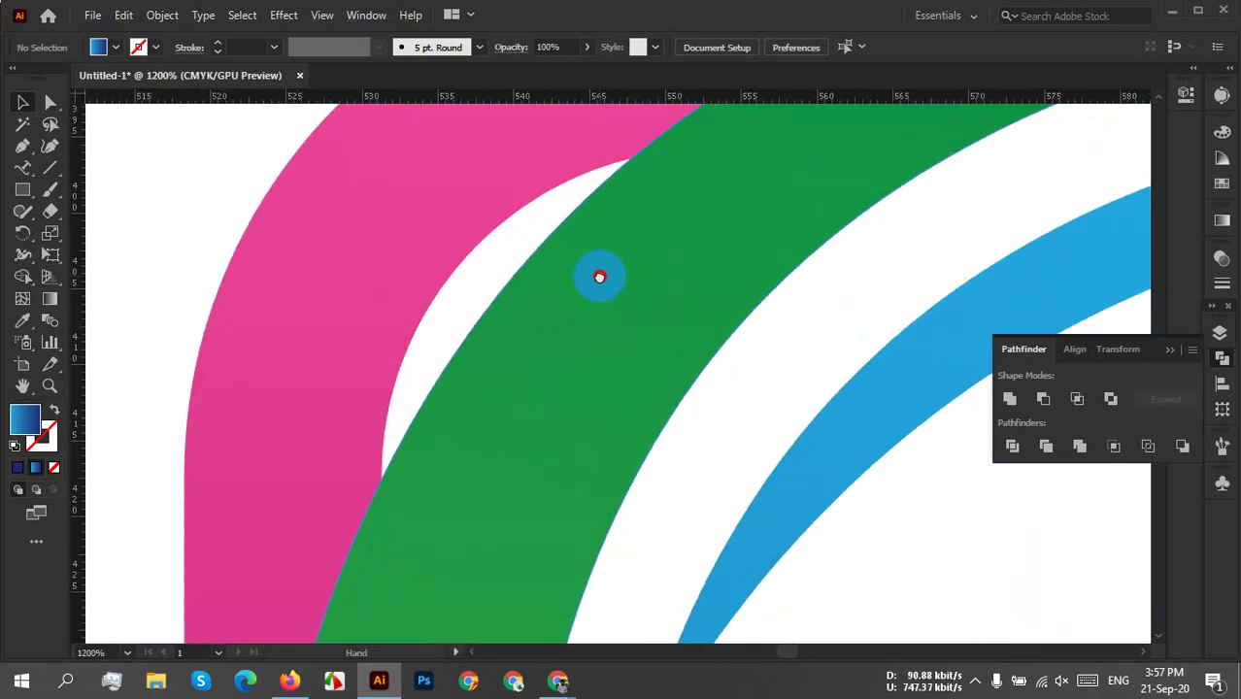
{"action": "left_click", "coordinate": [22, 146]}
{"action": "left_click", "coordinate": [385, 483]}
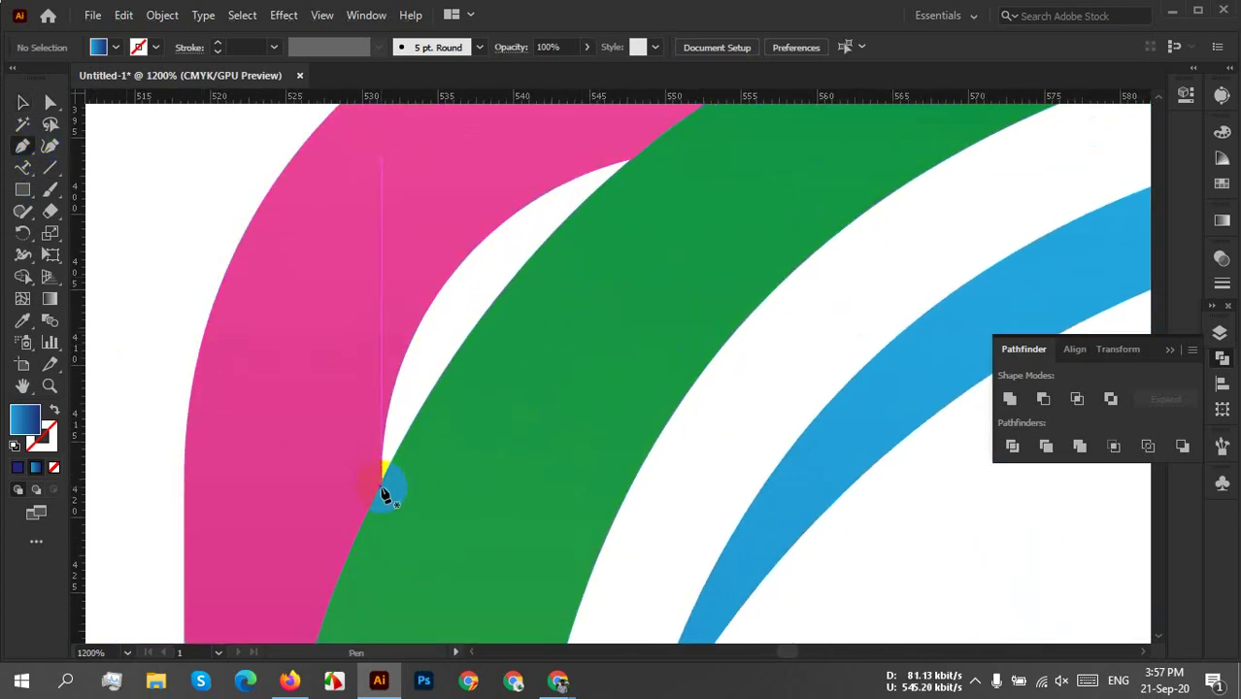
{"action": "left_click_drag", "start_coordinate": [622, 167], "coordinate": [948, 160]}
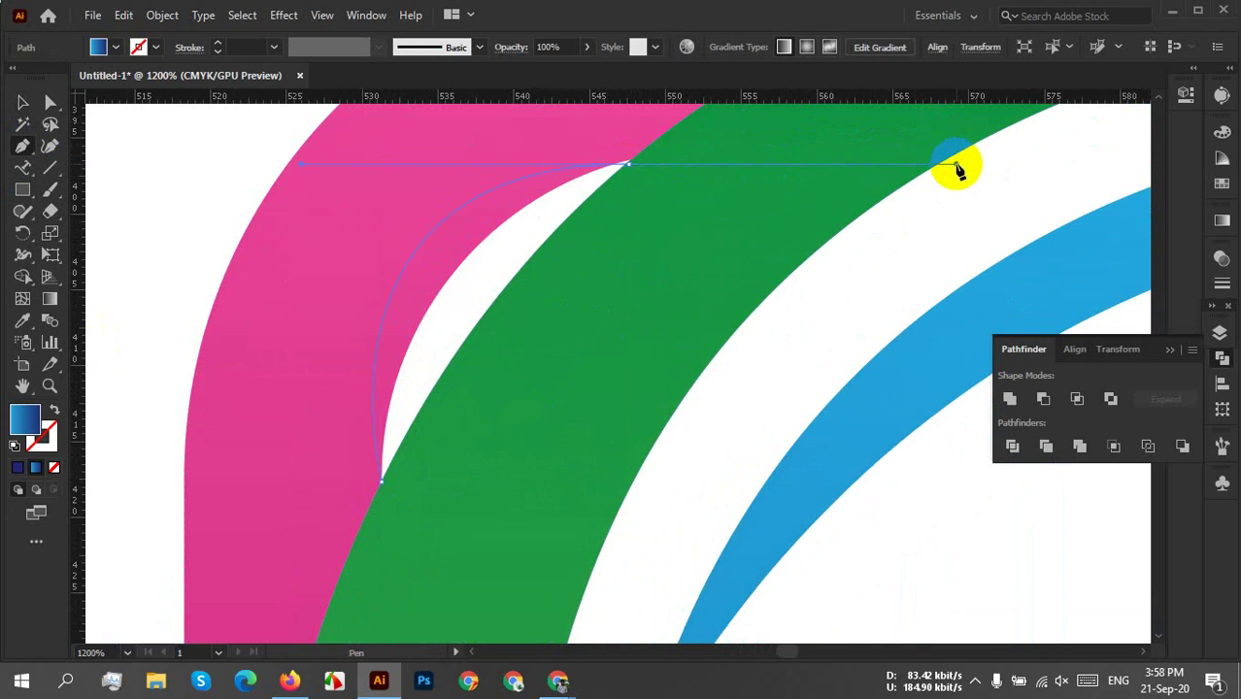
{"action": "key", "text": "ctrl+z"}
{"action": "left_click", "coordinate": [649, 152]}
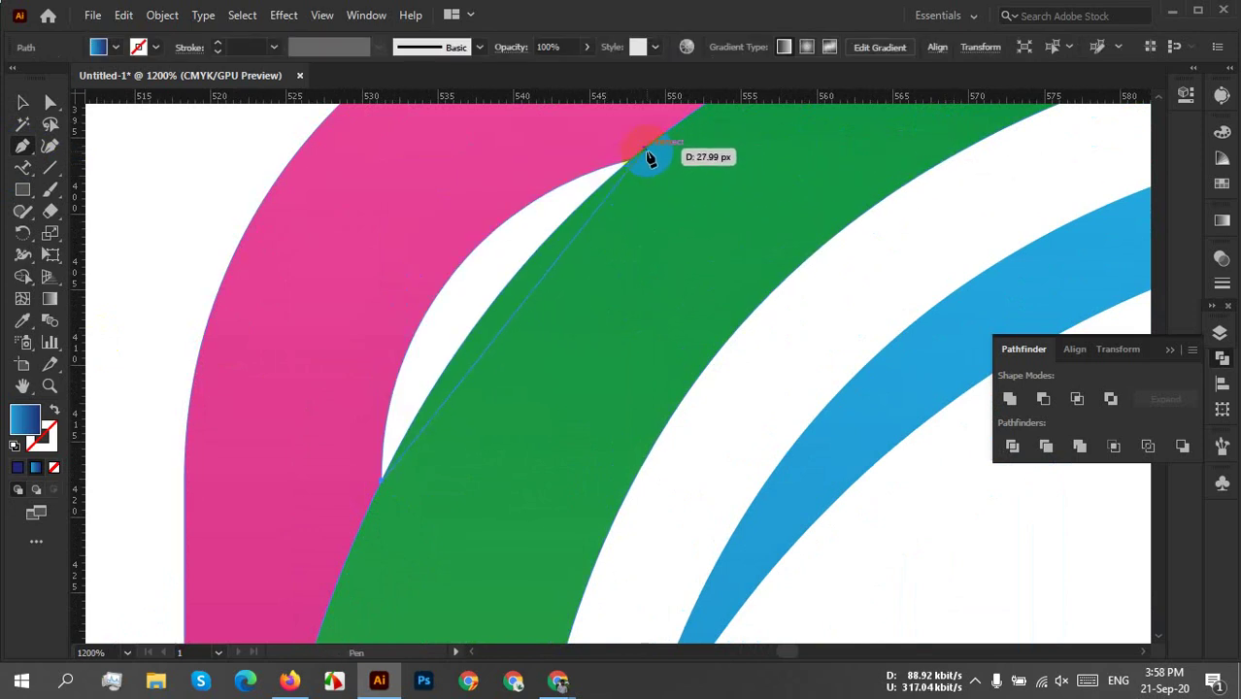
{"action": "left_click_drag", "start_coordinate": [648, 153], "coordinate": [962, 237]}
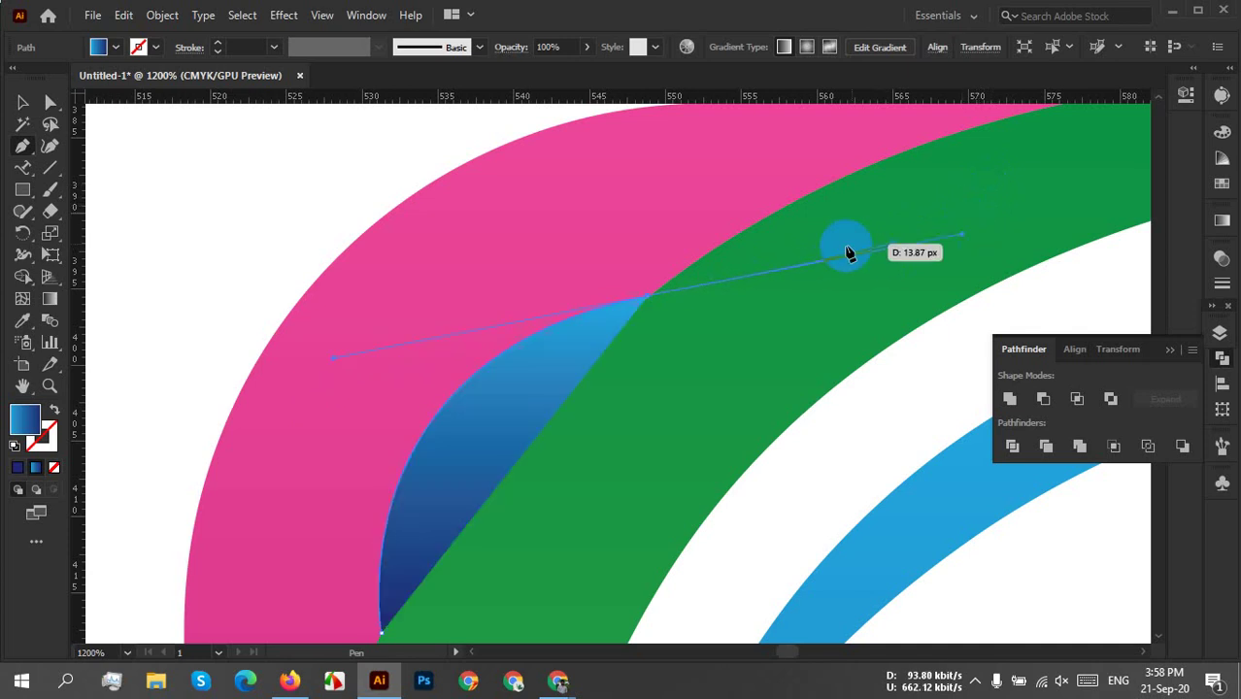
{"action": "left_click", "coordinate": [649, 296]}
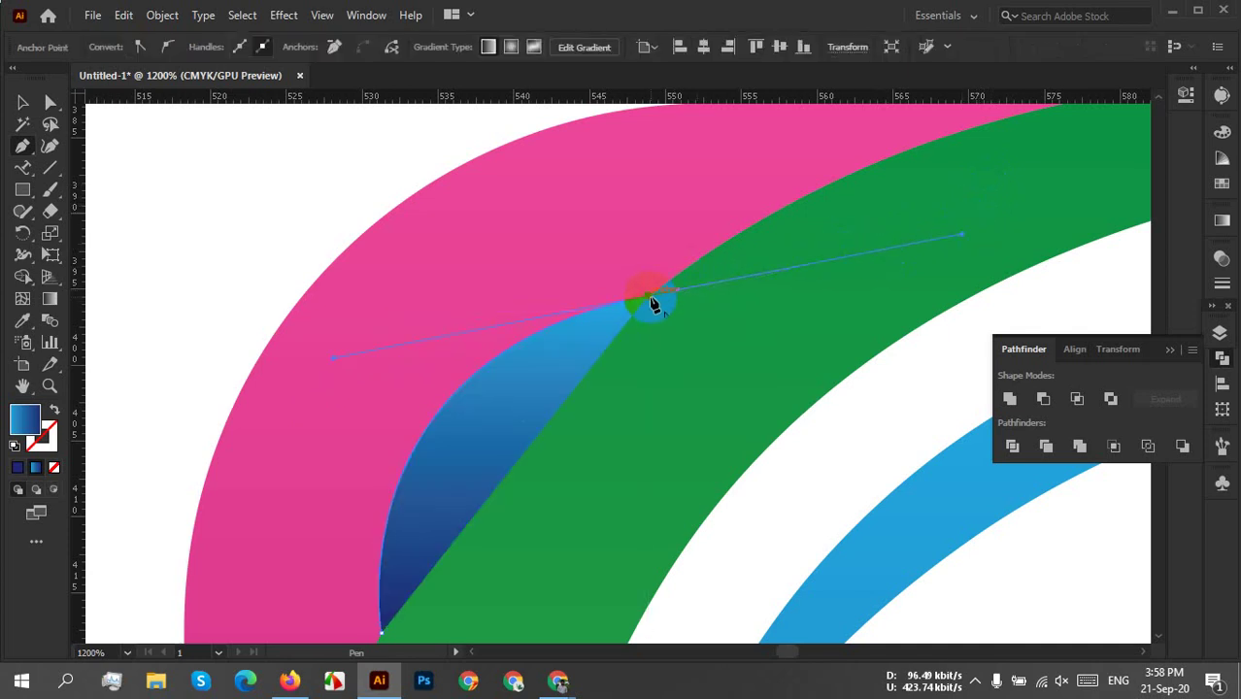
{"action": "left_click_drag", "start_coordinate": [652, 303], "coordinate": [383, 637]}
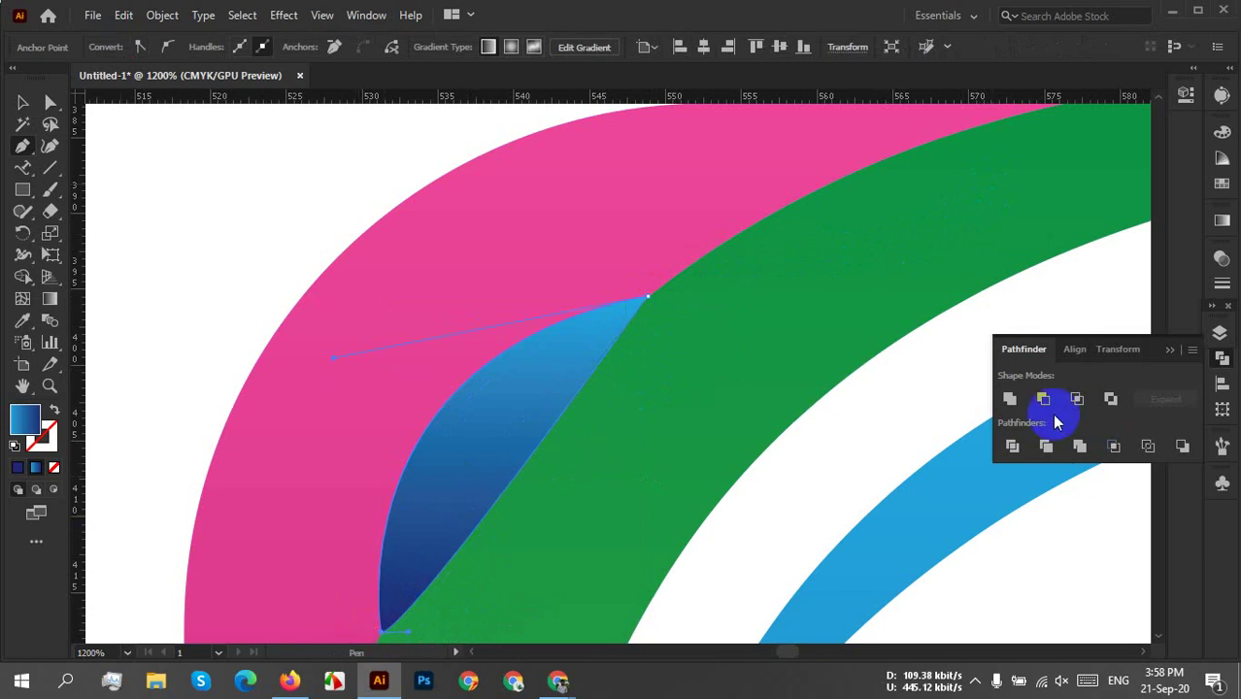
Send the blue gradient filler shape at the pink half's upper corner to the back of the artwork.
{"action": "left_click", "coordinate": [1000, 400]}
{"action": "left_click", "coordinate": [22, 103]}
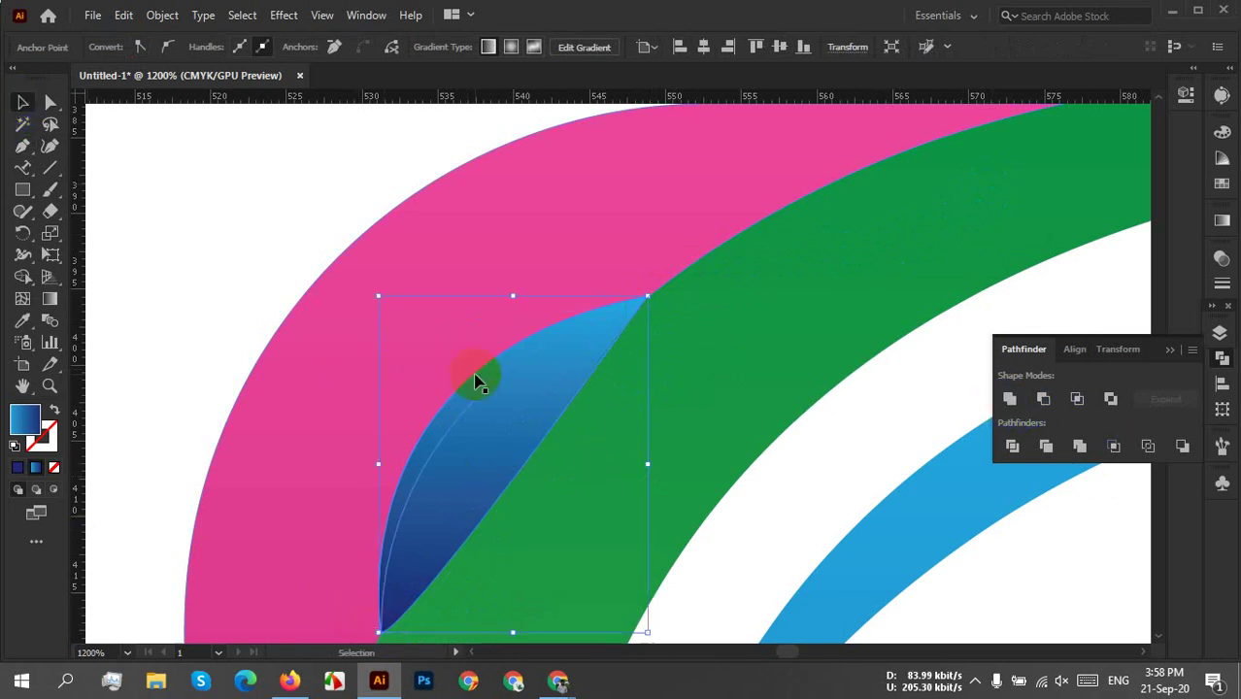
{"action": "right_click", "coordinate": [526, 408]}
{"action": "mouse_move", "coordinate": [569, 320]}
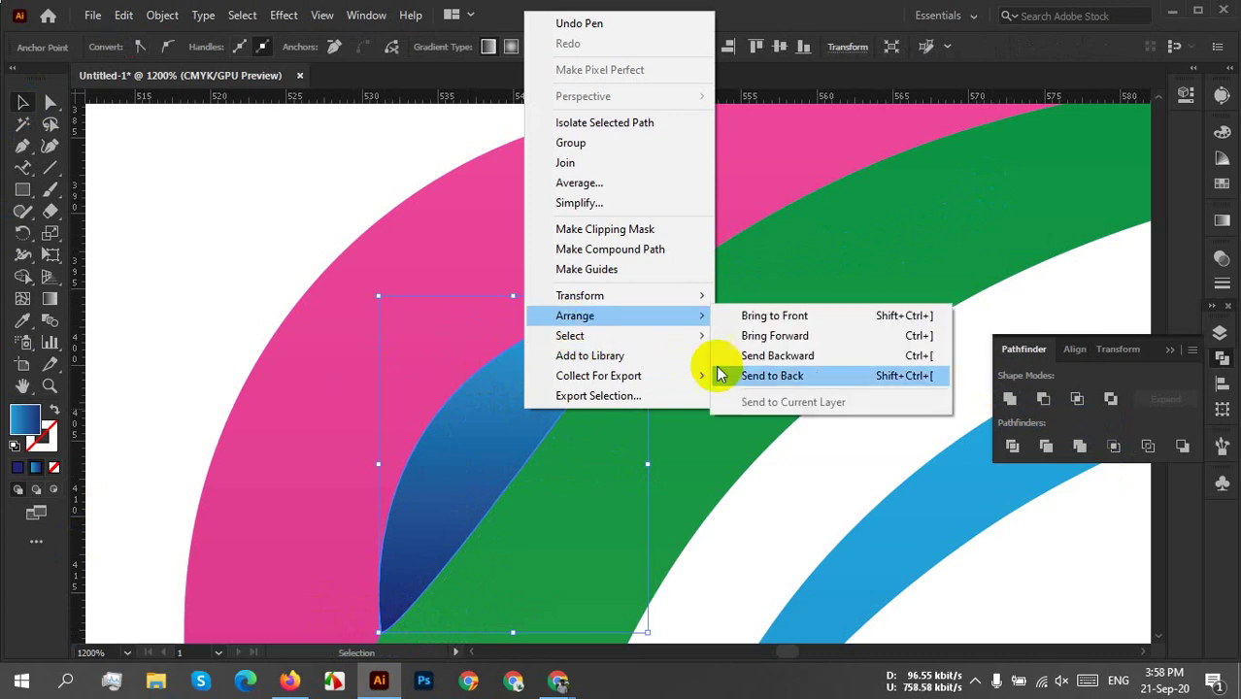
{"action": "left_click", "coordinate": [767, 376]}
Unite the upper filler shape with the pink gradient half of the cross.
{"action": "left_click", "coordinate": [222, 274]}
{"action": "left_click_drag", "start_coordinate": [245, 247], "coordinate": [500, 398]}
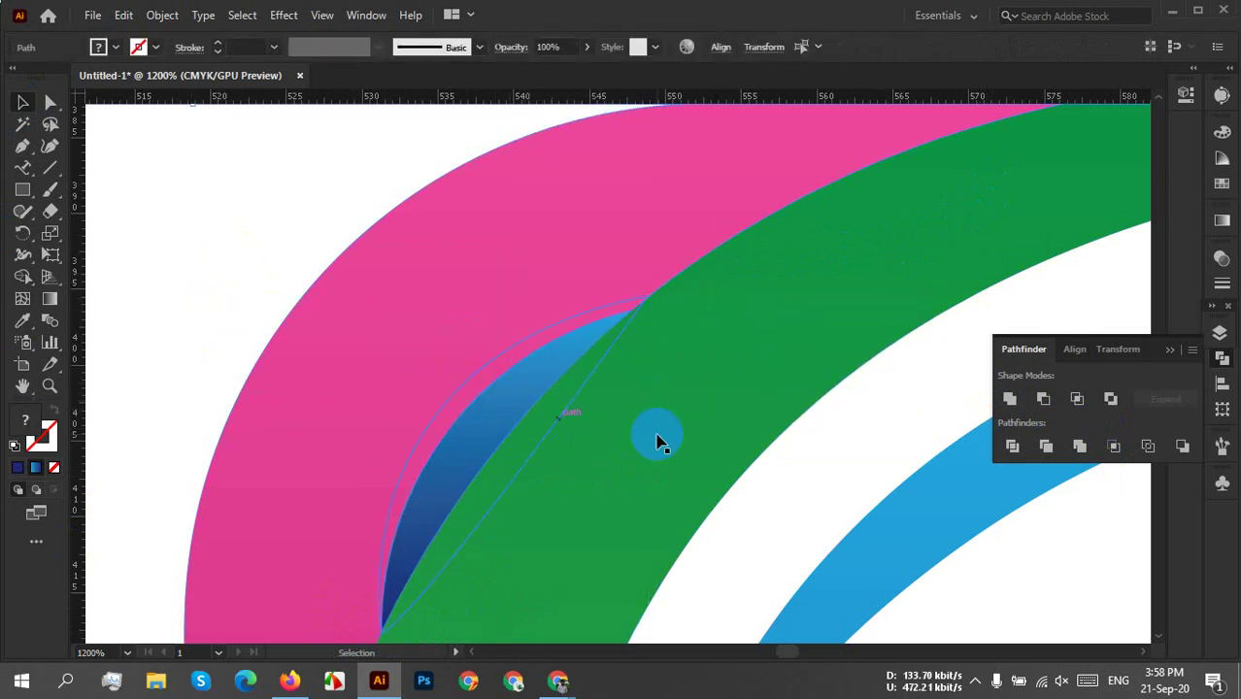
{"action": "left_click", "coordinate": [1009, 399]}
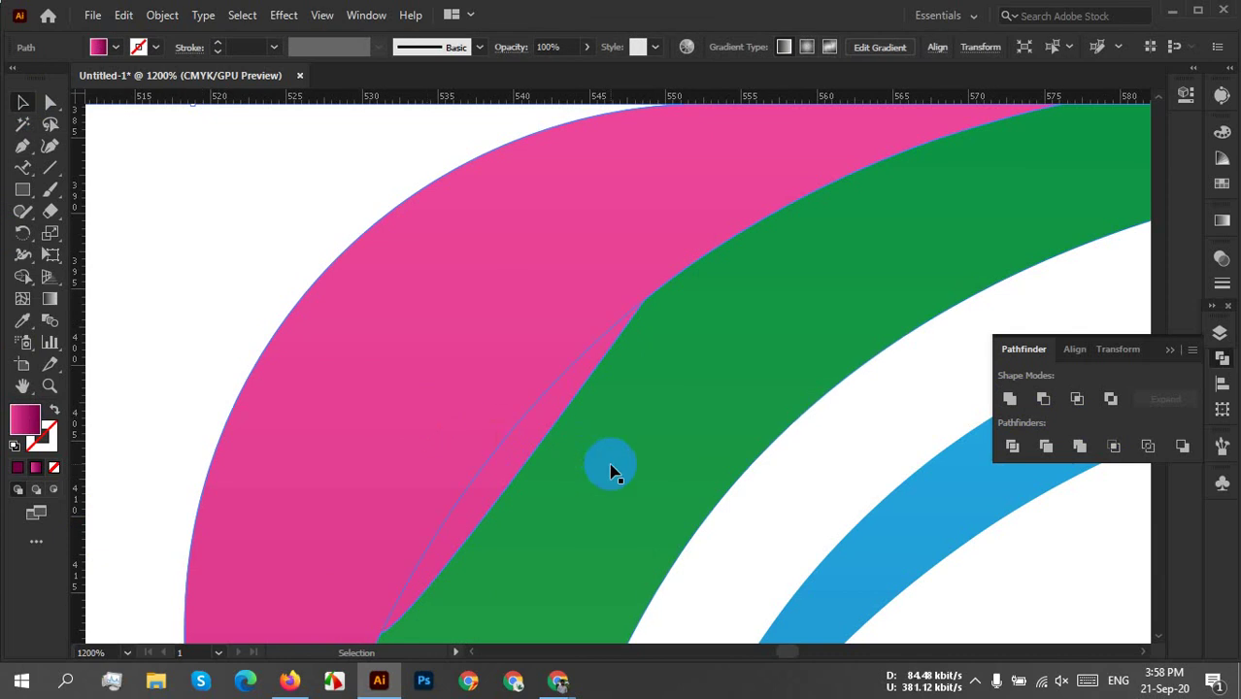
Bring the green S-curve to the front, above the united pink half, and deselect it.
{"action": "scroll", "coordinate": [733, 506], "scroll_direction": "down", "scroll_amount": 2}
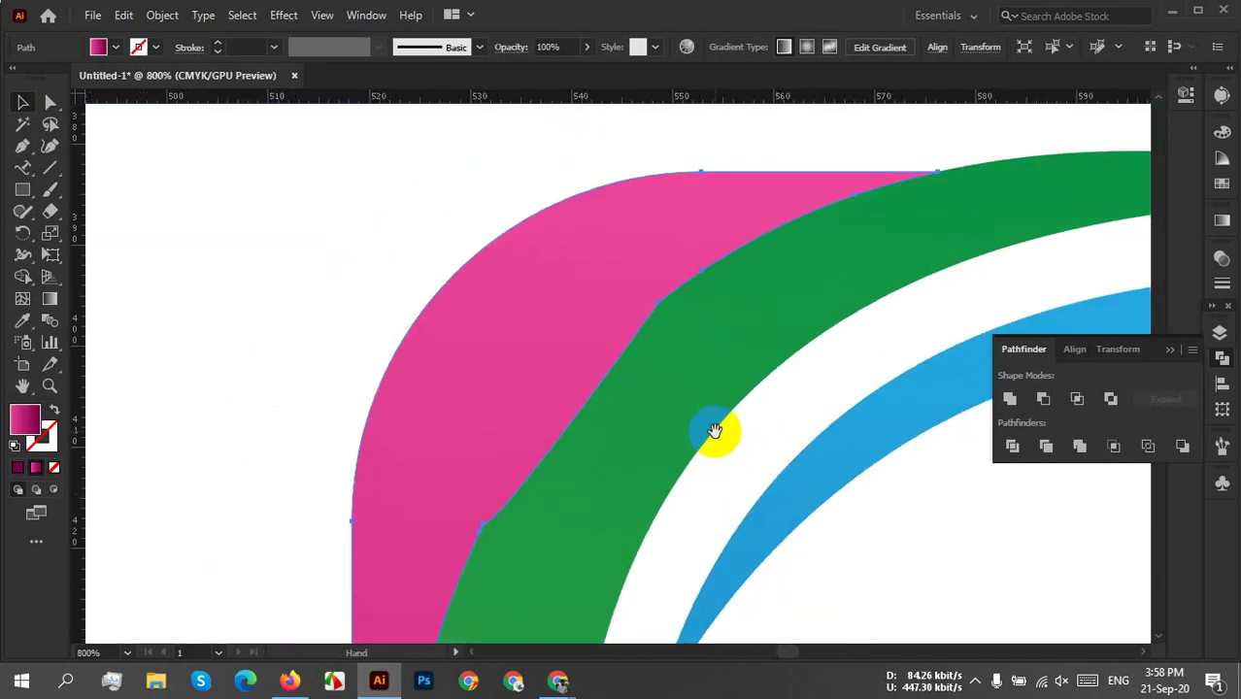
{"action": "left_click", "coordinate": [660, 446]}
{"action": "right_click", "coordinate": [658, 445]}
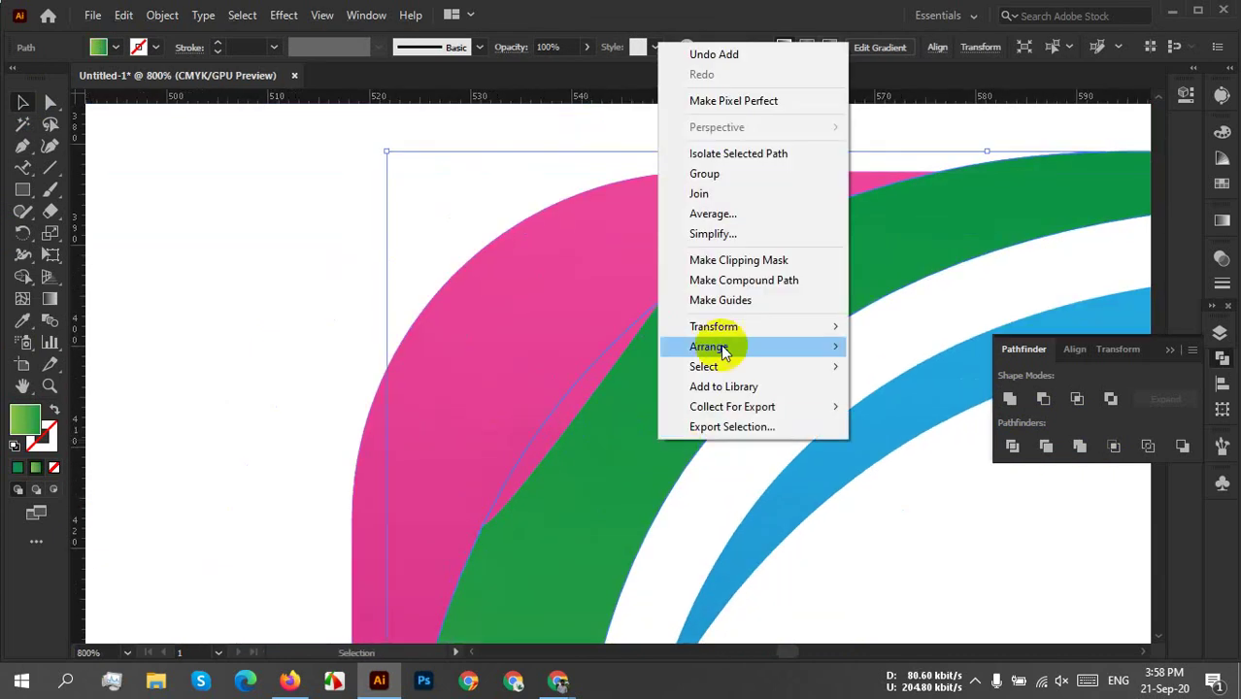
{"action": "mouse_move", "coordinate": [809, 344]}
{"action": "left_click", "coordinate": [923, 349]}
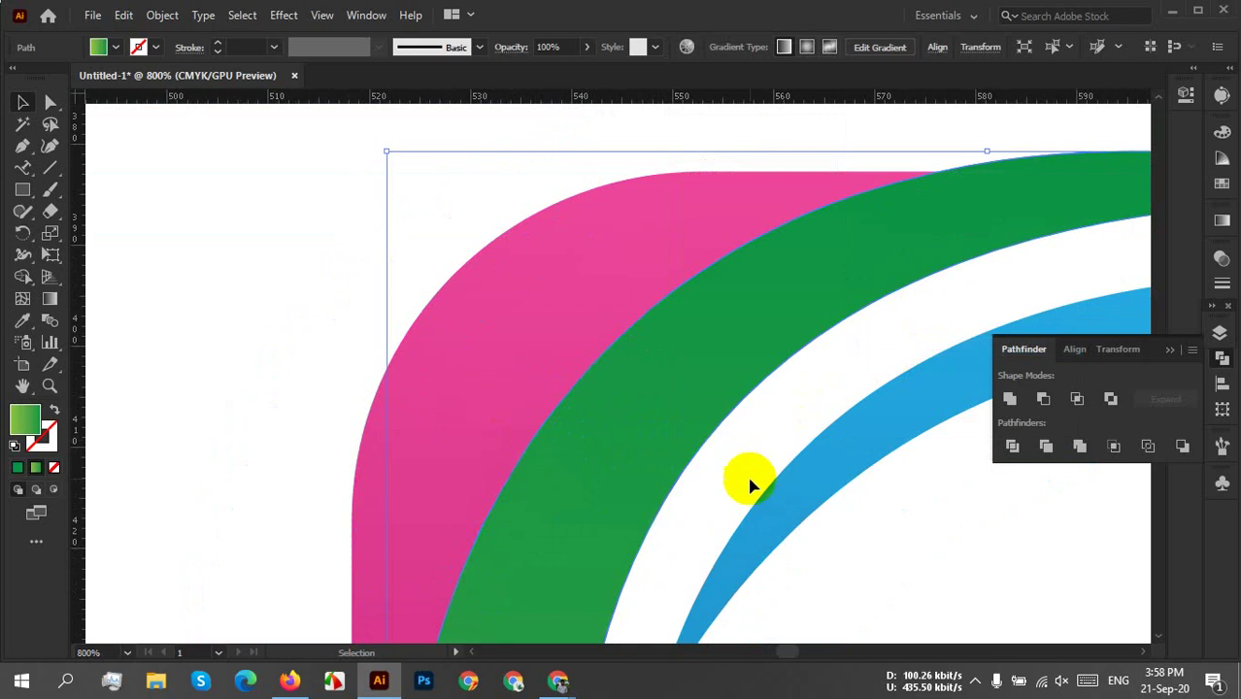
{"action": "left_click", "coordinate": [789, 424]}
Apply Bring to Front again to the green S-curve at the cross's lower corner and deselect it.
{"action": "scroll", "coordinate": [783, 424], "scroll_direction": "down", "scroll_amount": 3}
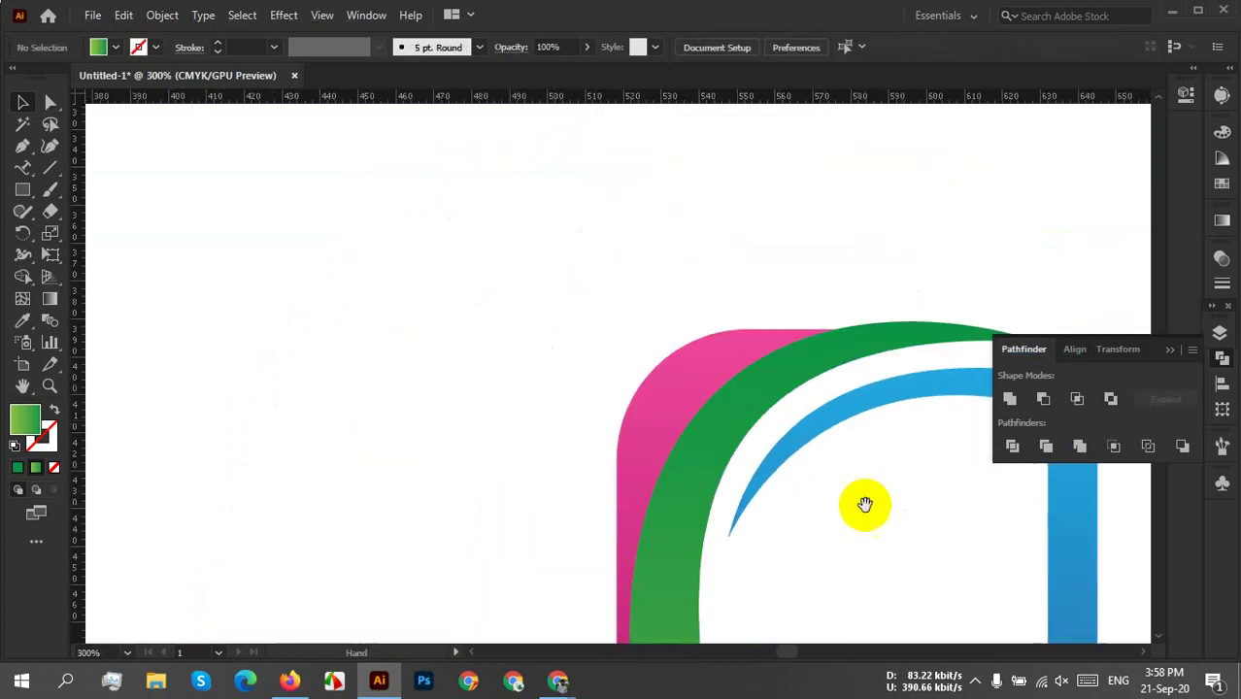
{"action": "left_click_drag", "start_coordinate": [868, 504], "coordinate": [571, 367]}
{"action": "scroll", "coordinate": [629, 377], "scroll_direction": "down", "scroll_amount": 5}
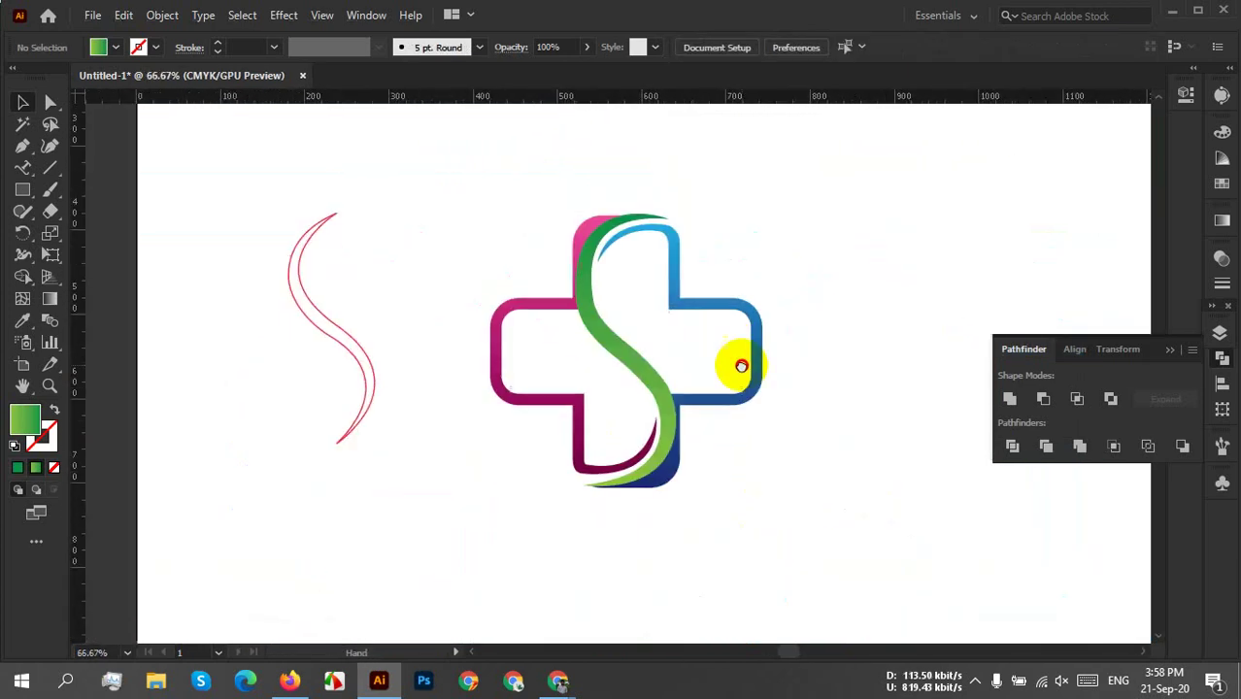
{"action": "scroll", "coordinate": [685, 486], "scroll_direction": "up", "scroll_amount": 2}
{"action": "scroll", "coordinate": [682, 486], "scroll_direction": "up", "scroll_amount": 3}
{"action": "right_click", "coordinate": [574, 388]}
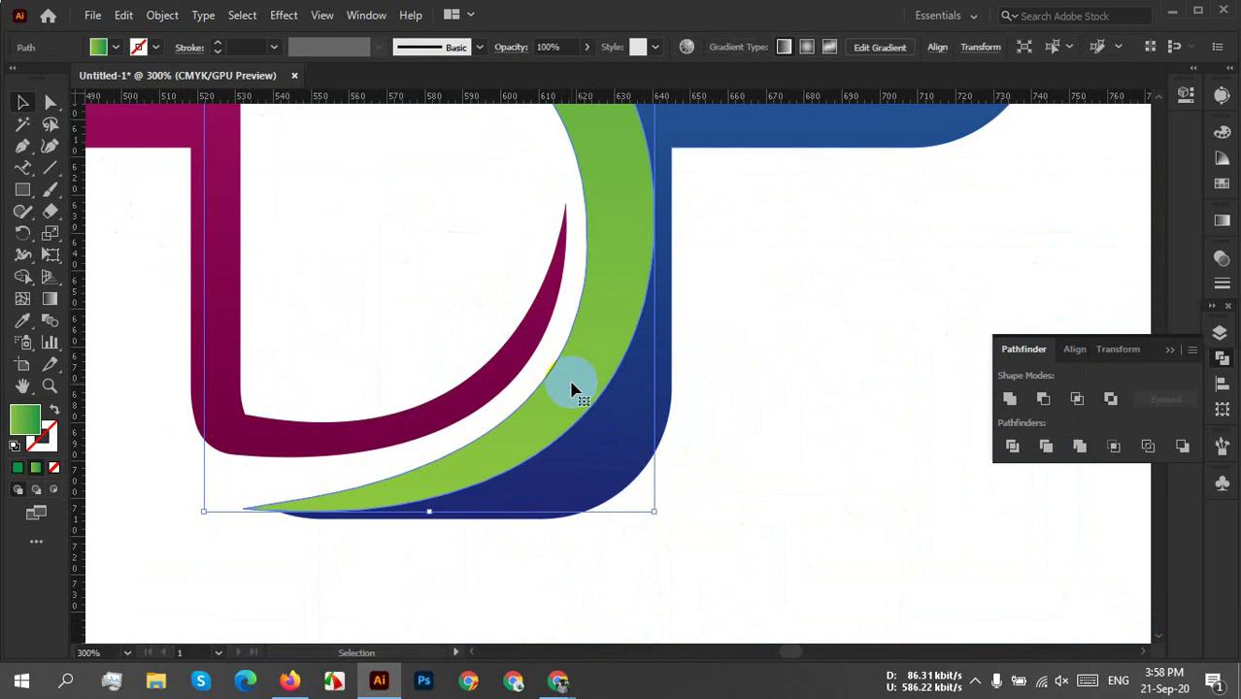
{"action": "mouse_move", "coordinate": [657, 568]}
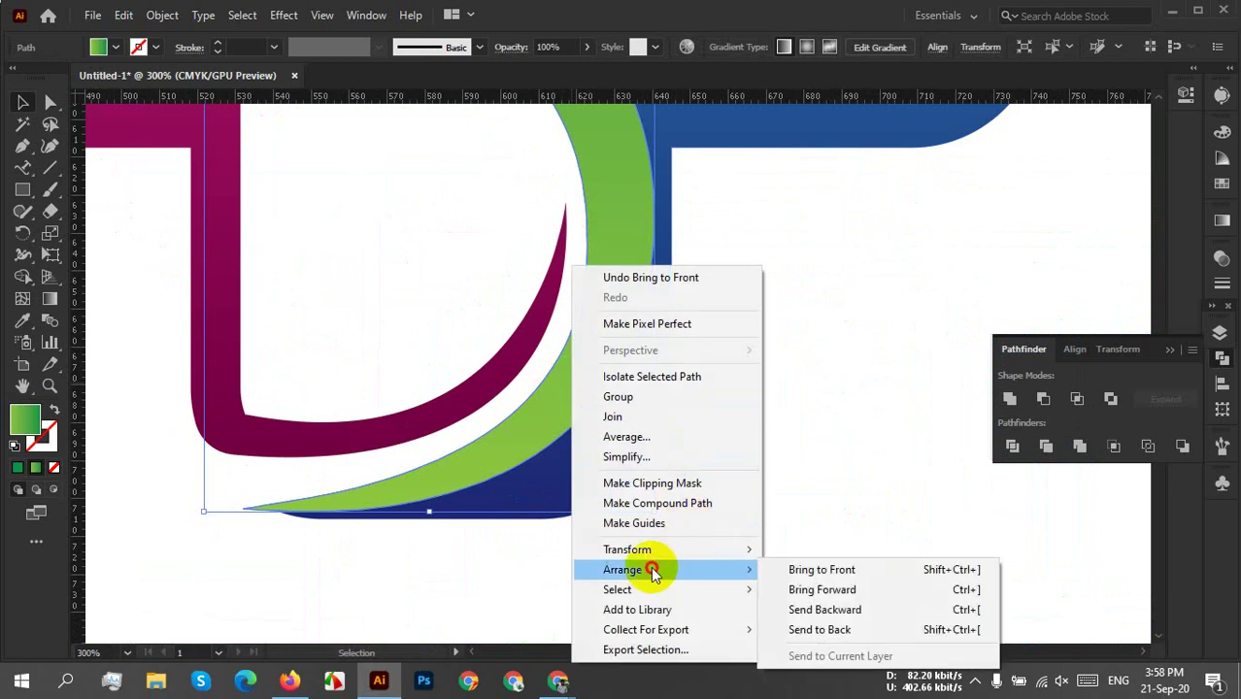
{"action": "left_click", "coordinate": [851, 565]}
{"action": "left_click", "coordinate": [765, 454]}
{"action": "scroll", "coordinate": [763, 452], "scroll_direction": "down", "scroll_amount": 5}
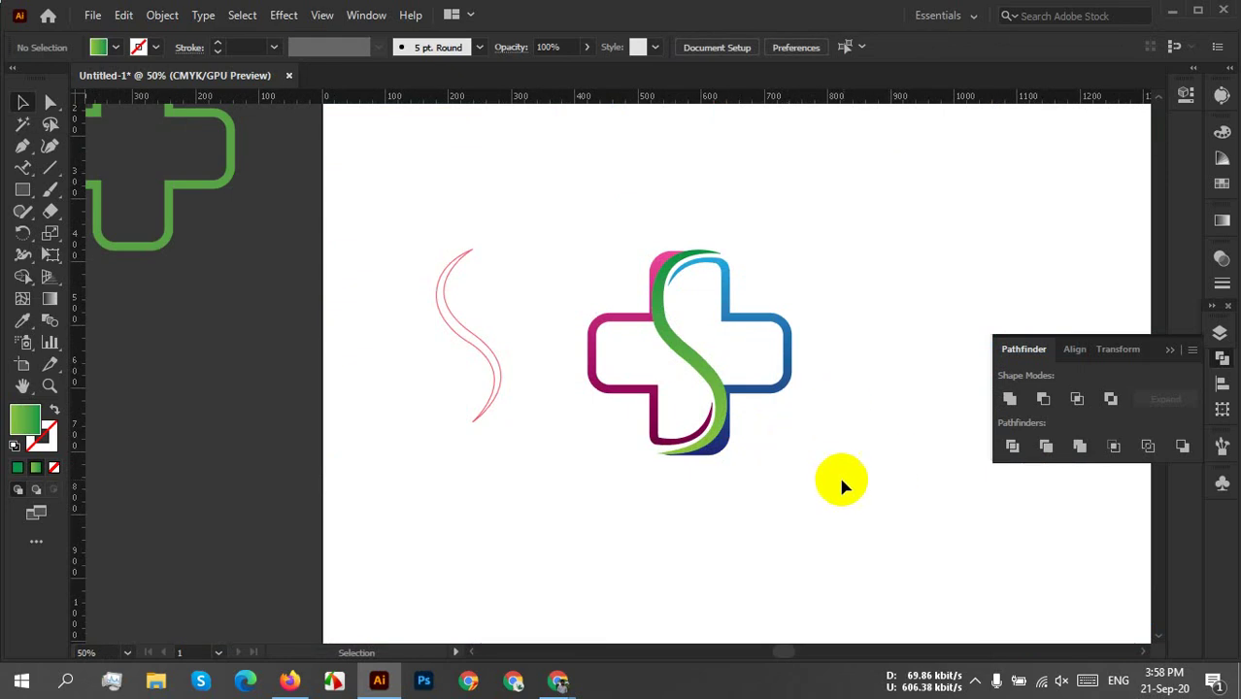
{"action": "left_click_drag", "start_coordinate": [513, 297], "coordinate": [375, 437]}
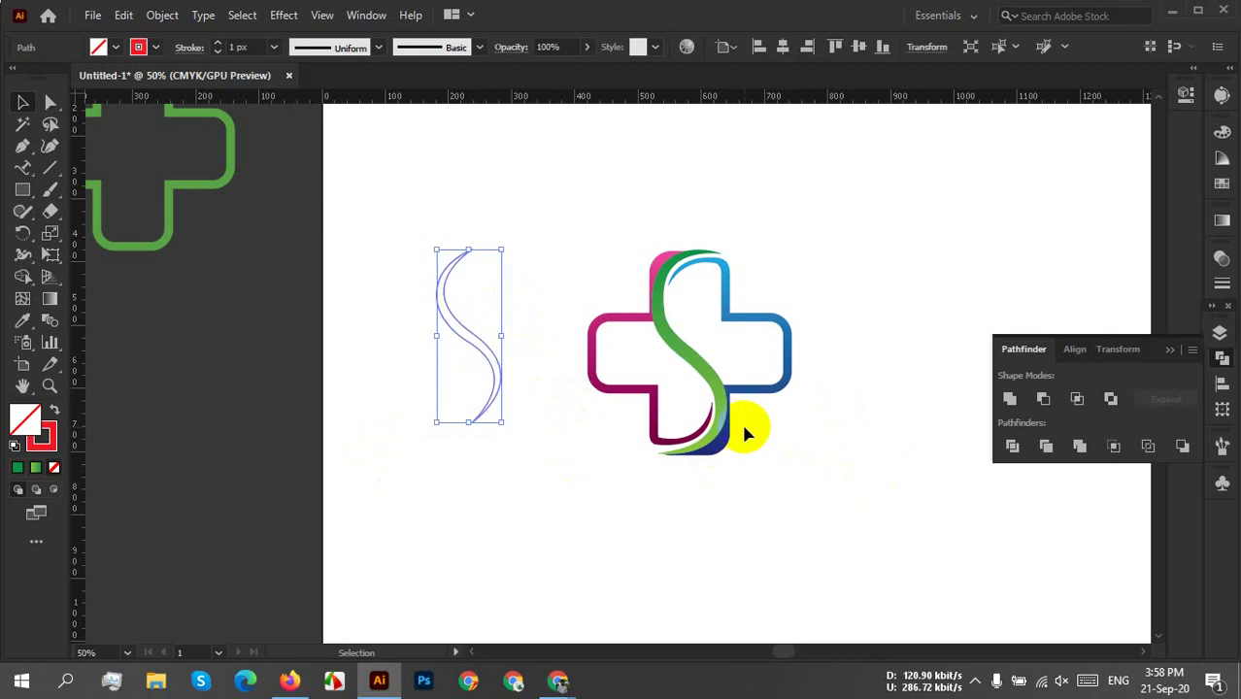
{"action": "scroll", "coordinate": [753, 415], "scroll_direction": "up", "scroll_amount": 2}
{"action": "scroll", "coordinate": [755, 416], "scroll_direction": "up", "scroll_amount": 1}
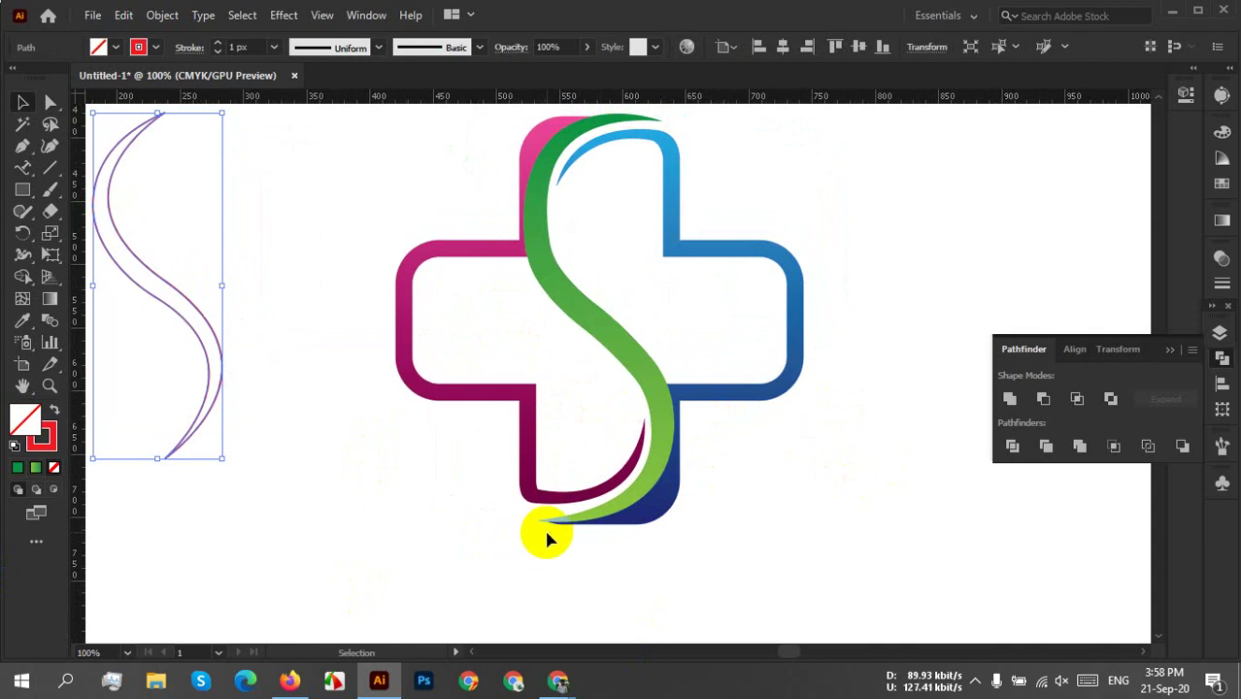
{"action": "scroll", "coordinate": [547, 535], "scroll_direction": "up", "scroll_amount": 7}
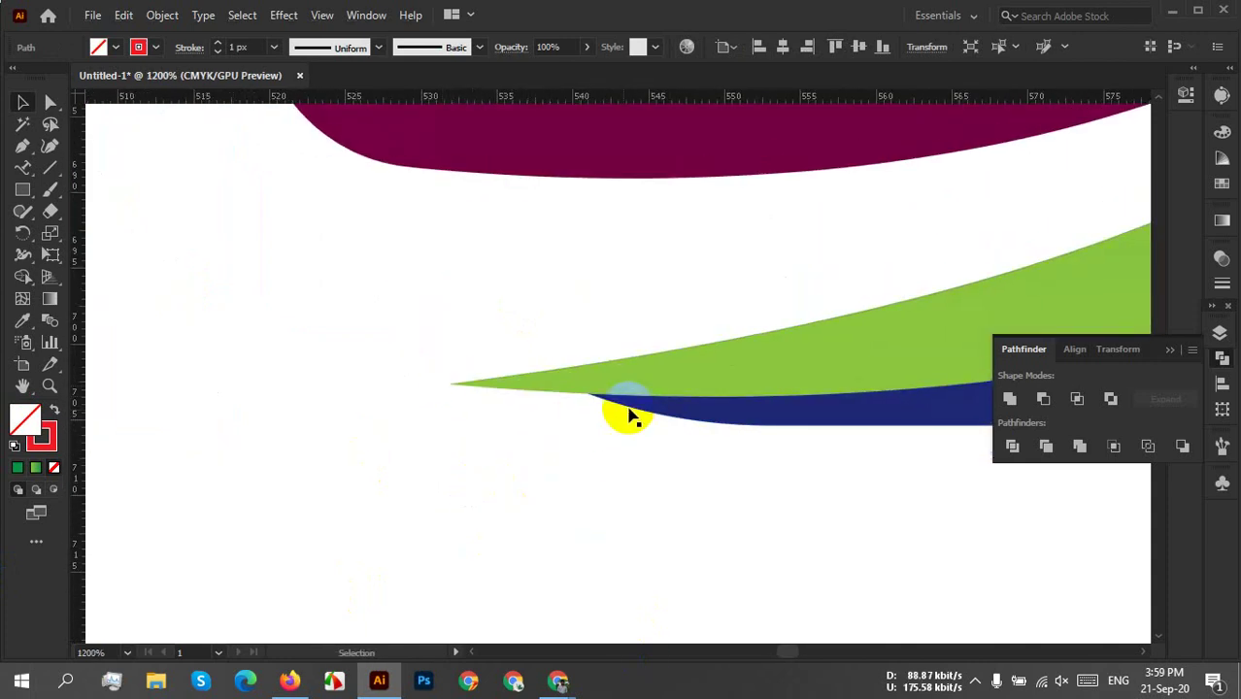
{"action": "left_click", "coordinate": [602, 415]}
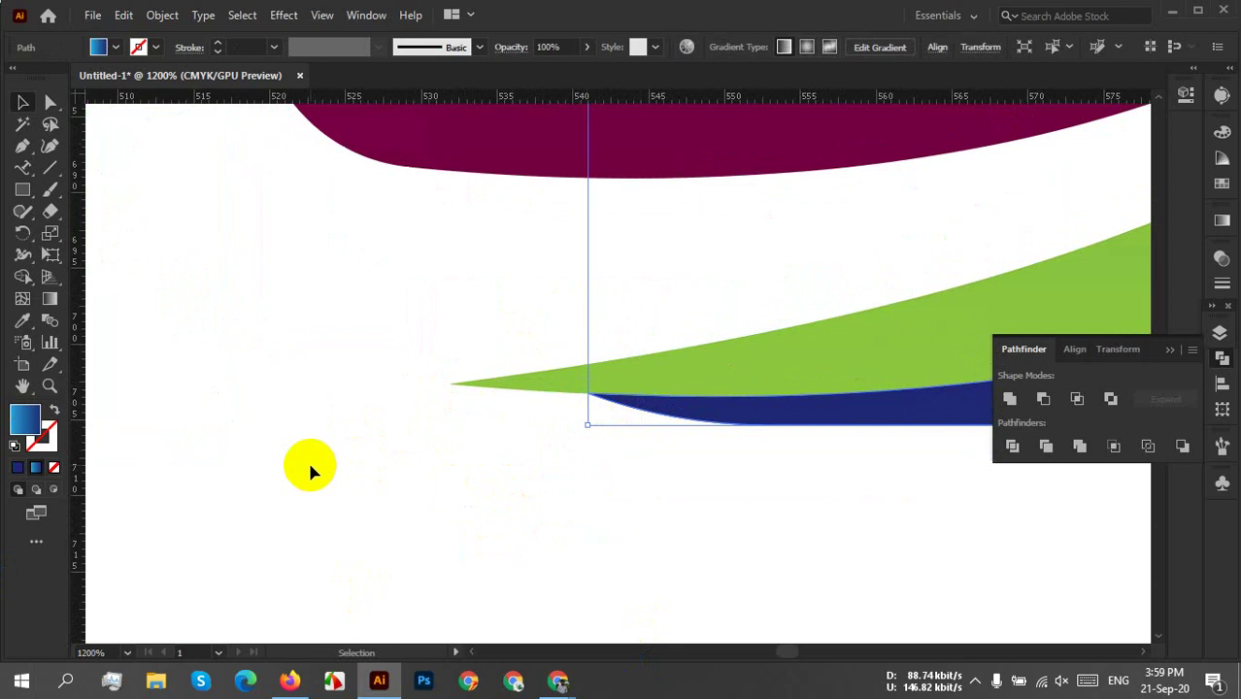
{"action": "left_click", "coordinate": [225, 275]}
{"action": "left_click", "coordinate": [23, 147]}
{"action": "left_click", "coordinate": [625, 428]}
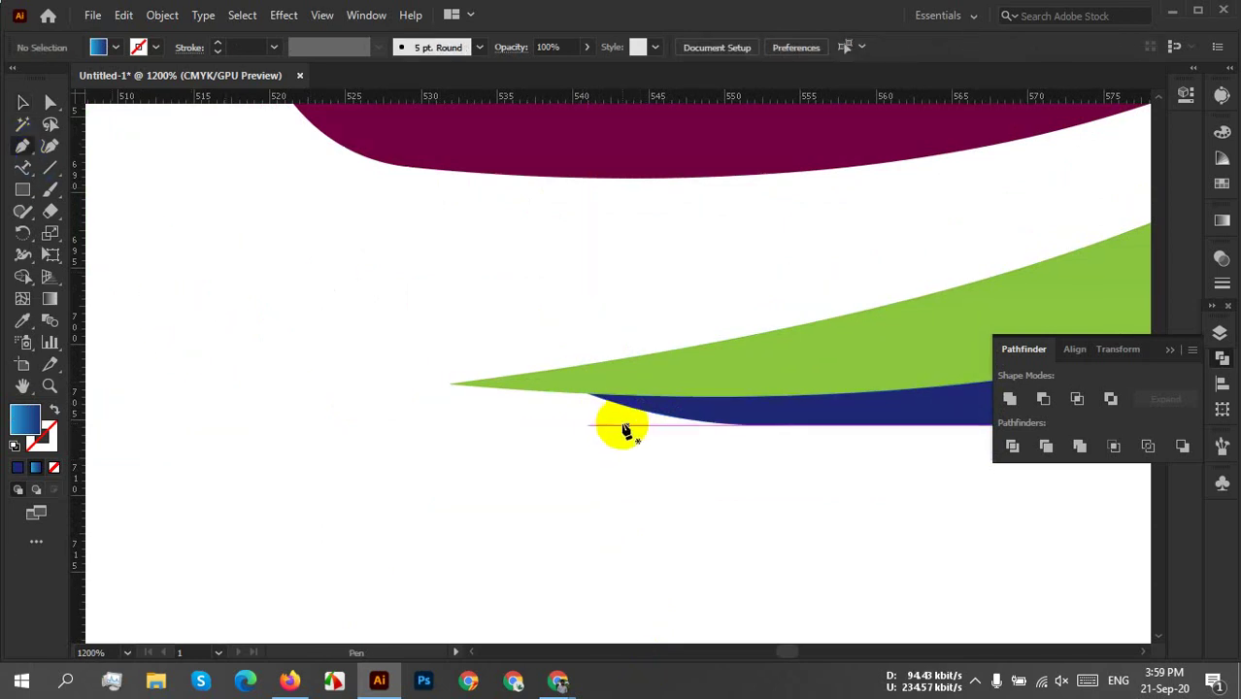
Move the anchor point at the blue half's lower tip onto the pointed end of the green S-curve.
{"action": "key", "text": "a"}
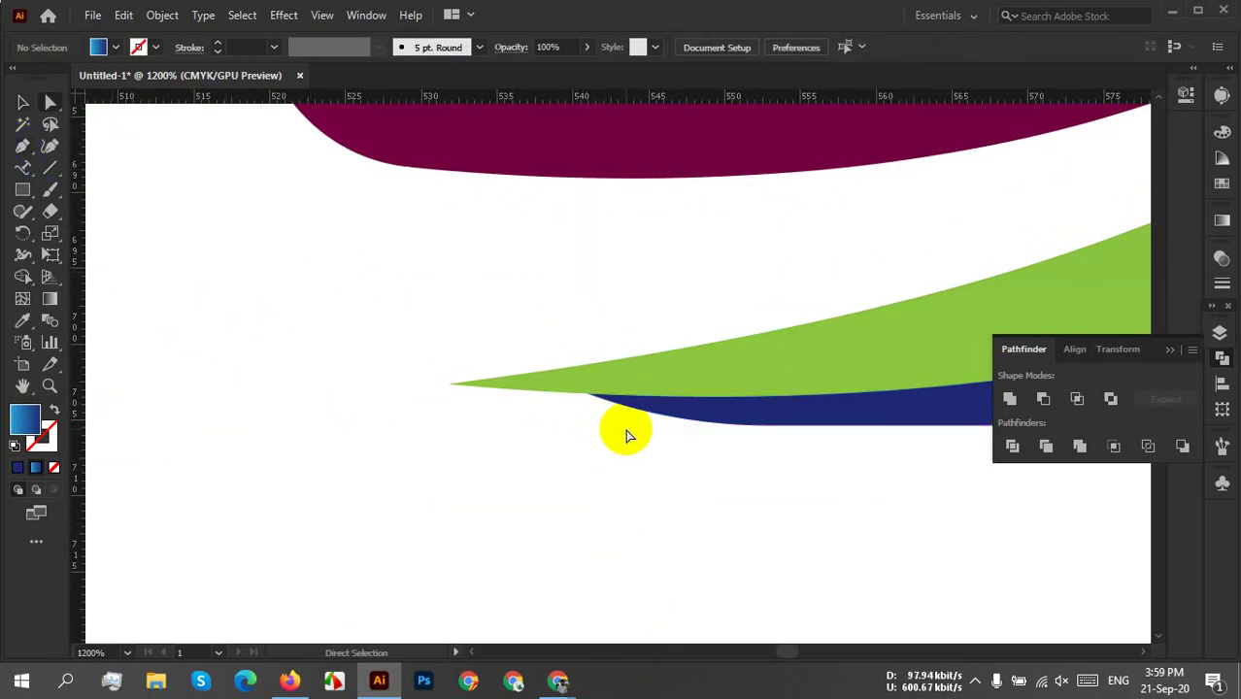
{"action": "left_click", "coordinate": [665, 385]}
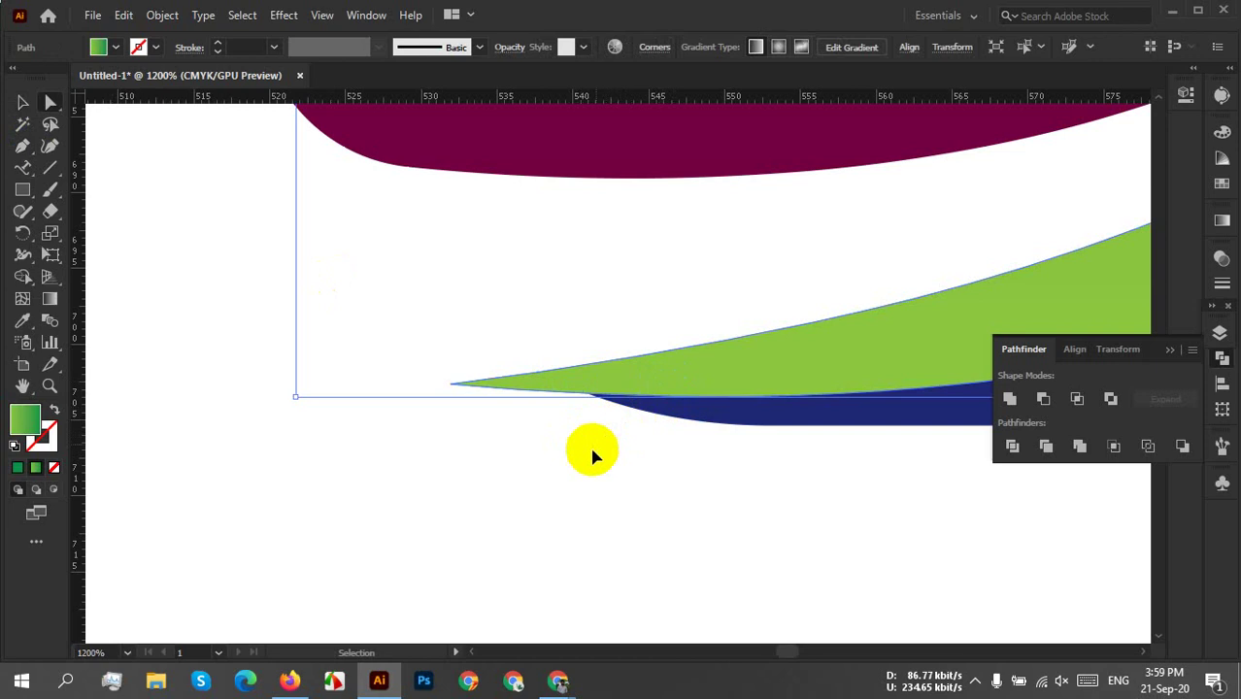
{"action": "left_click", "coordinate": [578, 483]}
{"action": "left_click_drag", "start_coordinate": [636, 437], "coordinate": [557, 308]}
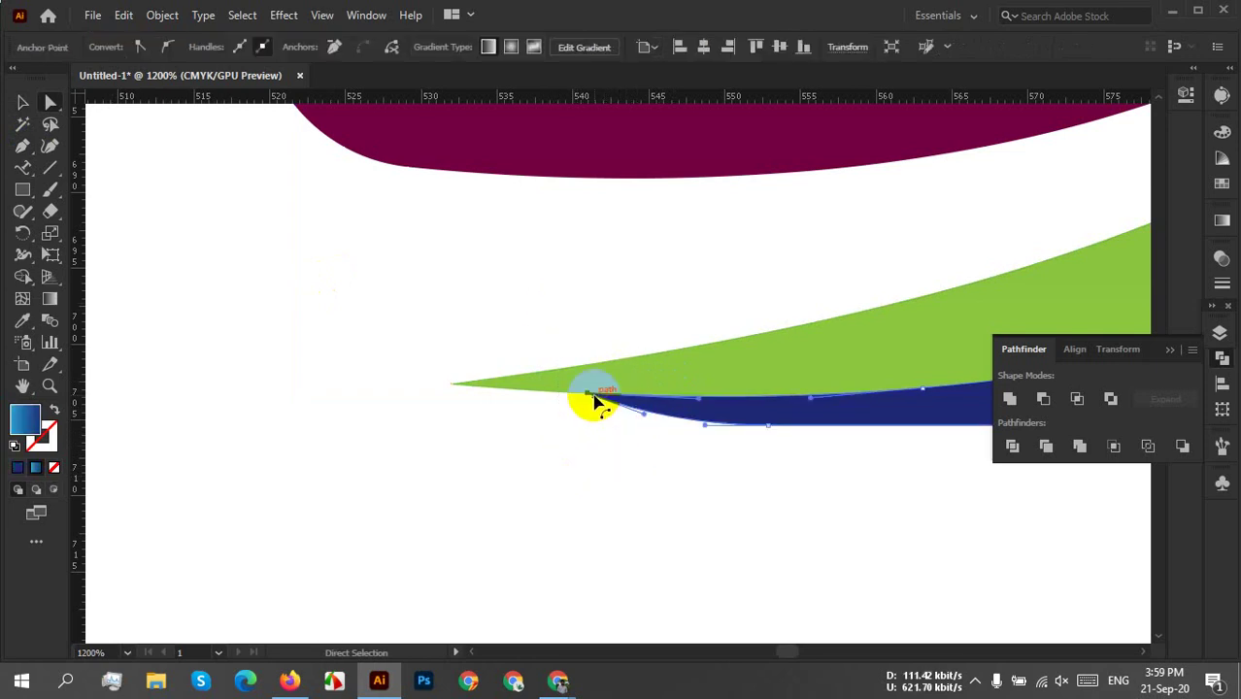
{"action": "left_click_drag", "start_coordinate": [588, 398], "coordinate": [452, 385]}
{"action": "left_click", "coordinate": [348, 424]}
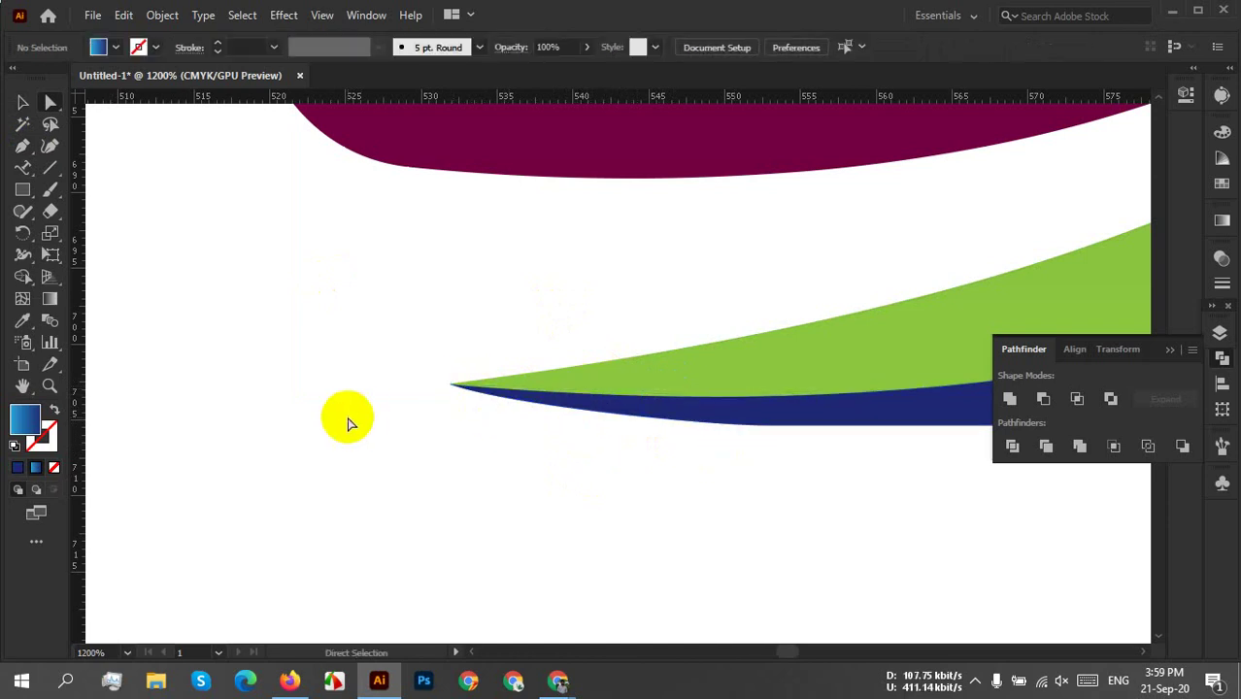
Inspect the whole logo and its lower corner, and undo the last anchor point move.
{"action": "key", "text": "ctrl+0"}
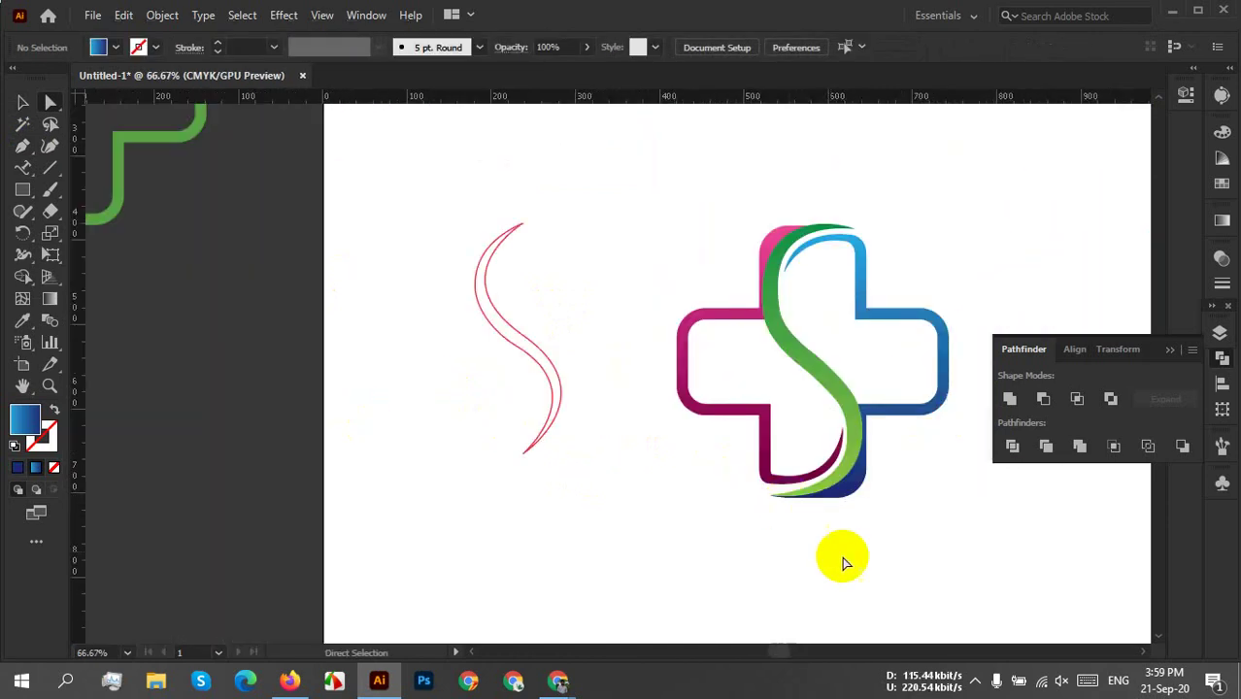
{"action": "left_click_drag", "start_coordinate": [904, 532], "coordinate": [748, 483]}
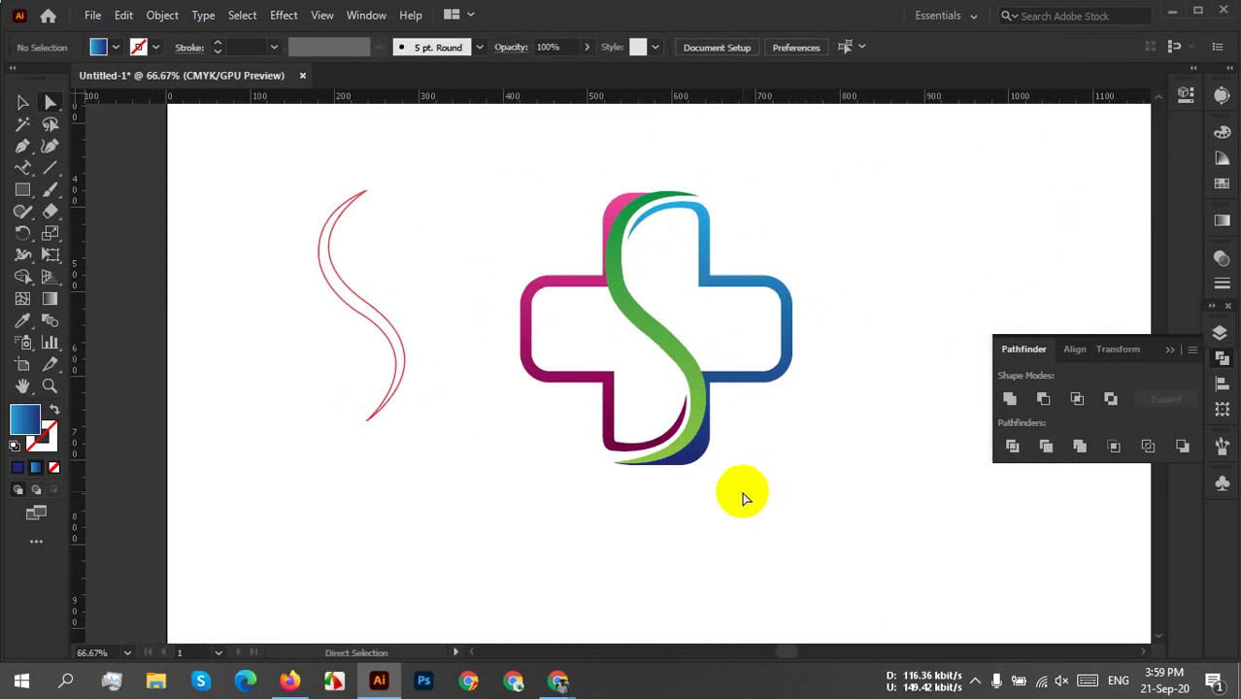
{"action": "scroll", "coordinate": [769, 437], "scroll_direction": "up", "scroll_amount": 2, "text": "alt"}
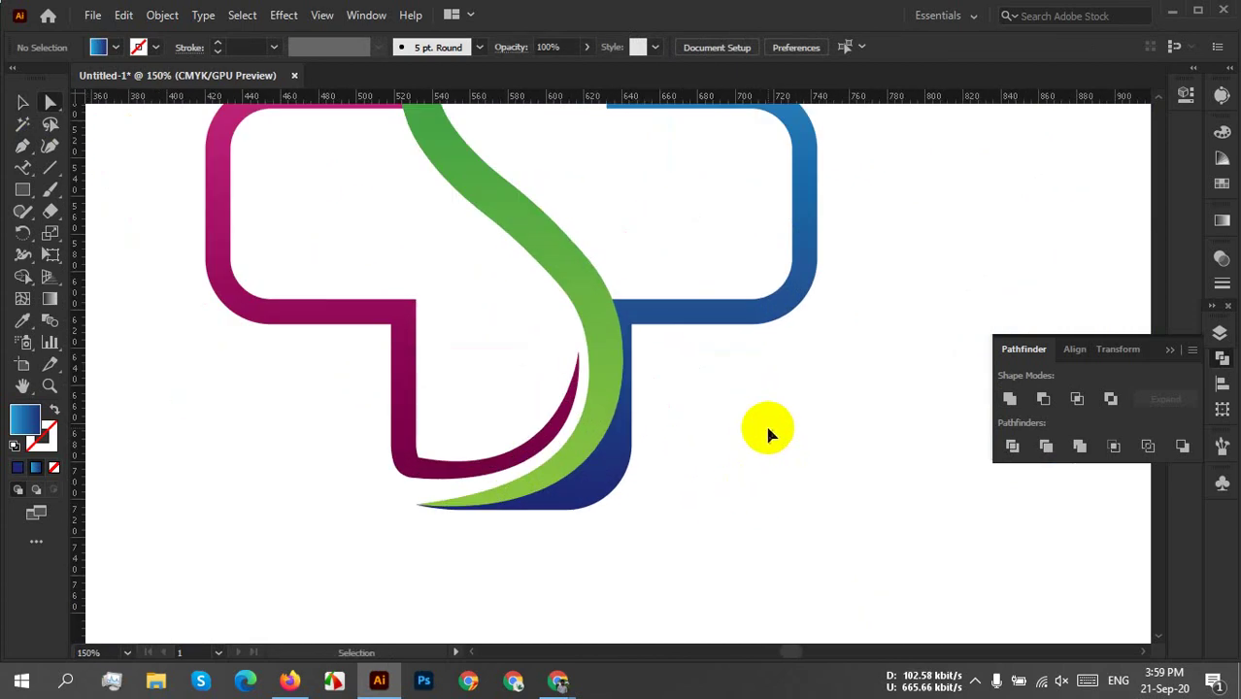
{"action": "key", "text": "ctrl+z"}
{"action": "left_click_drag", "start_coordinate": [738, 435], "coordinate": [728, 558]}
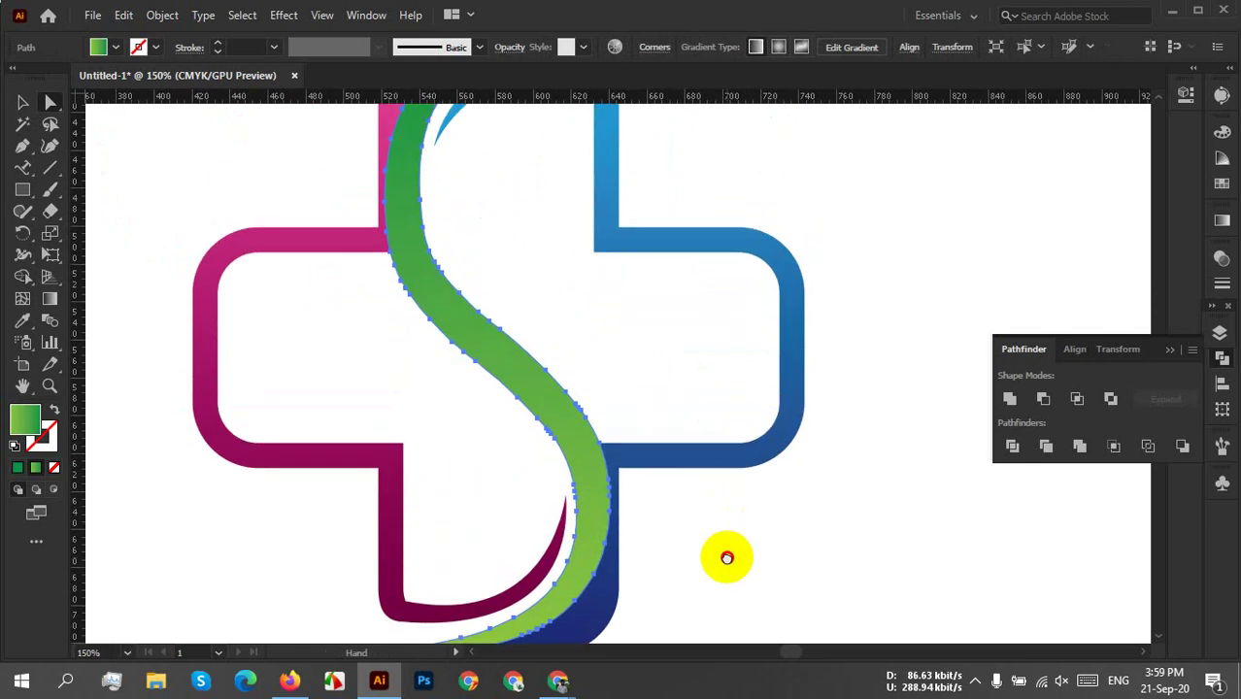
{"action": "scroll", "coordinate": [729, 554], "scroll_direction": "down", "scroll_amount": 1, "text": "alt"}
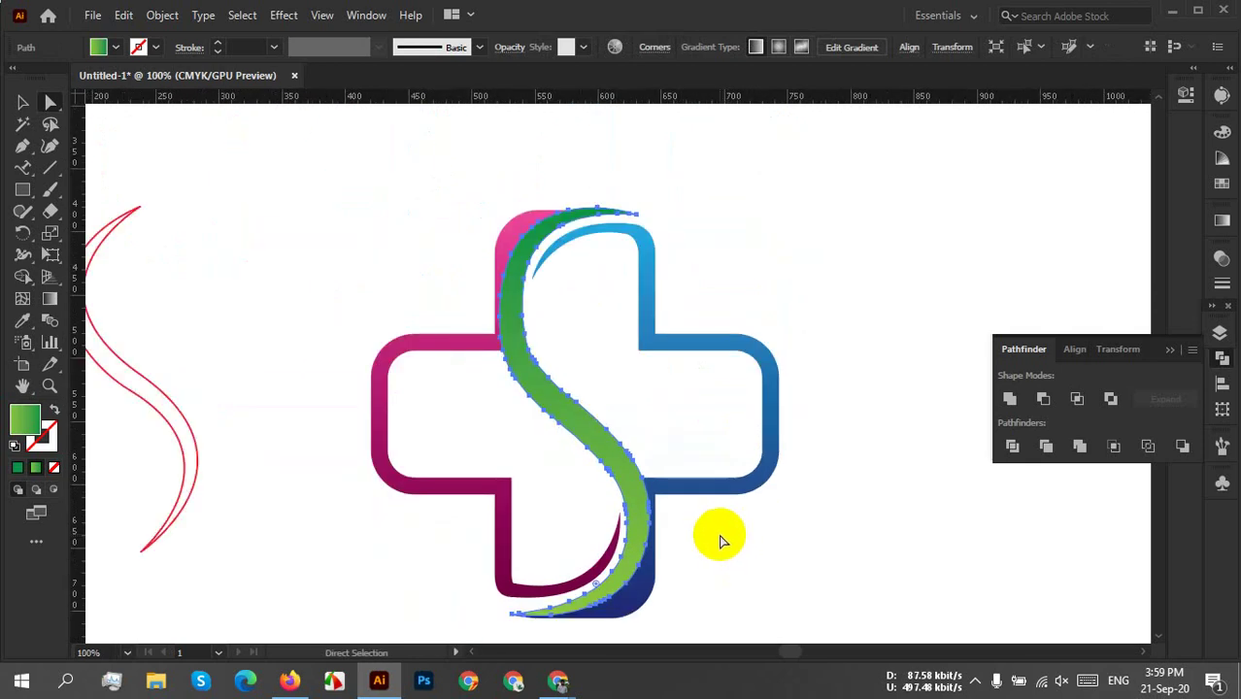
Group all parts of the cross and S-curve logo, shift the group slightly up and to the right, and deselect it.
{"action": "key", "text": "v"}
{"action": "left_click_drag", "start_coordinate": [334, 185], "coordinate": [796, 579]}
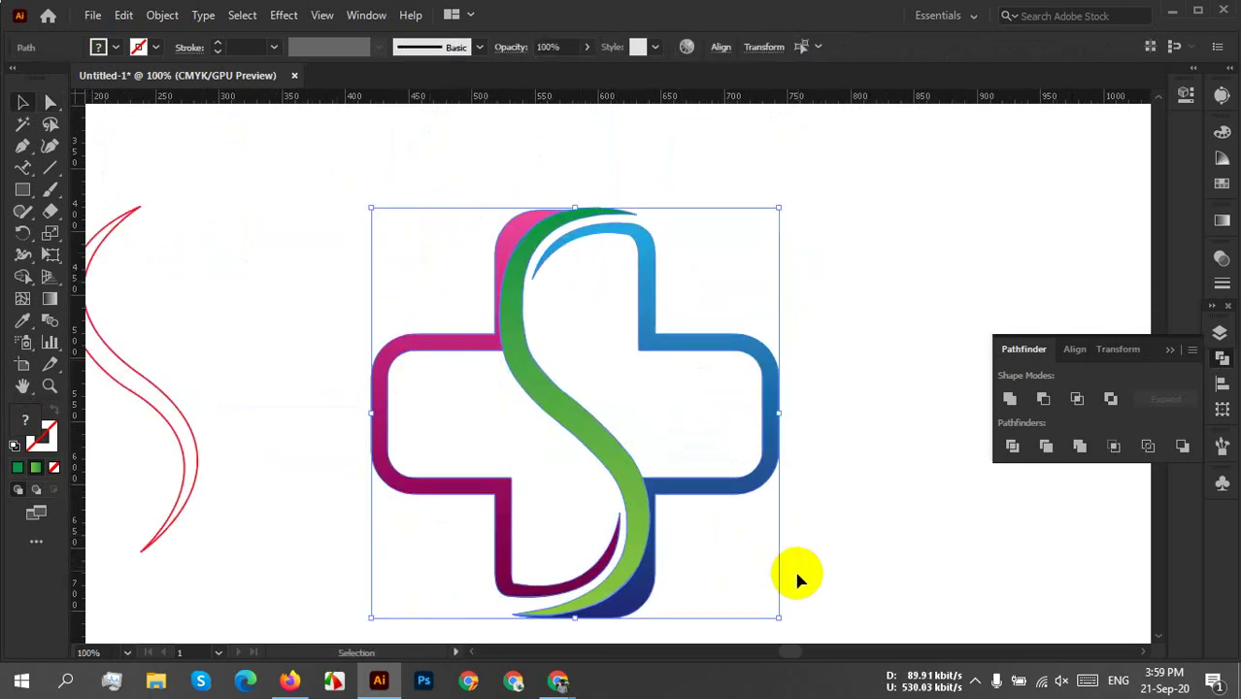
{"action": "right_click", "coordinate": [665, 438]}
{"action": "left_click", "coordinate": [692, 397]}
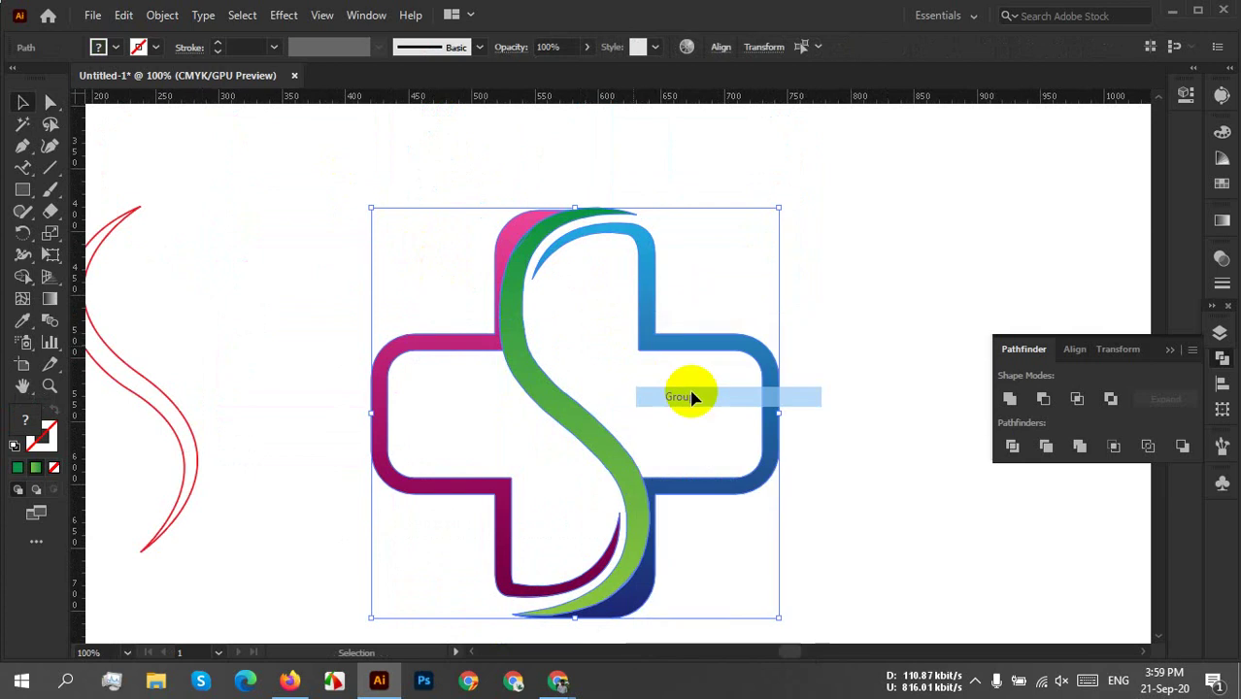
{"action": "left_click", "coordinate": [877, 384]}
{"action": "left_click_drag", "start_coordinate": [646, 513], "coordinate": [663, 480]}
{"action": "left_click", "coordinate": [817, 502]}
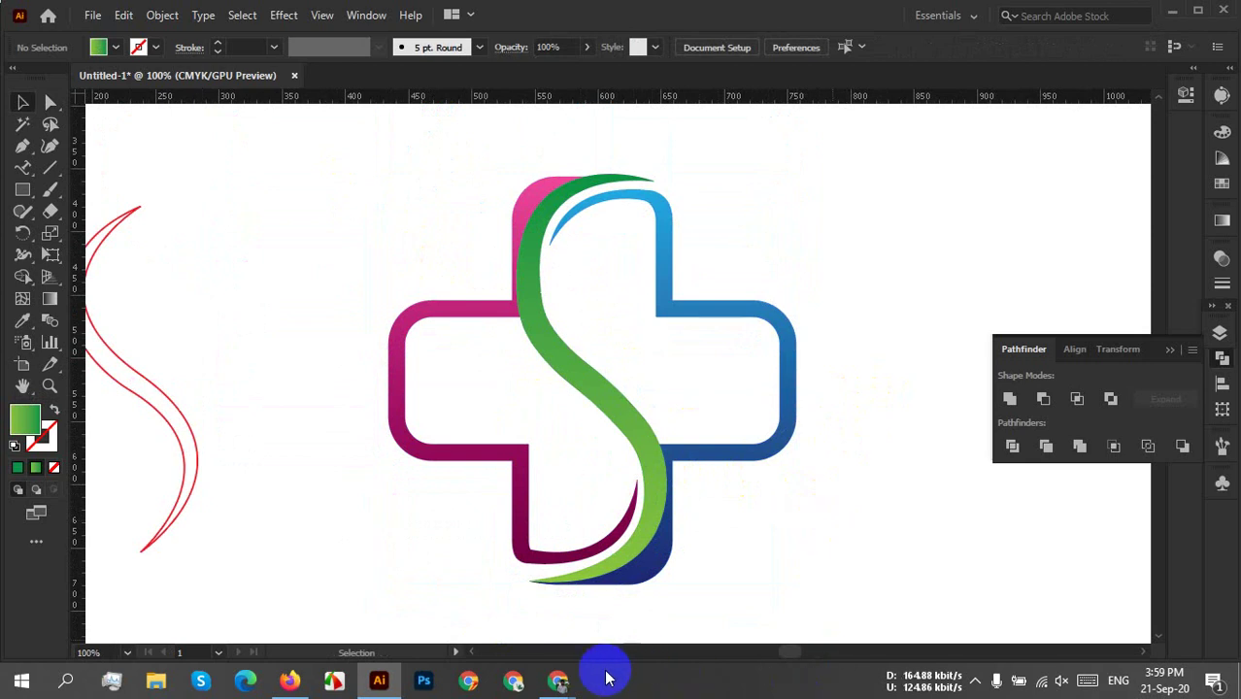
Switch to the Google Meet call window in Chrome.
{"action": "mouse_move", "coordinate": [568, 683]}
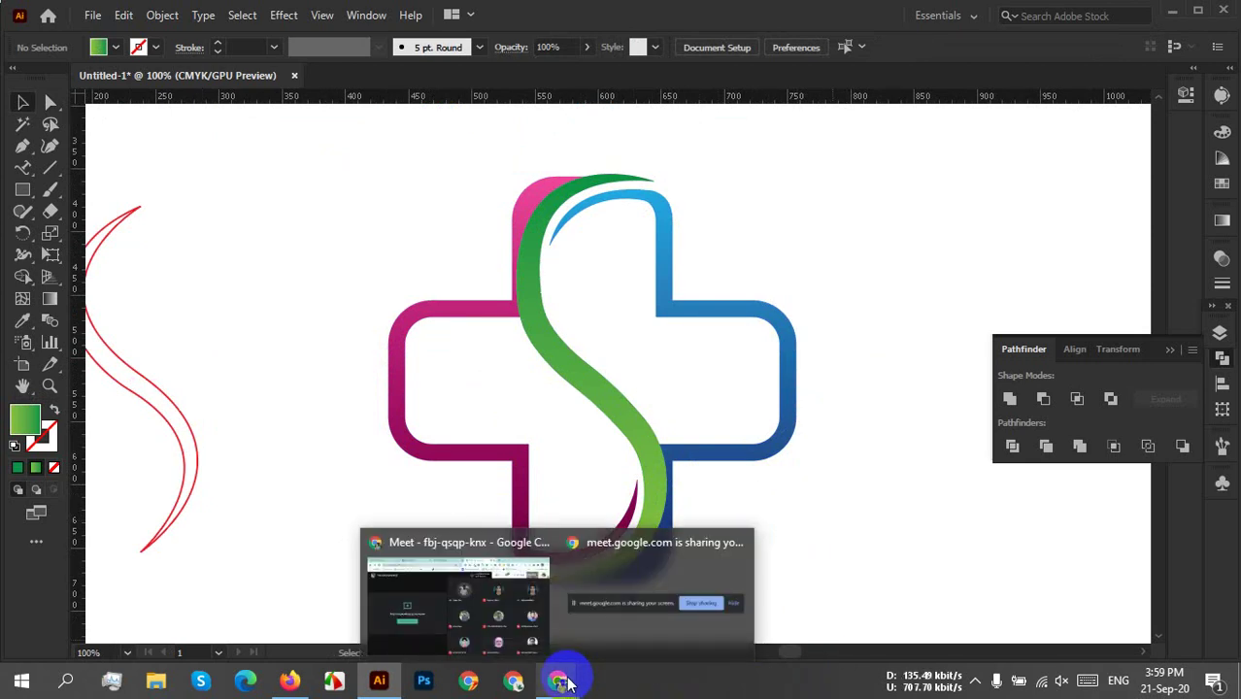
{"action": "left_click", "coordinate": [412, 571]}
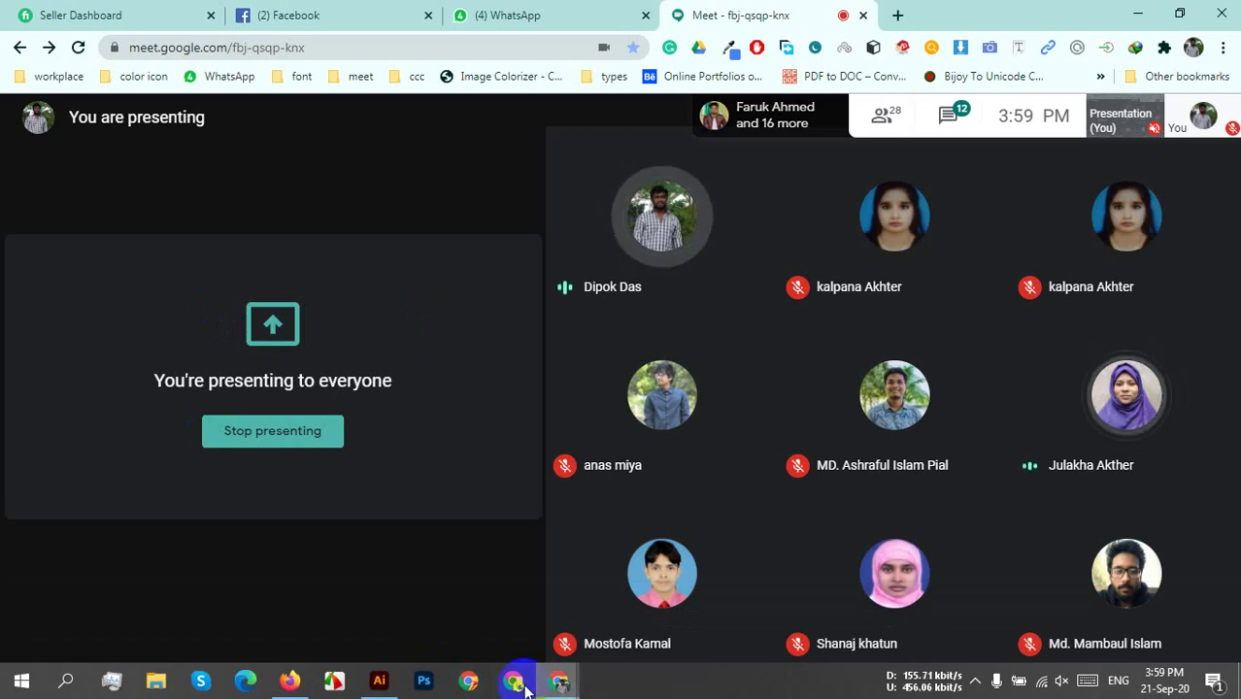
{"action": "mouse_move", "coordinate": [465, 635]}
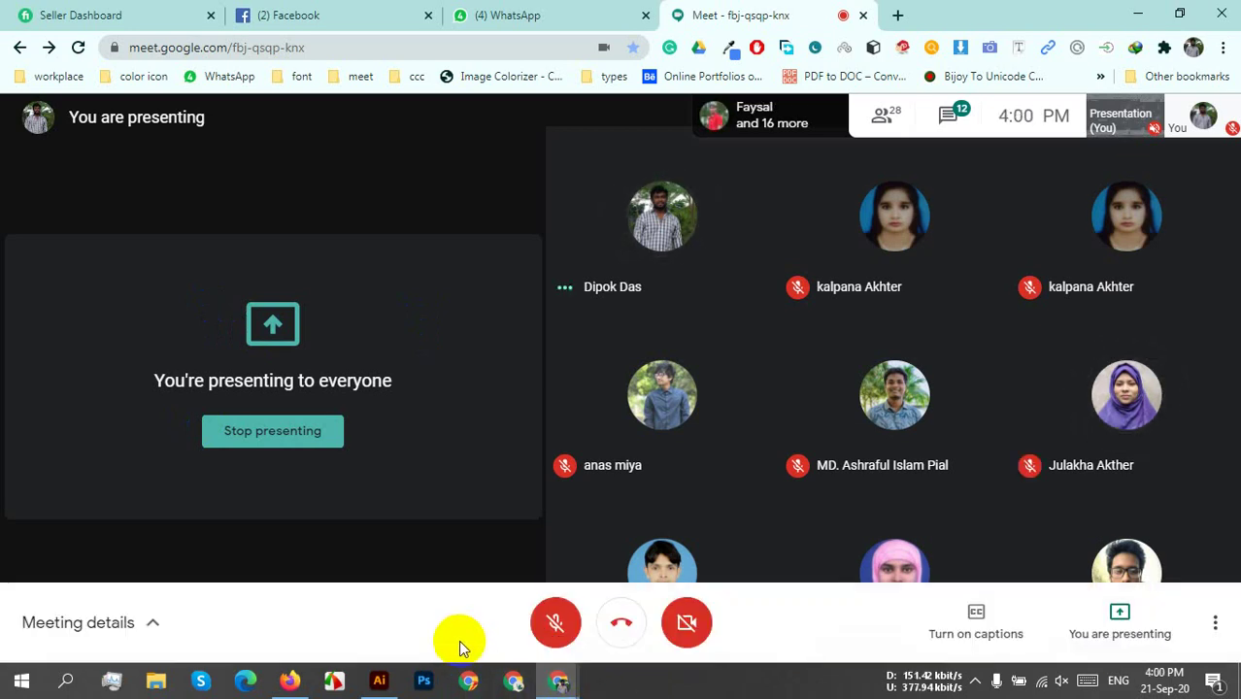
{"action": "mouse_move", "coordinate": [913, 337]}
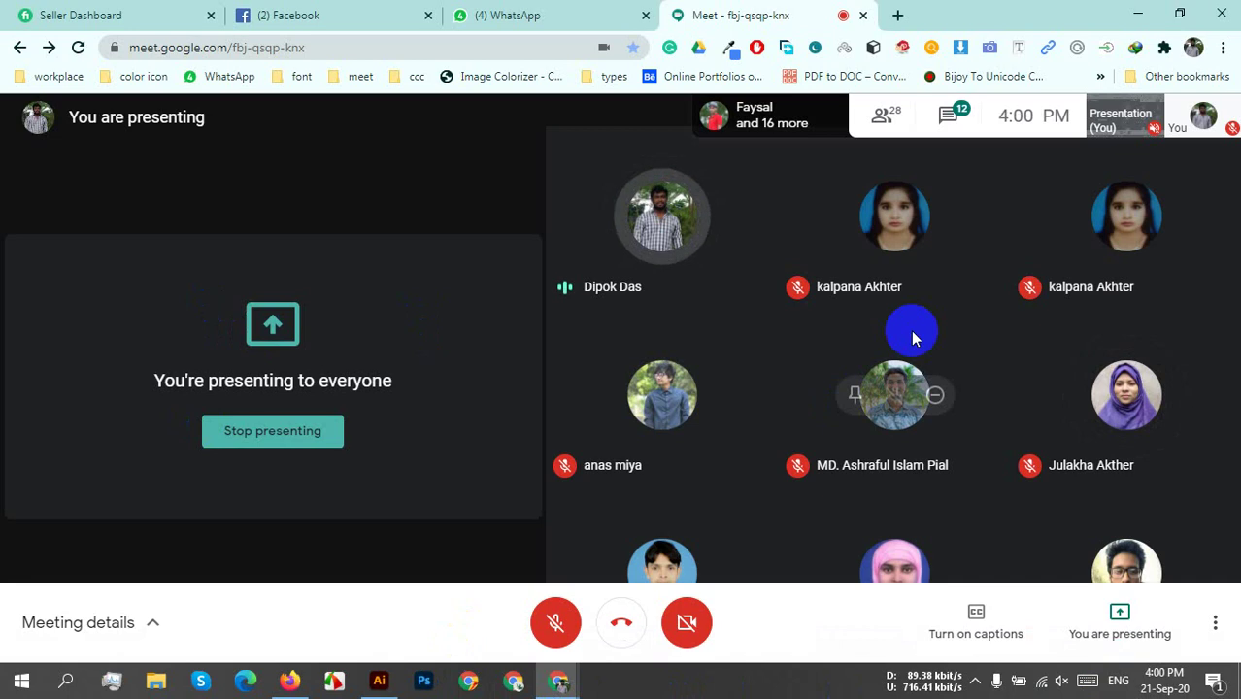